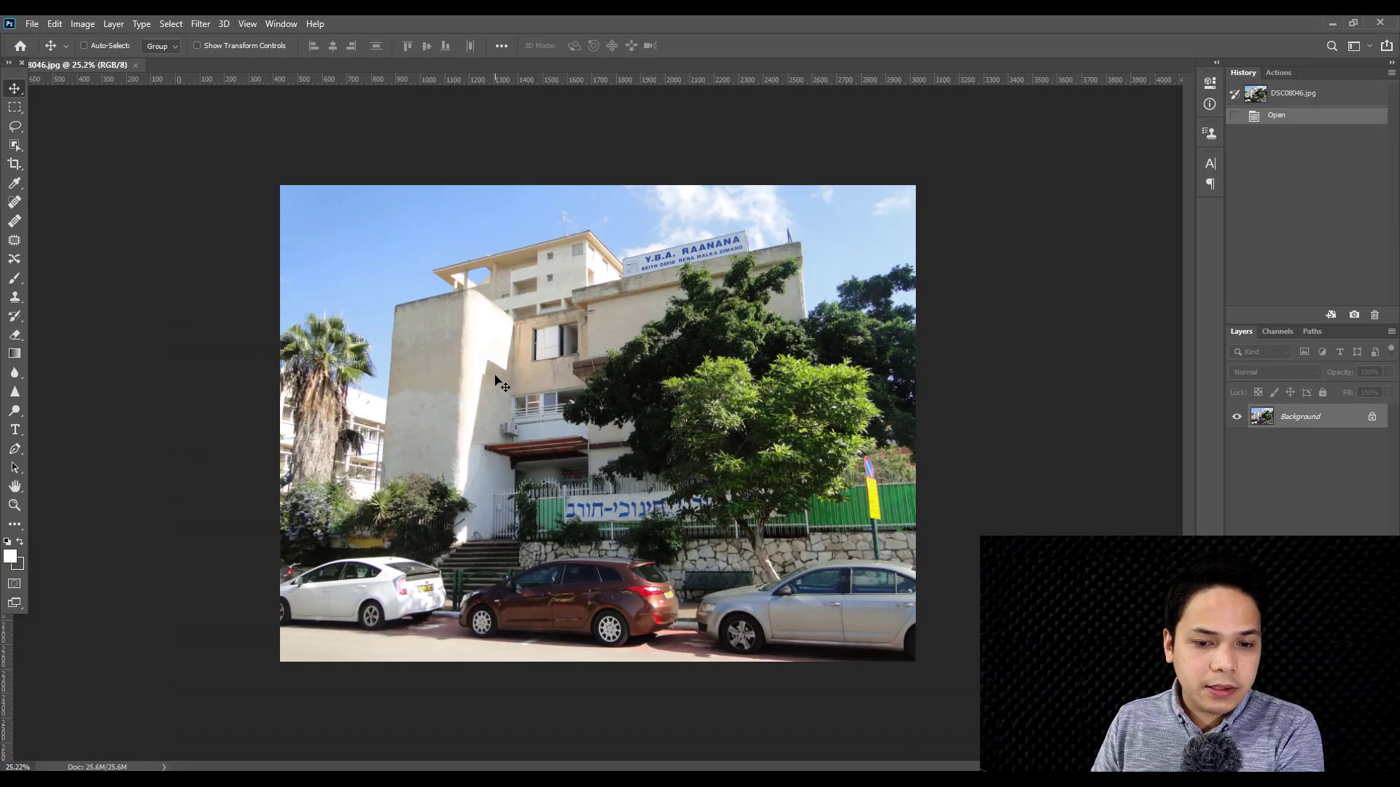
- Duplicate the Background layer into a Background copy layer
scroll(758, 303, "up", 1)
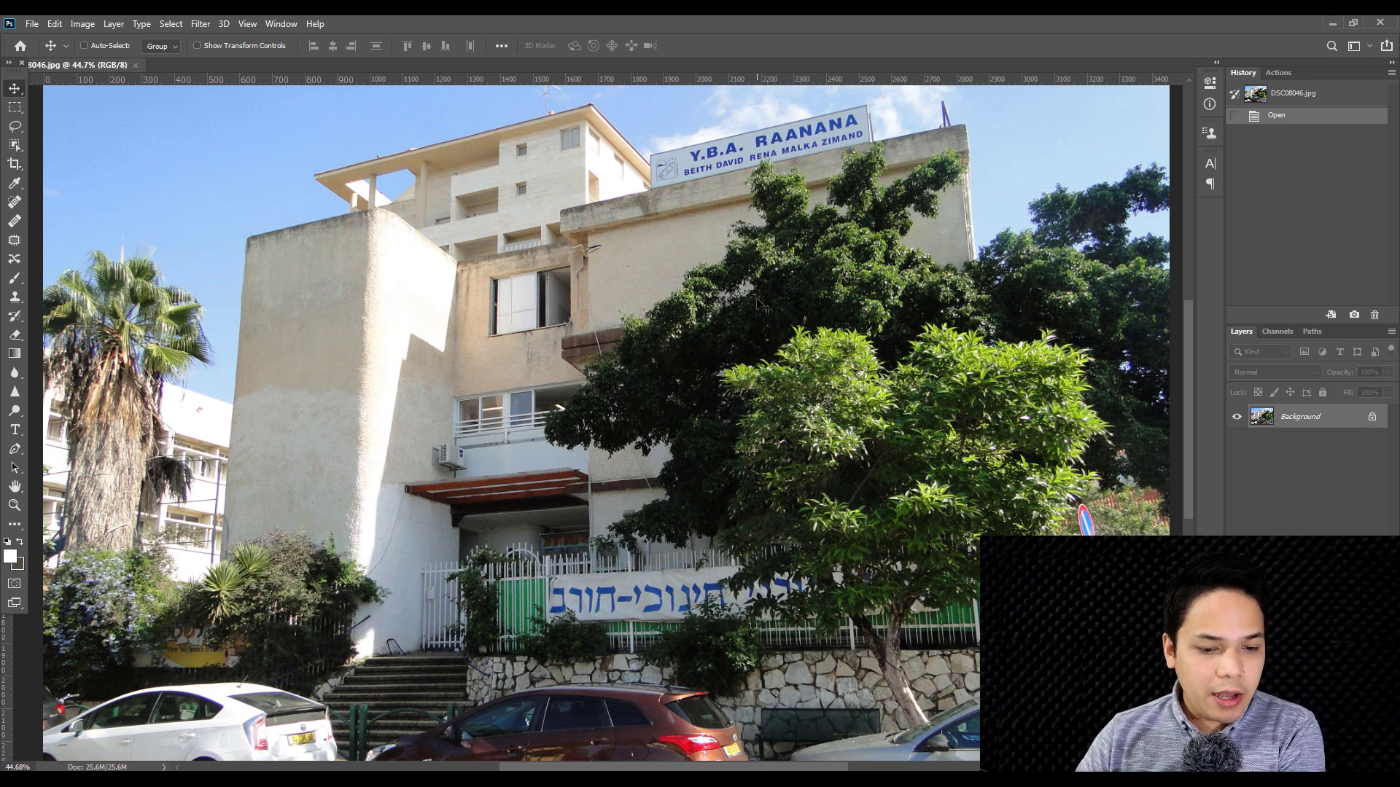
scroll(700, 233, "down", 1)
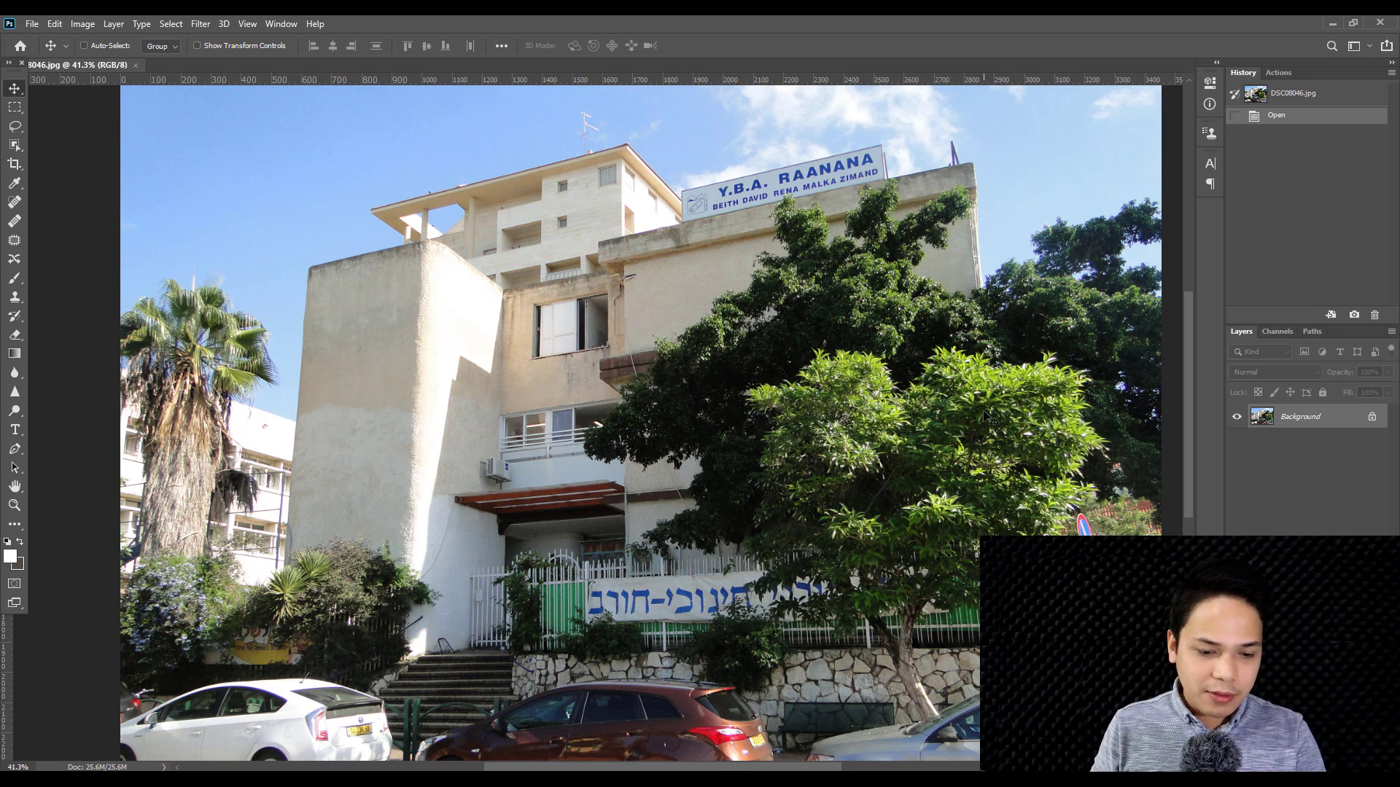
scroll(988, 417, "down", 2)
scroll(875, 423, "up", 1)
scroll(801, 426, "down", 2)
scroll(724, 431, "up", 1)
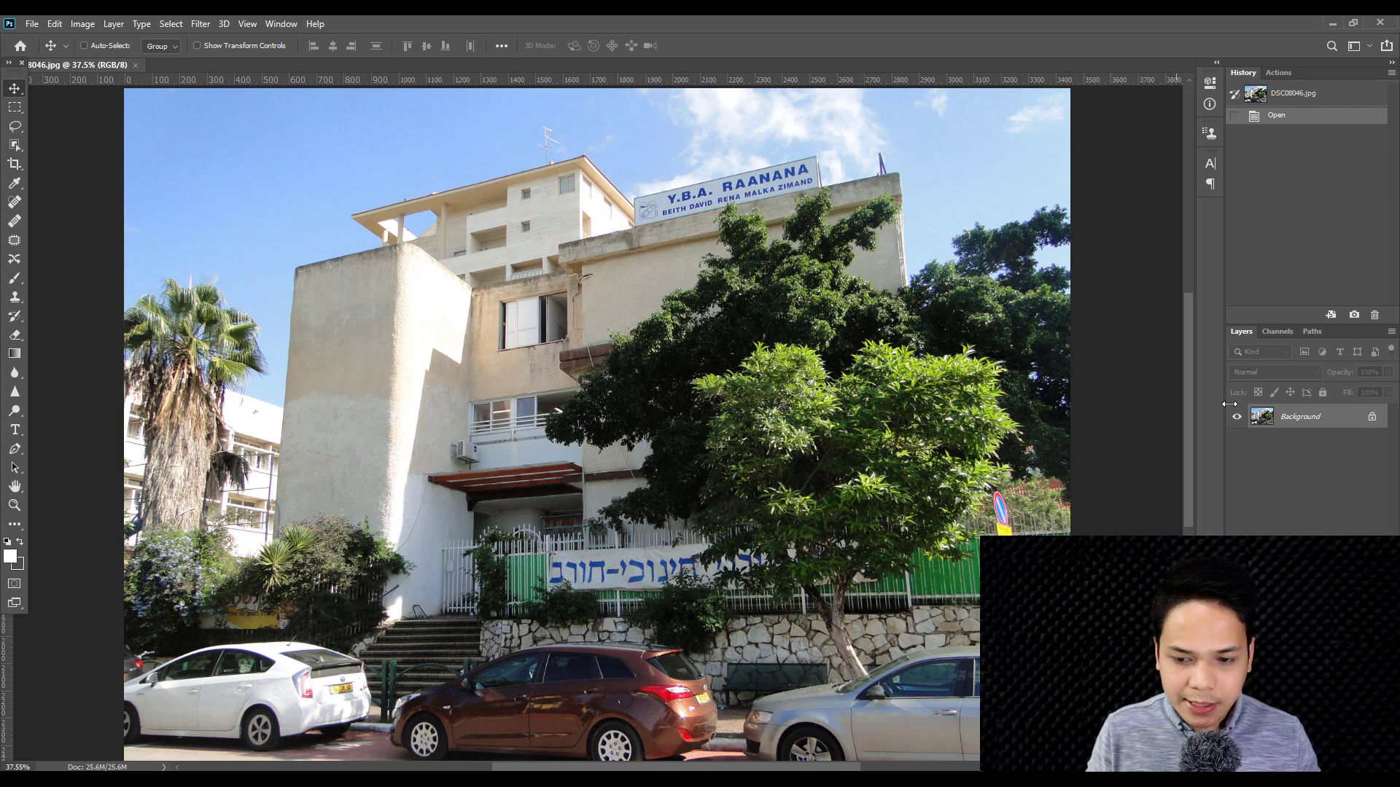
right_click(1294, 410)
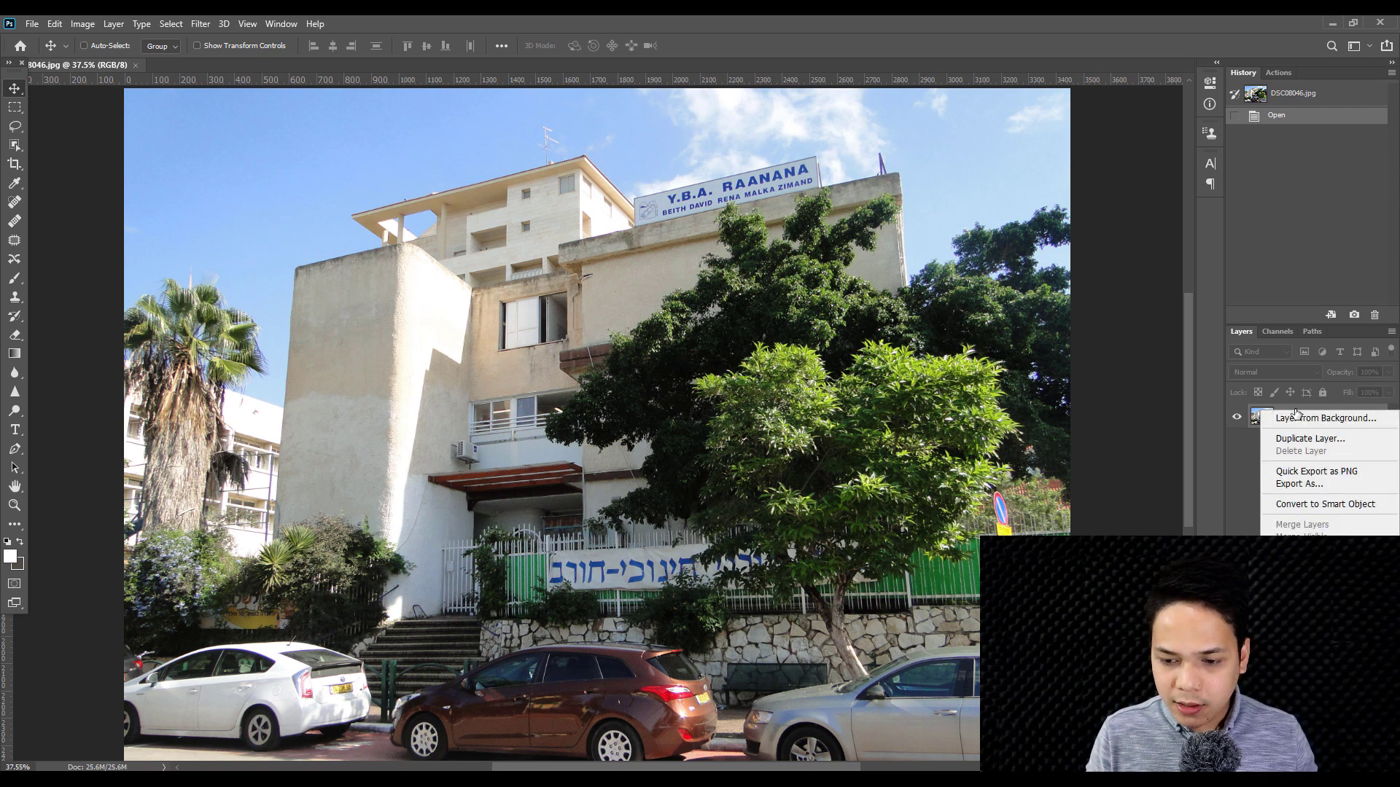
left_click(1290, 438)
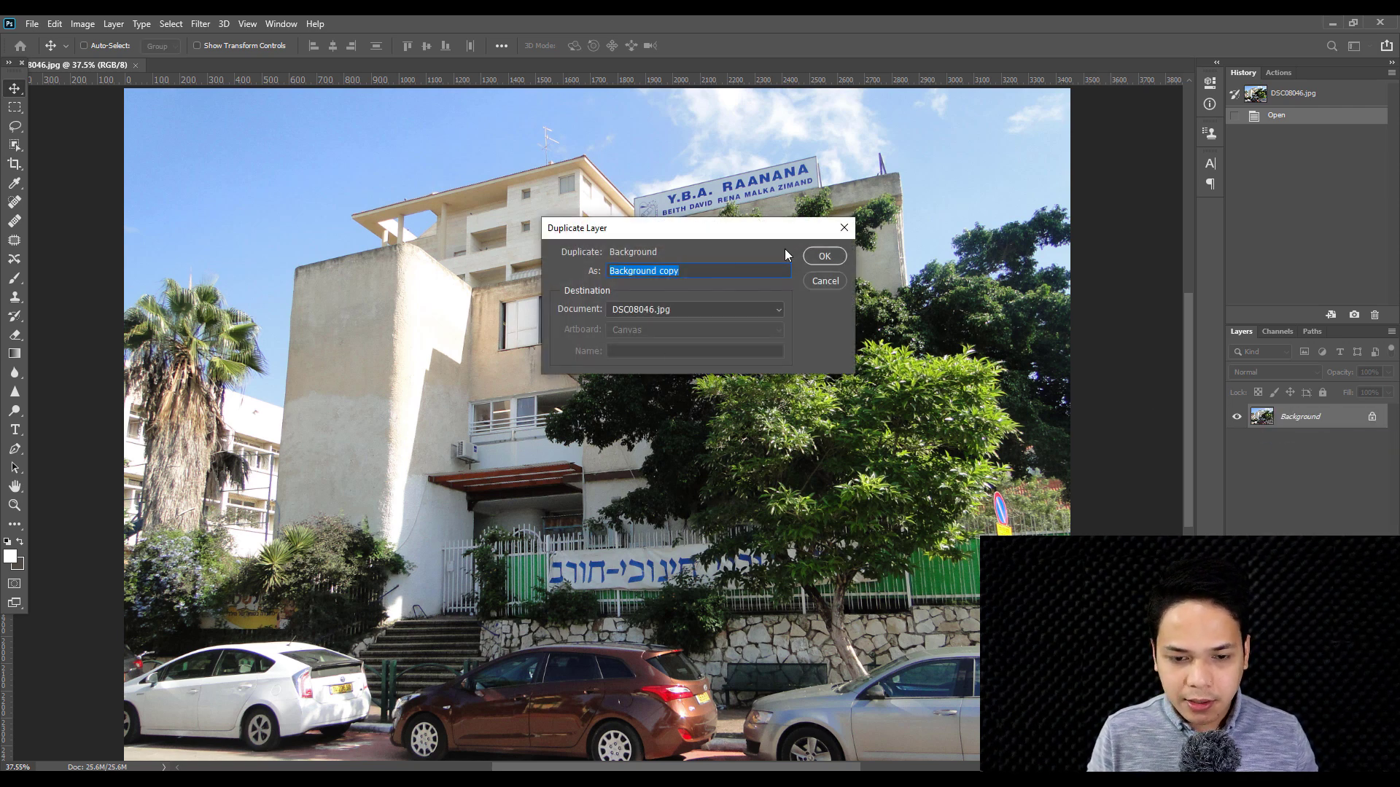
left_click(824, 256)
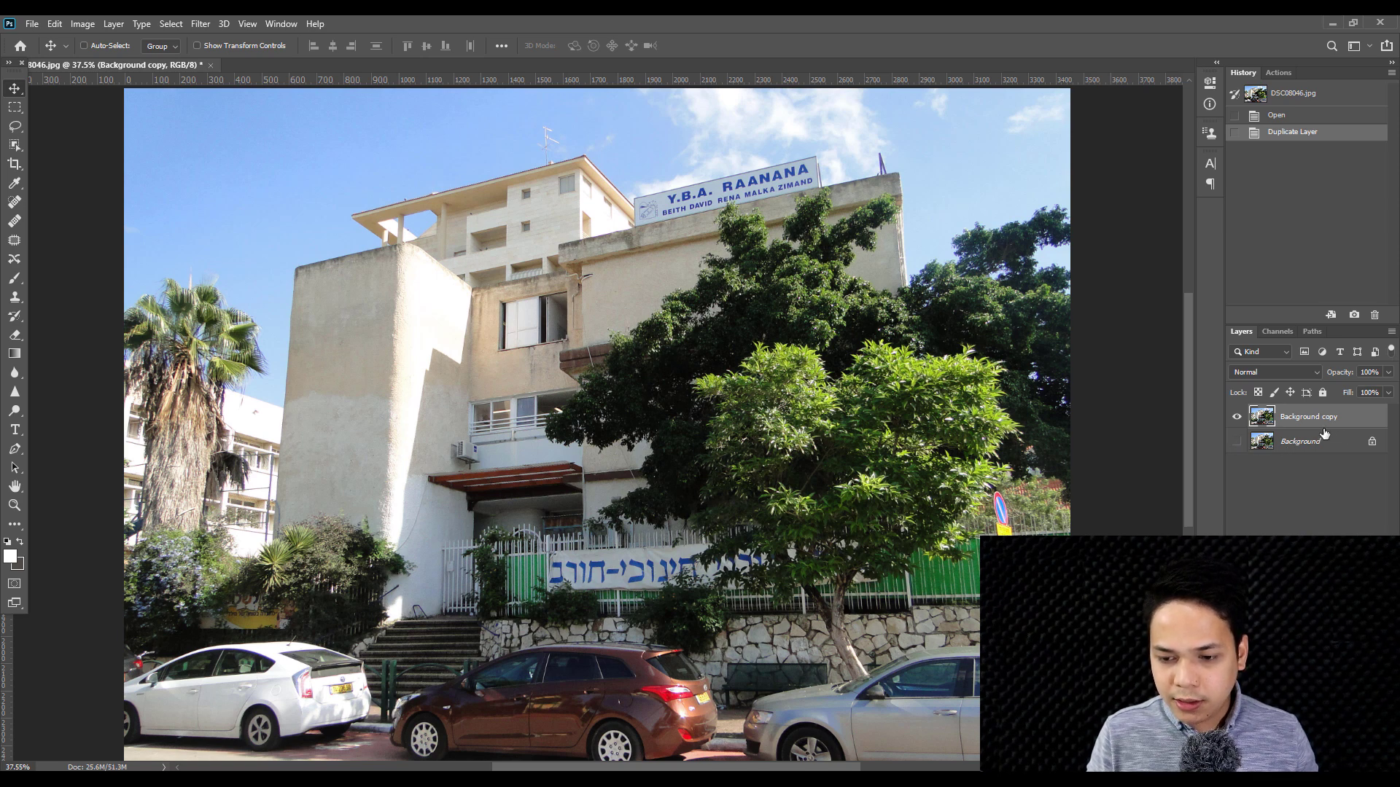
- Rename the Background copy layer to Edit
left_click(1319, 444)
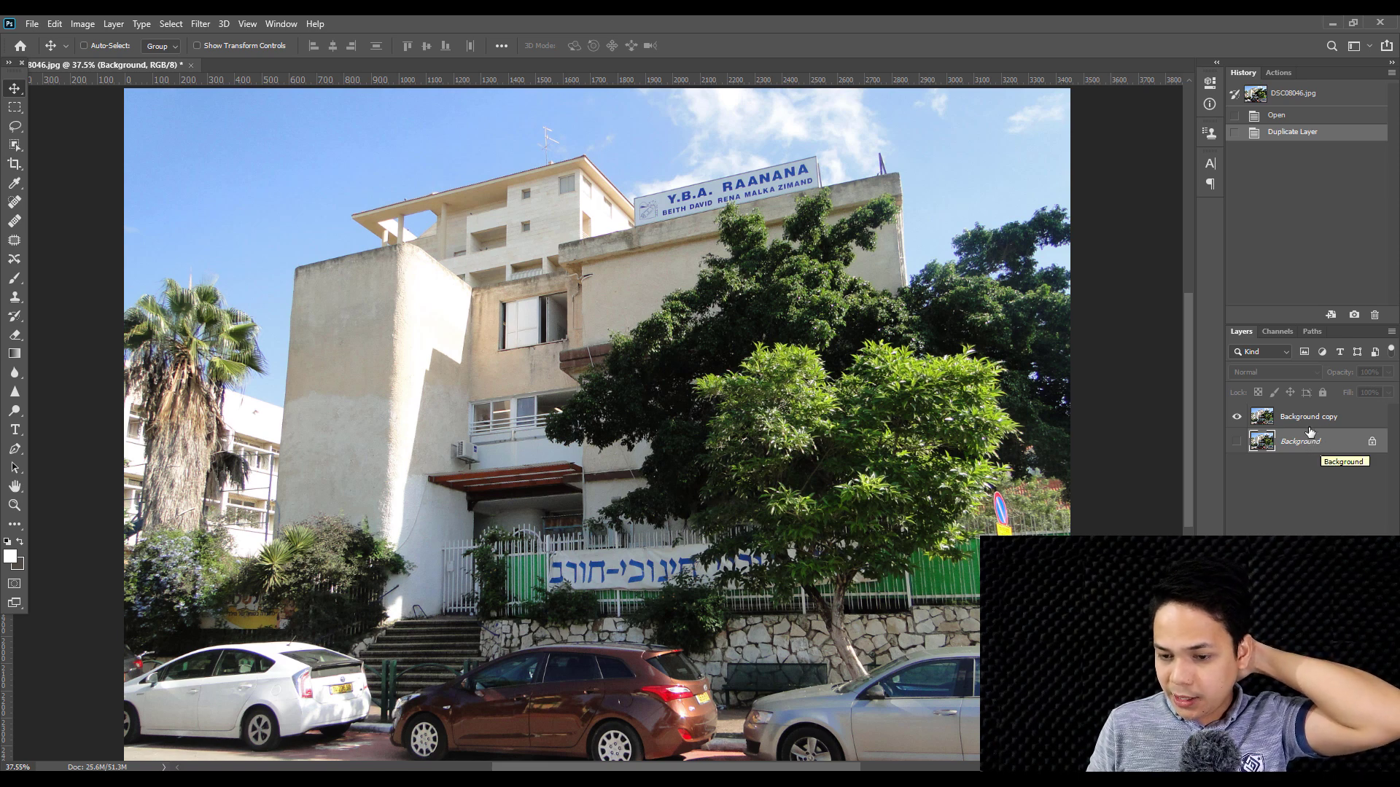
left_click(1305, 418)
left_click(1297, 443)
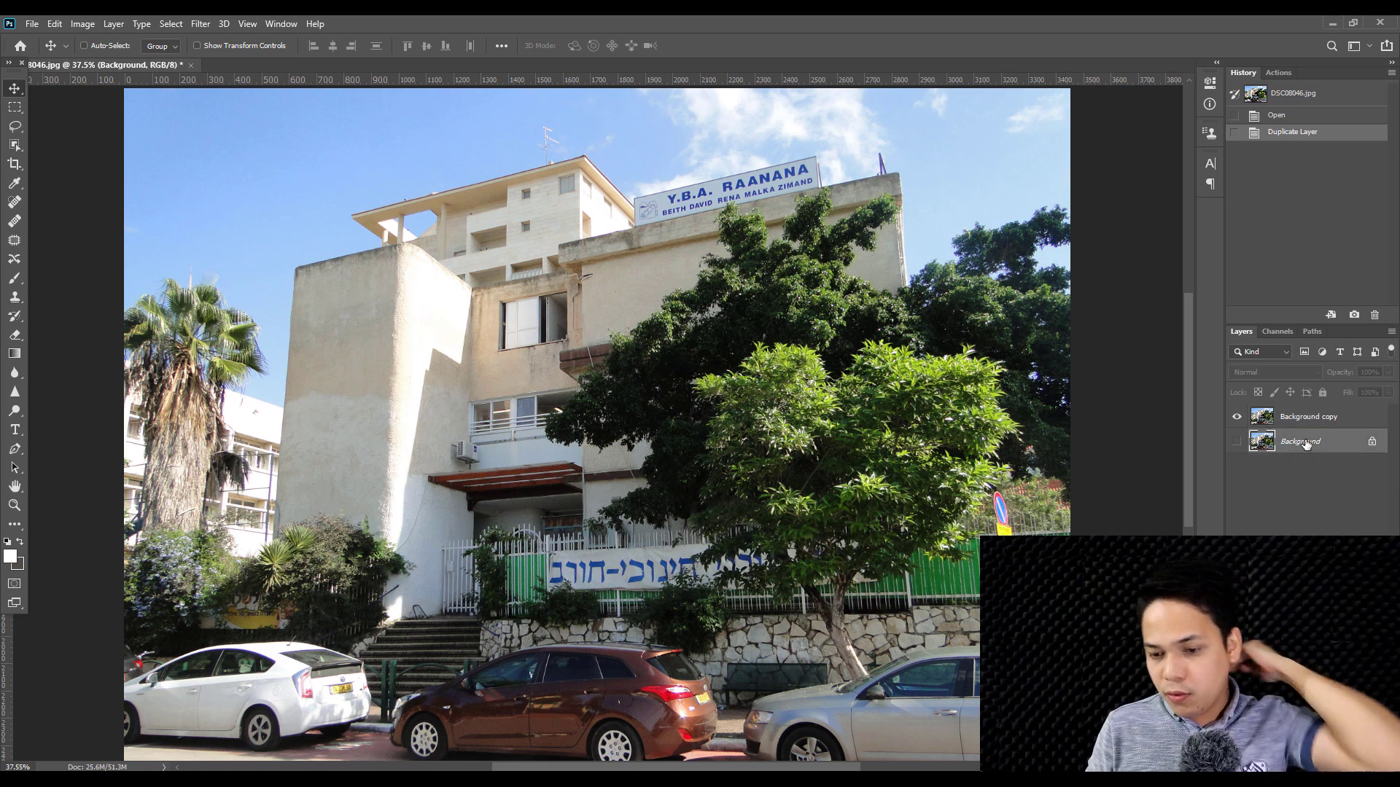
double_click(1311, 419)
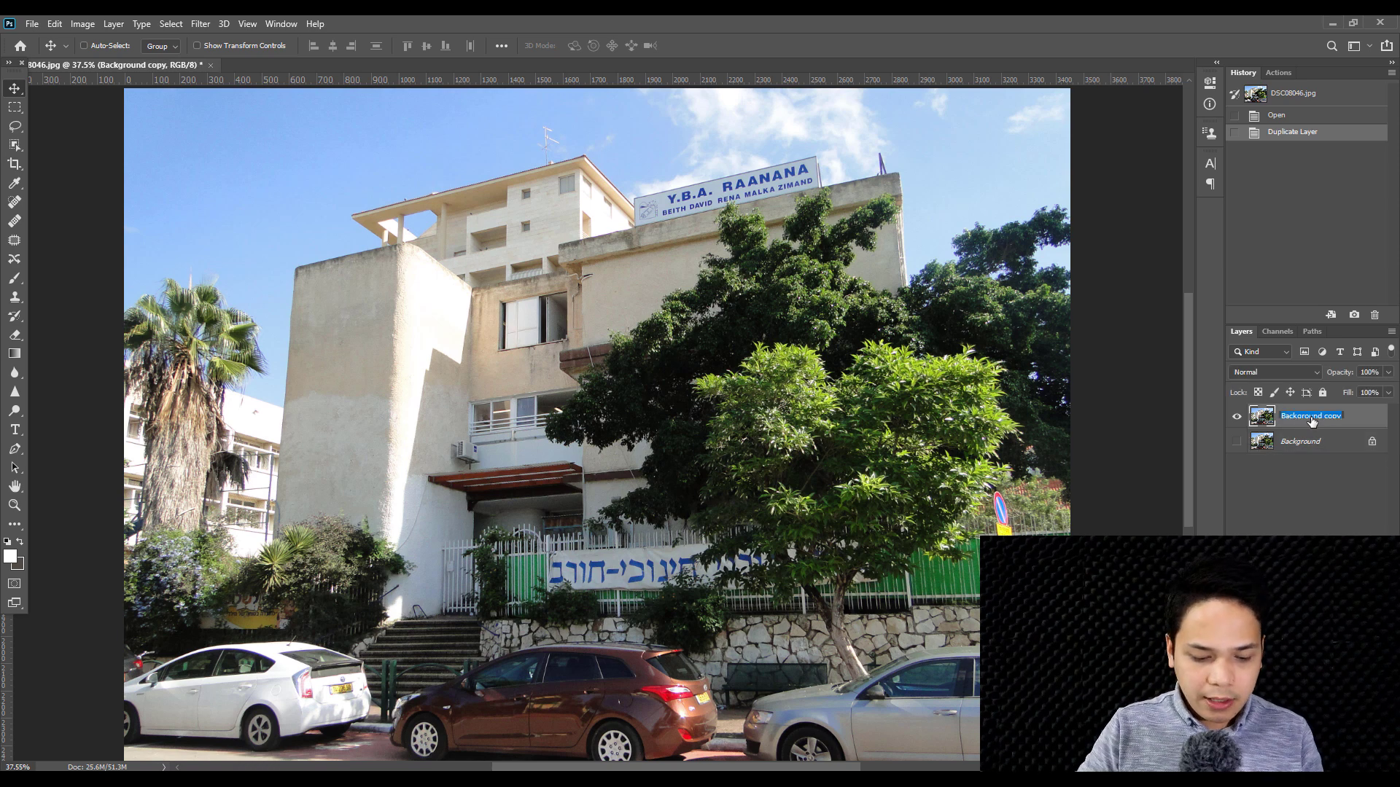
type("Edit")
key("Return")
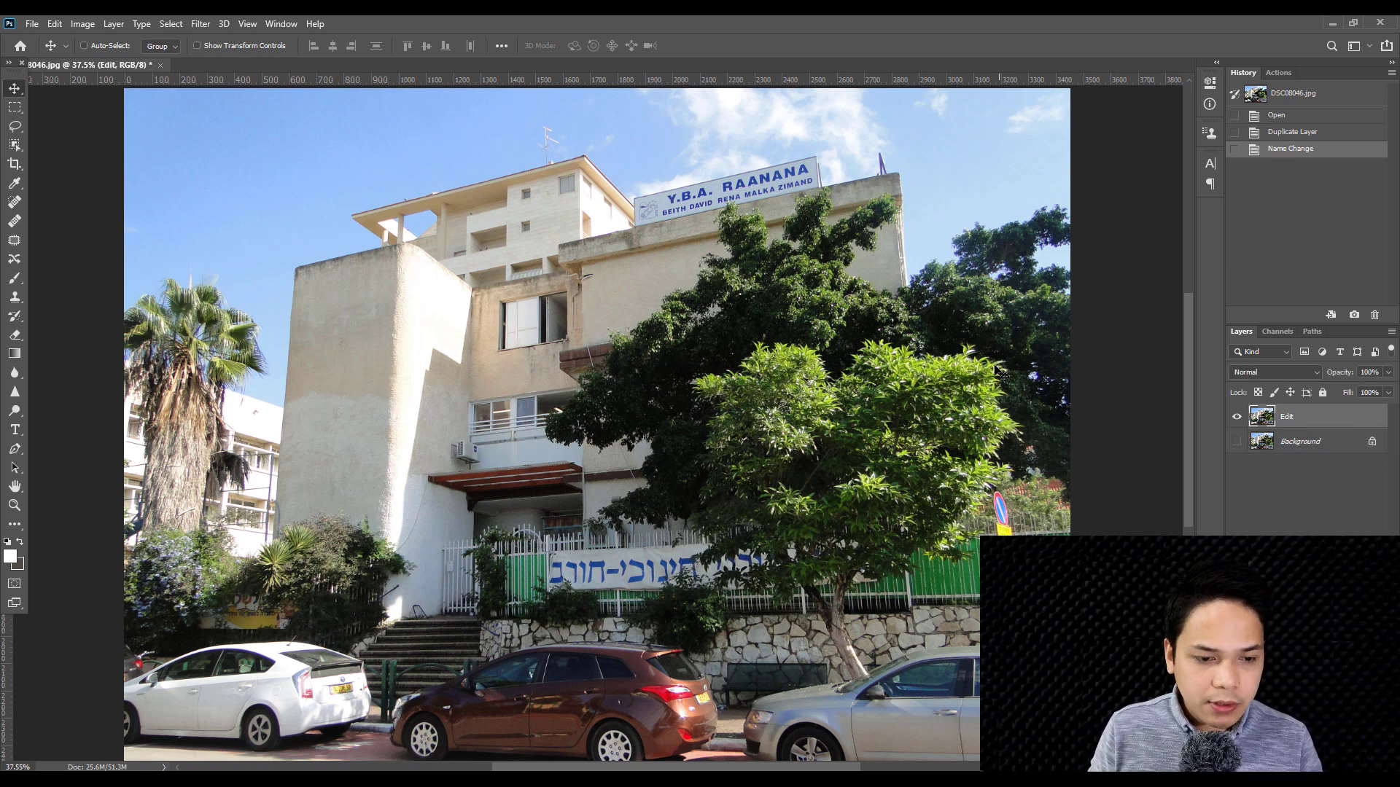
scroll(727, 341, "down", 2)
scroll(700, 346, "up", 4)
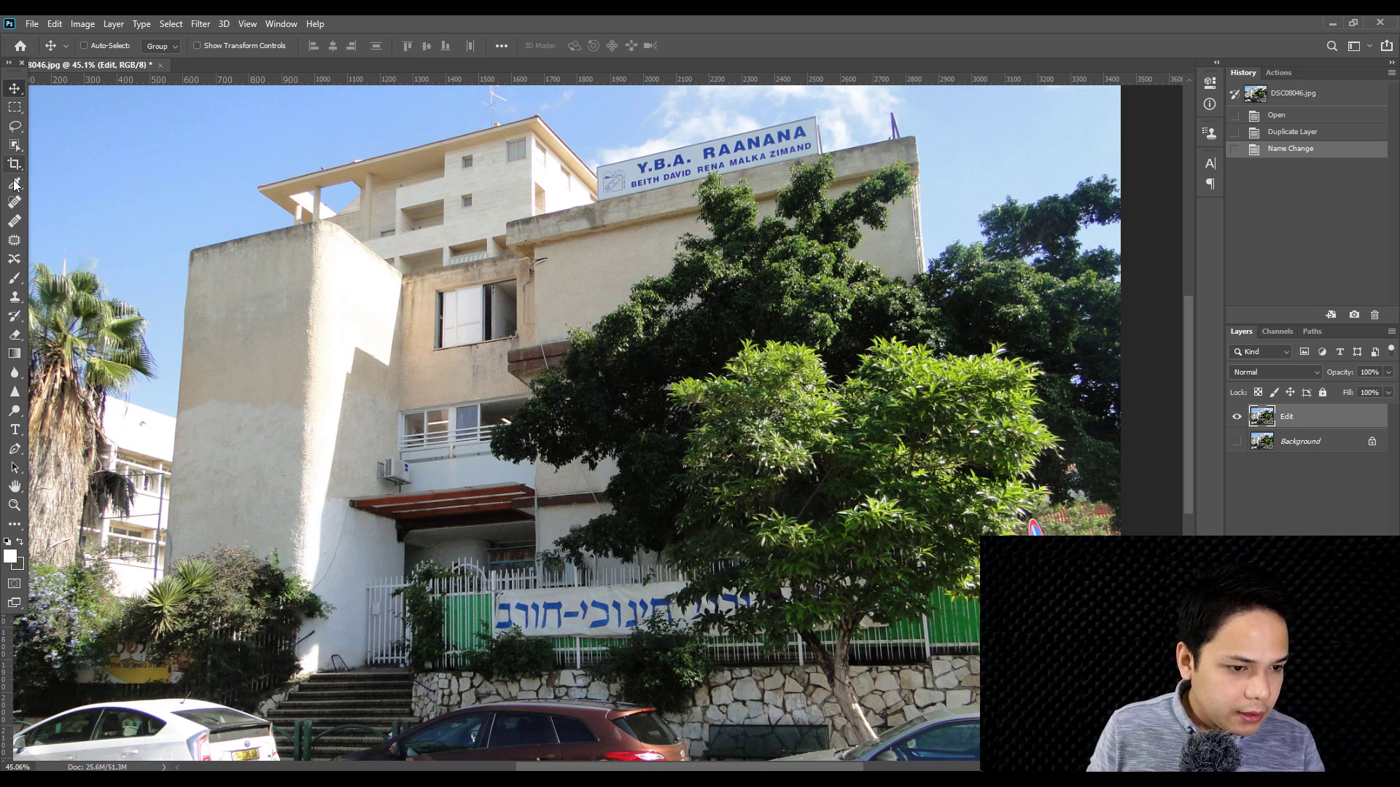
- With Quick Selection and a smaller brush, select the front dark tree and the right-hand tree's branches
right_click(18, 149)
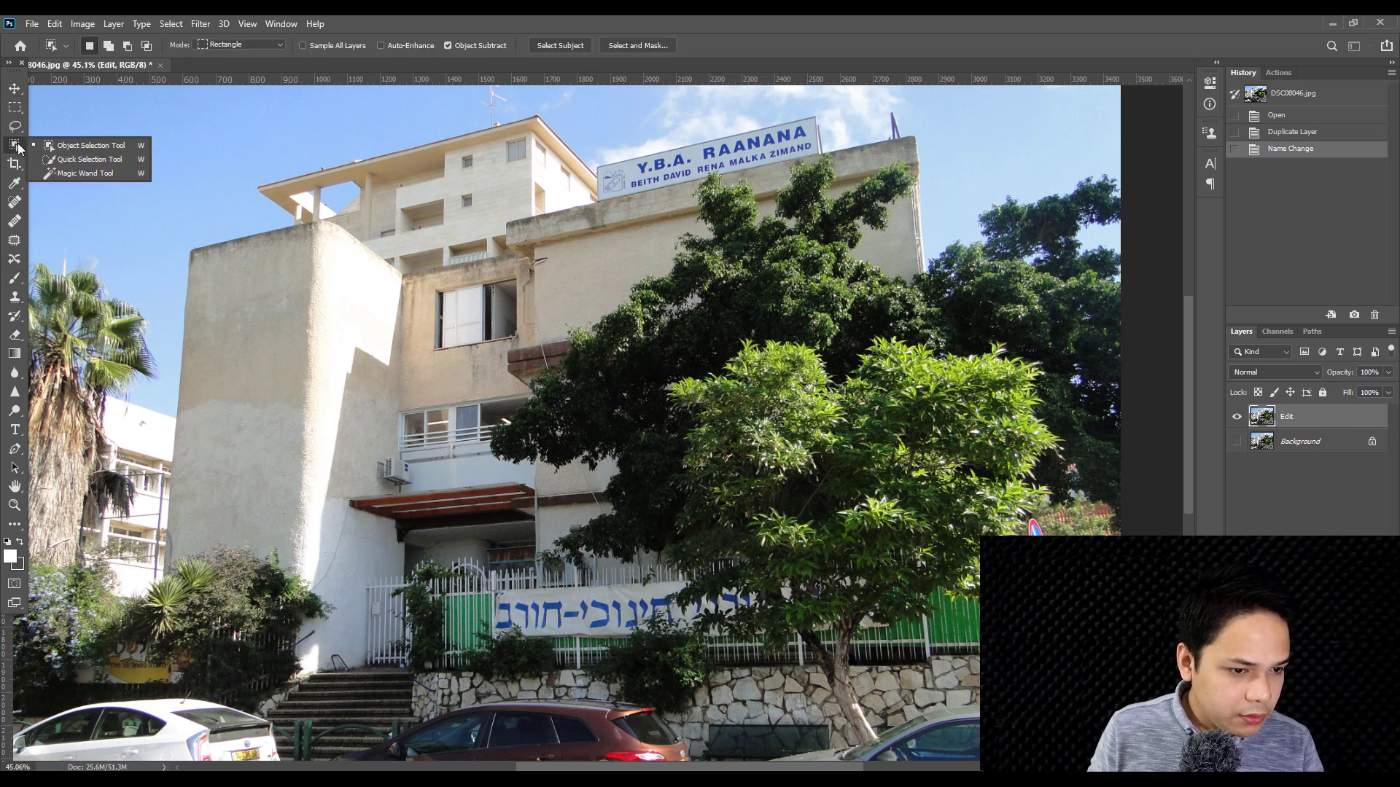
left_click(66, 161)
left_click_drag(781, 312, 729, 306)
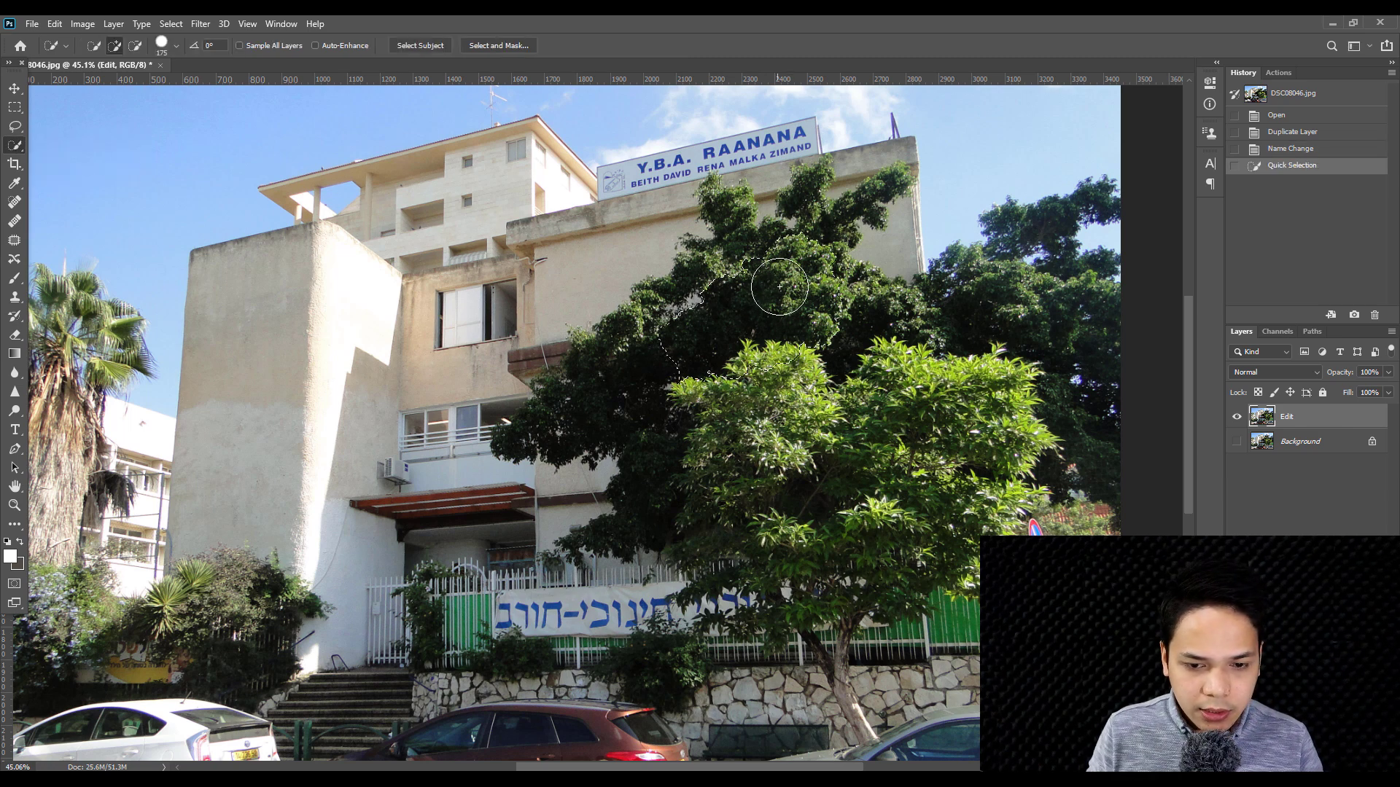
key("bracketleft")
key("bracketleft")
key("bracketleft")
left_click_drag(873, 345, 848, 324)
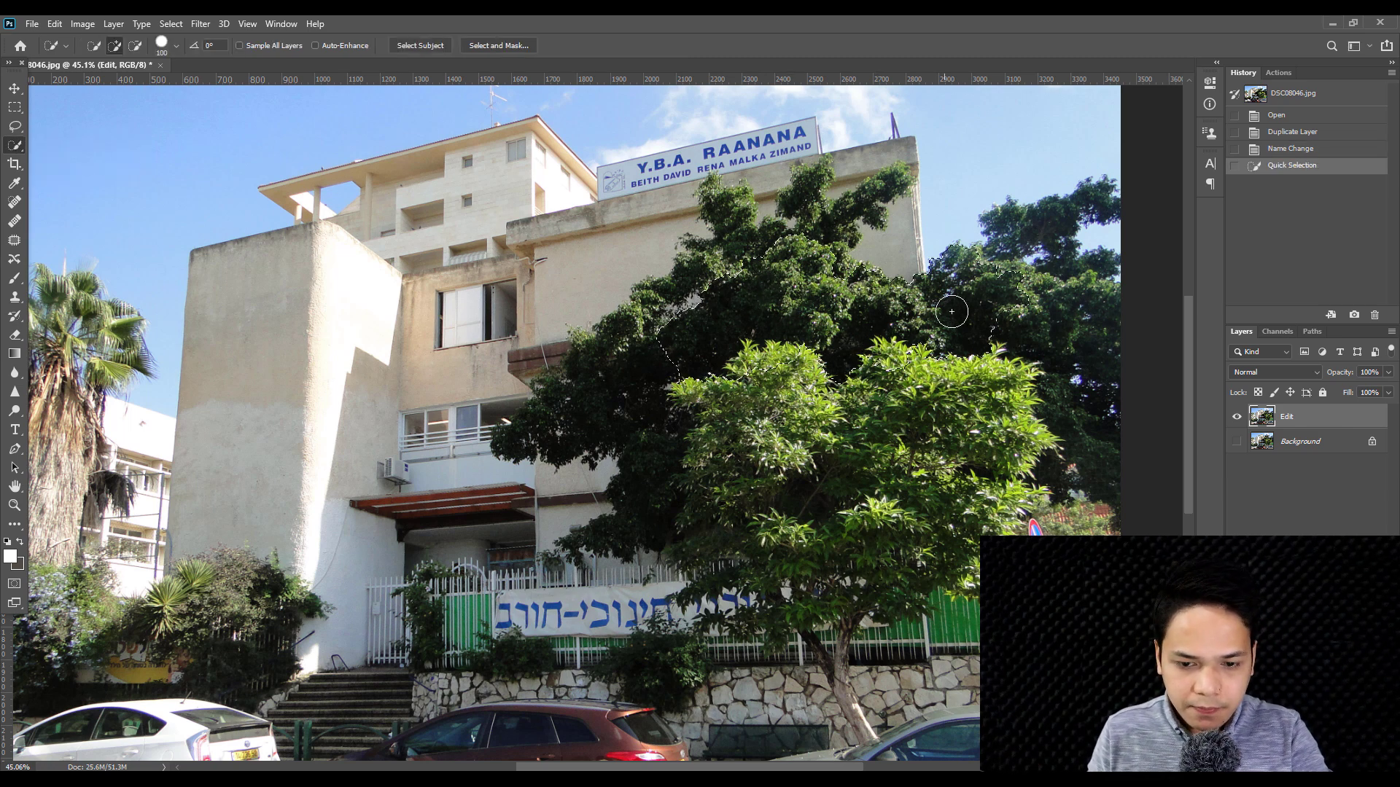
key("bracketleft")
key("bracketleft")
key("bracketleft")
left_click_drag(855, 205, 806, 175)
key("bracketleft")
scroll(846, 168, "up", 2, "alt")
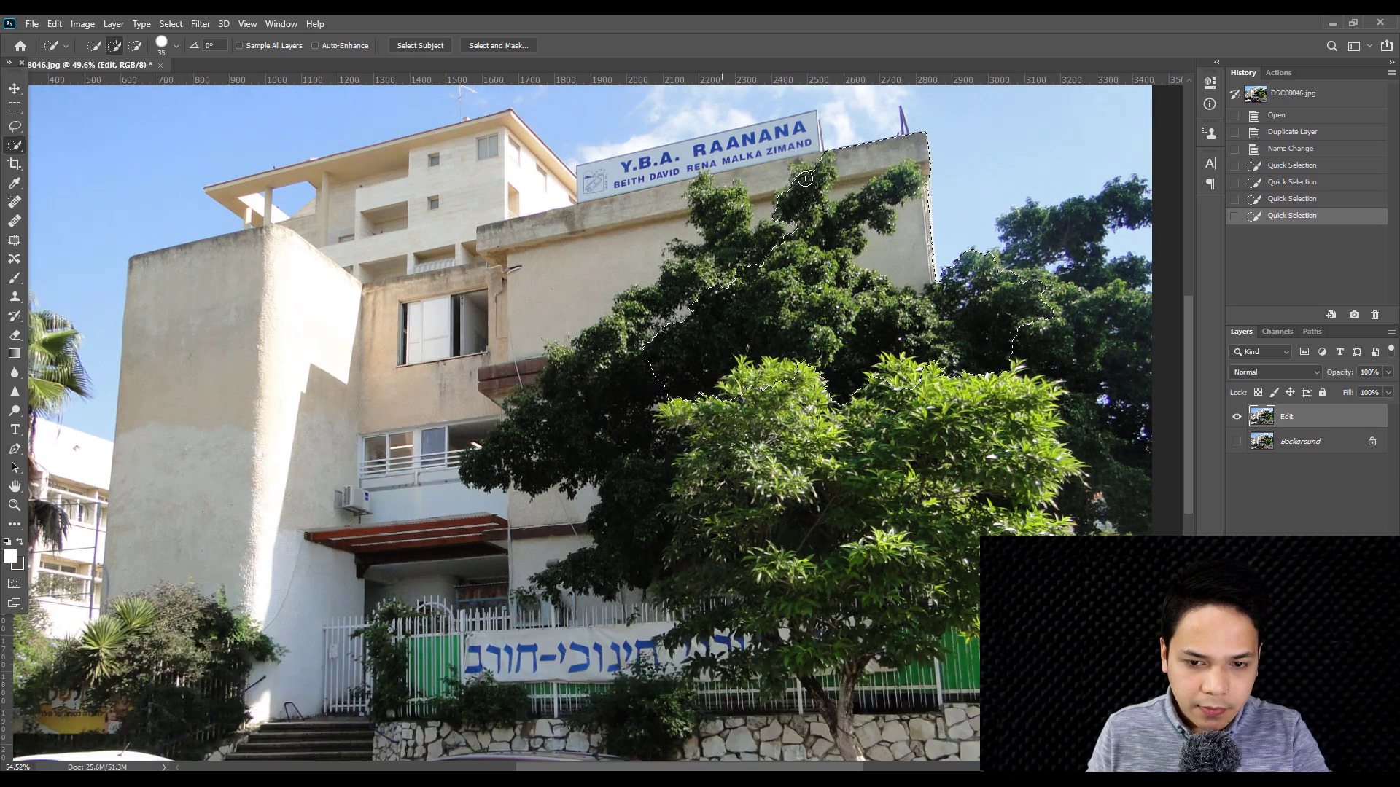
left_click_drag(879, 150, 832, 150)
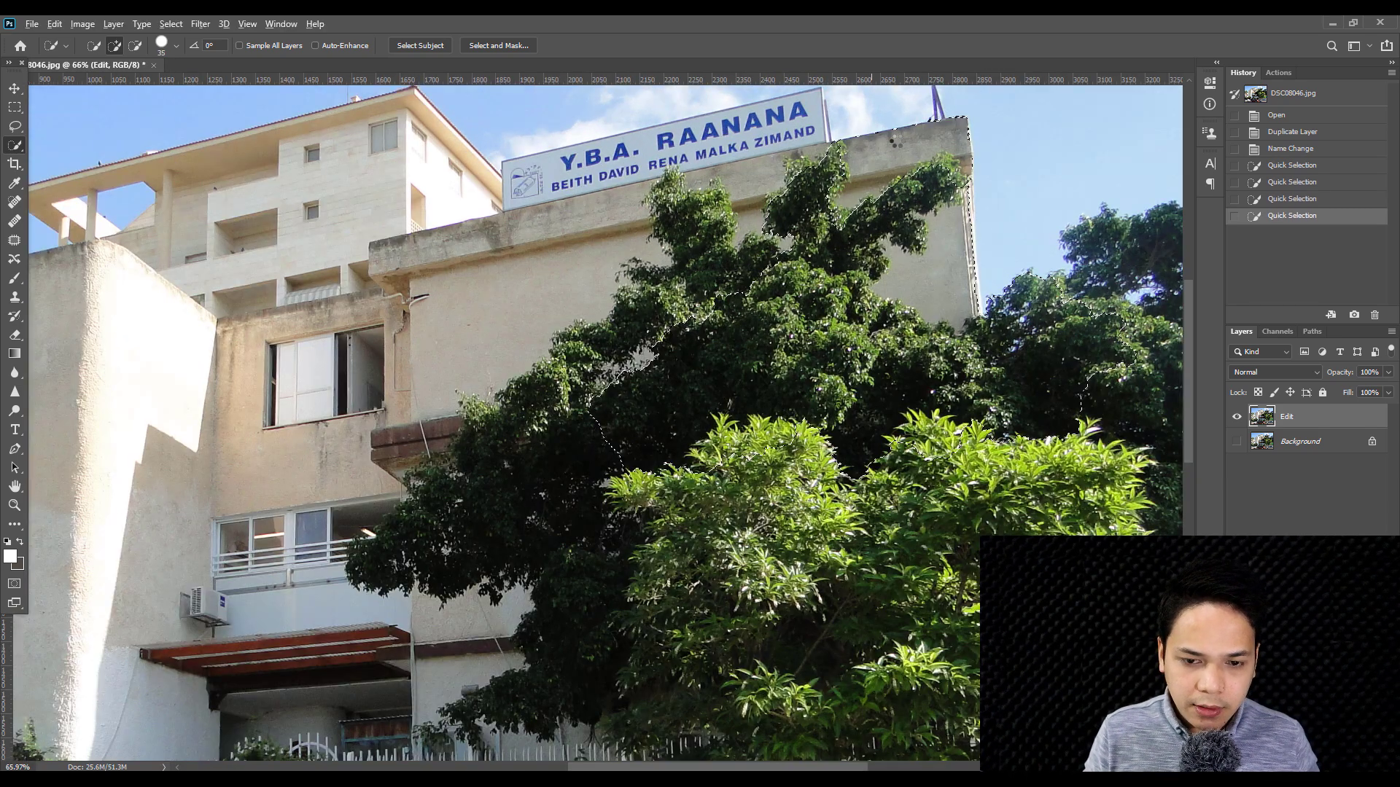
scroll(832, 150, "up", 1, "alt")
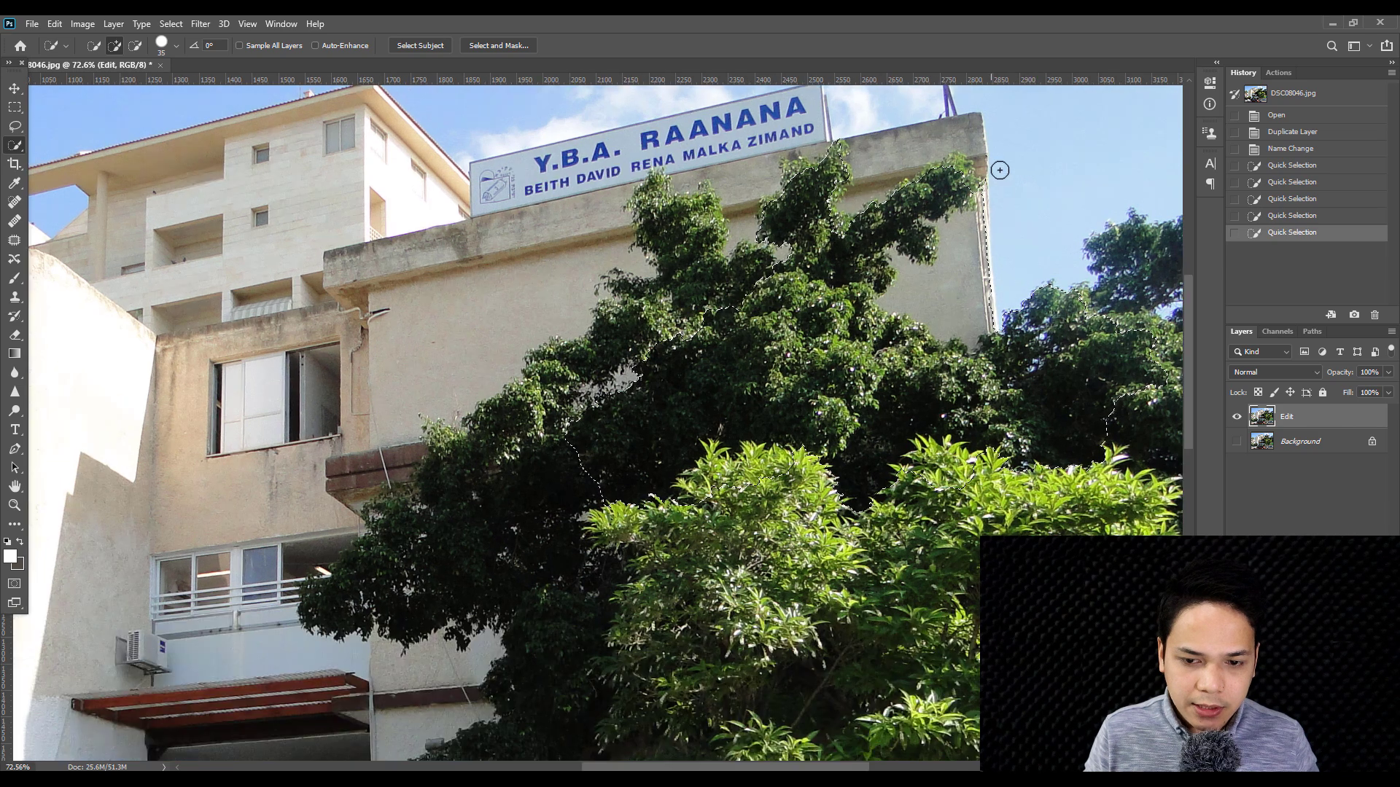
left_click(939, 303, "alt")
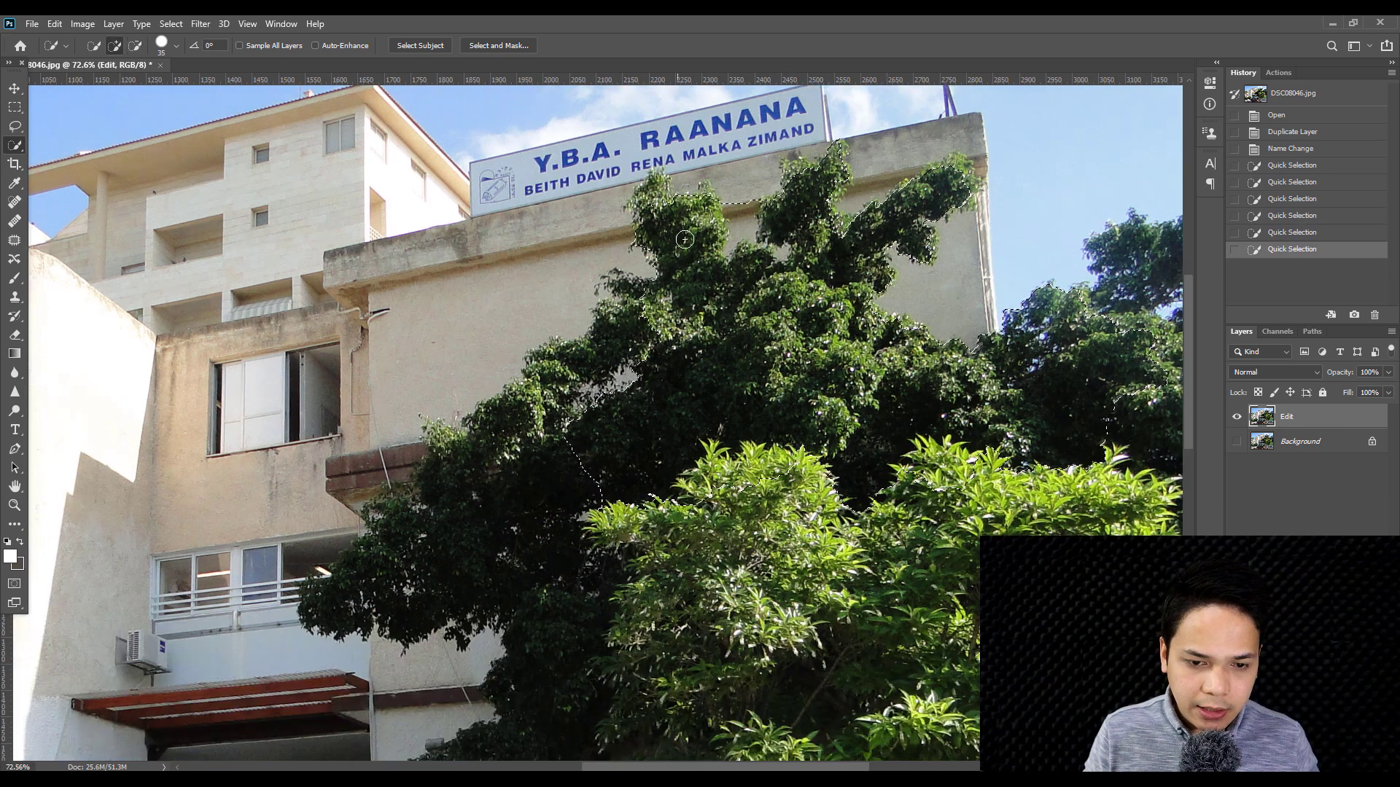
- Add the upper tree, the treetop by the building edge, and the tree's left edge
left_click_drag(682, 255, 656, 183)
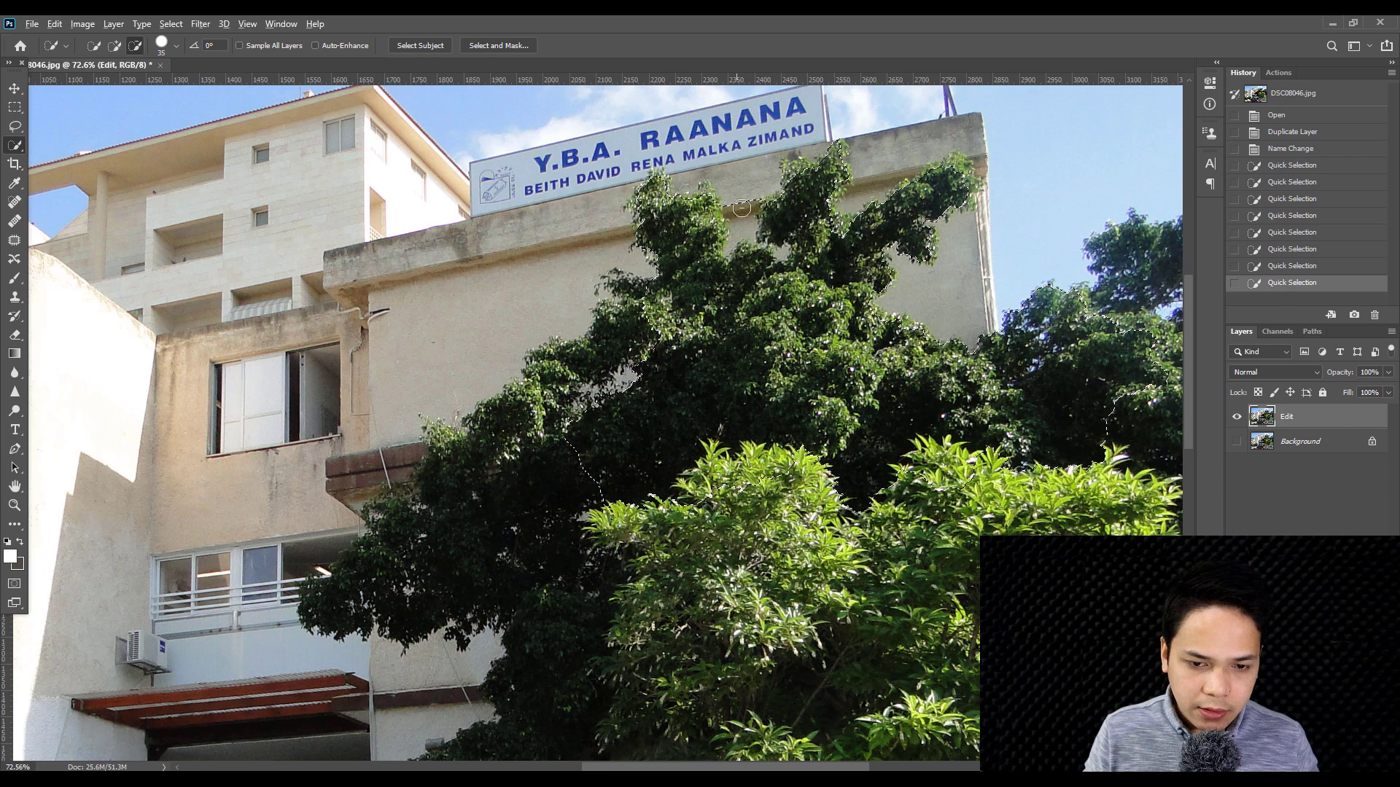
left_click(955, 316, "alt")
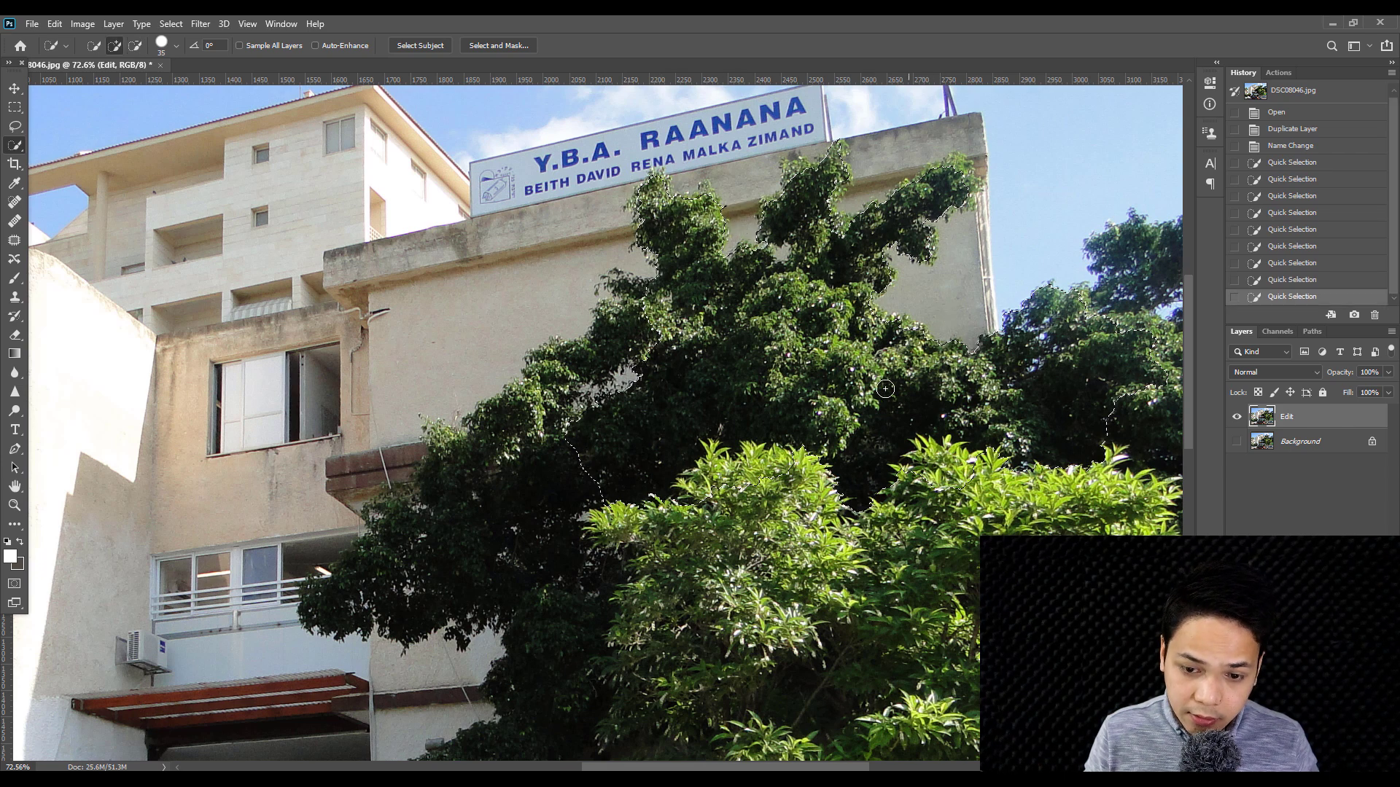
mouse_move(661, 378)
left_mouse_down()
mouse_move(691, 359)
mouse_move(622, 425)
left_mouse_up()
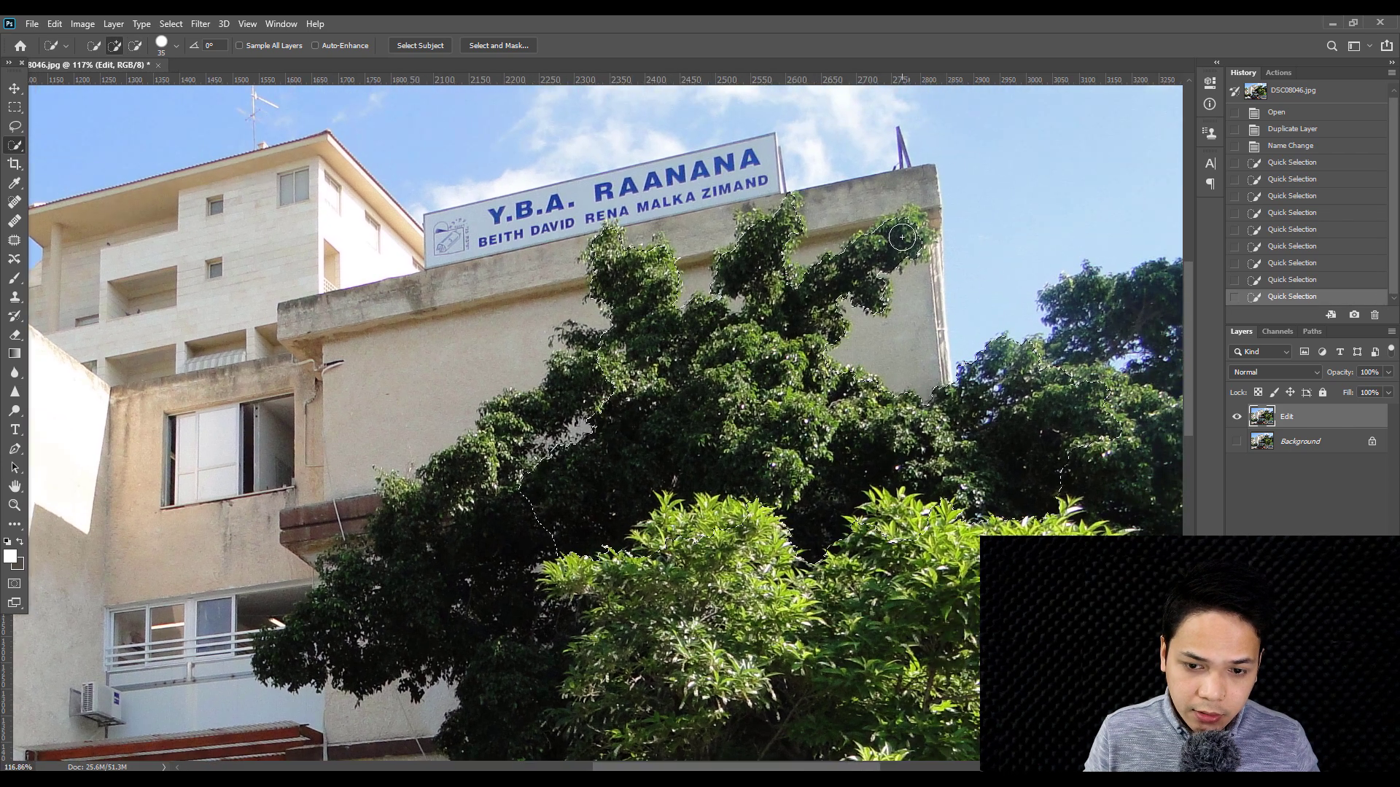
scroll(889, 256, "up", 4)
left_click_drag(917, 206, 941, 234)
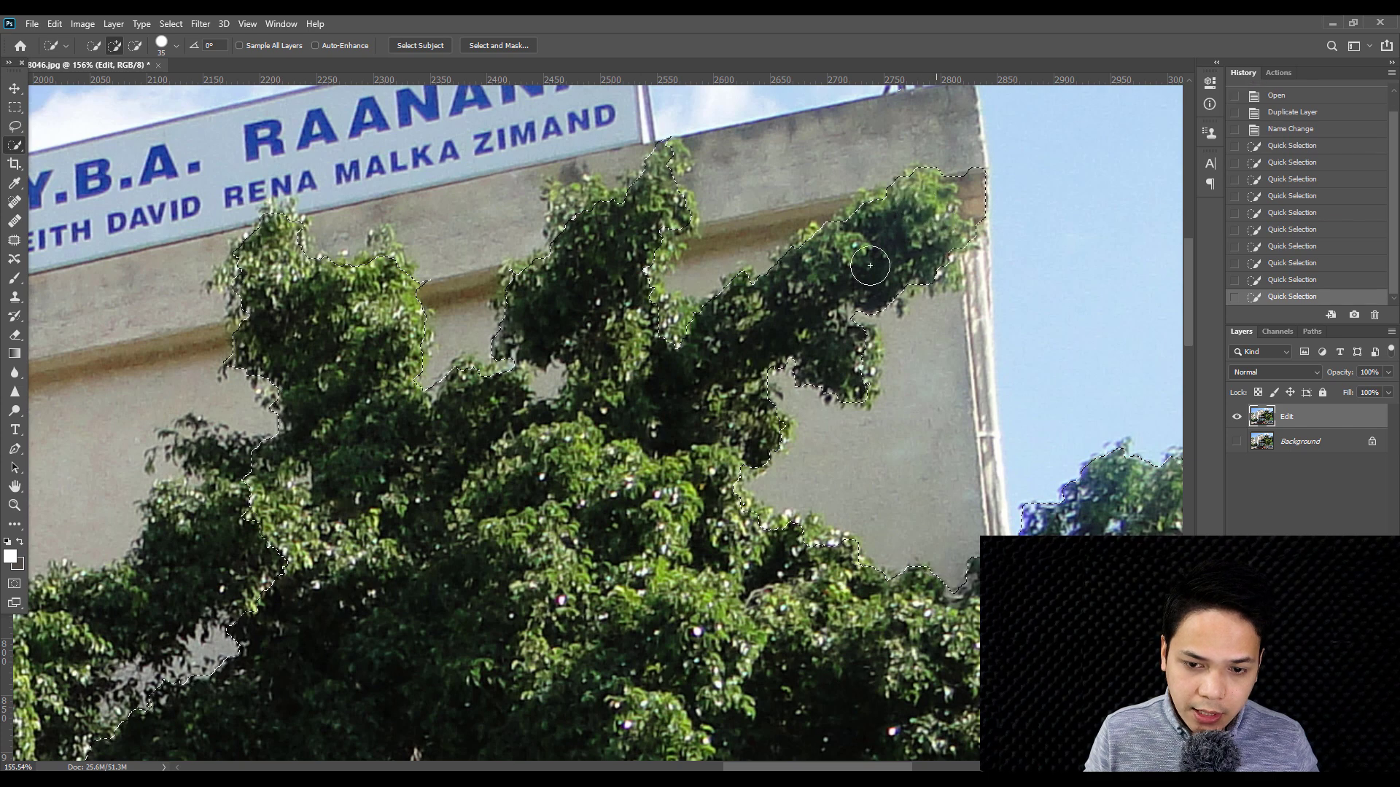
left_click_drag(868, 263, 977, 197)
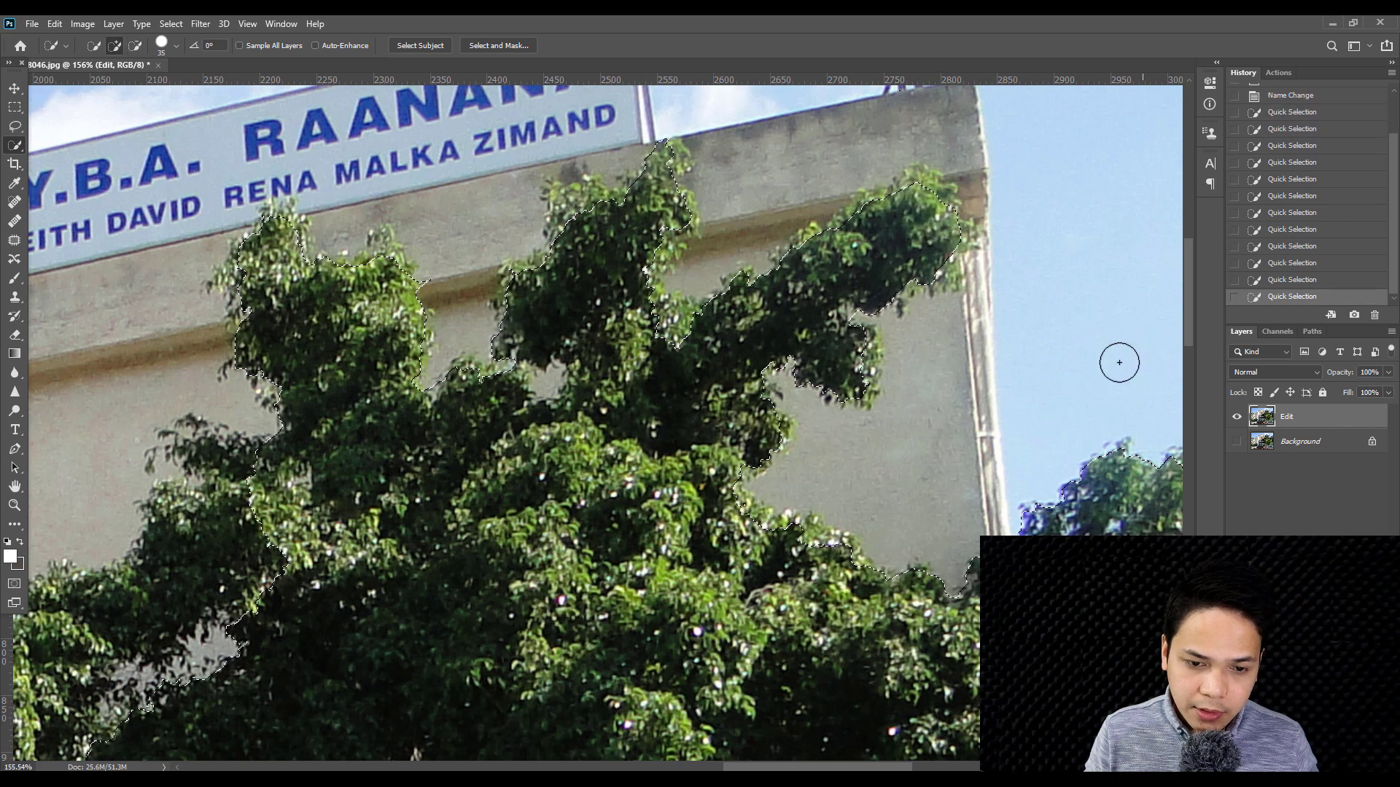
mouse_move(604, 369)
left_mouse_down()
mouse_move(836, 448)
mouse_move(748, 456)
left_mouse_up()
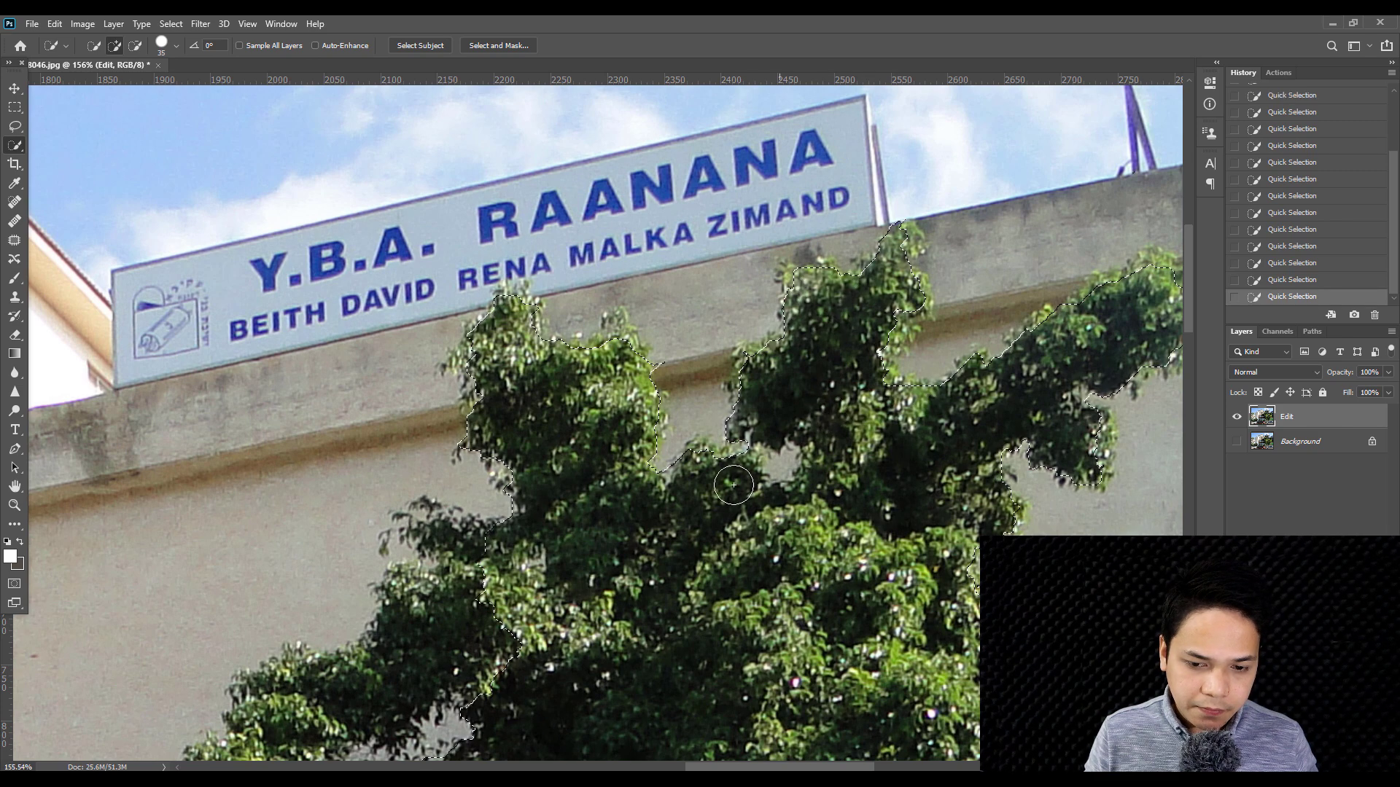
left_click_drag(676, 494, 931, 381)
mouse_move(758, 401)
left_mouse_down()
mouse_move(570, 596)
mouse_move(807, 399)
left_mouse_up()
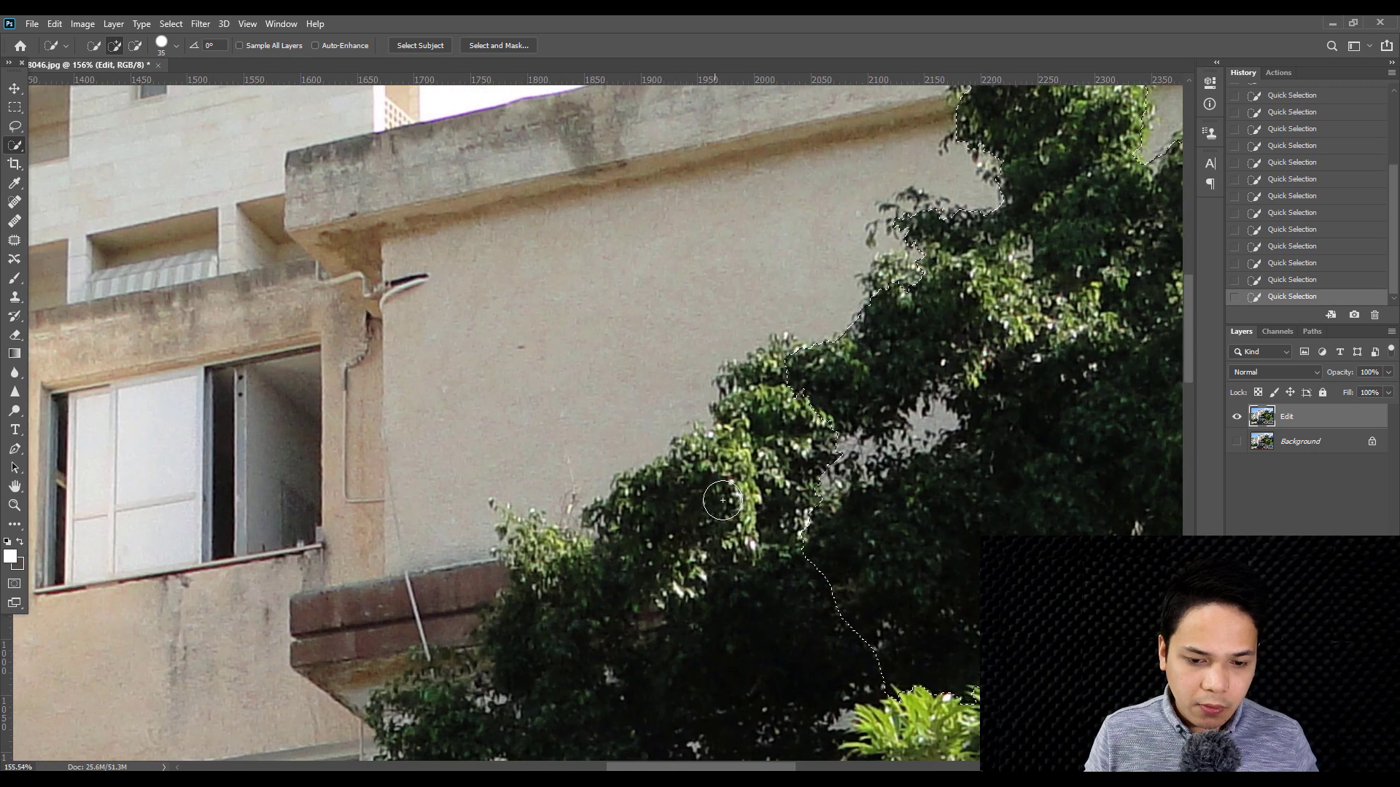
- Trim the tree selection away from the lower window beside the balcony
left_click_drag(603, 609, 785, 445)
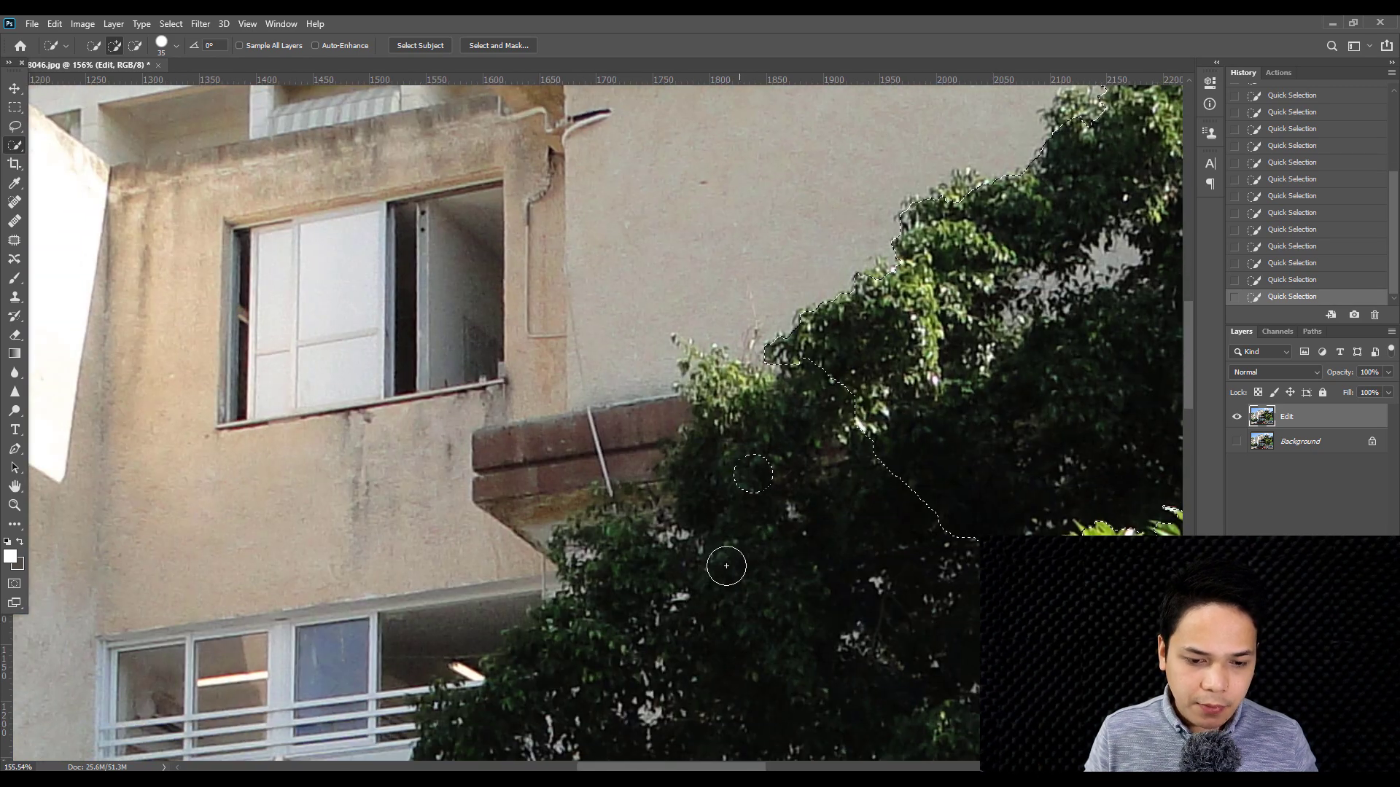
mouse_move(687, 538)
left_mouse_down()
mouse_move(606, 448)
mouse_move(525, 485)
left_mouse_up()
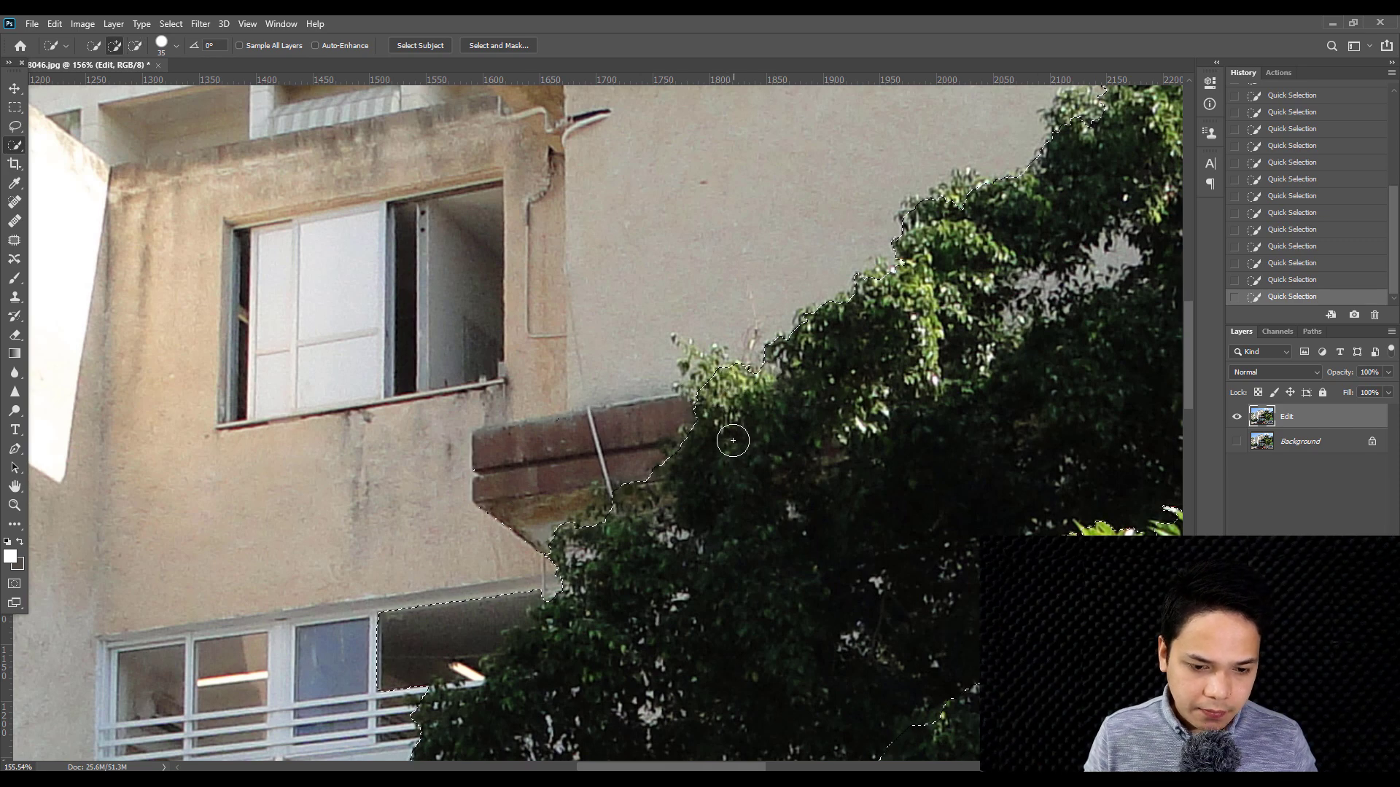
scroll(729, 441, "down", 3, "alt")
left_click_drag(729, 437, 782, 391)
left_click_drag(597, 466, 660, 440, "alt")
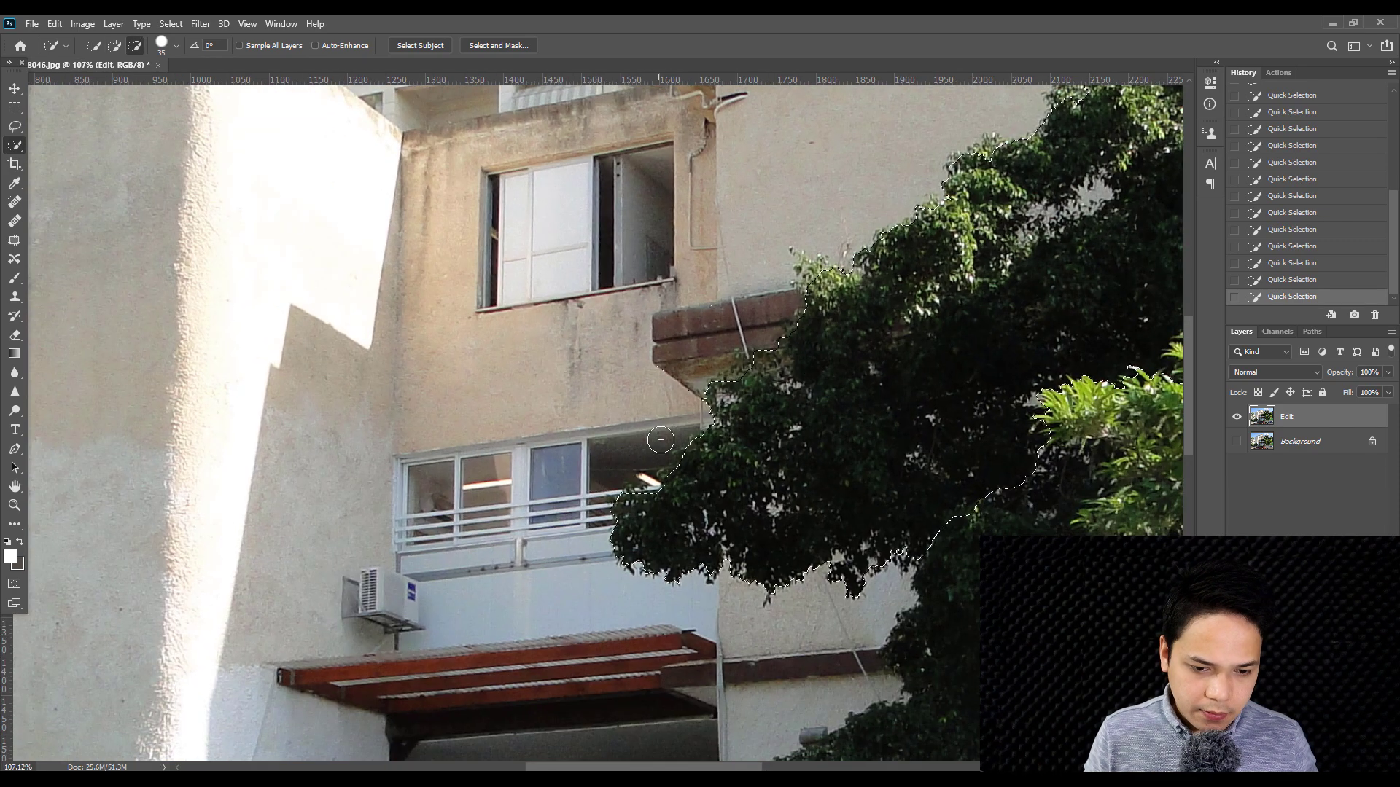
scroll(717, 435, "down", 2)
scroll(717, 435, "right", 3)
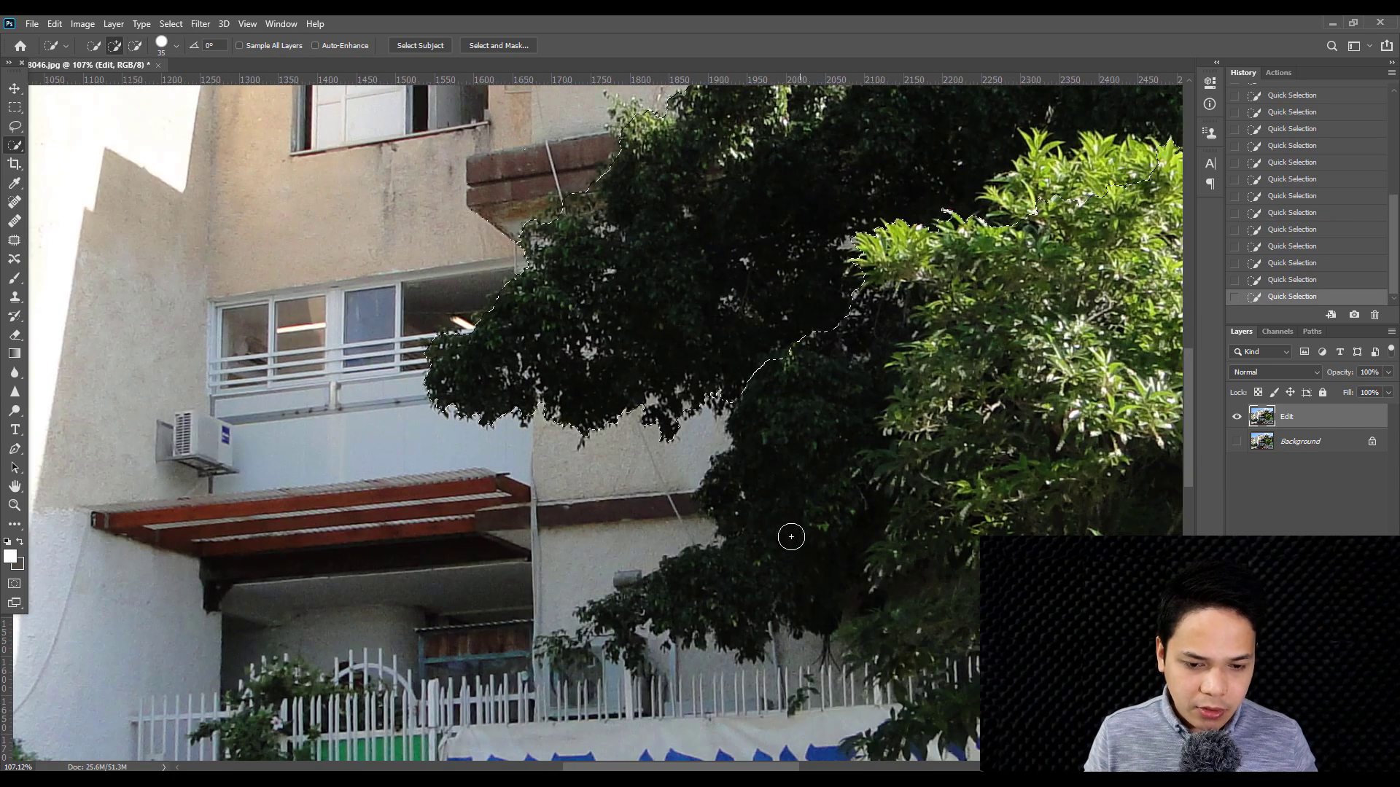
scroll(802, 532, "down", 2)
scroll(802, 532, "right", 5)
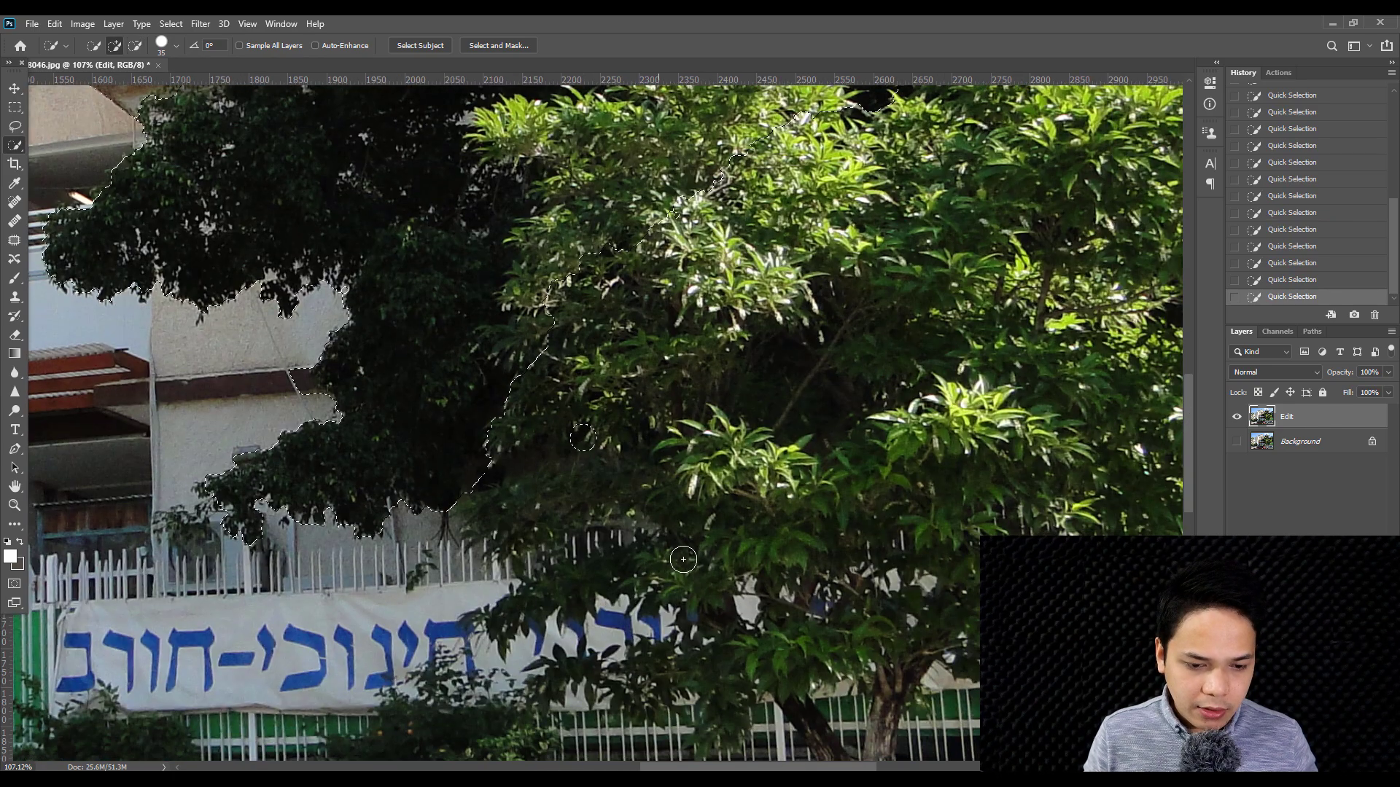
scroll(684, 559, "down", 2)
scroll(656, 525, "down", 2)
scroll(609, 457, "down", 1)
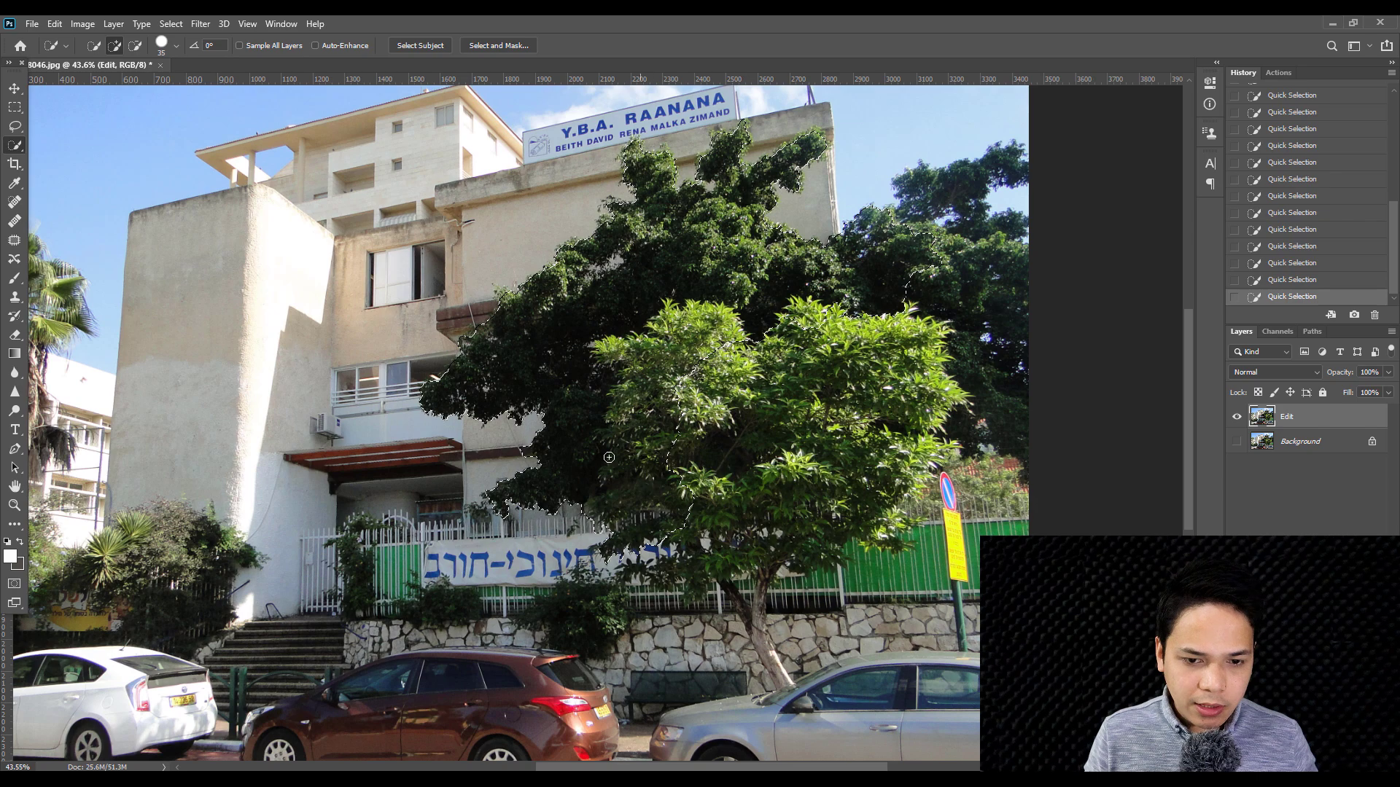
scroll(510, 445, "up", 2)
scroll(510, 467, "up", 2)
scroll(510, 466, "down", 3)
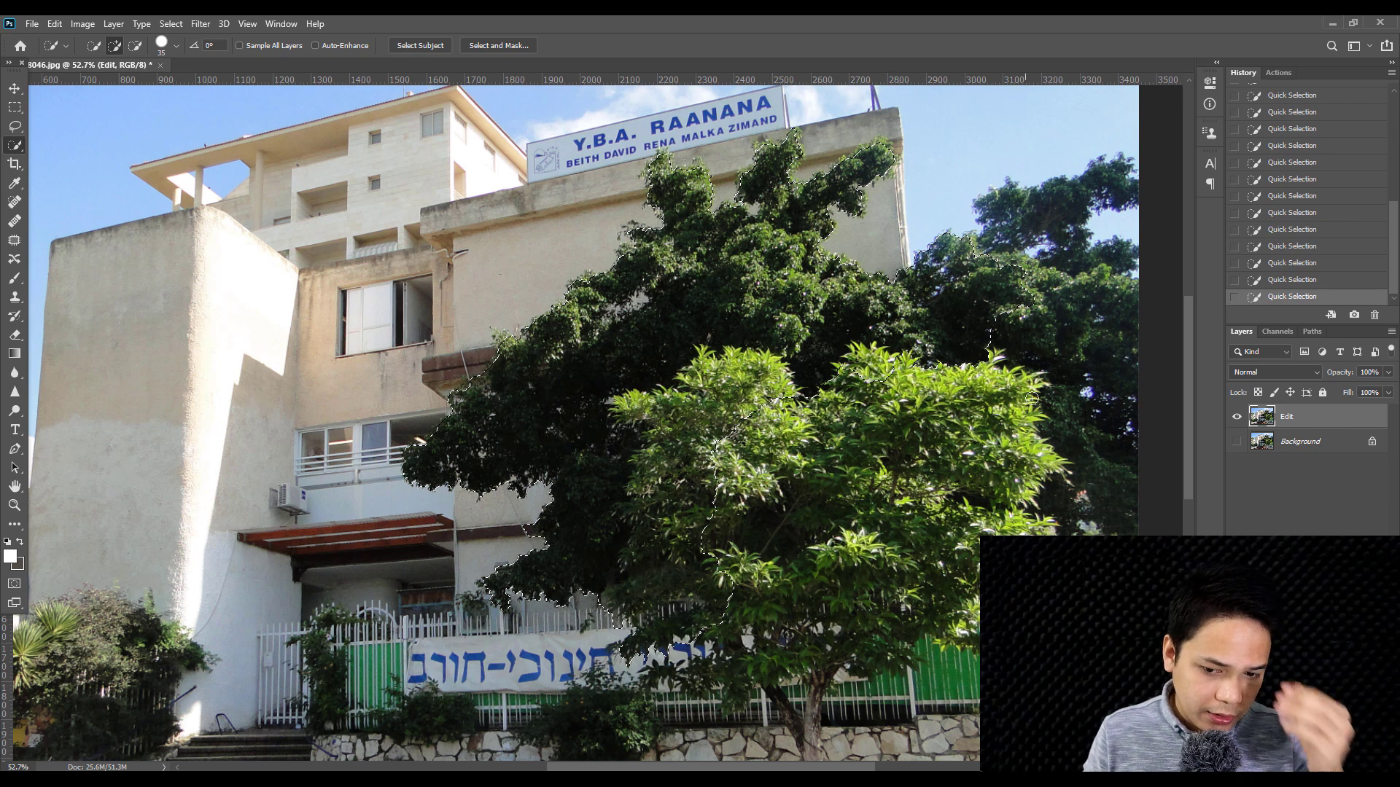
right_click(597, 452)
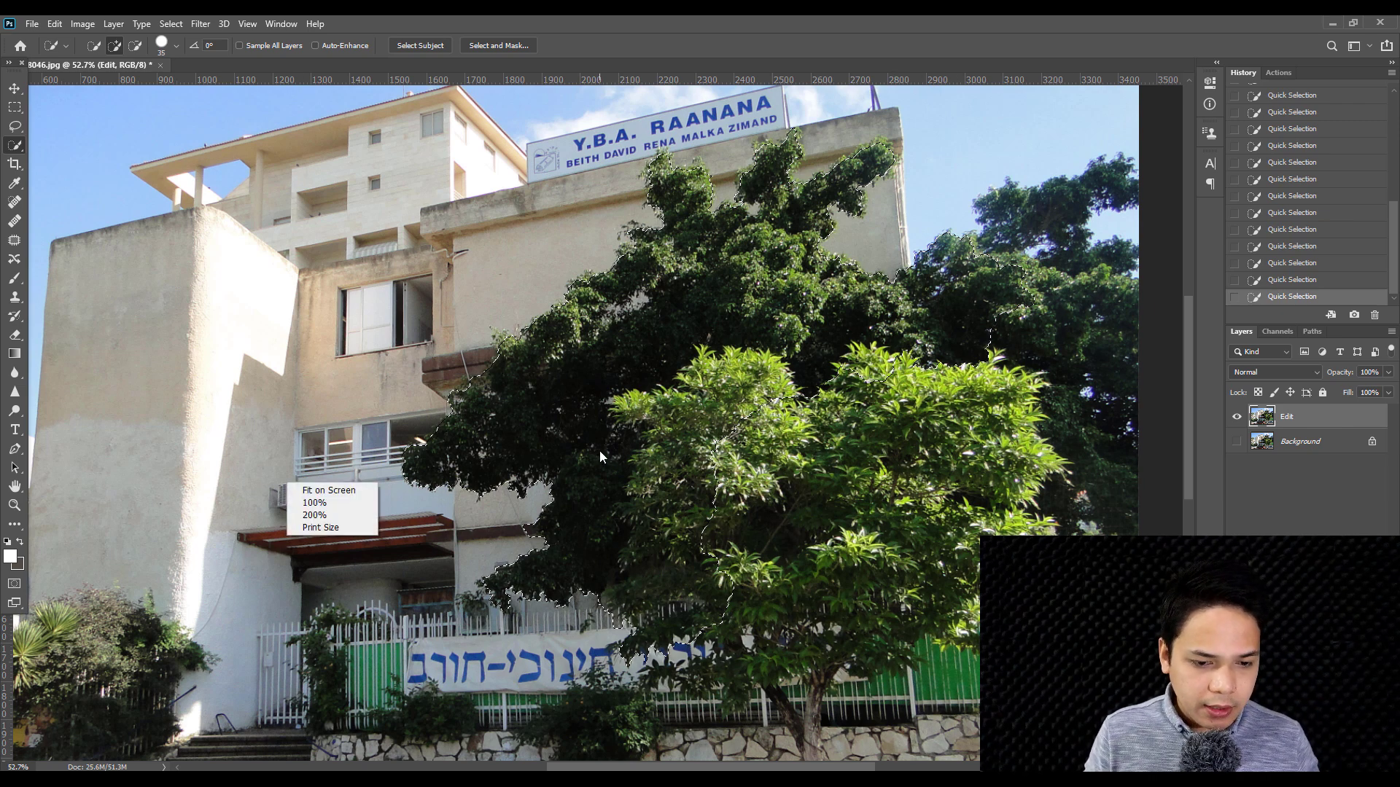
left_click(488, 44)
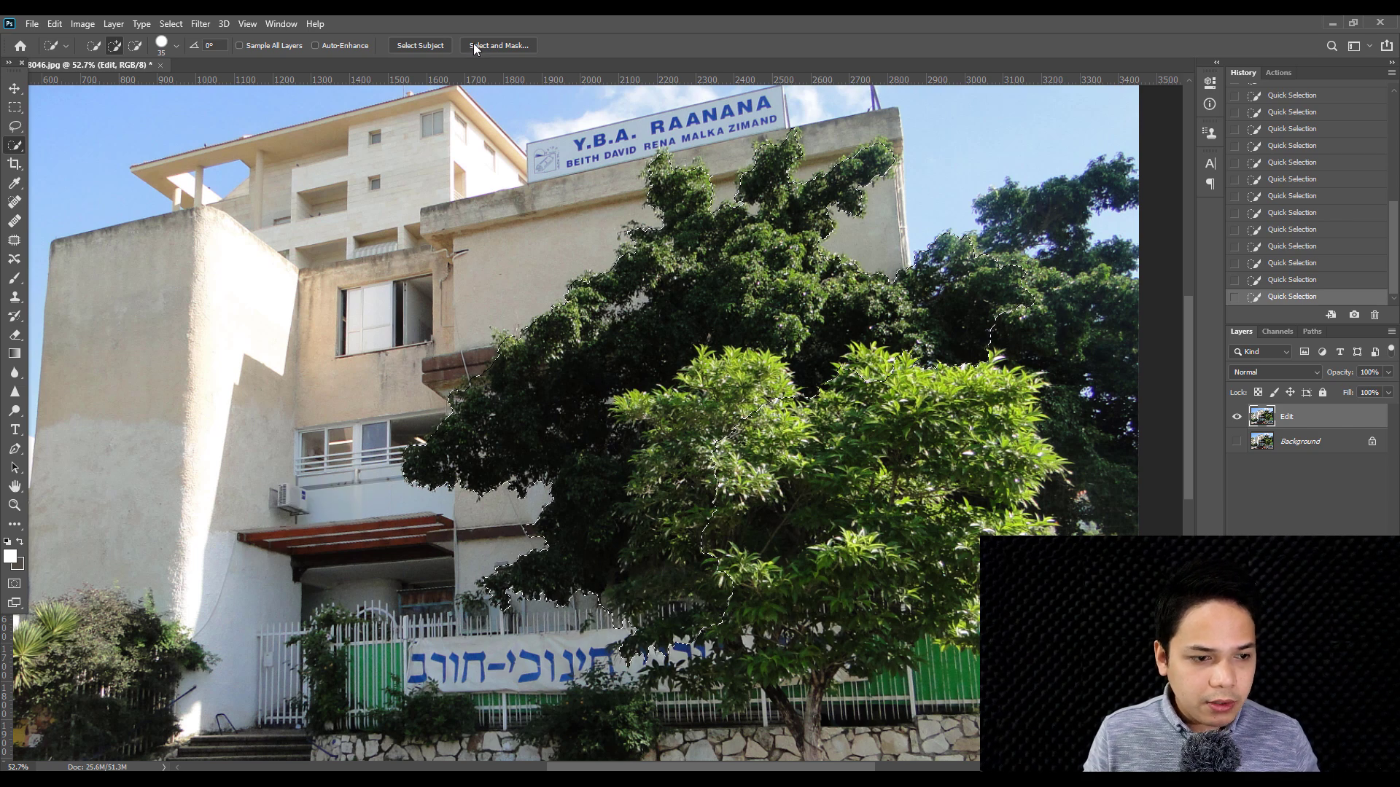
- In Select and Mask, paint an enlarged Refine Edge brush along the window, upper wall and treetops, then apply
left_click(475, 46)
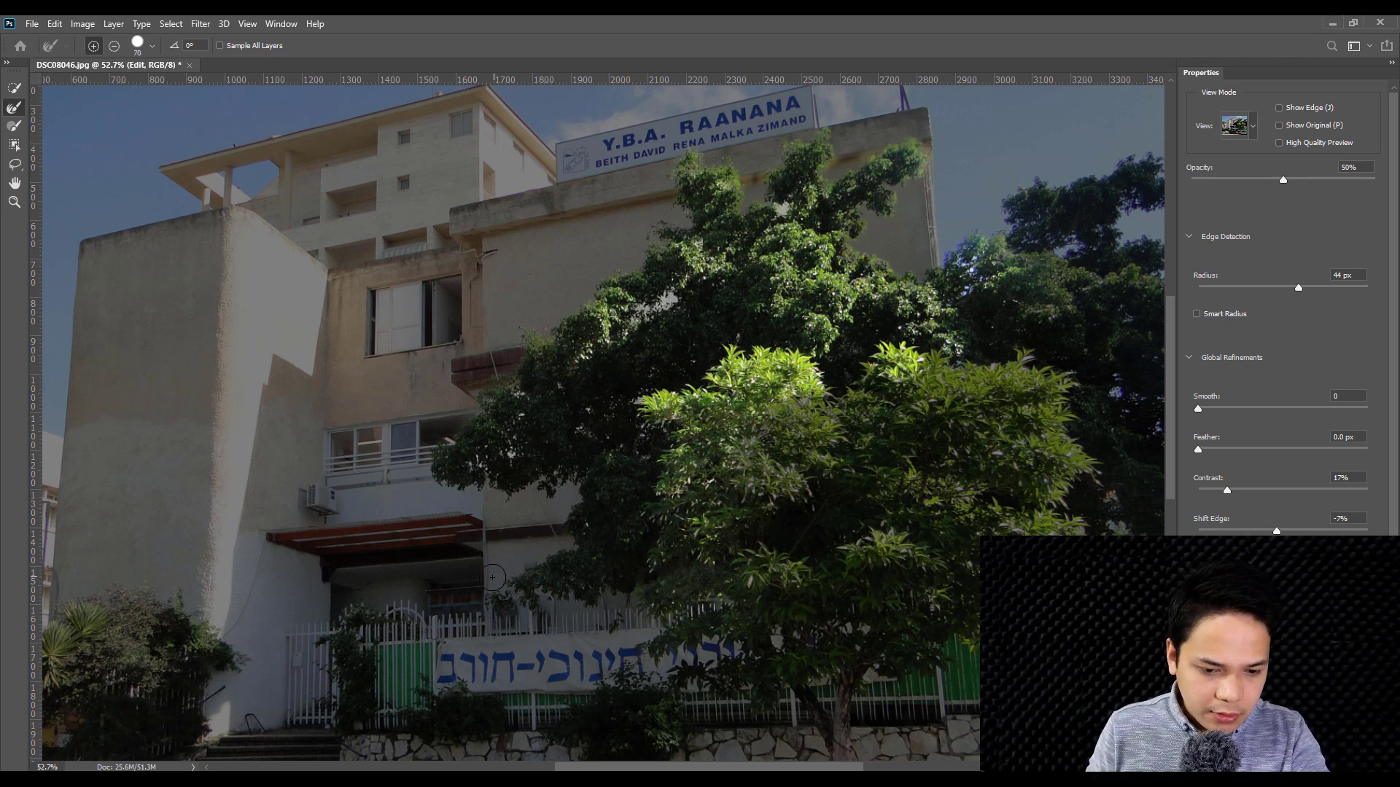
key("bracketright")
key("bracketright")
key("bracketright")
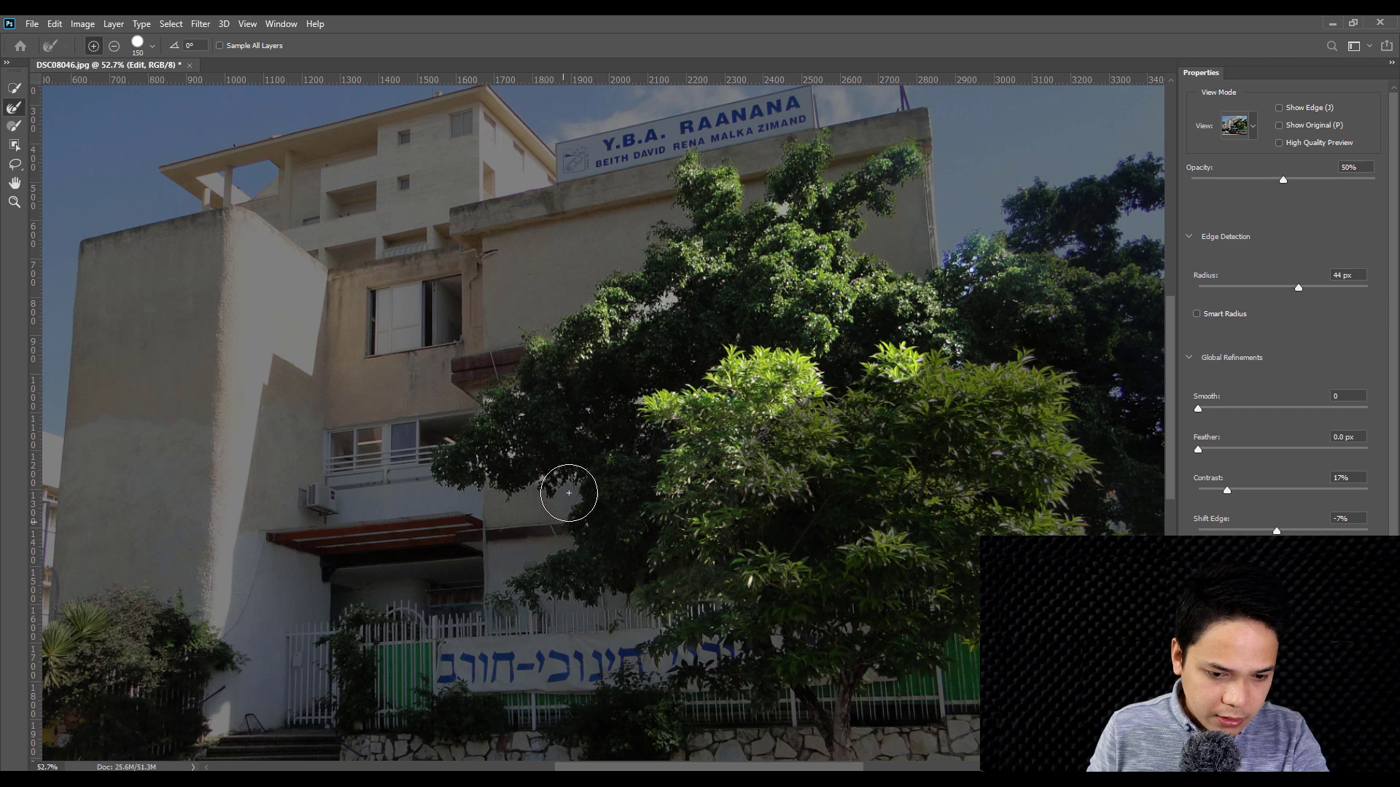
mouse_move(453, 416)
left_mouse_down()
mouse_move(485, 354)
mouse_move(666, 214)
mouse_move(660, 171)
mouse_move(704, 137)
mouse_move(703, 151)
left_mouse_up()
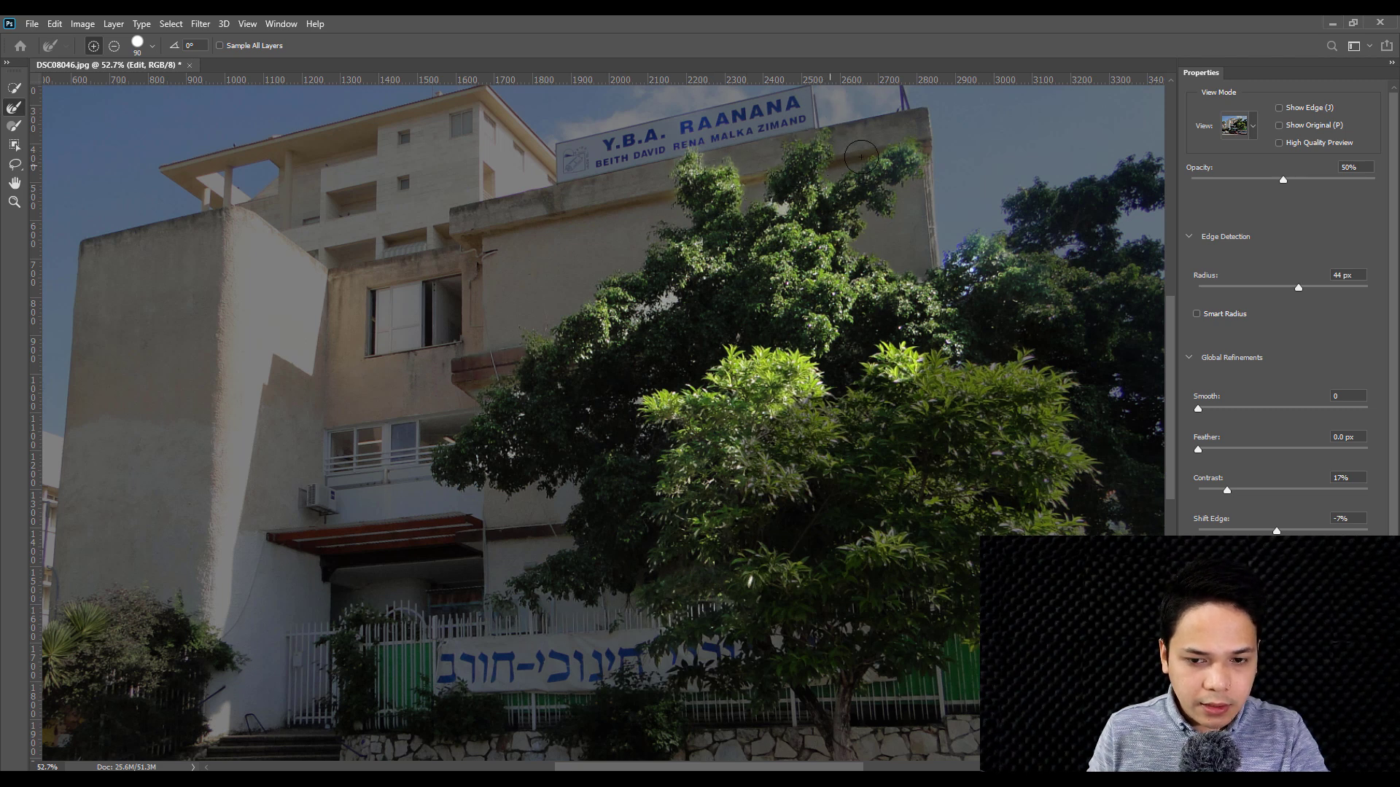
left_click_drag(913, 183, 881, 220)
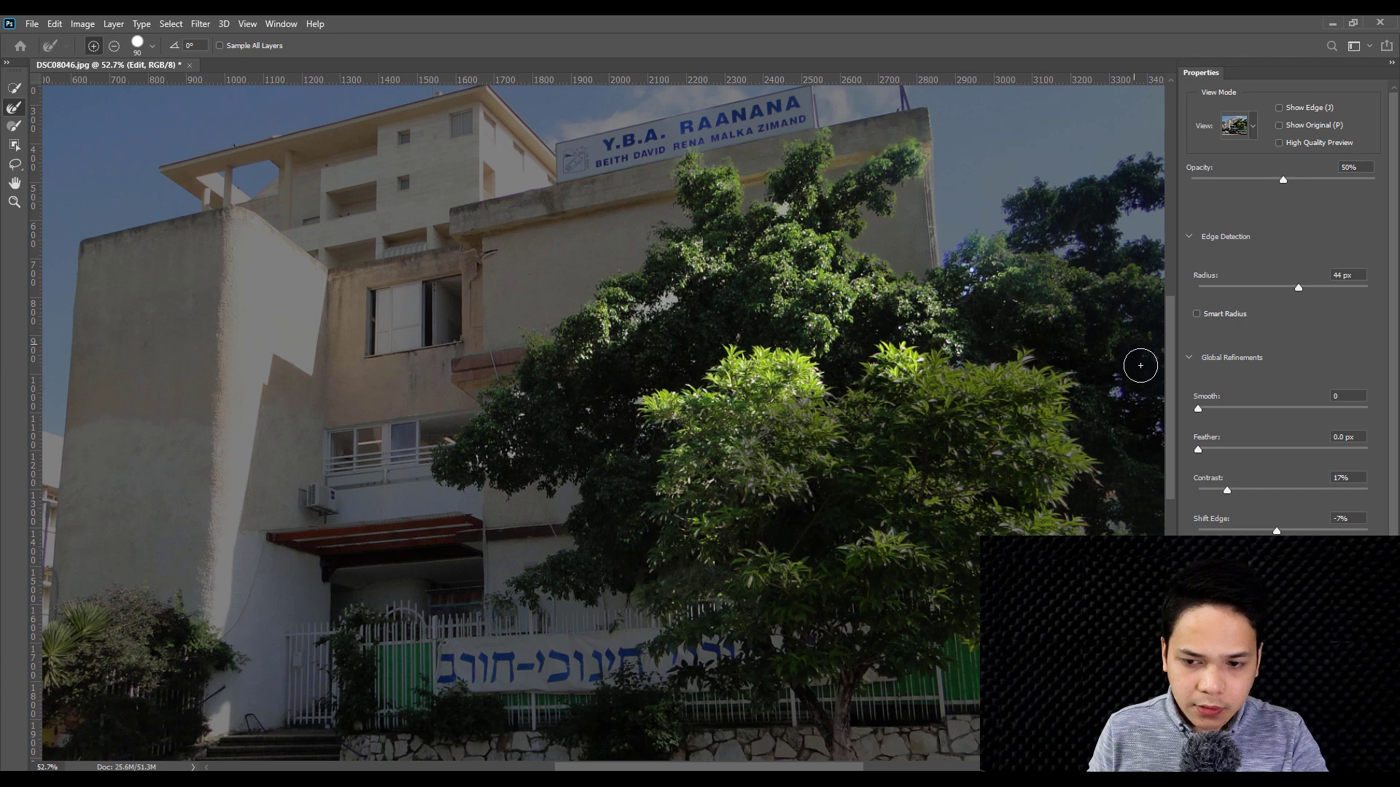
key("Return")
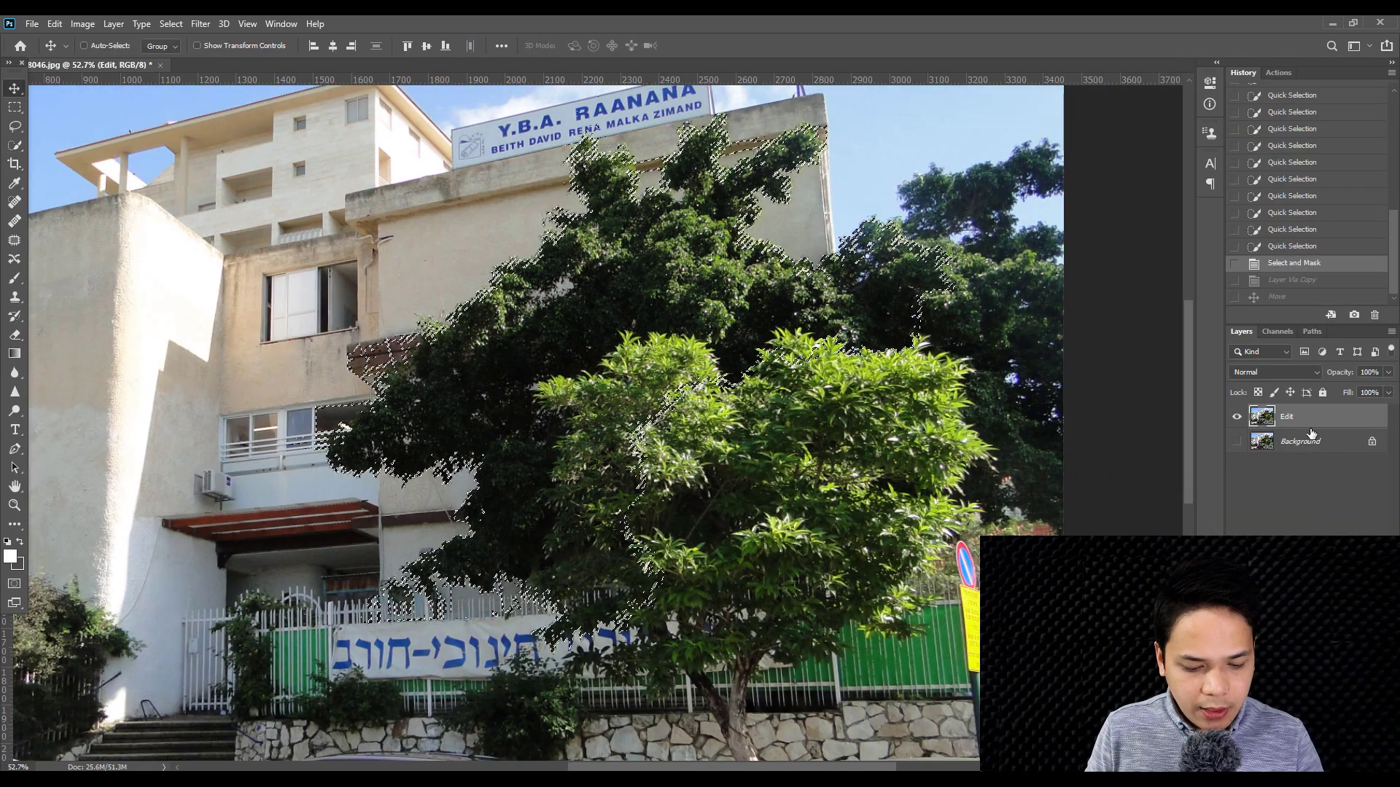
- Copy the selected trees to a new layer, test-moving the cutout and undoing the move
key("ctrl")
key("ctrl+j")
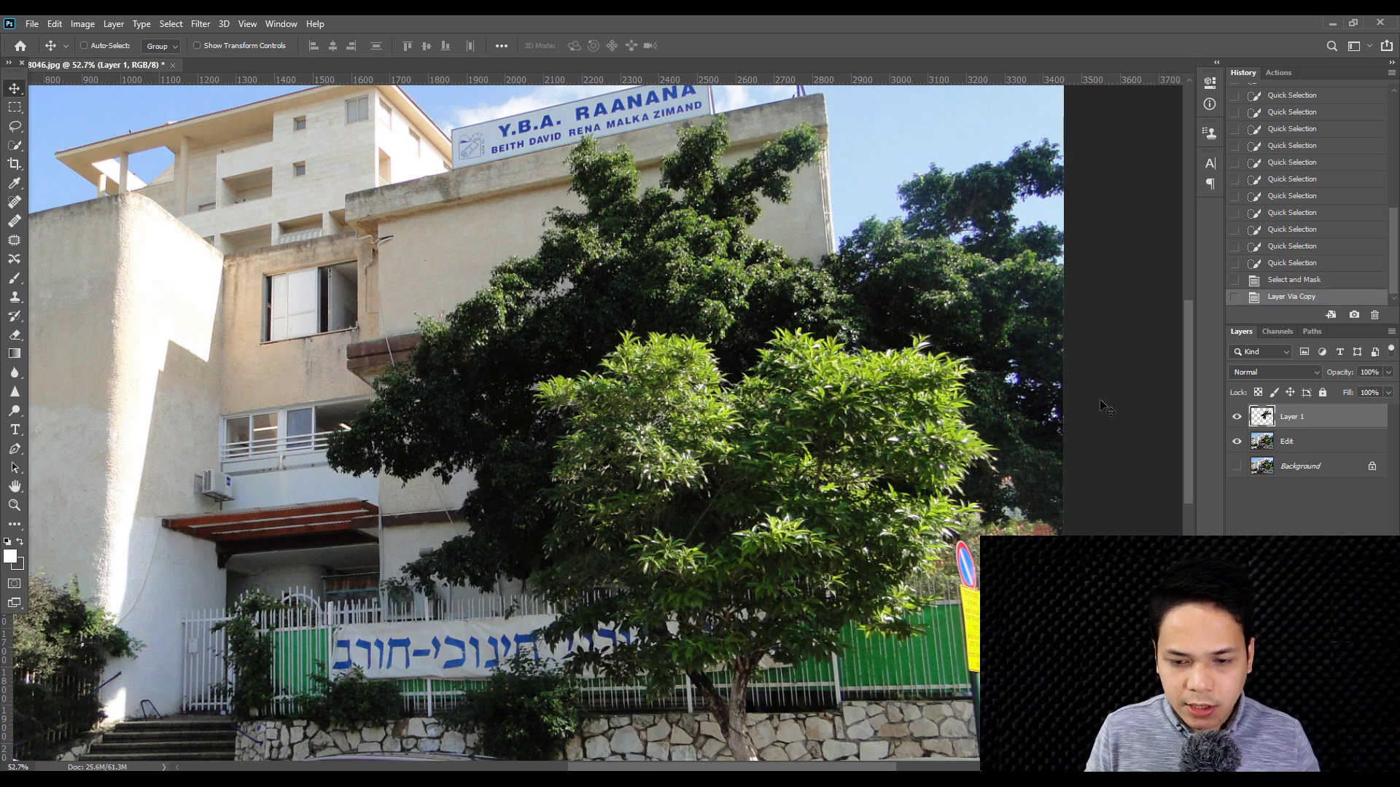
mouse_move(153, 340)
left_mouse_down()
mouse_move(419, 355)
mouse_move(378, 364)
left_mouse_up()
scroll(145, 329, "up", 3, "alt")
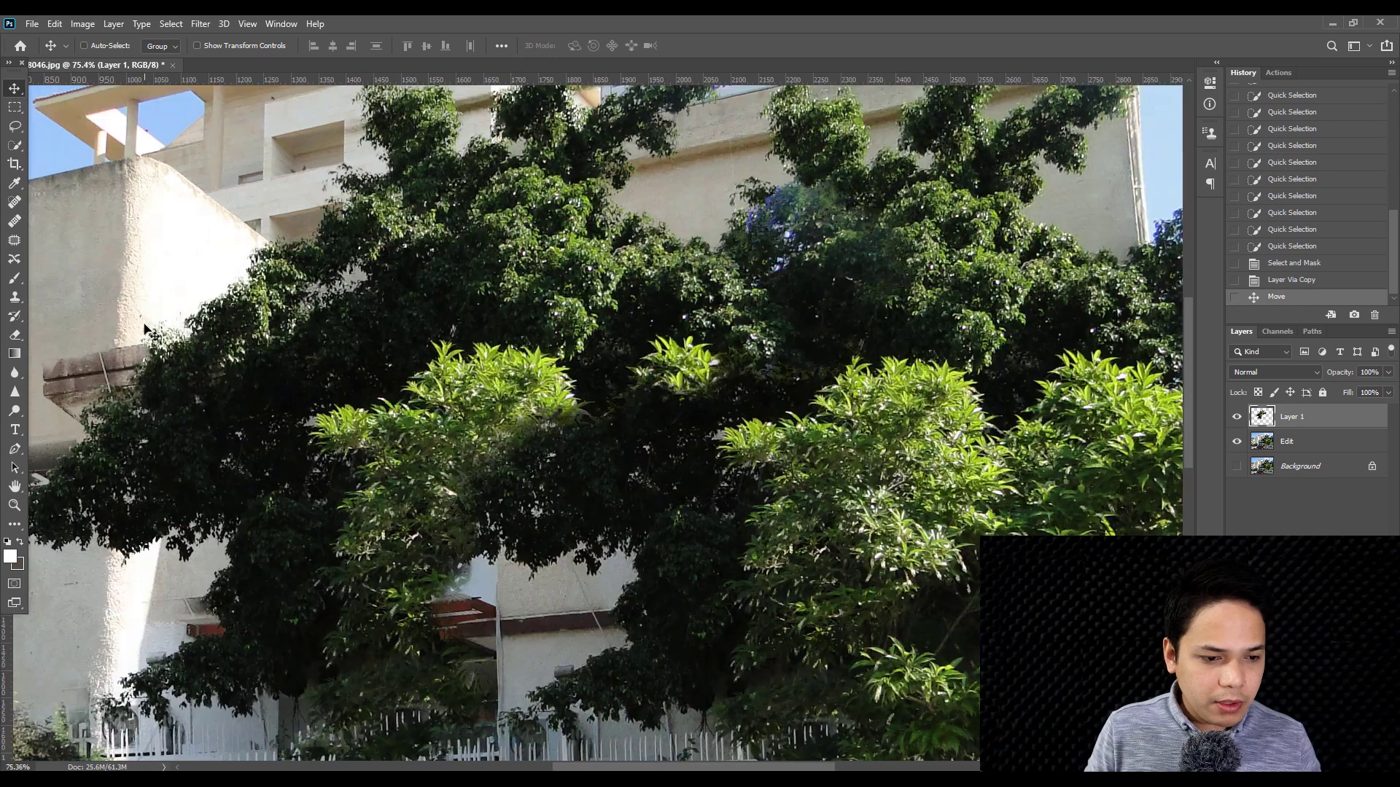
scroll(239, 352, "down", 1)
scroll(261, 388, "left", 3)
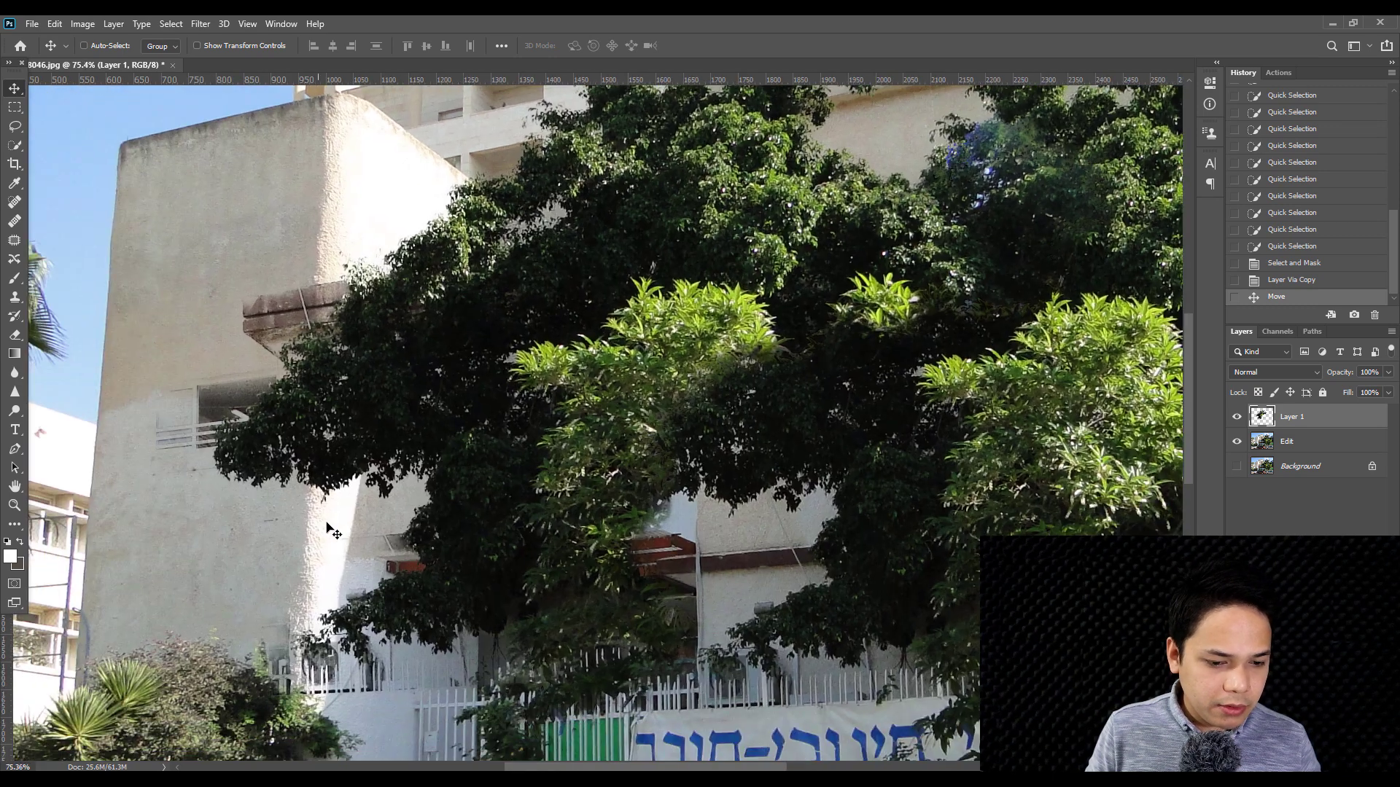
scroll(364, 518, "up", 2)
scroll(438, 503, "up", 3)
scroll(552, 479, "right", 2)
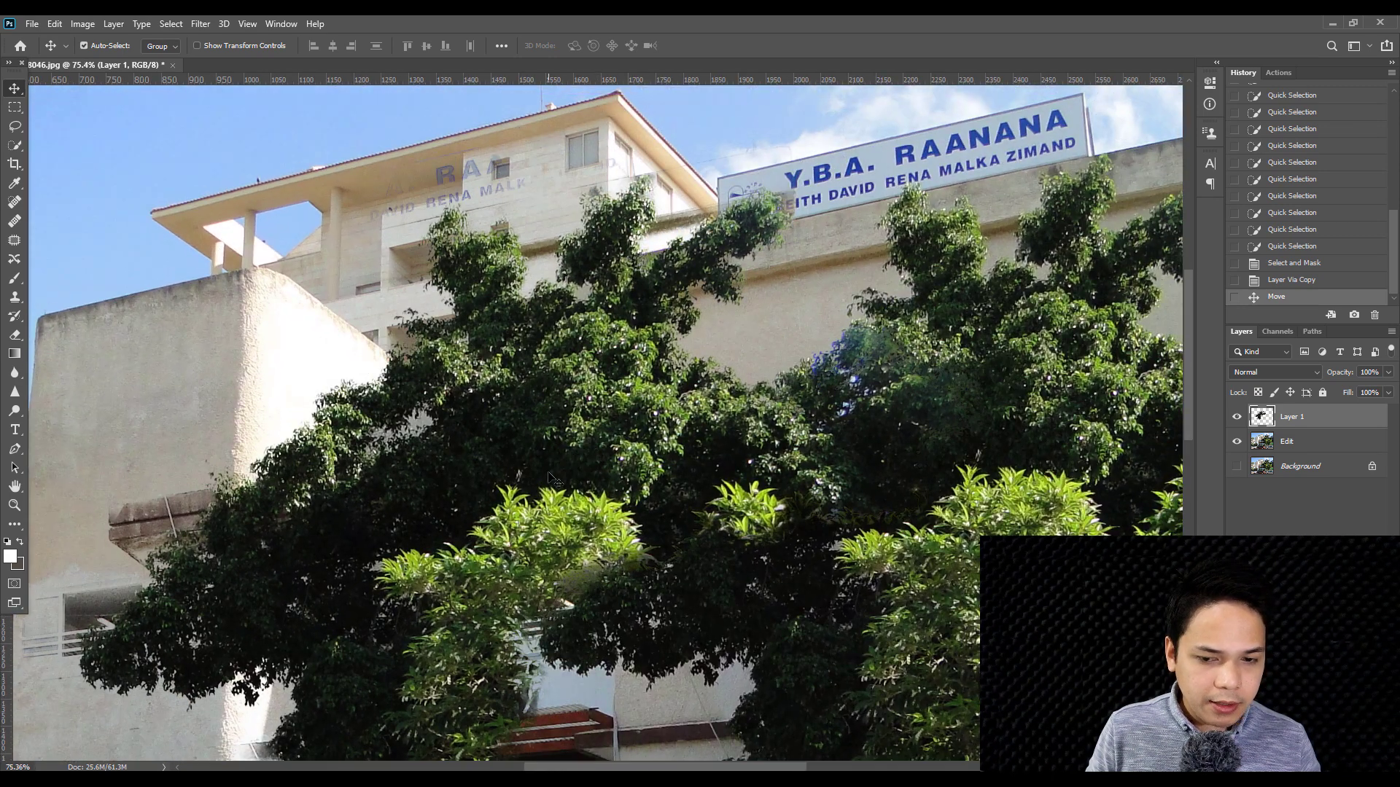
key("ctrl+z")
scroll(552, 479, "down", 2, "alt")
scroll(571, 467, "down", 2, "alt")
scroll(648, 418, "down", 3)
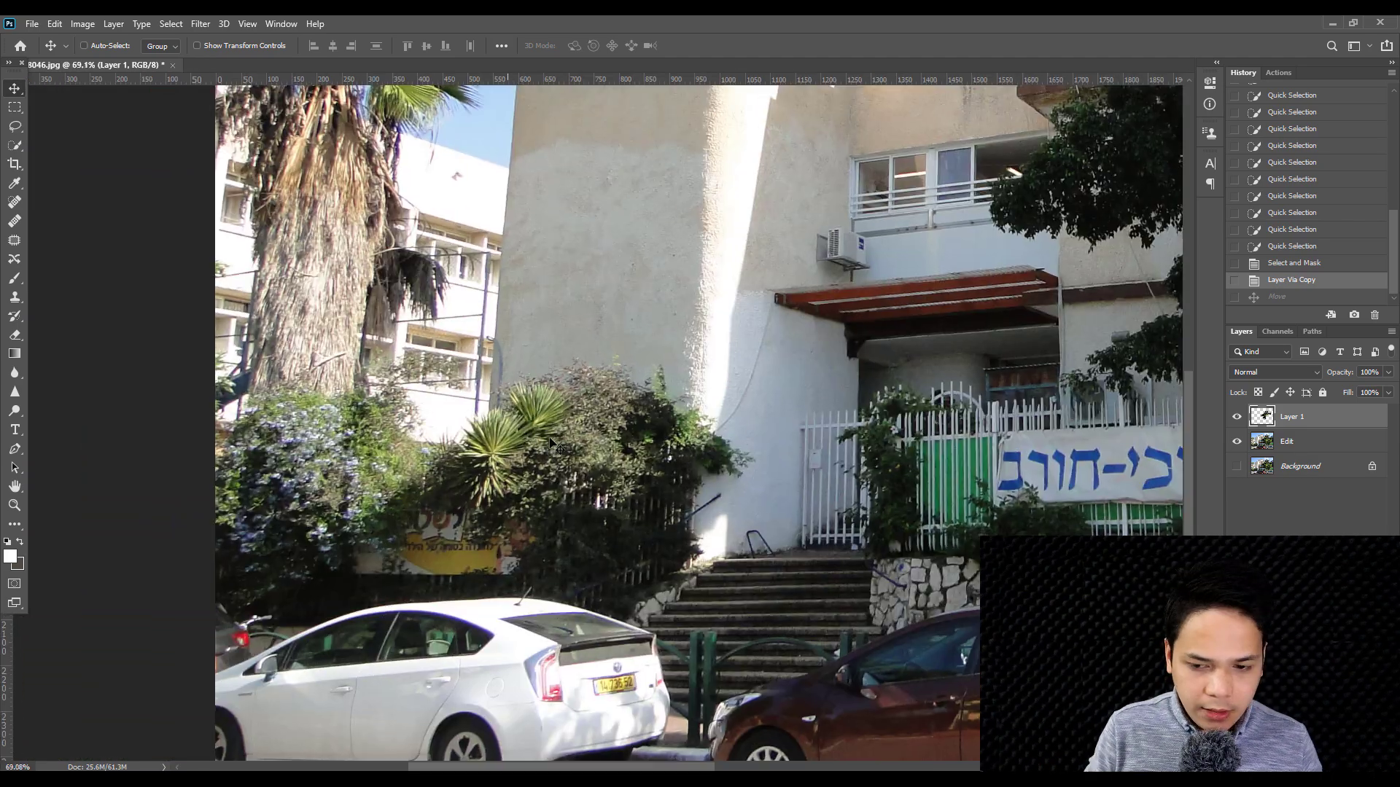
scroll(511, 584, "up", 3)
- Make the Edit layer active again with the Quick Selection tool chosen
key("alt+bracketleft")
left_click(15, 145)
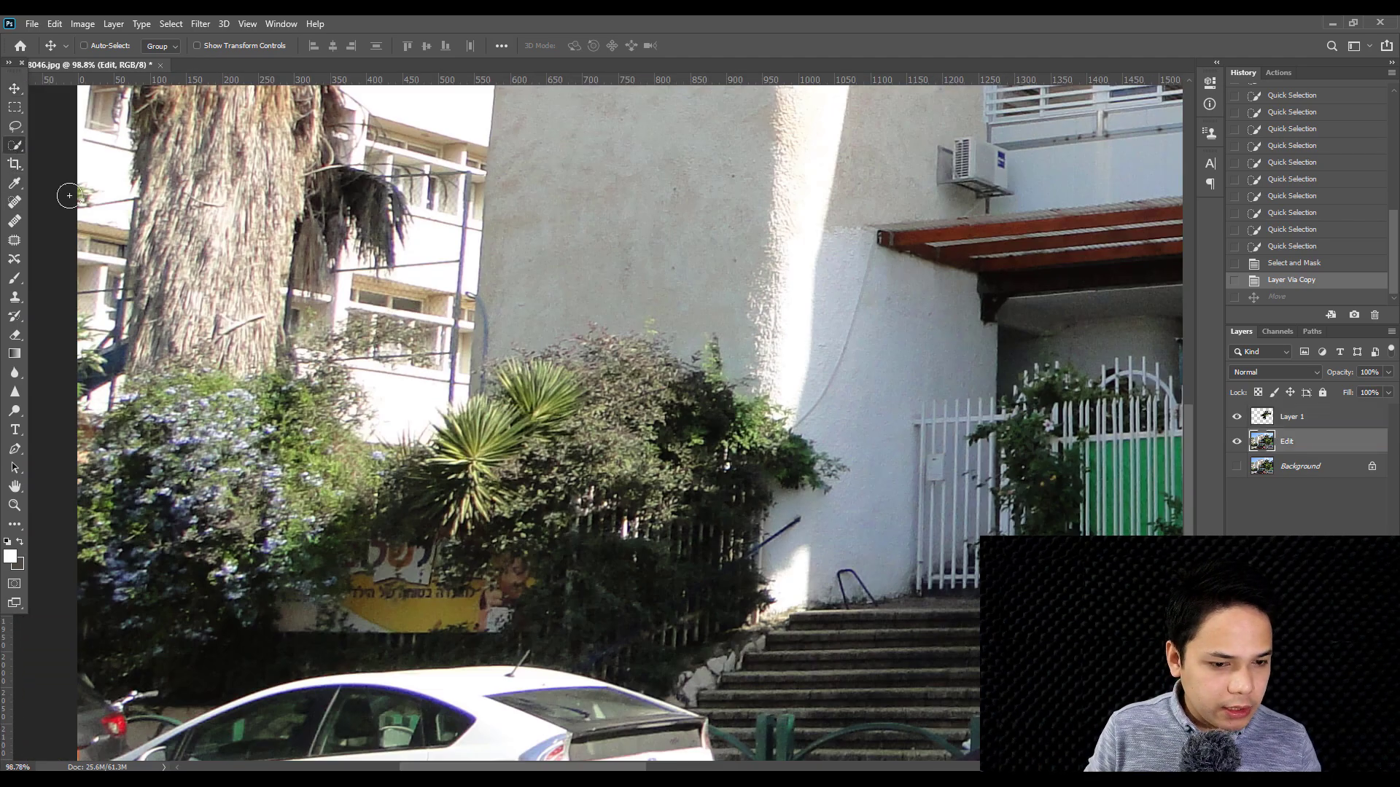
scroll(501, 446, "up", 2, "alt")
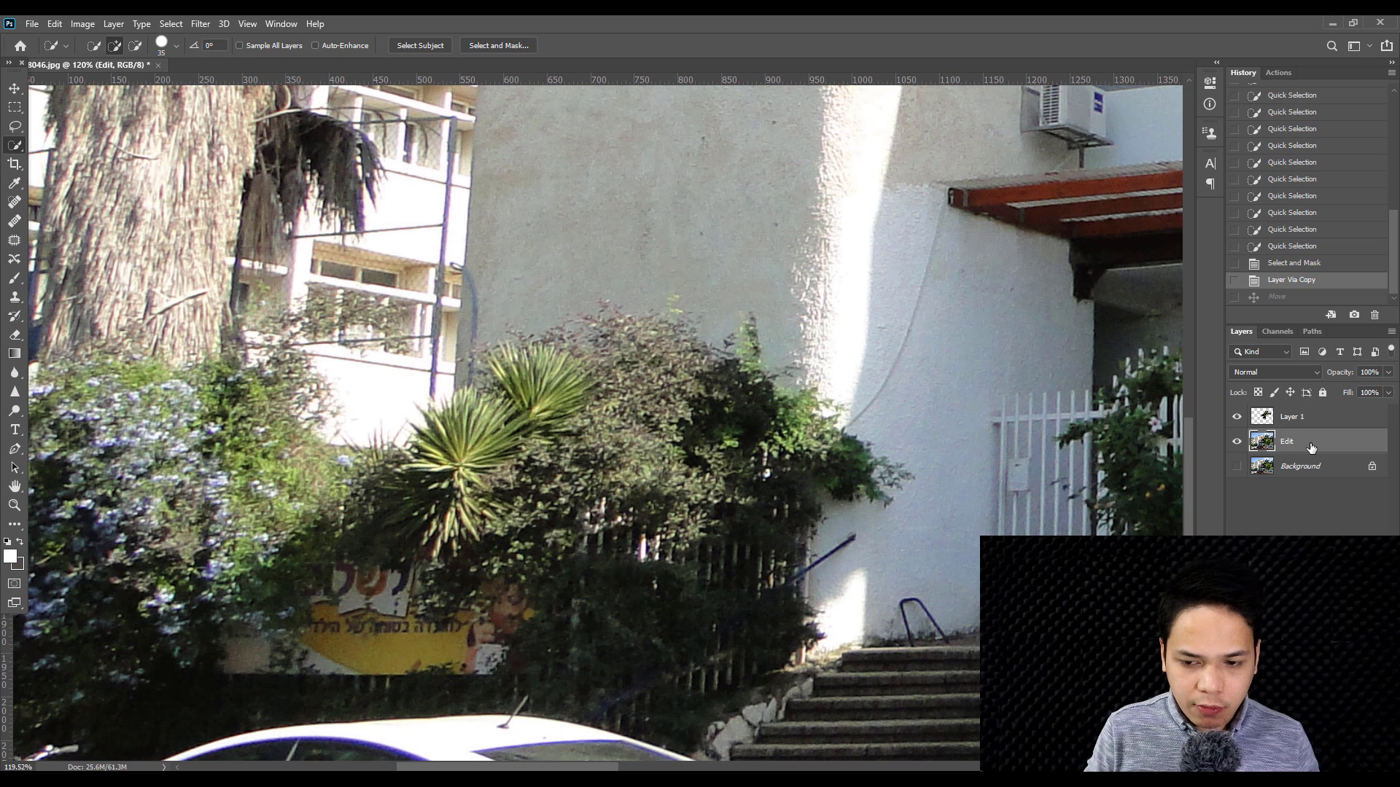
- Quick-select the yucca, lower bushes and fence area by the stairs, then open Select and Mask
mouse_move(566, 413)
left_mouse_down()
mouse_move(712, 399)
mouse_move(679, 364)
left_mouse_up()
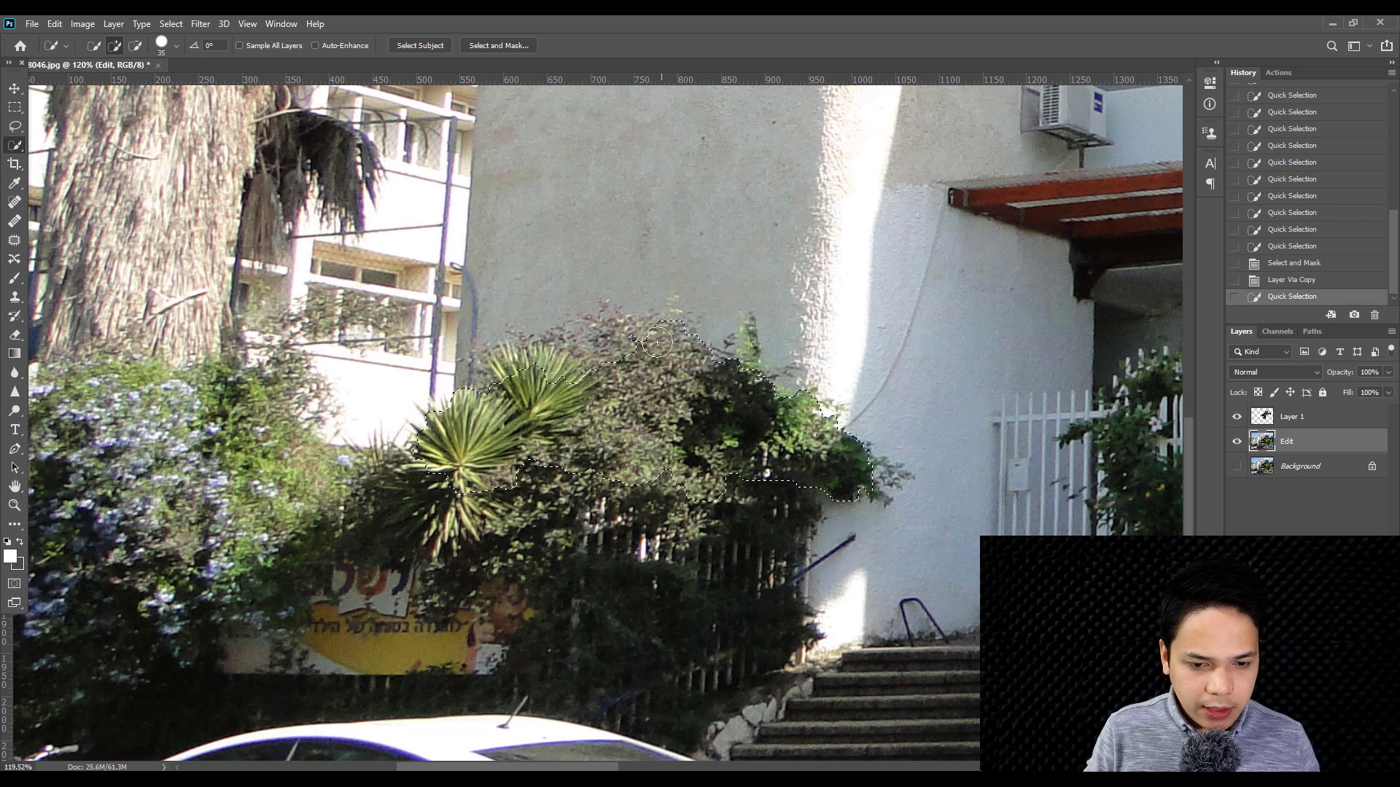
left_click_drag(487, 457, 761, 489)
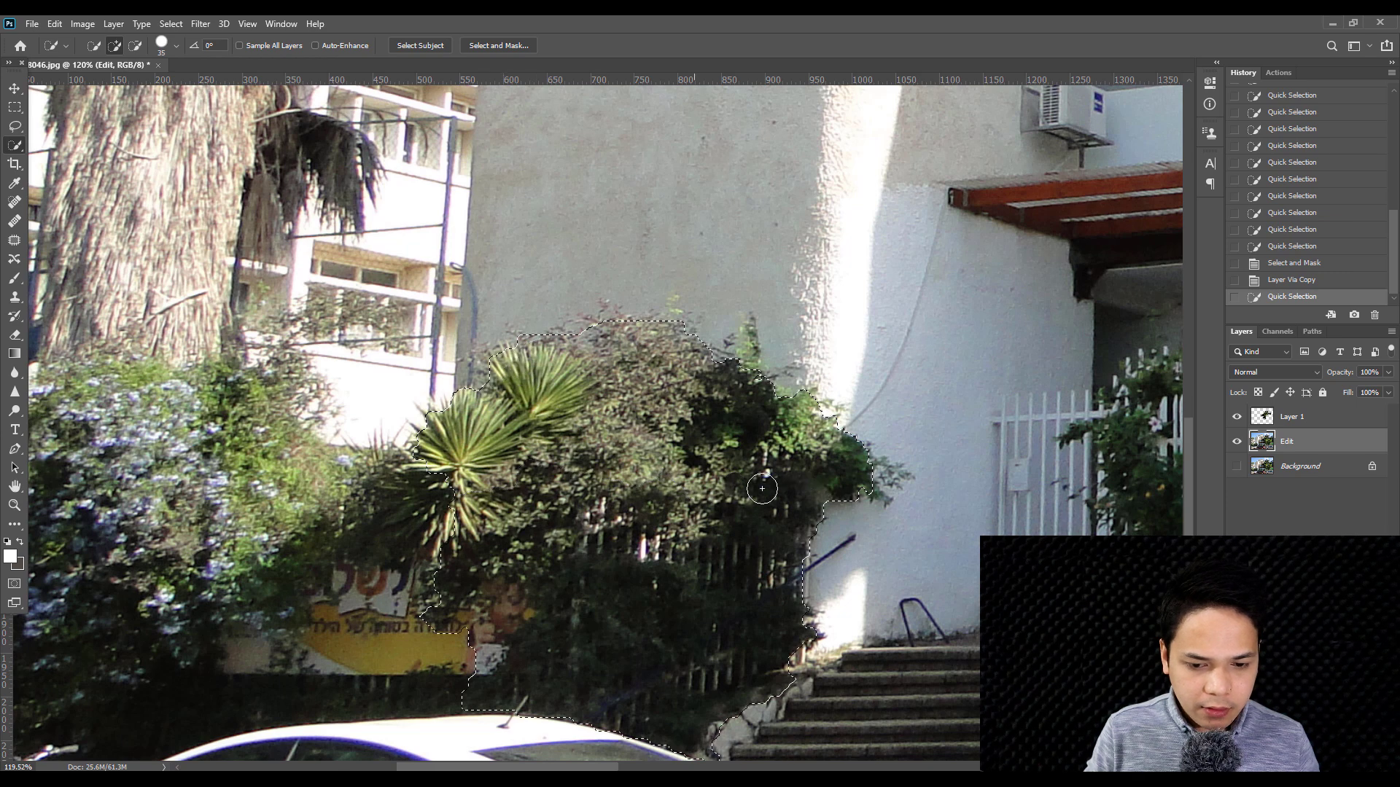
left_click_drag(742, 589, 789, 619)
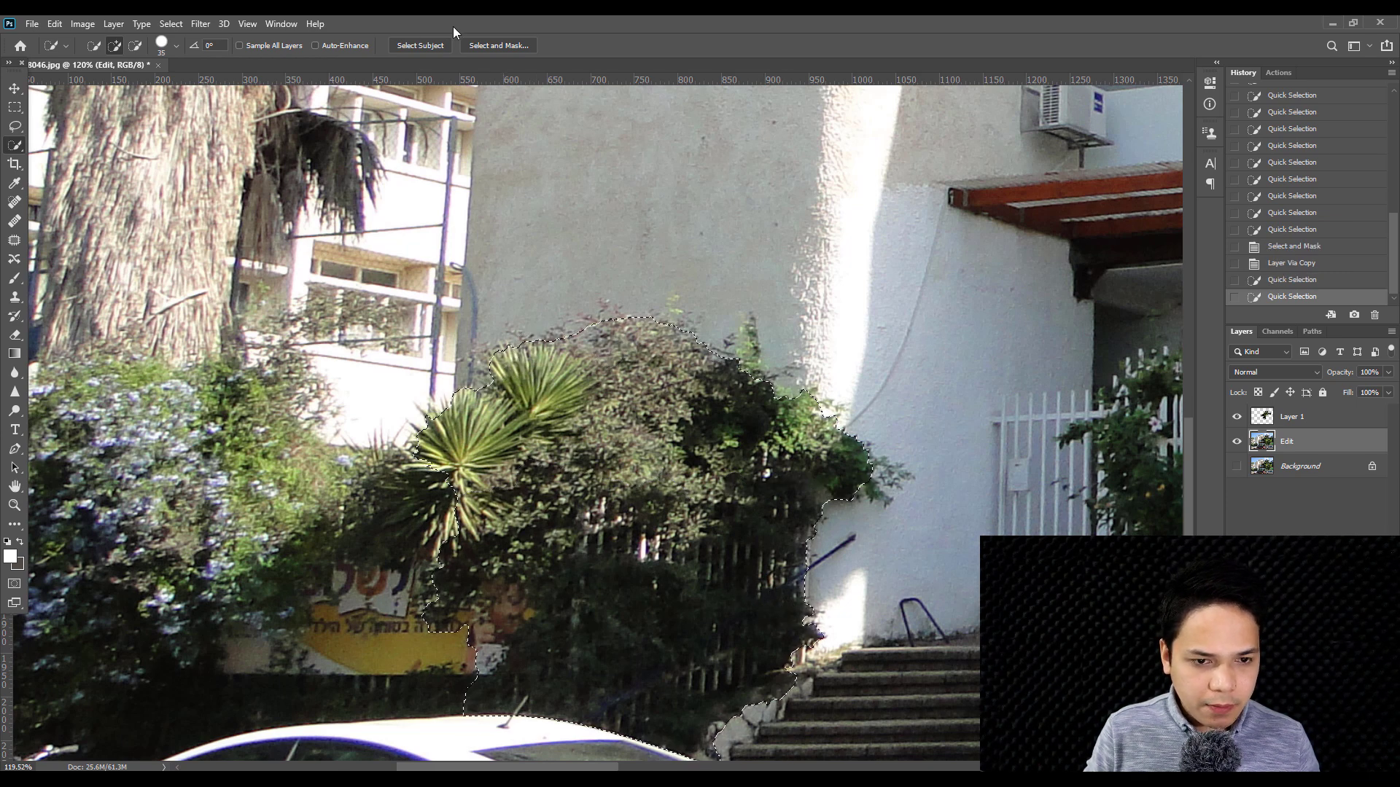
left_click(486, 46)
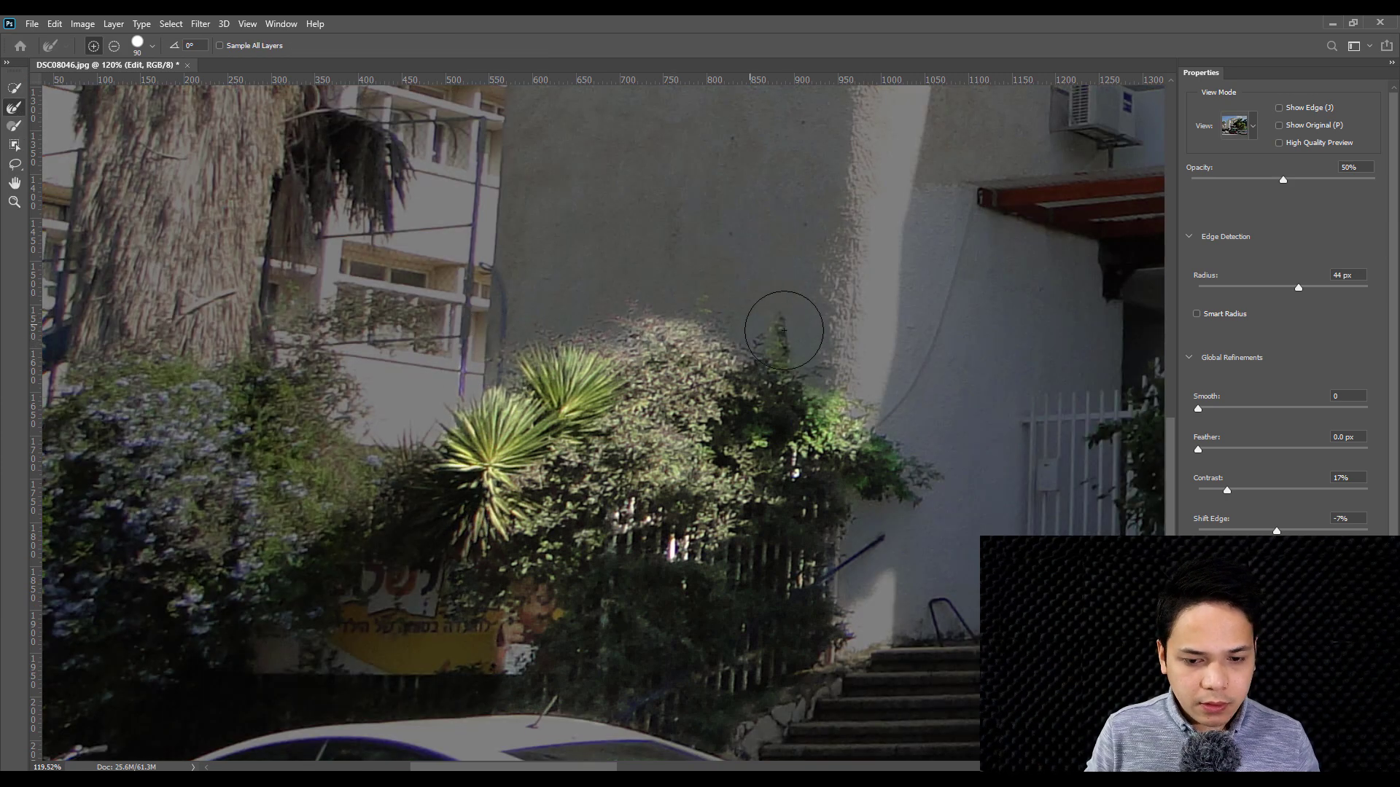
- Refine the bush mask along its right edge and top, then apply it
mouse_move(784, 330)
left_mouse_down()
mouse_move(929, 434)
mouse_move(930, 481)
mouse_move(869, 523)
mouse_move(847, 580)
left_mouse_up()
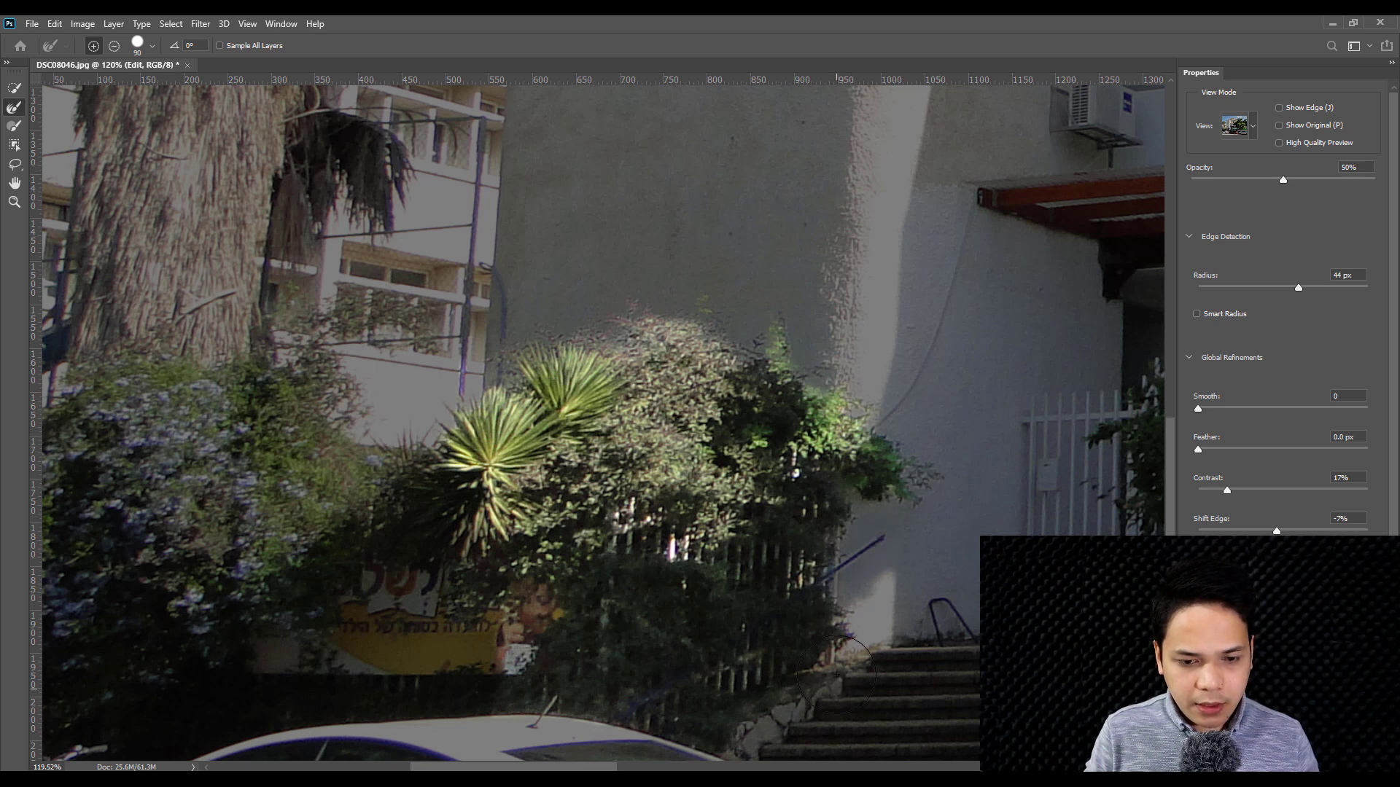
left_click_drag(569, 357, 727, 403)
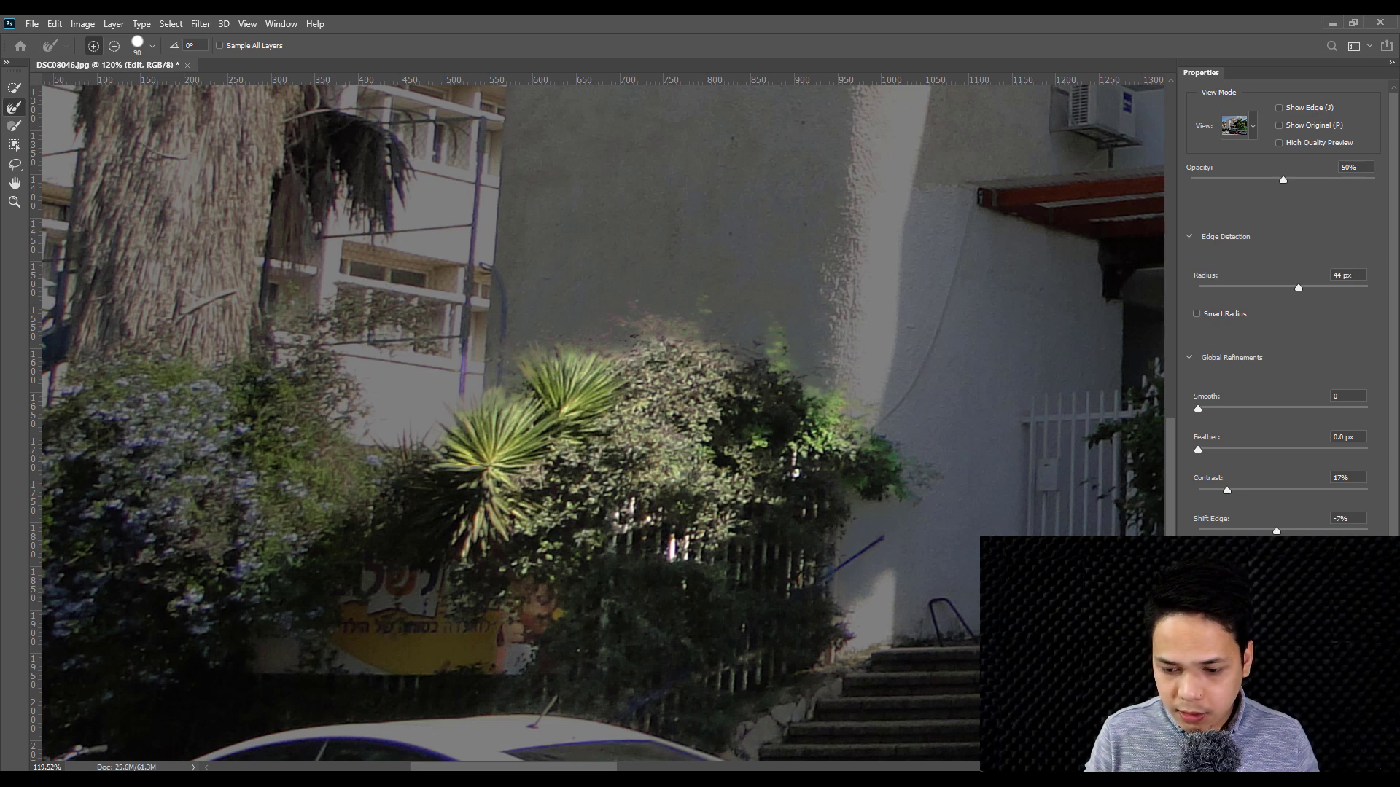
key("Return")
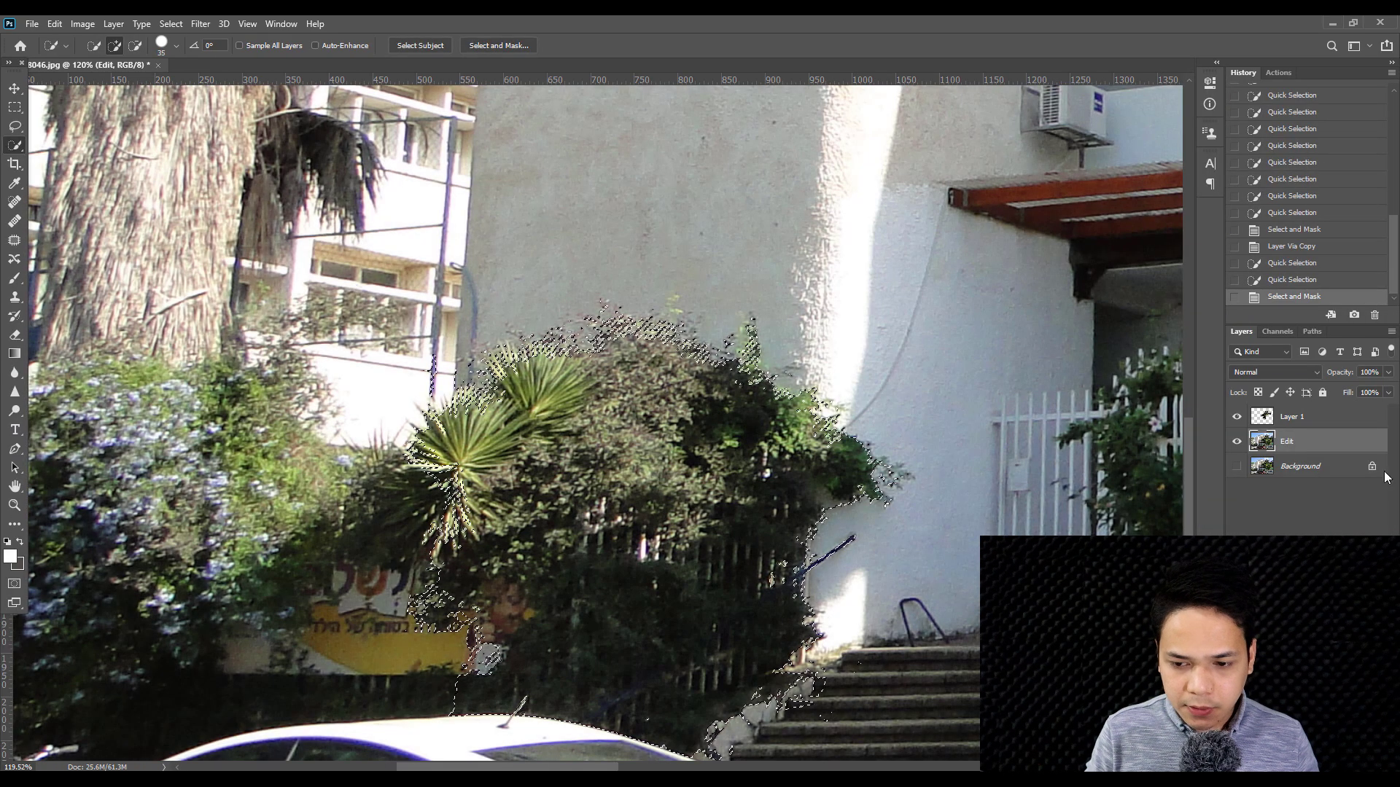
- Copy the bushes onto Layer 2 and save the document as a PSD
key("ctrl+j")
key("v")
left_click_drag(931, 458, 952, 295)
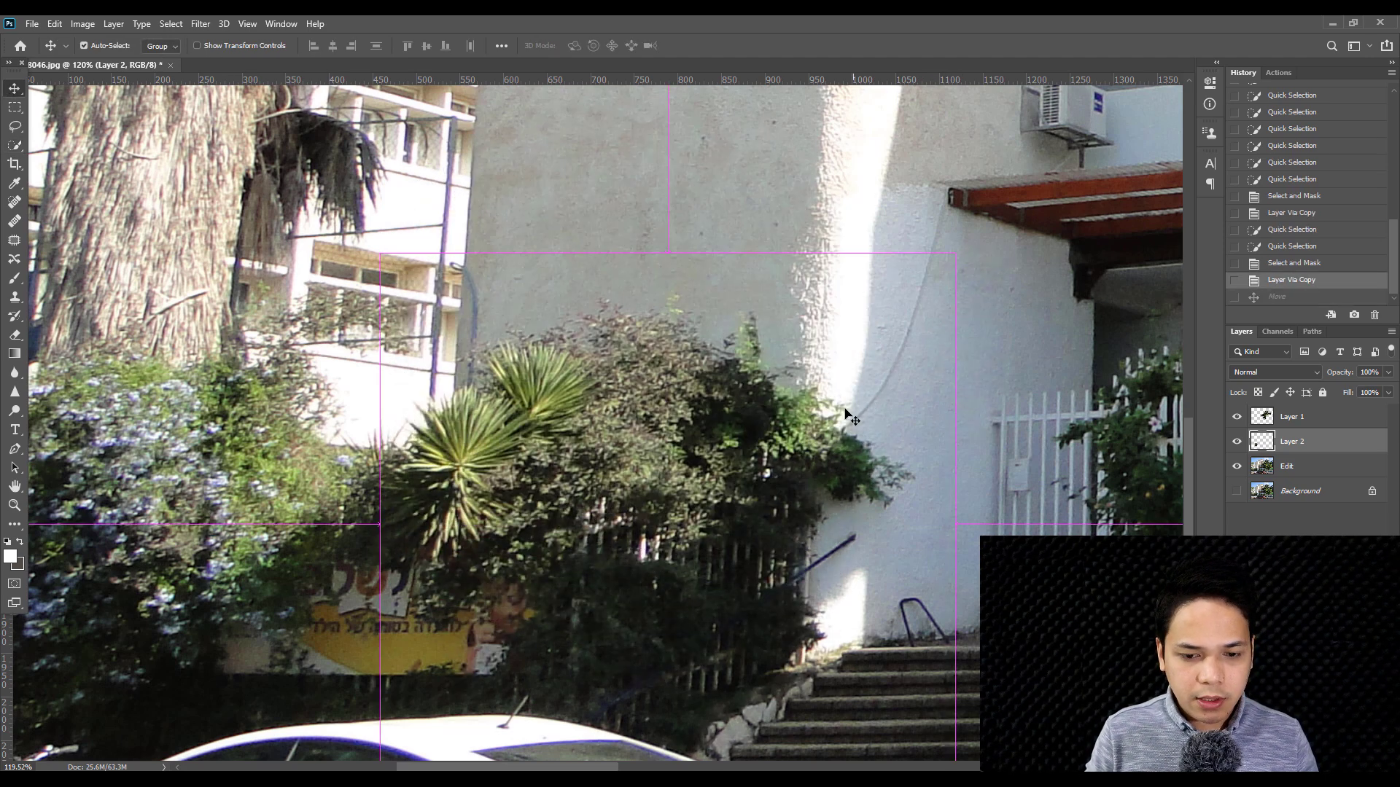
key("ctrl+shift+s")
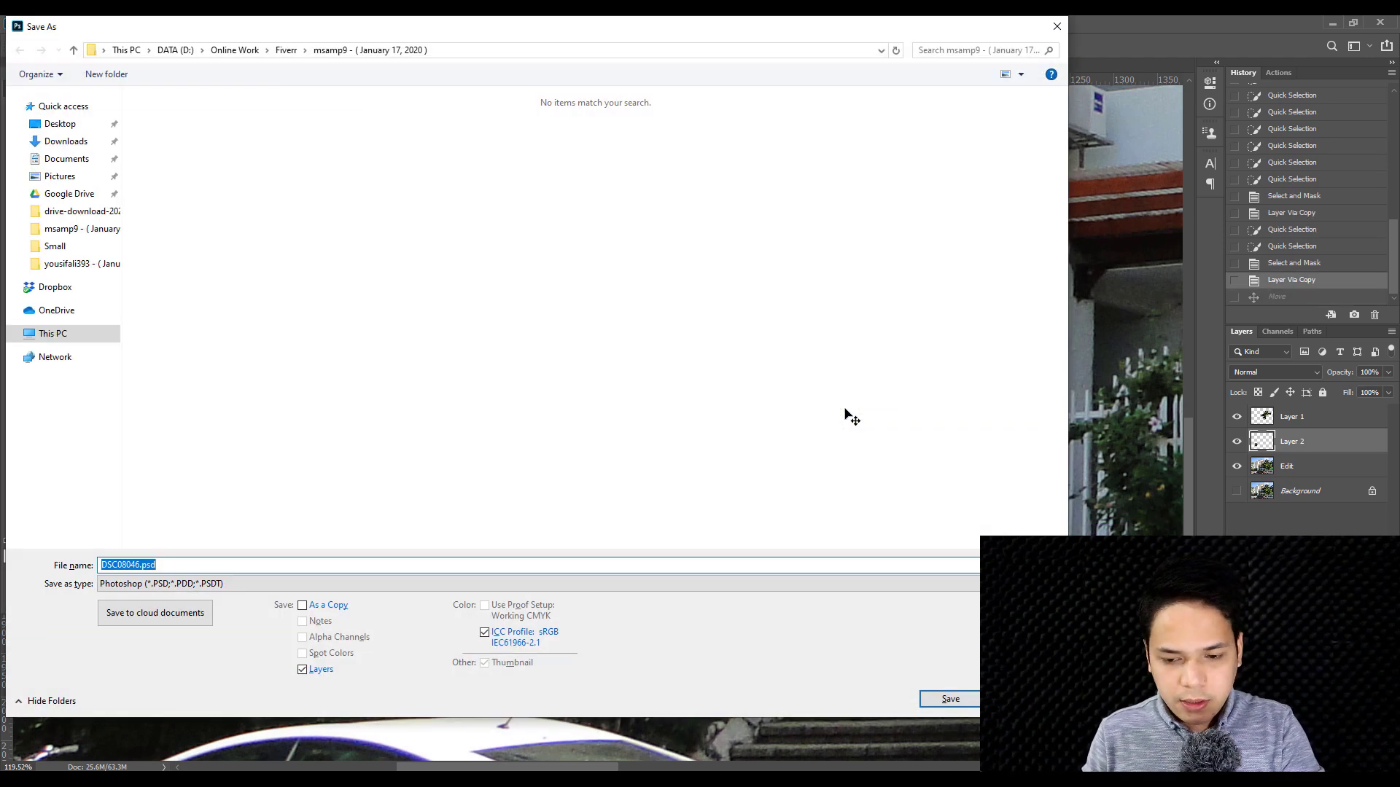
key("Return")
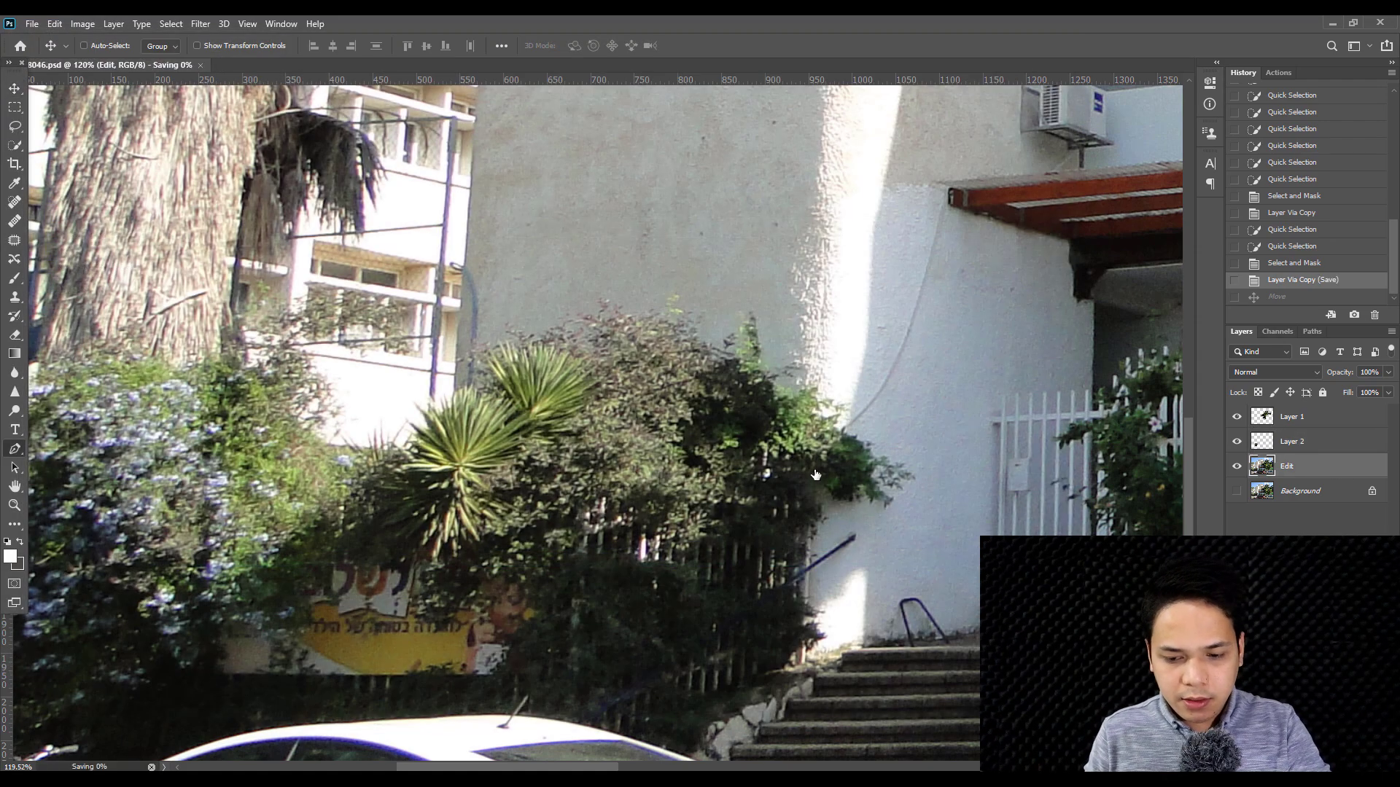
- With the Pen tool, start an outline path at the wall's lower left edge
key("p")
scroll(508, 513, "down", 5, "alt")
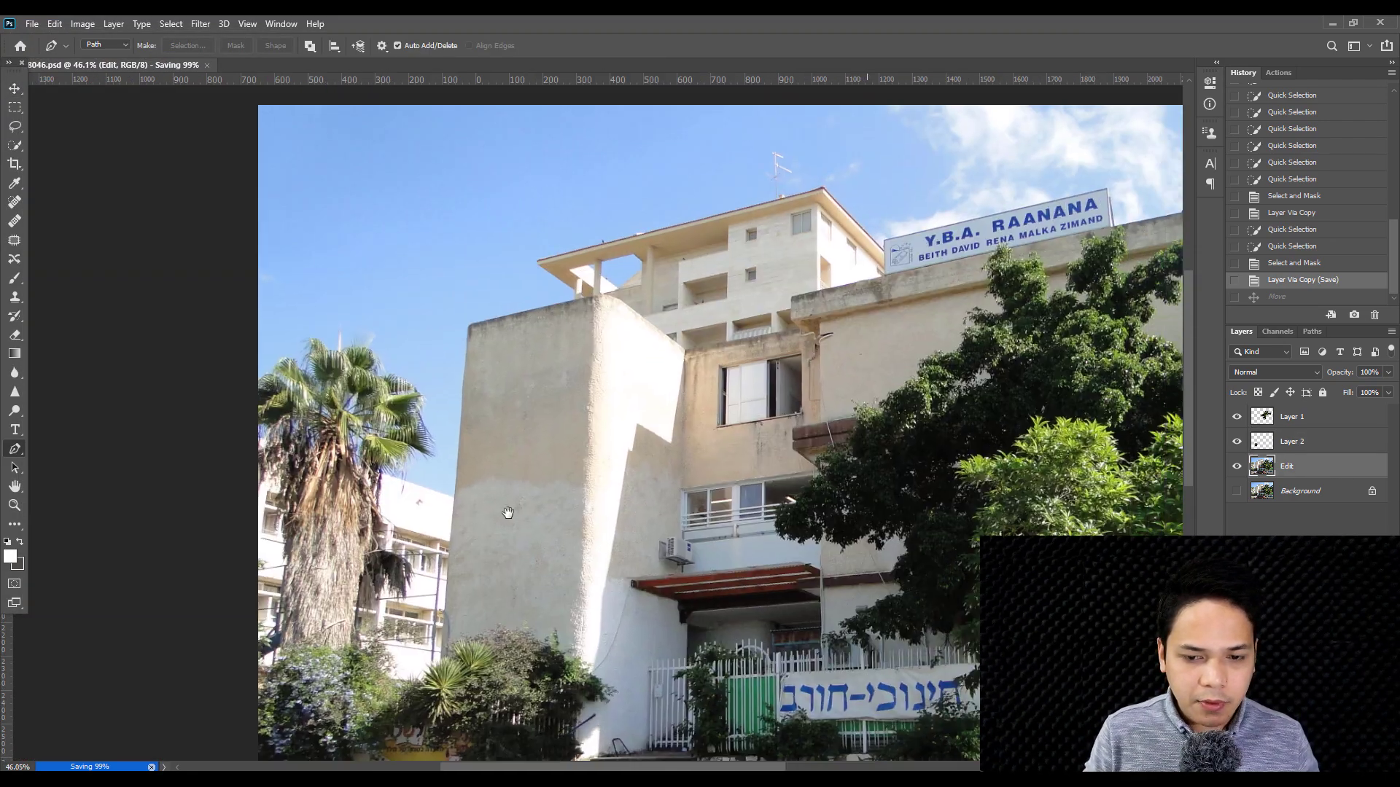
left_click_drag(507, 512, 351, 425)
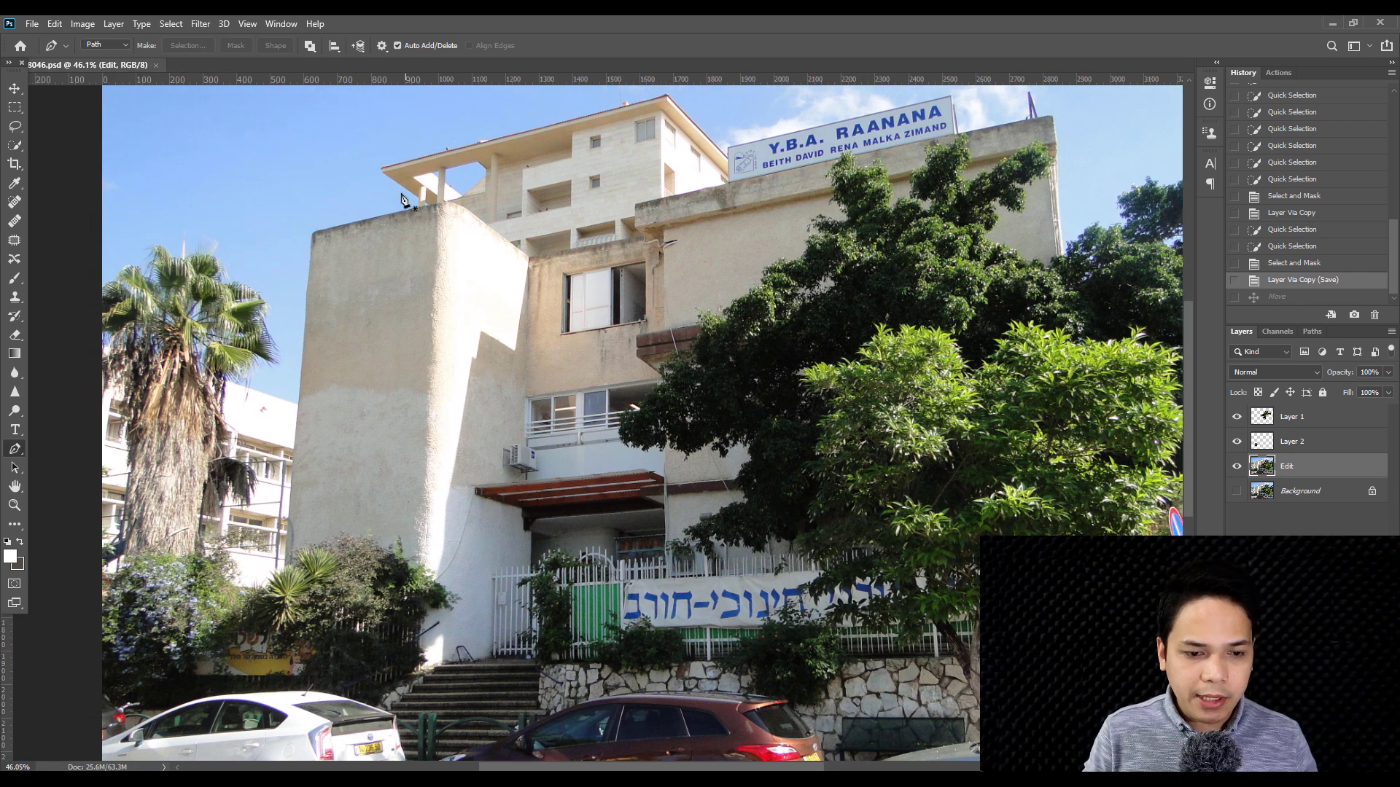
scroll(729, 181, "up", 2, "alt")
scroll(516, 213, "up", 2, "alt")
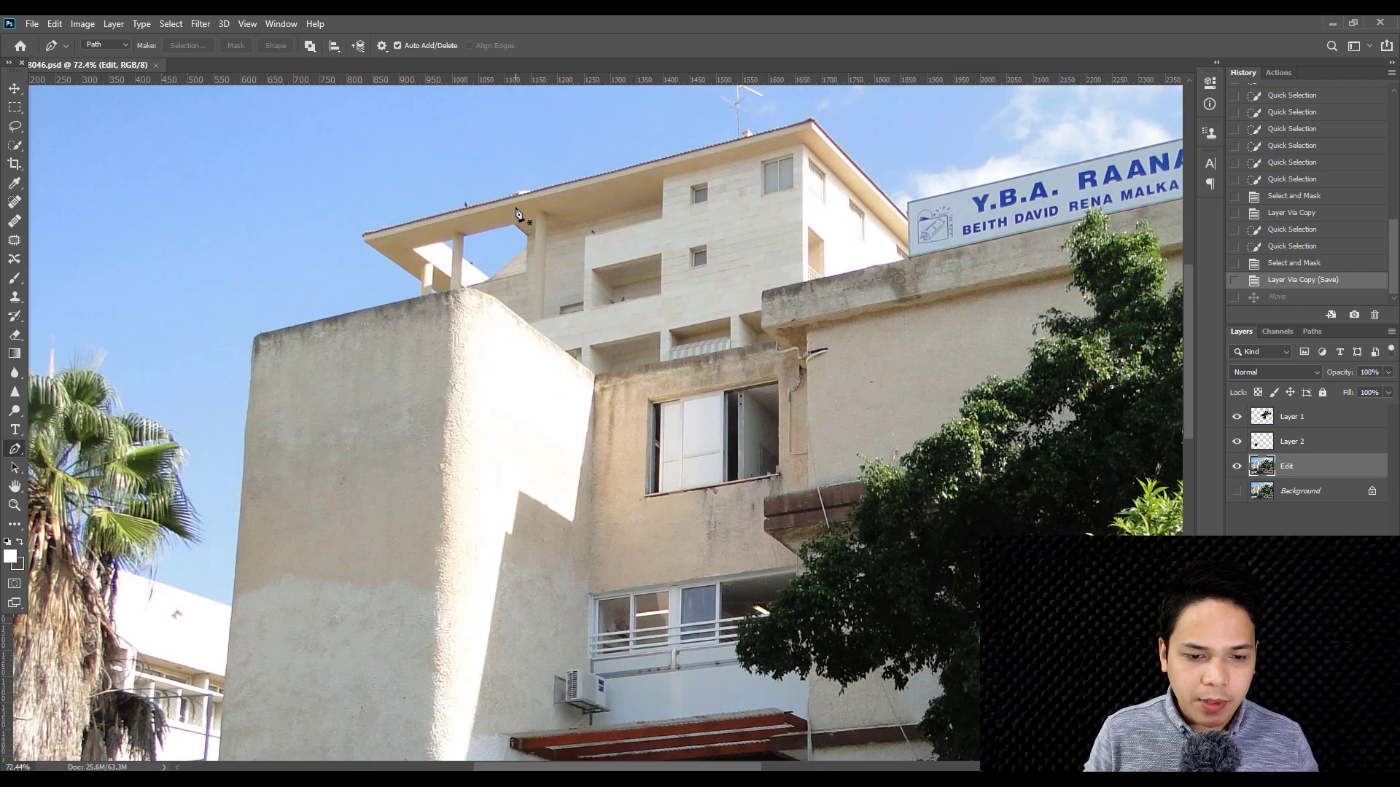
scroll(677, 277, "up", 4, "alt")
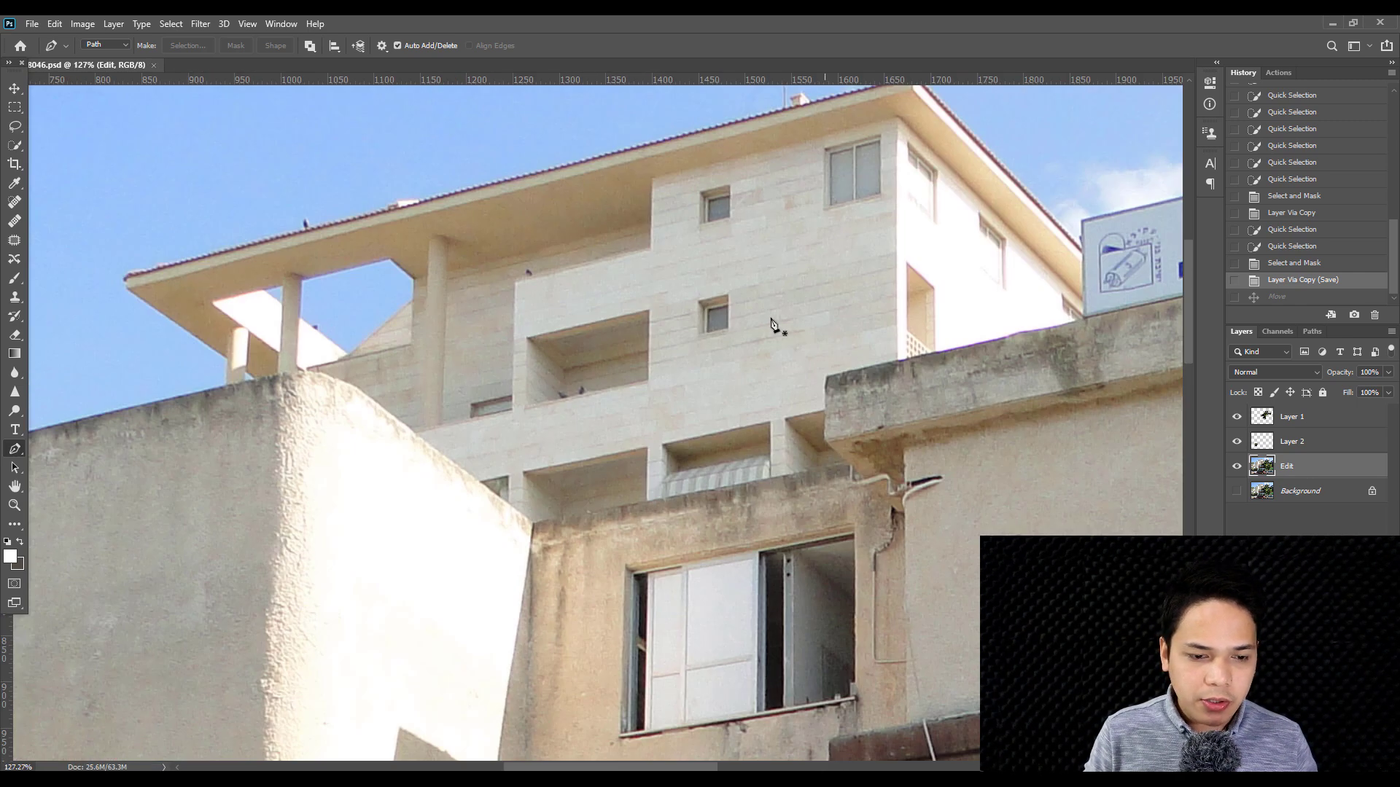
scroll(573, 223, "down", 3, "alt")
scroll(452, 462, "down", 2, "alt")
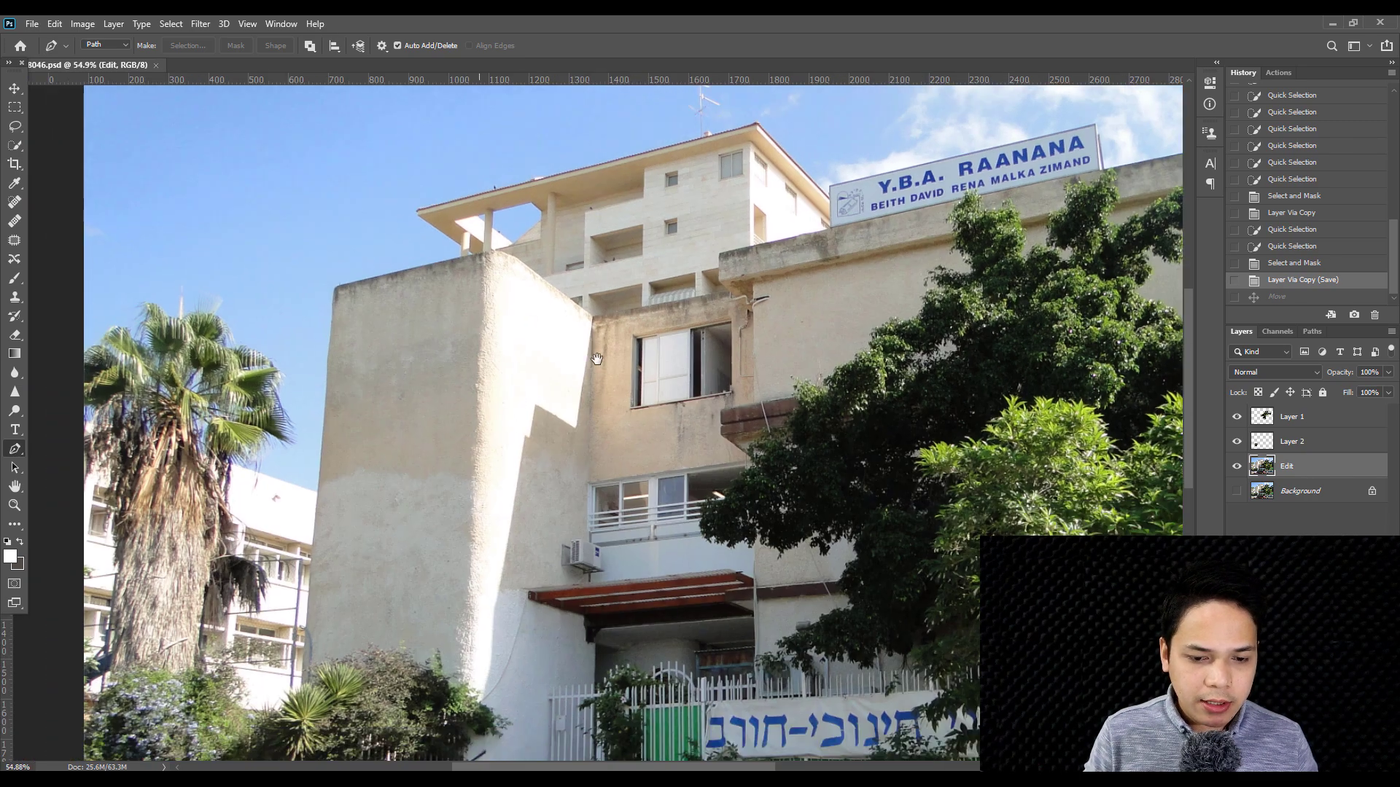
scroll(496, 394, "down", 1, "alt")
scroll(620, 438, "up", 3, "alt")
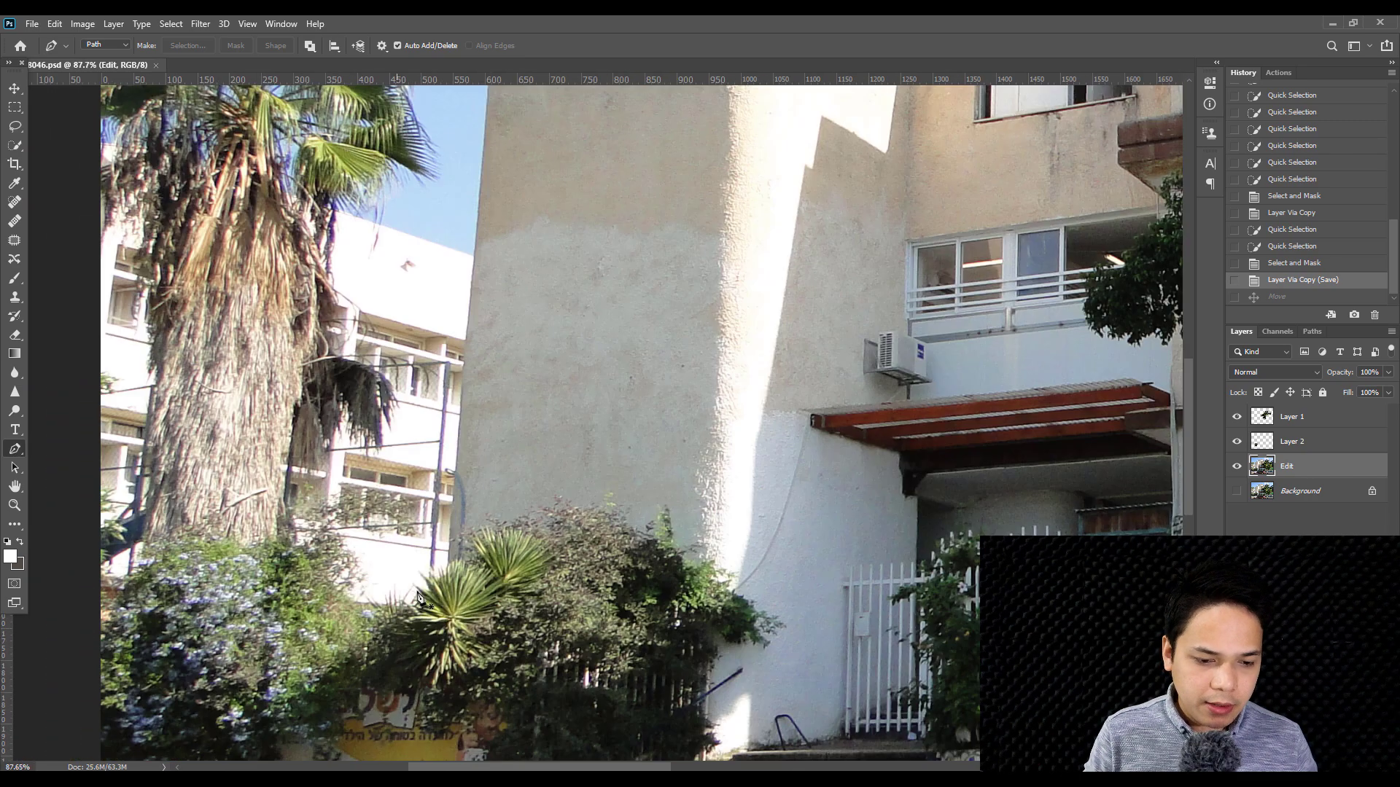
scroll(525, 503, "up", 4, "alt")
scroll(435, 563, "up", 5, "alt")
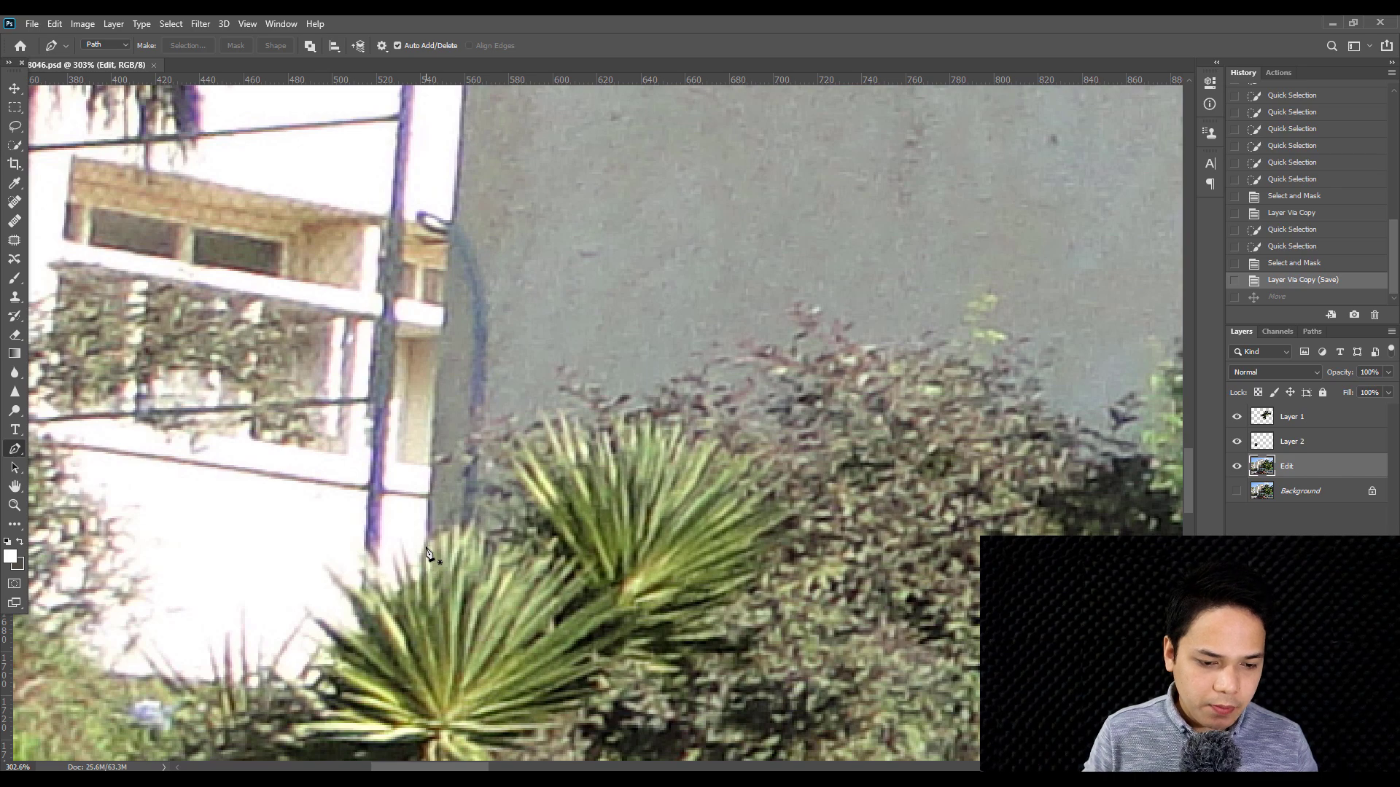
left_click(427, 552)
scroll(473, 438, "up", 5)
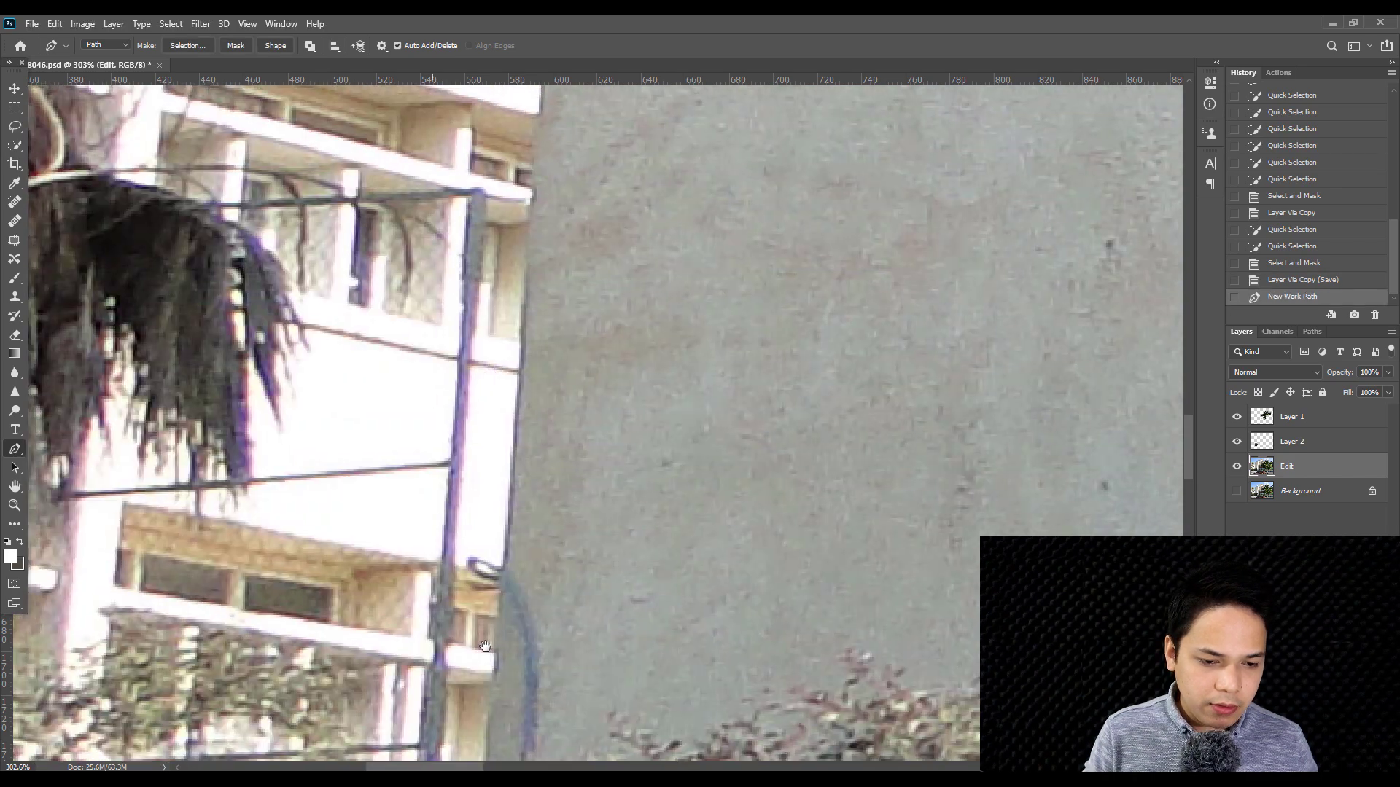
left_click(525, 332)
- Add anchors up the wall edge and copy the outlined building area to a new layer
scroll(511, 466, "up", 5)
scroll(547, 401, "up", 1)
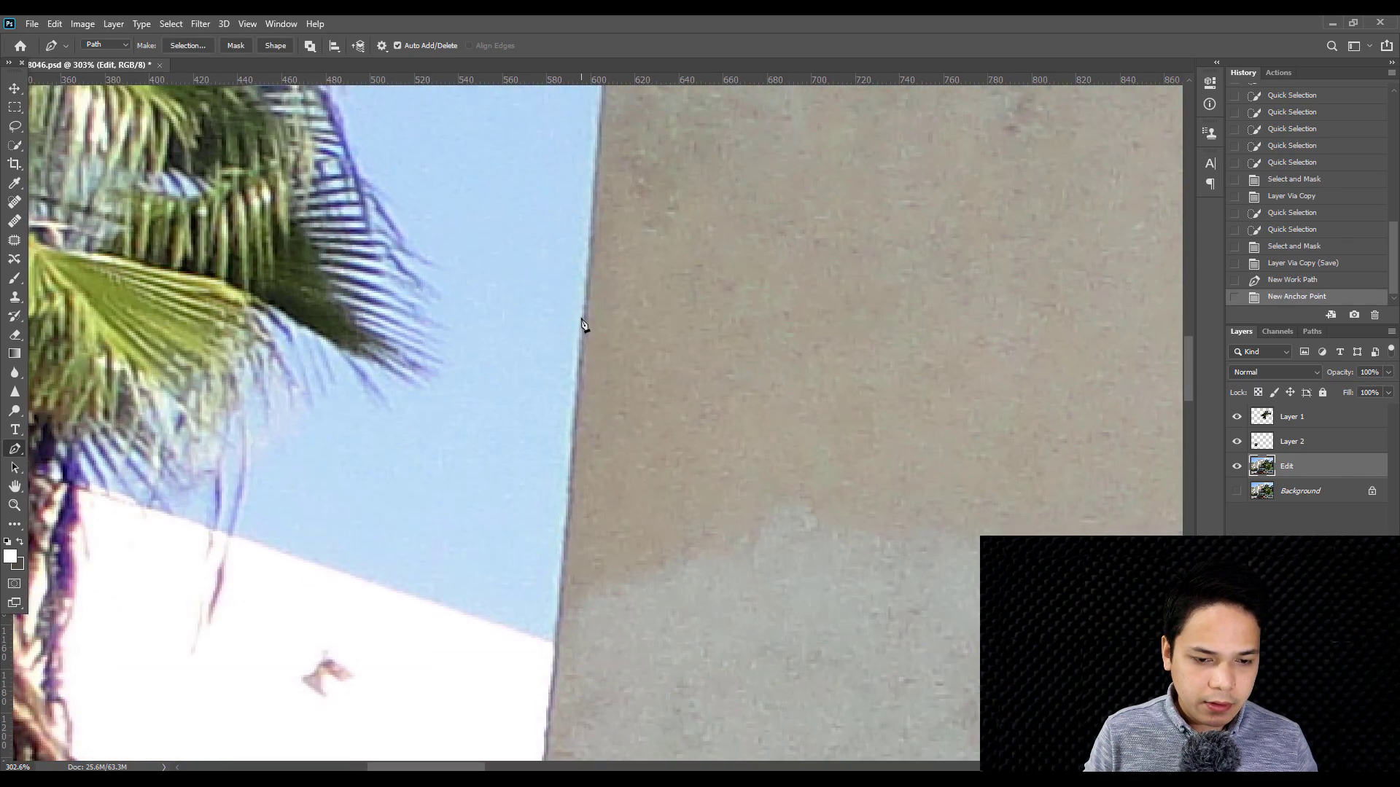
left_click(583, 324)
mouse_move(602, 250)
left_mouse_down()
mouse_move(576, 487)
mouse_move(482, 630)
mouse_move(600, 404)
left_mouse_up()
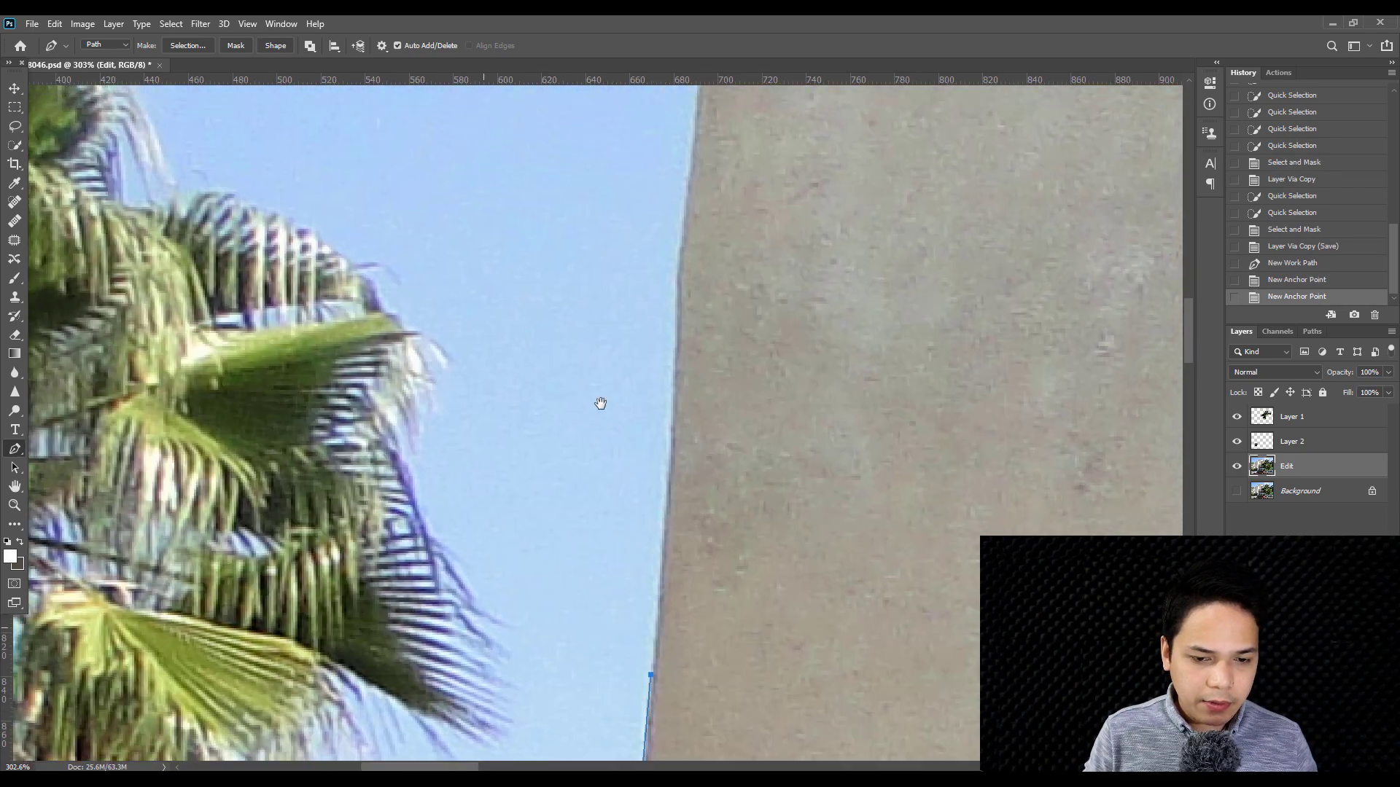
scroll(619, 350, "up", 5)
scroll(584, 510, "up", 5)
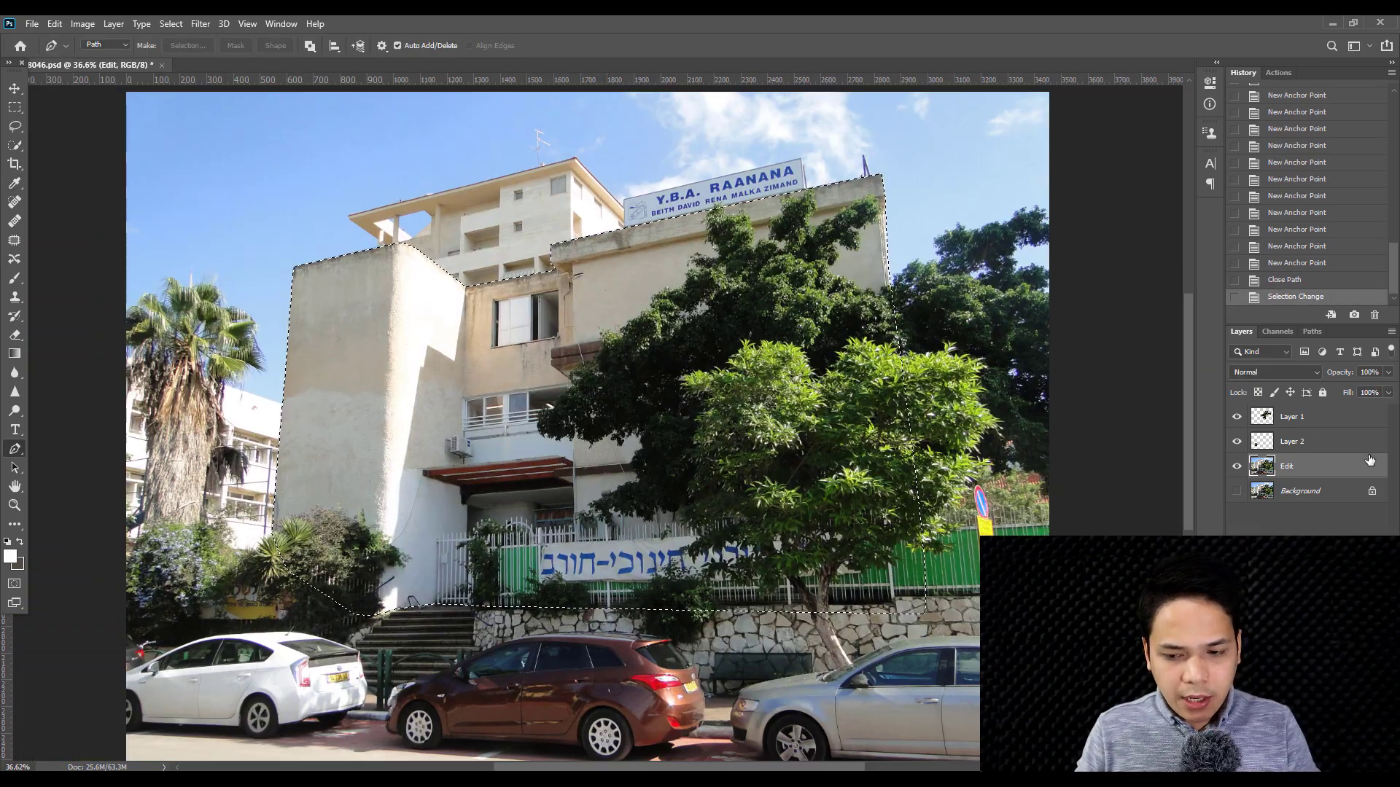
key("ctrl+j")
- Drag the copied building layer (Layer 3) up and to the left with the Move tool
left_click(14, 88)
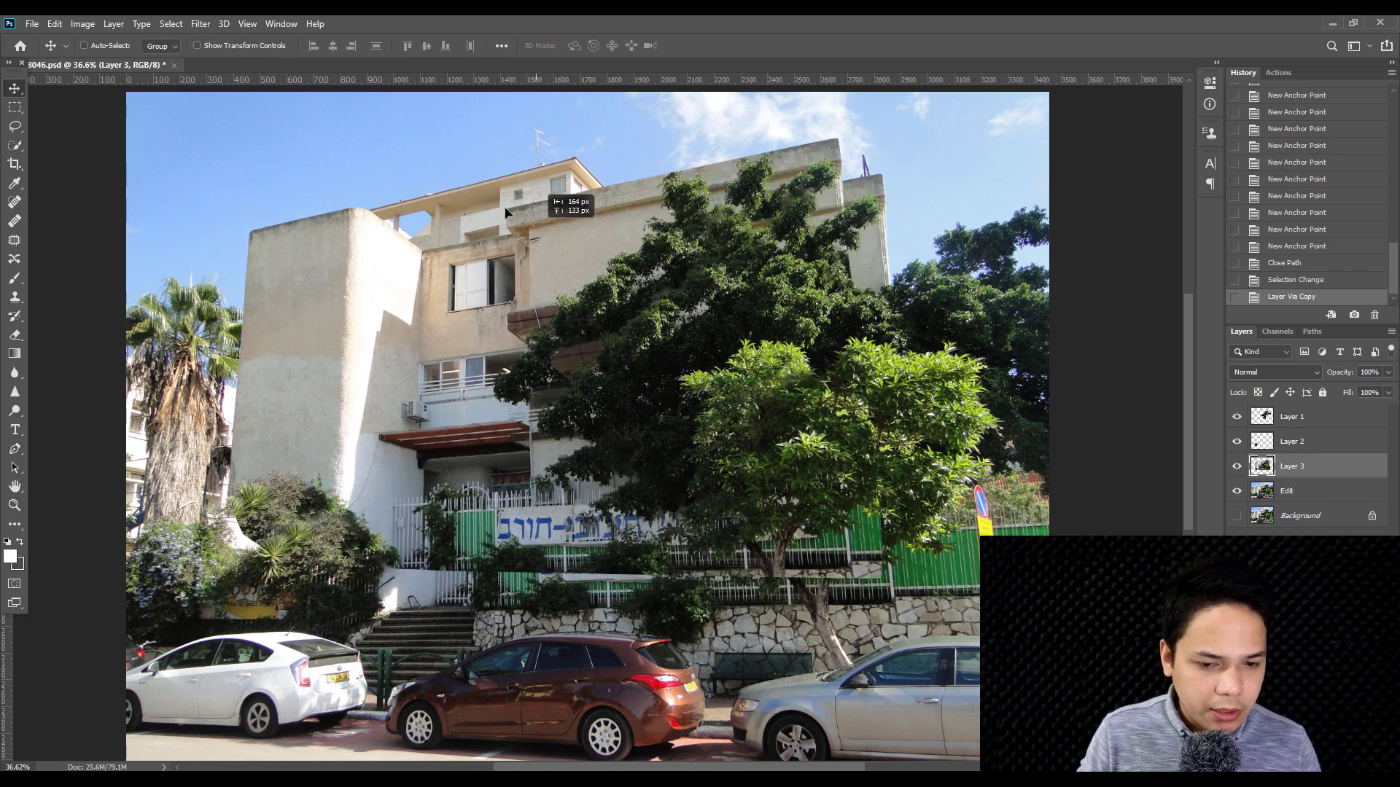
left_click_drag(580, 272, 554, 232)
scroll(493, 275, "up", 5)
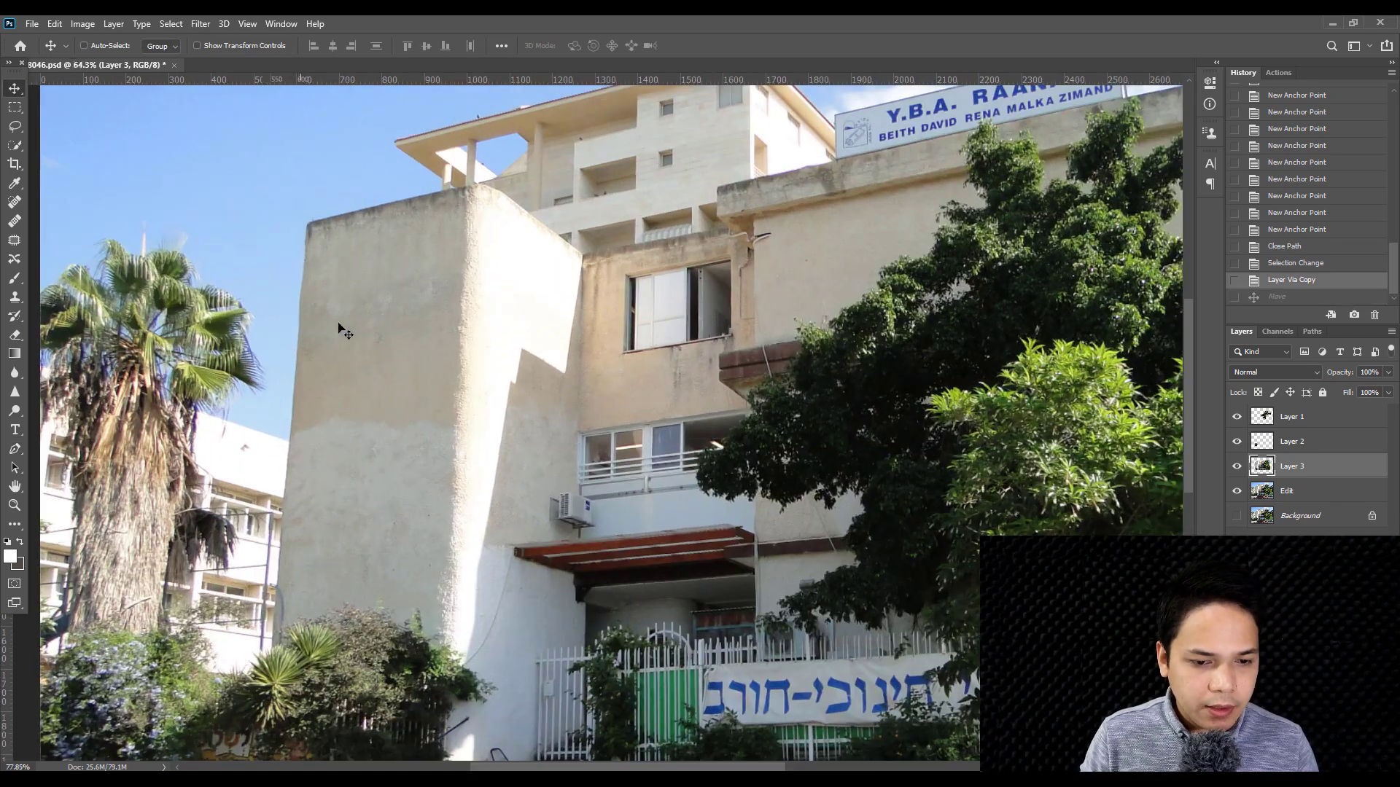
scroll(488, 430, "down", 2)
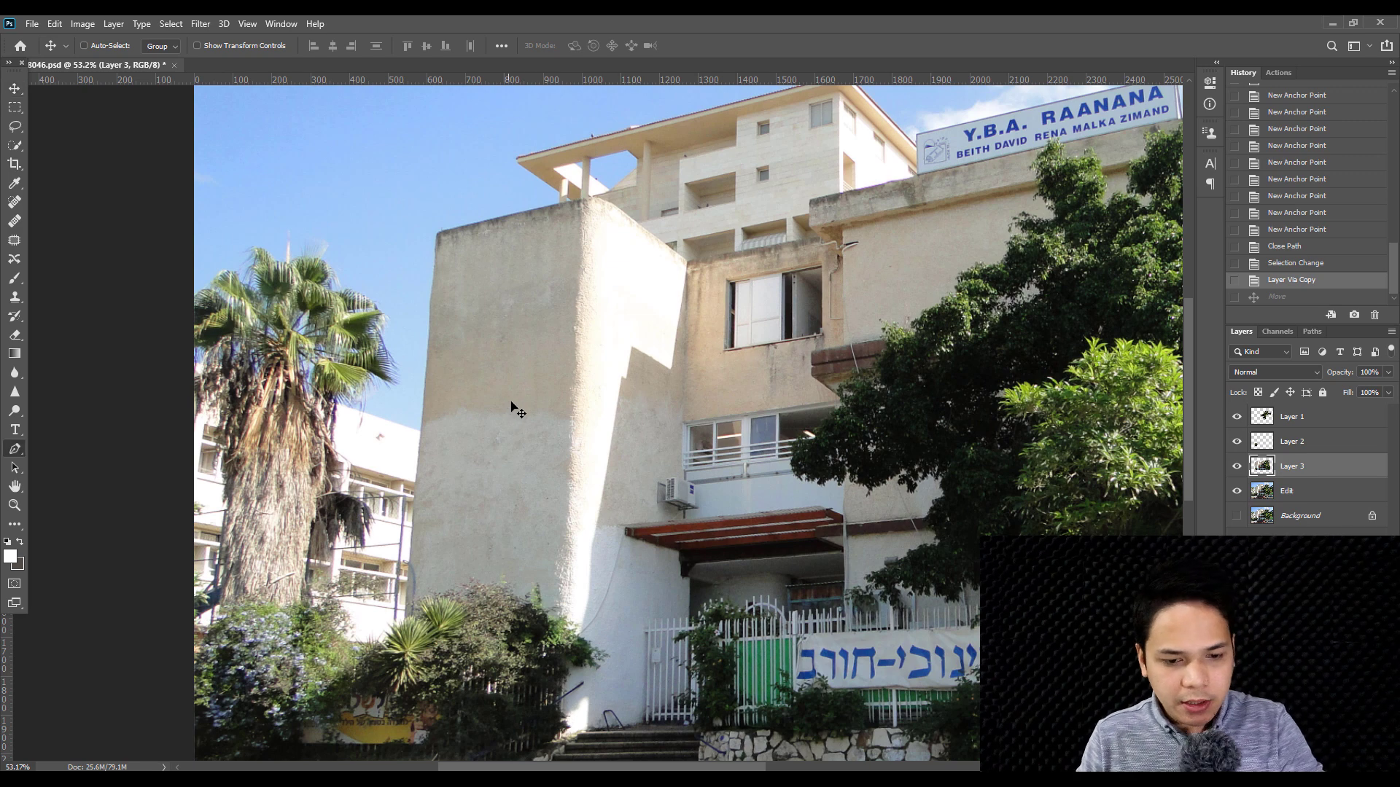
- With the Pen tool active, zoom and pan across the whole building facade
left_click(14, 448)
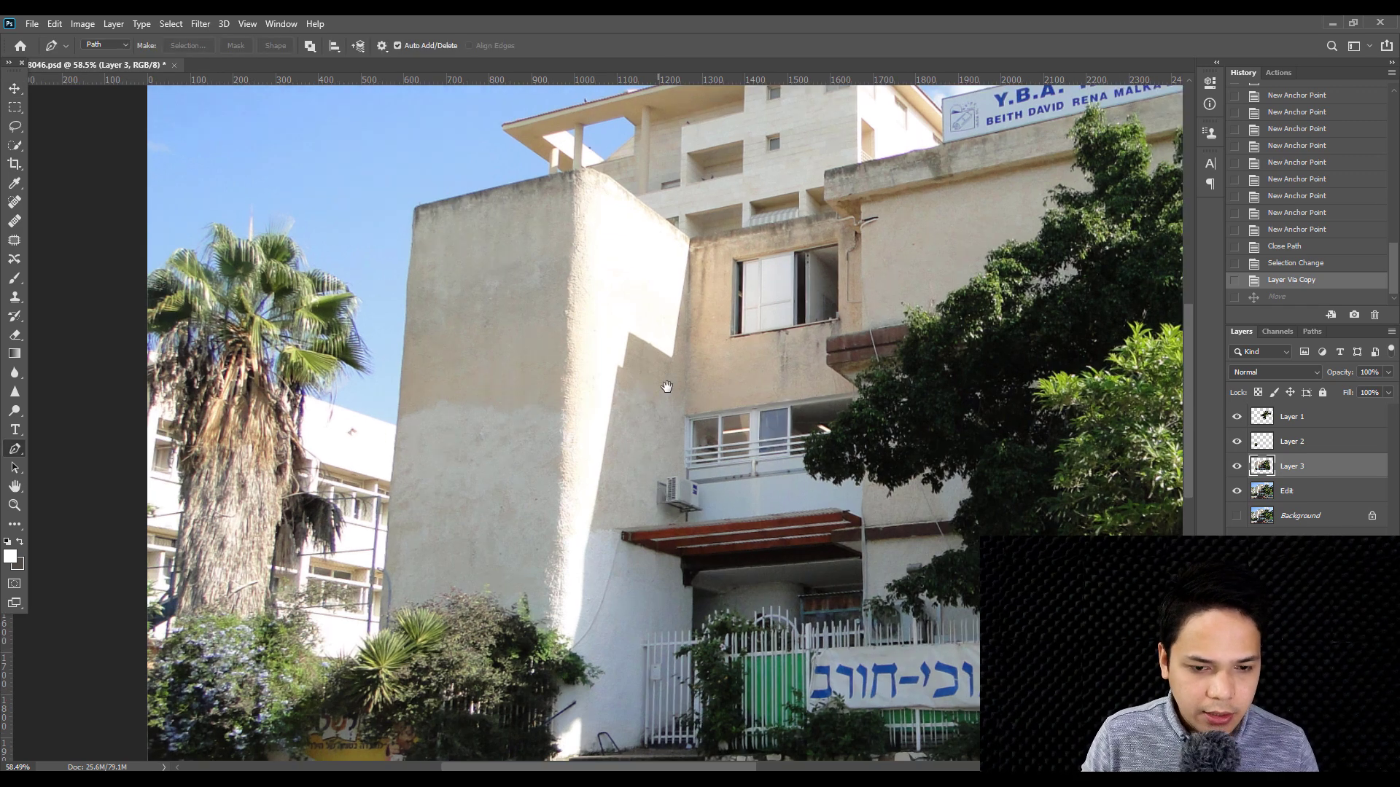
scroll(510, 540, "up", 2)
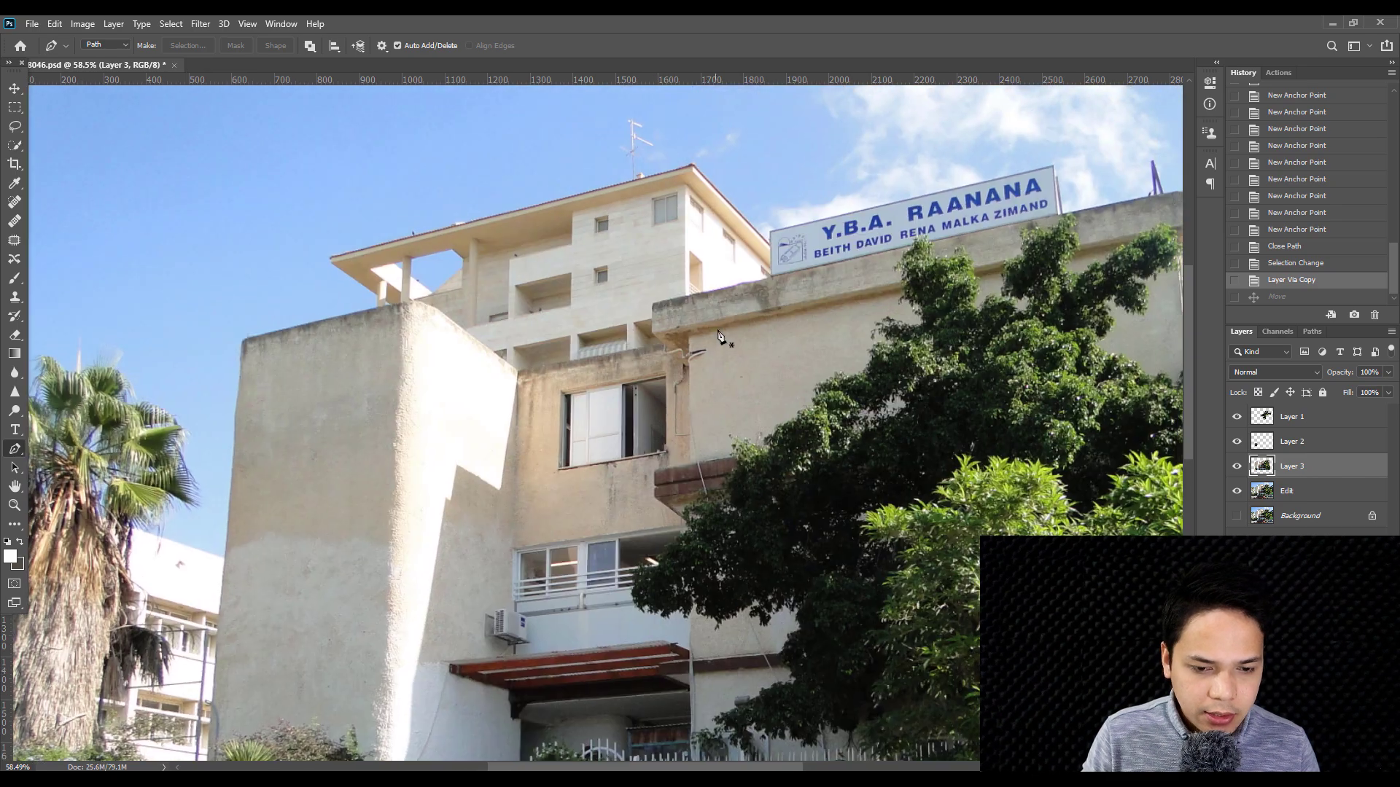
scroll(824, 271, "up", 3)
scroll(508, 592, "down", 3)
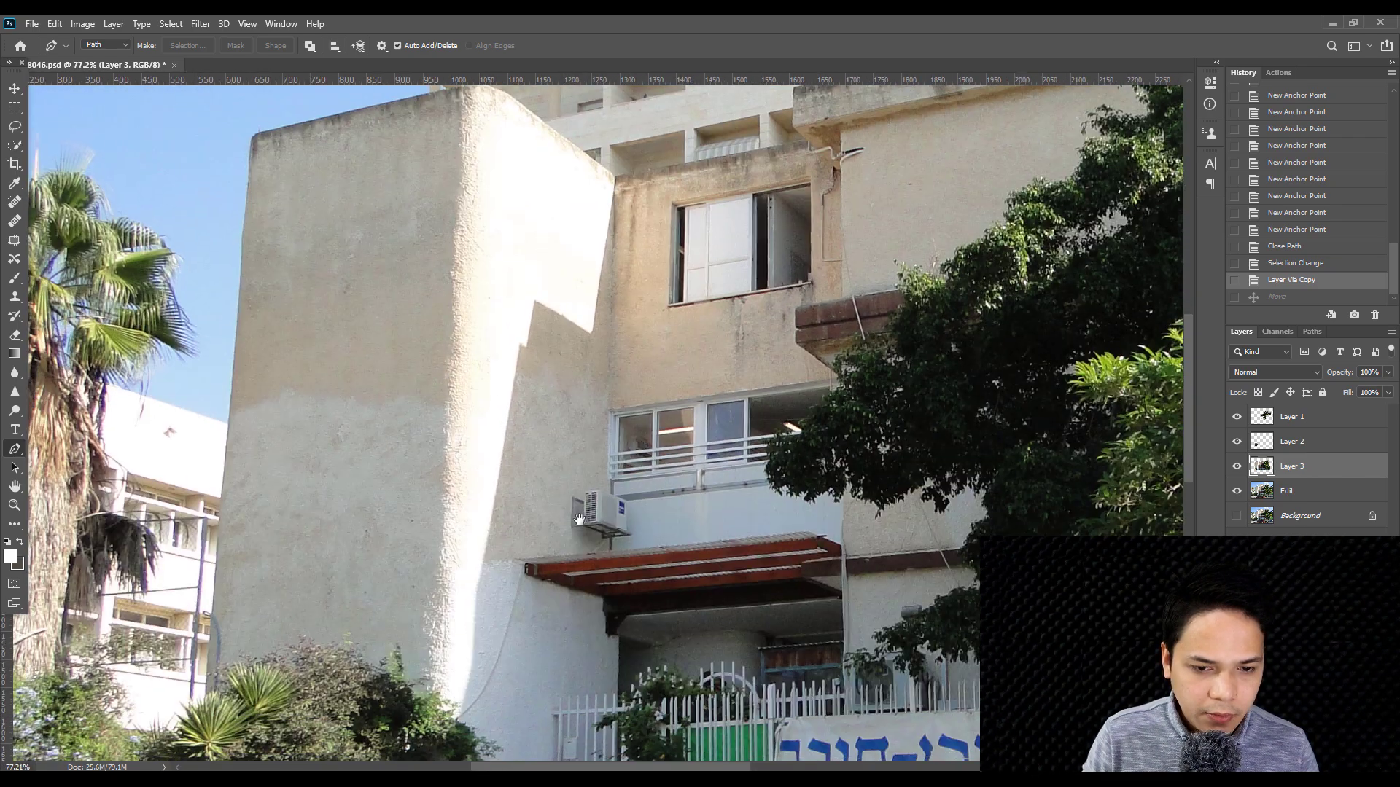
scroll(485, 640, "up", 1)
left_click_drag(484, 640, 689, 262)
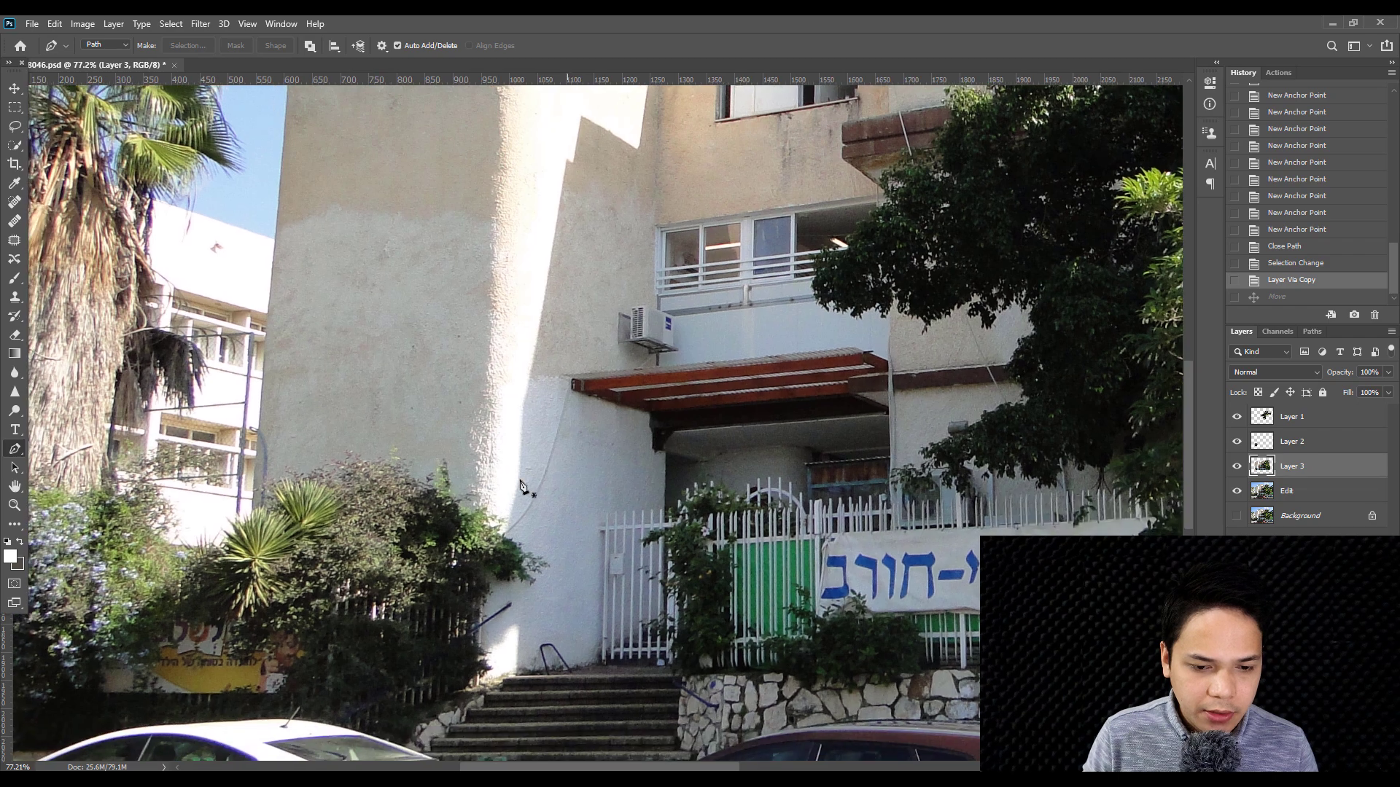
scroll(666, 343, "up", 4)
scroll(387, 548, "down", 2)
left_click_drag(344, 547, 494, 562)
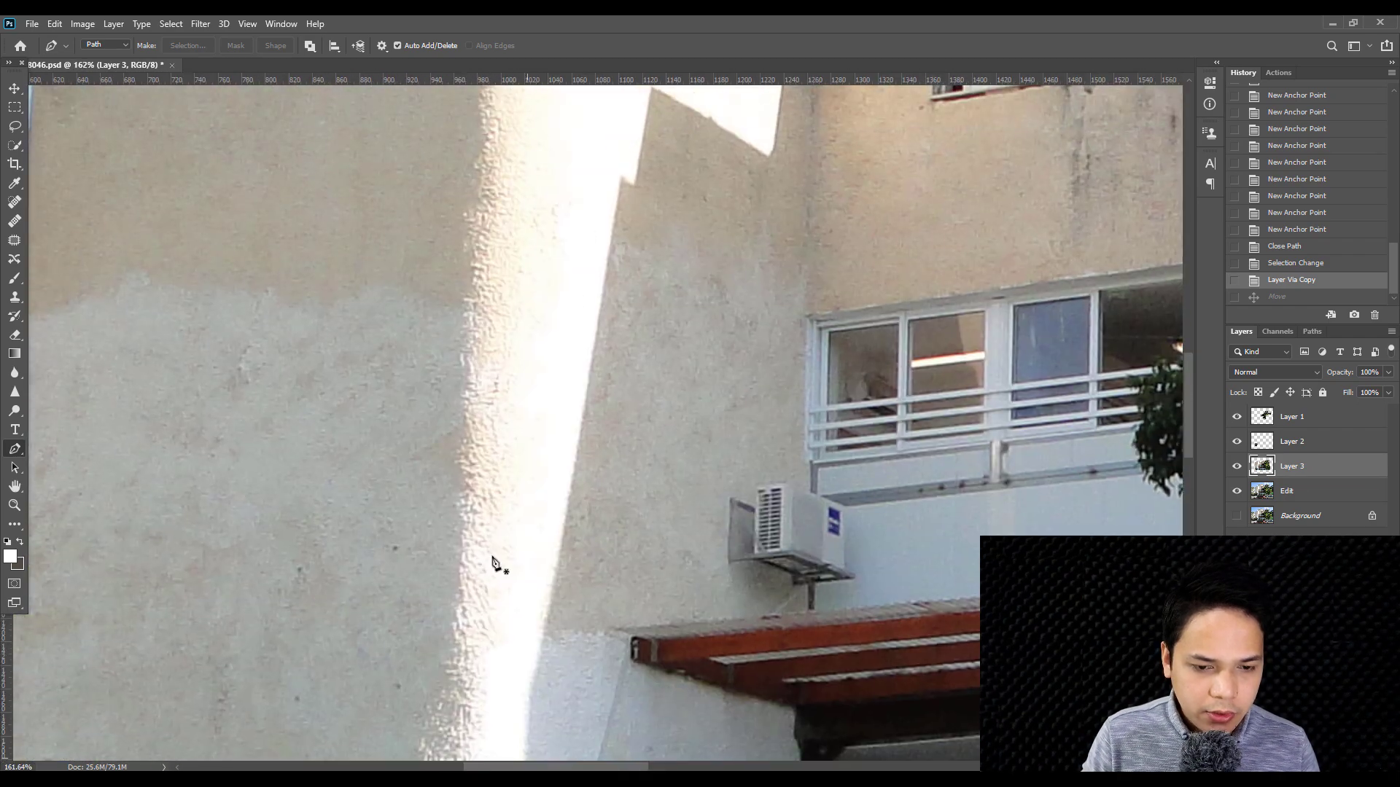
scroll(494, 562, "down", 3)
scroll(531, 307, "down", 1)
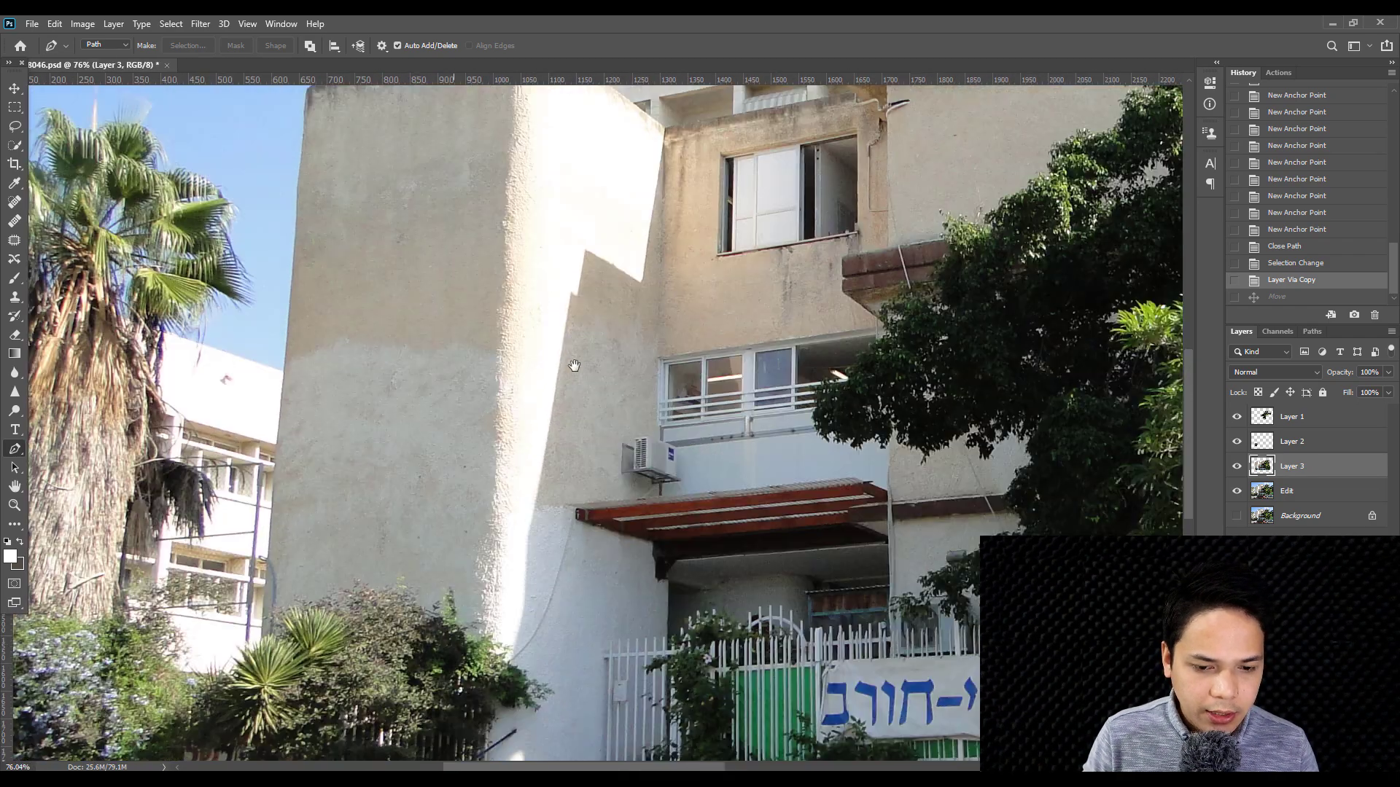
scroll(554, 365, "down", 3)
scroll(554, 365, "left", 2)
scroll(593, 312, "up", 2)
scroll(594, 312, "up", 3)
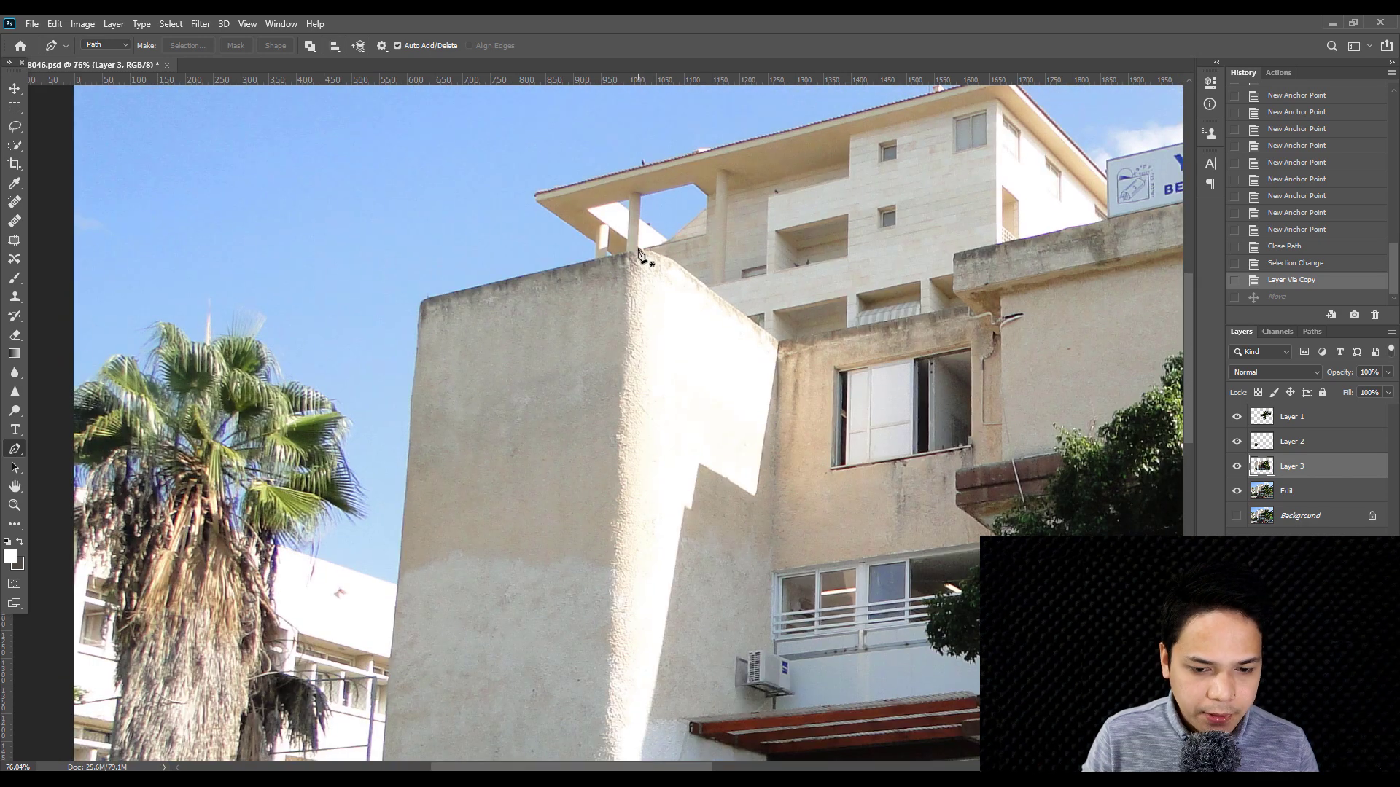
left_click_drag(711, 429, 685, 400)
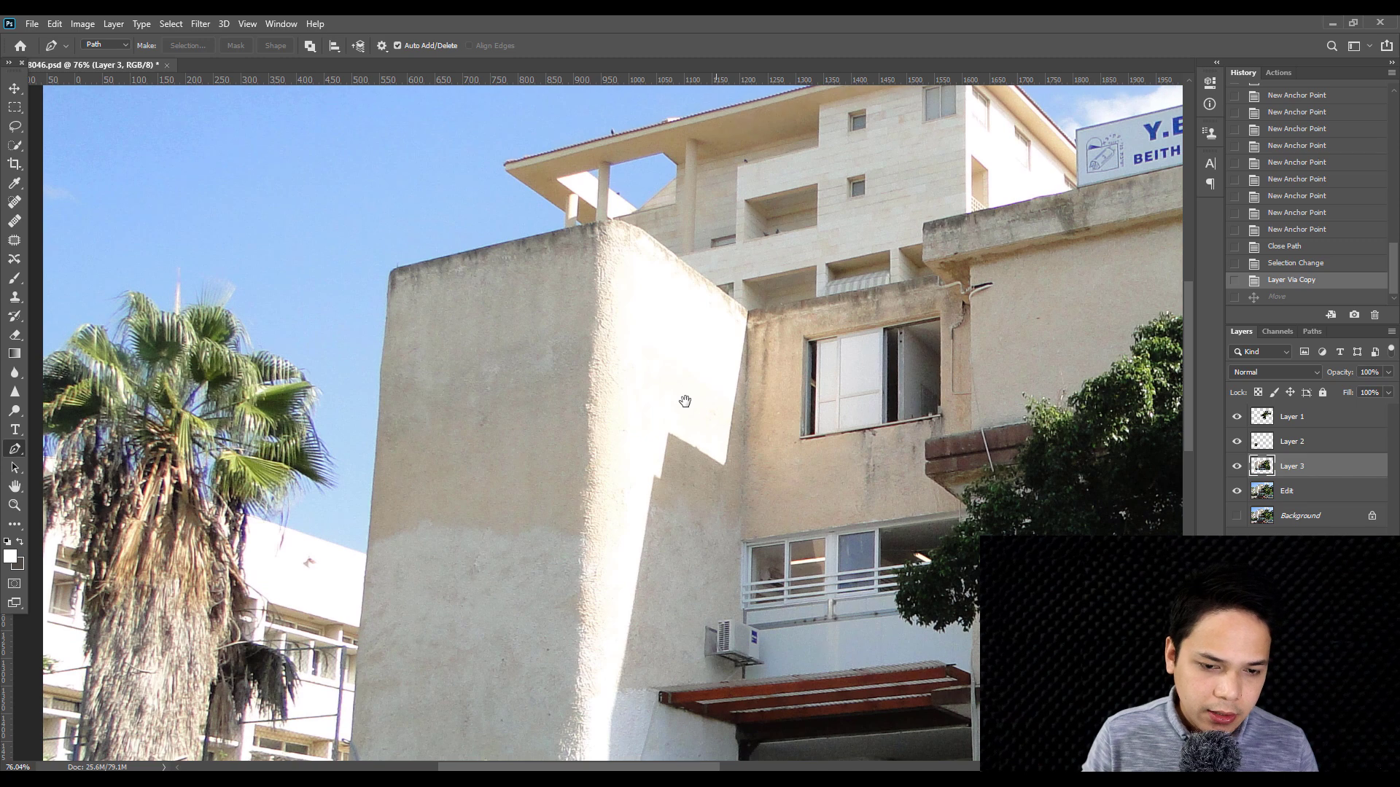
scroll(684, 400, "down", 1)
scroll(636, 398, "down", 1)
scroll(637, 399, "down", 1)
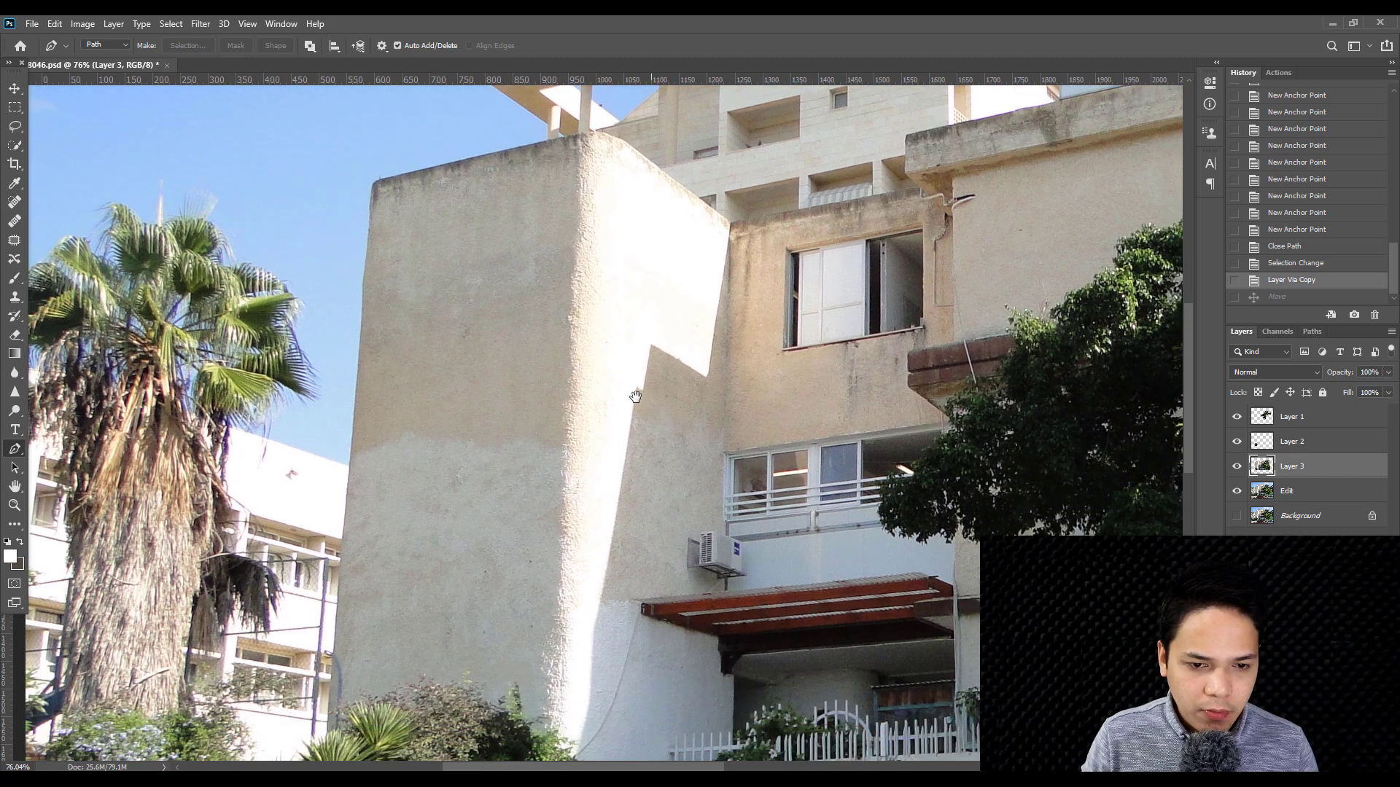
scroll(735, 207, "up", 2)
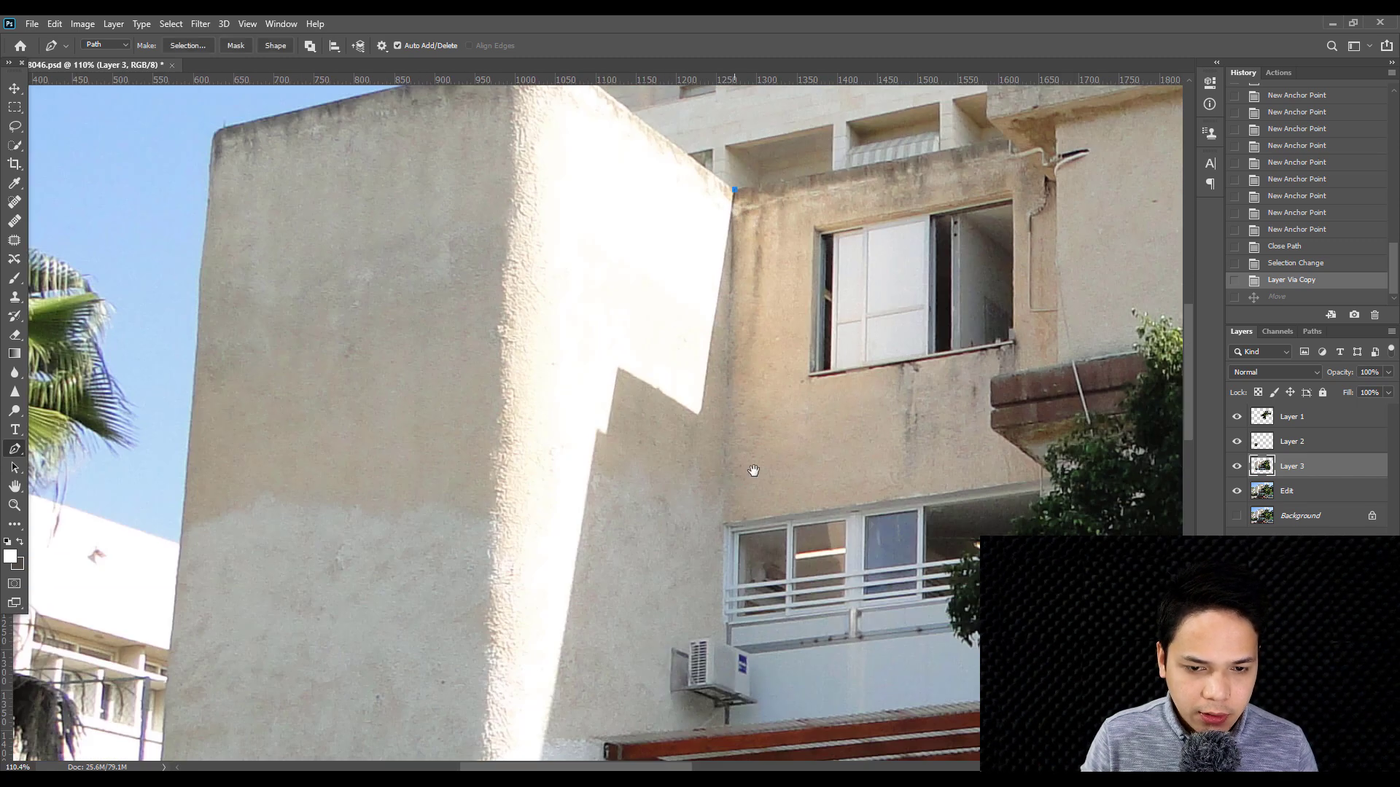
scroll(753, 470, "down", 2)
scroll(691, 498, "up", 3)
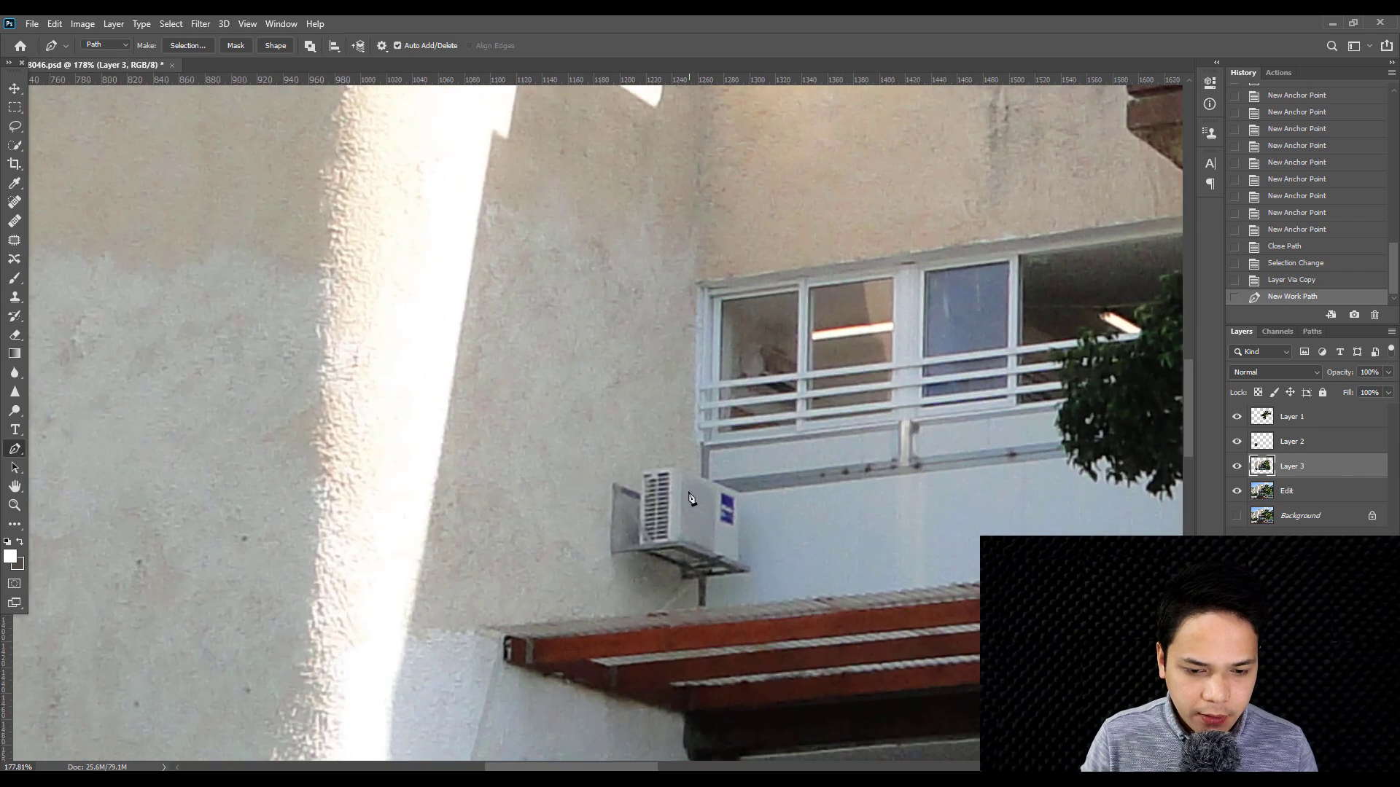
- Start a new pen path at the awning's AC bracket and anchor it down to the gate-post foot
left_click(695, 615)
scroll(656, 569, "down", 3)
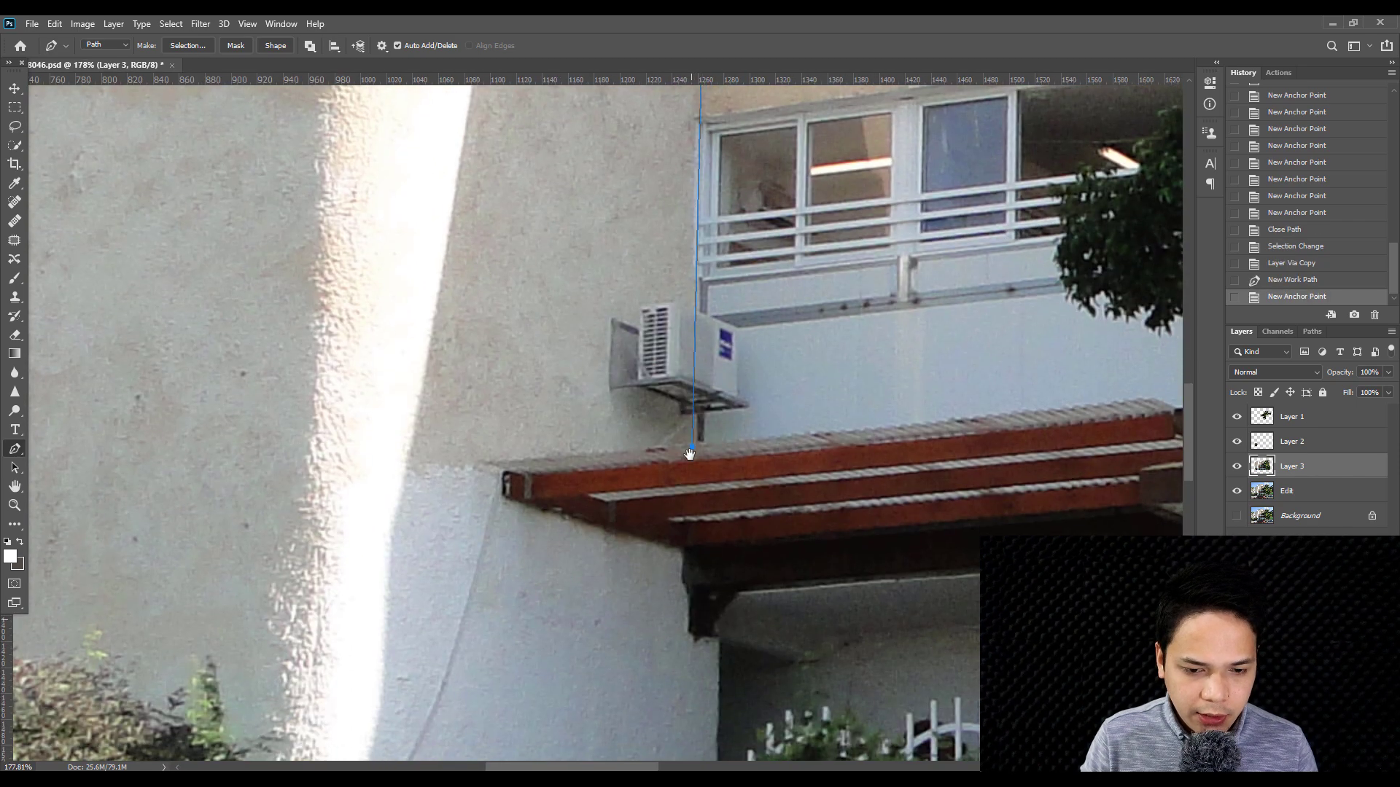
scroll(505, 410, "up", 1)
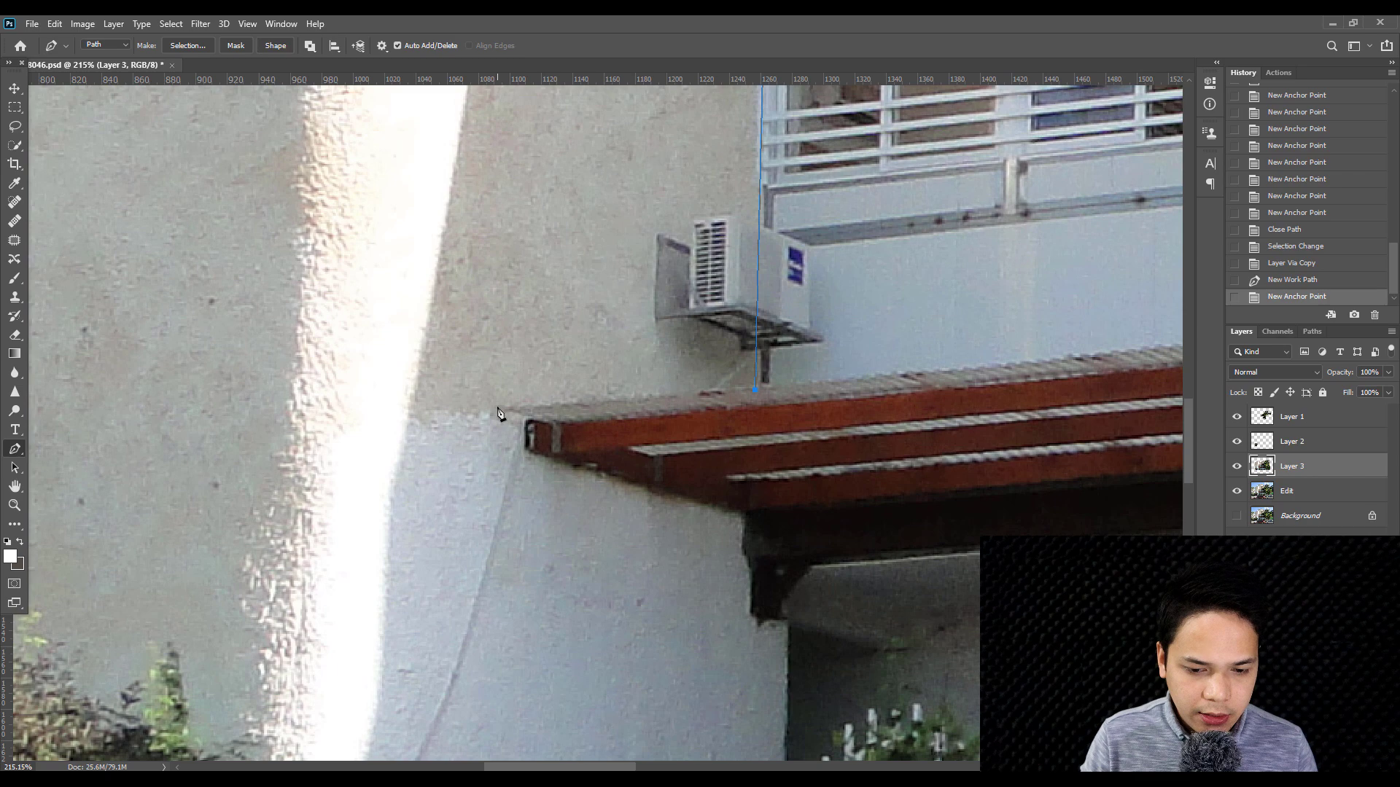
left_click(498, 412)
key("ctrl+z")
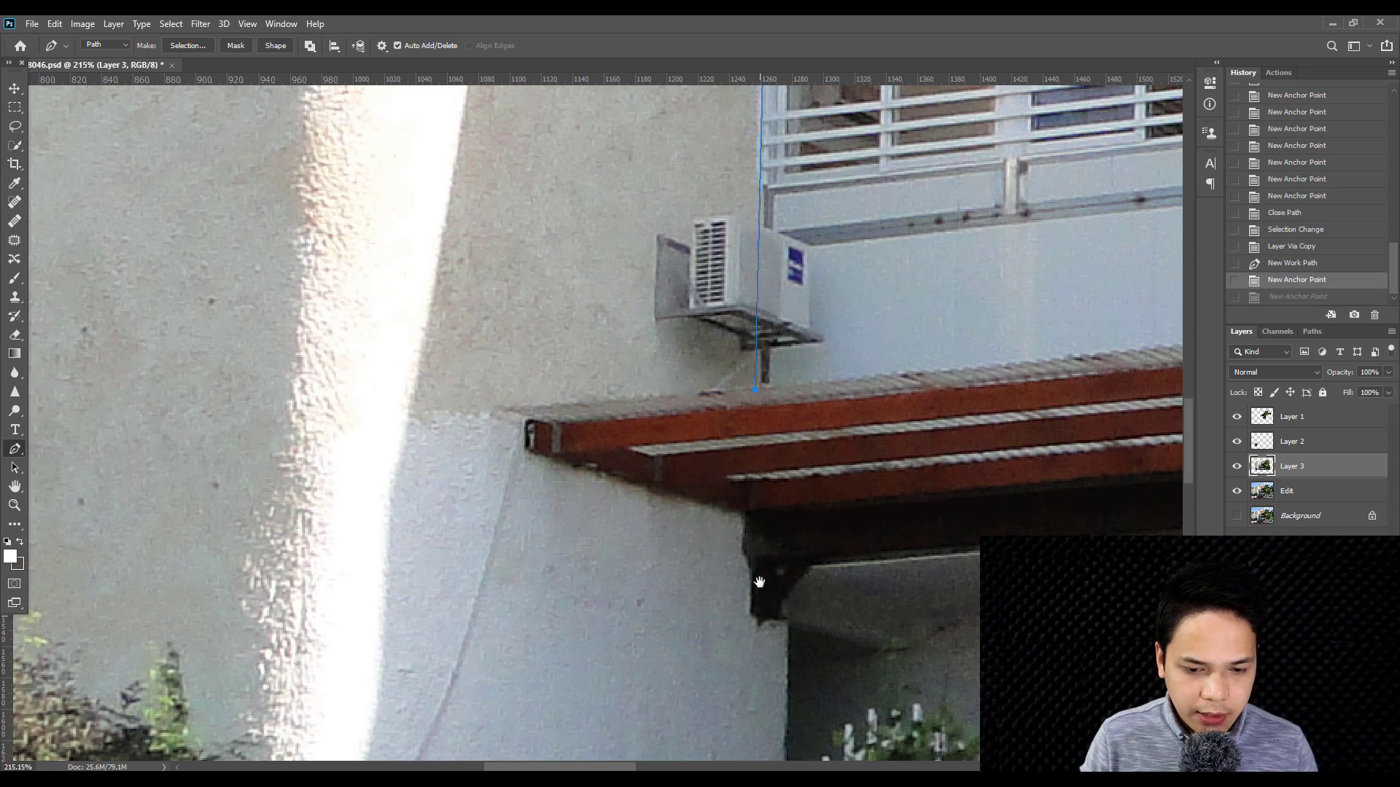
scroll(732, 426, "down", 2)
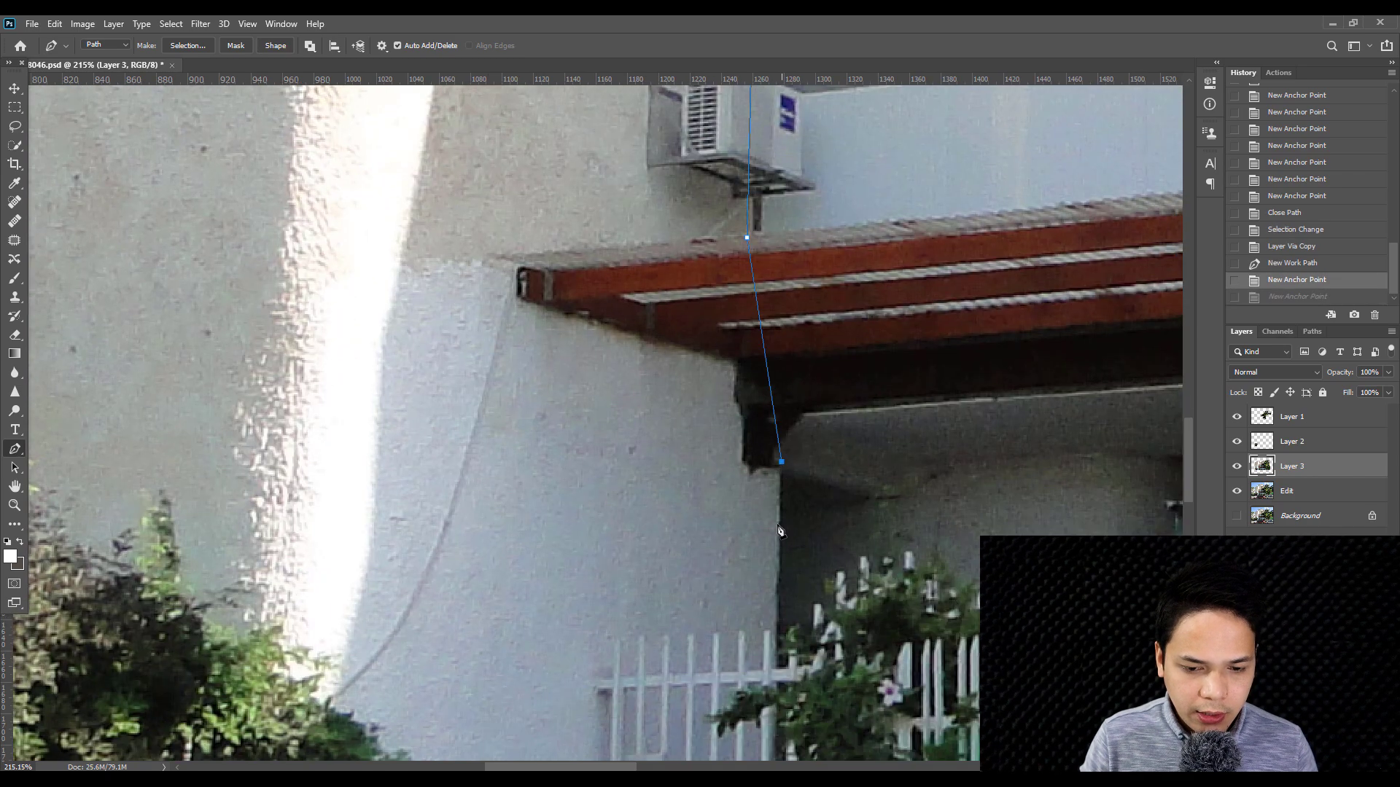
scroll(780, 530, "down", 2)
scroll(780, 461, "down", 1)
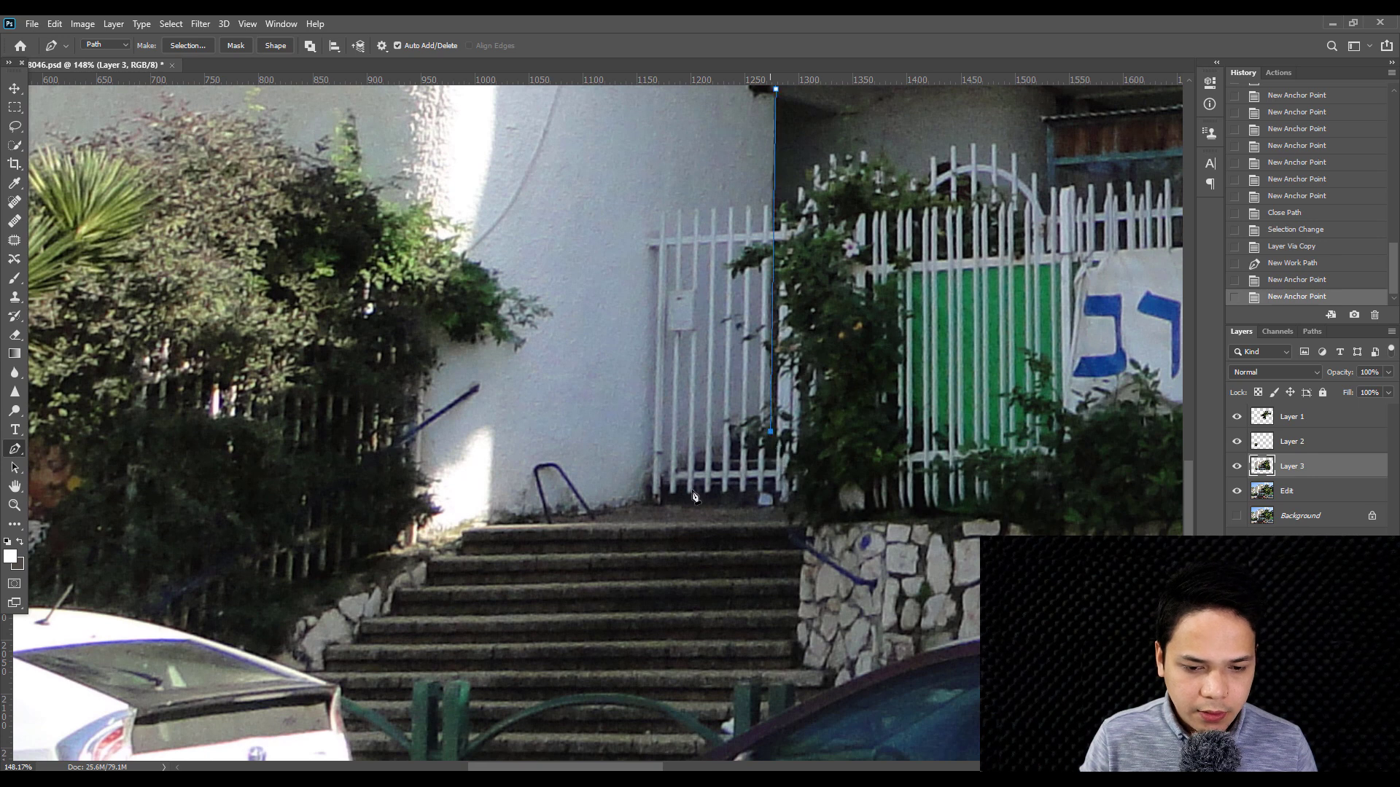
left_click(656, 478)
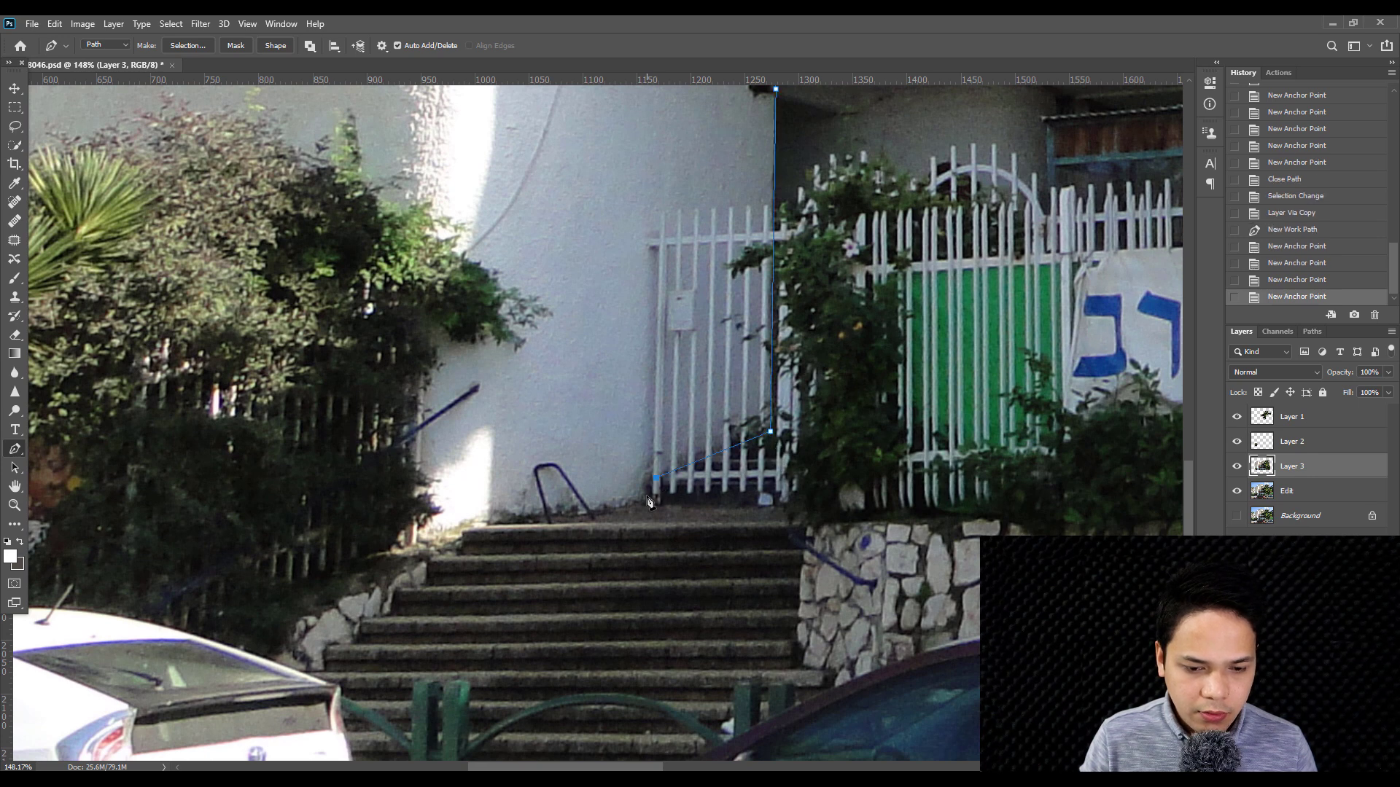
left_click(407, 545)
key("ctrl+z")
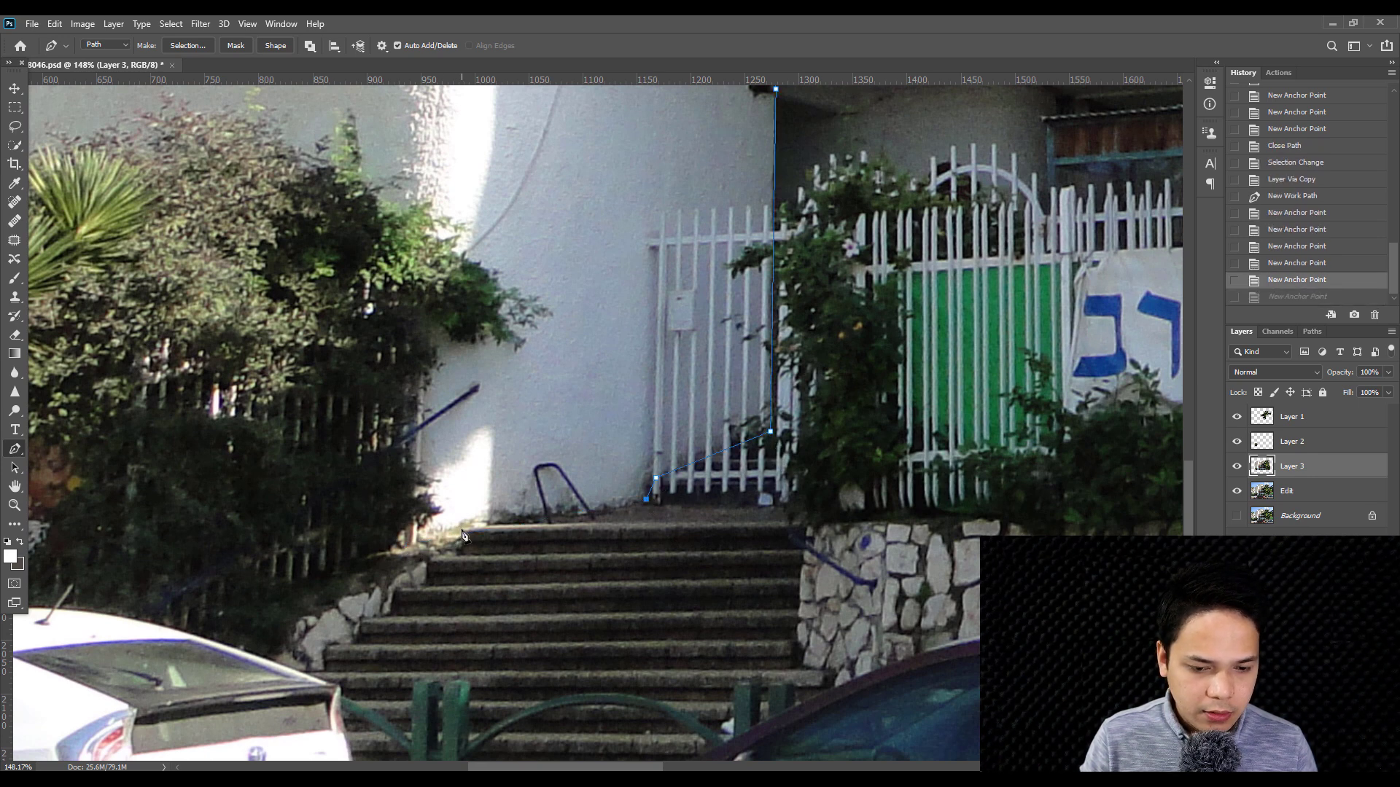
left_click(462, 531)
key("ctrl+z")
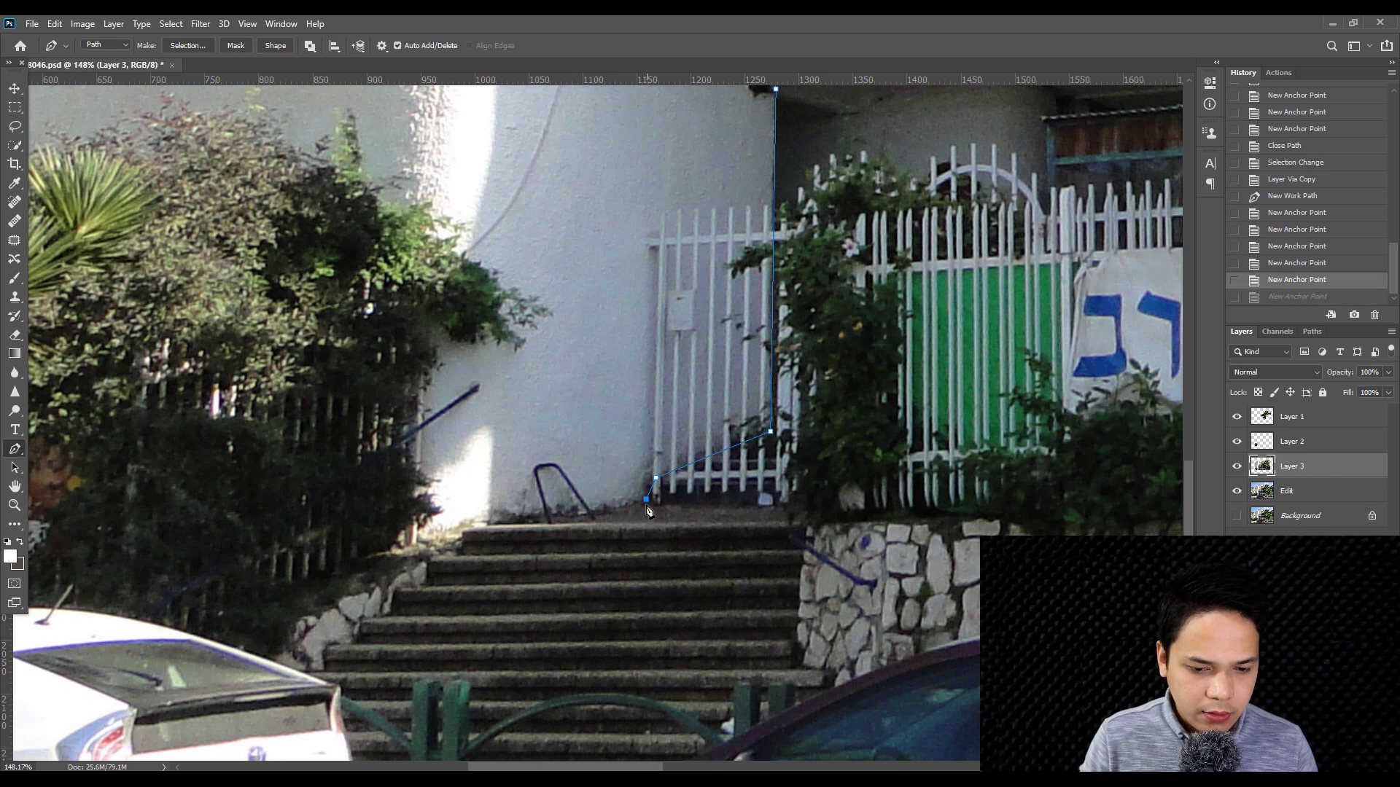
- Extend the path along the top step, up the wall edge, and curve it across the wall top
left_click(646, 500)
left_click(465, 526)
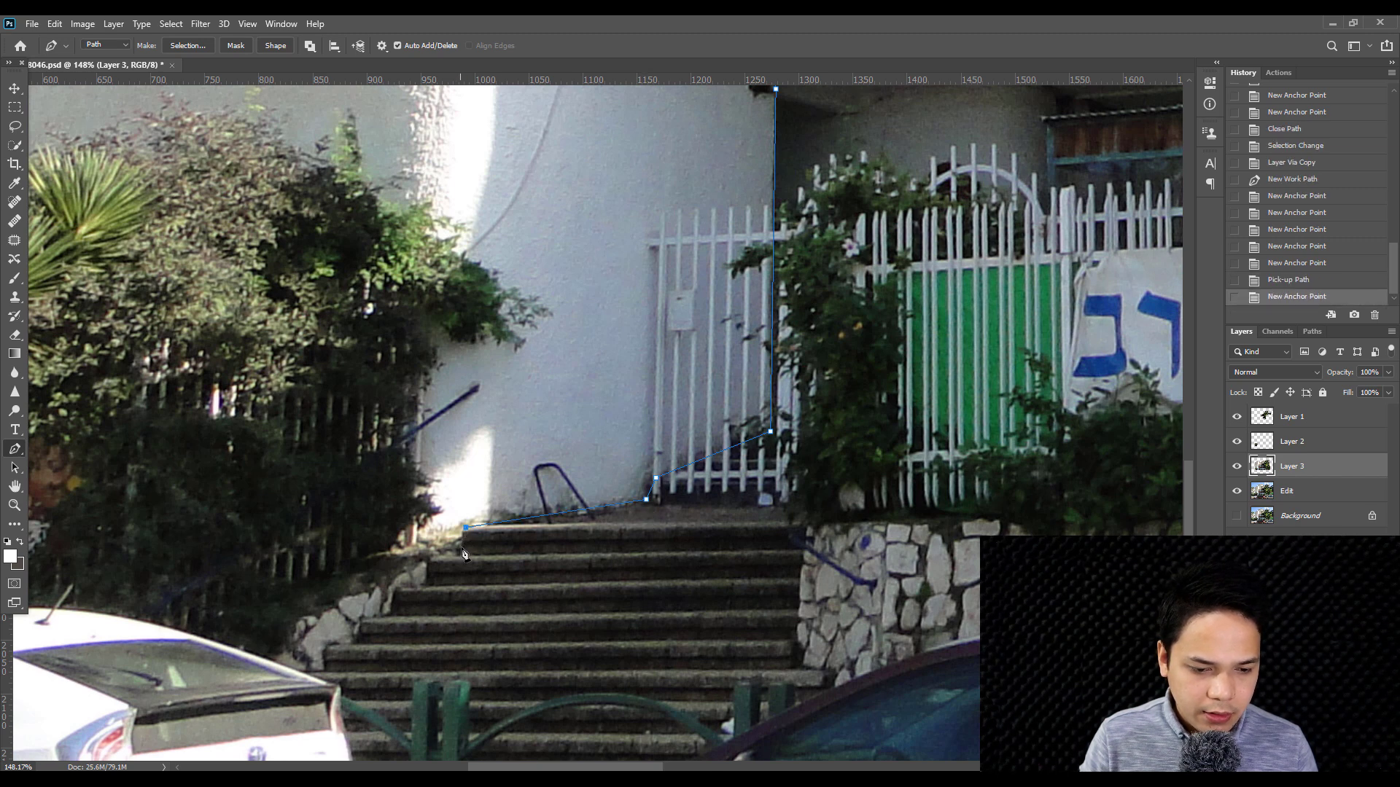
scroll(379, 554, "down", 3)
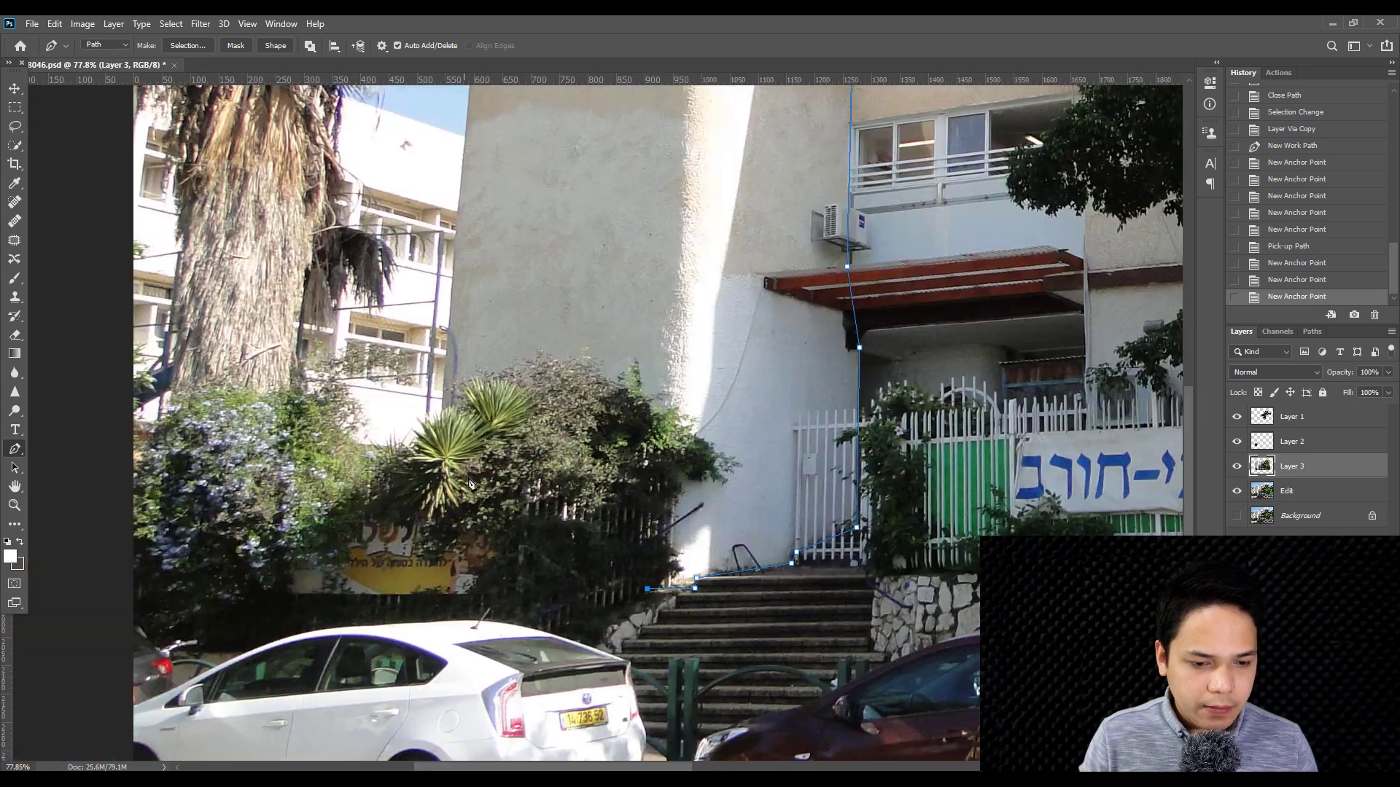
left_click(500, 471)
scroll(467, 452, "up", 2)
scroll(428, 440, "up", 3)
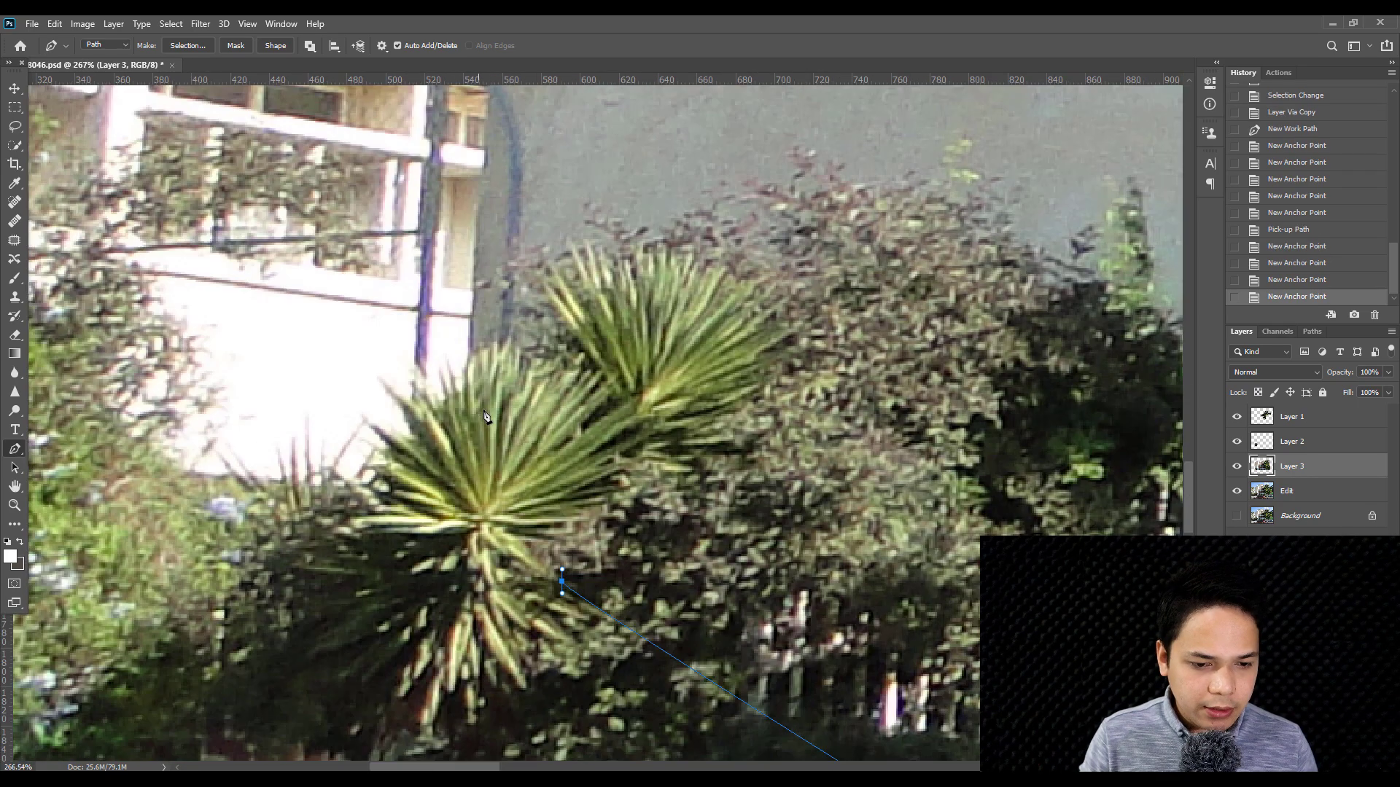
left_click(472, 373)
scroll(481, 408, "down", 2)
scroll(509, 503, "up", 5)
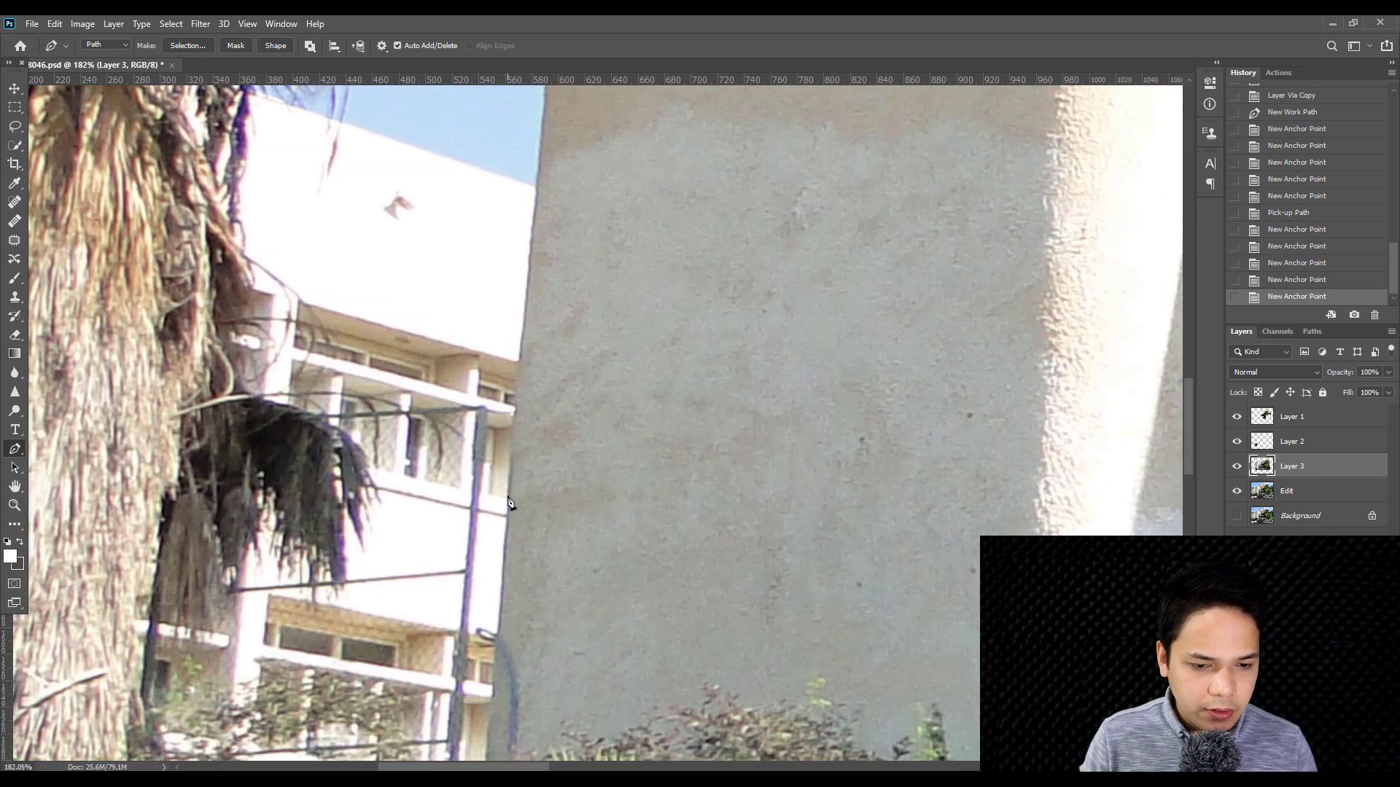
left_click(509, 458)
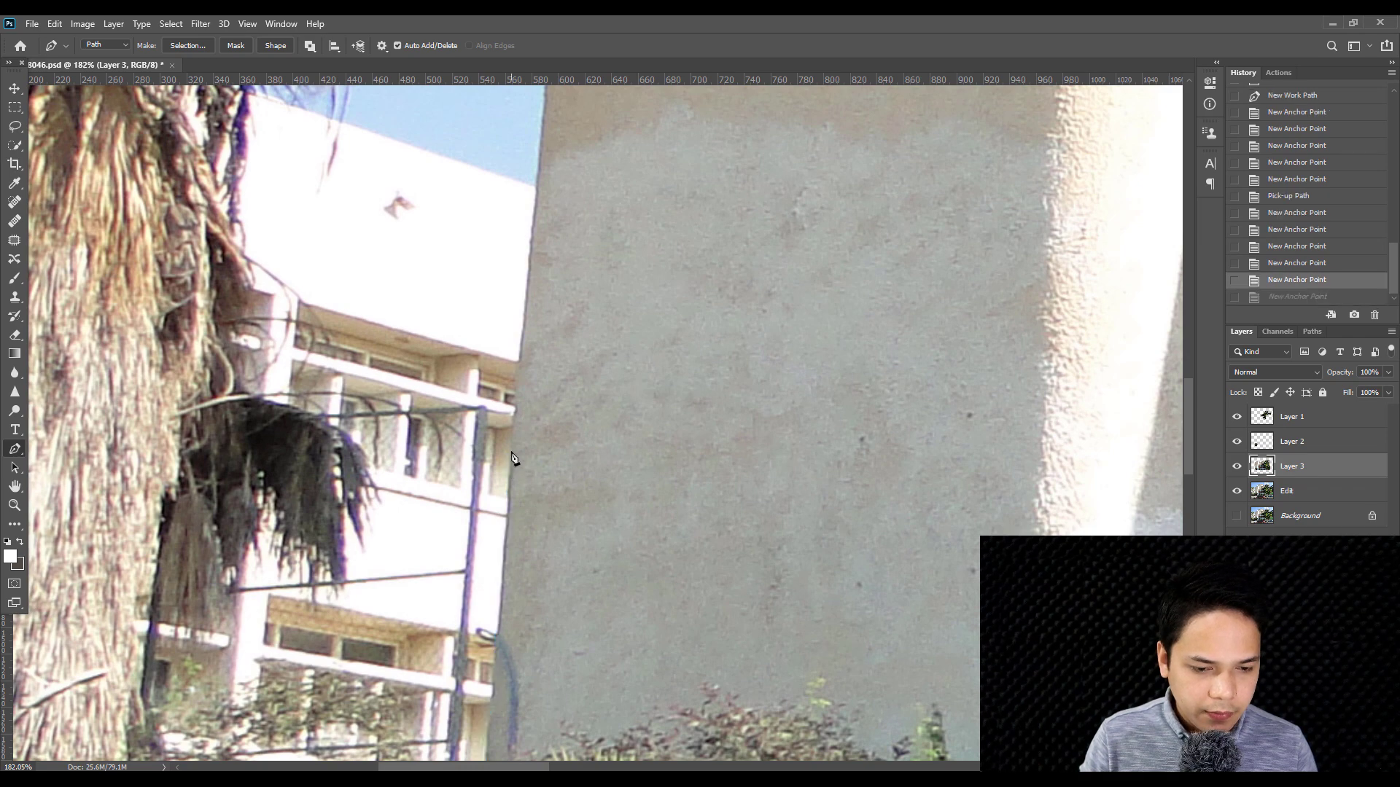
scroll(524, 365, "up", 5)
left_click(515, 269)
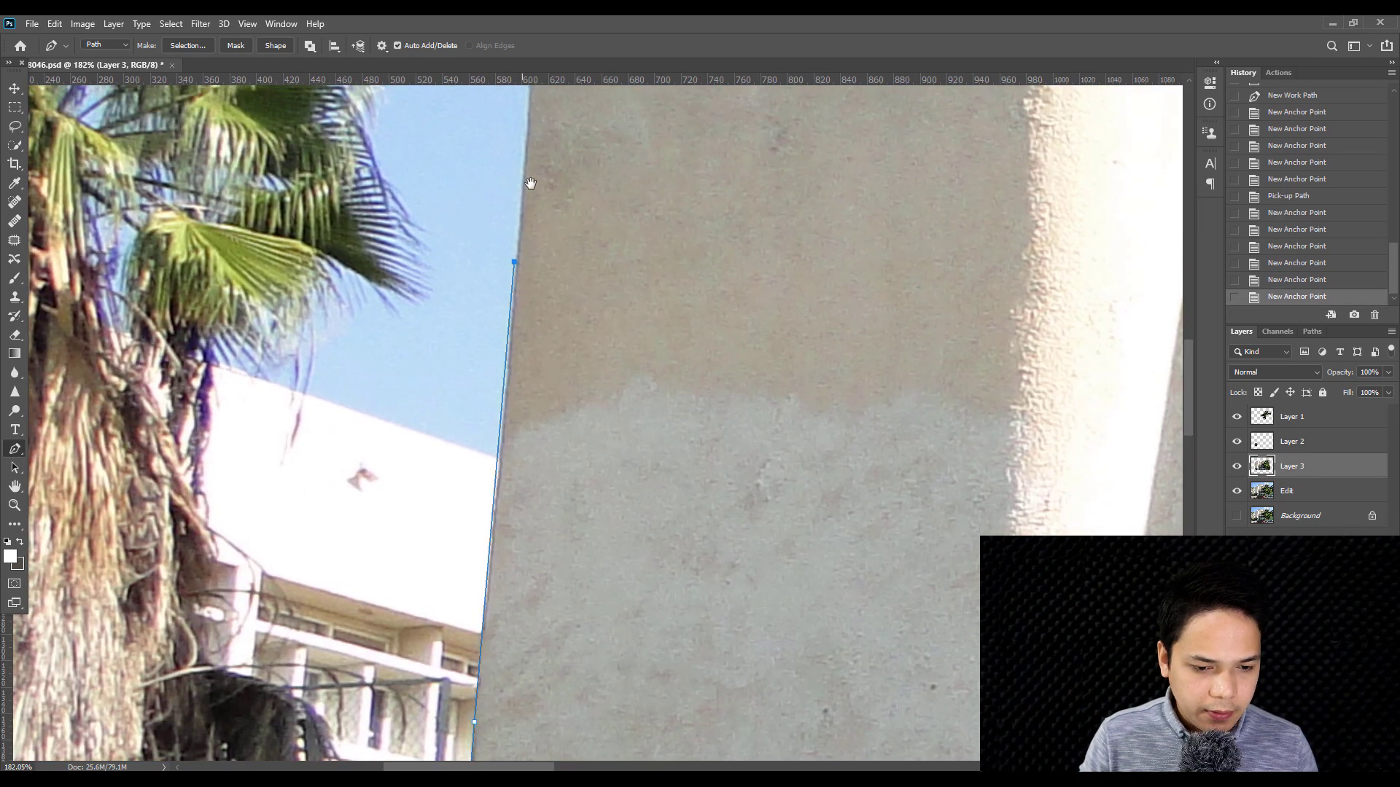
scroll(517, 467, "down", 2)
scroll(519, 474, "down", 2)
scroll(519, 475, "down", 1)
left_click(582, 259)
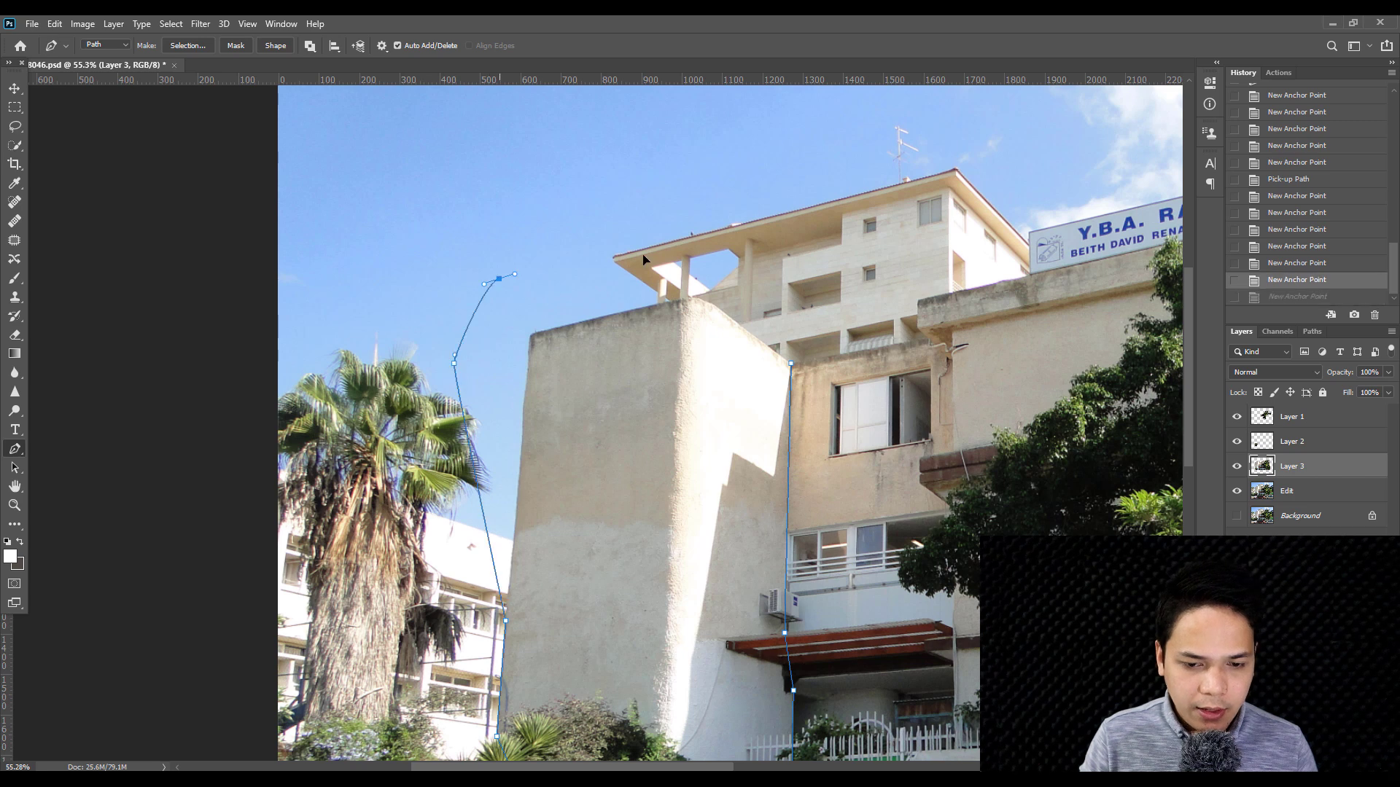
left_click_drag(649, 257, 710, 268)
- Turn the wall path into a selection and add a new empty layer
right_click(872, 248)
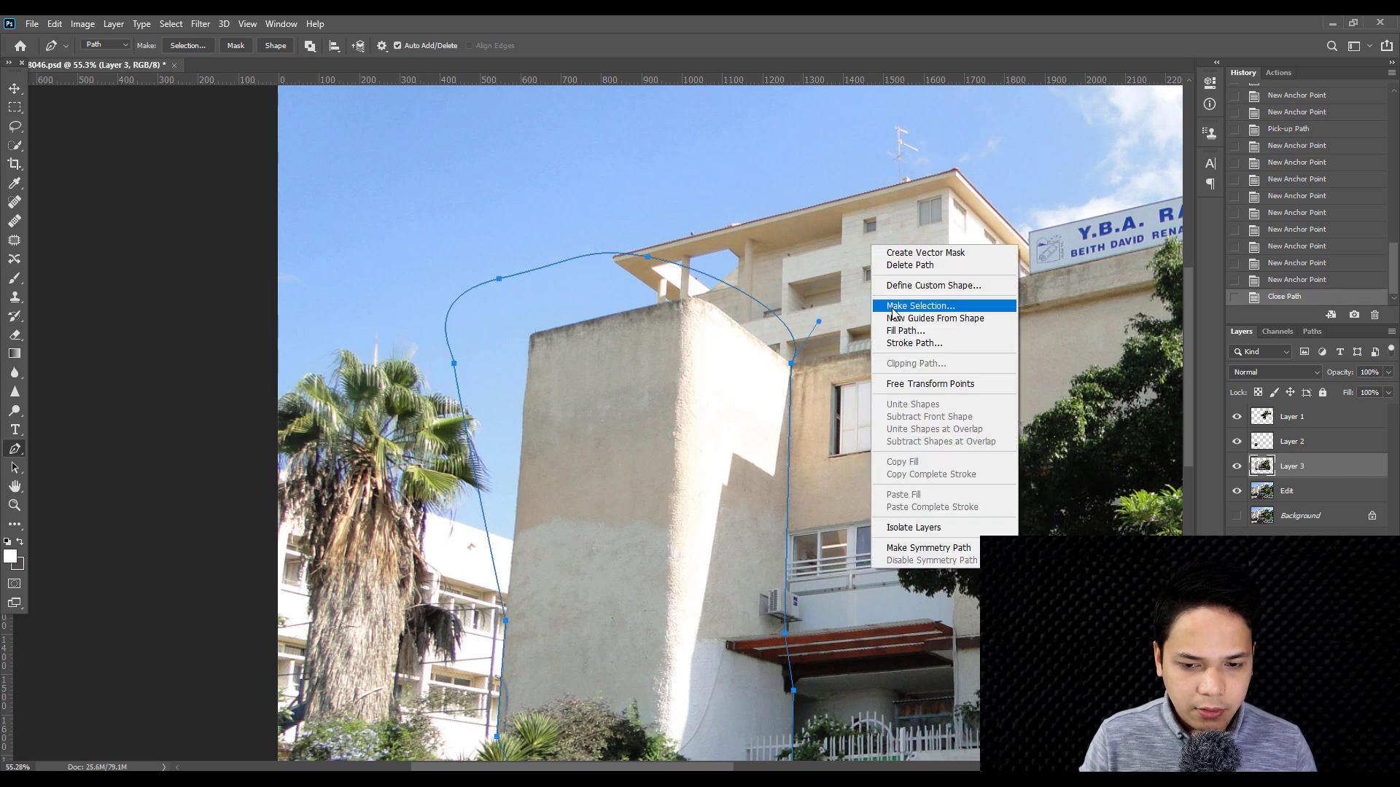
left_click(875, 306)
key("Return")
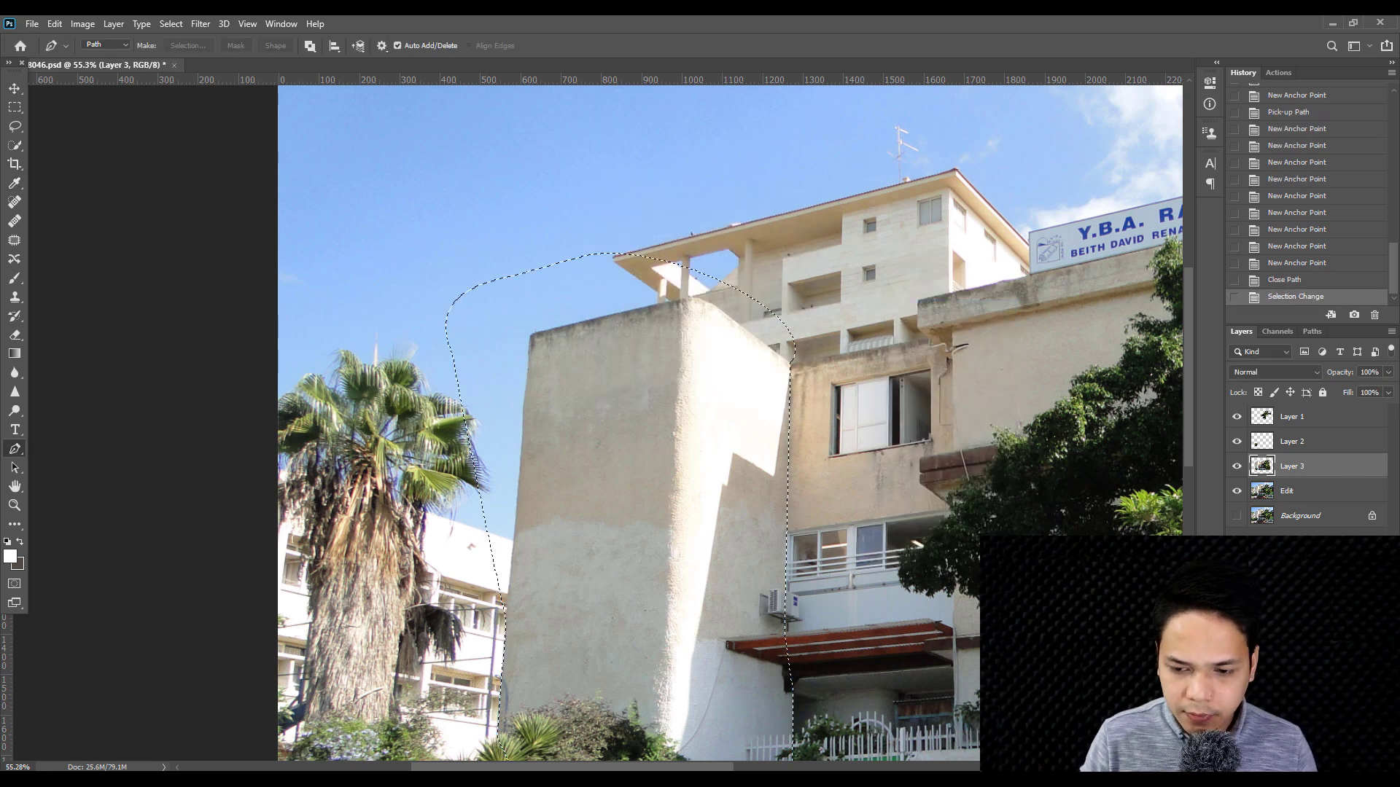
key("ctrl+shift+alt+n")
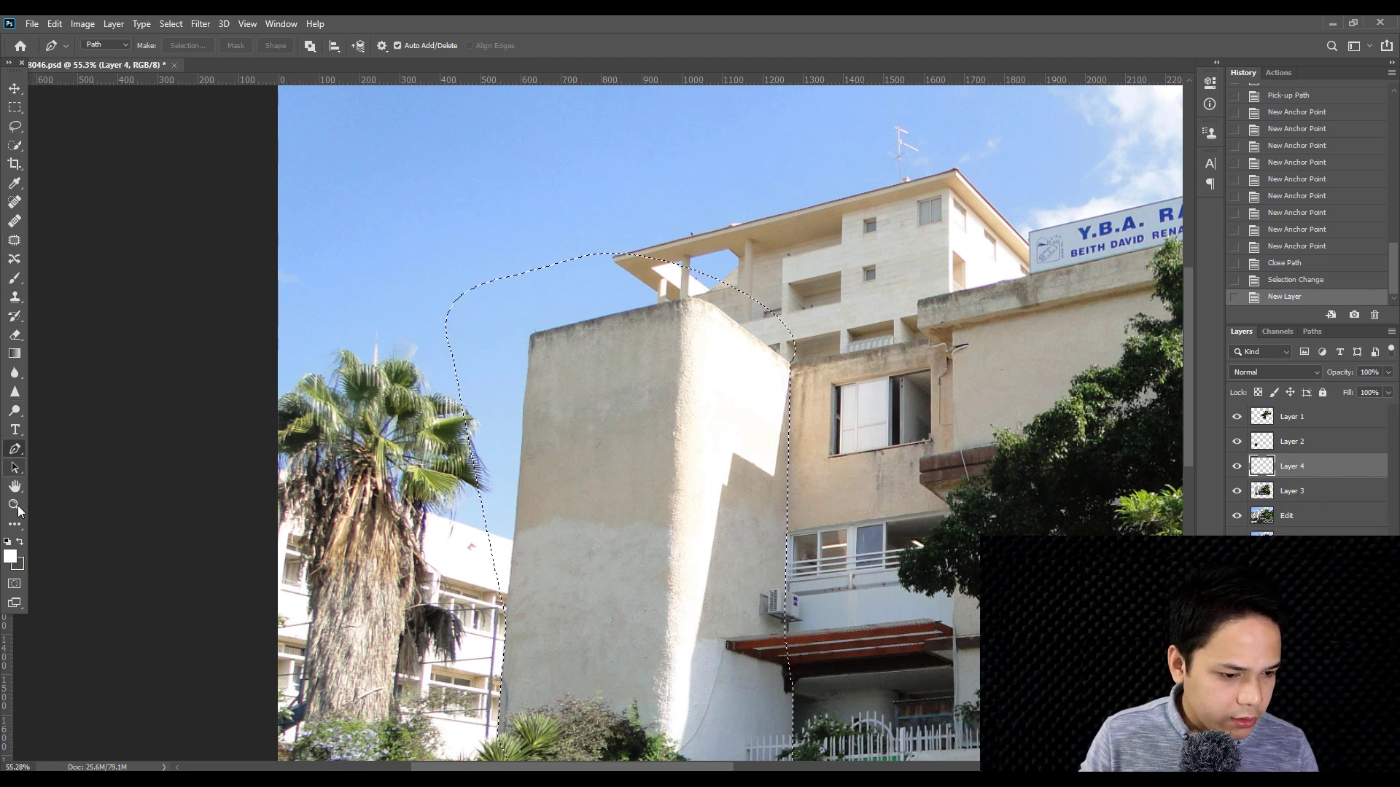
- Fill the wall selection with flat grey using the Paint Bucket, then deselect
key("g")
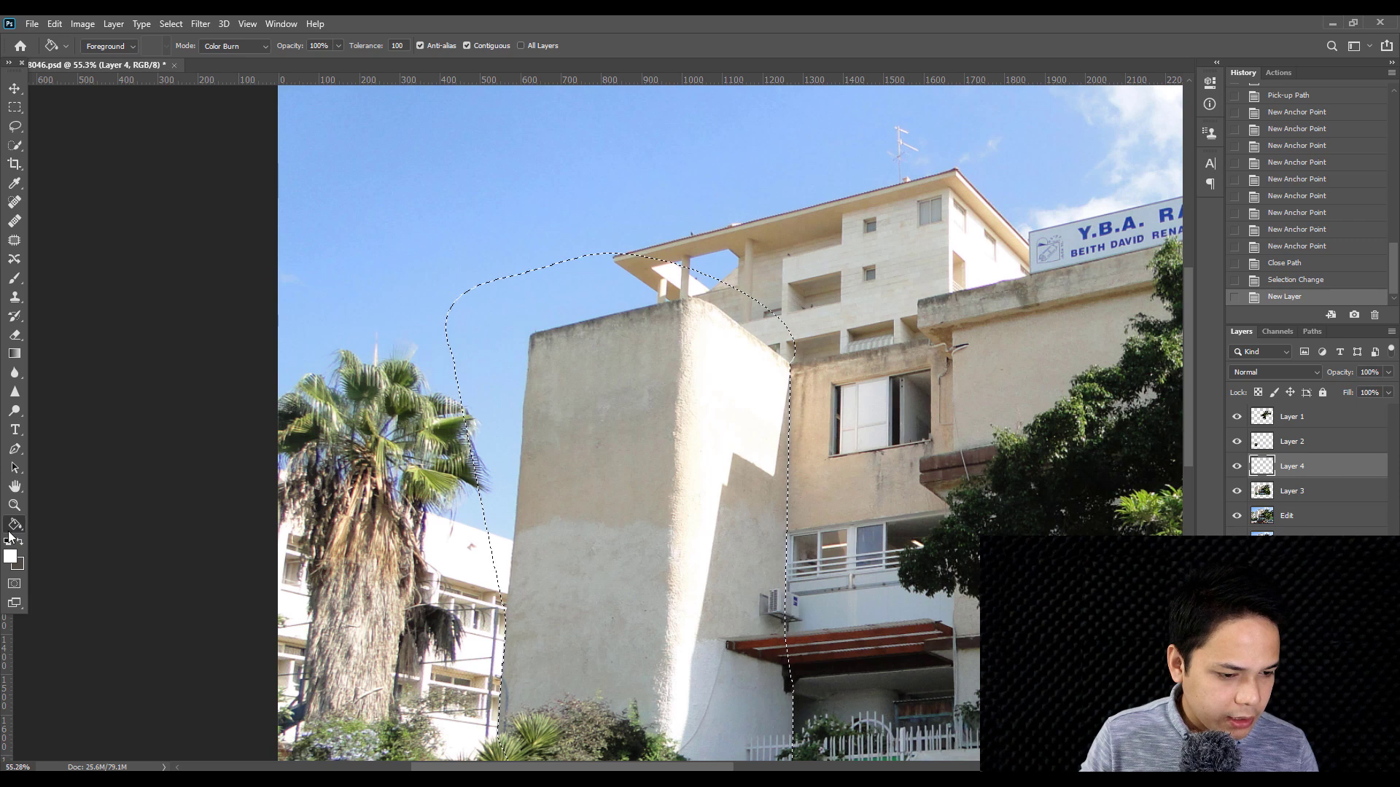
left_click(11, 531)
scroll(605, 430, "up", 3)
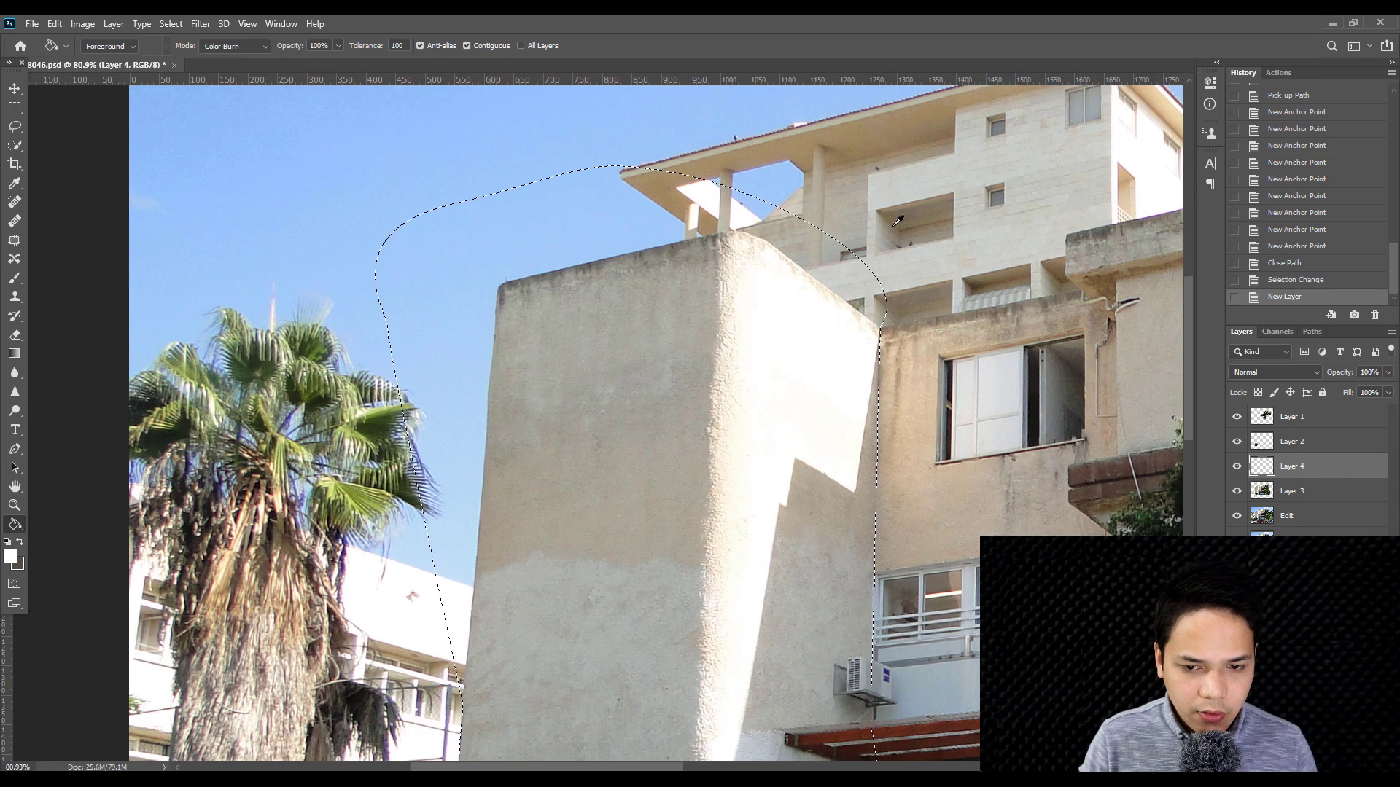
left_click_drag(723, 346, 608, 437)
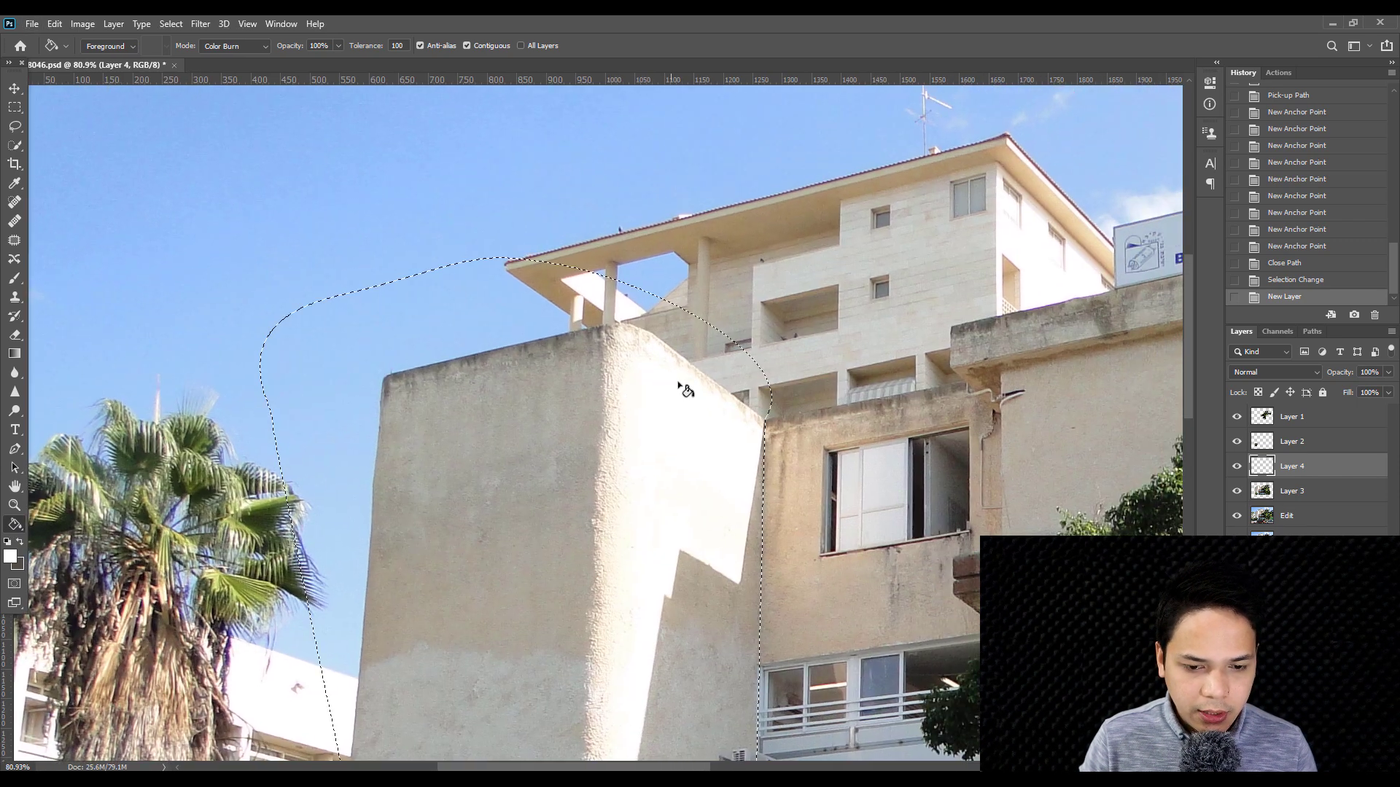
left_click(532, 414)
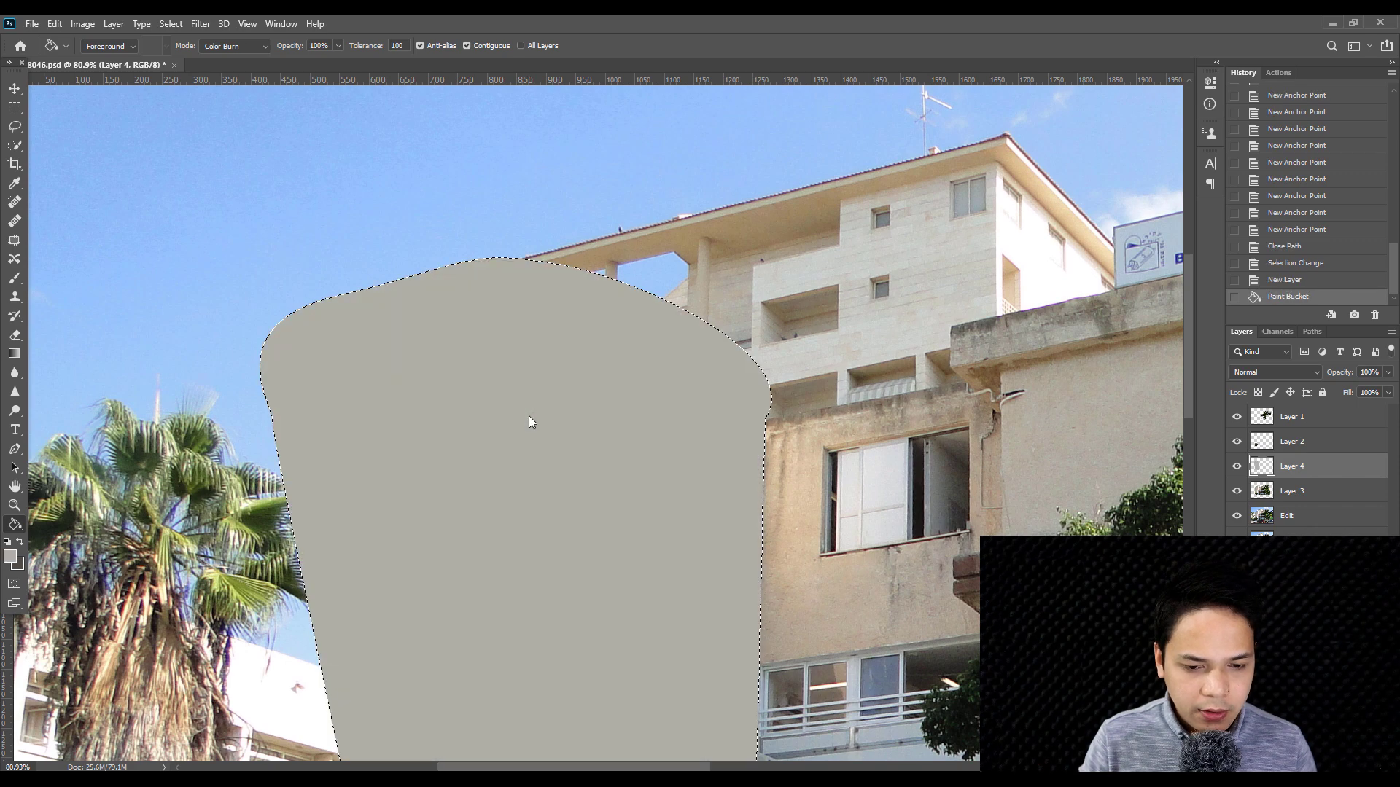
key("ctrl+z")
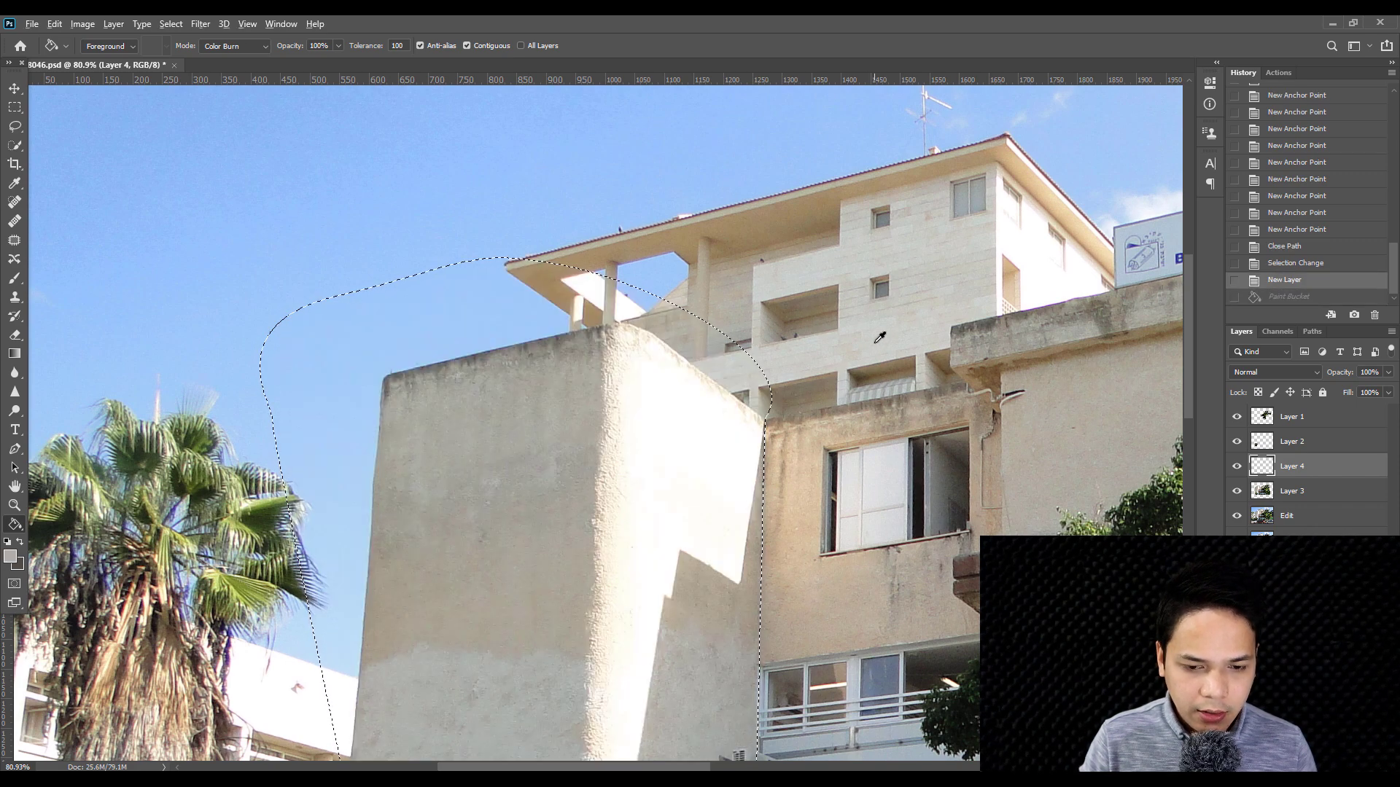
left_click(508, 476)
key("ctrl+d")
- Clip the grey fill layer to Layer 3 and hide it
right_click(1289, 467)
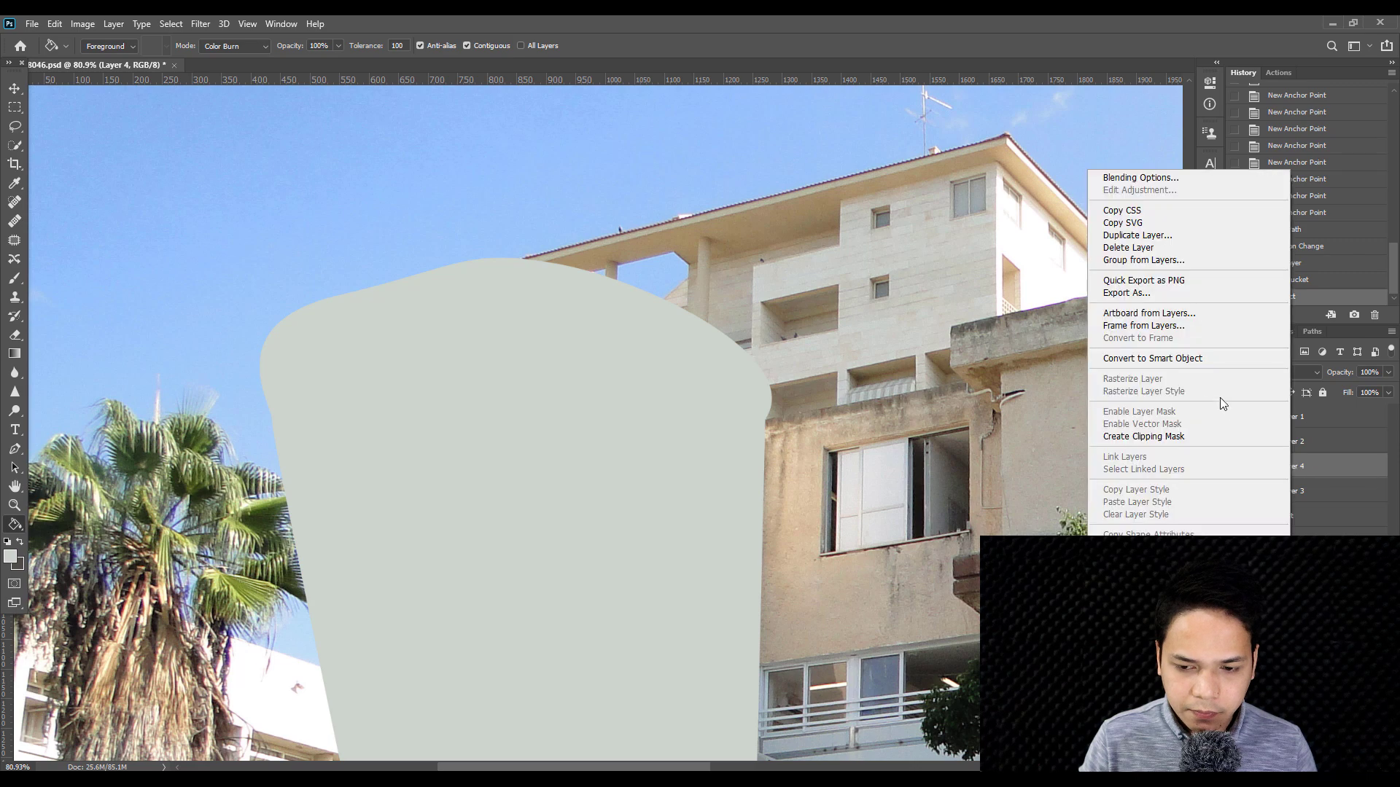
left_click(1143, 436)
scroll(665, 454, "down", 3)
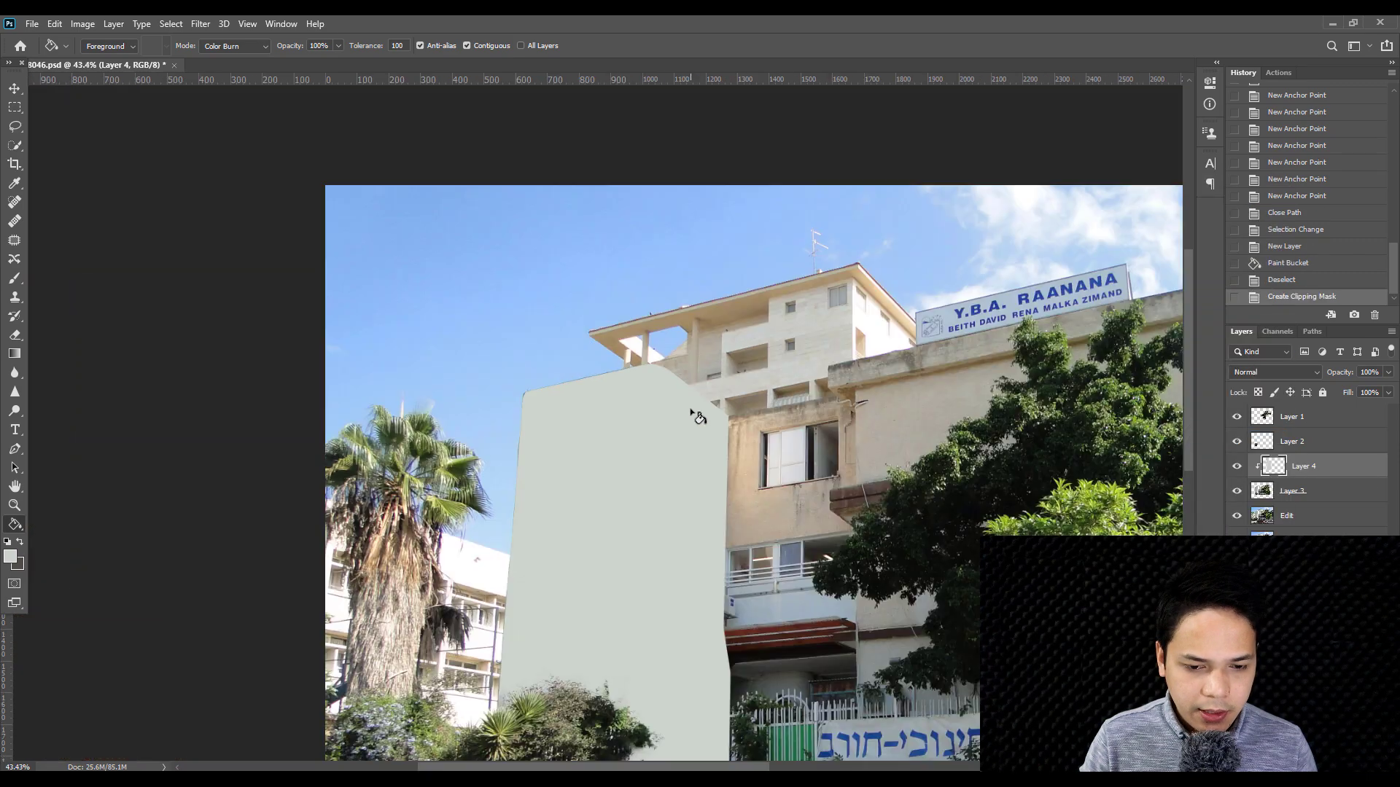
scroll(697, 406, "down", 2)
scroll(396, 409, "up", 2)
scroll(368, 338, "up", 1)
left_click_drag(369, 338, 449, 270)
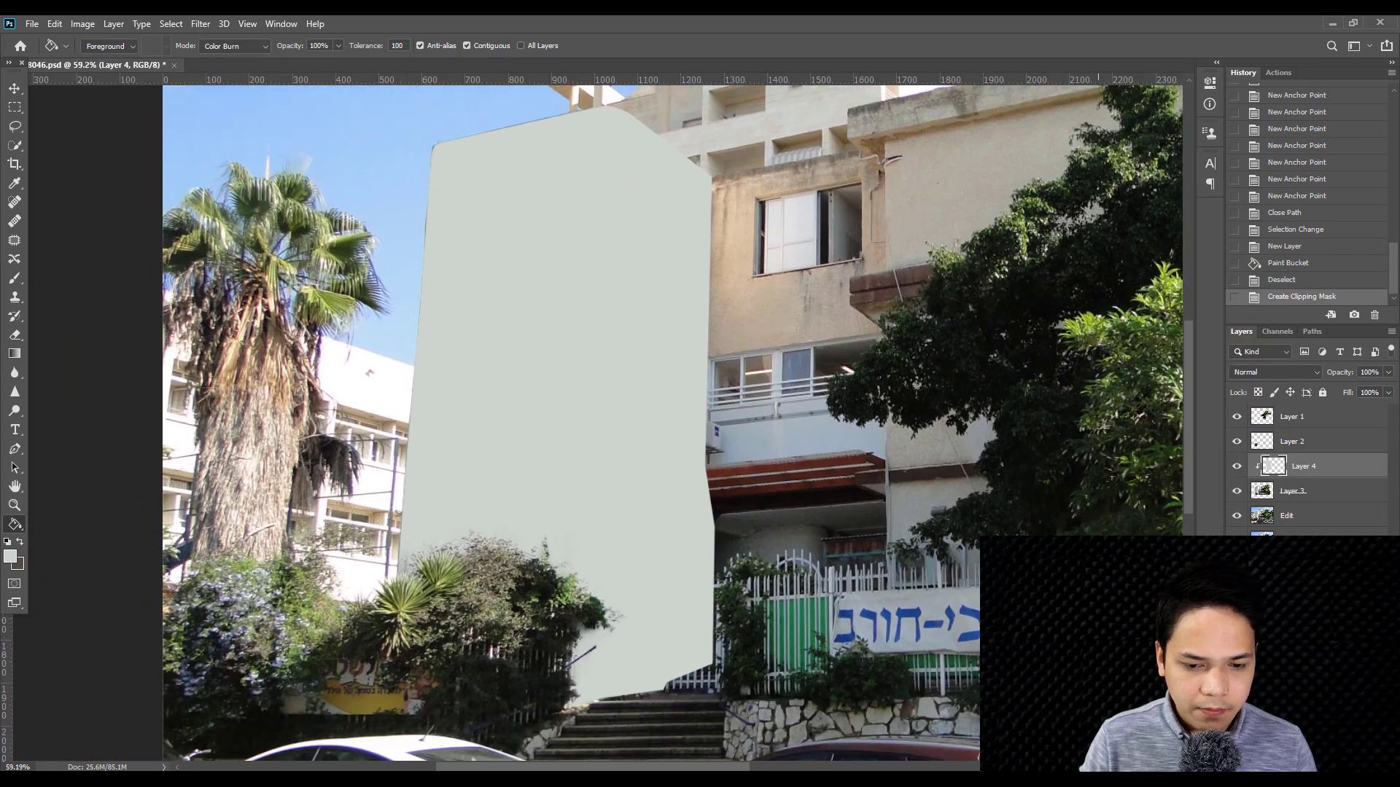
left_click(1235, 469)
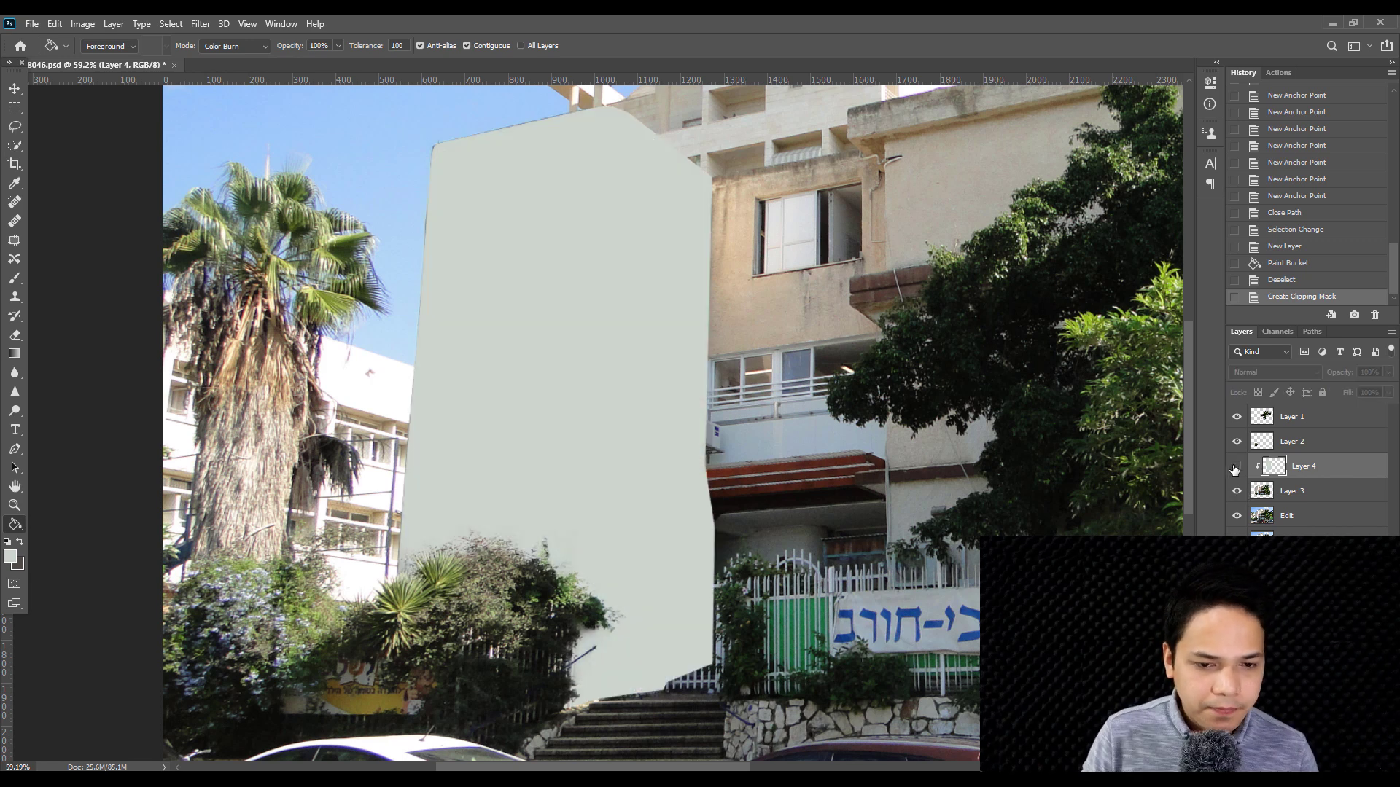
left_click(1235, 469)
left_click(1235, 469)
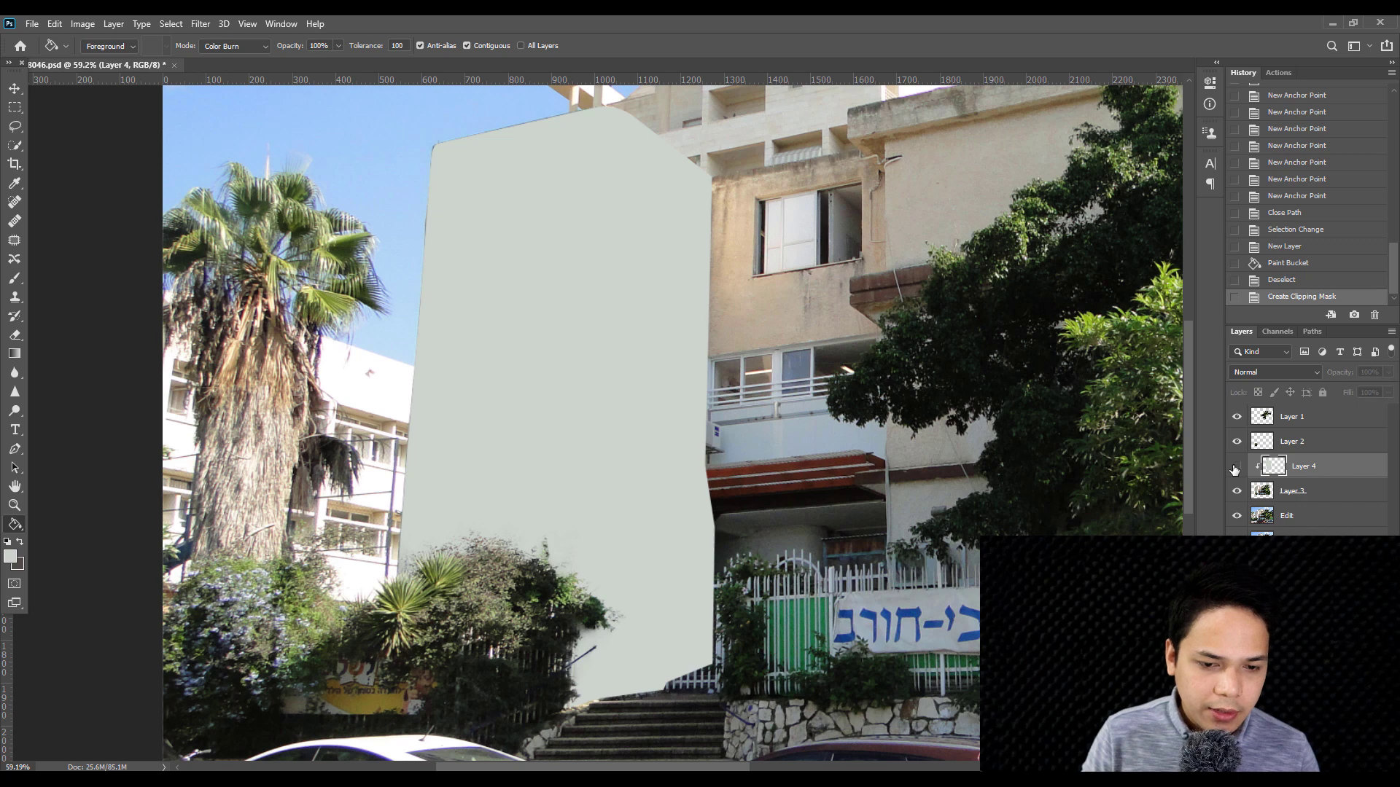
scroll(552, 296, "up", 3)
left_click_drag(665, 291, 684, 434)
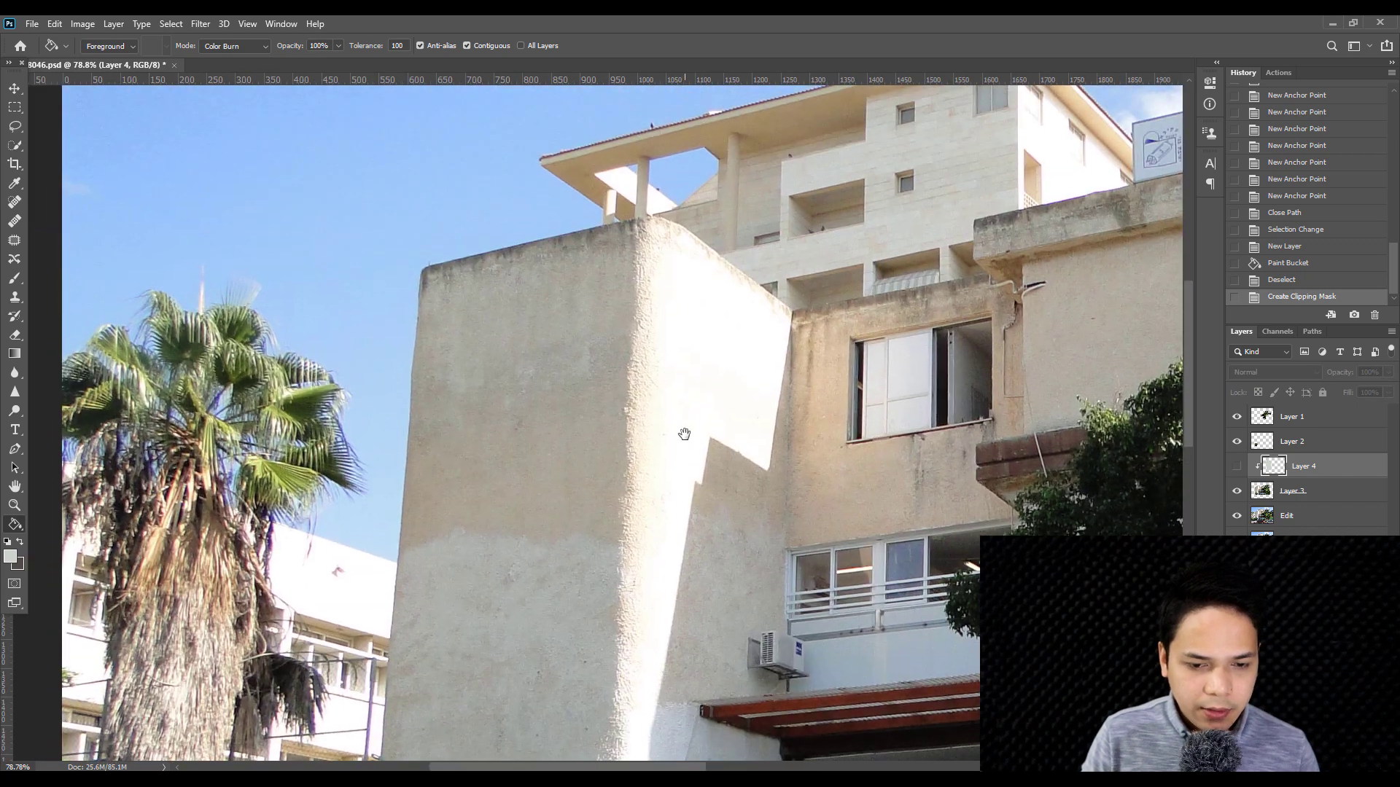
- Trace a closed pen path around the wall's left face, from top corner past the palm base
key("p")
scroll(700, 342, "down", 3)
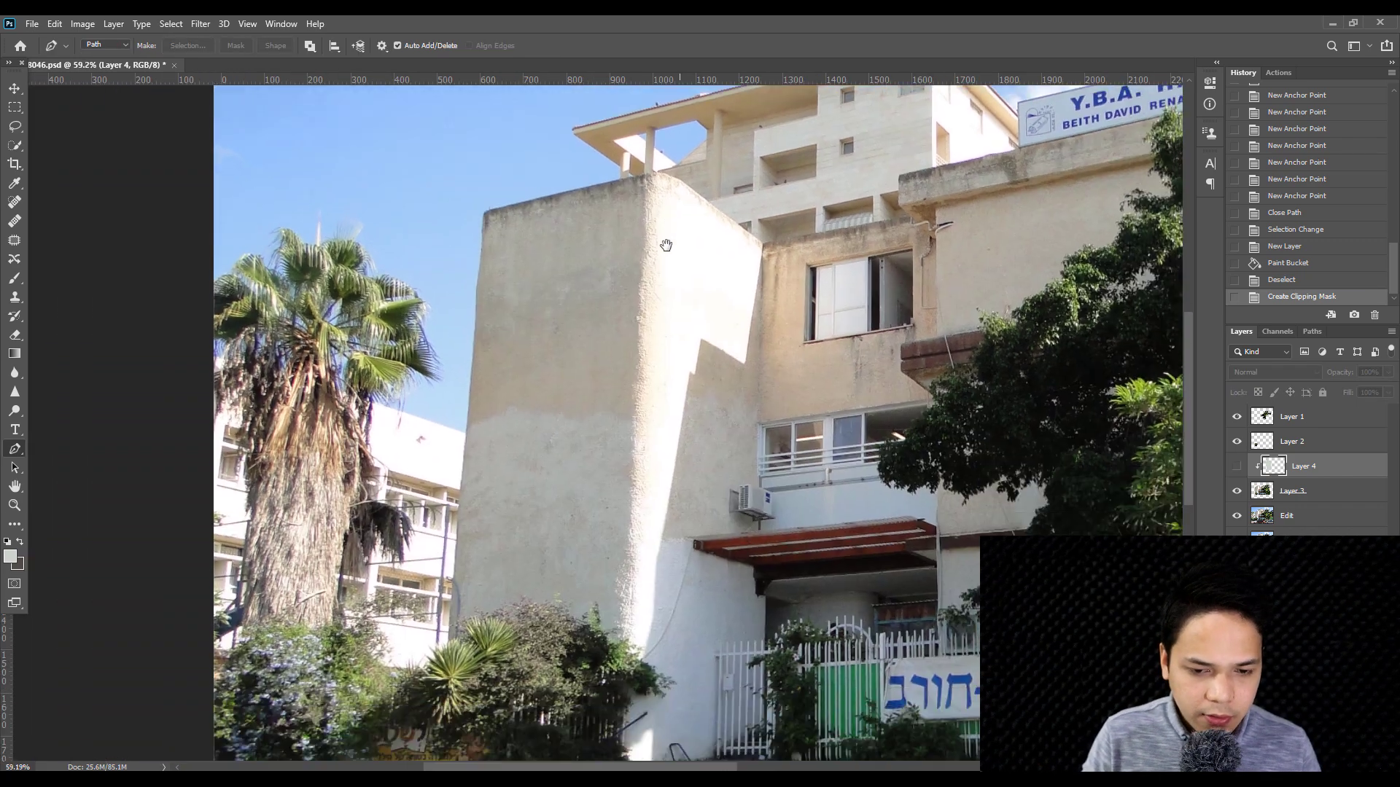
scroll(671, 261, "down", 1)
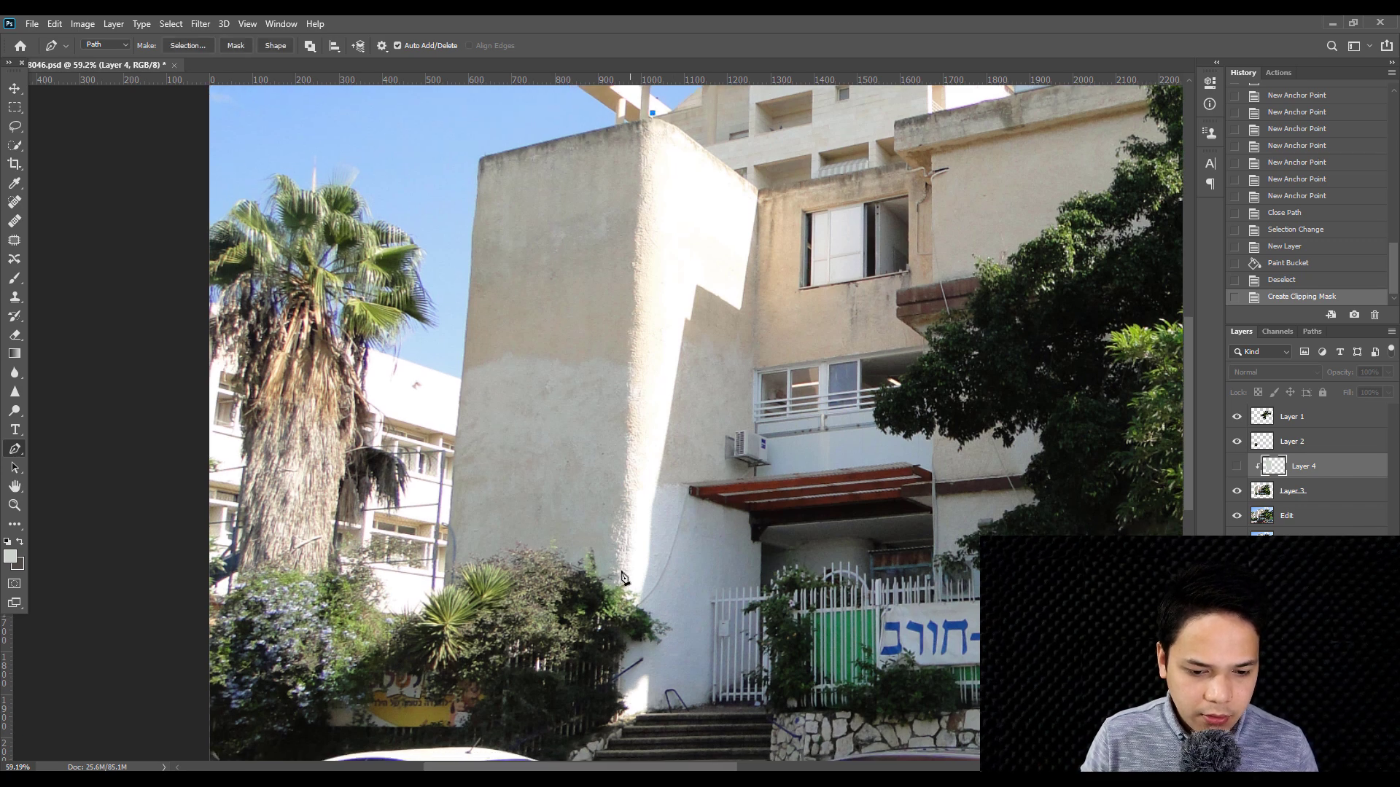
left_click(625, 727)
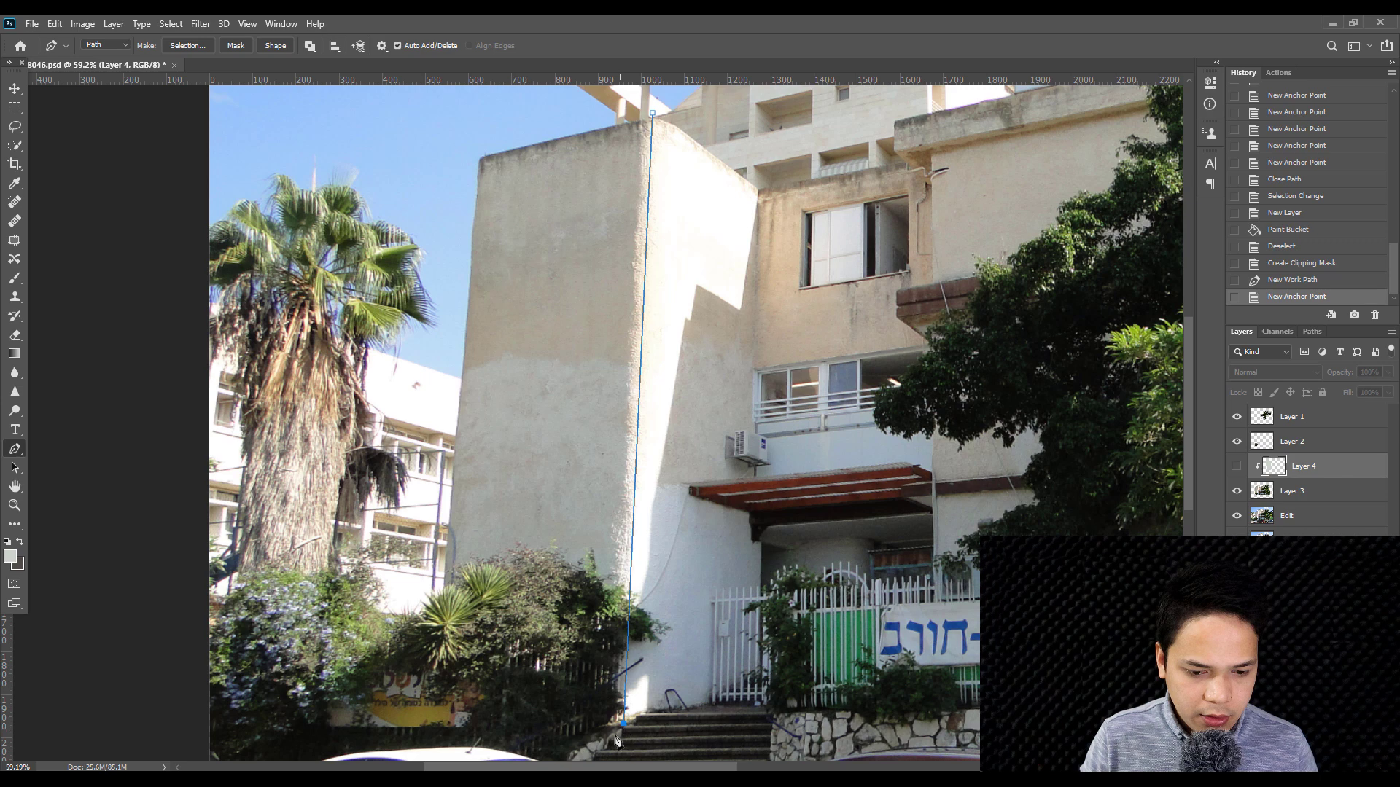
left_click(377, 693)
left_click(343, 599)
left_click(397, 237)
left_click(461, 122)
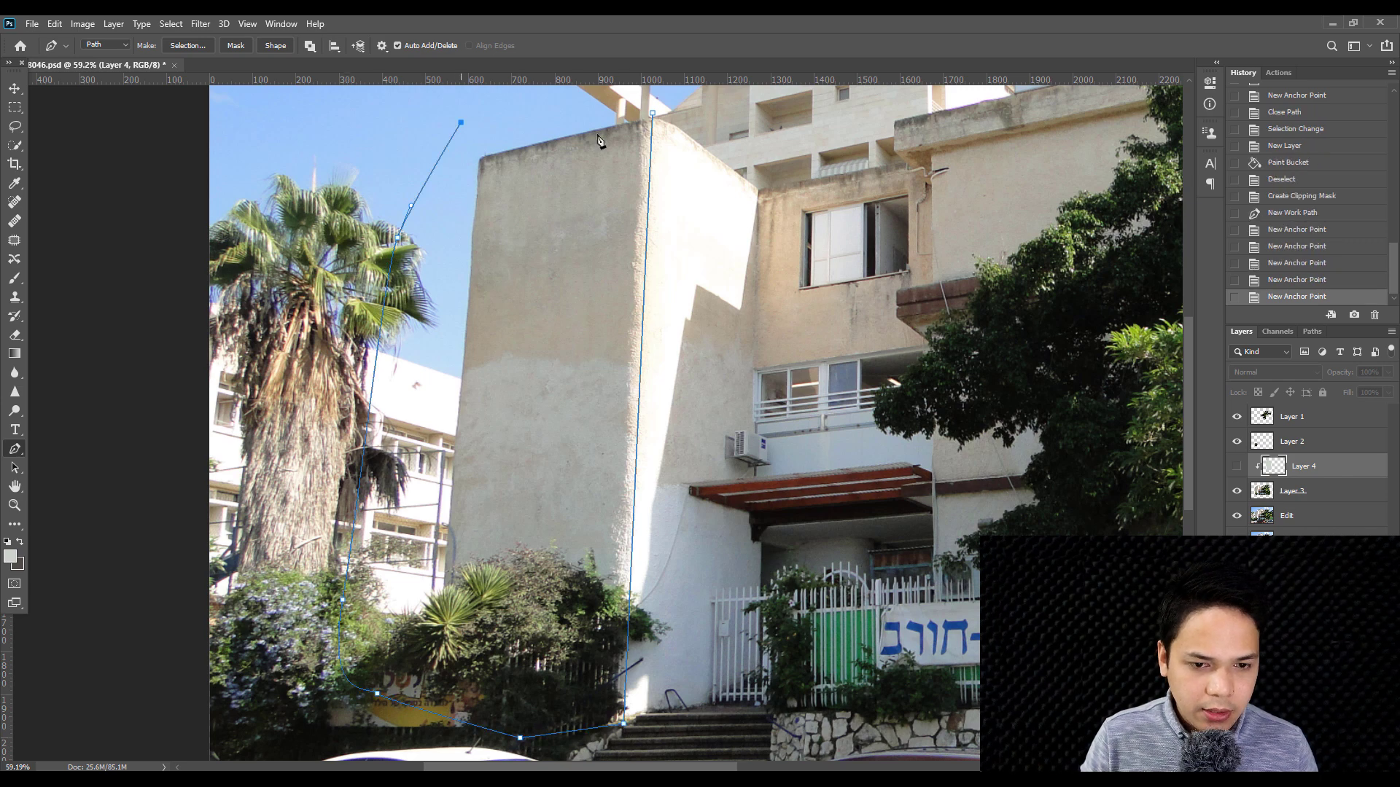
left_click(652, 113)
- Copy the left-face selection to a new clipped layer and show Layer 4 again
right_click(725, 131)
left_click(767, 184)
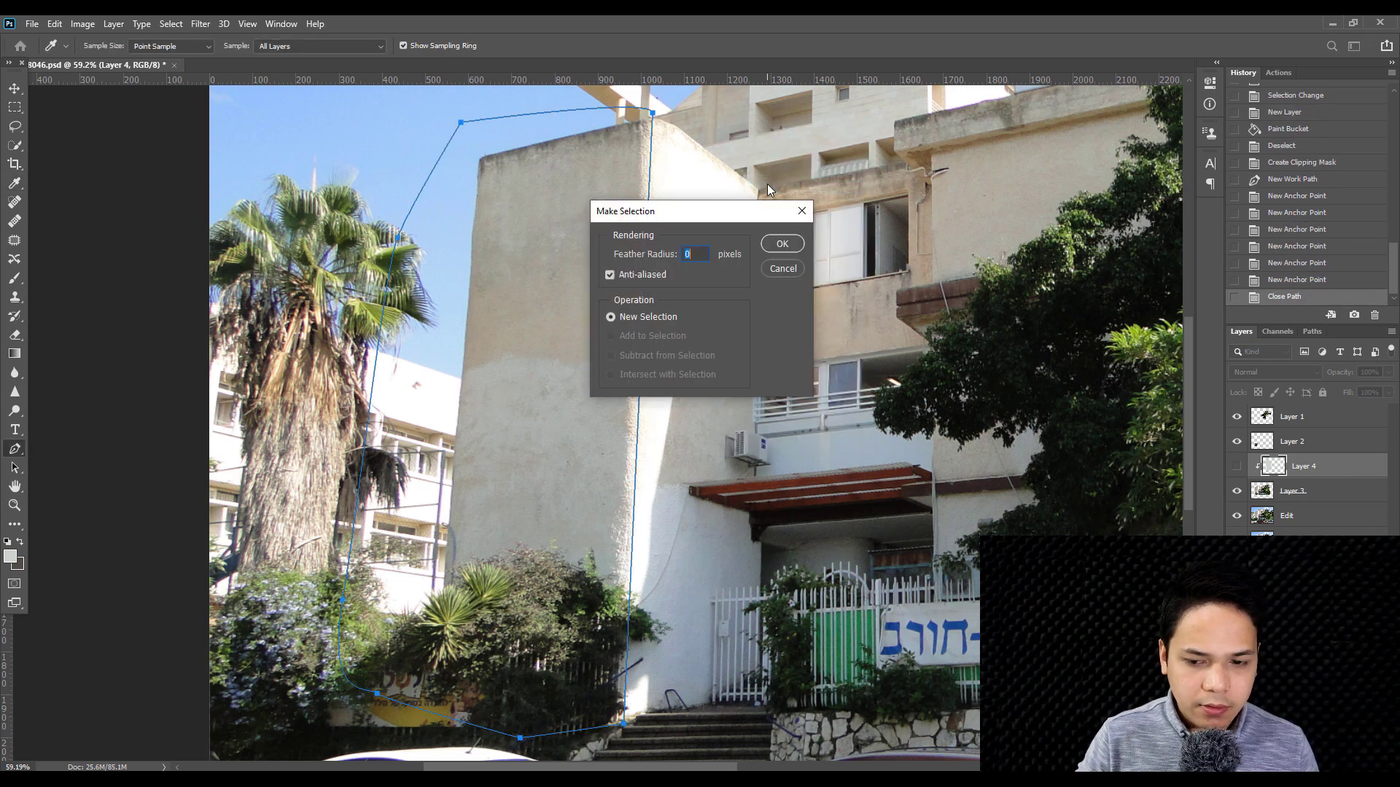
key("Return")
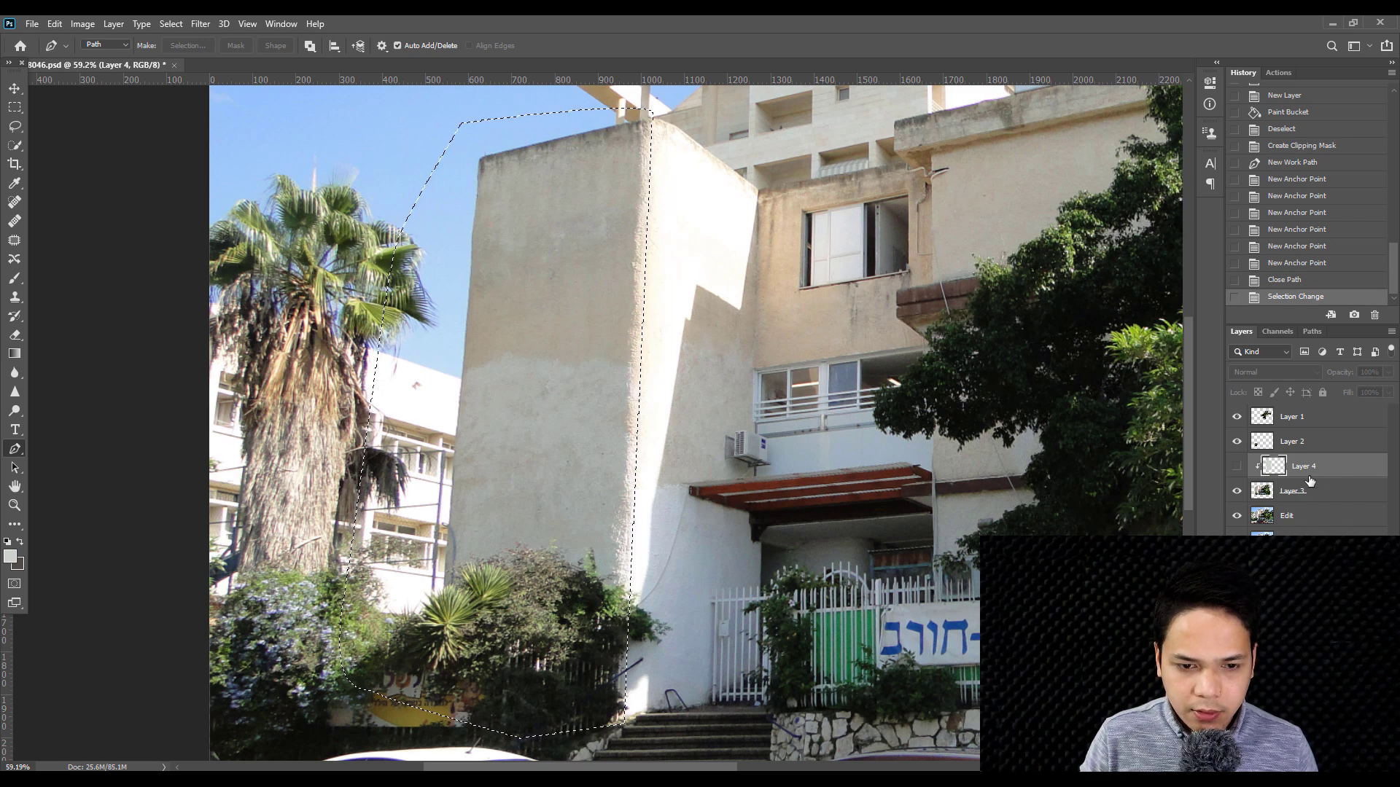
key("ctrl+j")
right_click(1305, 470)
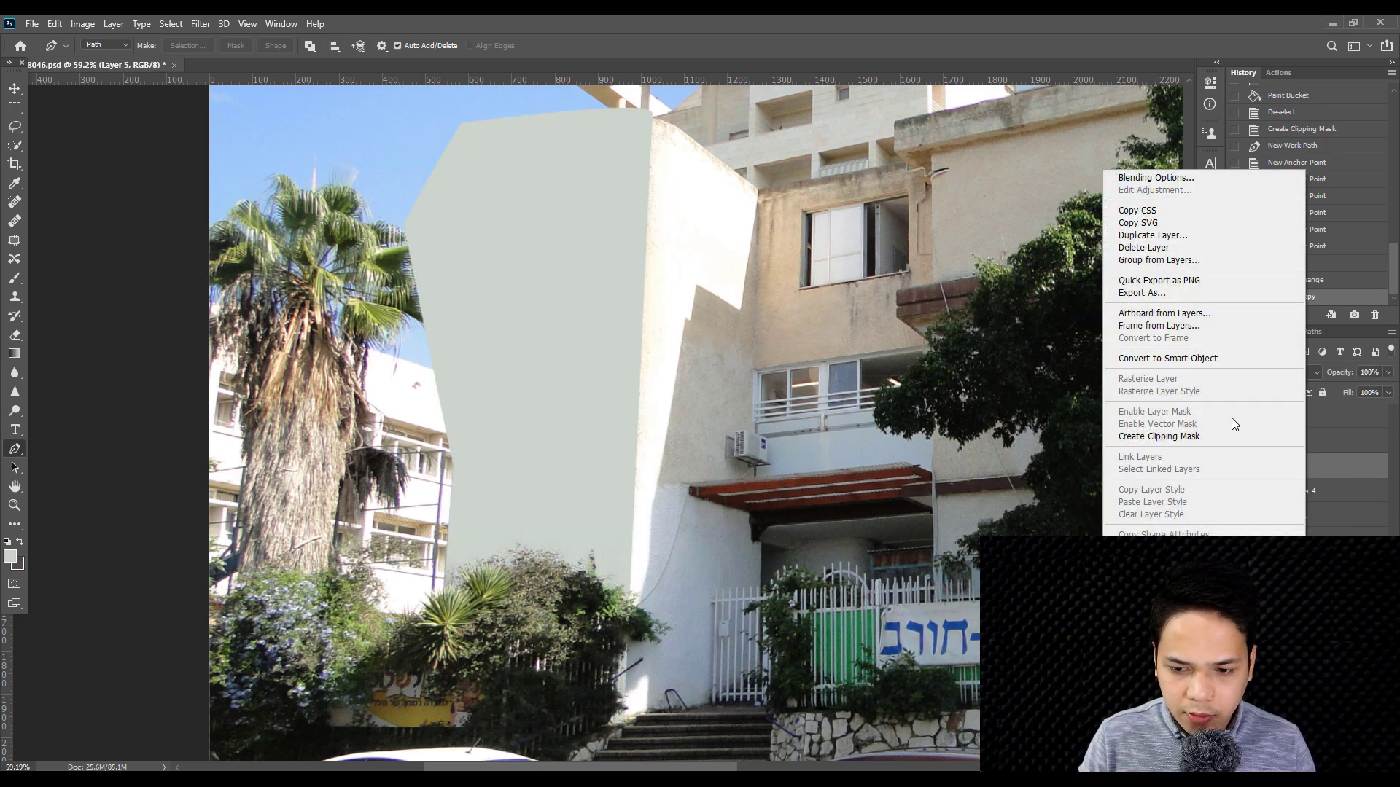
left_click(1174, 437)
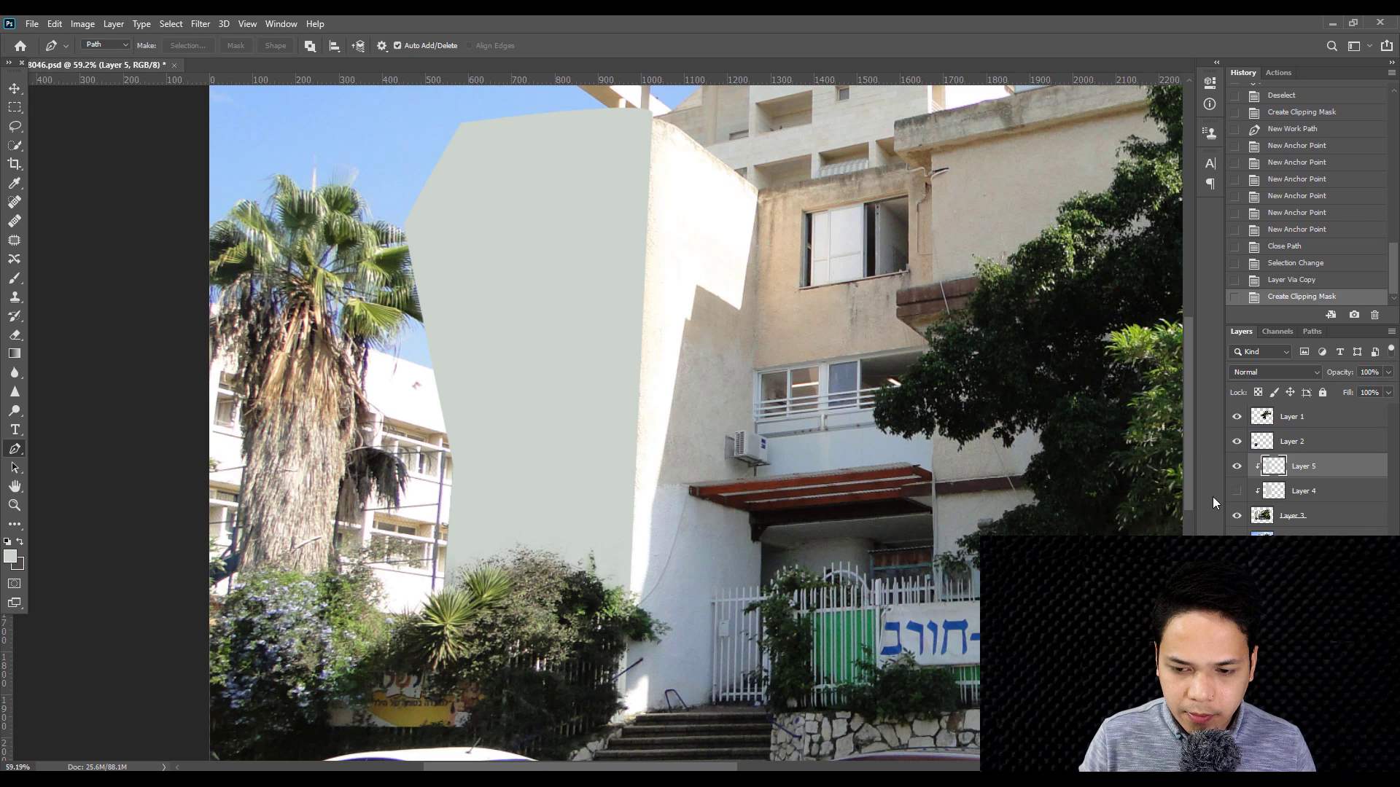
left_click(1236, 491)
- Apply a Levels adjustment to the grey left-face piece
scroll(463, 313, "up", 2)
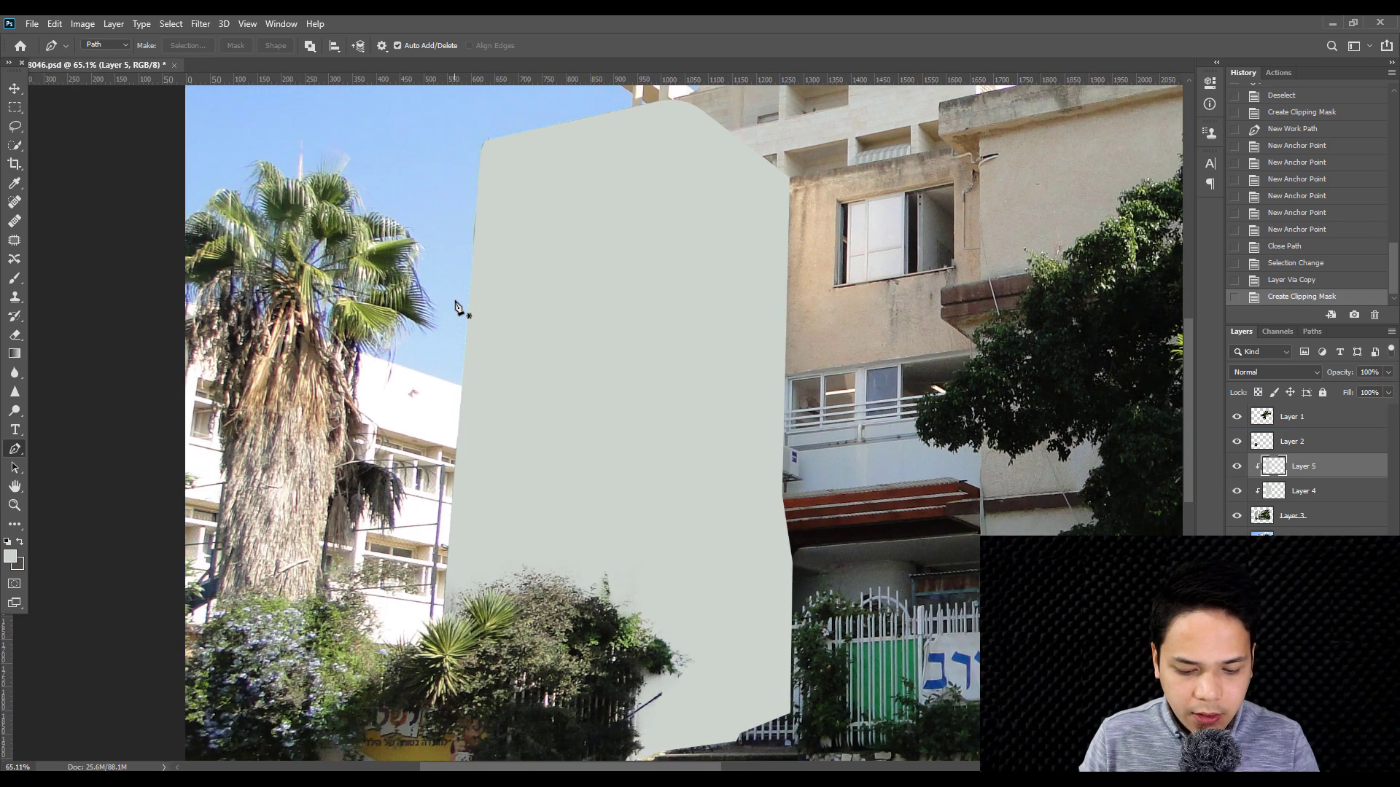
key("i")
key("ctrl+l")
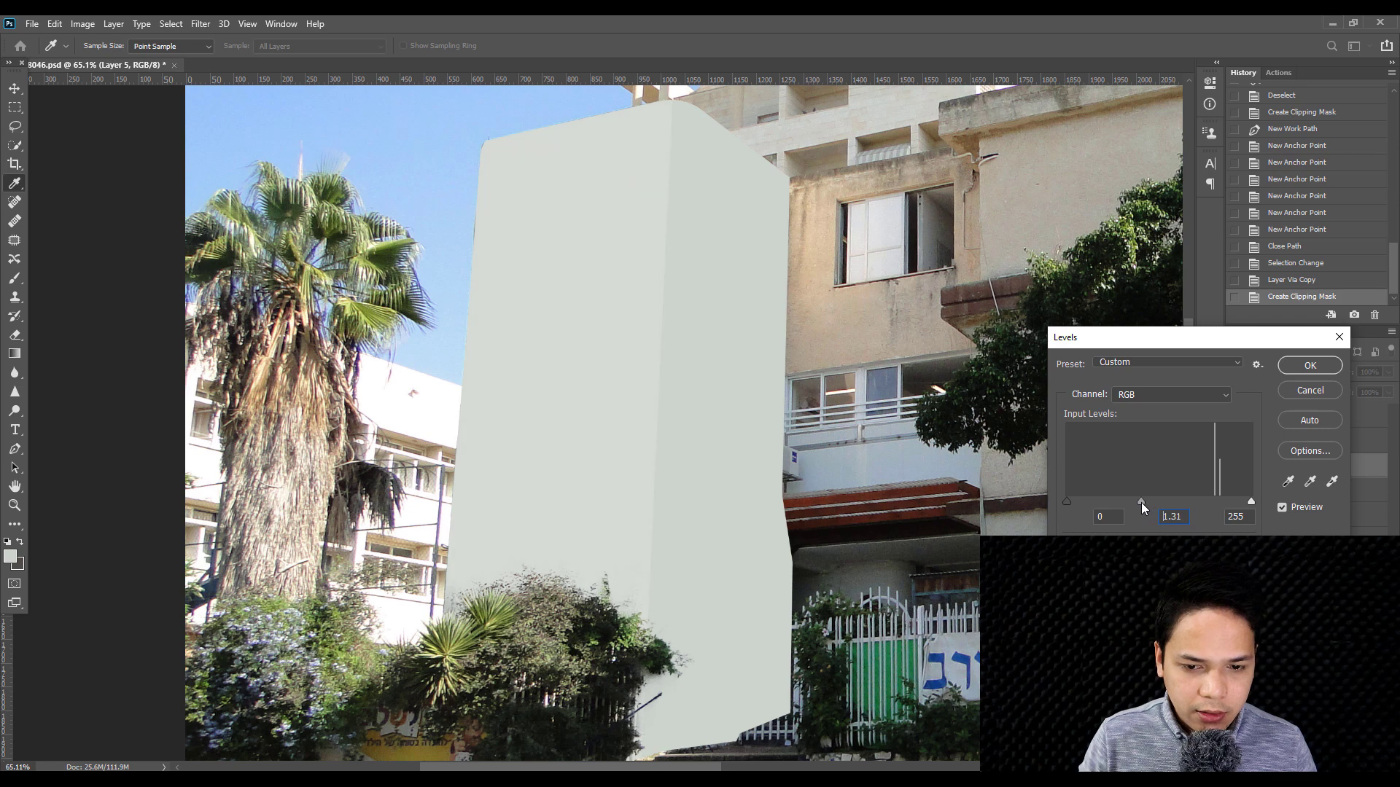
left_click(1310, 365)
key("p")
- Soften the grey wall shading with a Gaussian Blur at an increased radius
key("ctrl+0")
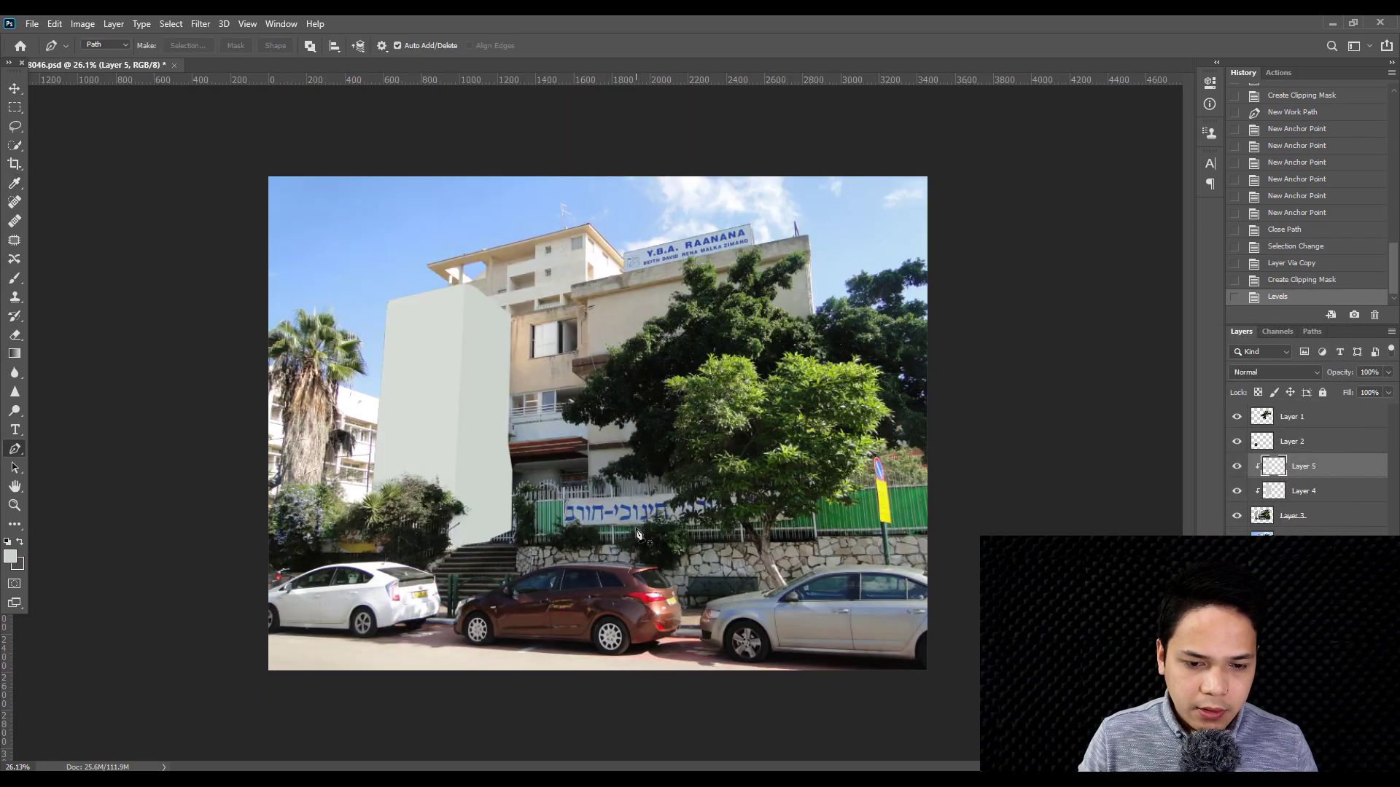
scroll(450, 291, "up", 2)
scroll(449, 291, "up", 2)
scroll(514, 328, "up", 2)
scroll(514, 328, "up", 2)
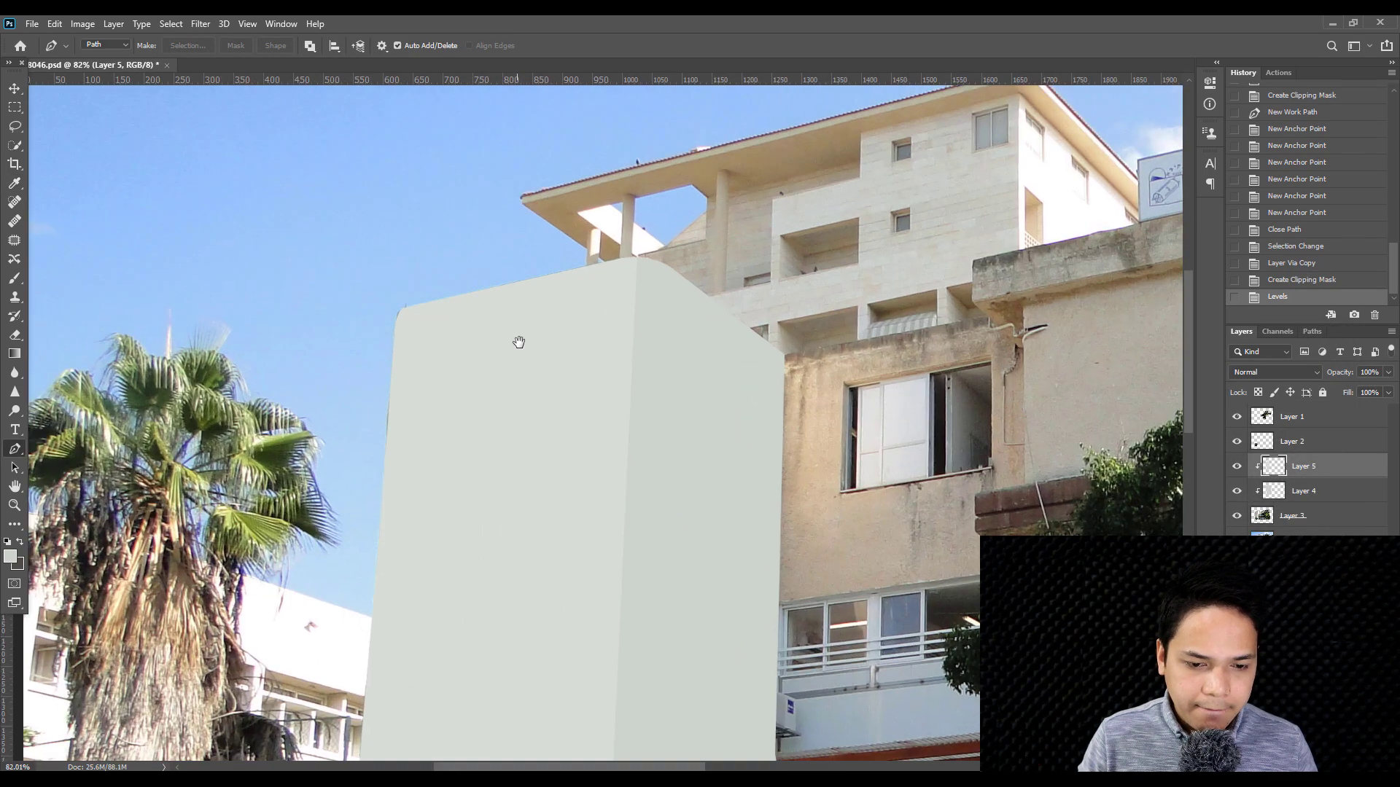
left_click_drag(516, 338, 579, 240)
left_click(200, 24)
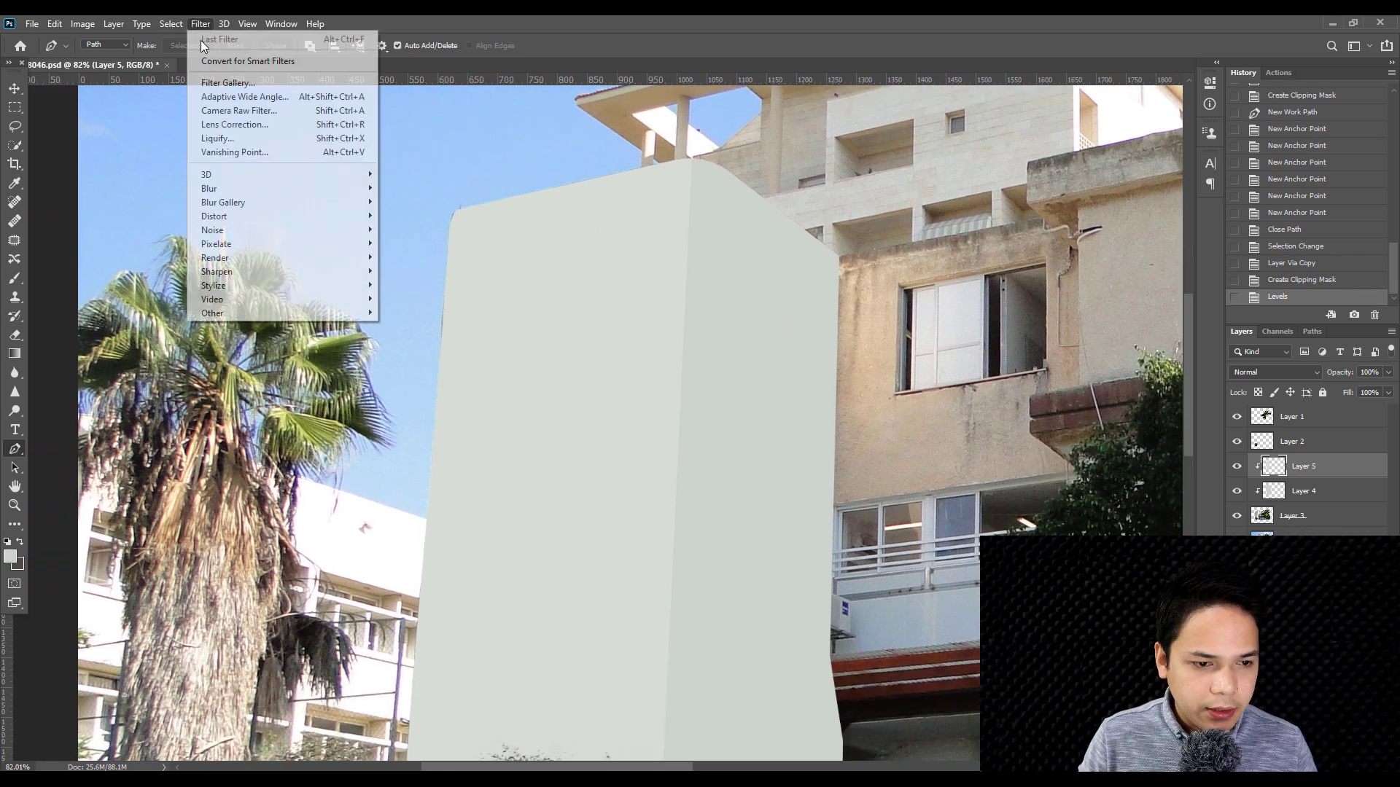
left_click(452, 245)
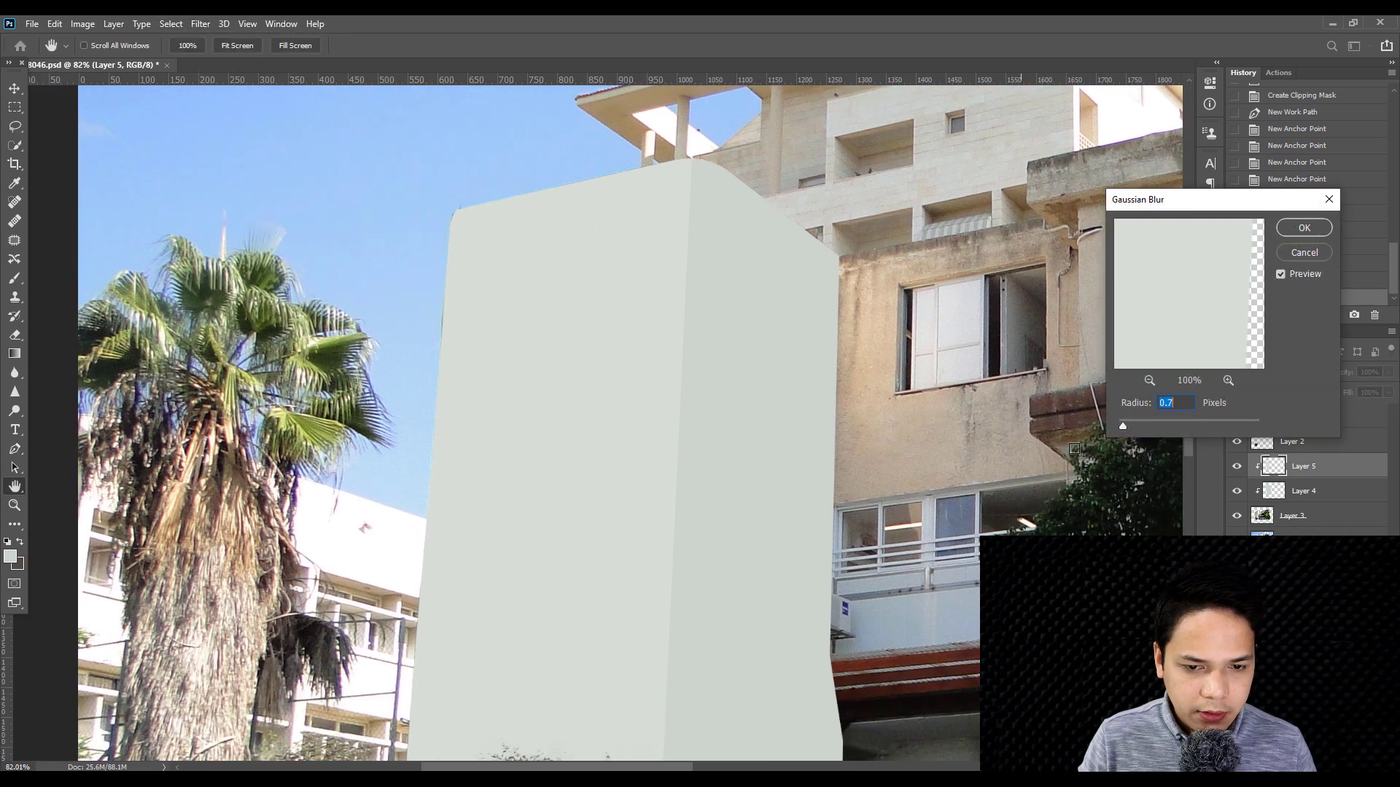
left_click_drag(1168, 417, 1176, 425)
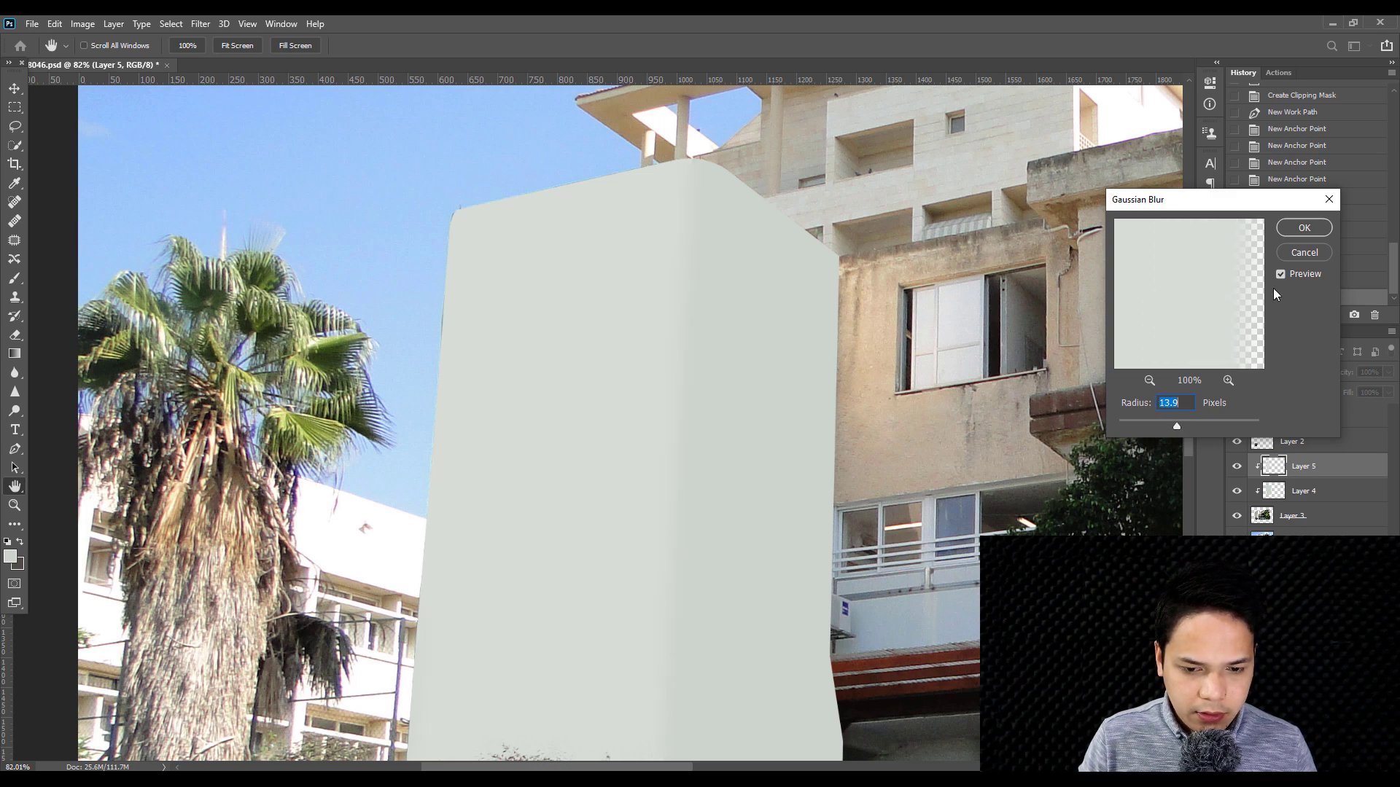
left_click(1304, 228)
key("p")
scroll(515, 285, "down", 3)
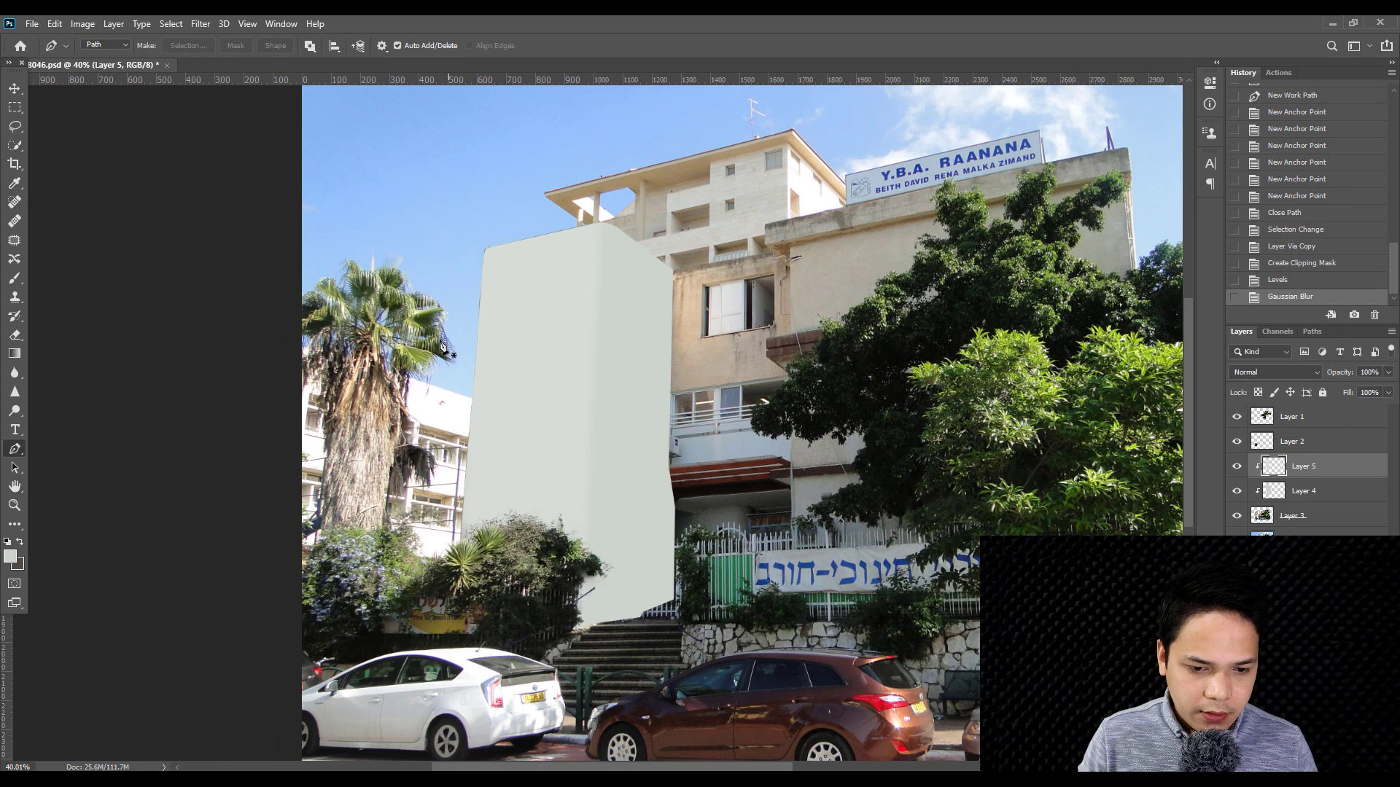
- Toggle the grey wall layers on and off to compare with the original wall
left_click(1237, 467)
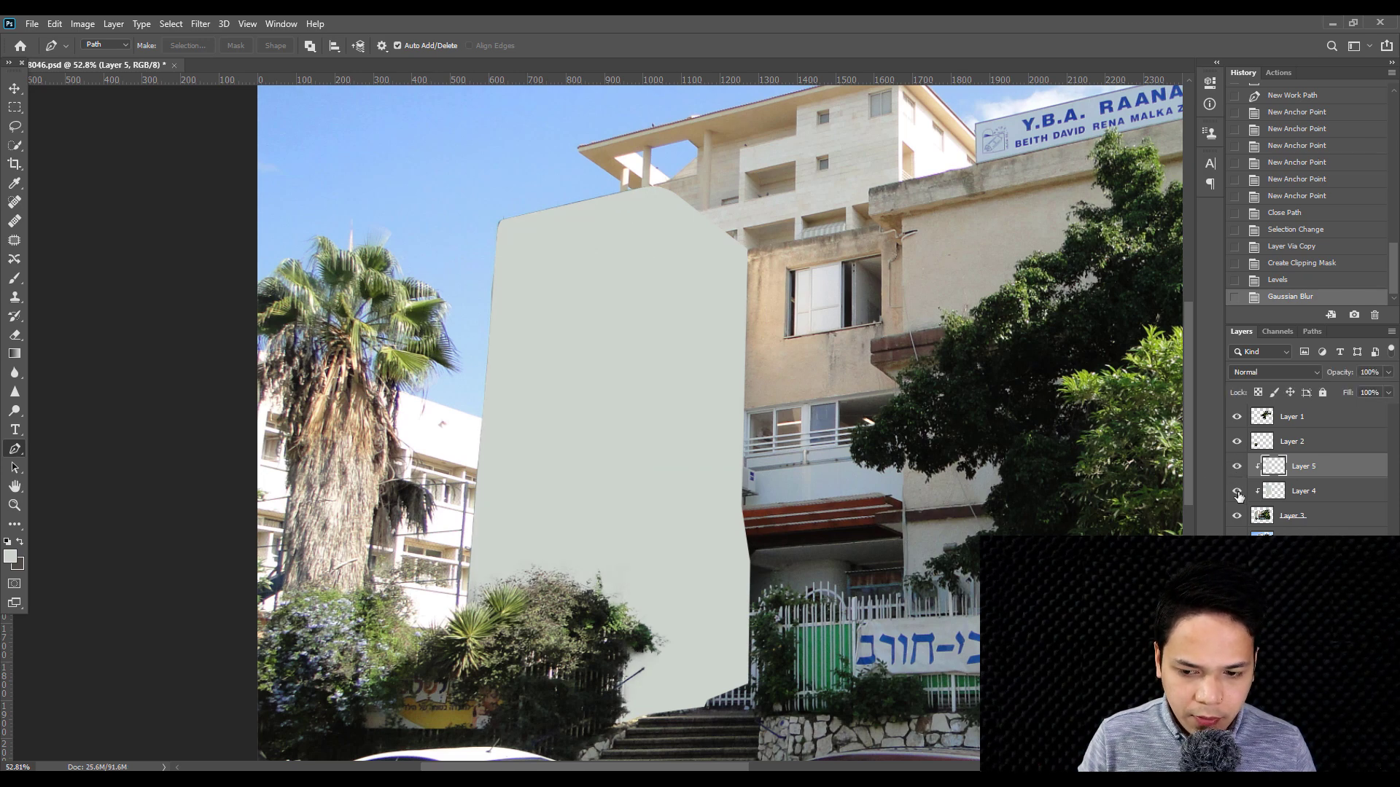
left_click(1237, 515)
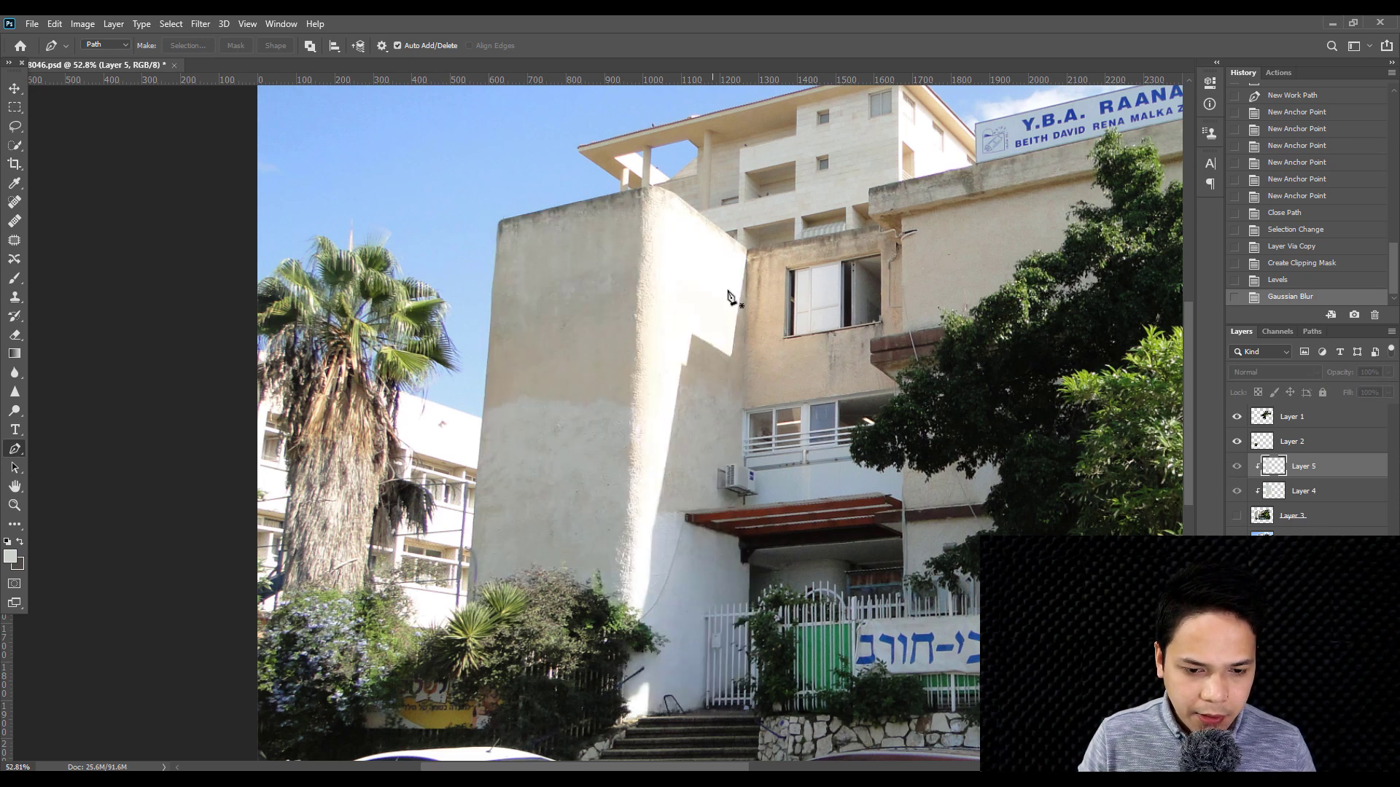
scroll(675, 275, "up", 2)
scroll(649, 250, "up", 2)
scroll(649, 250, "up", 2)
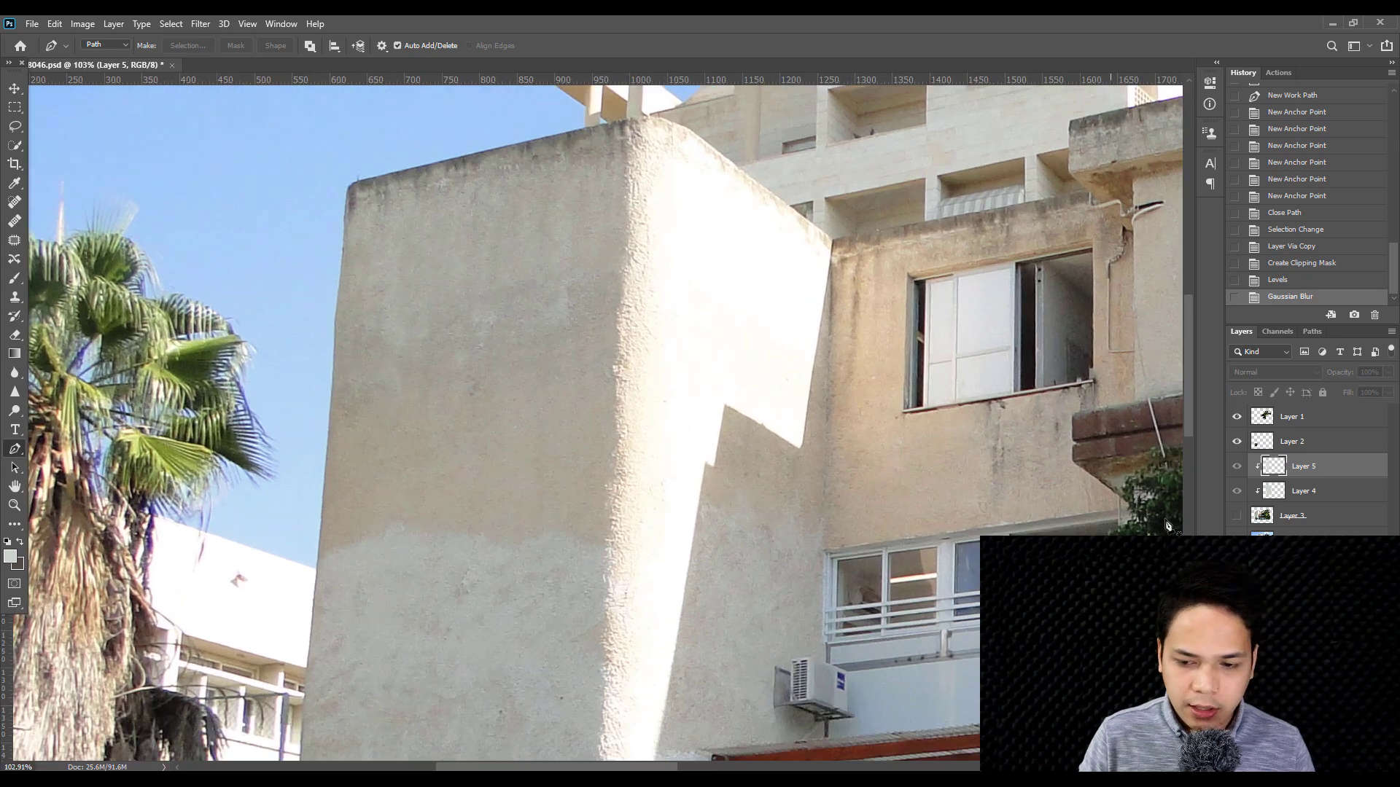
left_click(1237, 515)
left_click(1237, 466)
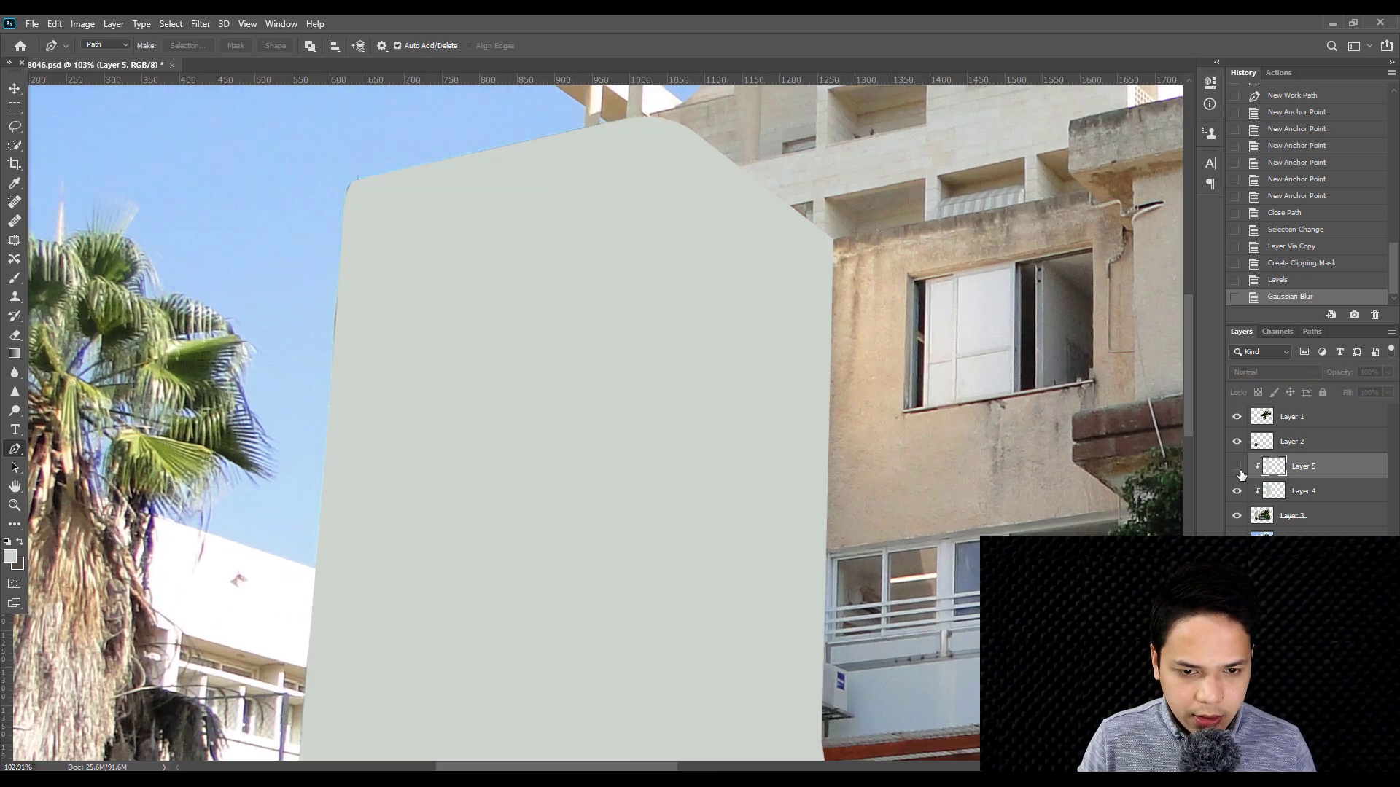
- Brighten the grey piece with Levels white input at 231, then hide Layer 3
key("ctrl+l")
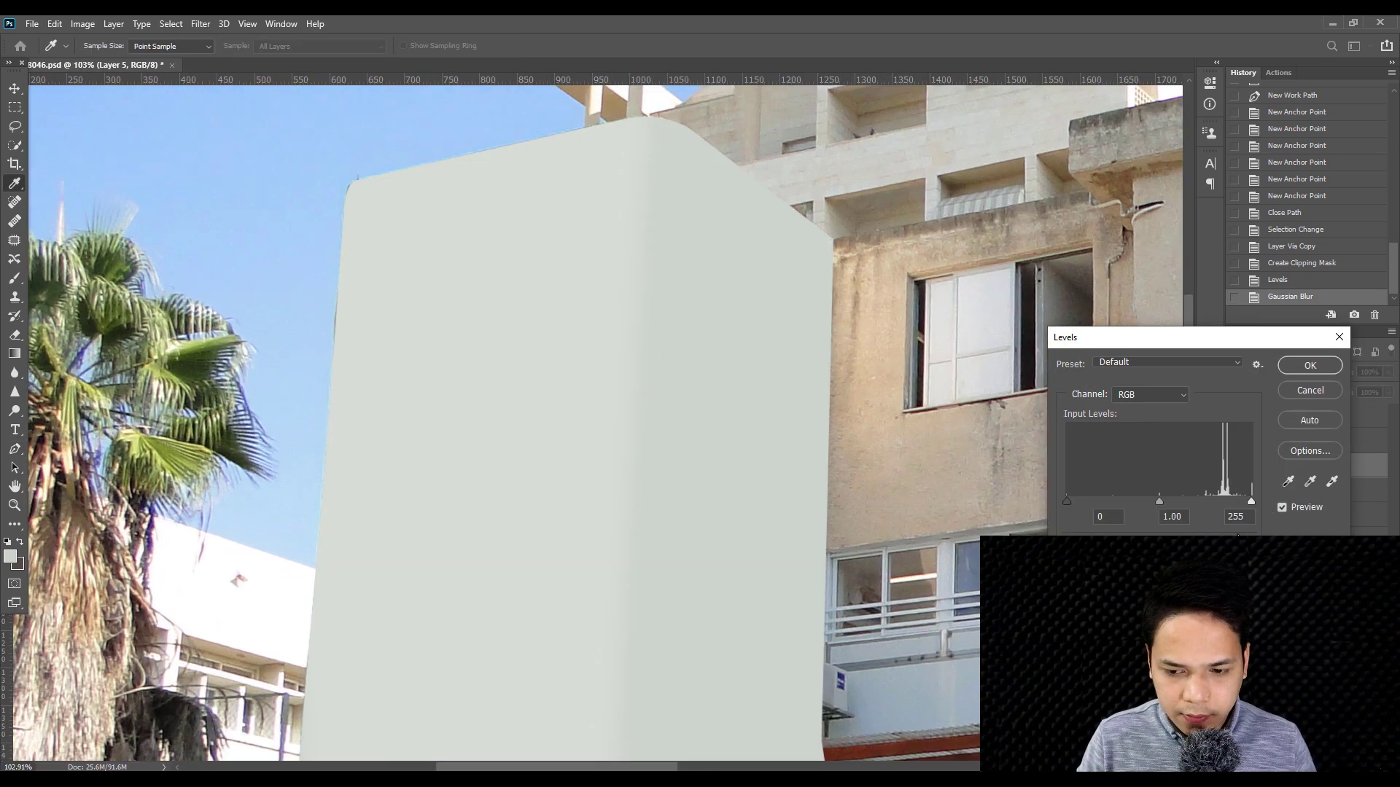
mouse_move(1251, 502)
left_mouse_down()
mouse_move(1234, 503)
mouse_move(1257, 502)
left_mouse_up()
left_click(1310, 365)
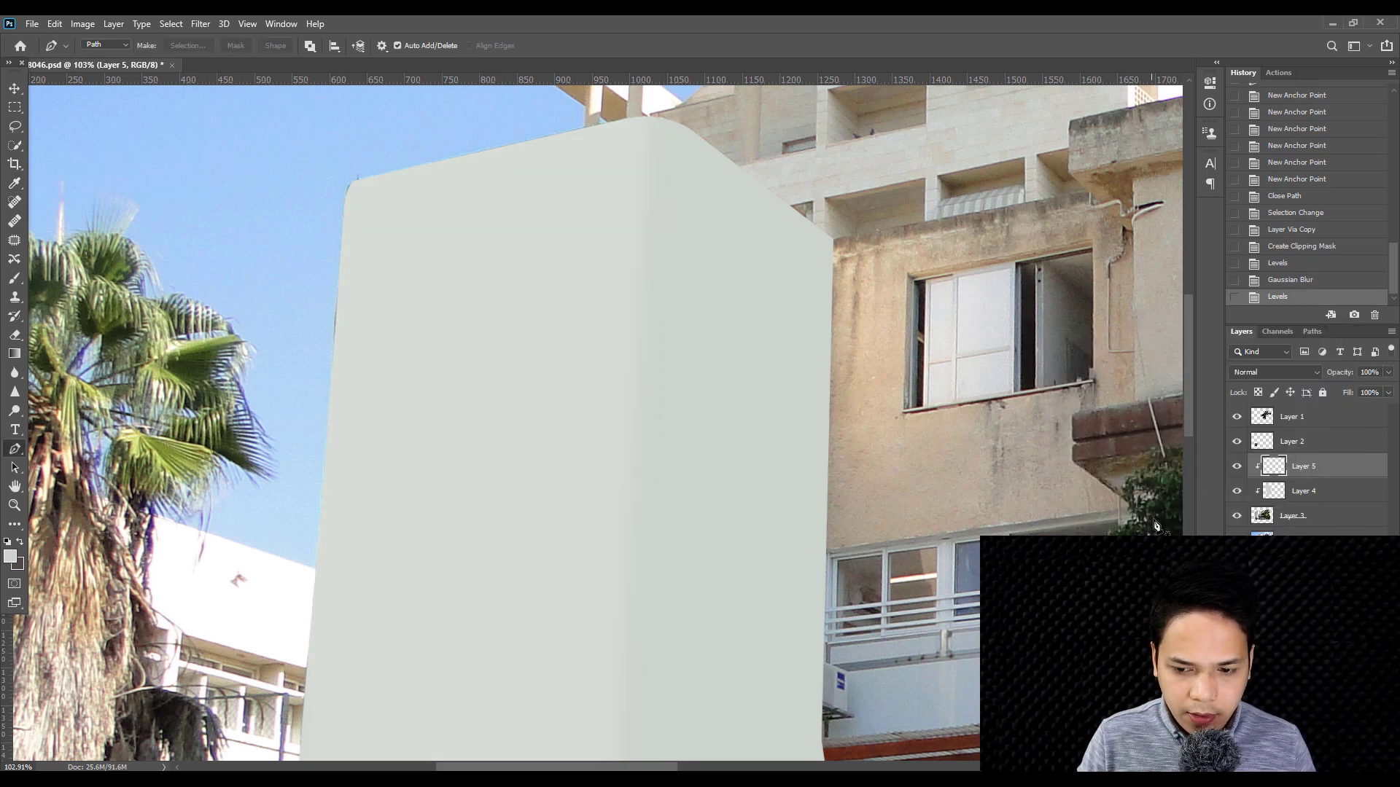
left_click(1237, 514)
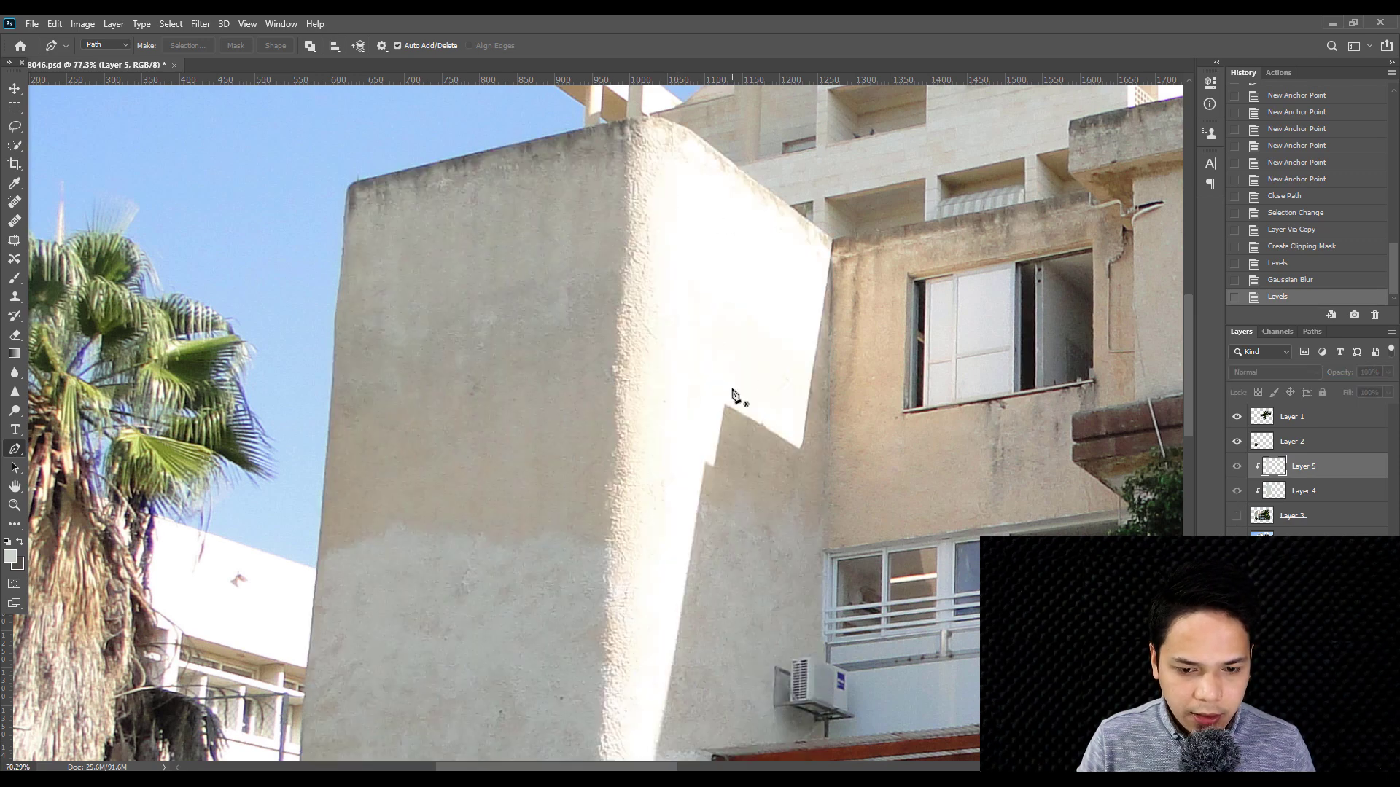
scroll(718, 325, "down", 2)
scroll(718, 325, "down", 2)
right_click(718, 325)
scroll(684, 314, "up", 2)
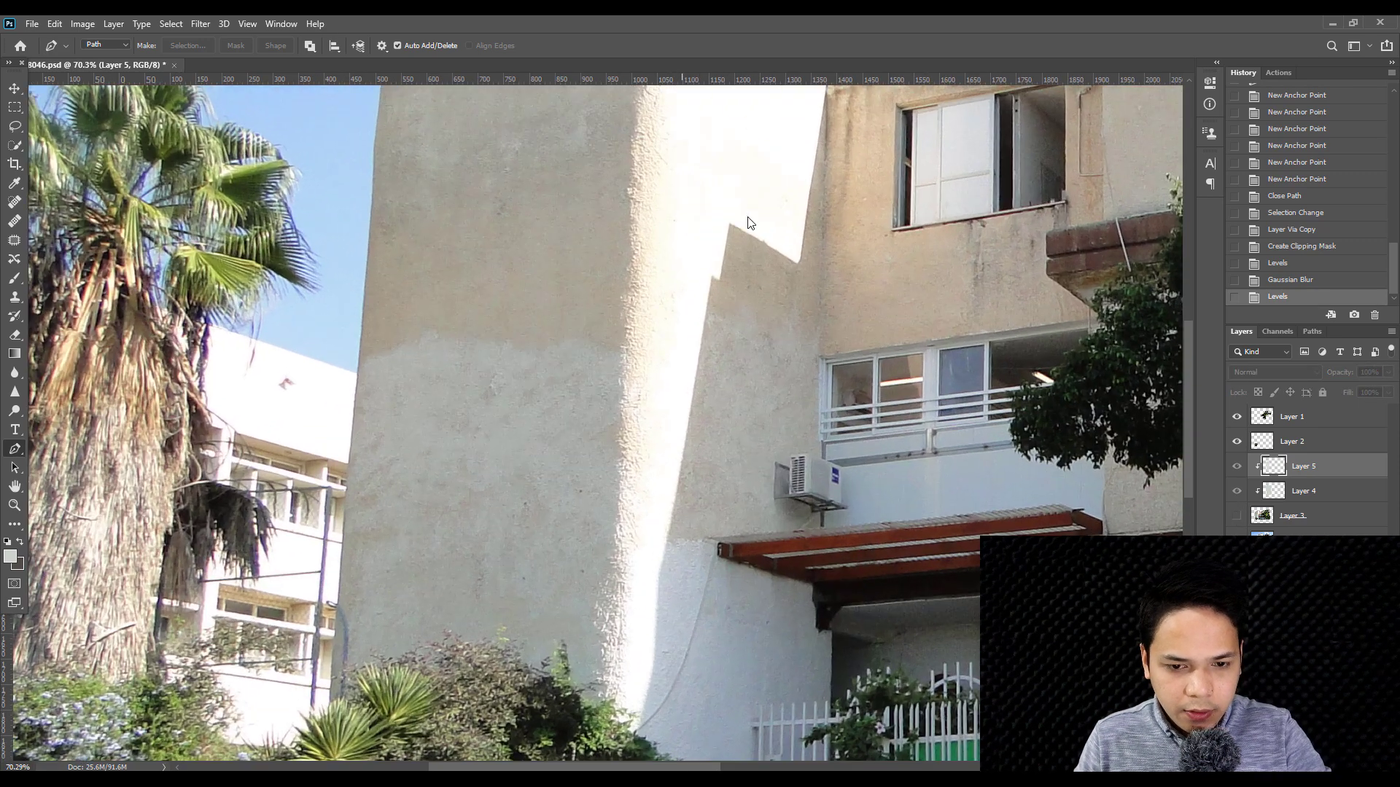
scroll(729, 292, "up", 2)
scroll(780, 263, "down", 2)
right_click(801, 229)
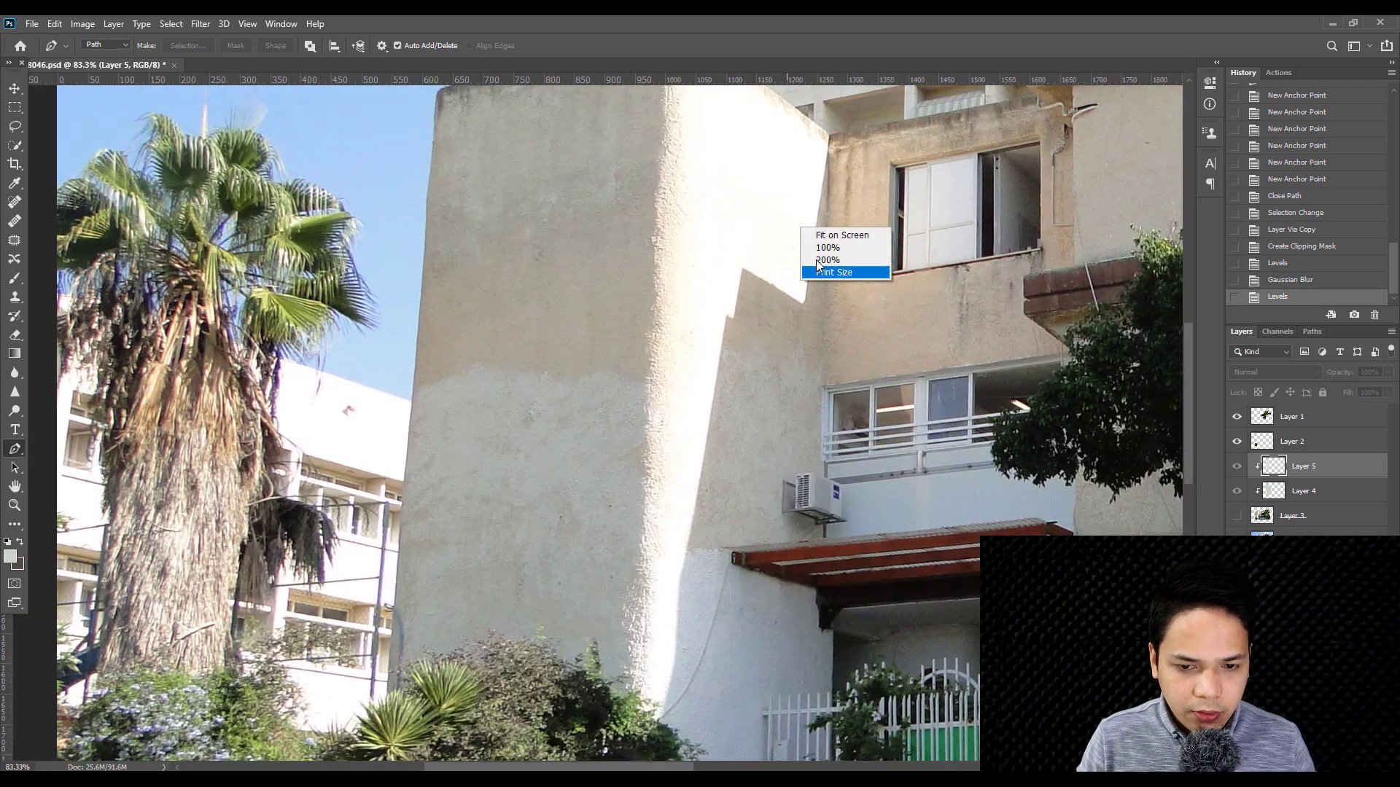
- Begin a pen outline of the stepped side wall from its top corner around the step
left_click(832, 134)
left_click(828, 132)
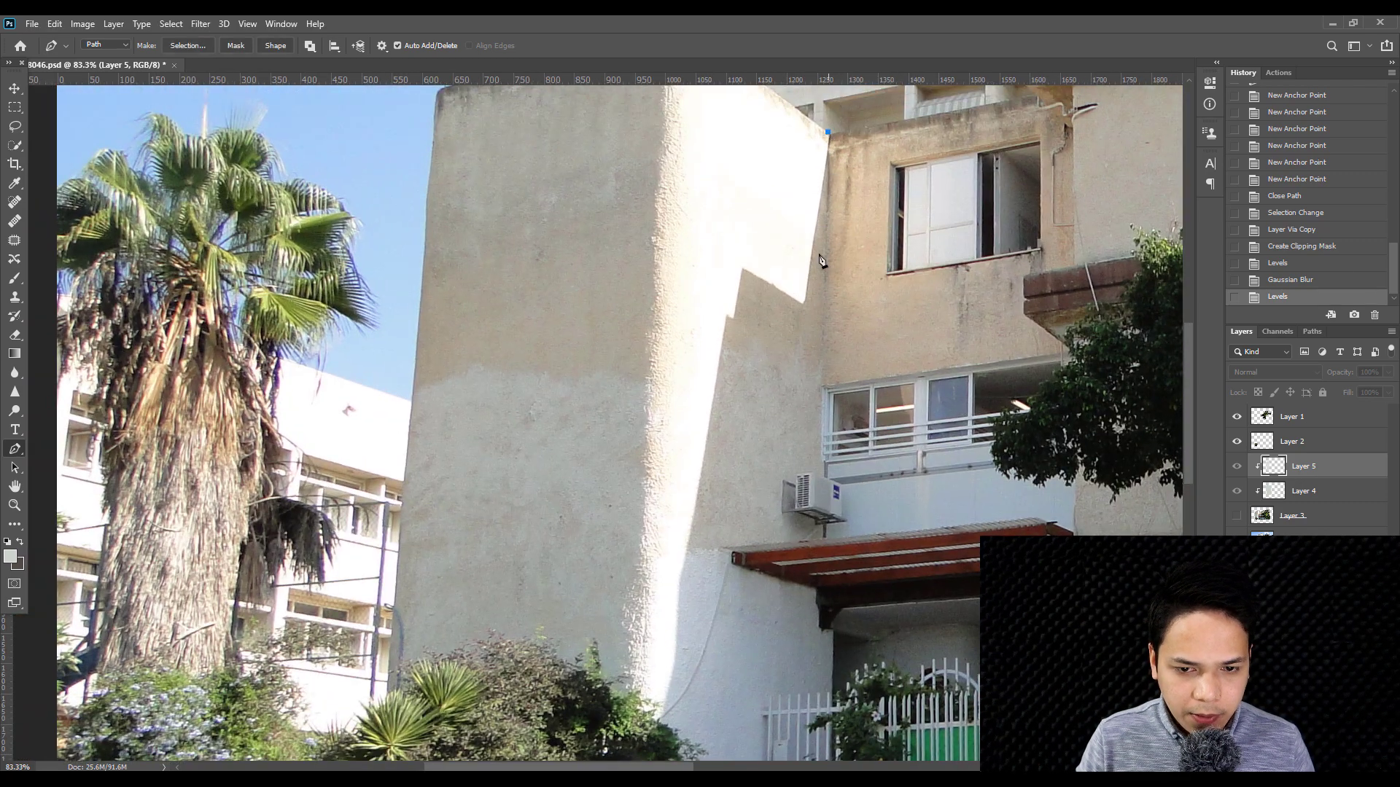
left_click(801, 302)
left_click(740, 270)
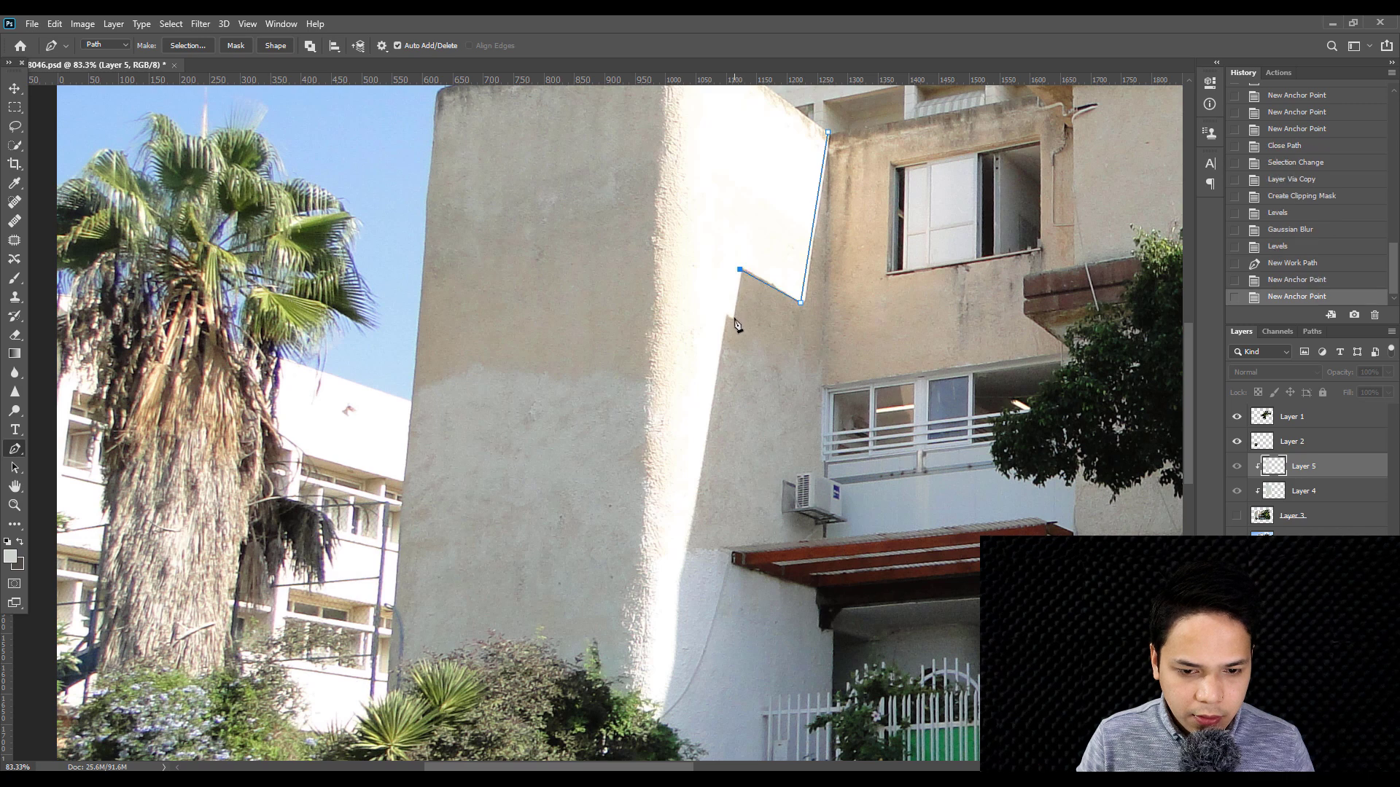
left_click(731, 319)
scroll(765, 406, "down", 5)
scroll(765, 406, "left", 3)
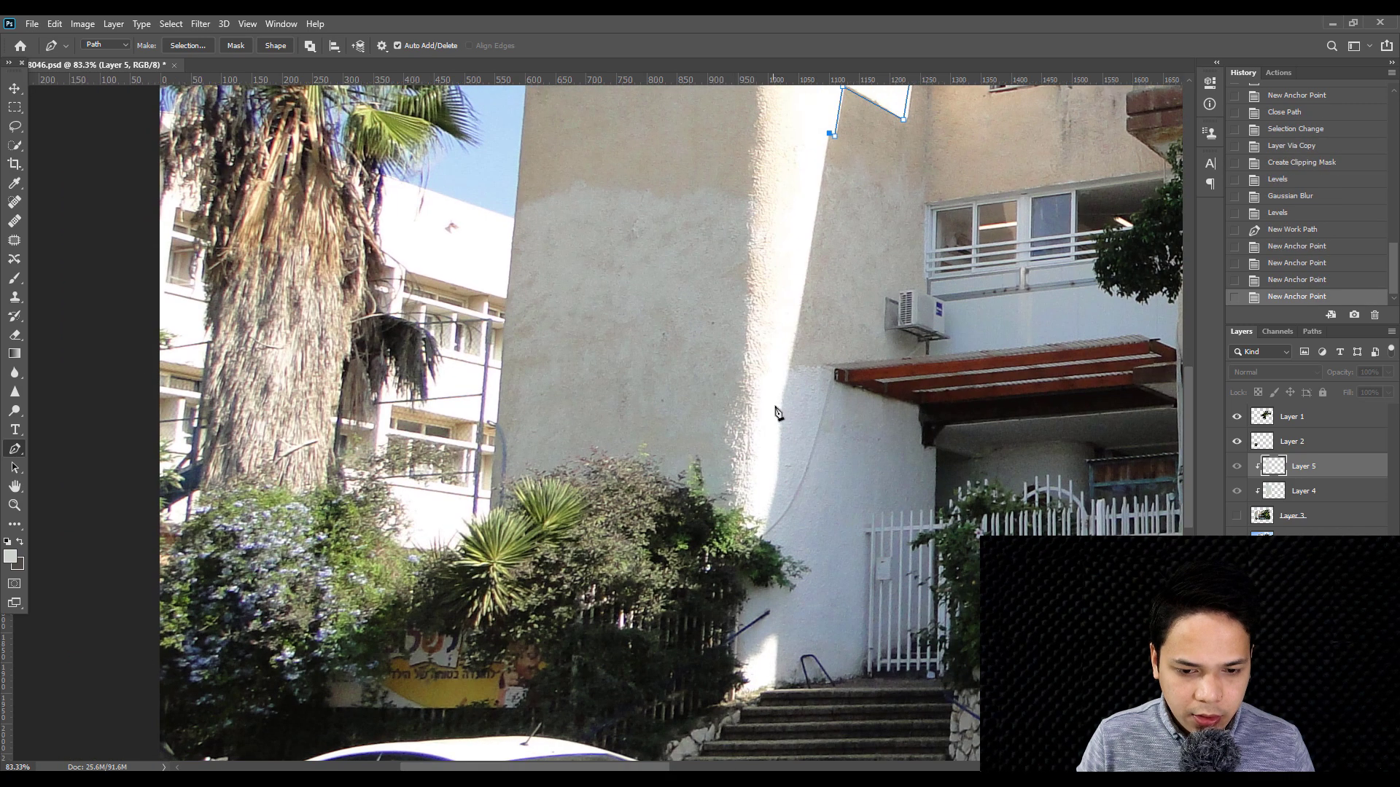
- Continue the outline down past the stair railing to the wall bottom and close it
left_click(779, 399)
left_click(773, 498)
left_click(761, 544)
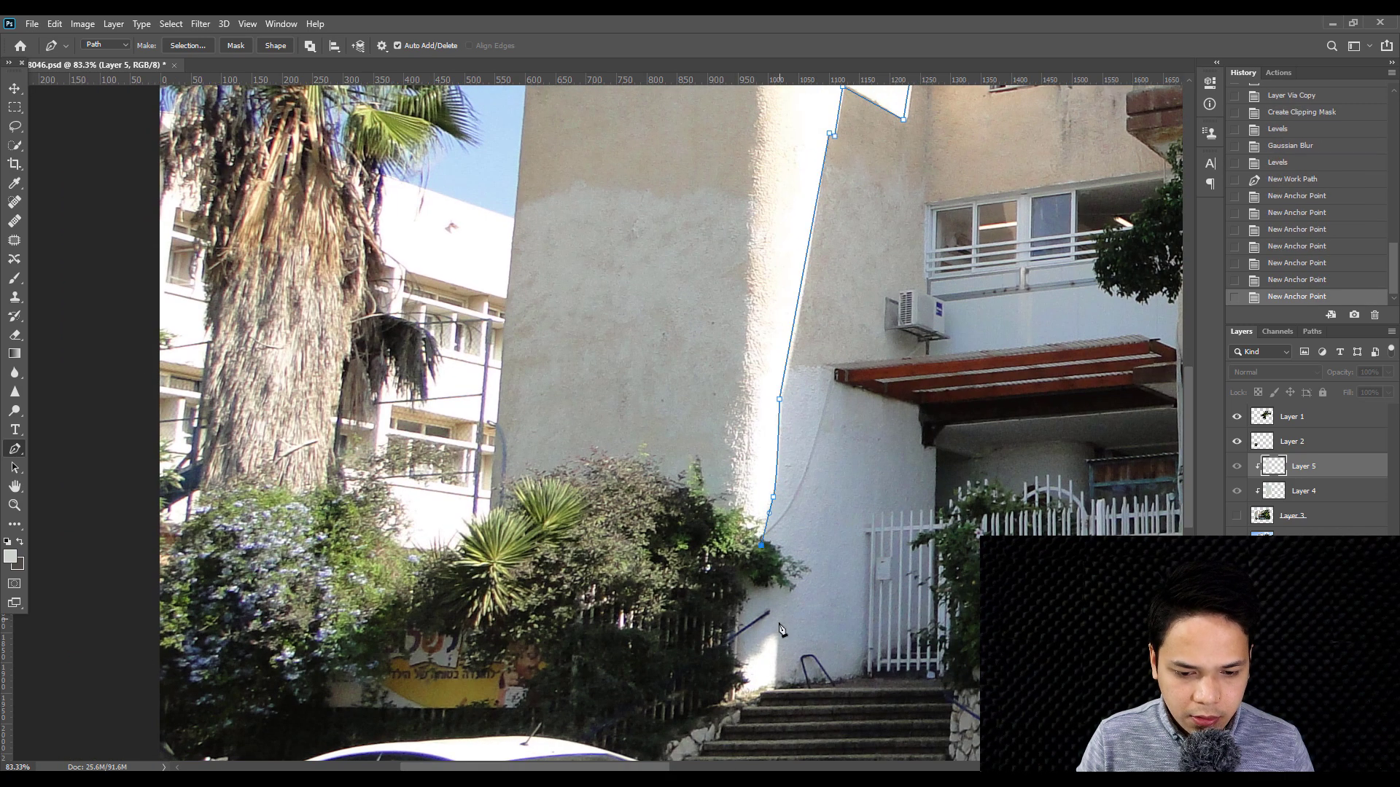
left_click(704, 623)
left_click(710, 666)
left_click(776, 638)
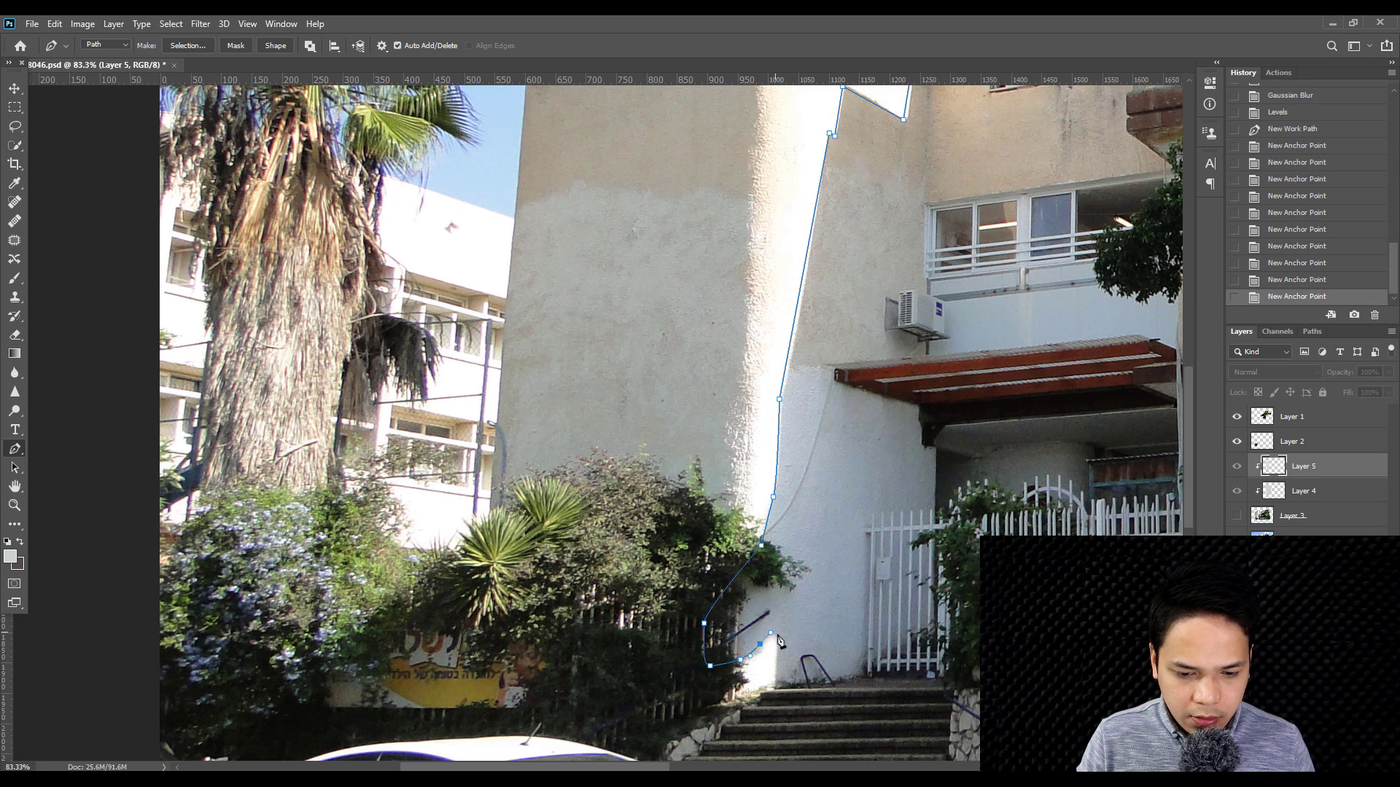
left_click(771, 711)
left_click_drag(1028, 232, 787, 602)
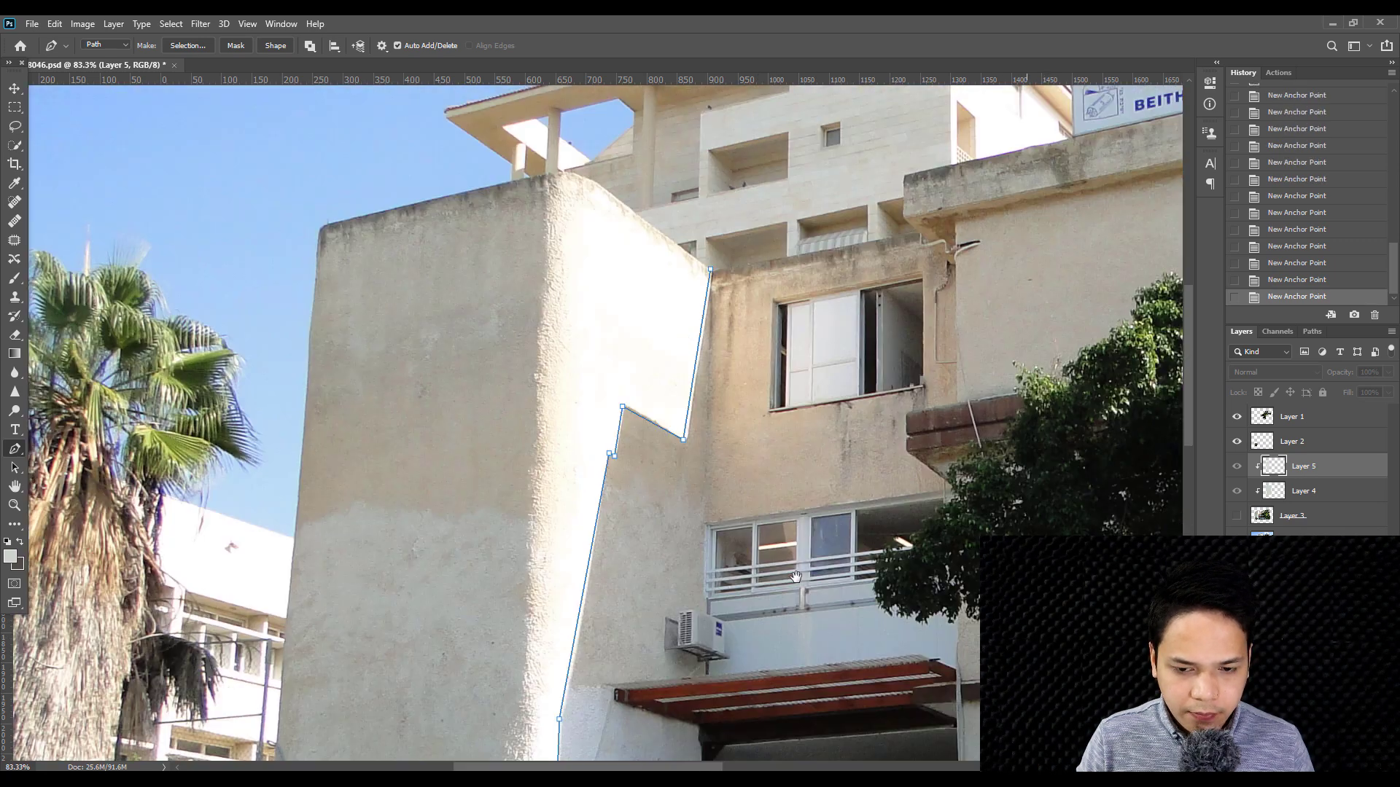
left_click(771, 291)
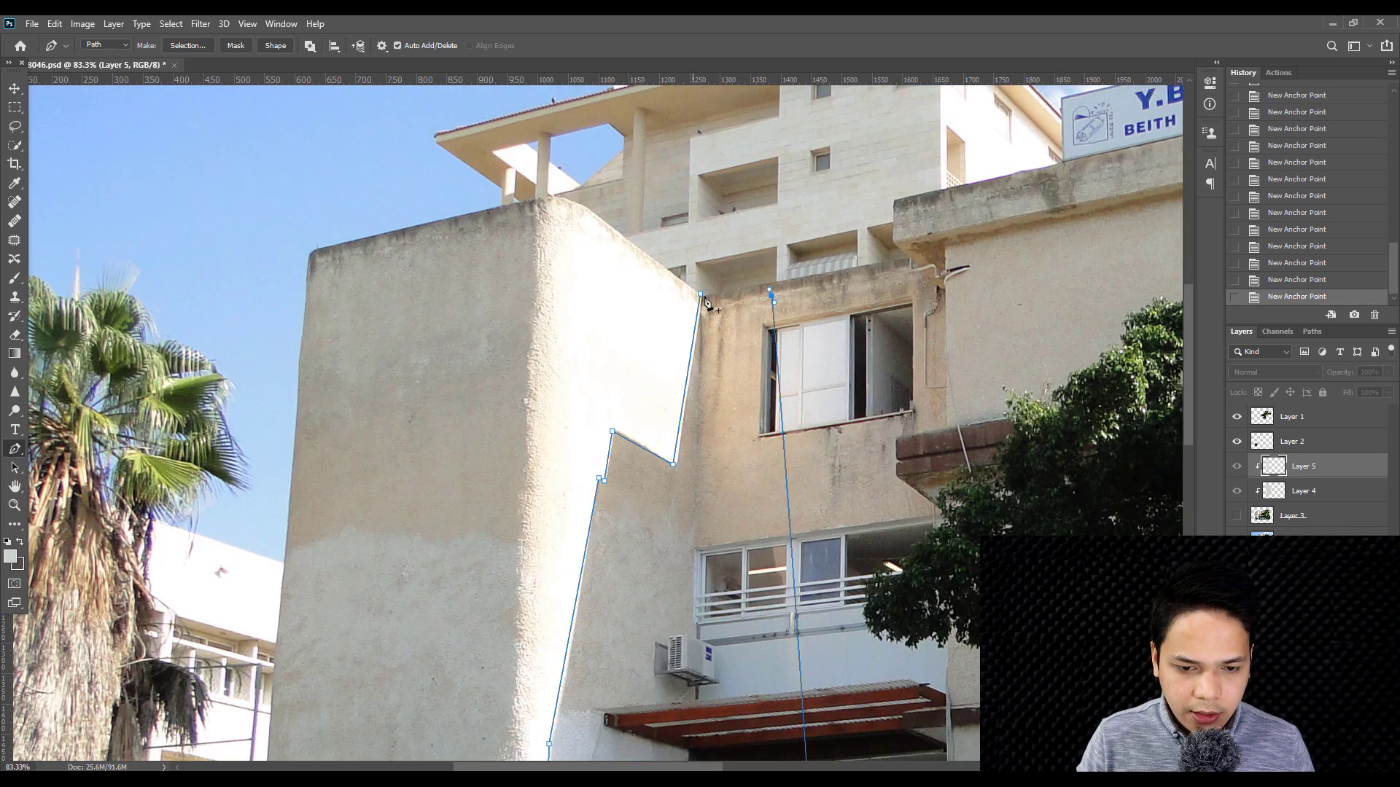
- Make the side-wall outline a selection and set the foreground colour to black
right_click(804, 205)
left_click(838, 257)
key("Return")
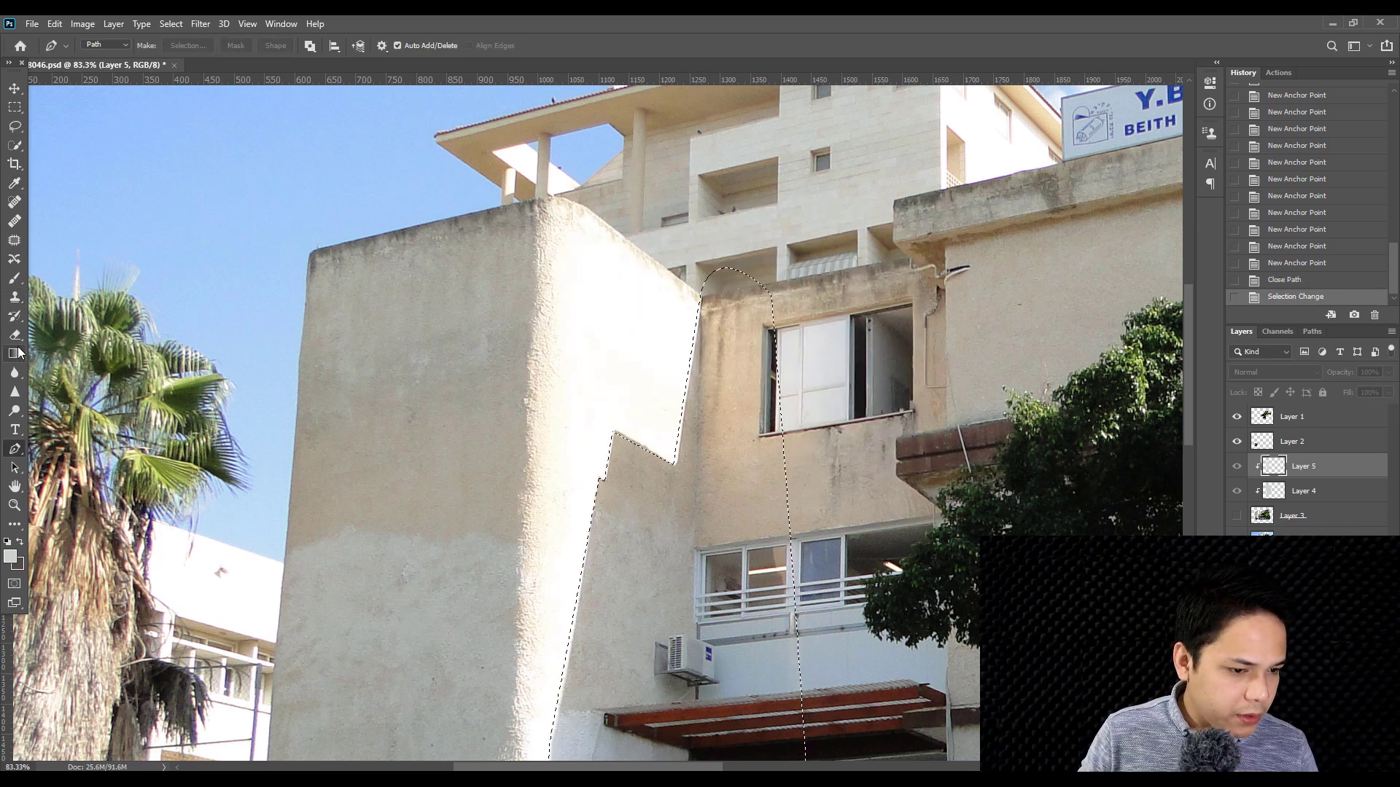
left_click(10, 557)
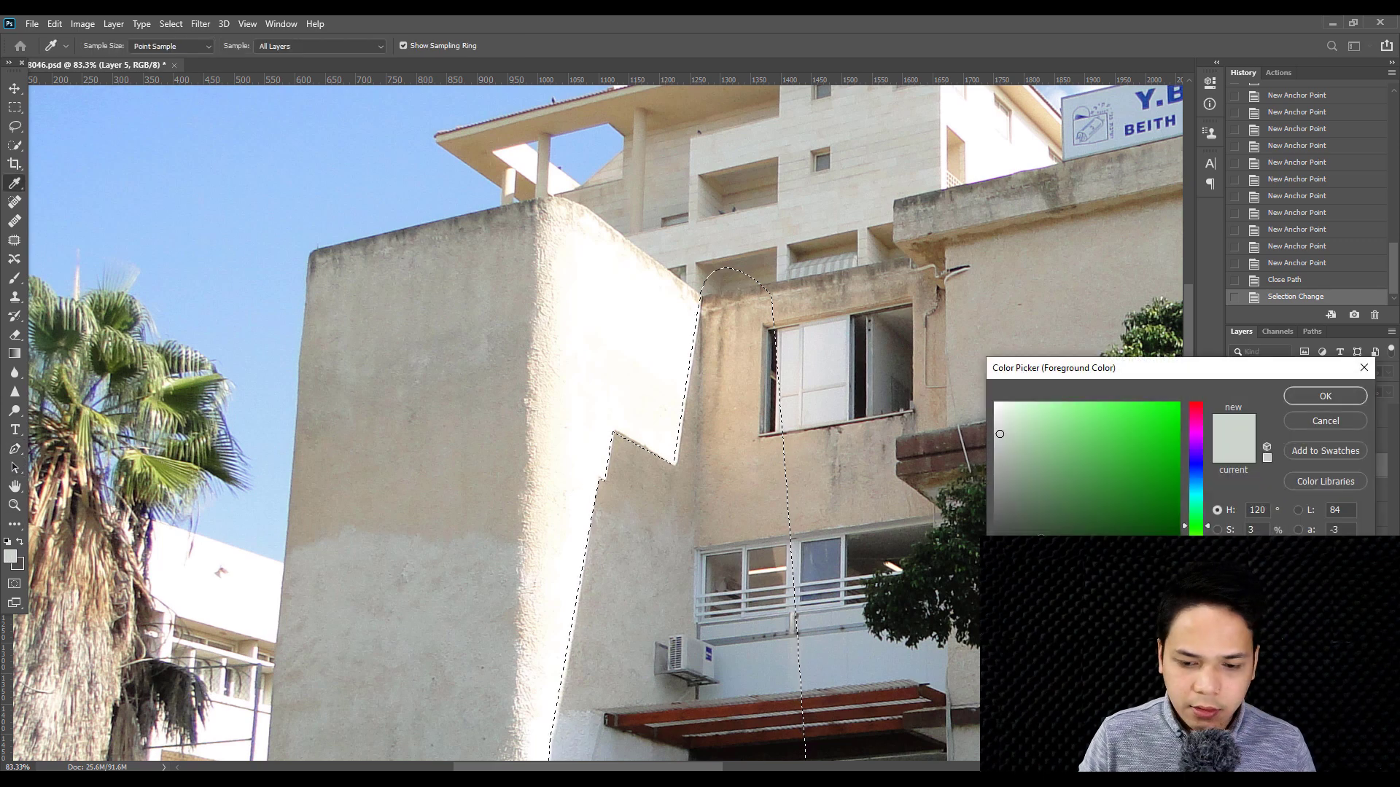
left_click(995, 587)
left_click(1322, 394)
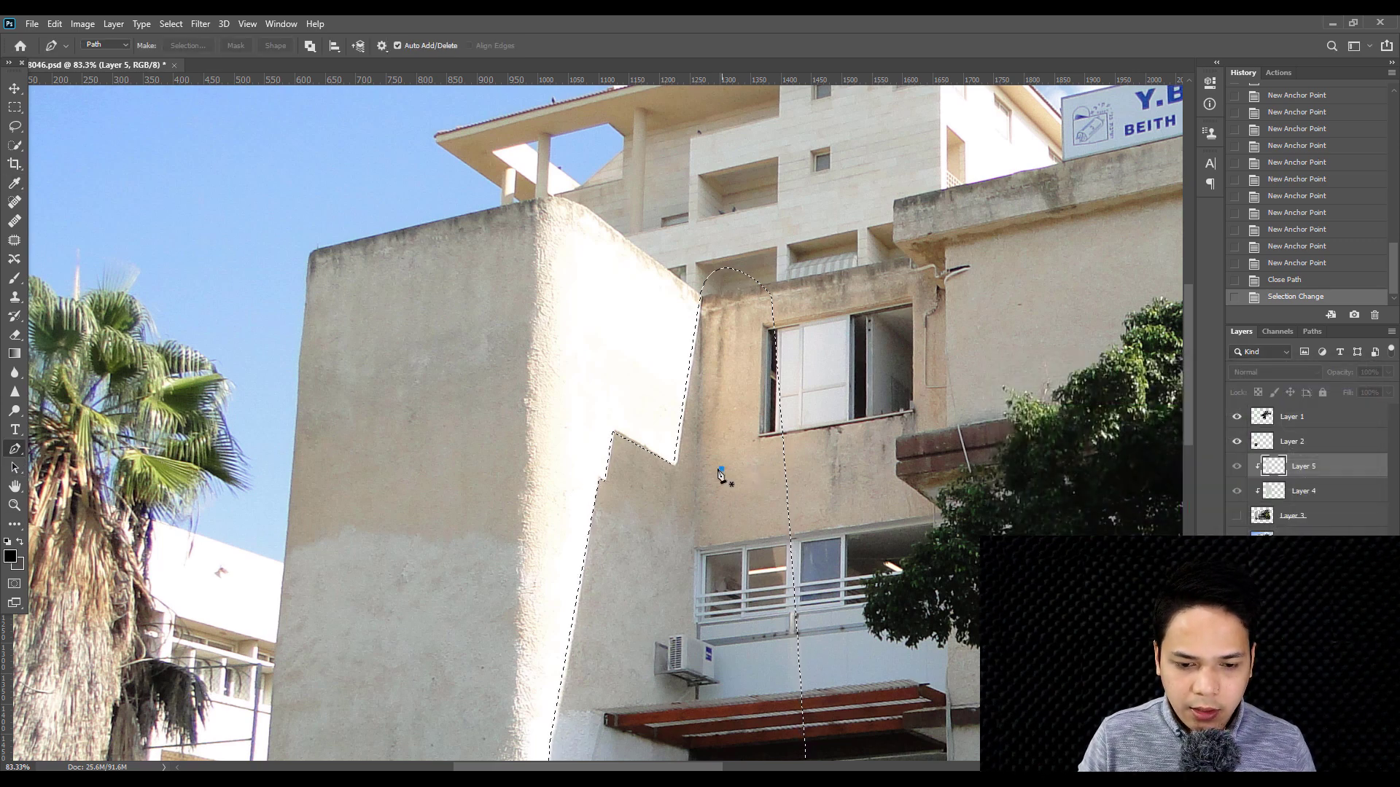
key("ctrl+z")
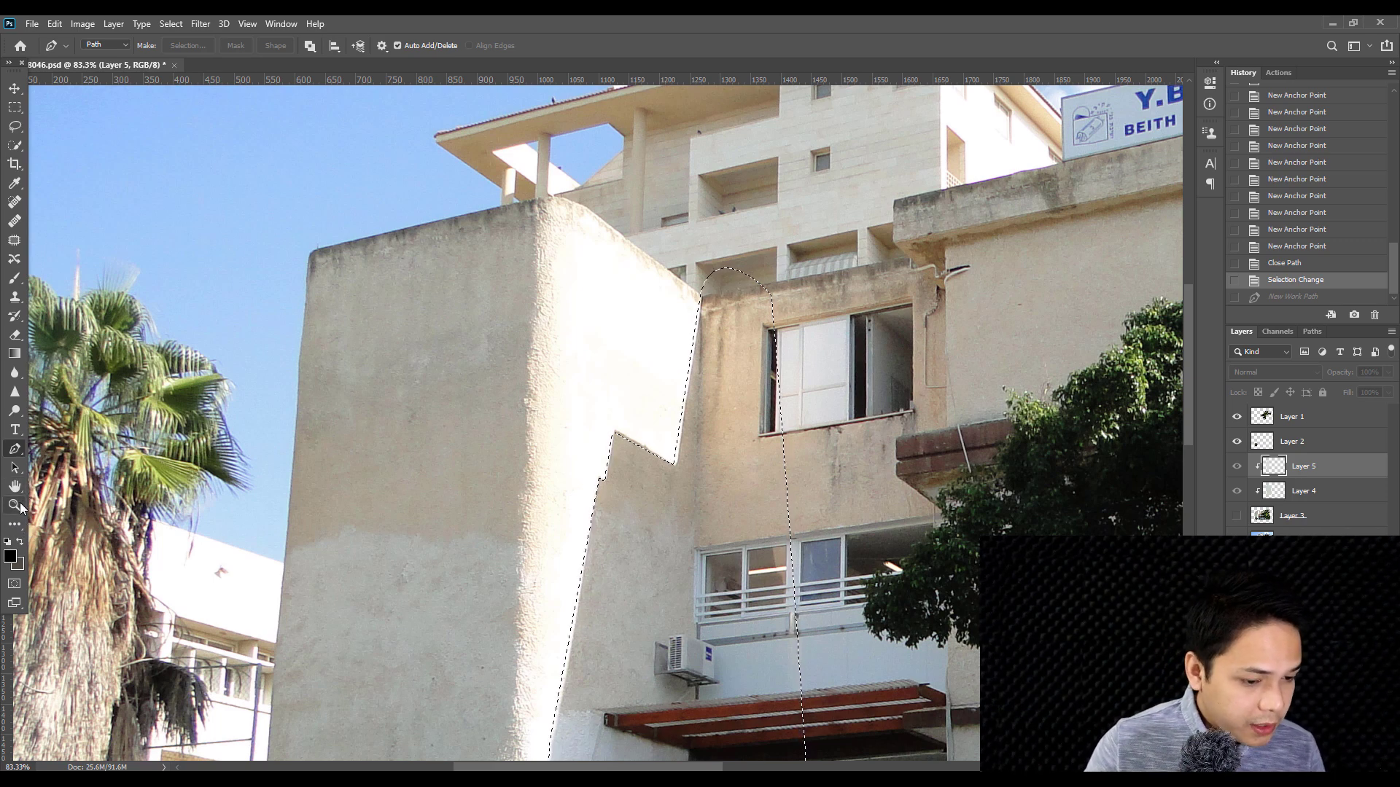
- Fill the side-wall selection black on a new layer clipped to the one below
left_click(14, 525)
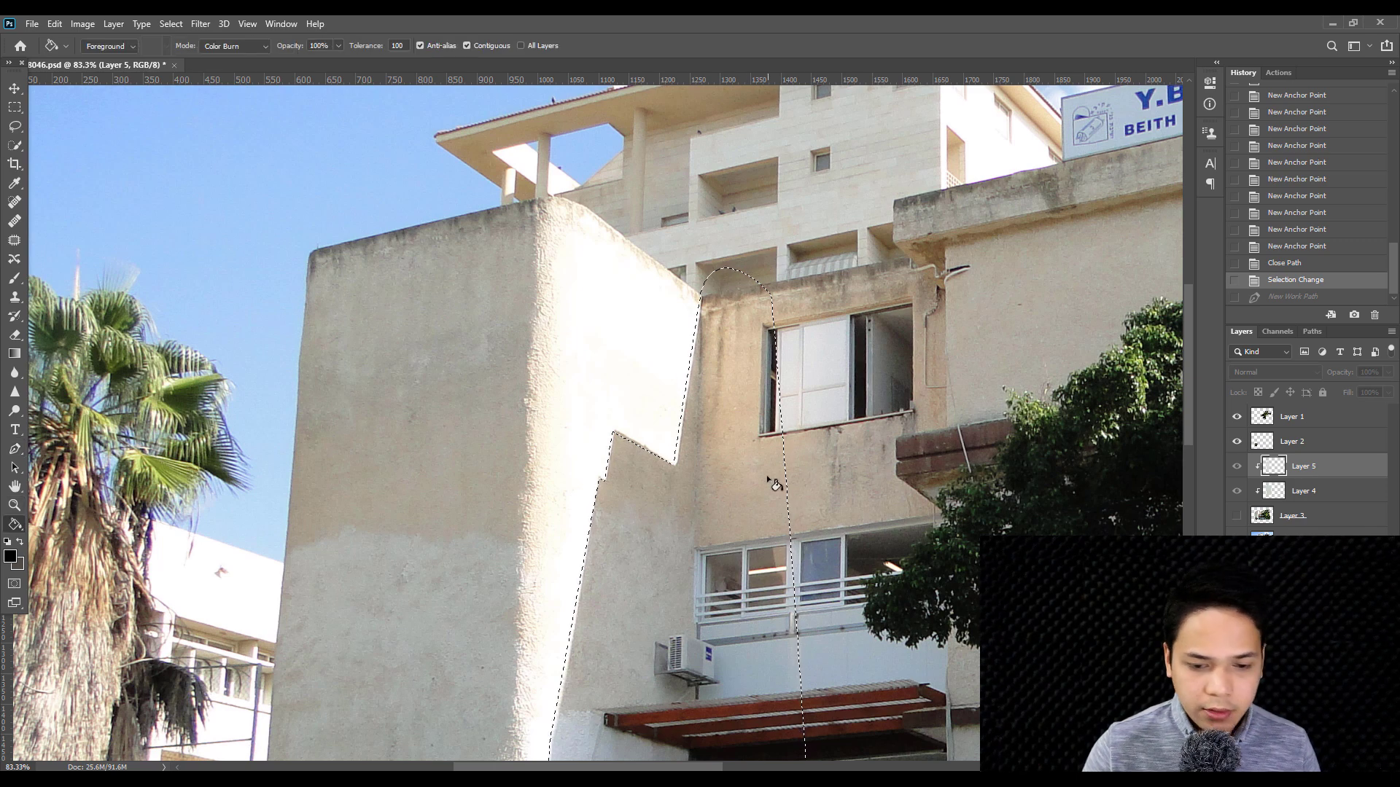
key("ctrl+shift+alt+n")
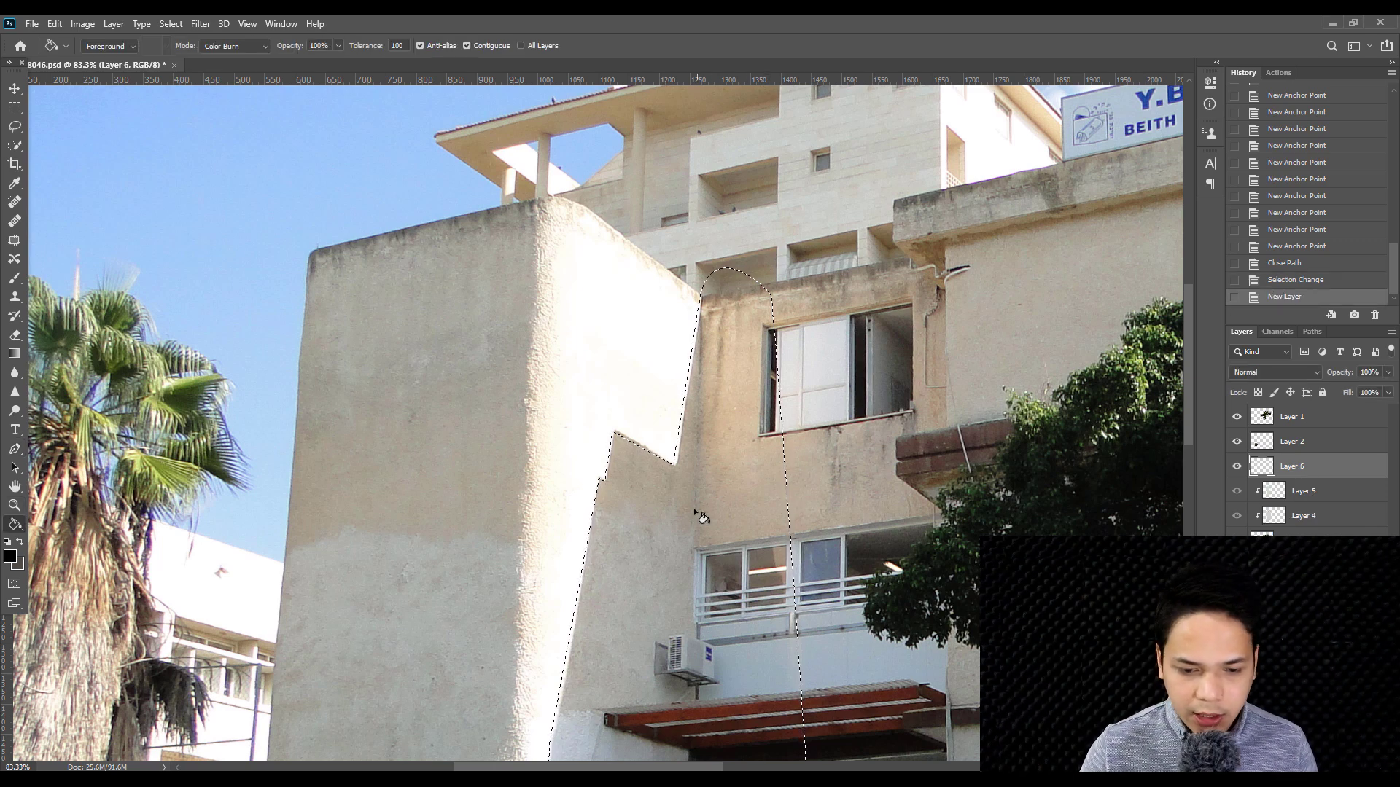
left_click(700, 516)
right_click(1260, 469)
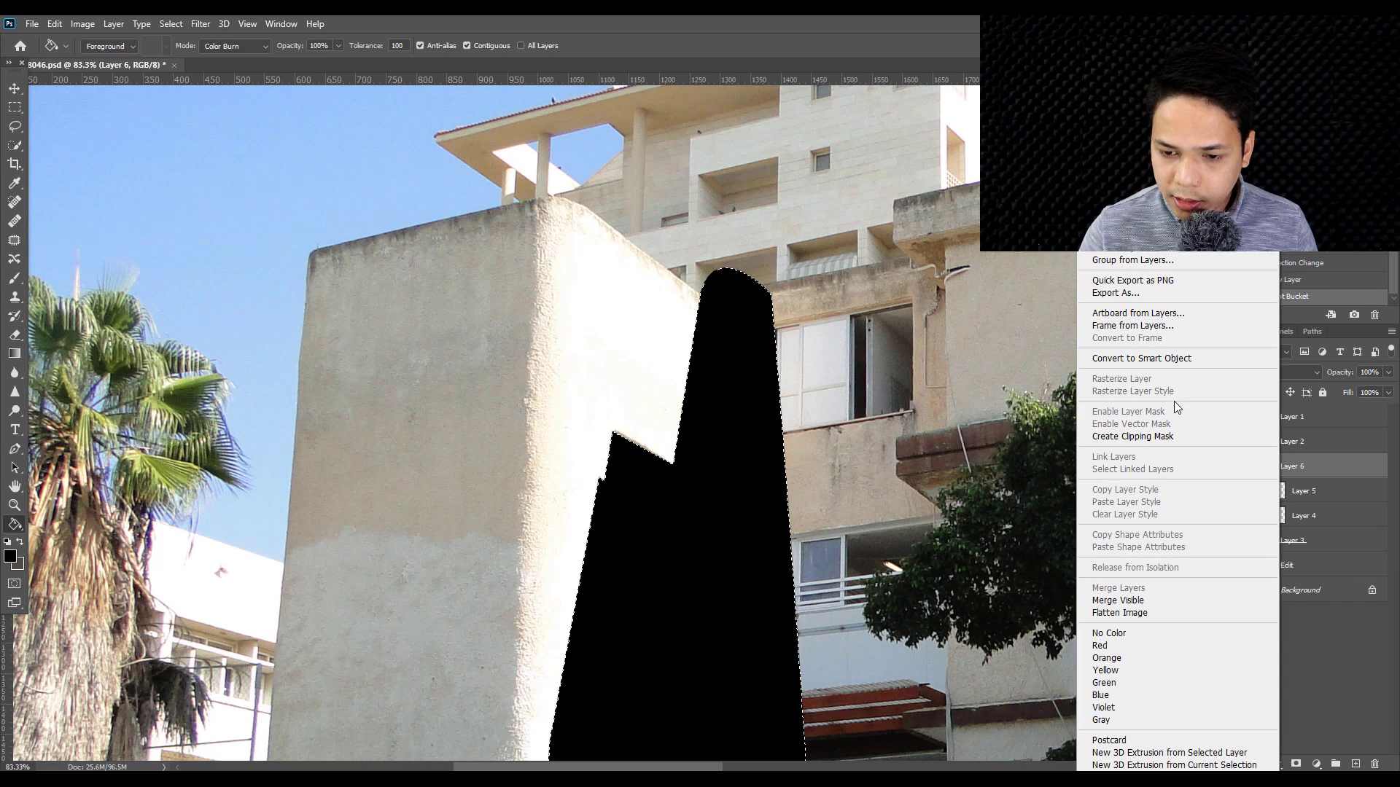
left_click(1134, 438)
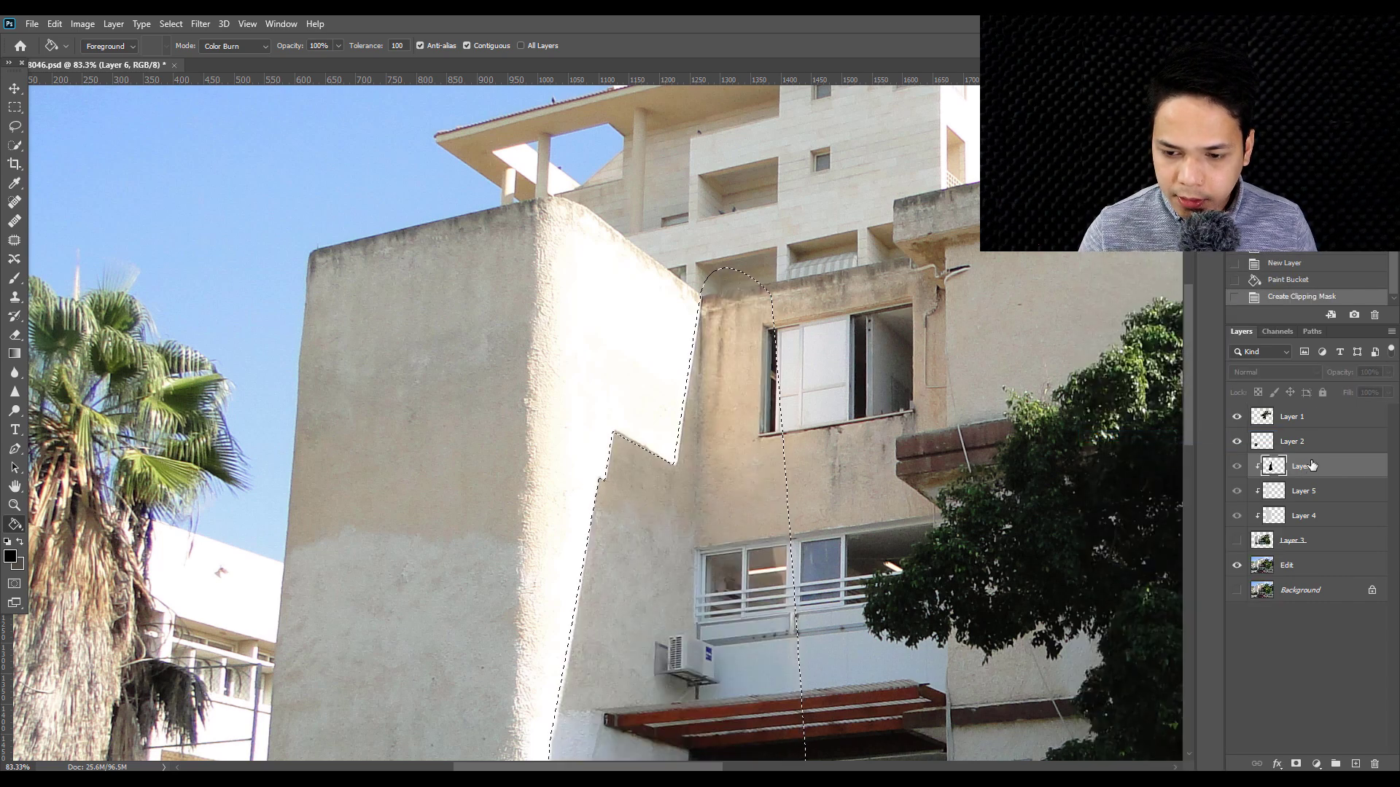
- Show Layer 3, fade the black layer to 13% opacity, and deselect
left_click(1236, 541)
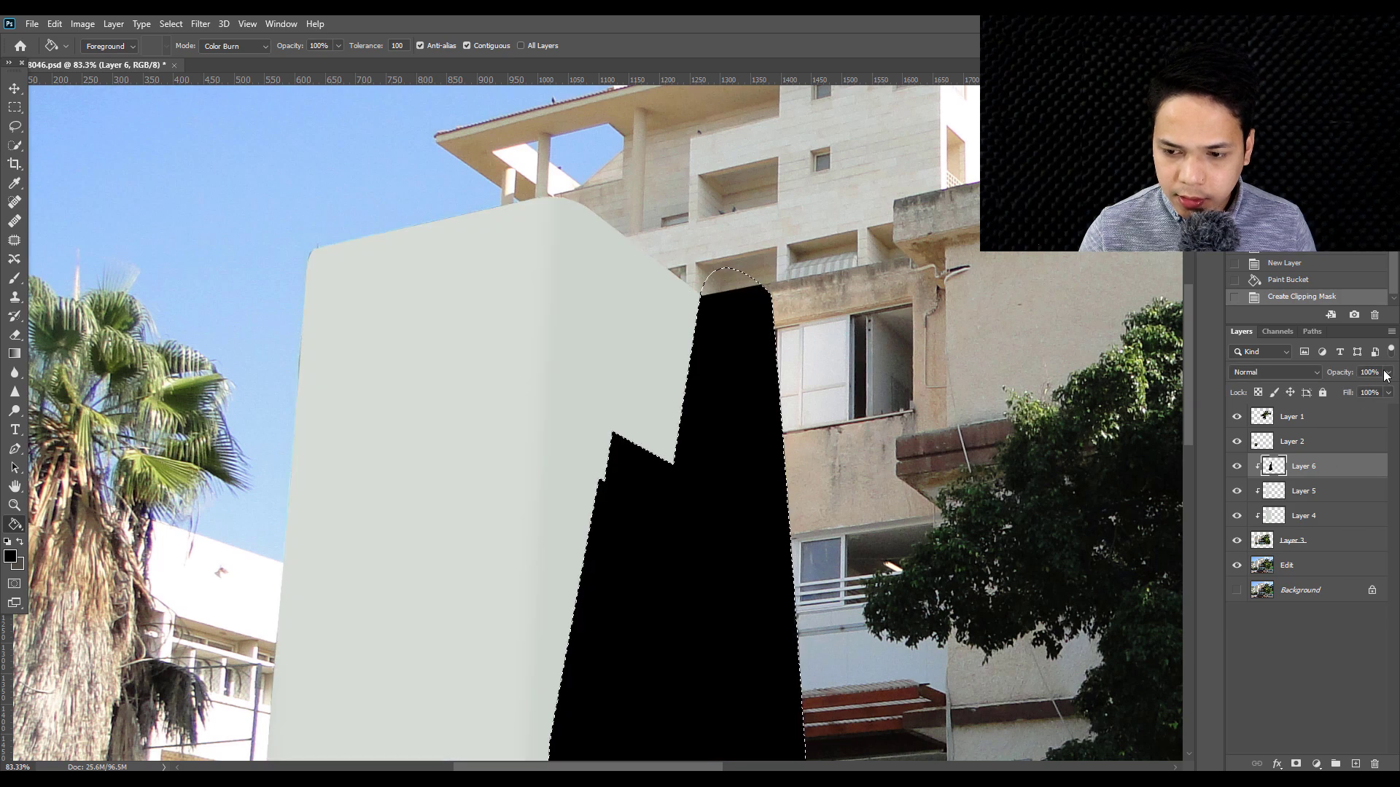
left_click_drag(1360, 387, 1344, 385)
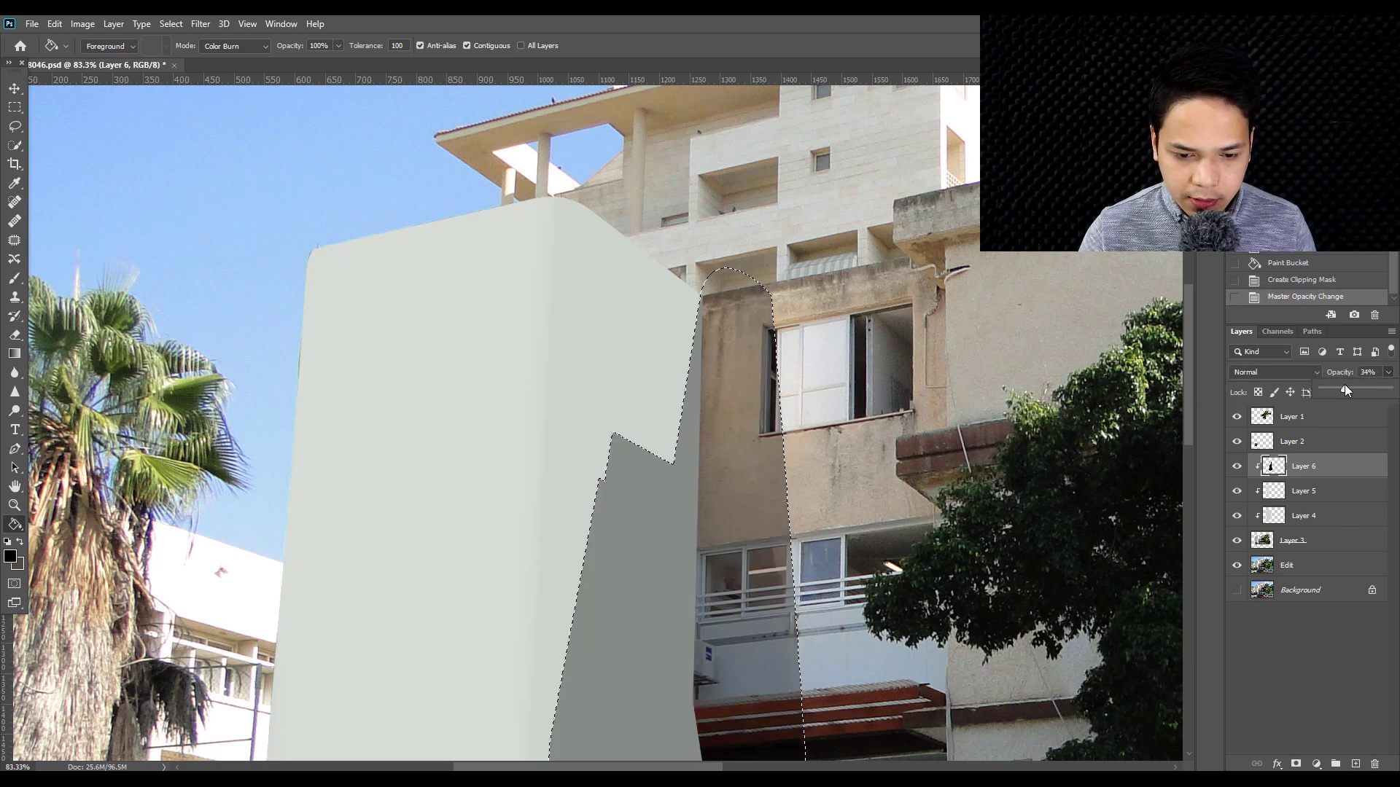
key("ctrl+d")
scroll(758, 413, "down", 3)
left_click(14, 88)
- Hide Layer 5's shading and Layer 4's grey wall fill to reveal the original wall
right_click(540, 319)
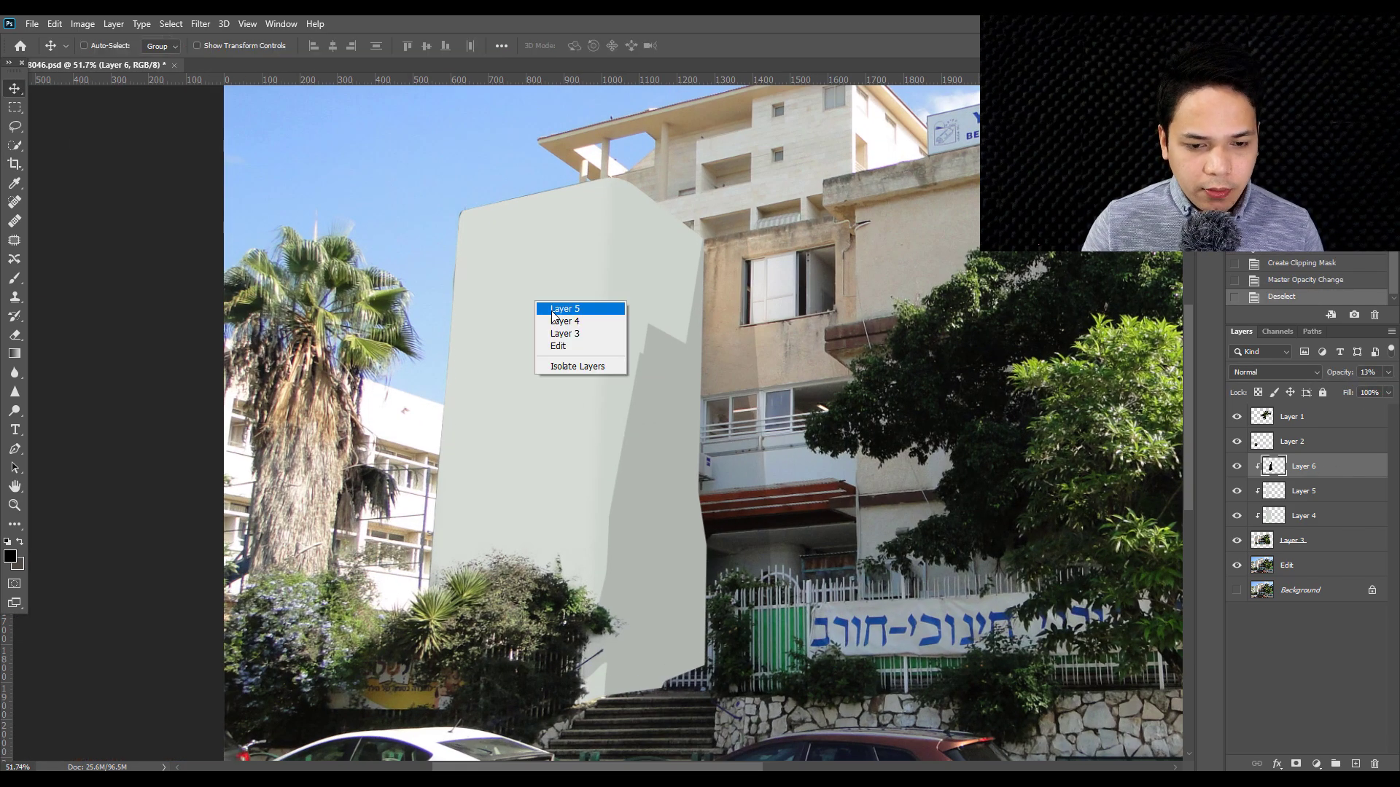
left_click(554, 319)
left_click(1236, 491)
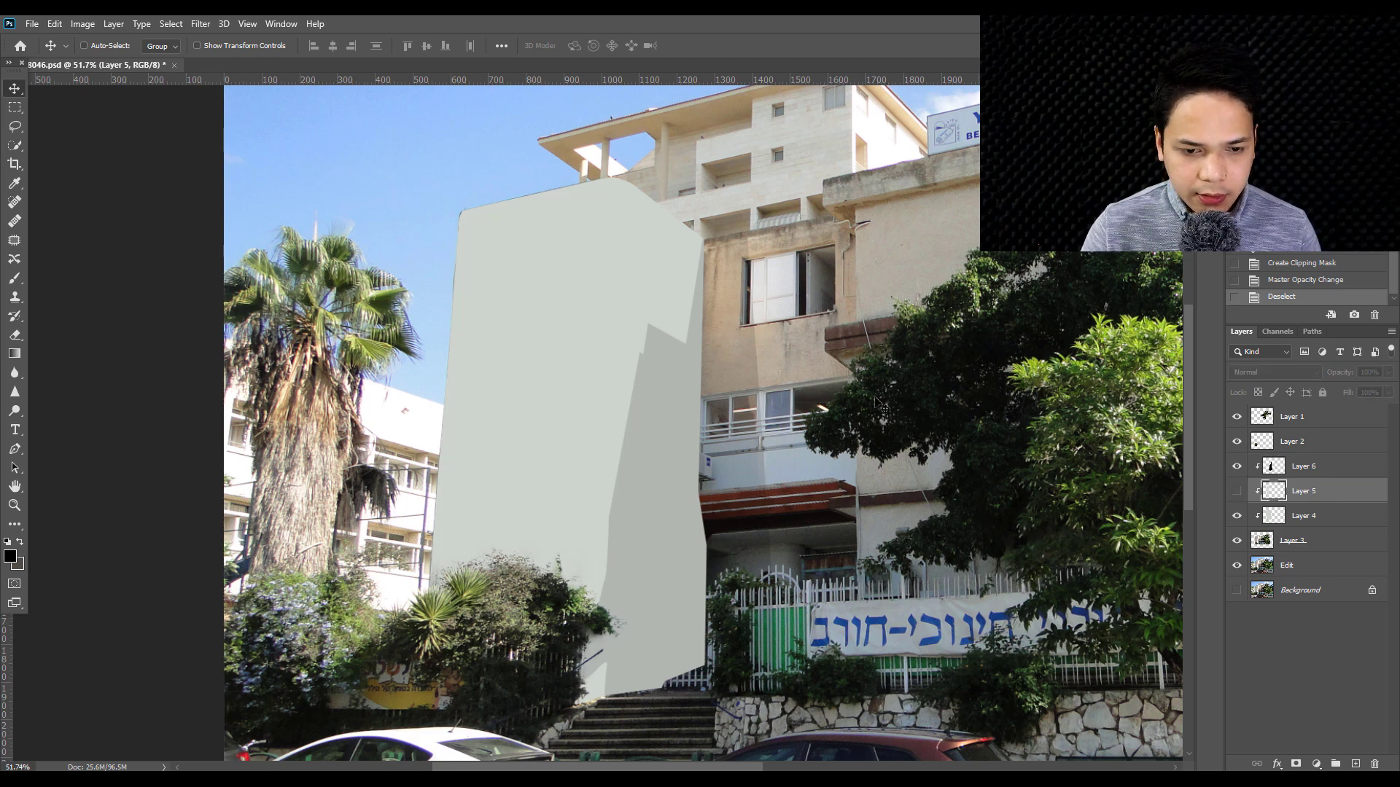
right_click(522, 273)
left_click(554, 279)
scroll(711, 333, "up", 2)
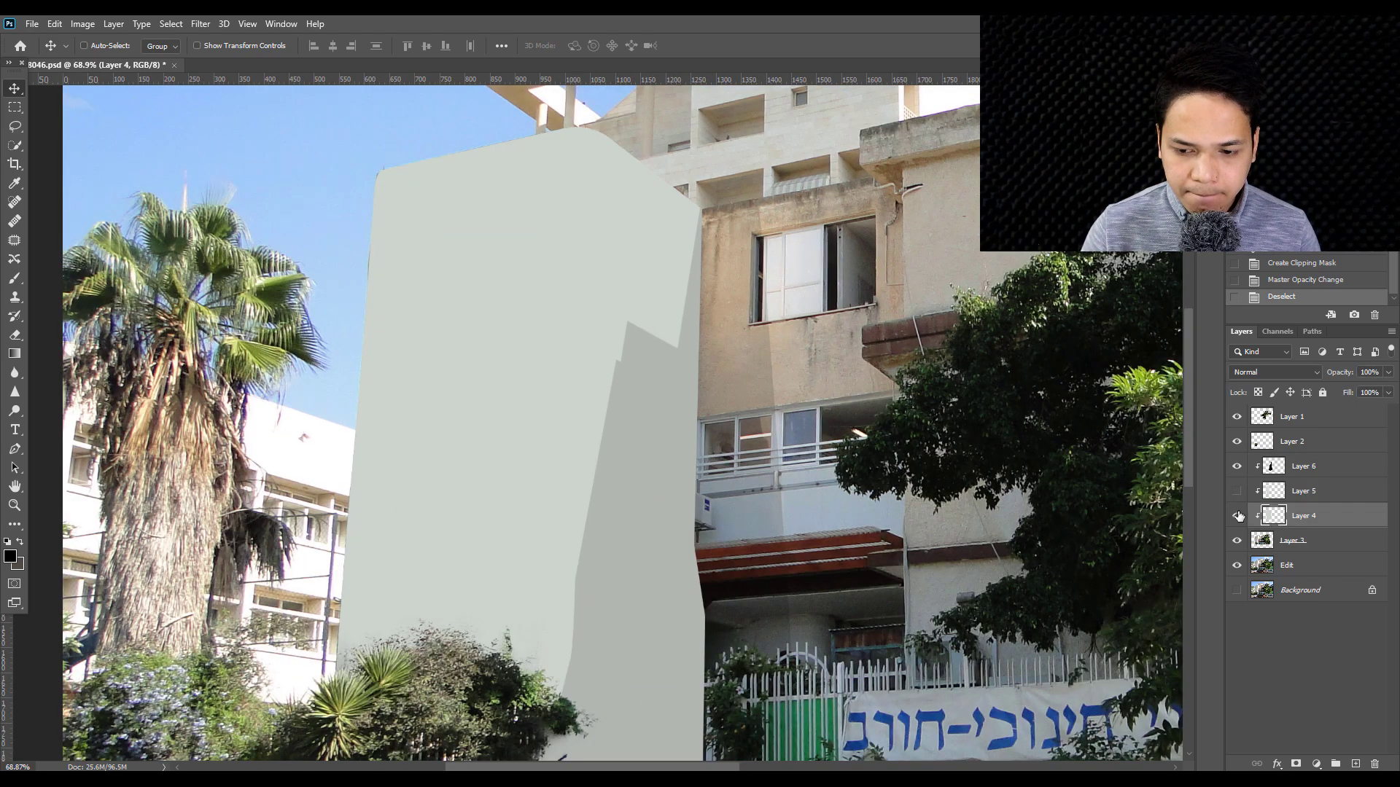
left_click(1237, 516)
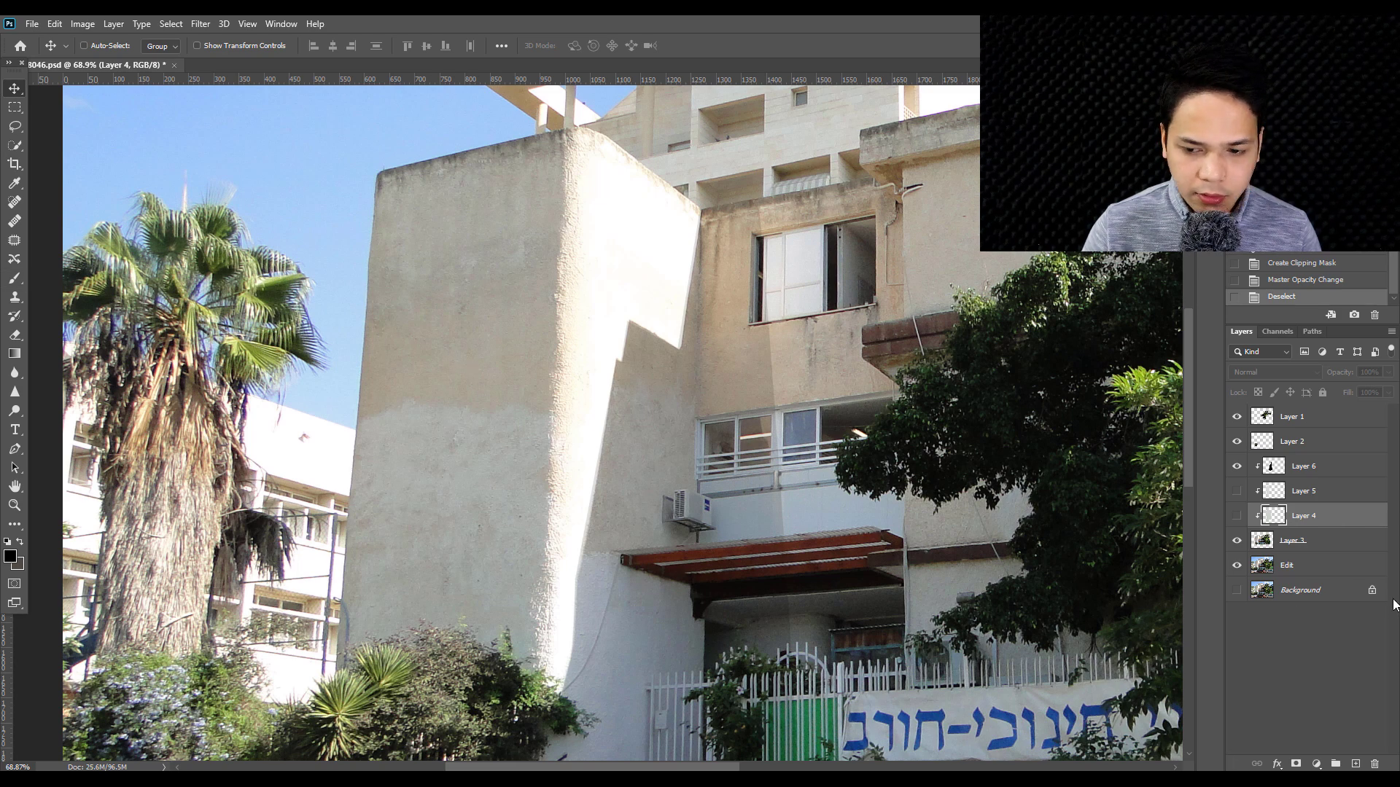
- Switch to the Paint Bucket tool and sample a light foreground colour from the wall
left_click(15, 297)
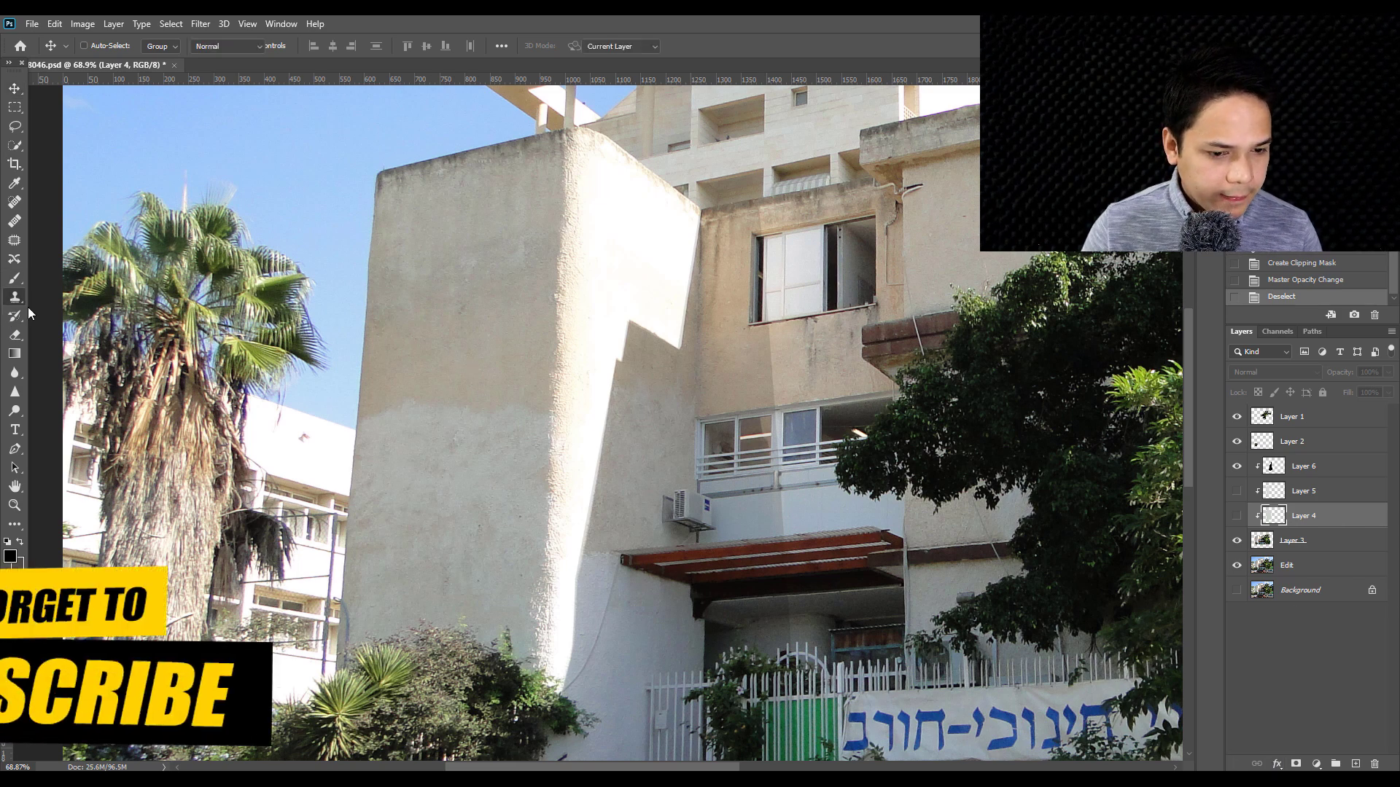
left_click(13, 354)
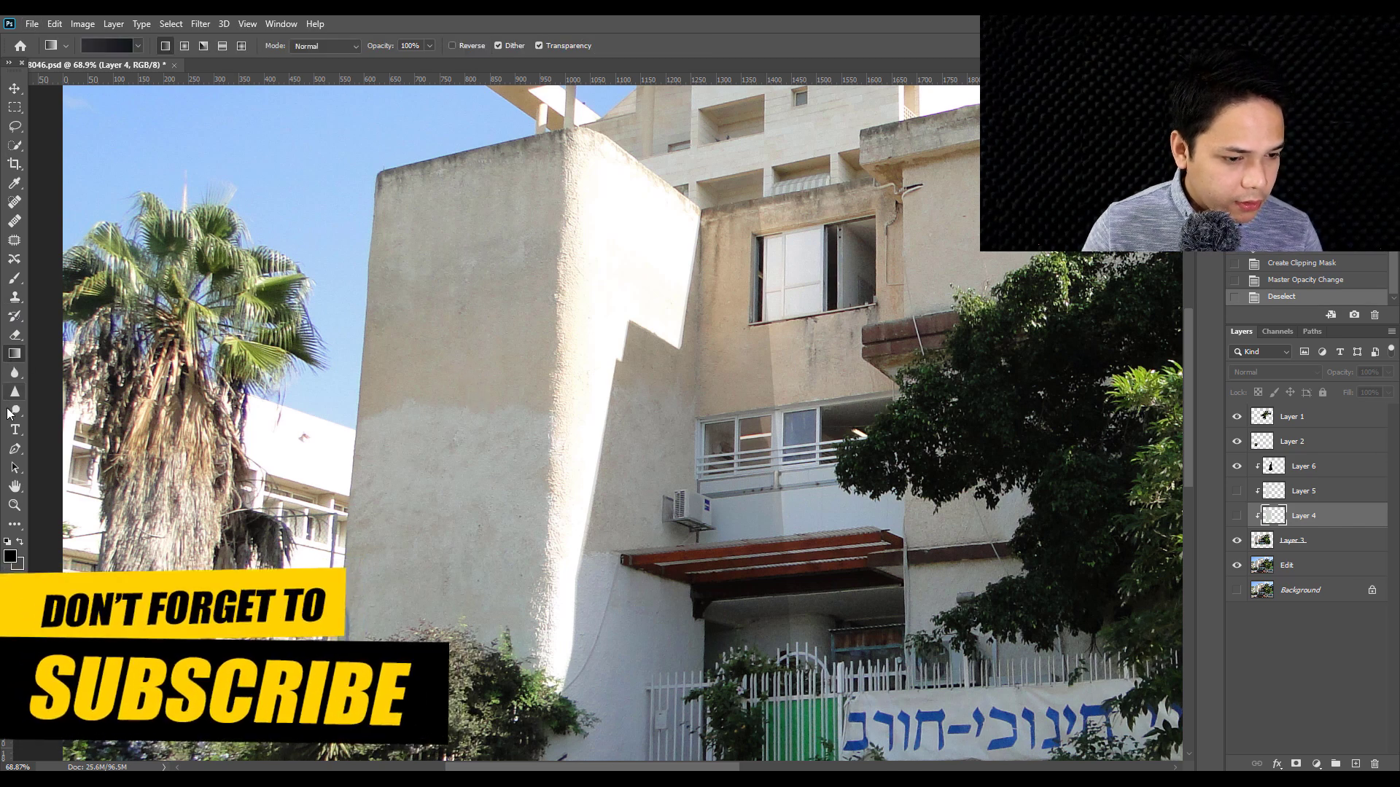
left_click(14, 525)
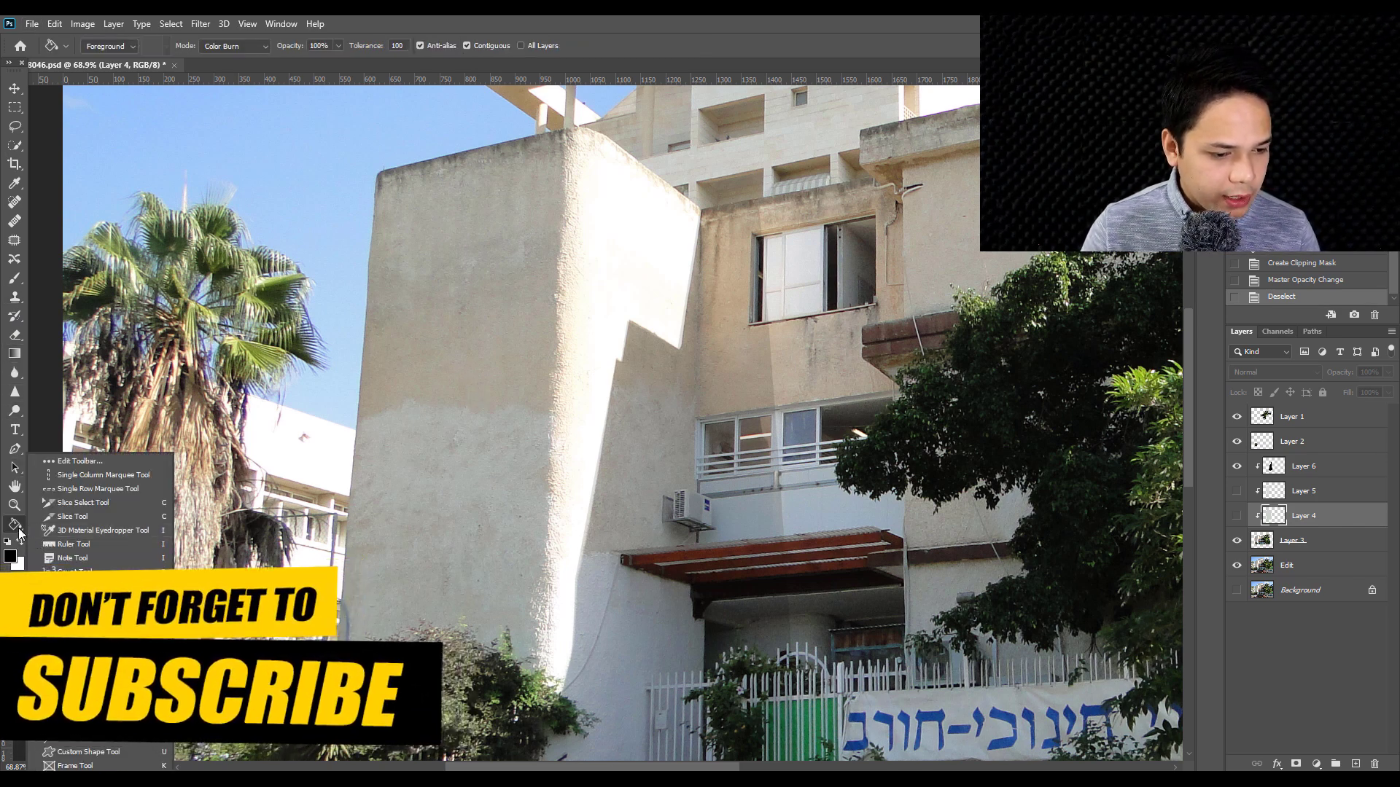
left_click(47, 560)
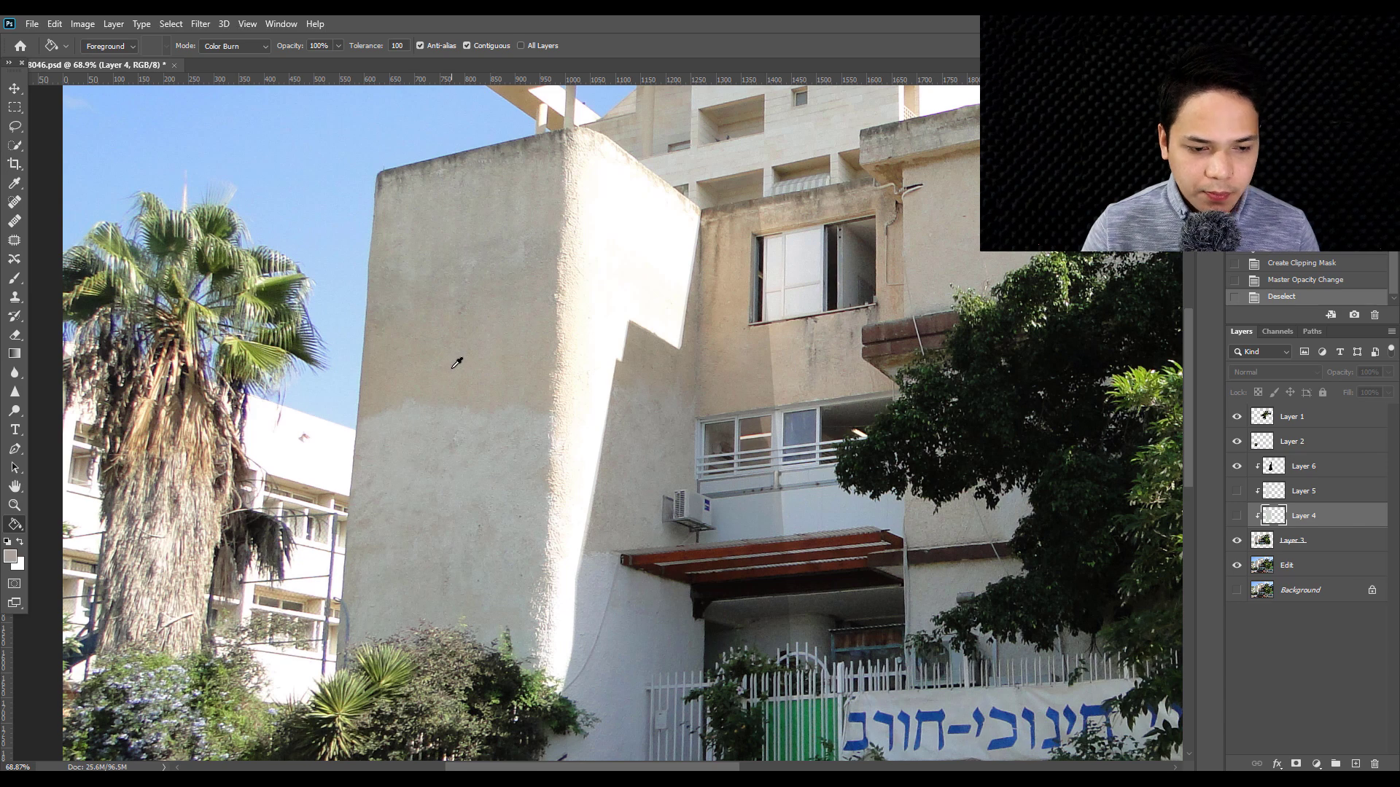
left_click(508, 371, "alt")
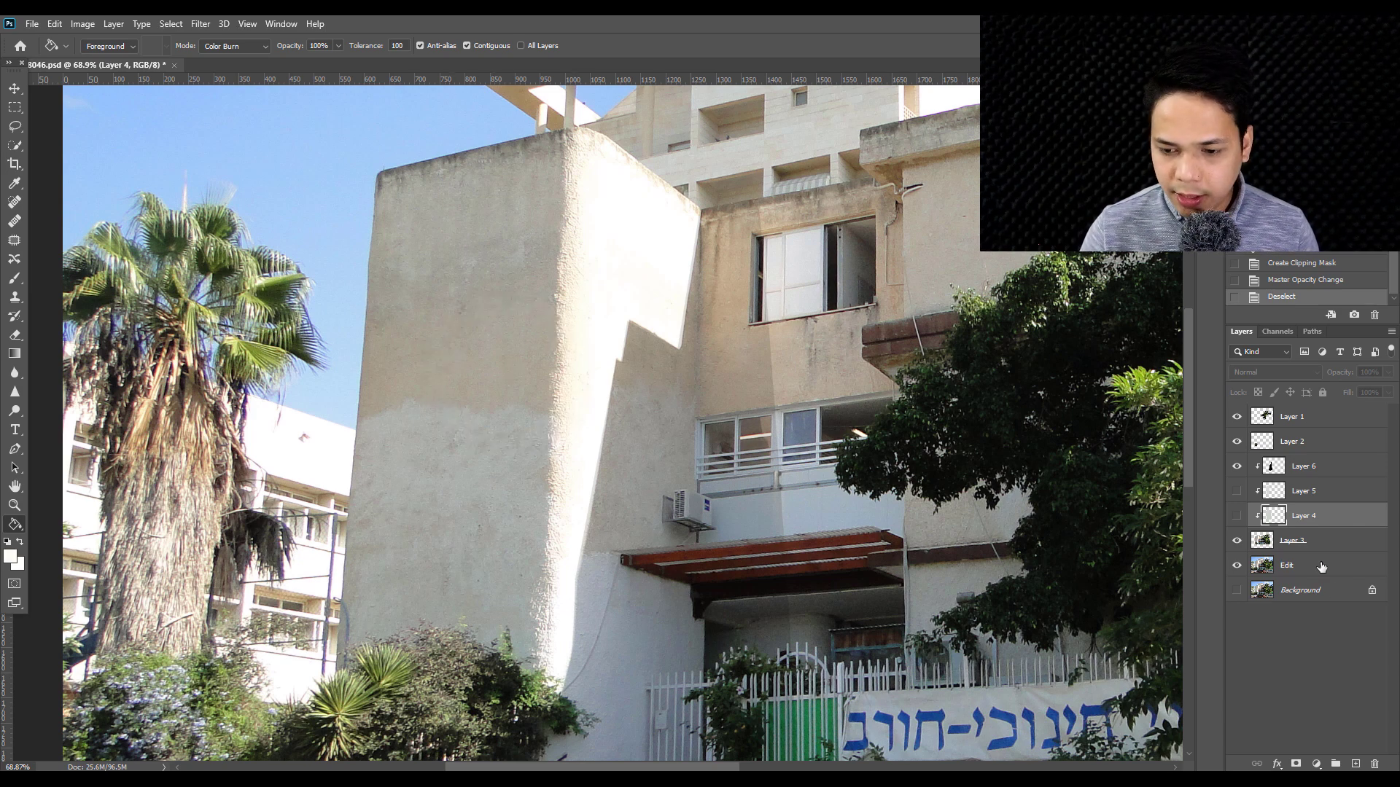
- Add a near-white (fffff1) Color Overlay effect to Layer 4
left_click(1277, 764)
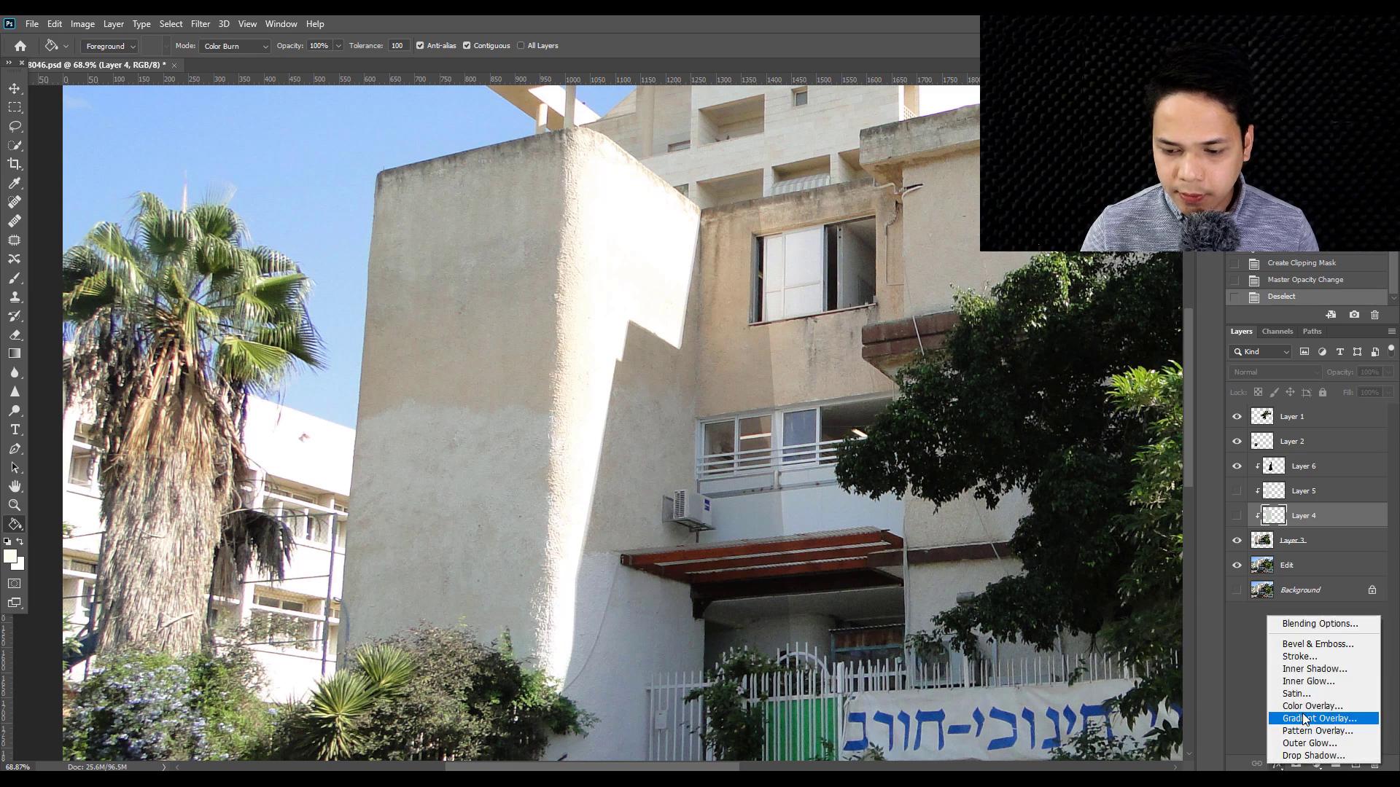
key("Escape")
key("h")
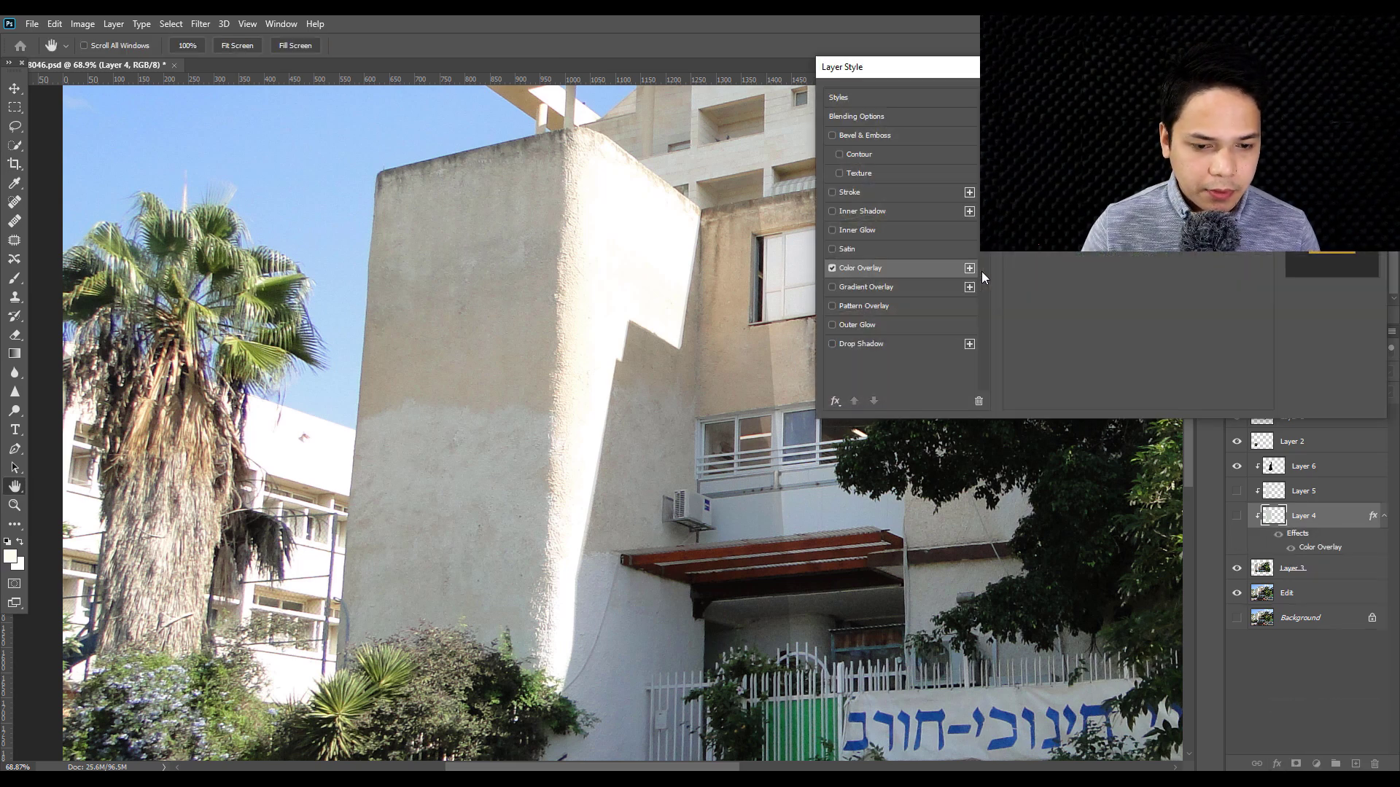
left_click(12, 552)
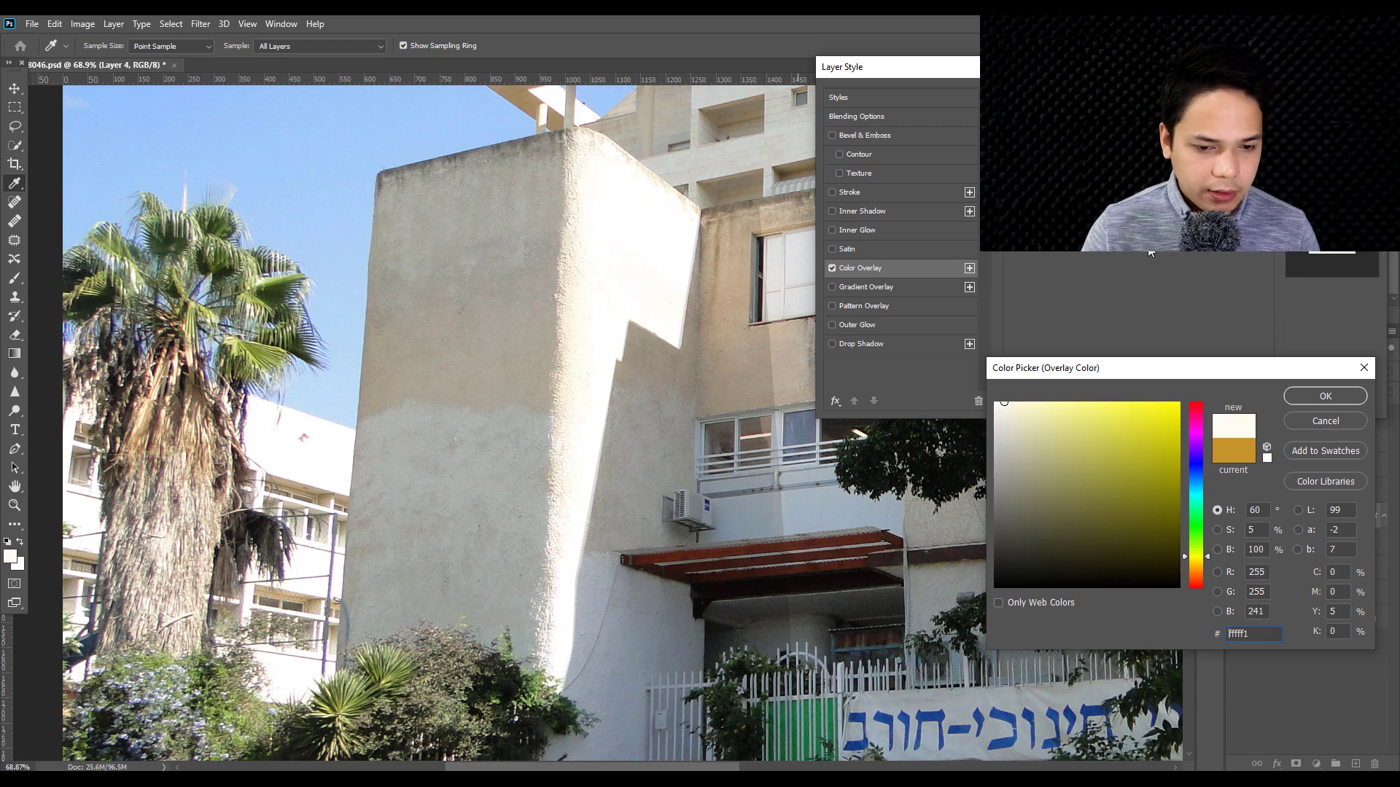
left_click(1325, 395)
left_click(1332, 95)
- Show Layer 4's white wall, toggle it against the original, and add an empty layer
left_click(1236, 515)
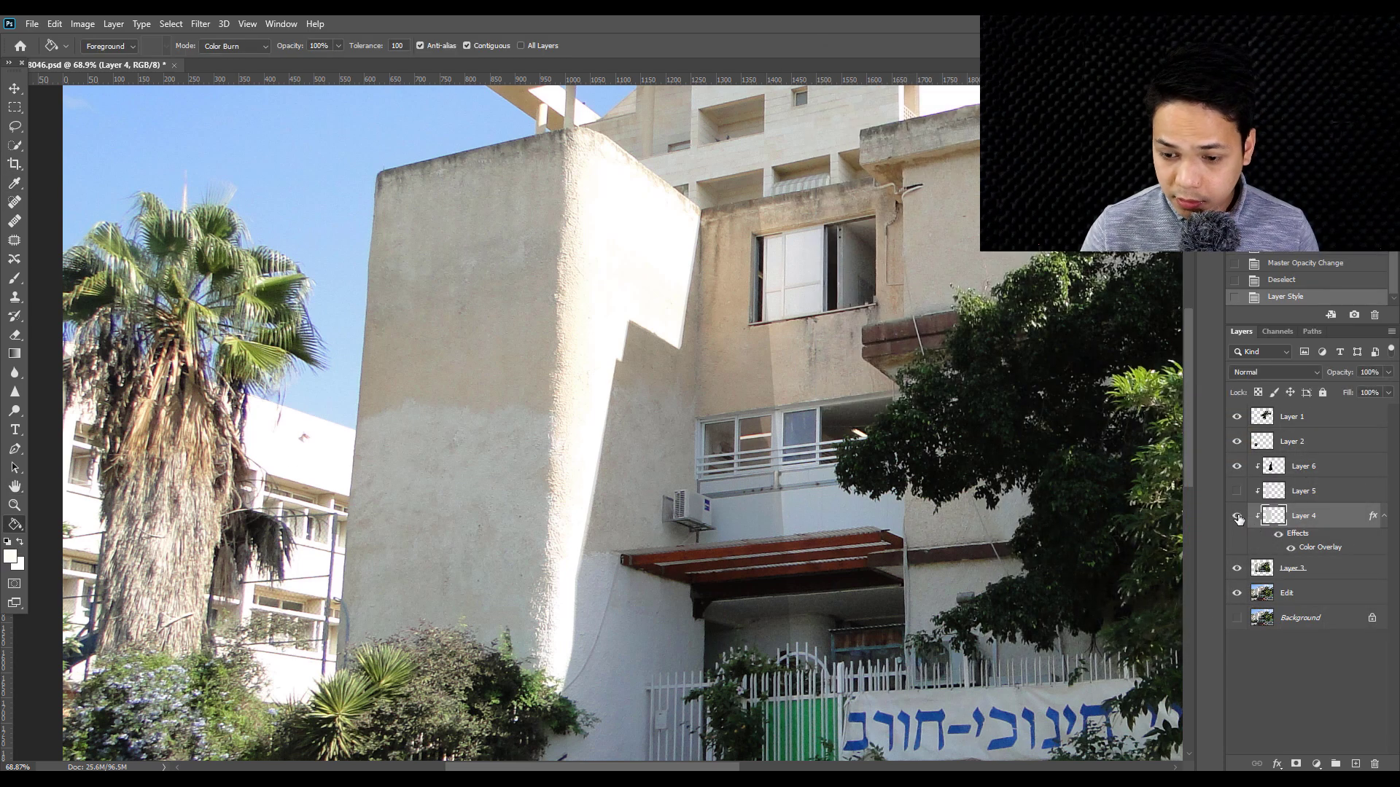
left_click(1237, 516)
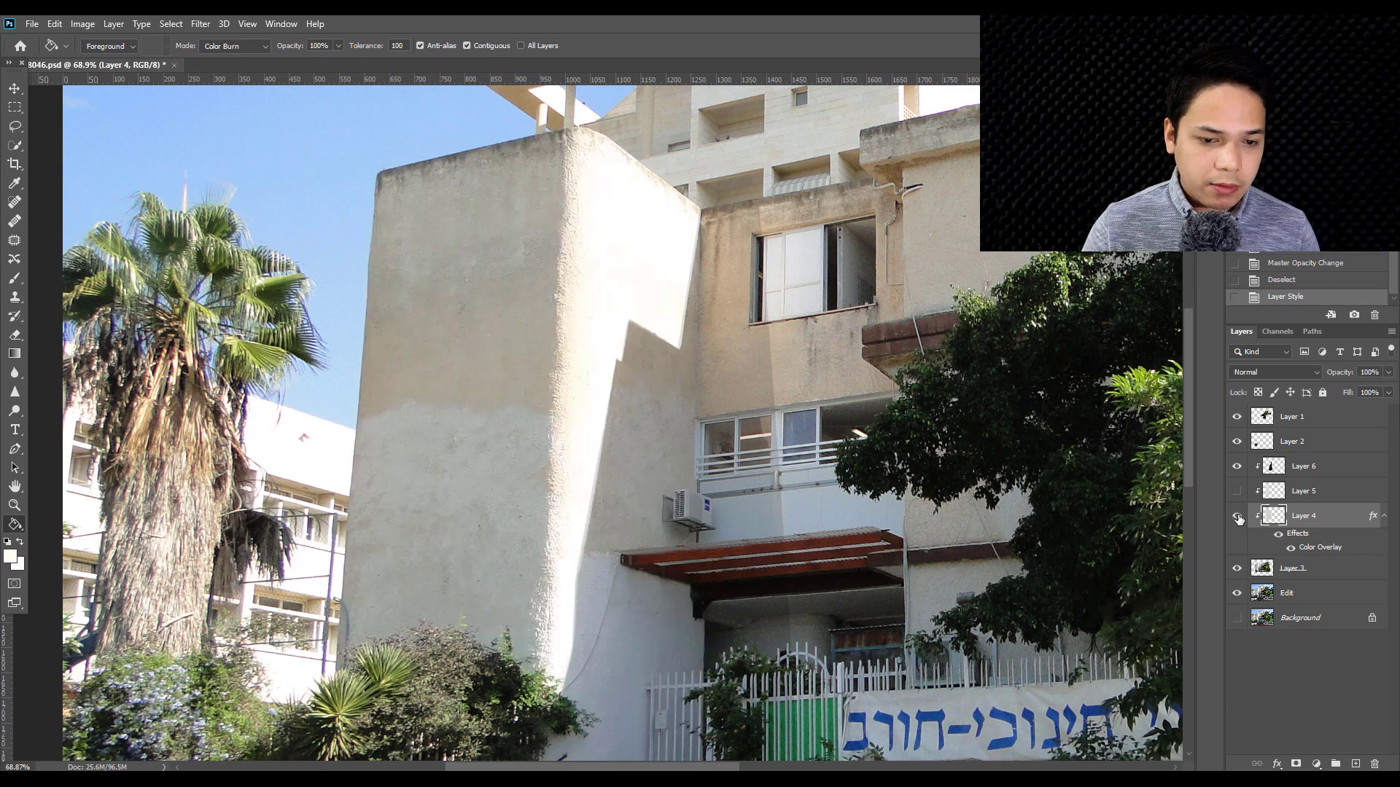
left_click(1237, 516)
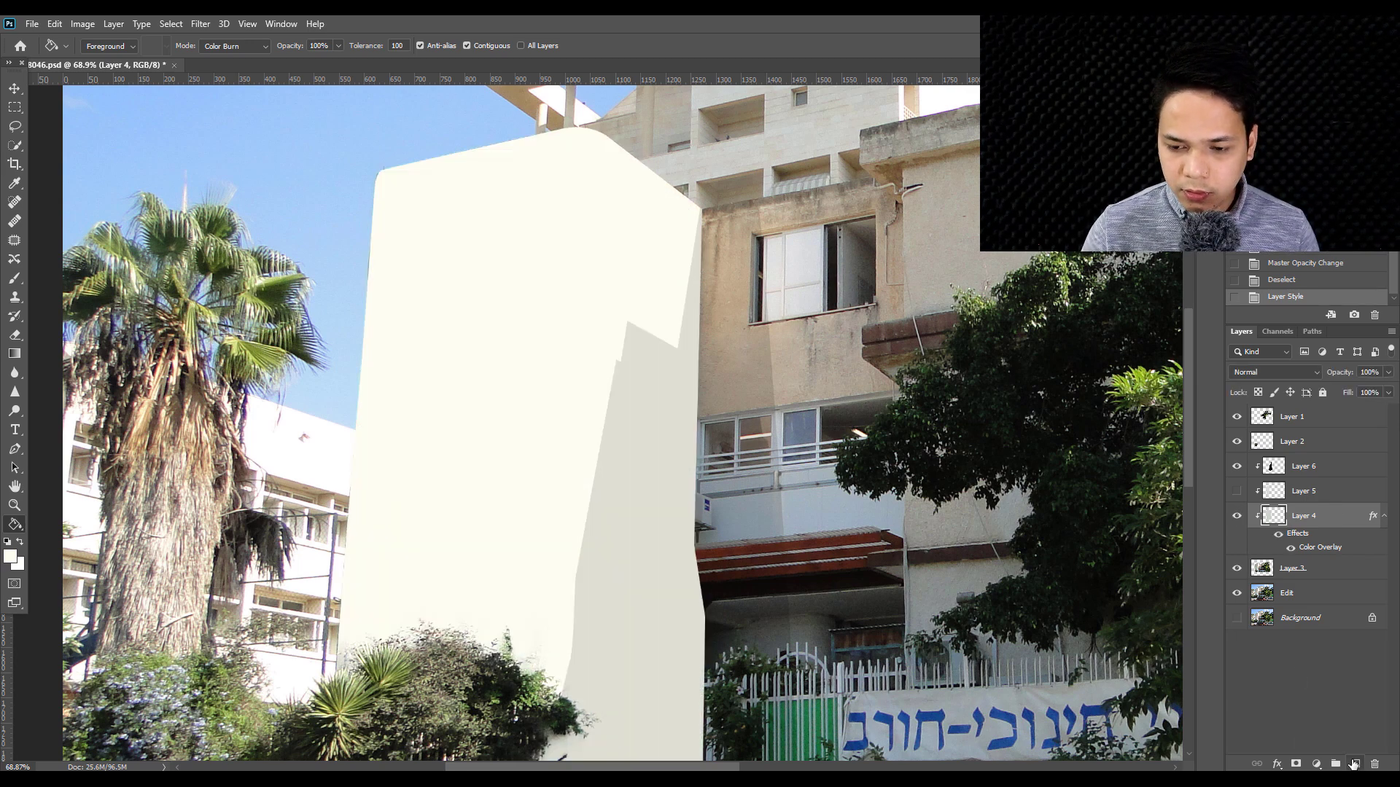
left_click(1353, 763, "ctrl")
- Merge the empty layer with Layer 4 to bake in the overlay, then adjust its Lightness
key("ctrl+e")
key("i")
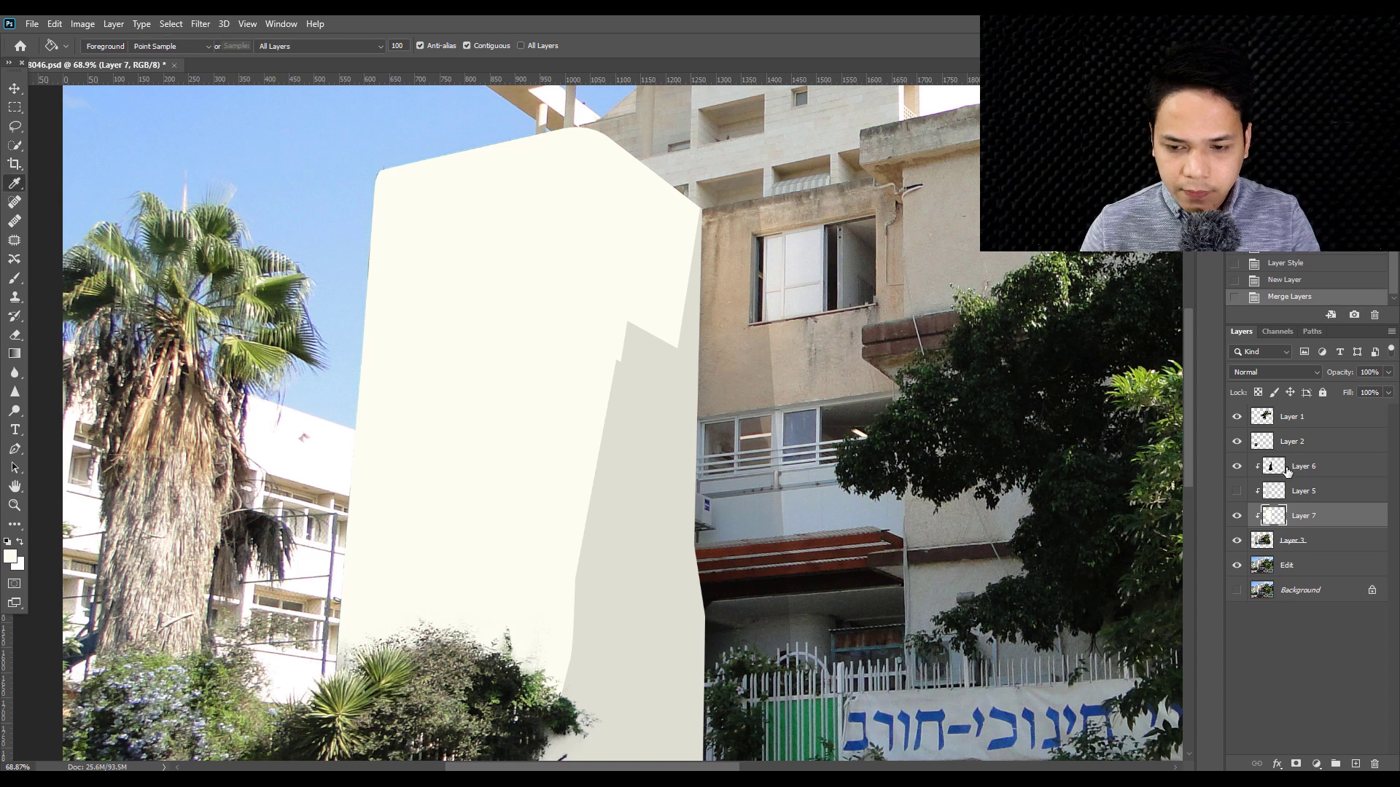
key("ctrl+u")
left_click(1059, 295)
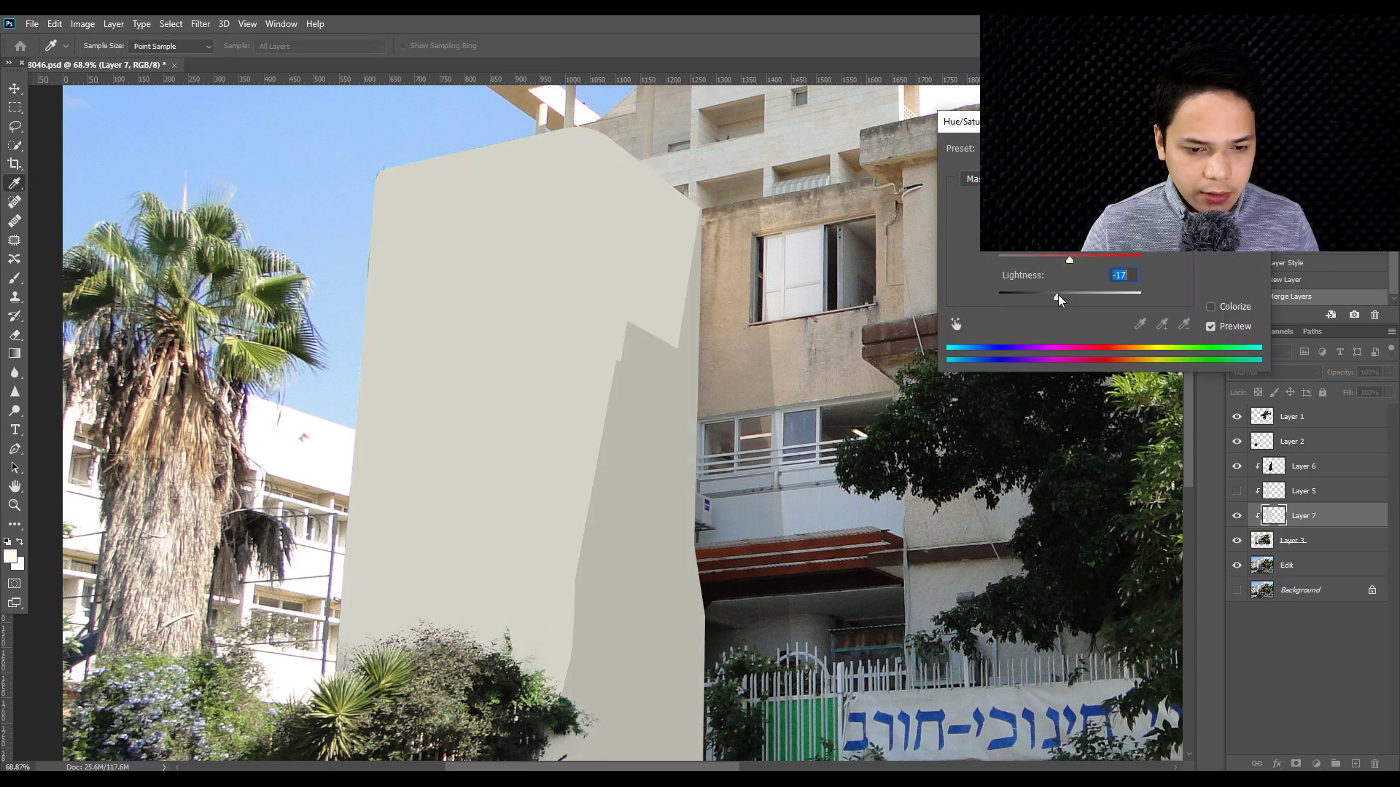
left_click_drag(1063, 299, 1065, 300)
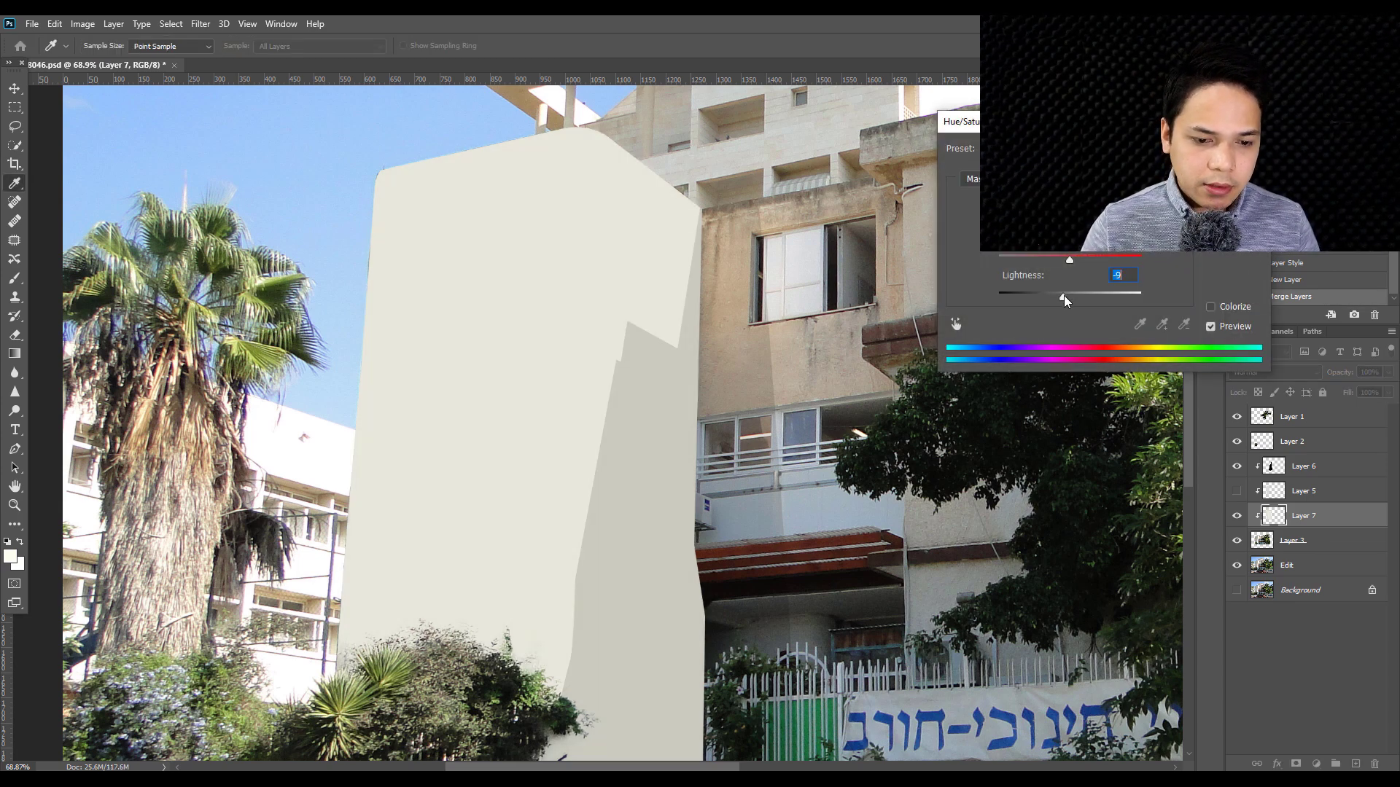
key("Return")
- Zoom out and toggle the grey wall's visibility to compare it with the original
key("ctrl+0")
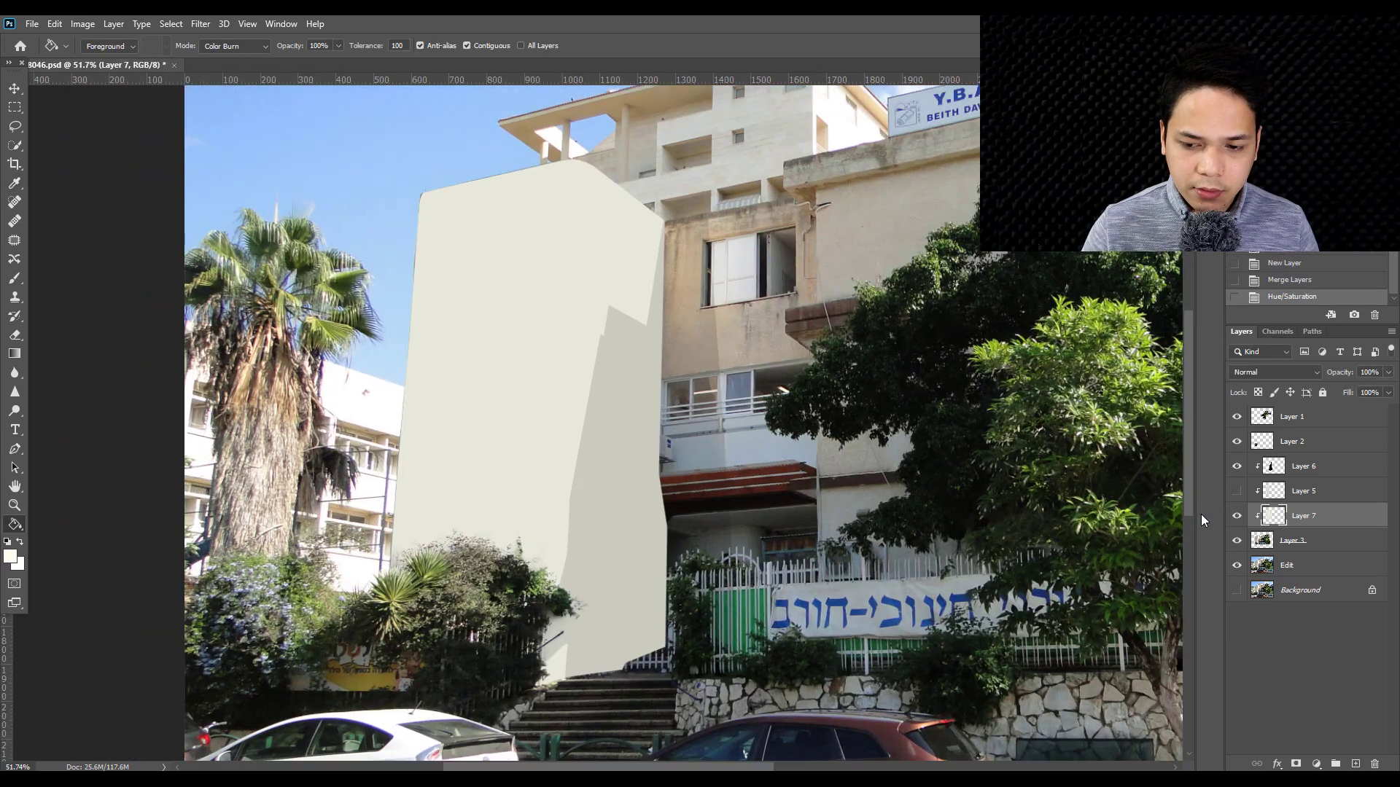
left_click(1232, 516)
left_click(1234, 516)
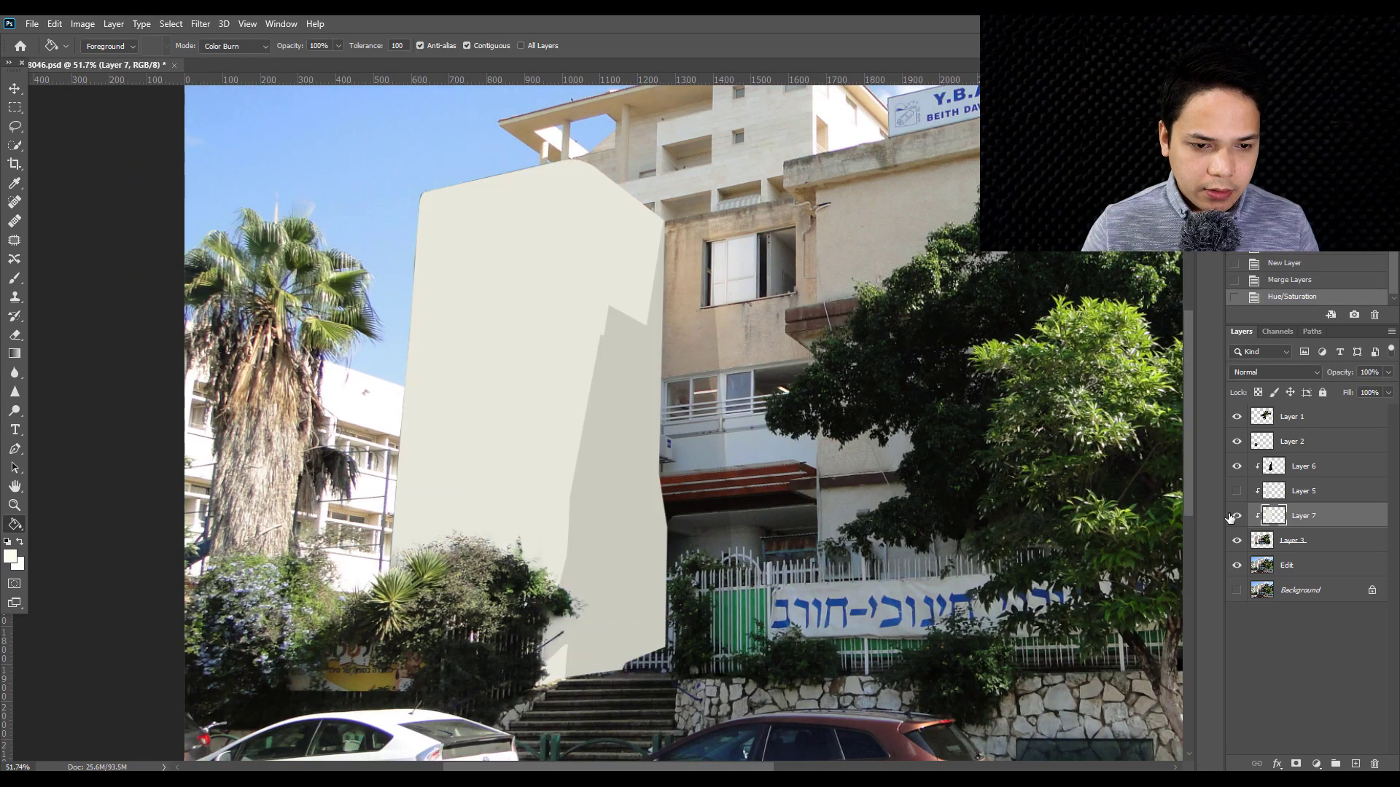
left_click(1235, 516)
scroll(710, 387, "up", 1)
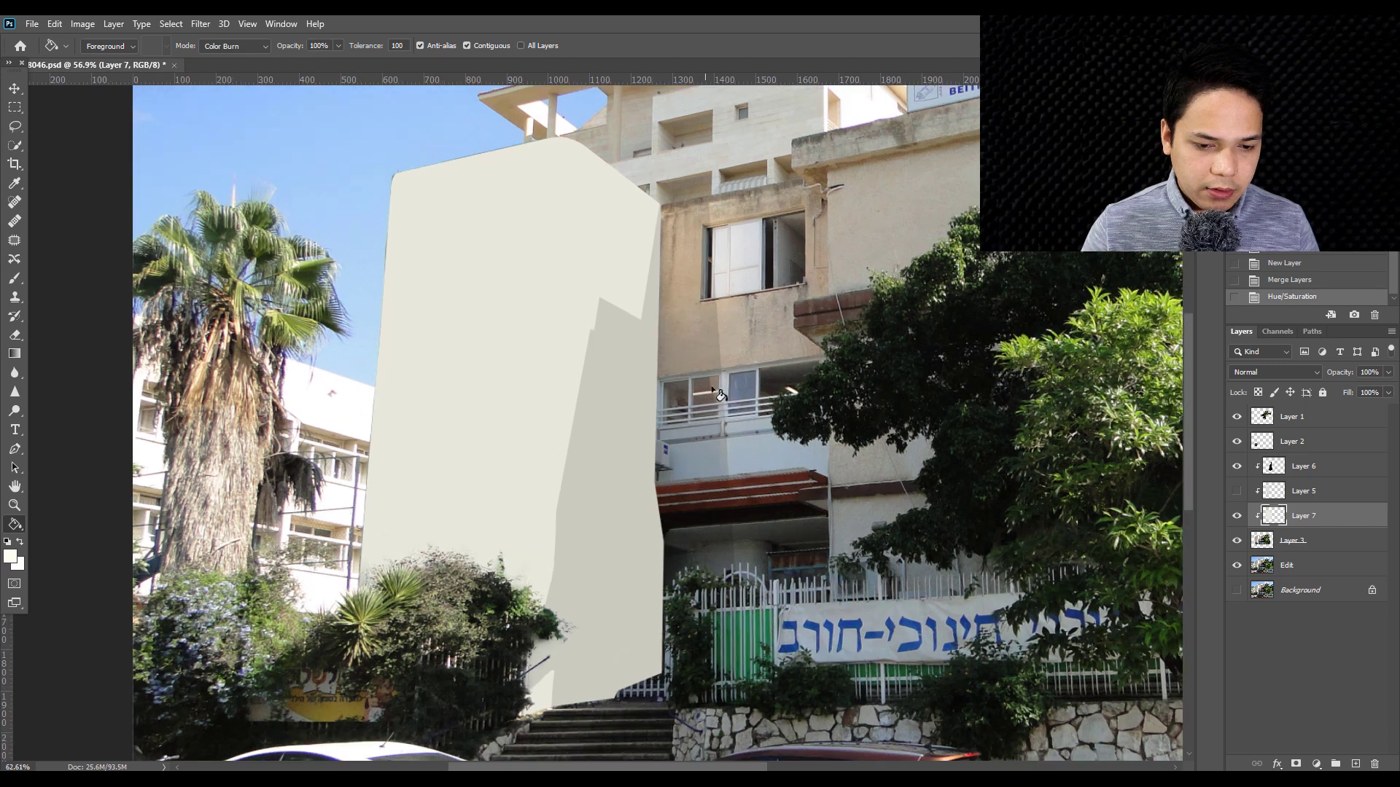
scroll(718, 393, "up", 1)
scroll(584, 328, "up", 1)
scroll(401, 219, "up", 1)
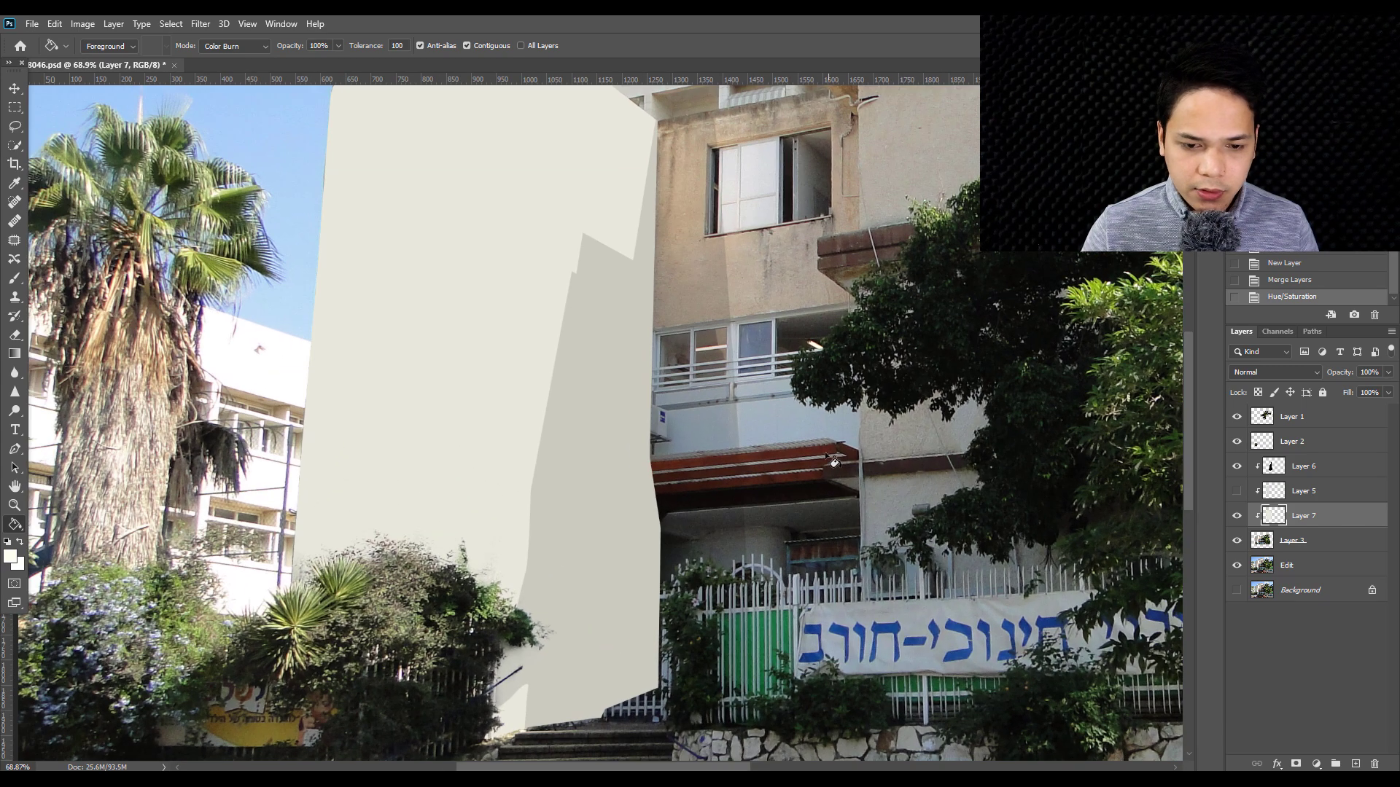
scroll(255, 146, "up", 1)
- Set Hue/Saturation Saturation to zero so the wall becomes a neutral light grey
key("i")
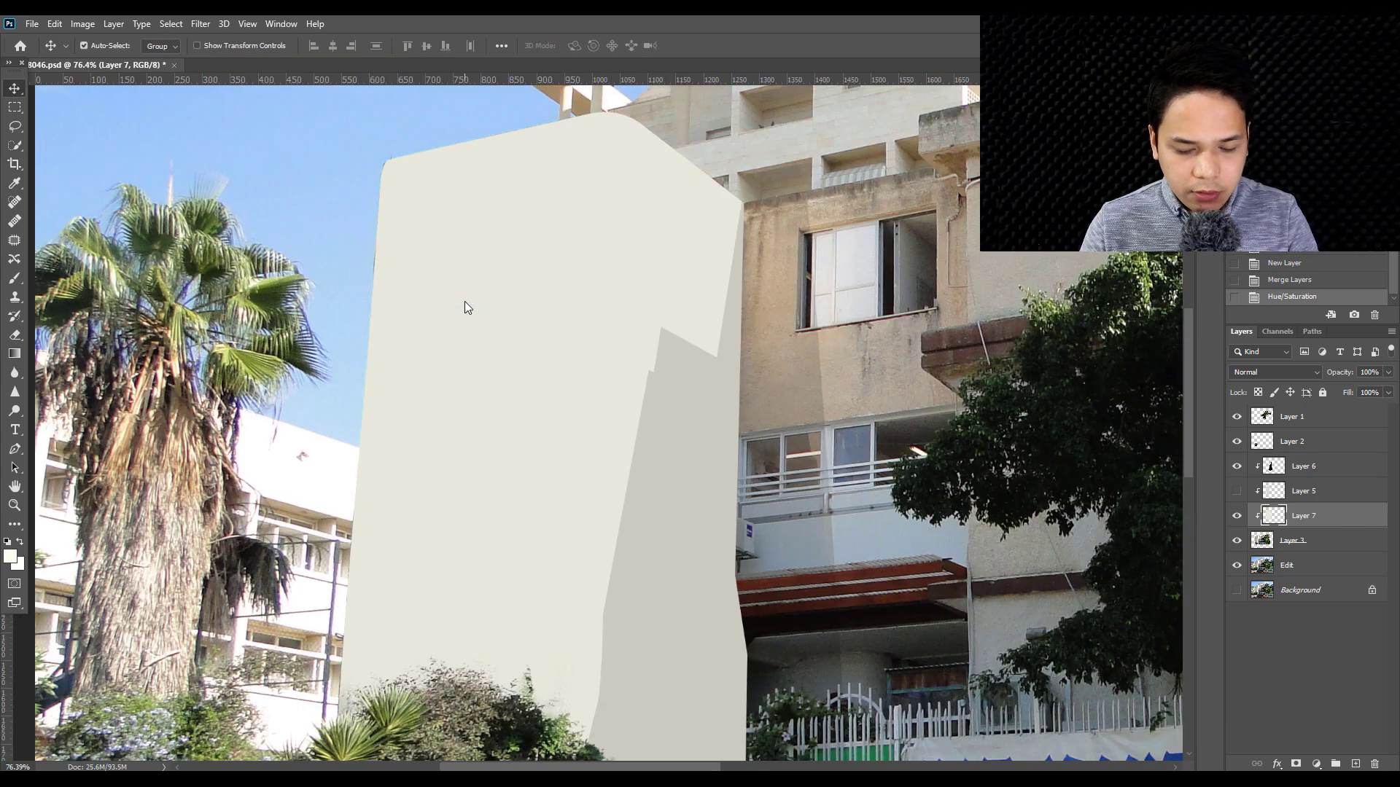
key("ctrl+u")
left_click_drag(1023, 260, 877, 254)
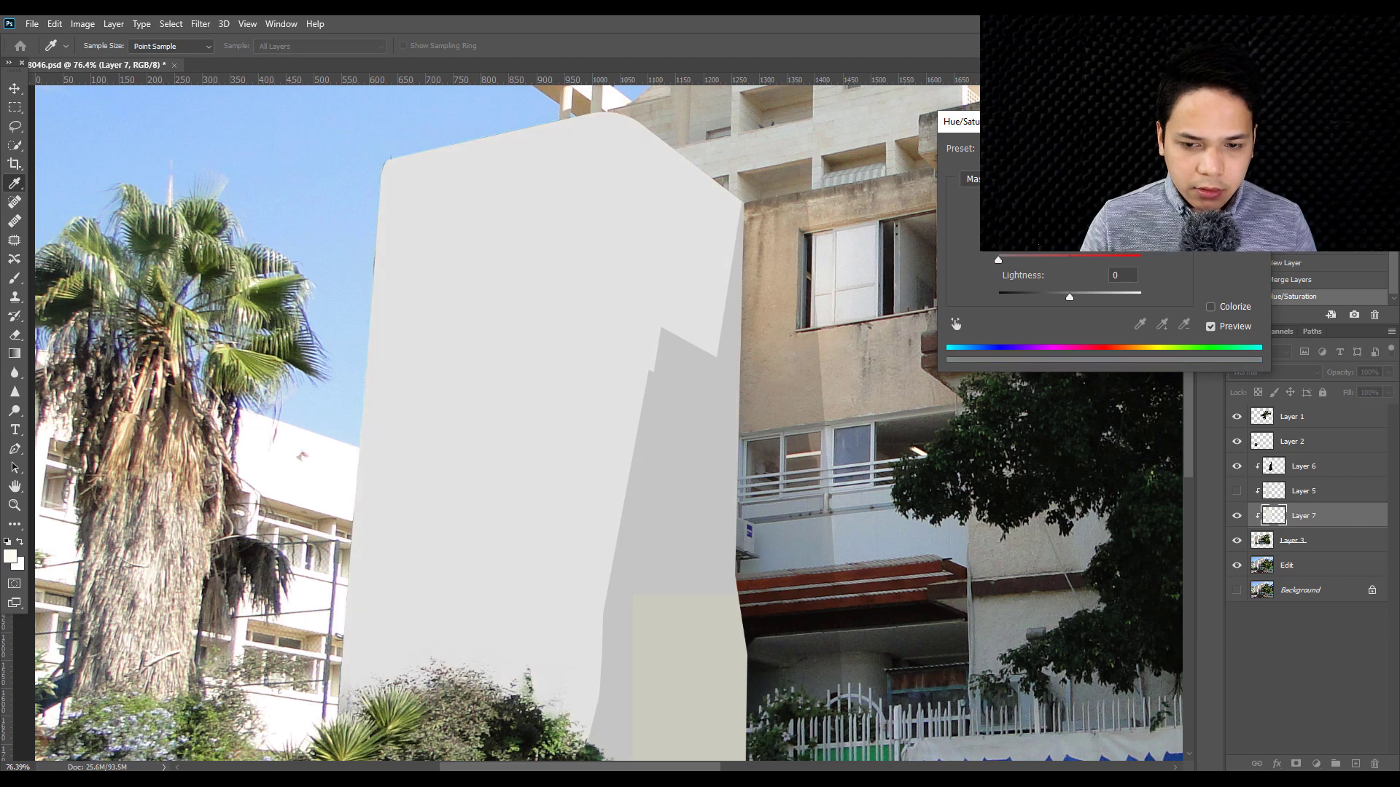
key("Return")
key("v")
key("ctrl+0")
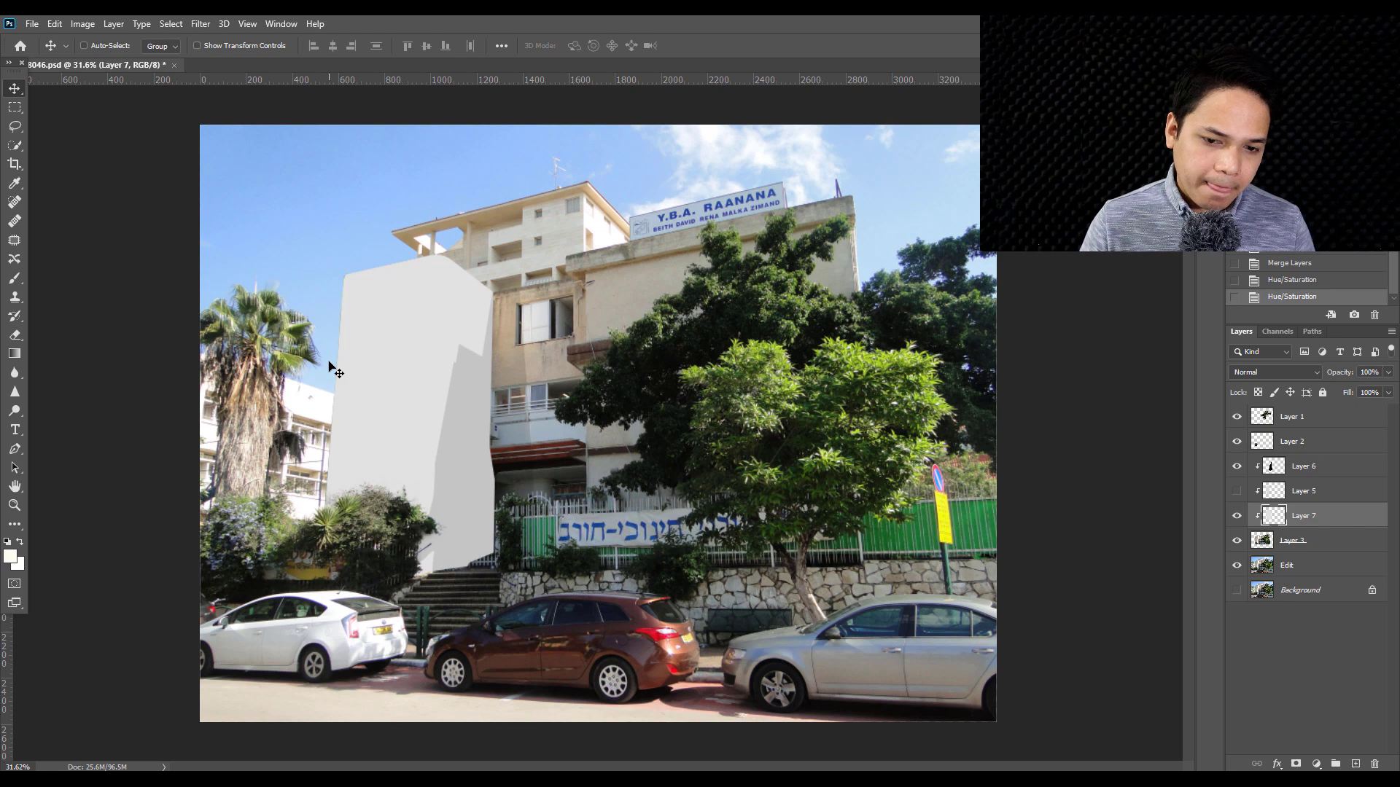
- Select Layer 6 on the wall and apply a 3.0 px Gaussian Blur to it
scroll(332, 369, "up", 2)
scroll(518, 350, "up", 1)
scroll(600, 487, "up", 3)
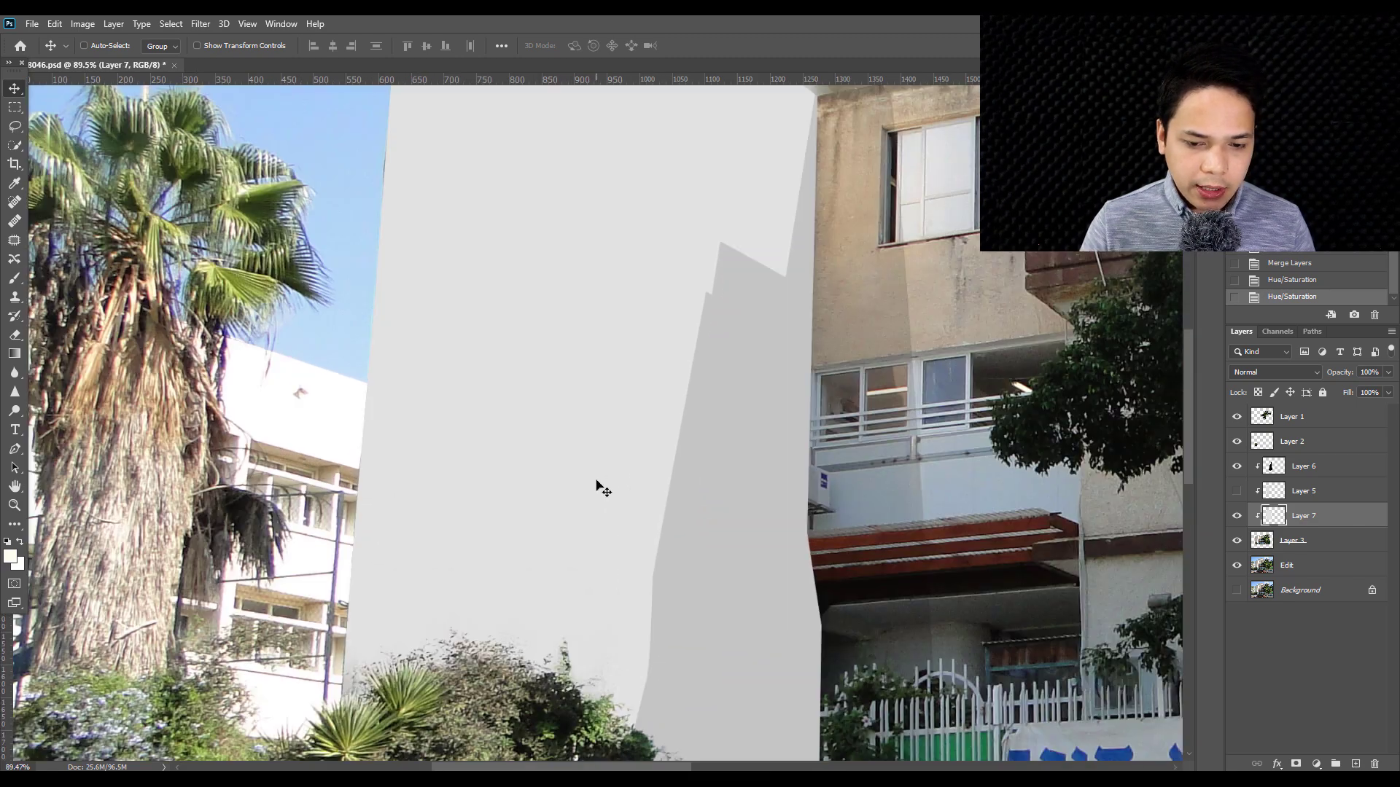
left_click_drag(600, 488, 647, 546)
scroll(759, 447, "down", 1)
right_click(759, 447)
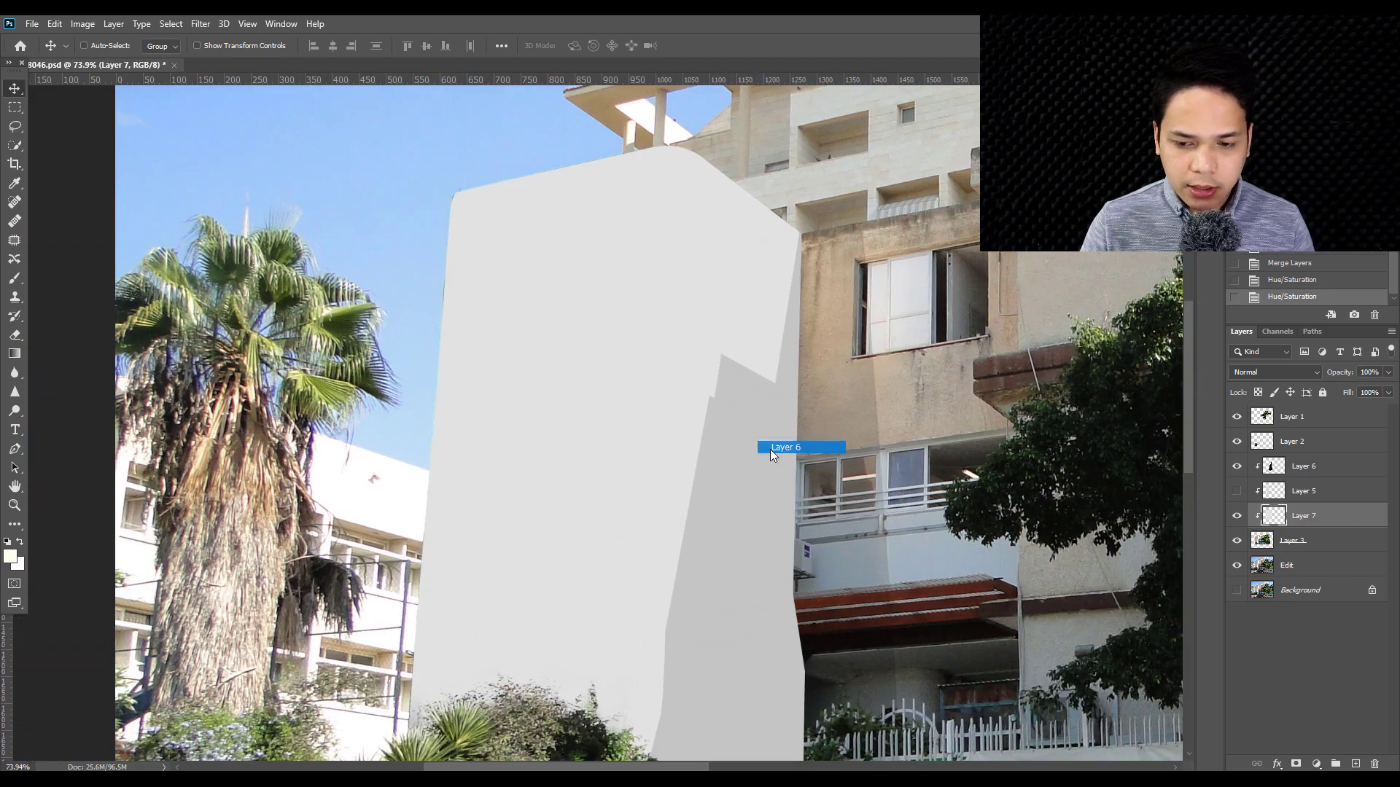
left_click(773, 447)
left_click(200, 23)
mouse_move(209, 188)
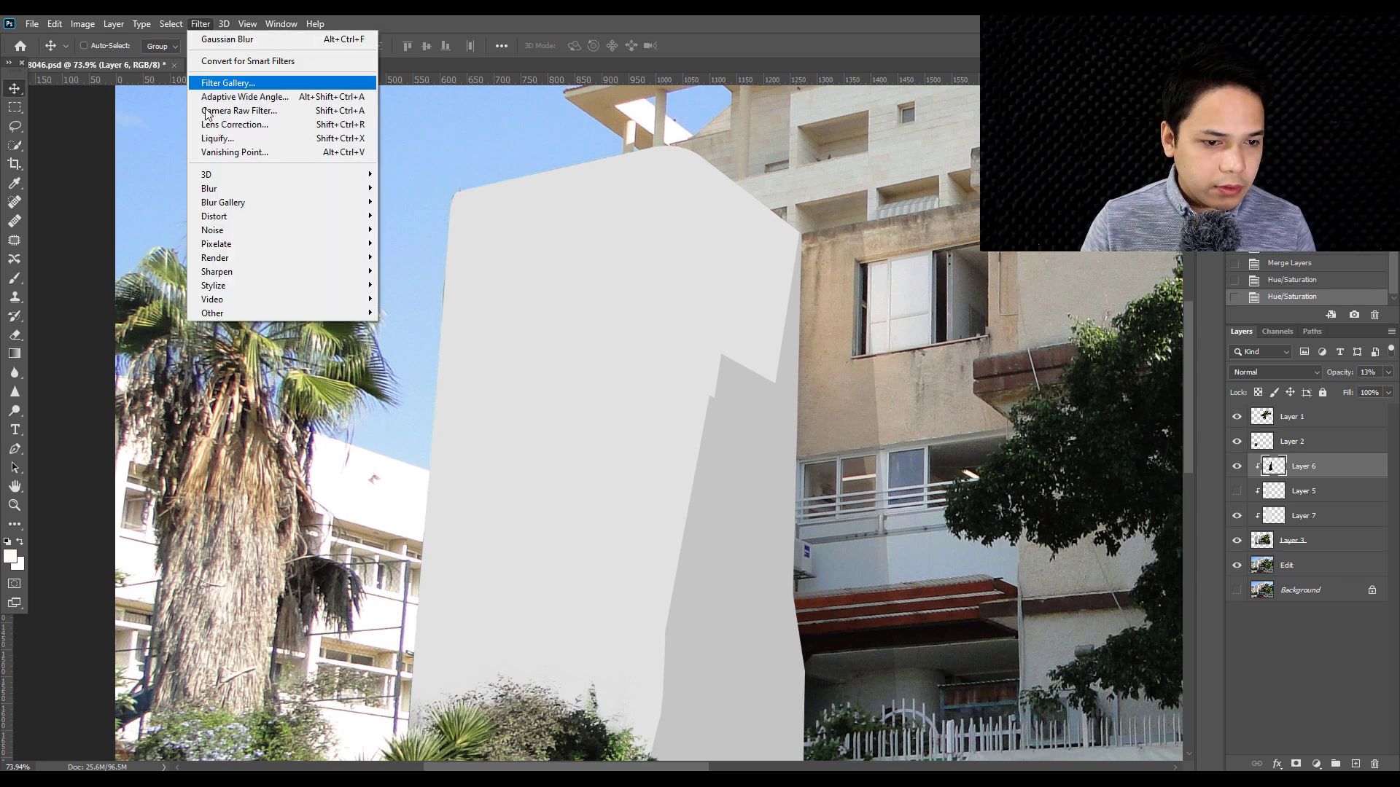
left_click(417, 242)
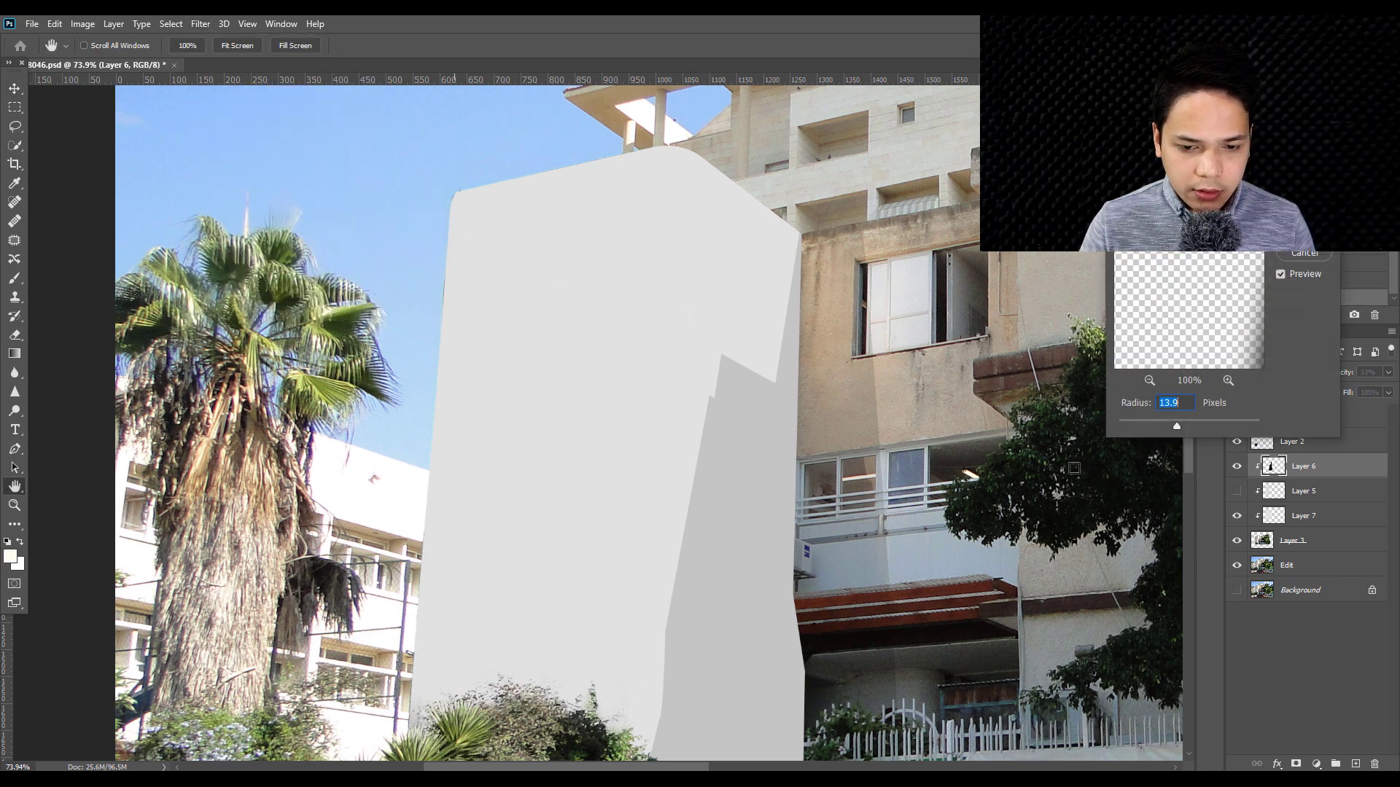
left_click_drag(1144, 417, 1143, 420)
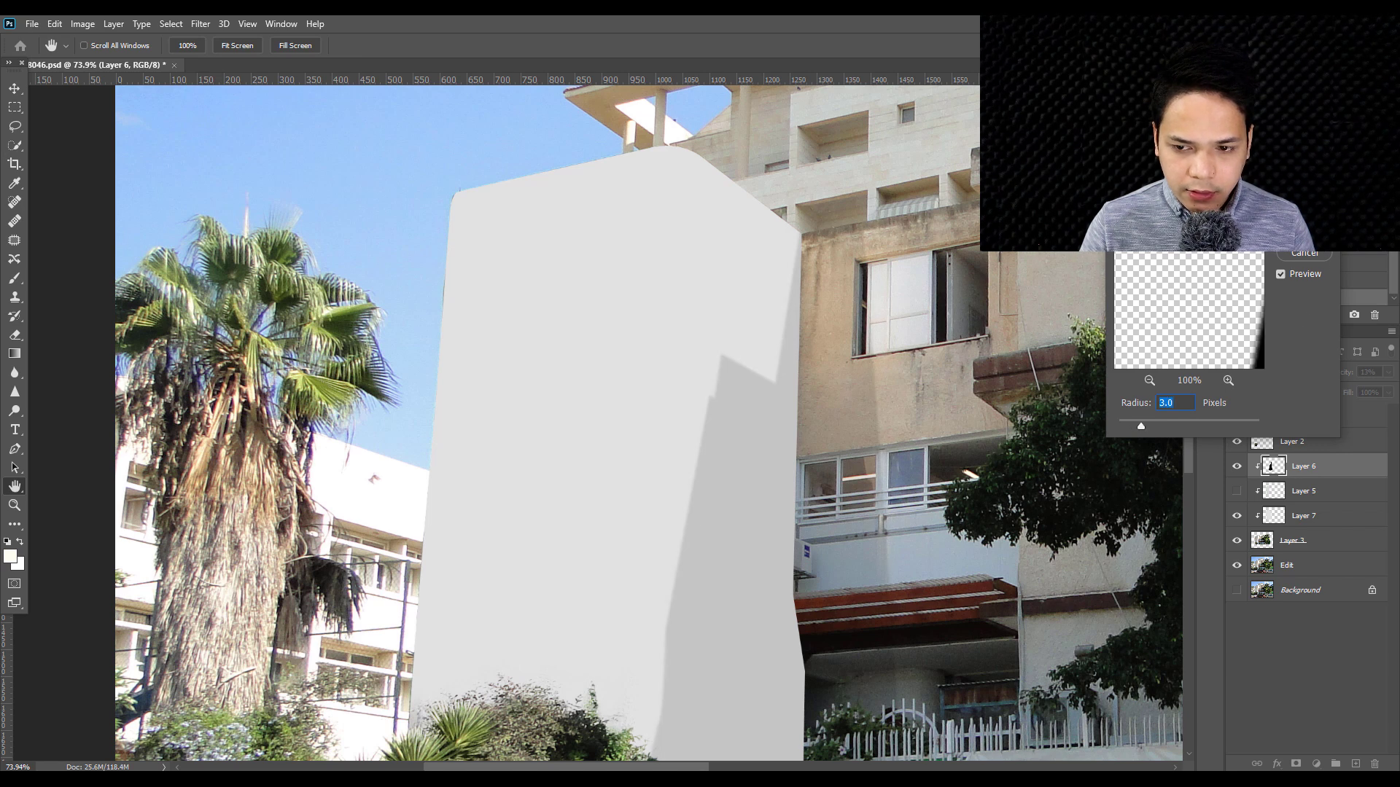
key("Return")
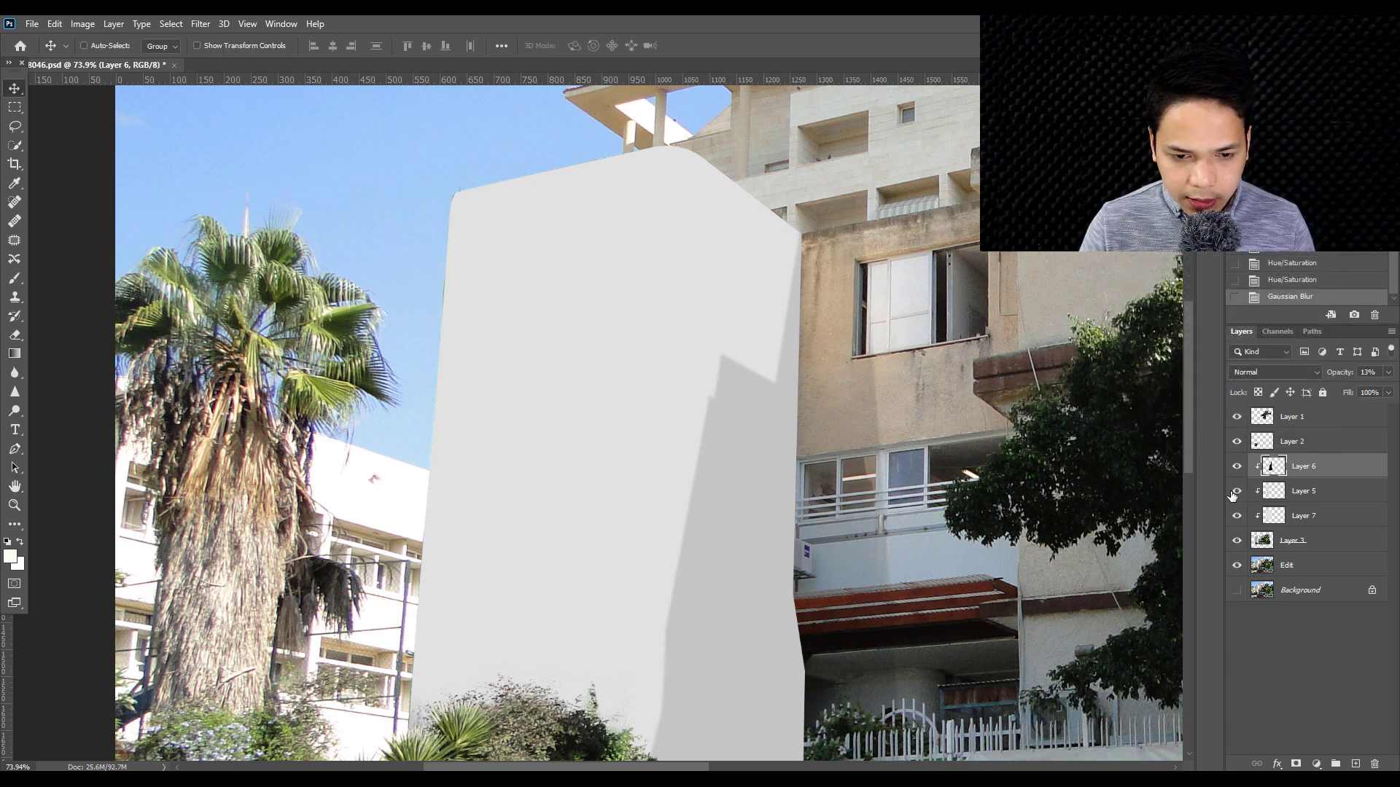
- Give Layer 5 a Color Overlay in the darker light grey #dbdbdb
left_click(1298, 492)
left_click(1277, 764)
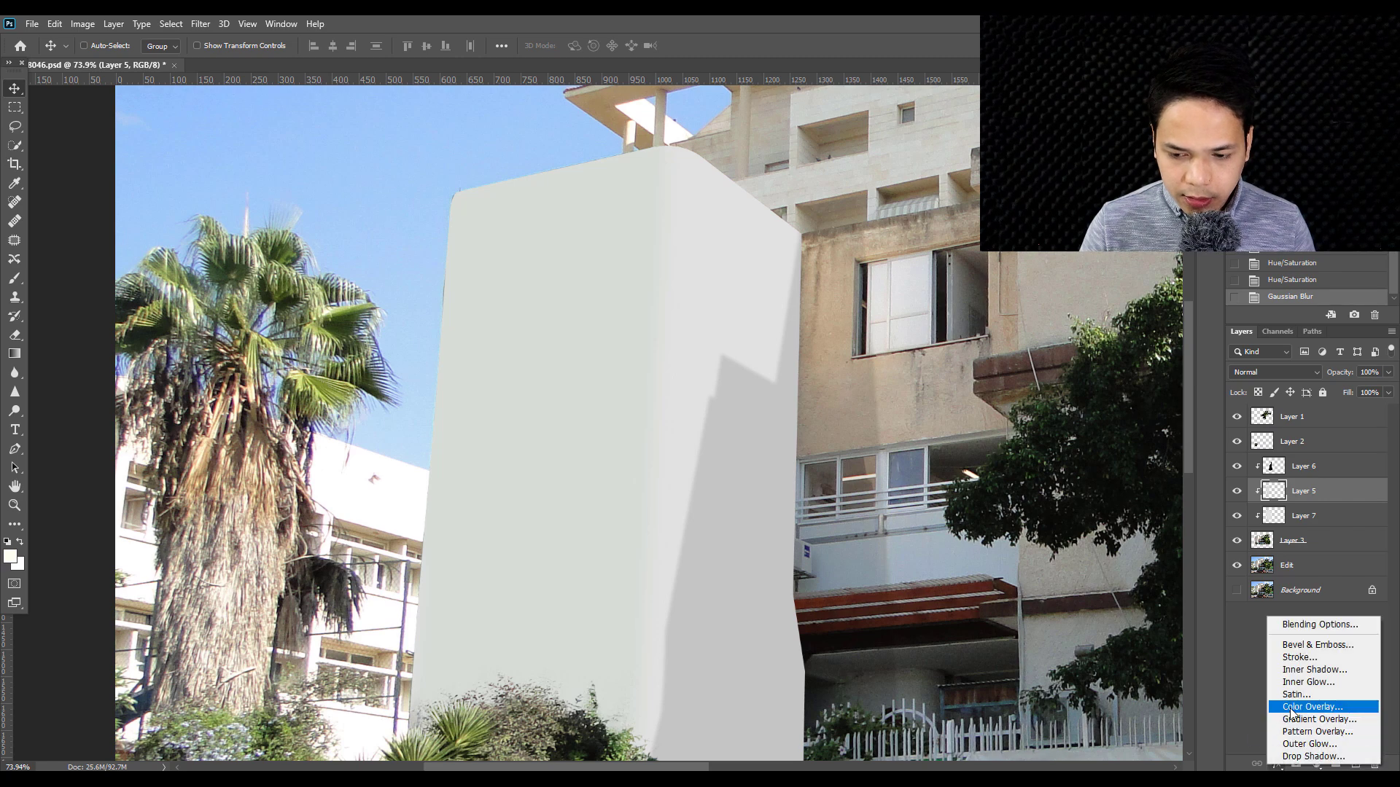
left_click(1305, 710)
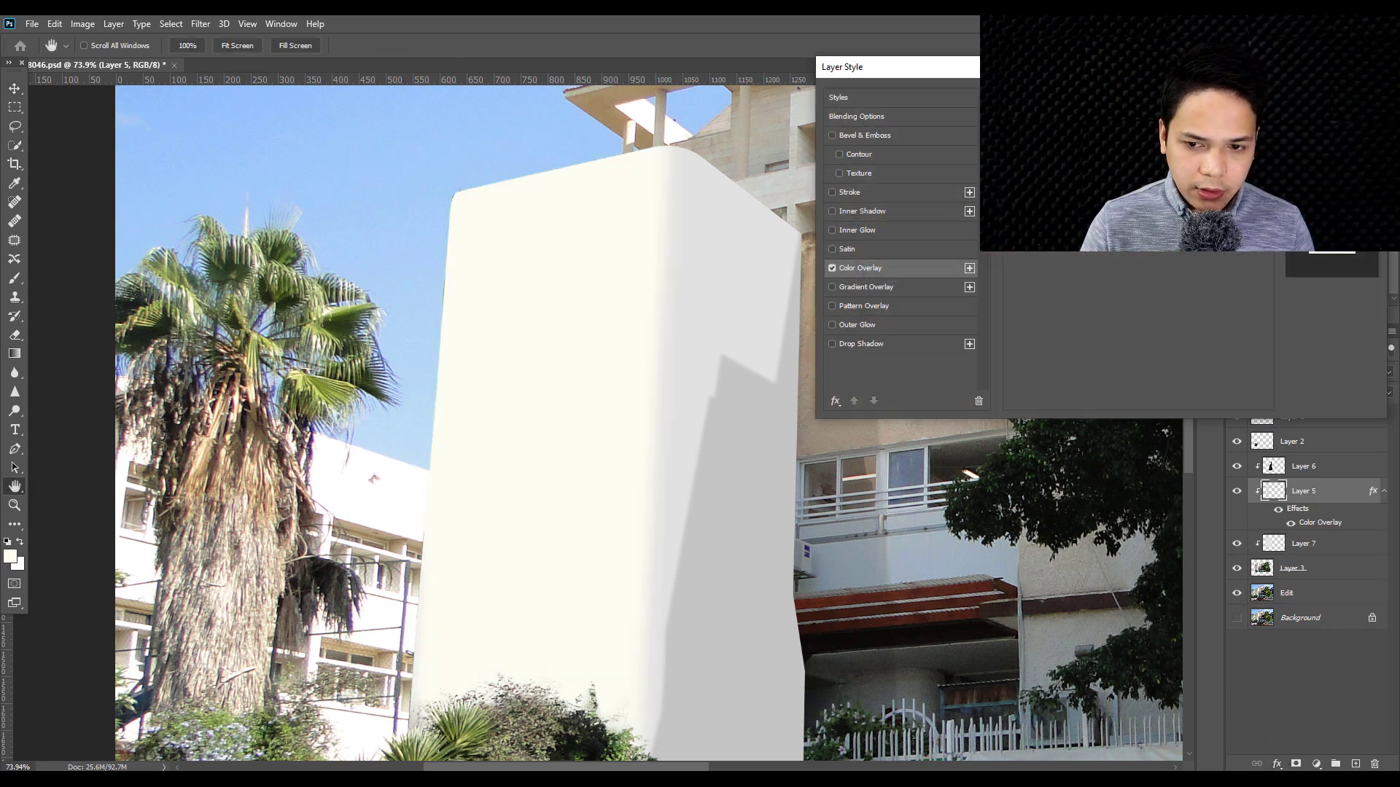
left_click(1185, 135)
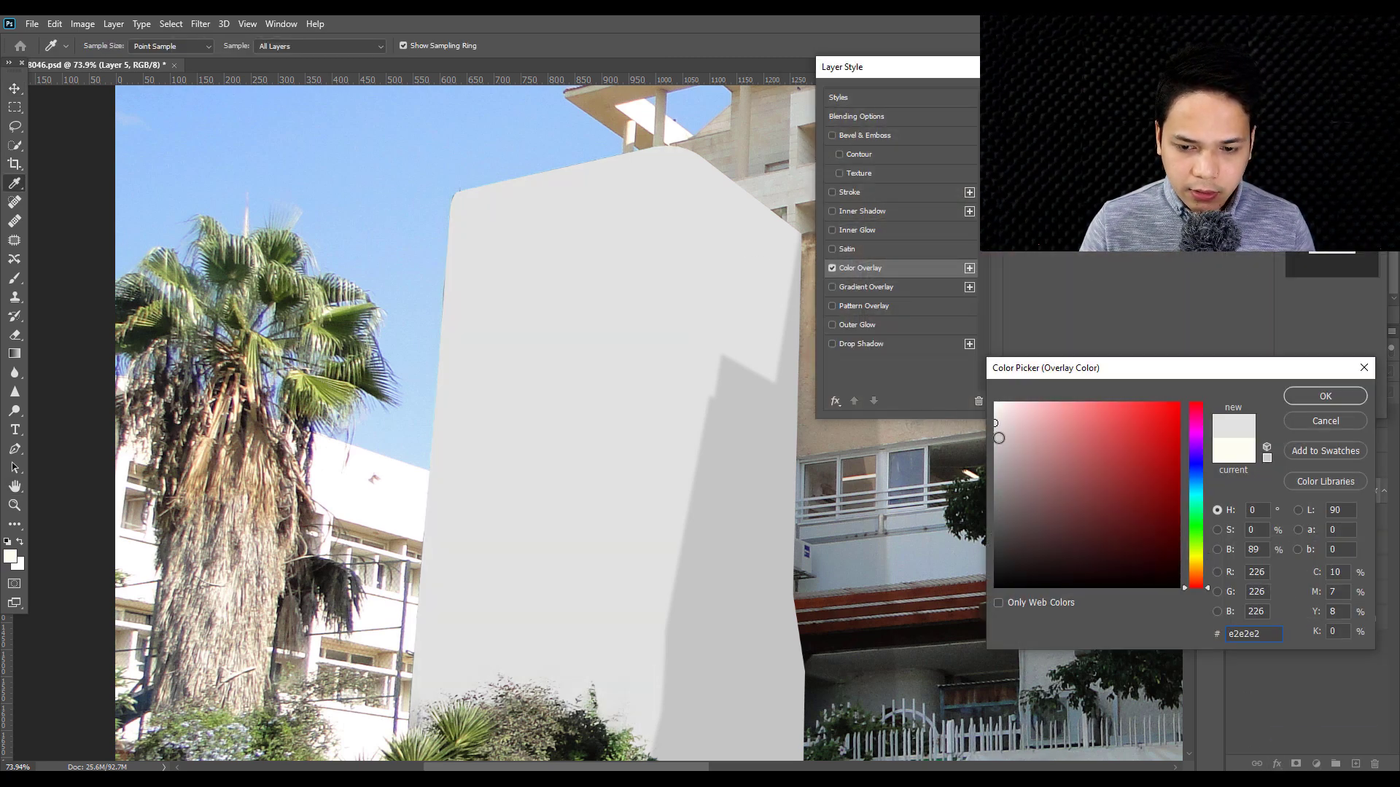
left_click(978, 433)
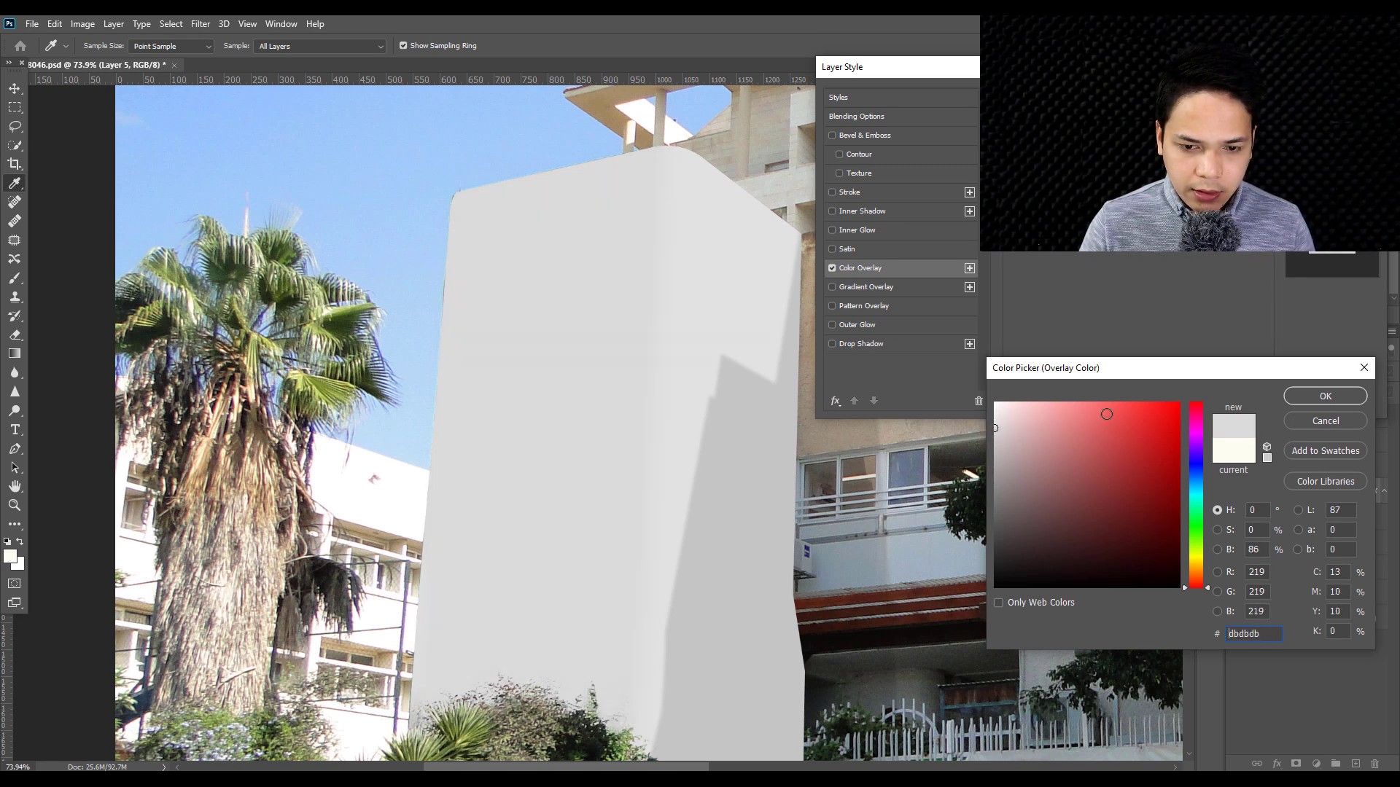
left_click(1304, 398)
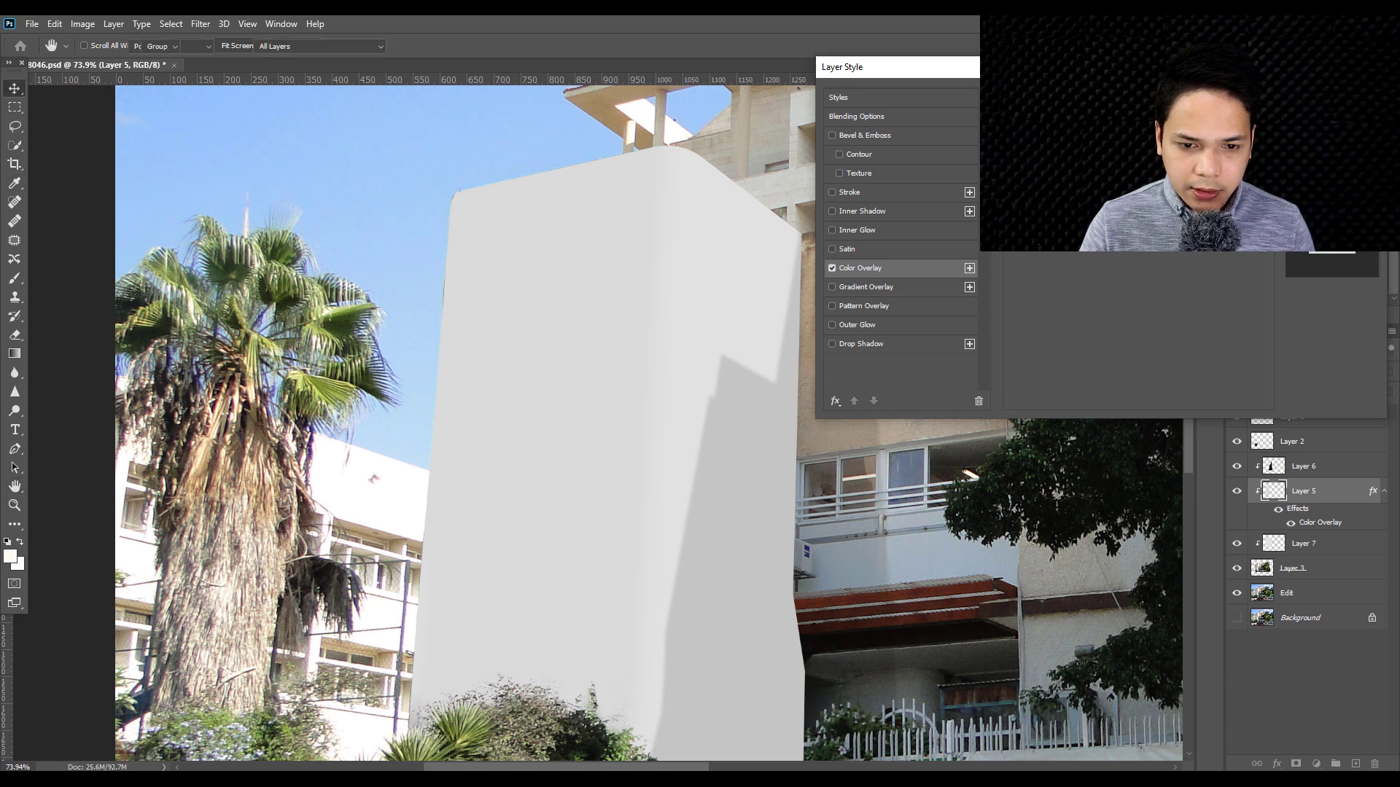
key("Return")
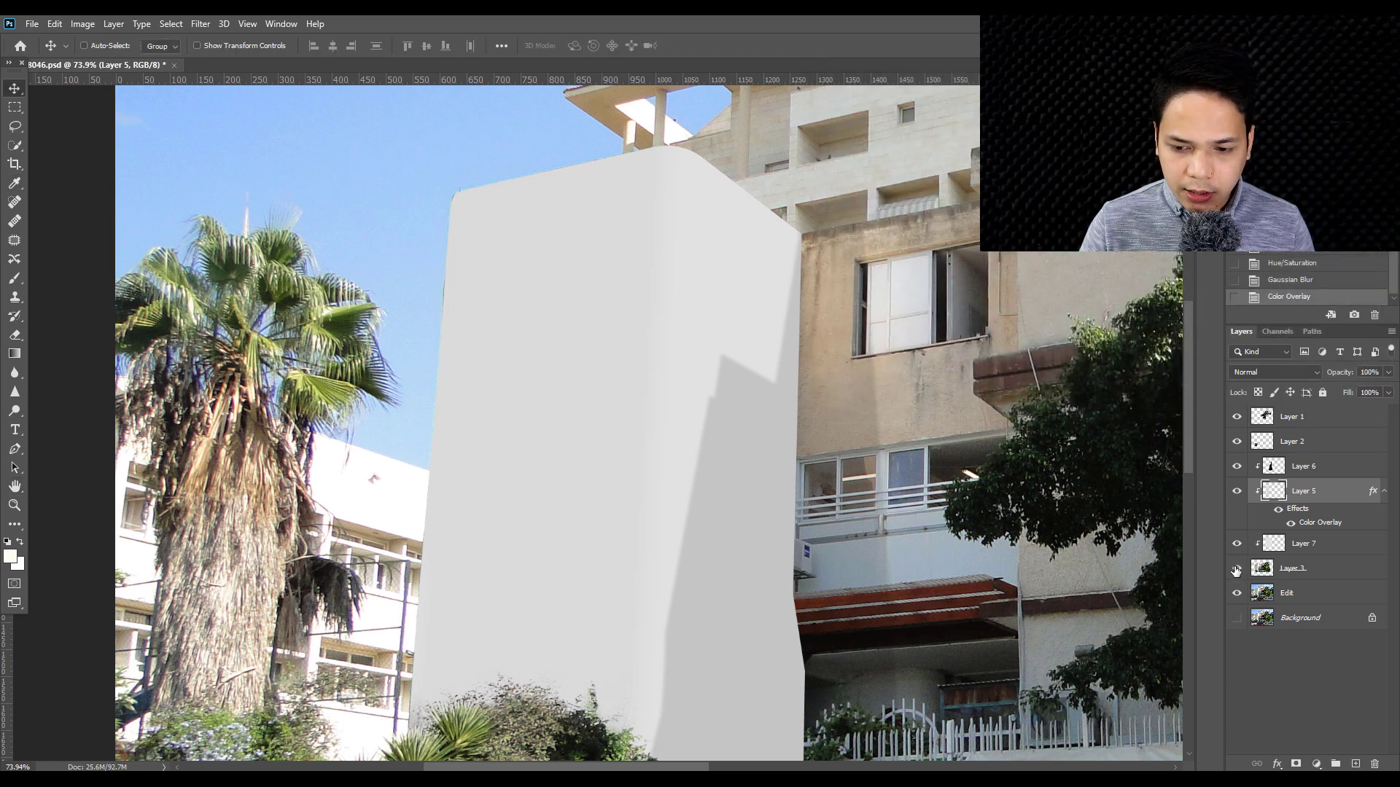
- Toggle the rebuilt wall's visibility to compare it with the original wall
left_click(1235, 570)
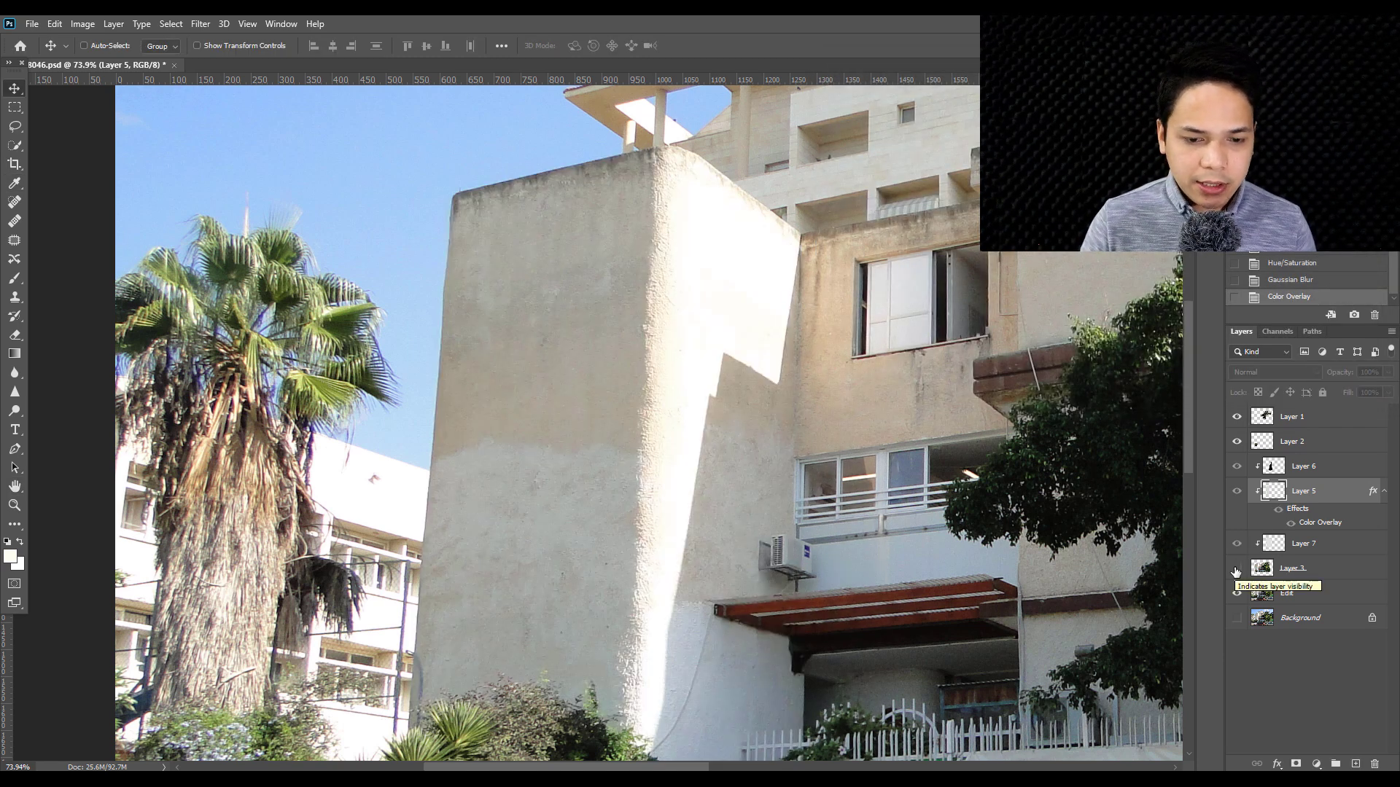
left_click(1236, 570)
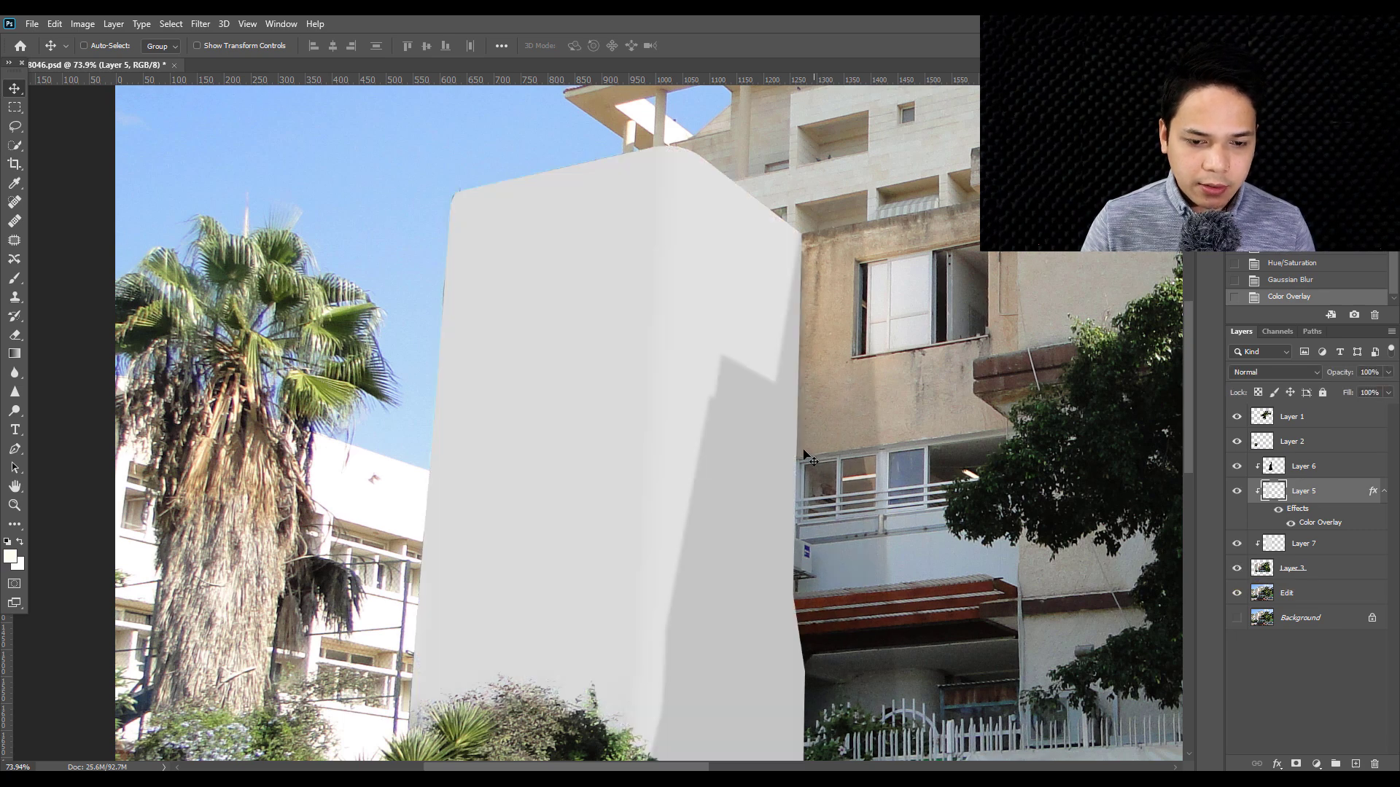
scroll(775, 516, "down", 2)
scroll(759, 562, "up", 1)
- Draw a freehand Patch outline around the wall area down to the image bottom
key("j")
left_click_drag(689, 709, 842, 758)
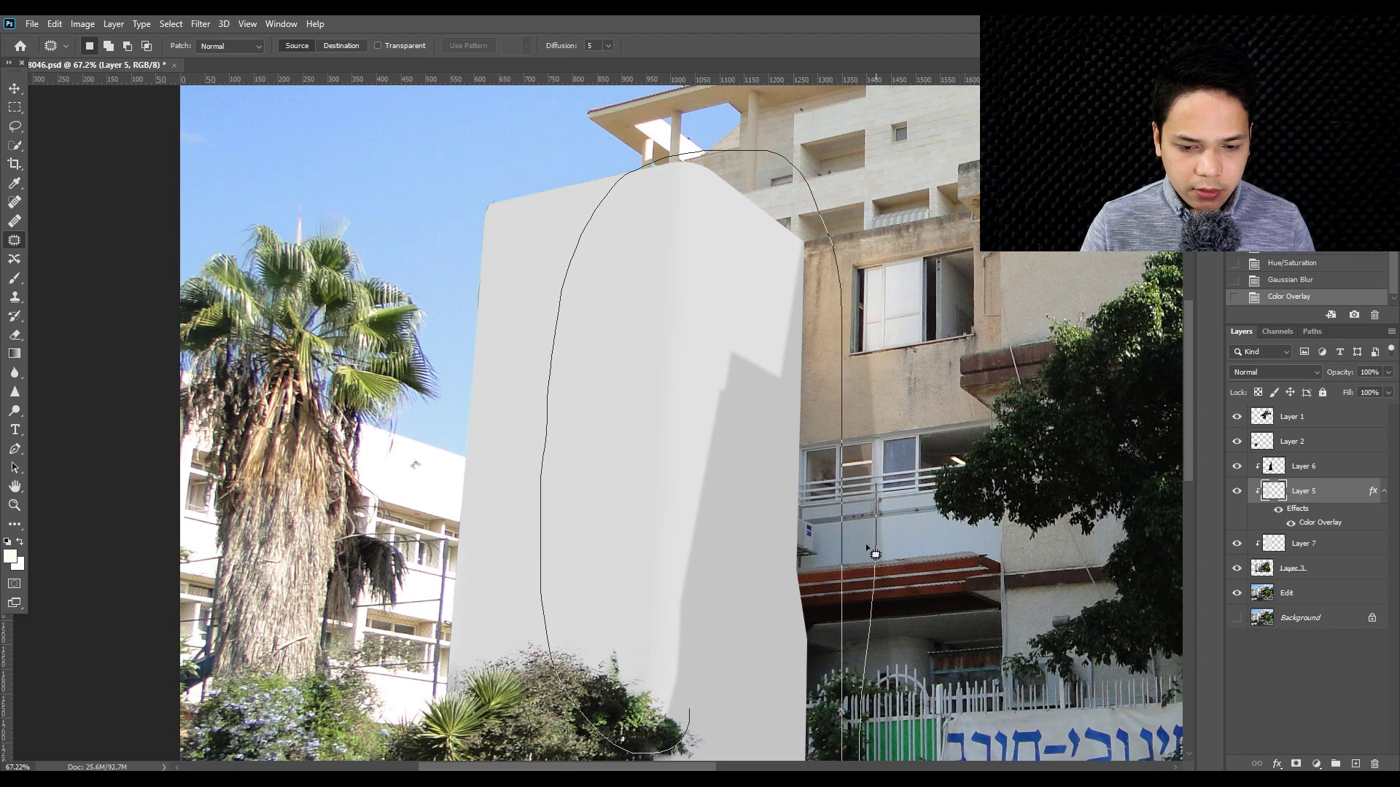
left_click_drag(842, 759, 689, 711)
scroll(719, 596, "down", 6)
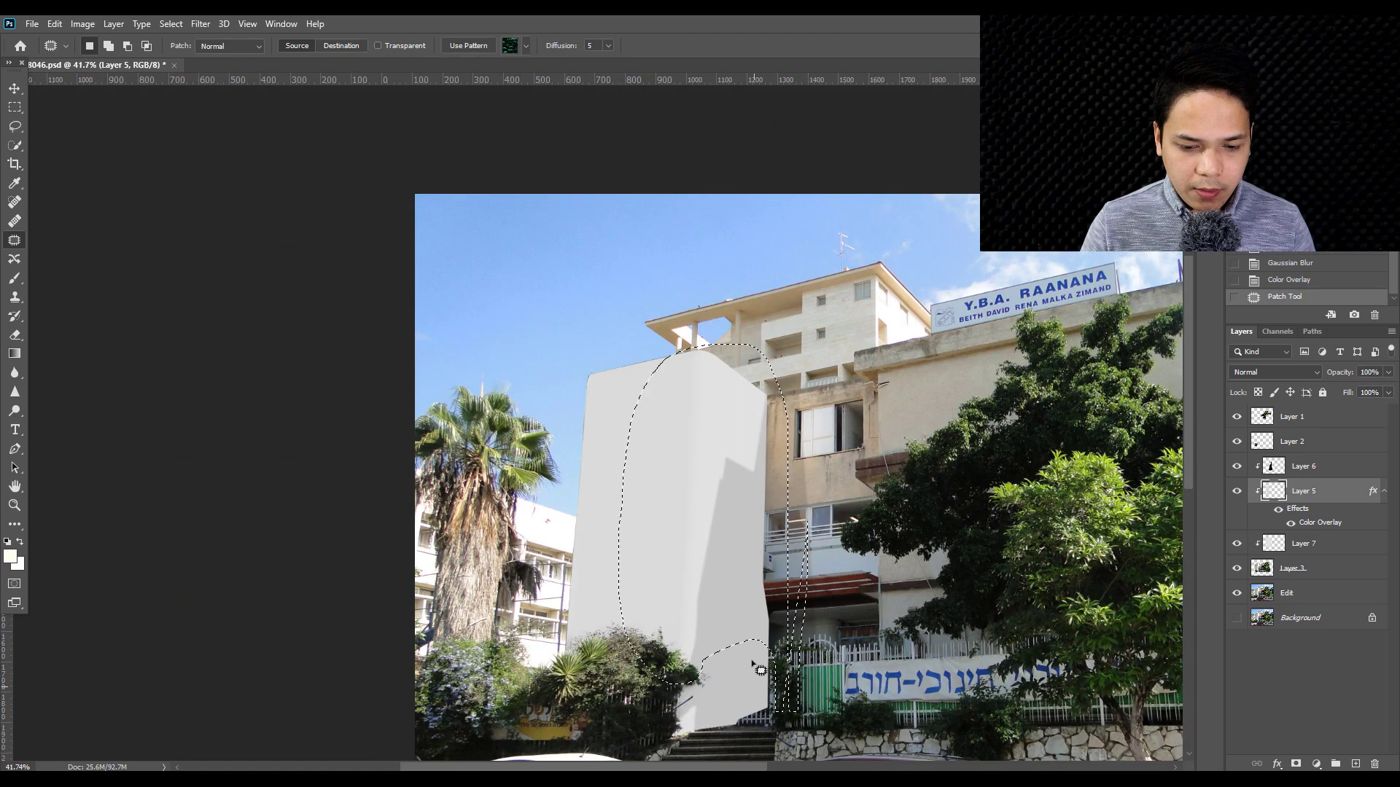
scroll(810, 657, "up", 2)
left_click_drag(583, 751, 804, 747)
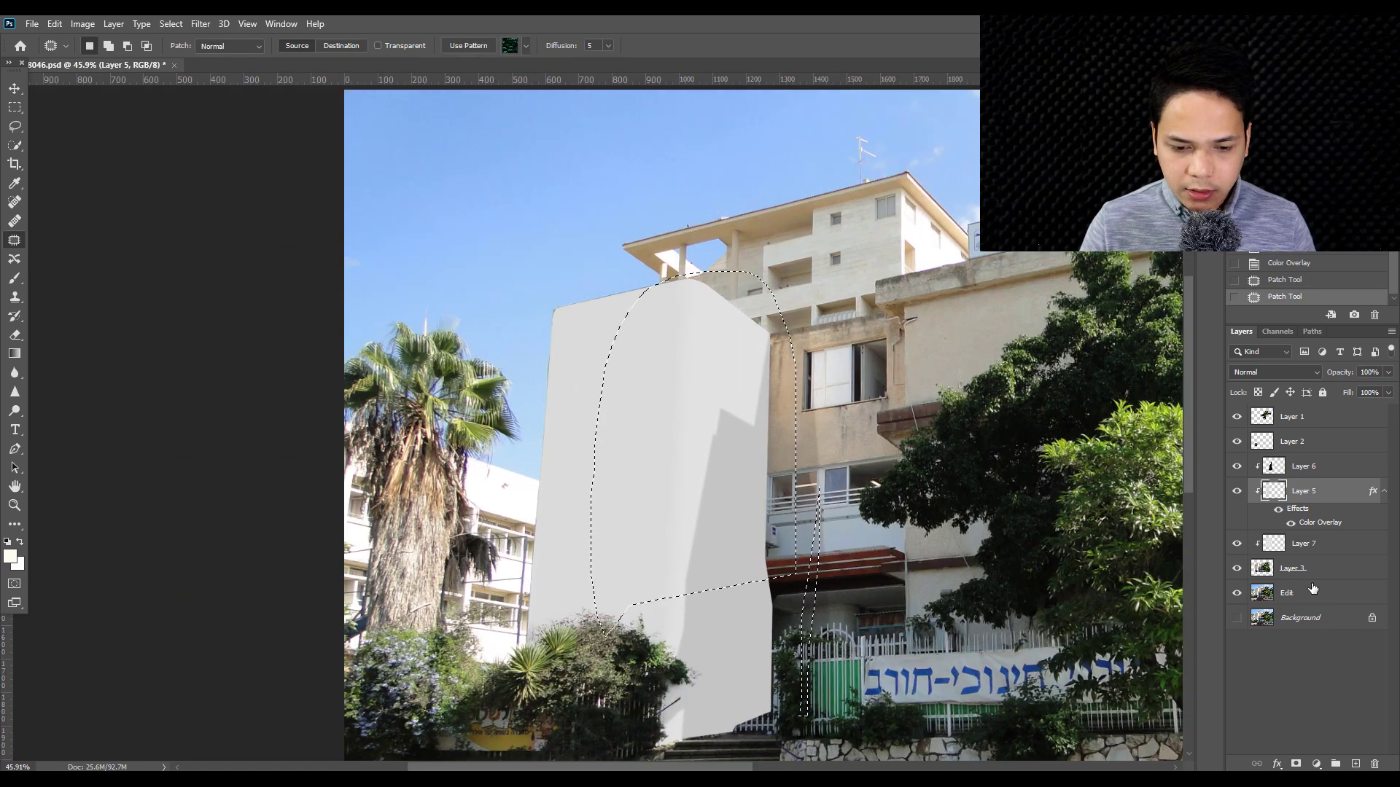
left_click_drag(636, 611, 605, 758)
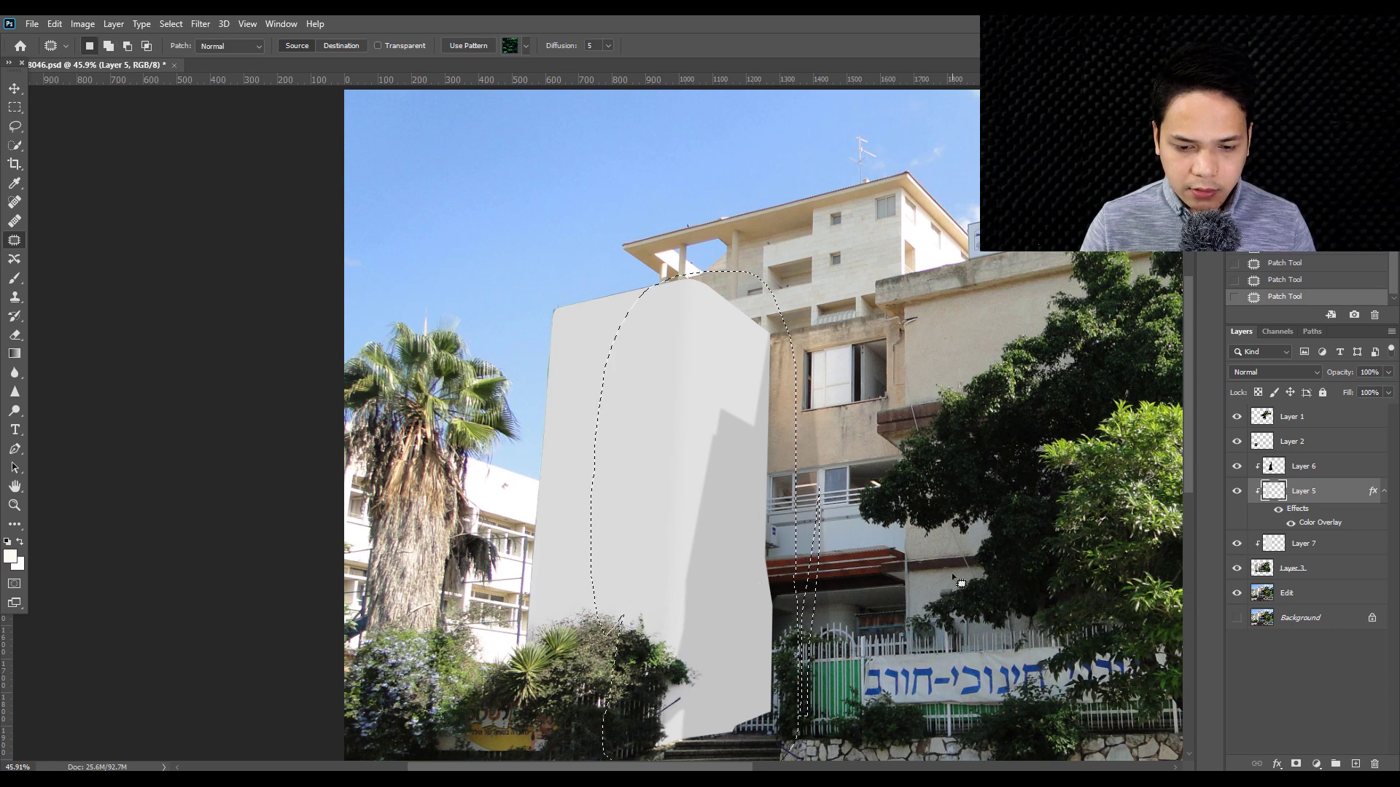
- Copy the outlined area from the Edit layer to Layer 8, placed above Layer 5
left_click(1290, 595)
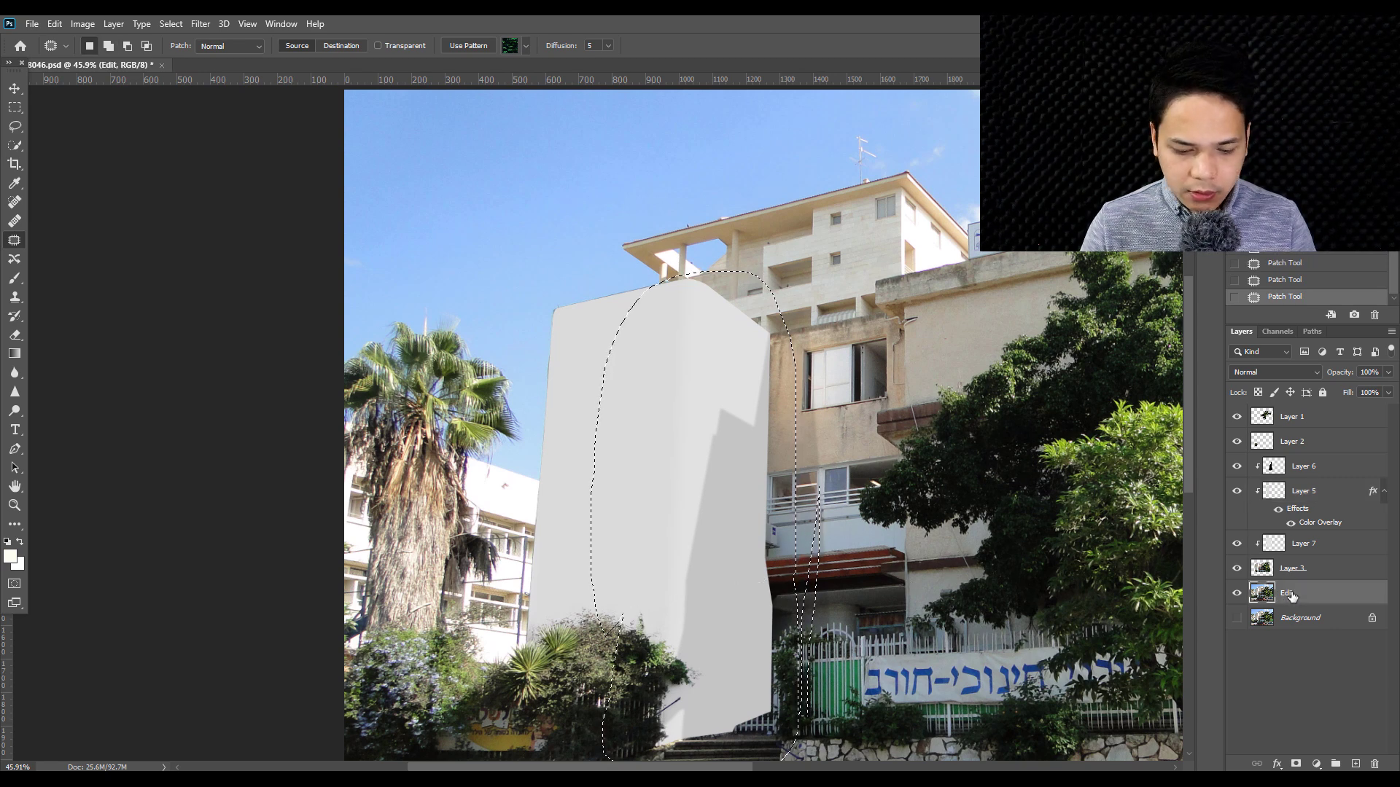
key("ctrl+j")
mouse_move(1292, 593)
left_mouse_down()
mouse_move(1311, 528)
mouse_move(1312, 555)
left_mouse_up()
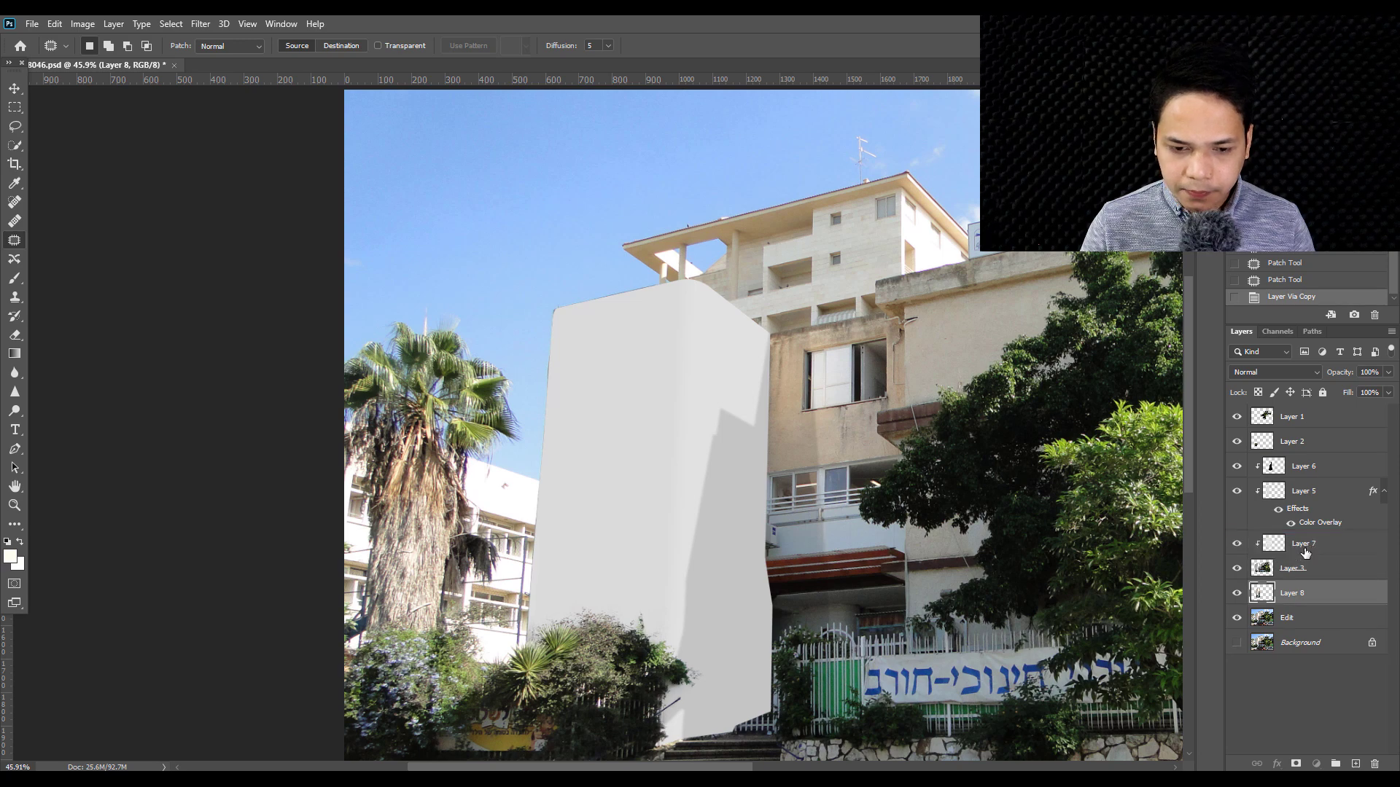
scroll(867, 536, "up", 1)
left_click_drag(1333, 489, 1333, 487)
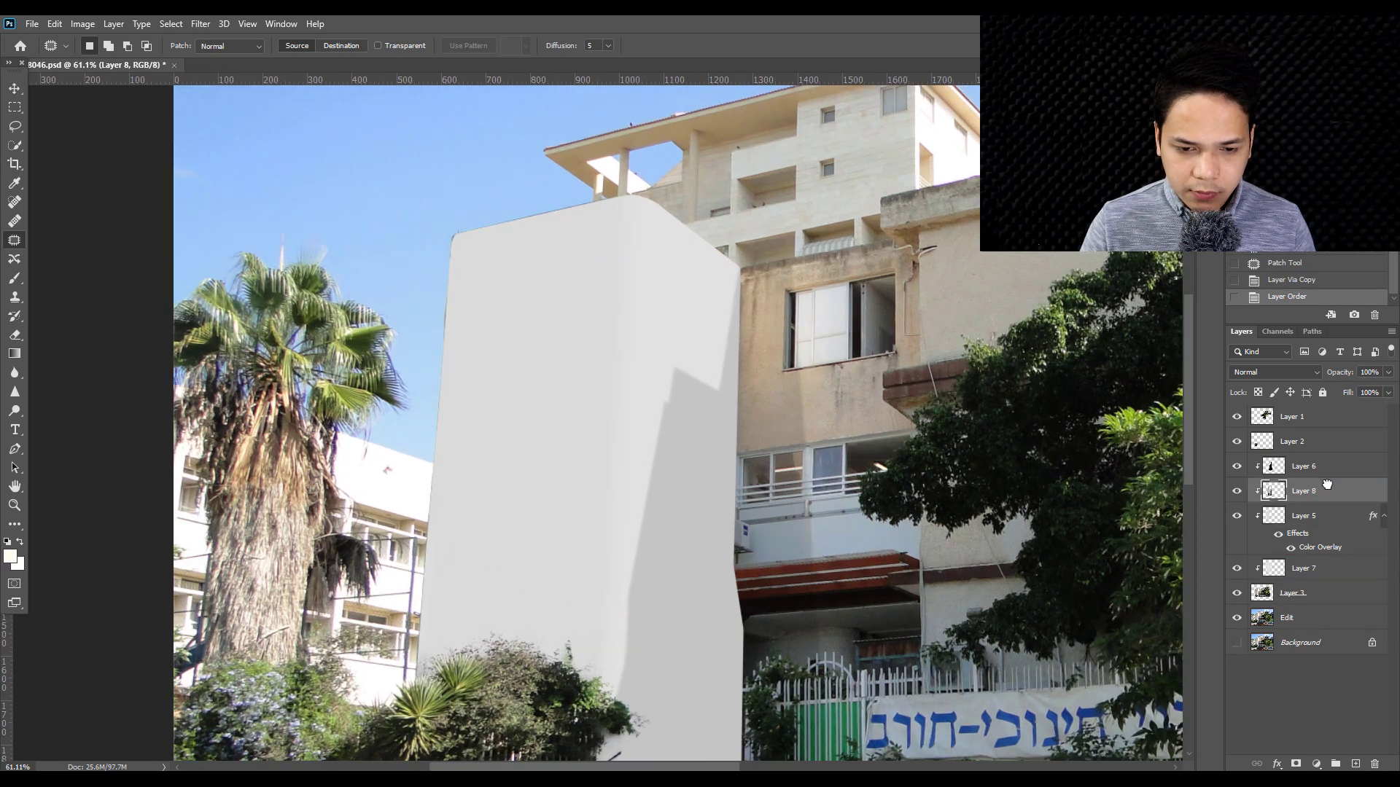
scroll(793, 457, "up", 1)
- Apply a 15.3 px Gaussian Blur to the copied wall texture on Layer 8
left_click(211, 27)
mouse_move(209, 188)
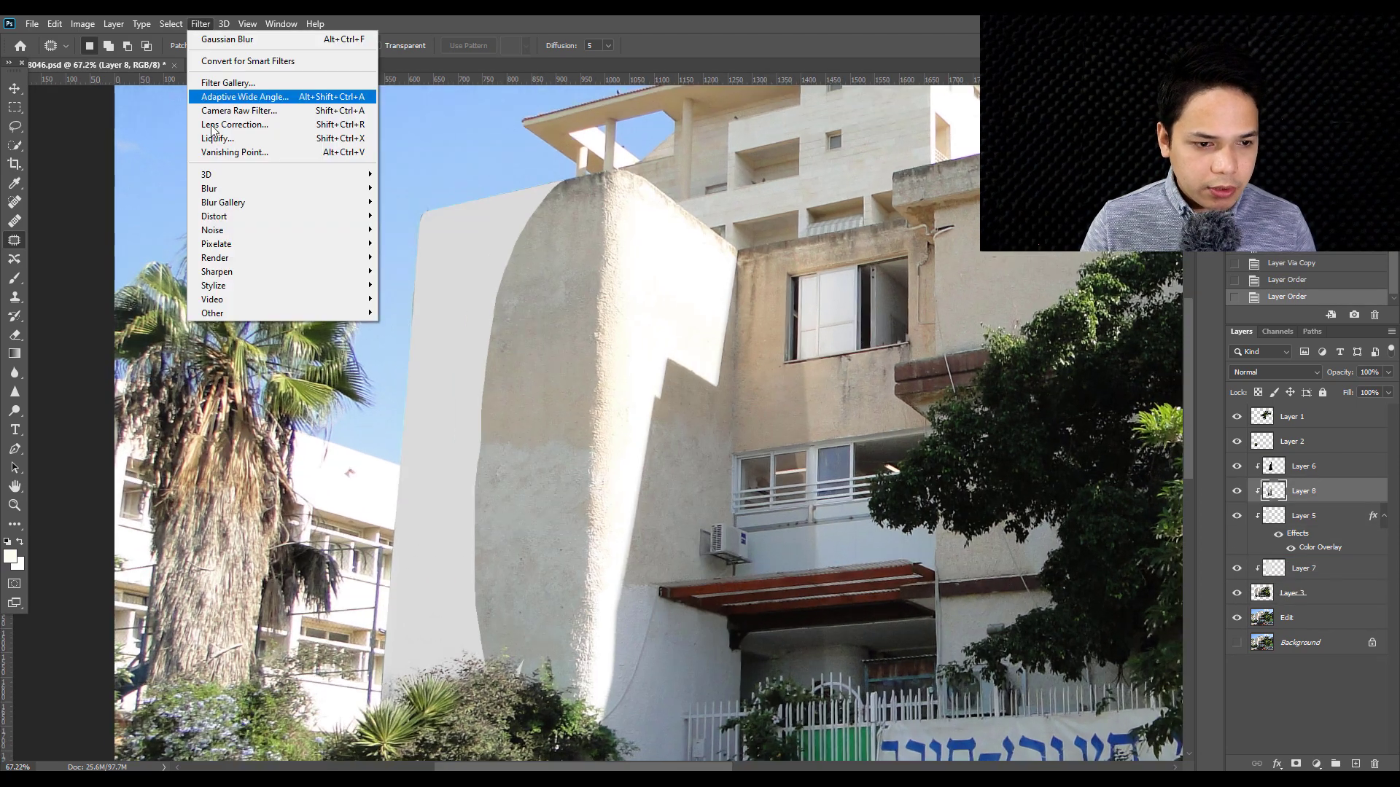
left_click(417, 250)
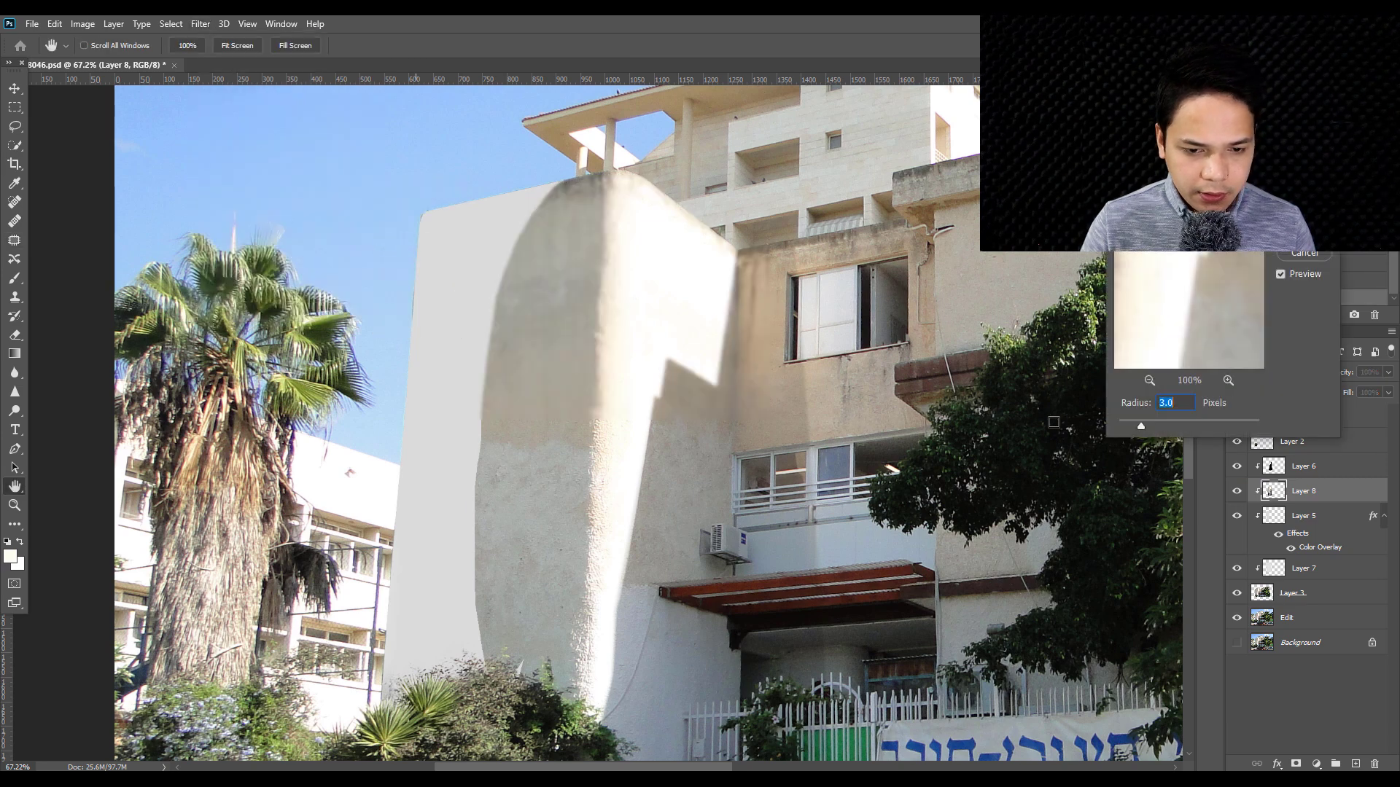
left_click_drag(1157, 422, 1178, 422)
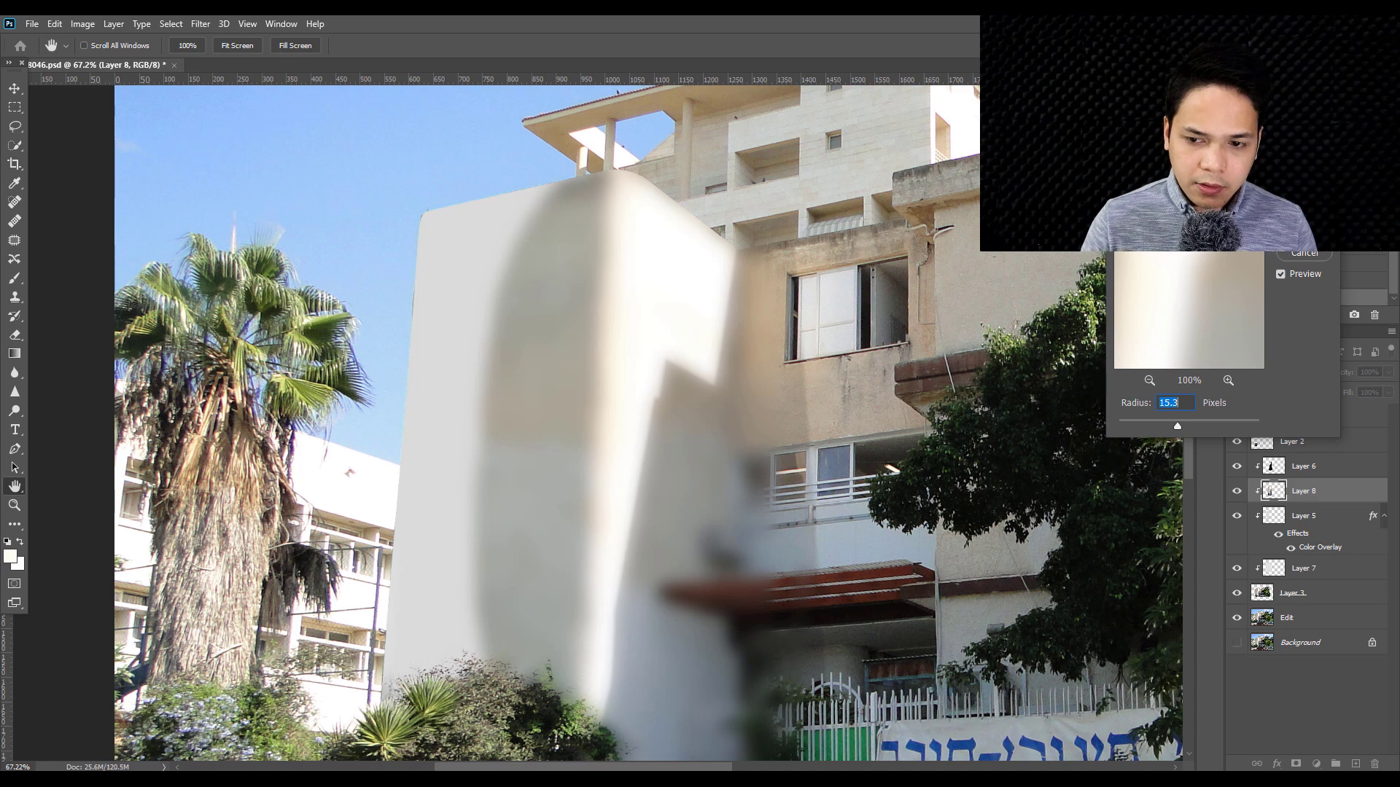
left_click(1304, 233)
key("j")
- Erase the blurred smudges on the wall's left and right sides with a large eraser
key("e")
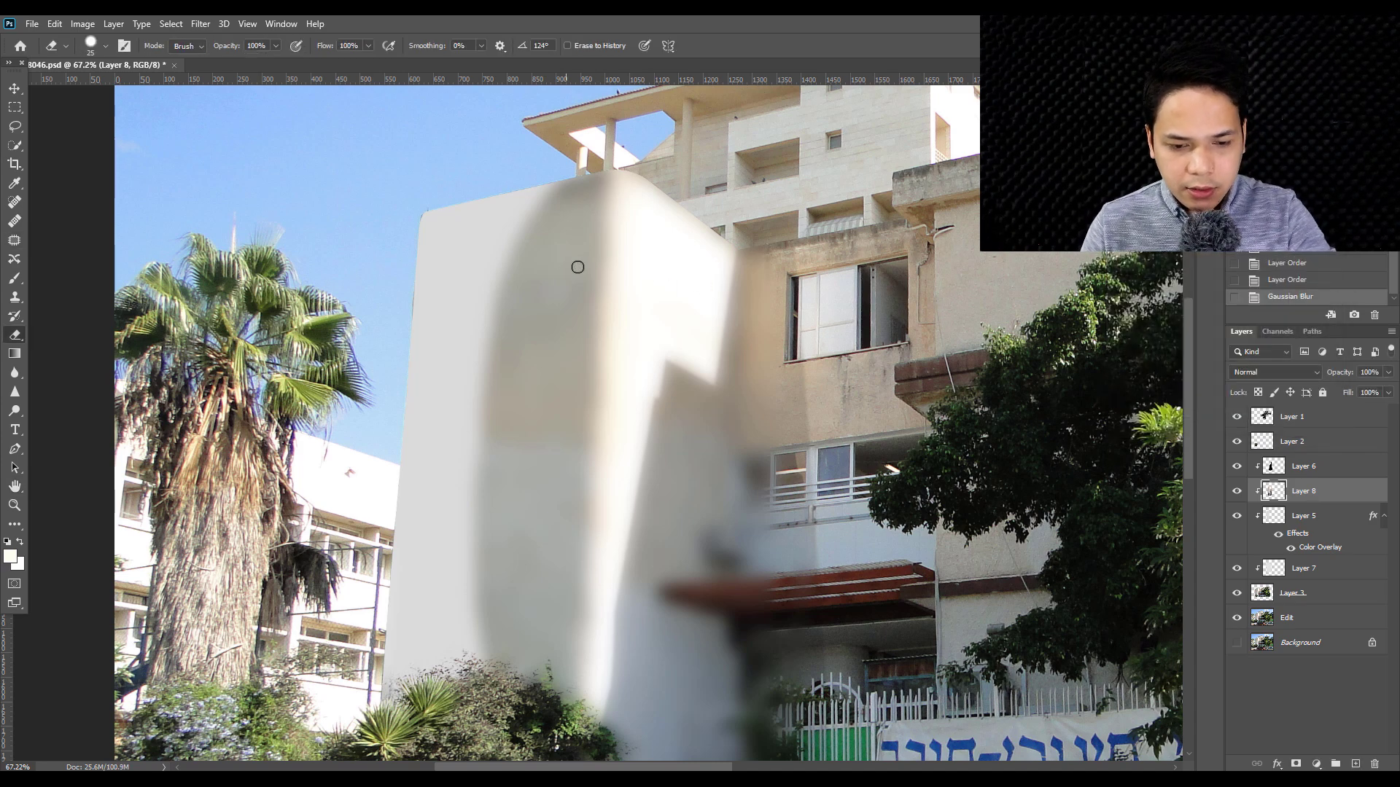
key("bracketright")
key("bracketright")
key("bracketright")
right_click(516, 226)
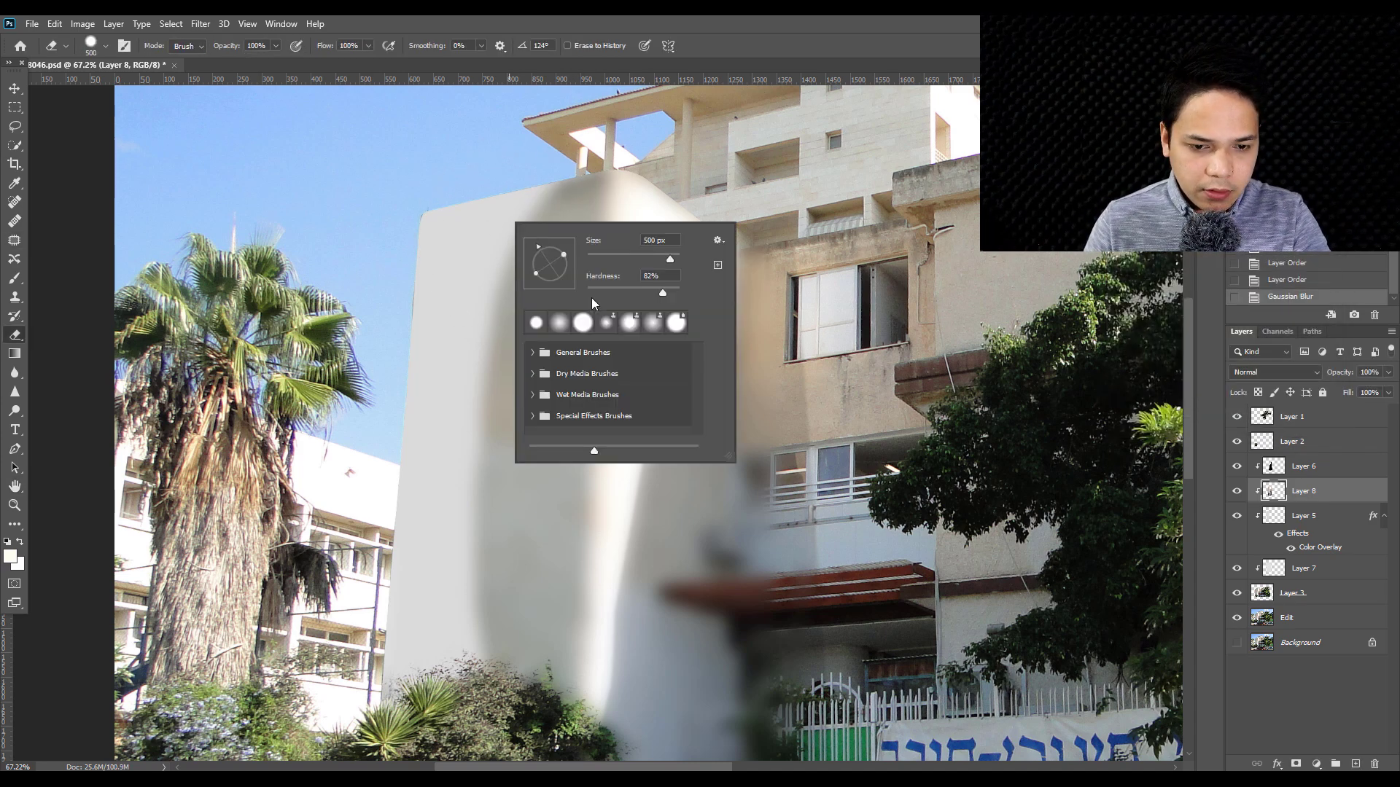
left_click(536, 157)
left_click_drag(536, 157, 469, 702)
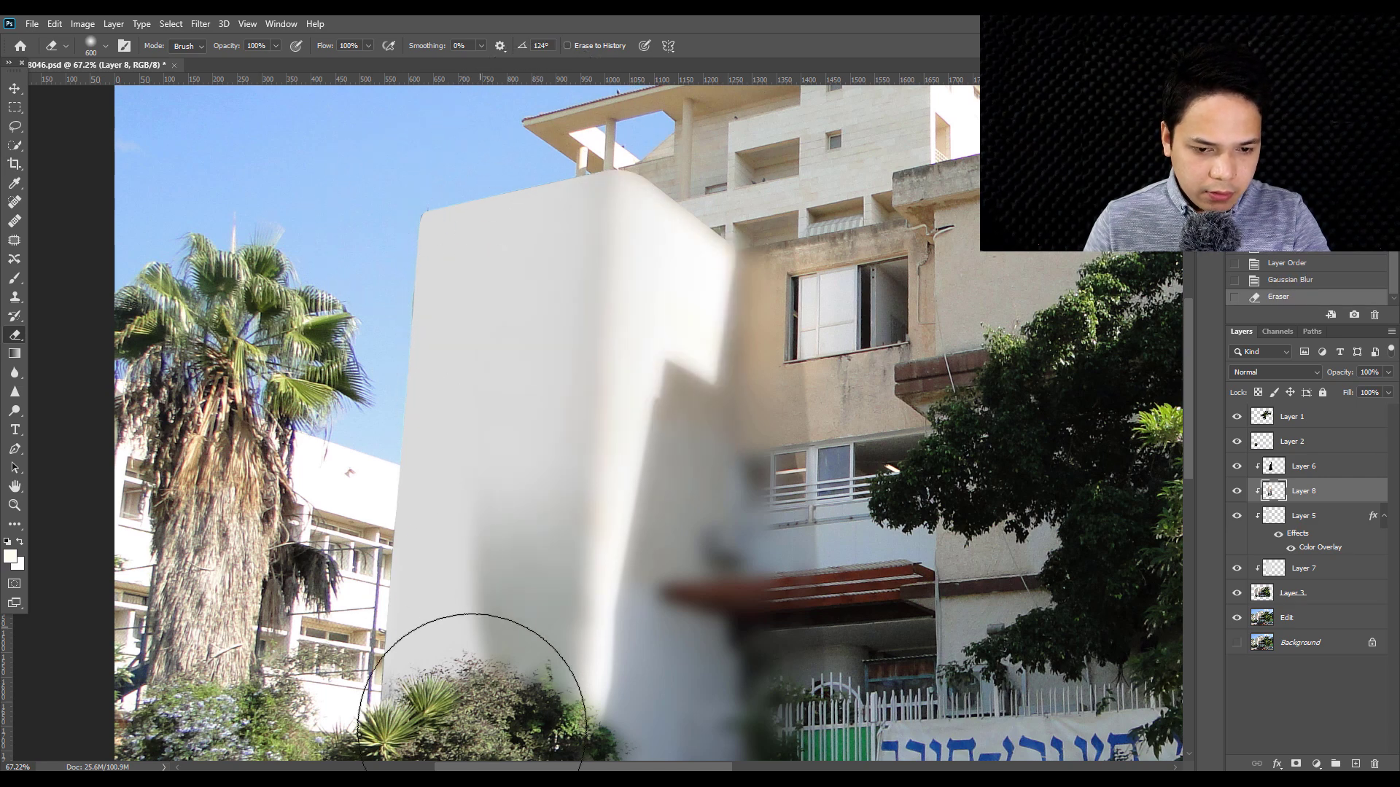
scroll(656, 376, "down", 2)
key("bracketleft")
key("bracketleft")
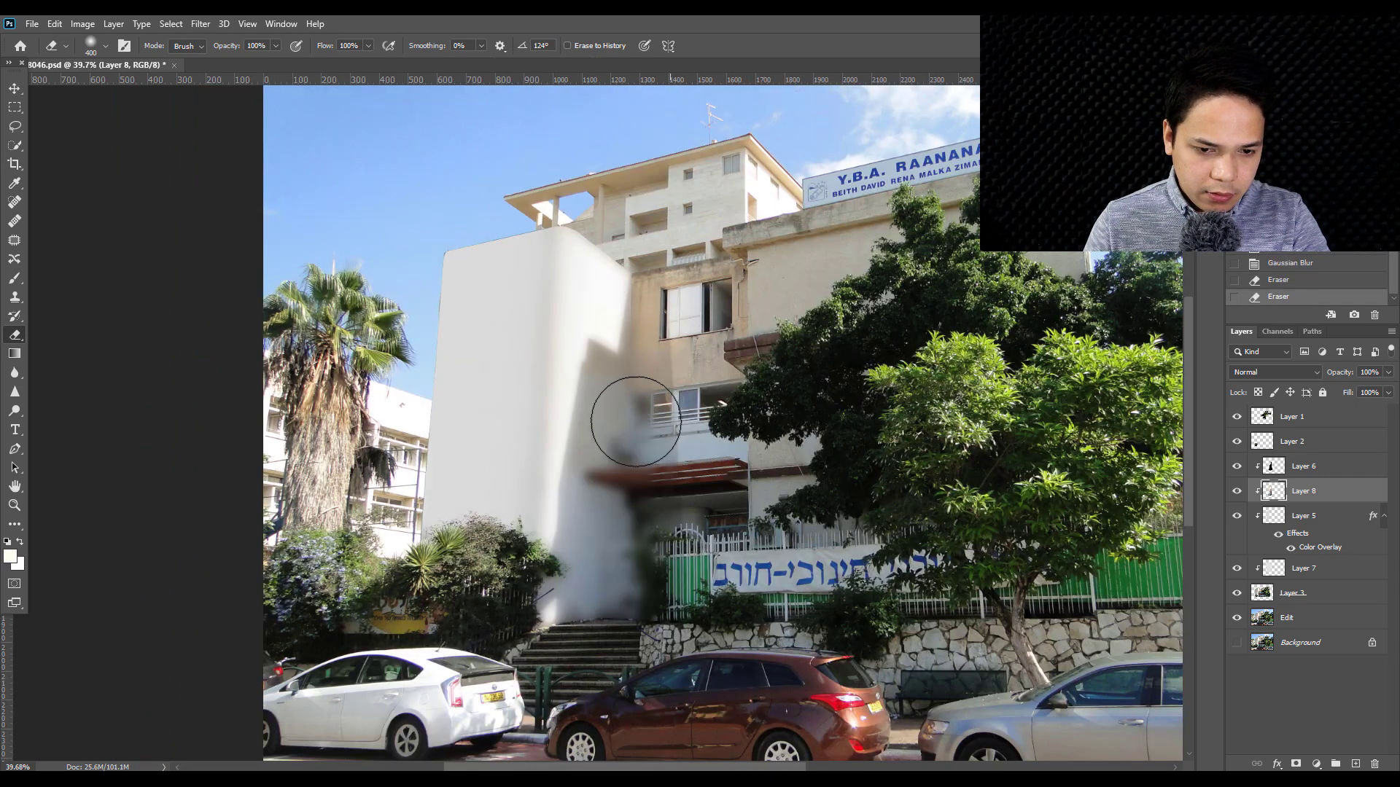
left_click_drag(625, 393, 594, 583)
- Delete Layer 8 so the smooth grey wall shows again
key("Delete")
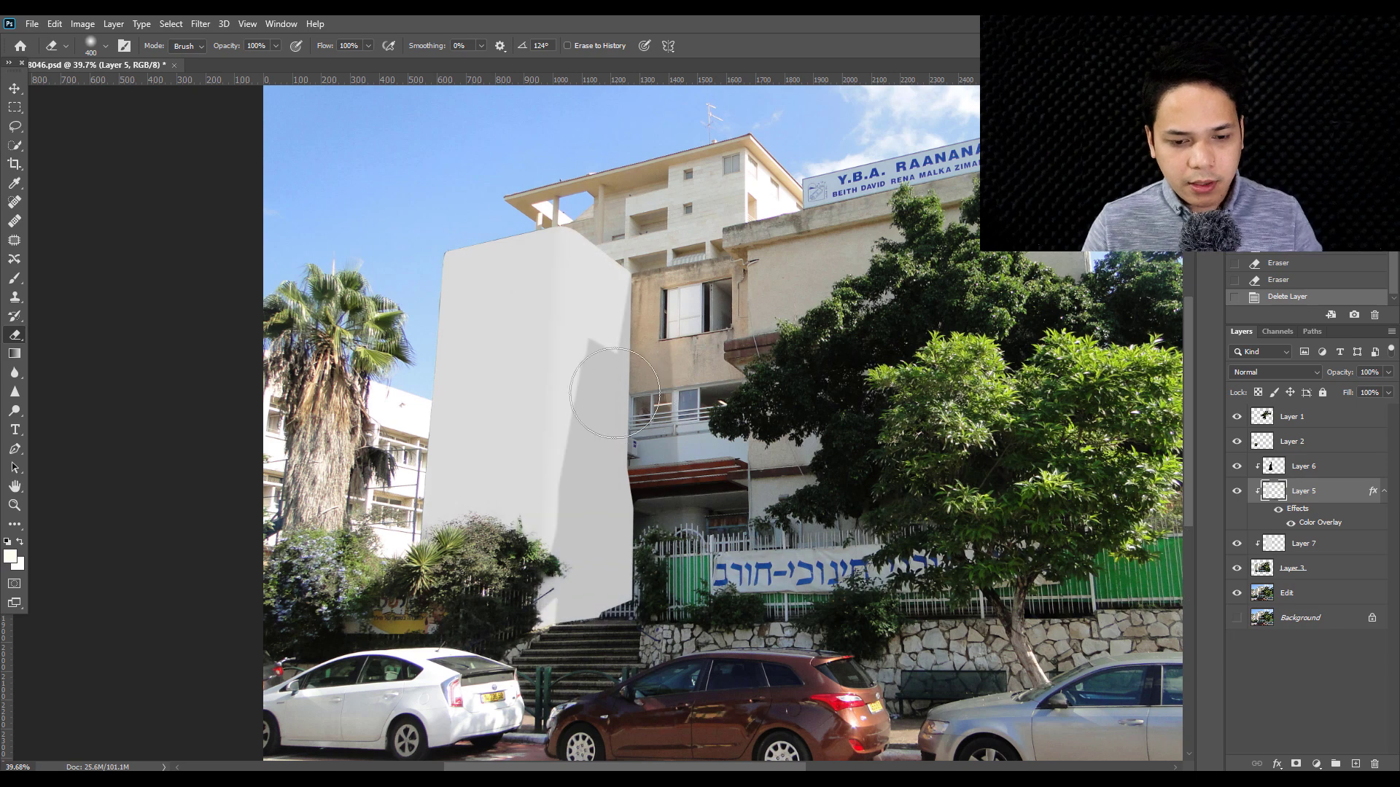
scroll(295, 295, "down", 3)
scroll(295, 295, "up", 4)
scroll(295, 295, "up", 3)
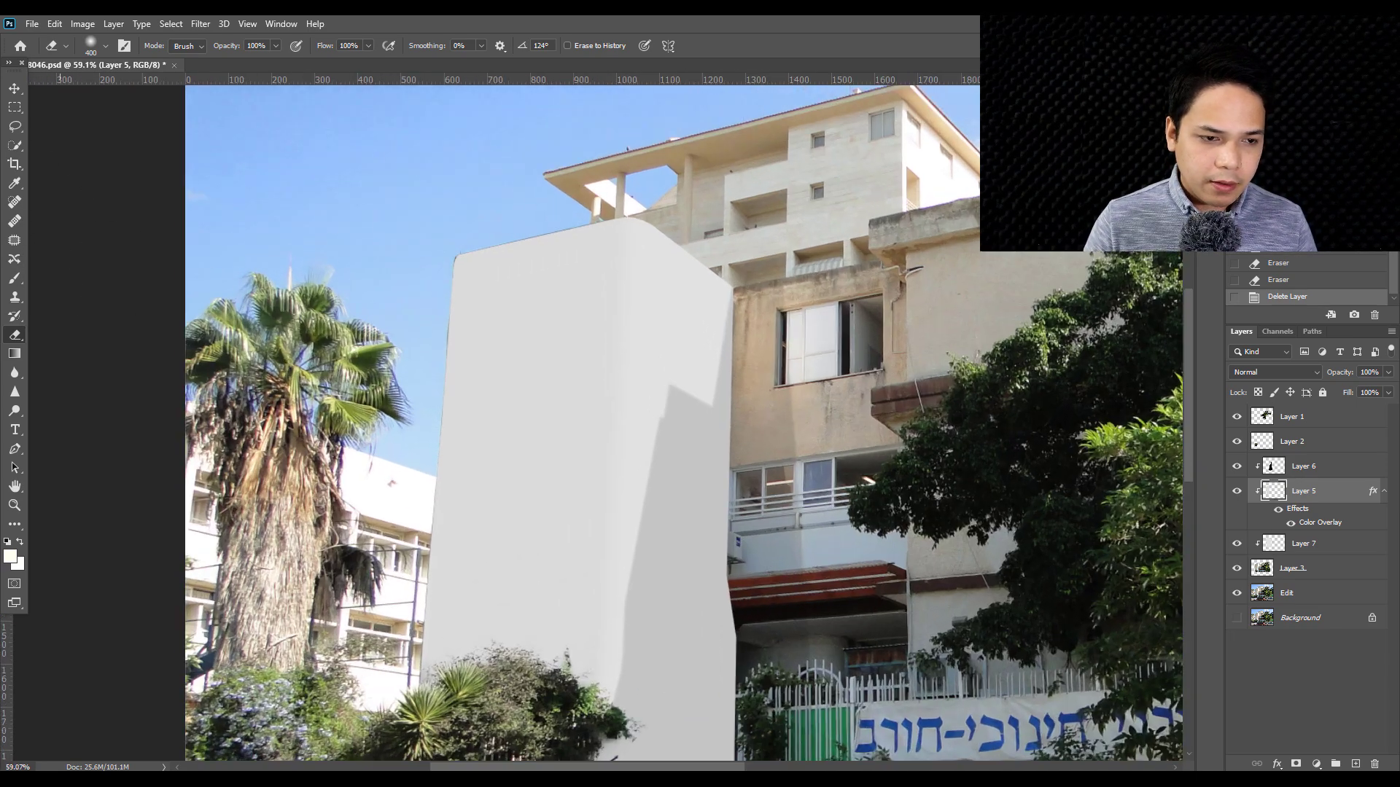
- Try a Levels adjustment on the wall and cancel it
left_click(14, 89)
key("ctrl+l")
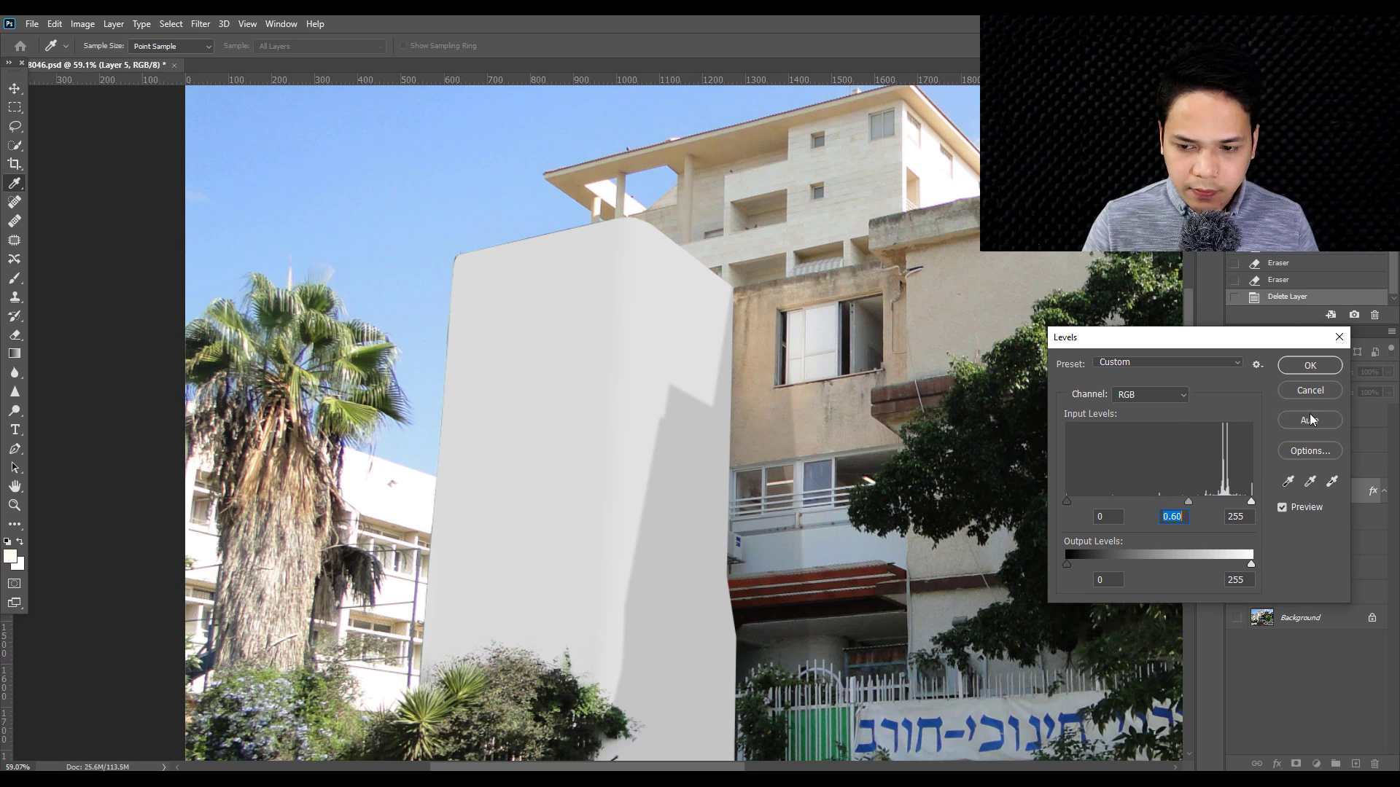
left_click(1321, 393)
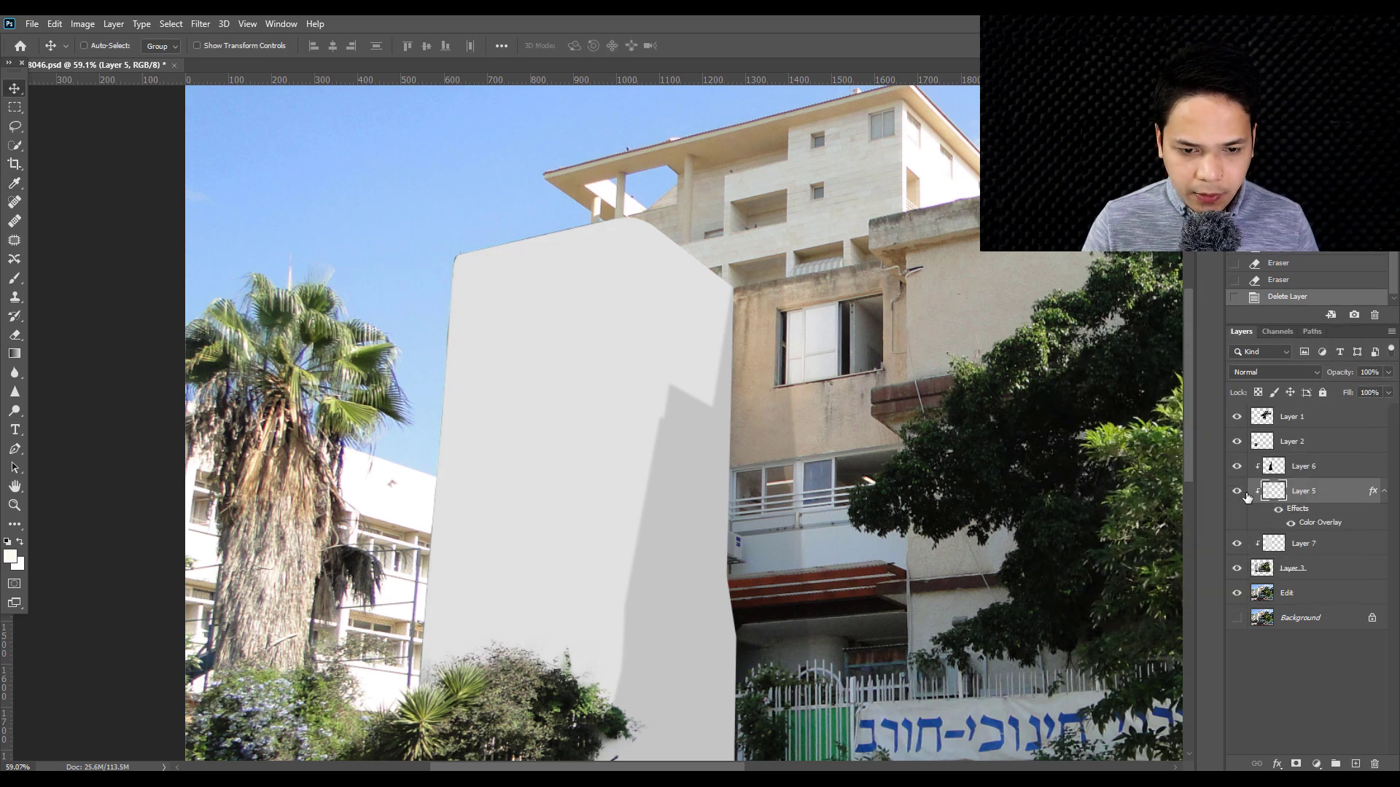
- Change Layer 5's Color Overlay colour to the darker grey #c8c8c8
left_click(1277, 764)
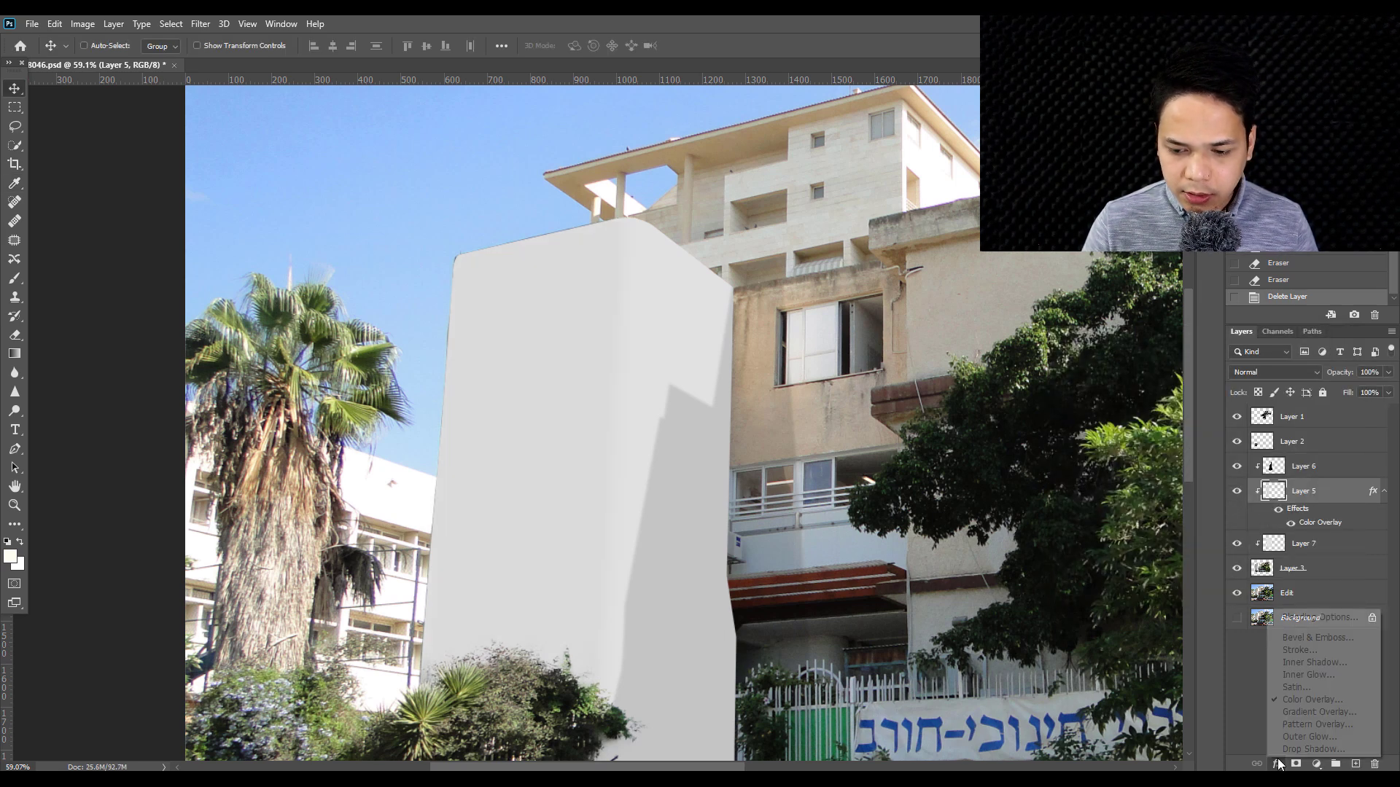
left_click(1291, 701)
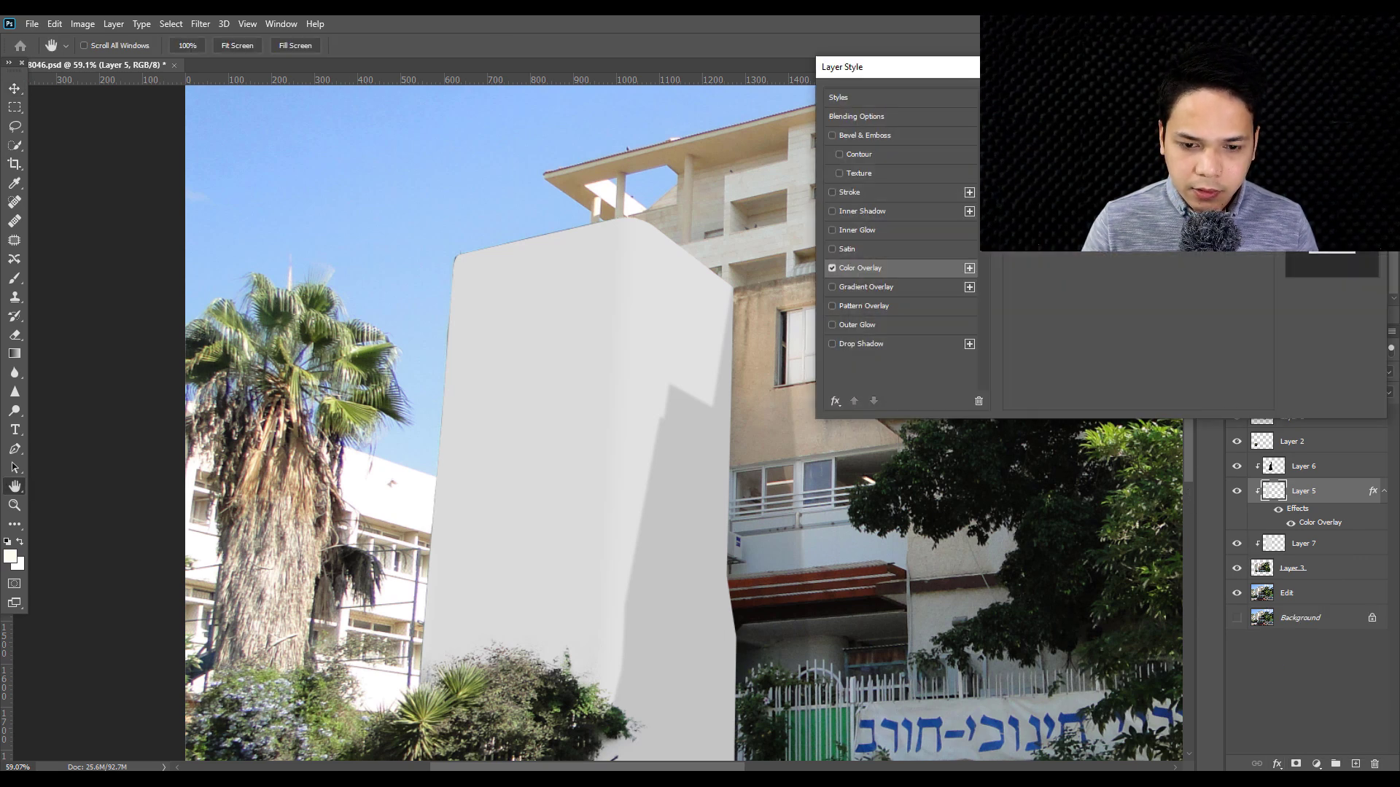
left_click(1167, 131)
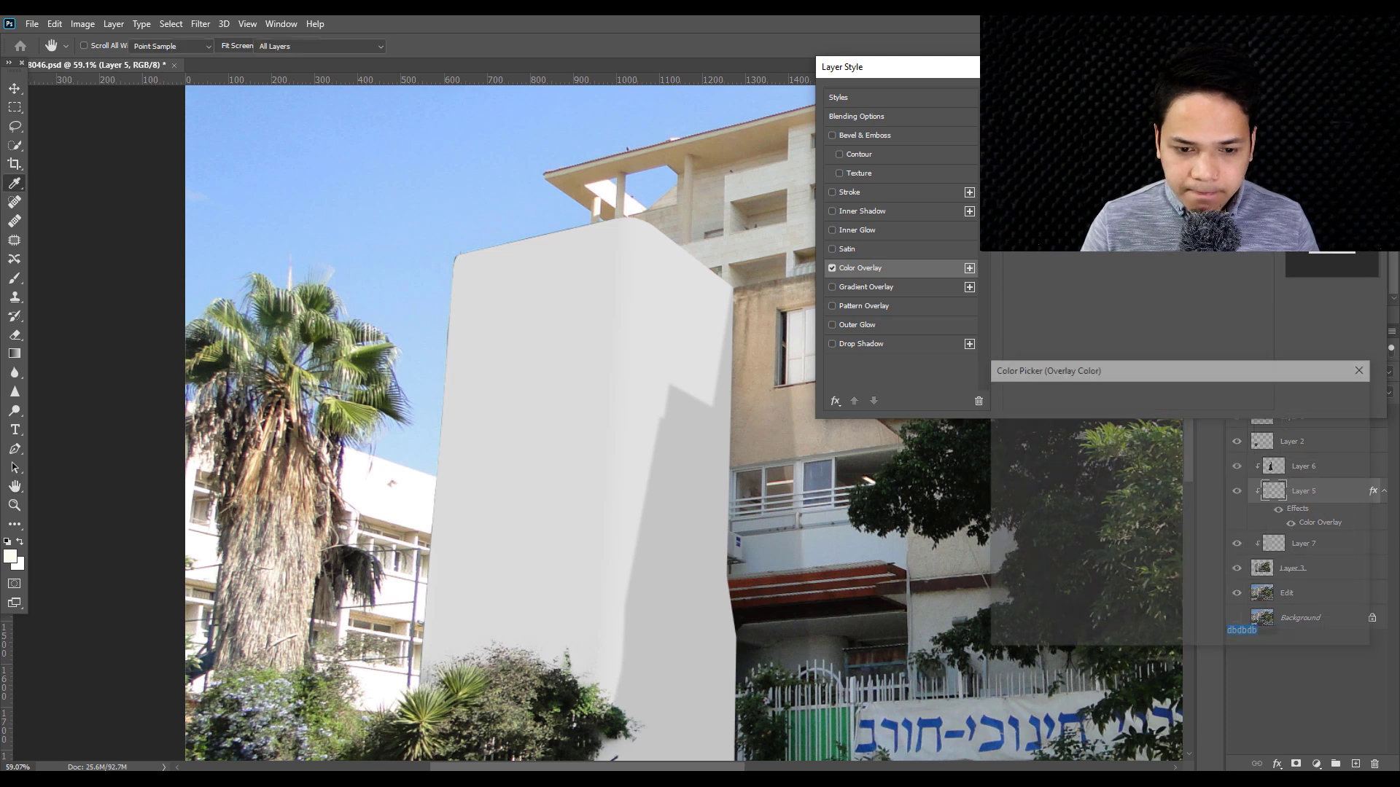
left_click_drag(1001, 440, 970, 442)
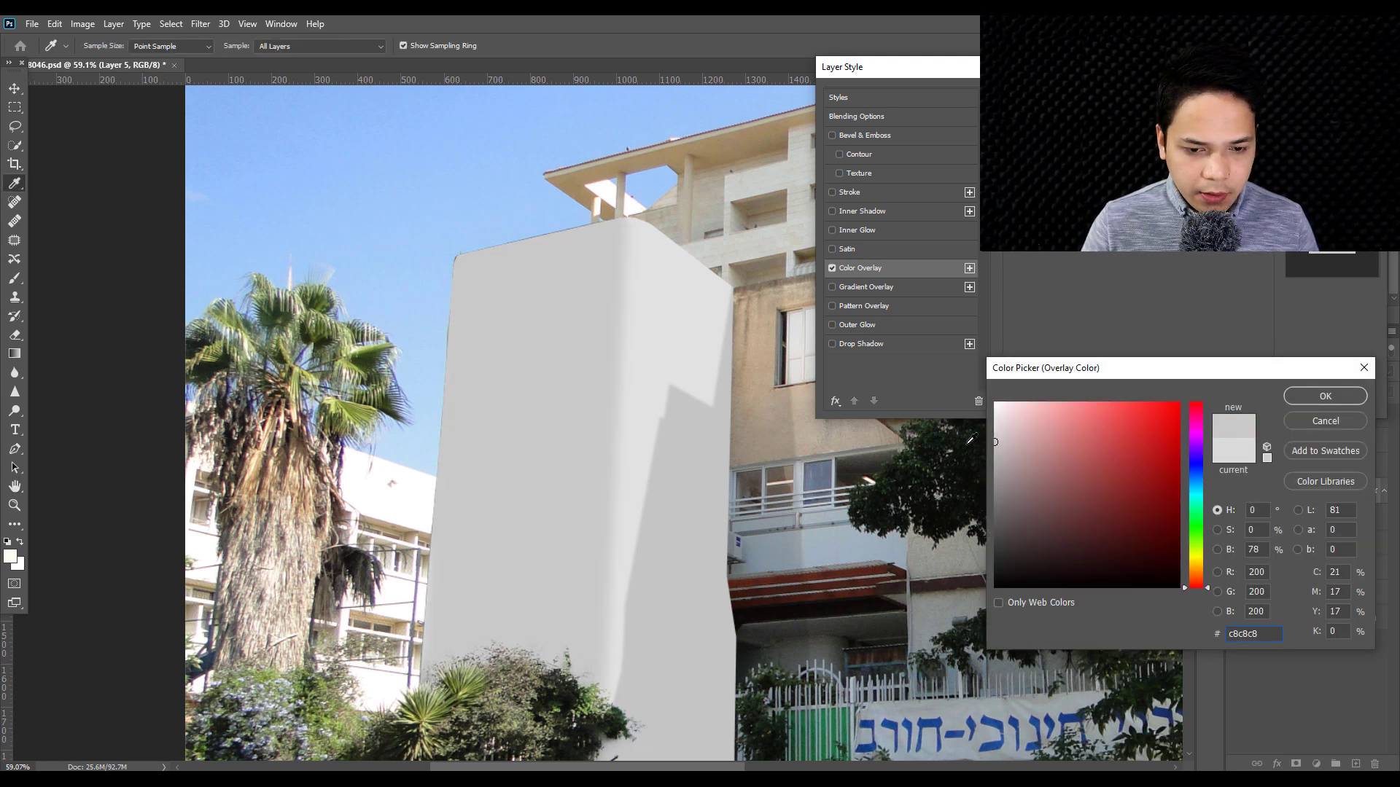
left_click(1318, 393)
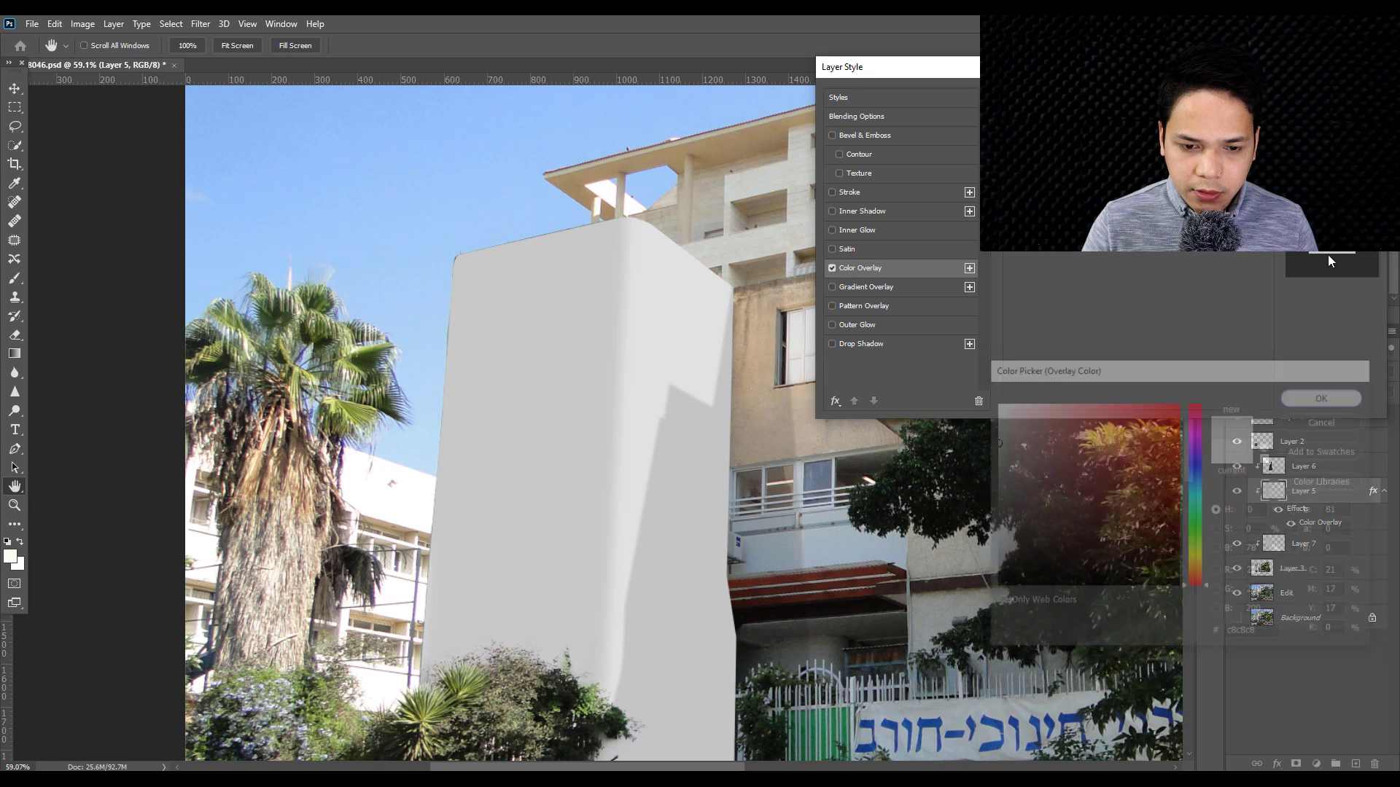
key("Return")
right_click(642, 318)
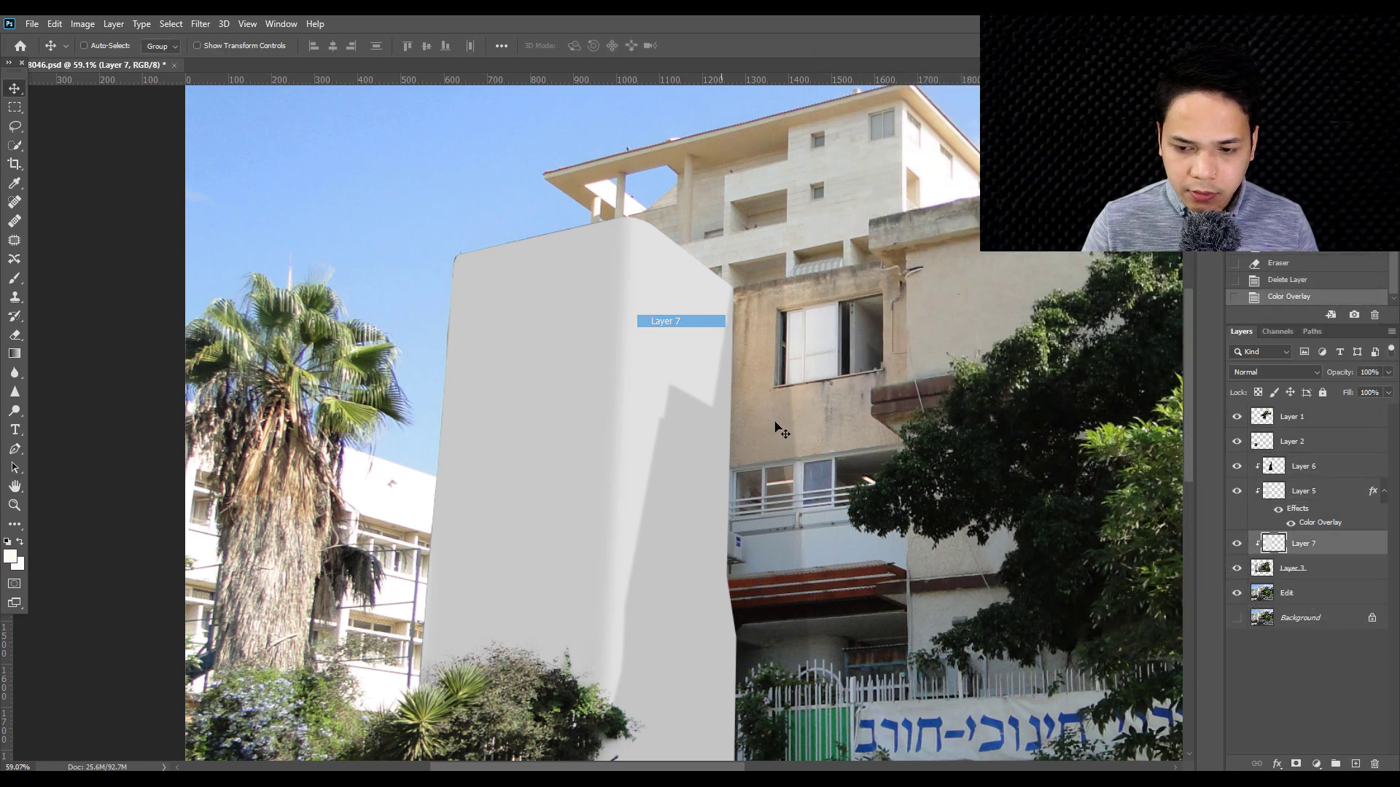
- Brighten Layer 7's grey wall with a Levels white-point adjustment
left_click(660, 321)
key("i")
key("ctrl+l")
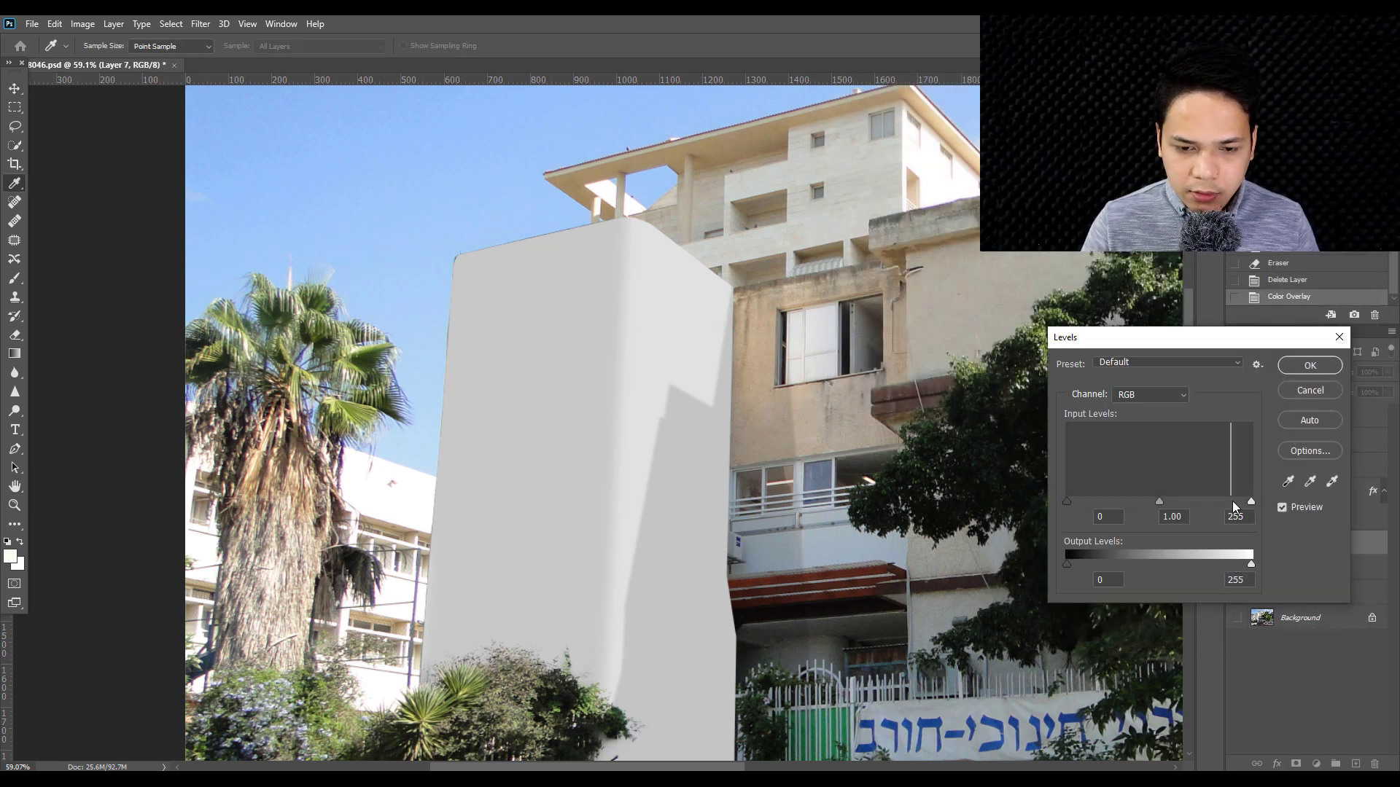
left_click_drag(1251, 502, 1232, 502)
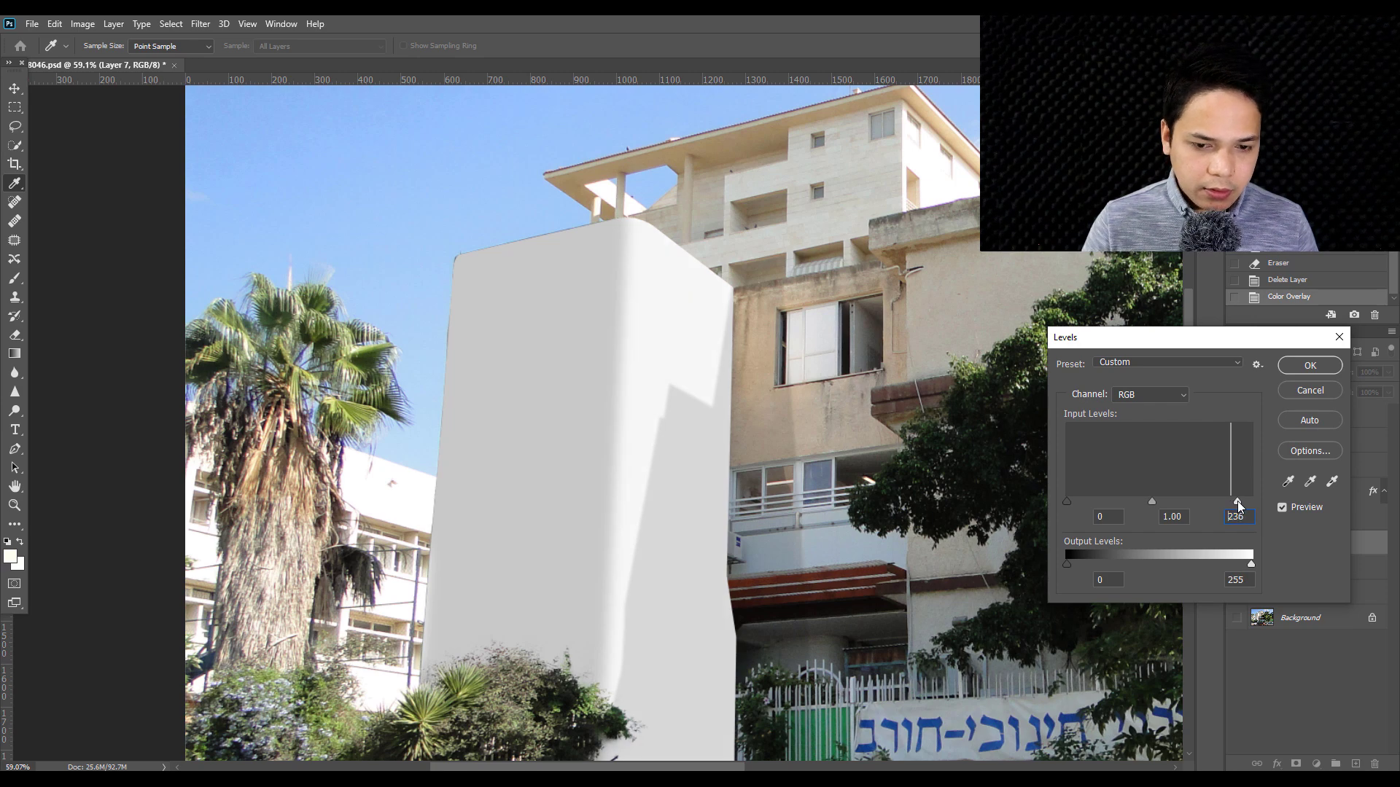
left_click(1310, 365)
key("v")
- Save the document and scroll to compare the wall with the original
scroll(503, 470, "down", 3)
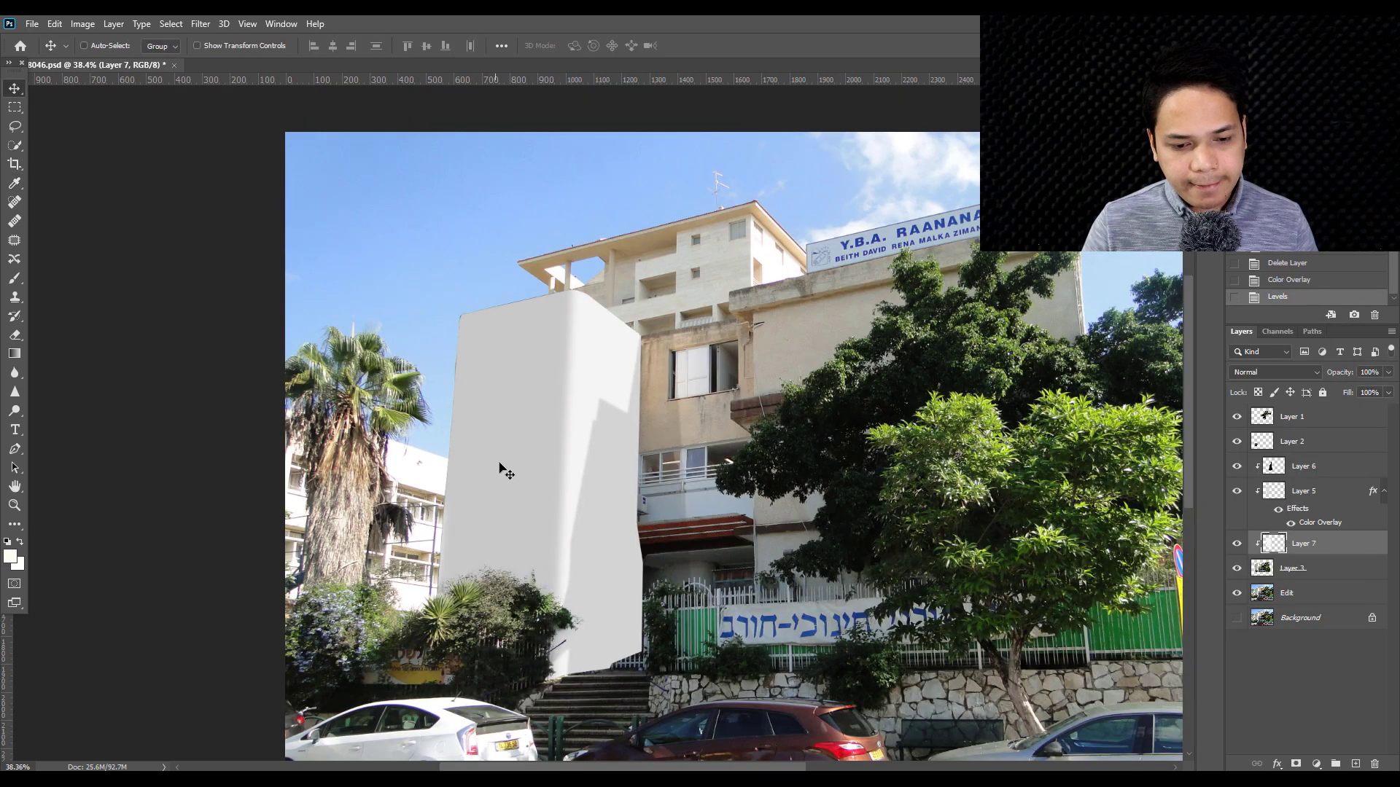
scroll(525, 478, "up", 1)
key("ctrl+s")
scroll(594, 394, "up", 1)
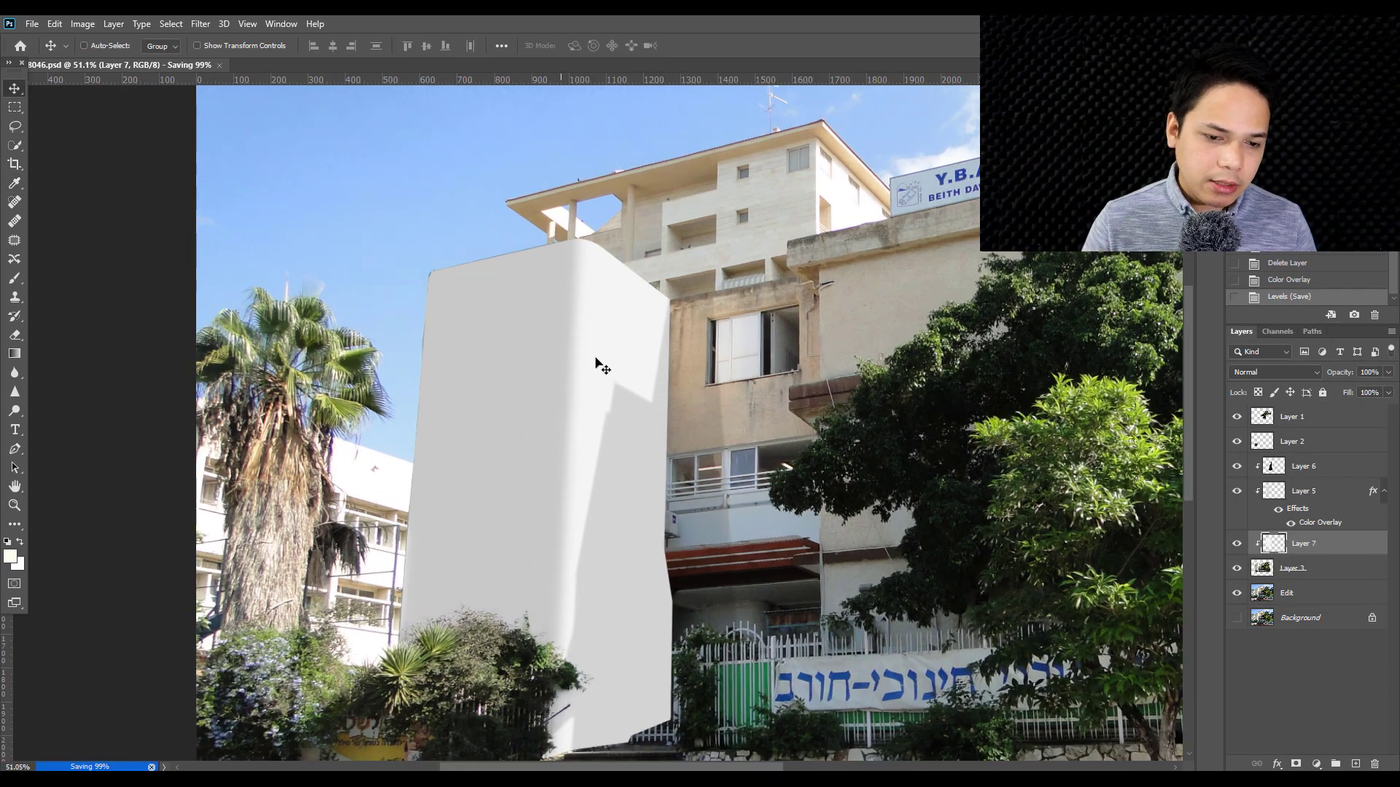
scroll(576, 361, "down", 1)
scroll(569, 357, "down", 1)
scroll(568, 356, "down", 1)
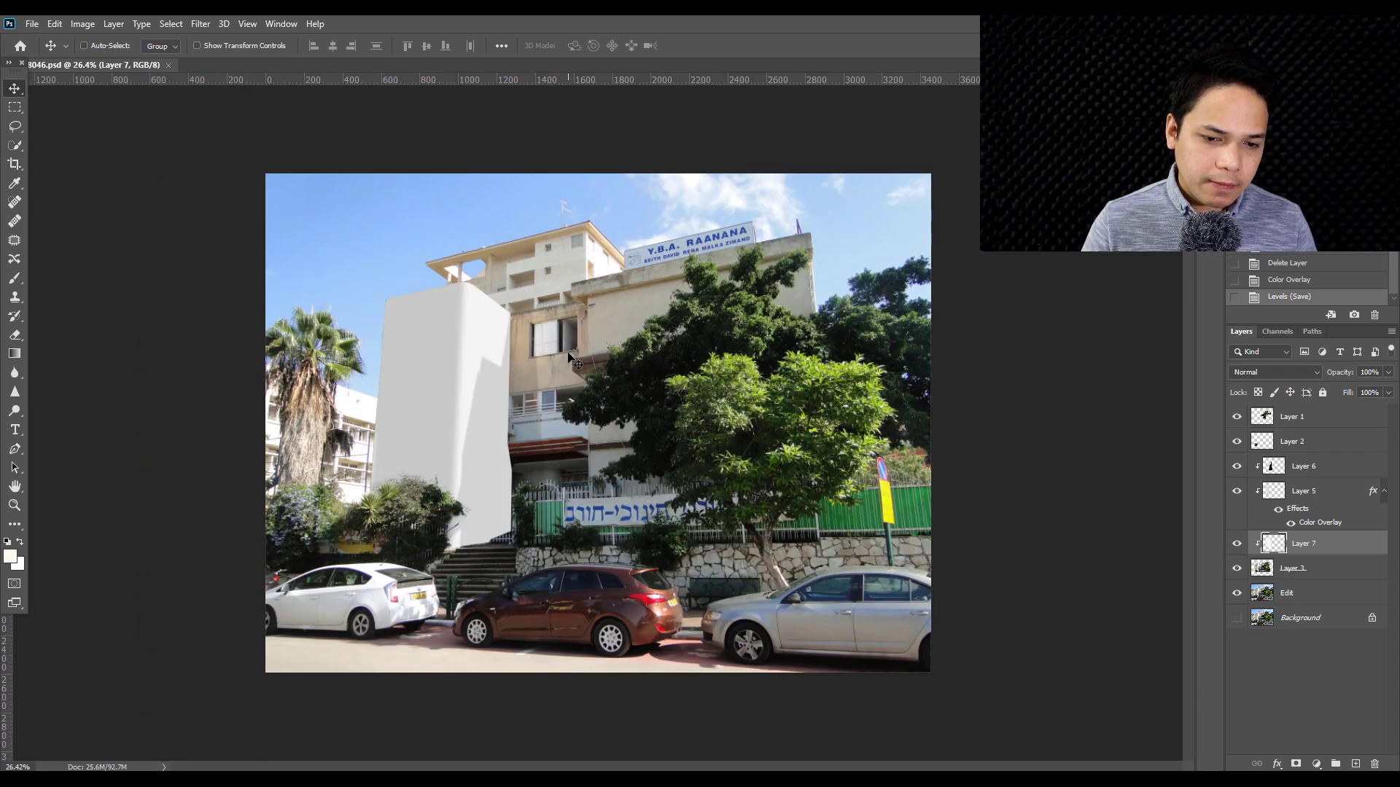
scroll(466, 339, "up", 3)
left_click(1237, 568)
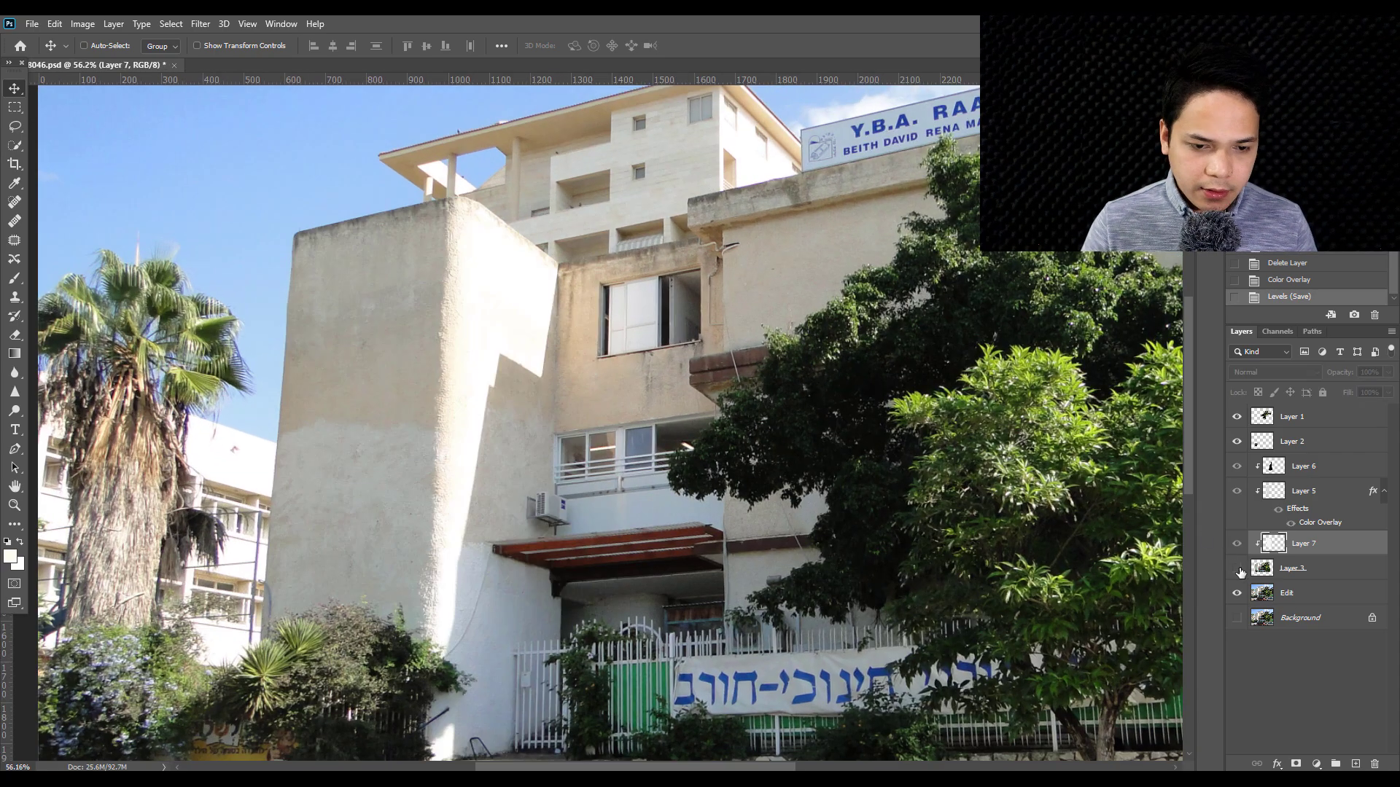
left_click(1237, 568)
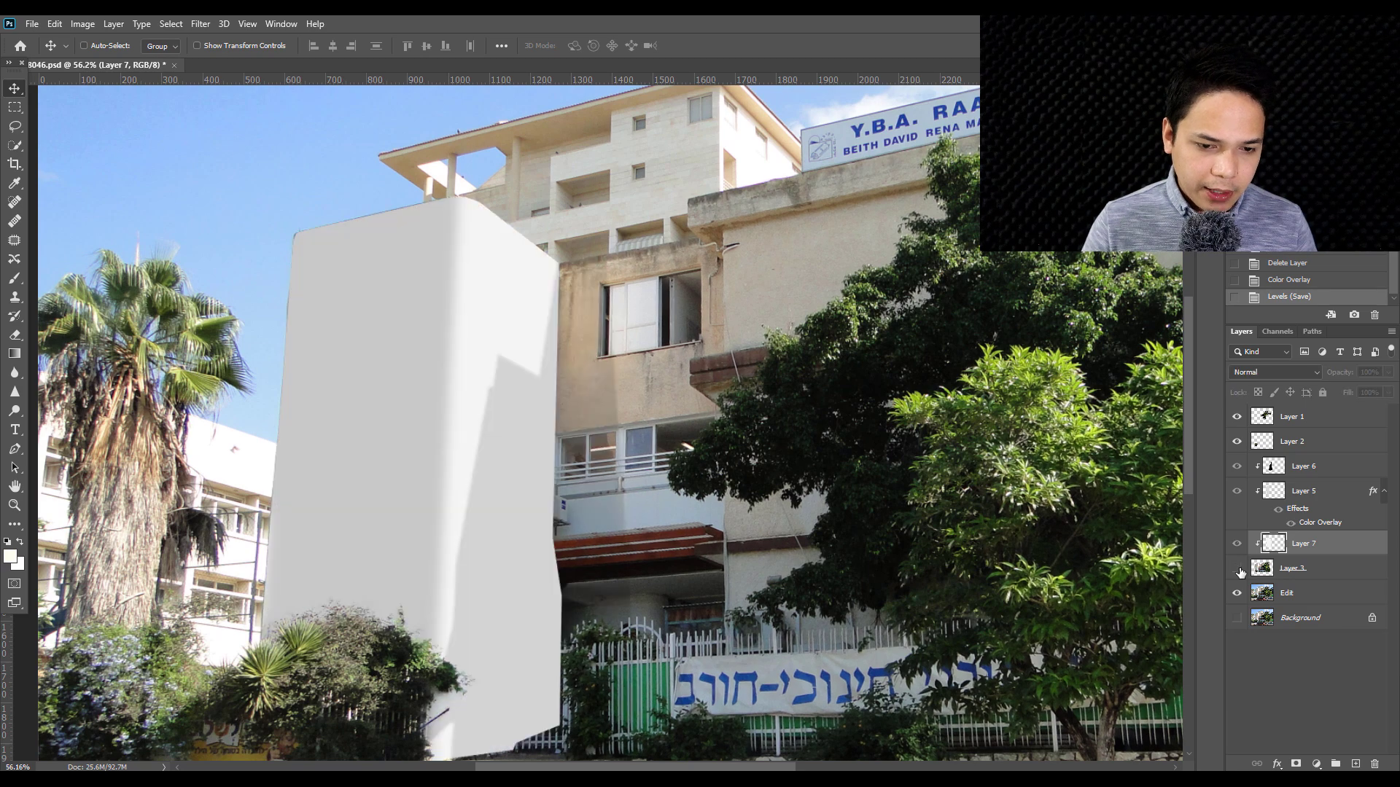
left_click(1237, 568)
left_click(1237, 568)
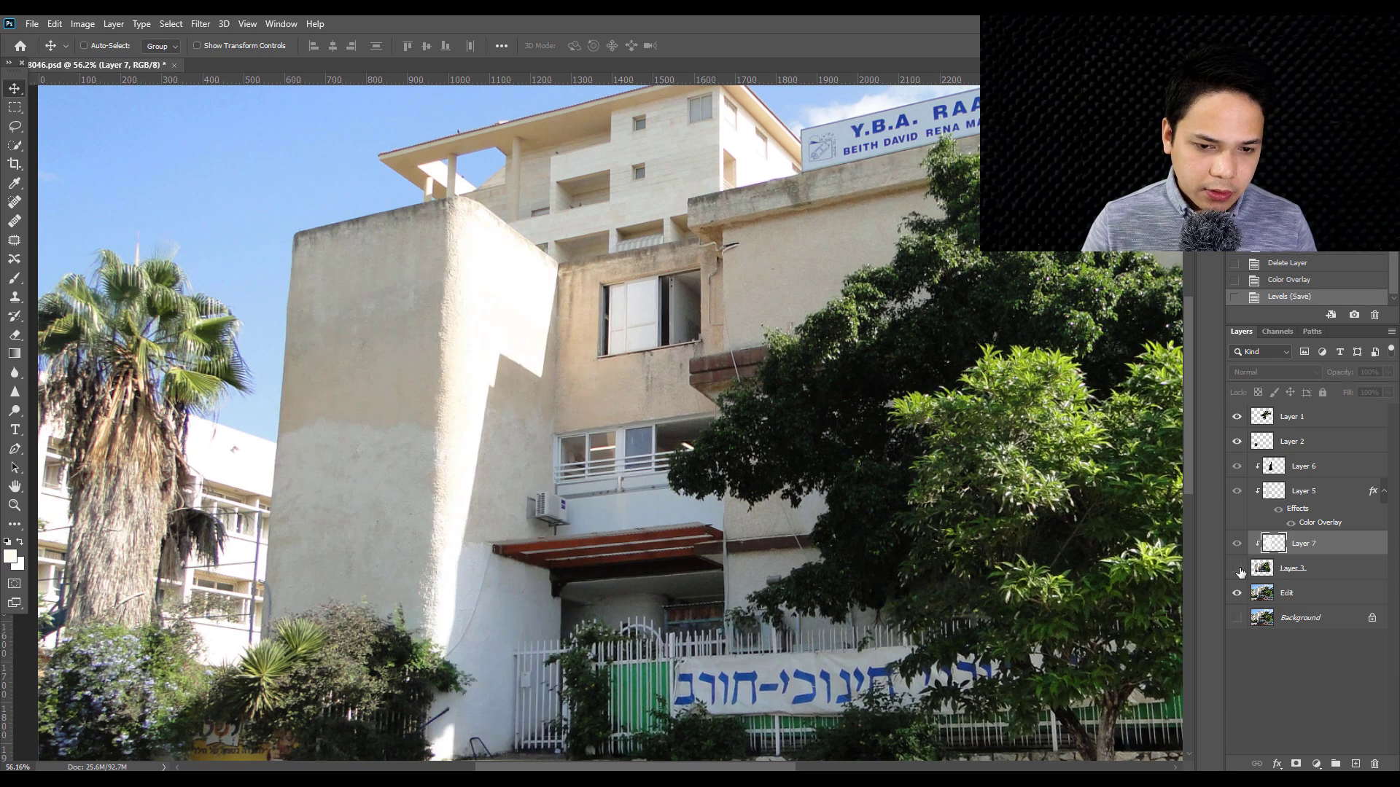
left_click(1237, 568)
left_click(1237, 568)
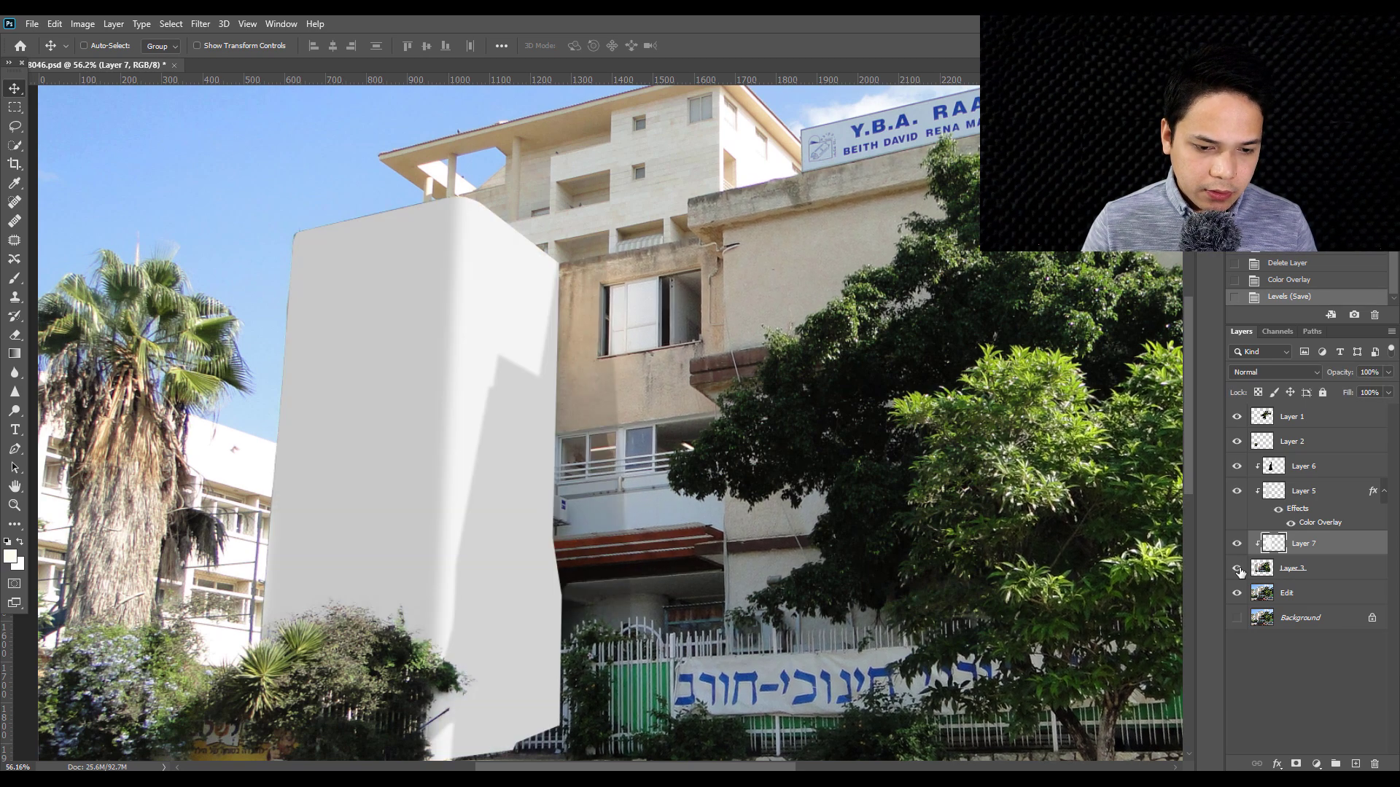
left_click(1238, 568)
left_click(1238, 567)
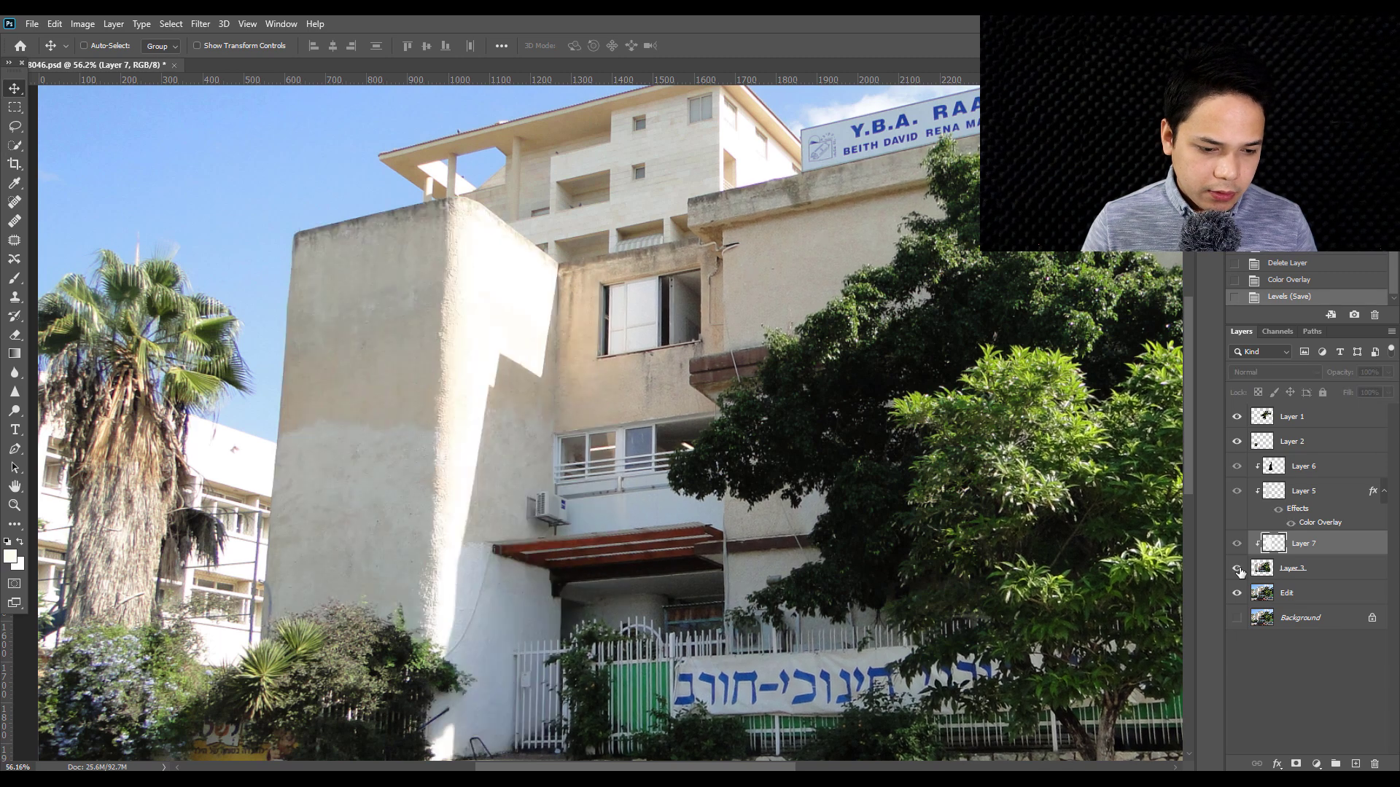
left_click_drag(614, 558, 705, 449)
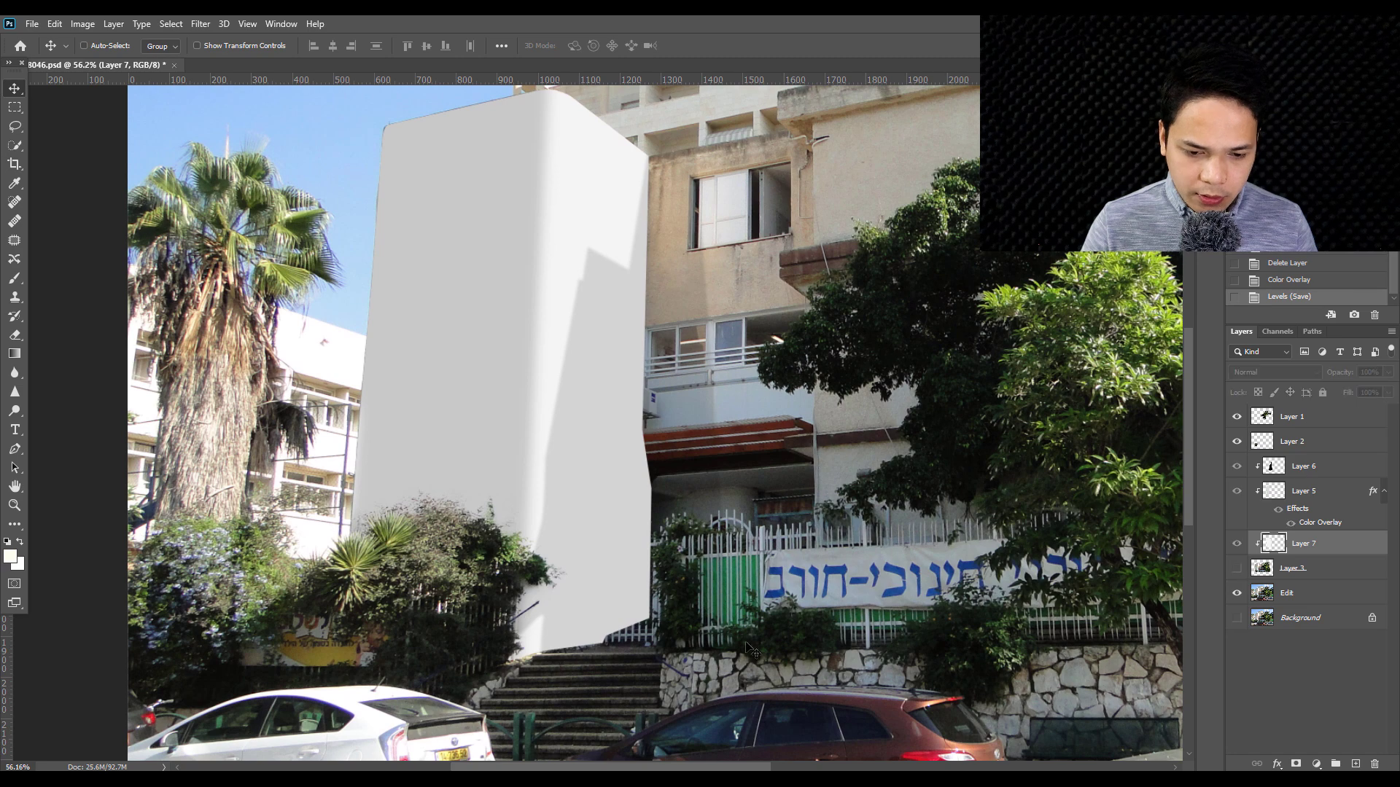
left_click(1236, 569)
scroll(653, 438, "up", 3, "alt")
scroll(654, 438, "up", 2, "alt")
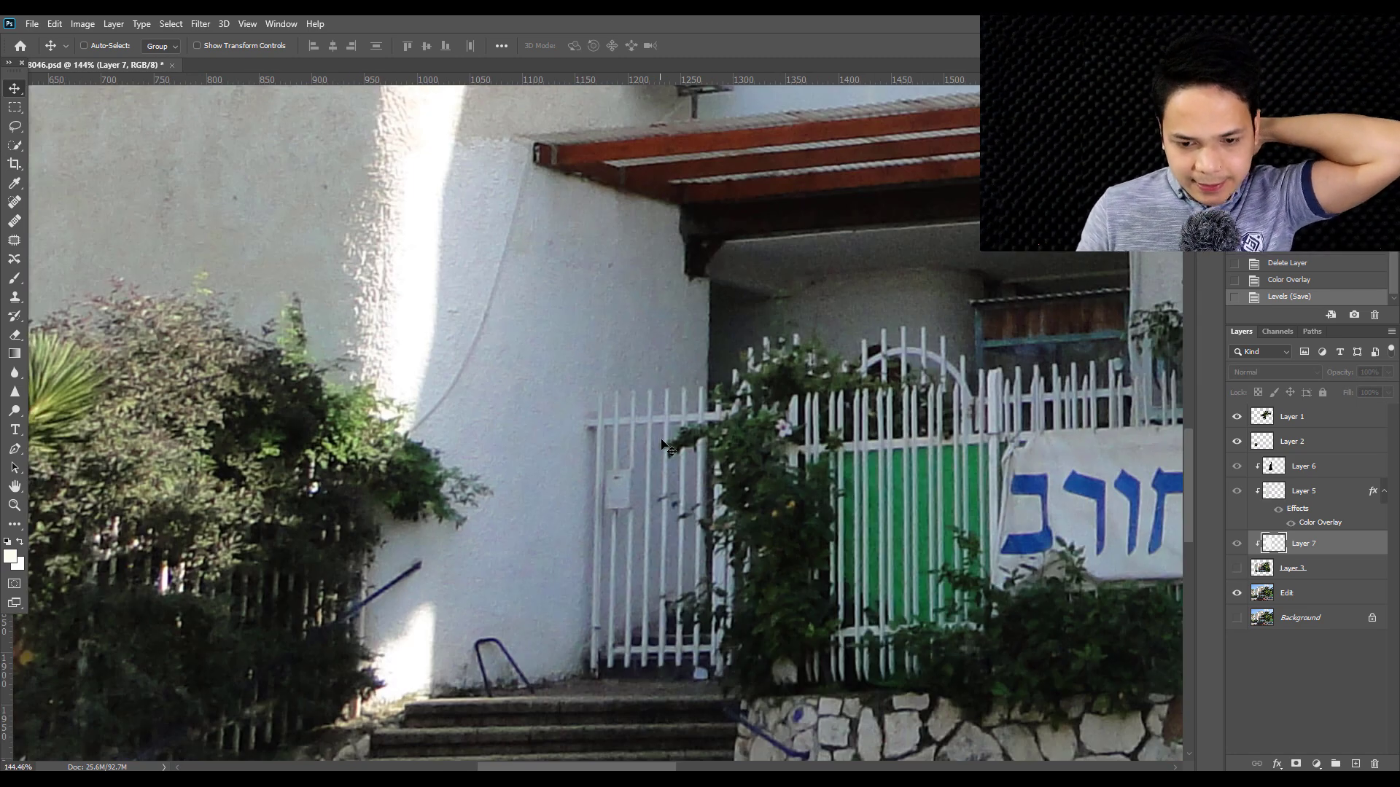
scroll(660, 444, "down", 3, "alt")
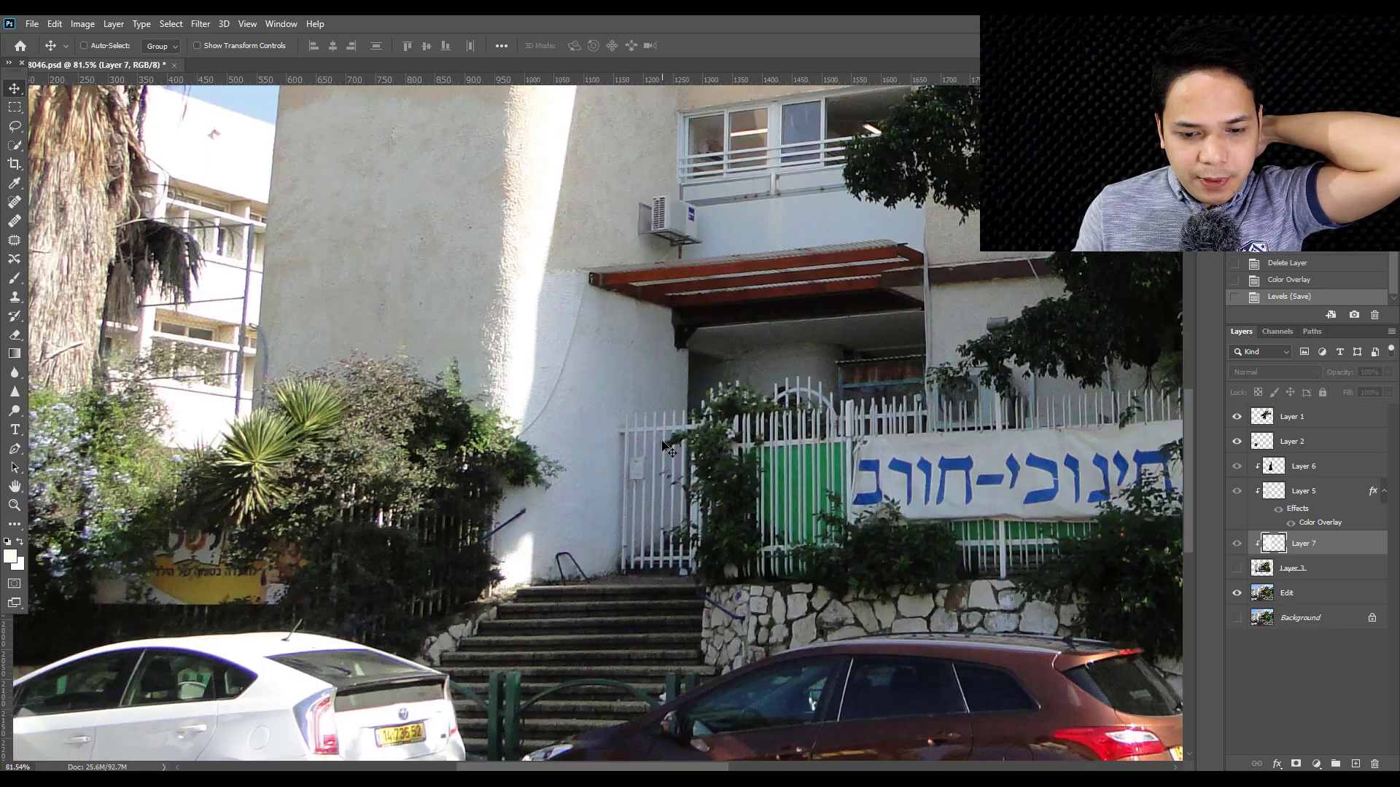
scroll(663, 442, "down", 2, "alt")
scroll(664, 442, "up", 3, "alt")
scroll(802, 452, "down", 2, "alt")
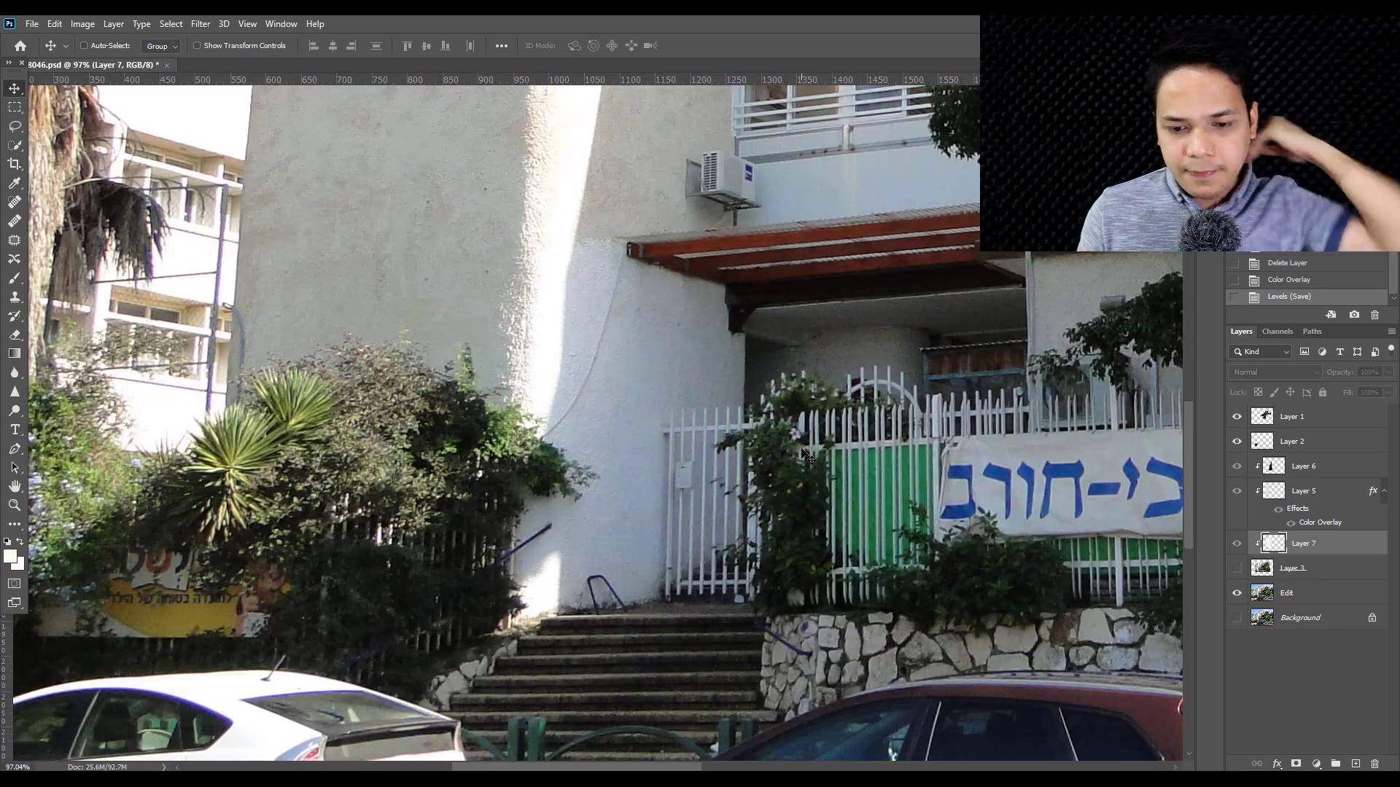
scroll(802, 452, "down", 2, "alt")
scroll(874, 423, "down", 2, "alt")
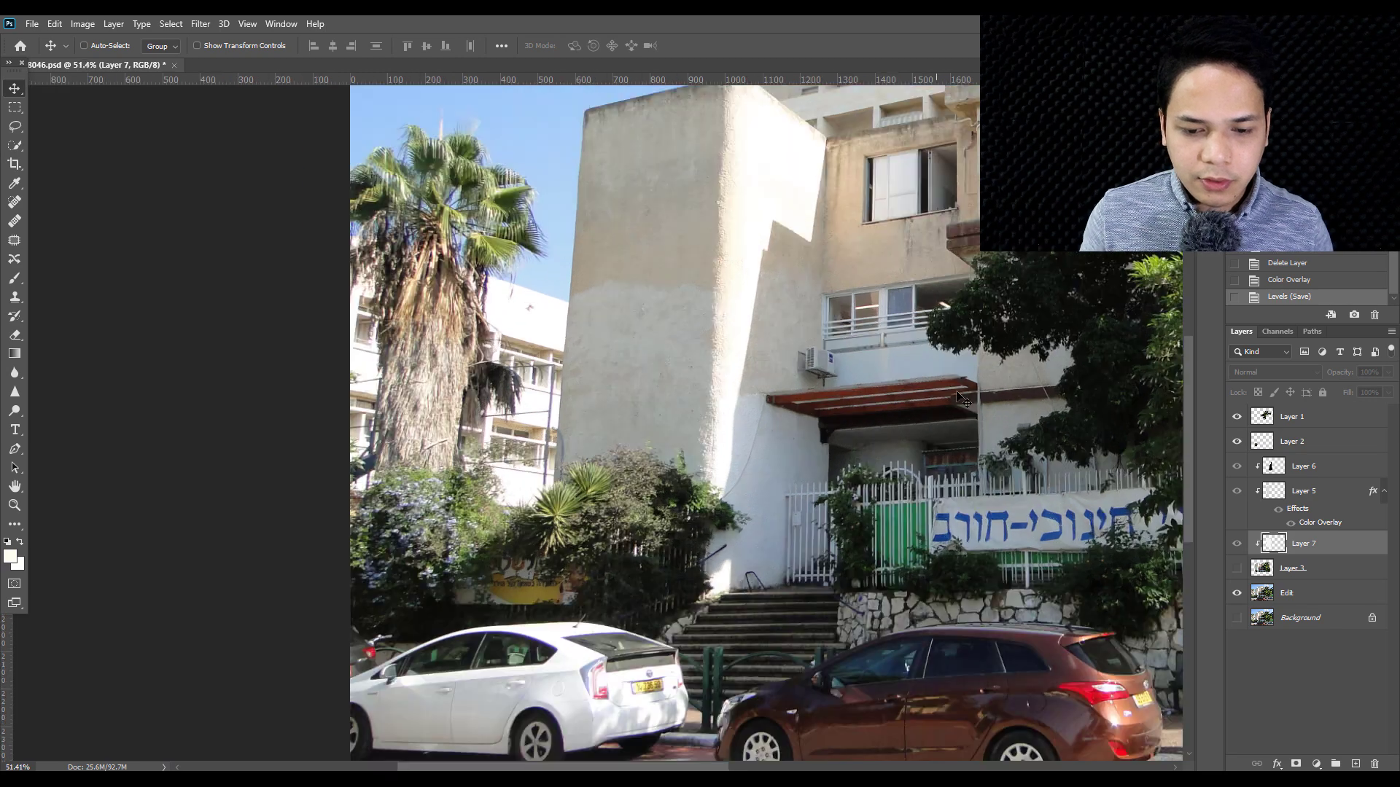
scroll(959, 397, "up", 1, "alt")
scroll(804, 373, "up", 2, "alt")
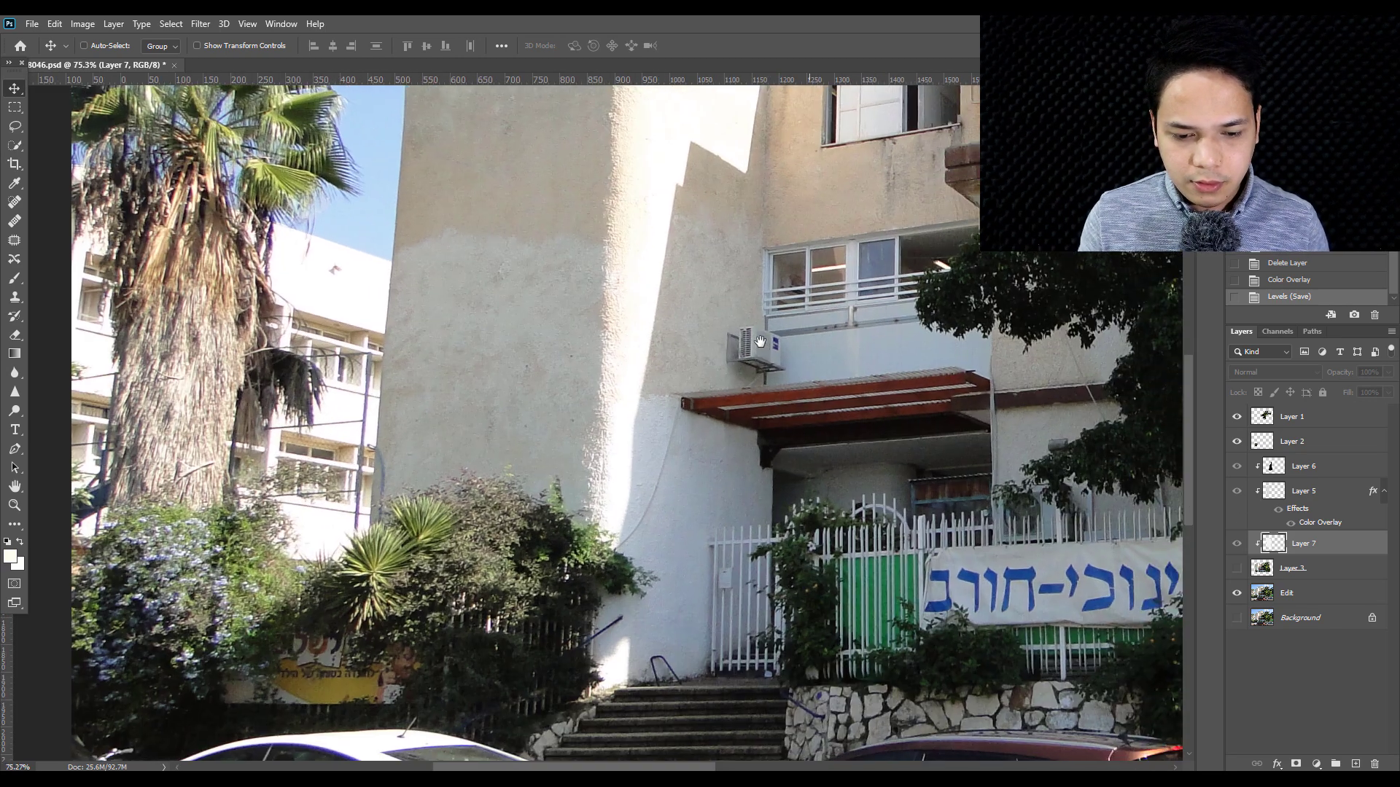
scroll(804, 373, "up", 3, "alt")
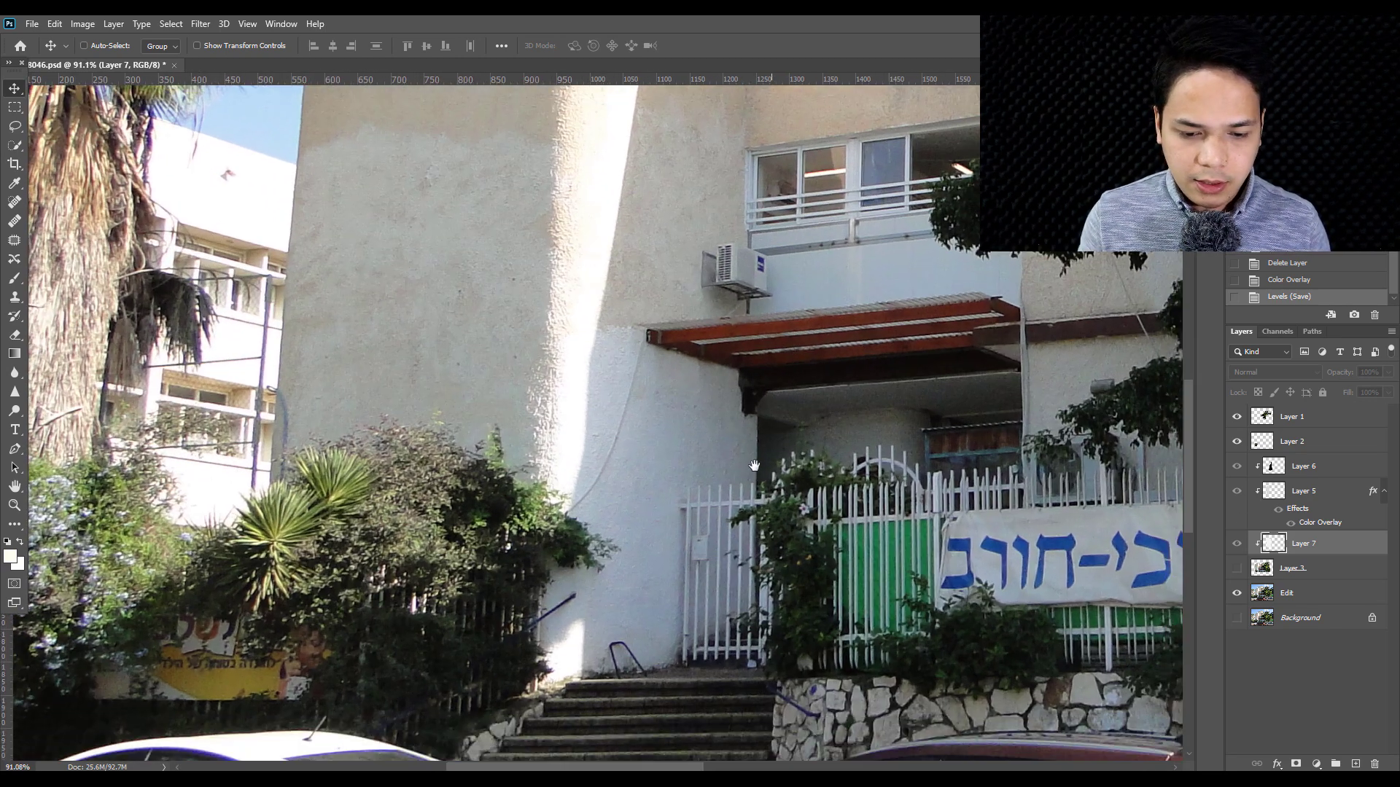
left_click(1237, 568)
scroll(868, 519, "down", 3, "alt")
scroll(484, 338, "up", 3, "alt")
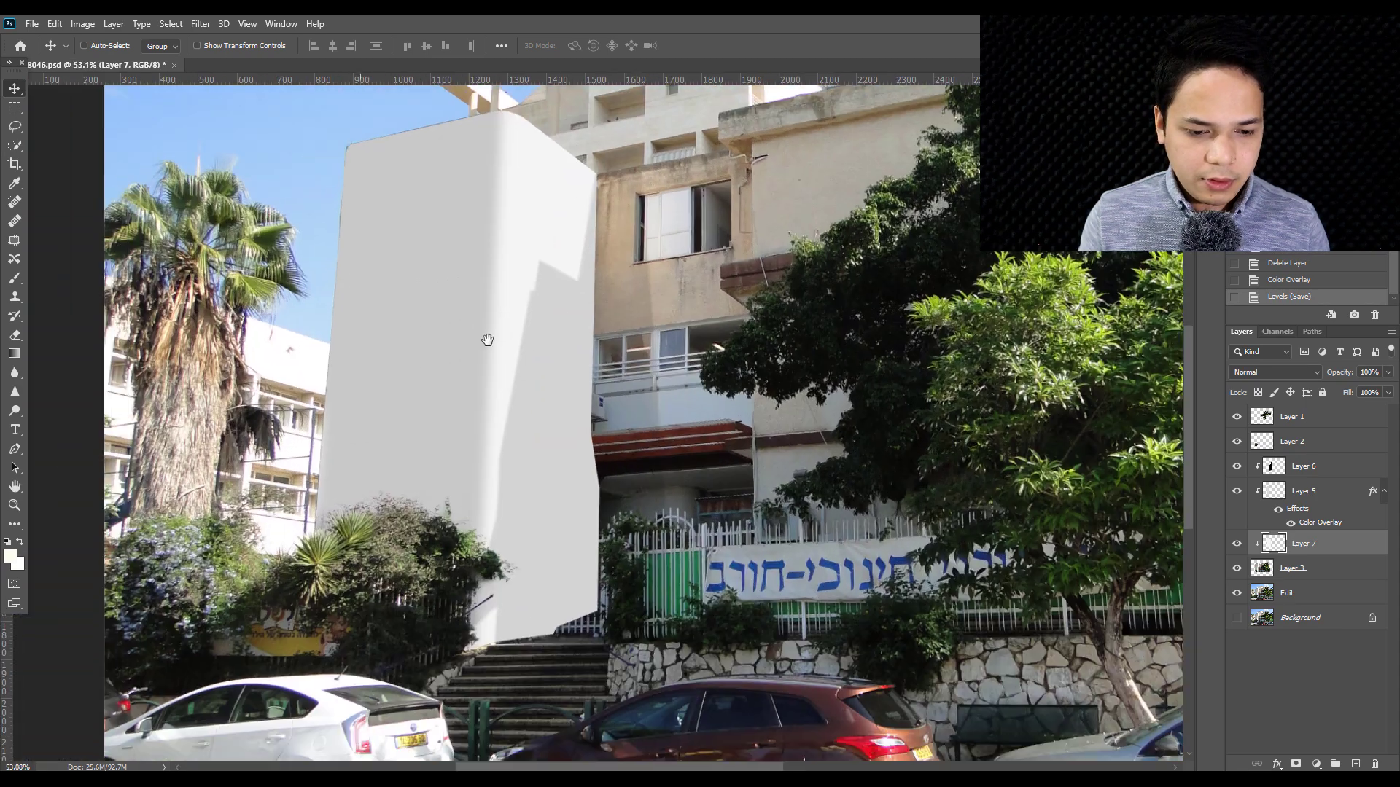
scroll(478, 406, "up", 2, "alt")
scroll(554, 444, "up", 3, "alt")
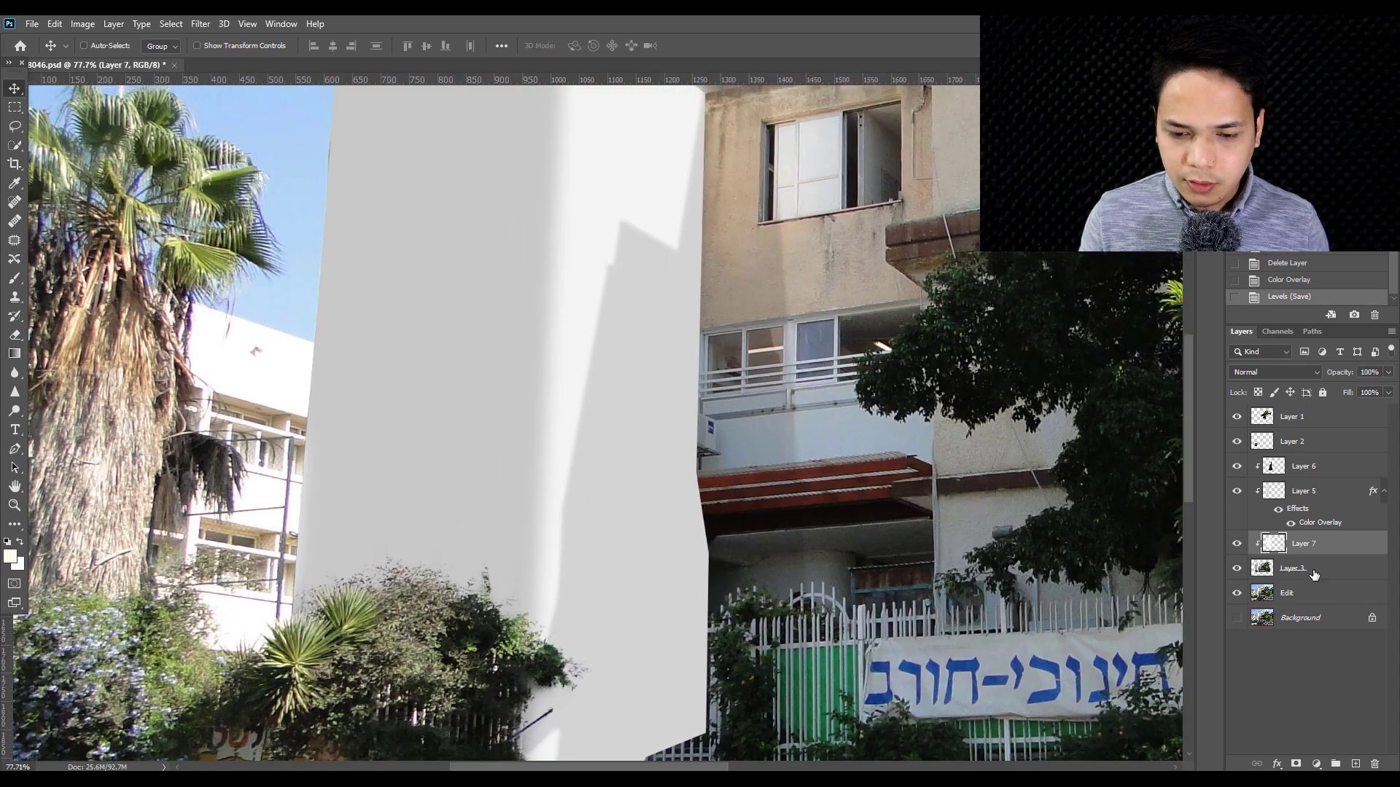
scroll(536, 436, "down", 2, "alt")
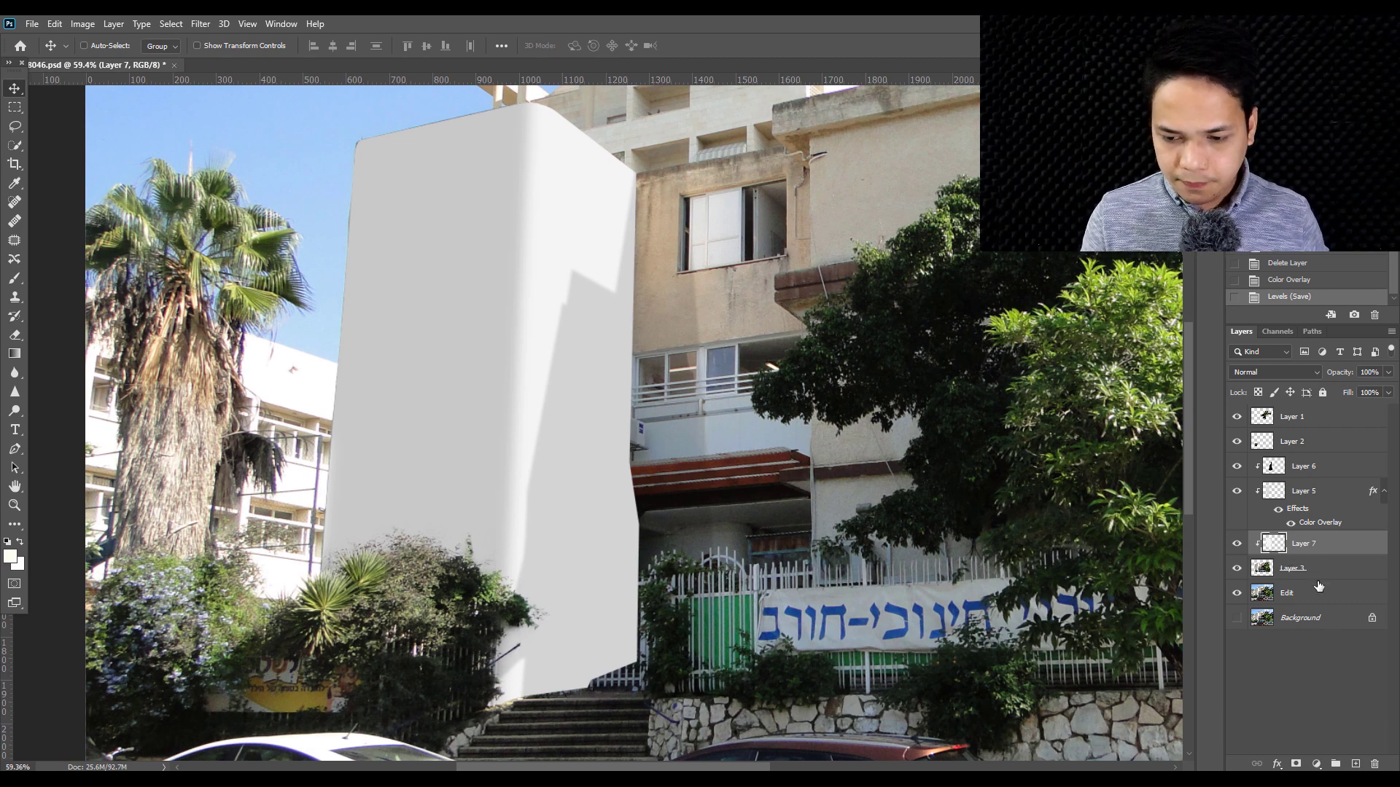
- Brighten the grey wall again with Levels, white input 238
key("i")
key("ctrl+u")
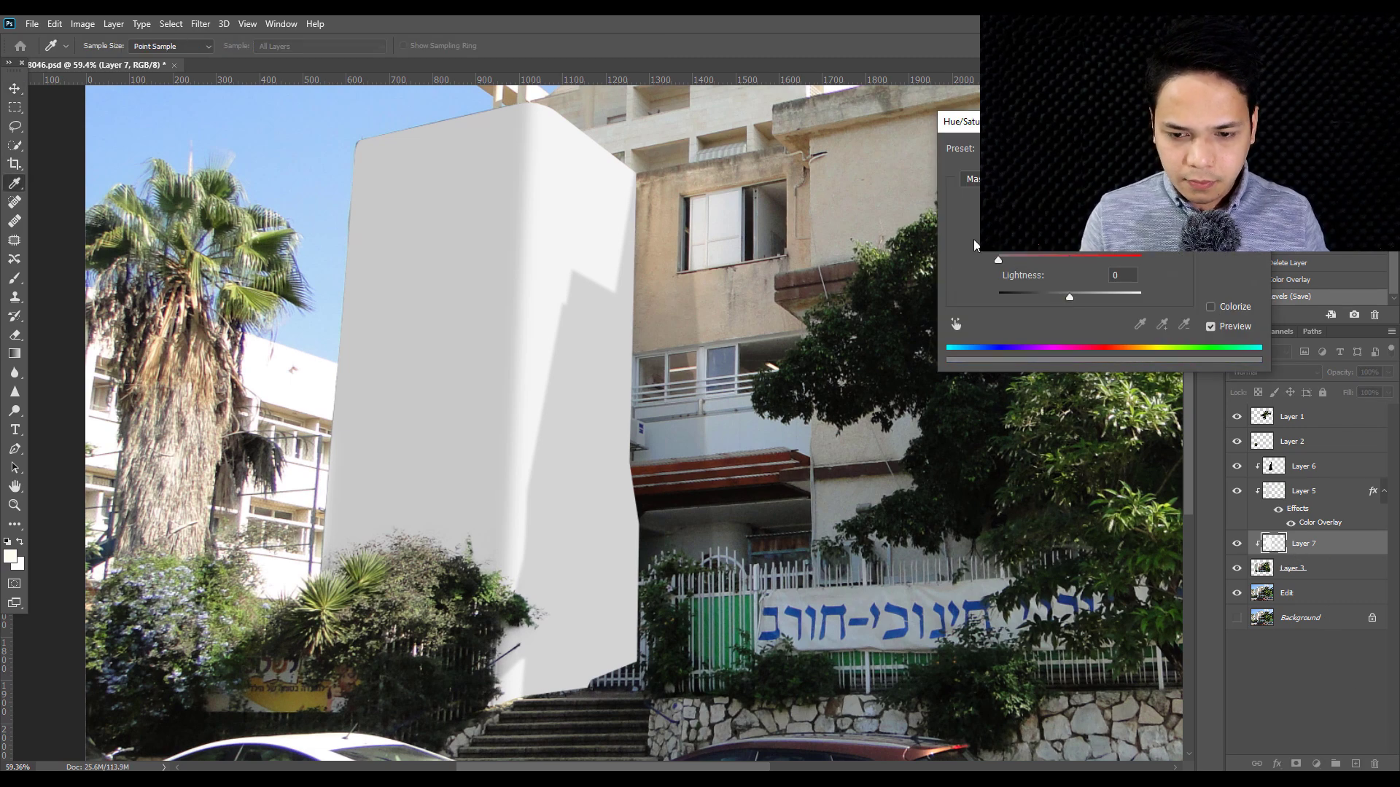
key("Return")
key("ctrl+l")
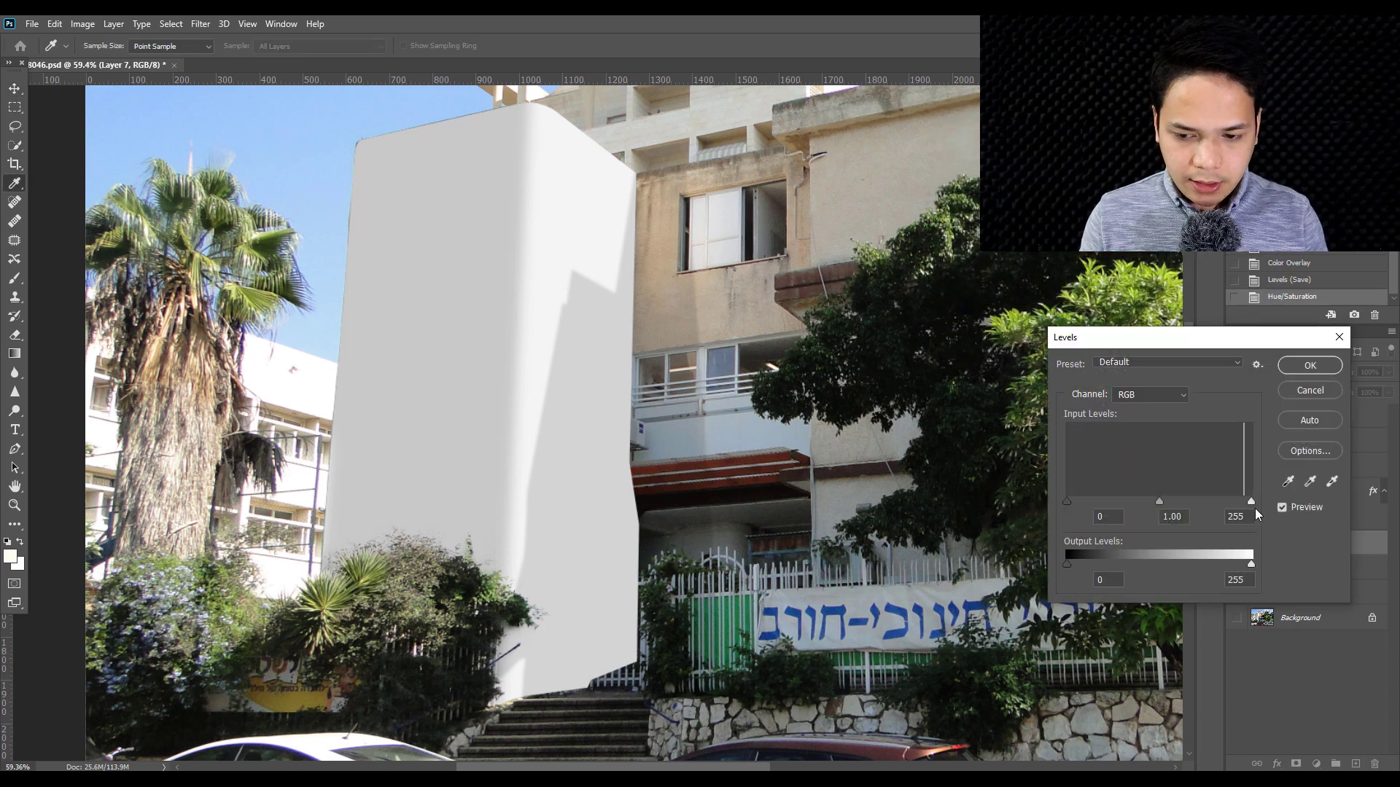
left_click_drag(1251, 502, 1239, 501)
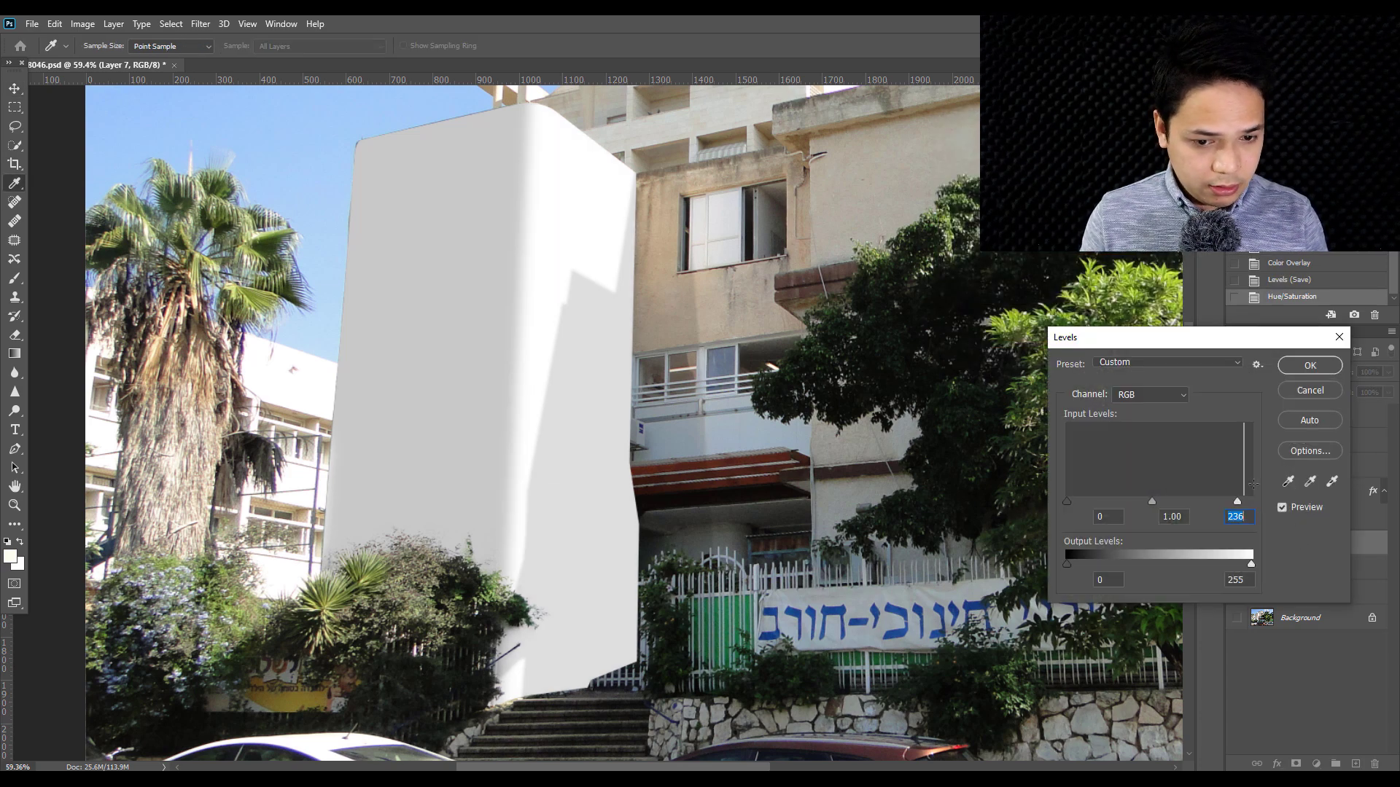
left_click(1310, 365)
key("v")
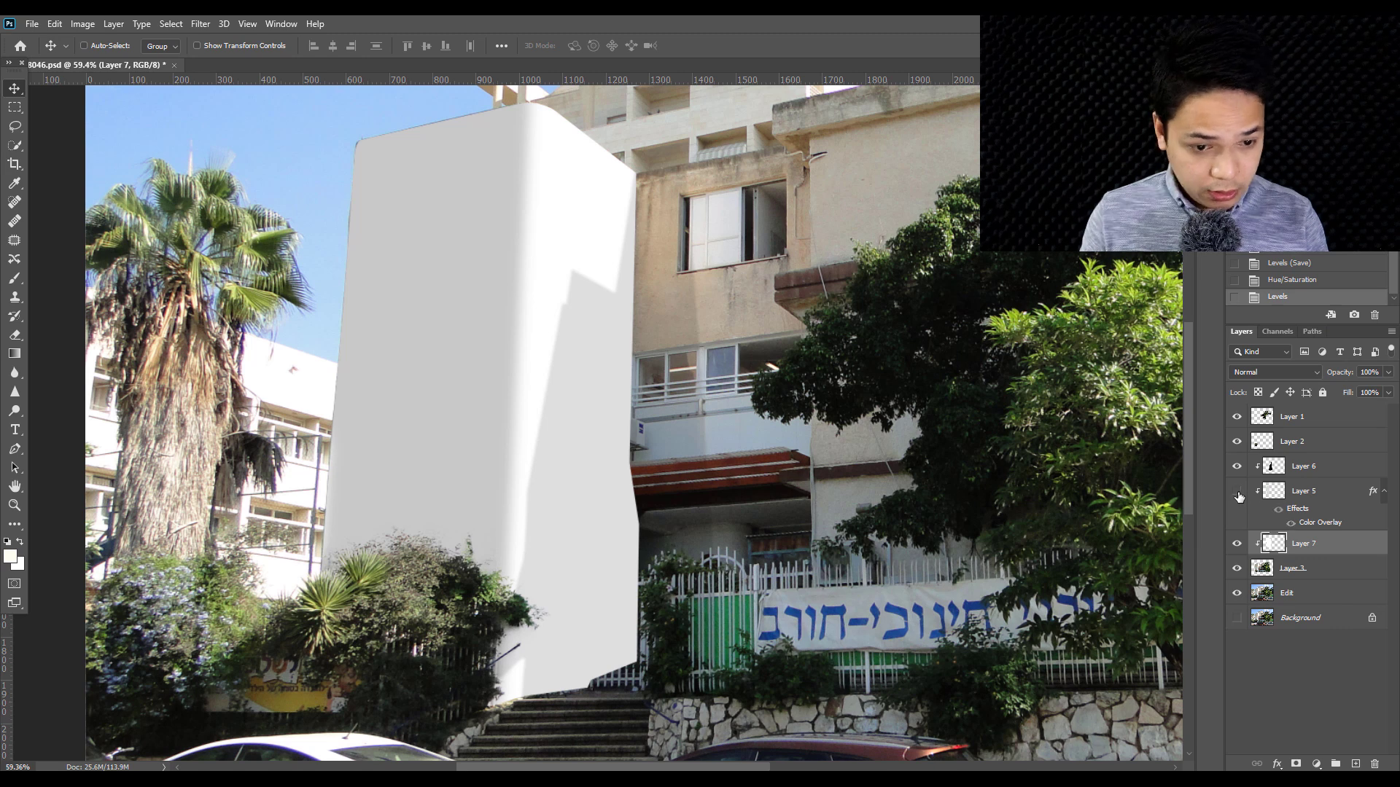
- Show Layer 5 at about 68% opacity and save the document
left_click(1237, 491)
left_click(1304, 490)
left_click(1387, 373)
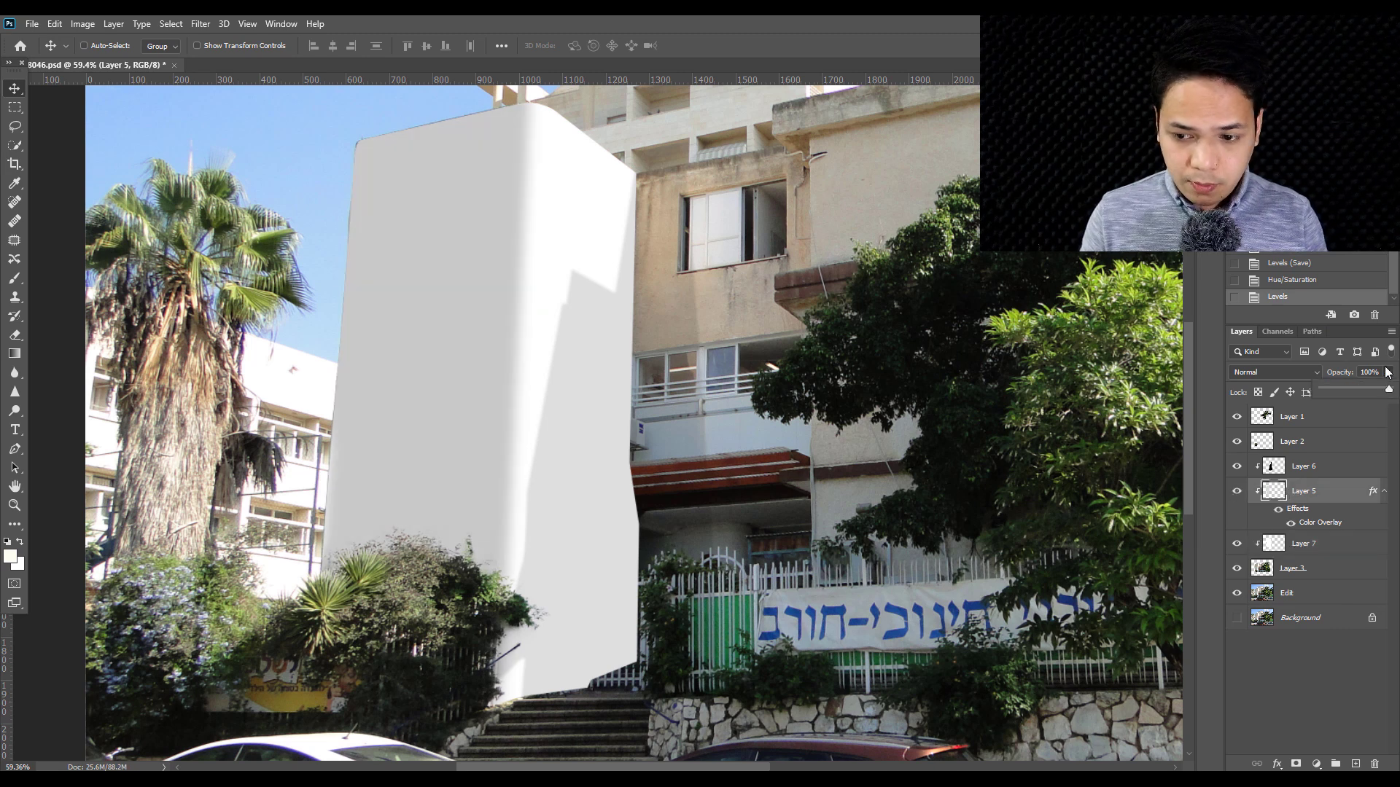
left_click(1364, 390)
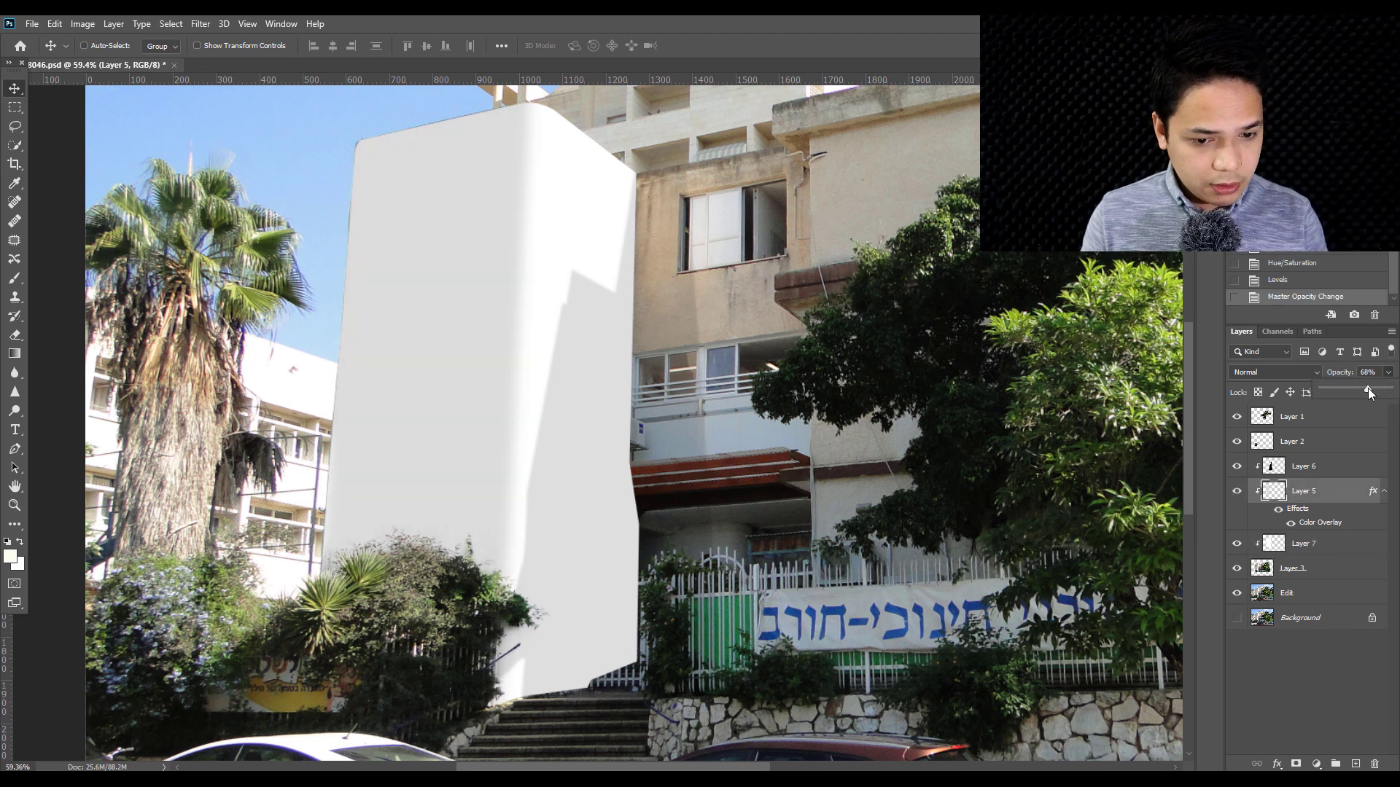
key("ctrl+0")
key("ctrl+s")
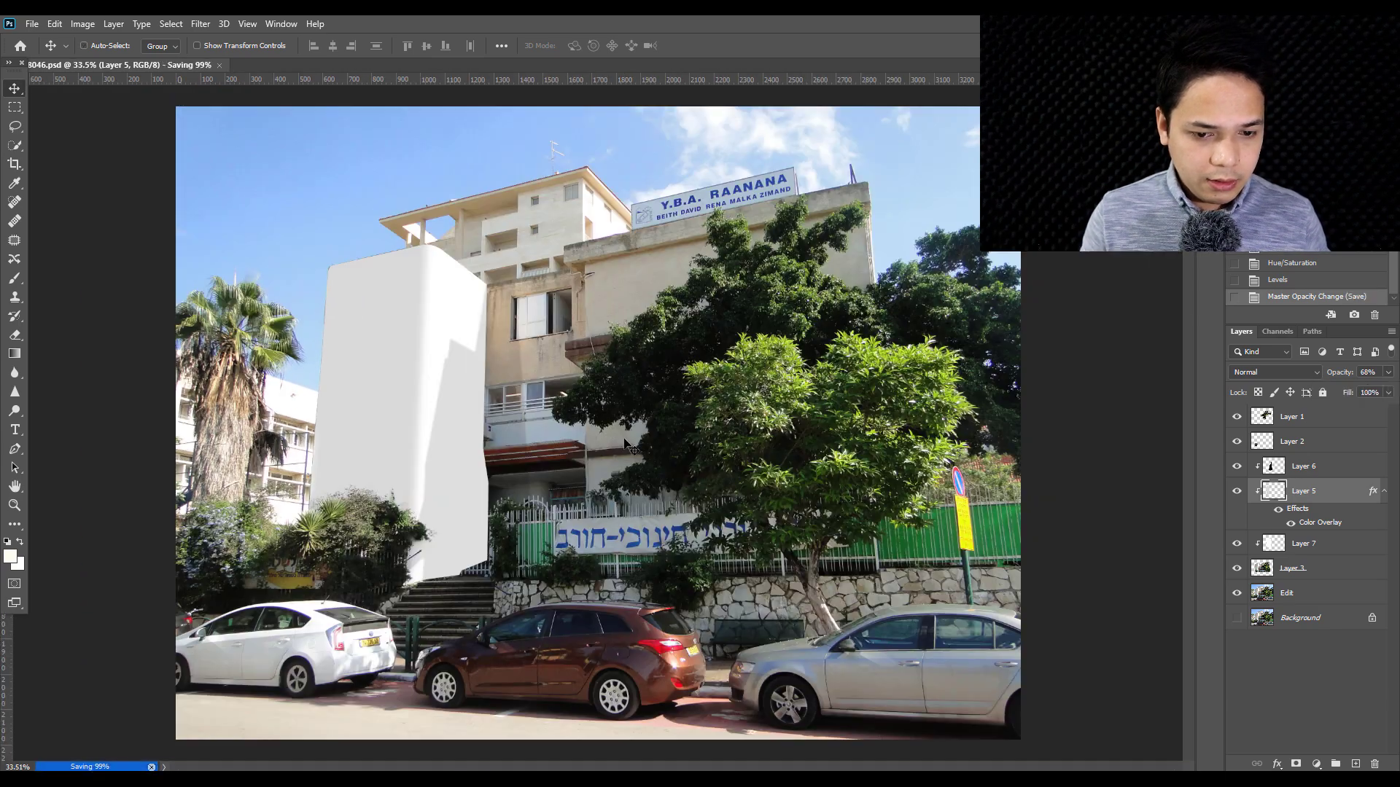
- Hide the rebuilt wall and pan to view the original upper floors
scroll(287, 328, "up", 3)
scroll(416, 313, "up", 2)
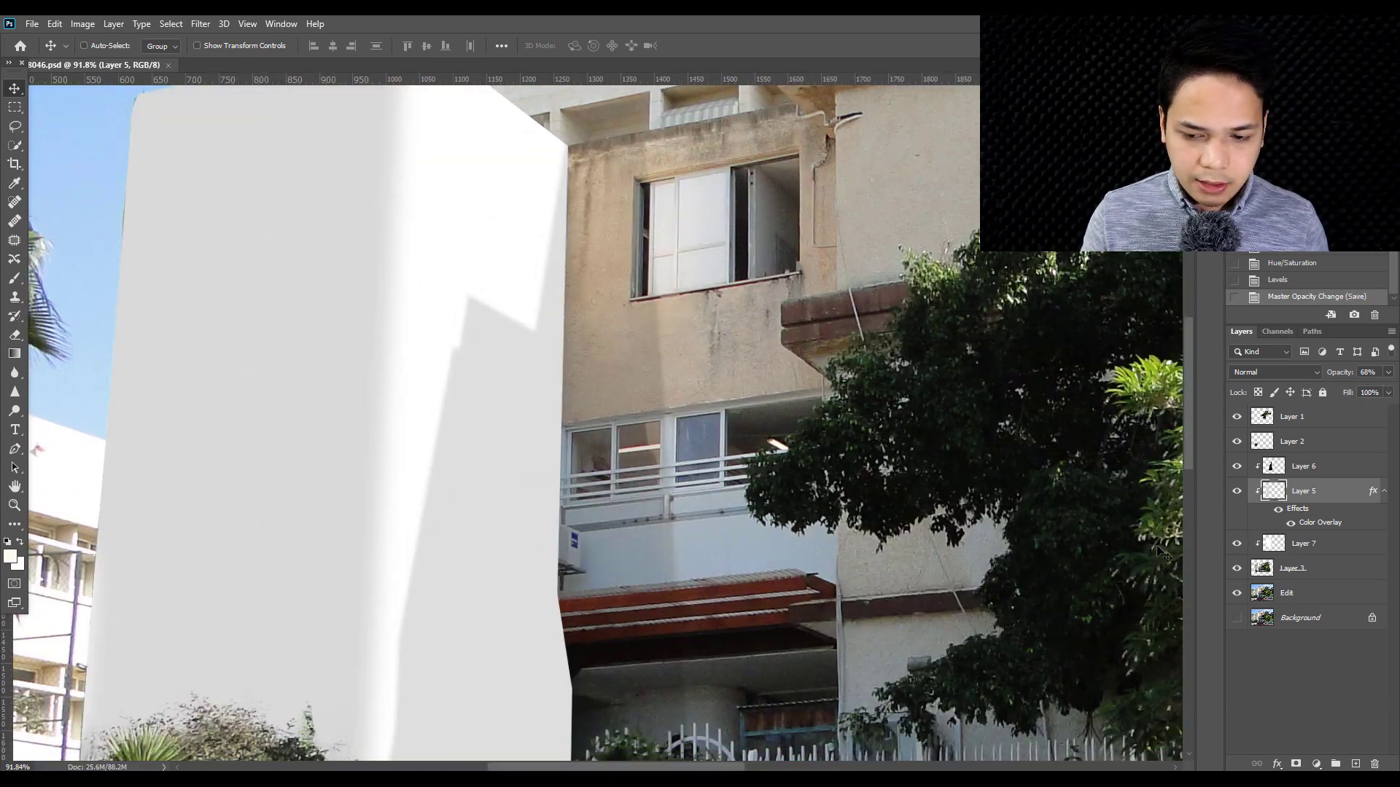
left_click(1236, 568)
scroll(533, 314, "down", 3)
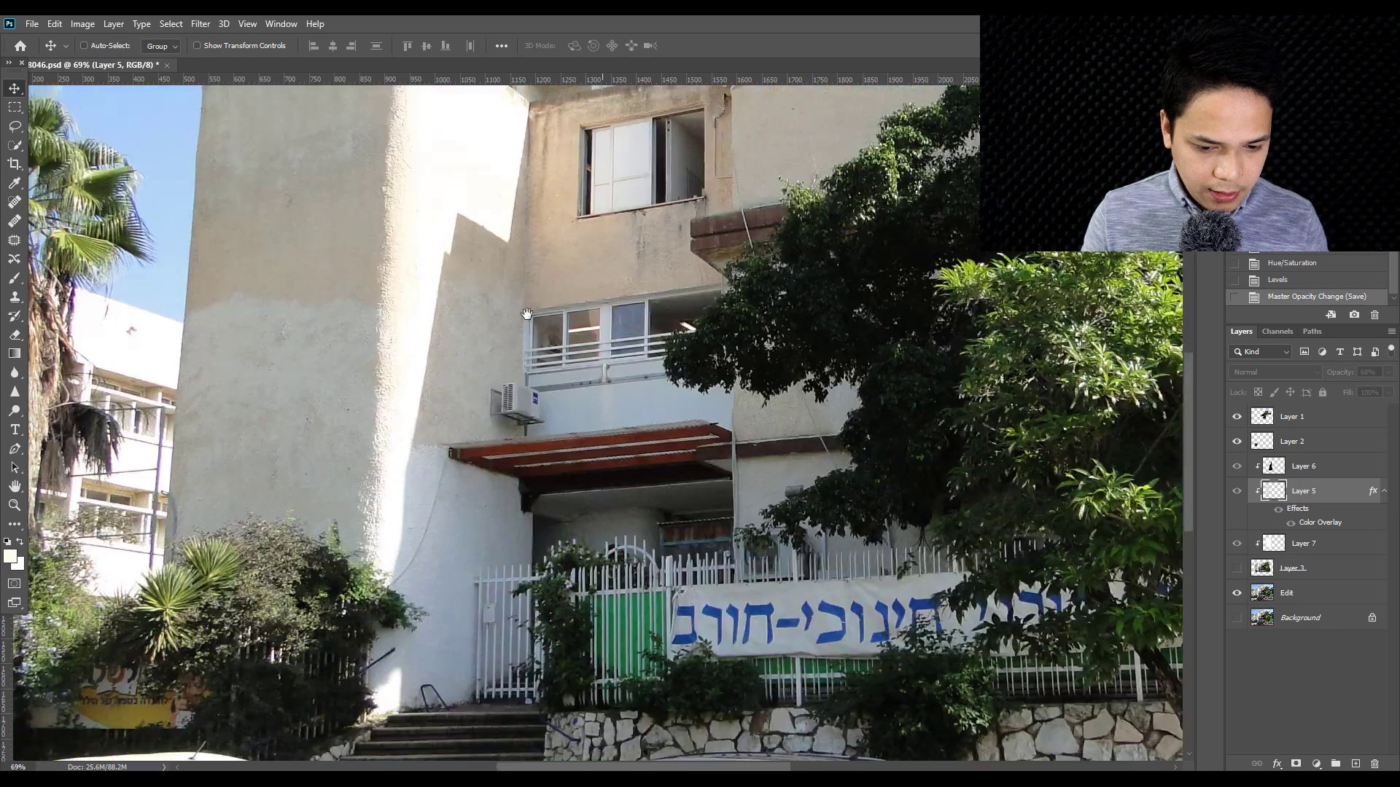
left_click_drag(534, 313, 544, 486)
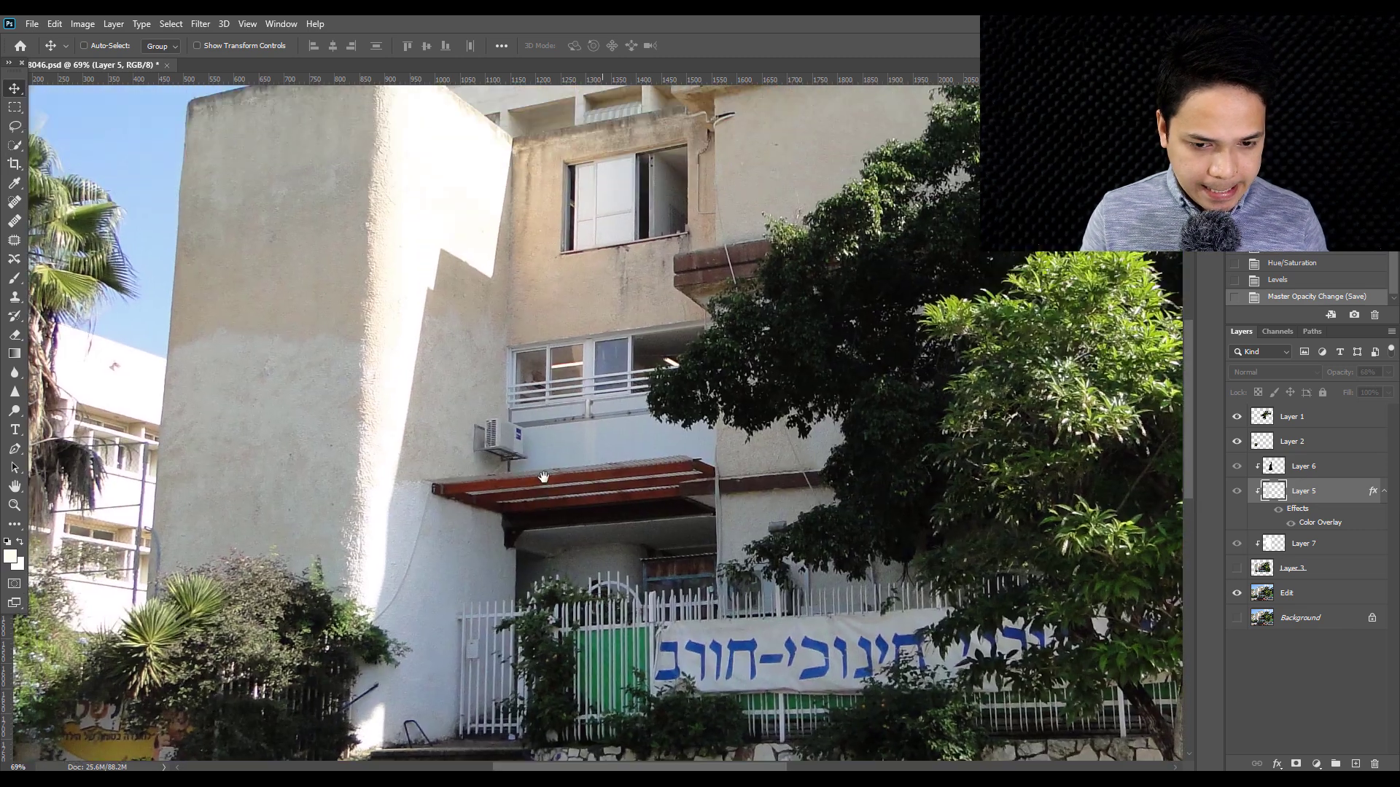
- Start a pen path at the balcony window corner and trace around the AC unit and bracket
key("p")
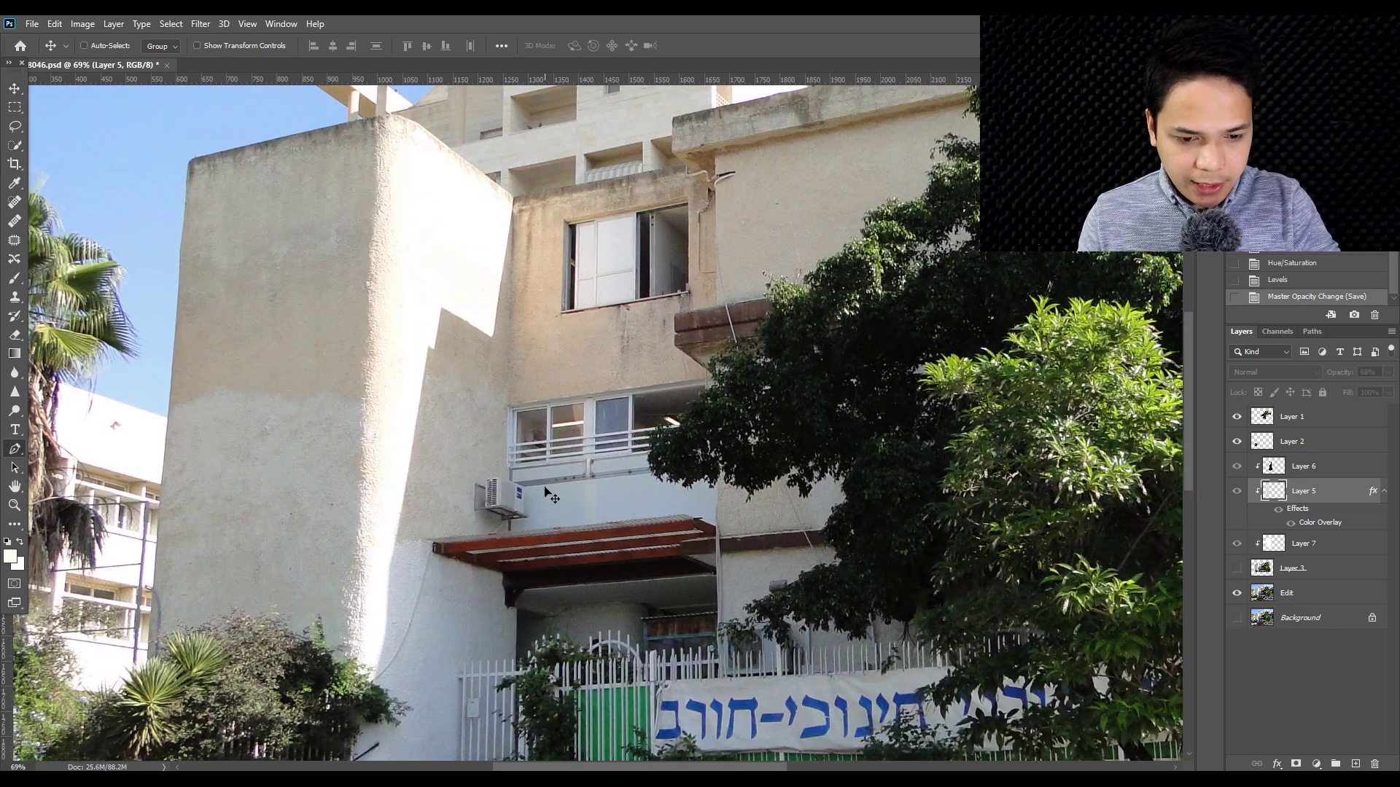
scroll(540, 467, "up", 4)
left_click(480, 352)
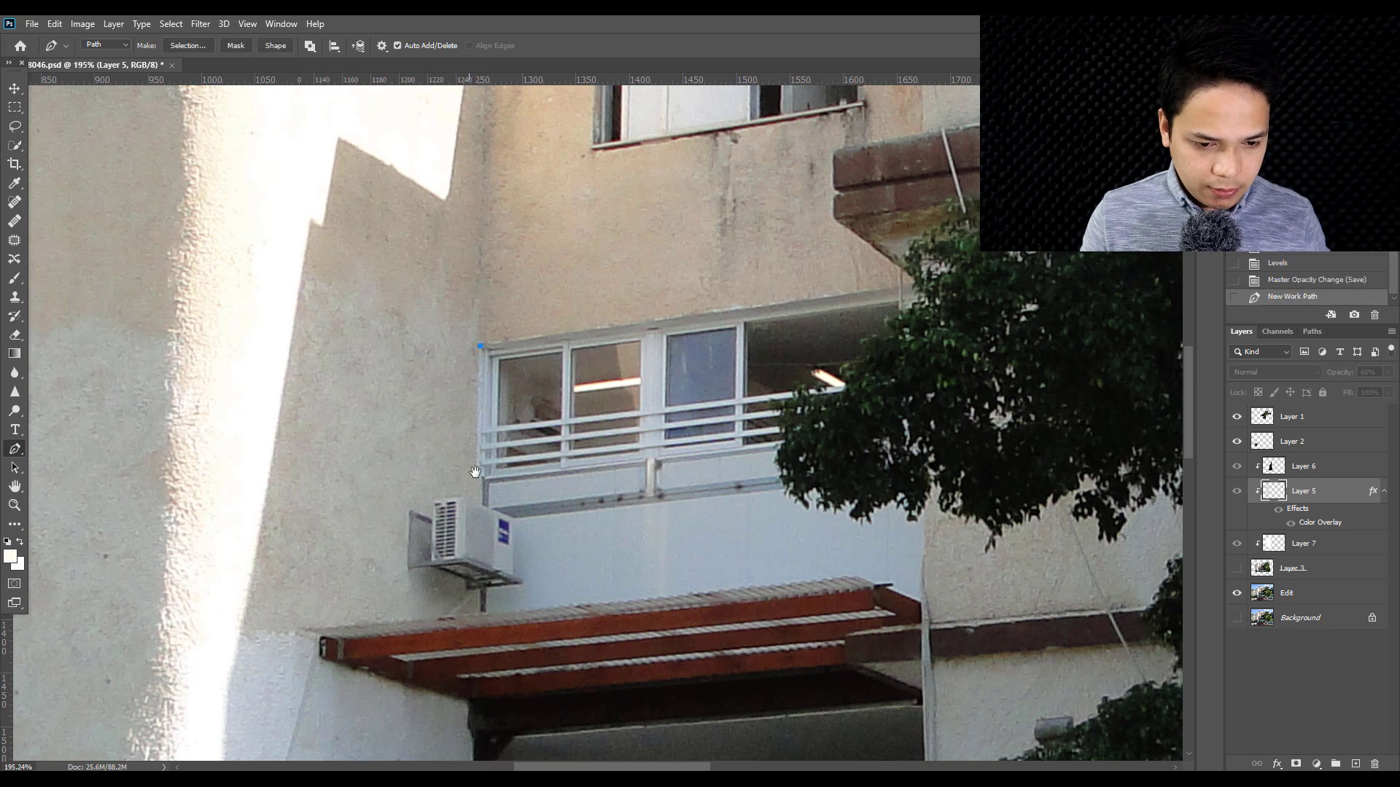
scroll(867, 428, "up", 4)
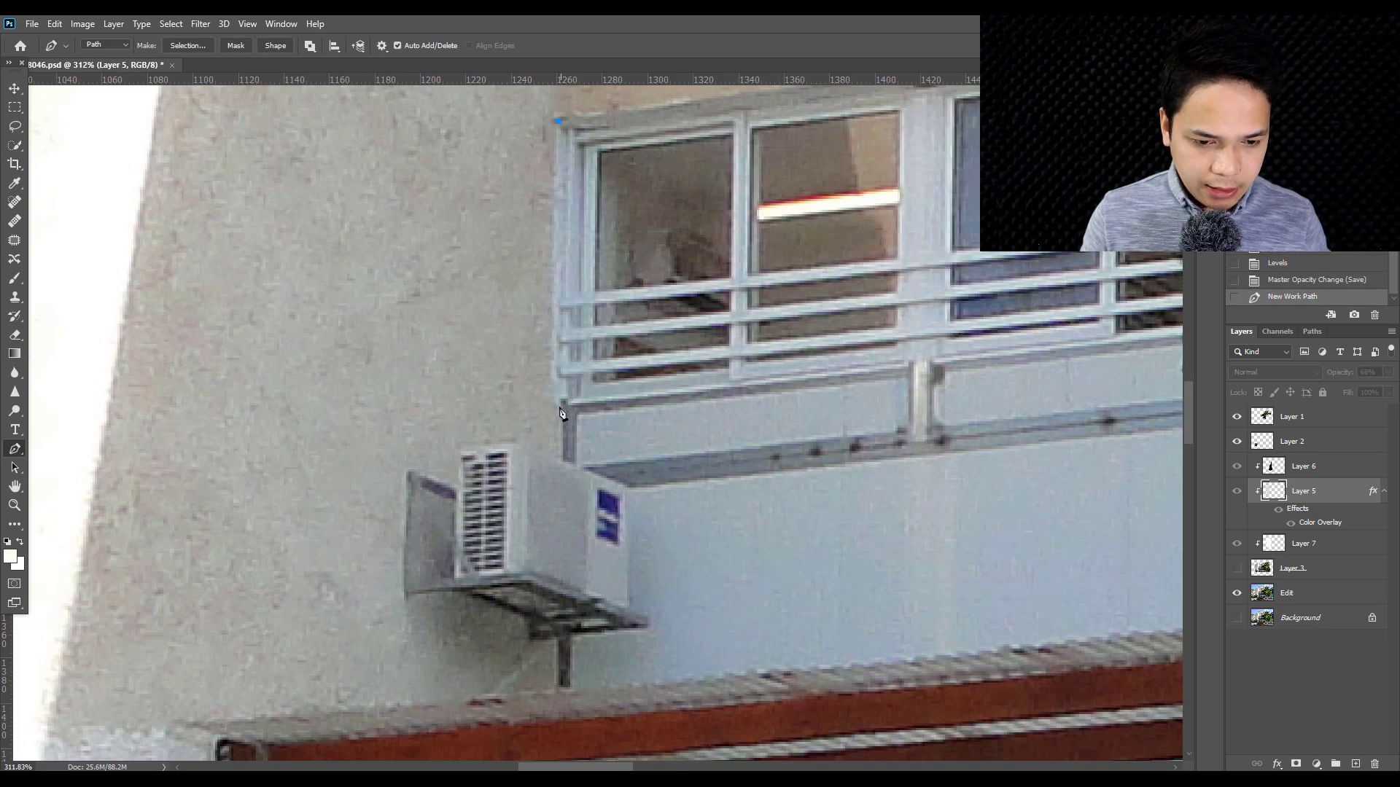
left_click(555, 401)
left_click(560, 461)
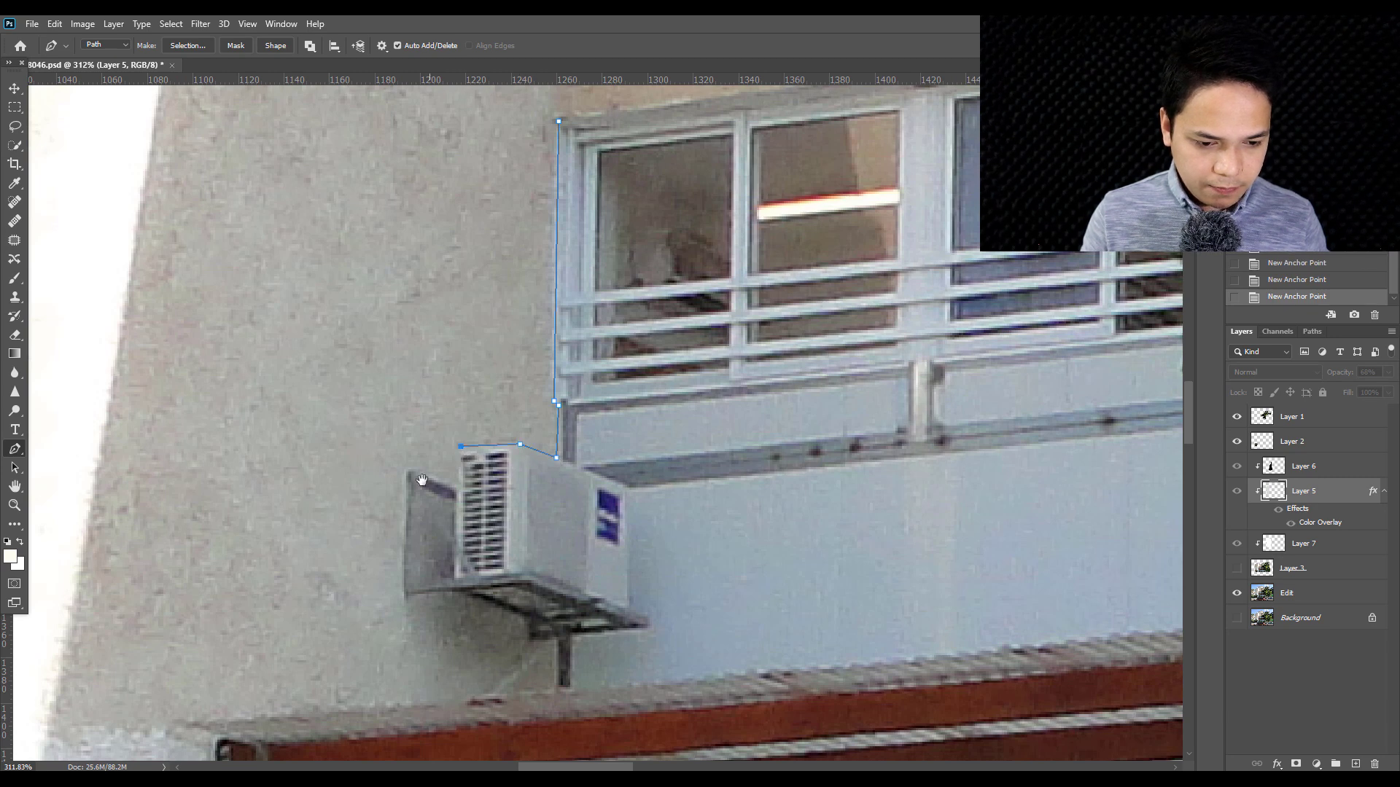
left_click_drag(422, 480, 484, 443)
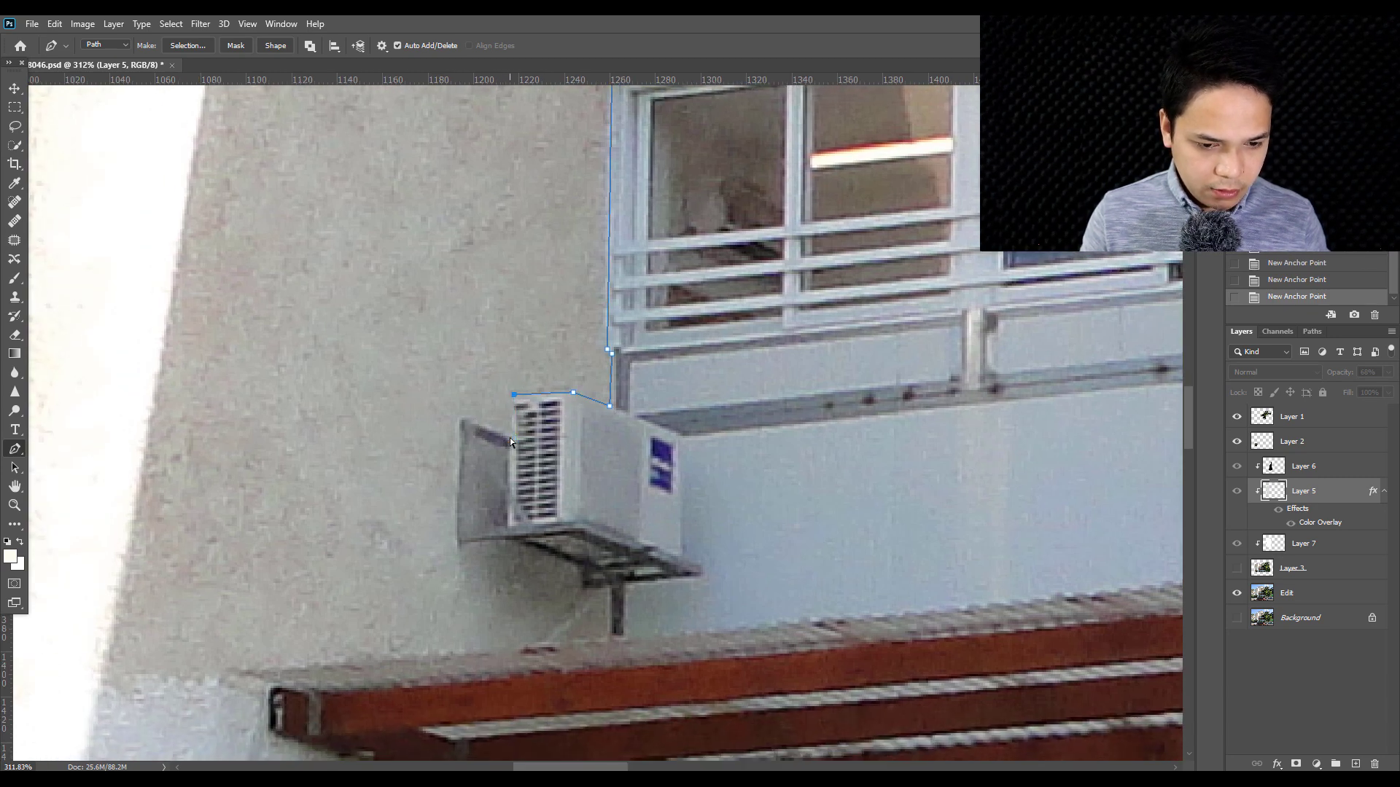
left_click(509, 438)
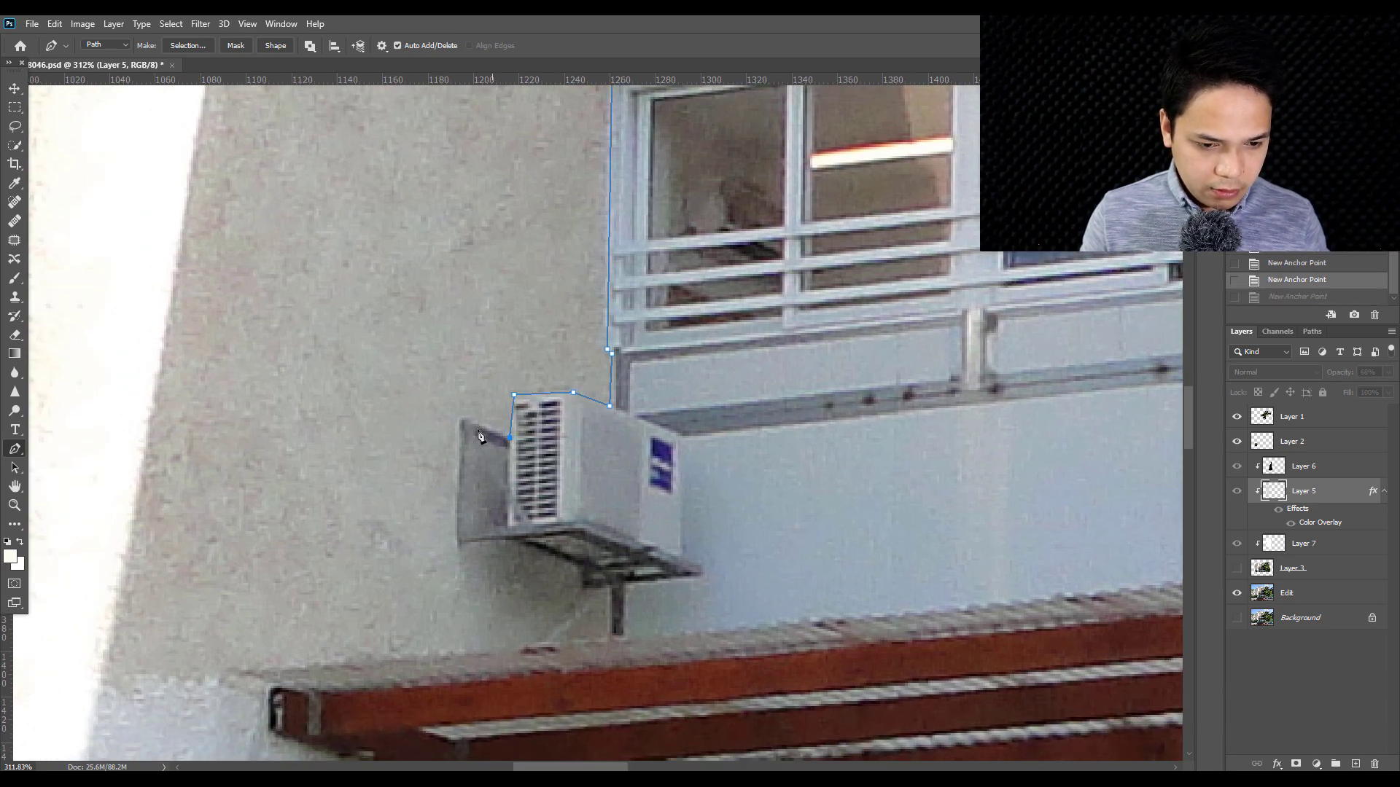
left_click(508, 541)
left_click_drag(580, 578, 477, 502)
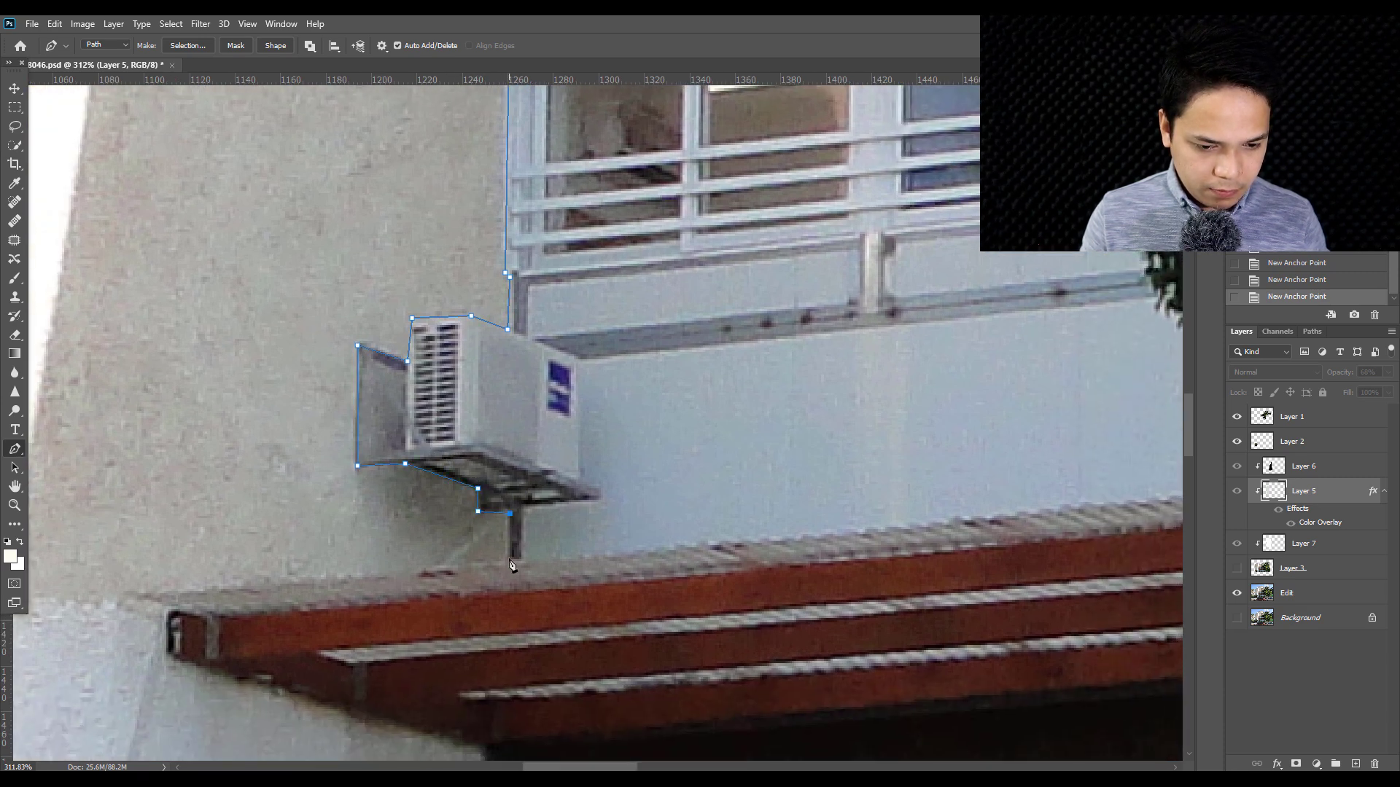
left_click(511, 562)
- Continue the path around the awning's left end, along its underside and down the post
left_click_drag(171, 574, 531, 466)
left_click(486, 491)
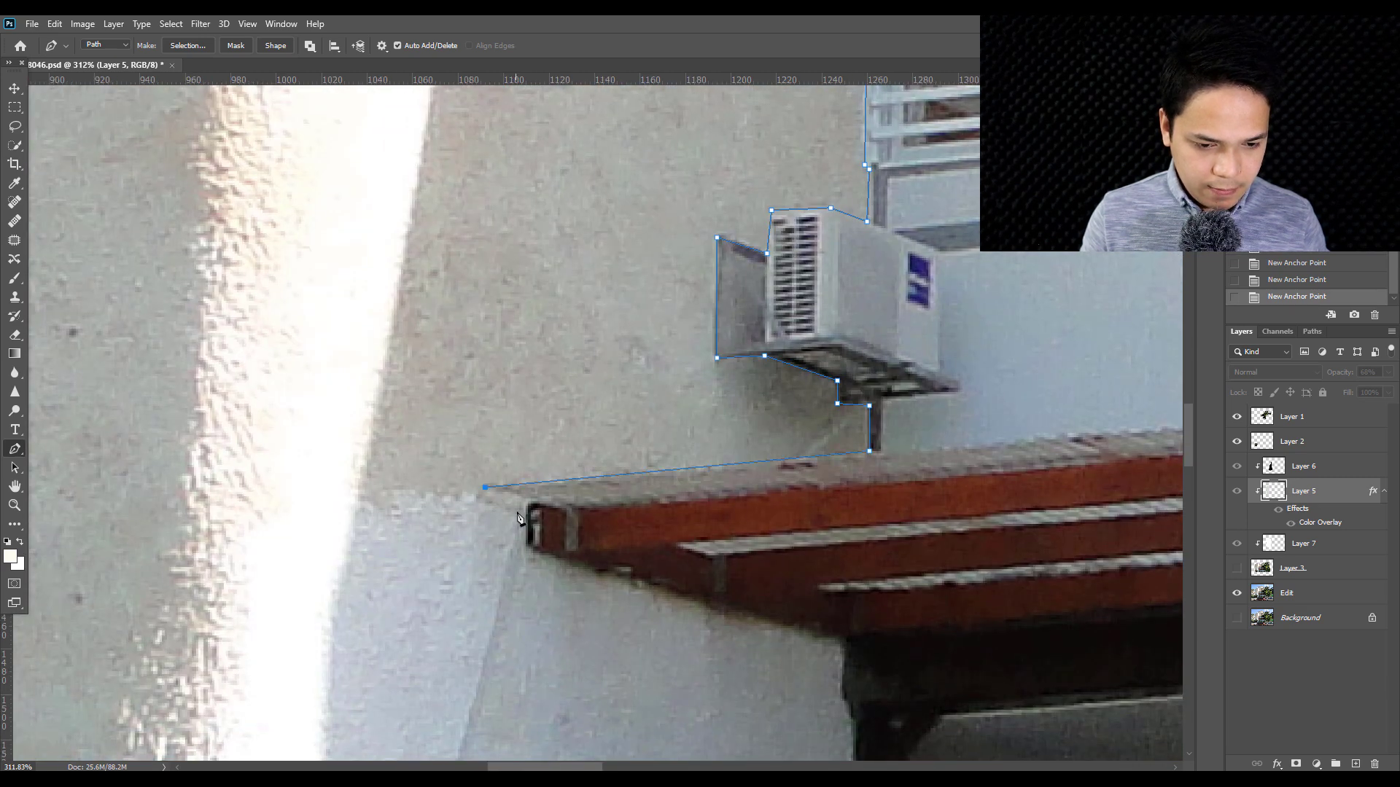
left_click(477, 499)
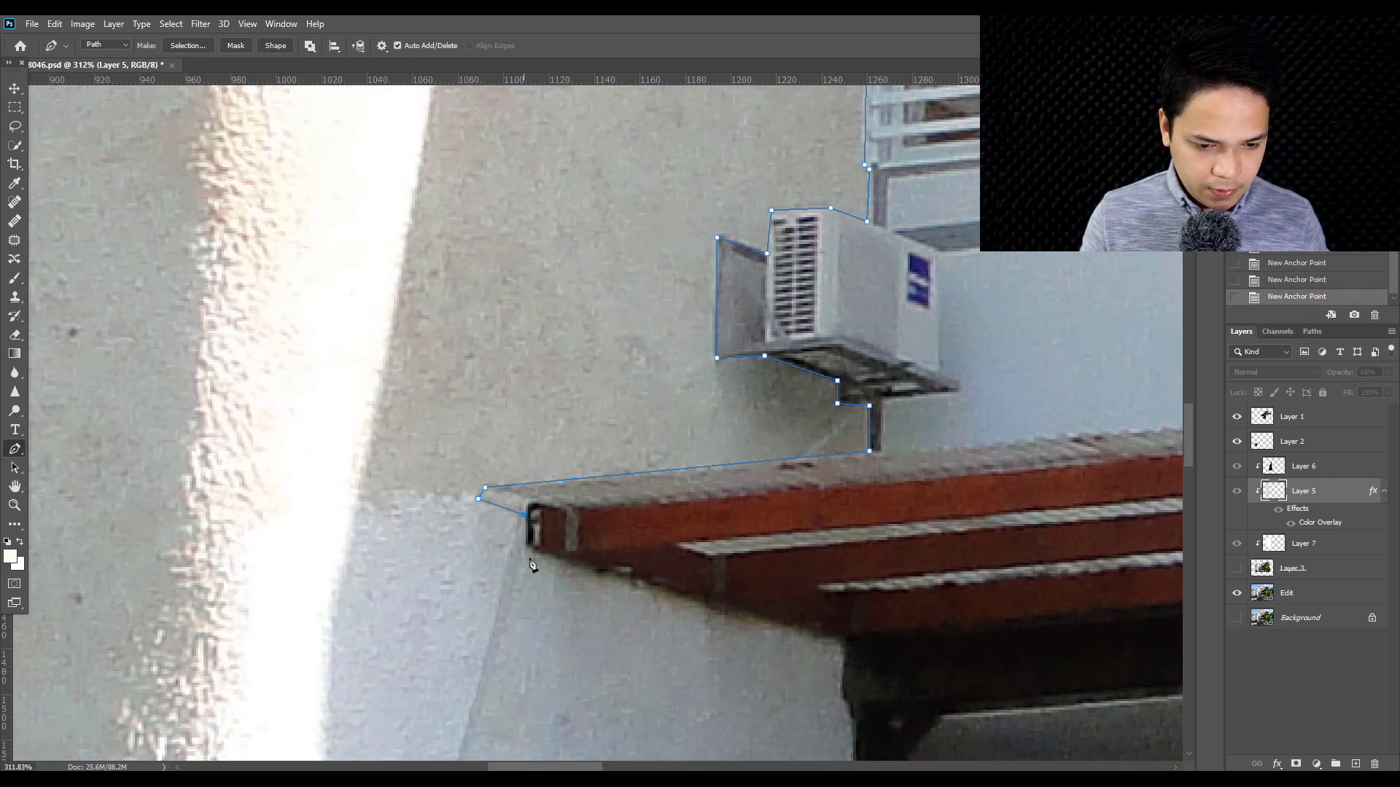
left_click(530, 547)
left_click_drag(532, 552, 512, 352)
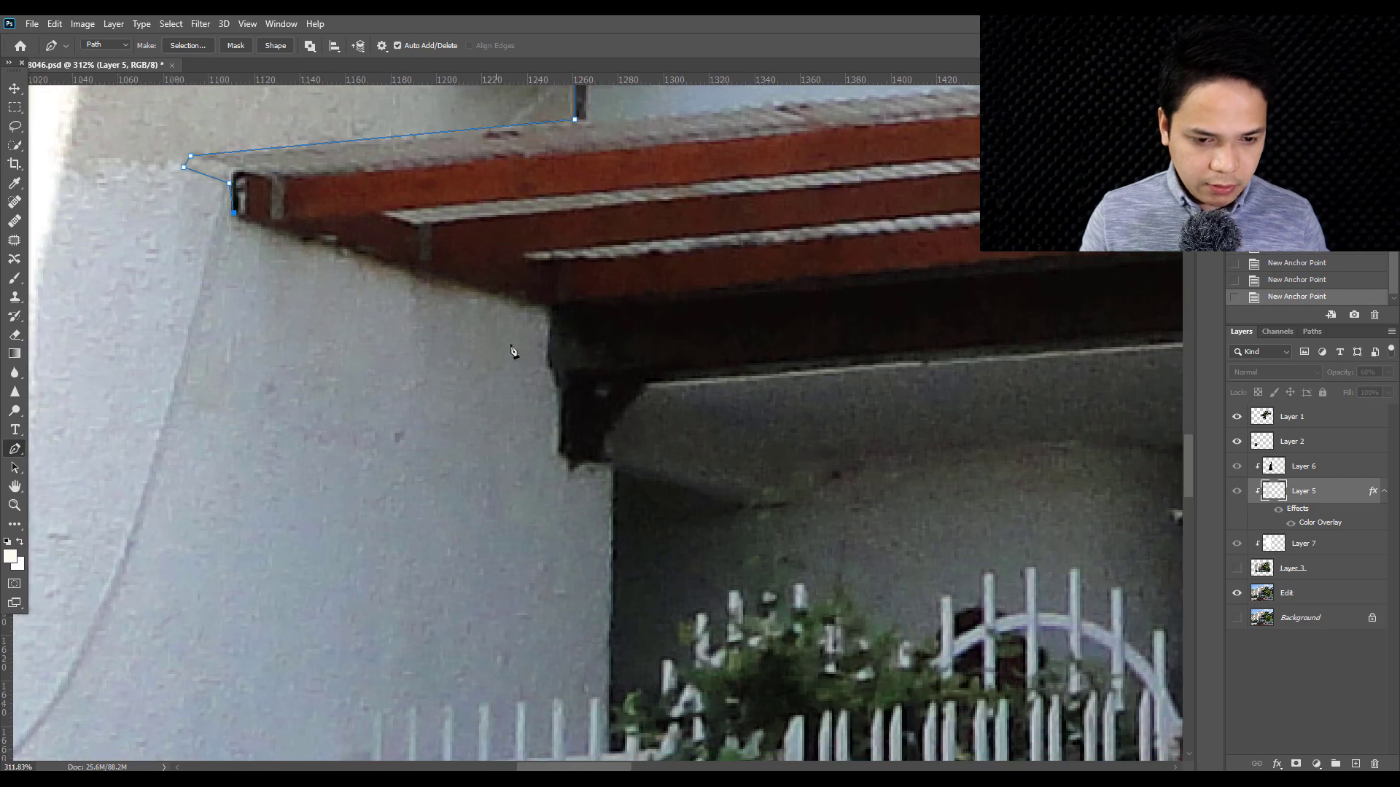
left_click(552, 309)
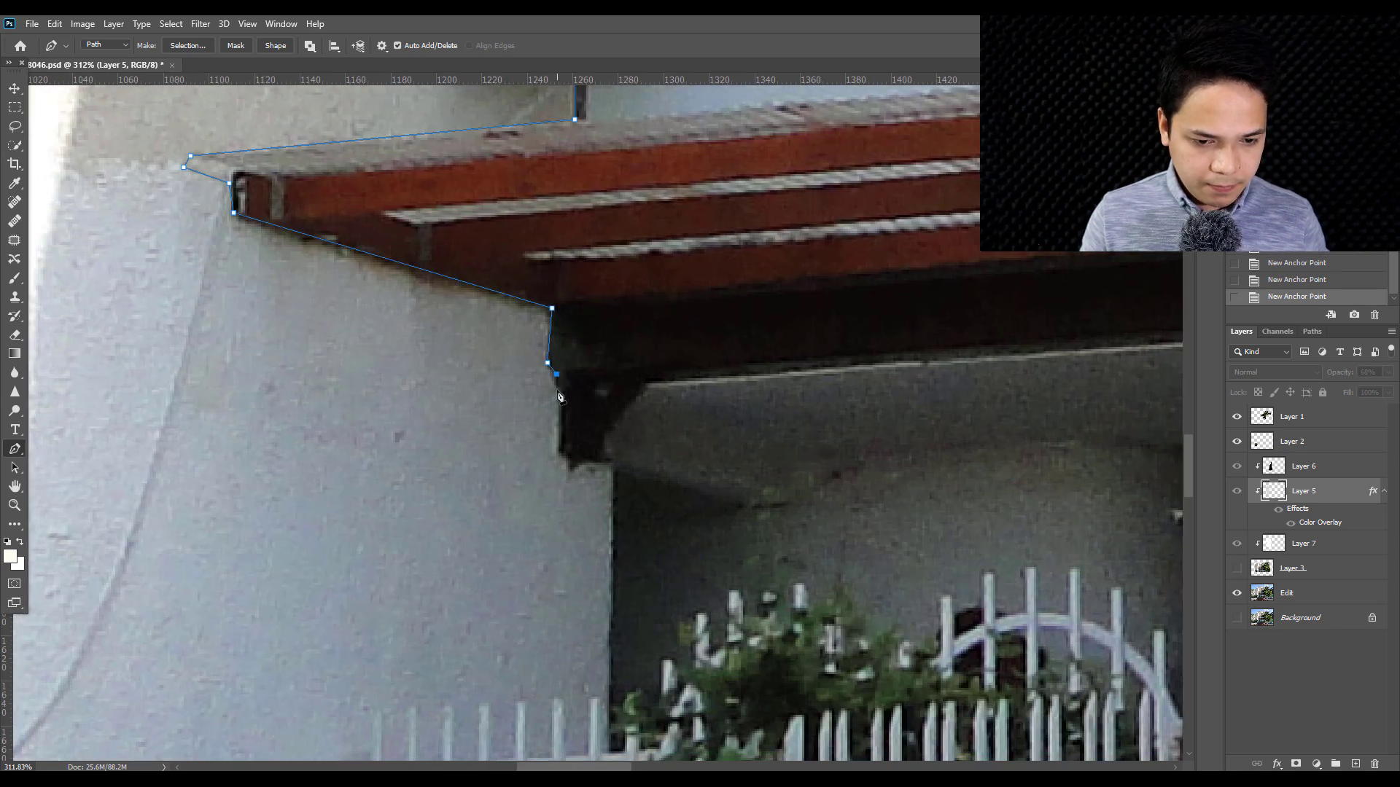
left_click(559, 447)
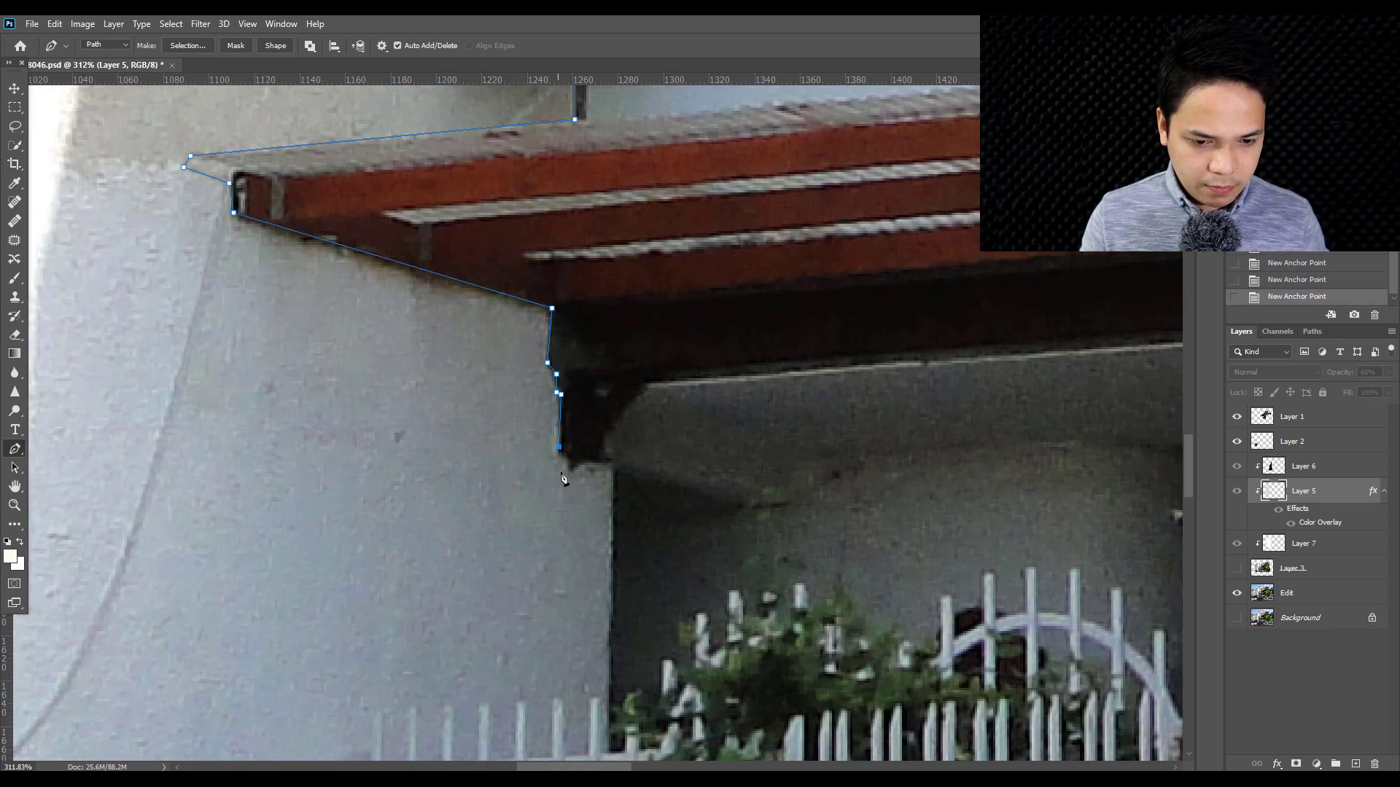
left_click(614, 471)
left_click_drag(616, 478, 635, 169)
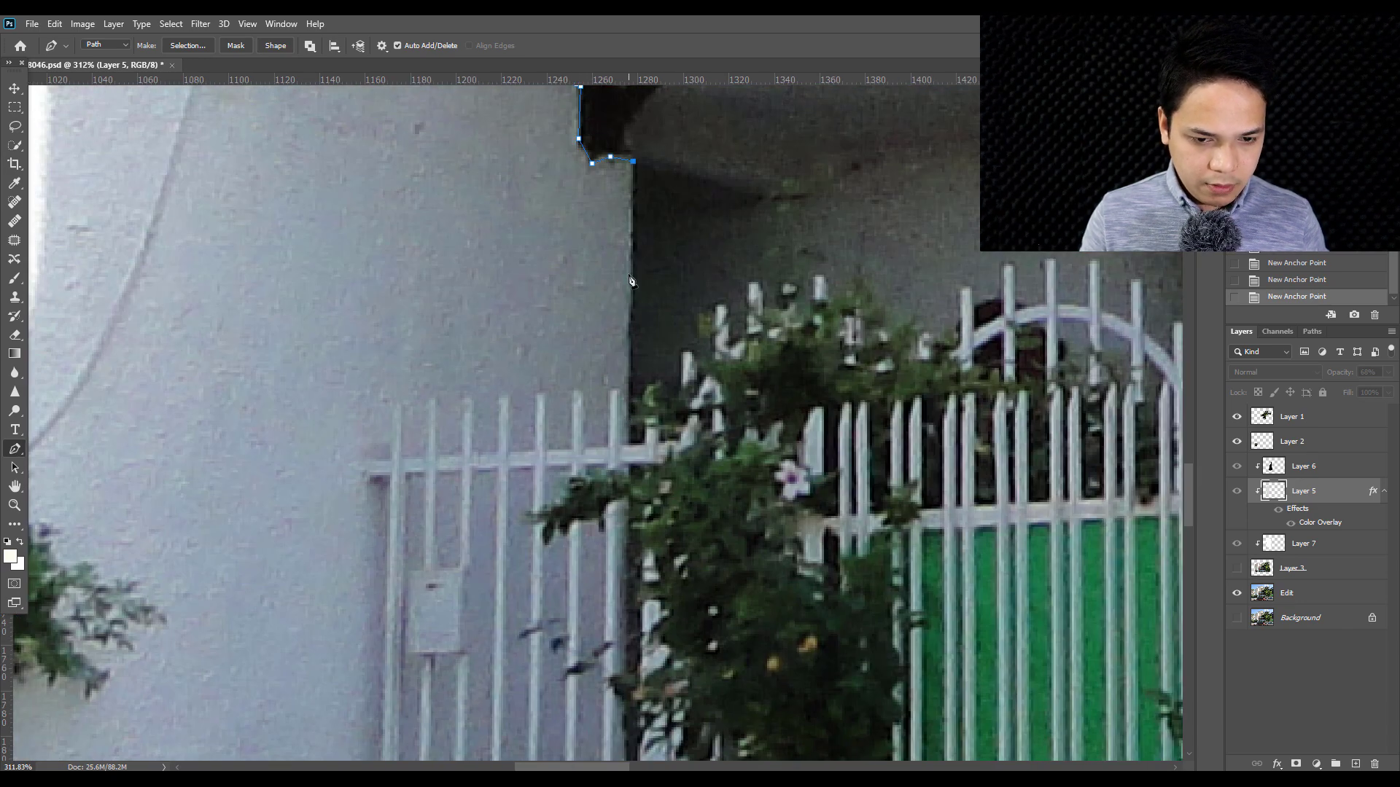
- Carry the path past the gate and stone wall, up the tree edge, and close it at the start
left_click(251, 532)
scroll(250, 532, "down", 5)
left_click_drag(281, 562, 411, 312)
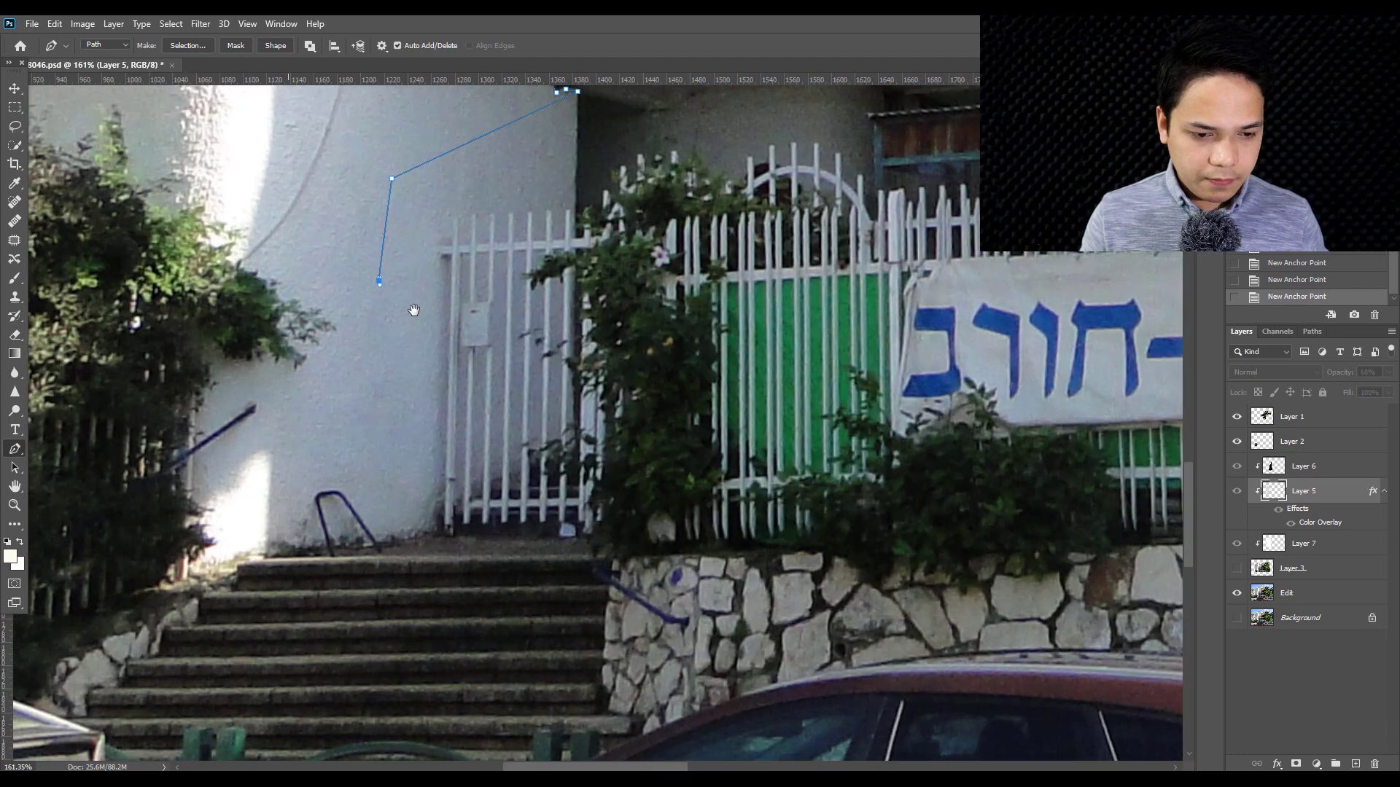
left_click(350, 508)
scroll(834, 585, "down", 4)
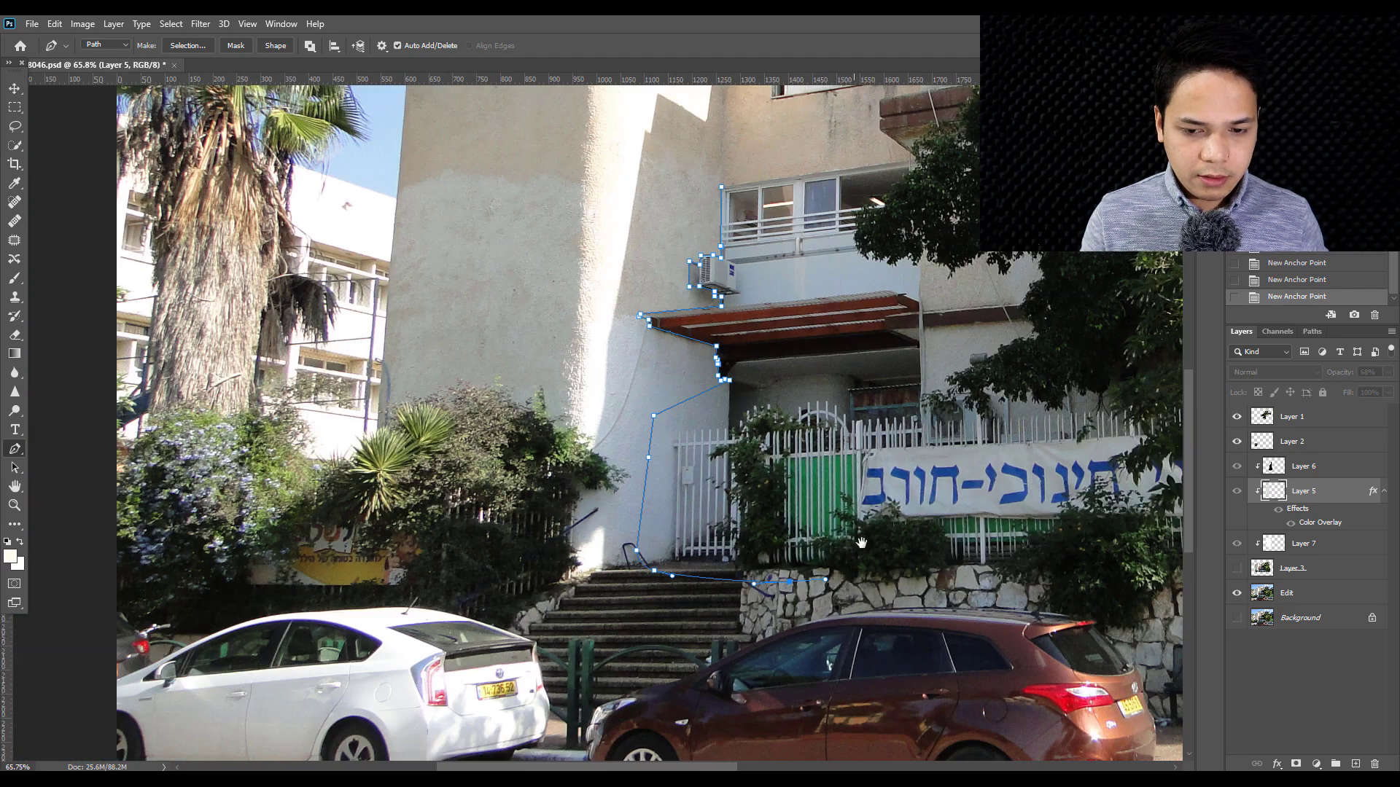
left_click_drag(913, 606, 761, 635)
left_click(762, 635)
scroll(771, 462, "up", 2)
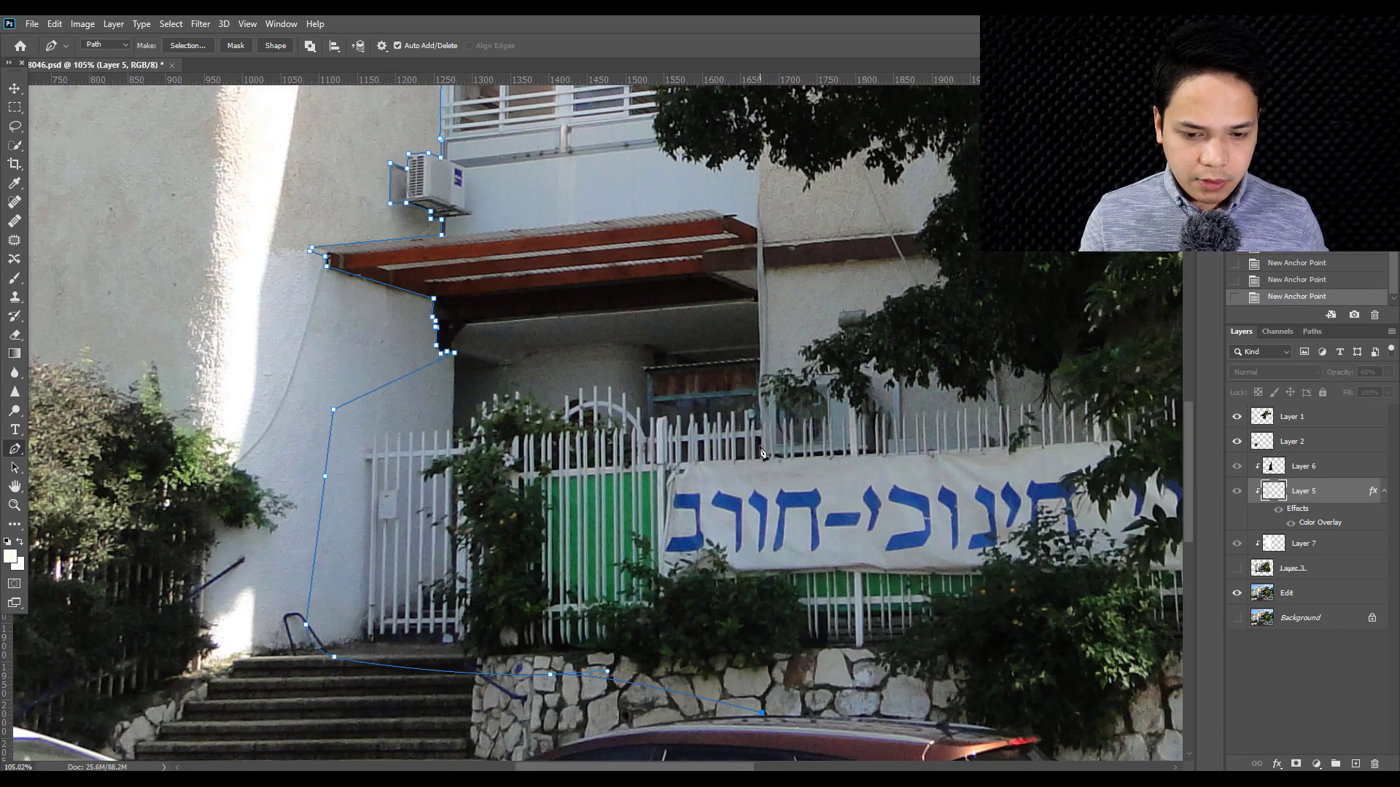
scroll(761, 438, "up", 2)
scroll(729, 379, "up", 4)
scroll(710, 357, "up", 1)
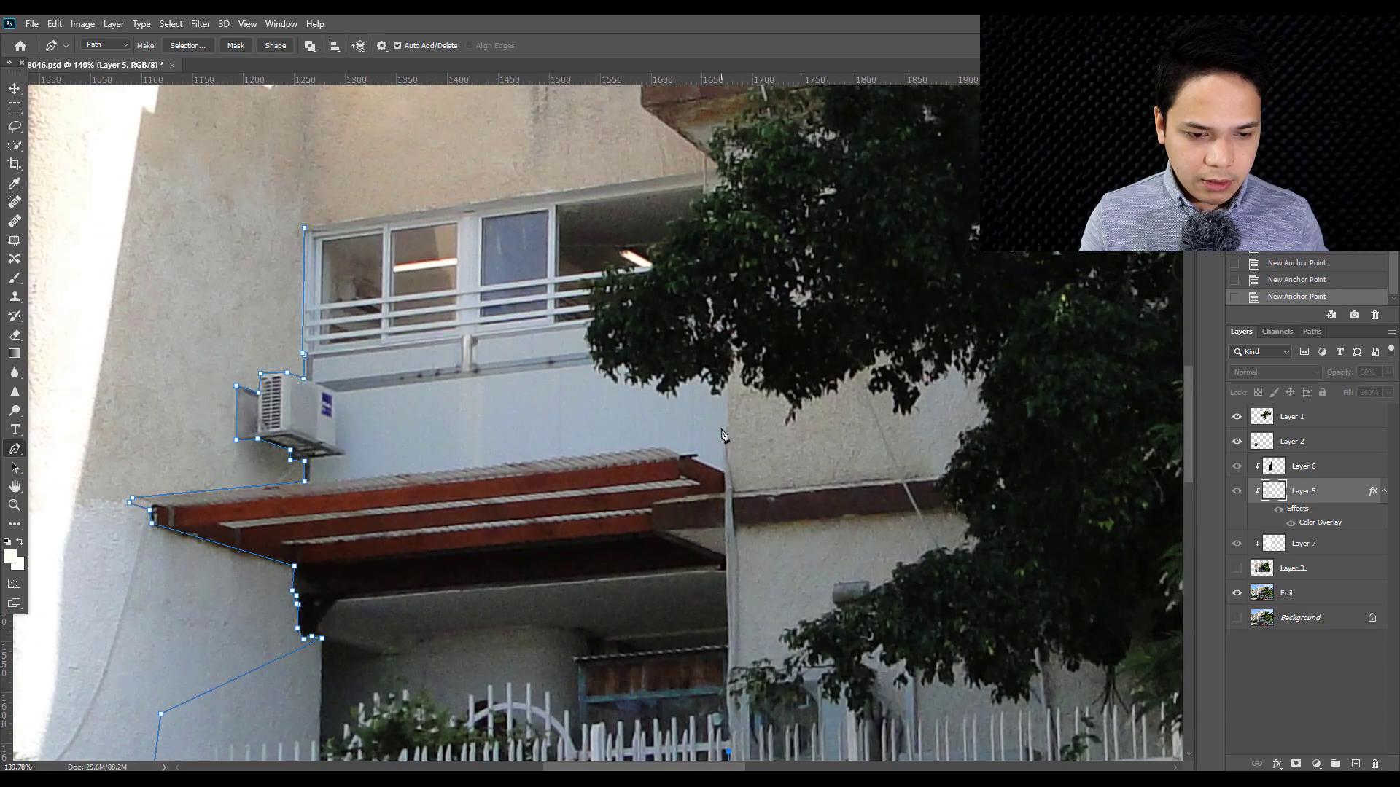
scroll(711, 357, "up", 1)
scroll(711, 357, "up", 1)
left_click(727, 299)
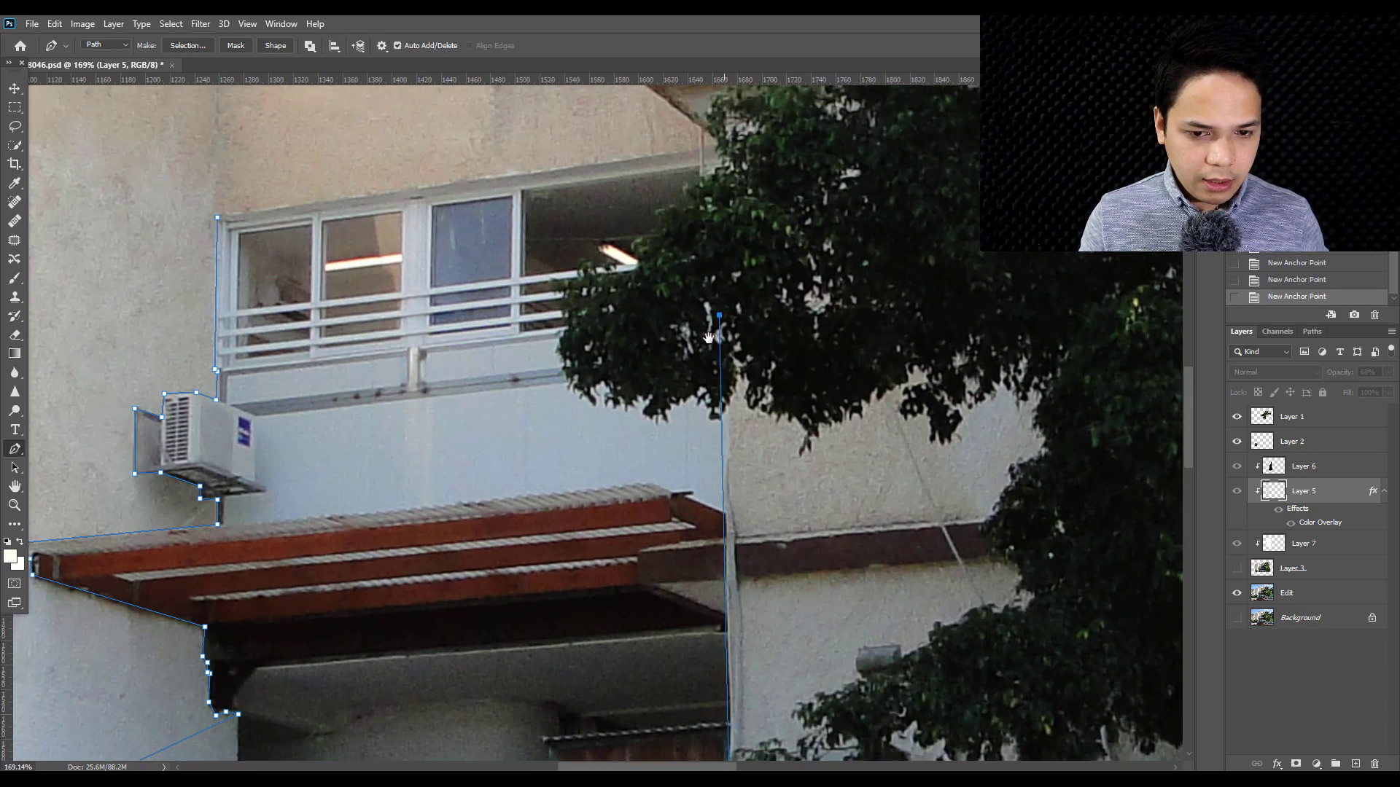
scroll(693, 353, "up", 1)
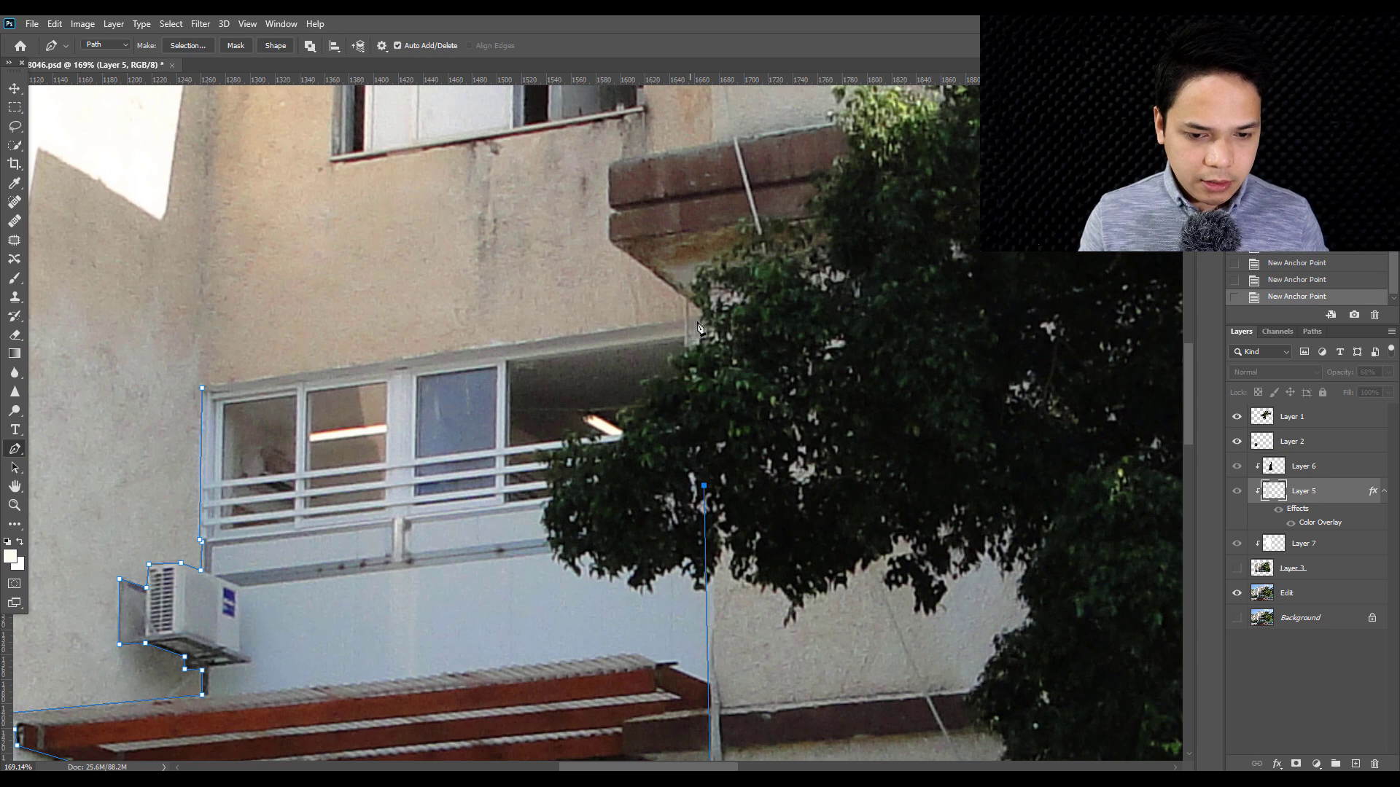
left_click(708, 319)
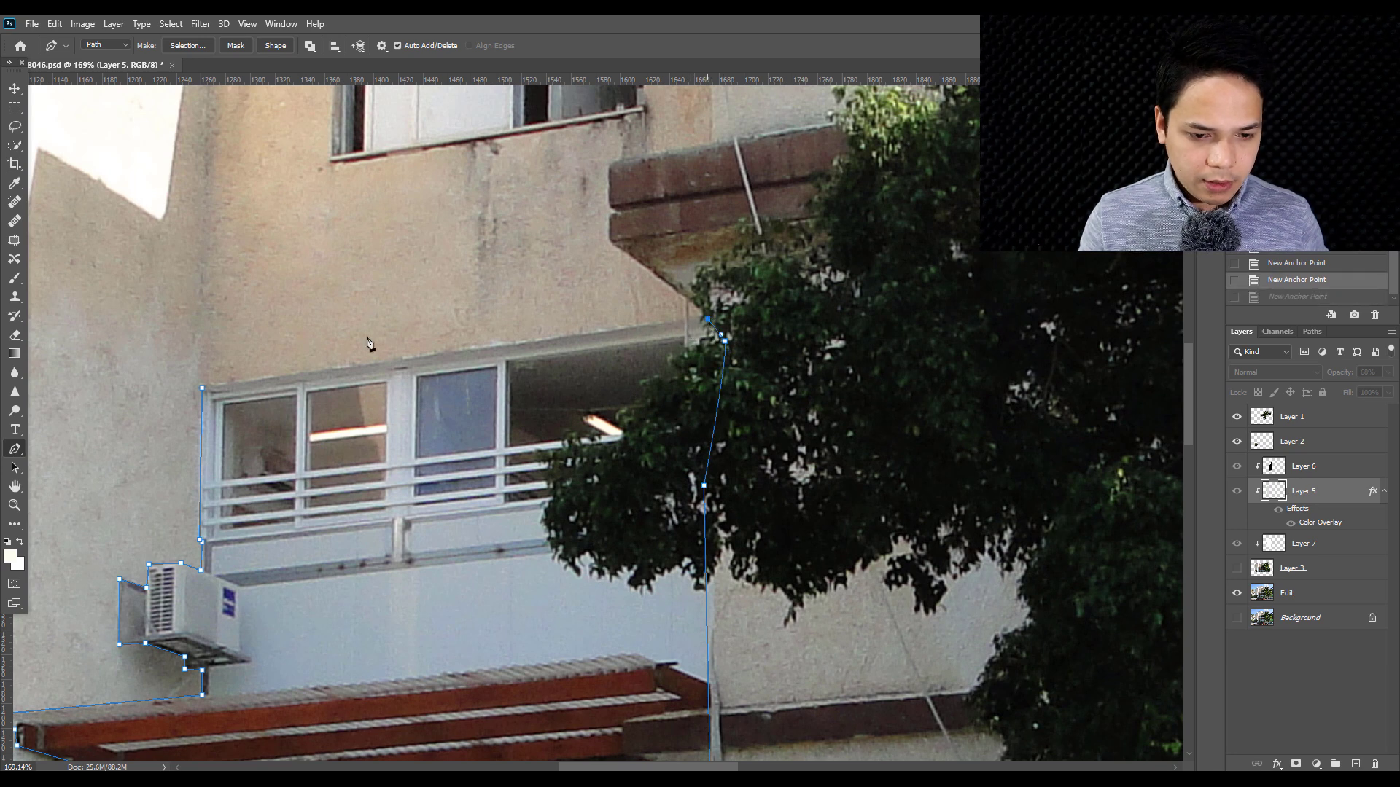
left_click(202, 392)
- Convert the closed pen path into a selection
right_click(324, 314)
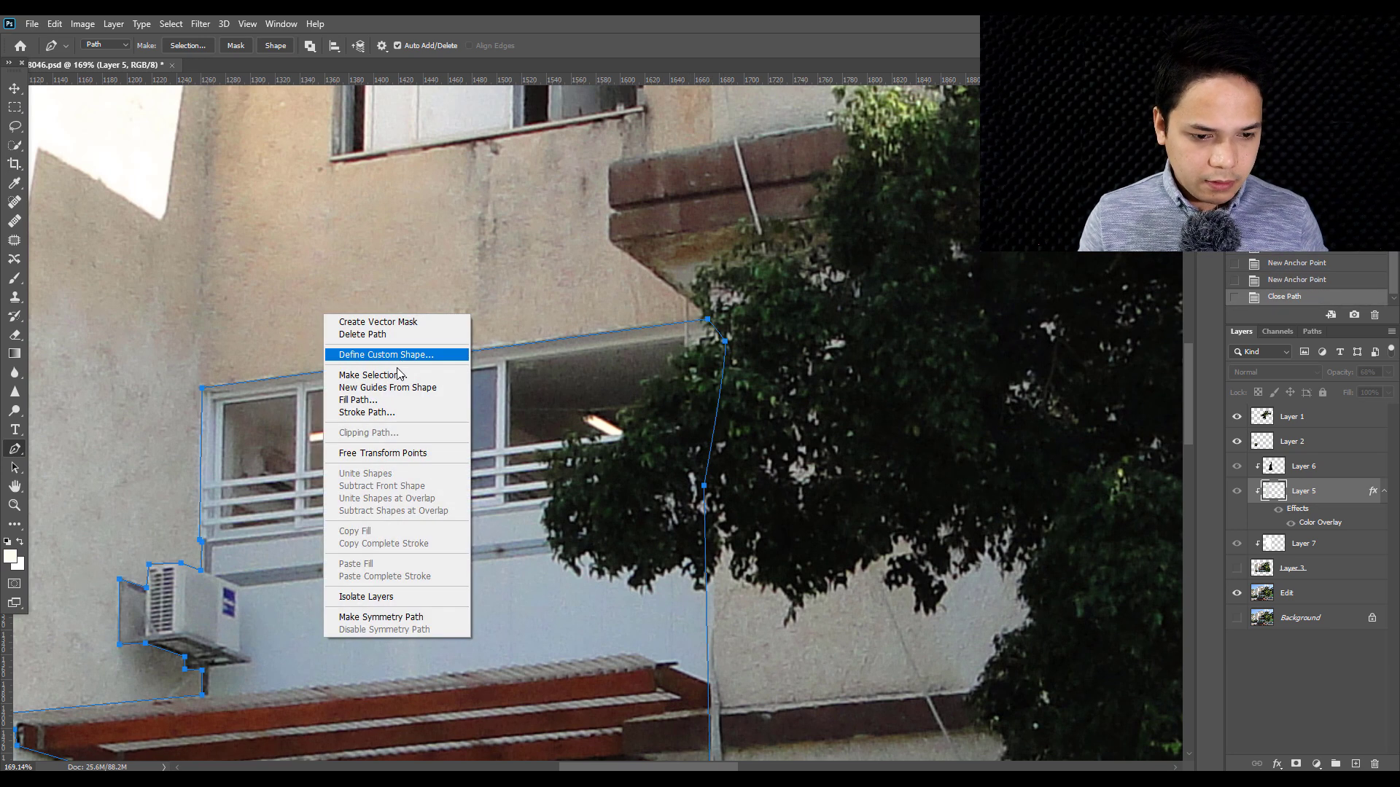
left_click(396, 371)
key("Return")
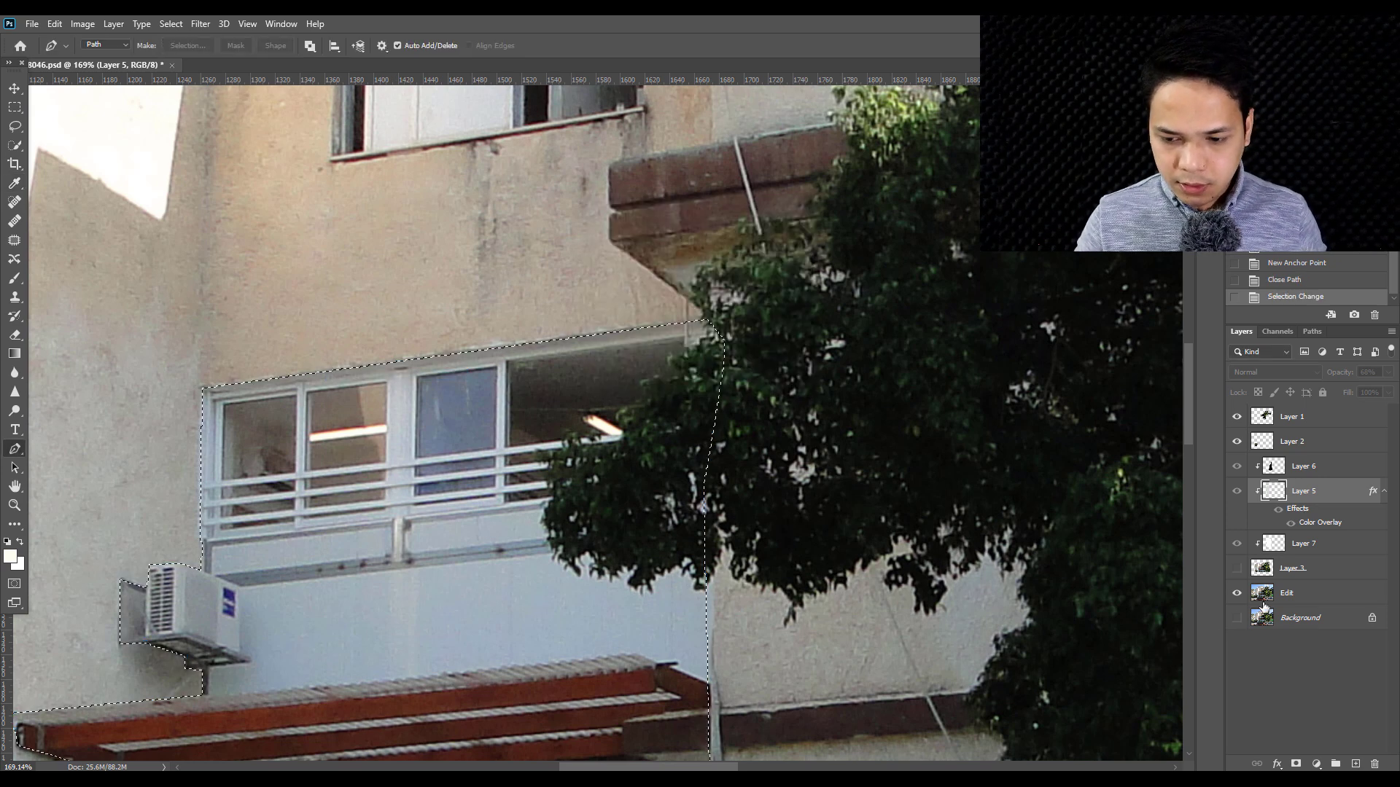
- Copy the selected area of the Edit layer to Layer 8 and move it above Layer 6
left_click(1297, 599)
key("ctrl+j")
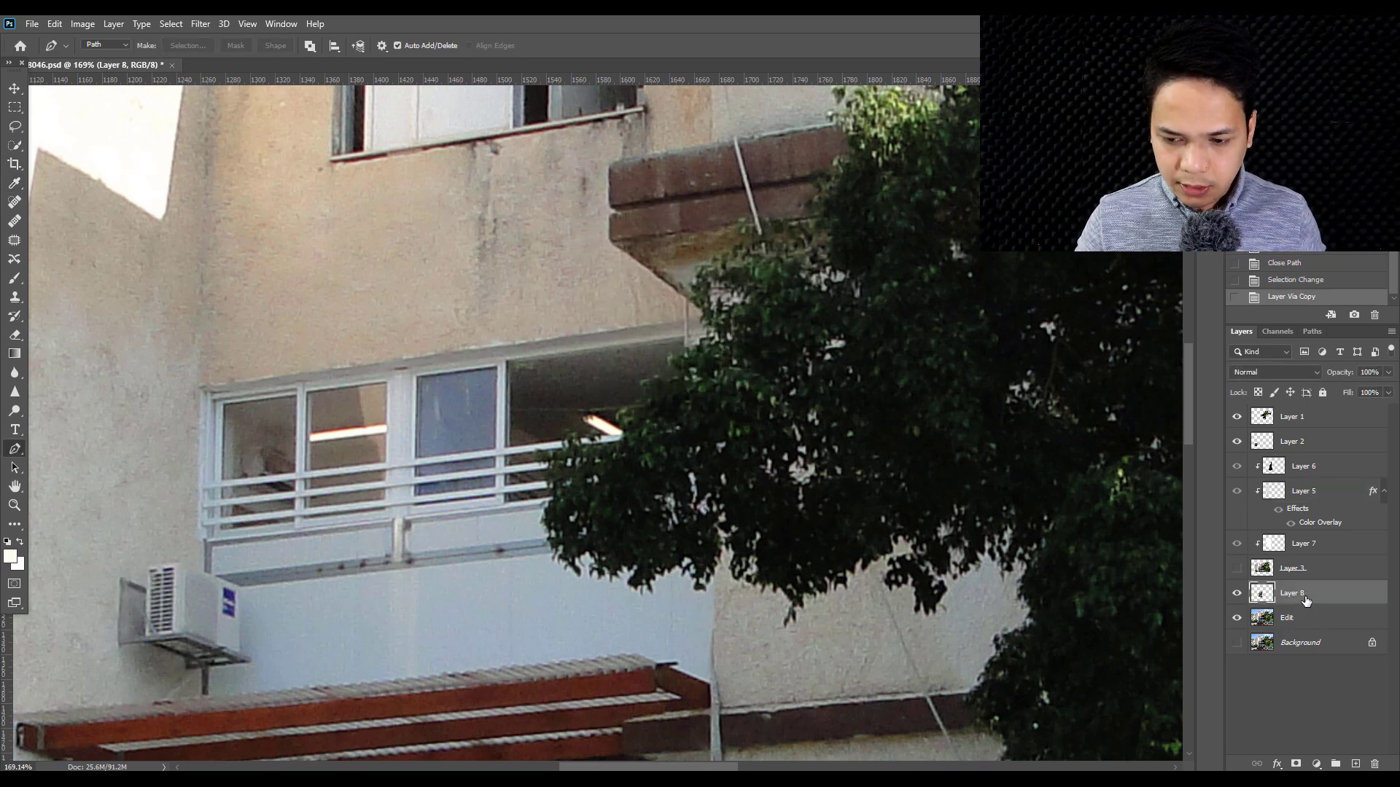
left_click_drag(1299, 595, 1300, 466)
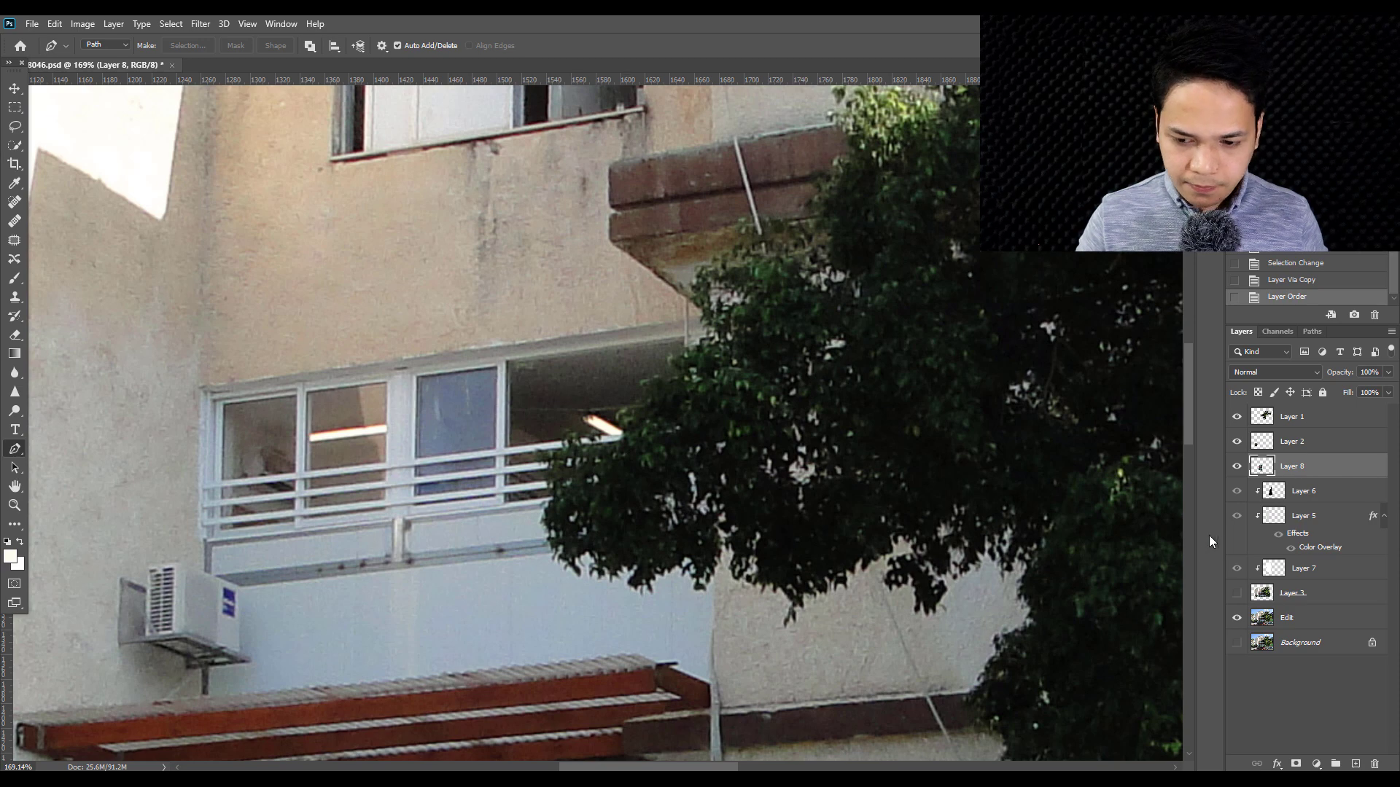
scroll(613, 478, "down", 2, "alt")
scroll(606, 473, "down", 2, "alt")
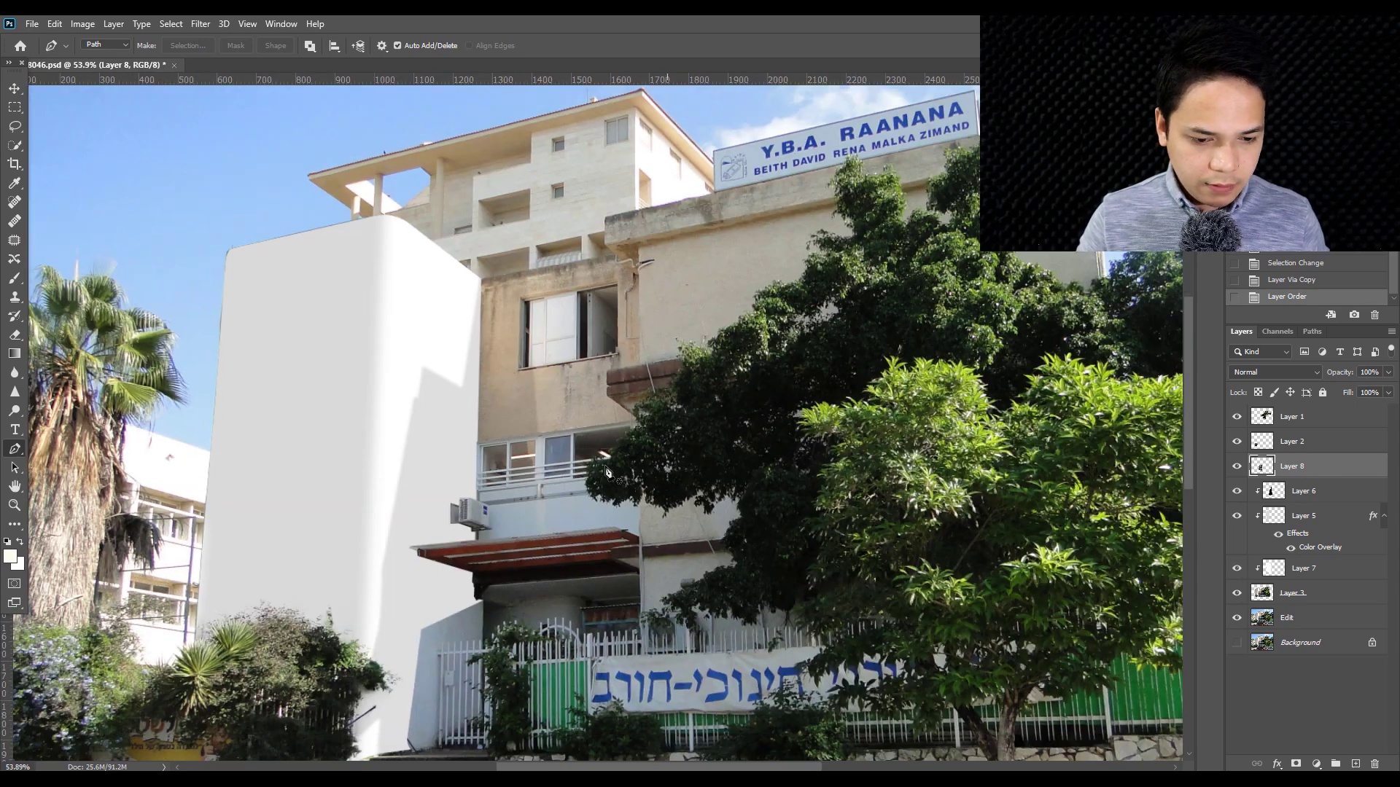
scroll(439, 531, "up", 1, "alt")
scroll(510, 474, "up", 1, "alt")
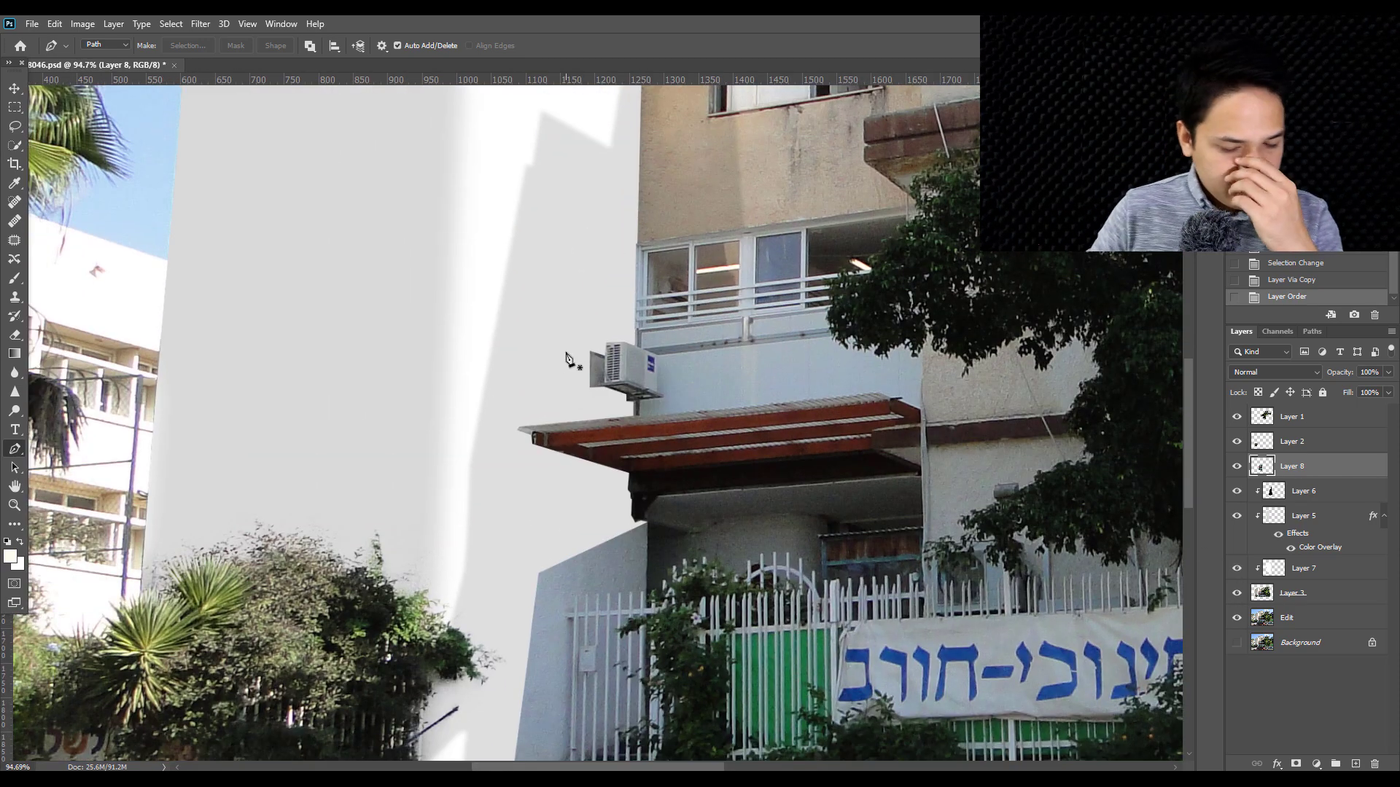
scroll(644, 560, "down", 2)
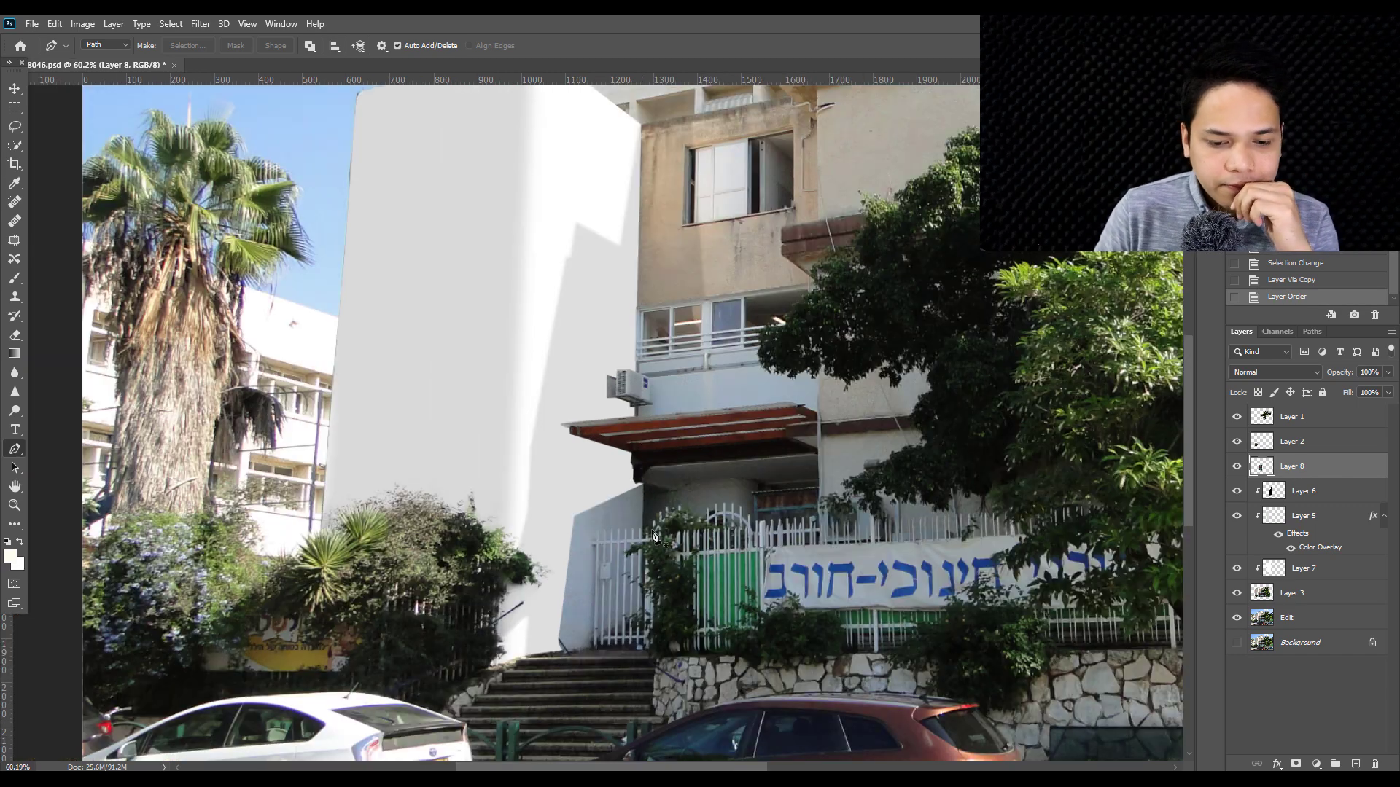
scroll(645, 560, "up", 2)
scroll(652, 554, "up", 1)
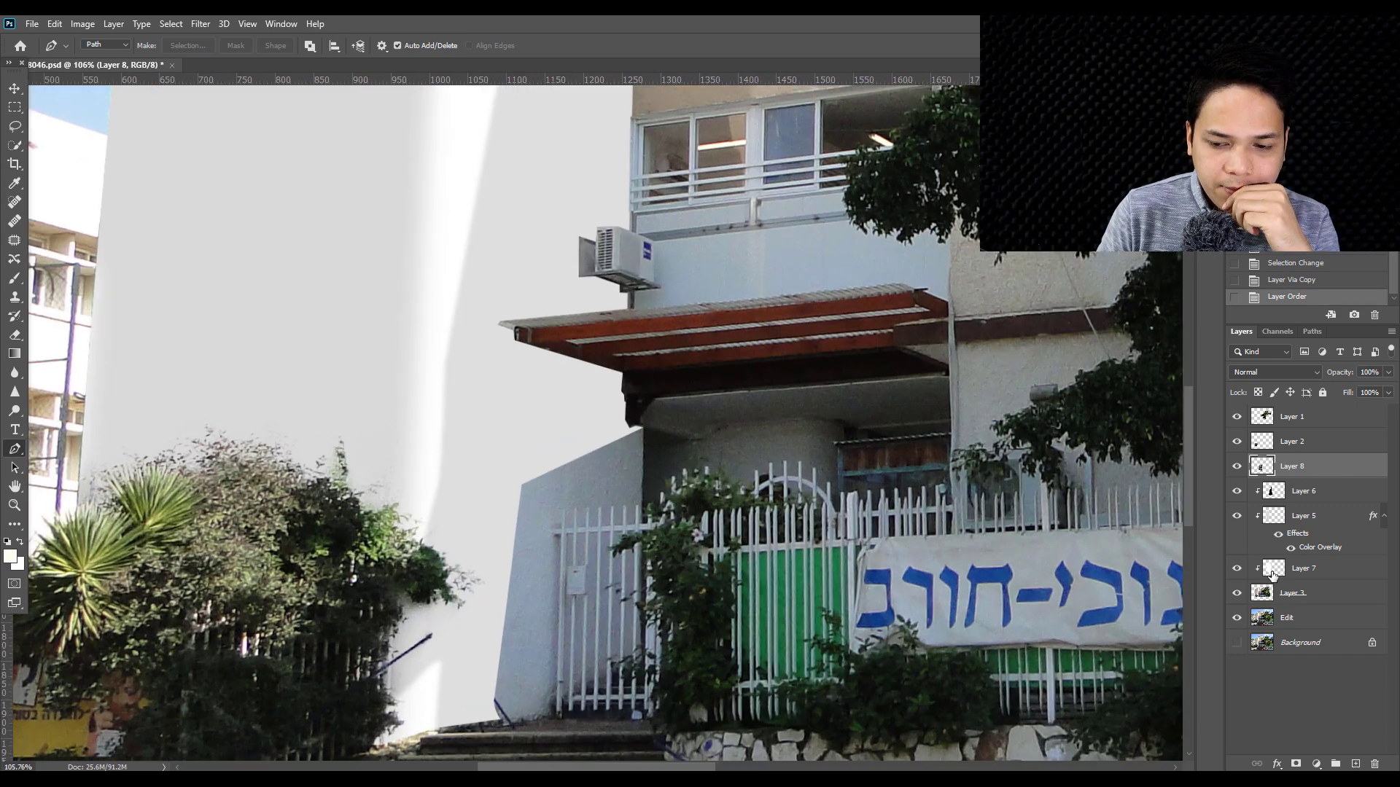
- Toggle Layer 8's visibility to compare the result before and after
left_click(1237, 470)
left_click(1236, 470)
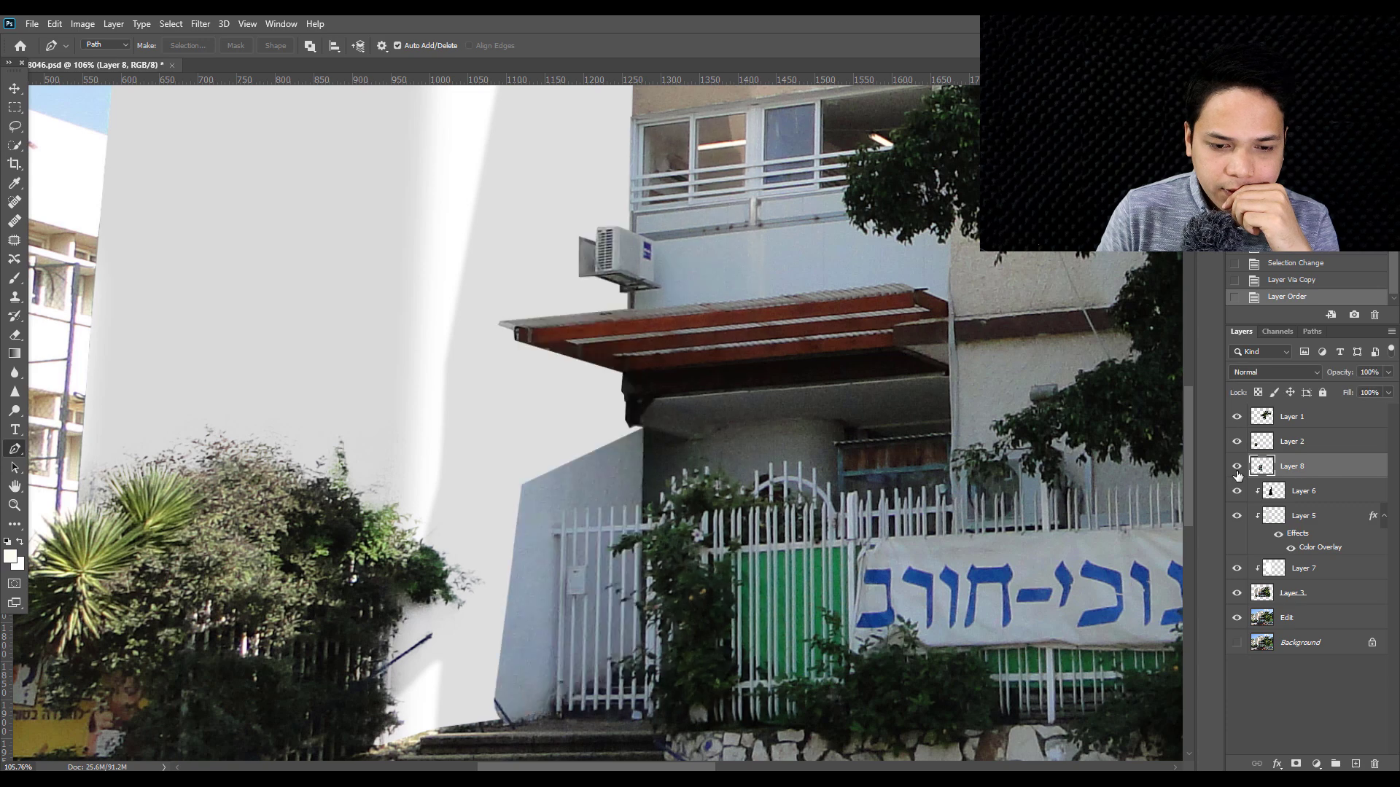
scroll(450, 490, "down", 2)
scroll(698, 463, "up", 1)
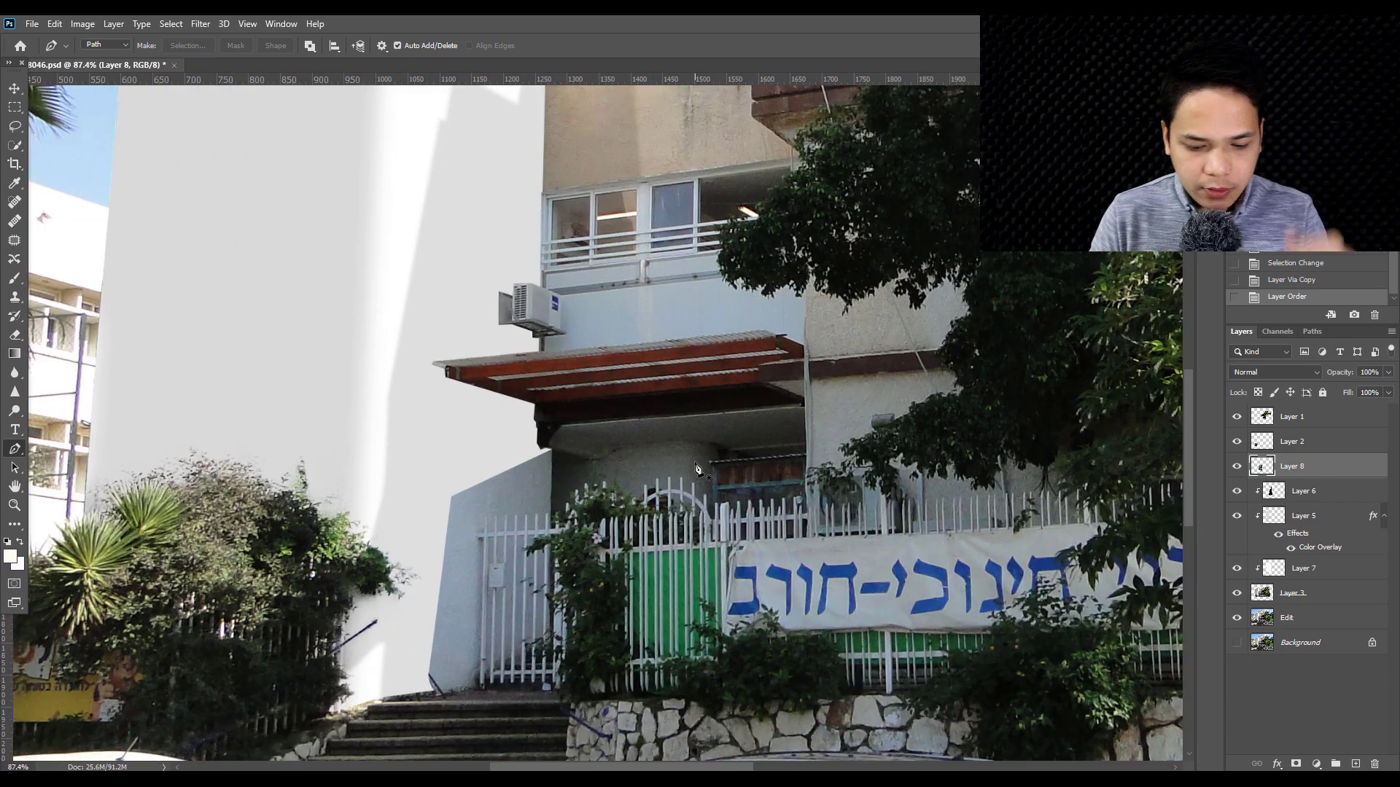
- Apply Levels to Layer 8 with white input 208 and midtones 1.35
key("ctrl+l")
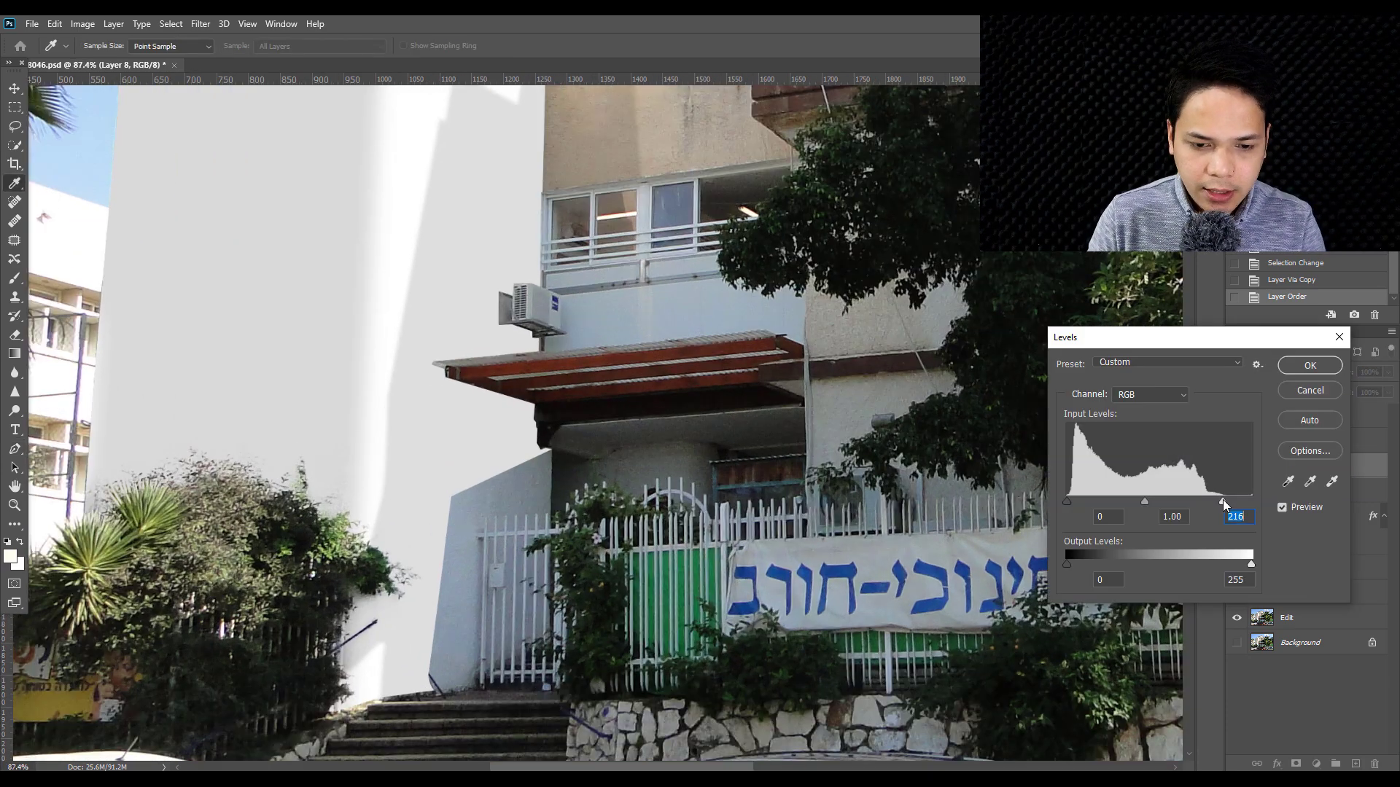
left_click_drag(1223, 500, 1218, 501)
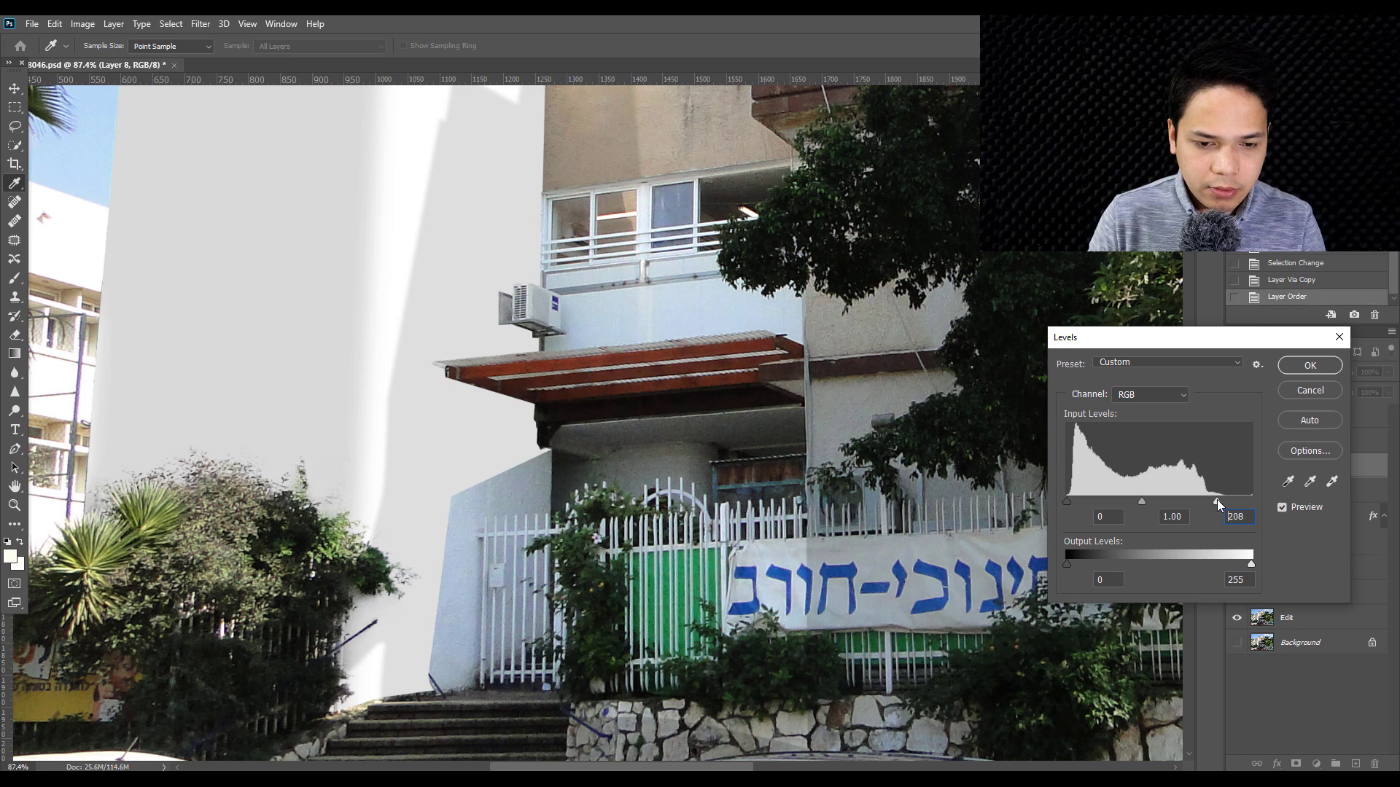
left_click(1123, 501)
left_click_drag(1123, 500, 1125, 501)
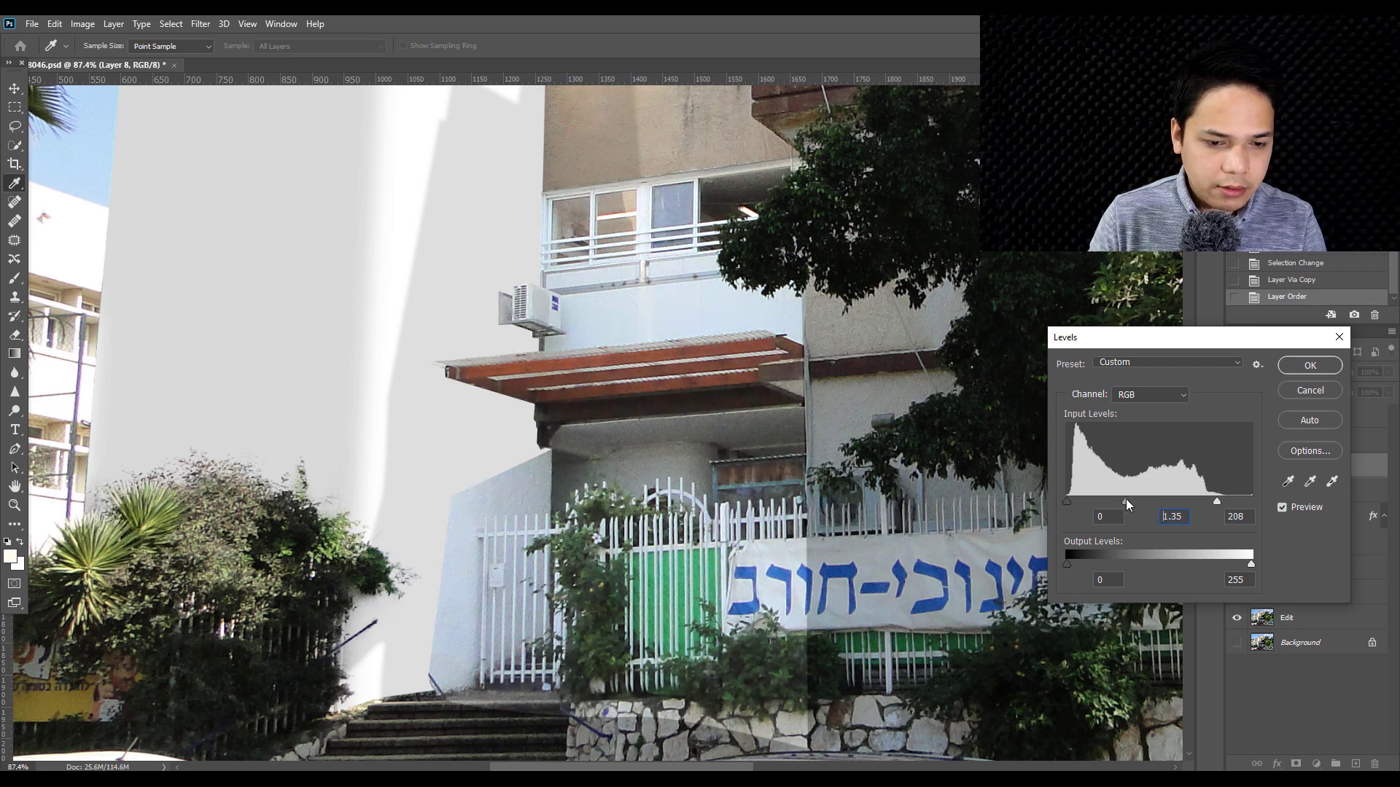
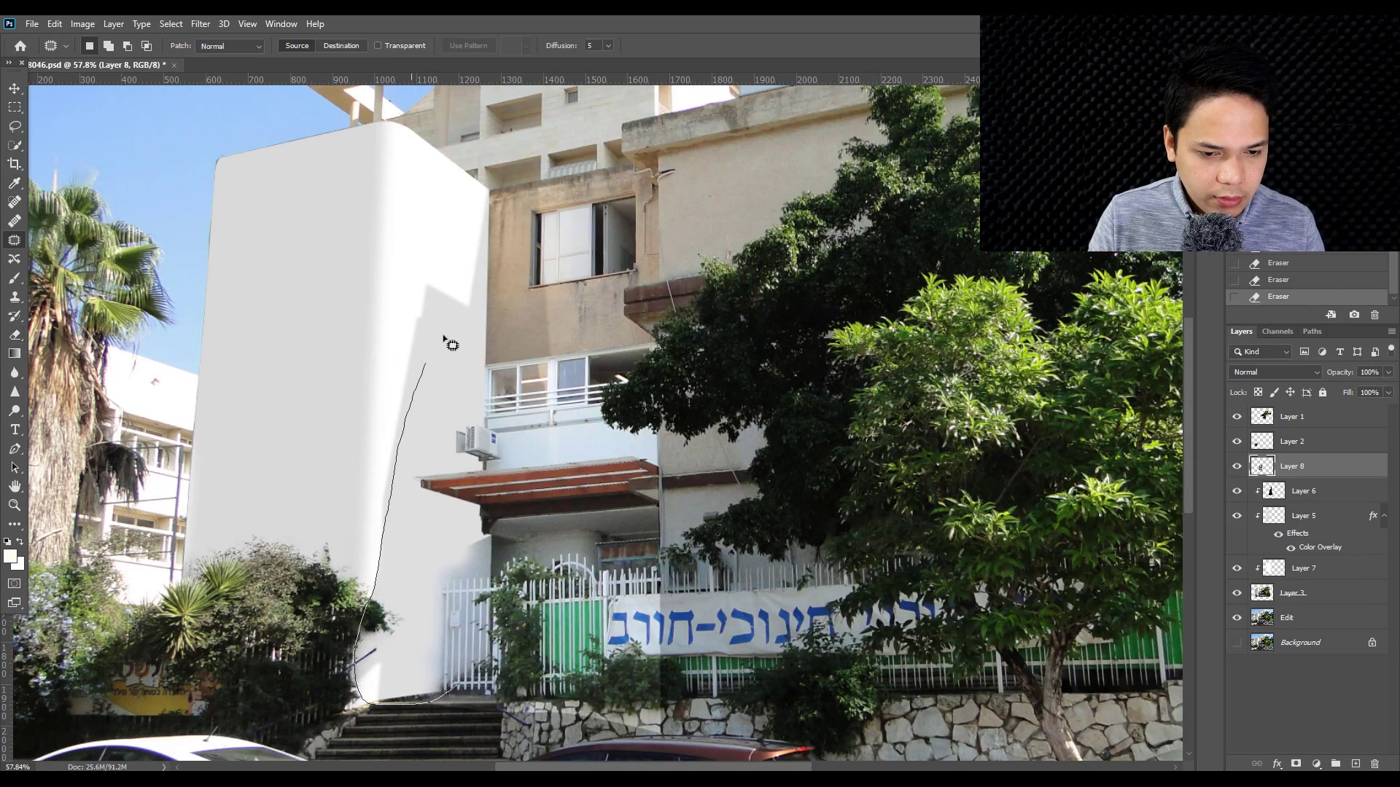
- Finish the patch, copy it to Layer 9, and clip it above Layer 6
left_click(1286, 618)
key("ctrl+j")
left_click_drag(1292, 617, 1303, 482)
- Erase the patch's hard beige edge along the wall with a 400 px eraser
key("e")
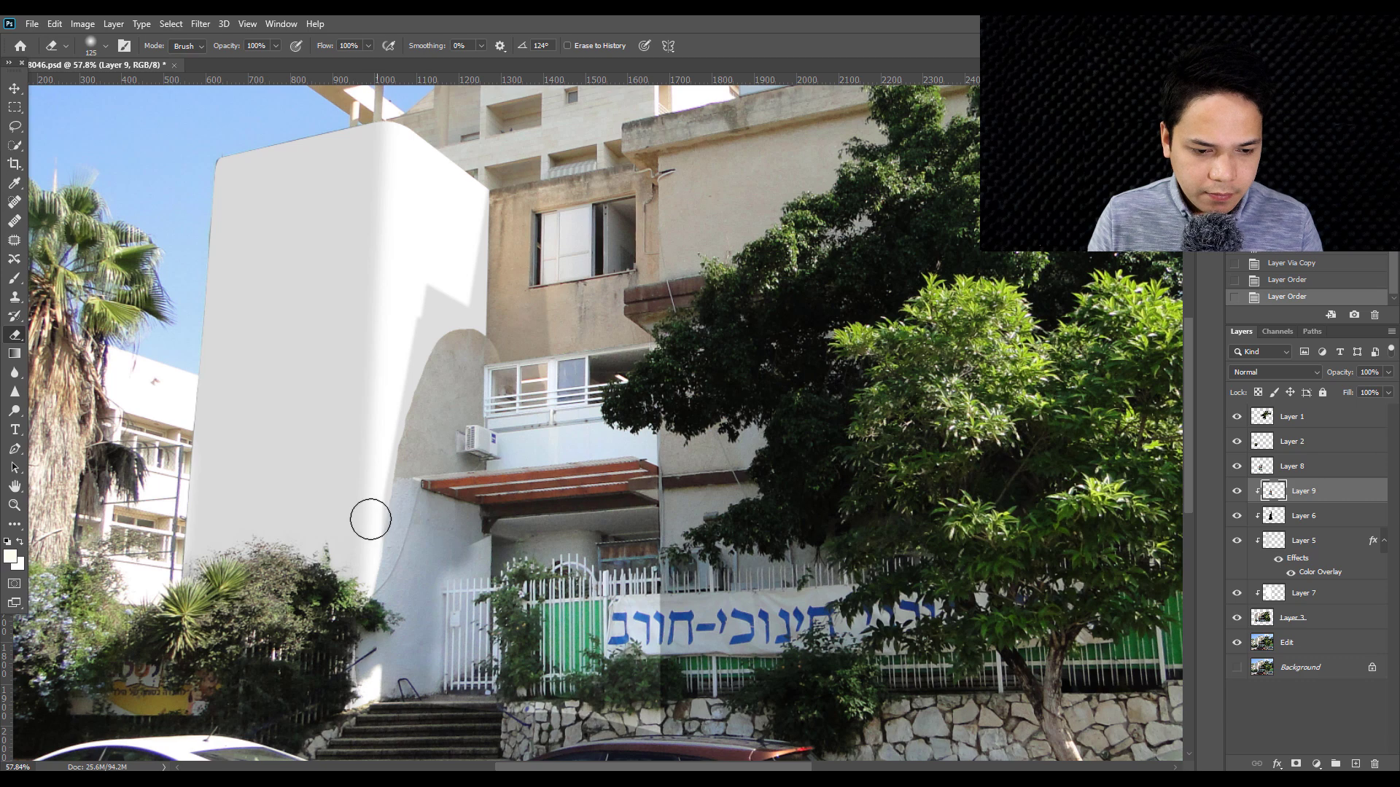
scroll(368, 510, "up", 1)
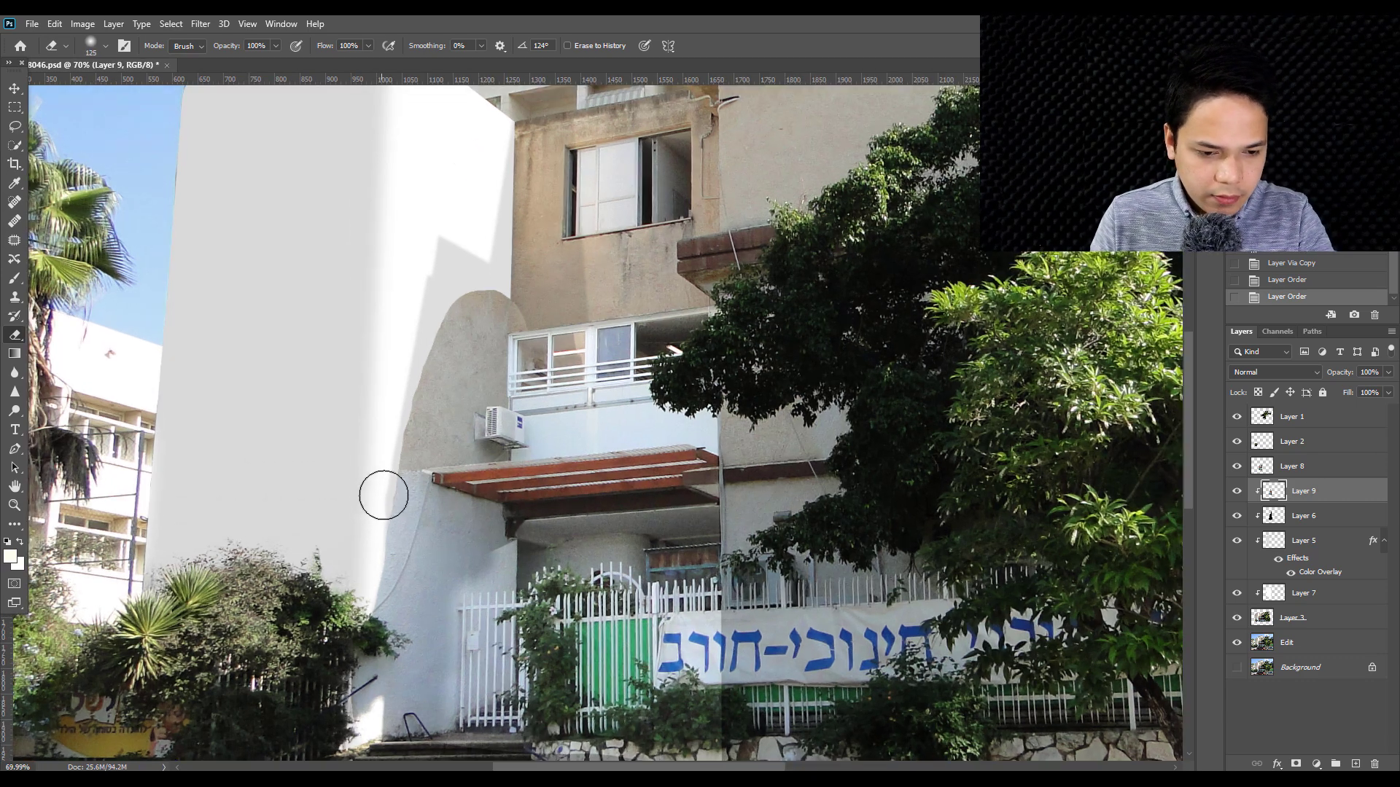
left_click_drag(384, 495, 349, 493)
key("bracketright")
key("bracketright")
key("bracketright")
left_click_drag(363, 550, 368, 678)
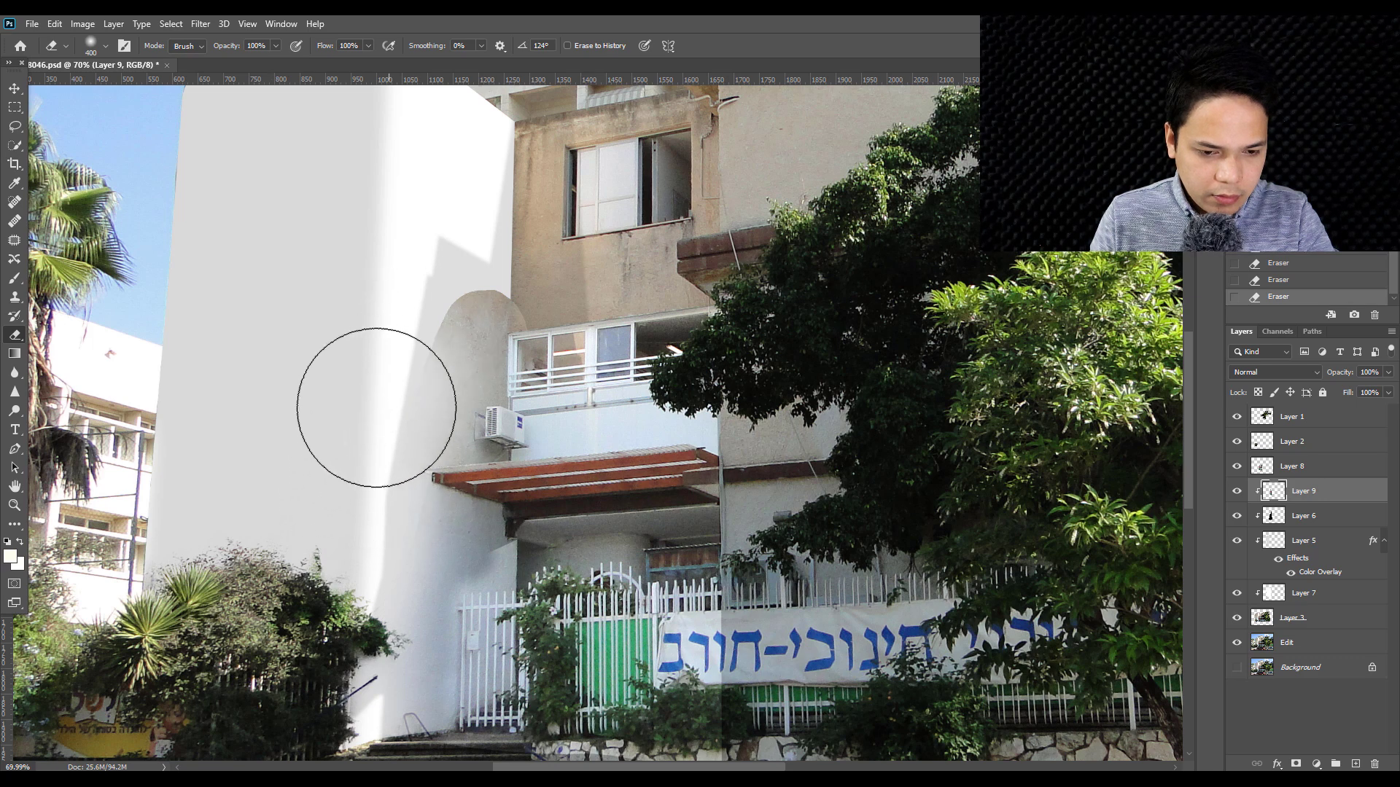
scroll(663, 250, "down", 2)
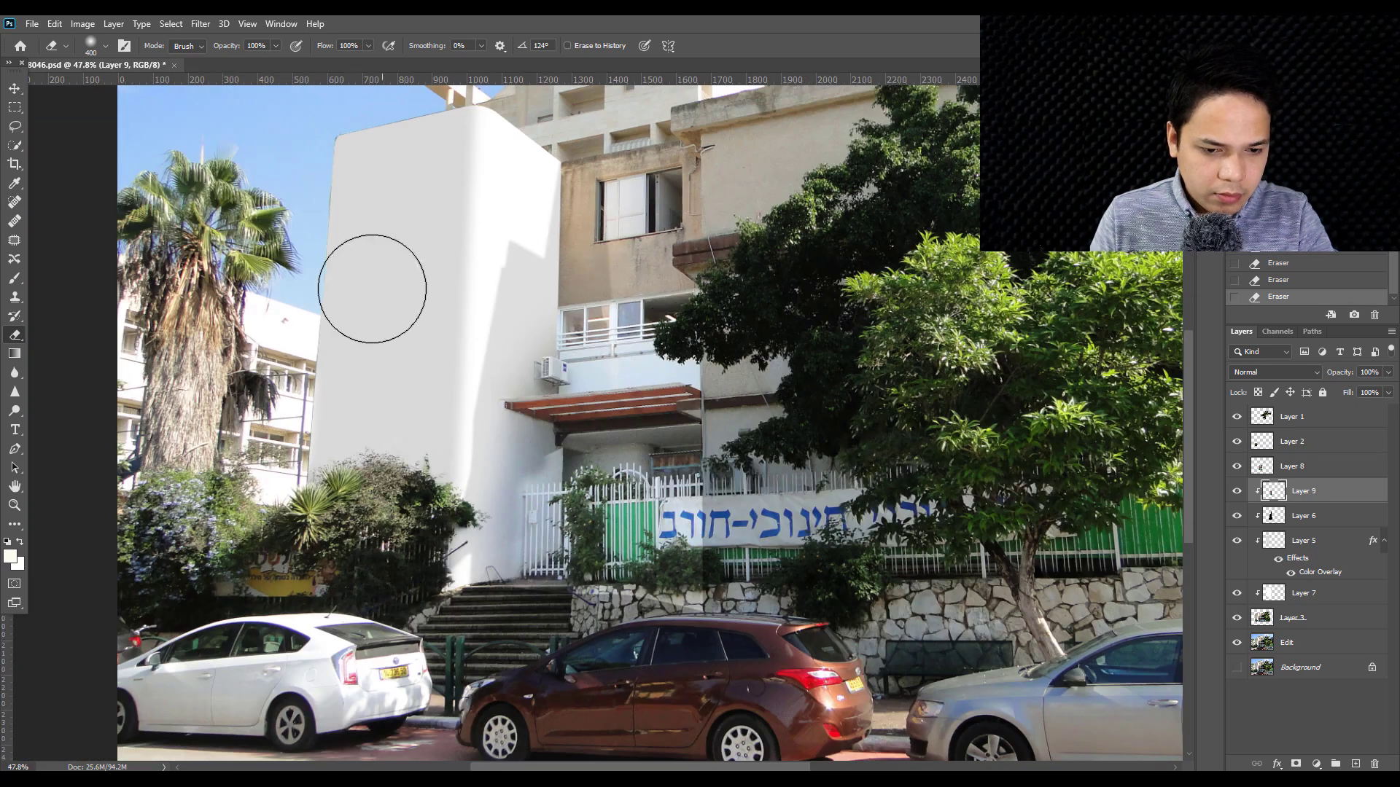
scroll(372, 288, "up", 1)
scroll(394, 325, "up", 1)
scroll(788, 481, "down", 5)
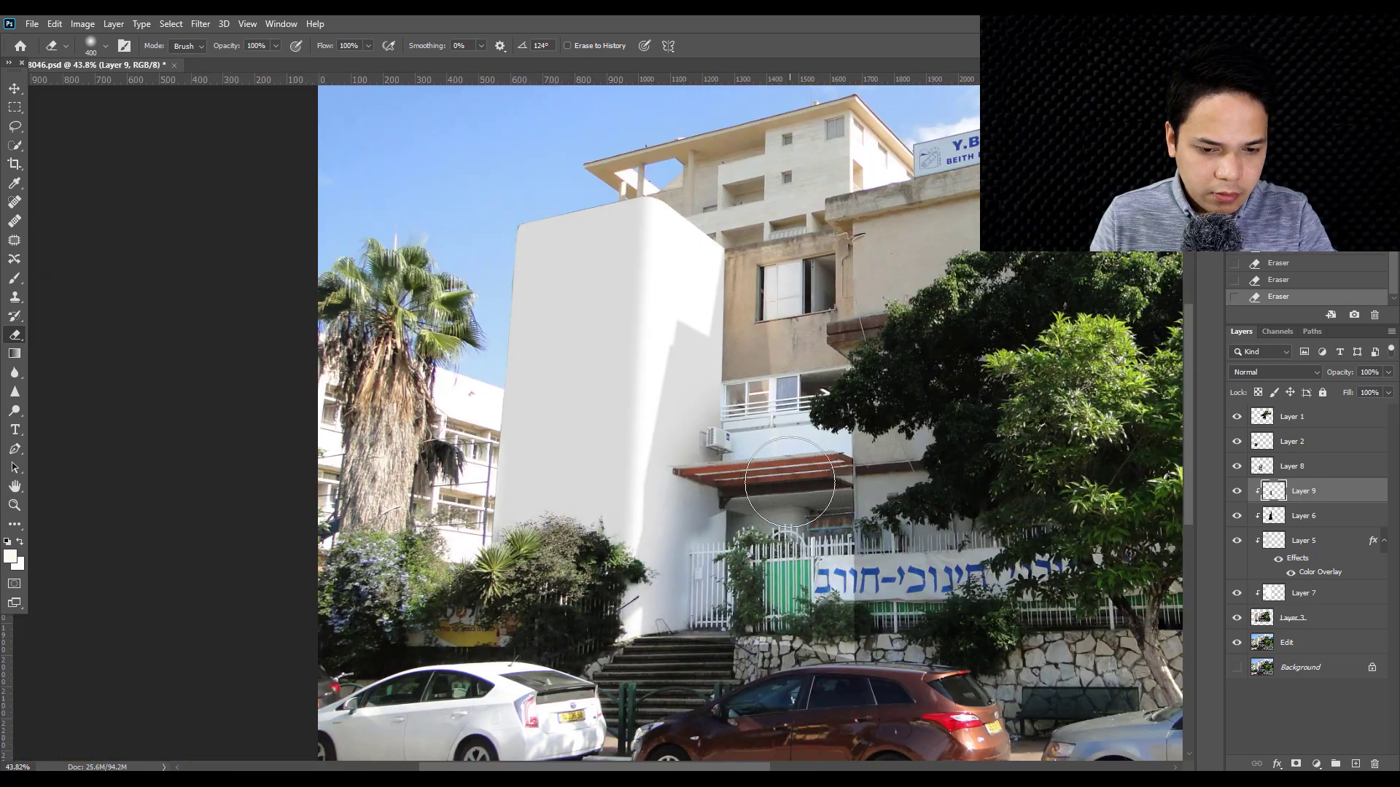
scroll(337, 350, "up", 3)
- Pick the patch layer under the wall and apply a Hue/Saturation adjustment
left_click(14, 89)
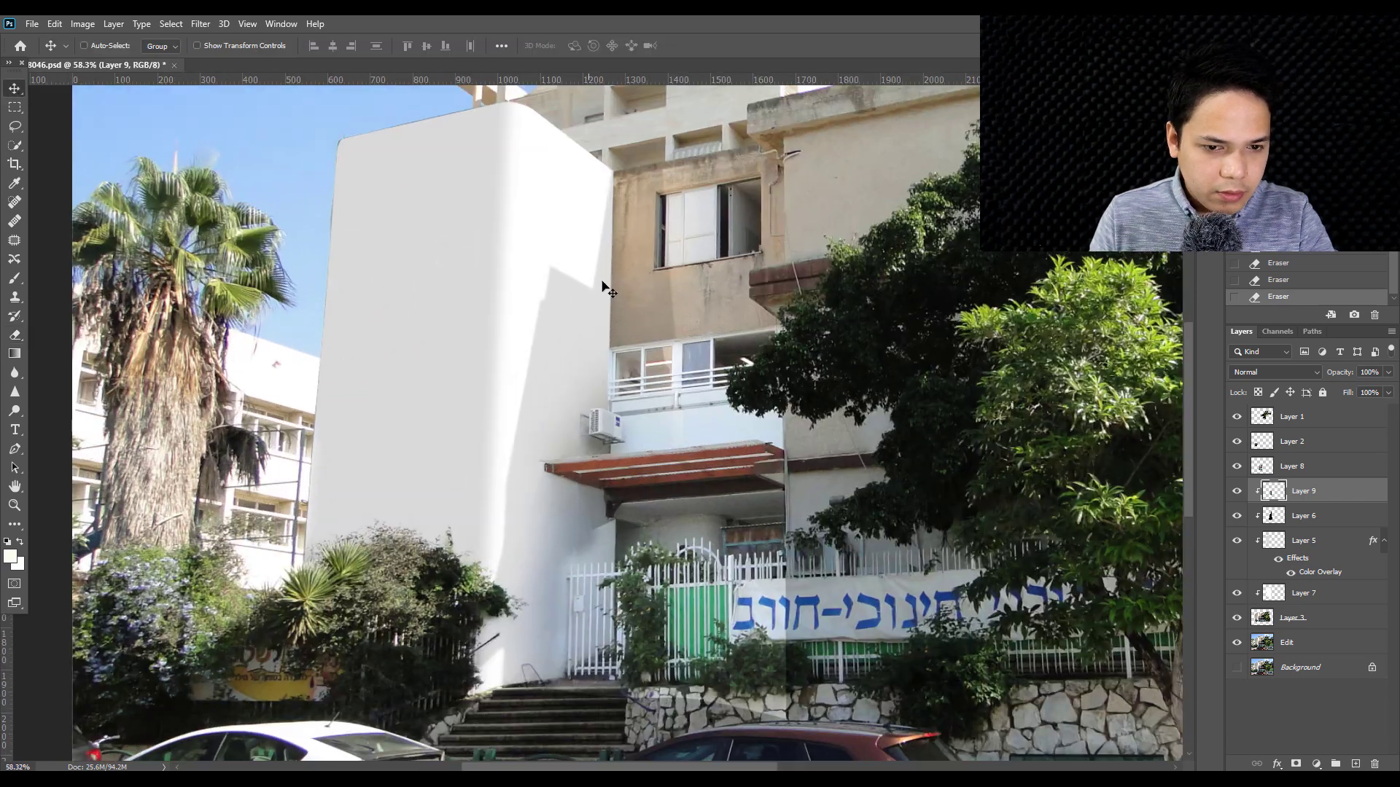
scroll(564, 248, "up", 2)
right_click(587, 563)
left_click(597, 574)
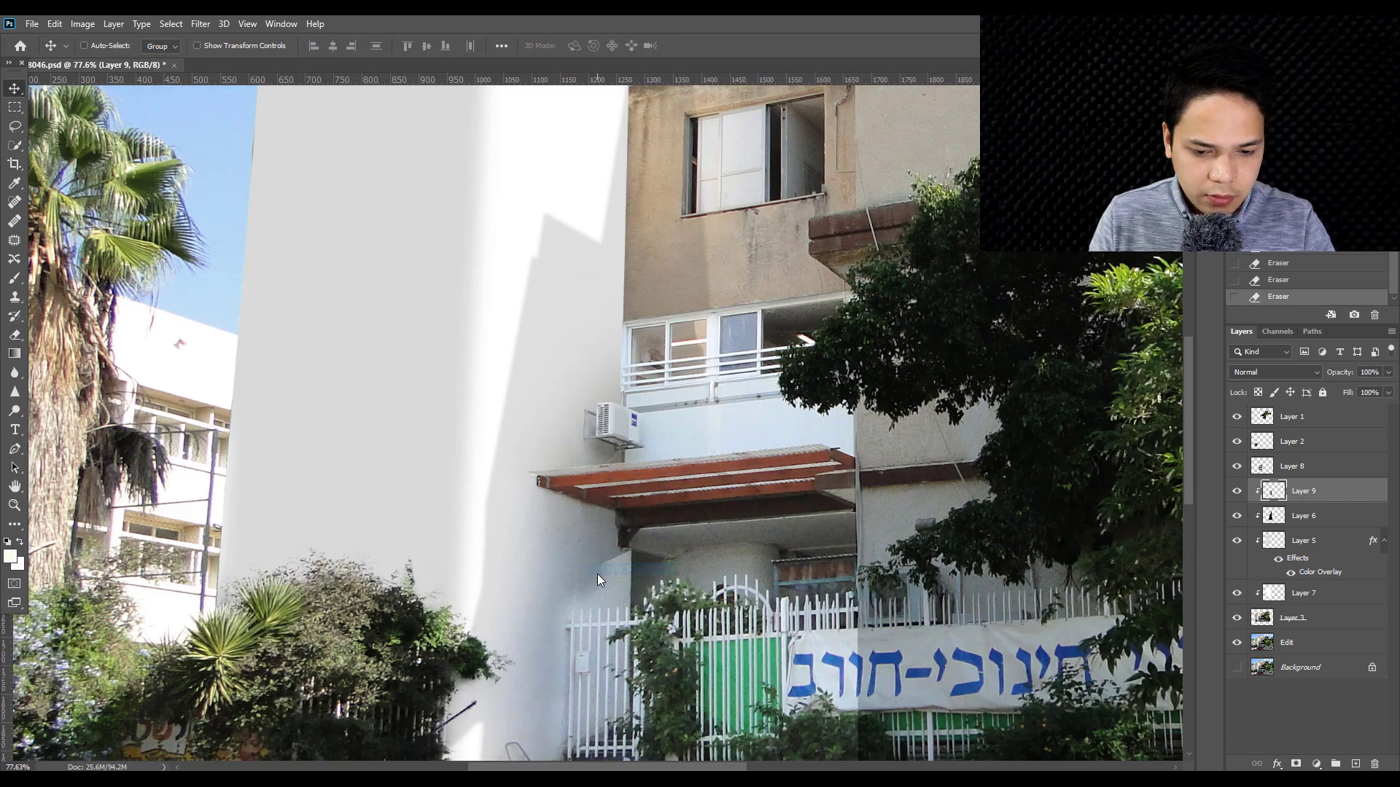
key("ctrl+u")
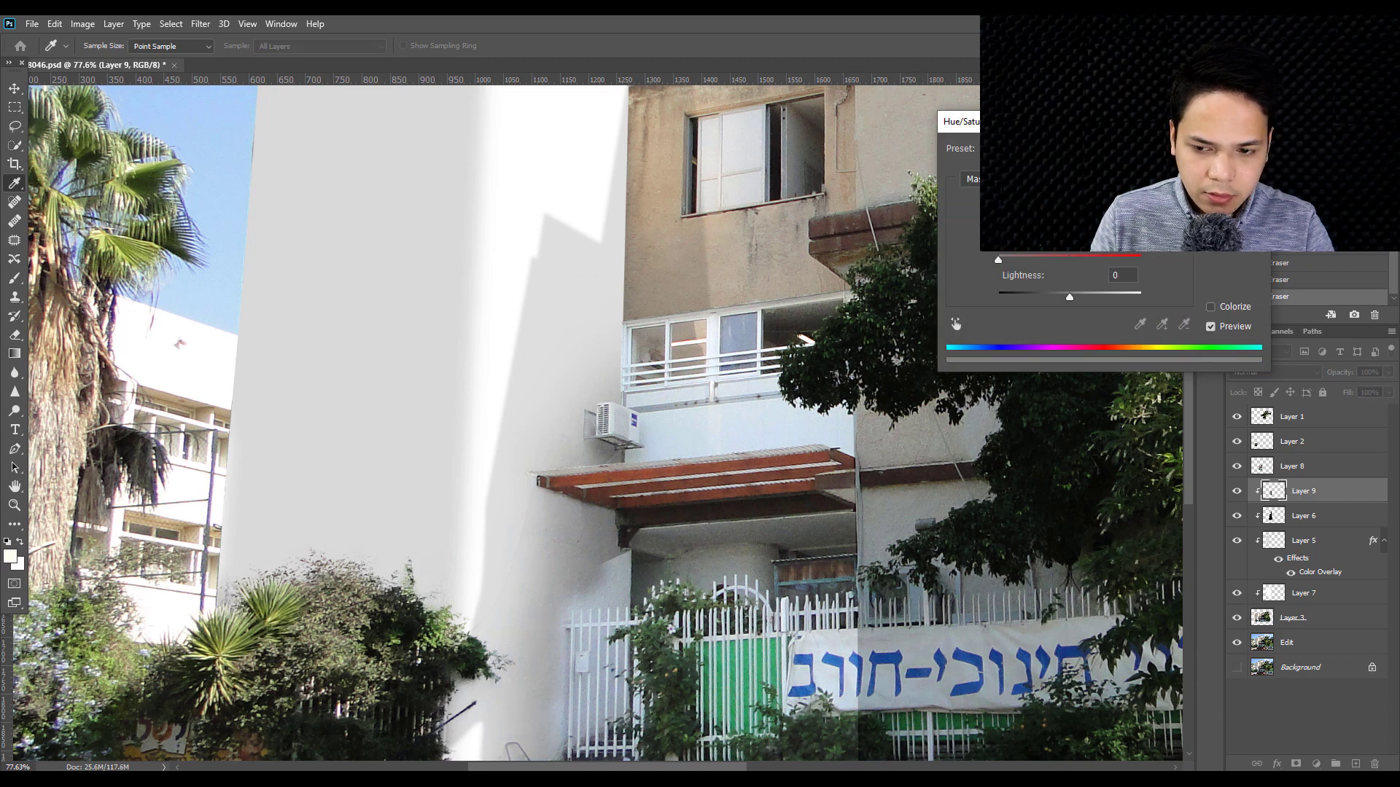
key("Return")
- Toggle Layer 8's visibility to compare the patch's tones
left_click(1237, 469)
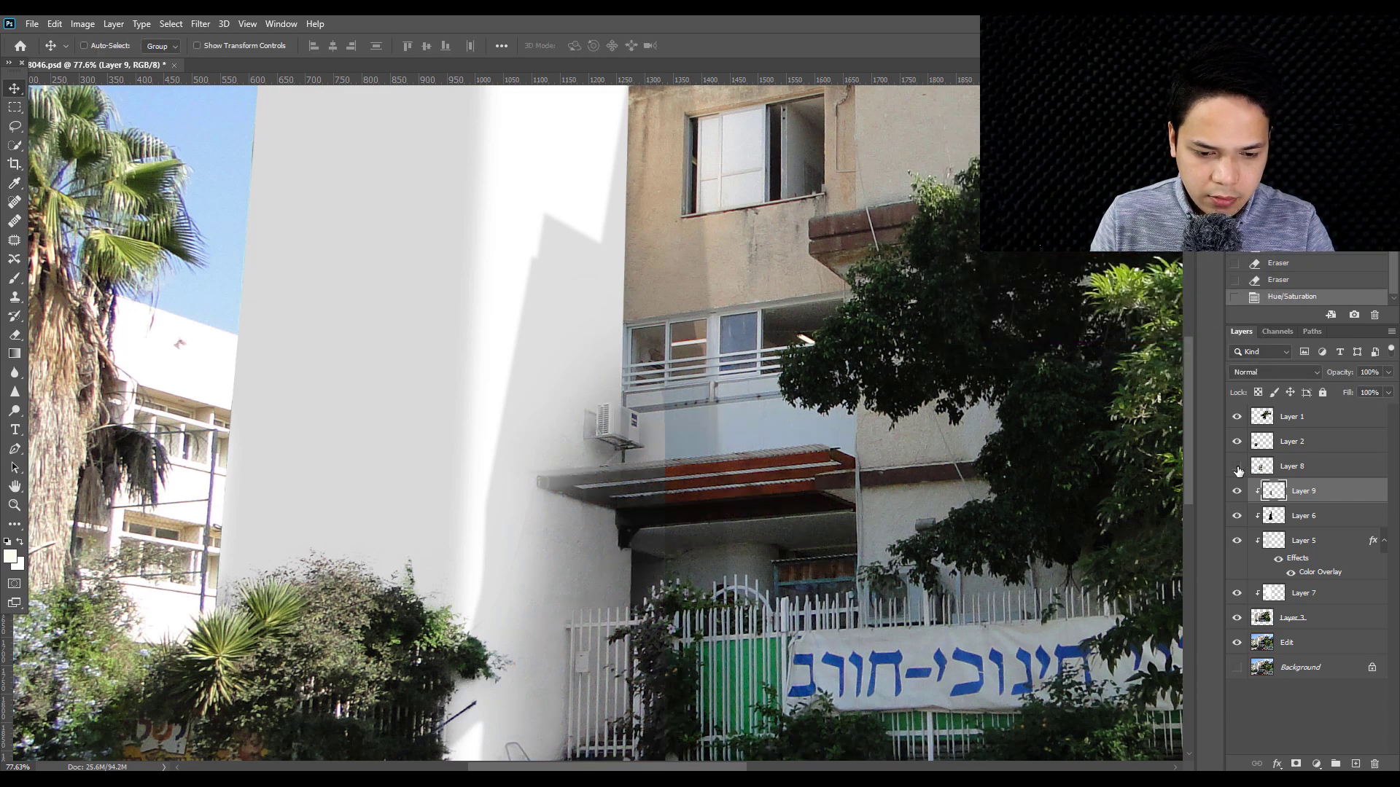
scroll(677, 331, "down", 1)
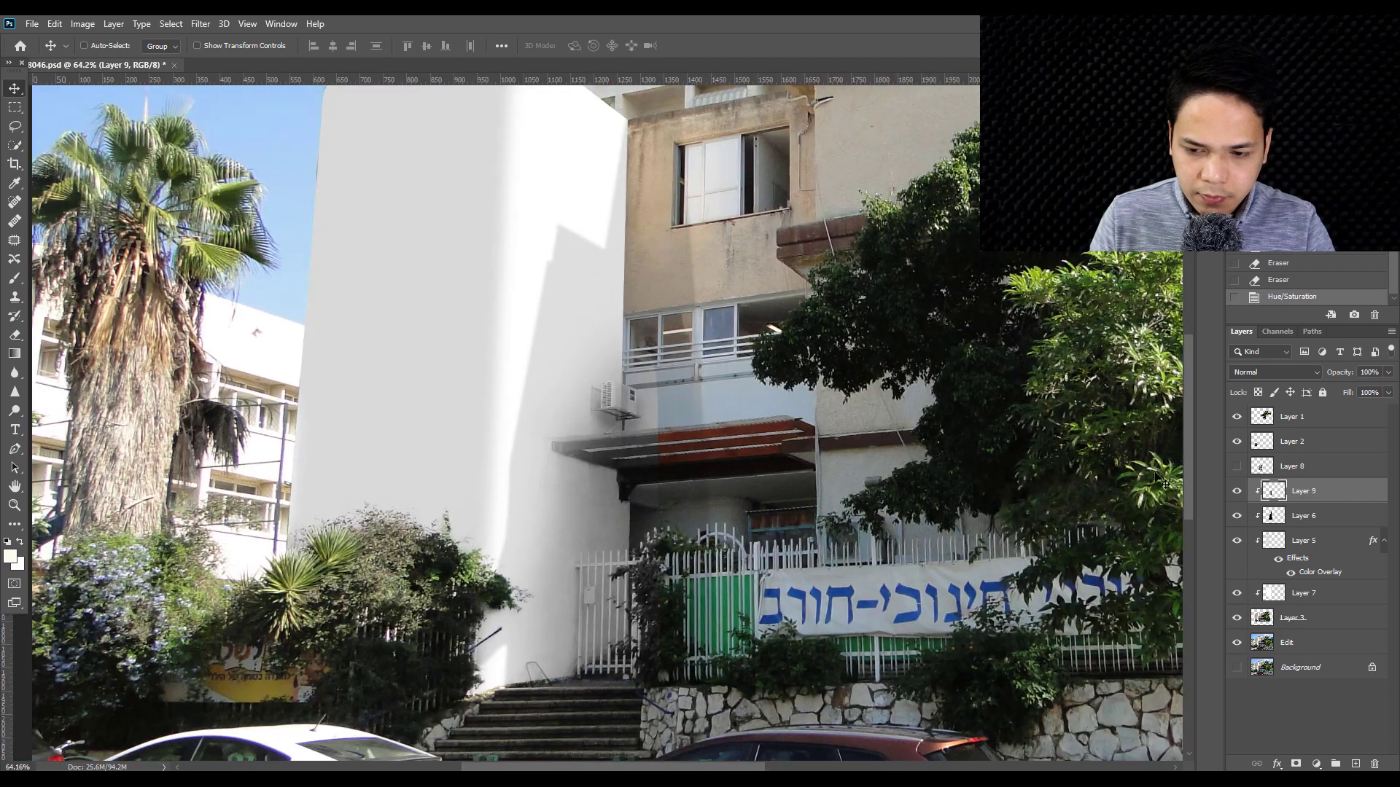
left_click(1237, 469)
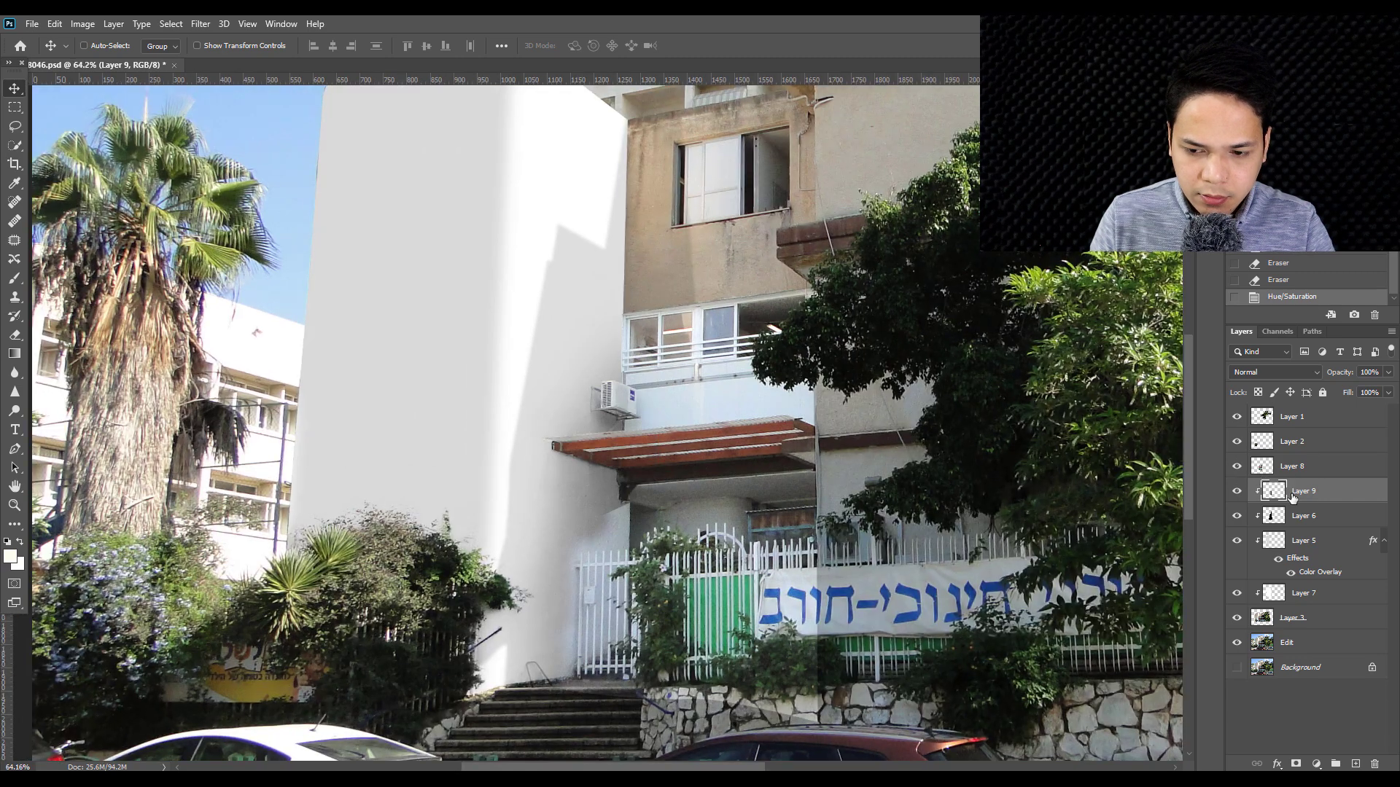
left_click(1237, 468)
- Apply Levels with midtones 1.23 and white point 224, then move Layer 9 above Layer 8
key("ctrl+l")
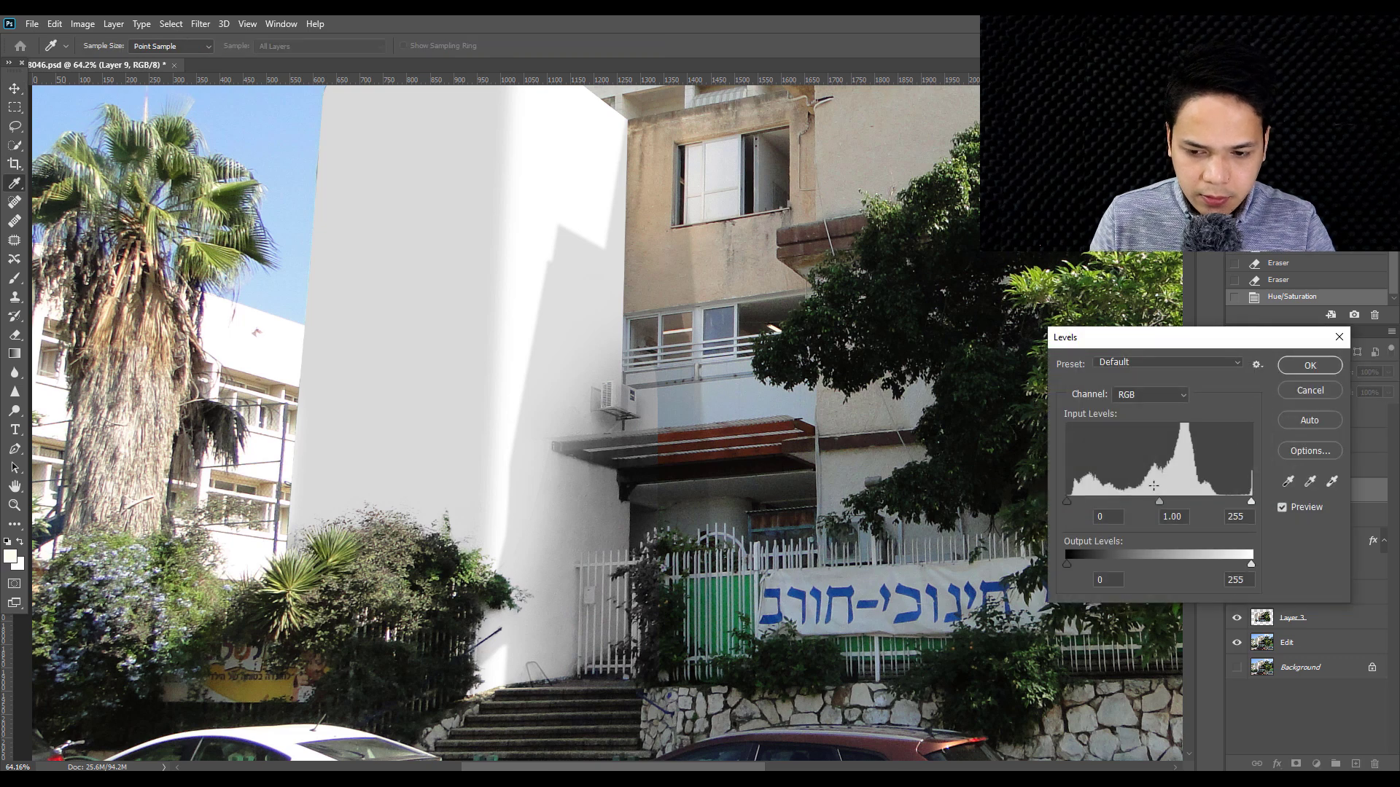
left_click_drag(1159, 502, 1136, 502)
left_click_drag(1251, 502, 1227, 503)
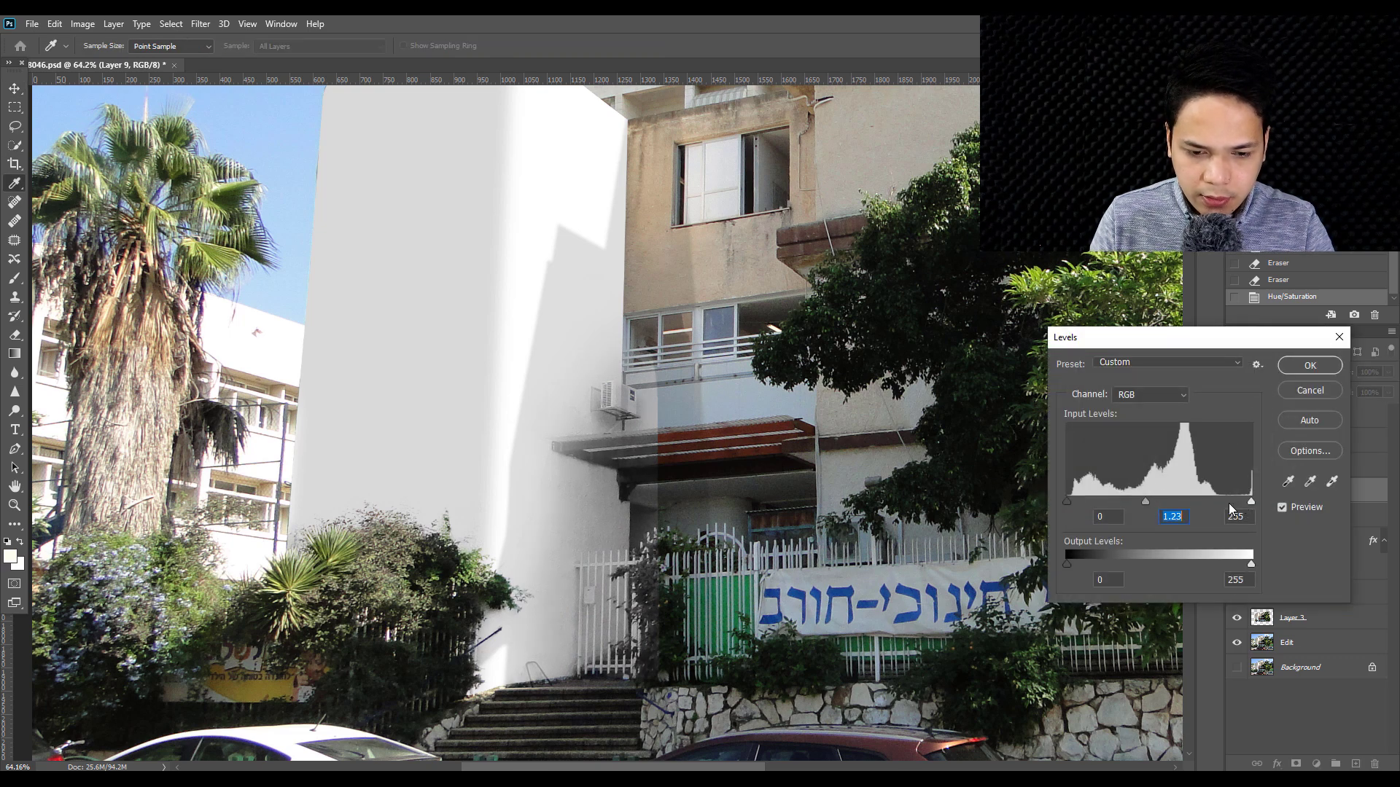
left_click(1310, 365)
left_click_drag(1295, 492, 1294, 456)
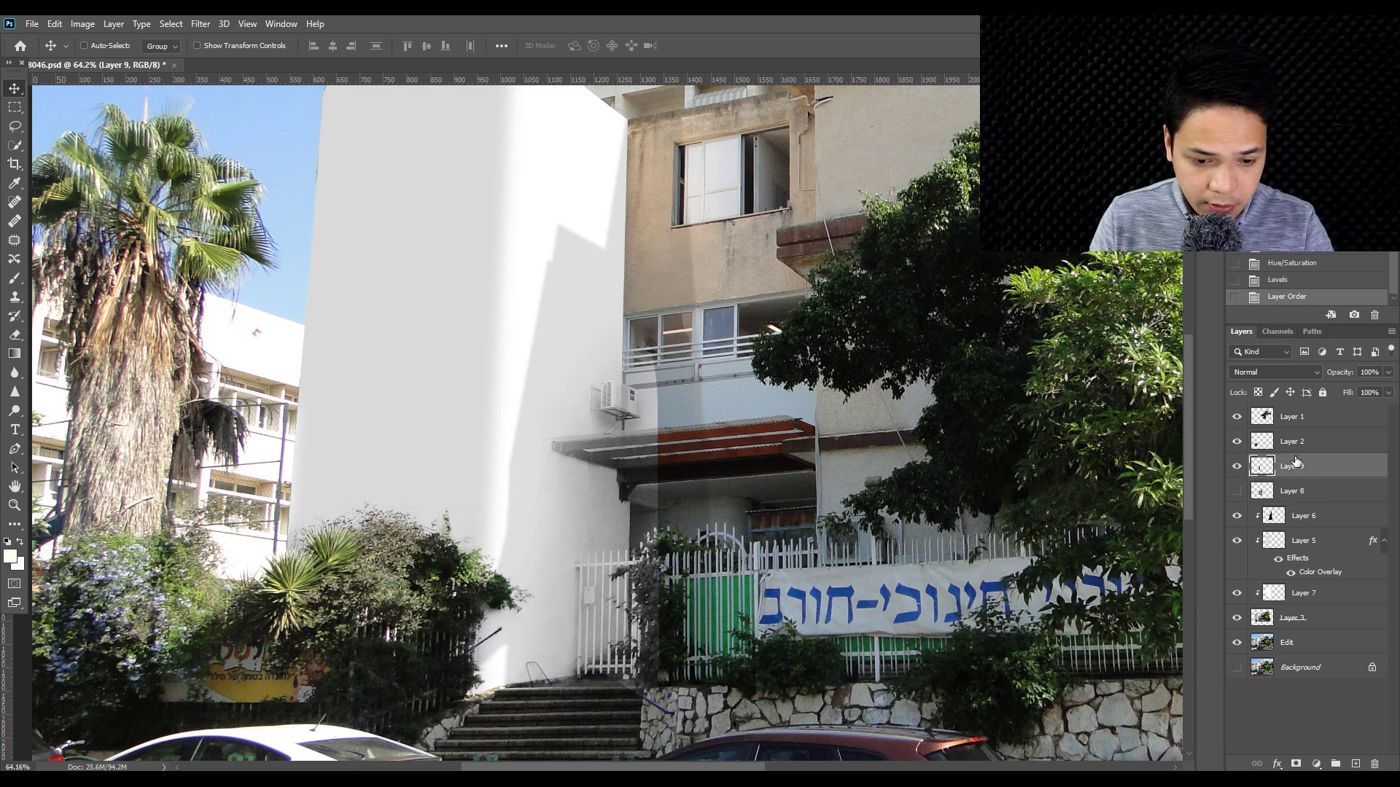
- Select Layer 8, make it visible, and move it above Layer 9
scroll(702, 496, "up", 1)
scroll(702, 495, "down", 1)
right_click(621, 462)
left_click(642, 468)
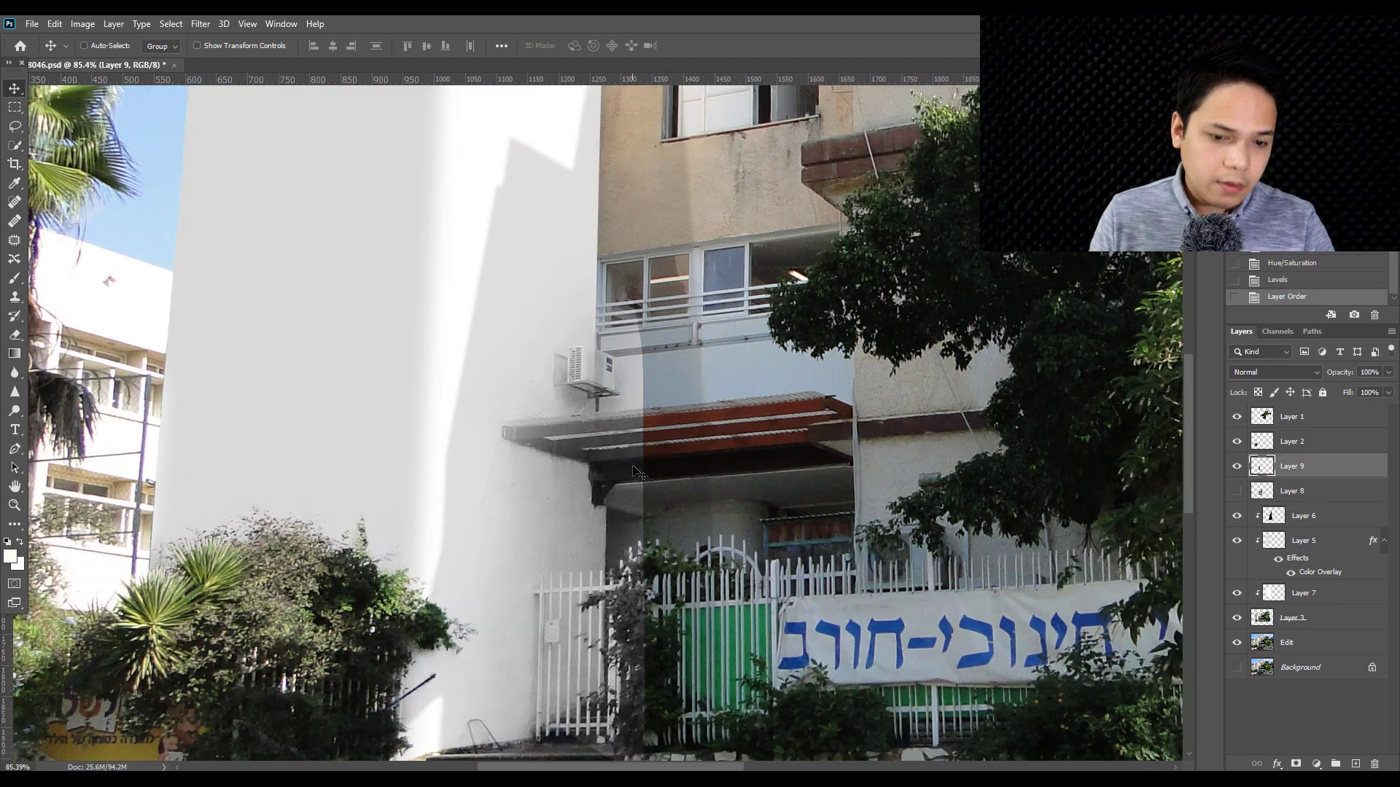
scroll(643, 469, "down", 3)
scroll(503, 503, "up", 4)
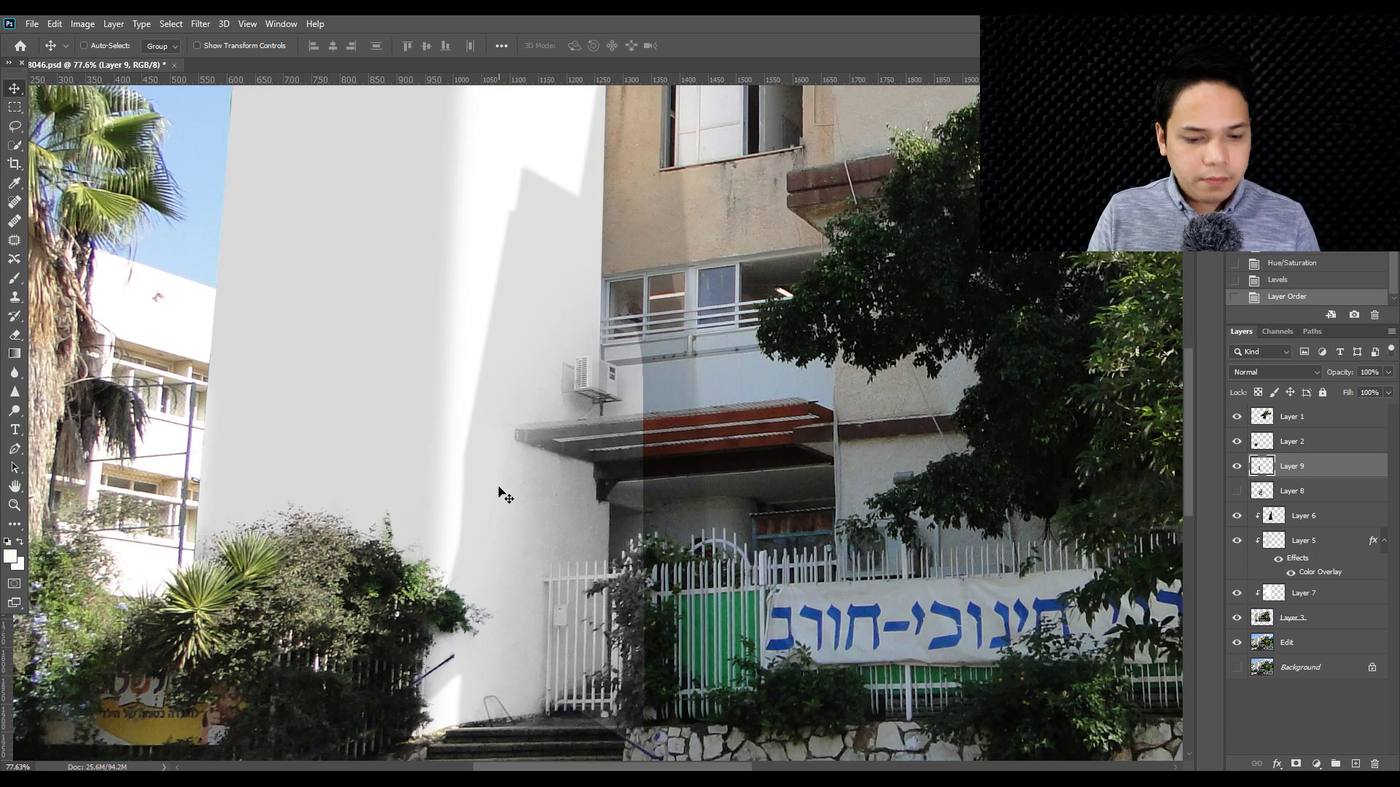
right_click(616, 403)
left_click(641, 409)
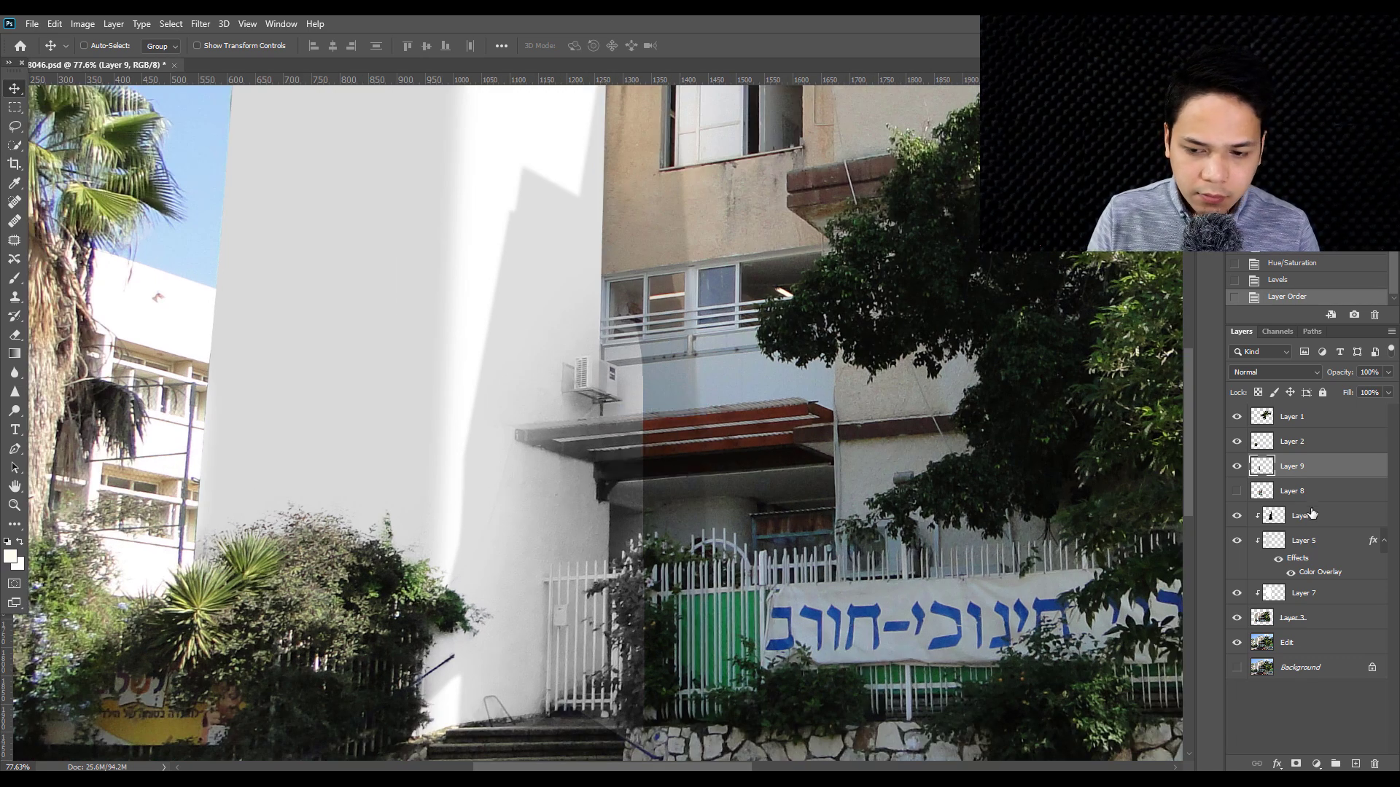
left_click(1237, 492)
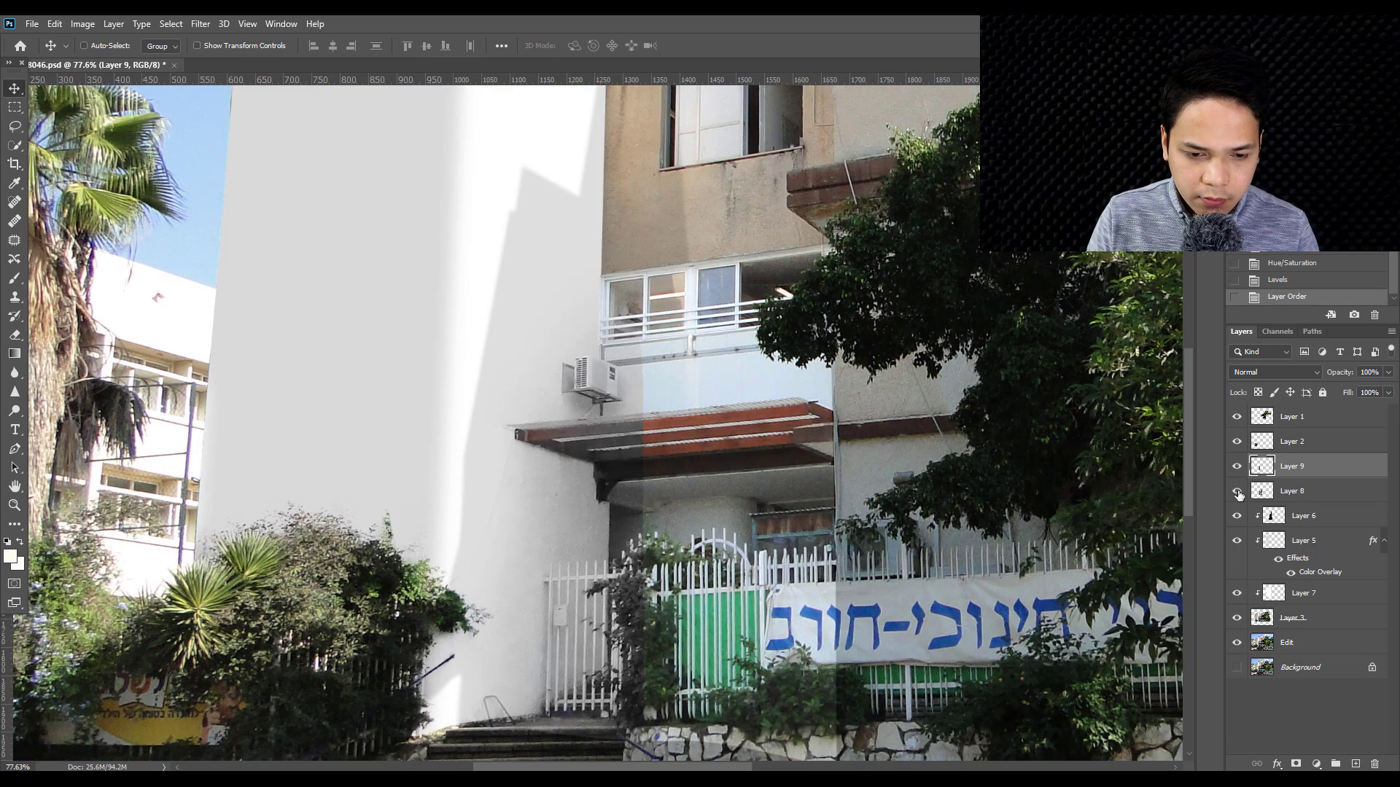
left_click_drag(1262, 492, 1262, 455)
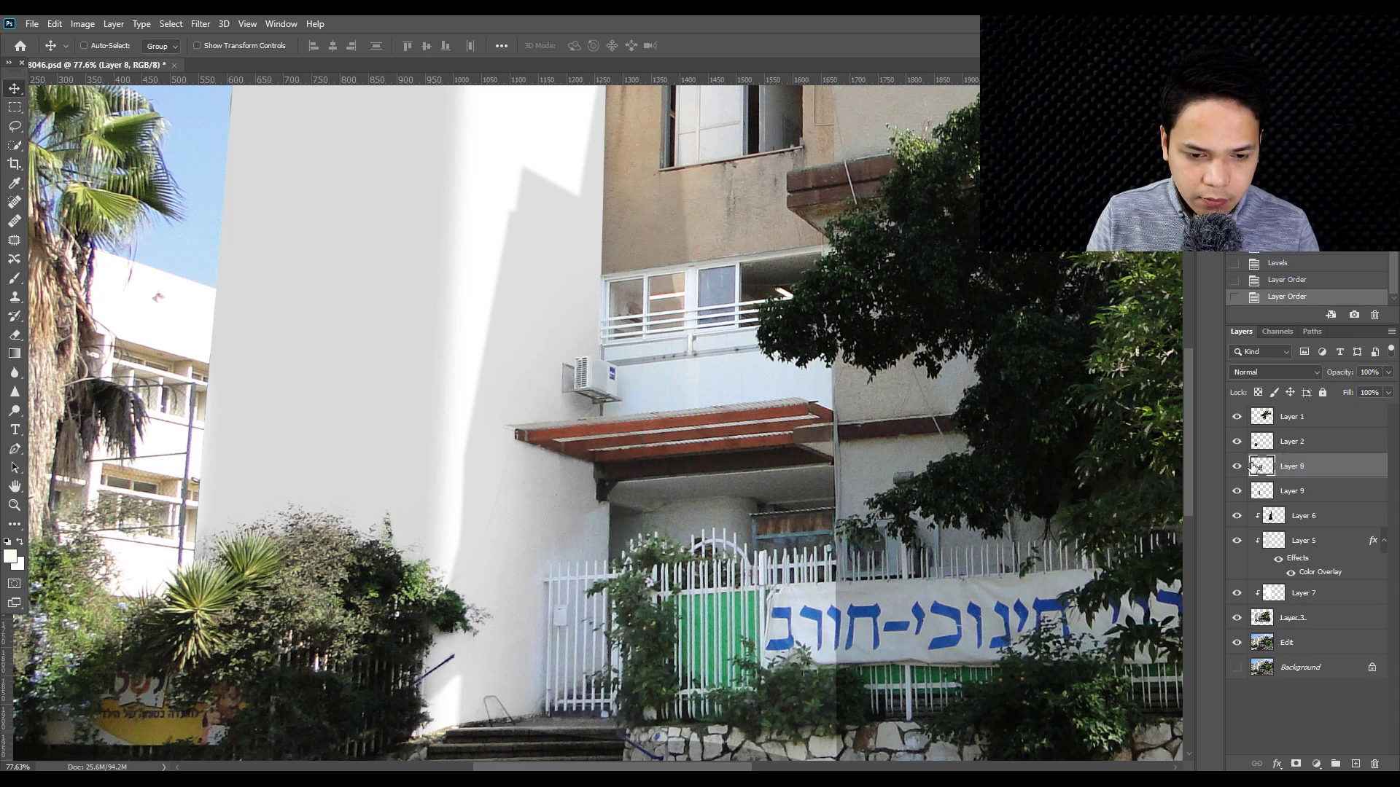
- Erase Layer 8's patch over the gate to reveal the vine, then save
key("e")
left_click(637, 604)
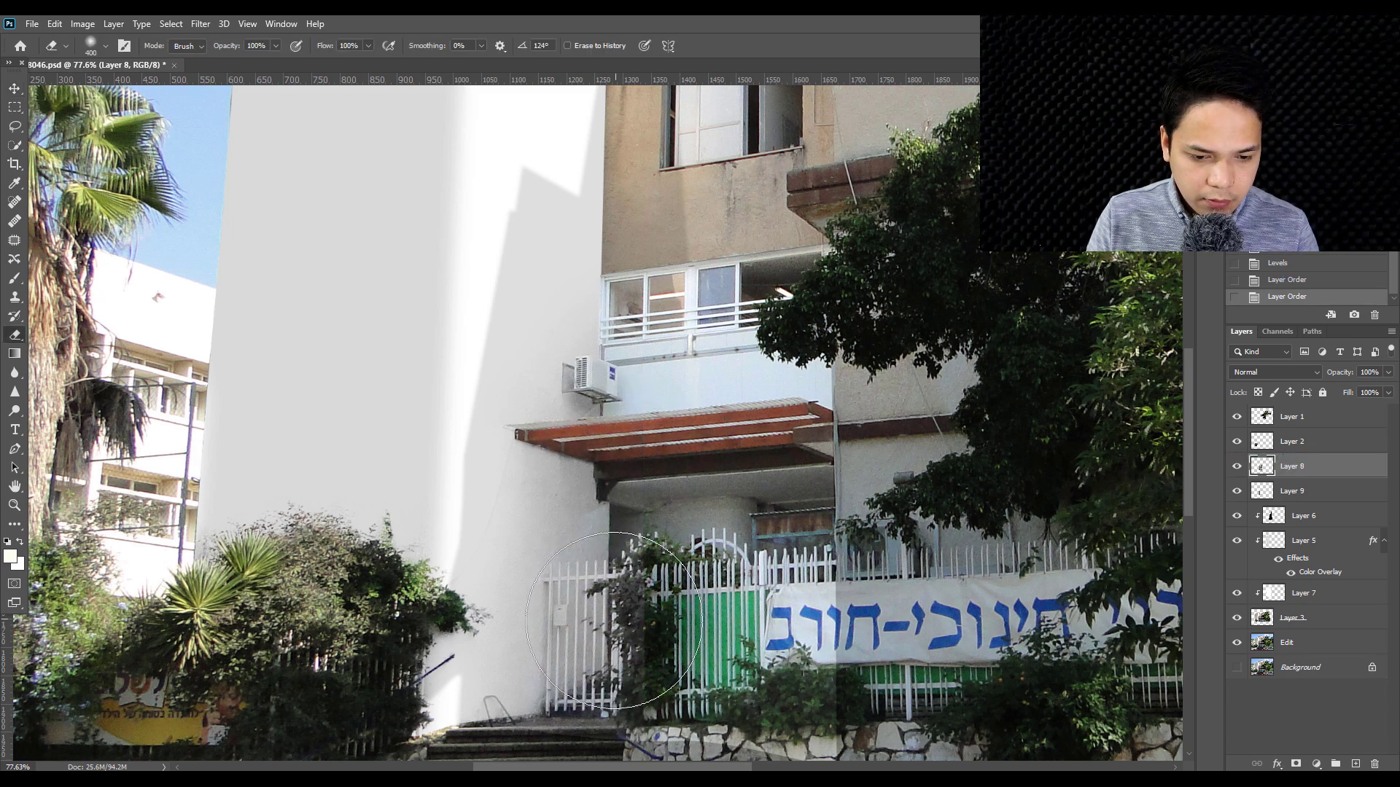
left_click_drag(637, 604, 722, 699)
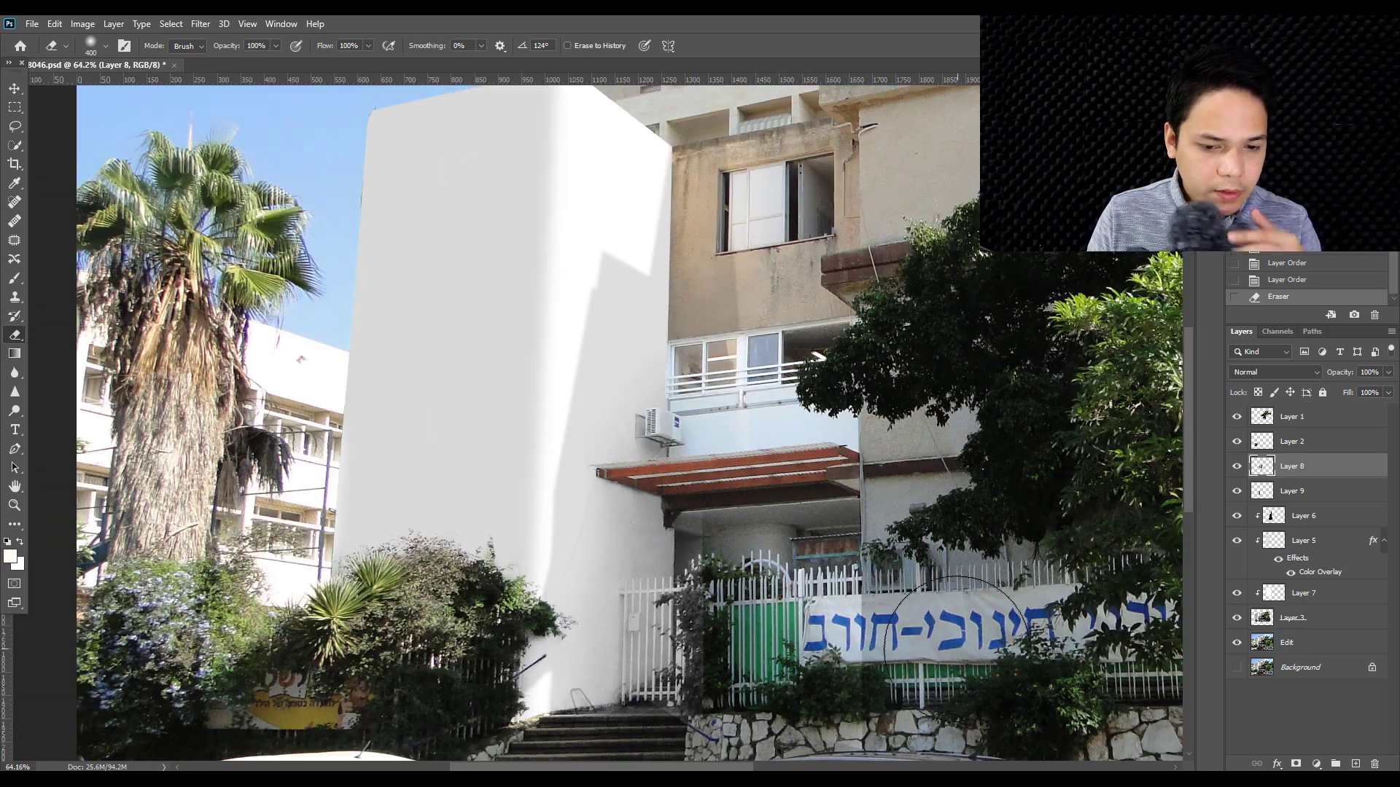
scroll(955, 634, "down", 2)
scroll(816, 488, "down", 1)
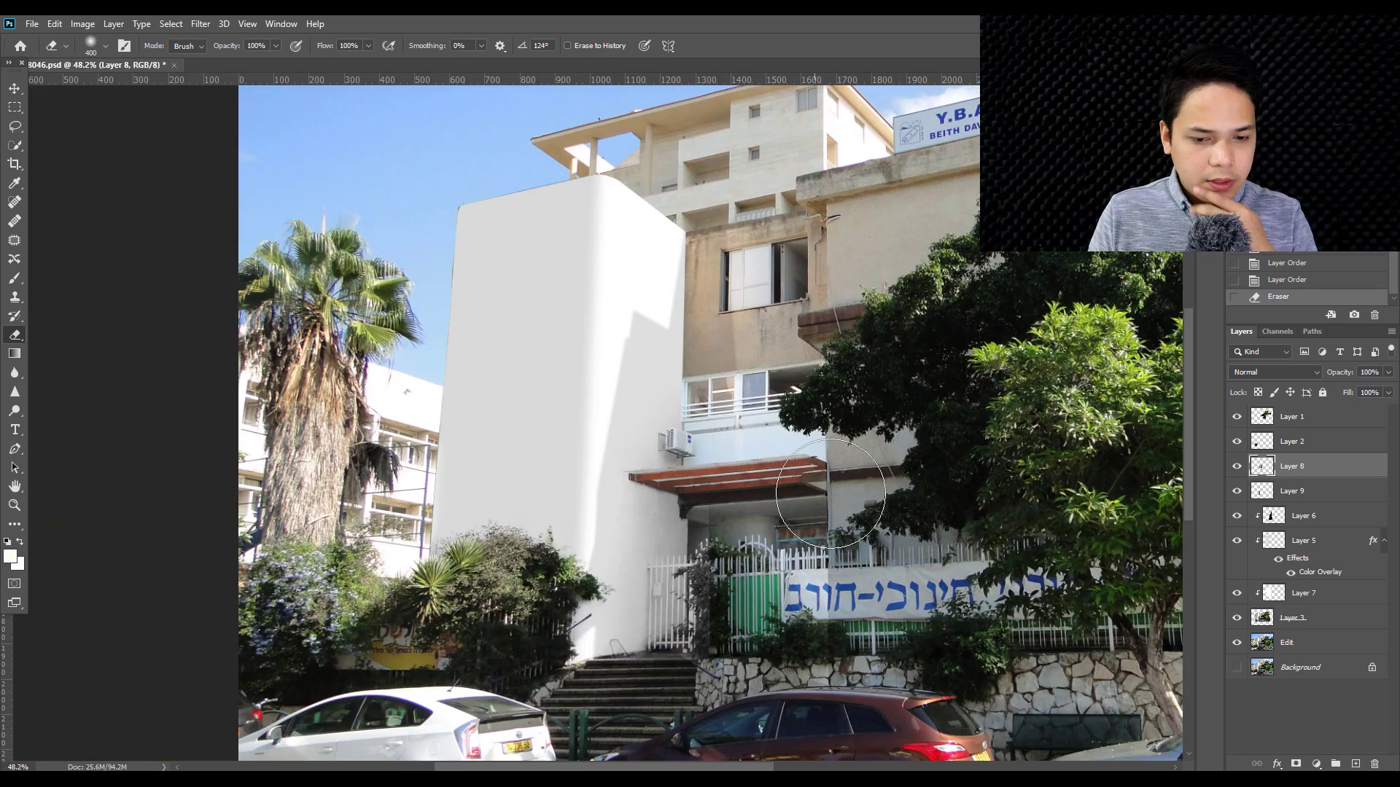
scroll(841, 495, "up", 2)
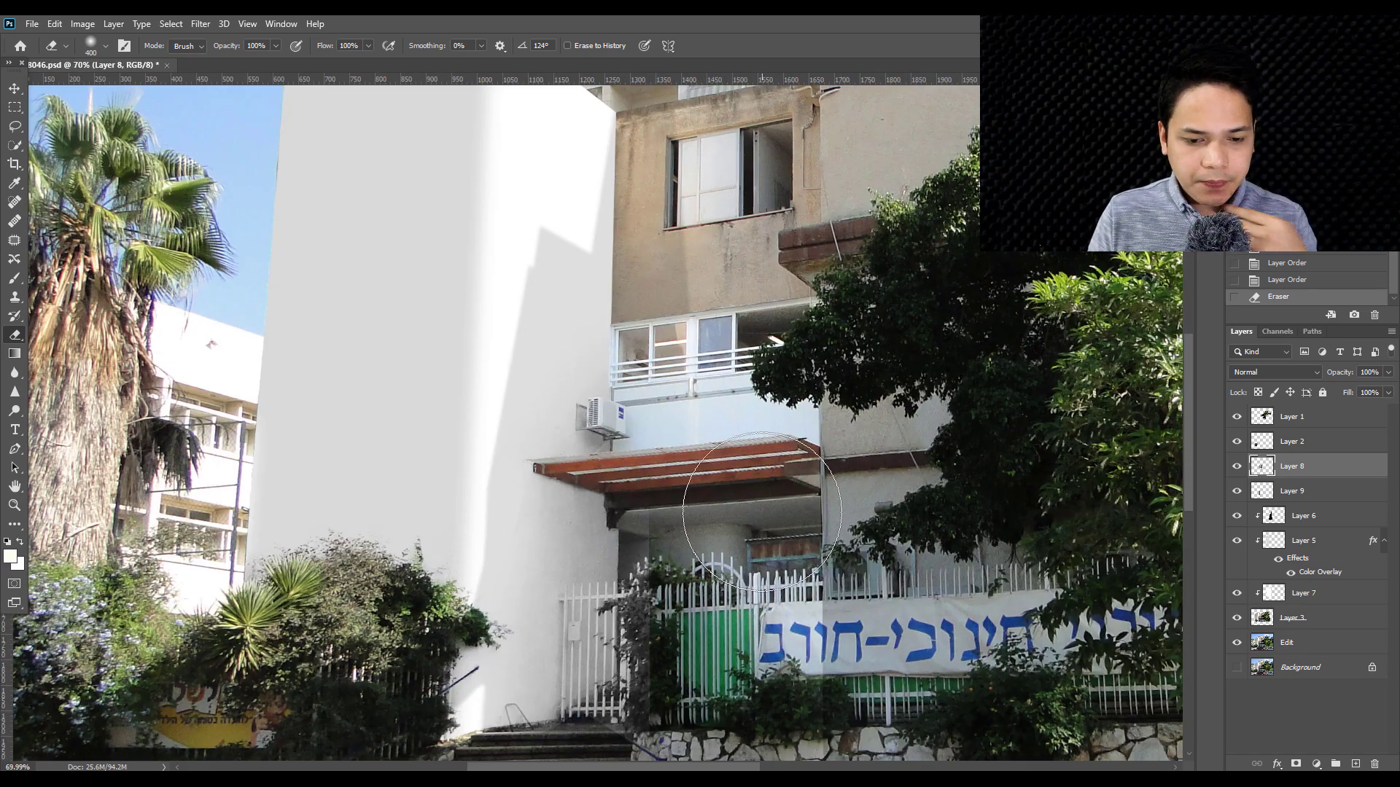
scroll(853, 467, "down", 3)
key("ctrl+s")
- Toggle Layer 8 and Layer 9 visibility to compare the wall
key("v")
scroll(838, 472, "up", 3)
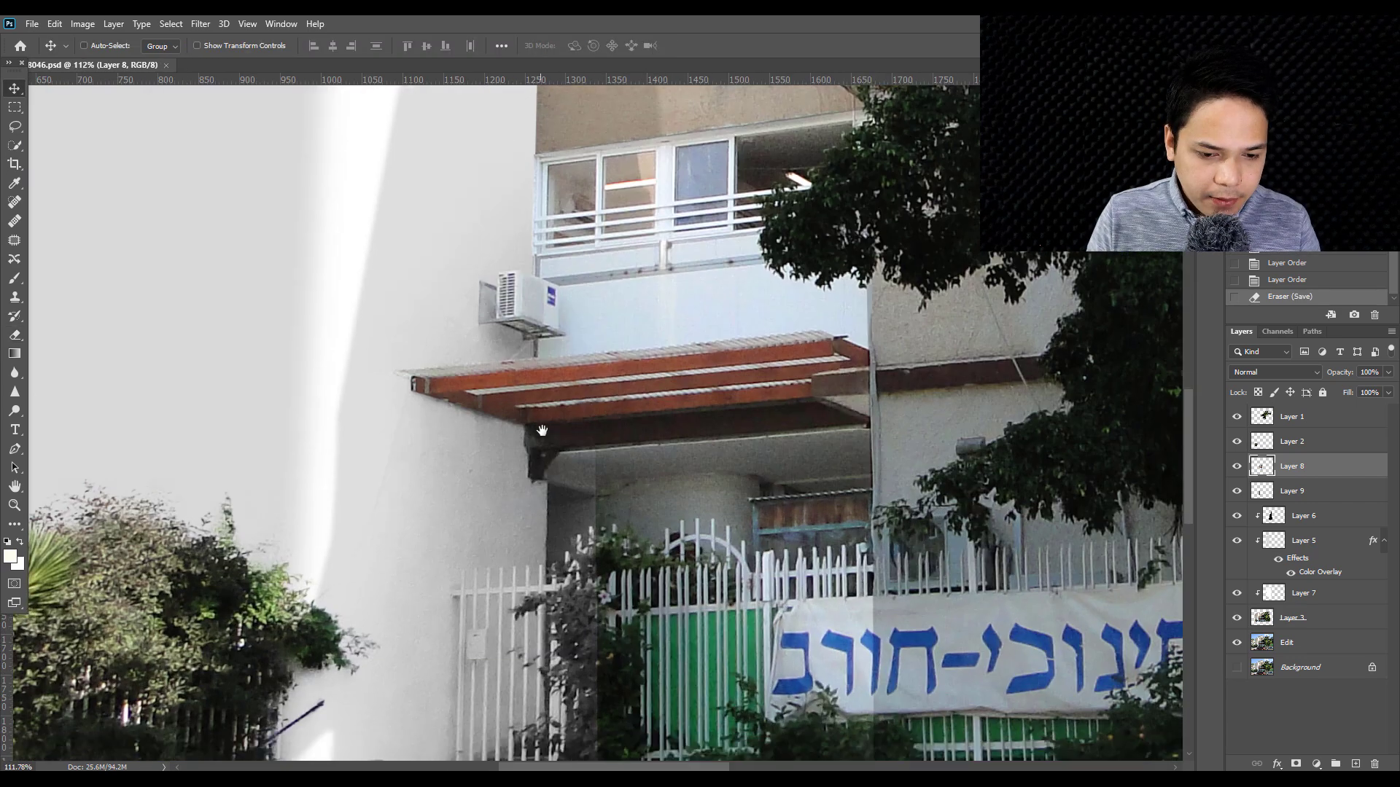
scroll(592, 393, "down", 2)
right_click(592, 393)
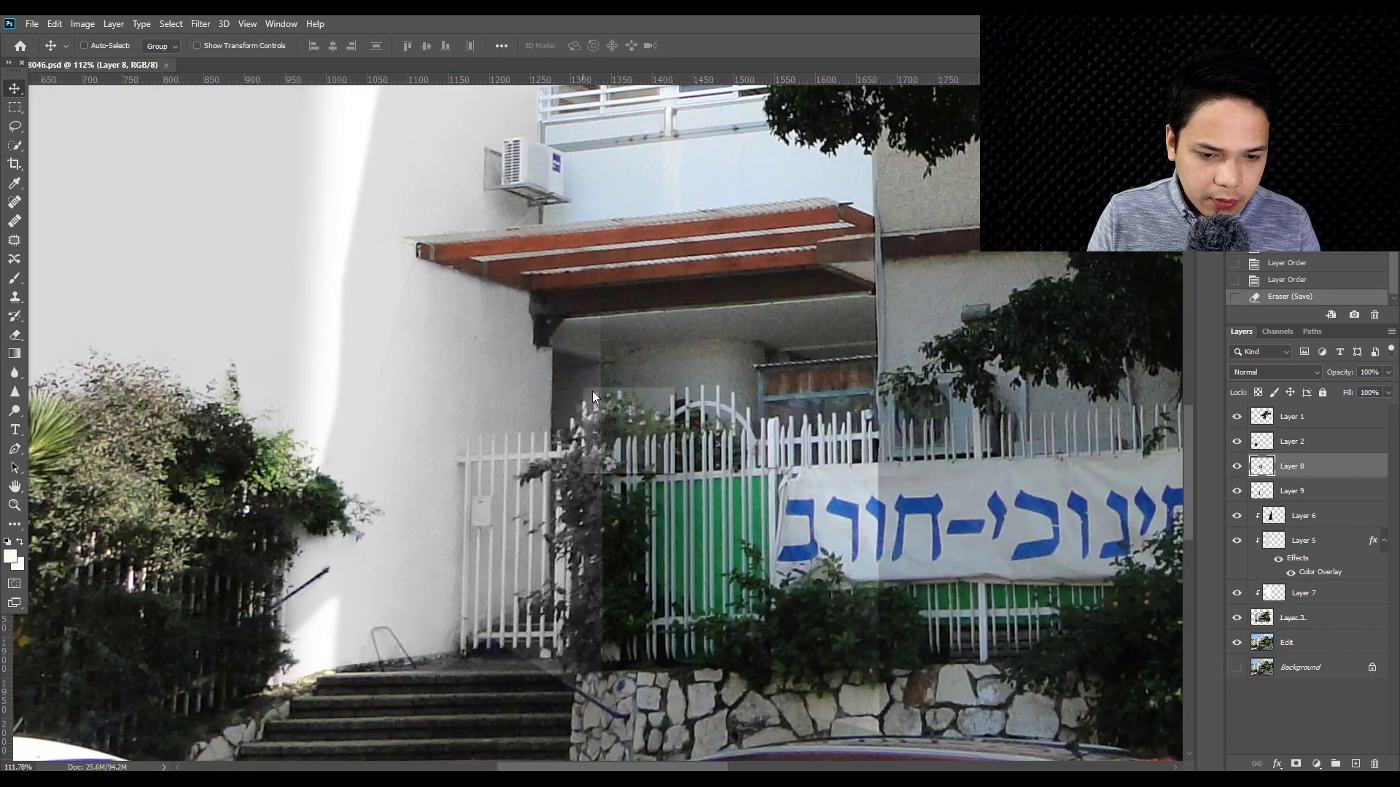
left_click(1237, 466)
left_click(1237, 466)
left_click(1237, 490)
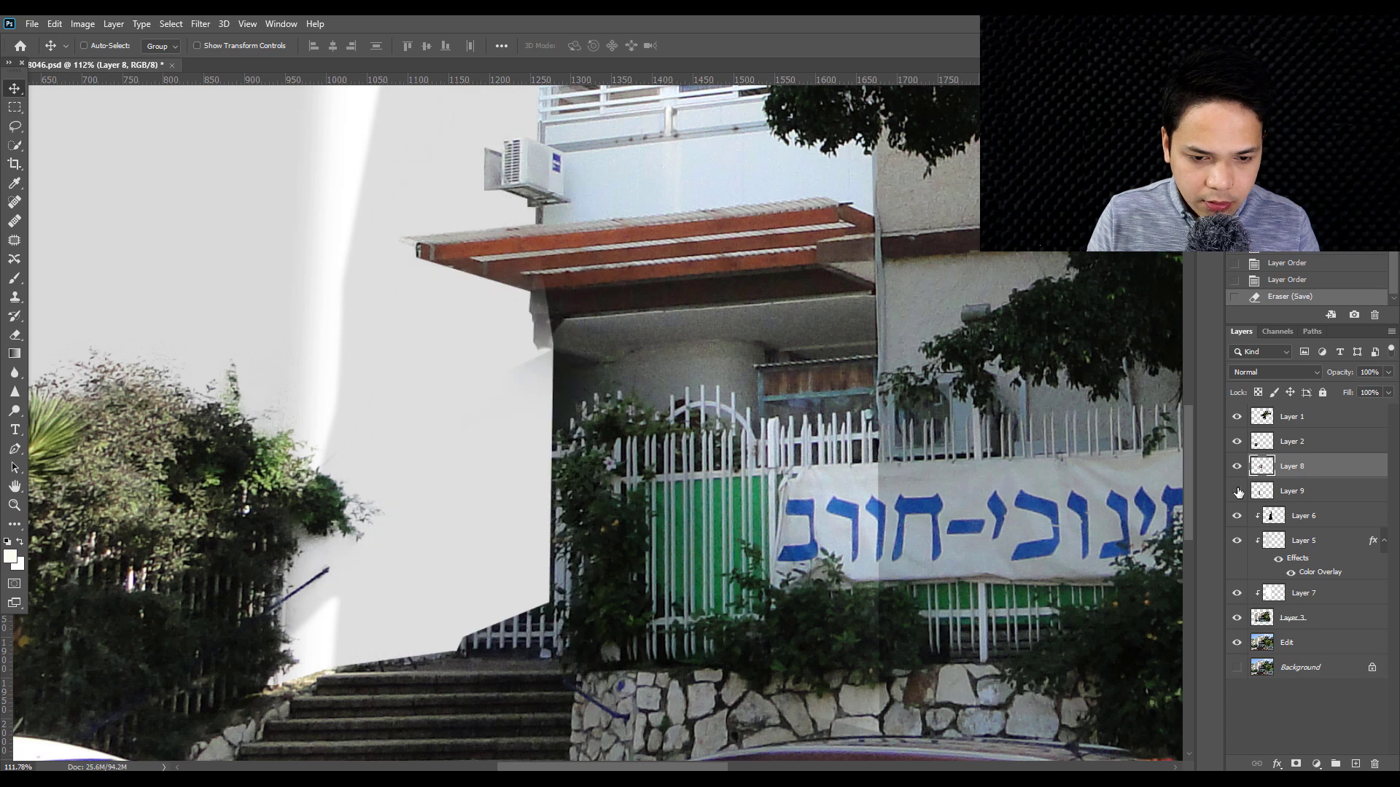
- On Layer 9, erase the patch seam and stray strip over the left fence with a small brush
left_click(1301, 493)
key("e")
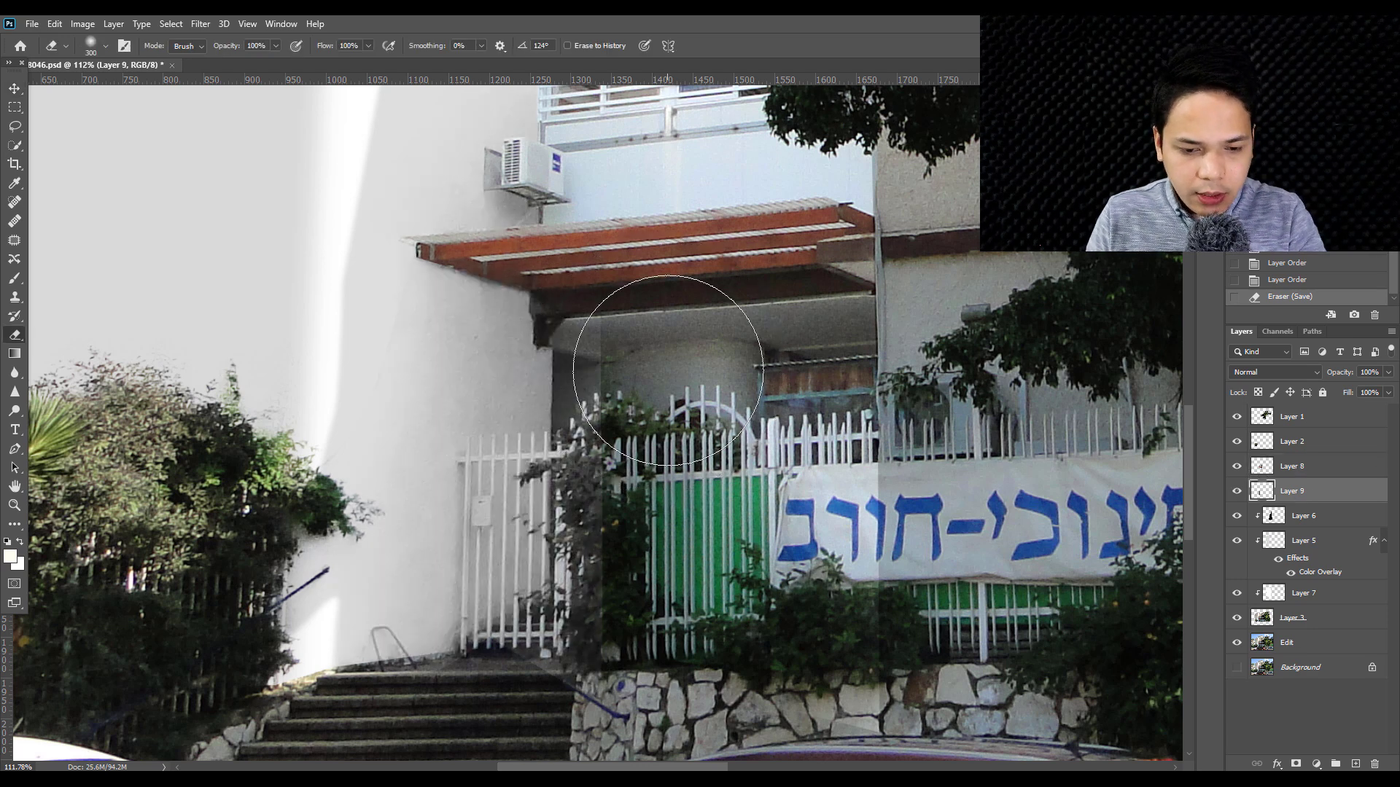
right_click(670, 366)
left_click(603, 322)
left_click_drag(603, 328, 594, 473)
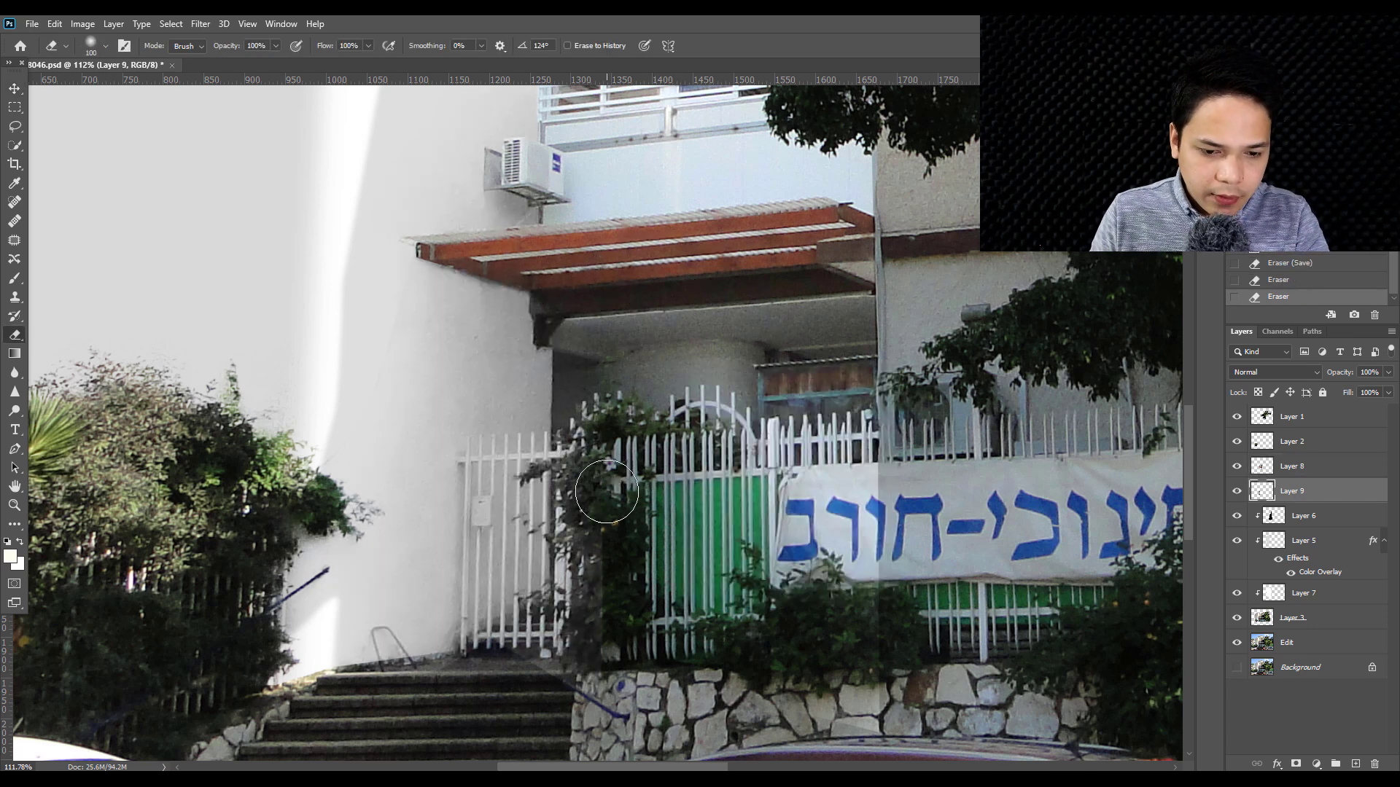
left_click_drag(586, 542, 592, 632)
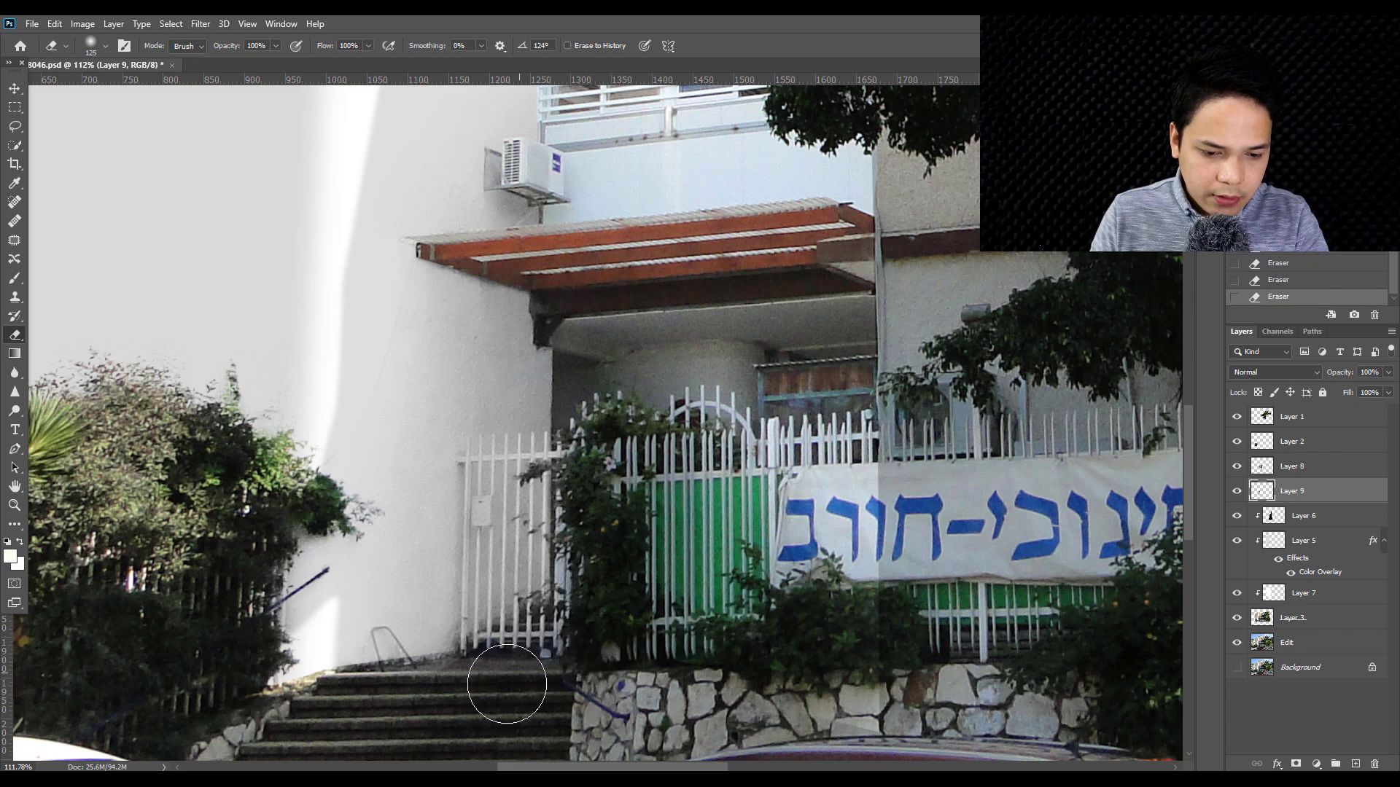
- Enlarge the eraser brush and inspect the fence area beside the front steps
key("bracketright")
scroll(649, 671, "down", 3)
key("bracketright")
key("bracketright")
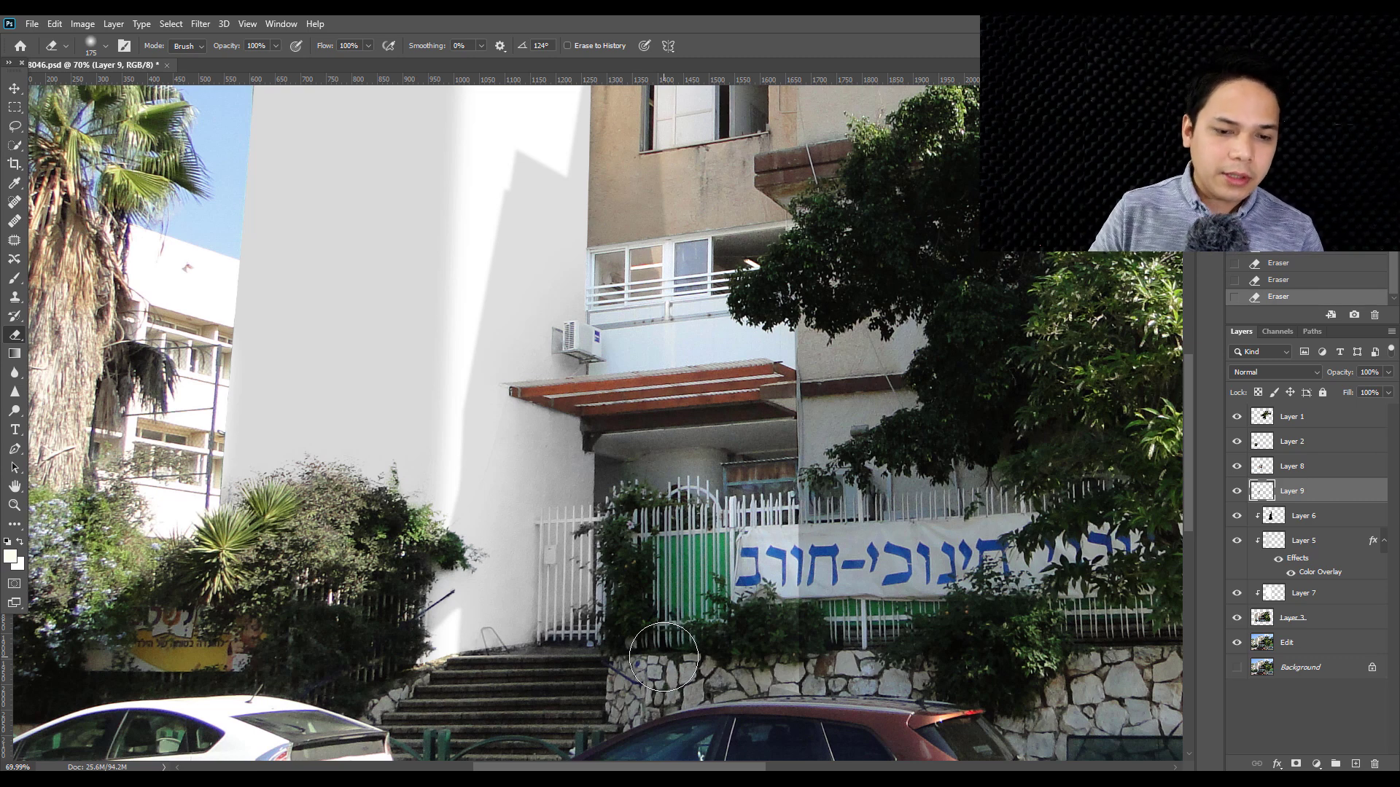
scroll(663, 657, "down", 4)
scroll(866, 321, "up", 3)
scroll(838, 292, "up", 2)
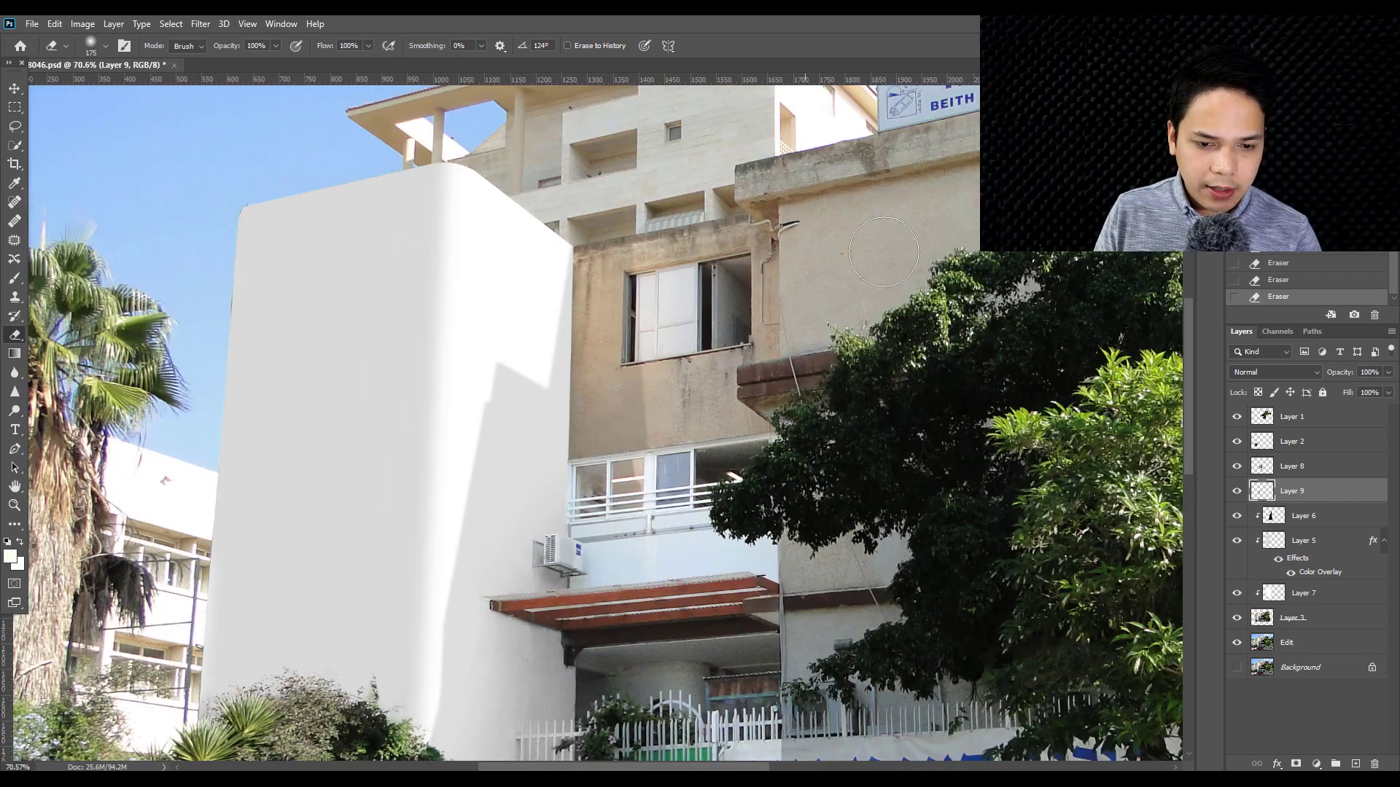
scroll(819, 272, "up", 2)
scroll(819, 272, "up", 2)
scroll(32, 144, "down", 1)
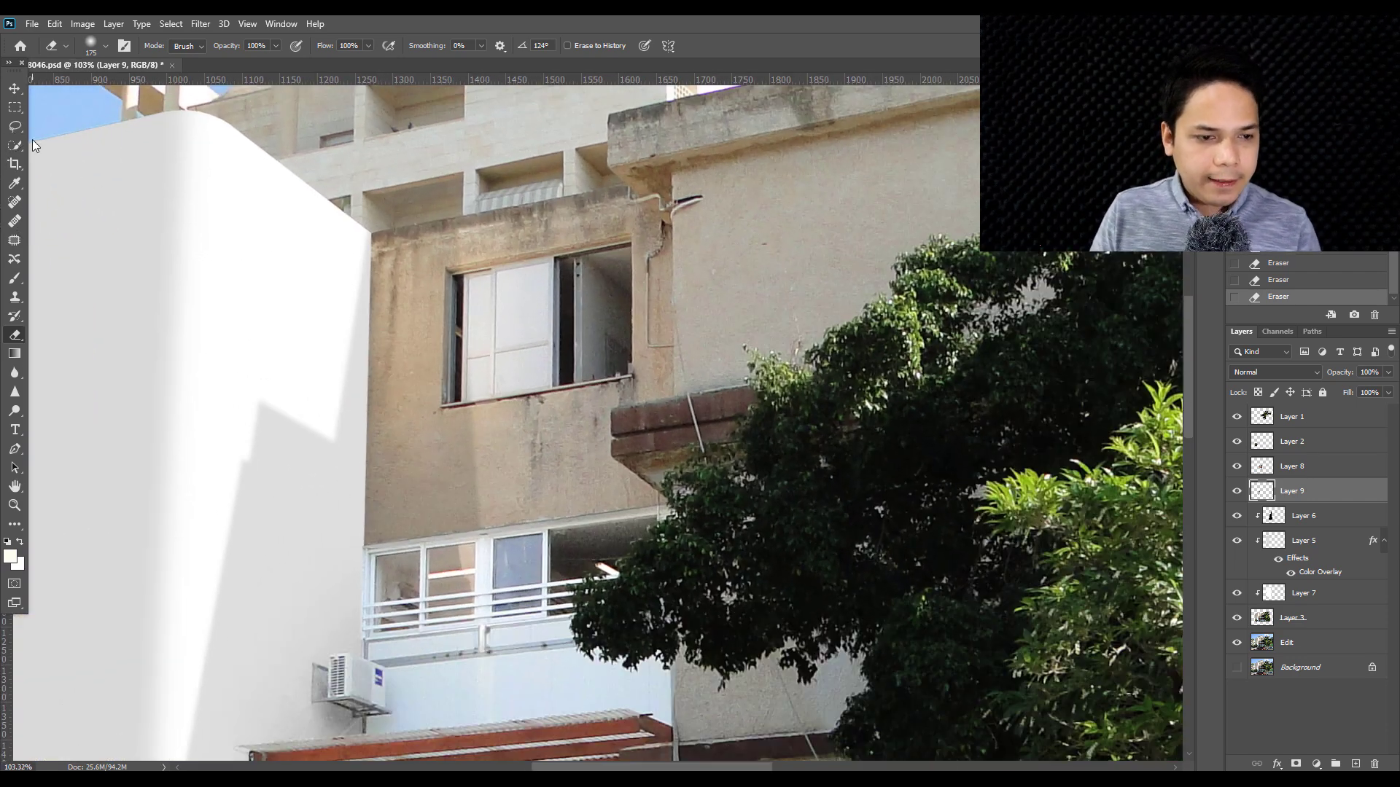
left_click(13, 88)
- Target Layer 3 and begin a Pen outline along the upper window's top edge
right_click(566, 303)
left_click(567, 328)
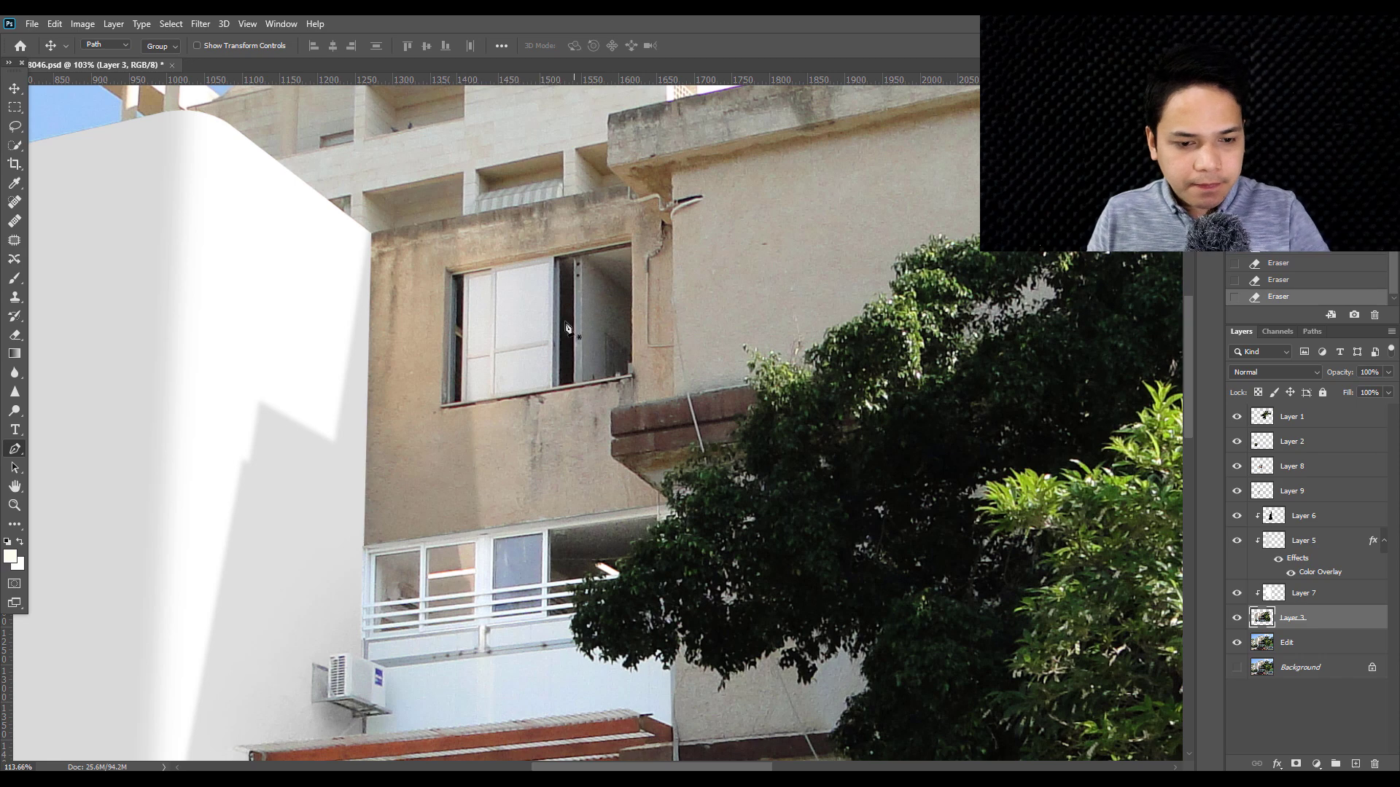
scroll(394, 275, "up", 3)
scroll(403, 369, "up", 3)
scroll(380, 364, "up", 2)
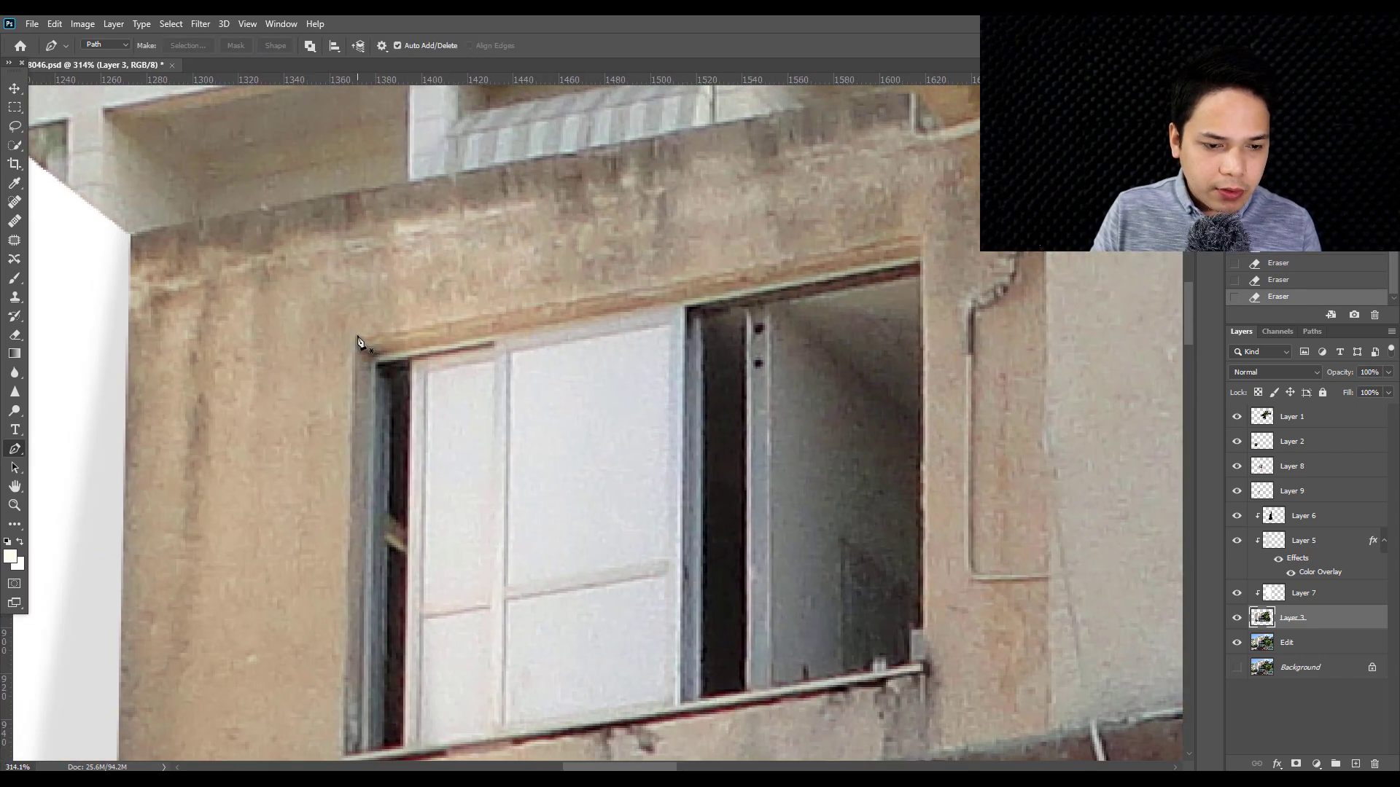
left_click(354, 336)
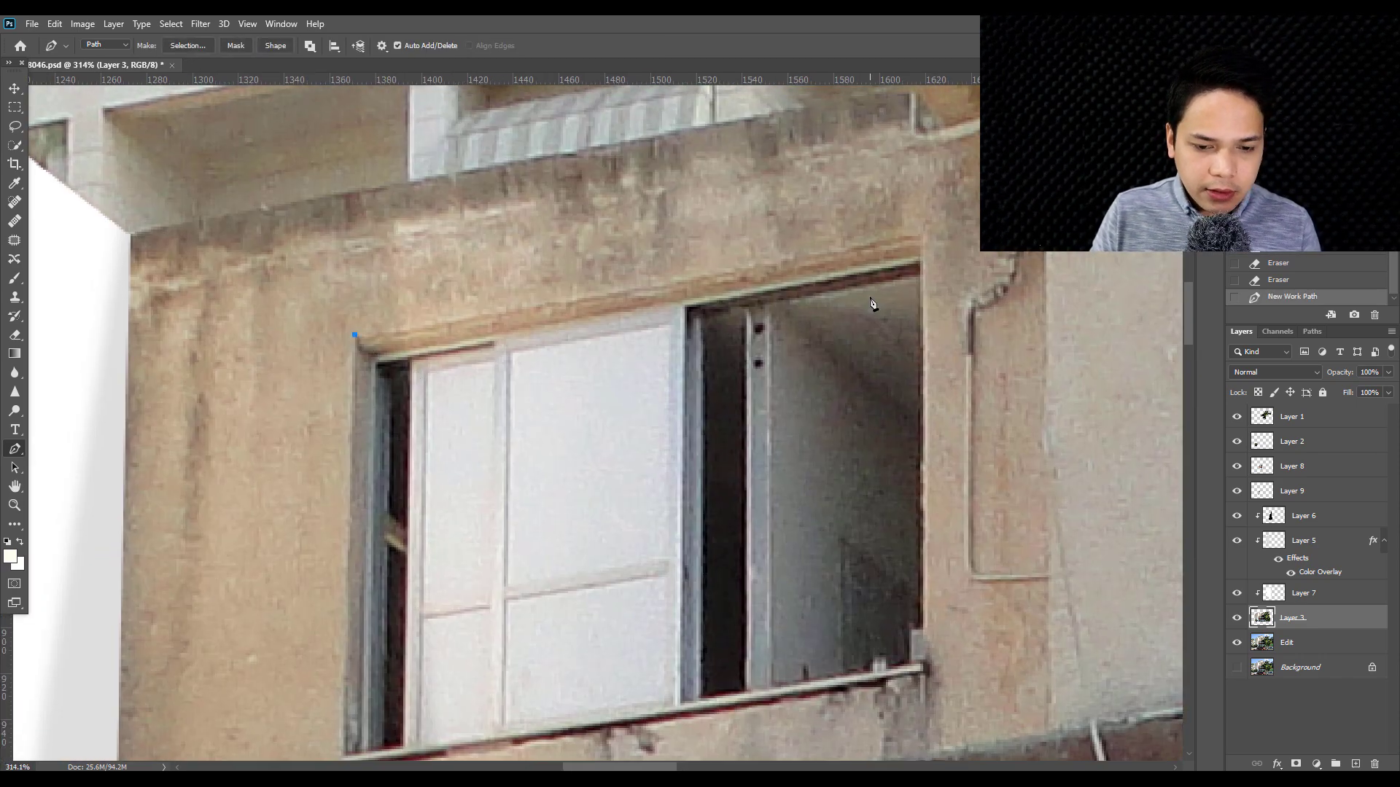
left_click(920, 235)
- Complete the window outline and convert it into a selection
left_click_drag(922, 661, 961, 538)
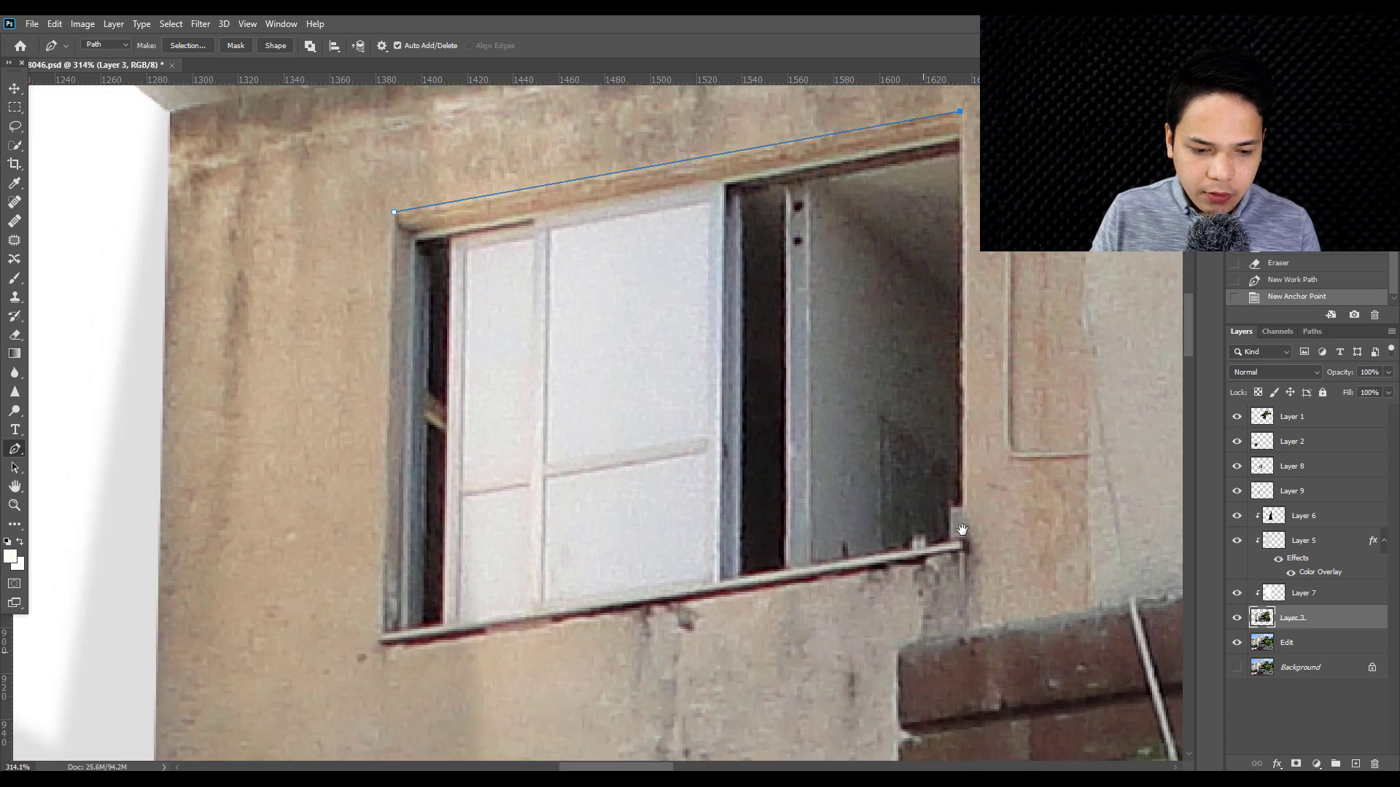
left_click(965, 544)
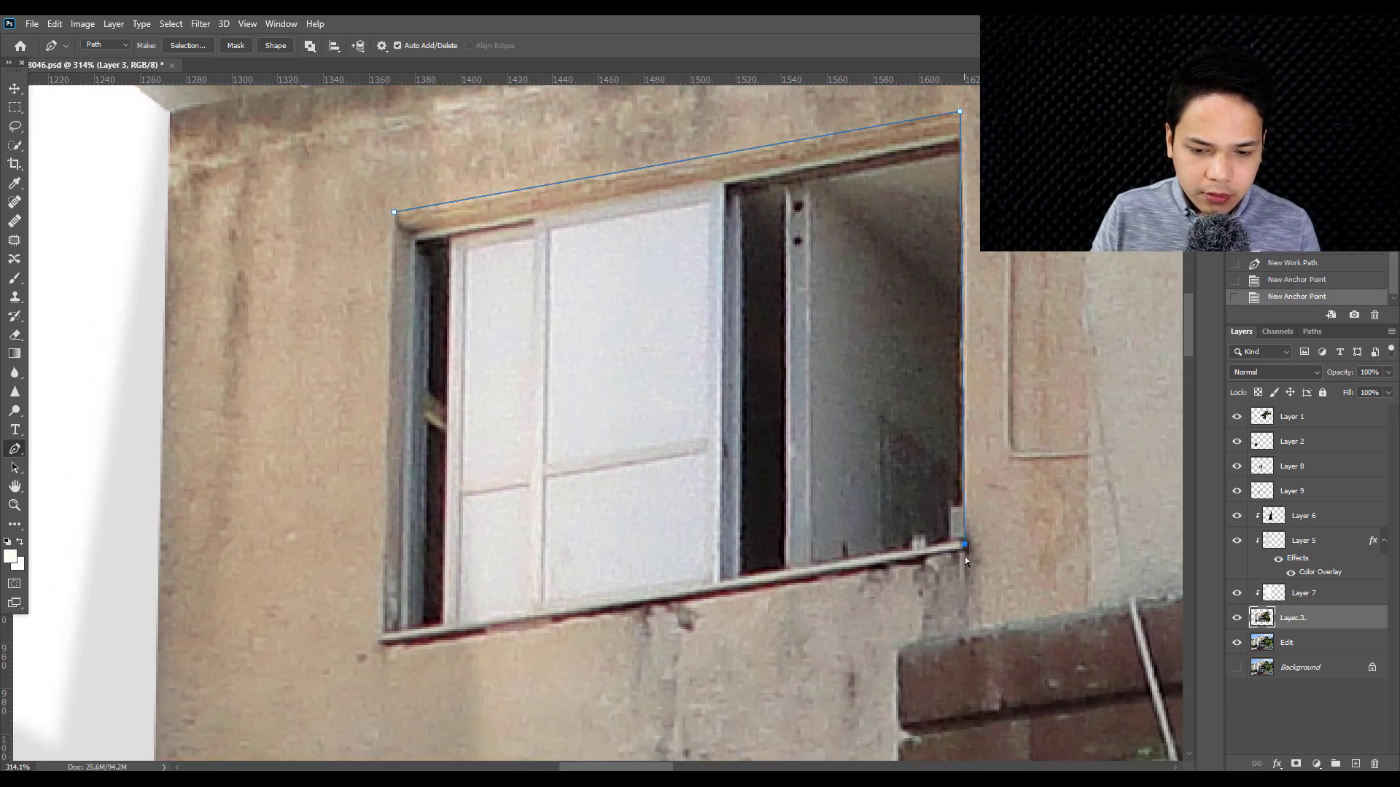
key("ctrl+z")
key("ctrl+shift+z")
key("ctrl+z")
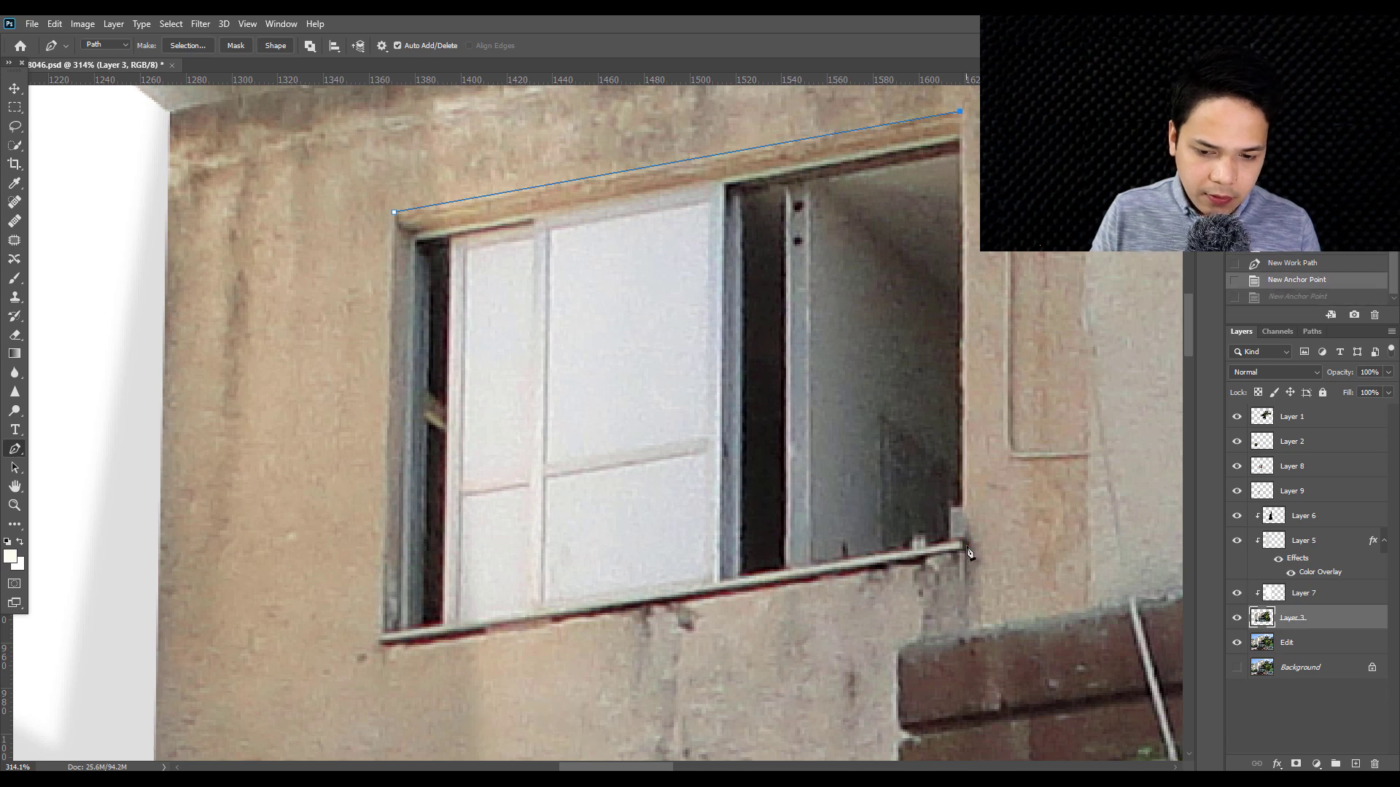
key("ctrl+shift+z")
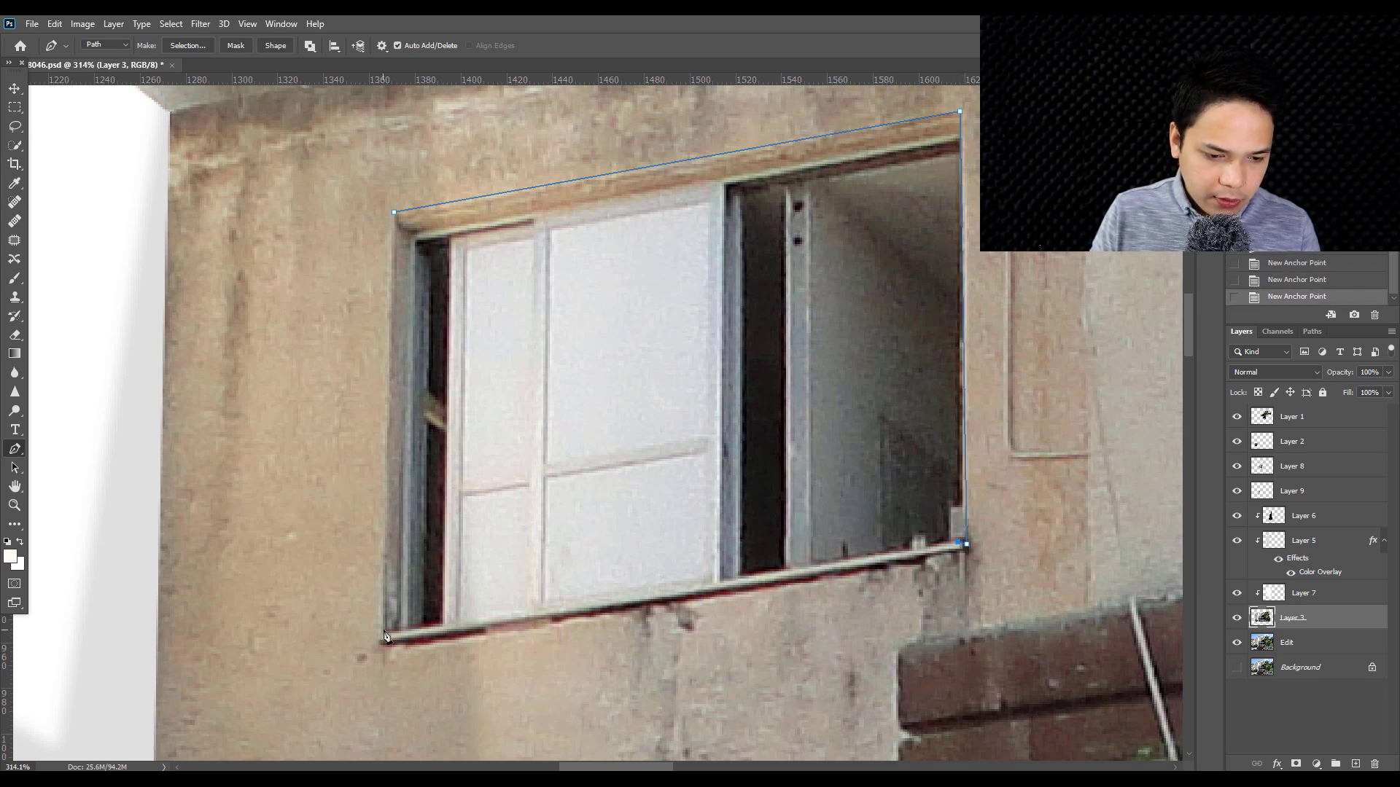
left_click(385, 633)
left_click(393, 212)
right_click(510, 272)
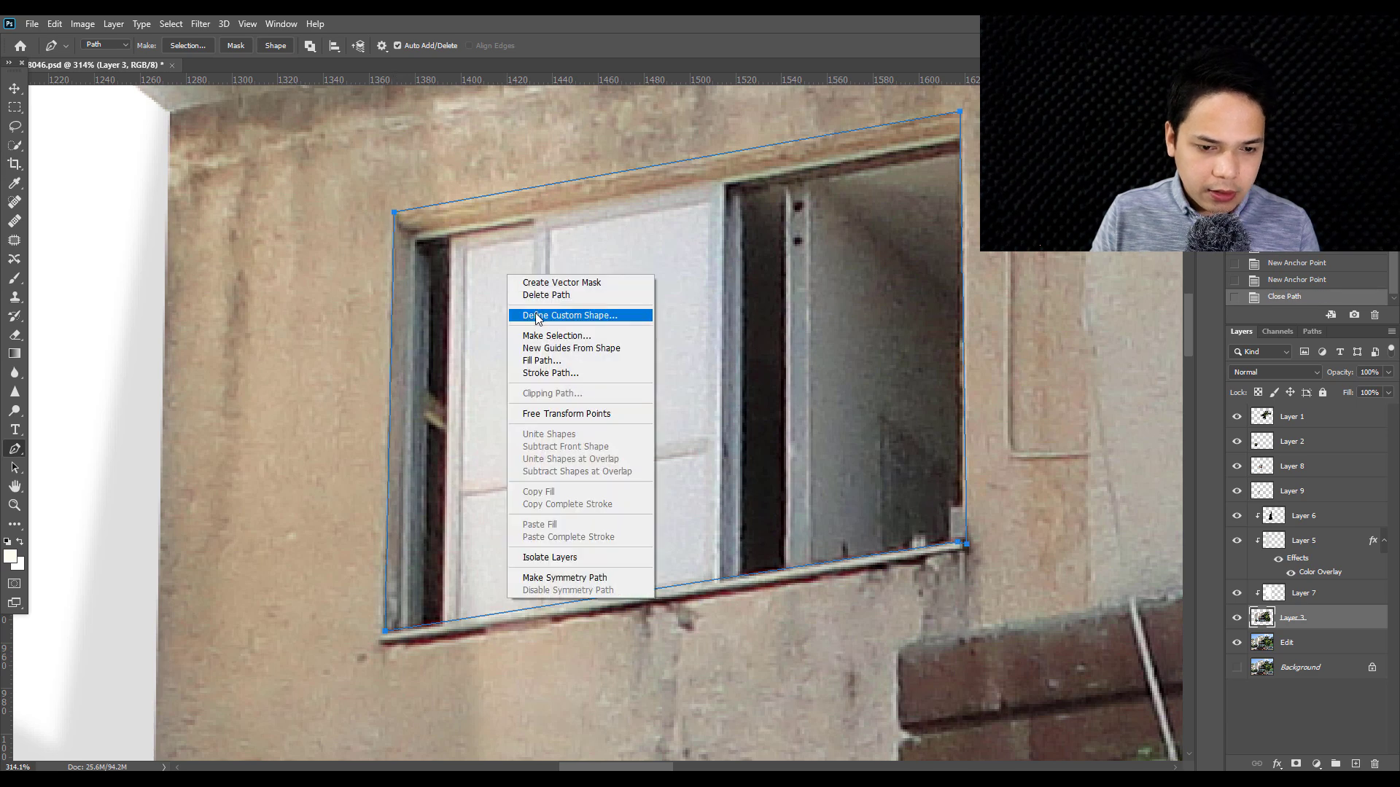
left_click(541, 335)
key("Return")
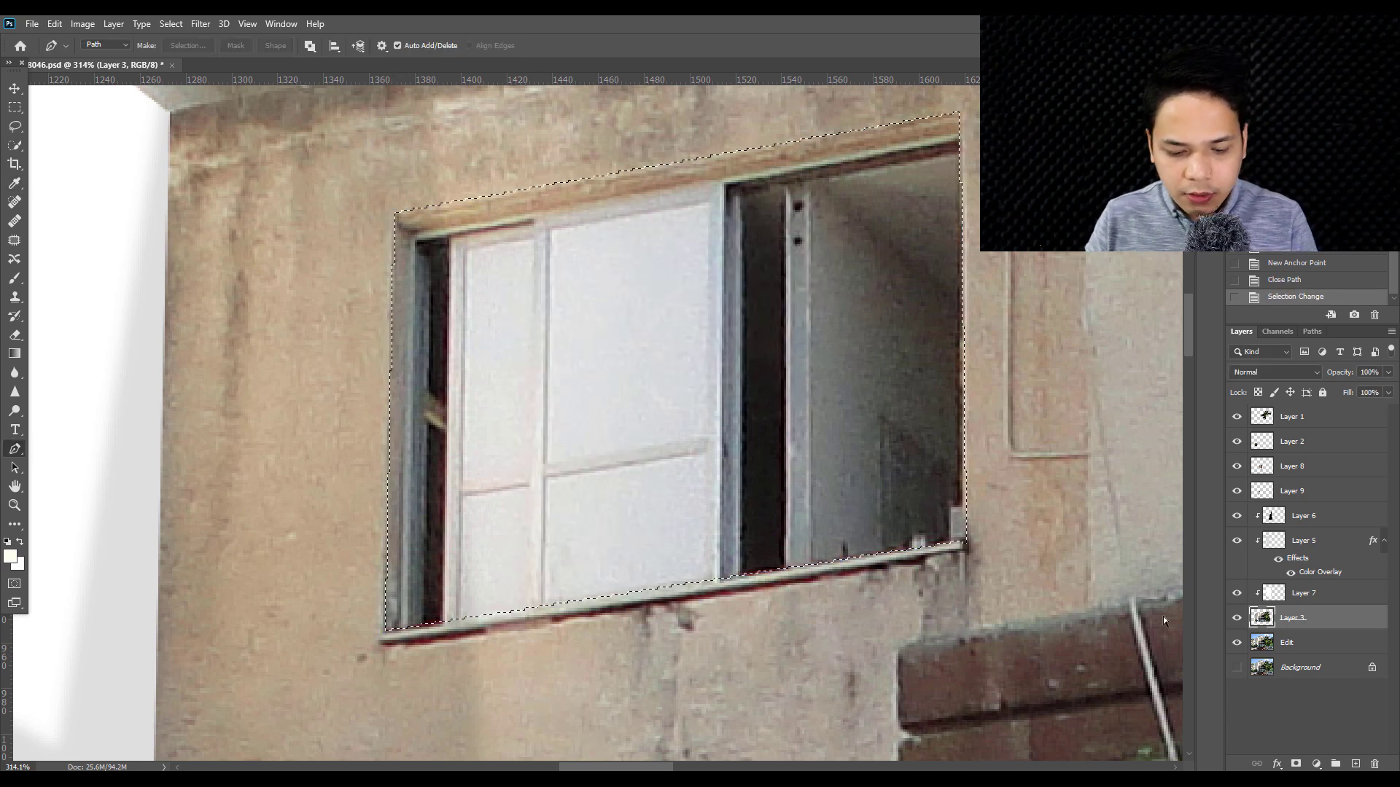
- Copy the window to Layer 10, move it up the stack, and desaturate it to -100
left_click(1312, 644)
key("ctrl+j")
mouse_move(1312, 645)
left_mouse_down()
mouse_move(1283, 410)
mouse_move(1284, 430)
left_mouse_up()
key("ctrl+u")
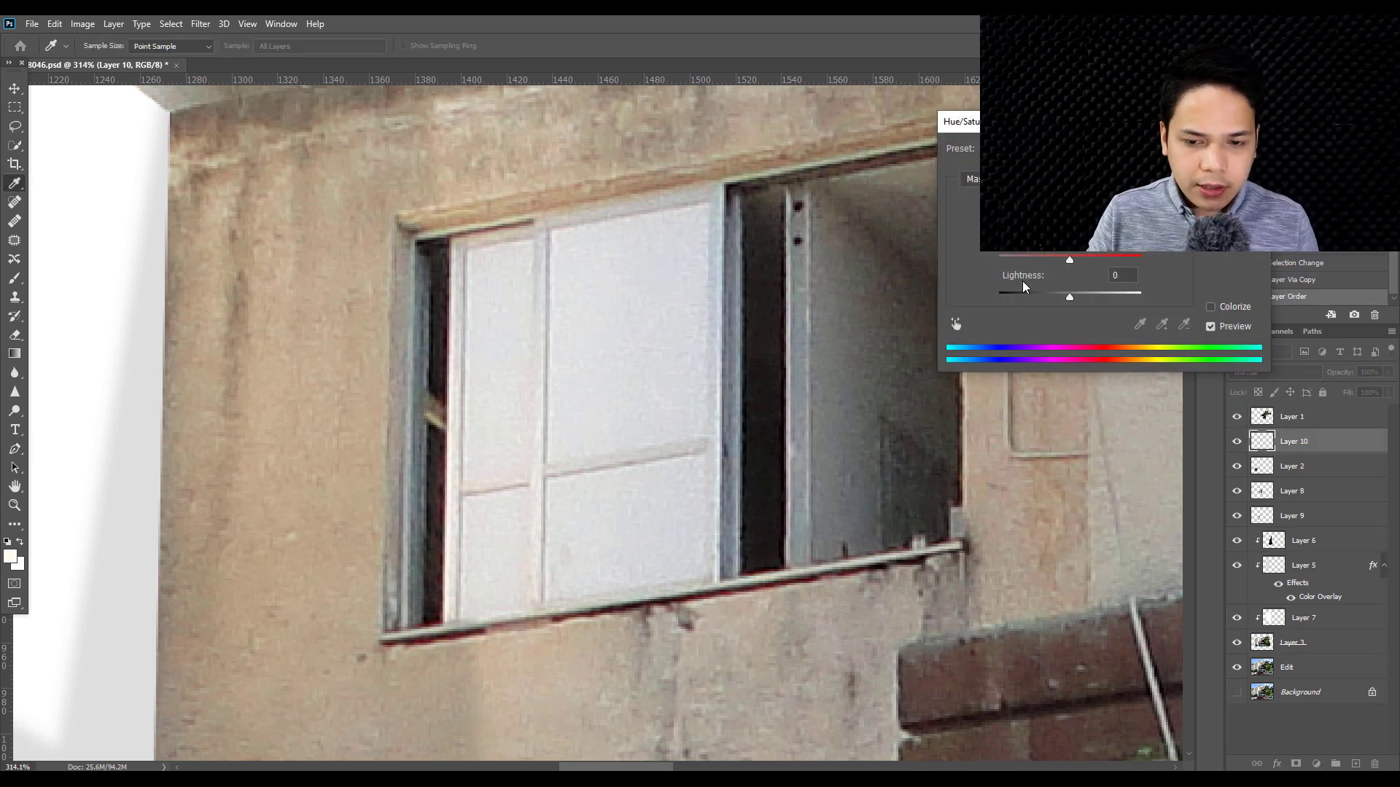
left_click_drag(1017, 260, 887, 247)
key("Return")
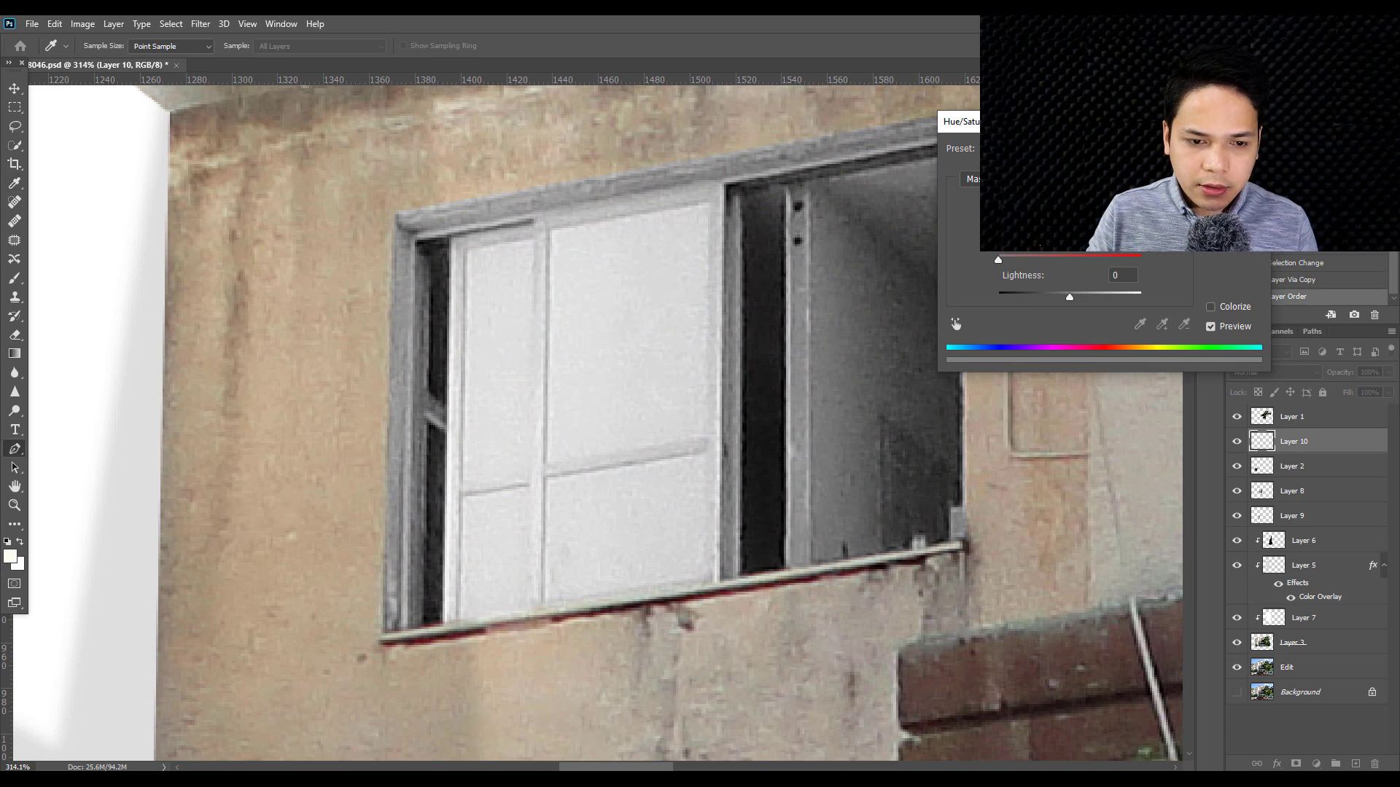
key("ctrl+e")
left_click(394, 212)
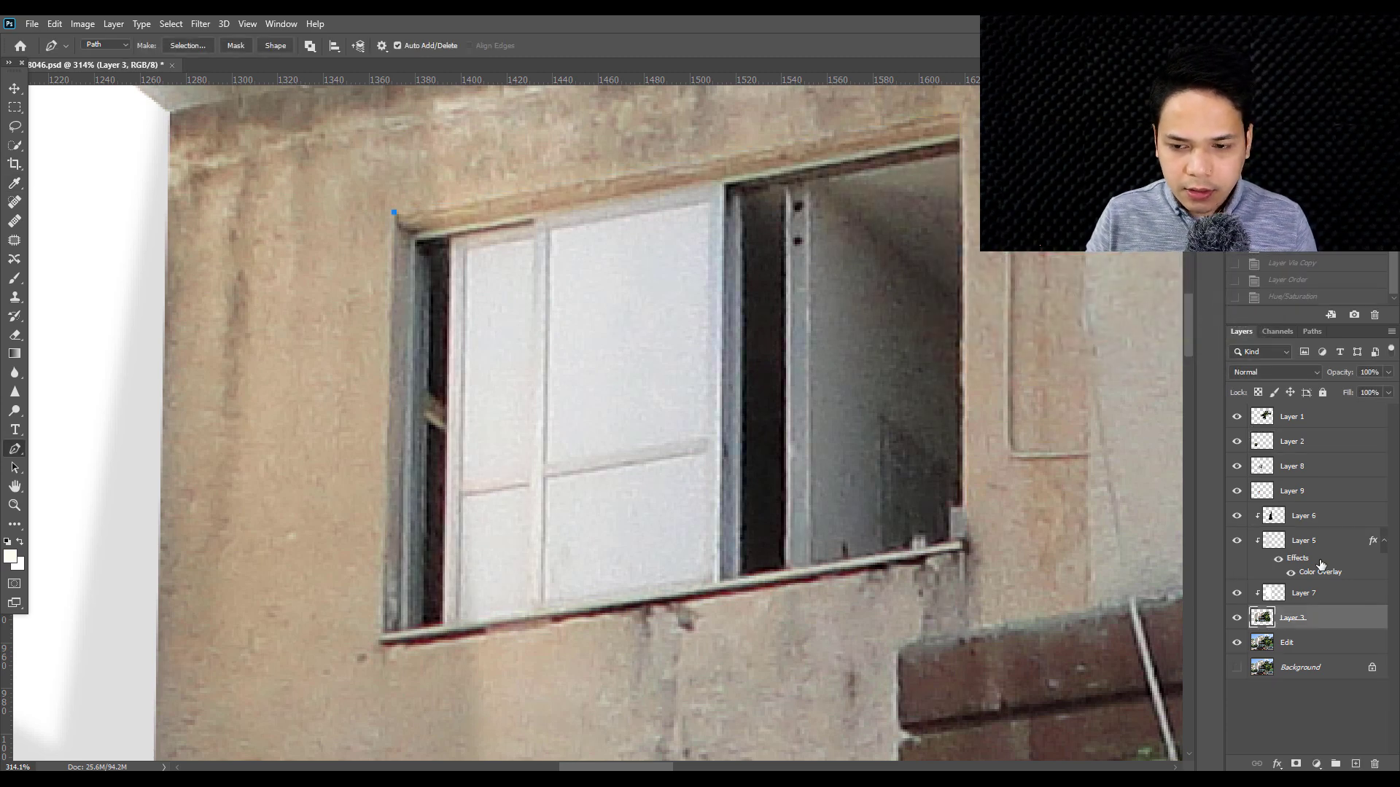
key("ctrl+shift+z")
key("ctrl+shift+z")
key("ctrl+shift+z")
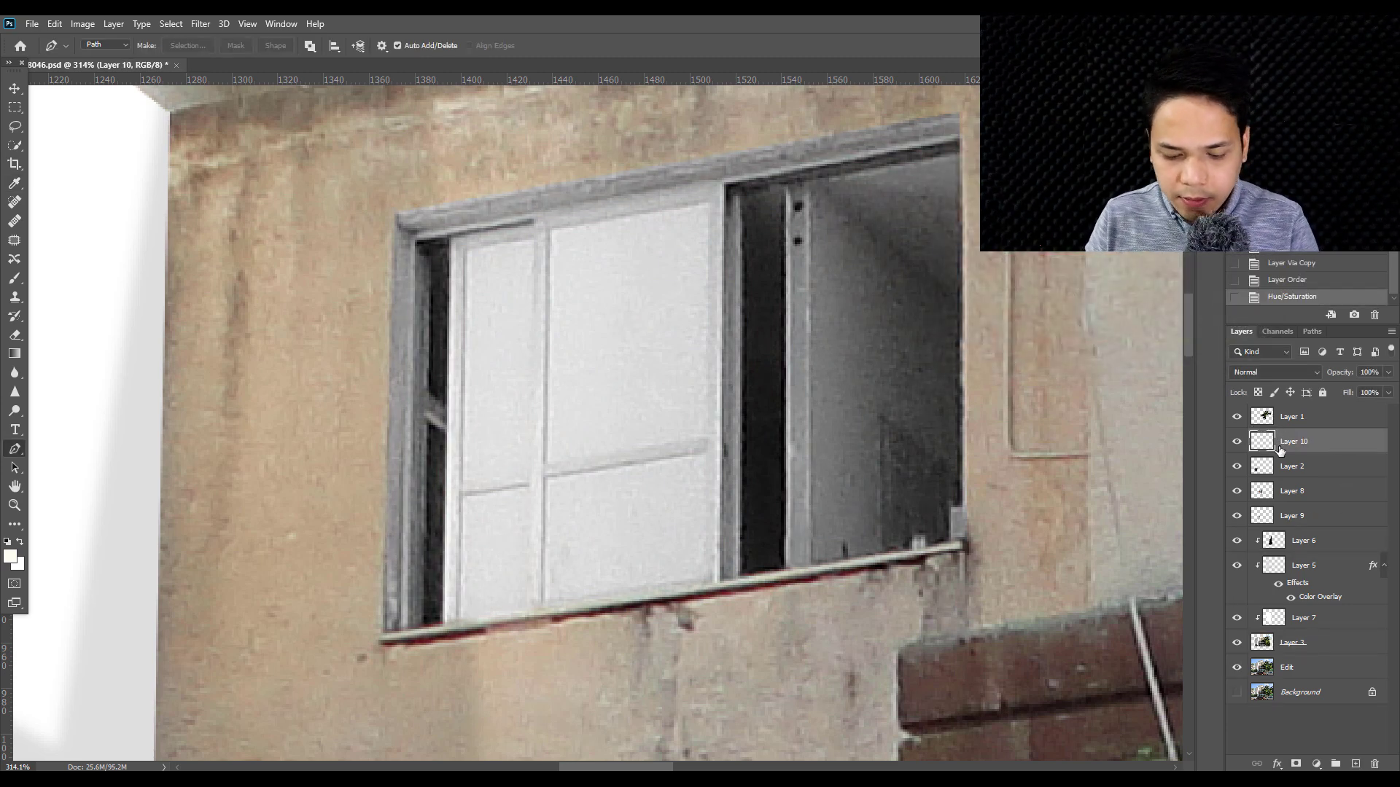
- Brighten the window frame's midtones with Levels and save the document
key("ctrl+l")
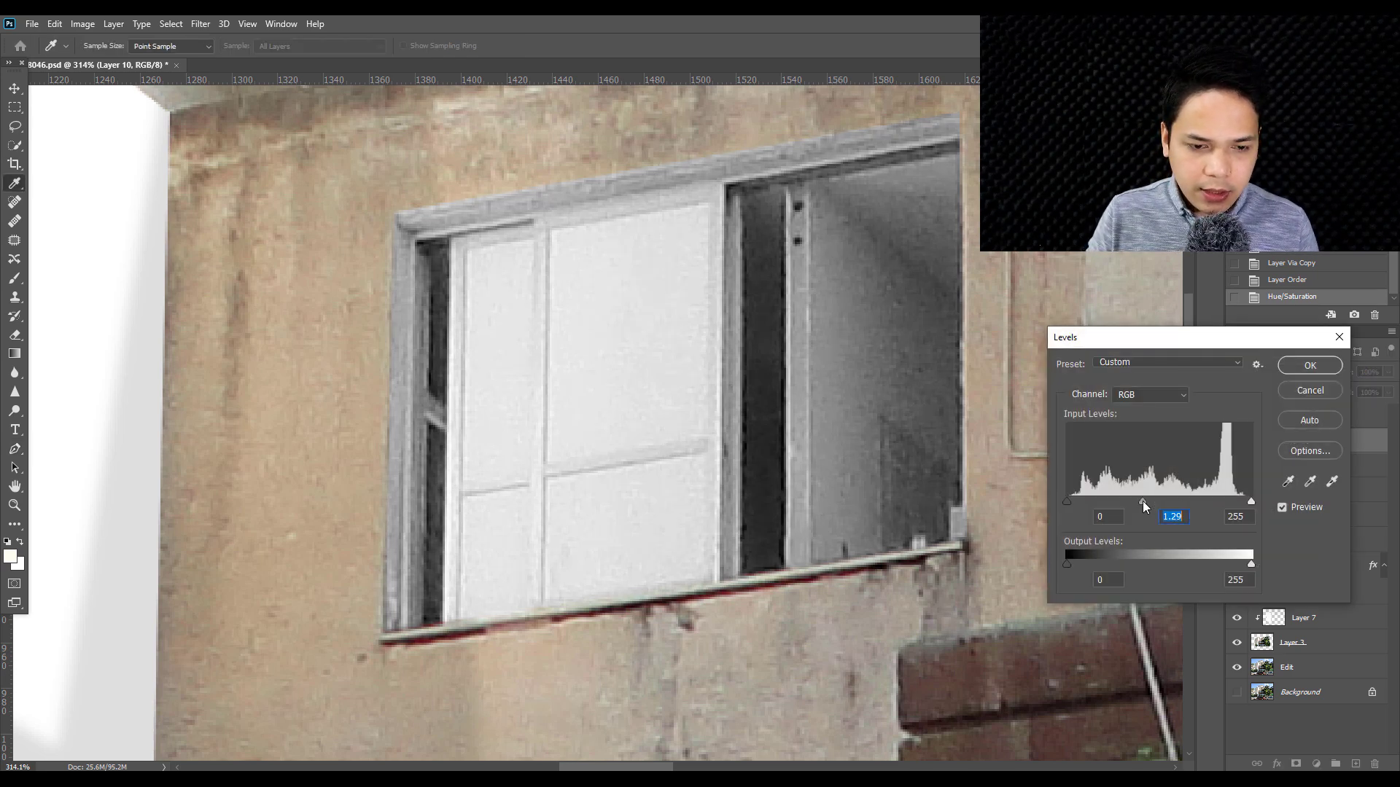
left_click_drag(1143, 501, 1076, 502)
left_click(1309, 365)
key("p")
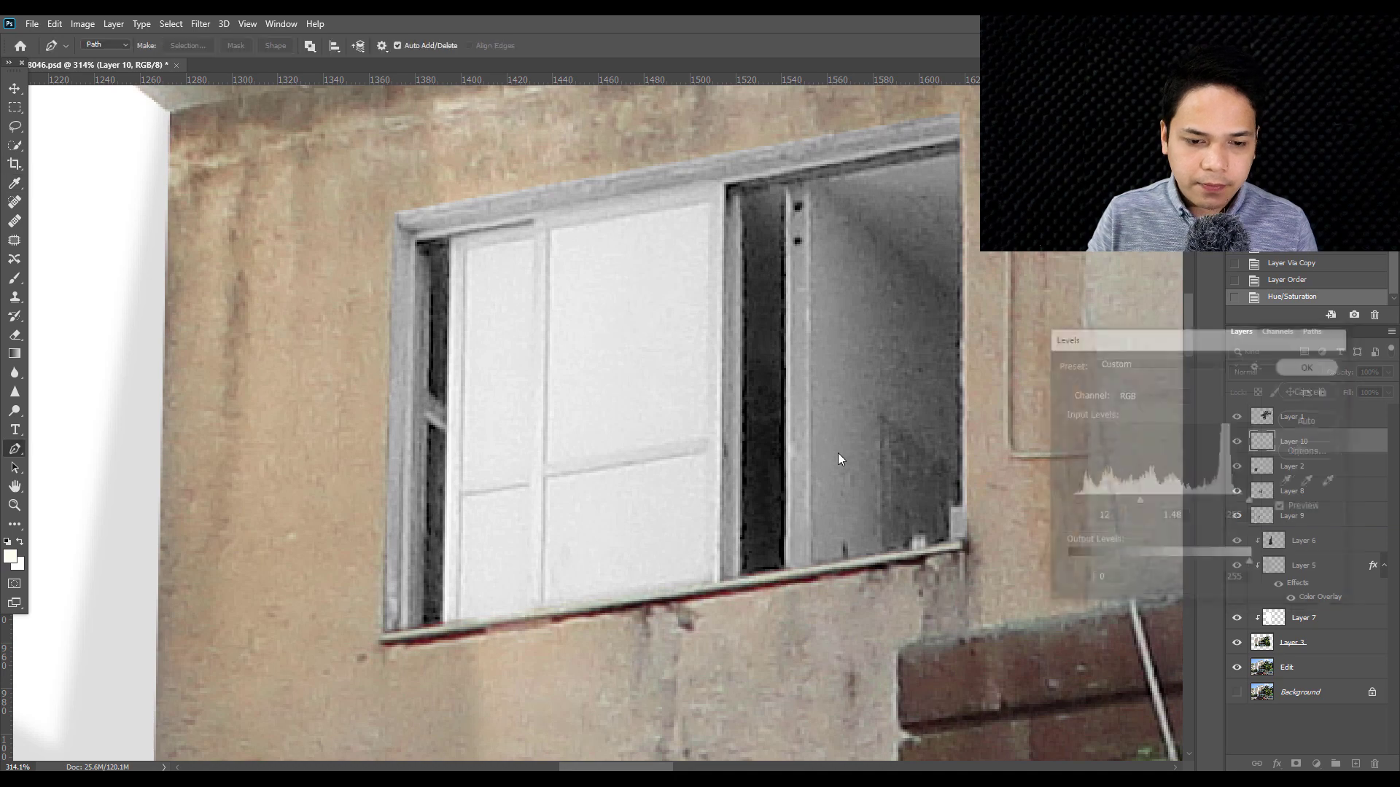
scroll(837, 453, "down", 5)
scroll(840, 445, "down", 3)
key("ctrl+s")
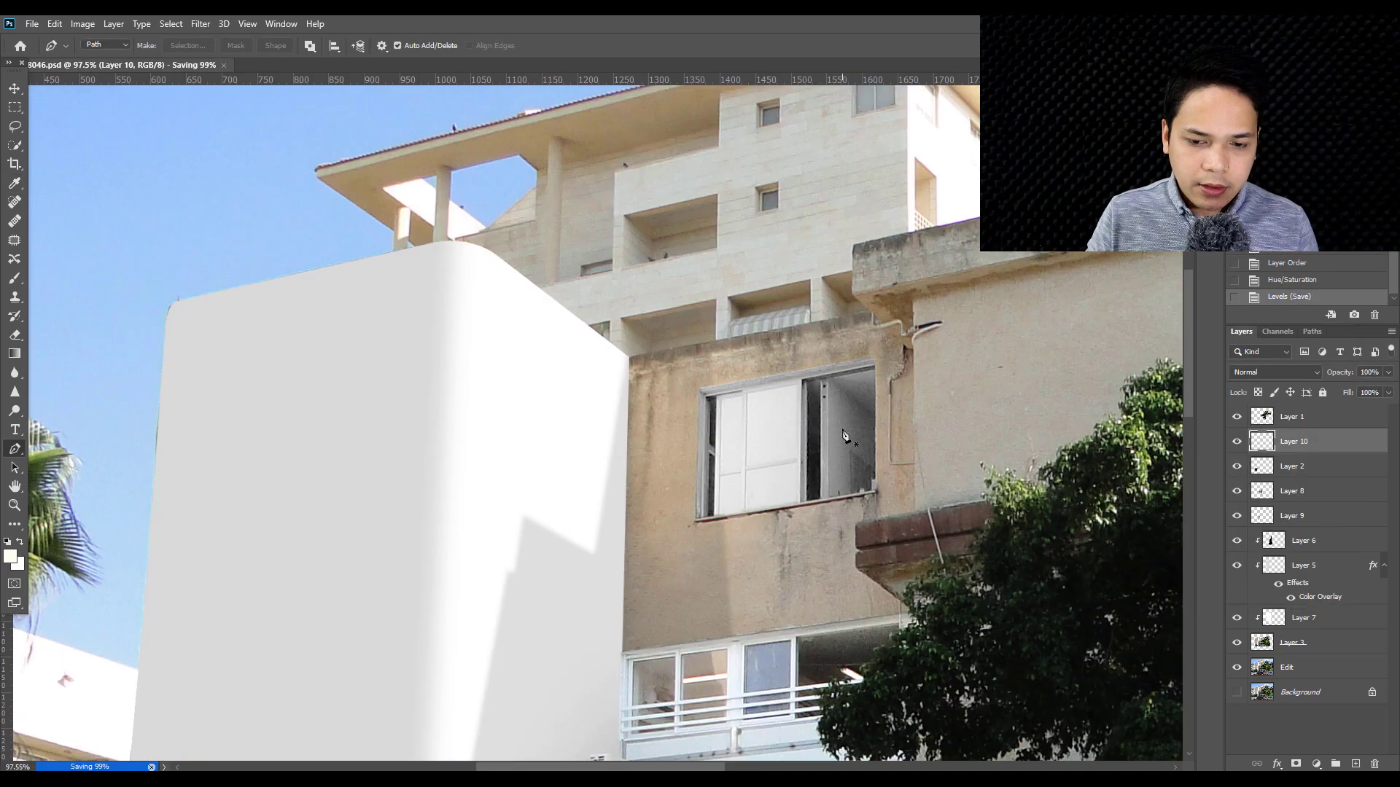
- Start a Pen outline along the tan wall's top edge from the white wall's corner
scroll(844, 435, "up", 1)
scroll(508, 336, "up", 2)
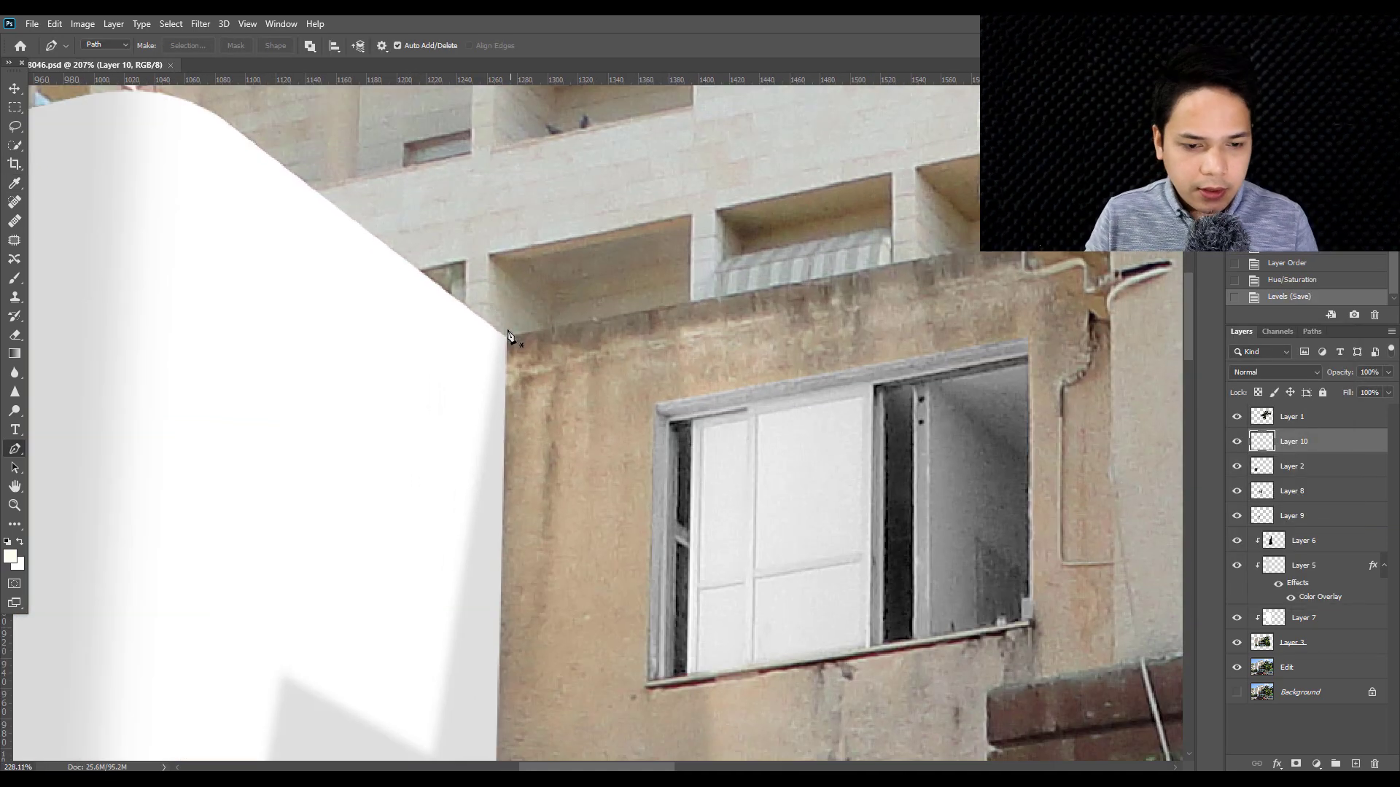
scroll(509, 337, "up", 1)
left_click(503, 344)
left_click_drag(956, 253, 715, 319)
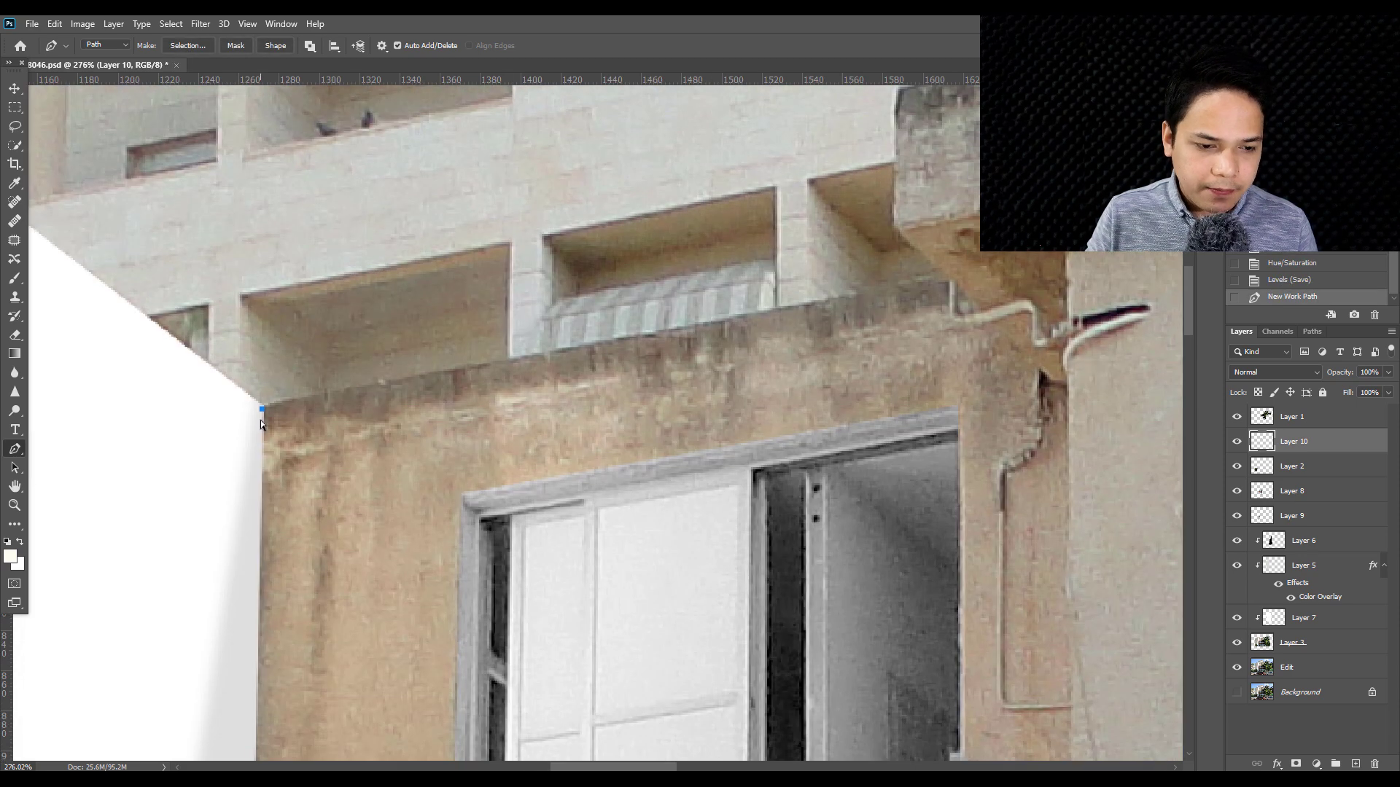
key("ctrl+z")
left_click(262, 405)
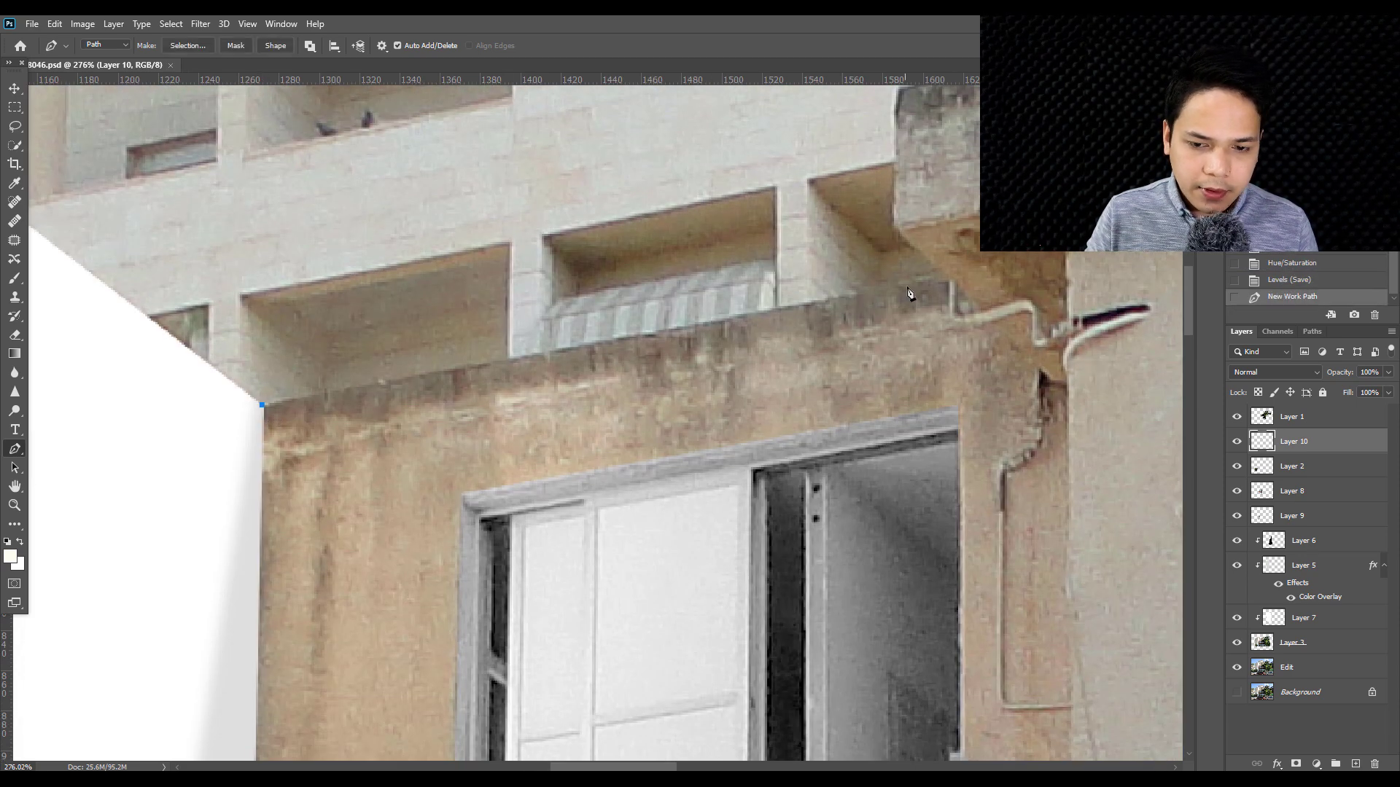
left_click(943, 275)
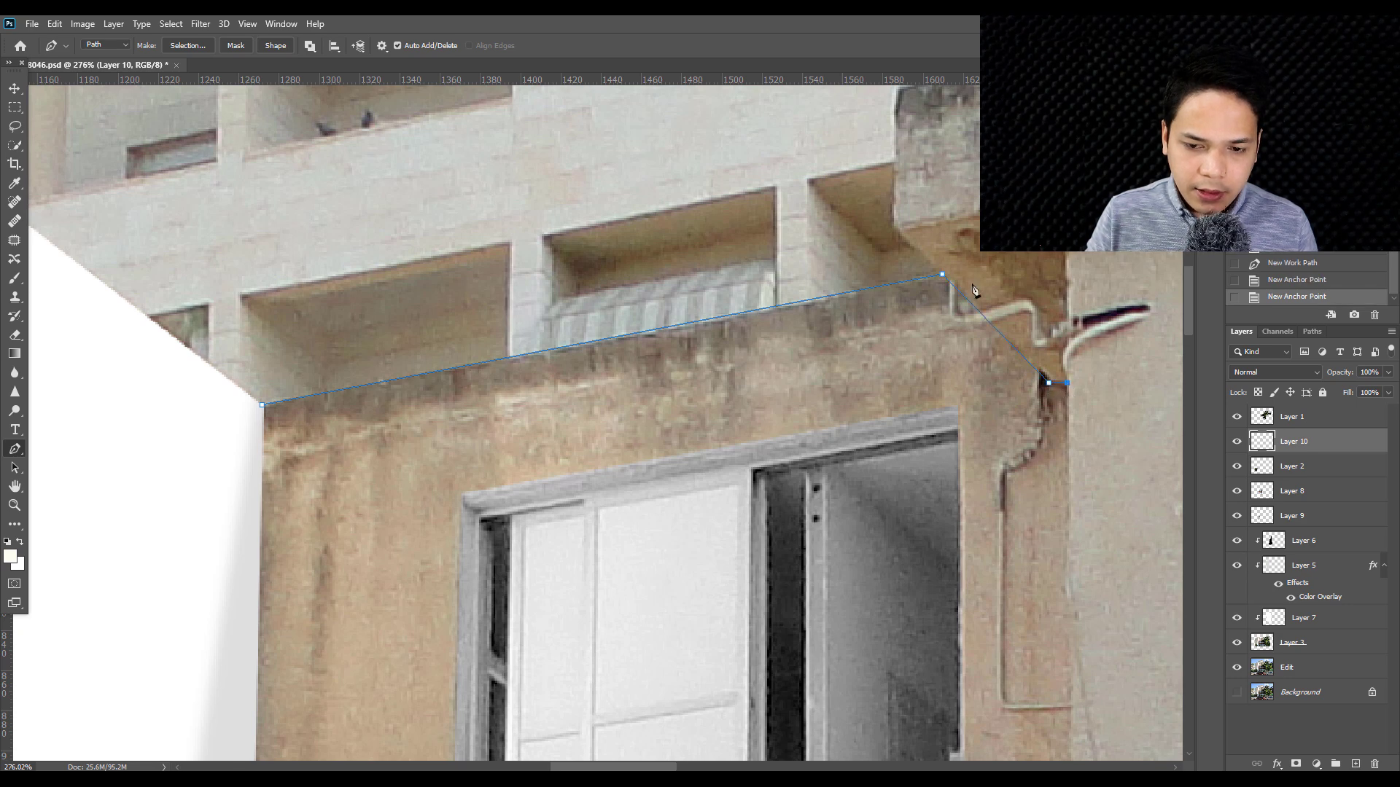
- Finish the tan wall outline, make it a selection, and target Layer 5
mouse_move(1100, 531)
left_mouse_down()
mouse_move(1023, 397)
mouse_move(1034, 305)
left_mouse_up()
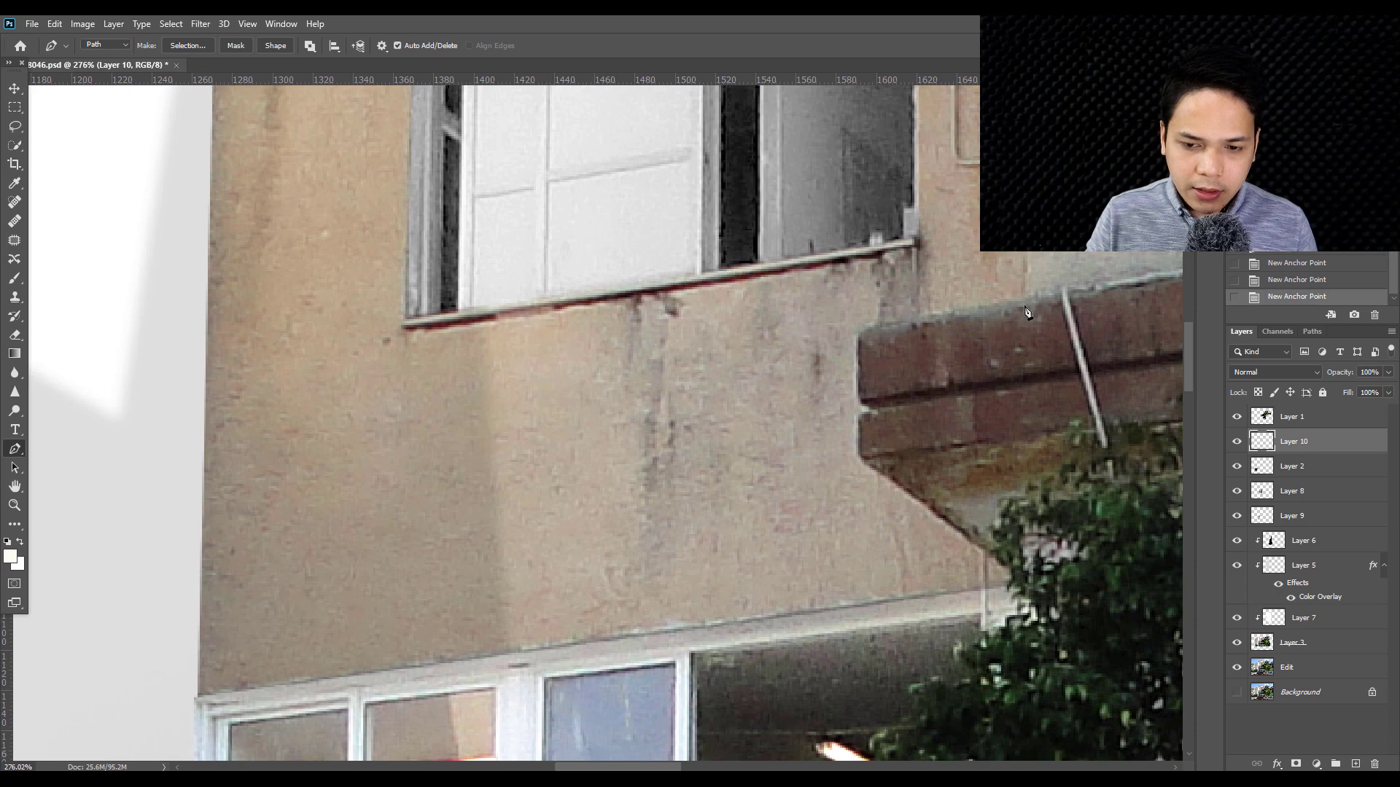
left_click_drag(999, 527, 1017, 431)
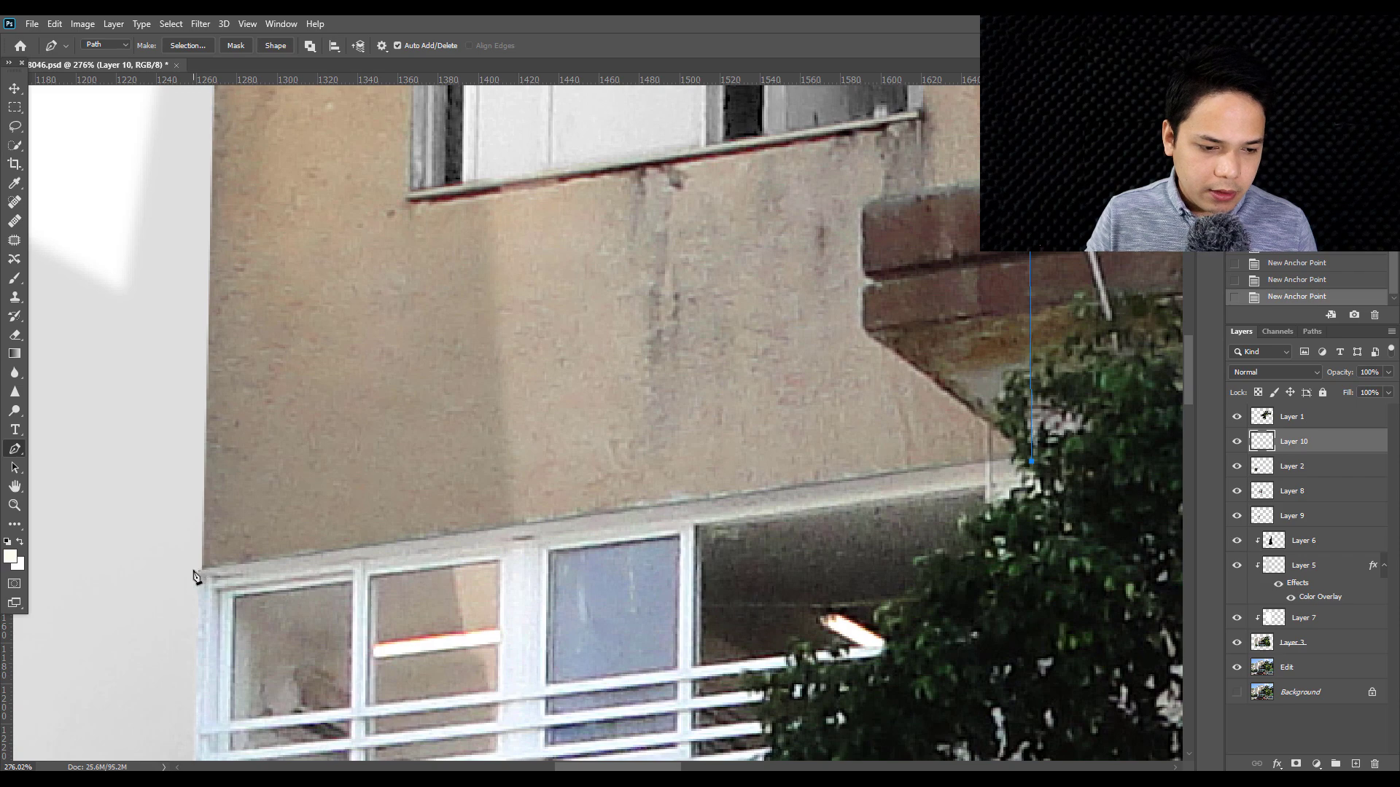
left_click_drag(156, 363, 200, 547)
left_click_drag(240, 190, 266, 362)
left_click(277, 337)
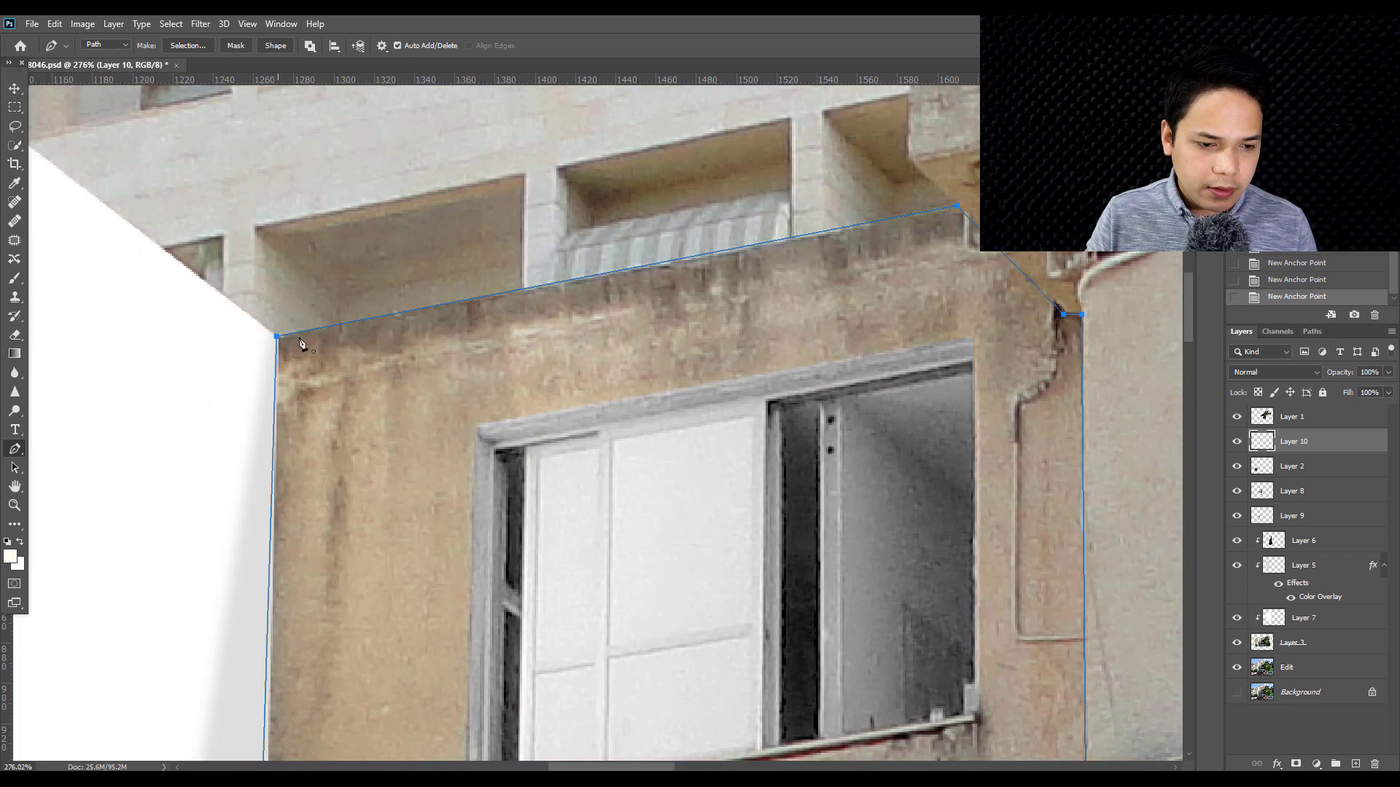
right_click(450, 356)
left_click(481, 412)
key("Return")
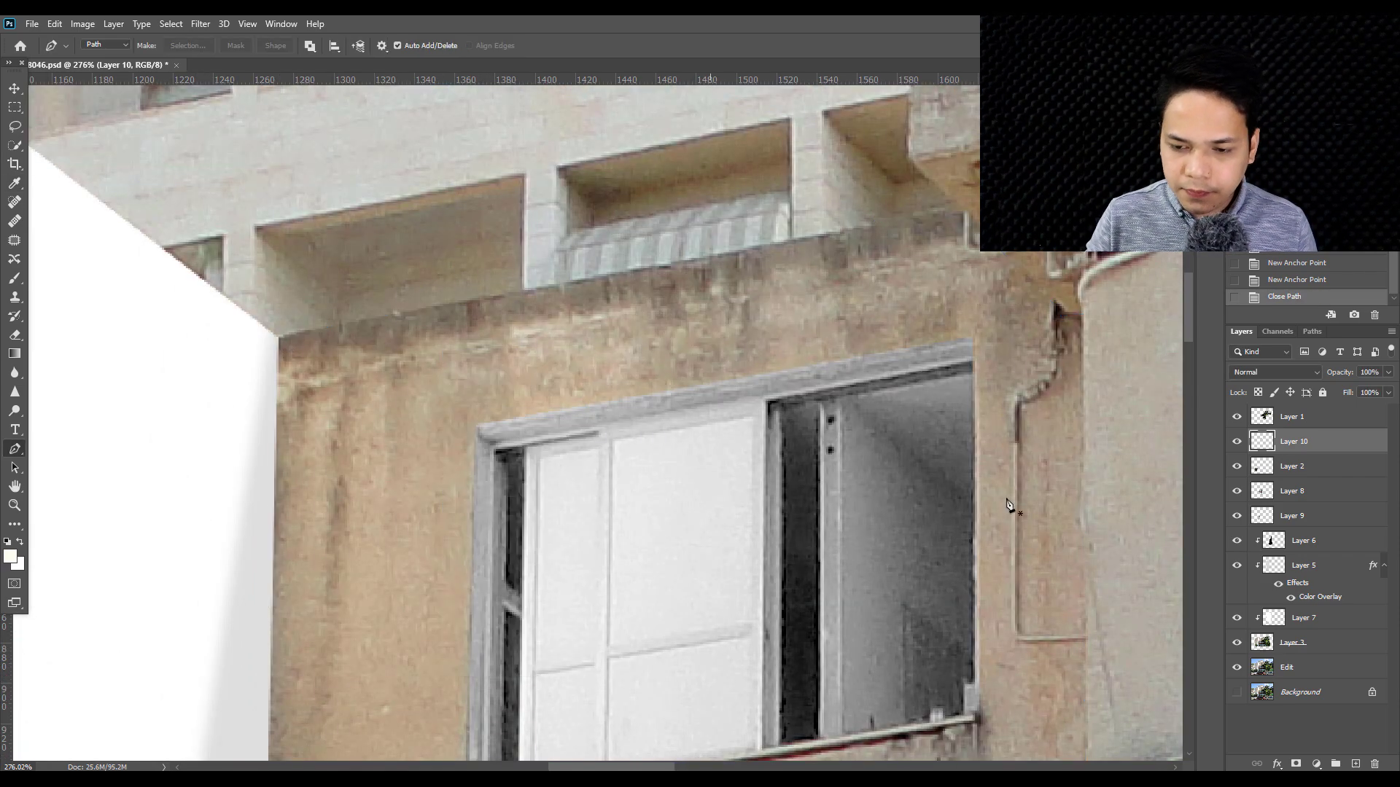
scroll(1007, 503, "down", 5)
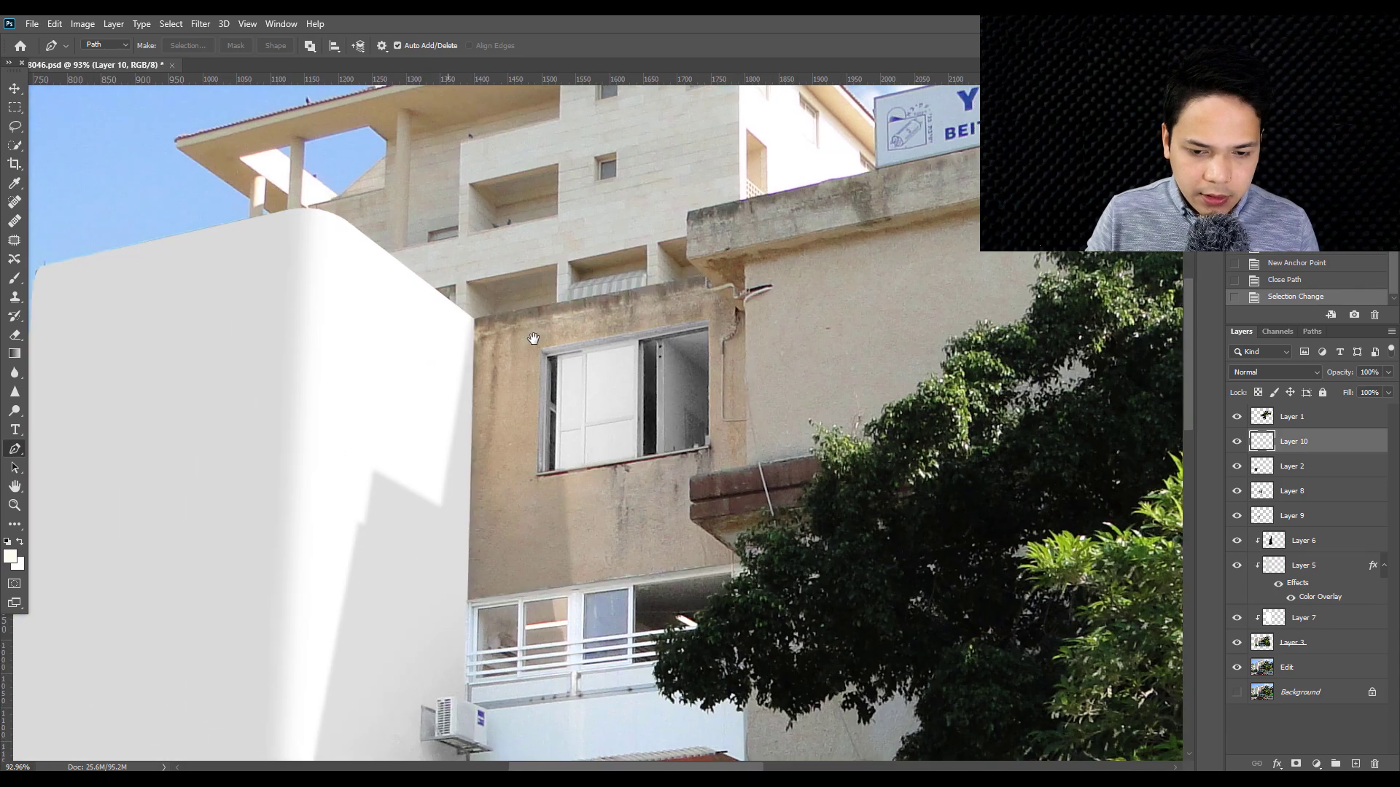
left_click(1310, 572)
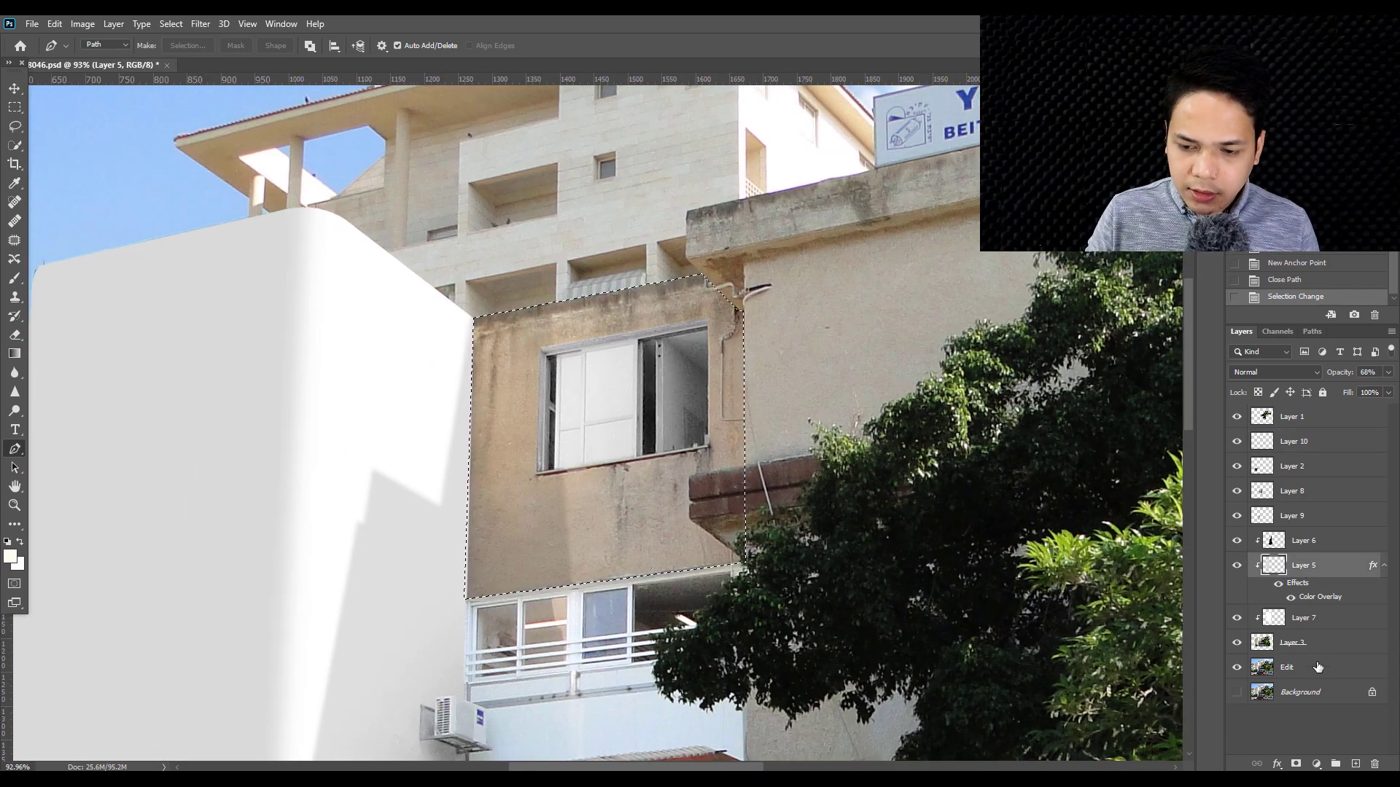
- Add a new layer above Layer 5 and fill the wall selection with off-white
left_click(1355, 764)
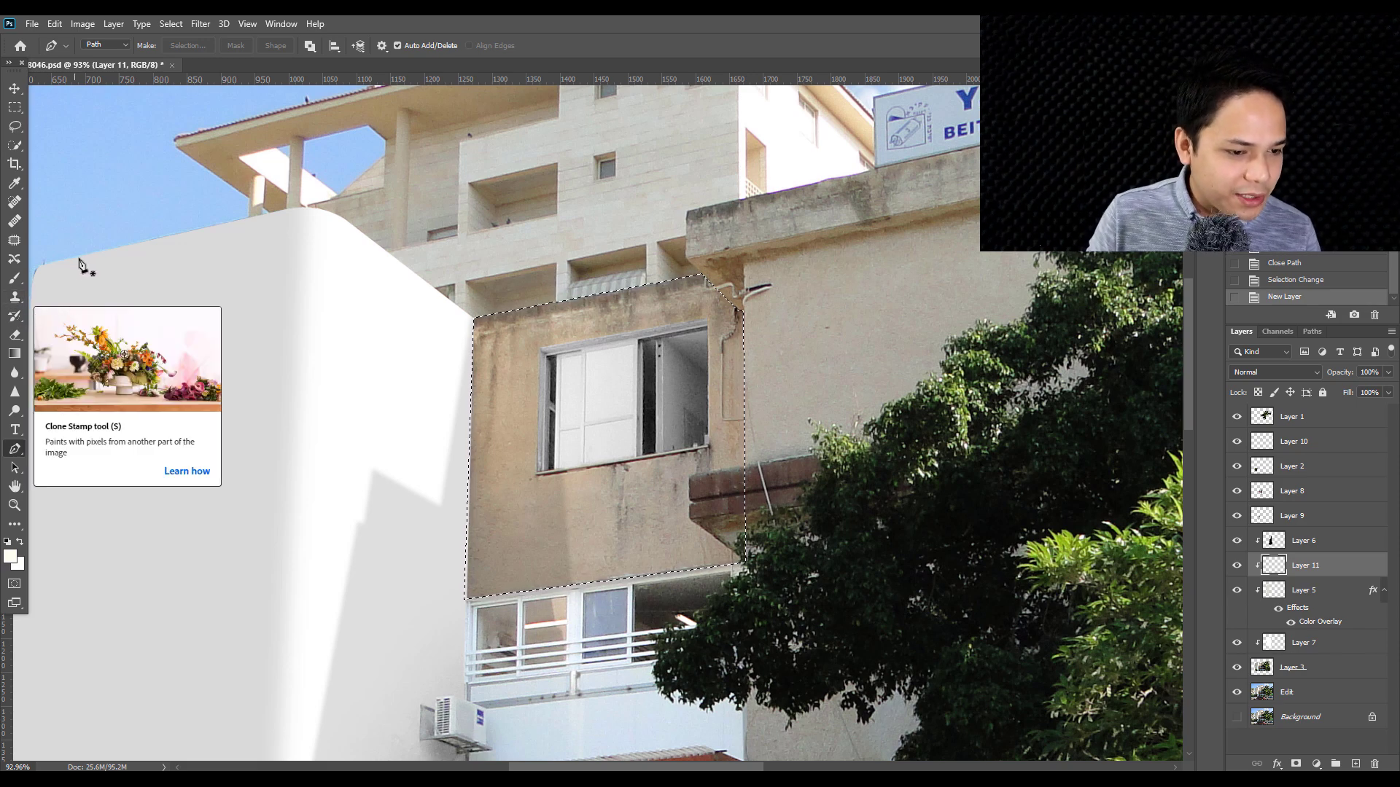
left_click(15, 524)
left_click(80, 656)
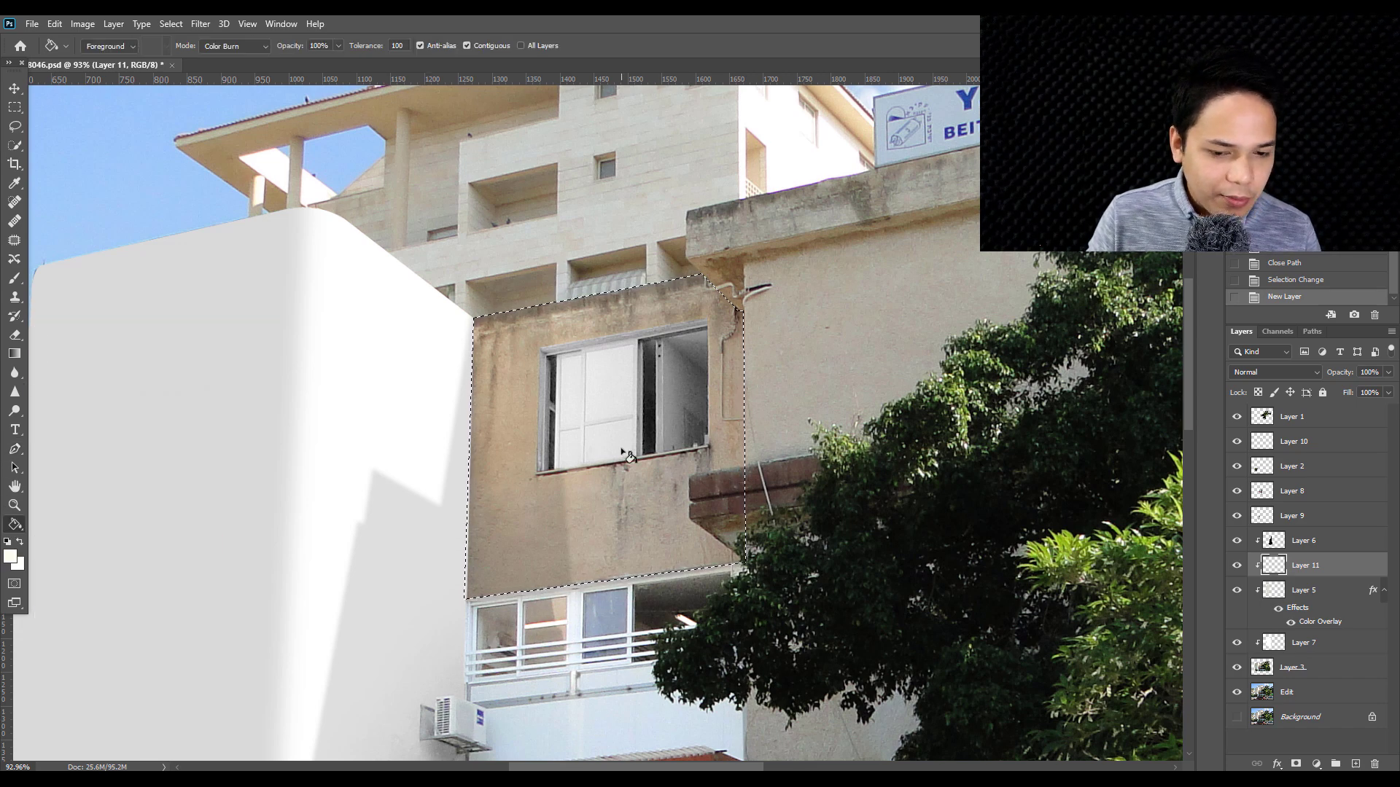
left_click(591, 505)
scroll(322, 316, "down", 3)
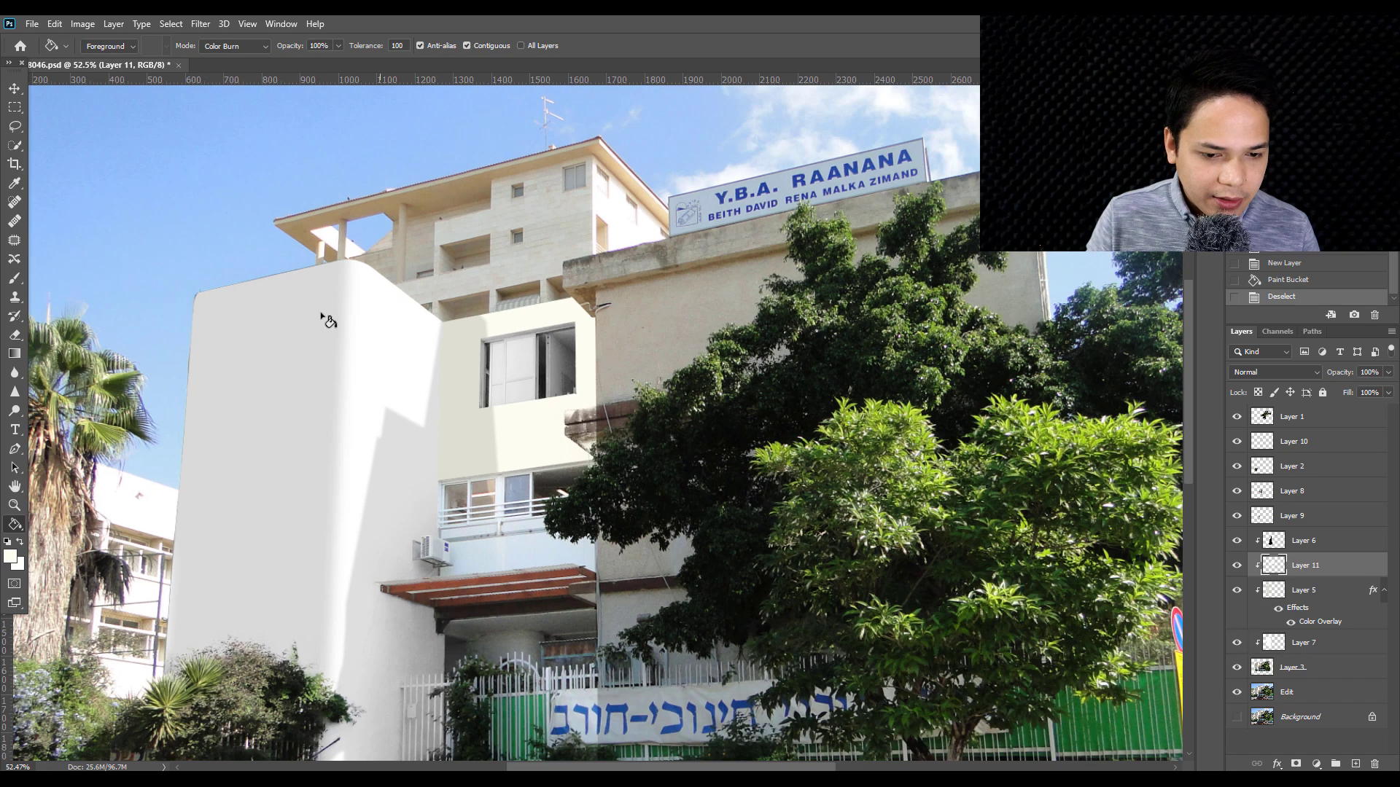
scroll(250, 334, "up", 2)
scroll(441, 212, "up", 2)
scroll(856, 276, "up", 1)
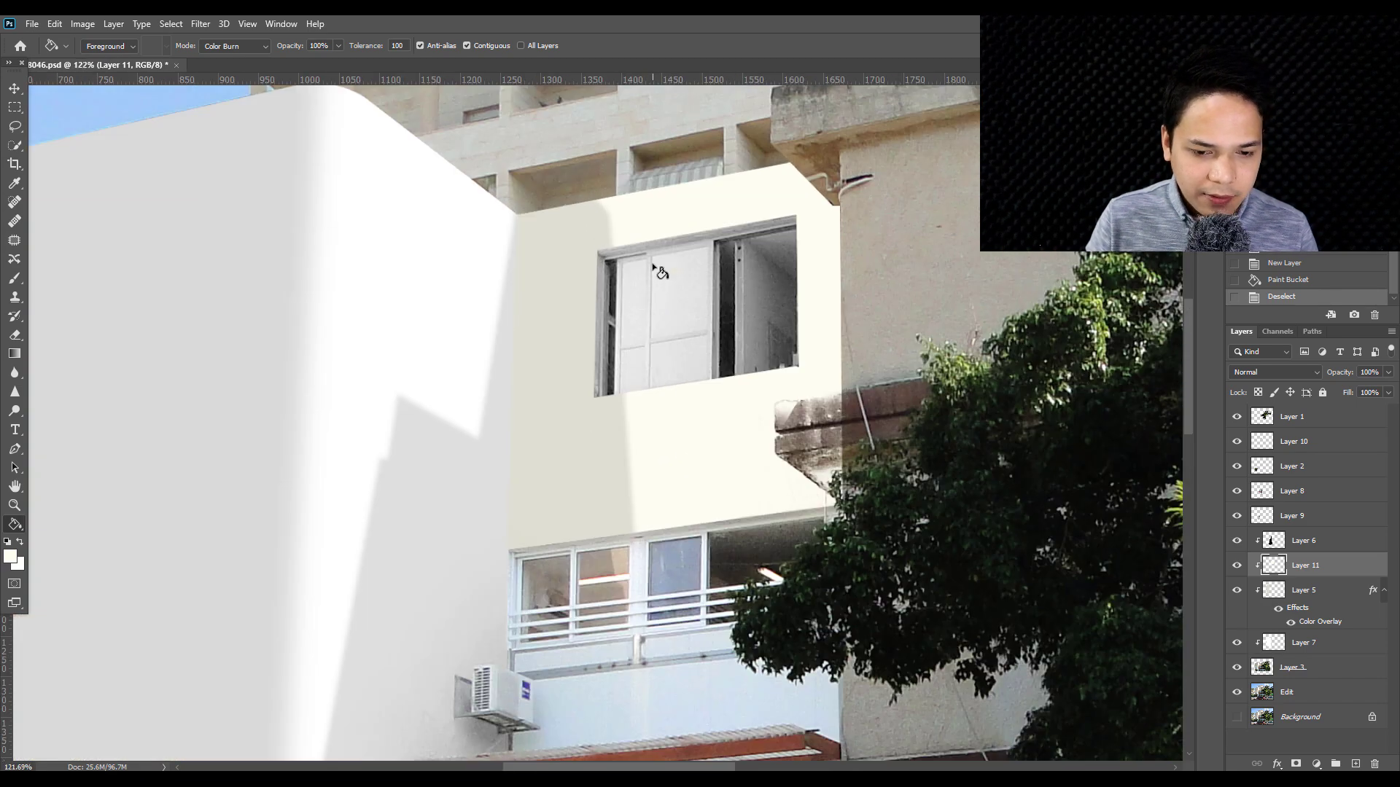
scroll(817, 281, "up", 1)
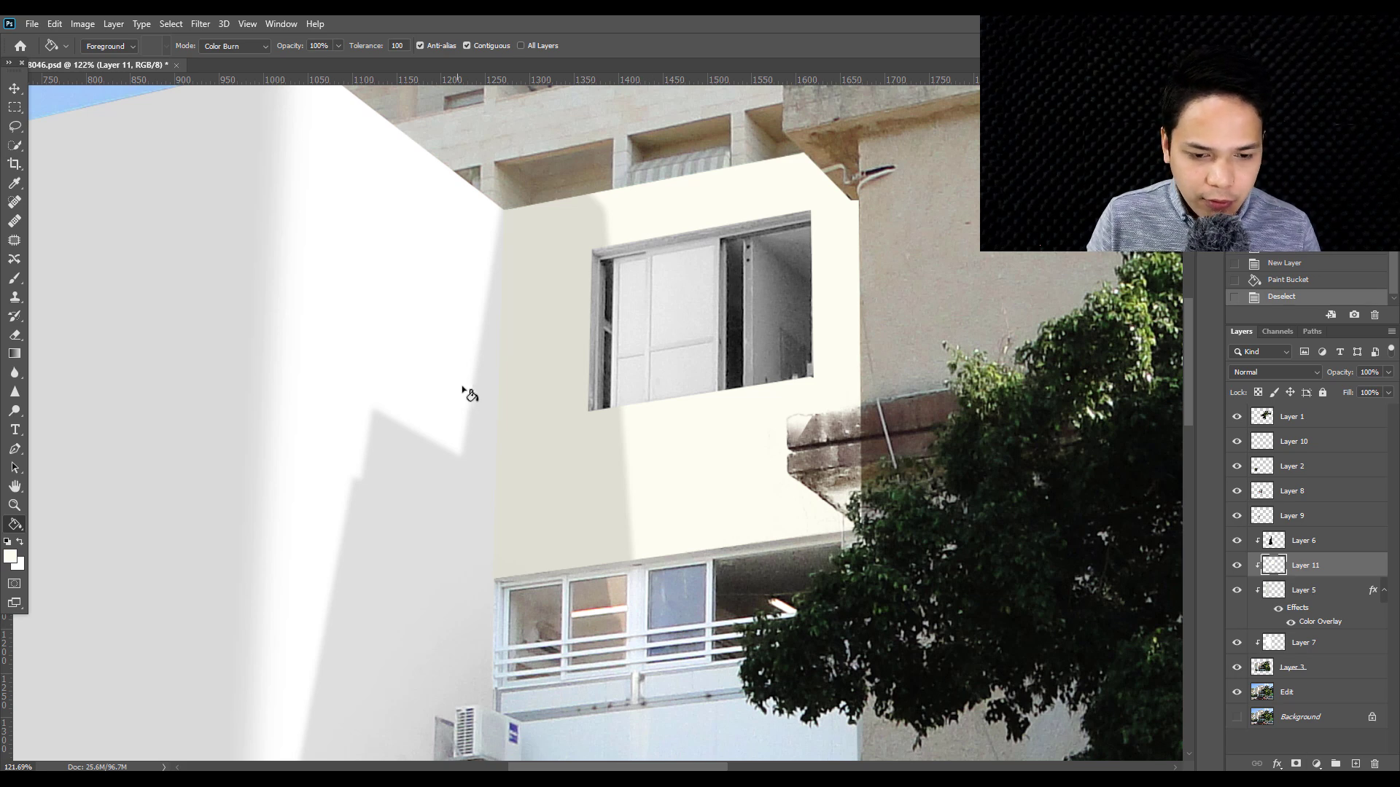
- Give Layer 11 a light grey Color Overlay sampled from the left wall
left_click(1277, 765)
left_click(1305, 715)
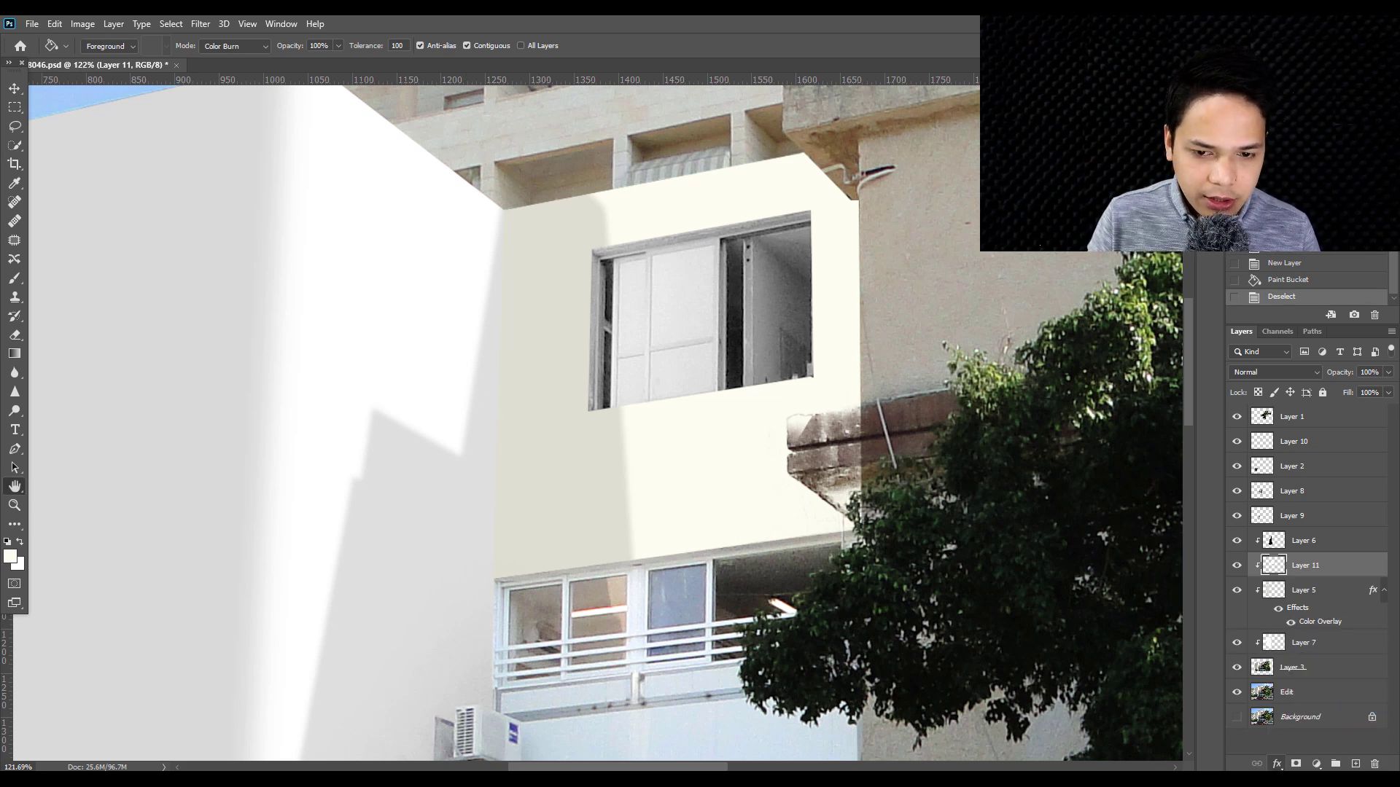
left_click(1173, 124)
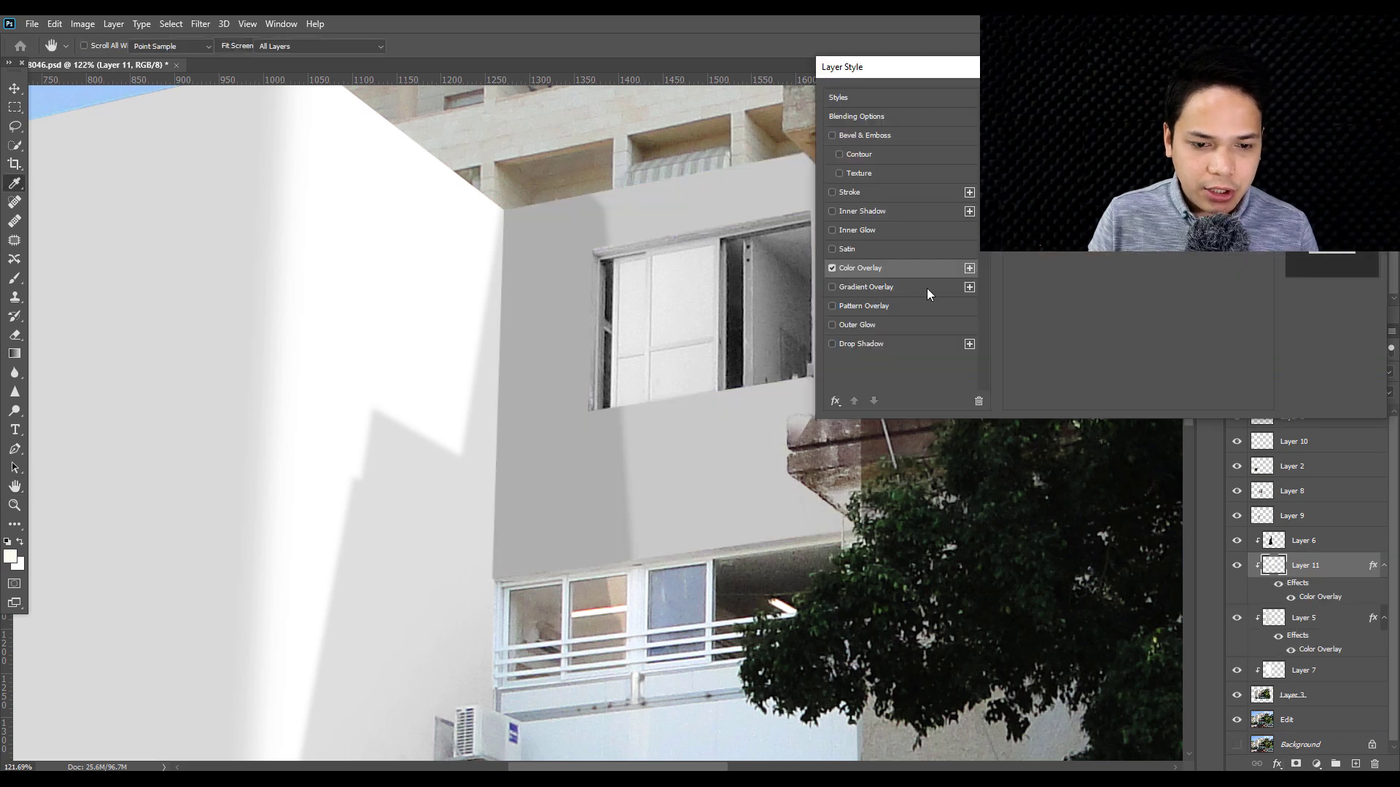
left_click(480, 470)
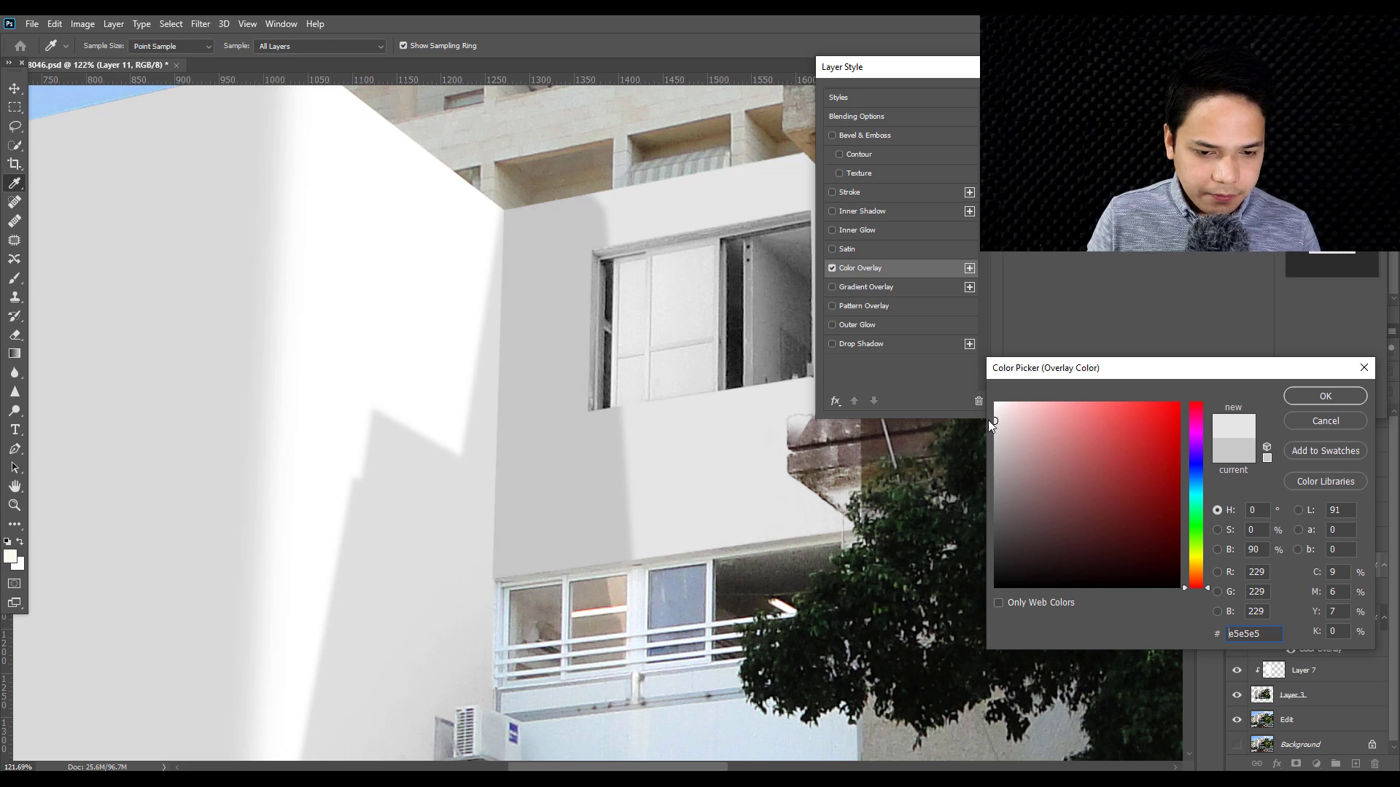
left_click(1305, 395)
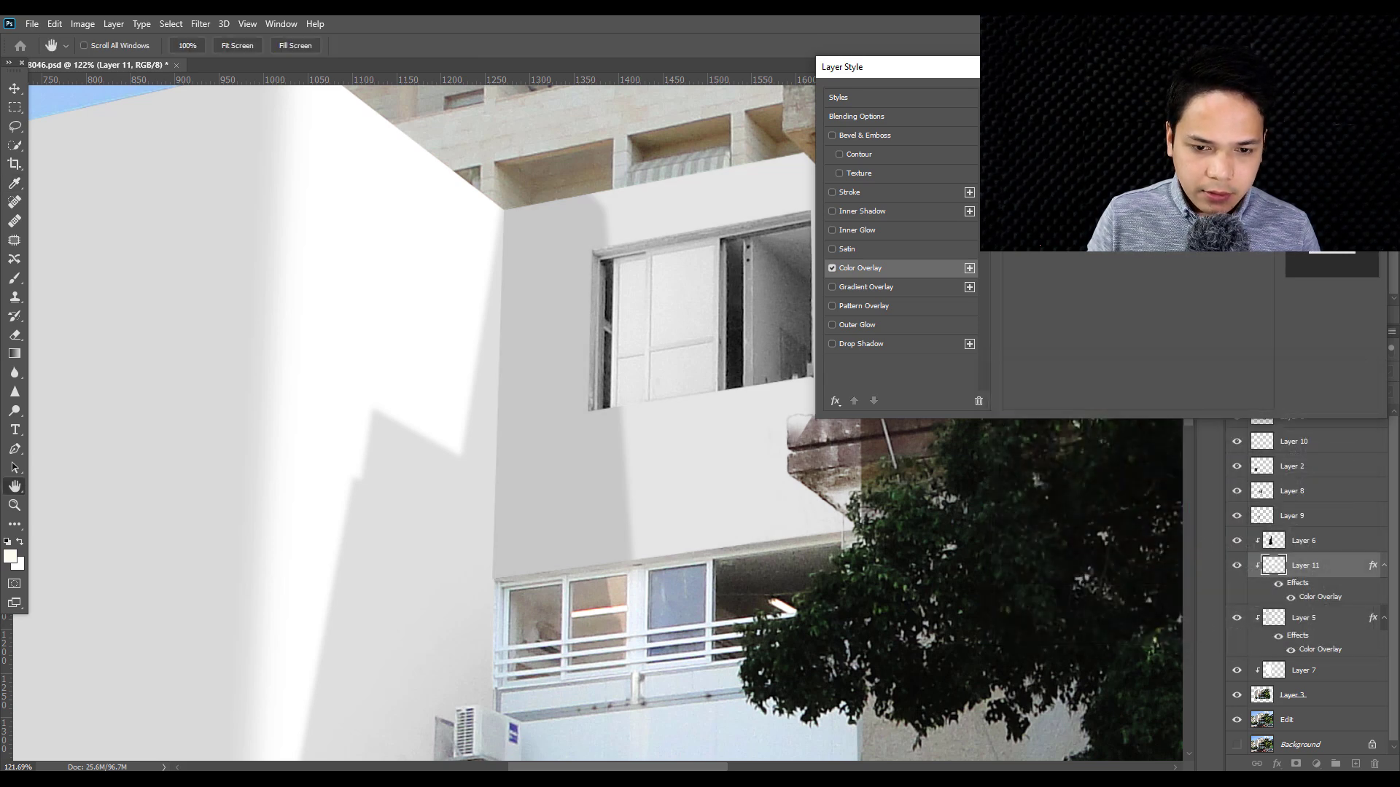
key("Return")
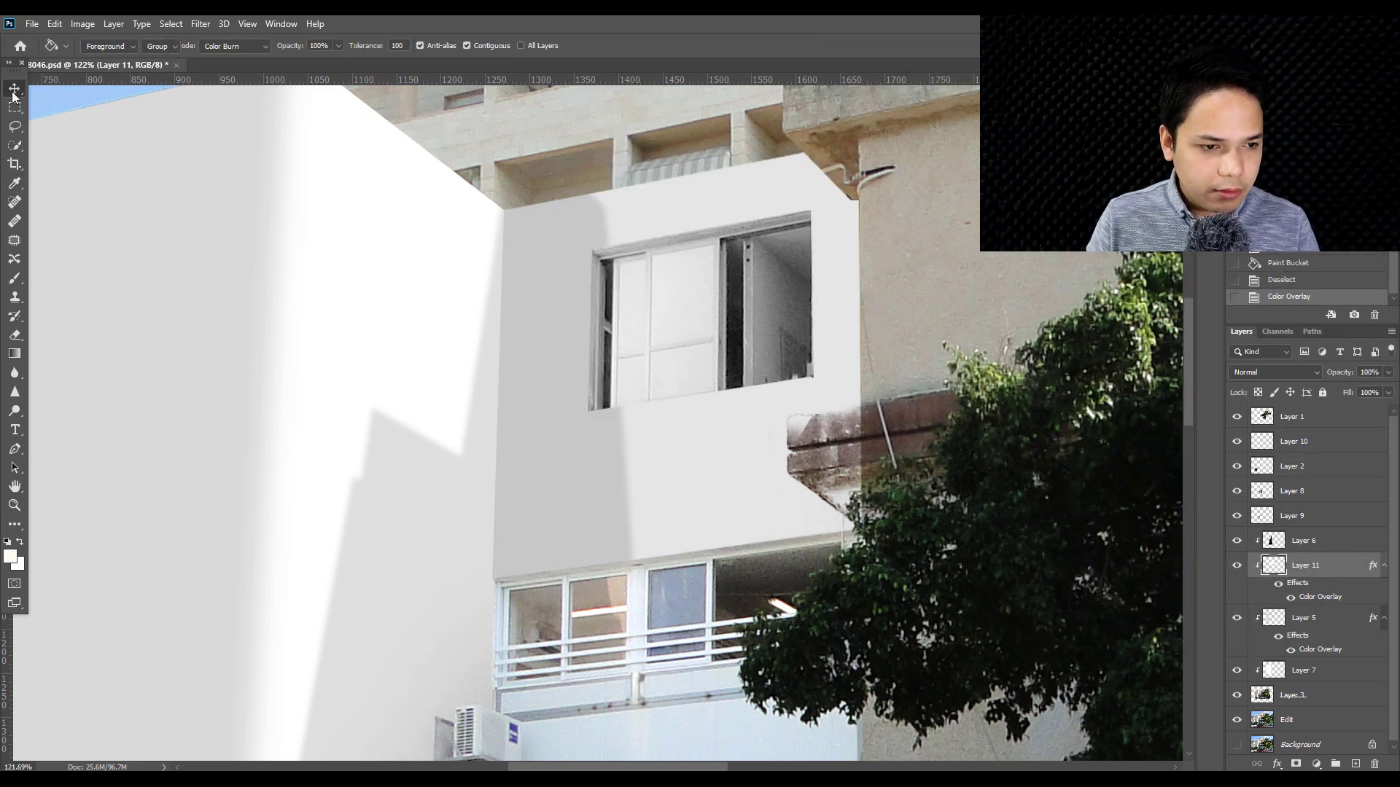
- Erase part of Layer 6 over the upper window's left pane
right_click(560, 469)
left_click(605, 470)
key("e")
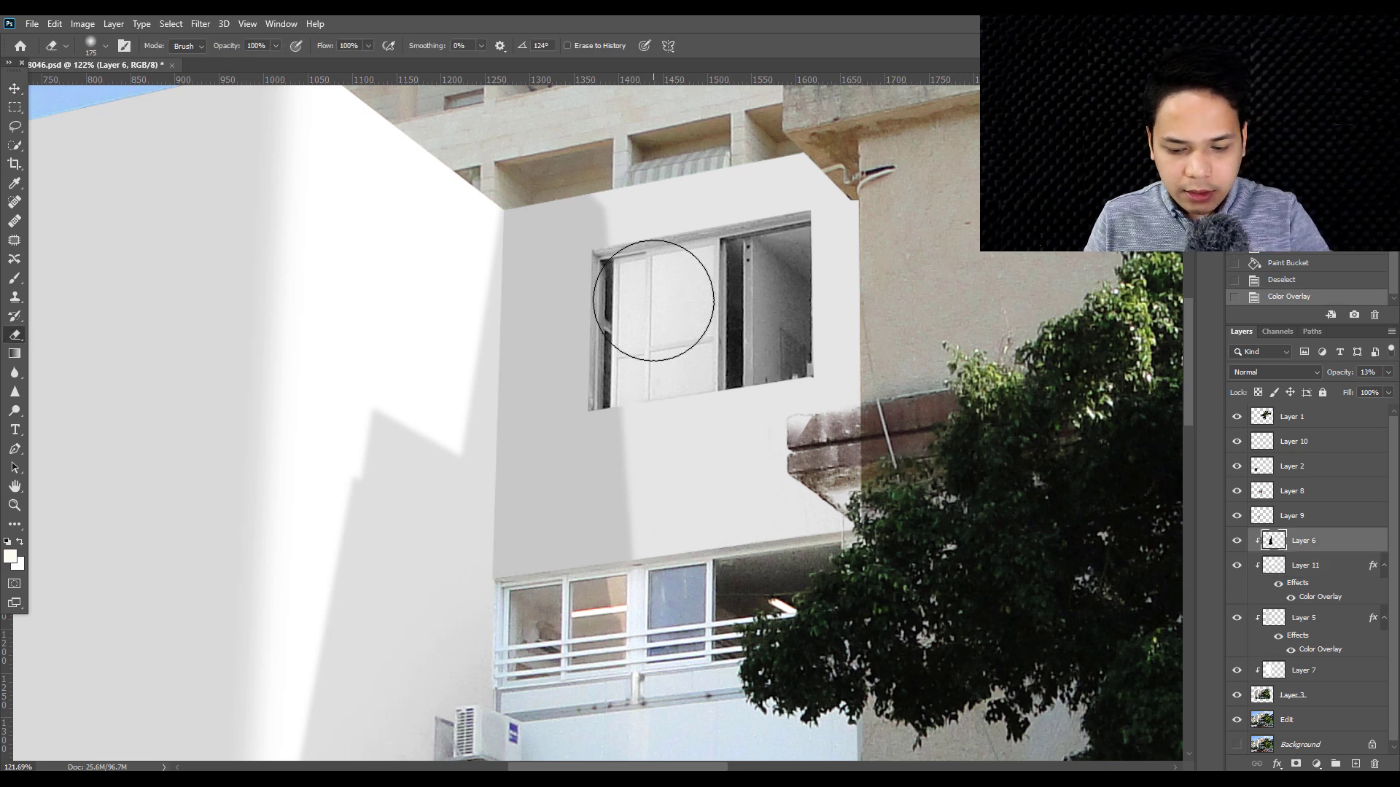
mouse_move(653, 300)
left_mouse_down()
mouse_move(649, 187)
mouse_move(619, 484)
left_mouse_up()
right_click(663, 272)
- Move down to the balcony, select Layer 8, and undo an accidental move
scroll(790, 573, "down", 5)
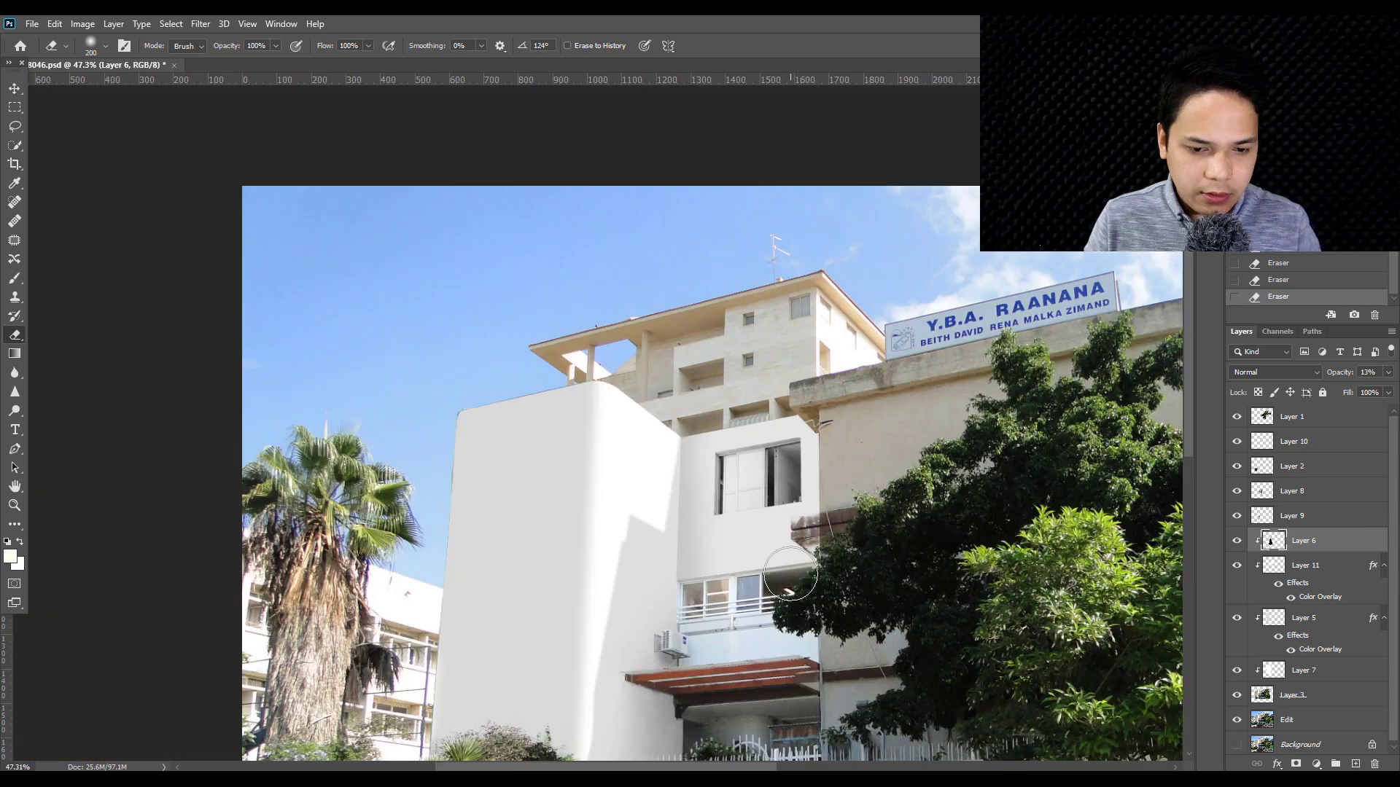
left_click_drag(790, 573, 666, 306)
scroll(680, 368, "up", 2)
scroll(680, 368, "up", 1)
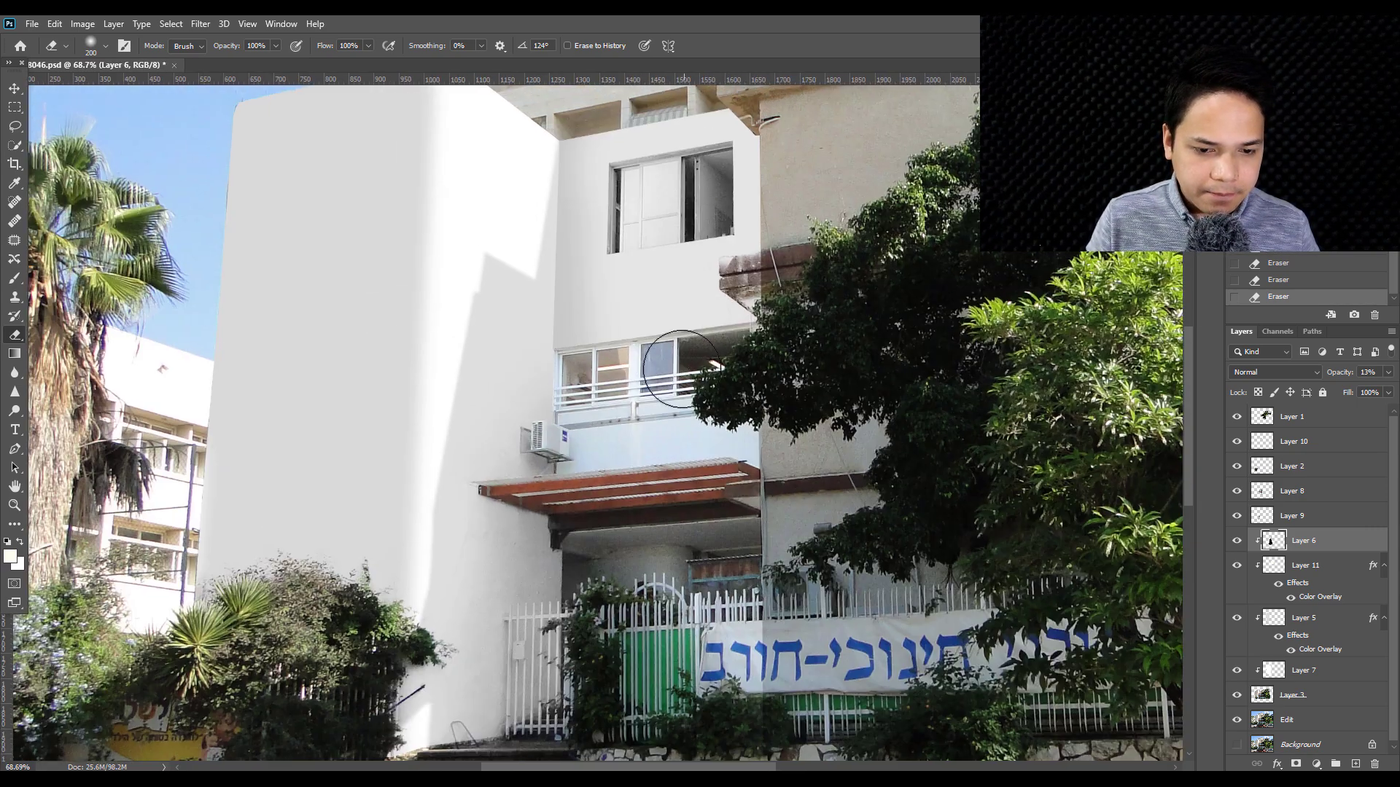
scroll(680, 368, "up", 4)
key("v")
scroll(626, 495, "up", 3)
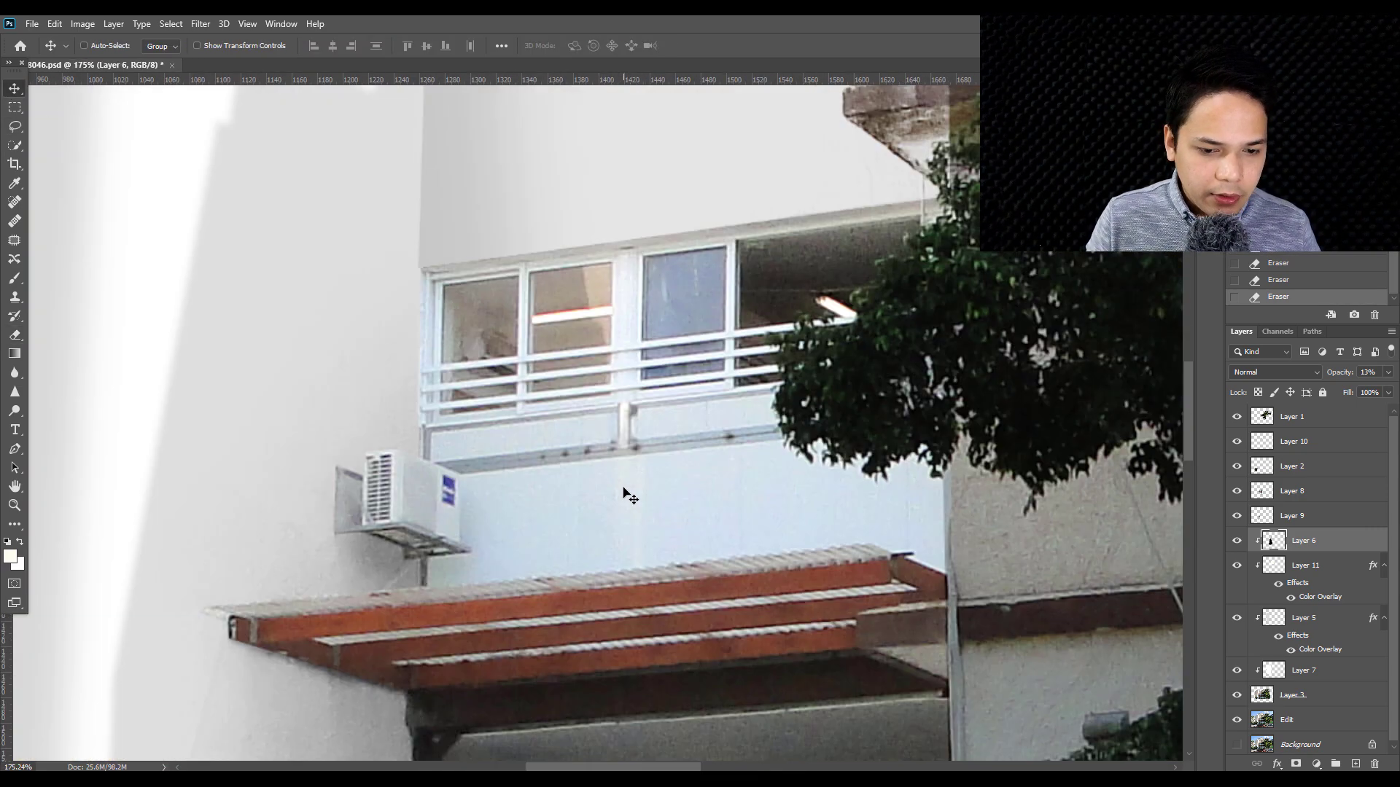
right_click(626, 496)
left_click(641, 516)
left_click_drag(641, 516, 622, 484)
key("ctrl+z")
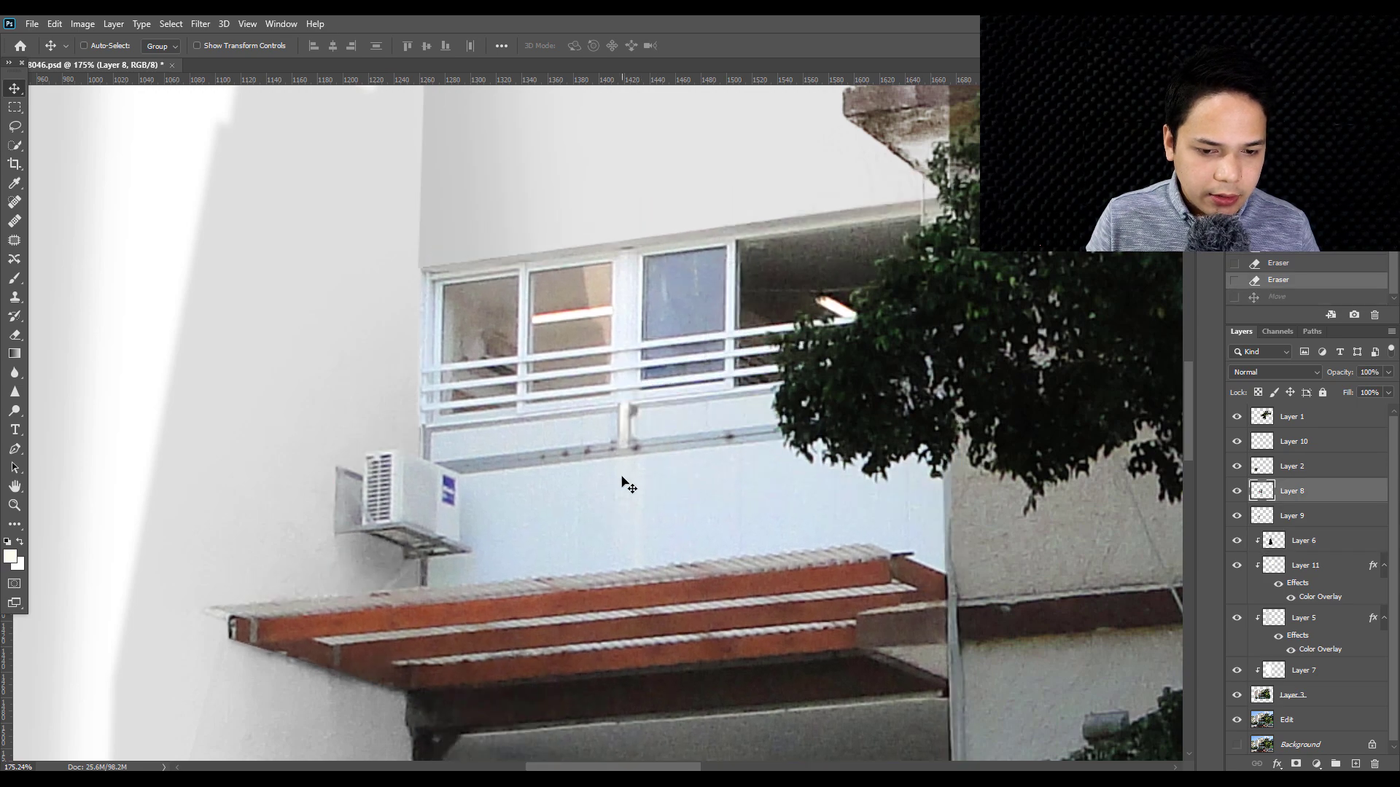
- Review the white wall and window, then save the document
scroll(699, 479, "down", 3)
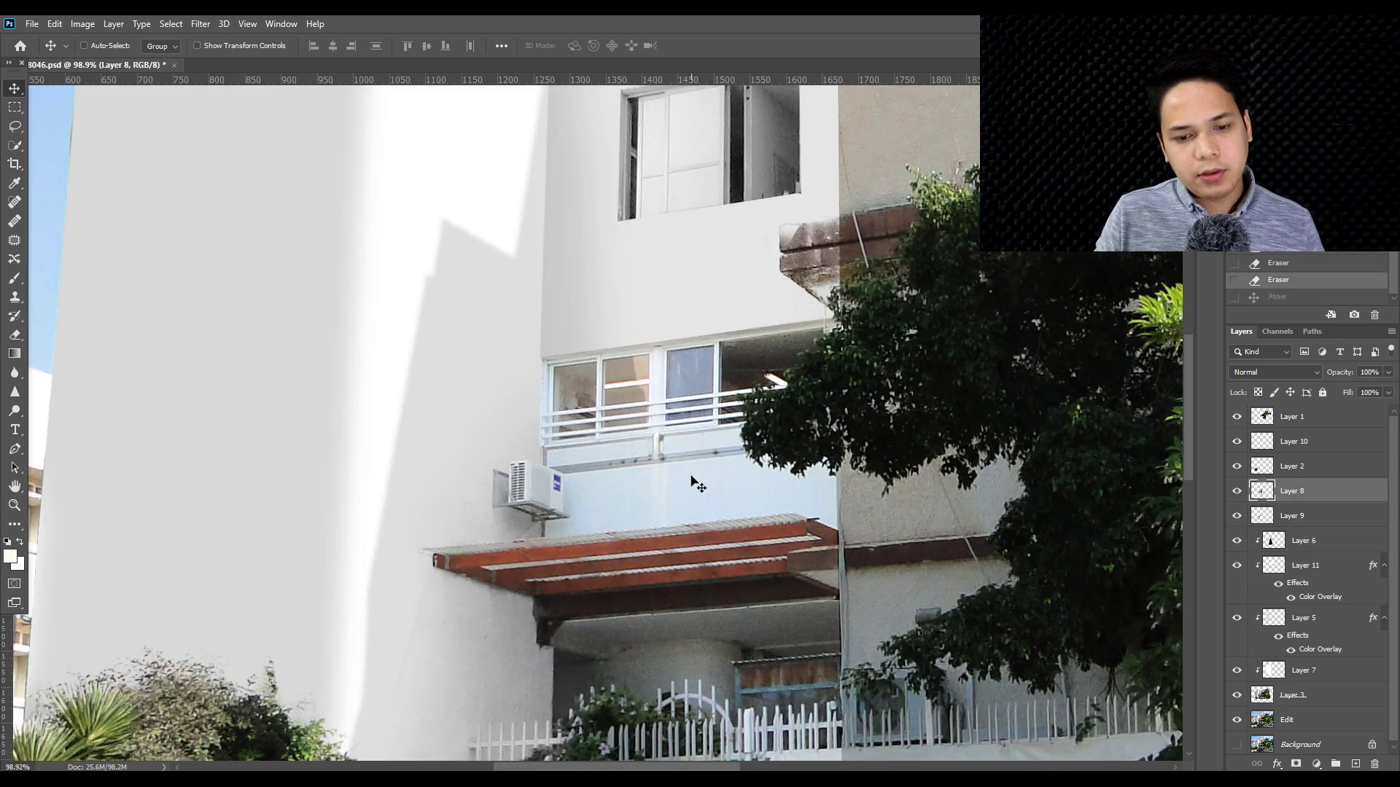
scroll(698, 482, "down", 2)
scroll(698, 483, "up", 2)
scroll(698, 483, "down", 2)
scroll(700, 481, "up", 1)
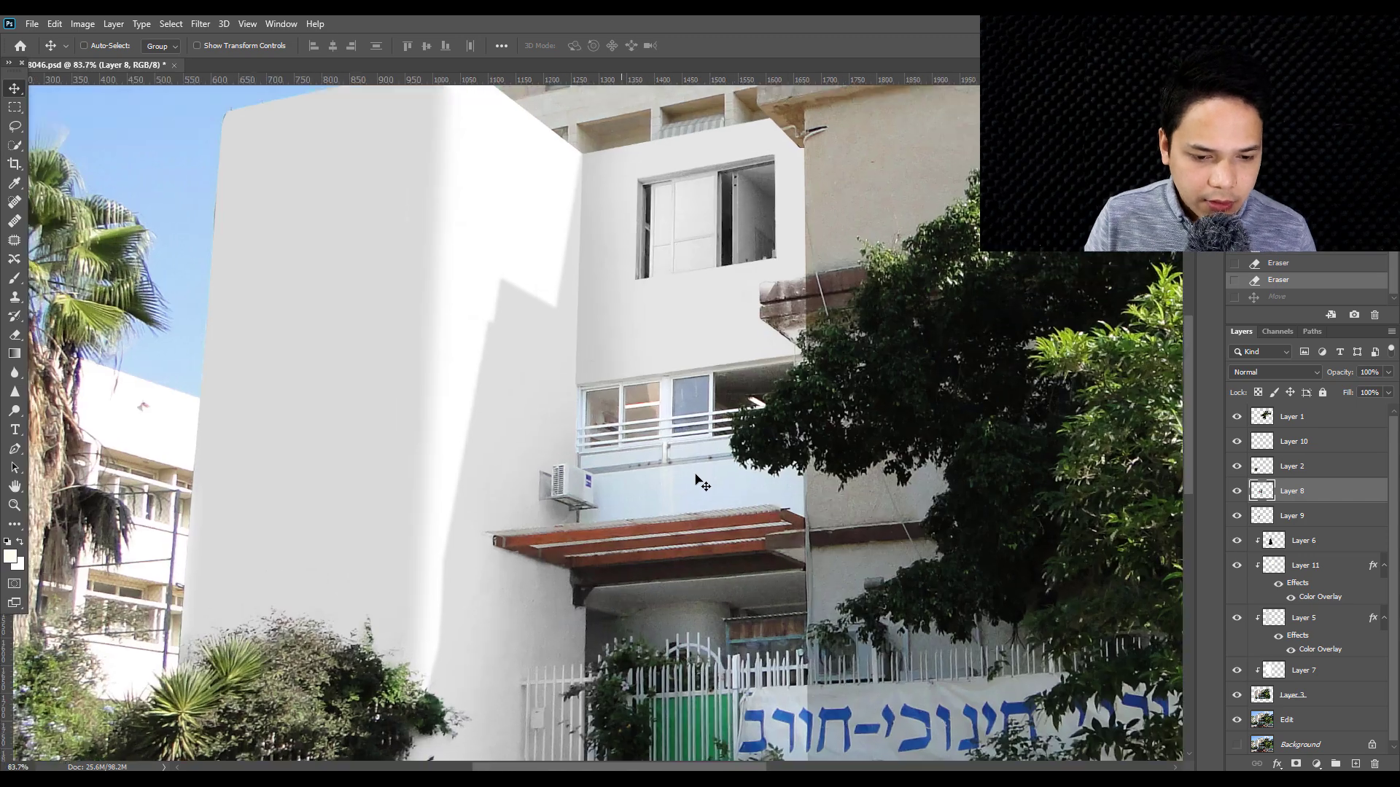
scroll(699, 482, "down", 2)
scroll(656, 459, "down", 1)
scroll(606, 432, "down", 2)
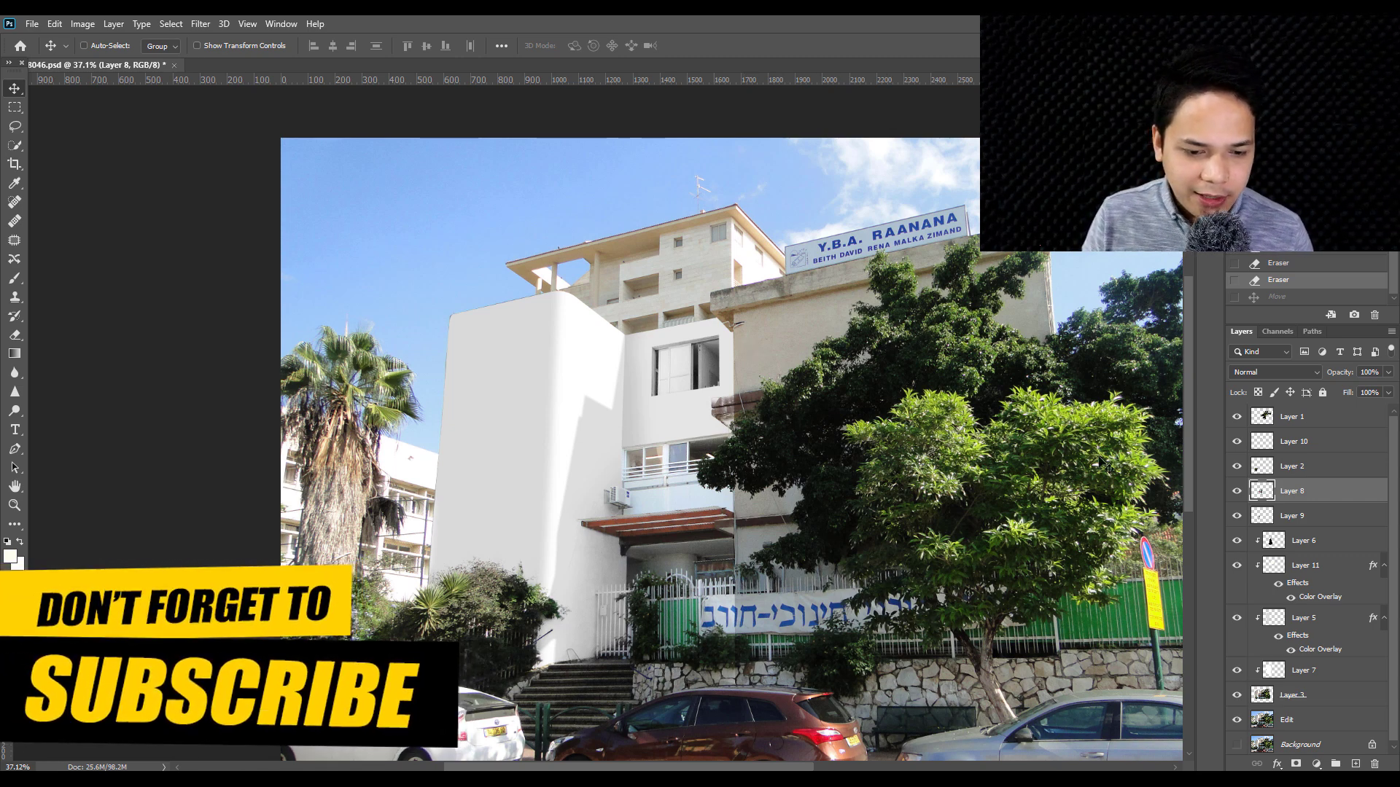
scroll(495, 359, "up", 3)
left_click_drag(493, 359, 382, 165)
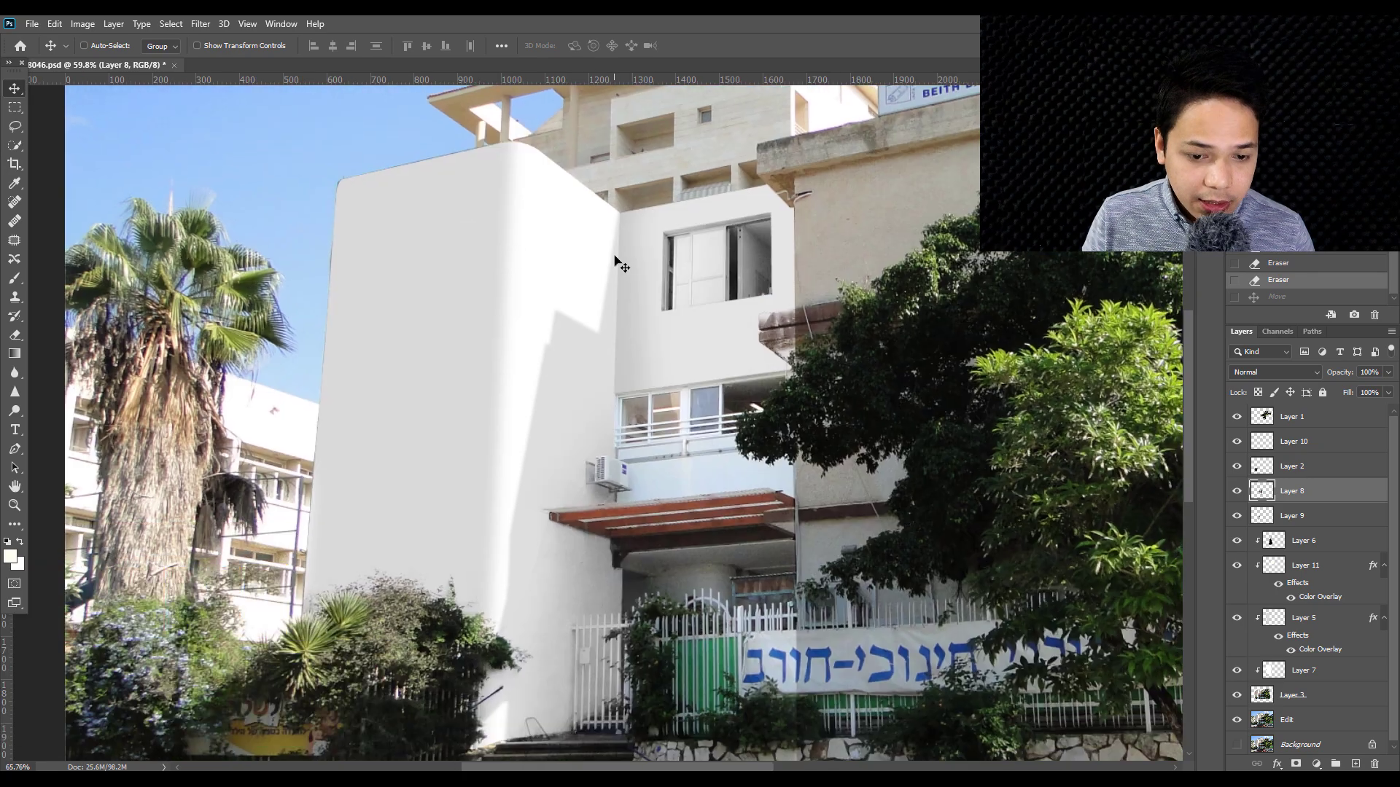
scroll(650, 241, "up", 3)
scroll(695, 227, "up", 2)
scroll(694, 227, "down", 5)
key("ctrl+s")
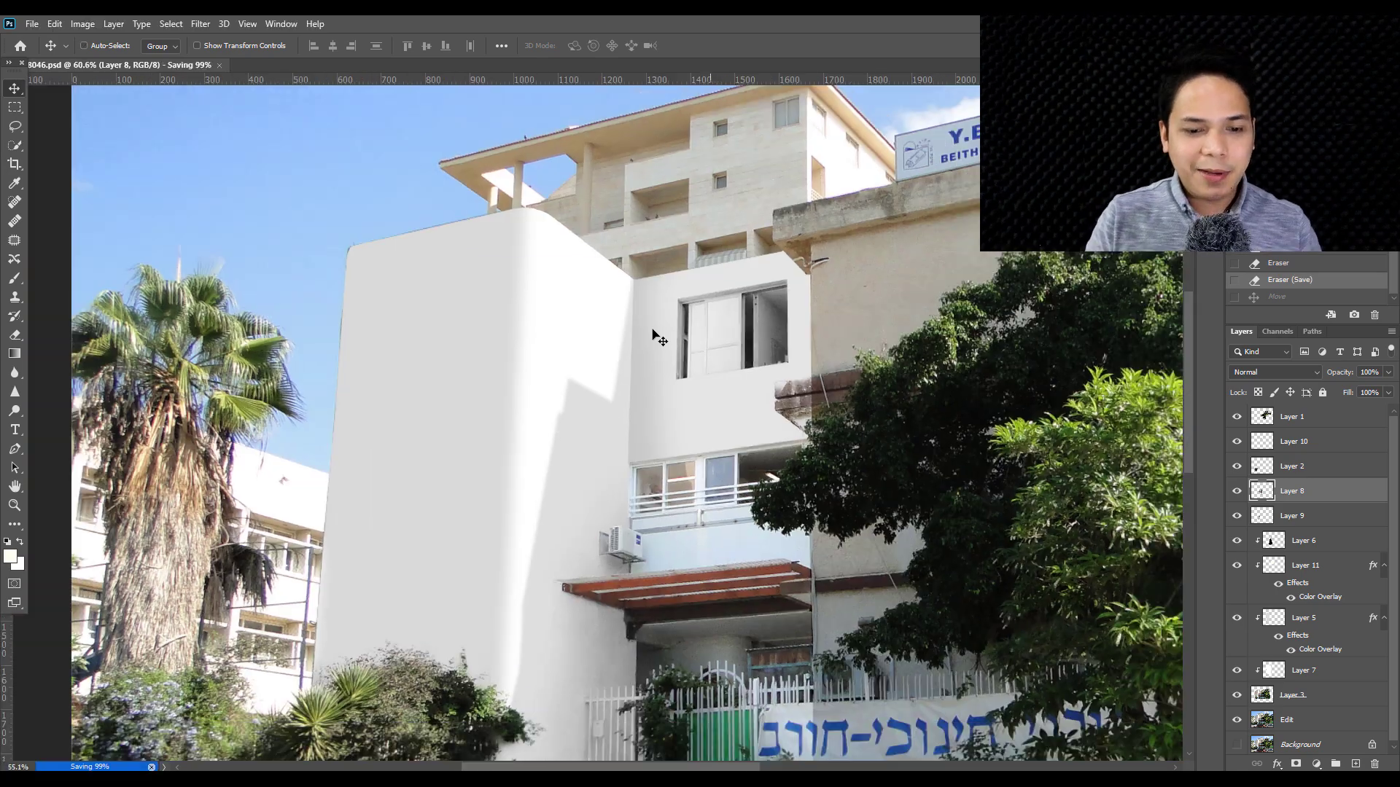
- Reselect Layer 8 under the balcony, test-shift it, and restore its position
scroll(739, 394, "down", 2)
scroll(740, 394, "up", 3)
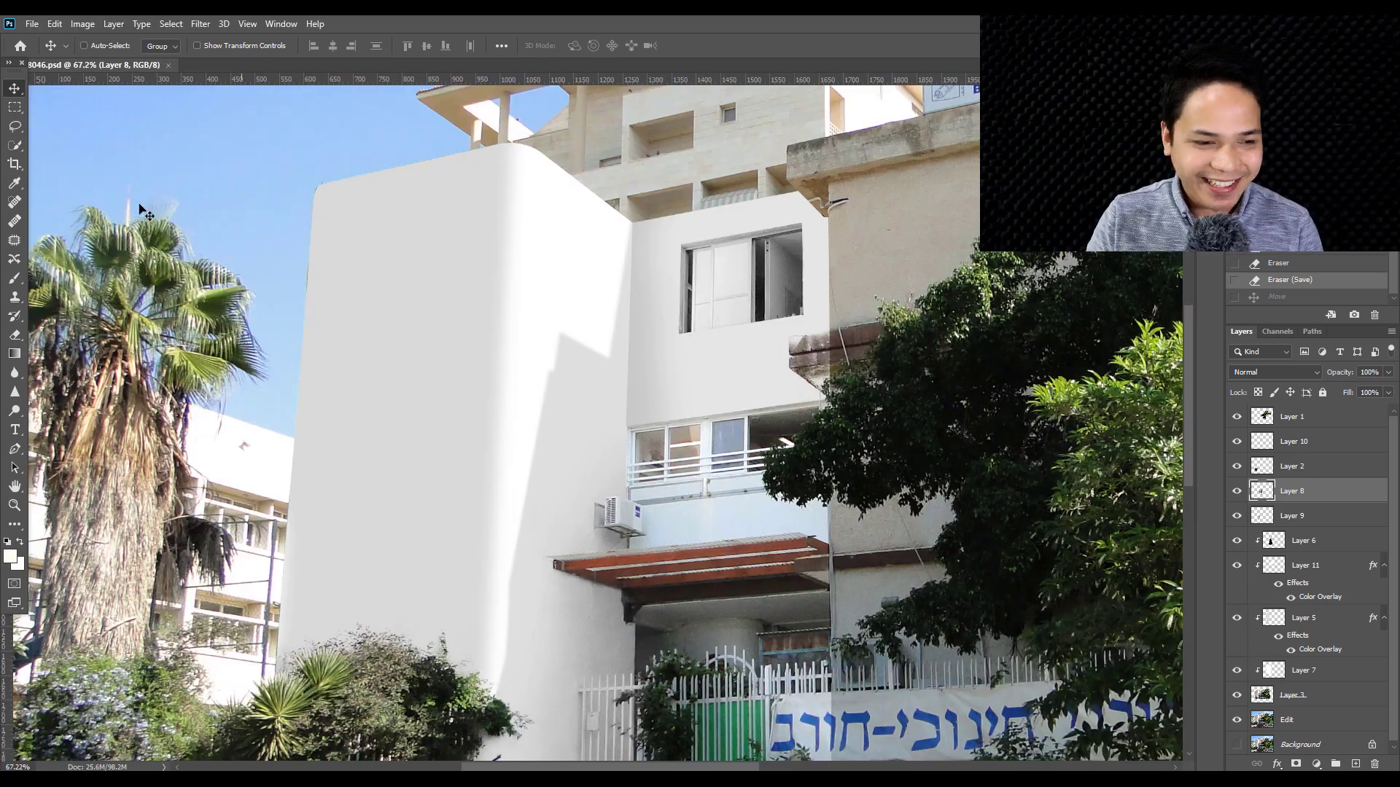
scroll(656, 411, "up", 3)
right_click(784, 589)
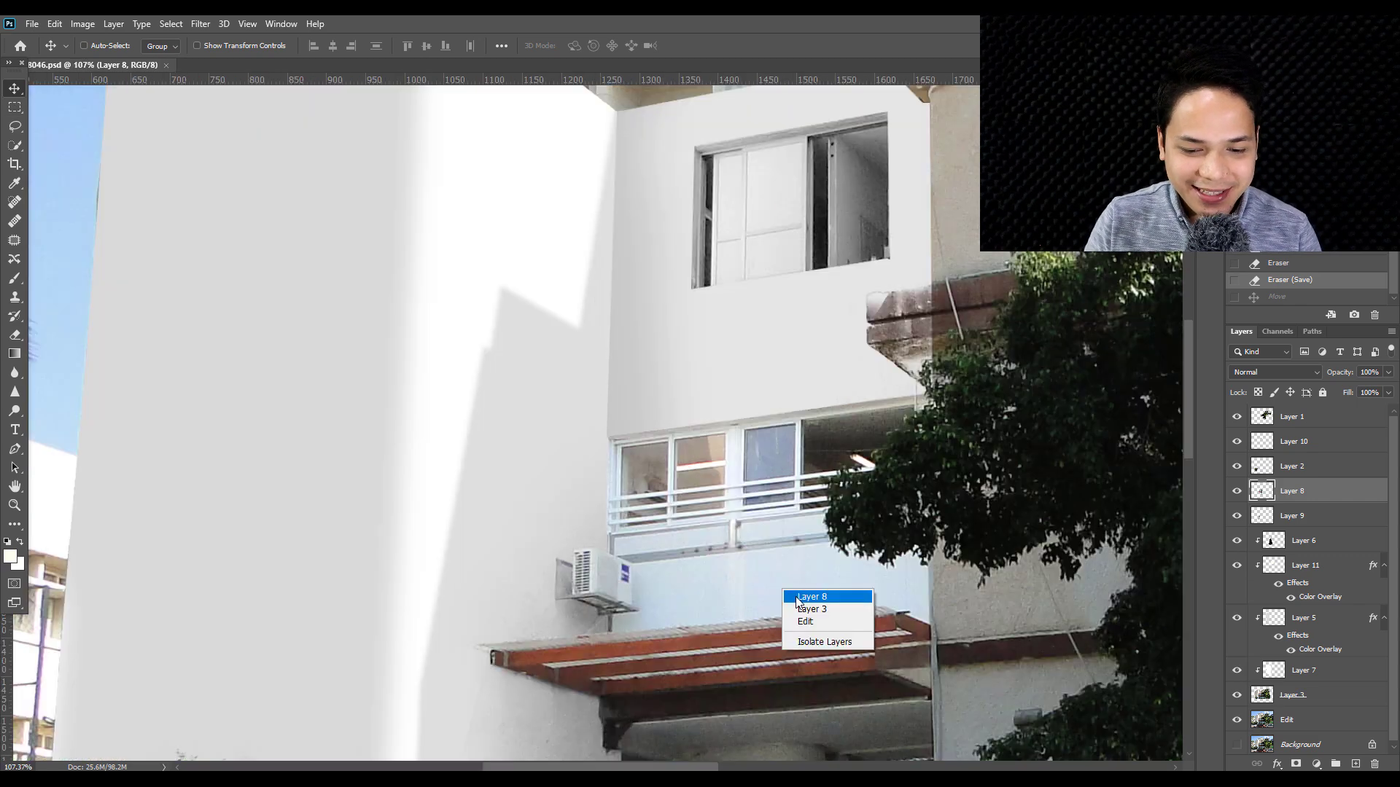
left_click(795, 595)
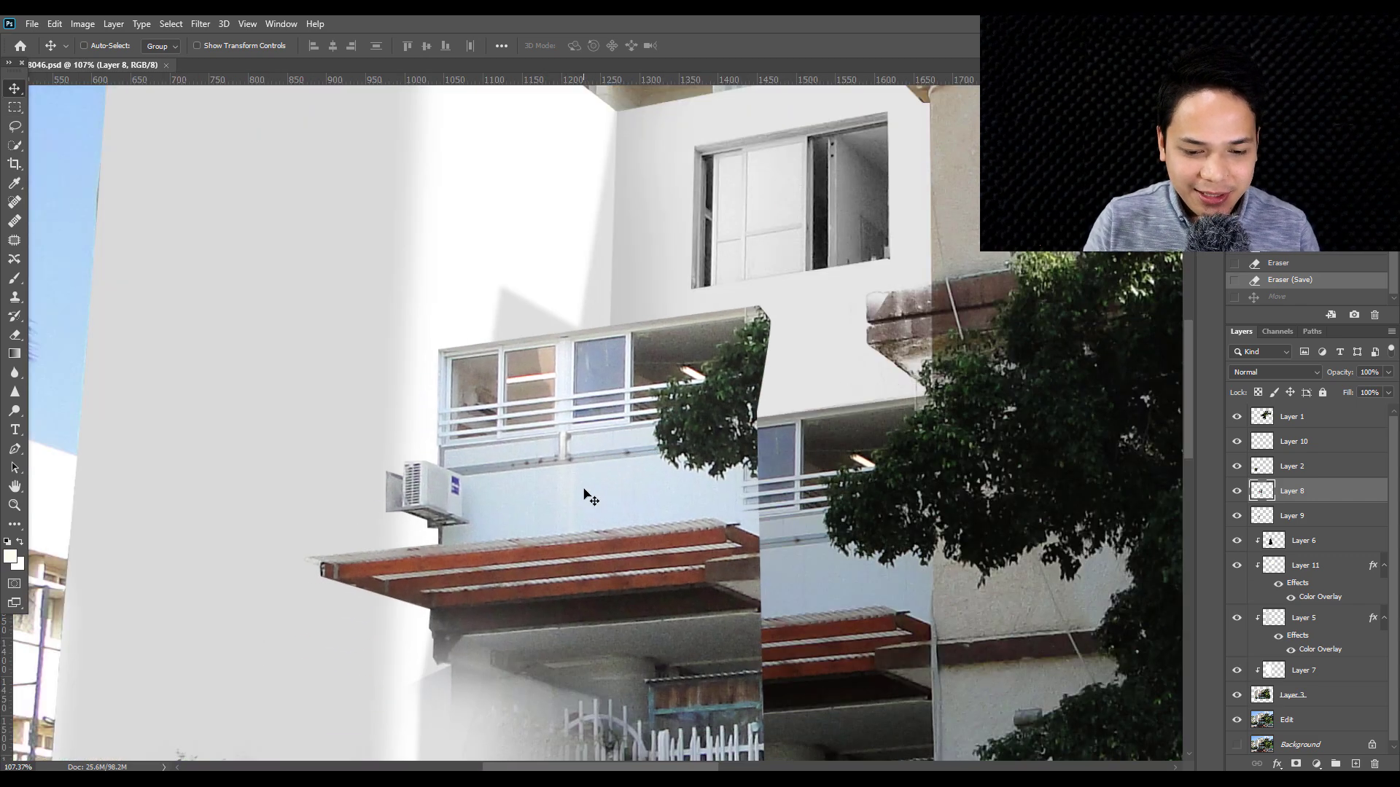
left_click_drag(758, 583, 581, 490)
key("ctrl+z")
- Trace a closed pen path around the balcony, starting at the awning's top edge
key("p")
scroll(707, 627, "up", 2)
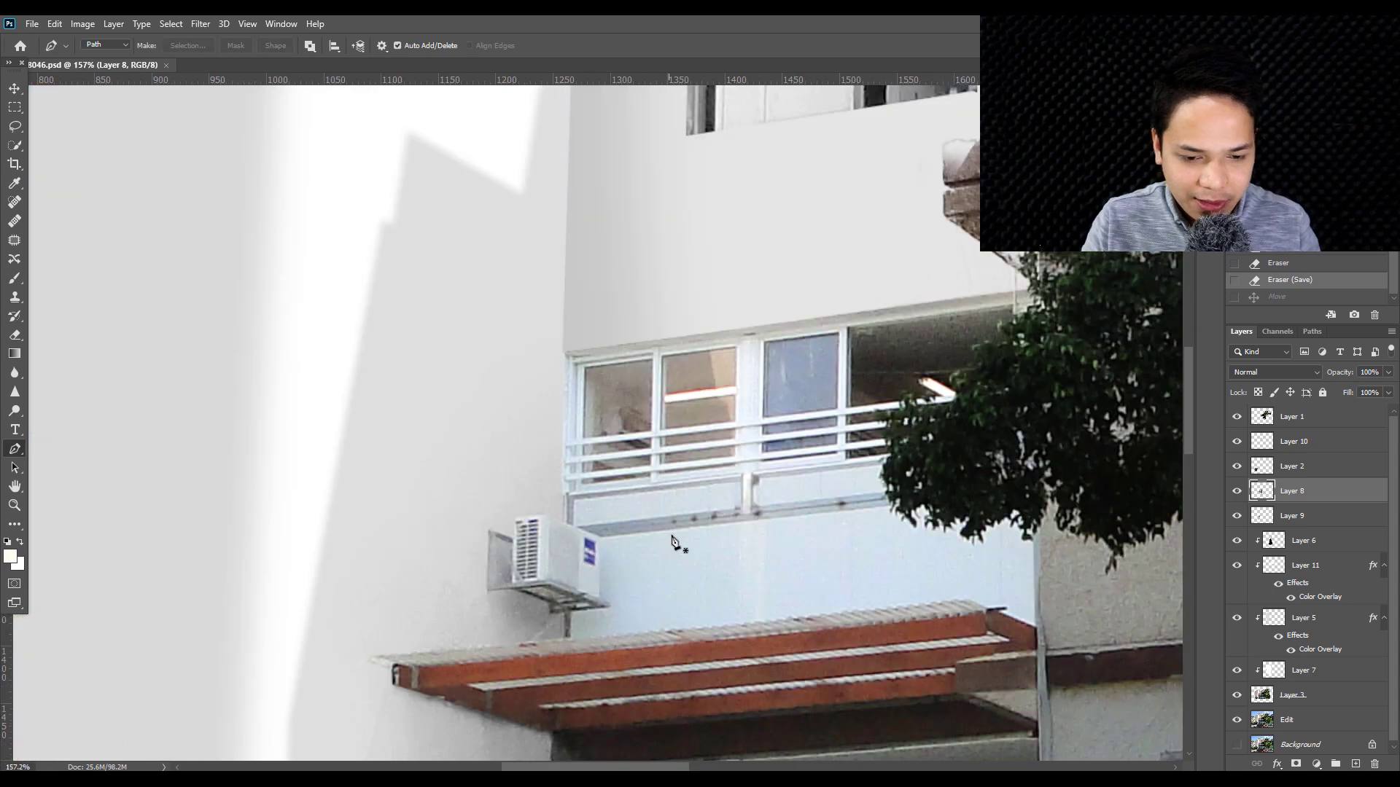
left_click_drag(681, 530, 656, 518)
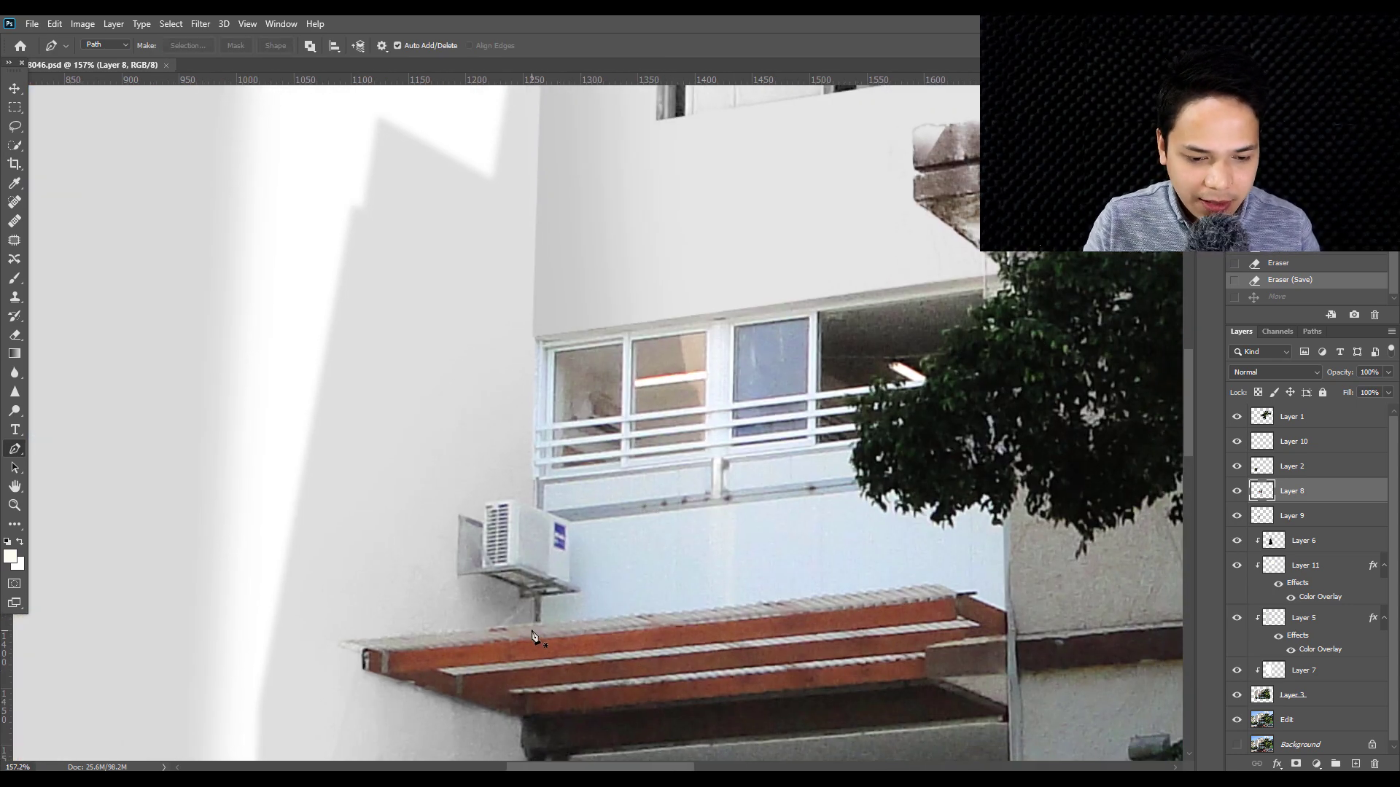
left_click(532, 625)
left_click(933, 585)
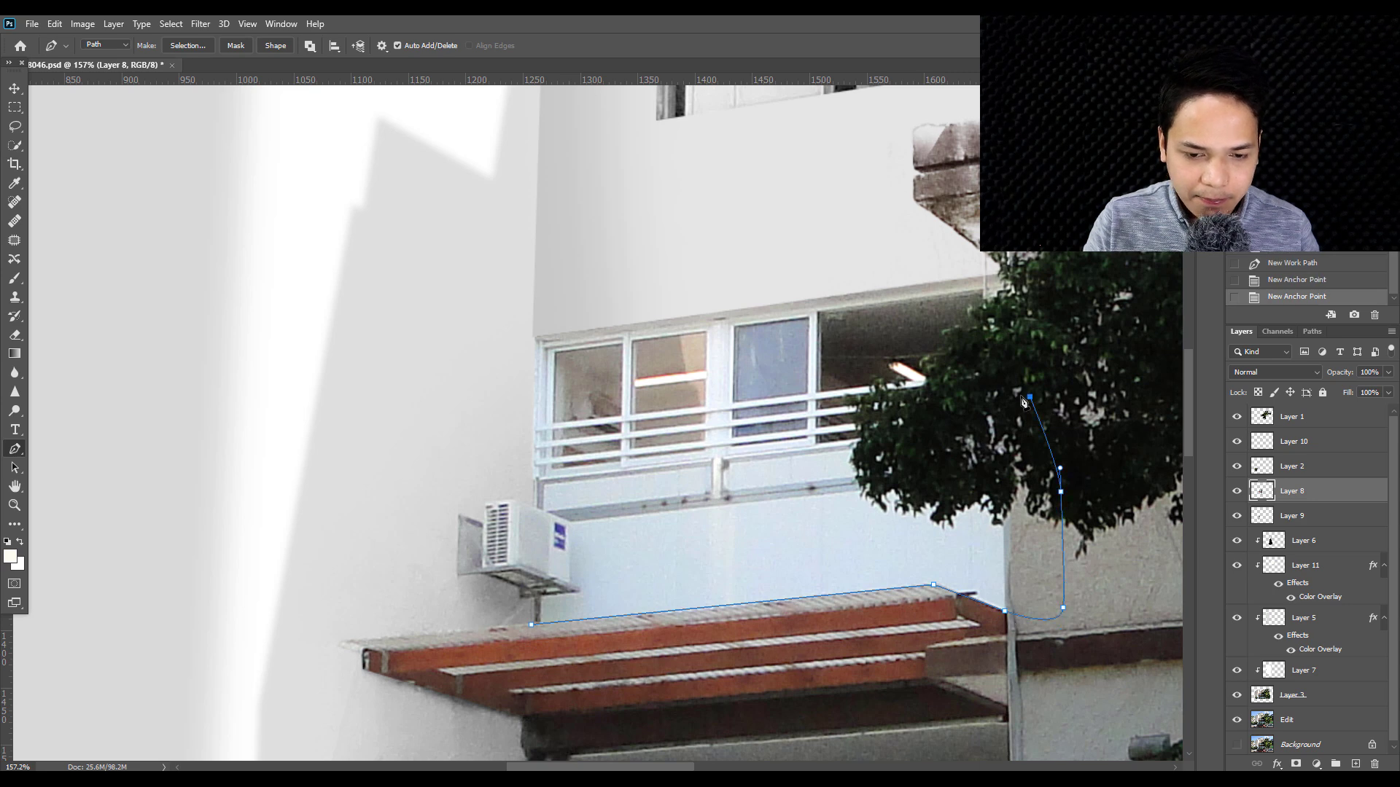
left_click(531, 336)
left_click_drag(531, 626, 704, 625)
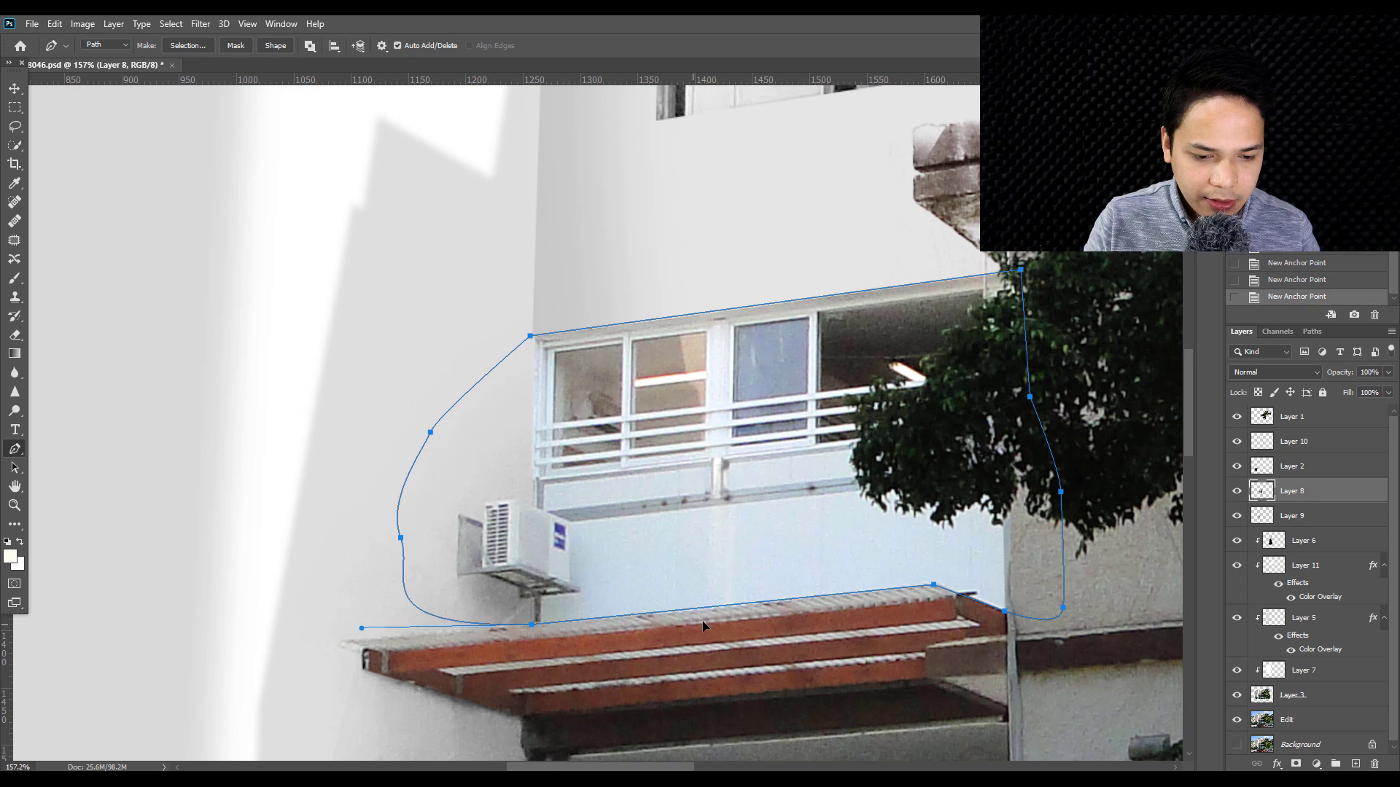
- Convert the path into a selection and copy it onto new Layer 12
right_click(666, 430)
left_click(707, 485)
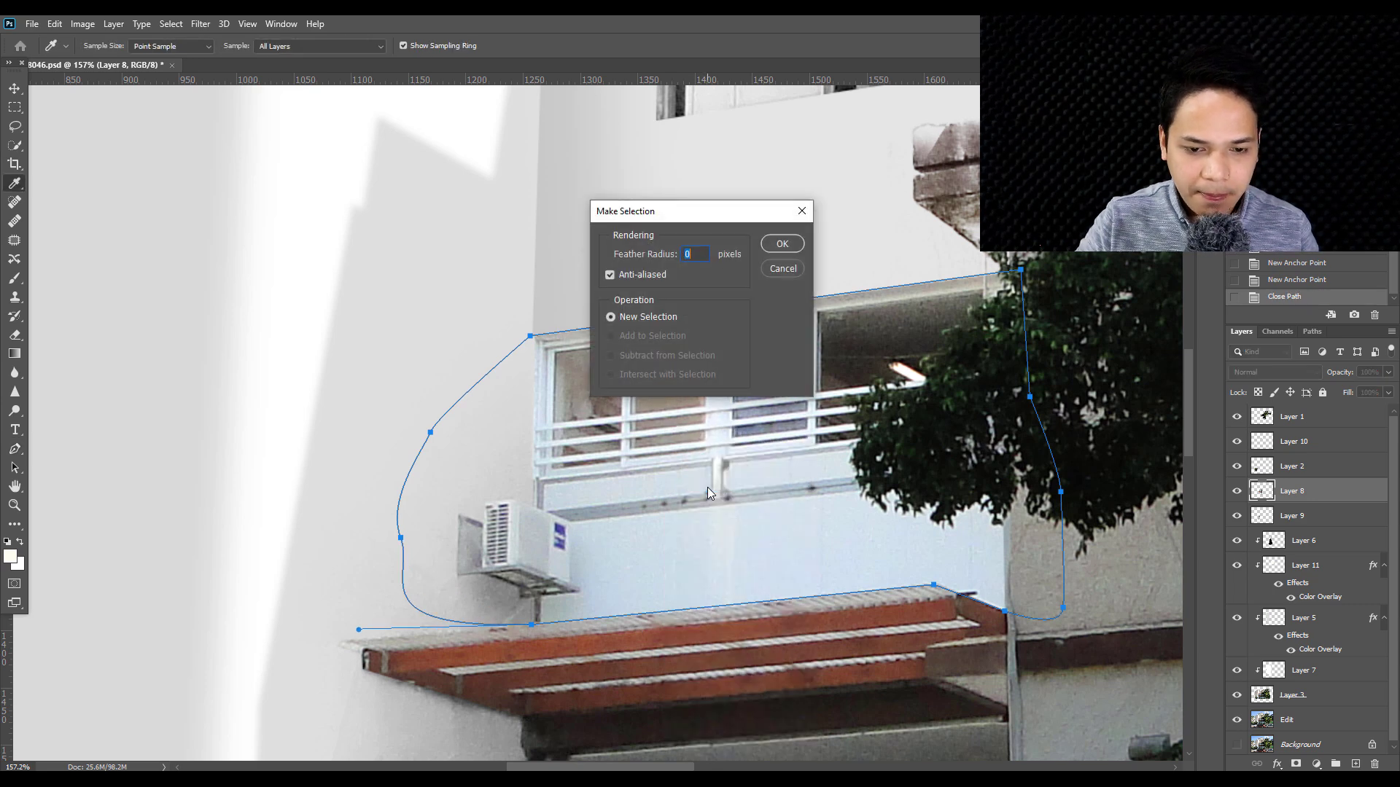
key("Return")
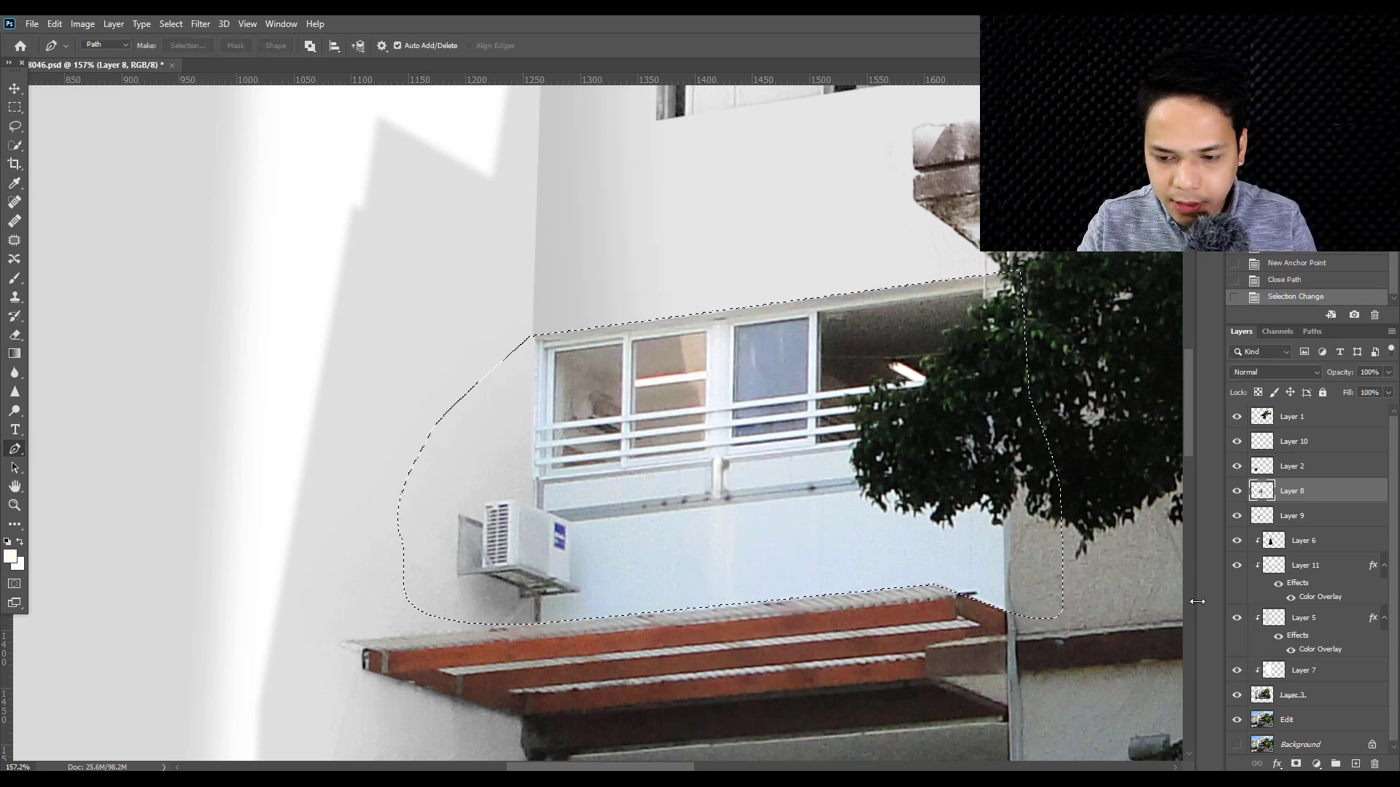
key("ctrl+j")
- Test-shift the Layer 12 balcony copy twice, undoing each move
key("v")
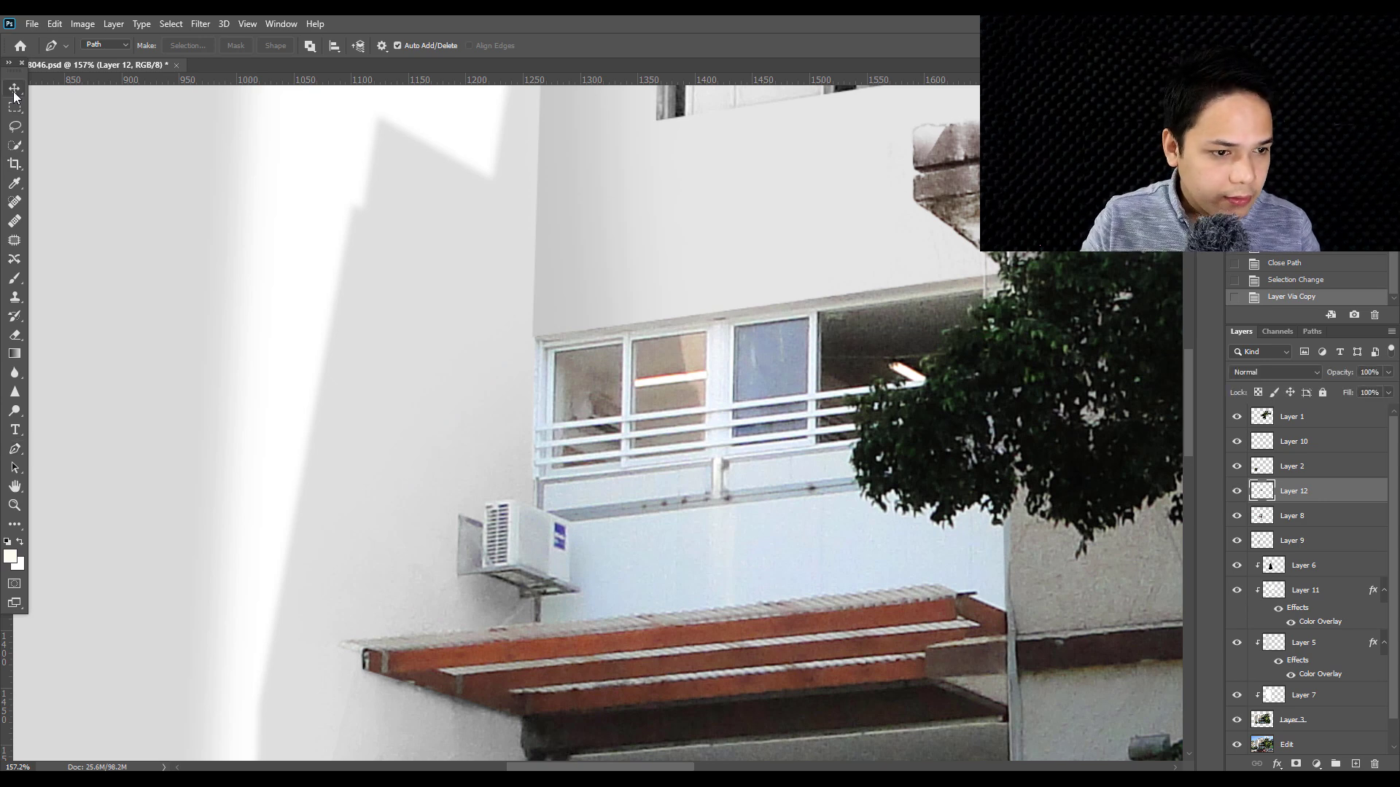
left_click_drag(791, 419, 569, 313)
key("ctrl+z")
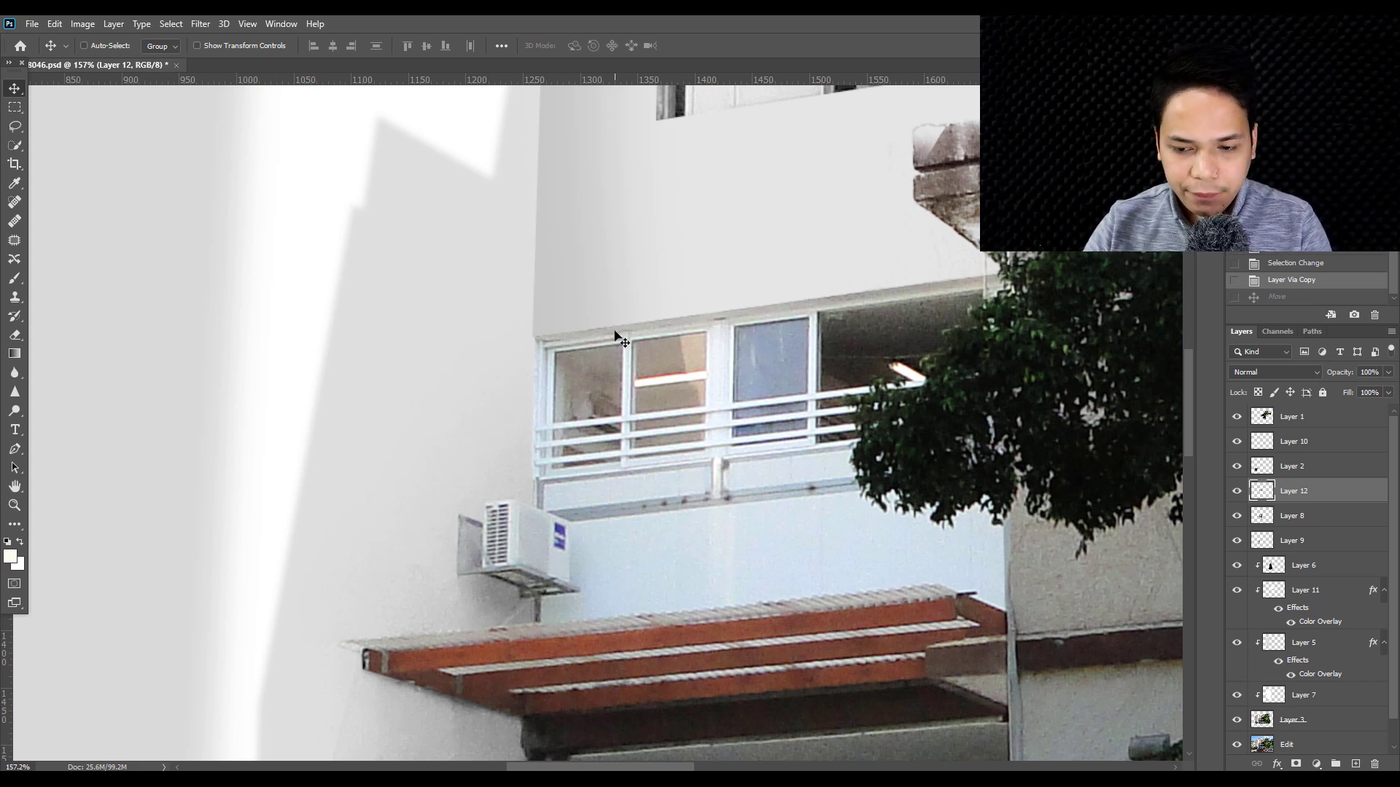
key("ctrl+u")
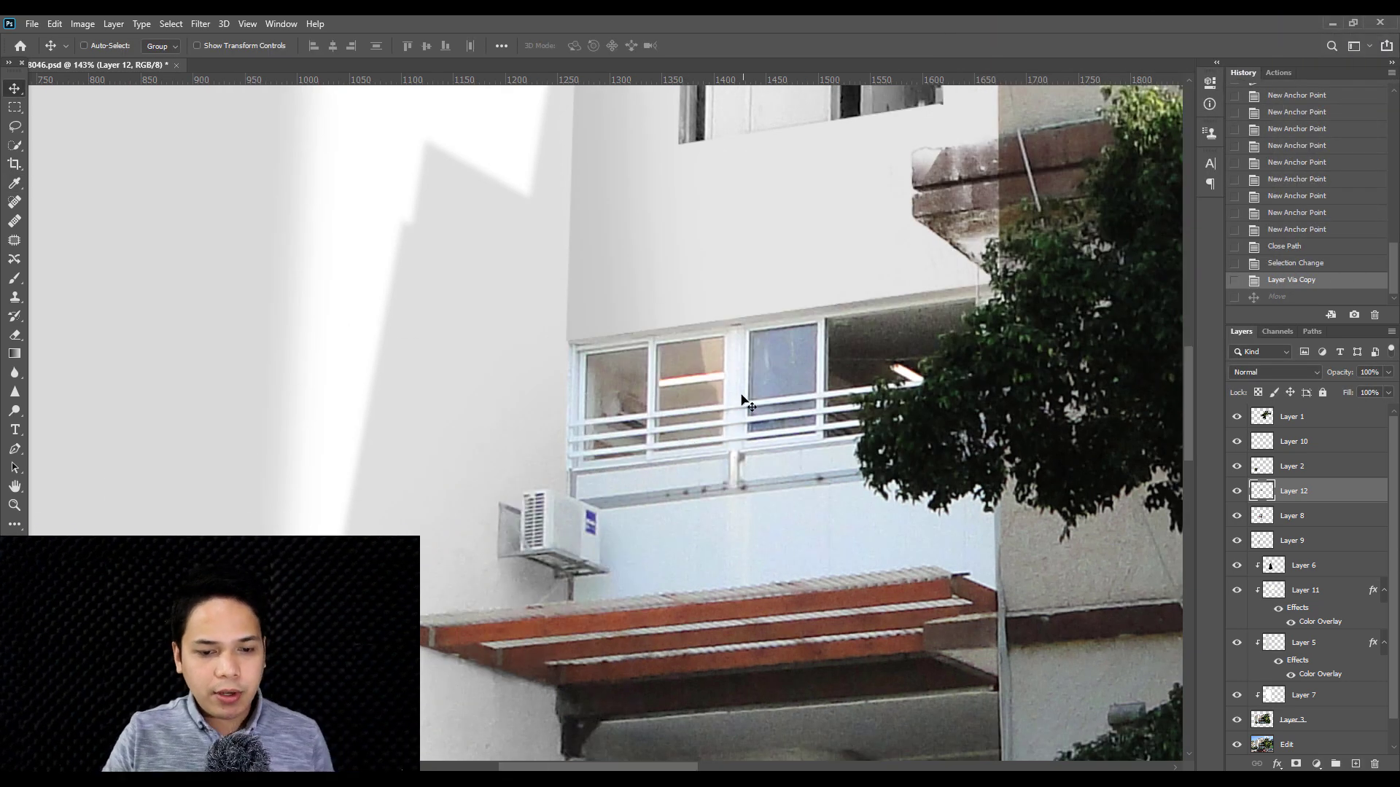
mouse_move(686, 391)
left_mouse_down()
mouse_move(401, 296)
mouse_move(458, 210)
left_mouse_up()
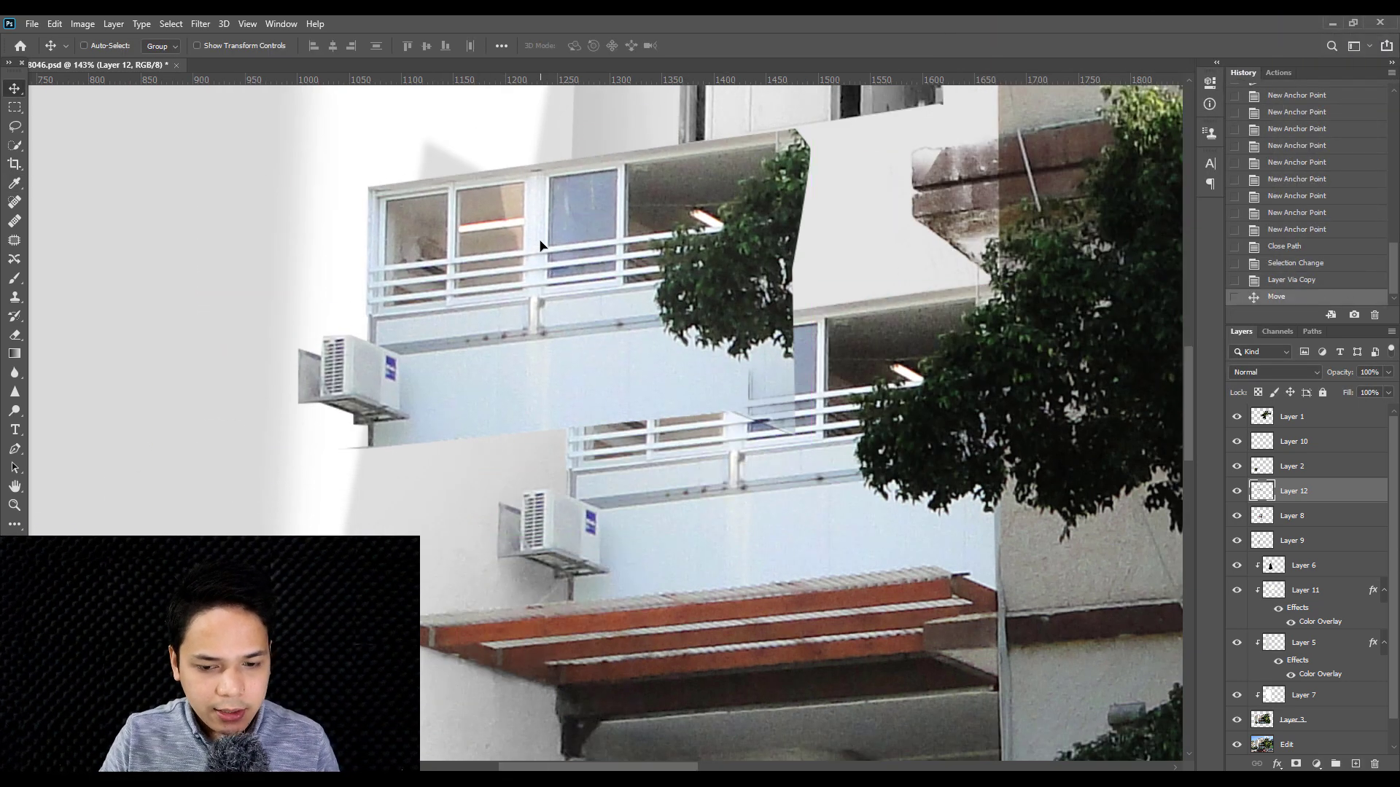
key("ctrl+z")
- Select the light wall tones with Color Range, sampling the white wall
left_click(180, 23)
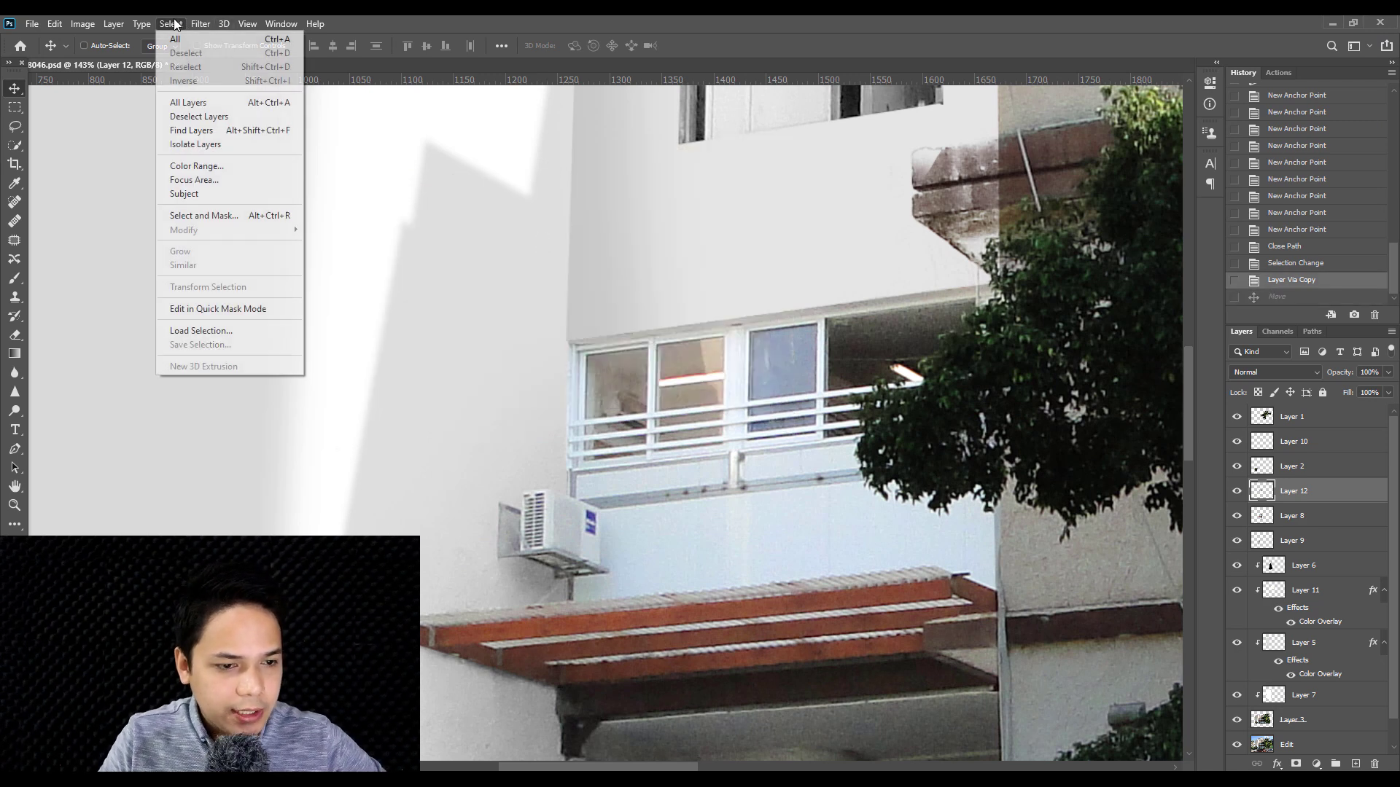
left_click(211, 166)
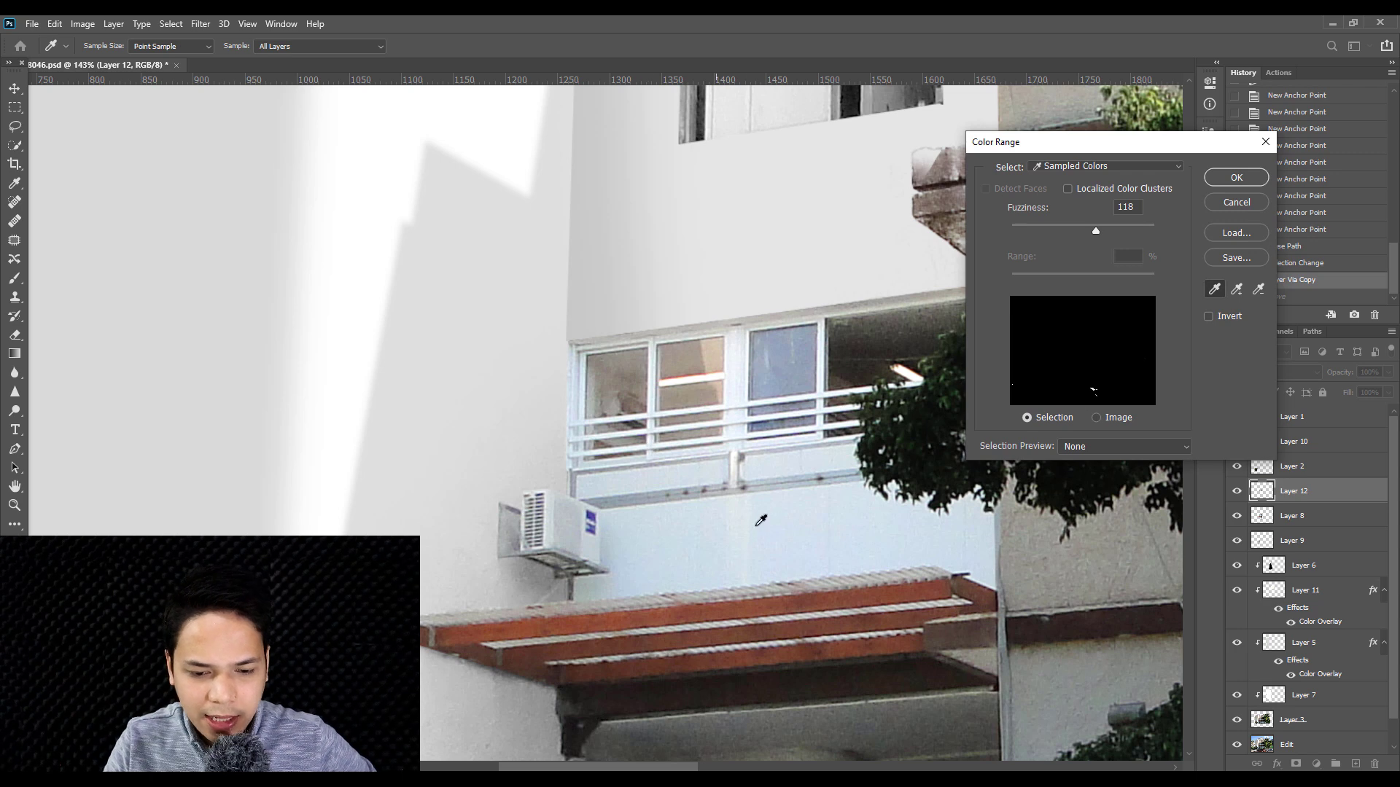
left_click(805, 516)
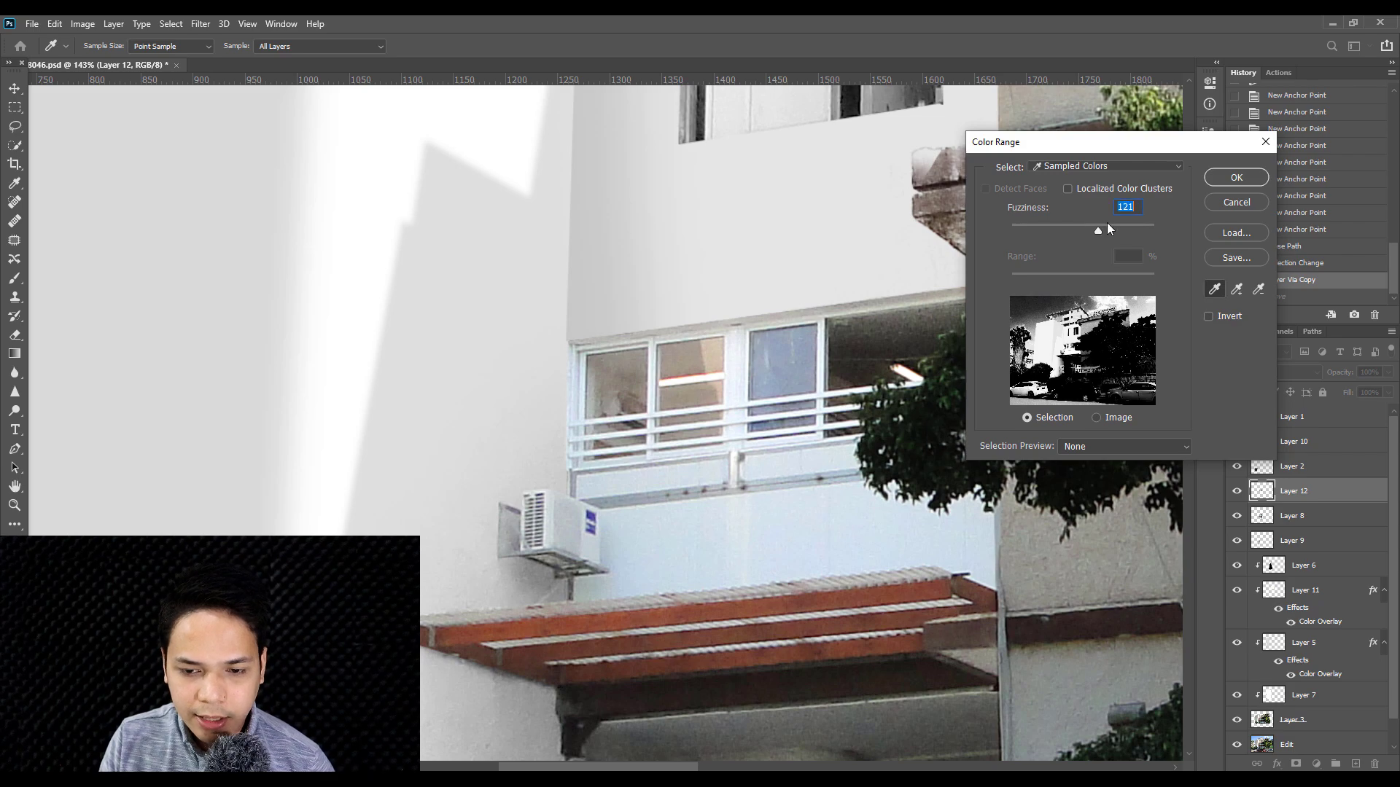
left_click(1236, 177)
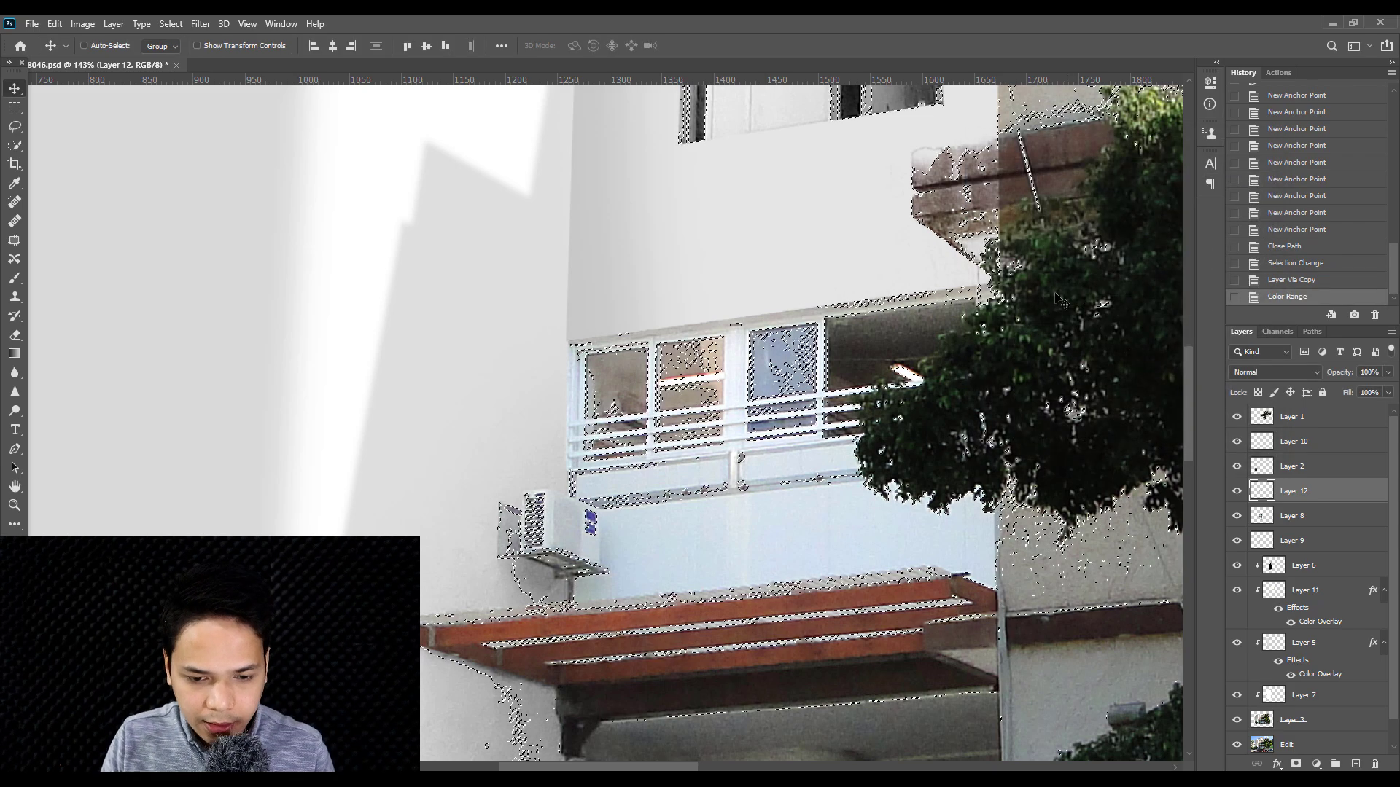
- Copy the selection onto new Layer 13 and undo a test move of it
scroll(812, 548, "up", 3)
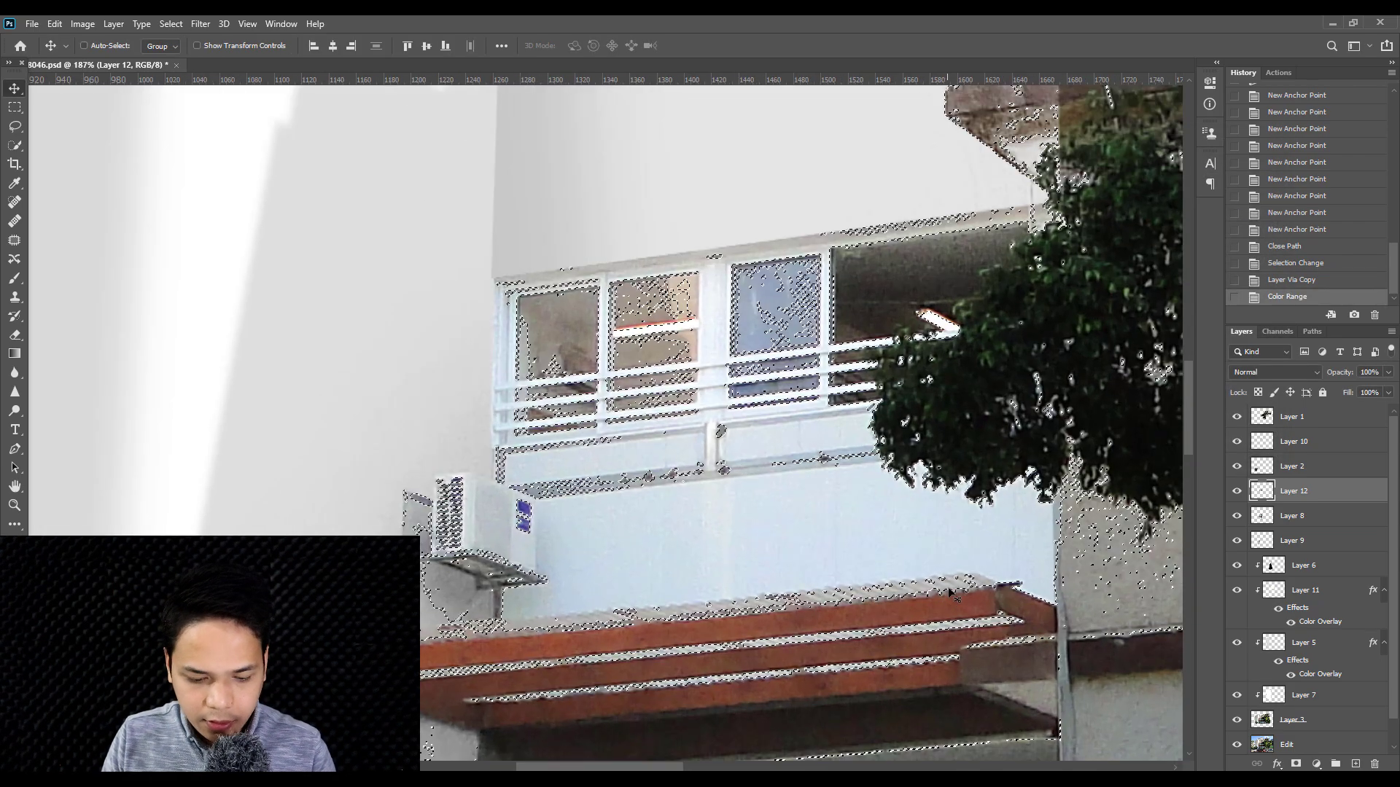
key("ctrl+j")
left_click_drag(662, 415, 185, 276)
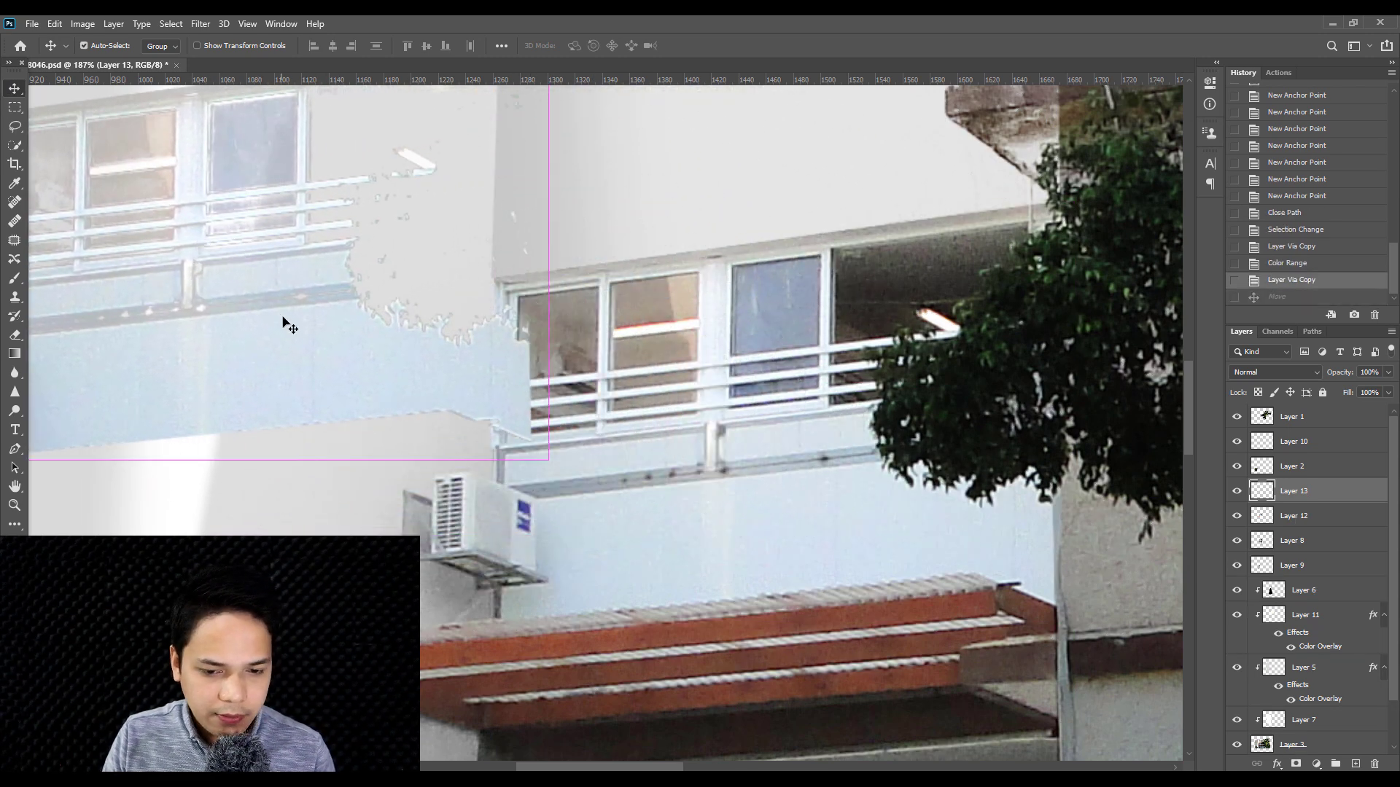
key("ctrl+z")
- Colorize Layer 13 via Hue/Saturation at hue +26, saturation +7, lightness -6
scroll(619, 400, "down", 2)
key("ctrl+u")
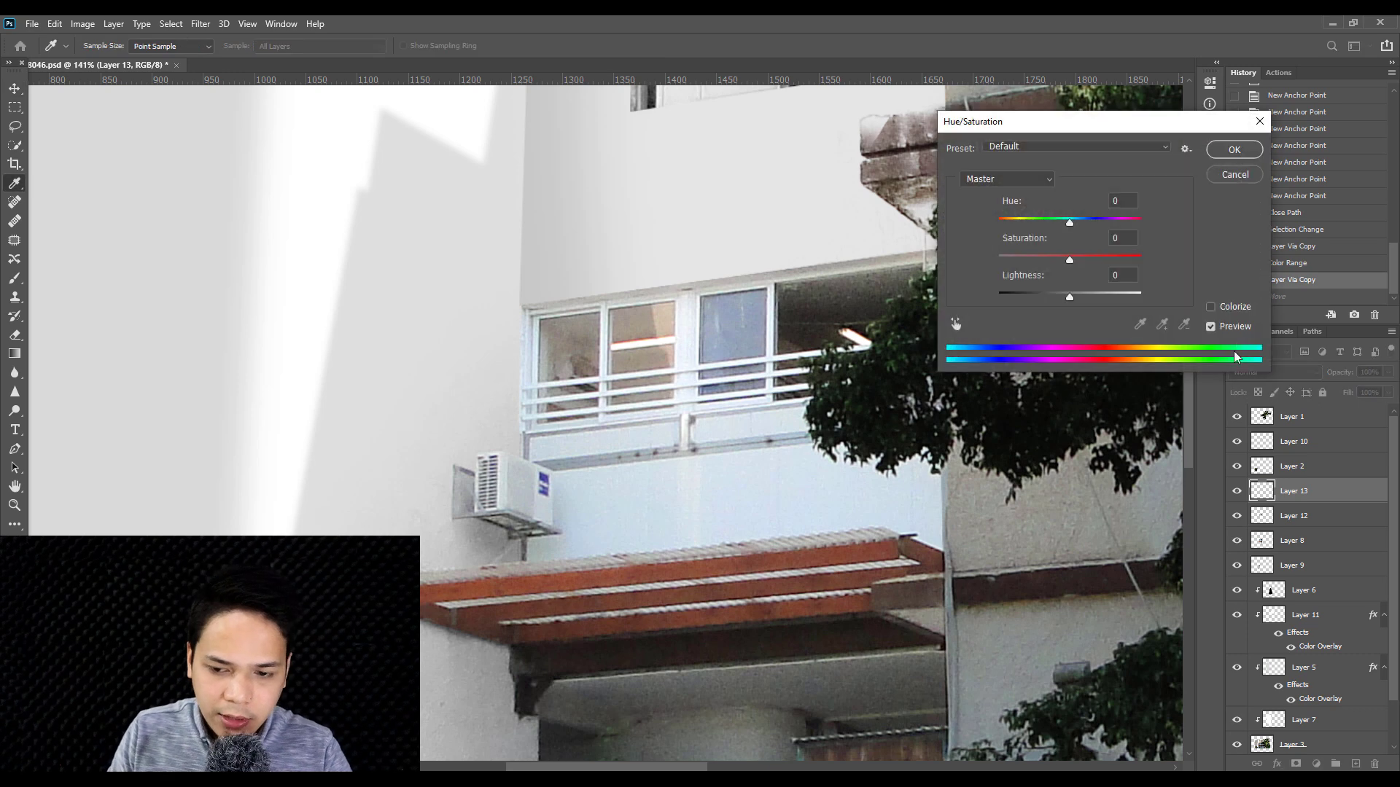
left_click(1228, 176)
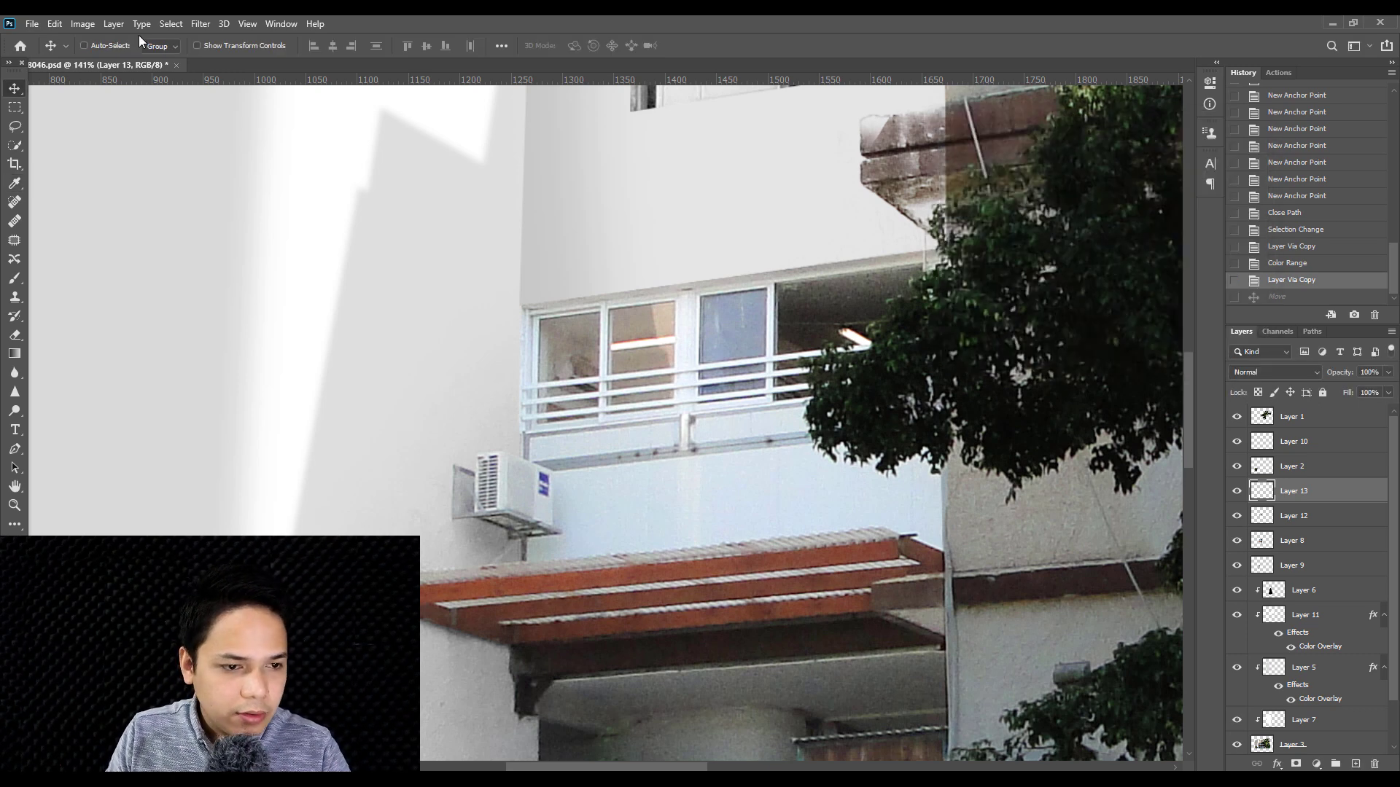
left_click(85, 24)
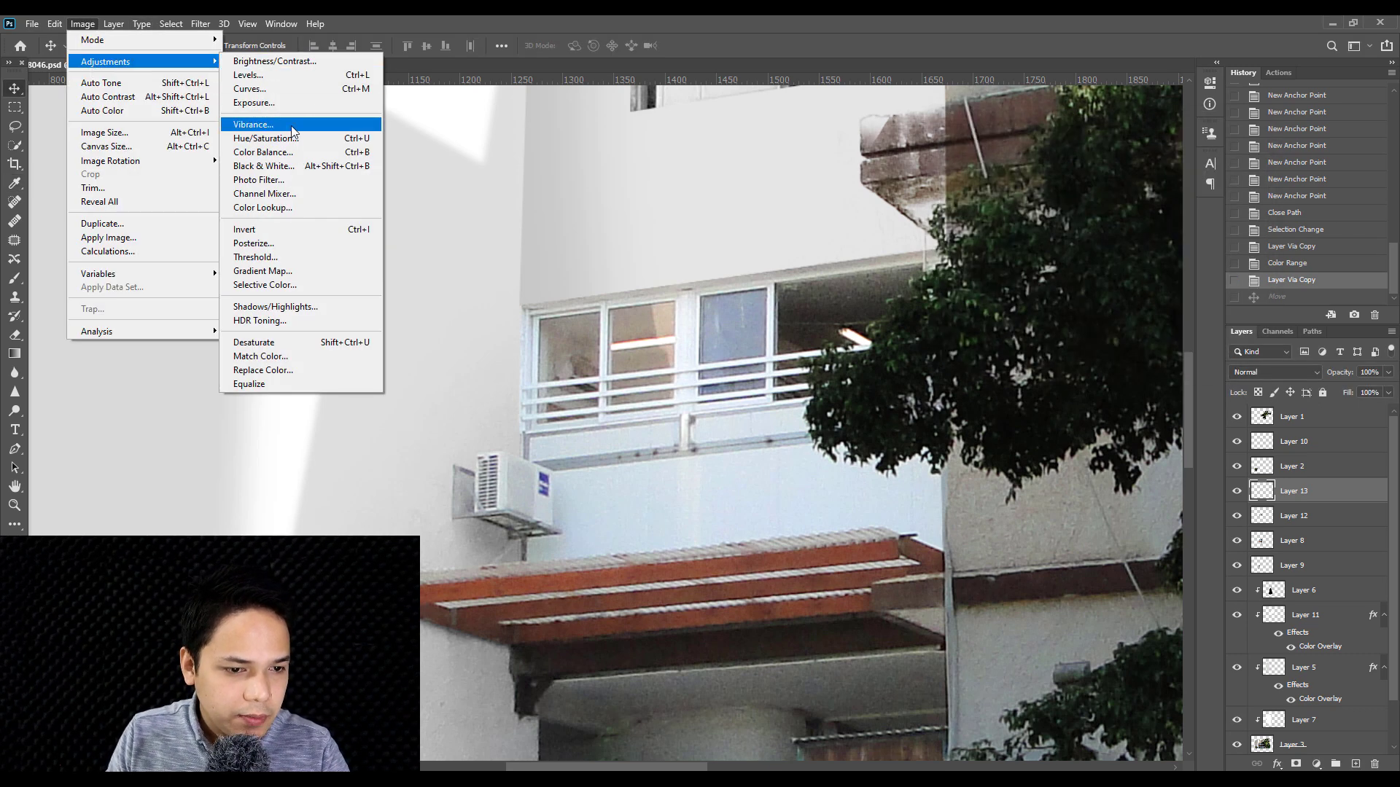
left_click(285, 137)
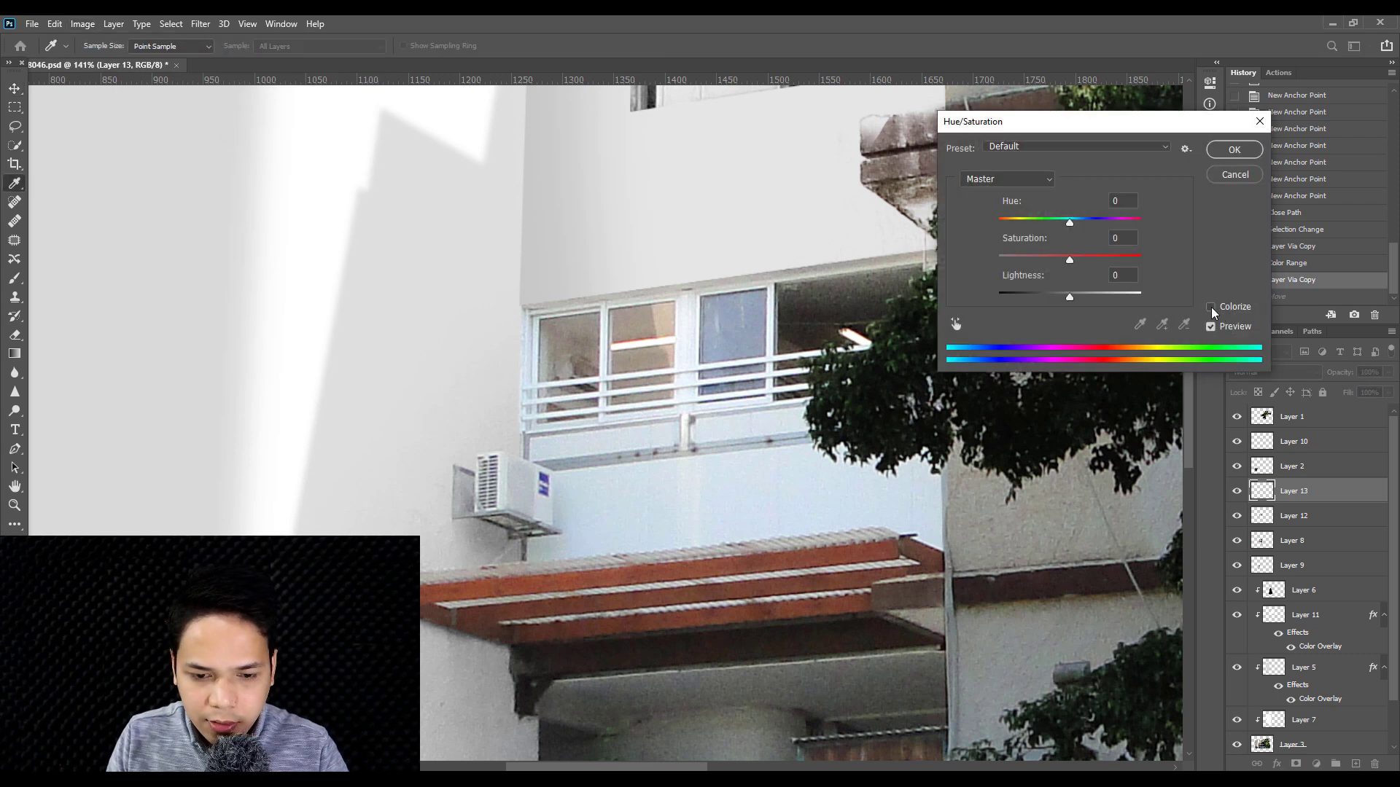
left_click(1211, 307)
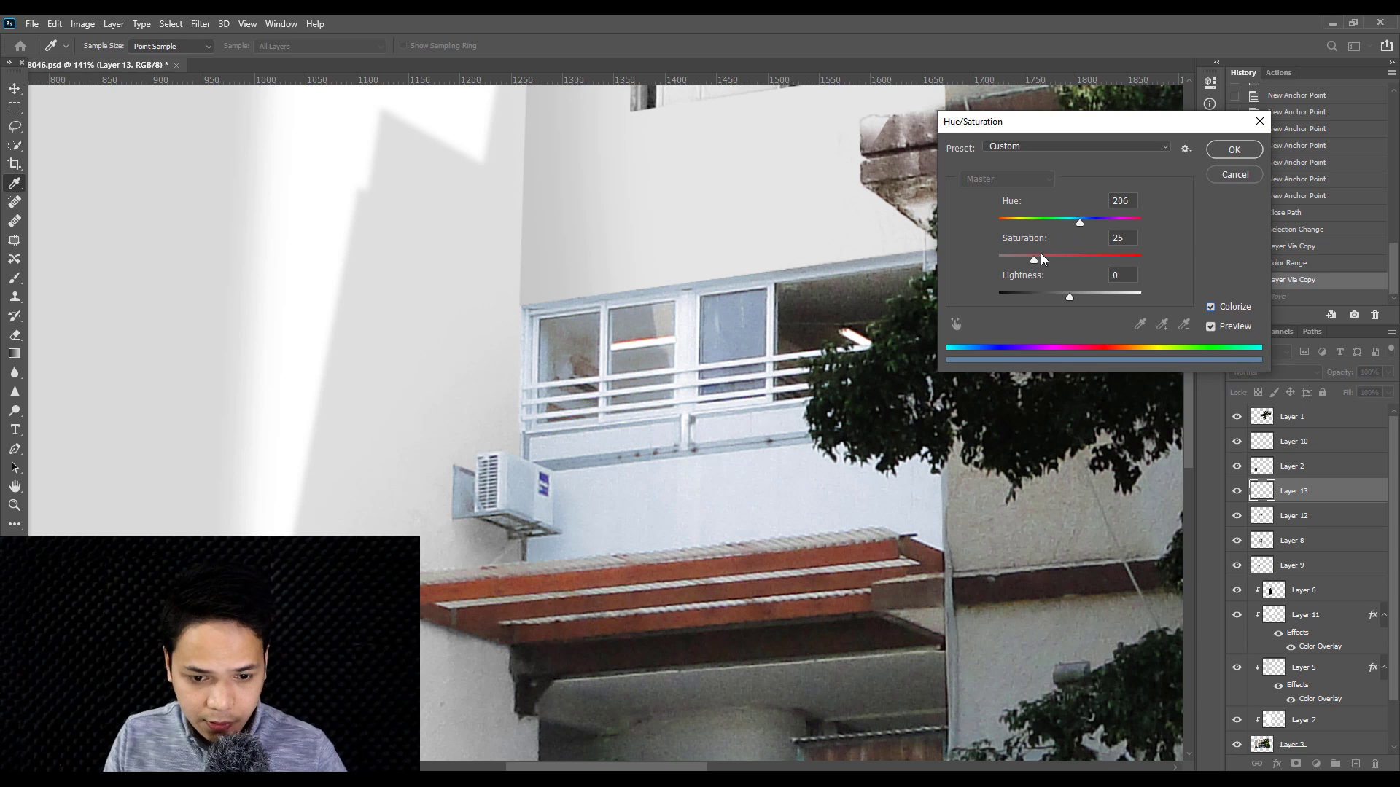
left_click_drag(1017, 229, 1013, 228)
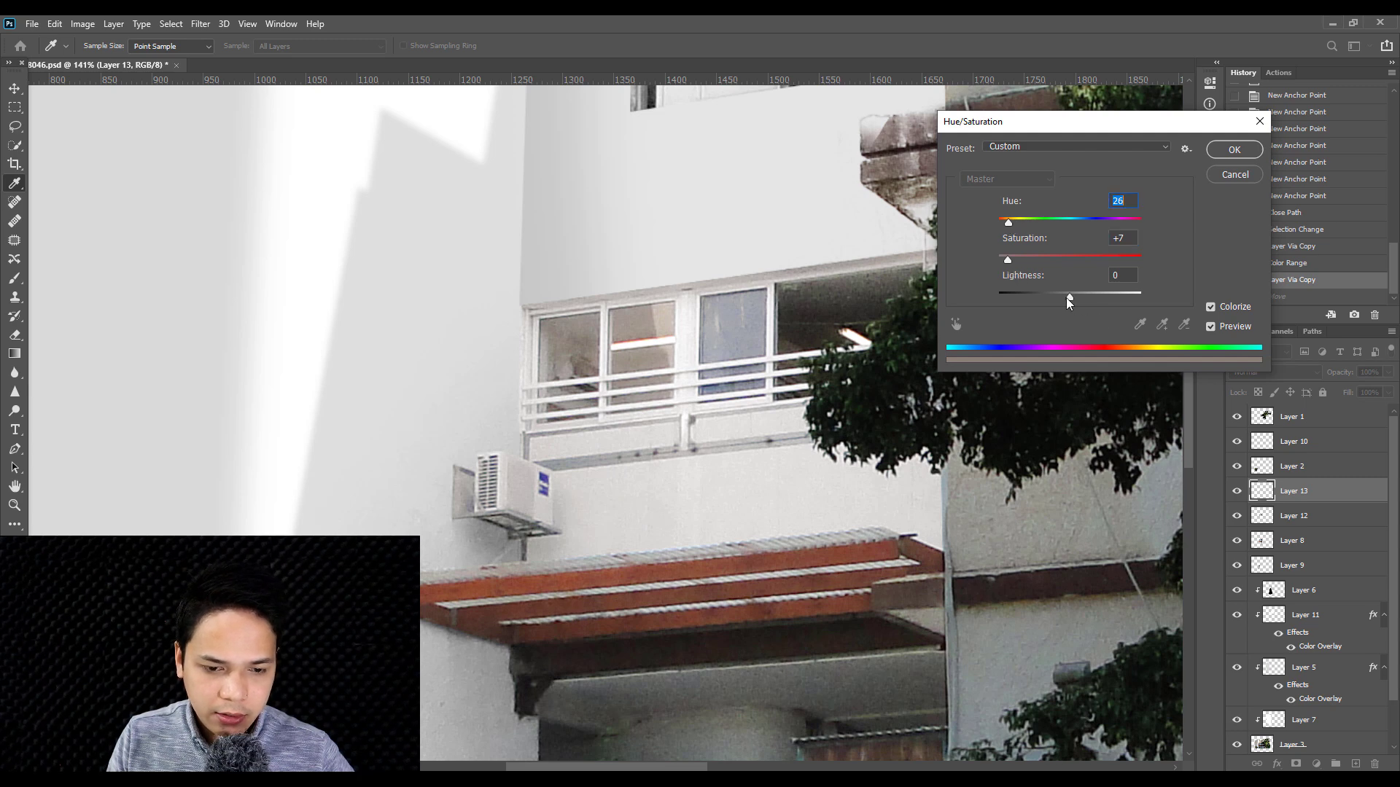
left_click_drag(1067, 299, 1065, 299)
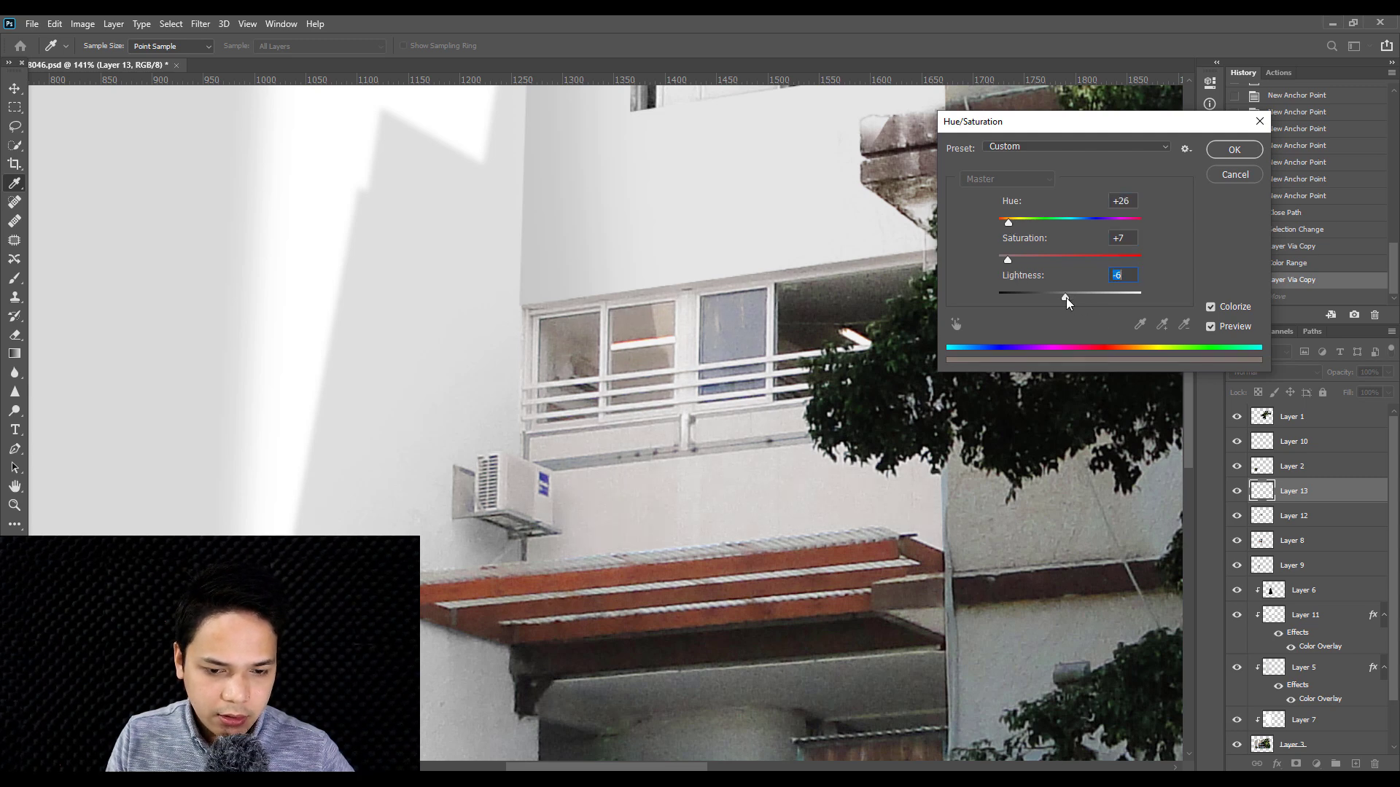
left_click(1232, 153)
left_click(1239, 493)
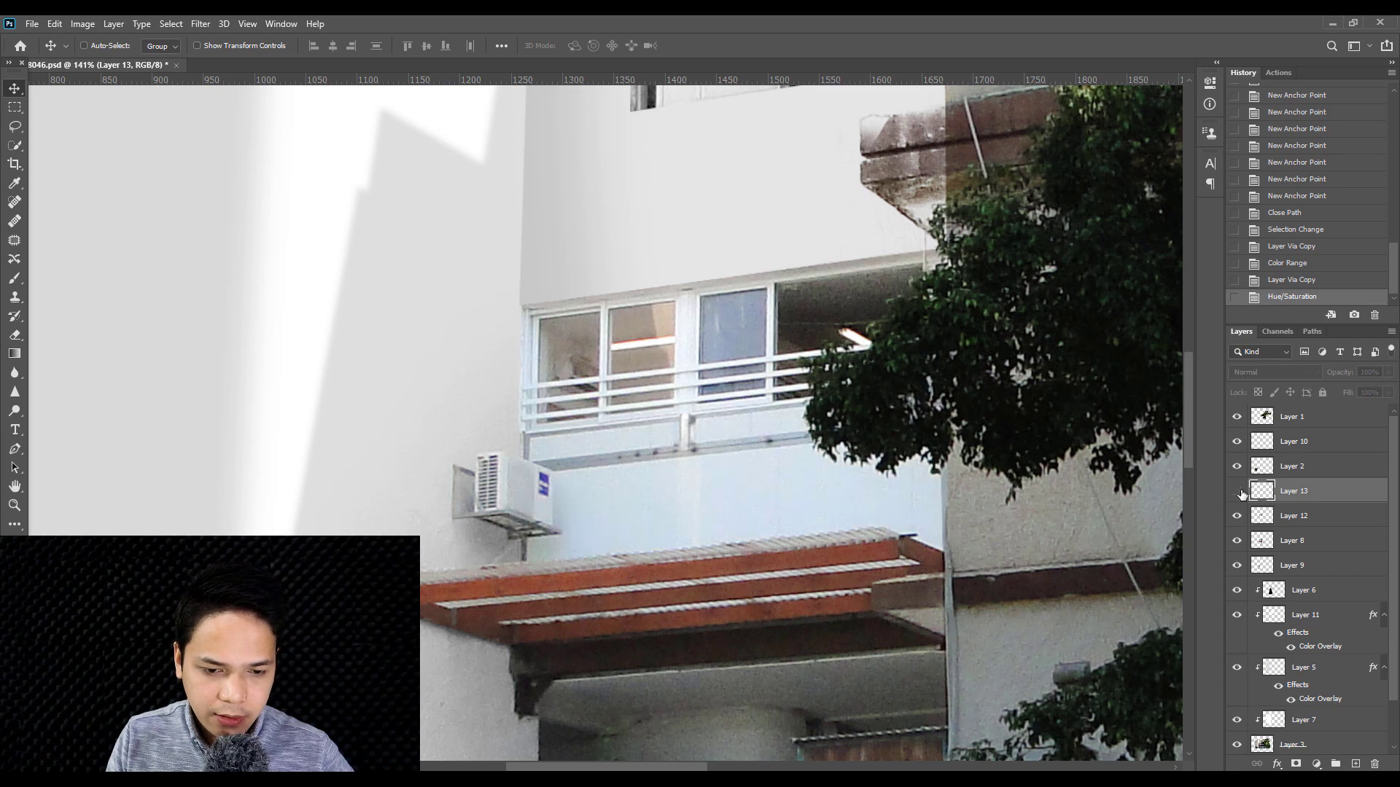
- Toggle Layer 13 off and on to compare the tint, then save
left_click(1237, 490)
left_click(1237, 490)
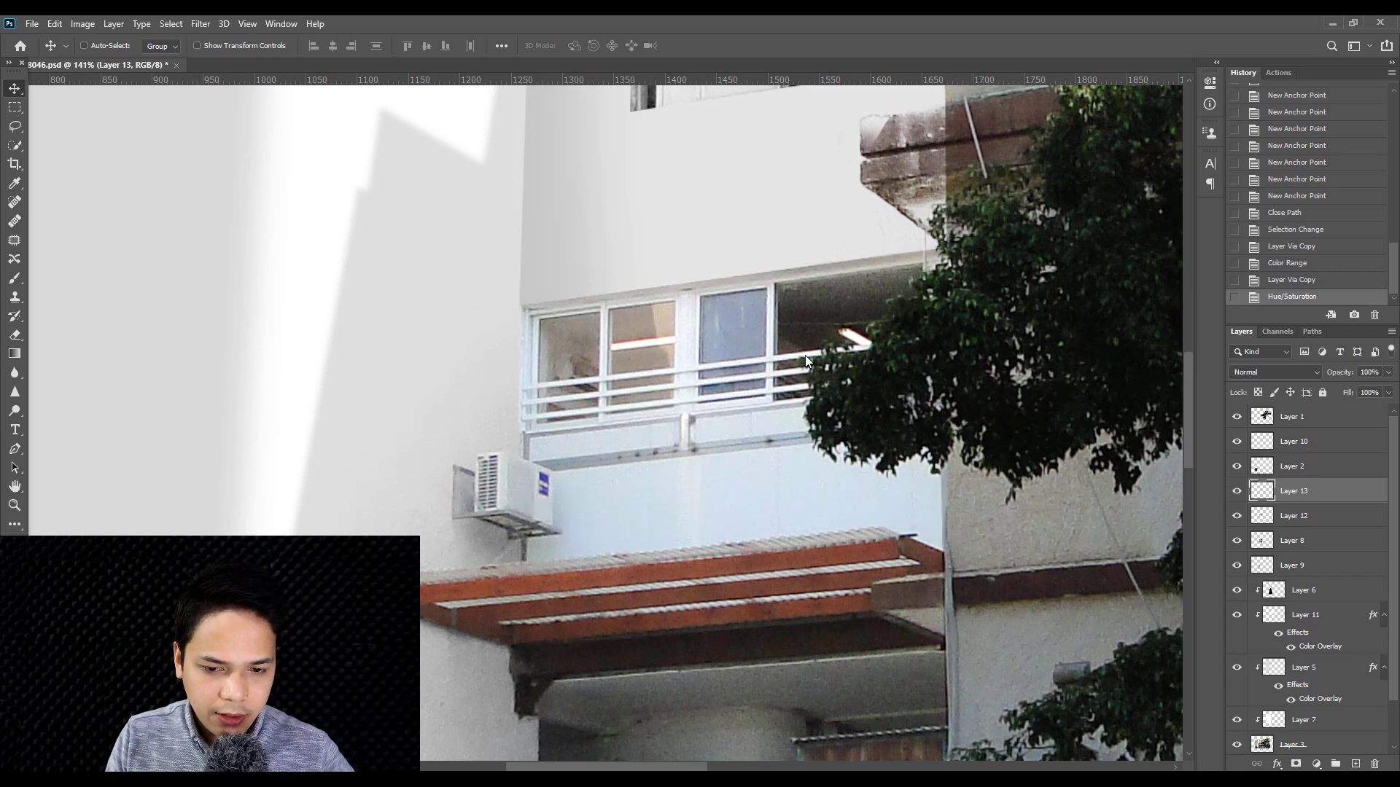
scroll(639, 325, "down", 3)
scroll(639, 324, "down", 3)
key("ctrl+s")
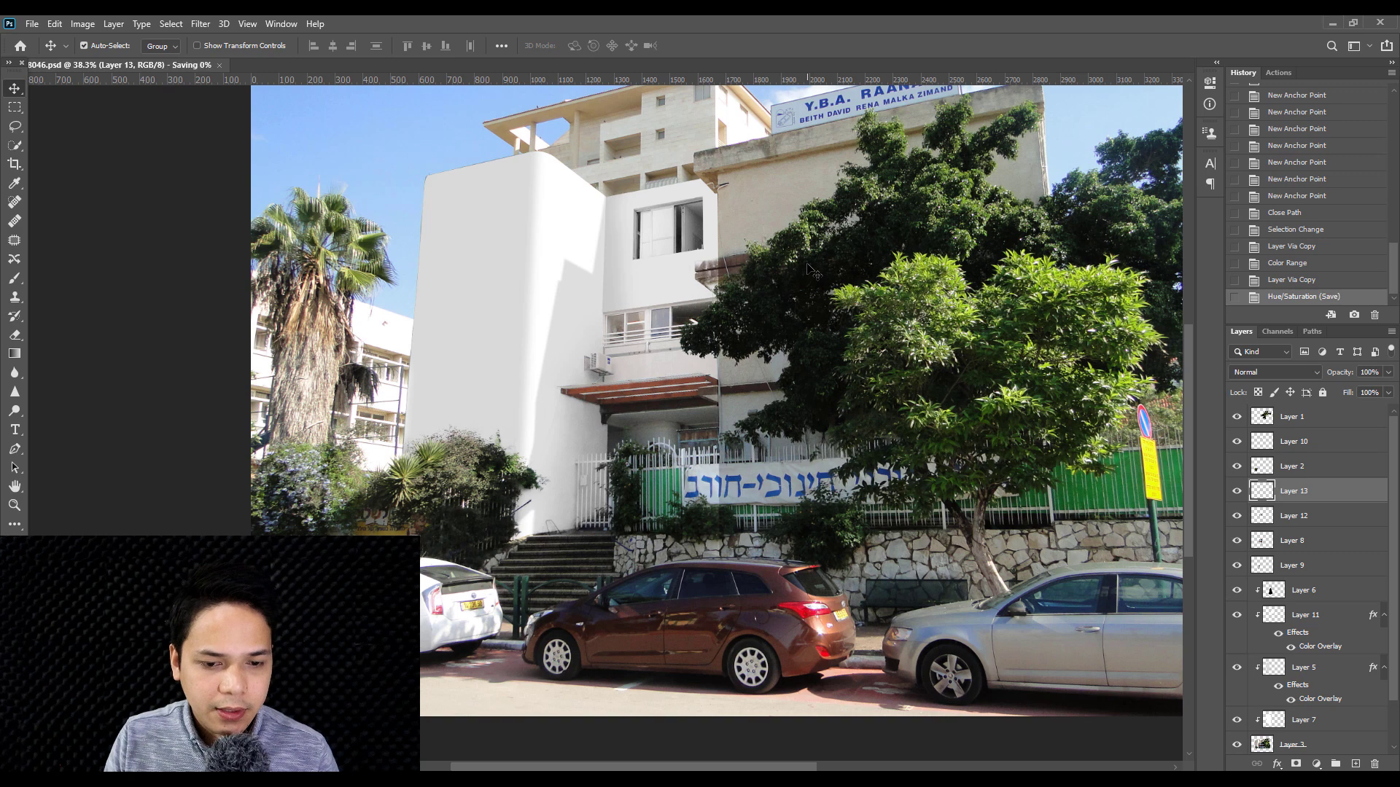
- Select Layer 9 at the awning's wall corner and hide it to see its coverage
scroll(814, 270, "up", 3)
scroll(569, 475, "up", 3)
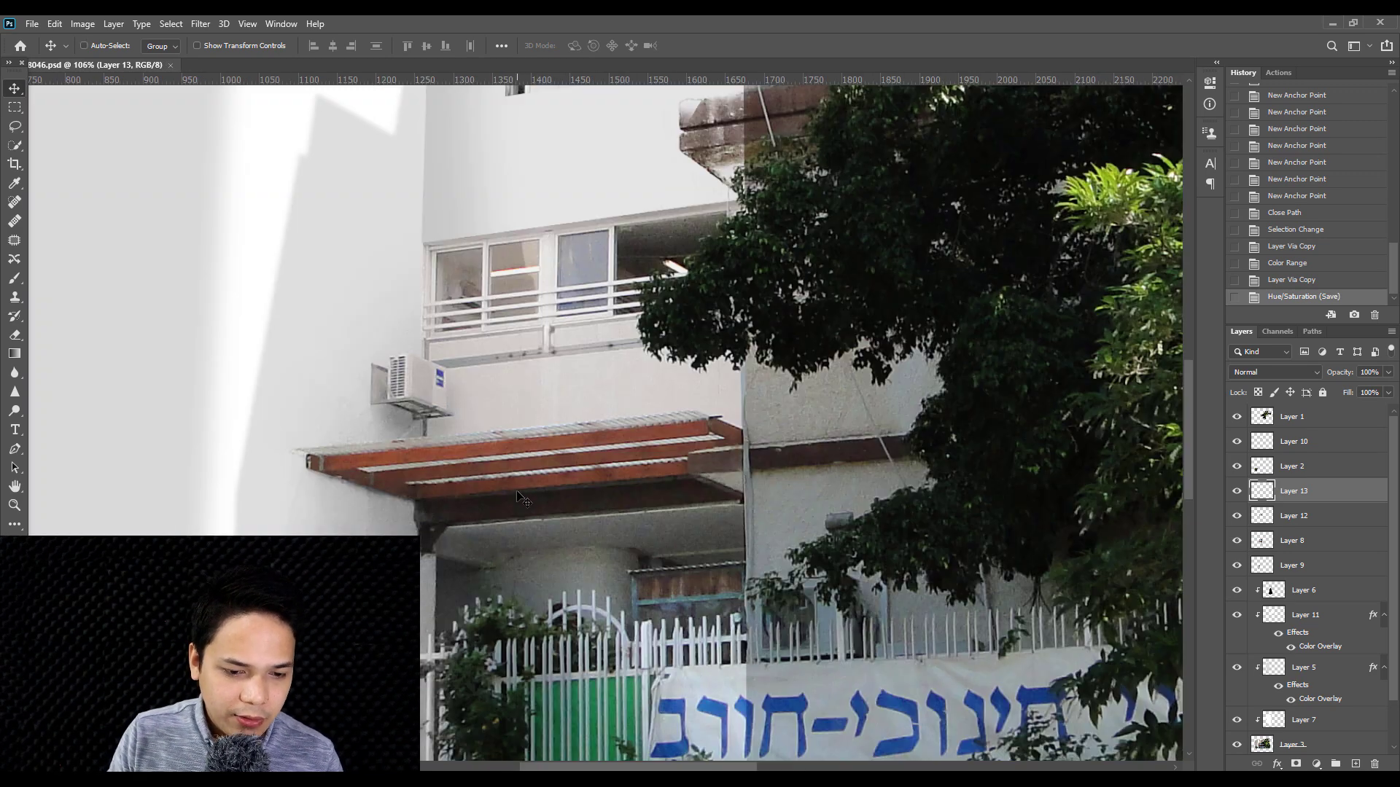
scroll(569, 475, "up", 1)
left_click_drag(570, 474, 618, 478)
scroll(624, 476, "down", 2)
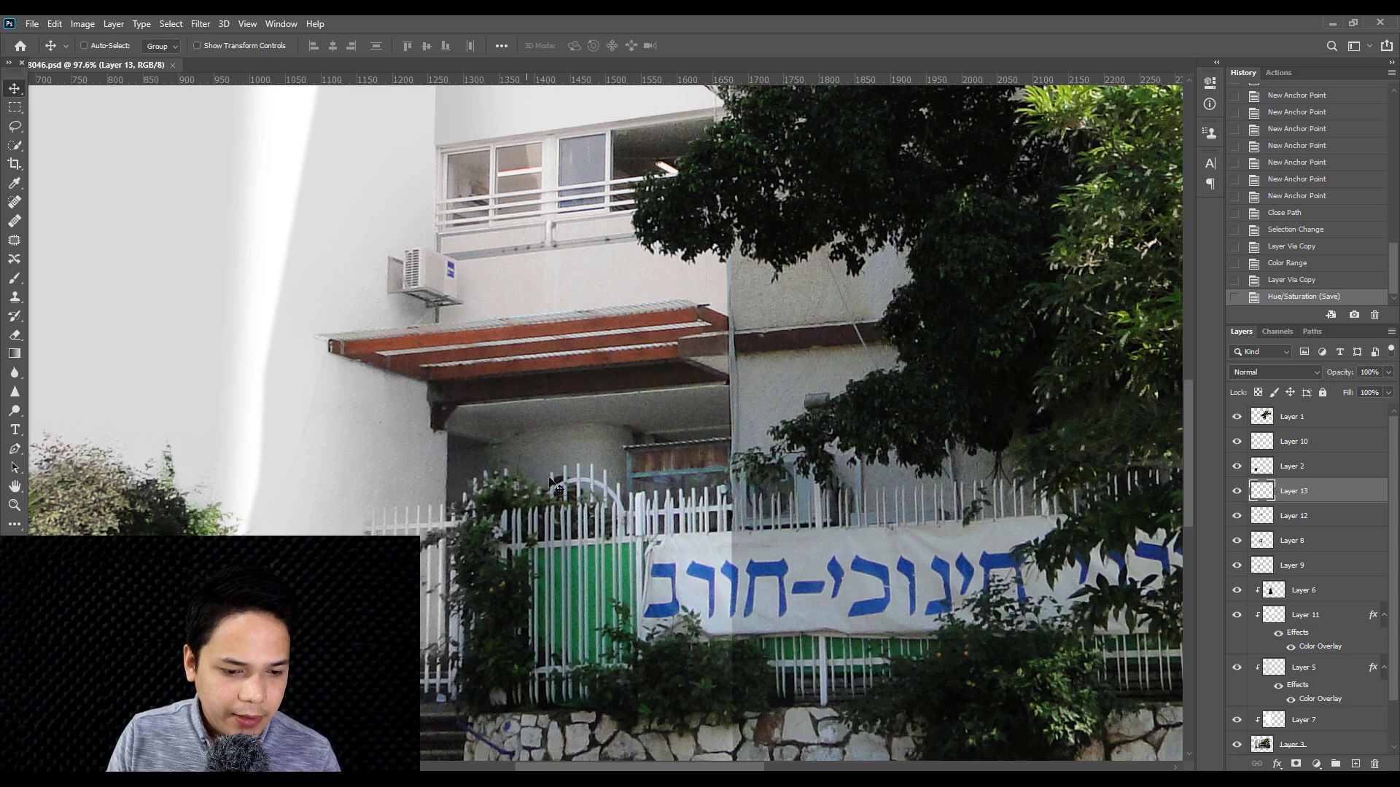
scroll(400, 437, "up", 2)
scroll(226, 400, "down", 1)
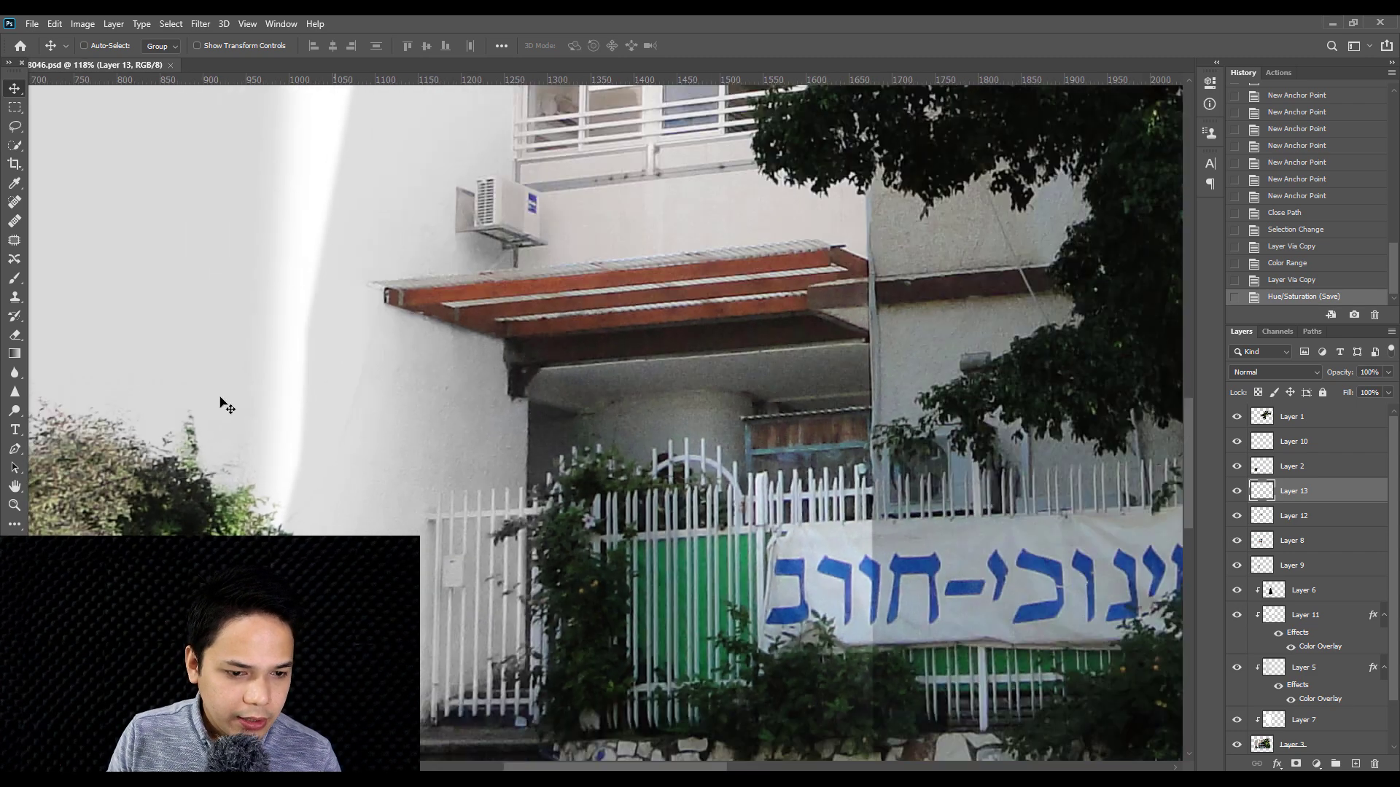
scroll(371, 411, "up", 2)
scroll(508, 362, "up", 1)
scroll(634, 237, "up", 1)
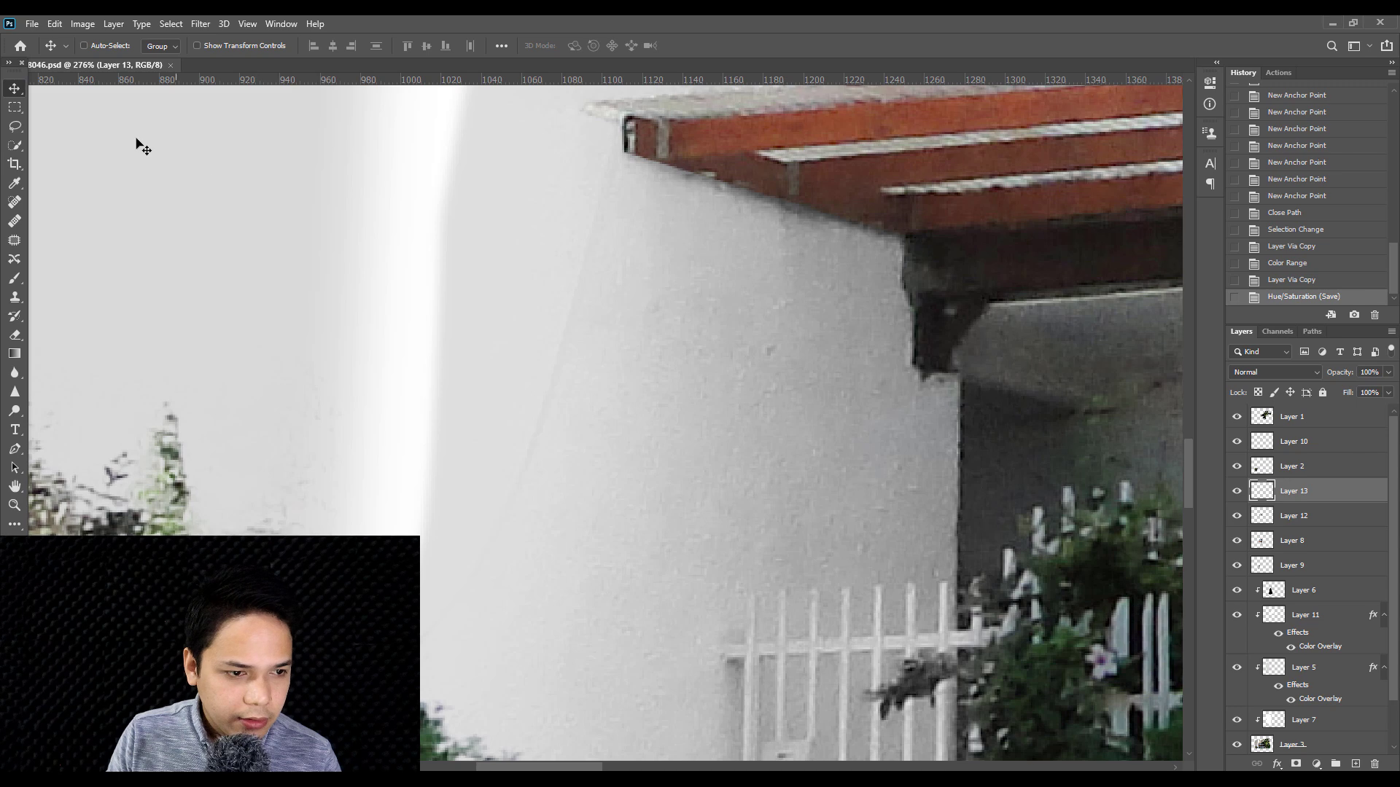
right_click(561, 264)
right_click(641, 221)
left_click(671, 229)
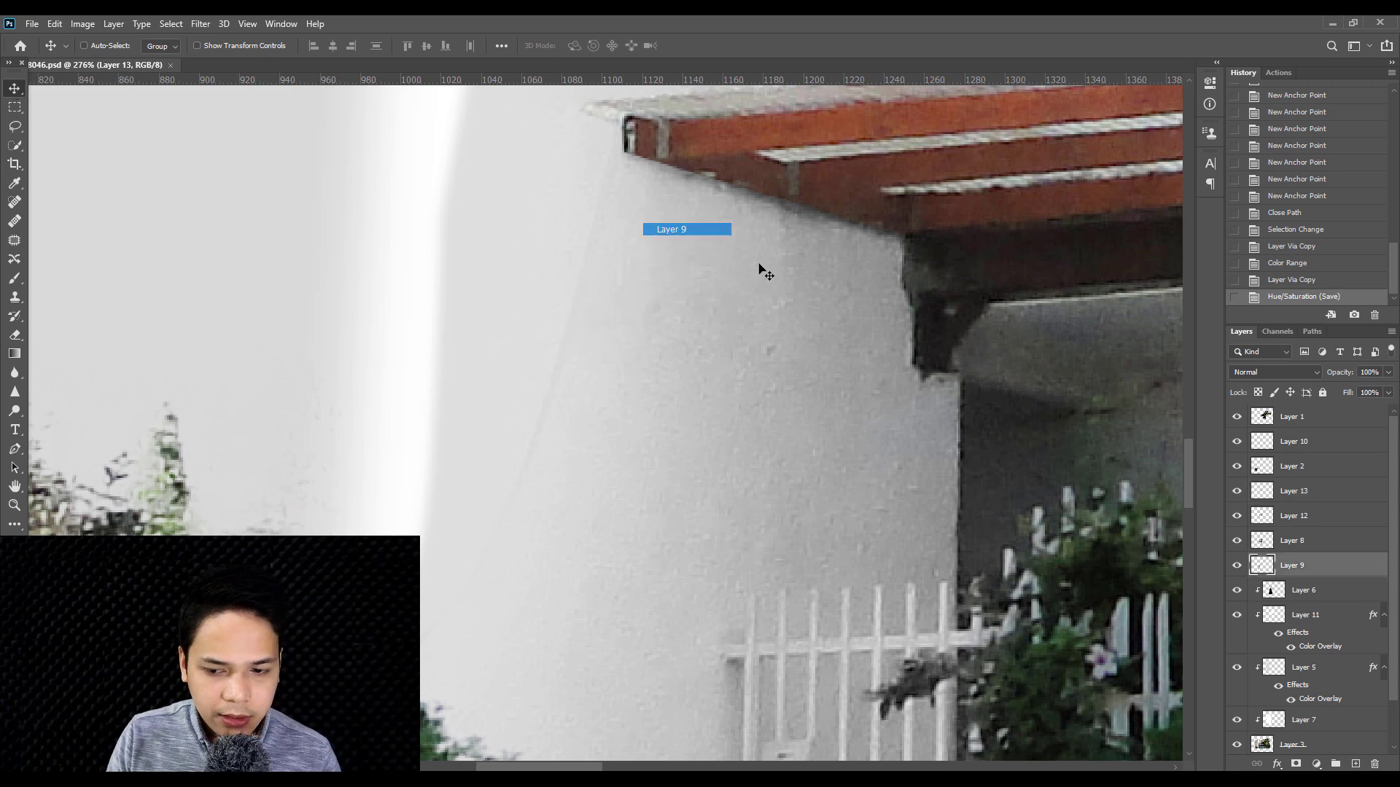
left_click(1236, 565)
- Erase the dark edge line along the wall on Layer 9 with a resized eraser
key("e")
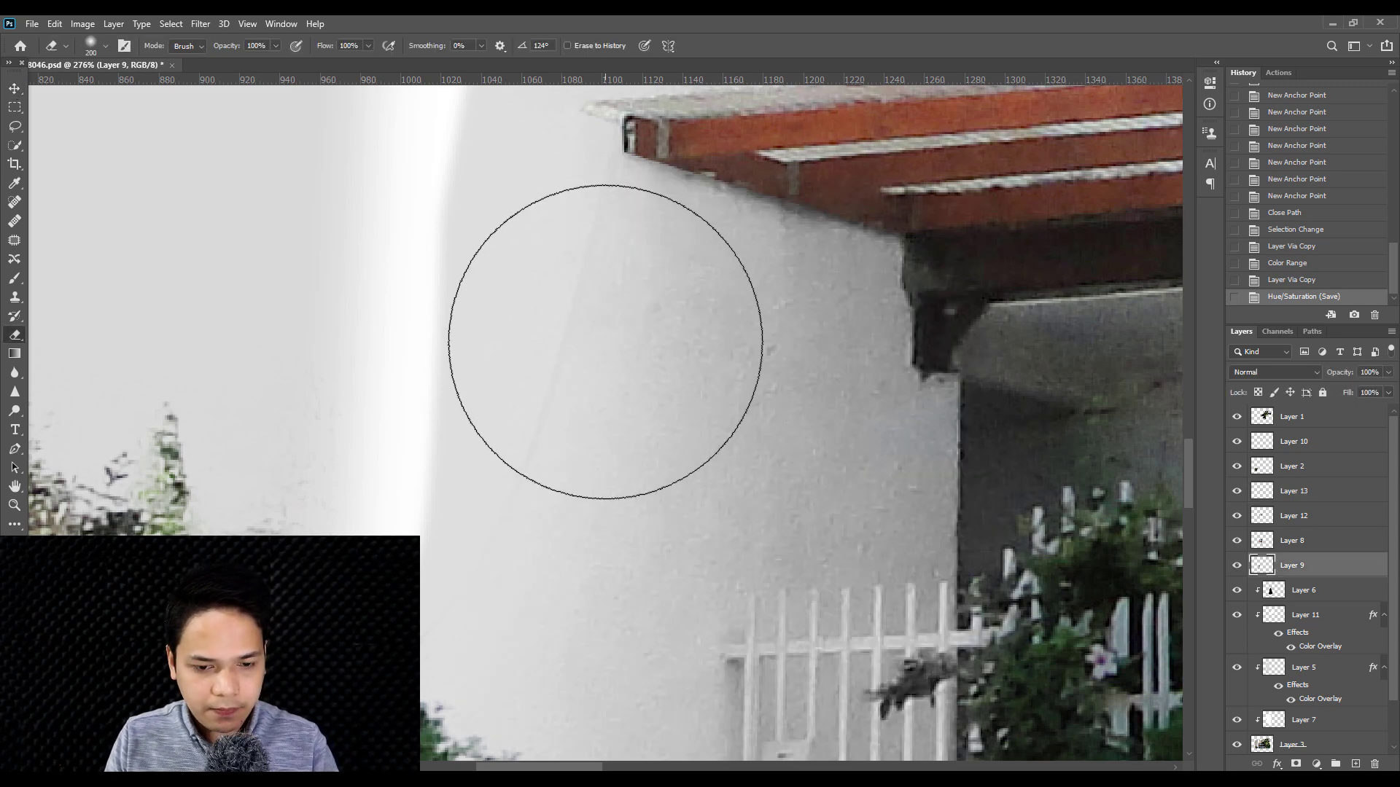
right_click(675, 413)
left_click_drag(544, 350, 552, 222)
left_click_drag(400, 578, 437, 510)
scroll(516, 475, "down", 2)
key("bracketright")
key("bracketright")
key("bracketright")
key("bracketright")
key("bracketright")
key("bracketright")
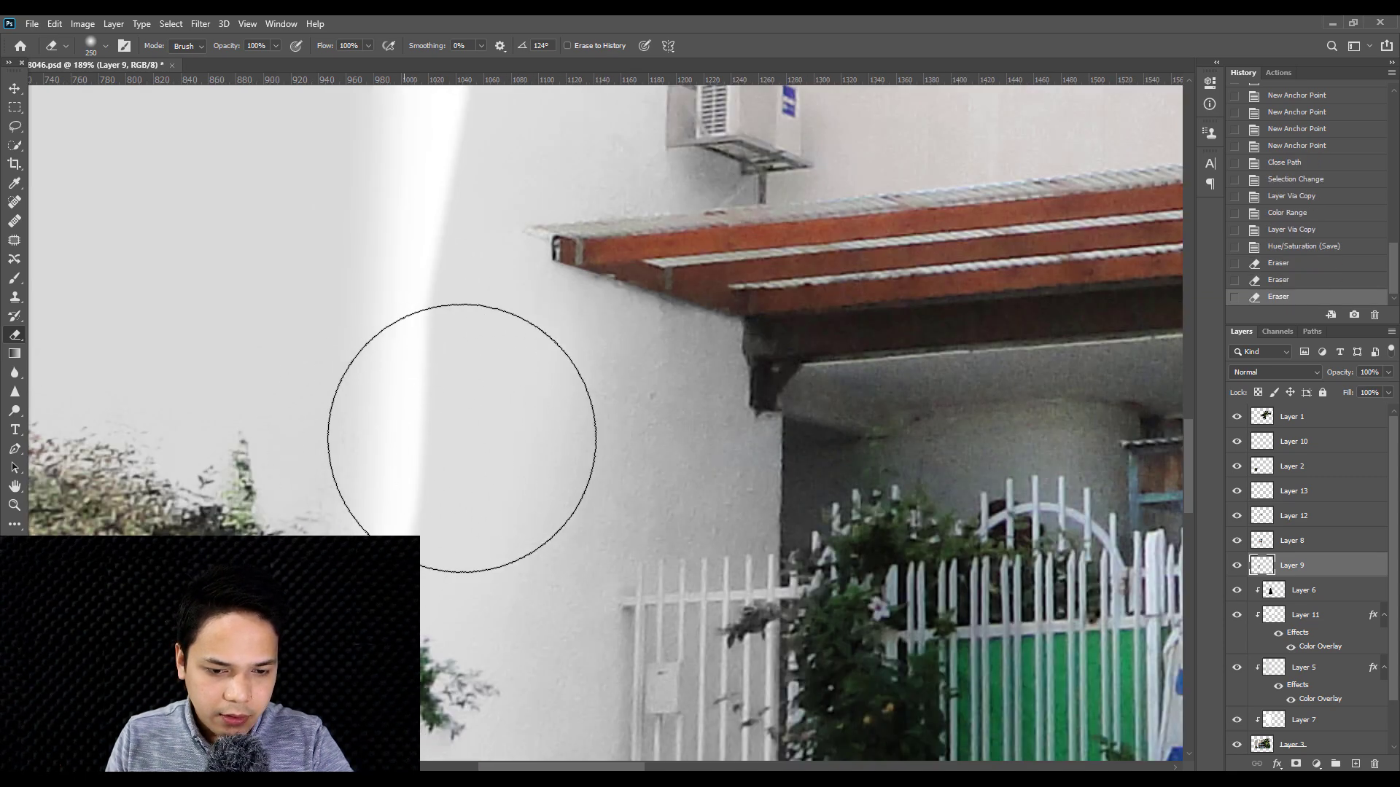
key("bracketright")
left_click_drag(462, 438, 396, 453)
key("bracketleft")
key("bracketleft")
key("ctrl+z")
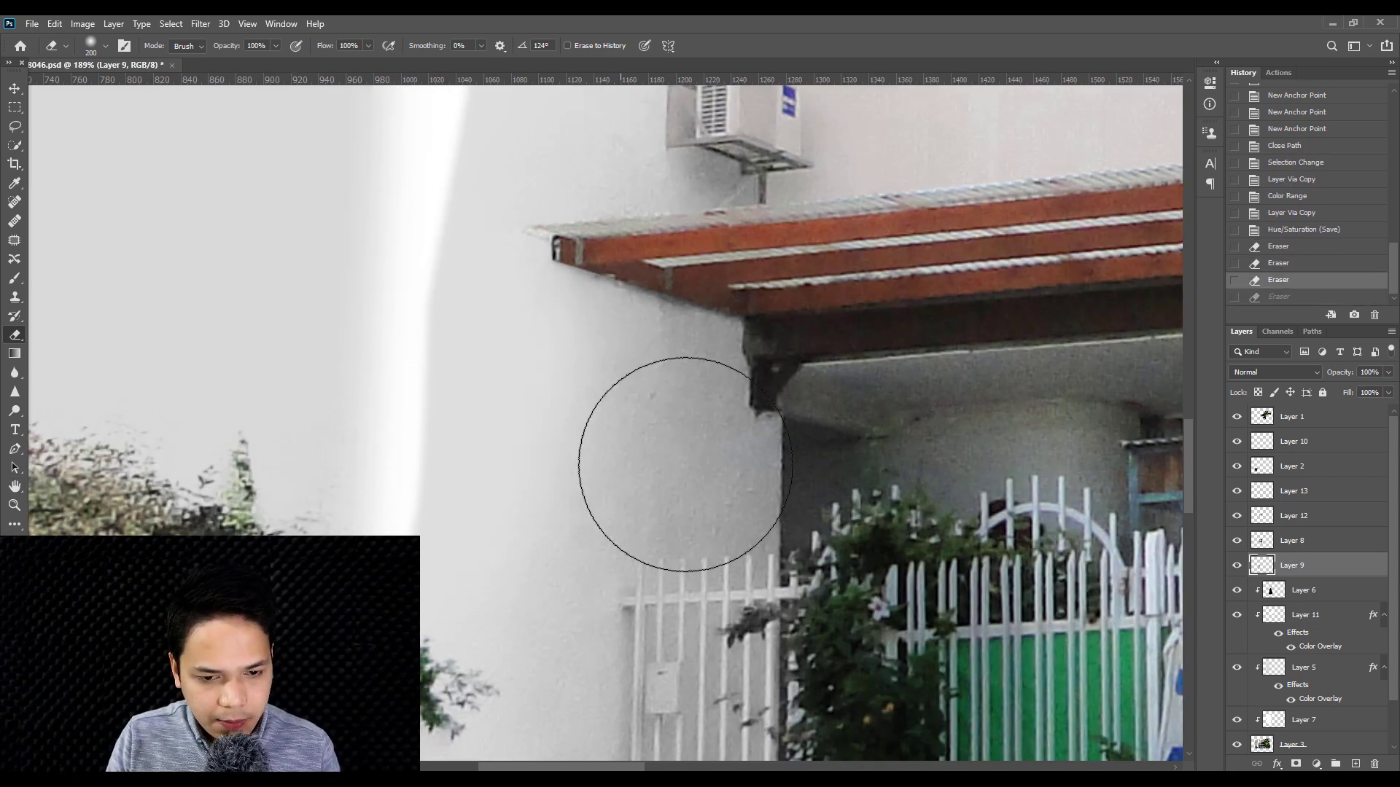
- Shrink the eraser brush and save the retouched document
scroll(537, 476, "down", 2)
scroll(536, 477, "down", 1)
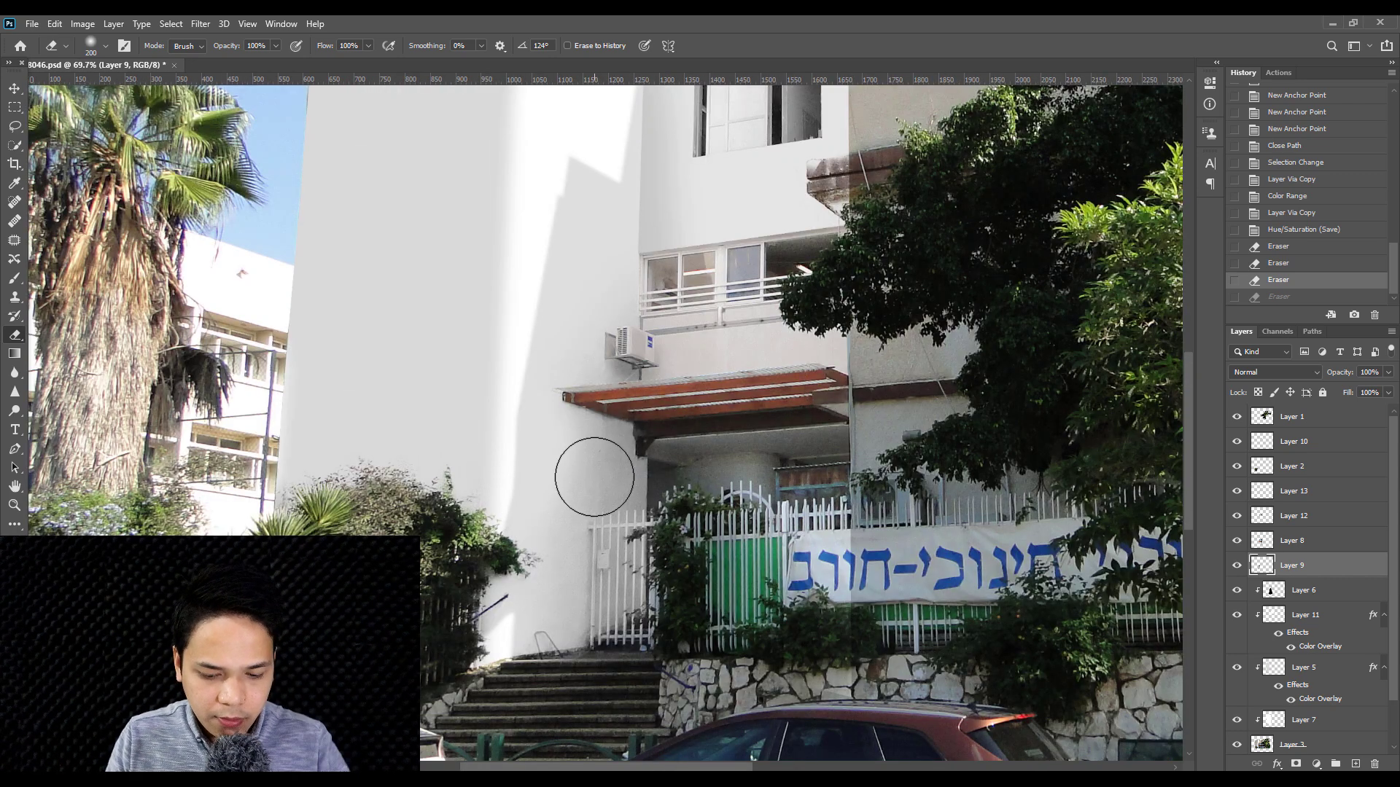
key("bracketleft")
key("bracketleft")
key("bracketleft")
key("ctrl+s")
- Compare the image with the restored foliage layer shown and hidden
scroll(633, 510, "down", 2)
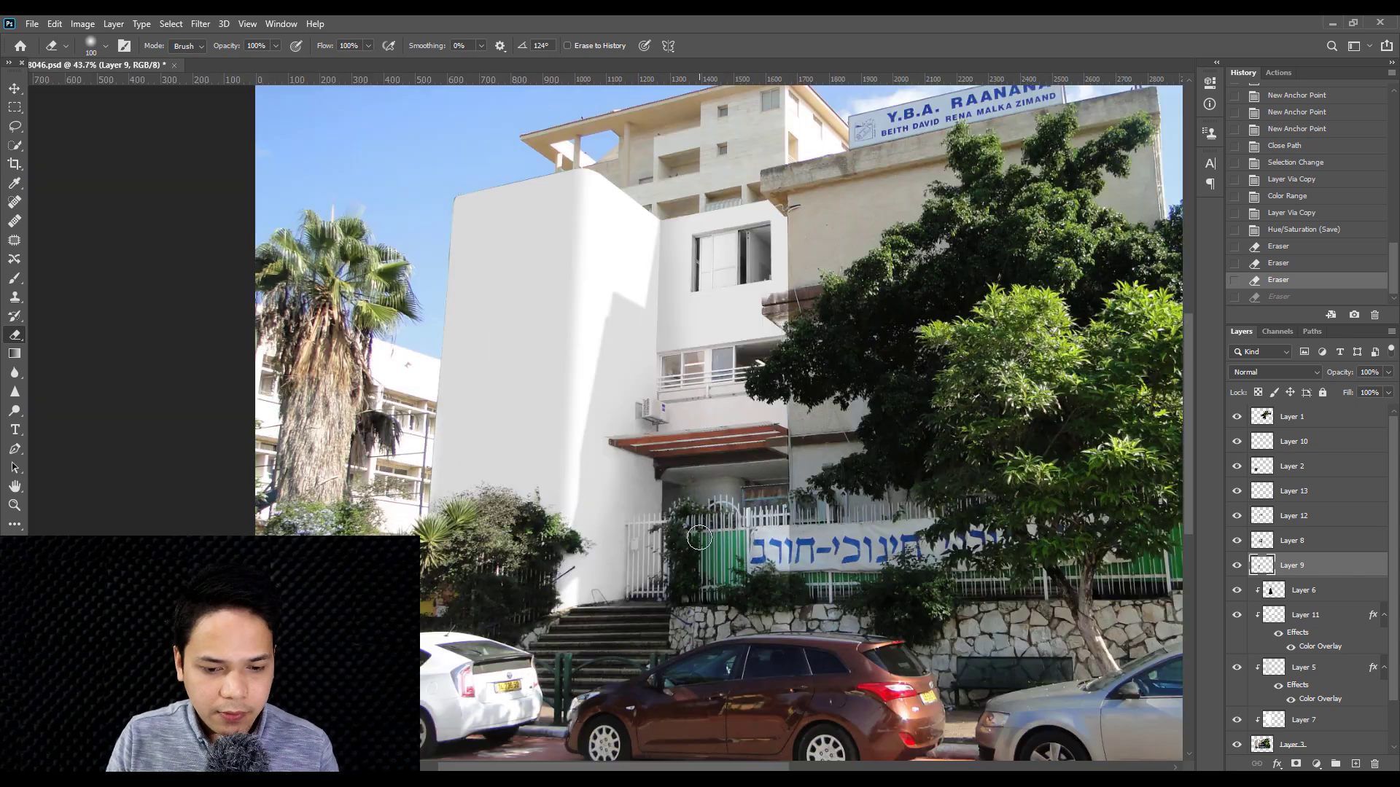
scroll(713, 243, "up", 3)
scroll(713, 246, "down", 1)
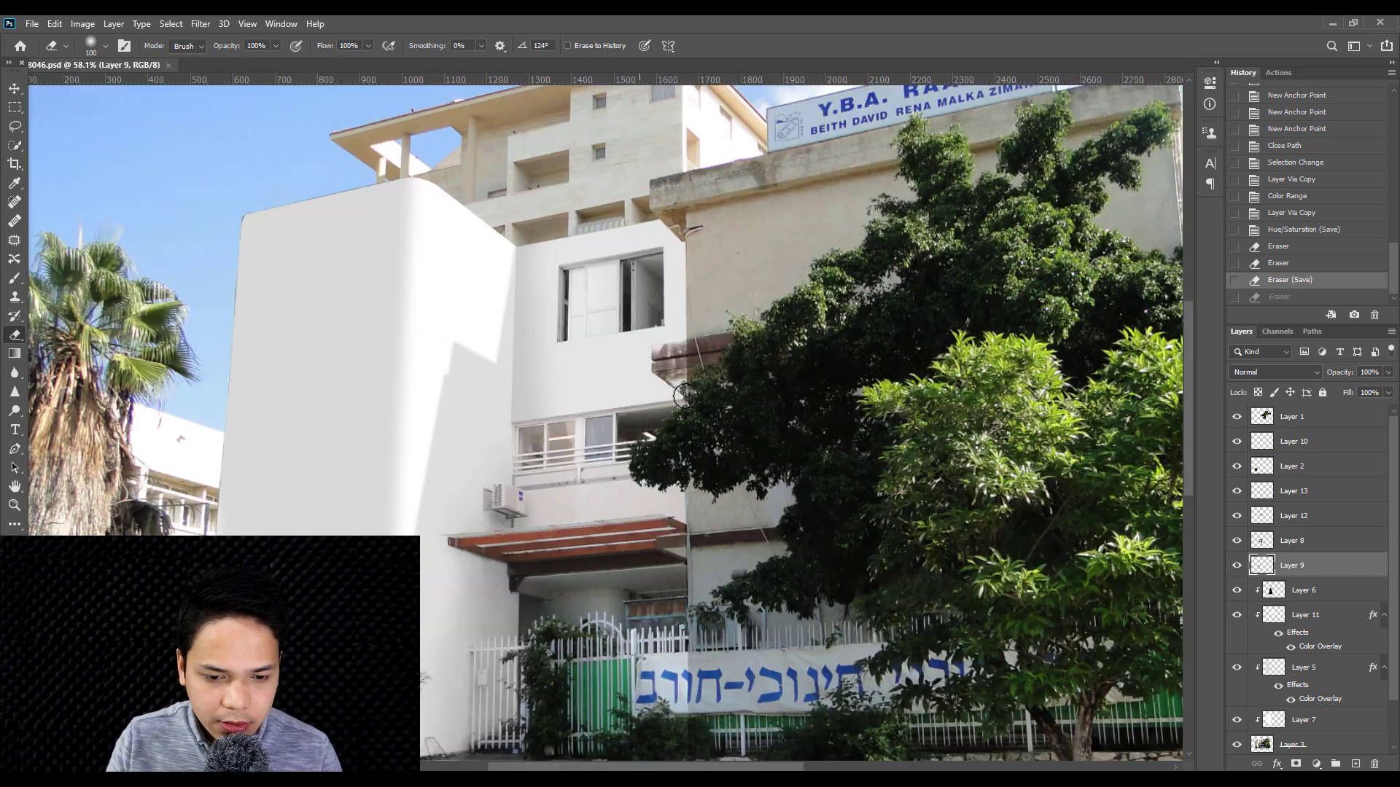
scroll(683, 396, "down", 2)
scroll(656, 387, "up", 1)
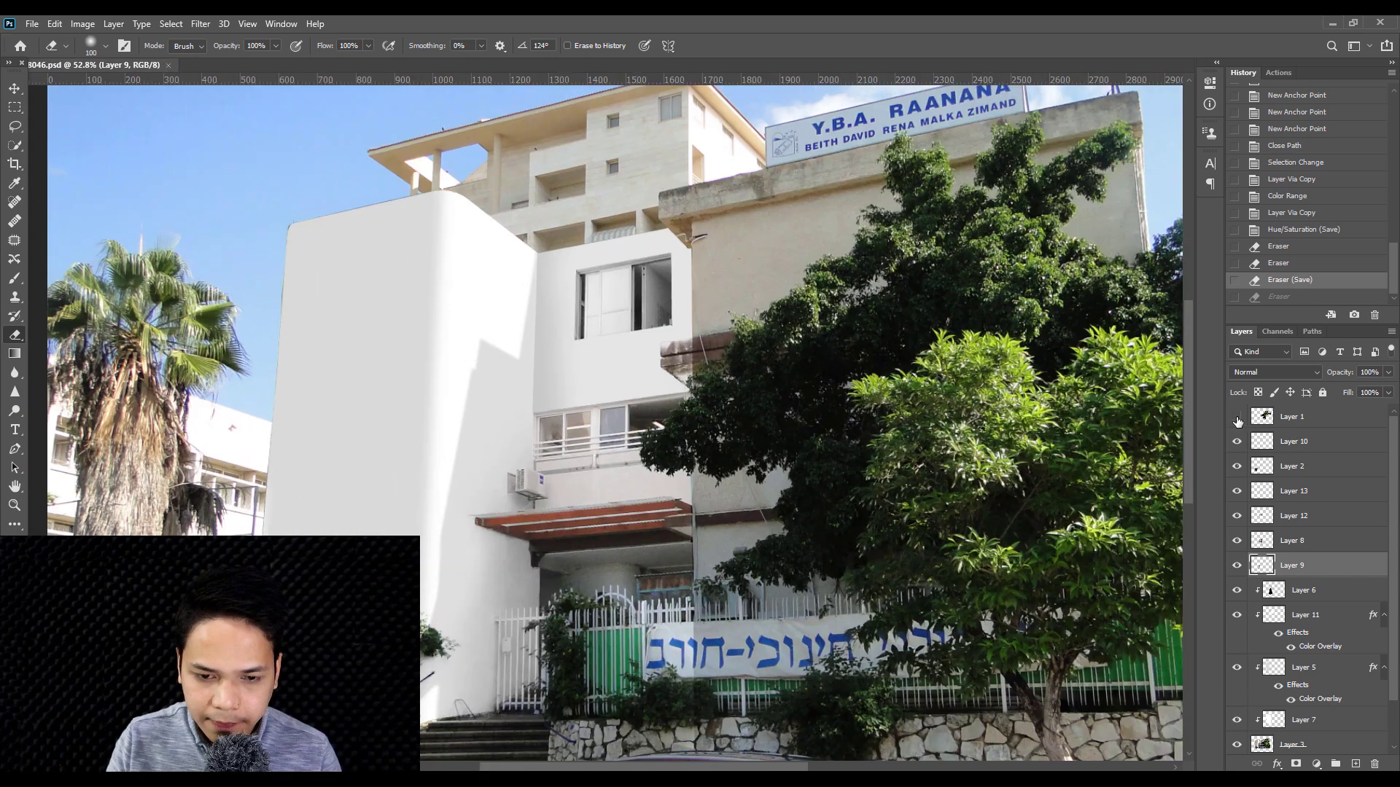
left_click(1237, 419)
left_click(1237, 418)
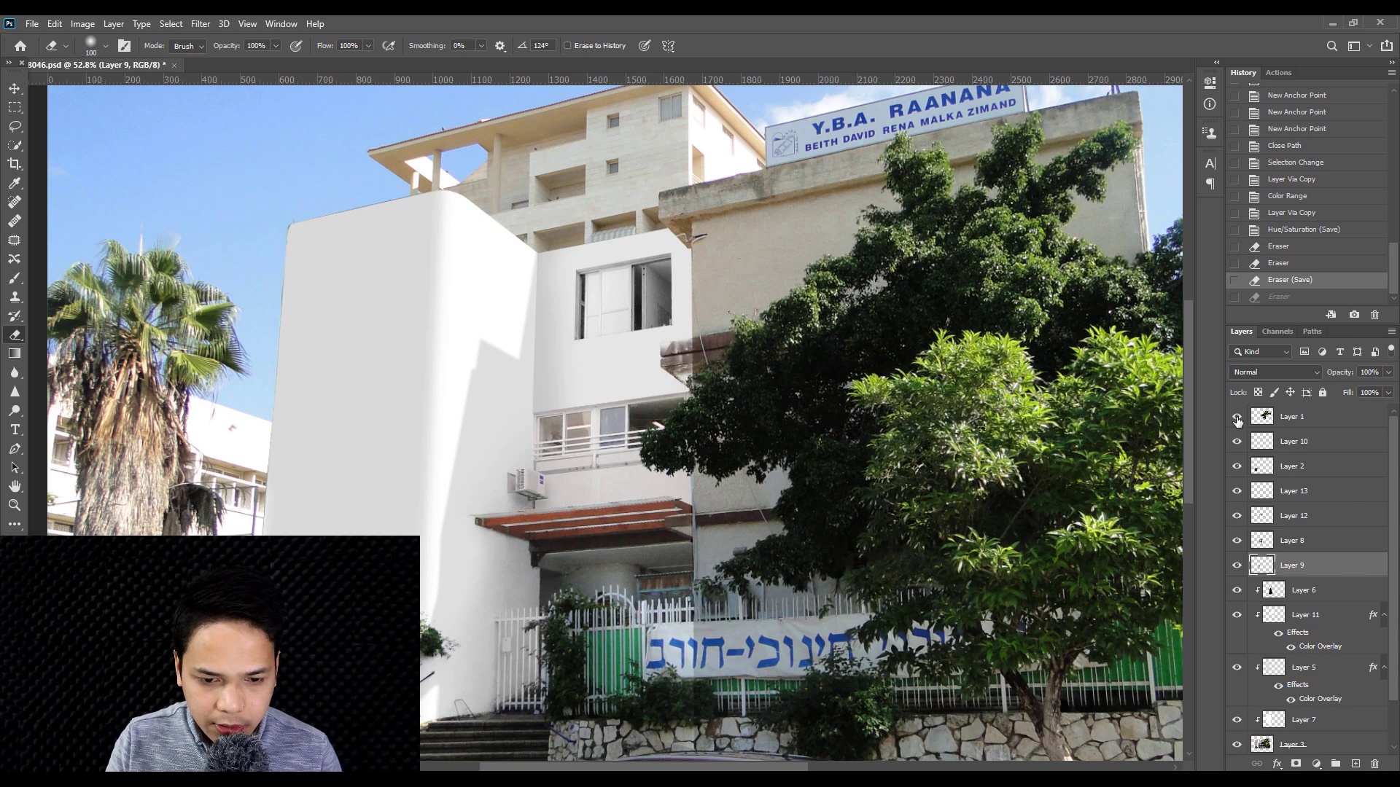
left_click(1237, 418)
- Erase the brown ledge corner beside the white wall on Layer 1
left_click(1292, 417)
scroll(665, 435, "up", 2)
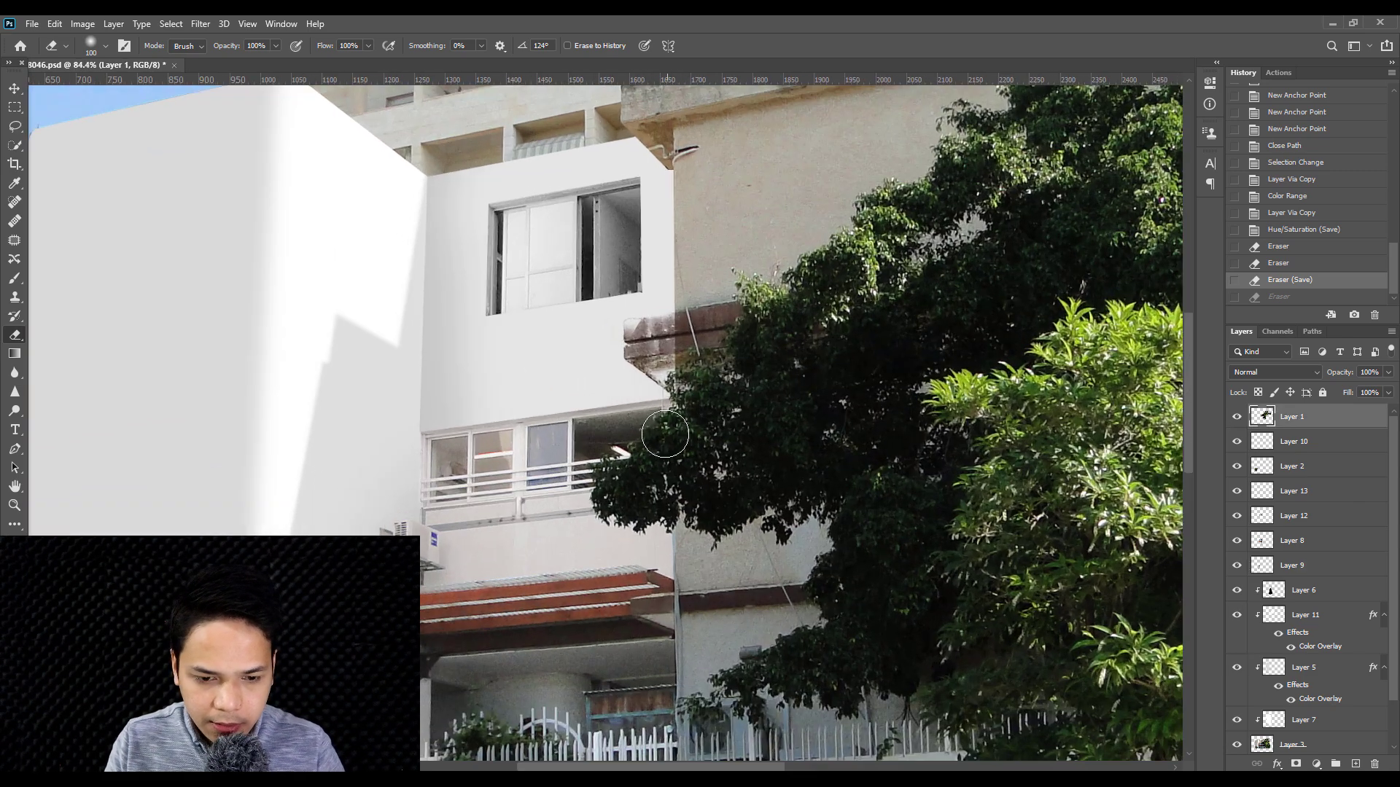
scroll(649, 328, "up", 2)
right_click(646, 321)
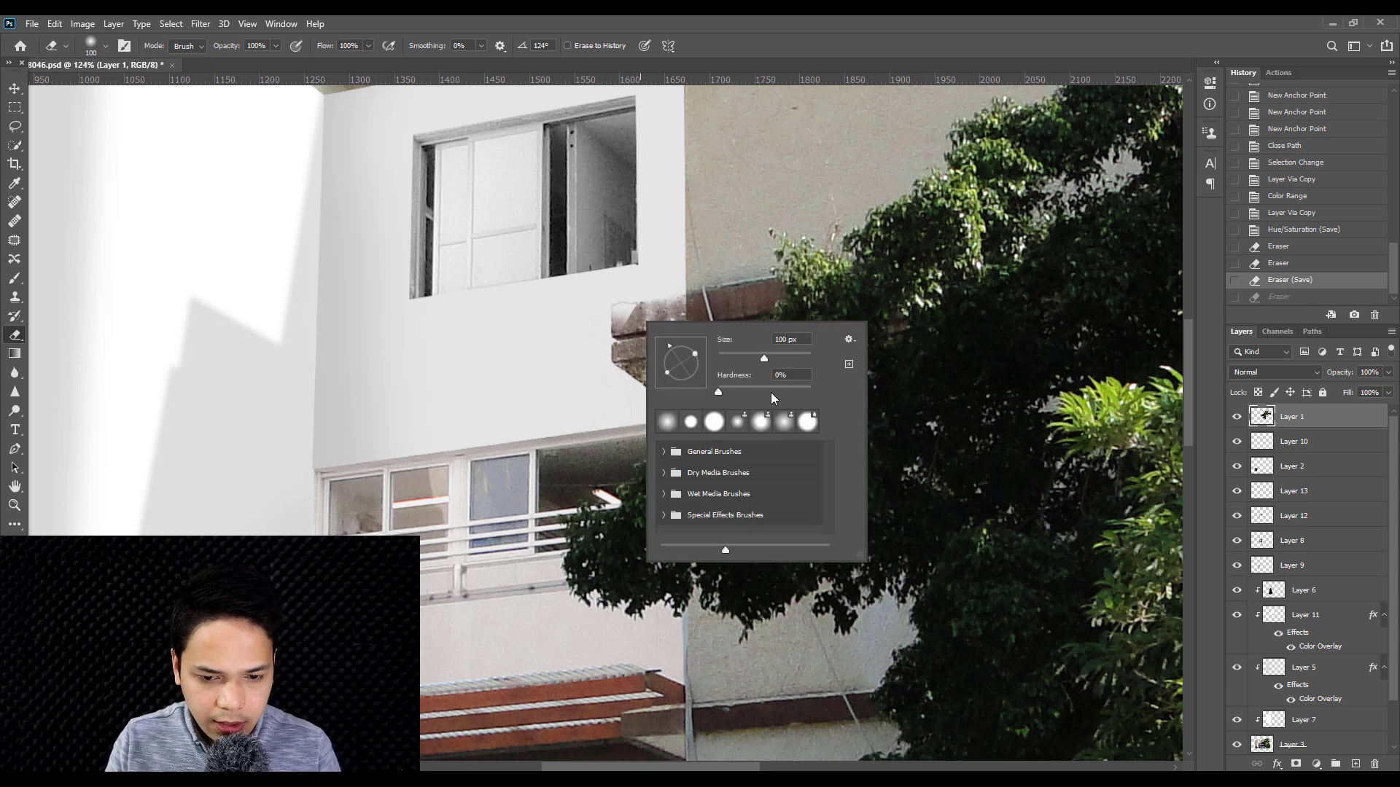
left_click(634, 297)
mouse_move(634, 297)
left_mouse_down()
mouse_move(656, 303)
mouse_move(656, 323)
left_mouse_up()
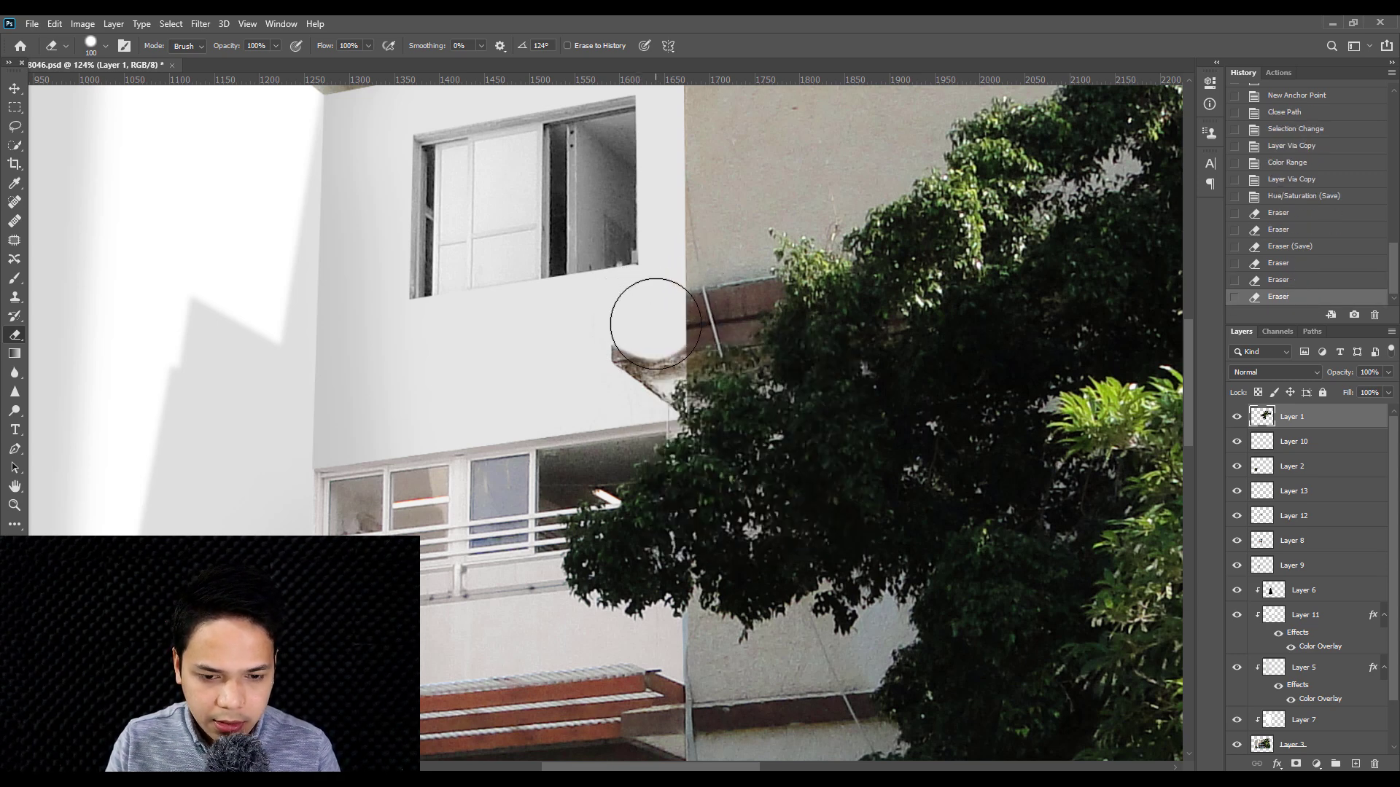
- Erase the remaining ledge bits at the wall edge with a softer, smaller eraser
right_click(671, 296)
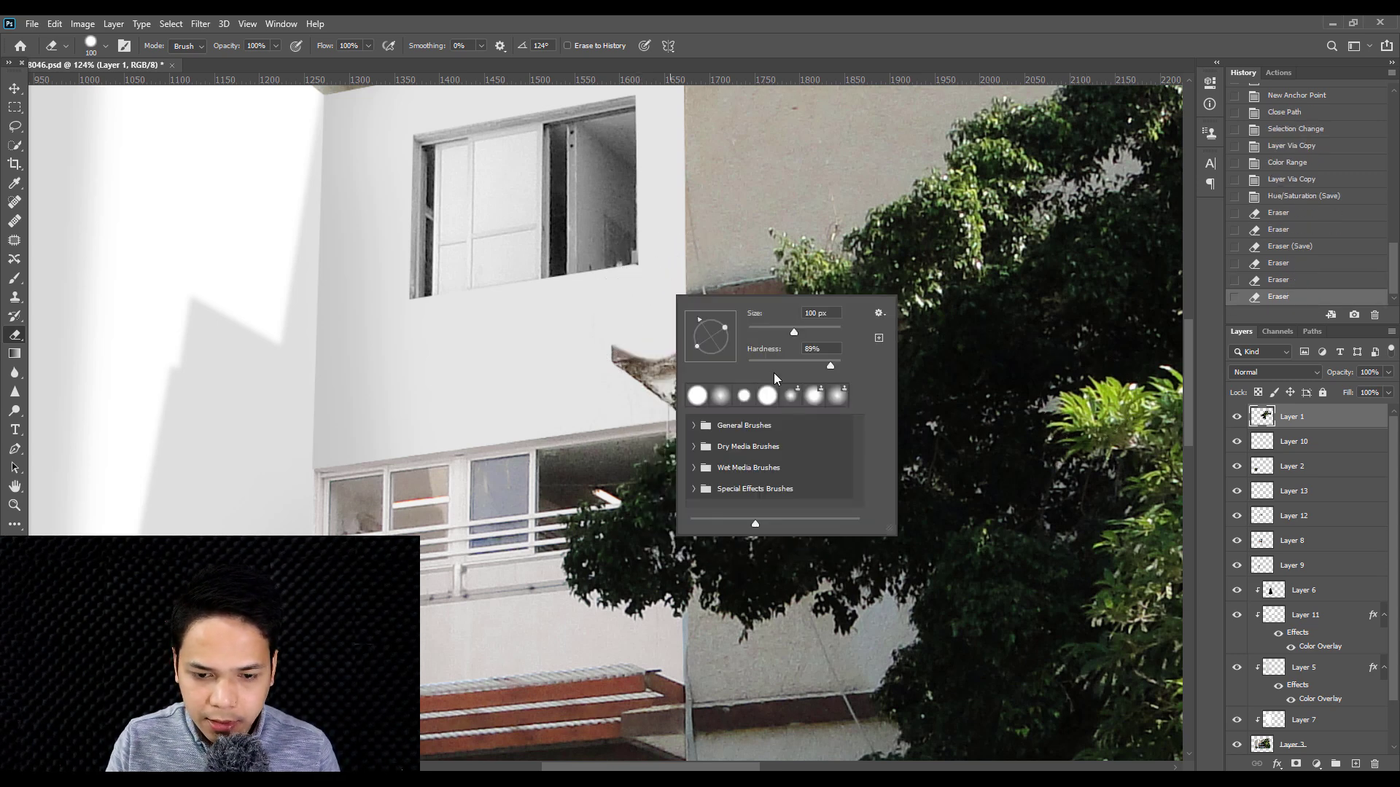
key("Return")
mouse_move(616, 343)
left_mouse_down()
mouse_move(635, 378)
mouse_move(672, 344)
left_mouse_up()
key("bracketleft")
key("bracketleft")
key("bracketleft")
right_click(666, 309)
key("Return")
key("bracketleft")
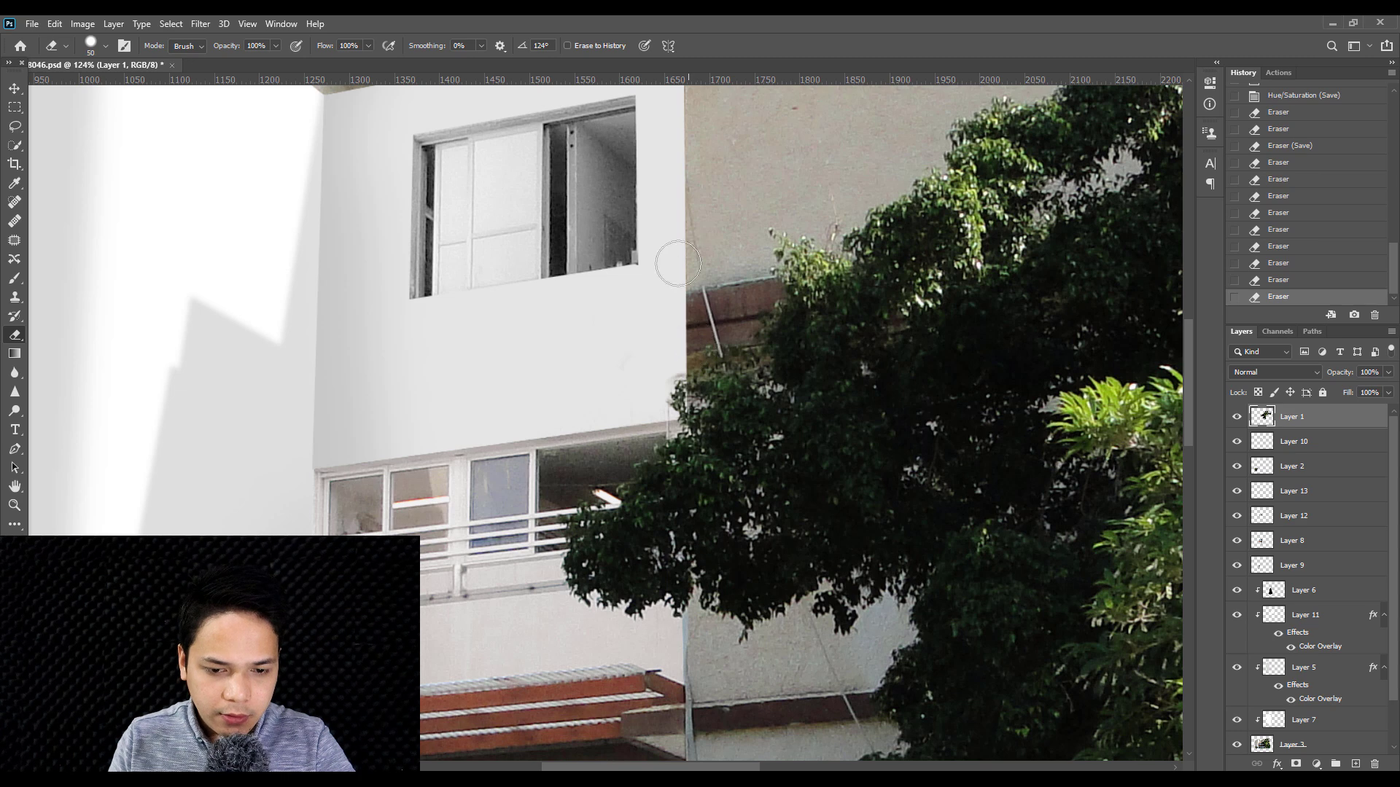
left_click(678, 263)
- With the Move tool, check which layers sit under the edited spot
left_click(15, 88)
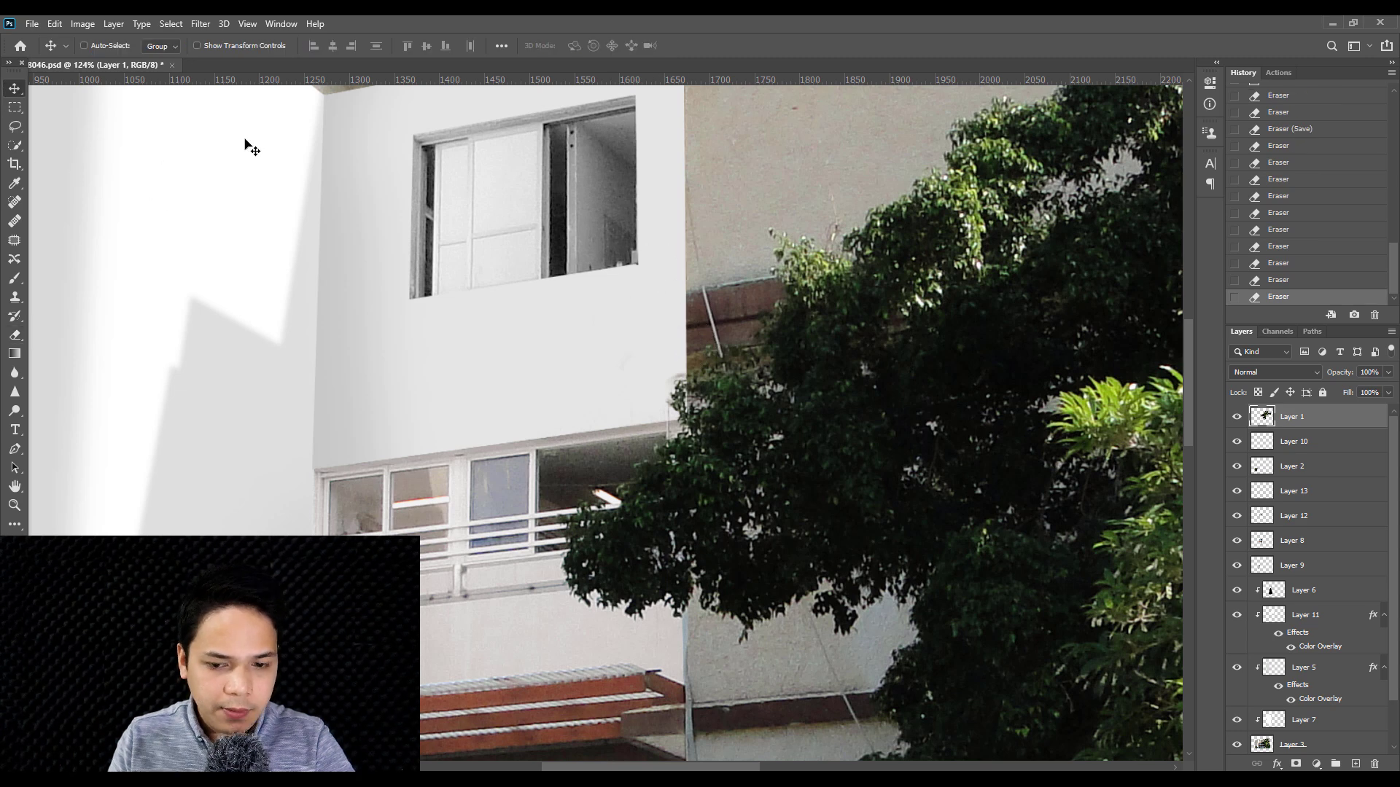
right_click(893, 343)
right_click(947, 416)
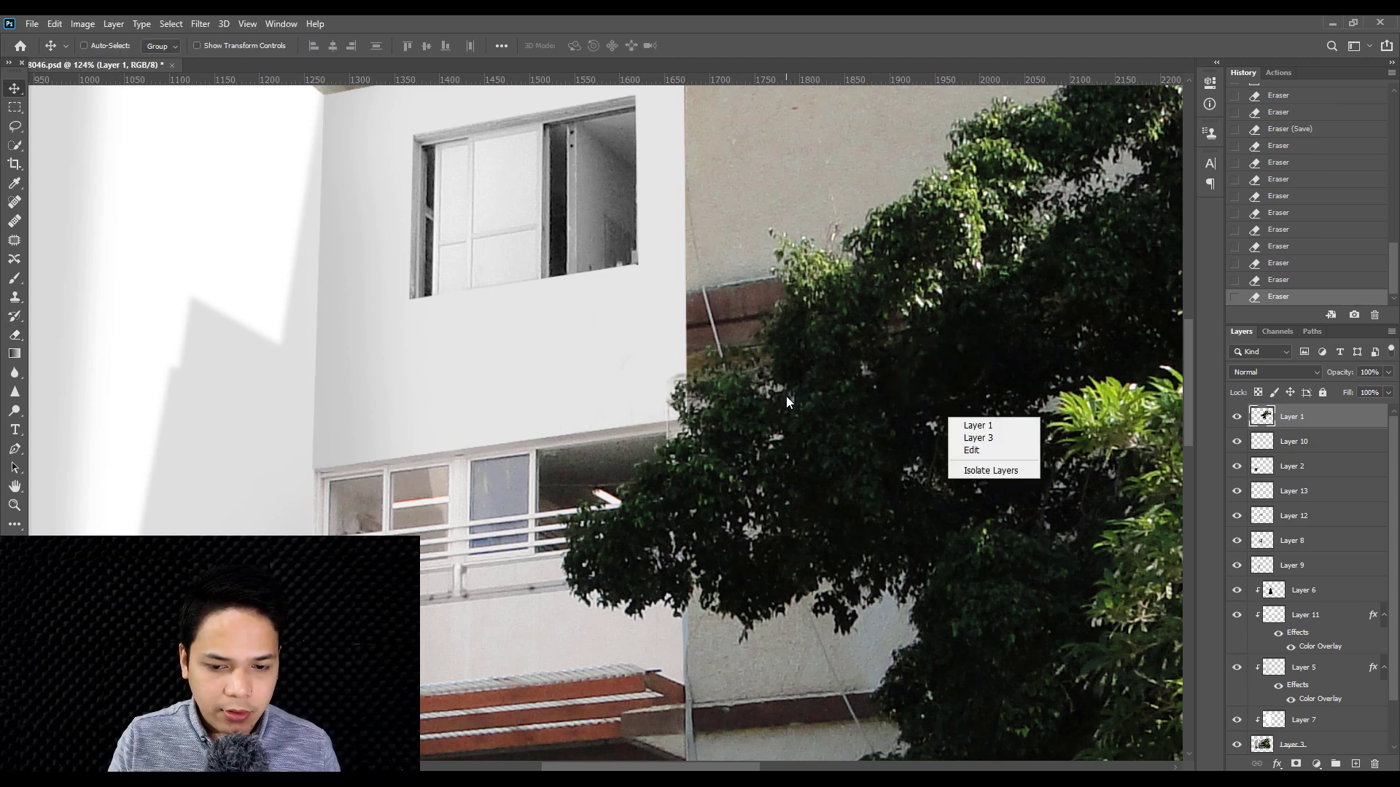
key("Escape")
- Zoom and pan around the image to review the erased ledge corner
scroll(857, 402, "down", 3)
left_click_drag(921, 395, 731, 358)
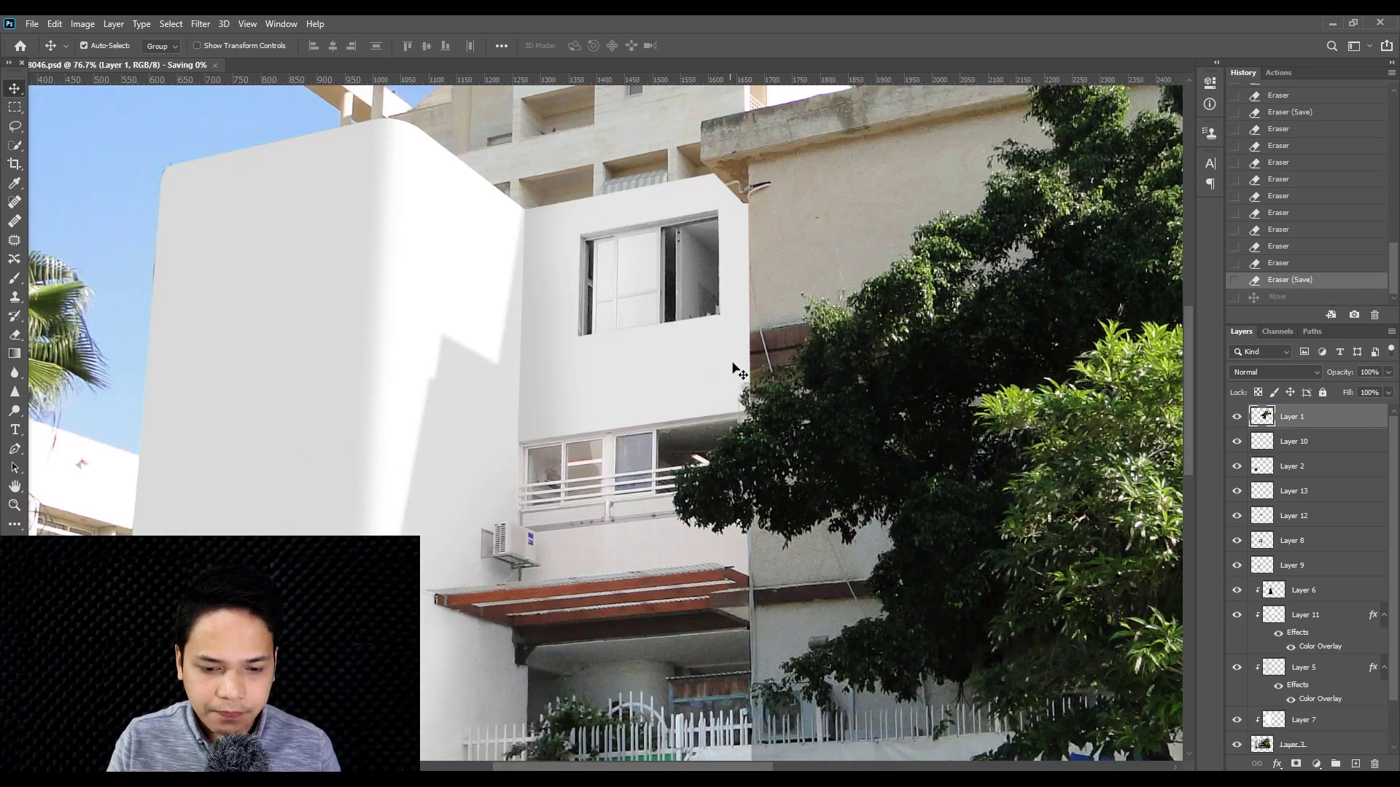
scroll(738, 364, "down", 3)
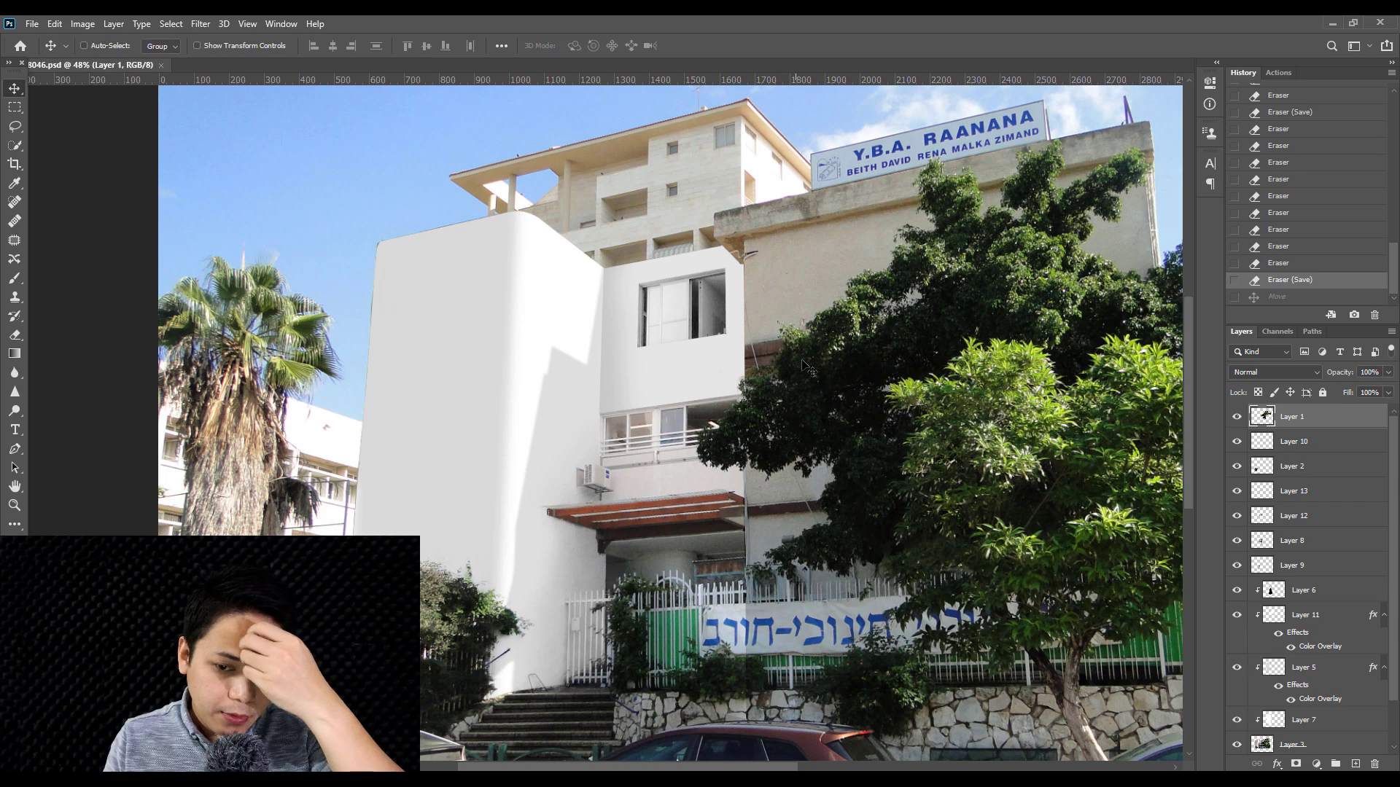
scroll(729, 372, "up", 2)
scroll(722, 367, "up", 1)
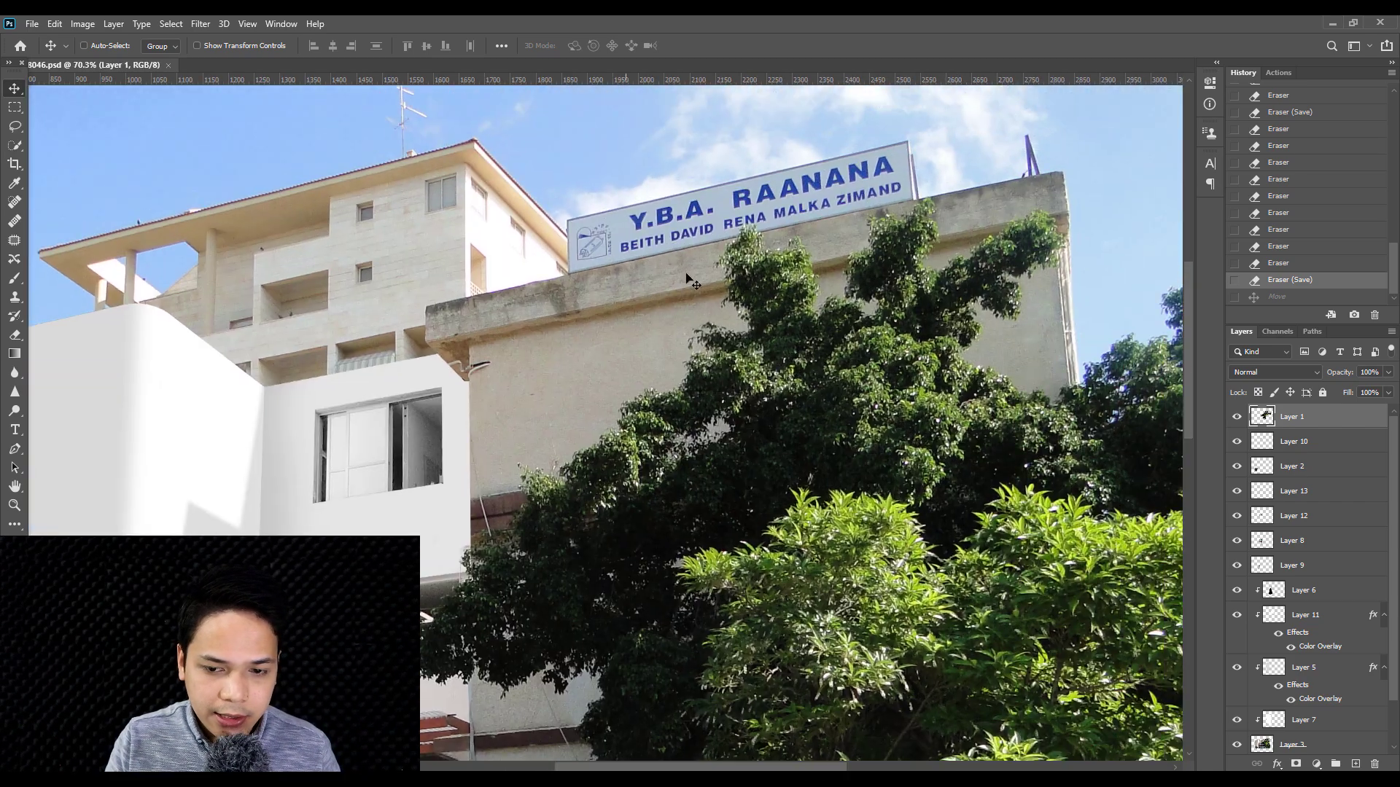
scroll(1020, 395, "down", 3)
scroll(629, 327, "up", 2)
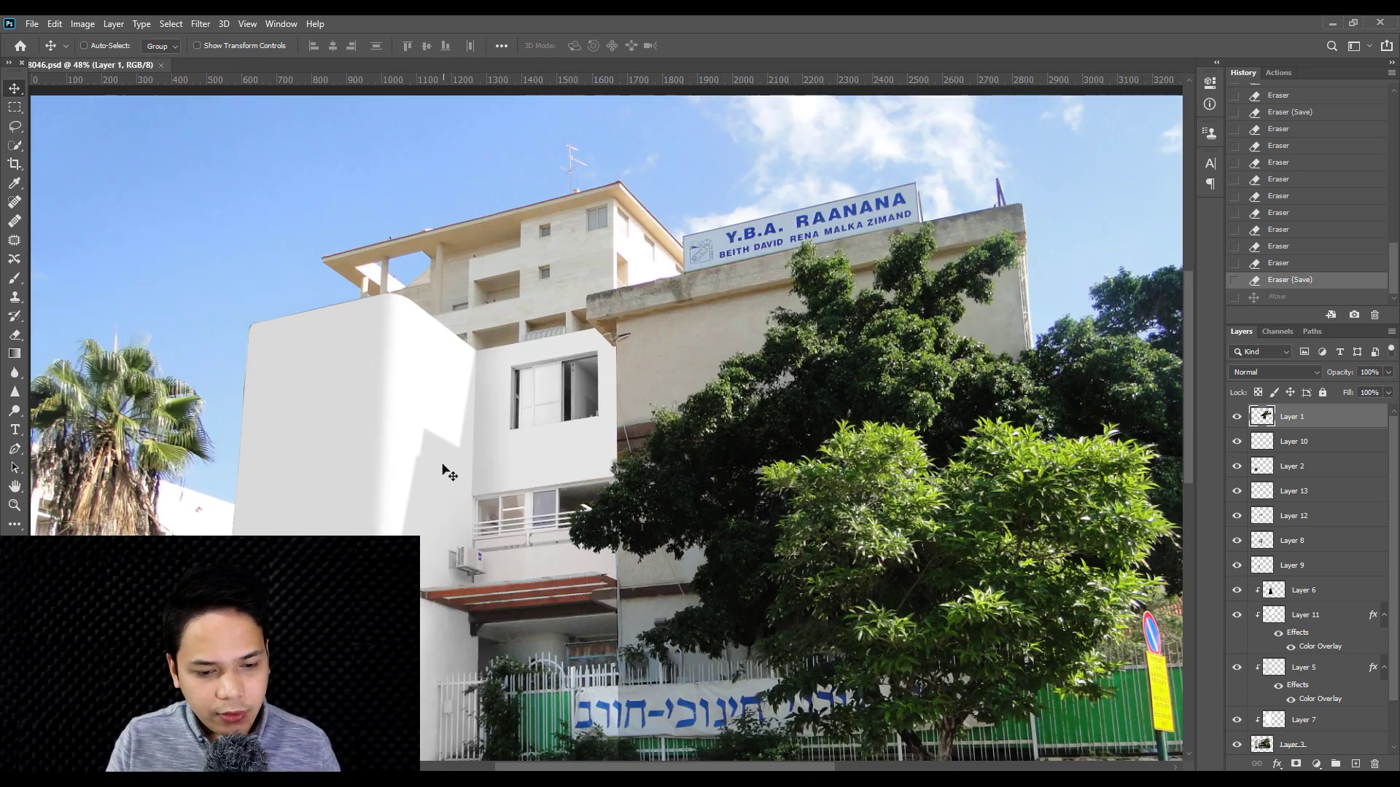
scroll(629, 327, "up", 1)
scroll(631, 331, "down", 1)
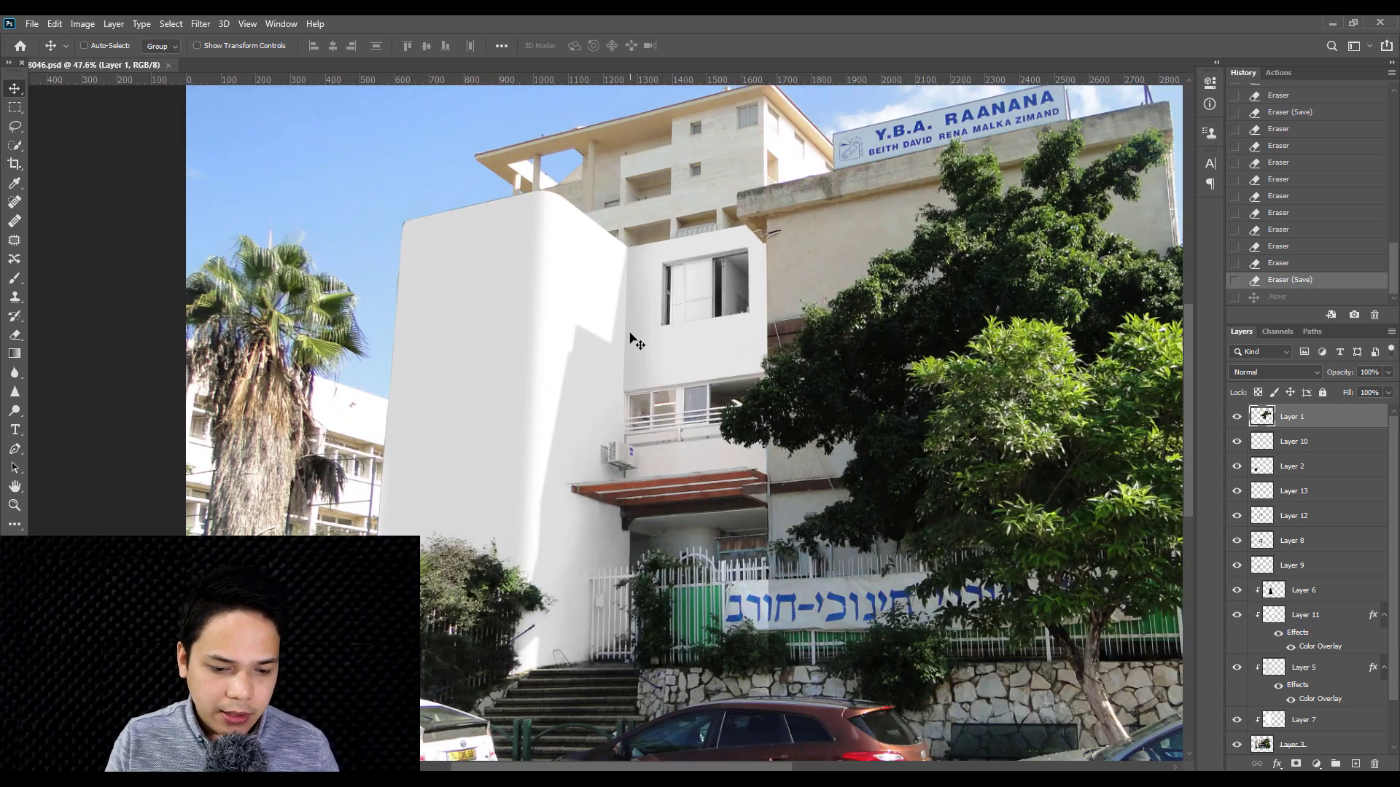
scroll(636, 341, "down", 2)
scroll(635, 342, "up", 1)
scroll(658, 332, "up", 1)
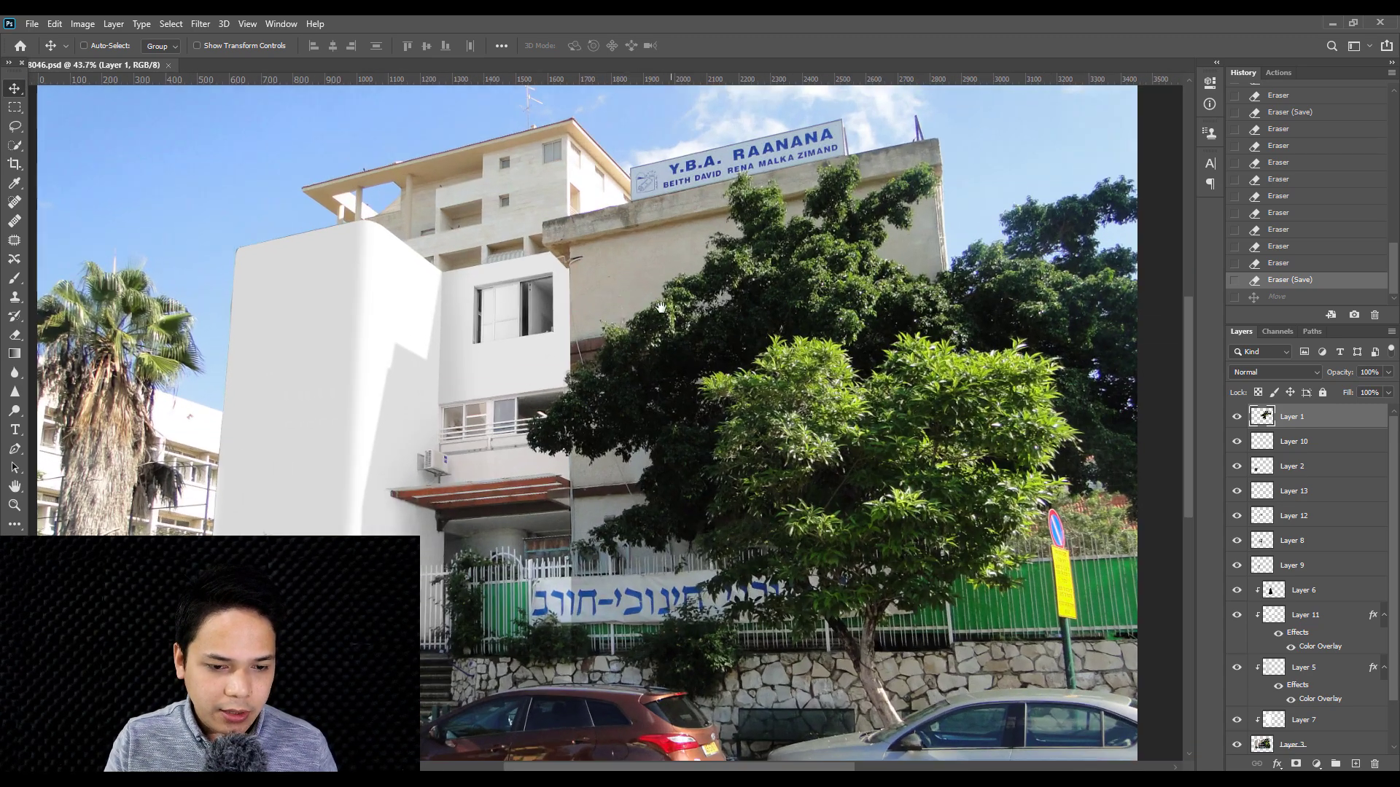
scroll(554, 321, "up", 1)
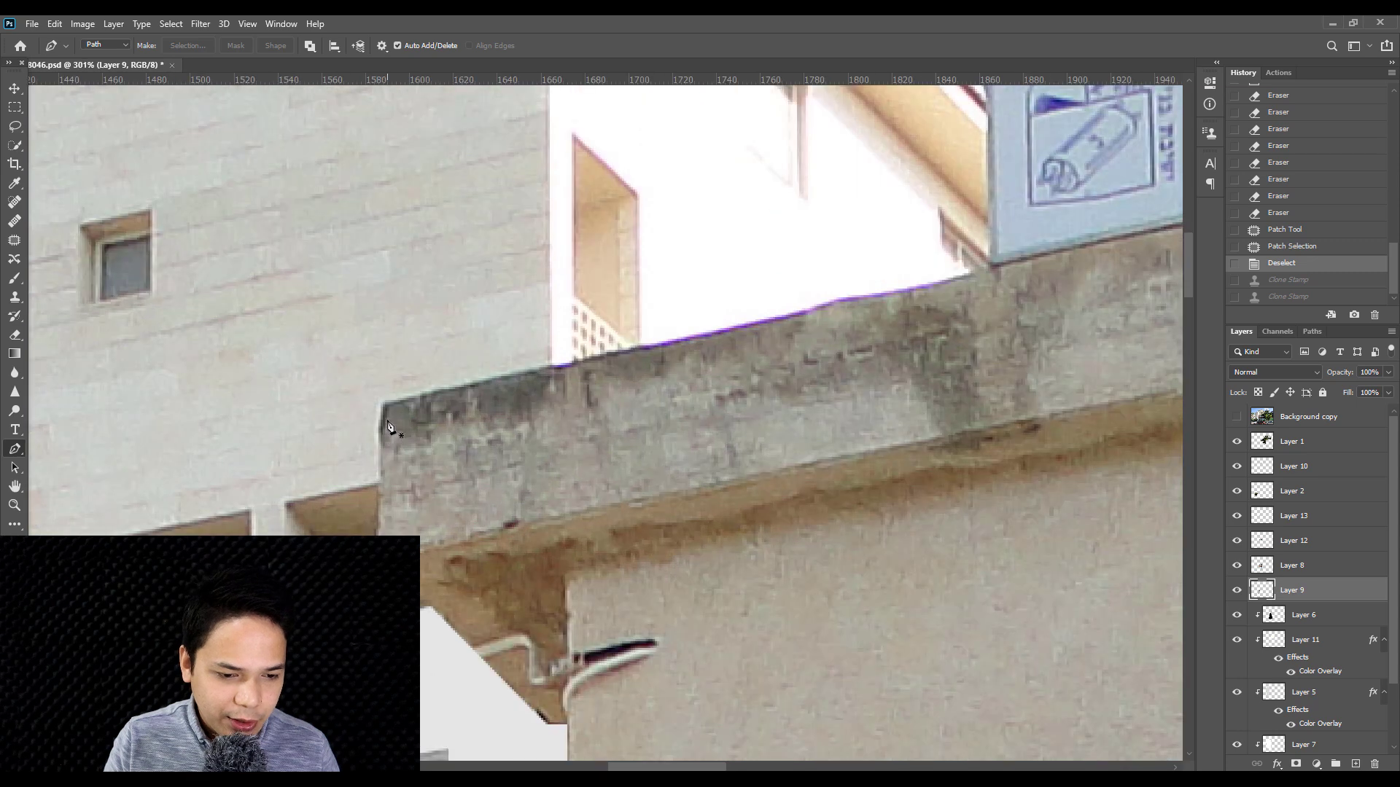
- Load a layer's pixels as a selection, then clear it again
scroll(382, 407, "down", 5)
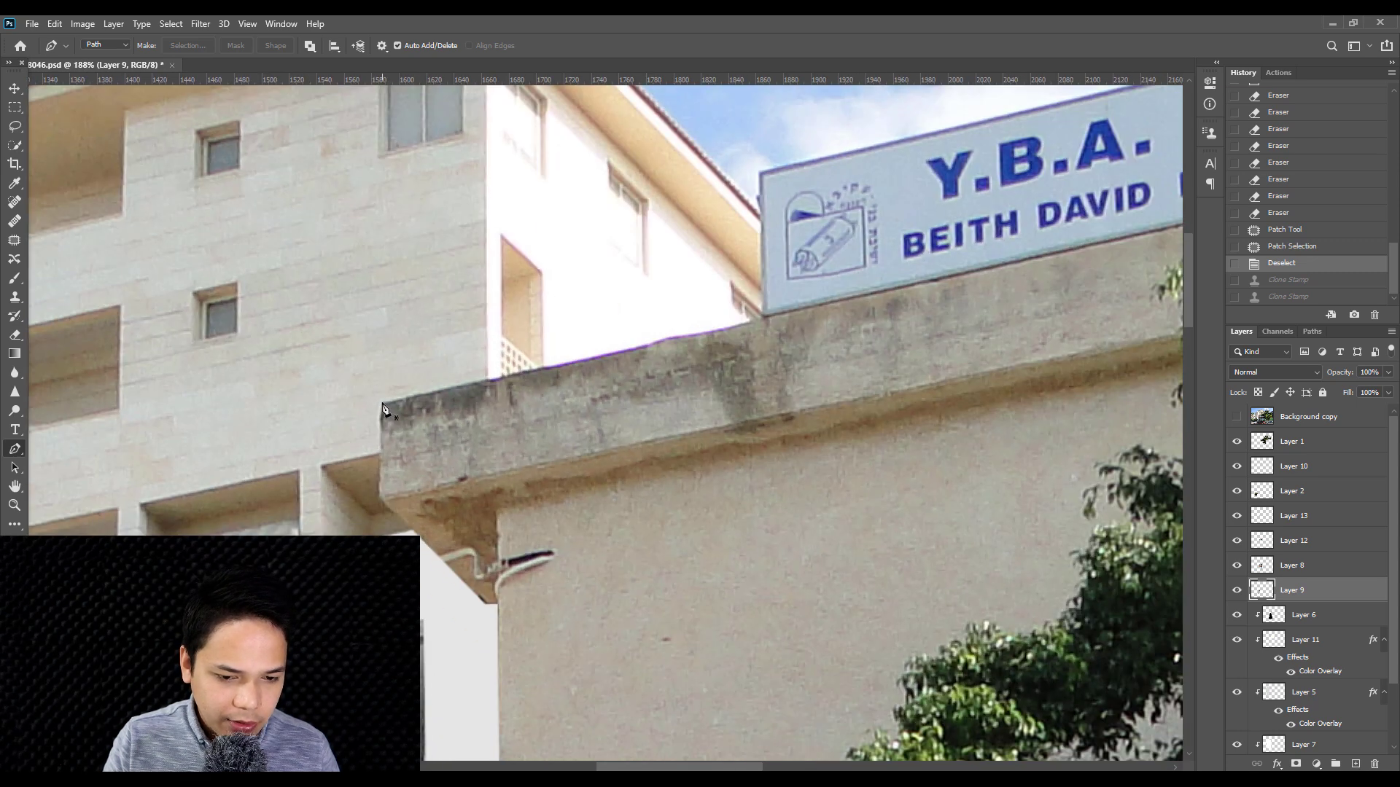
scroll(1305, 627, "down", 2)
left_click(1262, 694, "ctrl")
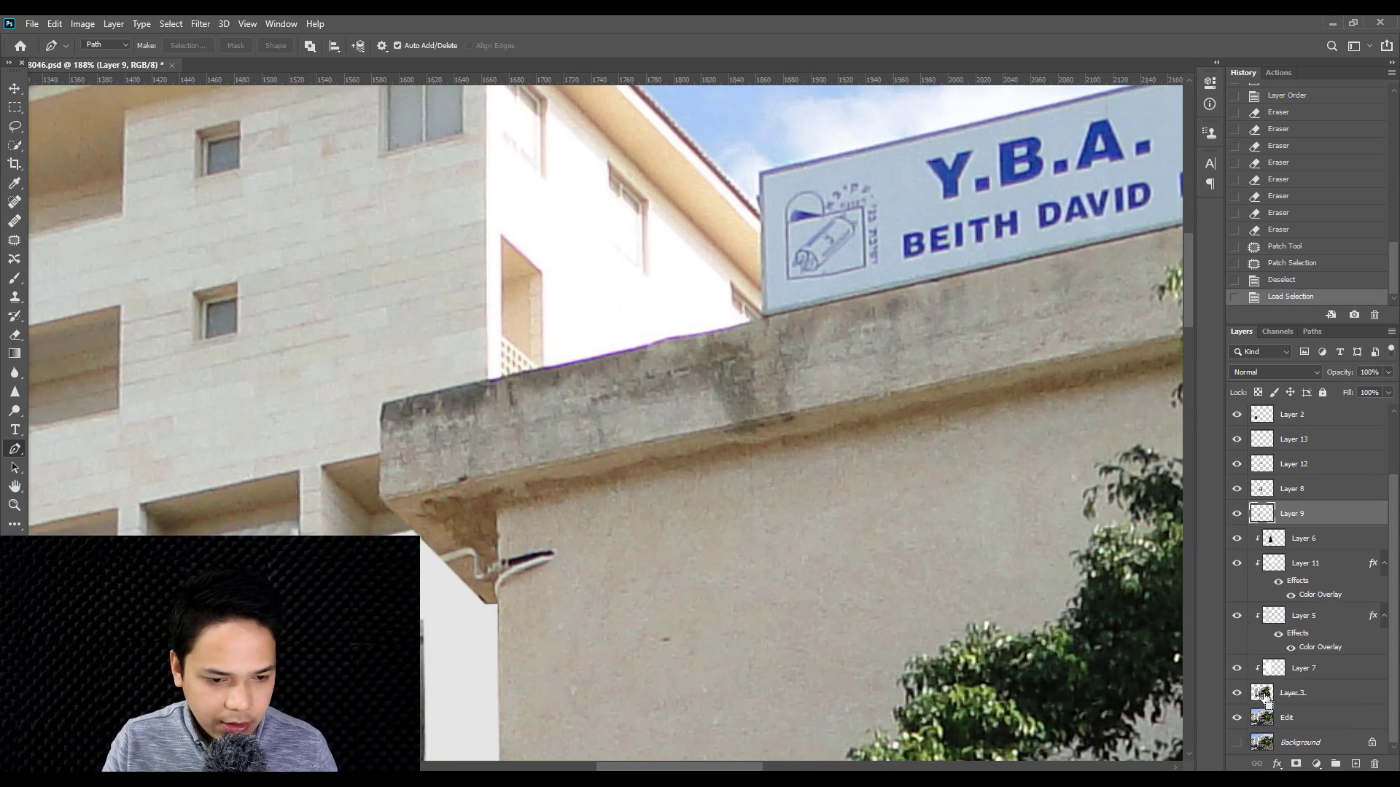
key("ctrl+d")
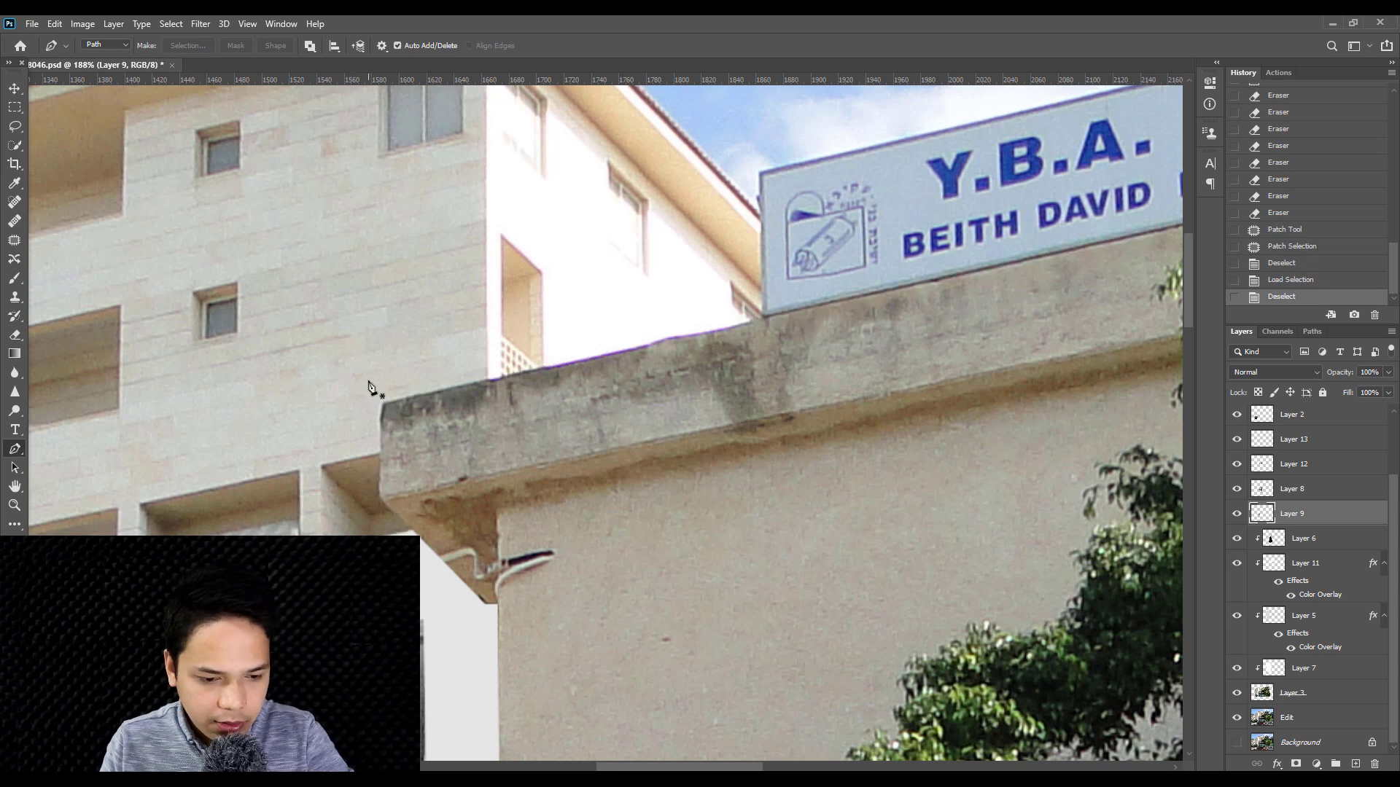
scroll(470, 605, "up", 2)
scroll(471, 605, "up", 1)
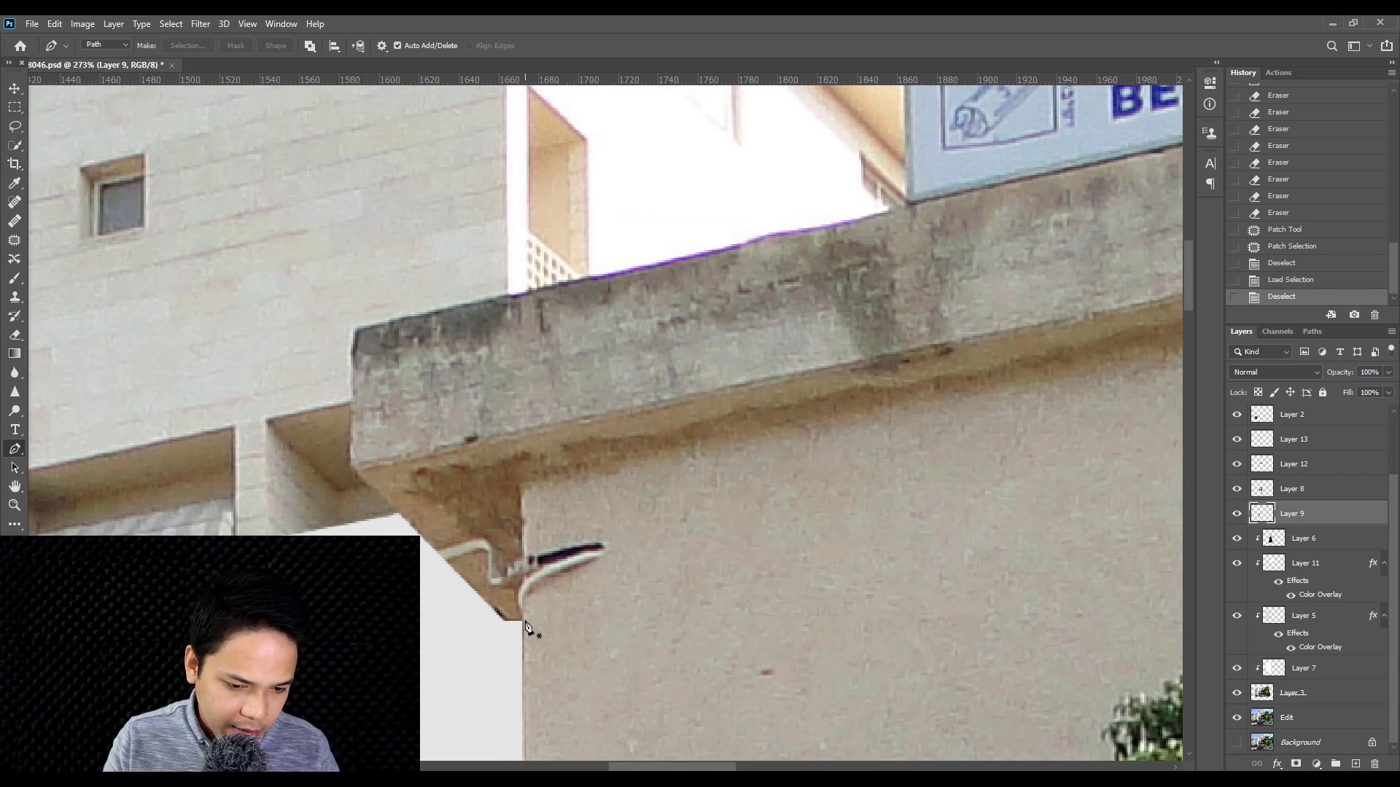
- Trace the top ledge with Pen points curving around its left and right ends
left_click(525, 621)
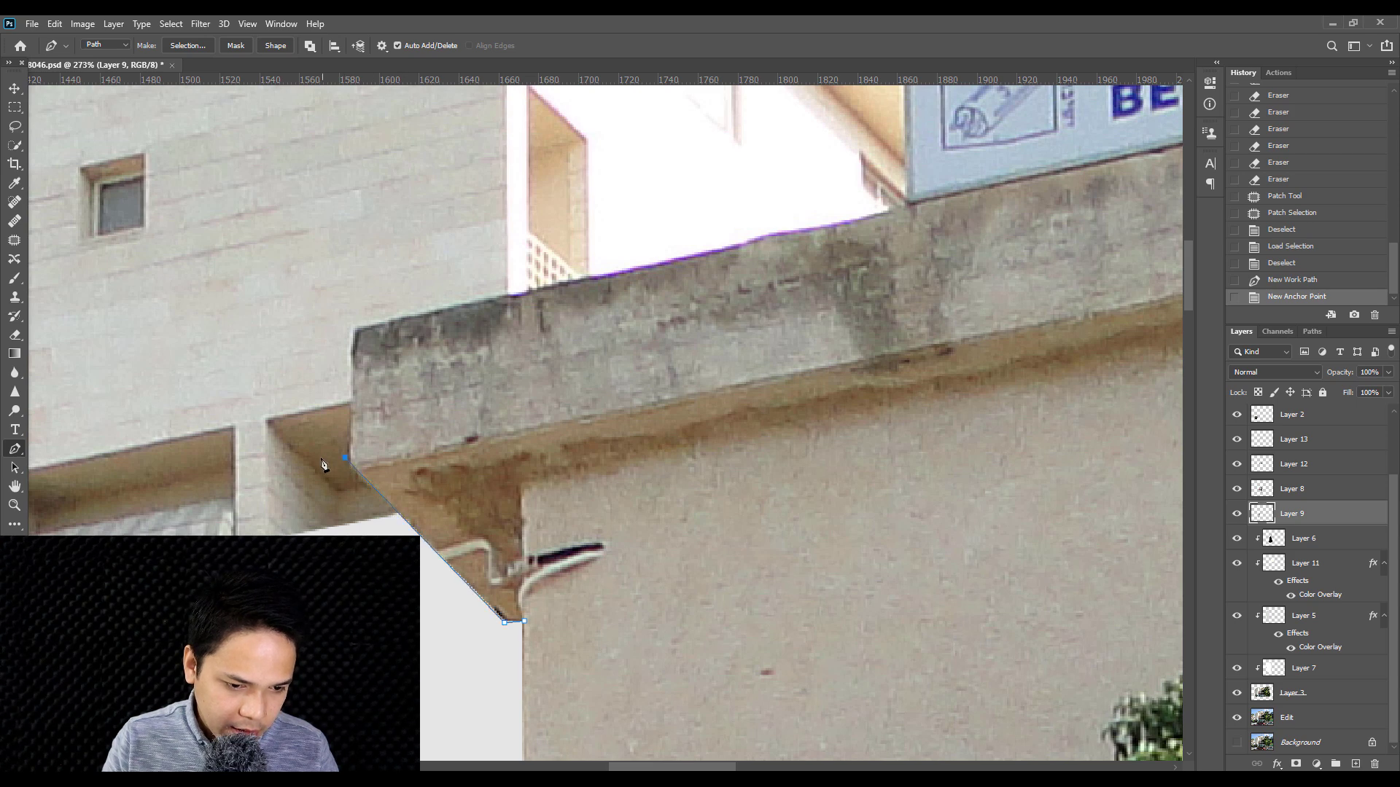
key("ctrl+z")
left_click(301, 398)
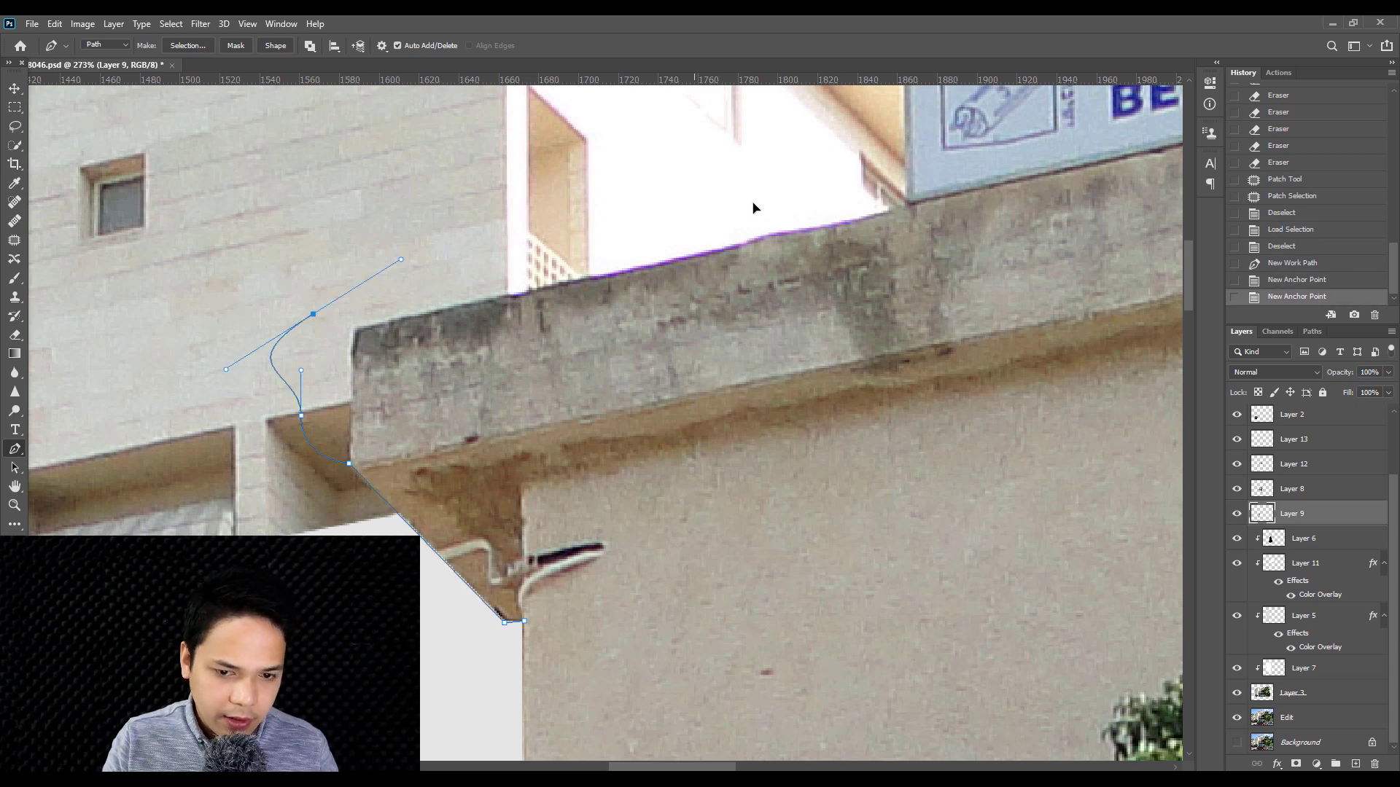
left_click_drag(781, 218, 244, 417)
left_click(343, 343)
left_click_drag(439, 362, 345, 385)
left_click(850, 278)
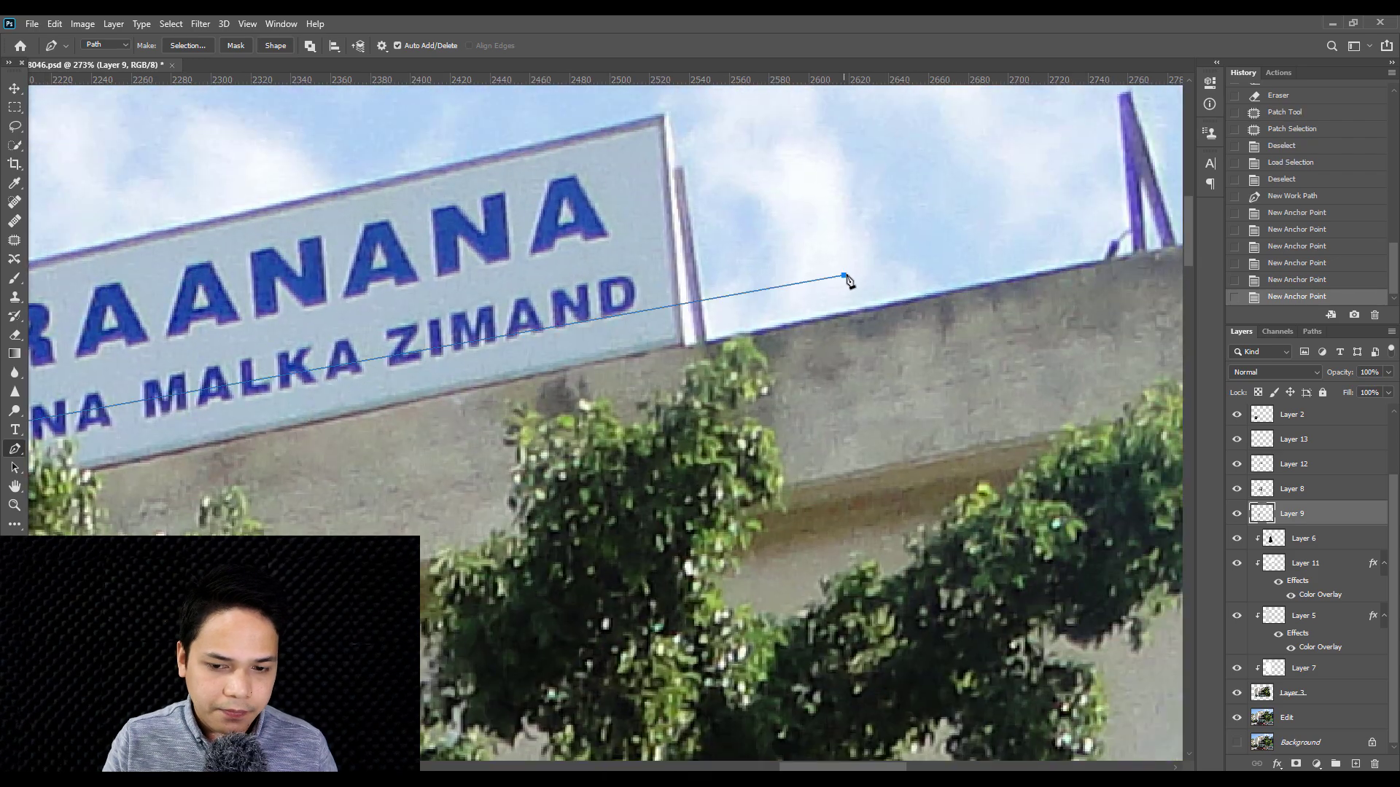
left_click_drag(850, 278, 372, 377)
left_click(841, 285)
left_click_drag(875, 362, 882, 410)
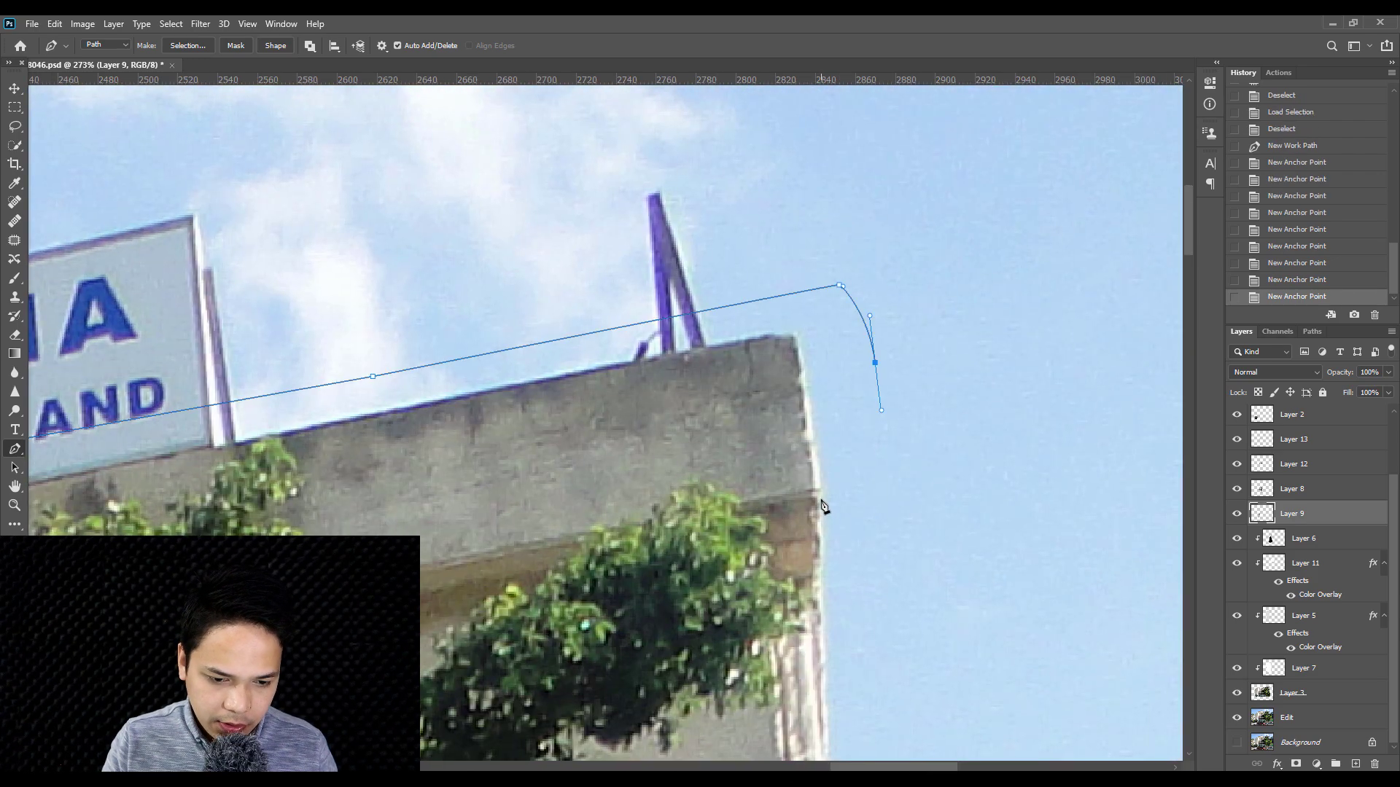
left_click(820, 496)
scroll(605, 422, "left", 15)
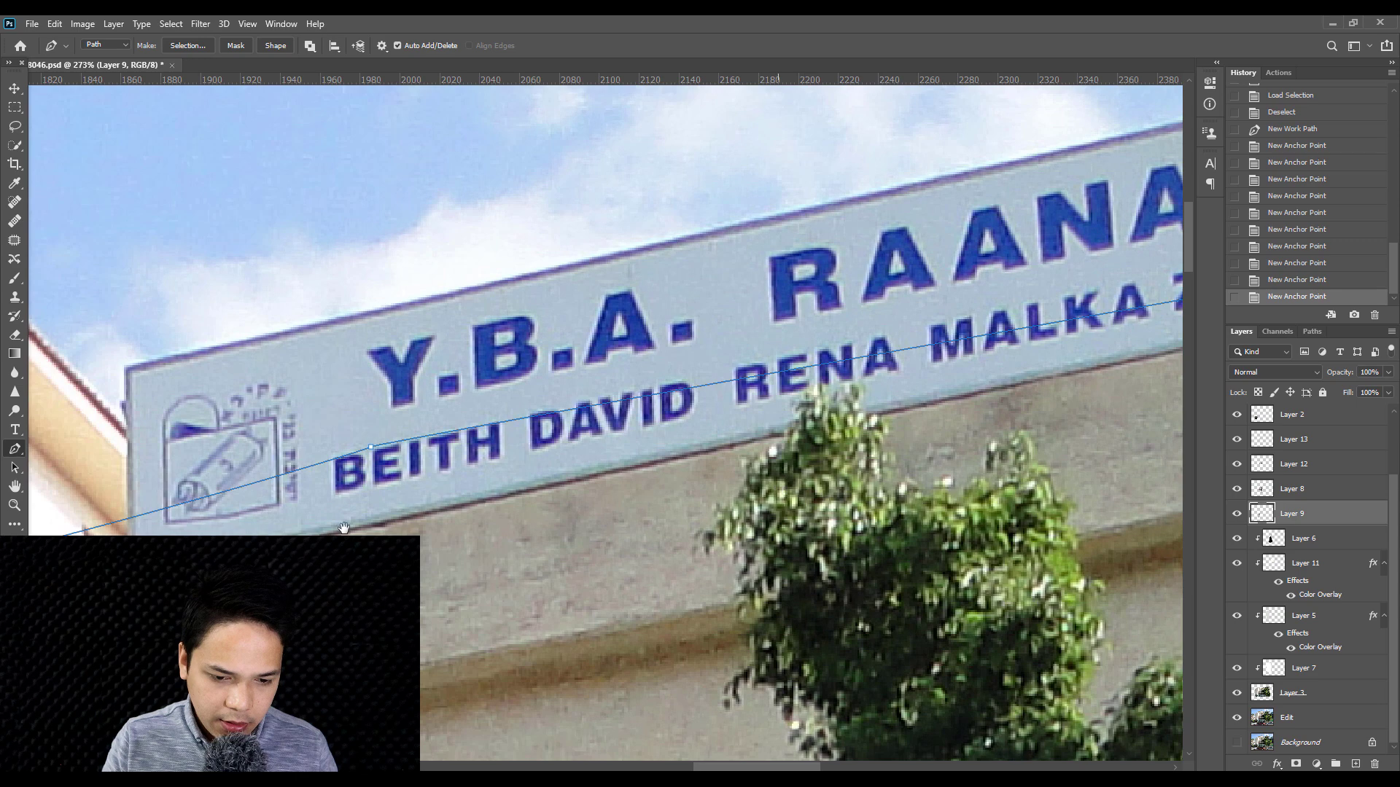
left_click_drag(232, 682, 518, 443)
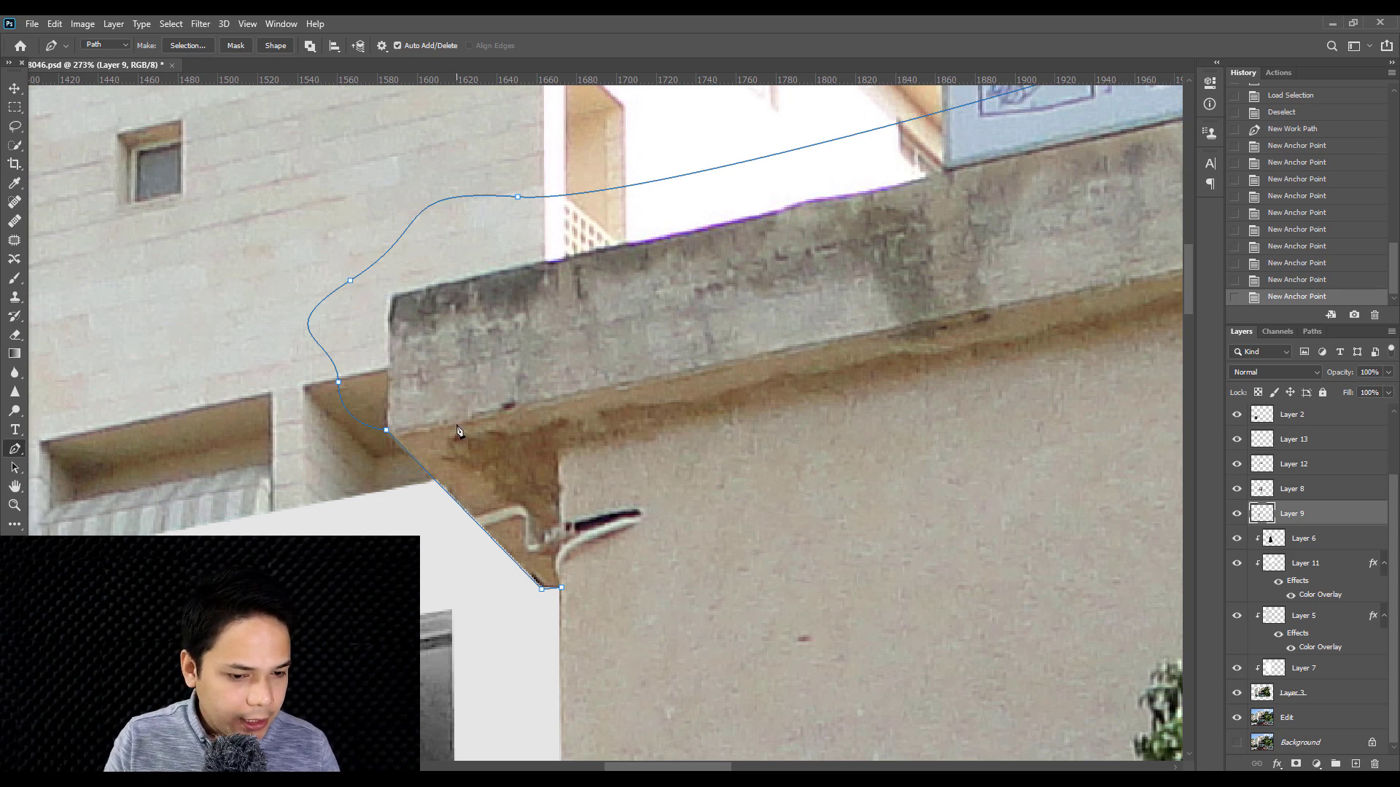
- Delete the two stray anchors, close the ledge outline, and choose Make Selection
right_click(563, 594)
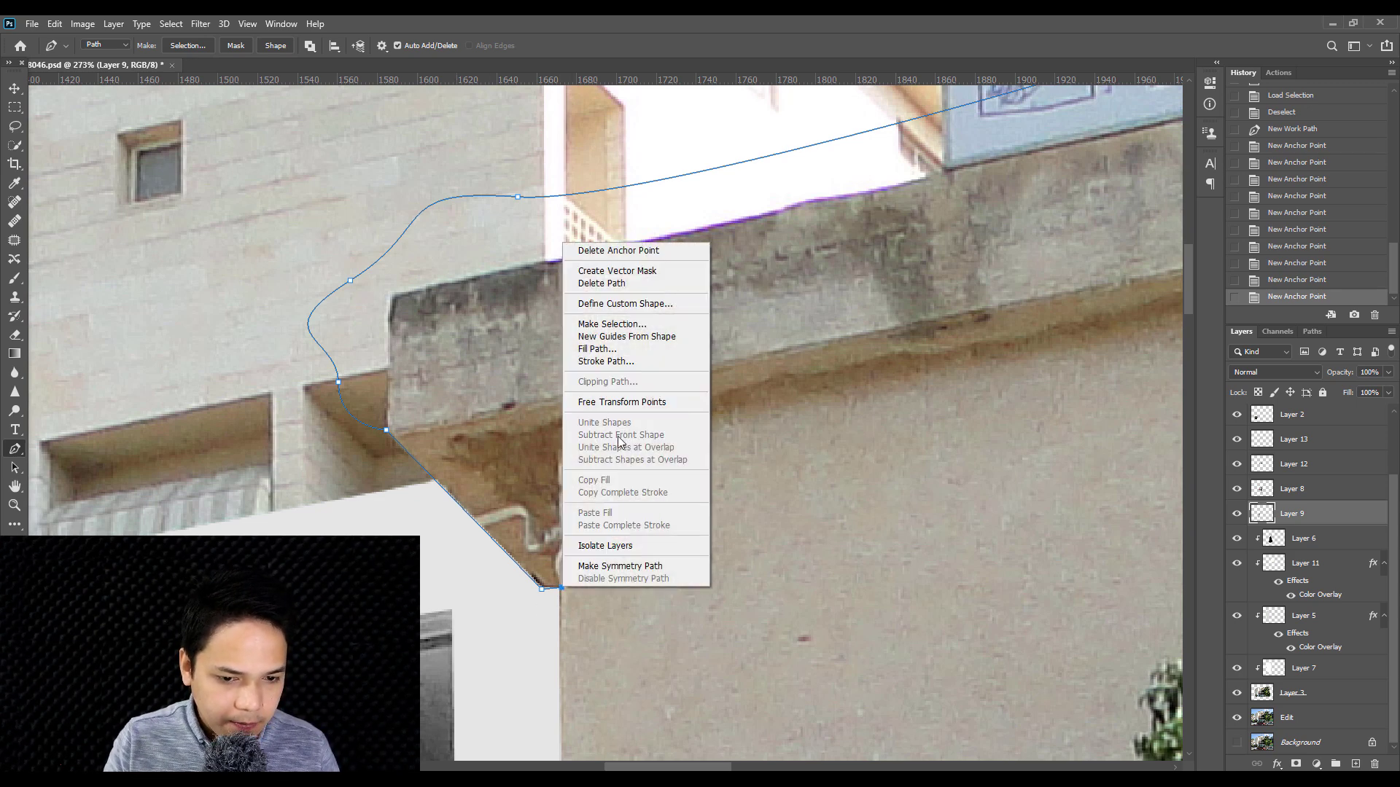
left_click(612, 251)
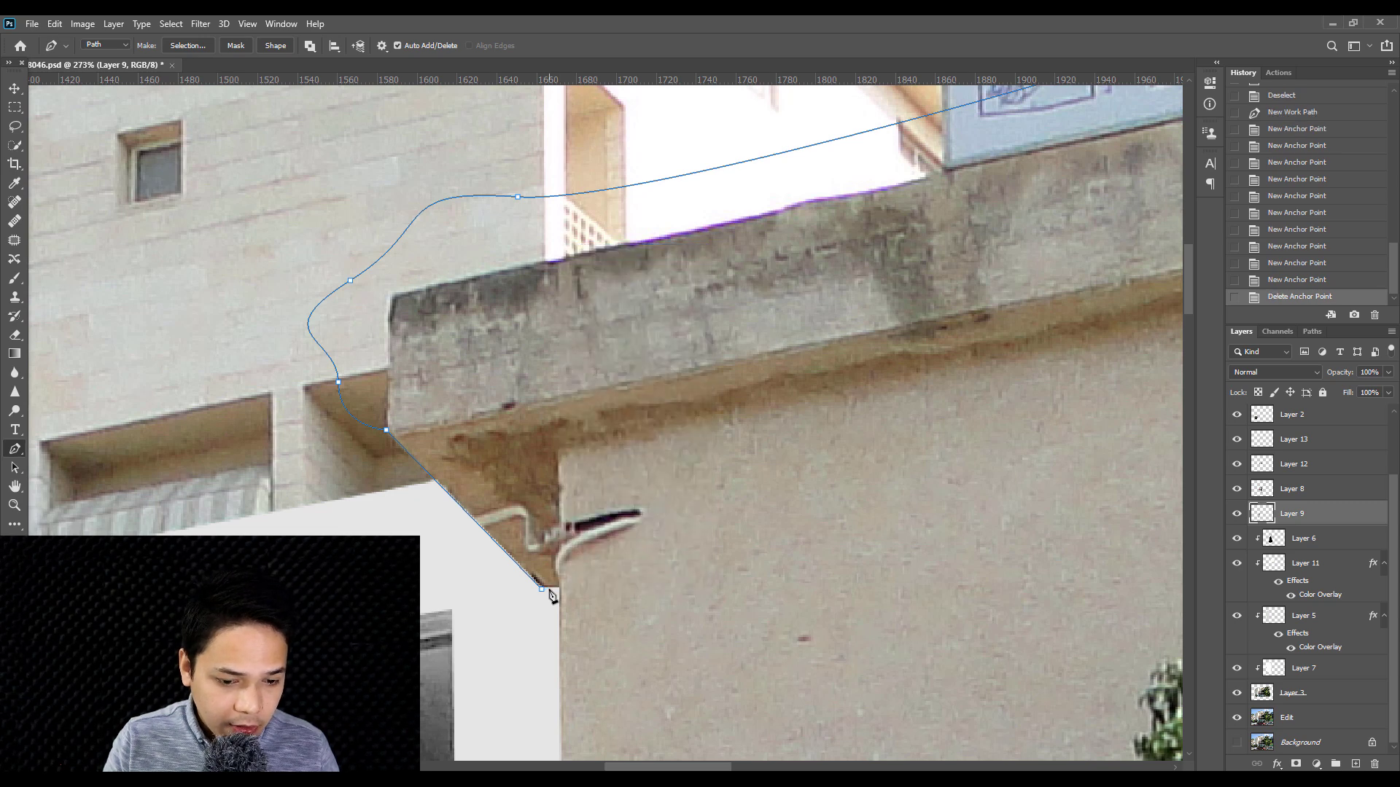
right_click(543, 591)
left_click(590, 251)
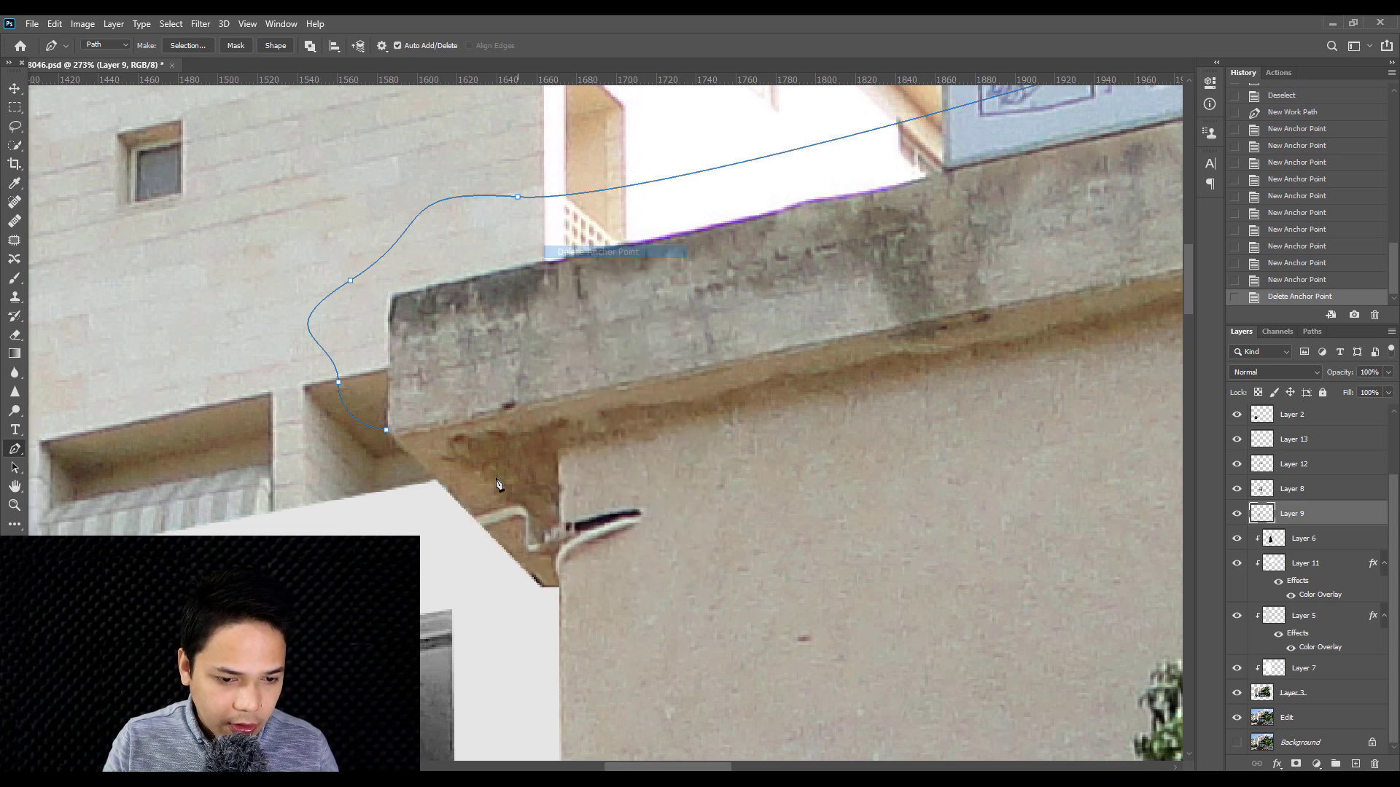
left_click(388, 431)
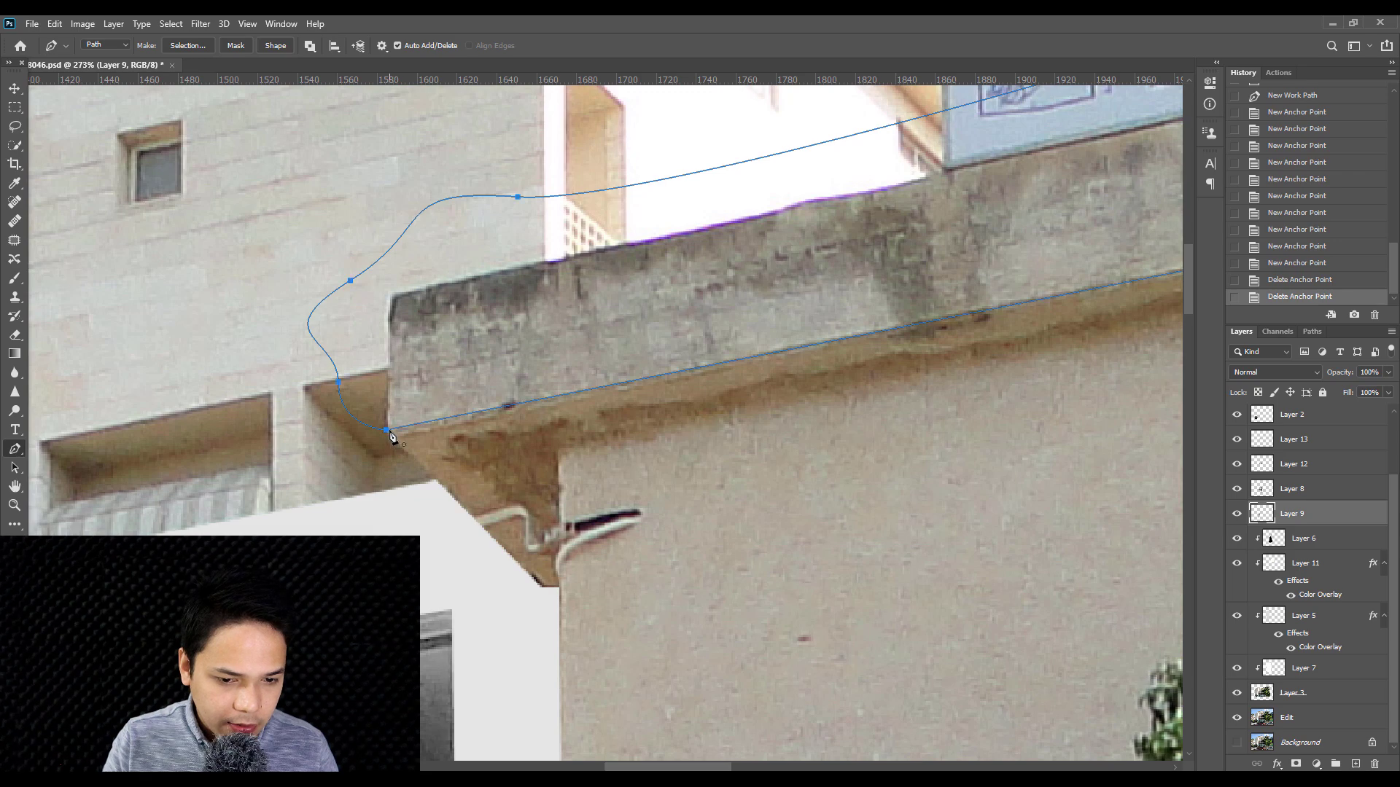
scroll(549, 463, "down", 5)
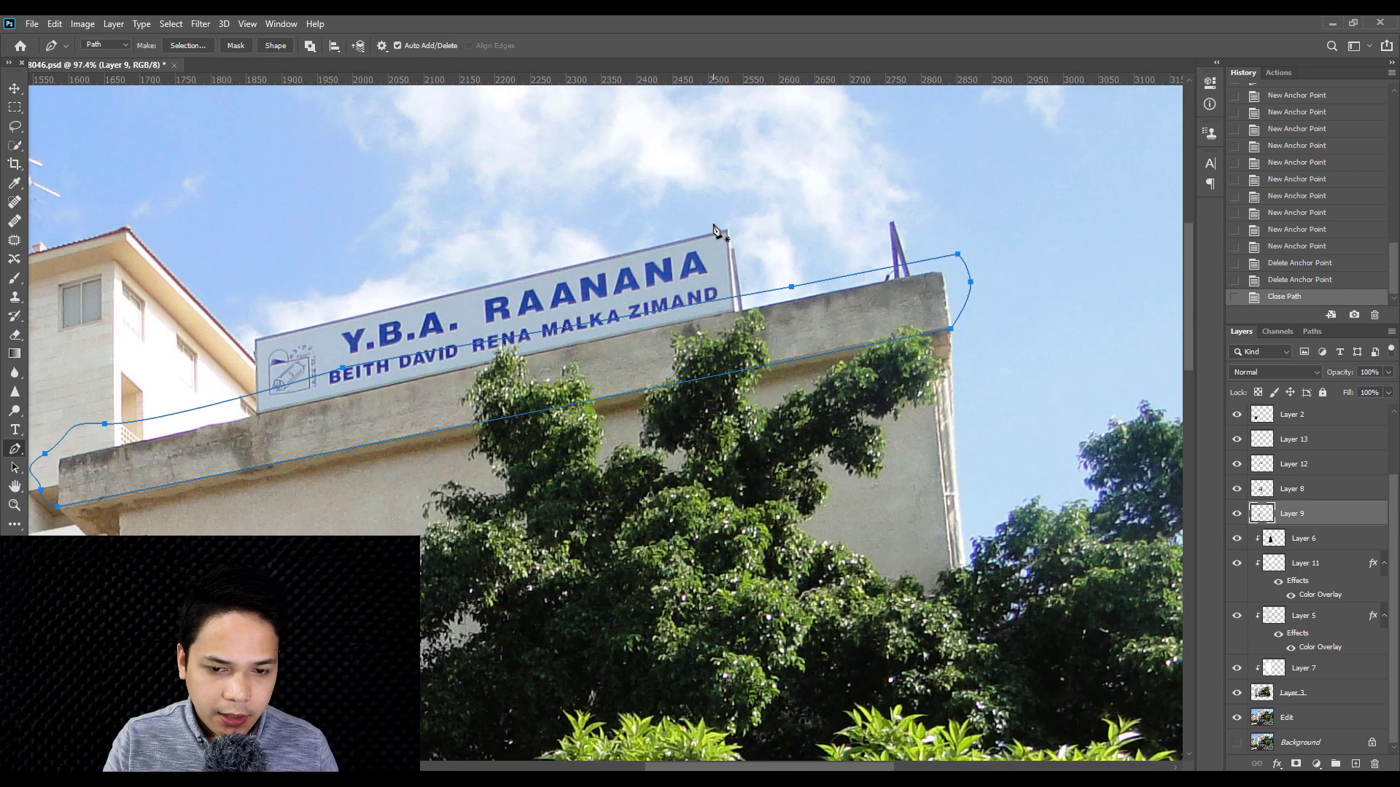
right_click(714, 225)
left_click(734, 292)
- Confirm the ledge selection and make Layer 6 the working layer
key("Return")
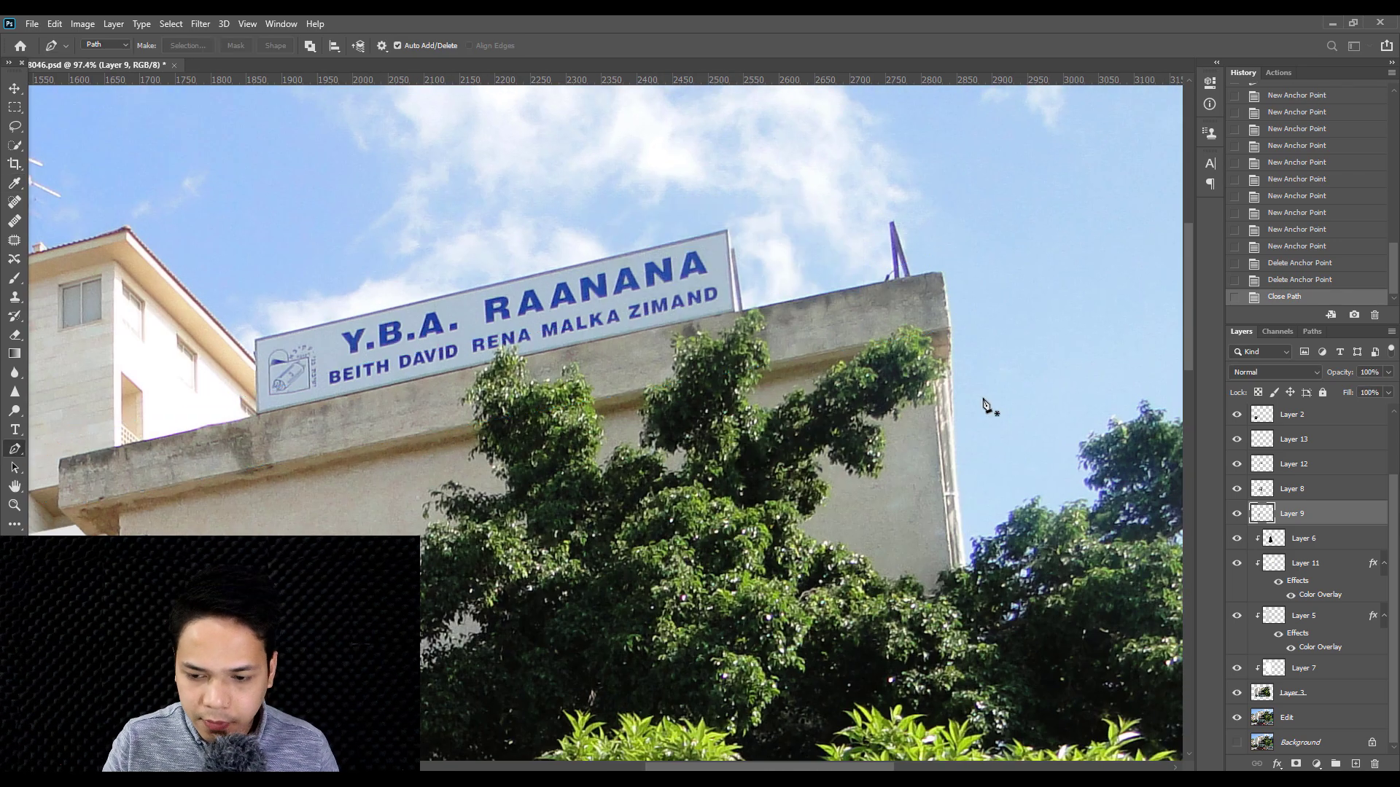
left_click(1253, 528, "alt")
left_click(1305, 540)
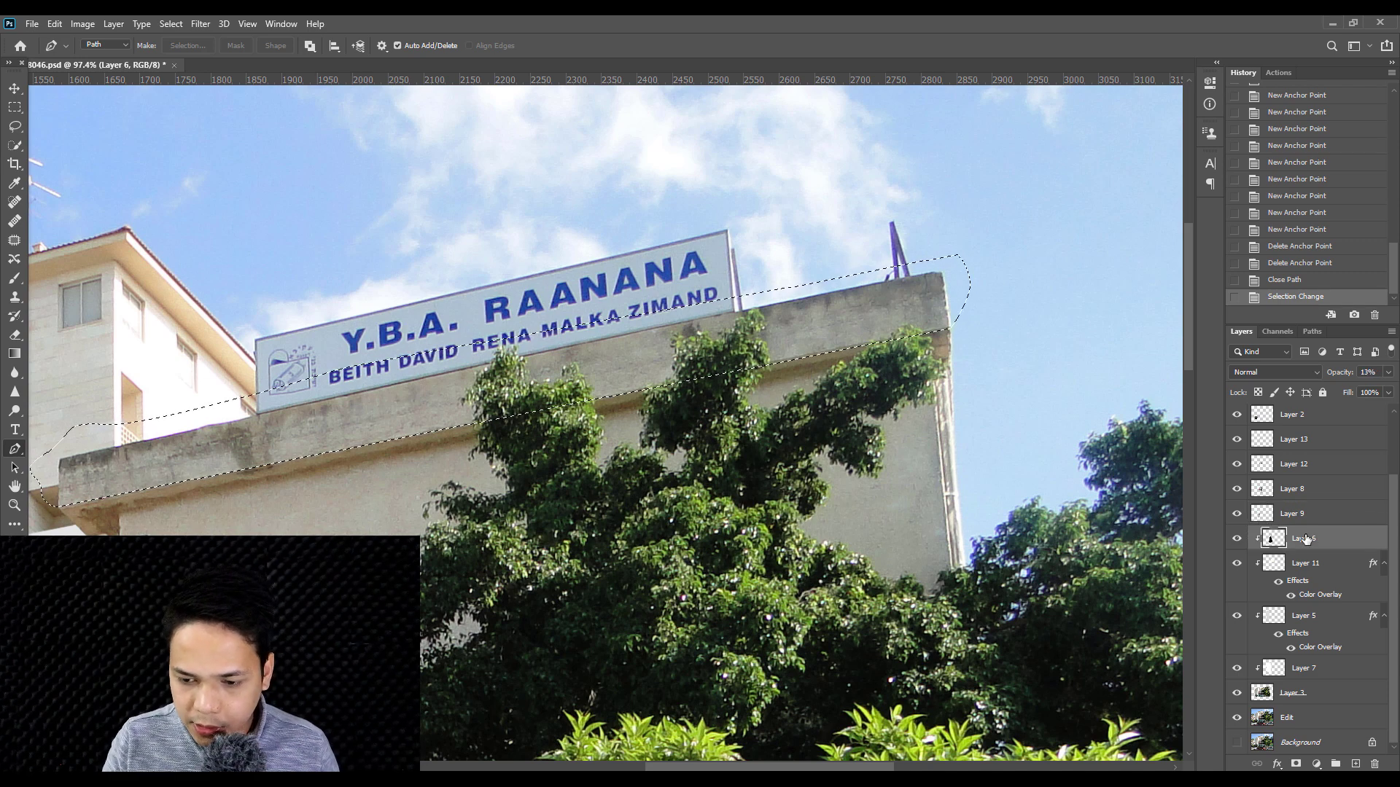
scroll(642, 209, "down", 5)
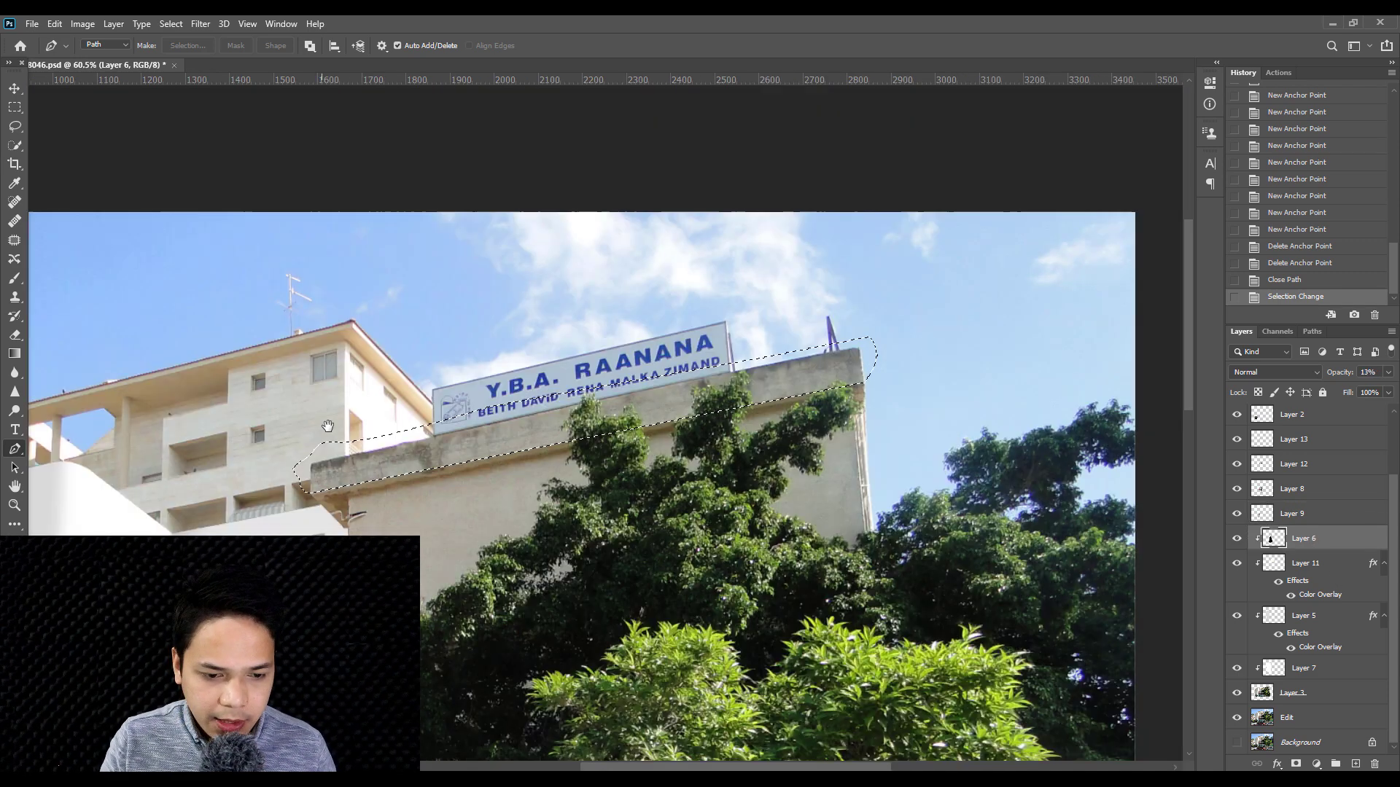
left_click_drag(642, 209, 334, 384)
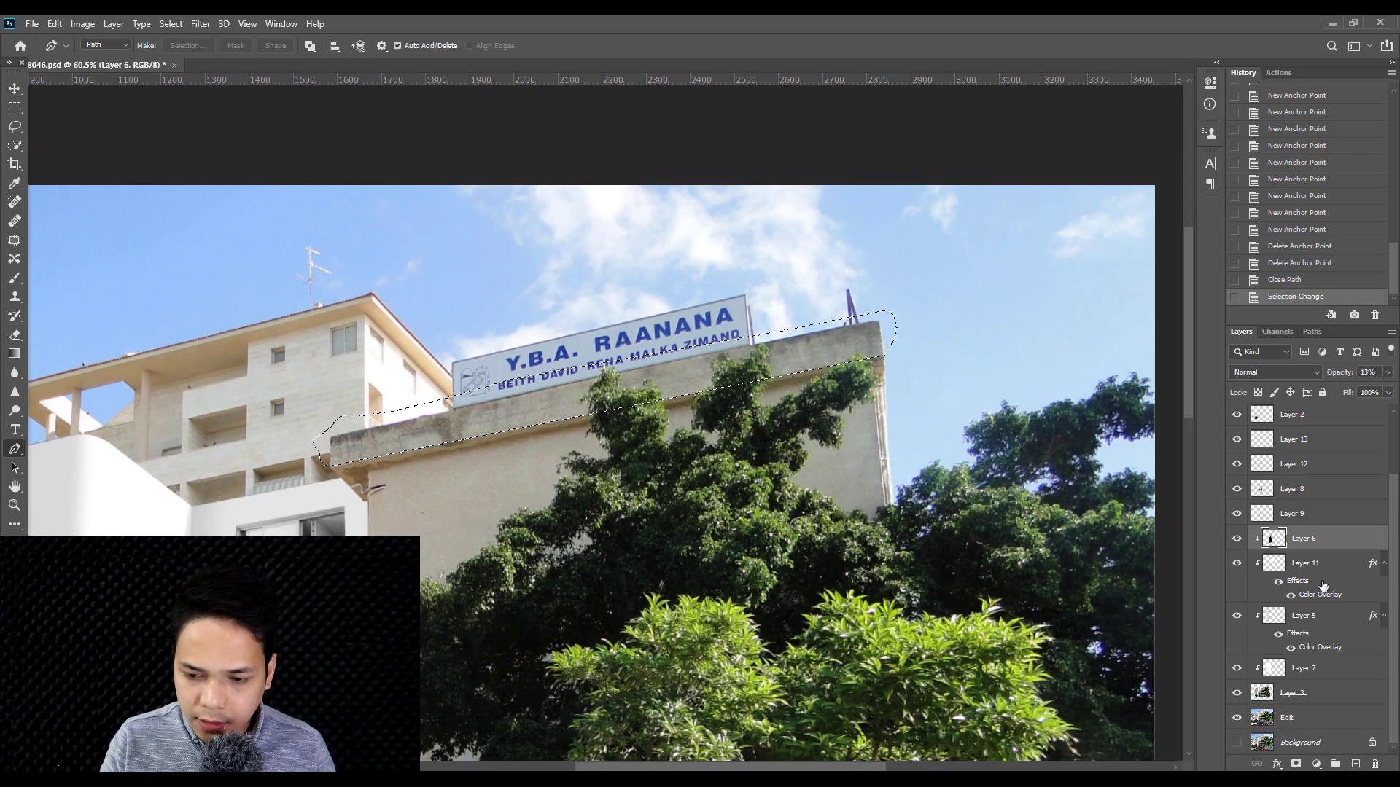
- Add a new layer for the ledge and clip it to the layer below
key("ctrl+j")
right_click(1305, 538)
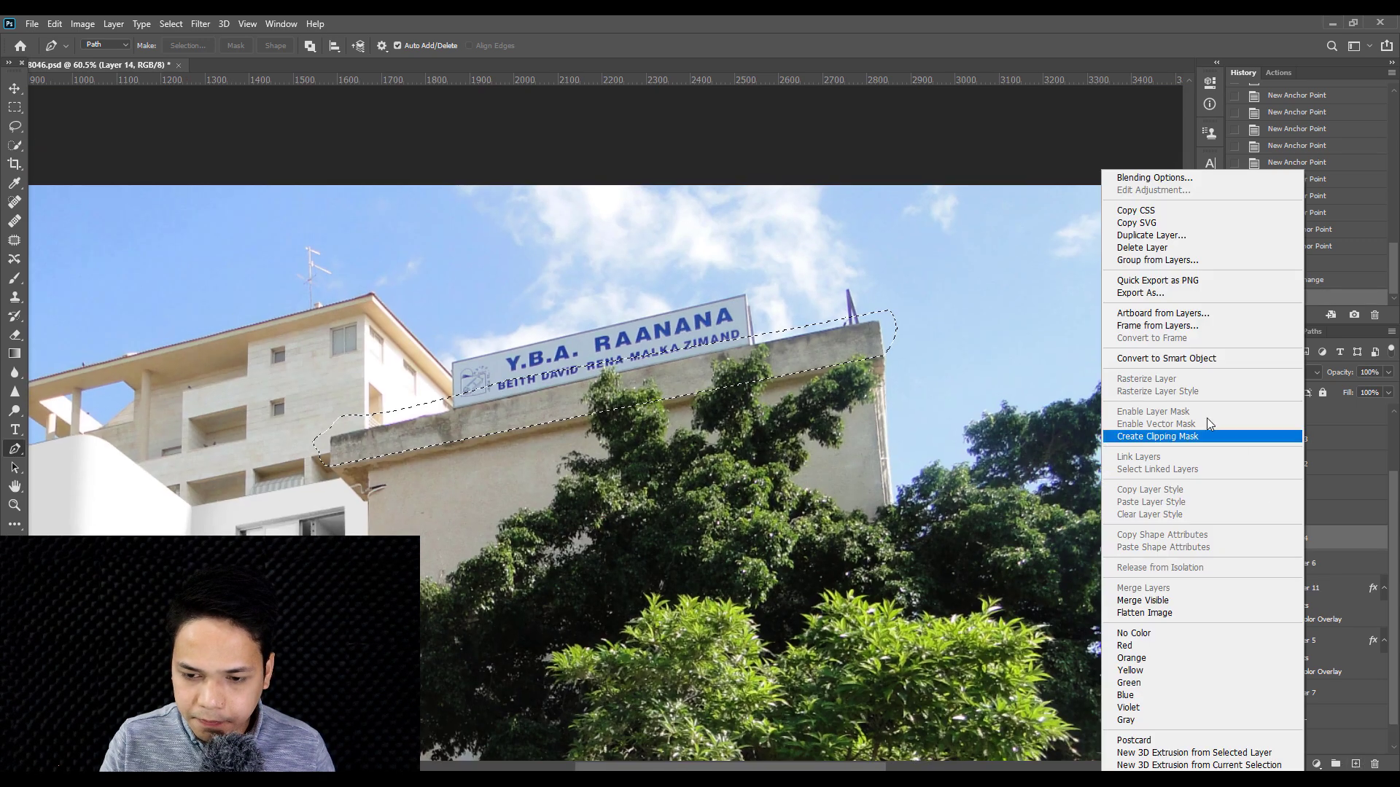
scroll(866, 405, "up", 2)
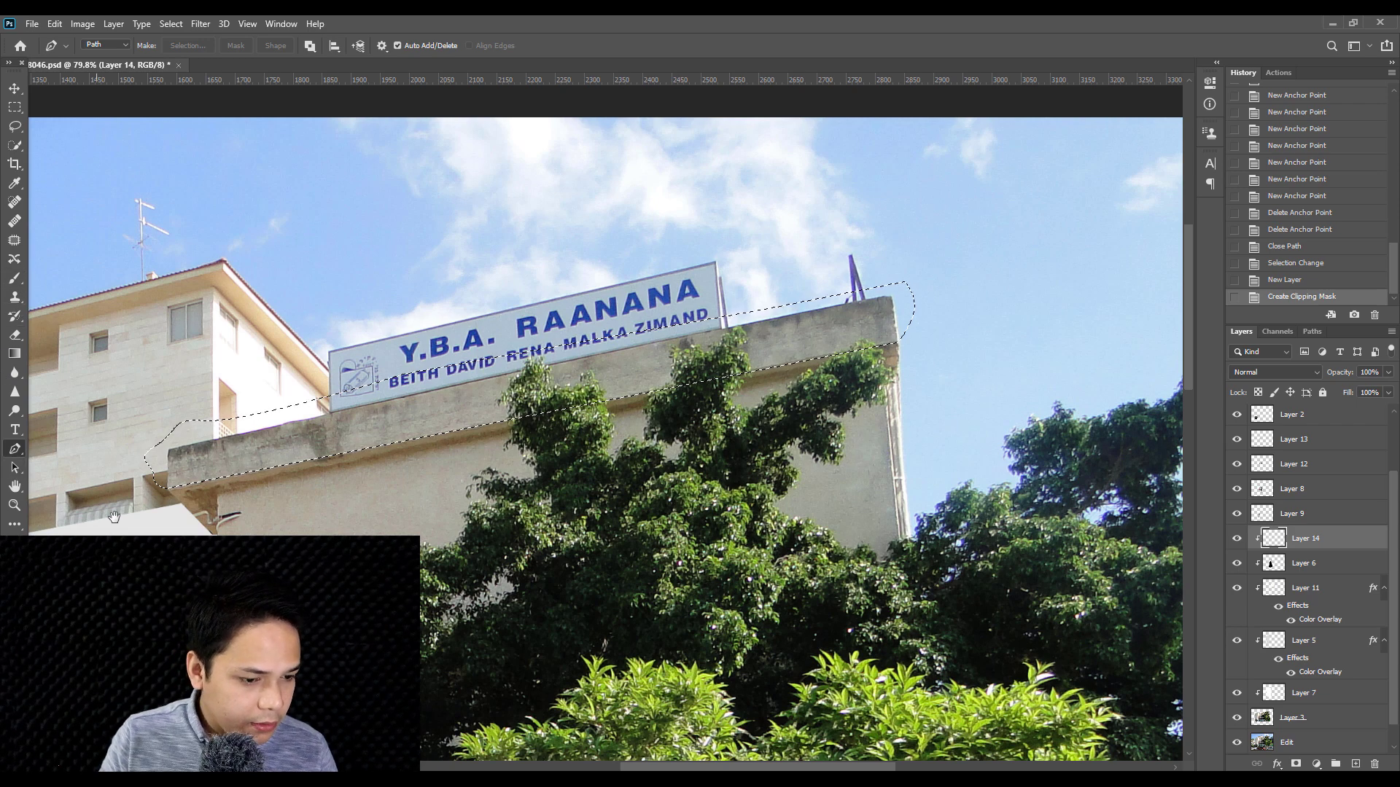
scroll(152, 474, "left", 5)
scroll(151, 474, "down", 2)
- Fill the ledge selection off-white with the Paint Bucket, deselect, and zoom out to review
key("g")
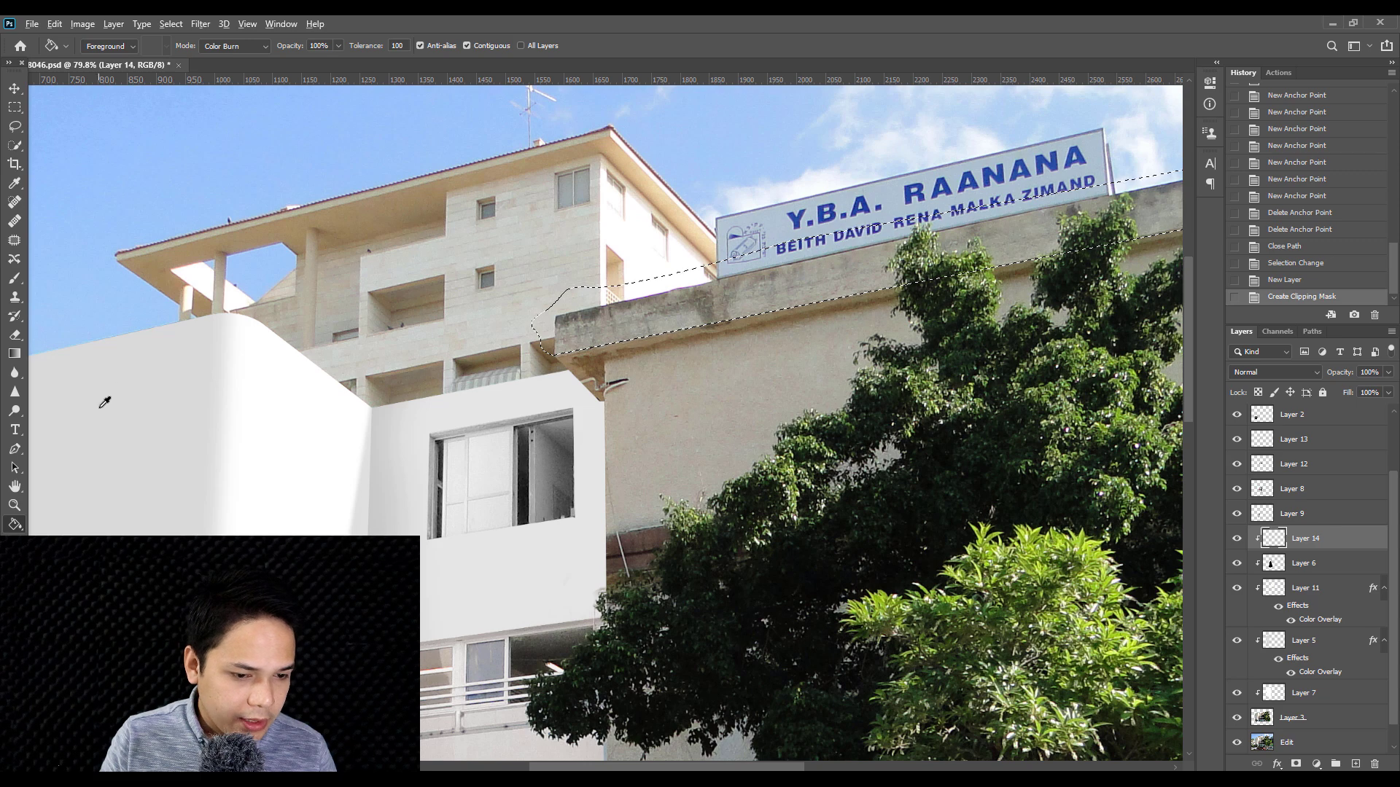
left_click(813, 302)
key("ctrl+d")
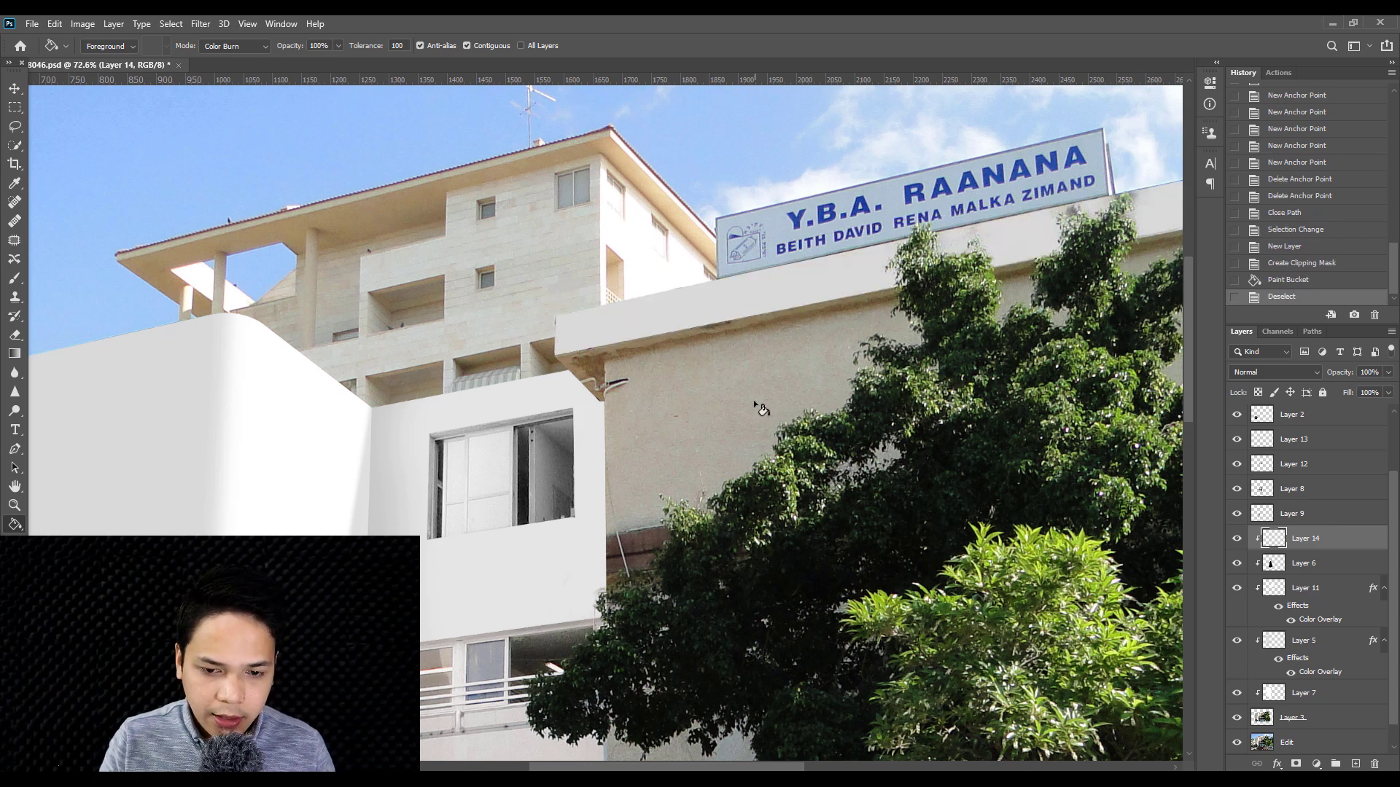
key("ctrl+minus")
key("ctrl+minus")
scroll(740, 357, "up", 2)
scroll(766, 336, "up", 2)
scroll(795, 313, "up", 2)
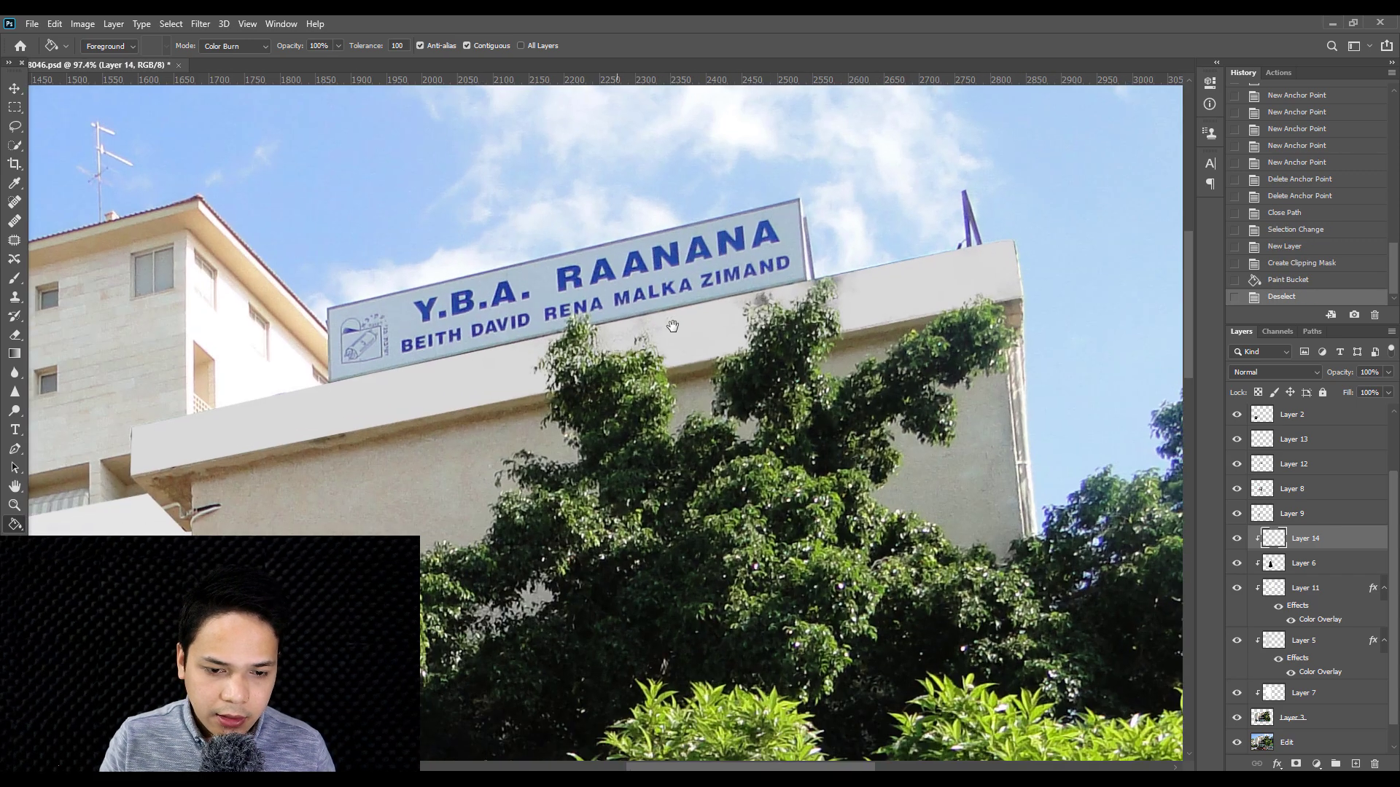
scroll(813, 303, "up", 1)
scroll(810, 301, "up", 2)
scroll(882, 244, "up", 2)
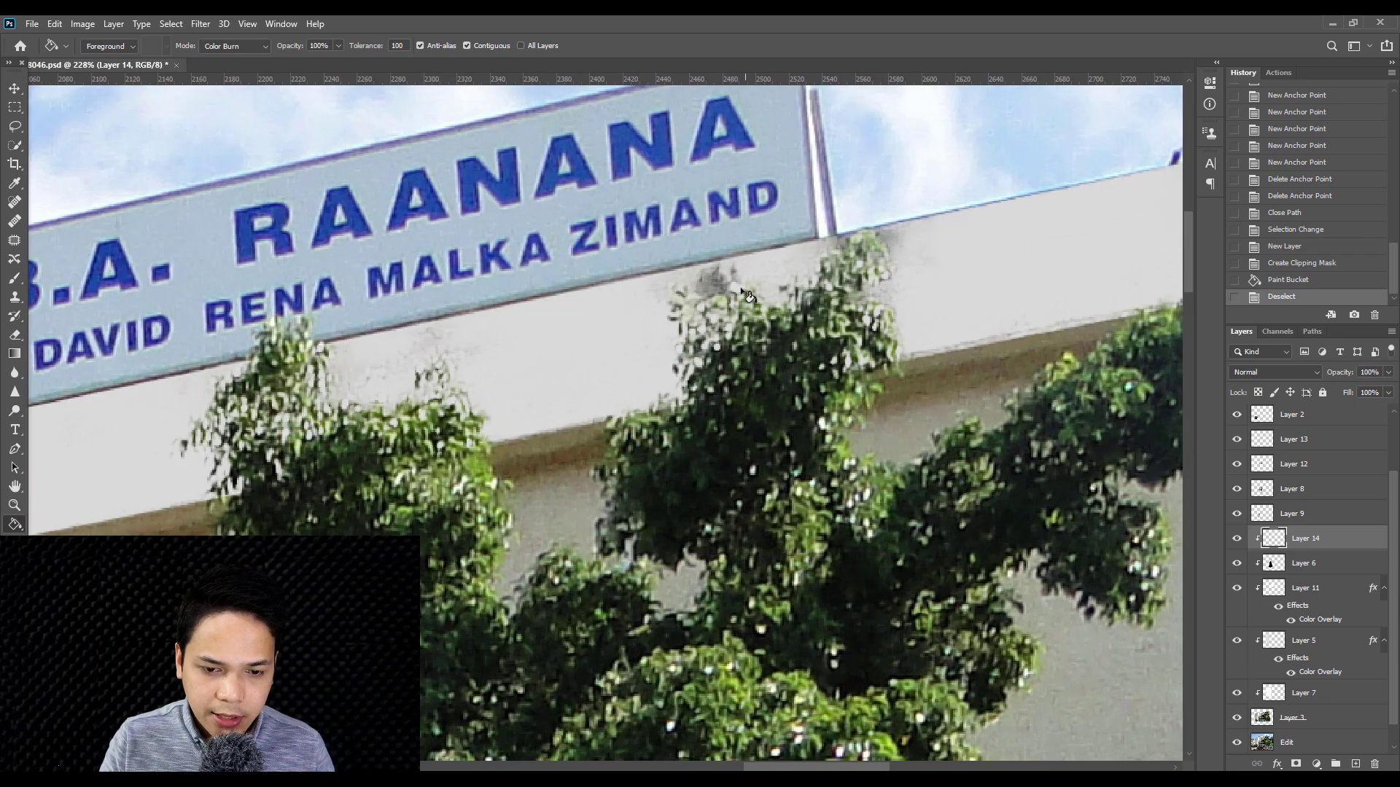
scroll(863, 271, "down", 3)
scroll(802, 277, "down", 1)
scroll(437, 328, "up", 2)
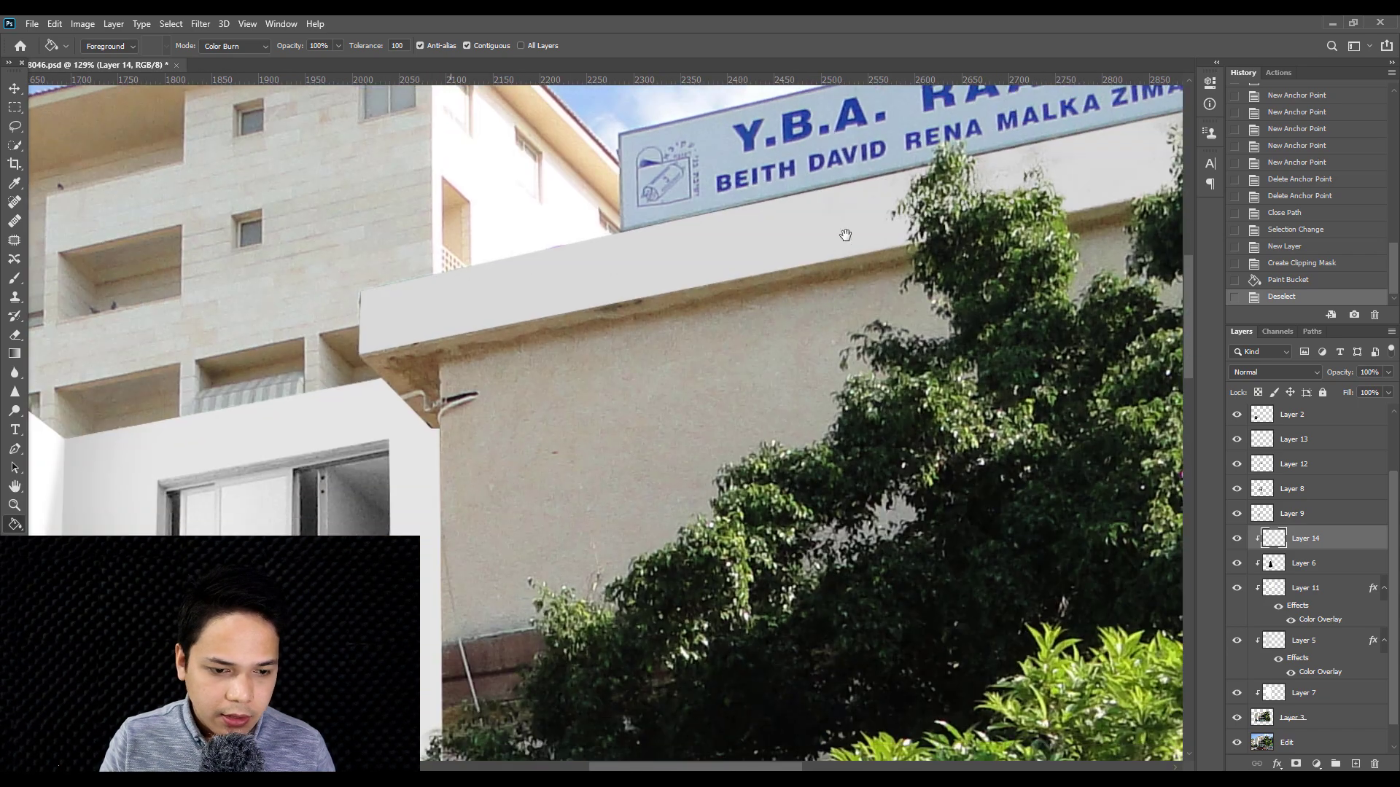
scroll(241, 385, "up", 2)
scroll(437, 408, "up", 2)
- Start a new Pen outline at the ledge underside
key("p")
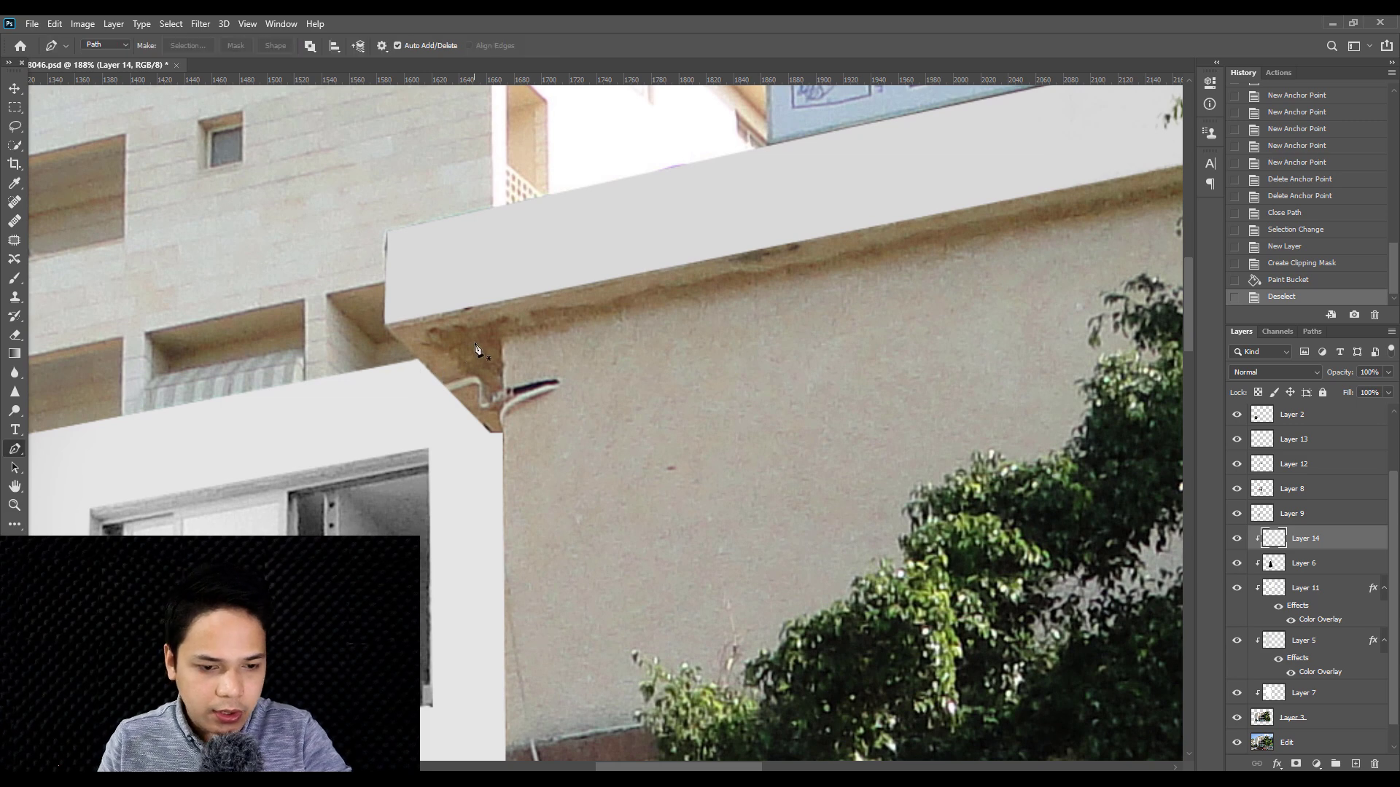
scroll(471, 442, "up", 1)
scroll(519, 477, "up", 1)
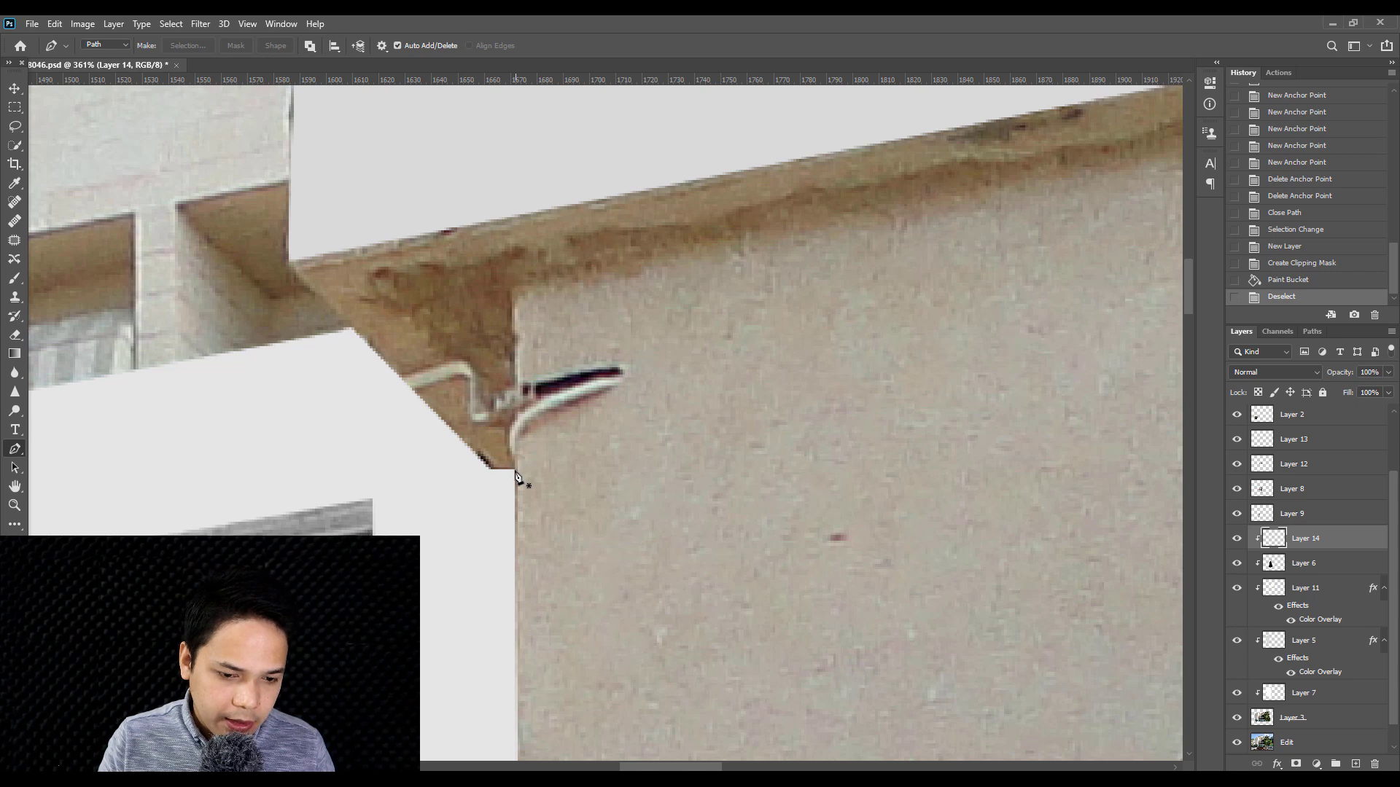
left_click(513, 294)
scroll(797, 259, "down", 3)
scroll(925, 231, "down", 1)
left_click_drag(925, 231, 463, 300)
left_click_drag(948, 291, 711, 336)
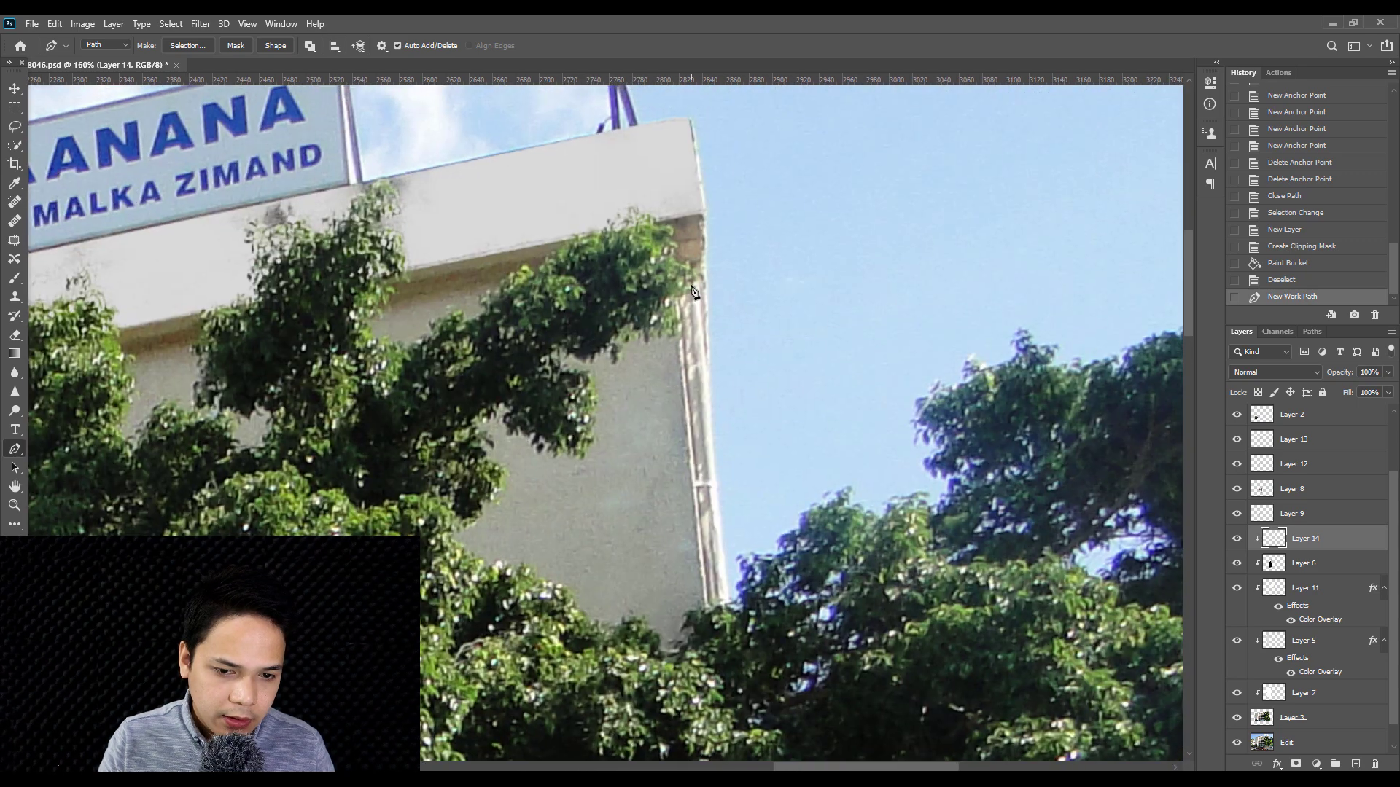
- Add anchors along the ledge underside to the building's right corner
left_click(704, 276)
scroll(703, 276, "down", 2)
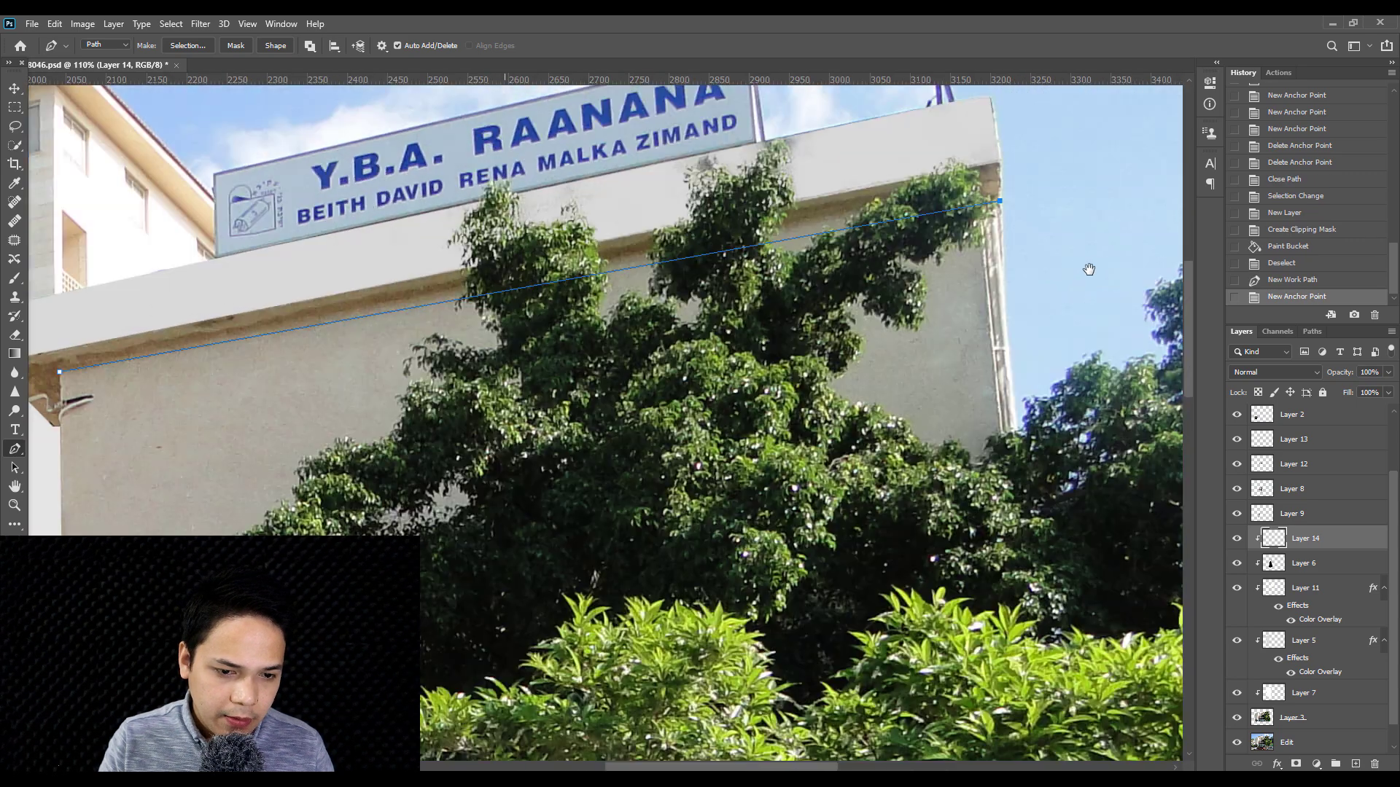
mouse_move(769, 310)
left_mouse_down()
mouse_move(967, 309)
mouse_move(719, 382)
left_mouse_up()
left_click(962, 256)
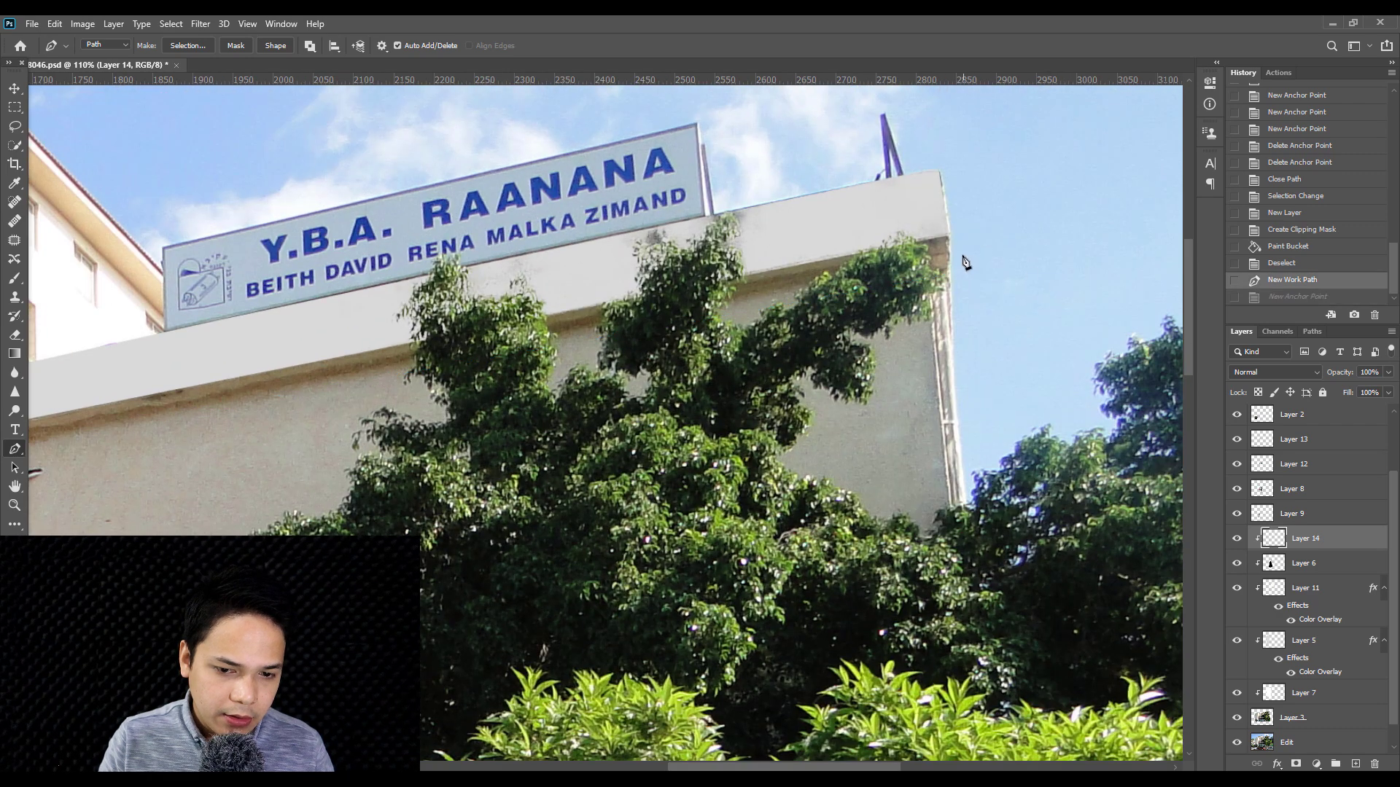
left_click_drag(761, 317, 898, 319)
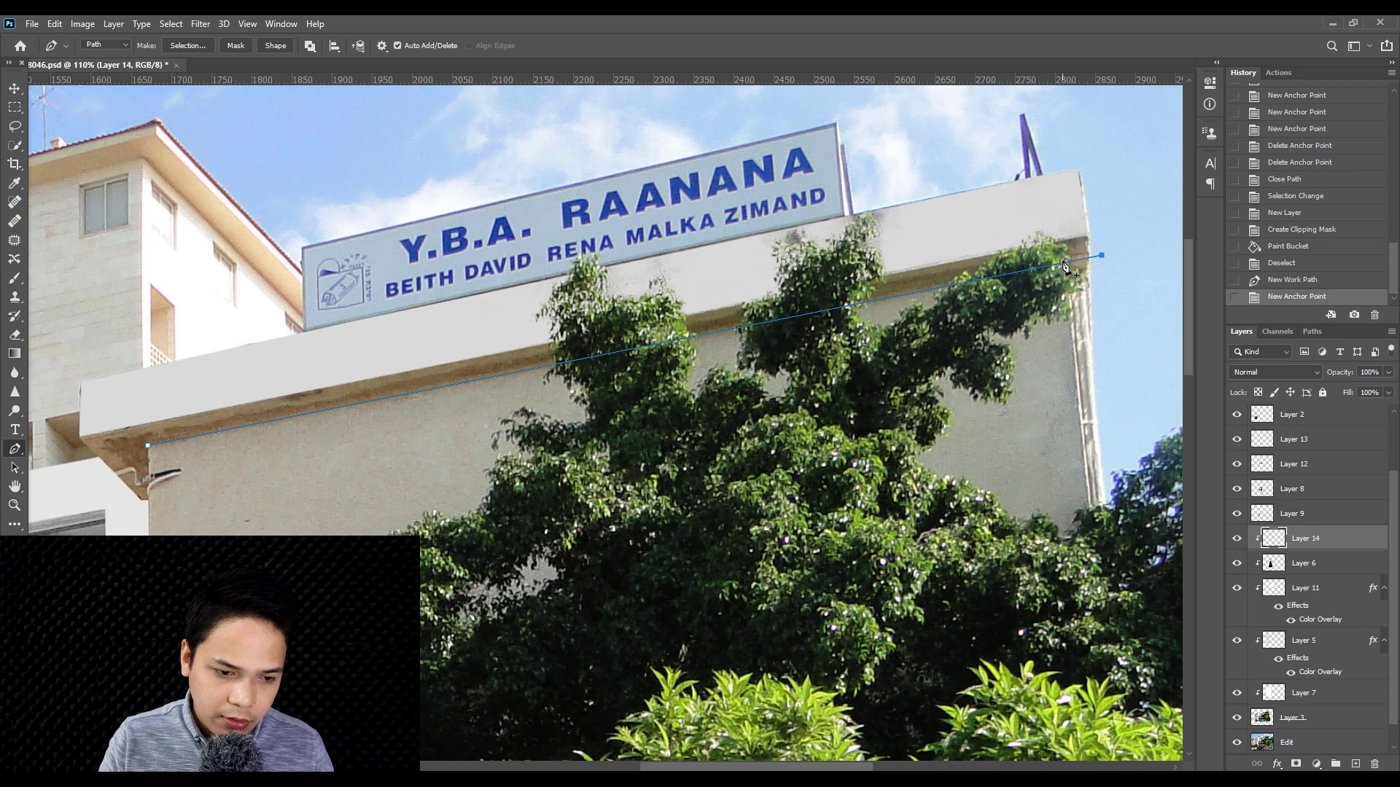
scroll(1064, 267, "down", 3)
left_click_drag(1166, 314, 1050, 285)
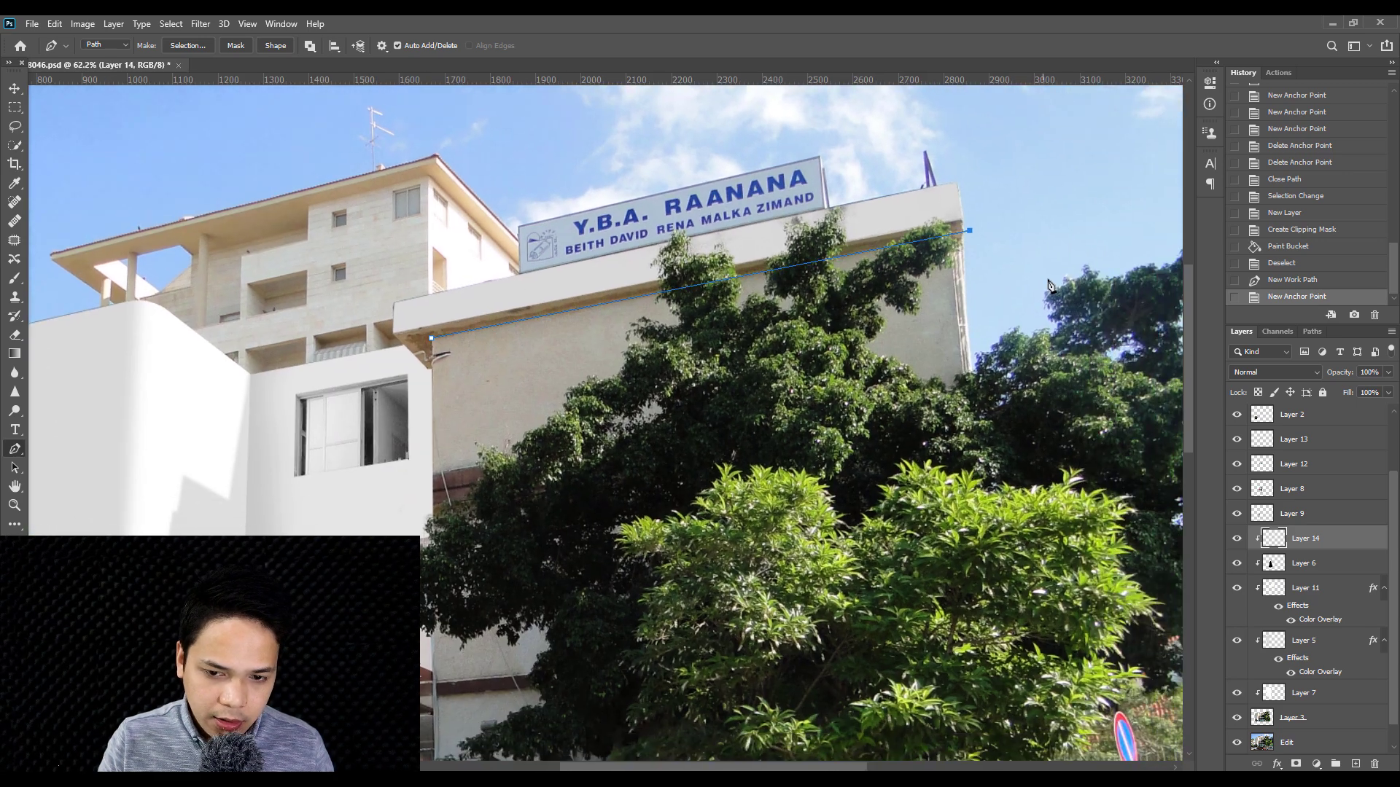
scroll(1014, 292, "up", 2)
scroll(947, 241, "up", 2)
key("ctrl+z")
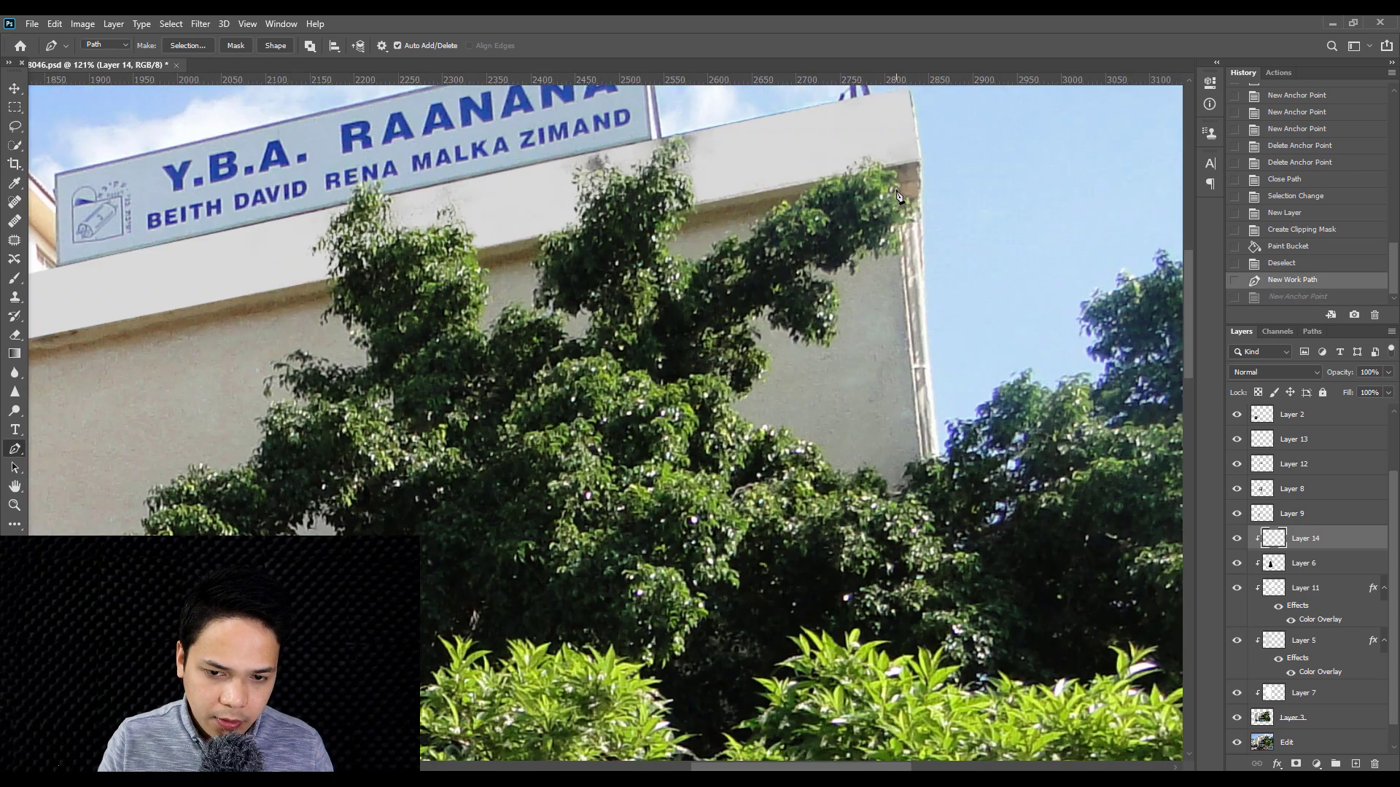
- Re-place the corner anchors and continue the outline down the wall edge
left_click(896, 190)
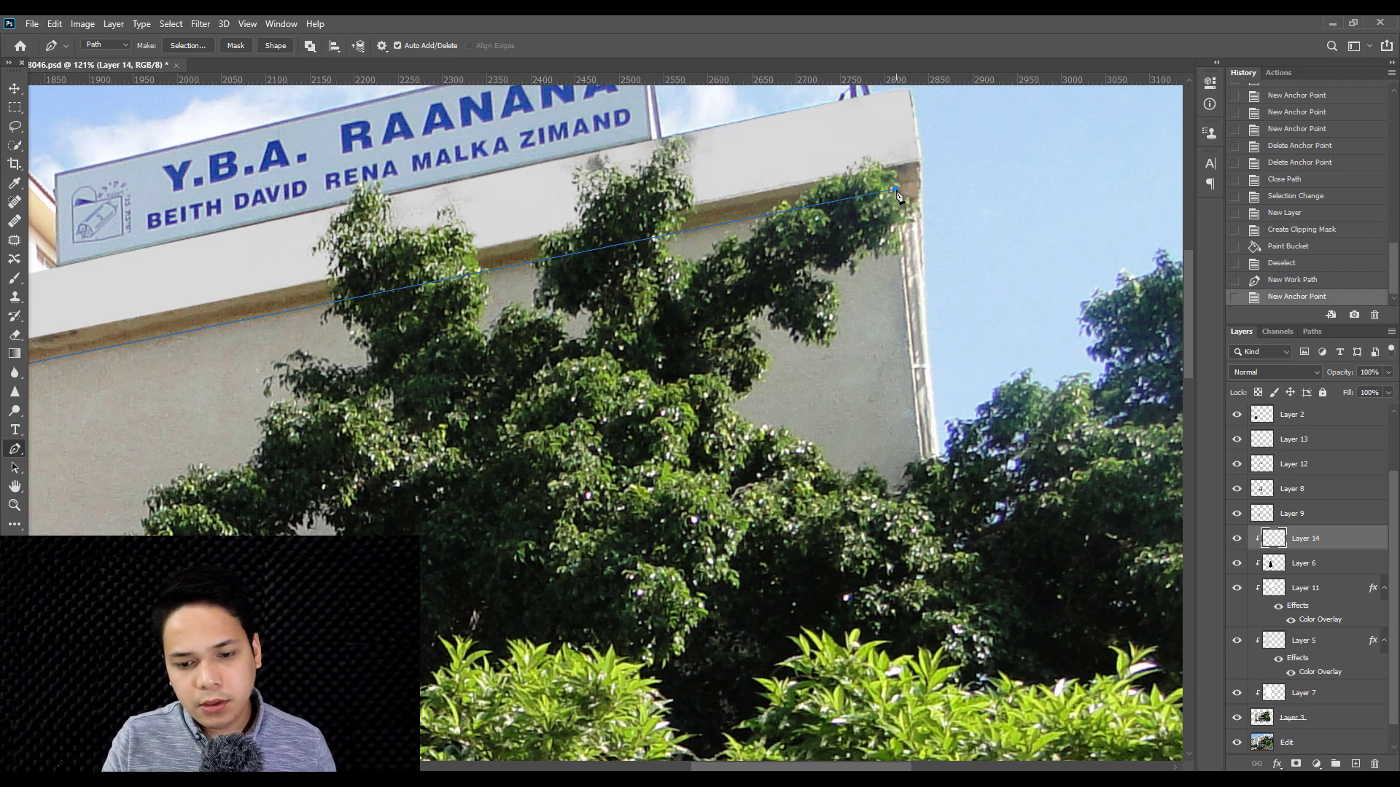
left_click(920, 465)
key("ctrl+z")
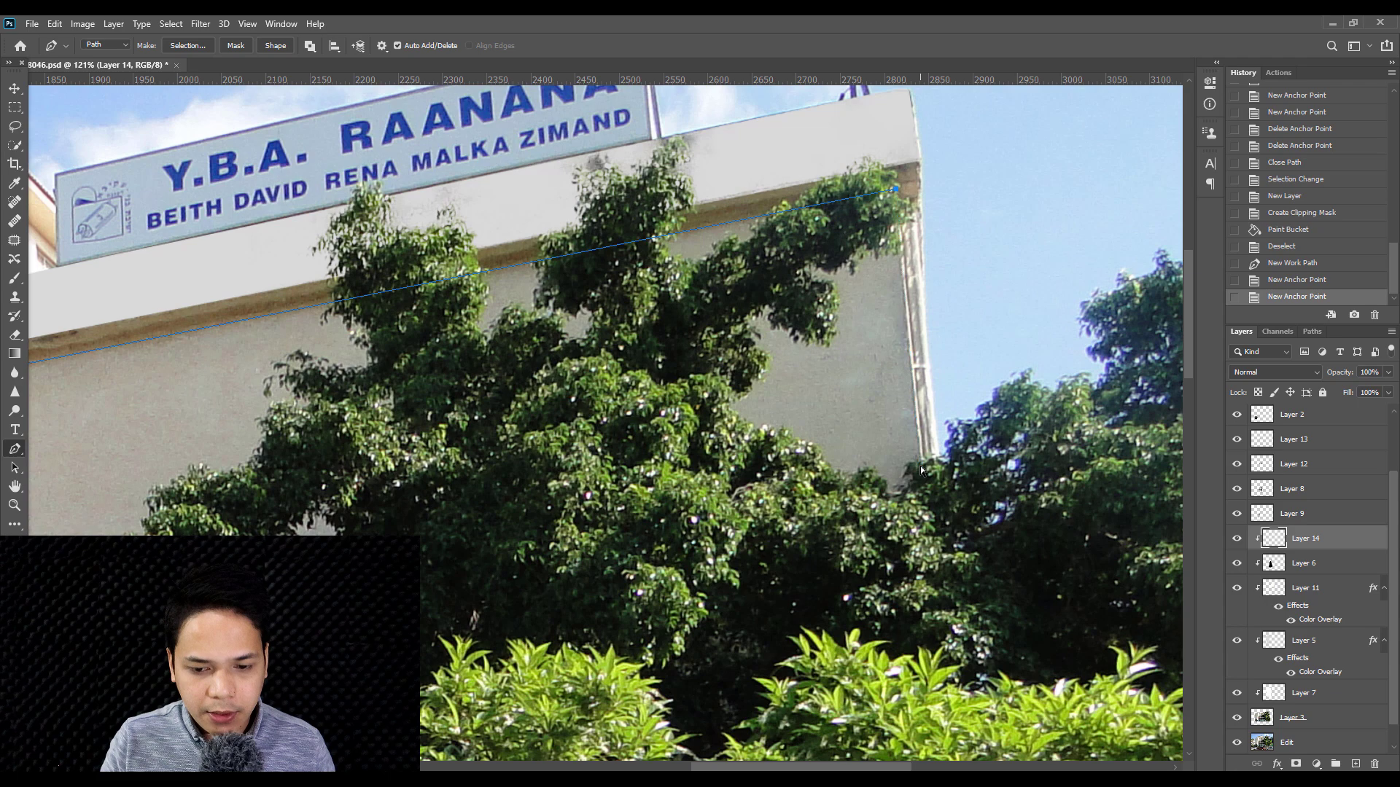
left_click(920, 467)
scroll(923, 473, "down", 3)
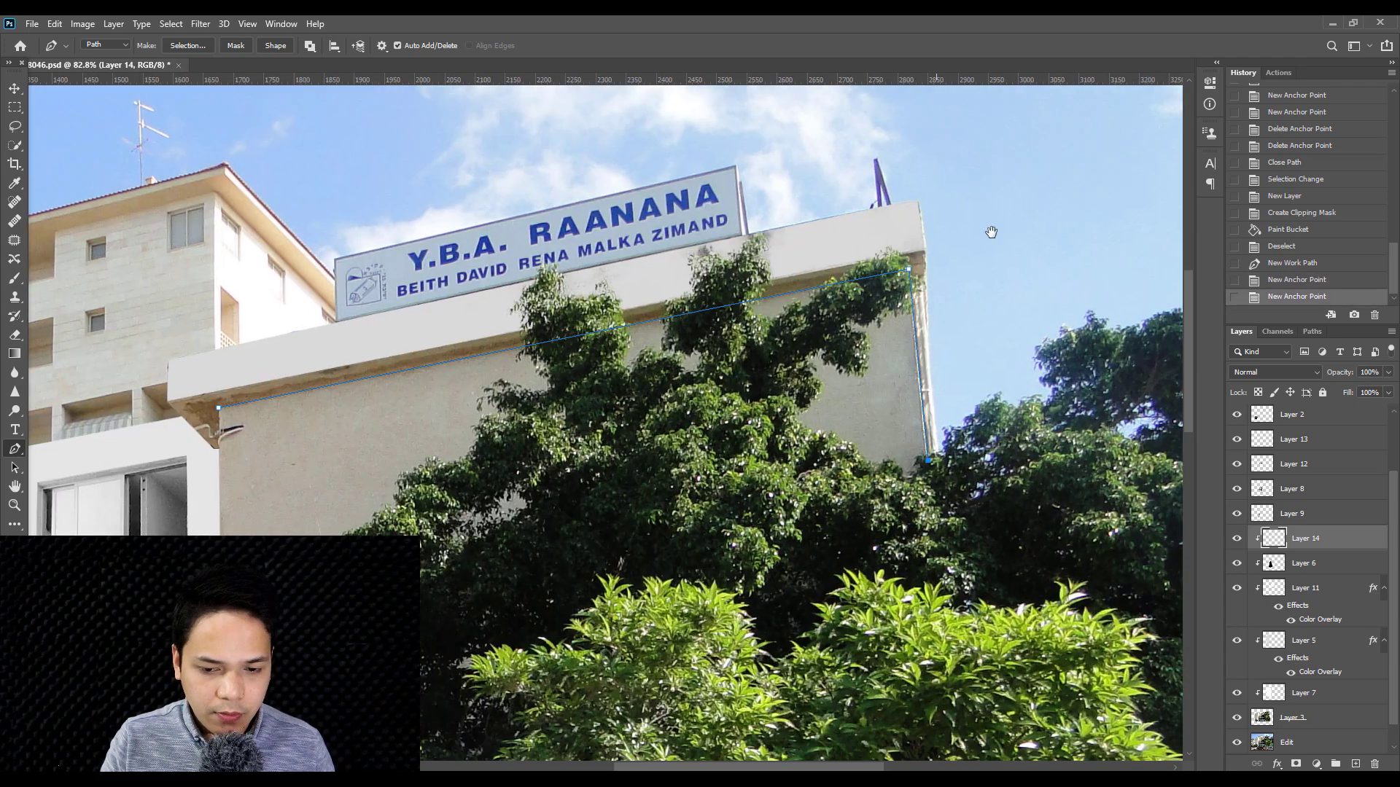
left_click(967, 443)
left_click_drag(458, 632, 535, 529)
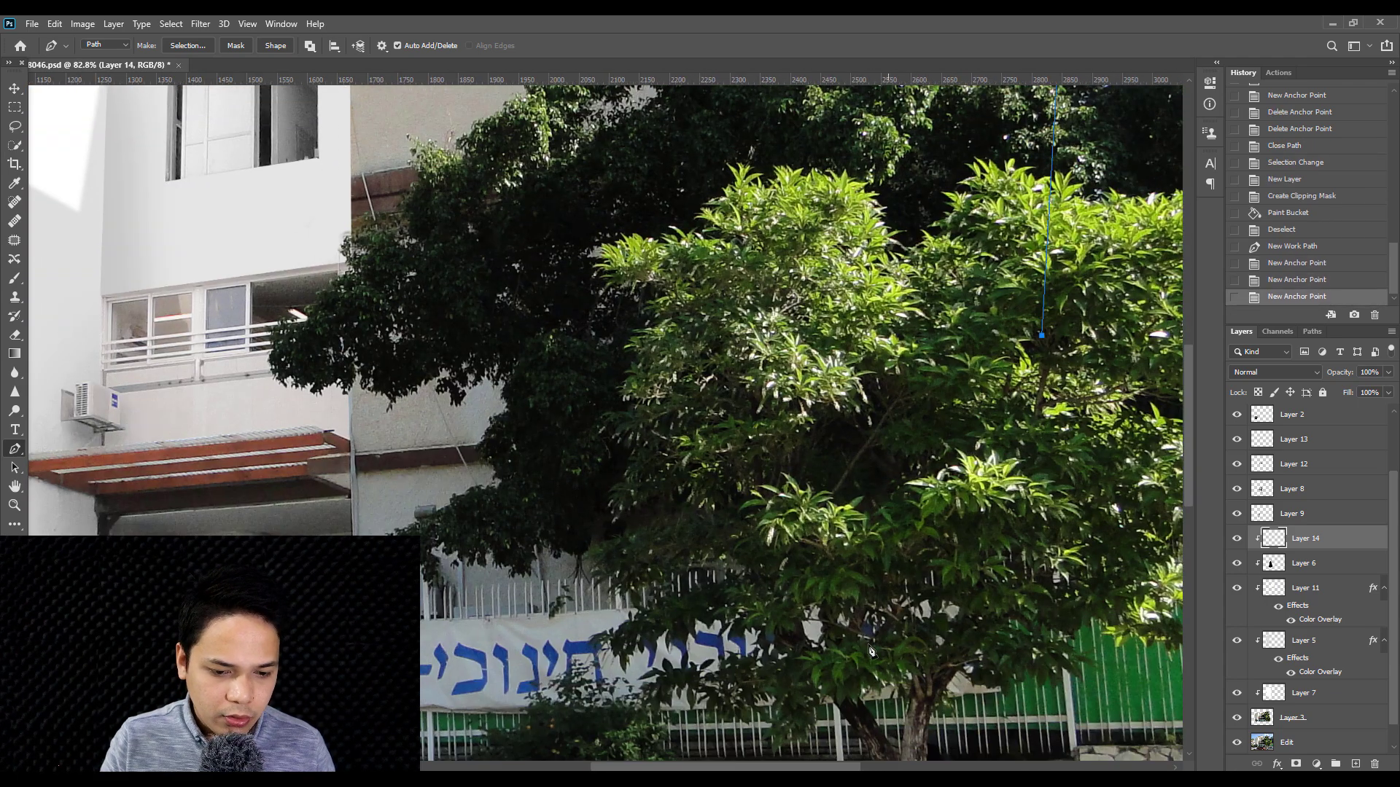
scroll(584, 401, "up", 3)
- Add an anchor by the awning, close the outline, and choose Make Selection
left_click(570, 384)
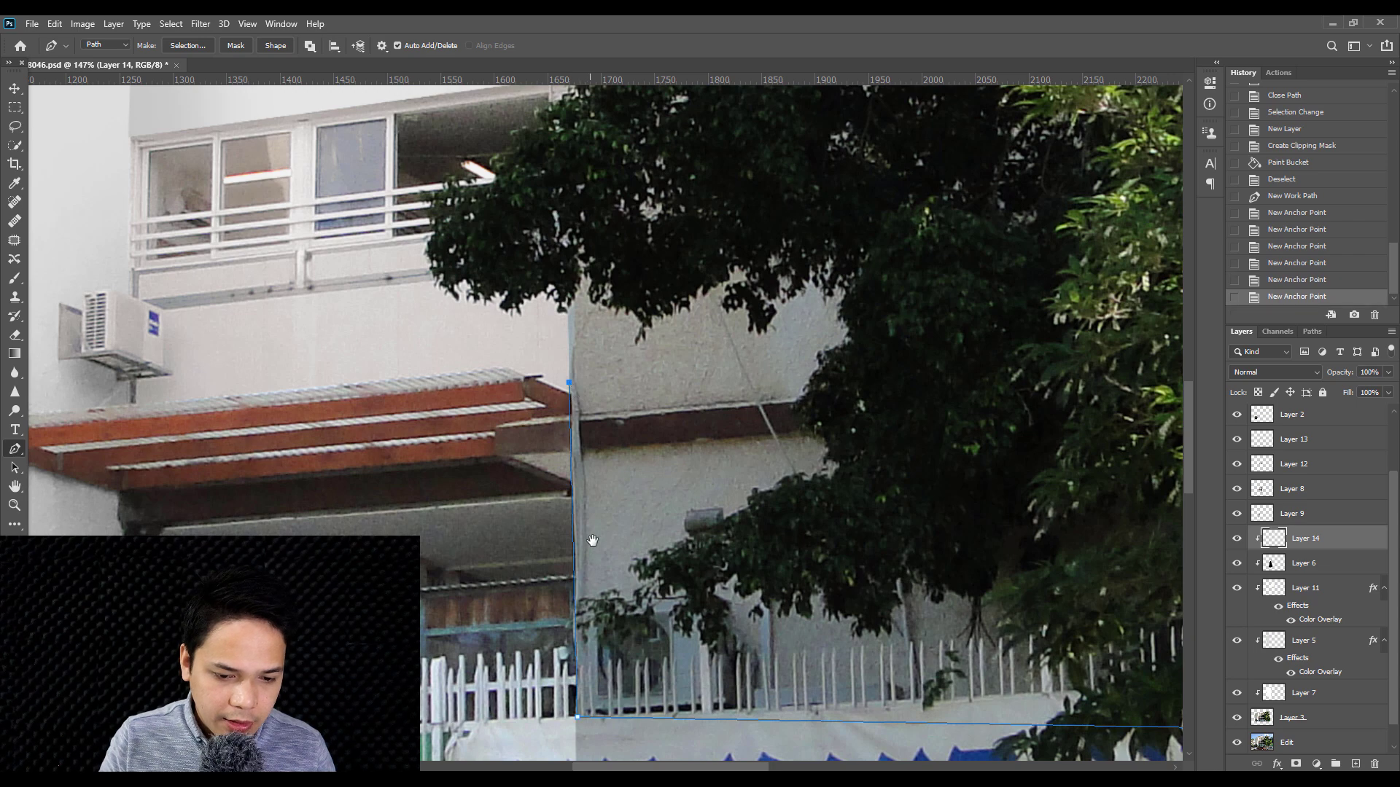
mouse_move(646, 363)
left_mouse_down()
mouse_move(666, 250)
mouse_move(625, 428)
left_mouse_up()
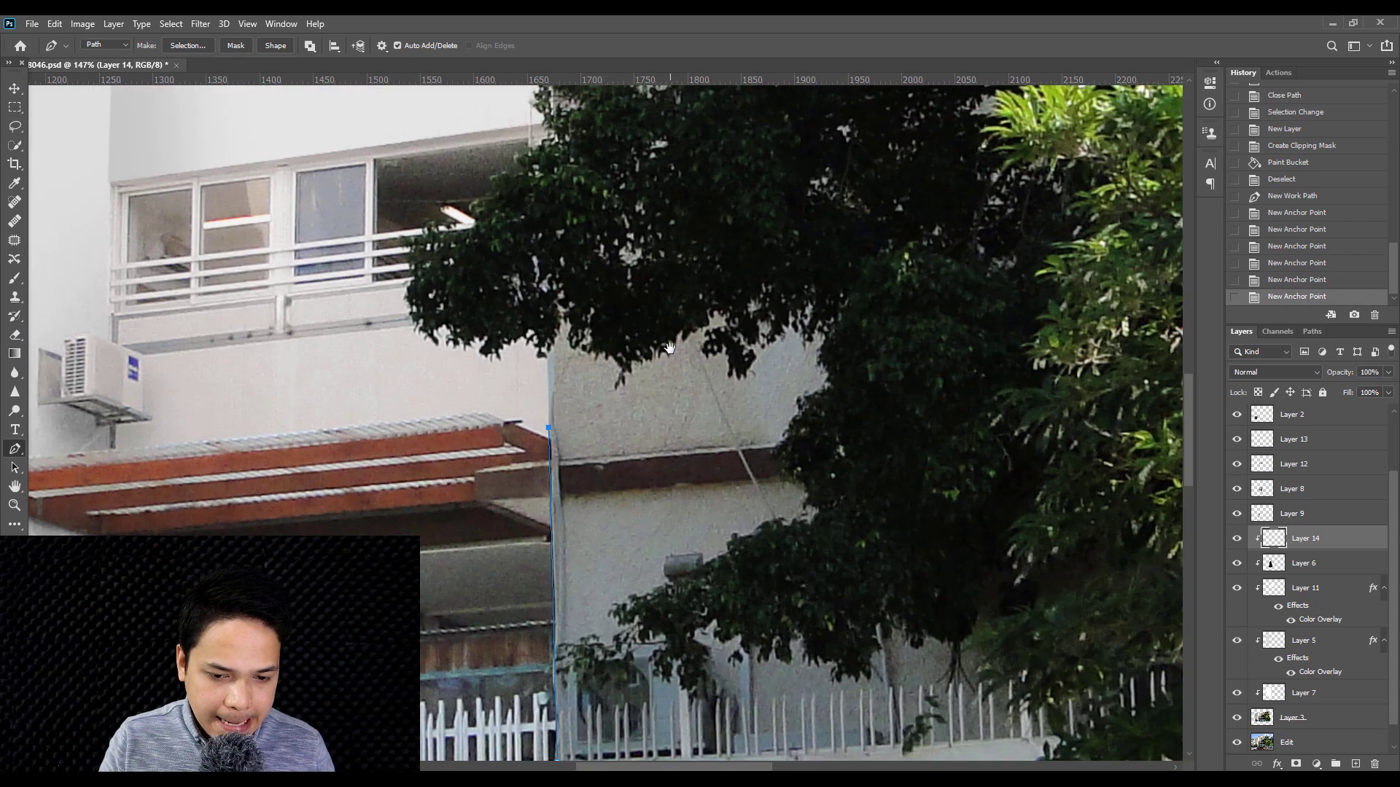
left_click_drag(683, 241, 641, 479)
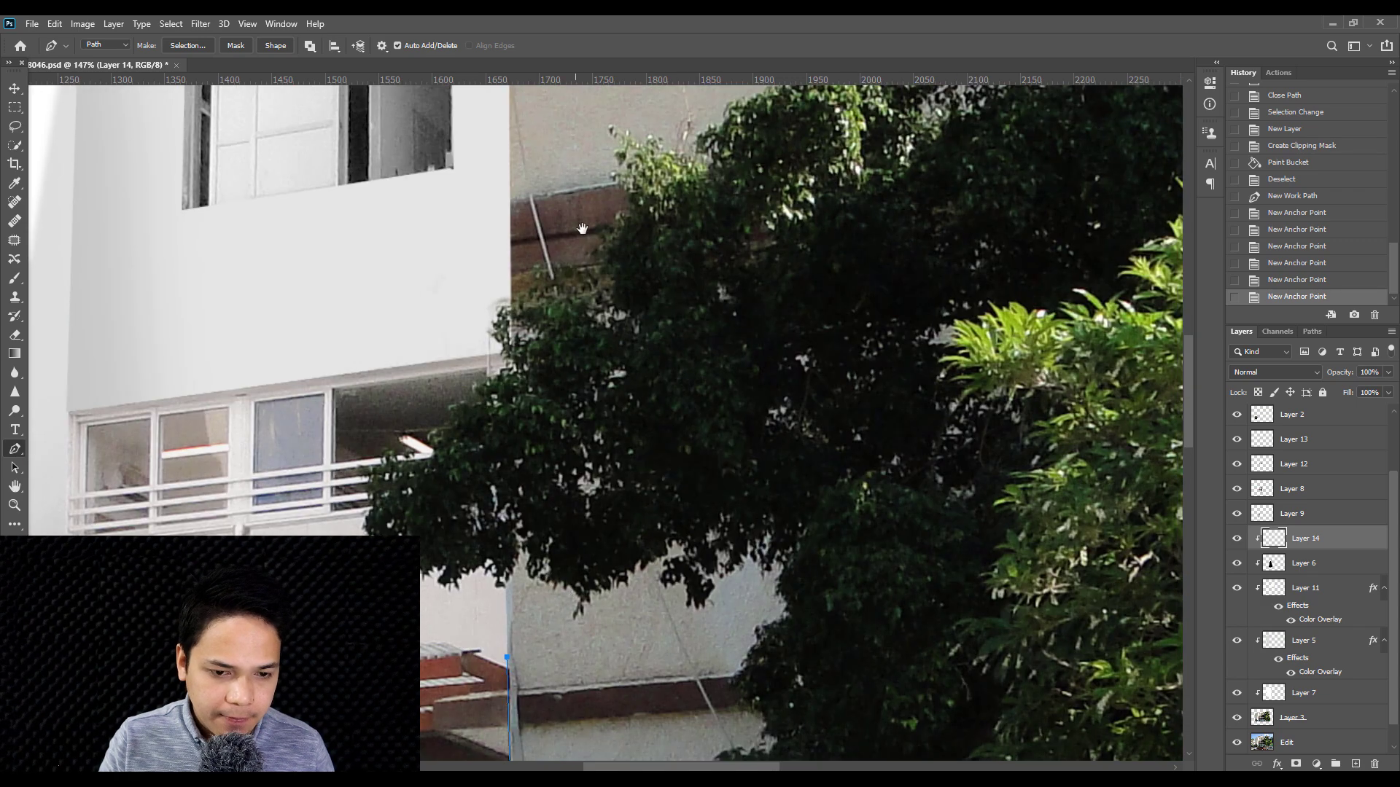
left_click_drag(580, 269, 549, 655)
left_click(473, 315)
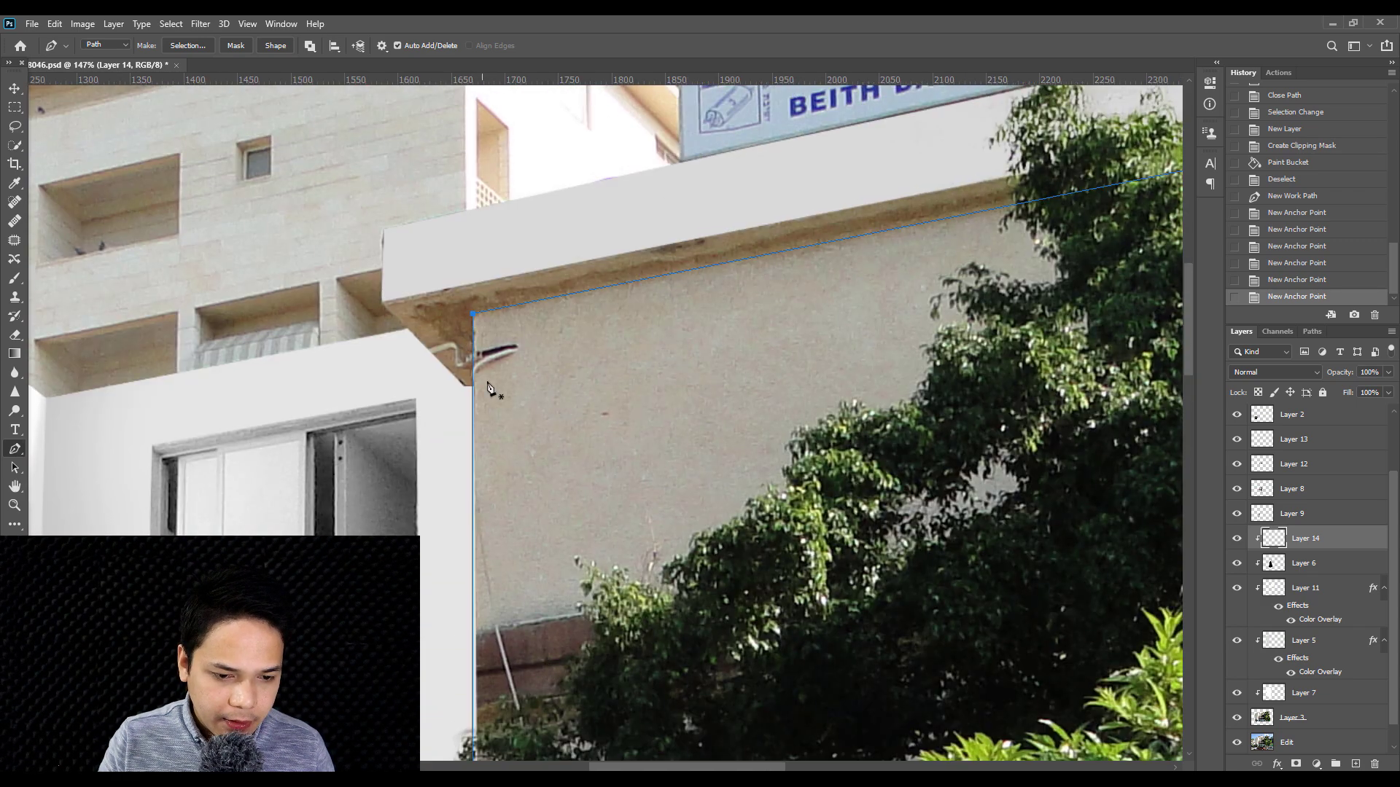
scroll(487, 382, "down", 3)
right_click(632, 345)
left_click(657, 409)
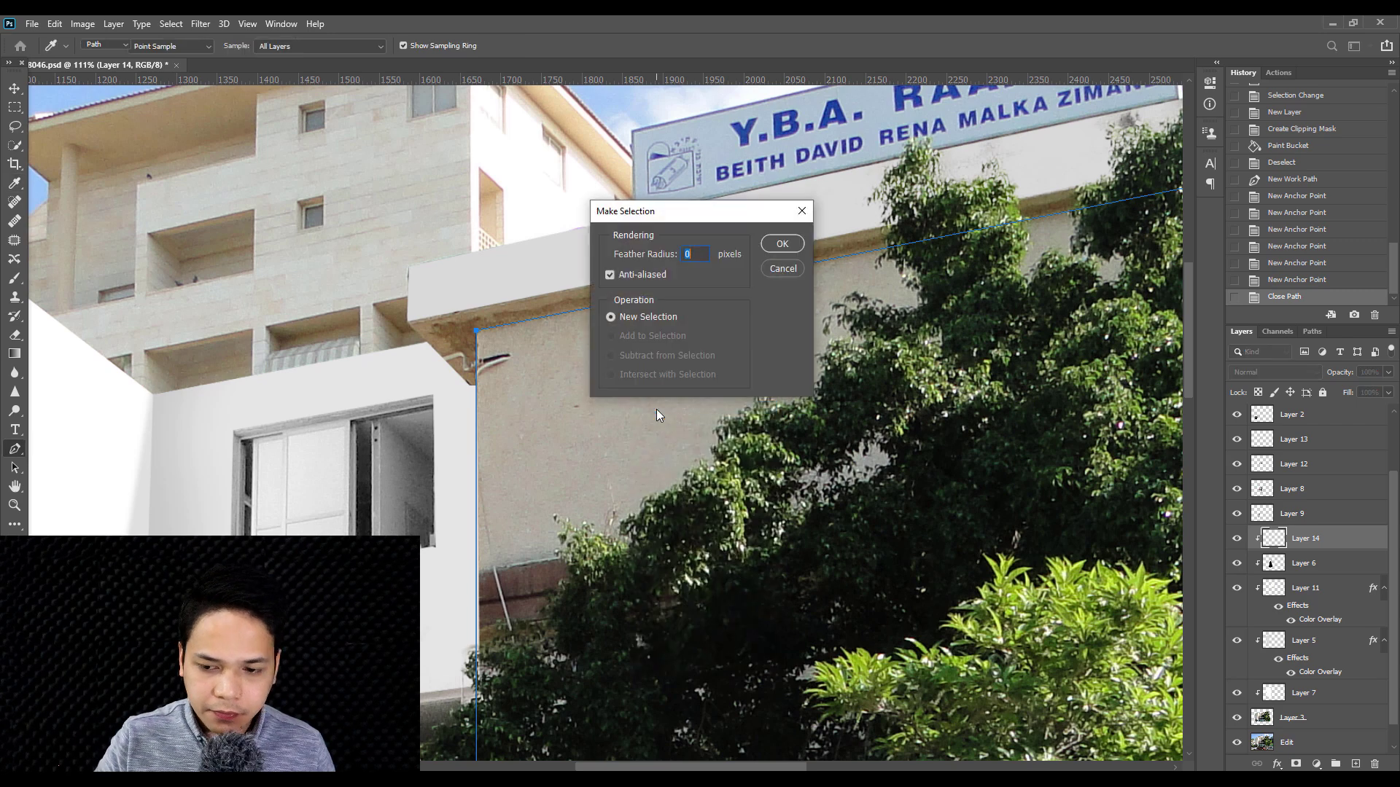
- Confirm the wall selection and add Layer 15 clipped to the layer beneath
key("Return")
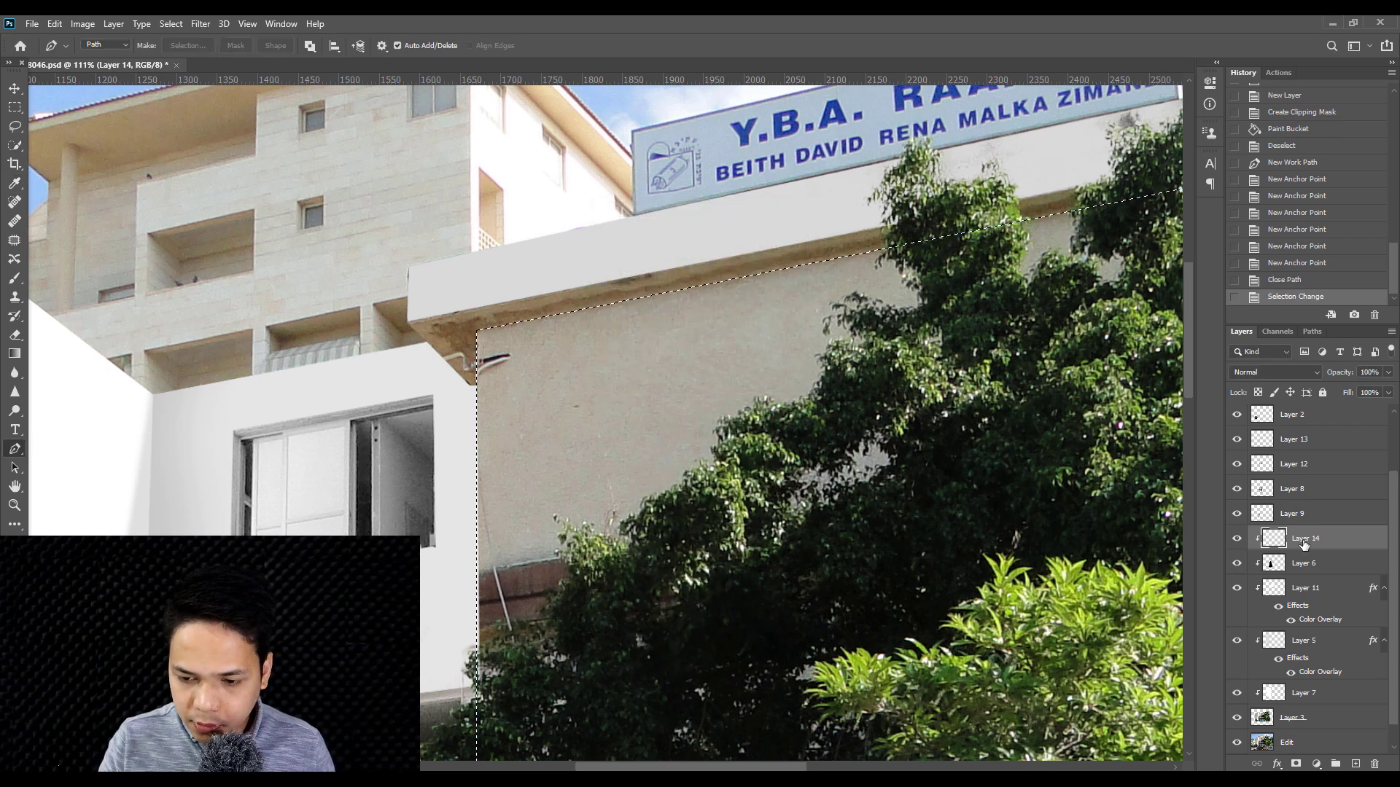
left_click(1355, 764)
right_click(1294, 538)
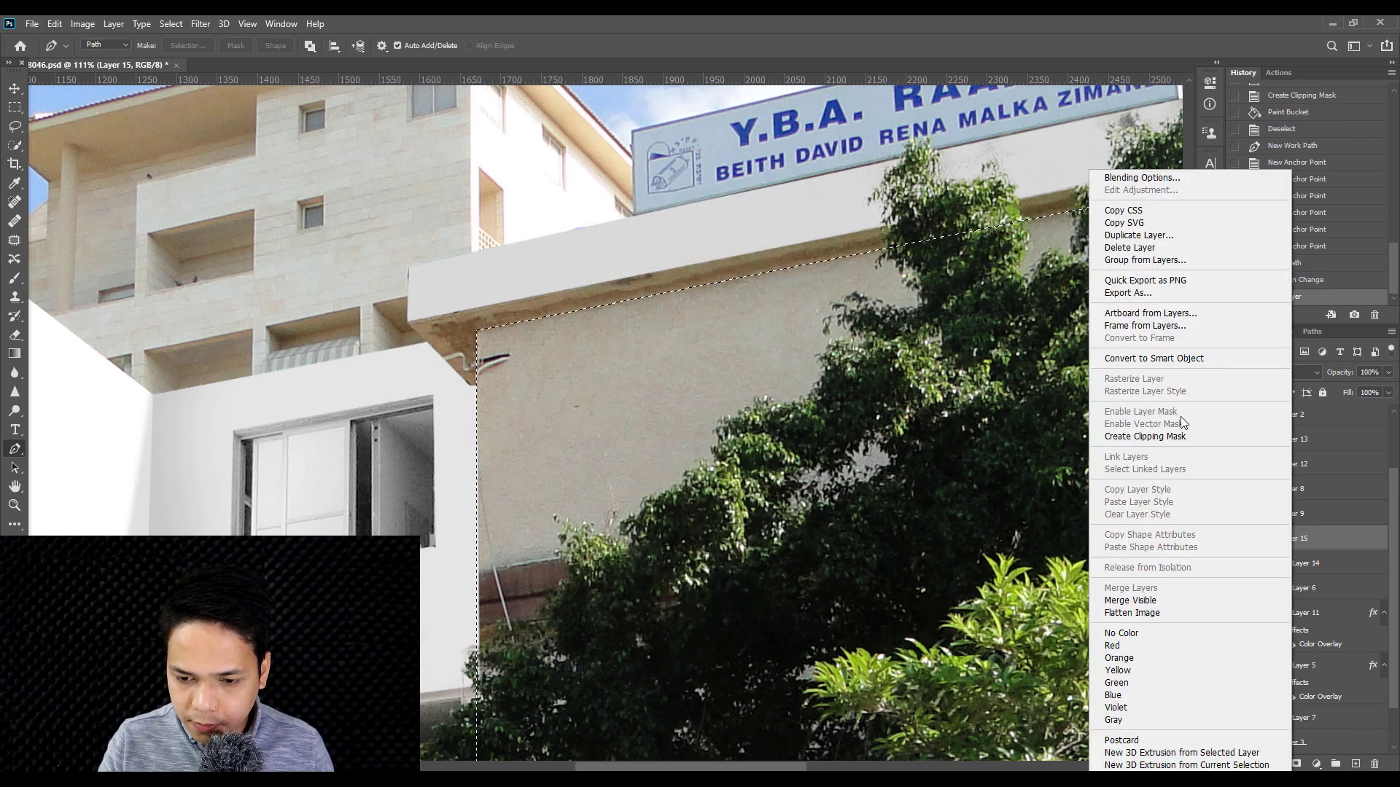
left_click(1152, 437)
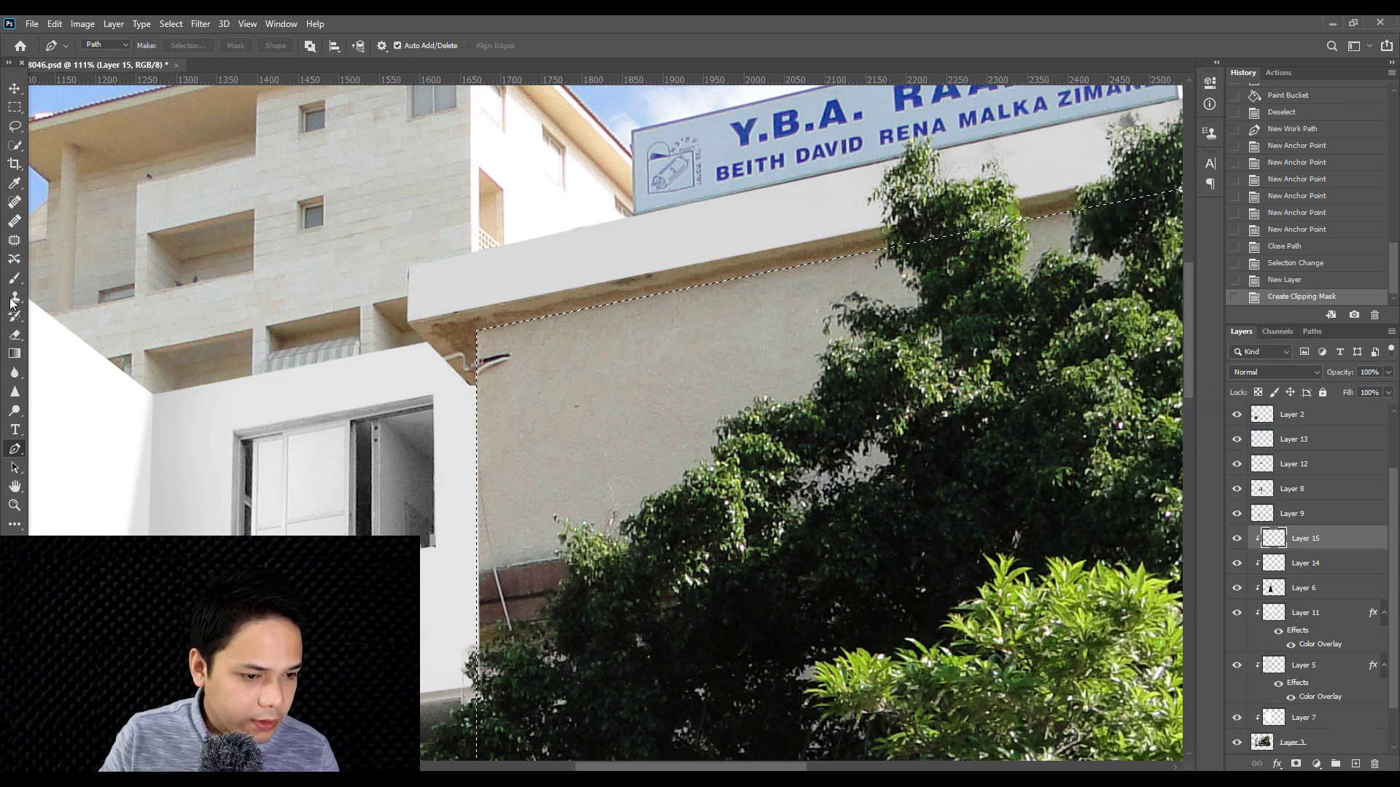
- Fill the selected beige wall with light grey using the Paint Bucket, then deselect
key("g")
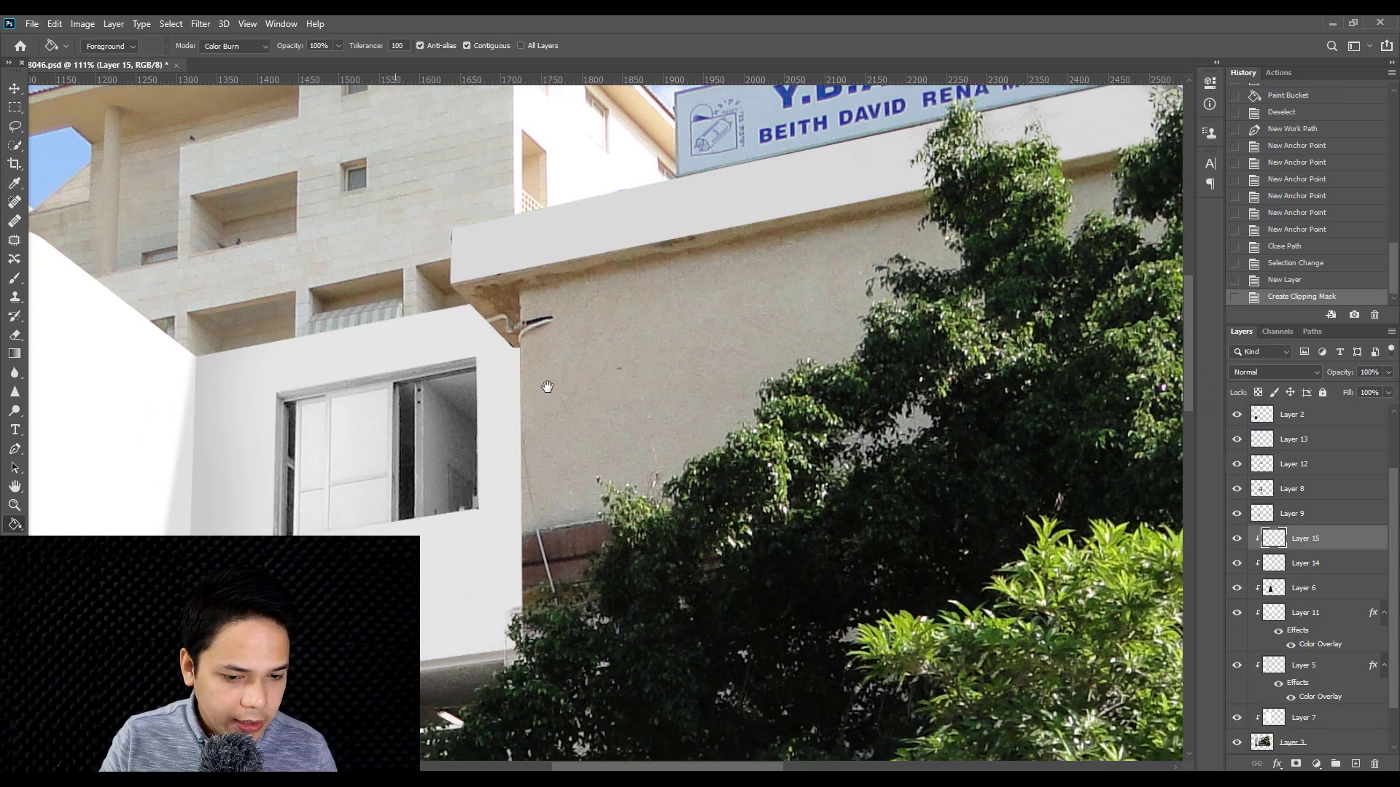
left_click_drag(391, 492, 600, 387)
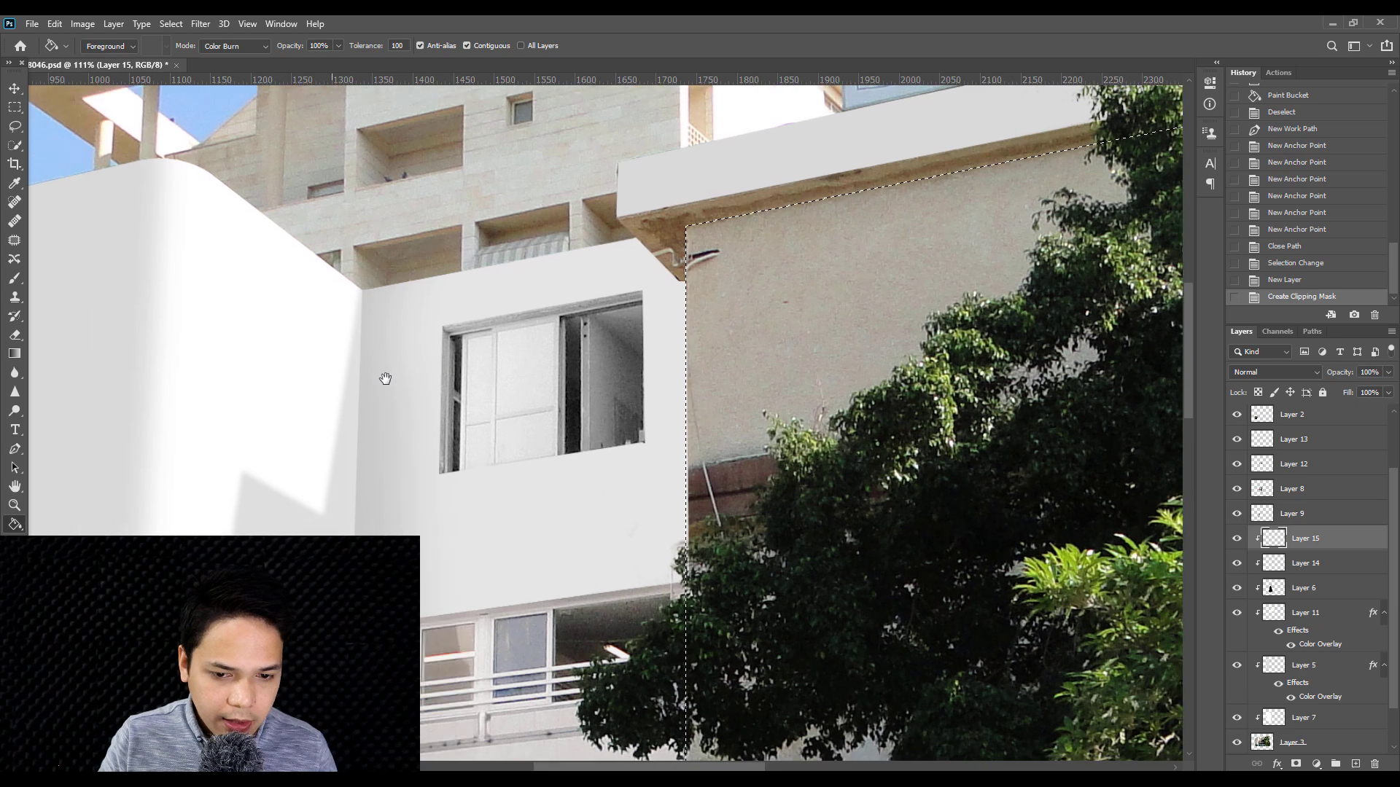
mouse_move(385, 379)
left_mouse_down()
mouse_move(557, 400)
mouse_move(824, 347)
left_mouse_up()
left_click_drag(634, 438, 285, 443)
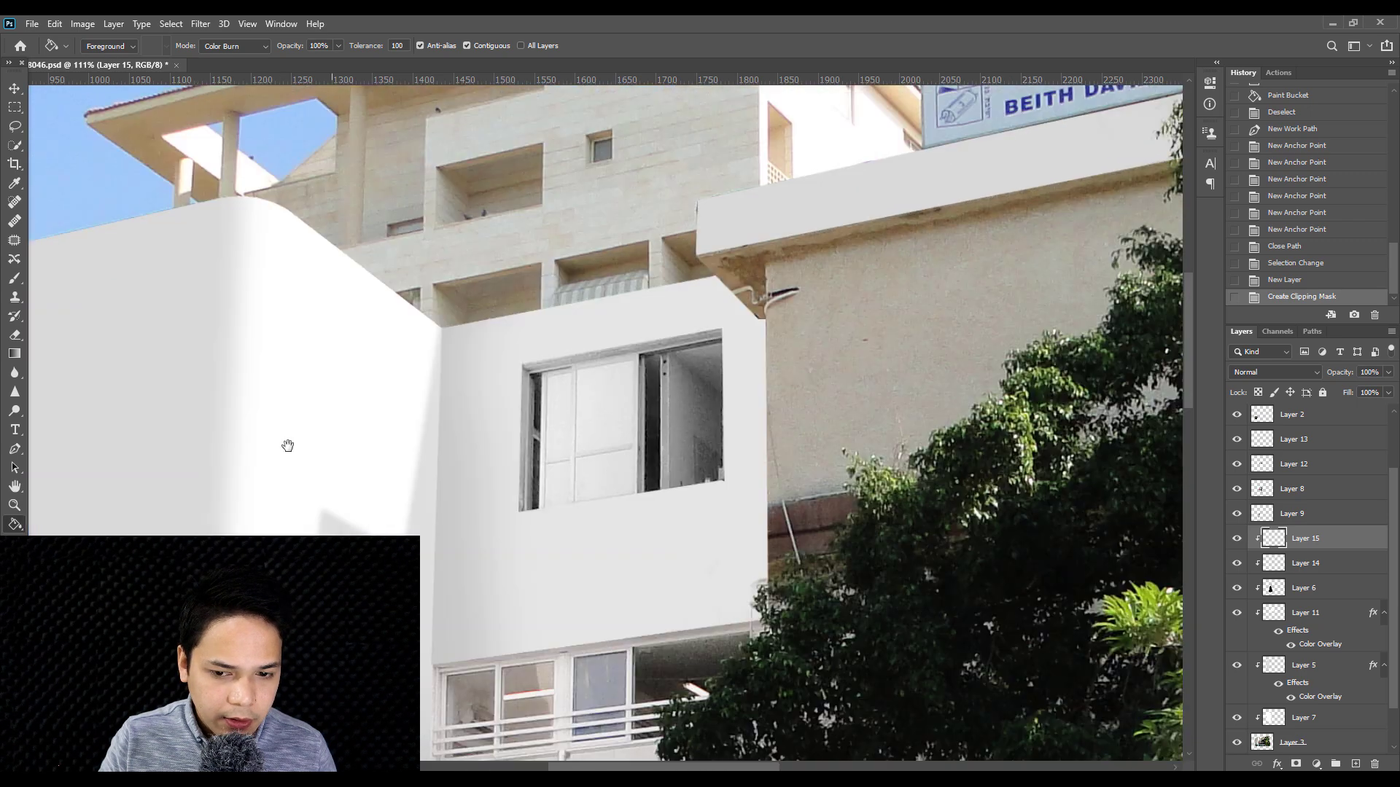
left_click_drag(982, 175, 808, 182)
left_click(715, 369)
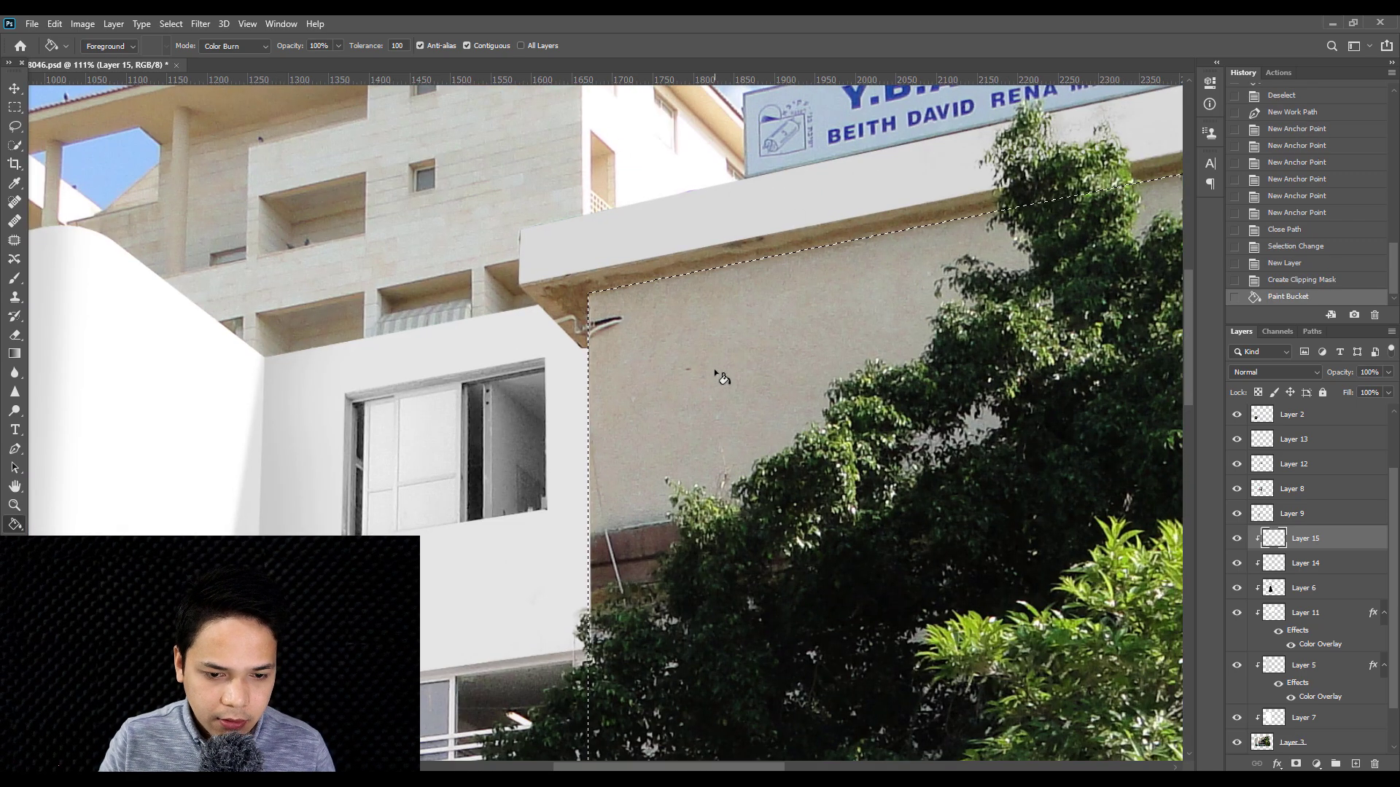
key("ctrl+d")
- Toggle Layer 15's visibility to compare the wall with and without the fill
scroll(703, 381, "down", 3)
scroll(602, 350, "down", 2)
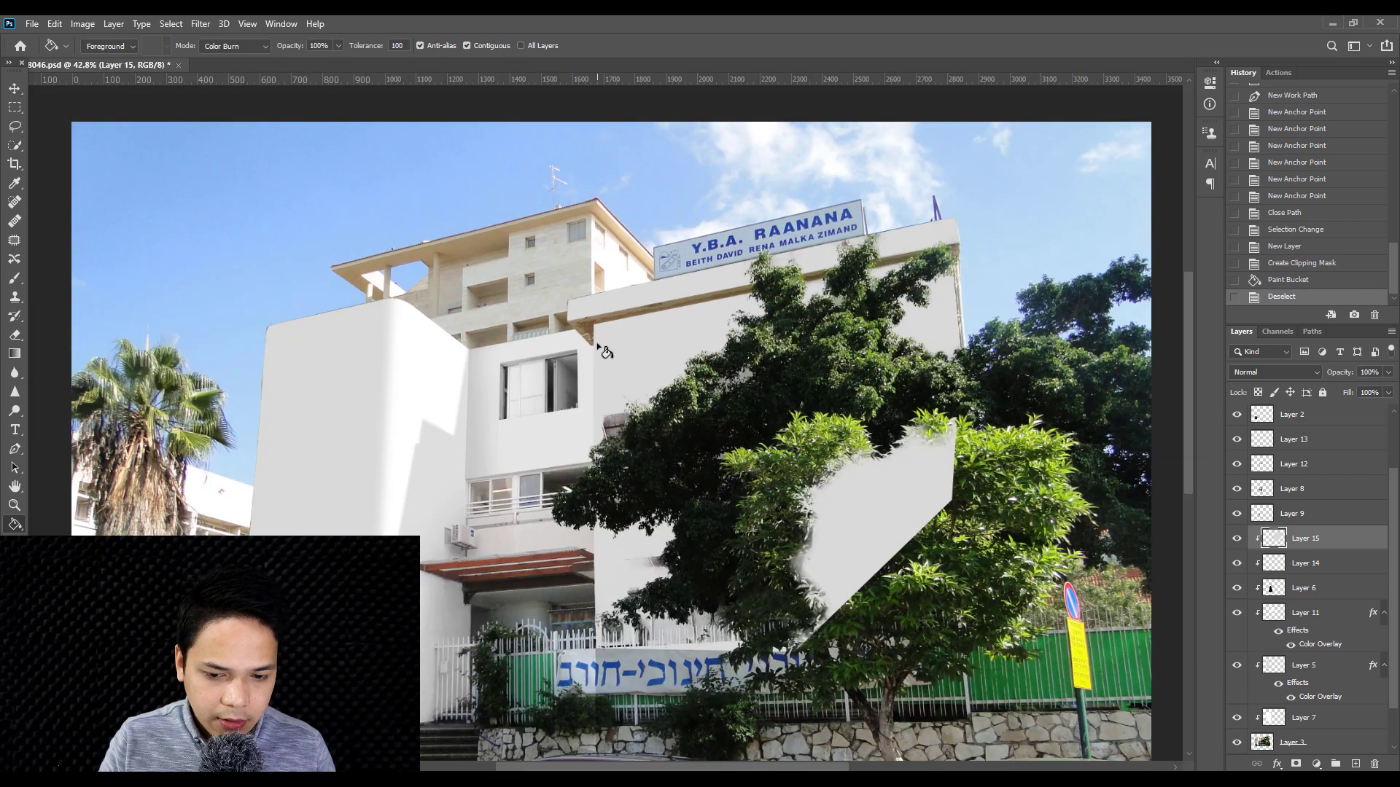
scroll(824, 492, "up", 2)
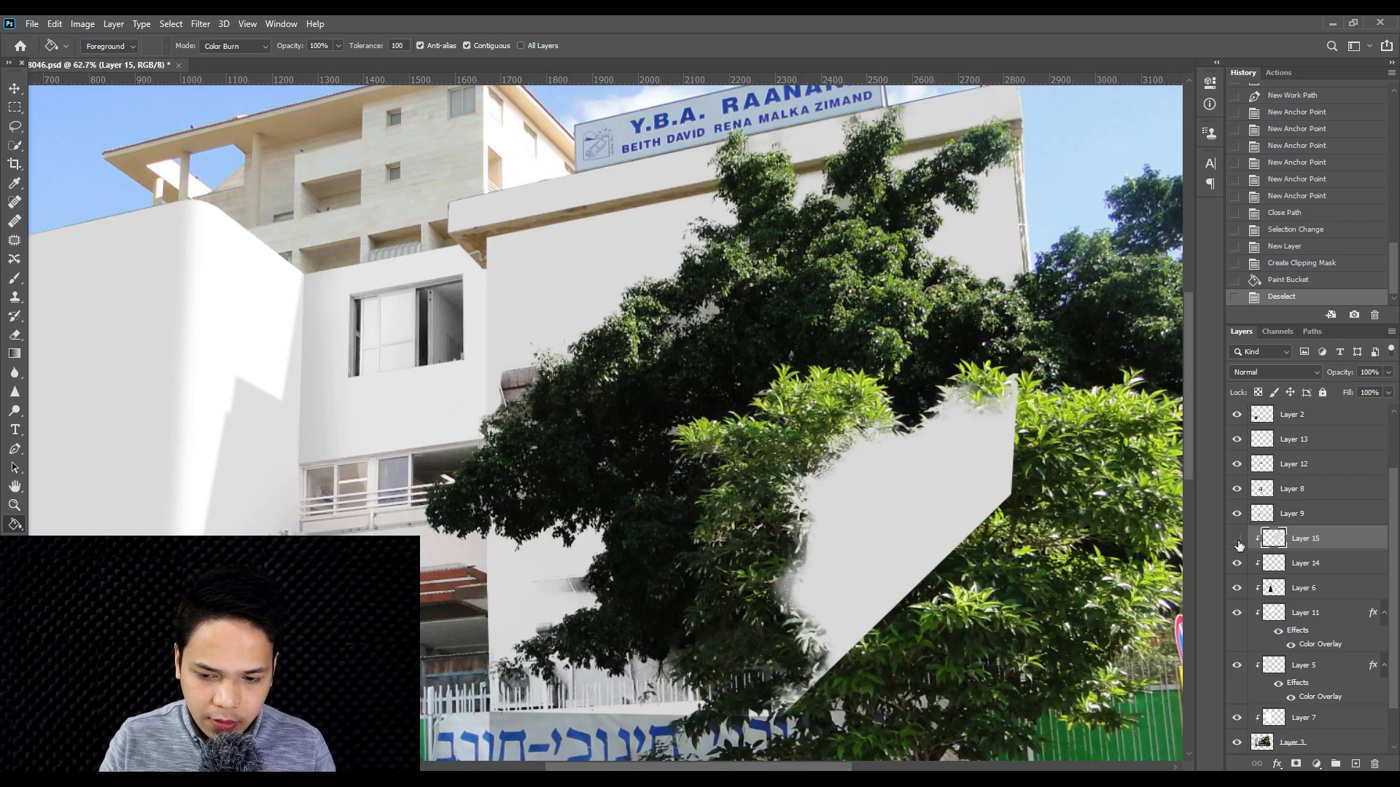
left_click(1236, 538)
- Erase the grey fill off the tree foliage on Layer 15 using a 300 px low-hardness eraser
left_click(1236, 538)
key("e")
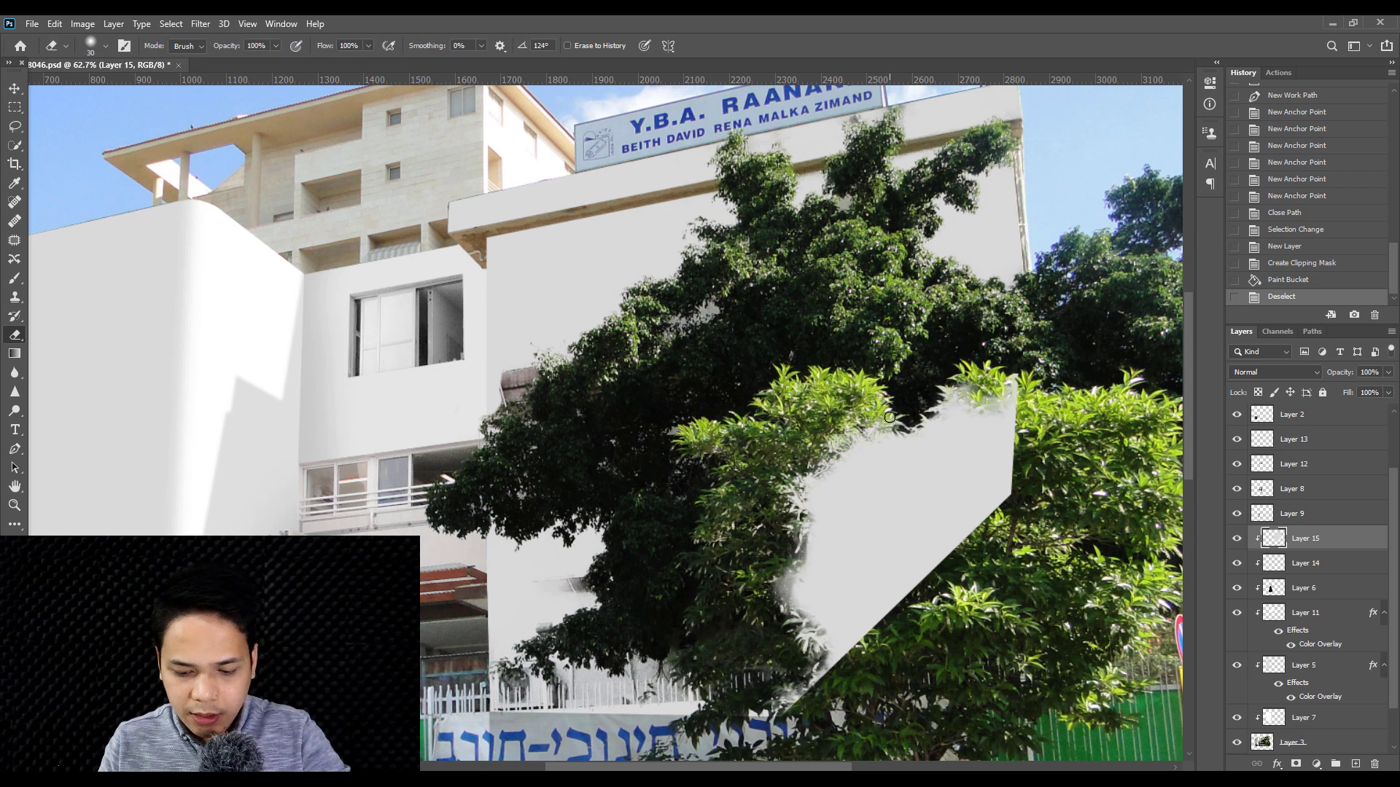
right_click(1020, 428)
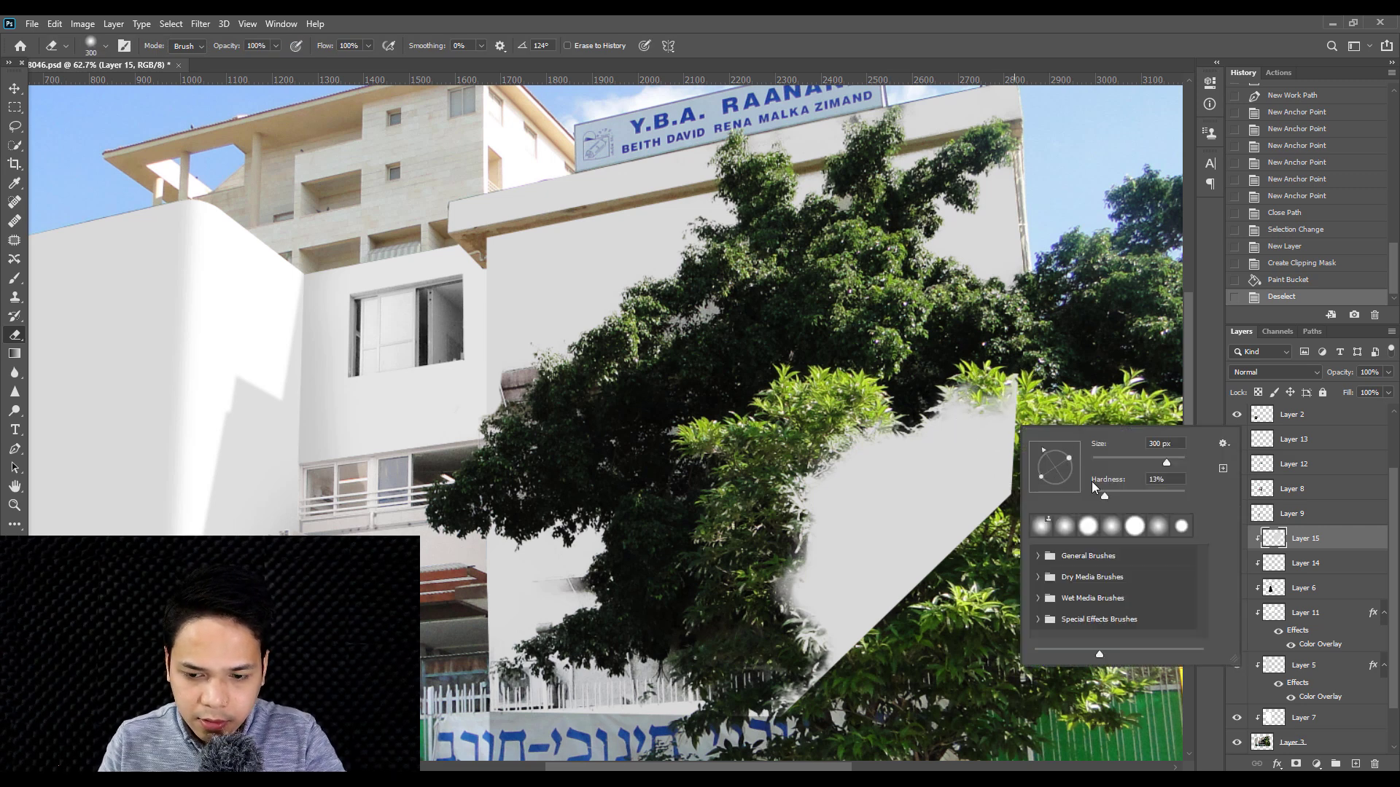
key("Return")
mouse_move(977, 459)
left_mouse_down()
mouse_move(931, 543)
mouse_move(845, 408)
left_mouse_up()
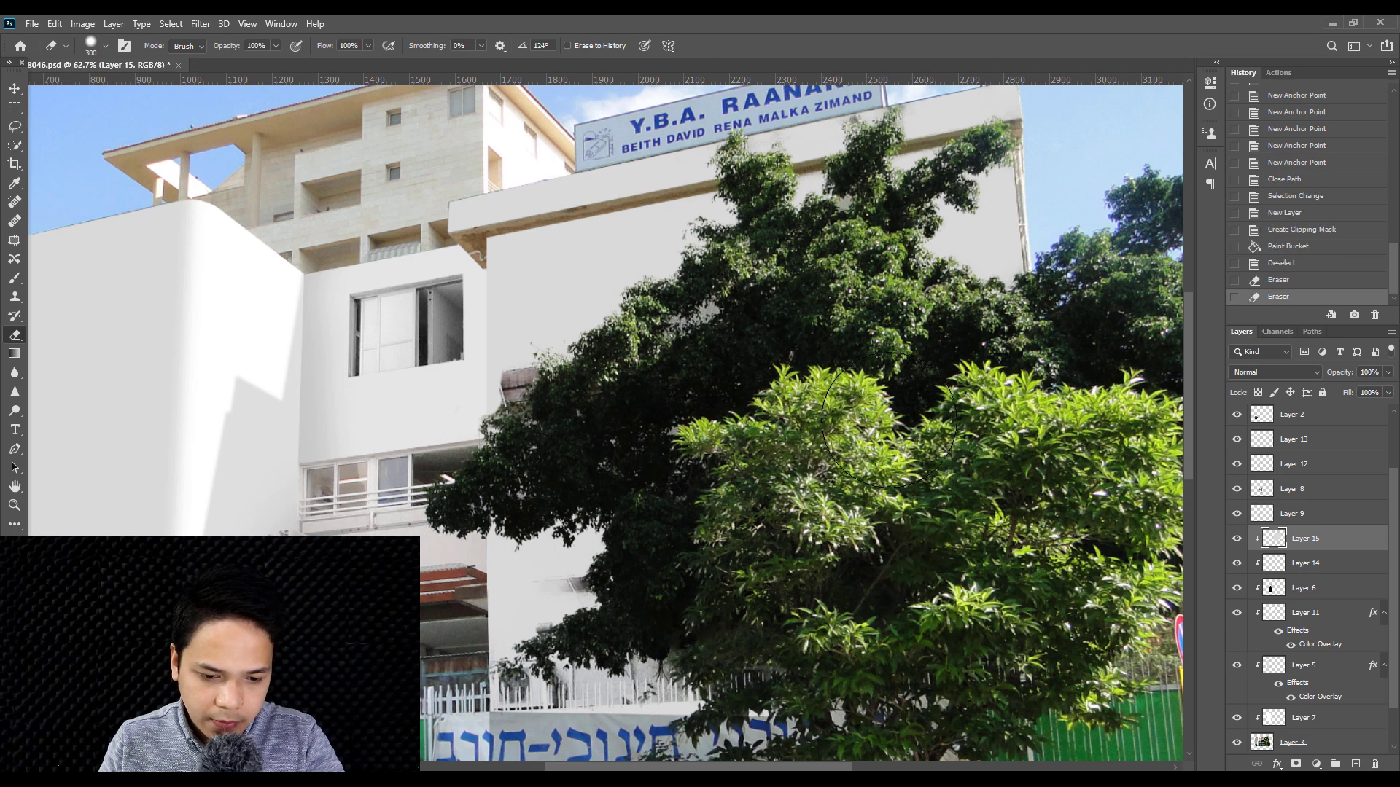
scroll(613, 626, "down", 3)
scroll(612, 625, "up", 2)
scroll(576, 313, "up", 1)
scroll(539, 314, "up", 1)
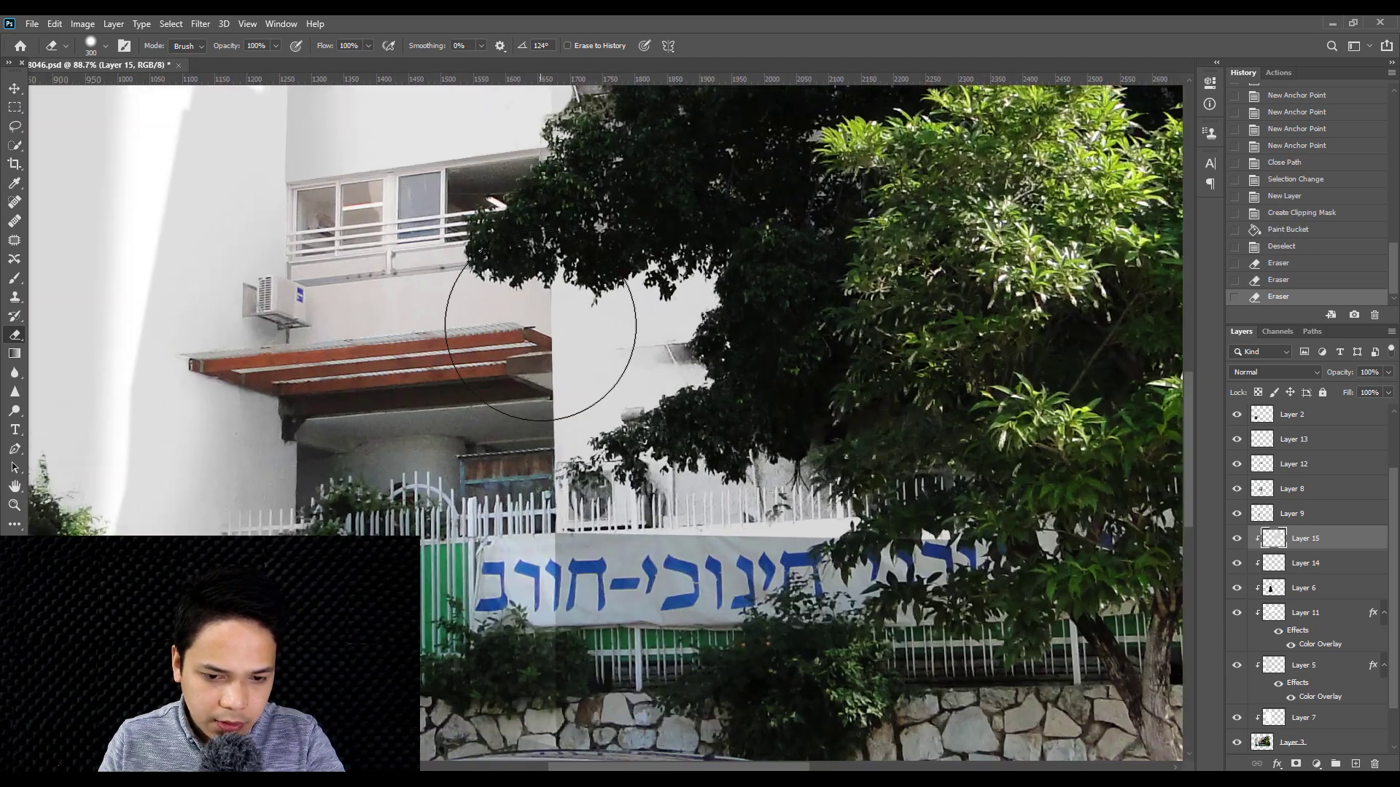
scroll(505, 315, "up", 1)
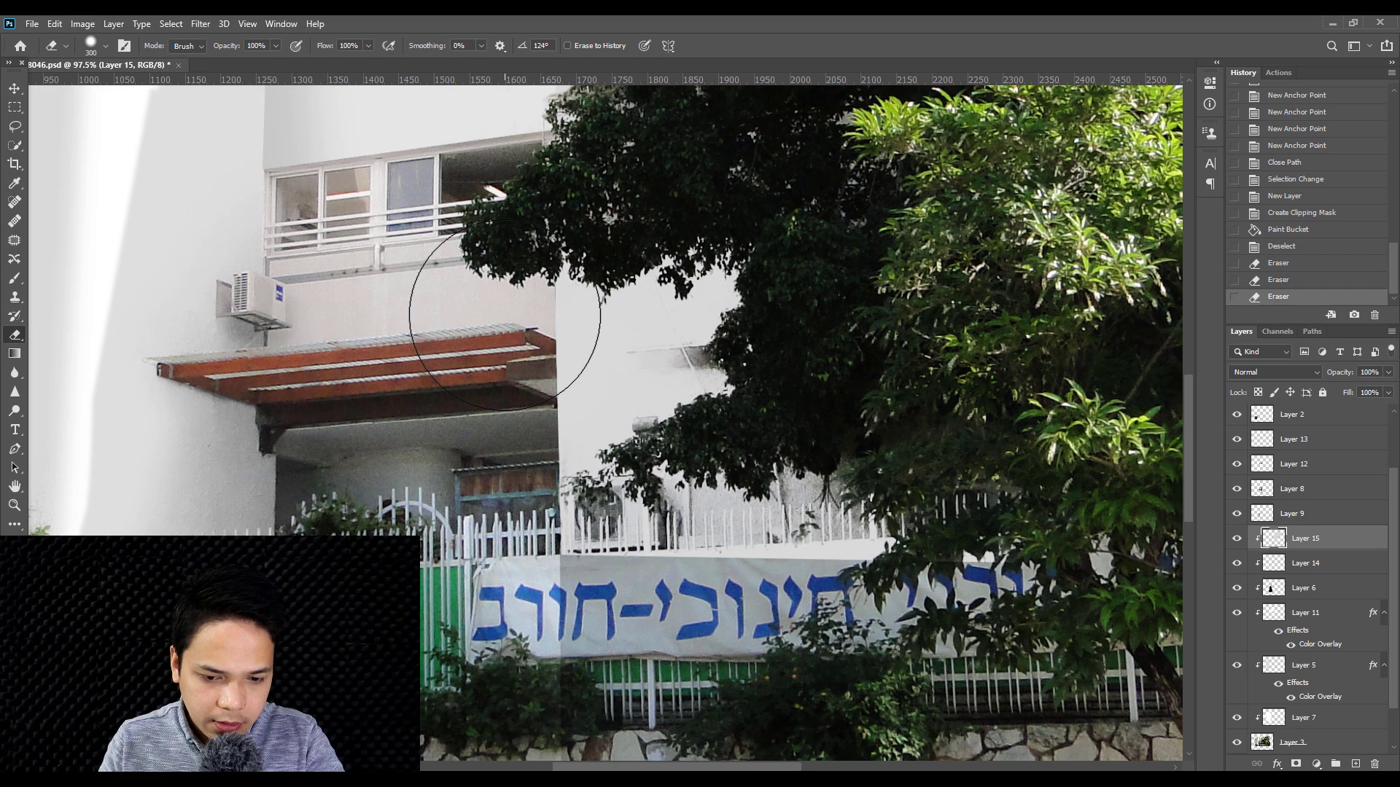
- Resize the eraser and clean up leftover grey along the tree edge and foliage
key("bracketleft")
key("bracketleft")
key("bracketleft")
left_click(1240, 543)
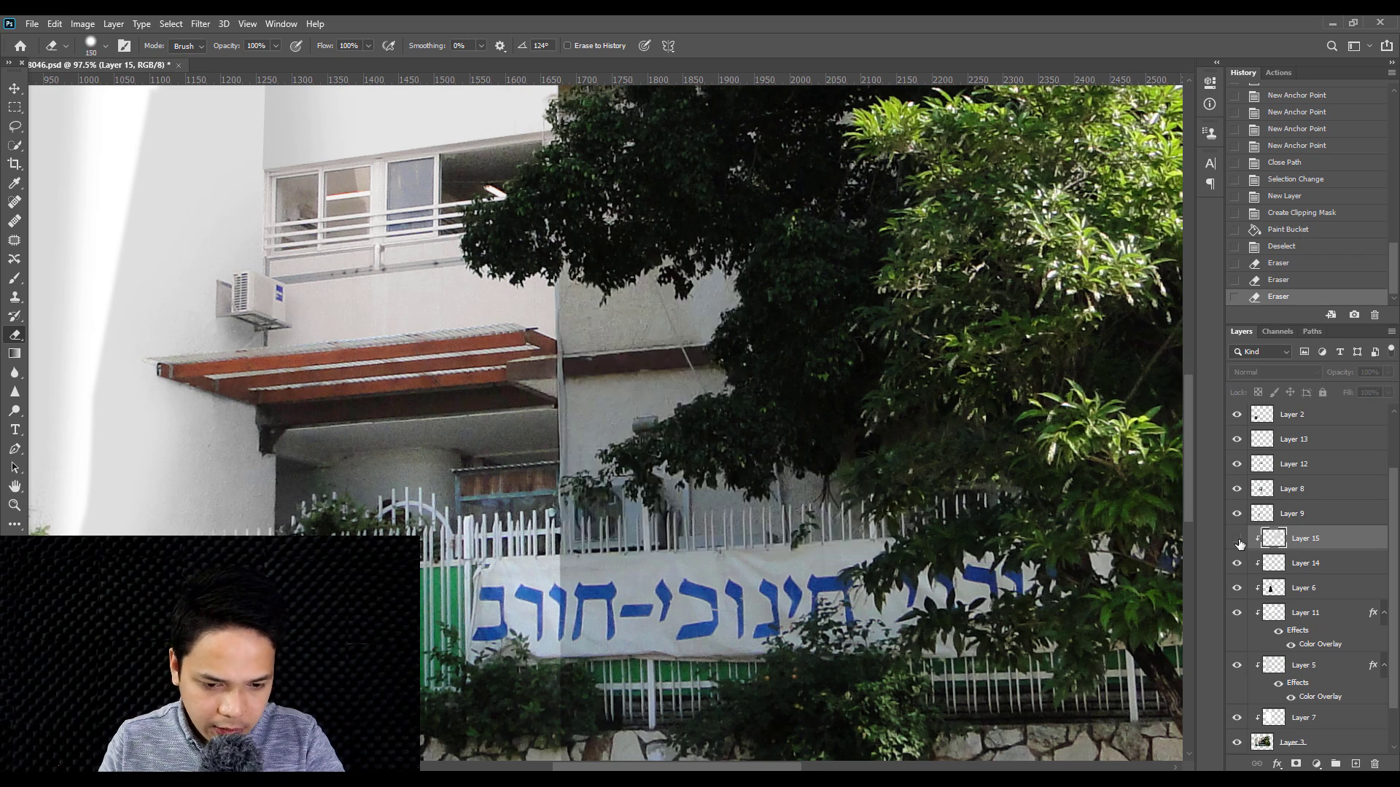
left_click(1239, 543)
key("bracketleft")
key("bracketleft")
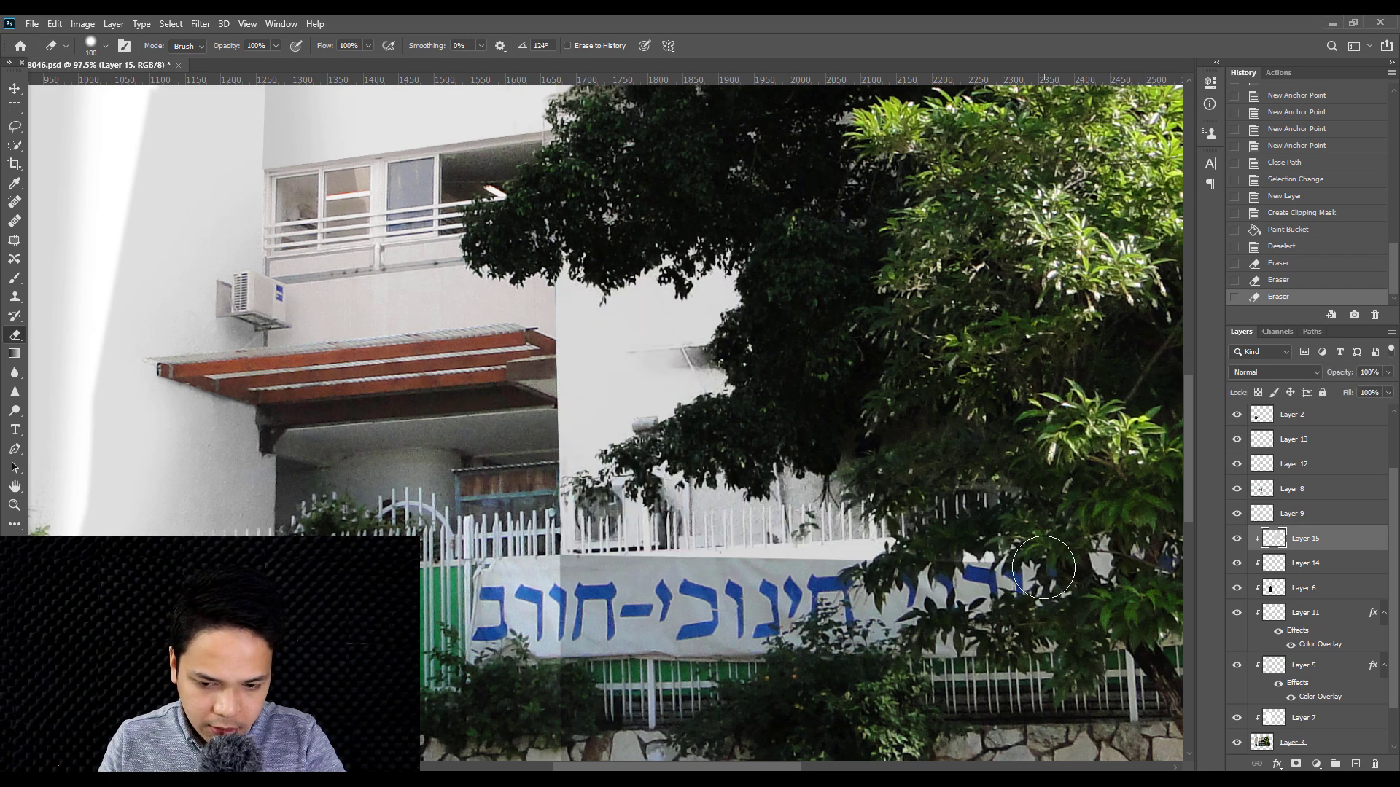
right_click(1095, 597)
left_click(962, 503)
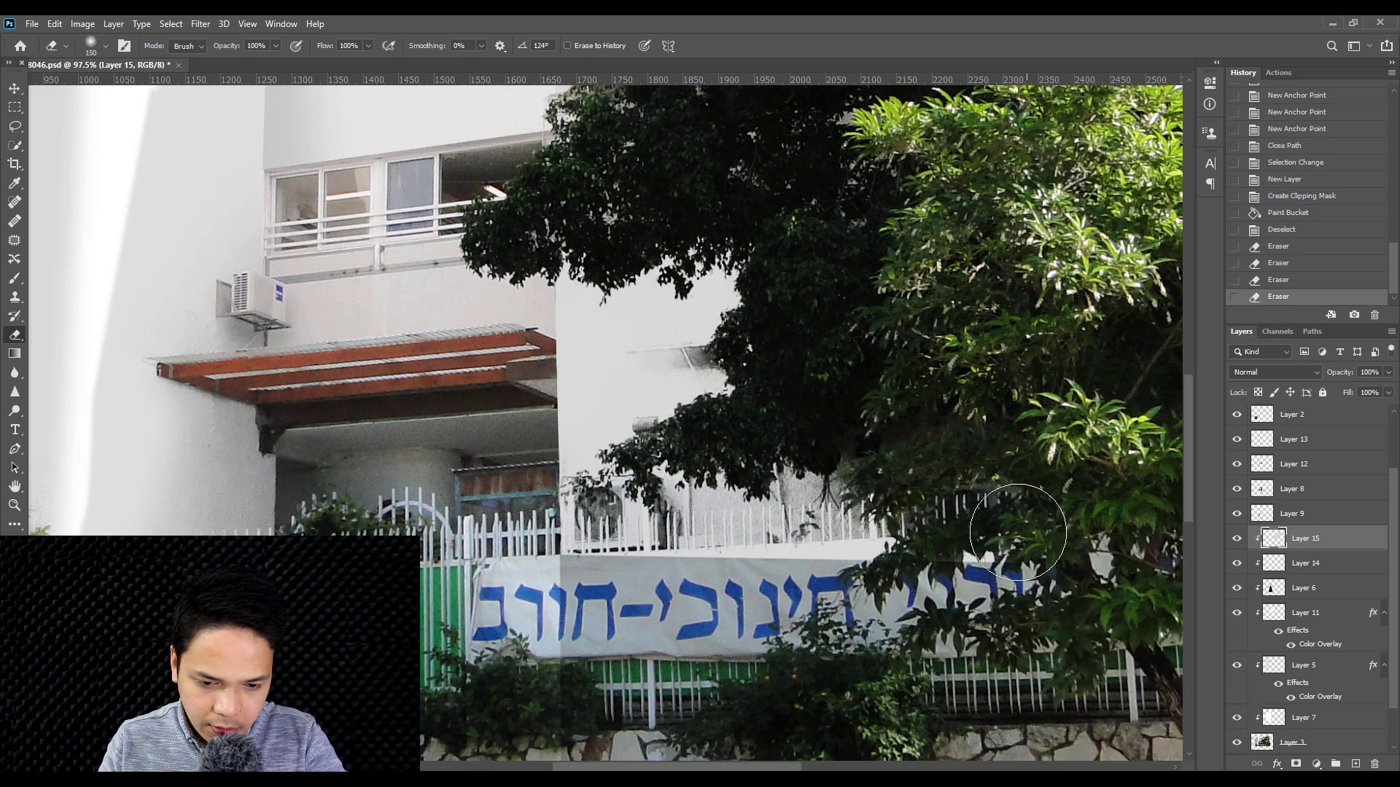
key("bracketright")
key("bracketright")
key("bracketright")
key("bracketright")
key("bracketright")
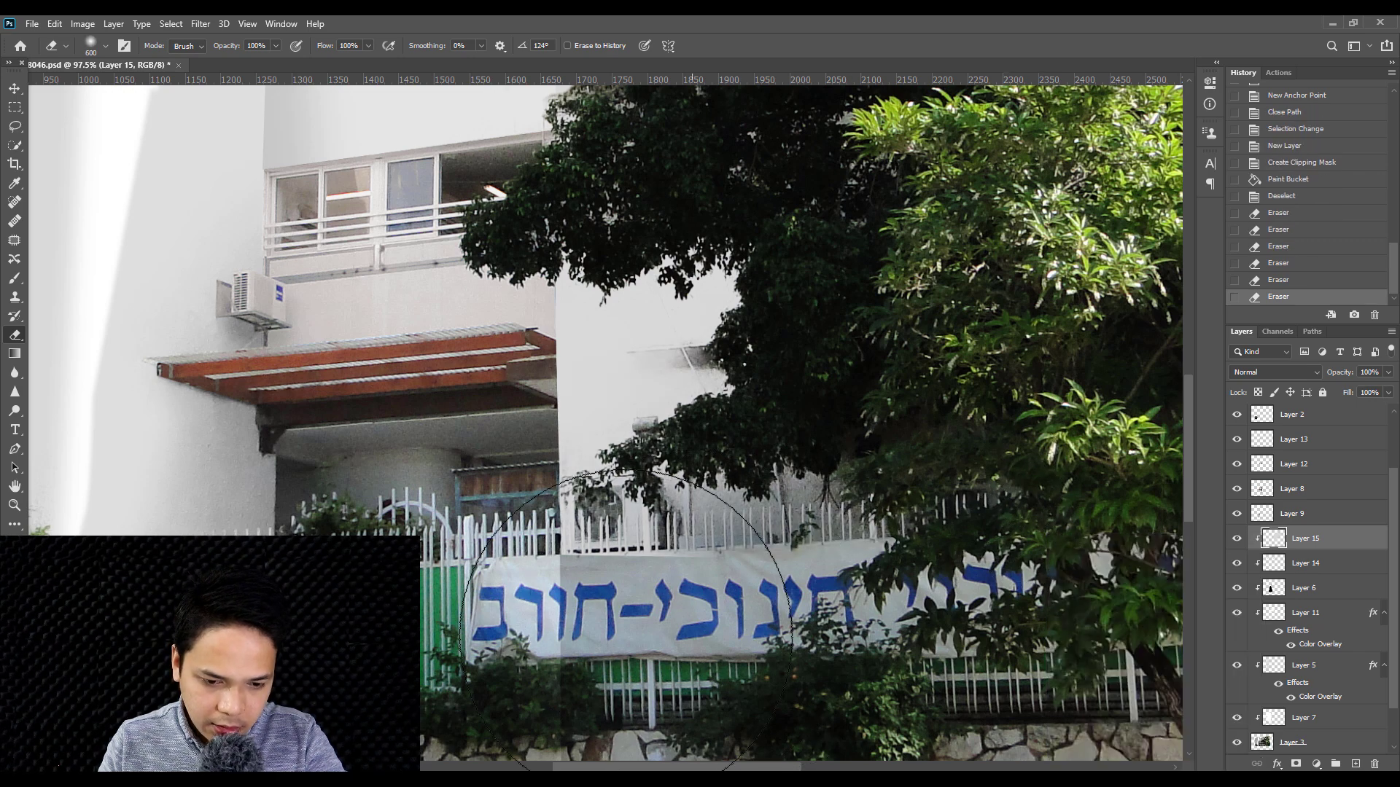
left_click(656, 510)
left_click(631, 581)
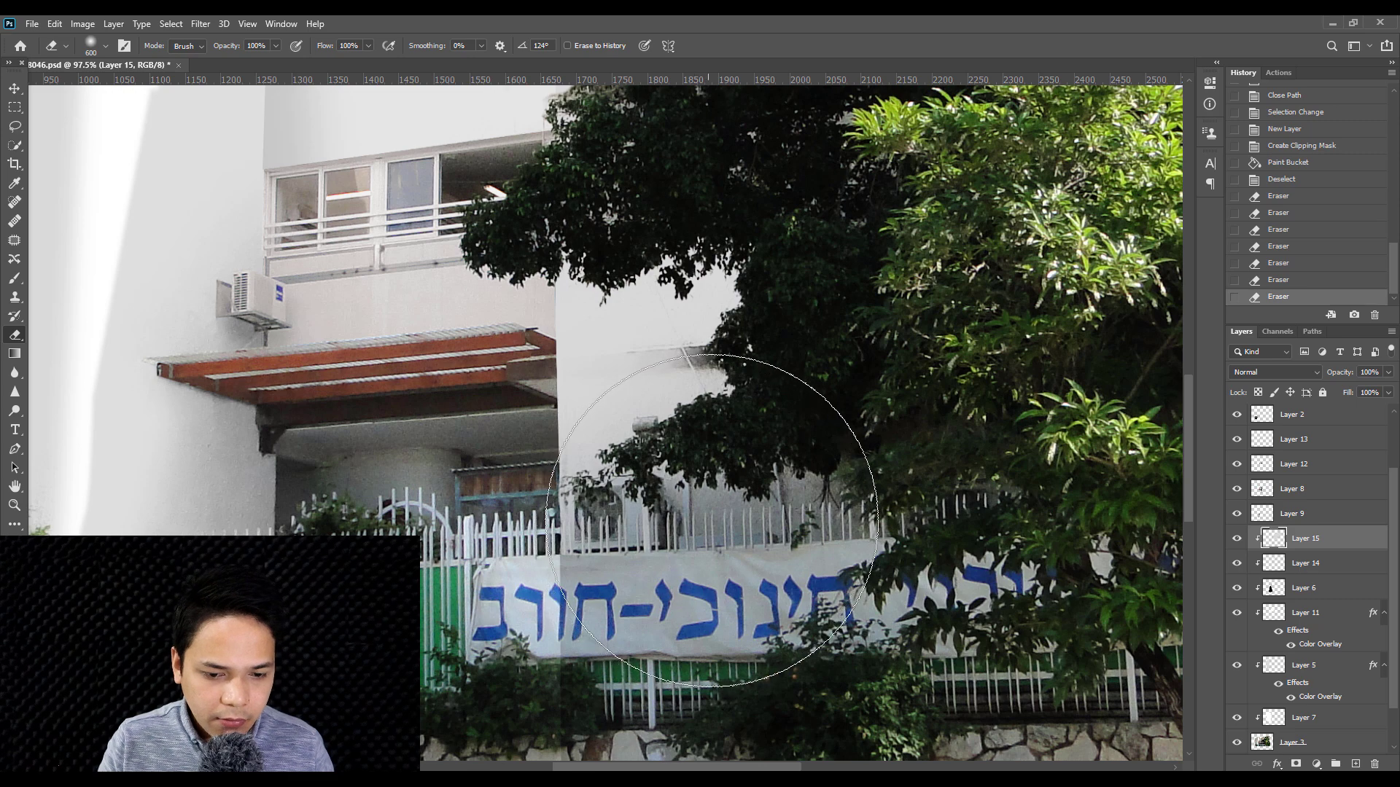
left_click_drag(725, 641, 759, 503)
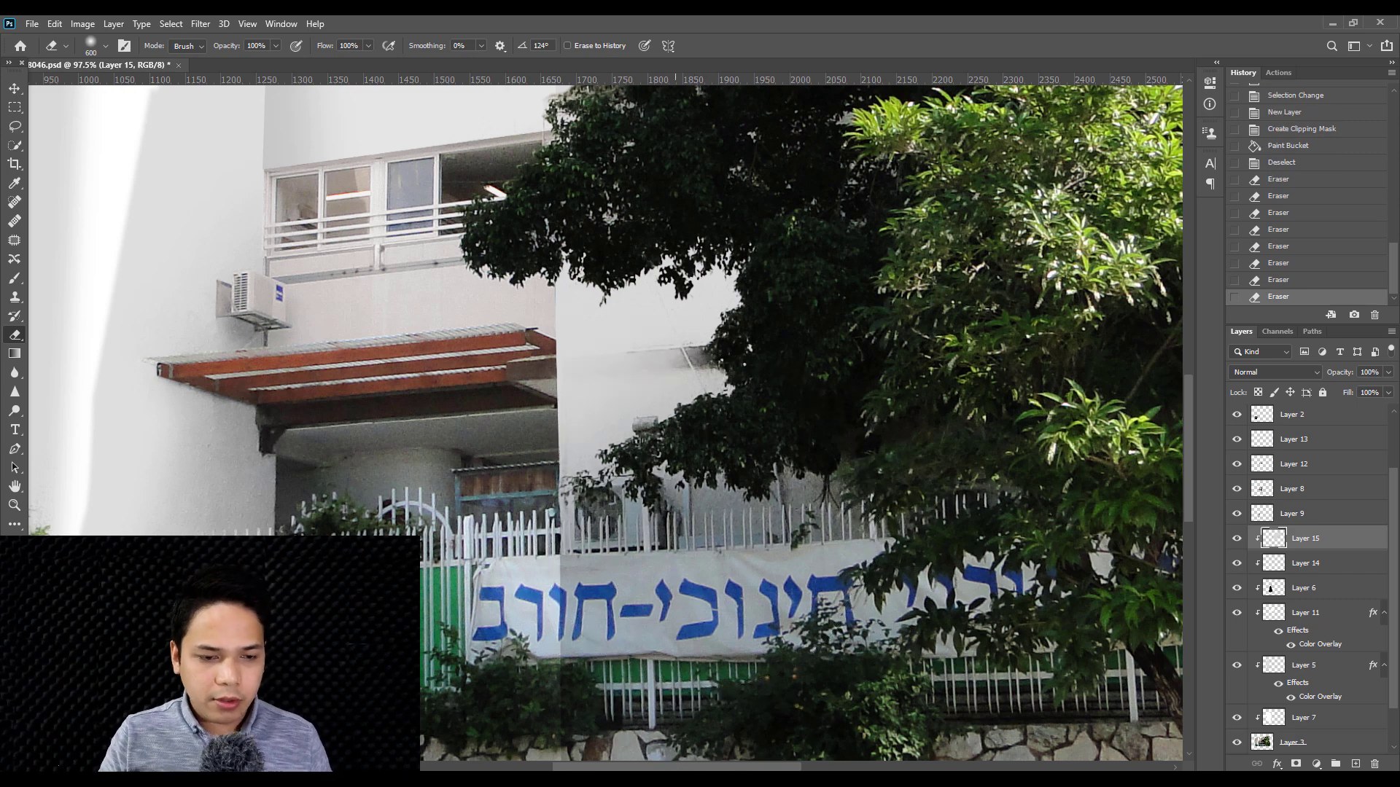
- Save the document and pan the view to the entrance and banner
left_click(13, 91)
scroll(543, 329, "down", 3)
key("ctrl+s")
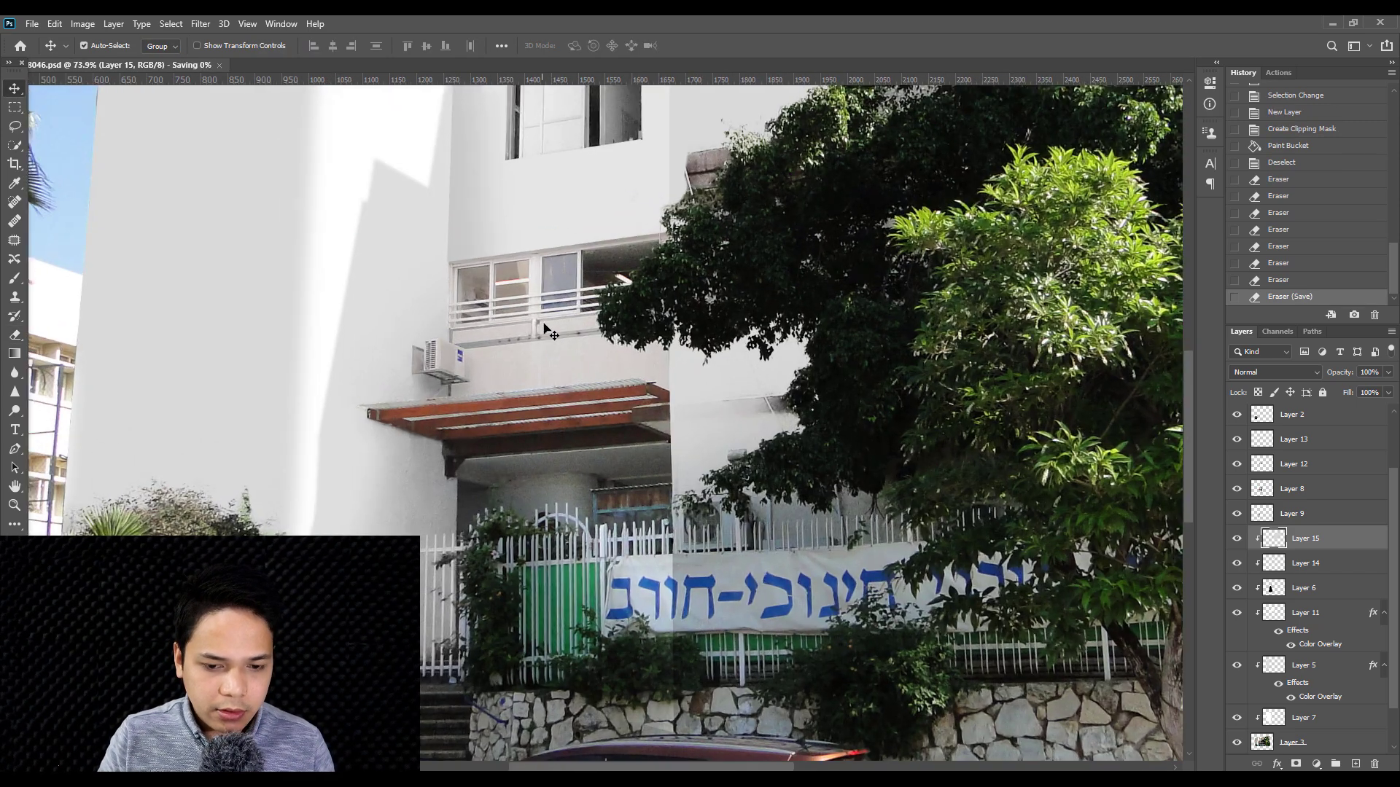
left_click_drag(782, 272, 720, 431)
left_click_drag(617, 516, 729, 433)
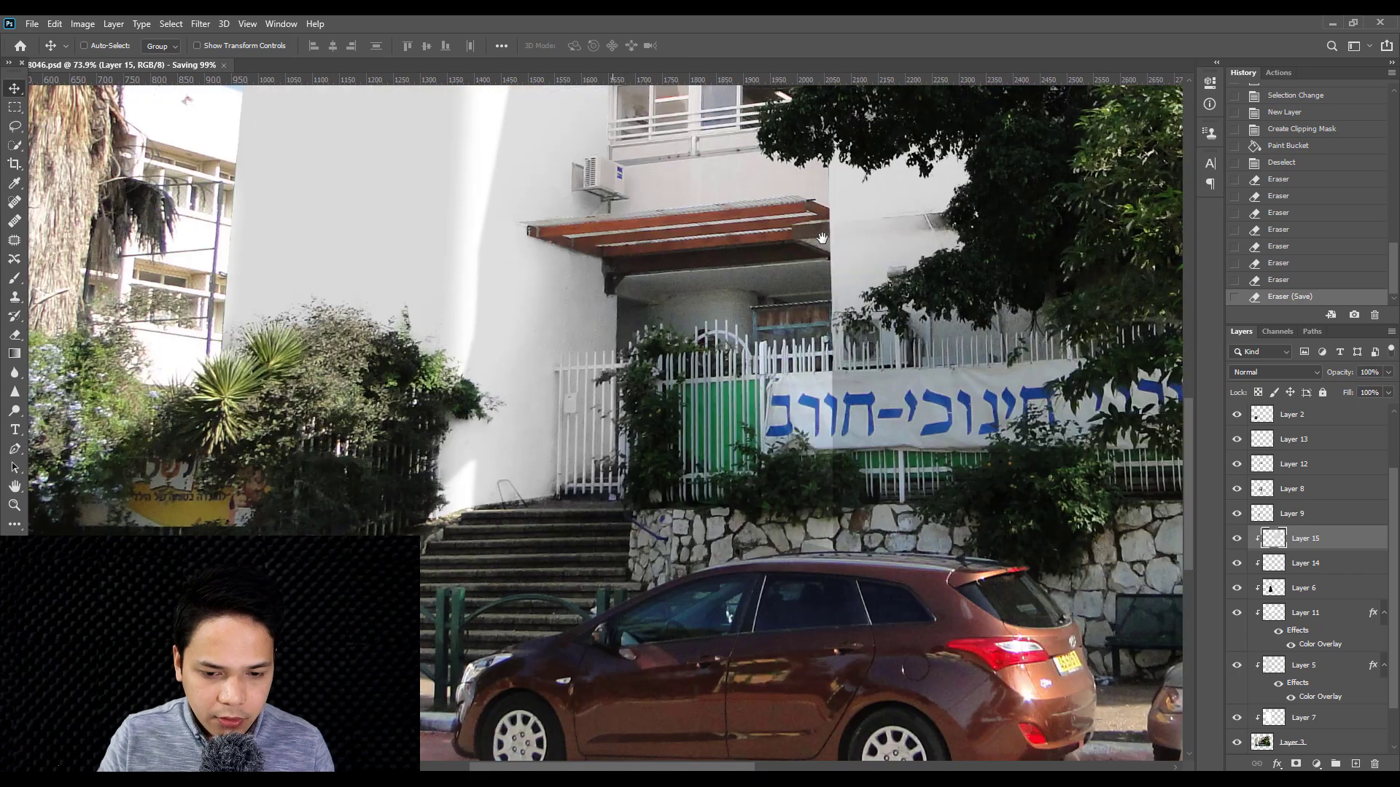
scroll(729, 433, "up", 3)
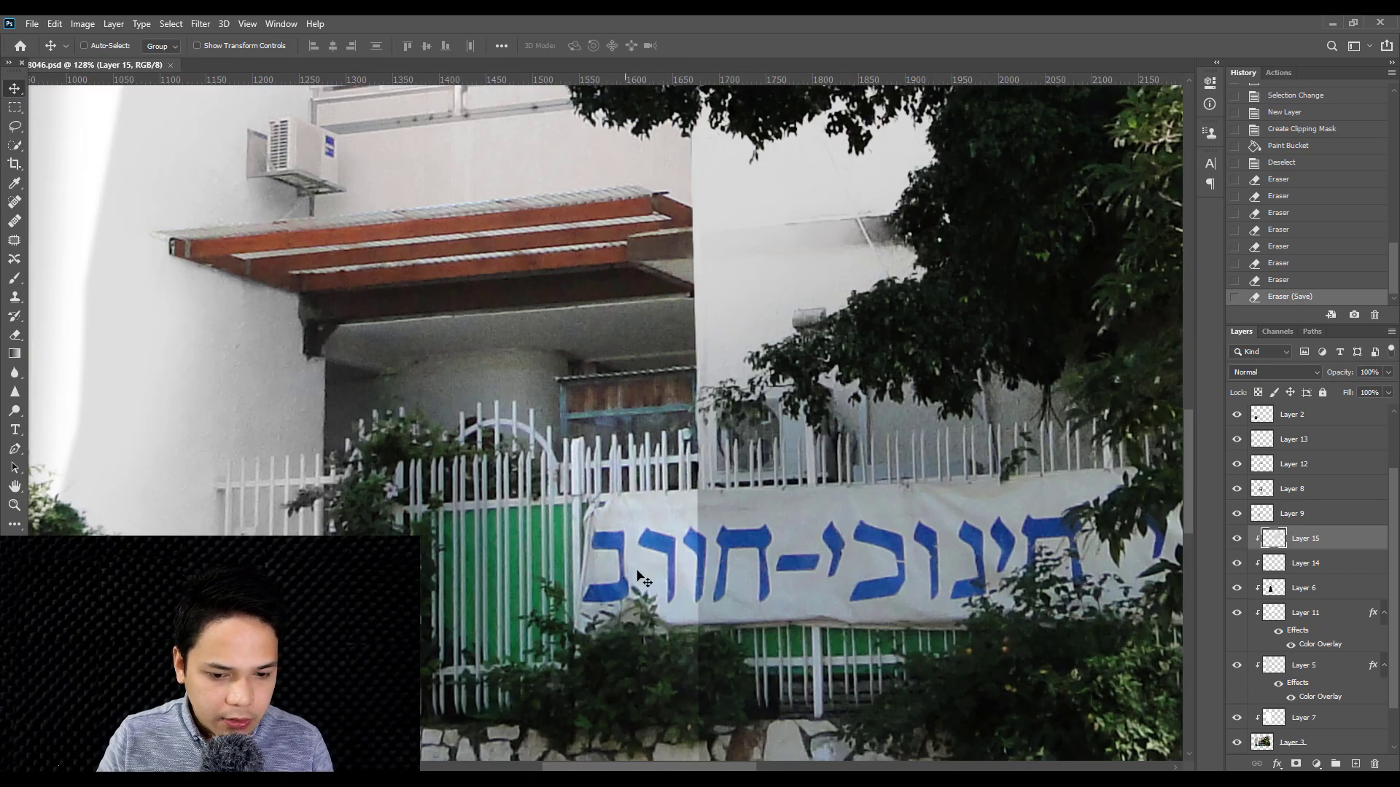
scroll(642, 578, "up", 2)
- On Layer 8 at actual size, erase white paint off the leaves near the entrance awning
left_click(1247, 490)
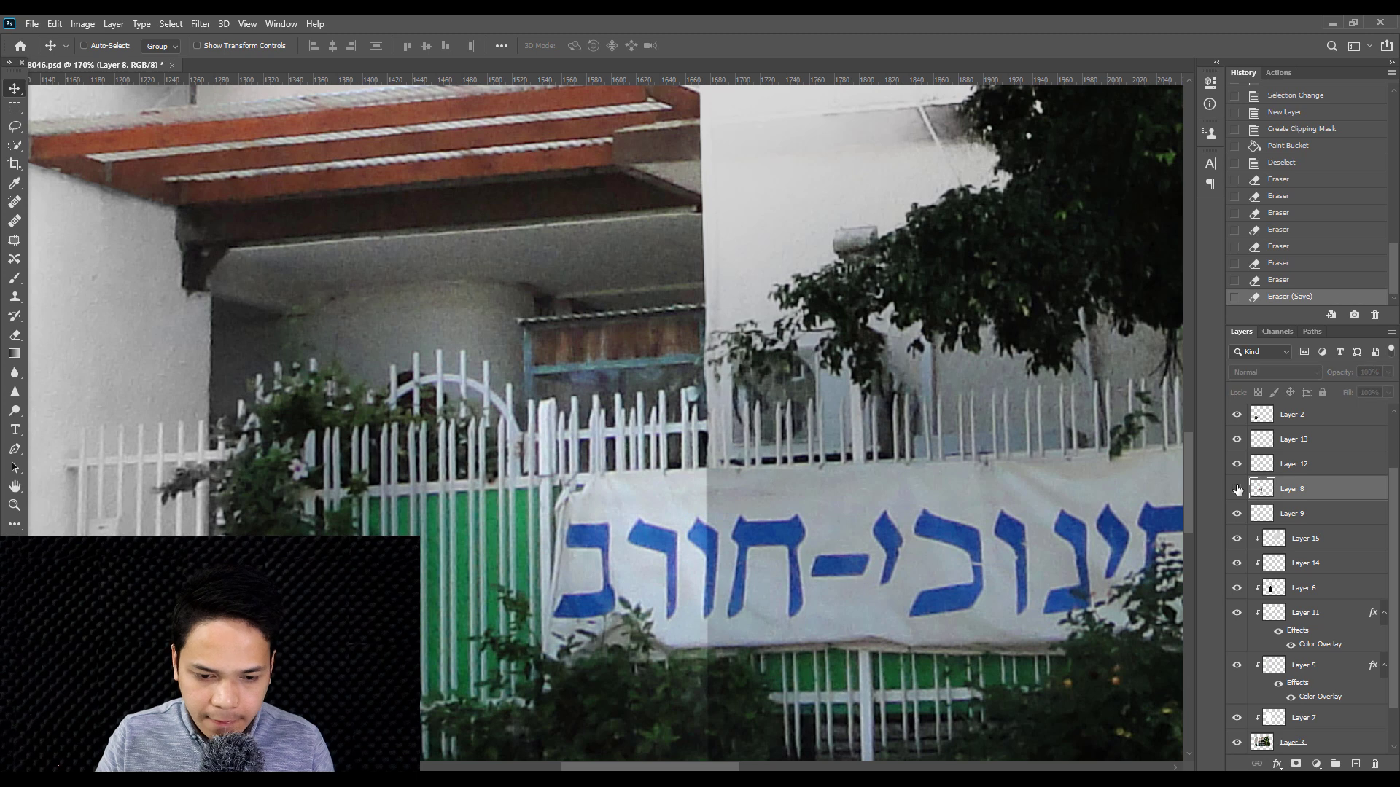
key("ctrl+1")
key("e")
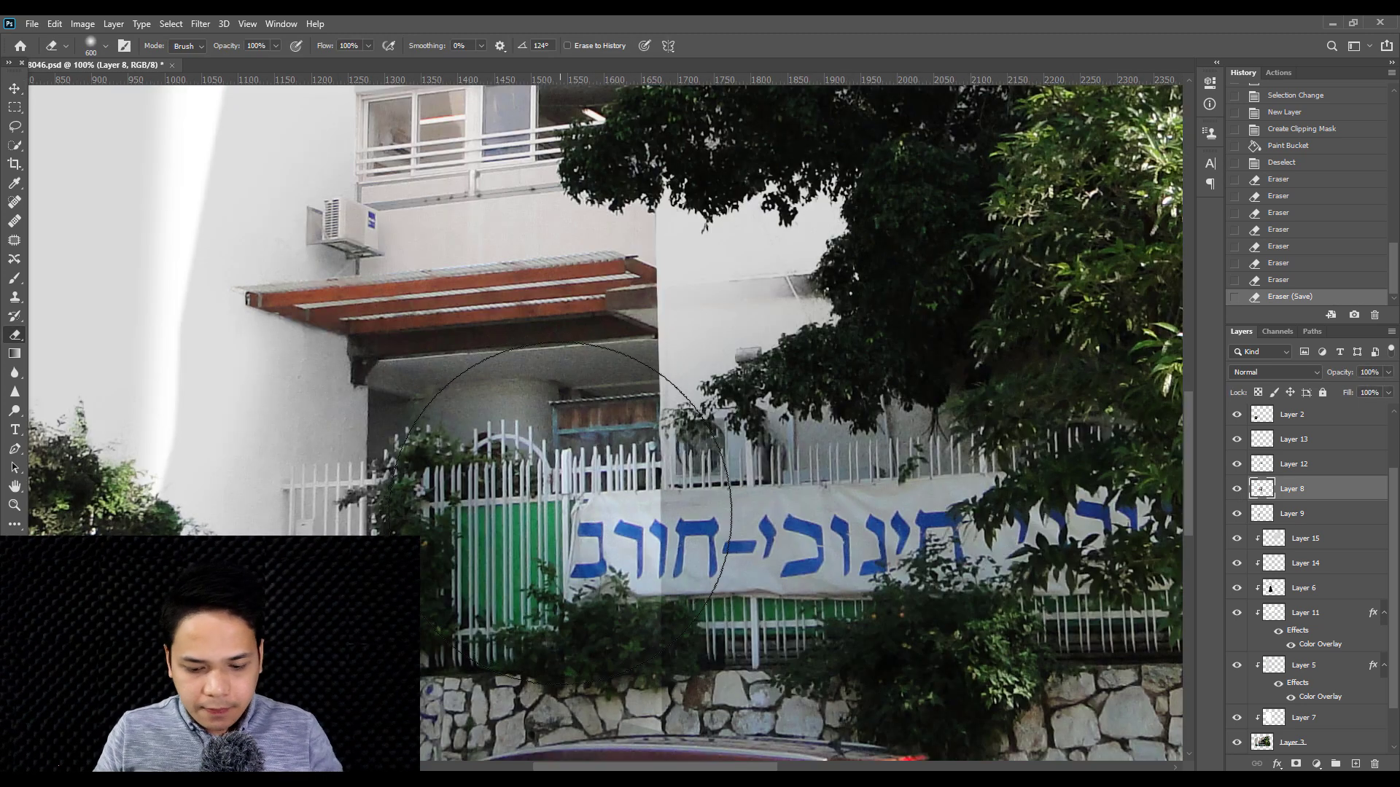
key("bracketleft")
key("bracketleft")
key("bracketleft")
mouse_move(583, 503)
left_mouse_down()
mouse_move(609, 488)
mouse_move(640, 593)
left_mouse_up()
scroll(711, 636, "down", 3)
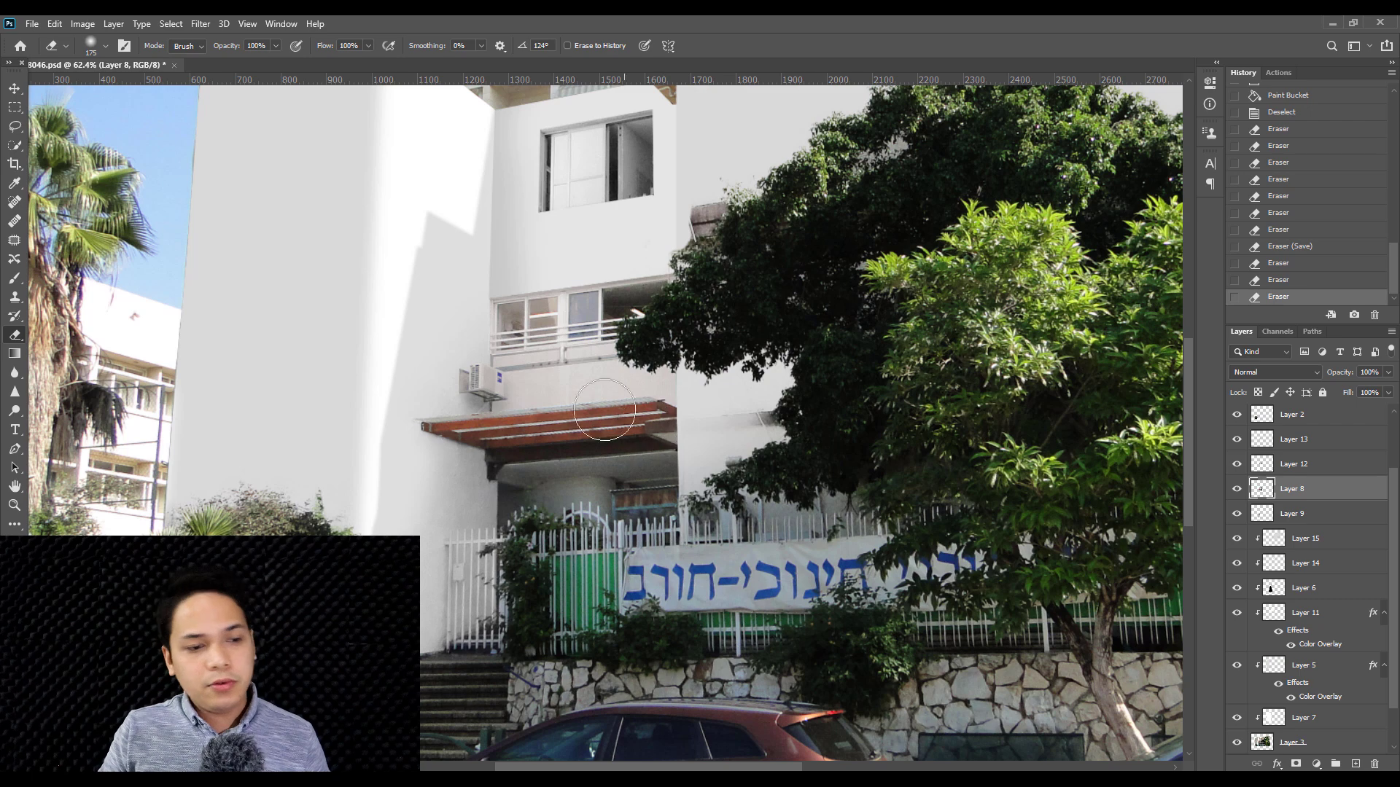
scroll(605, 410, "down", 2)
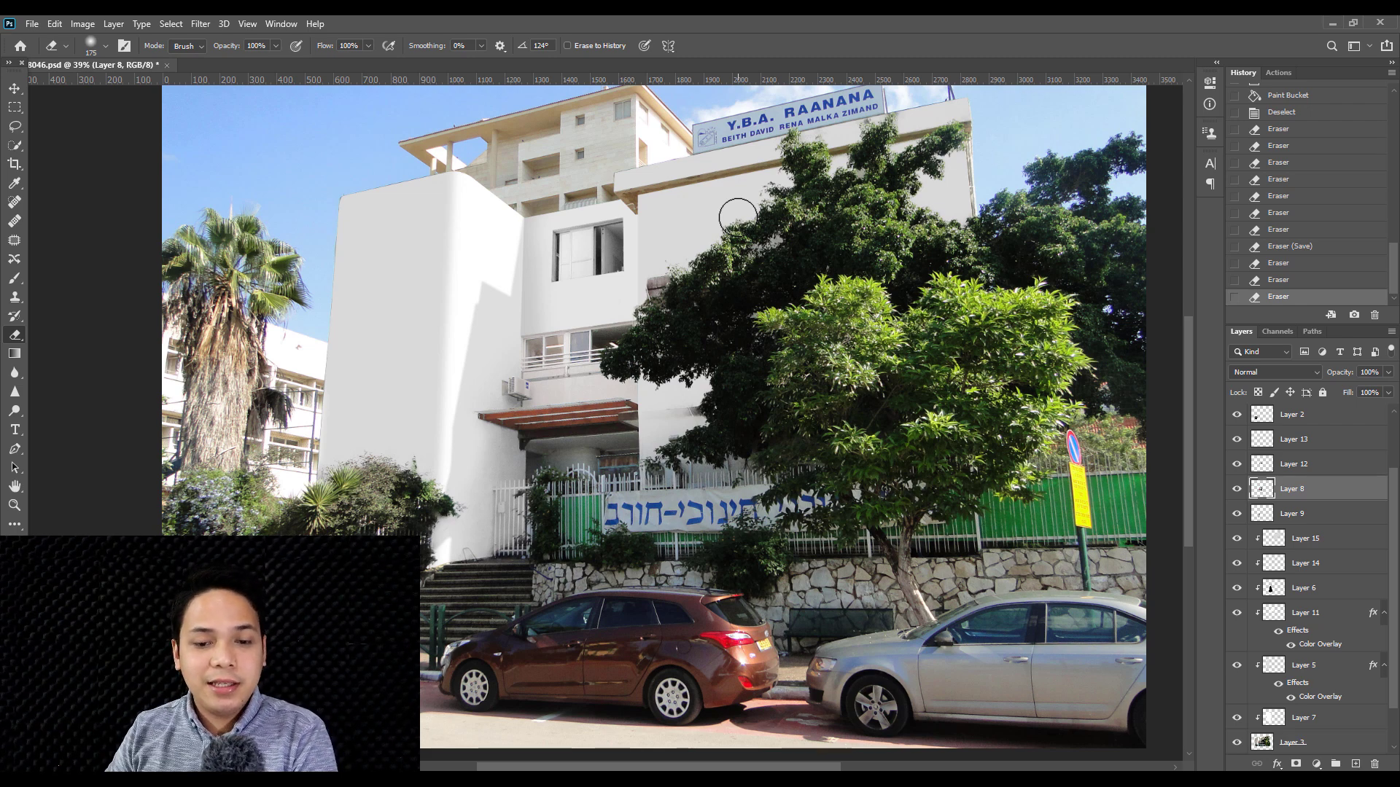
- Fit the whole photo on screen, then zoom and pan in on the building
scroll(767, 211, "down", 2)
key("v")
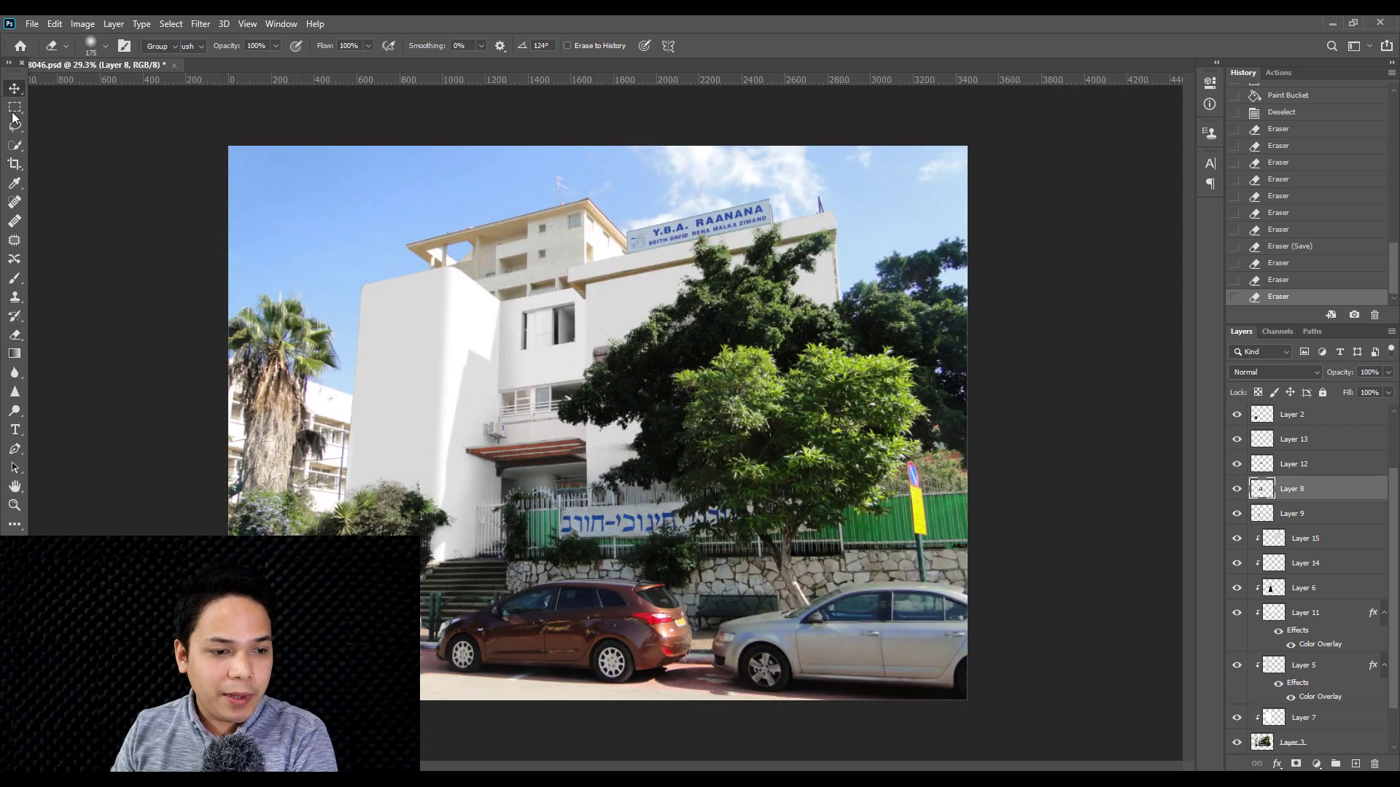
key("ctrl+0")
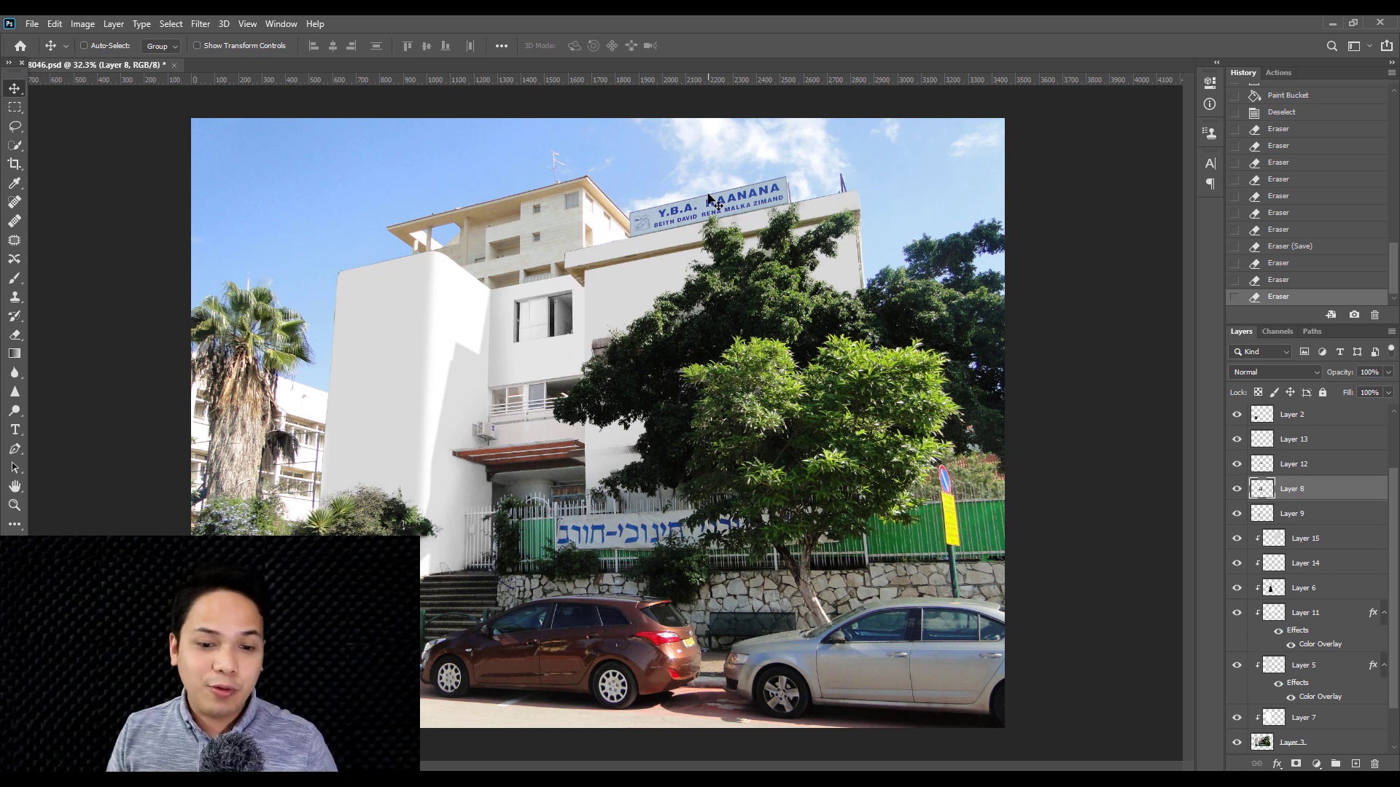
scroll(728, 197, "up", 1)
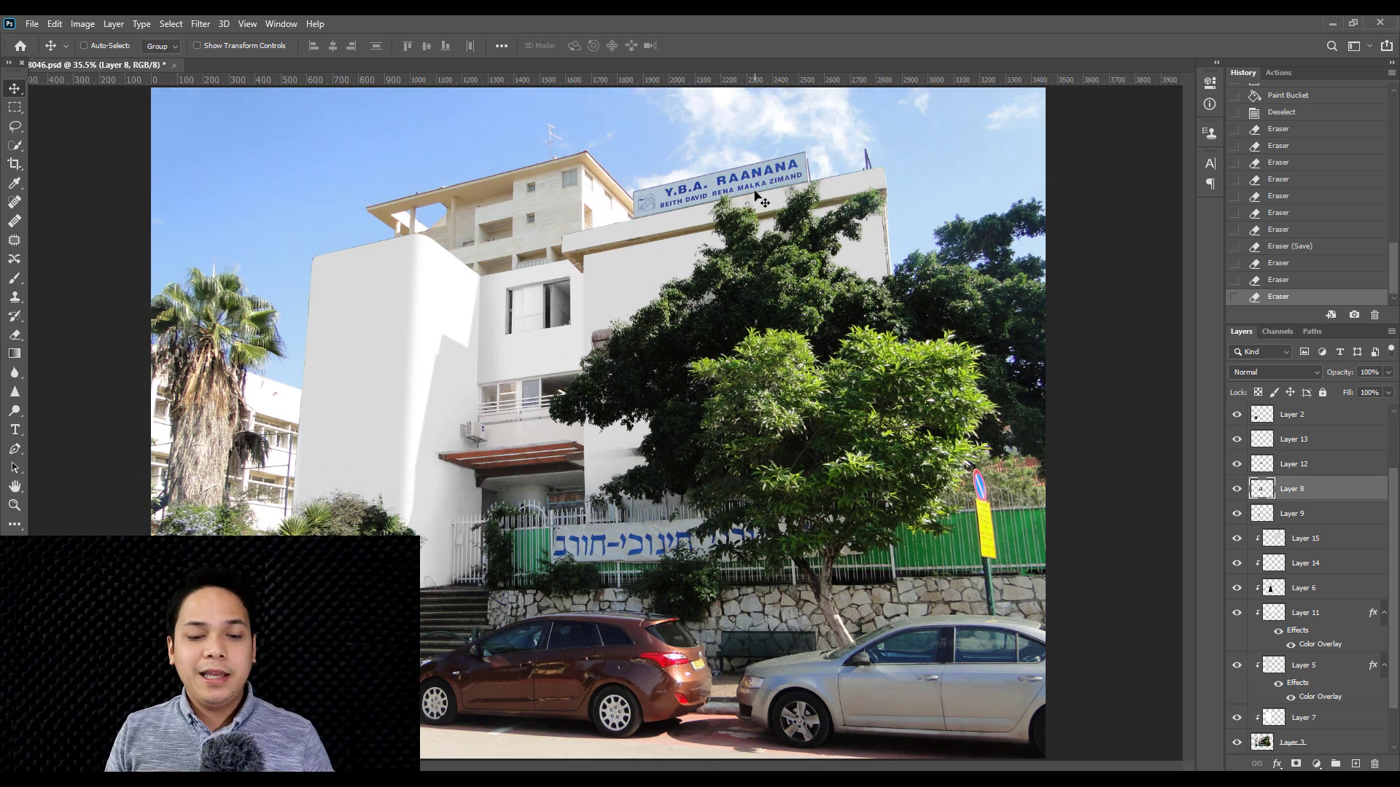
scroll(758, 196, "up", 2)
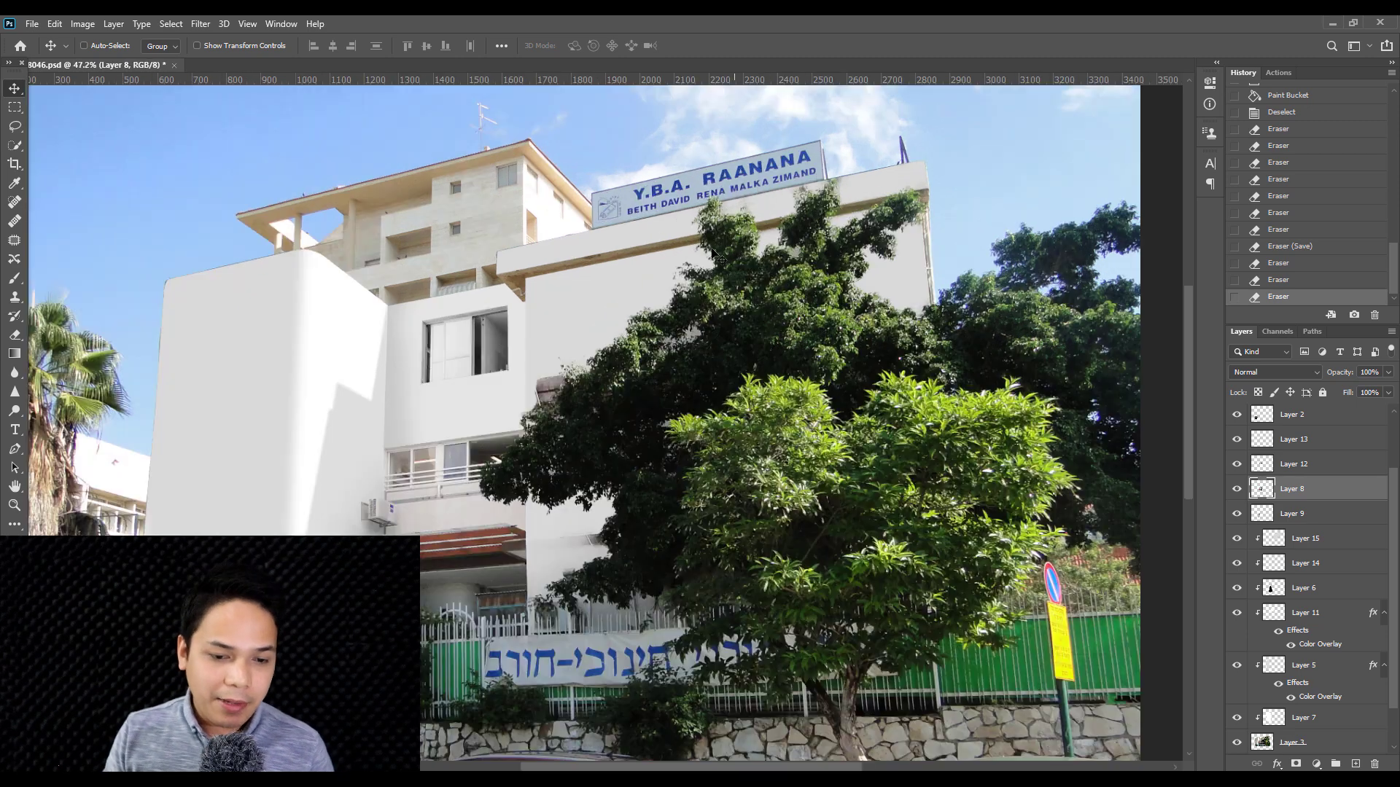
scroll(700, 291, "up", 2)
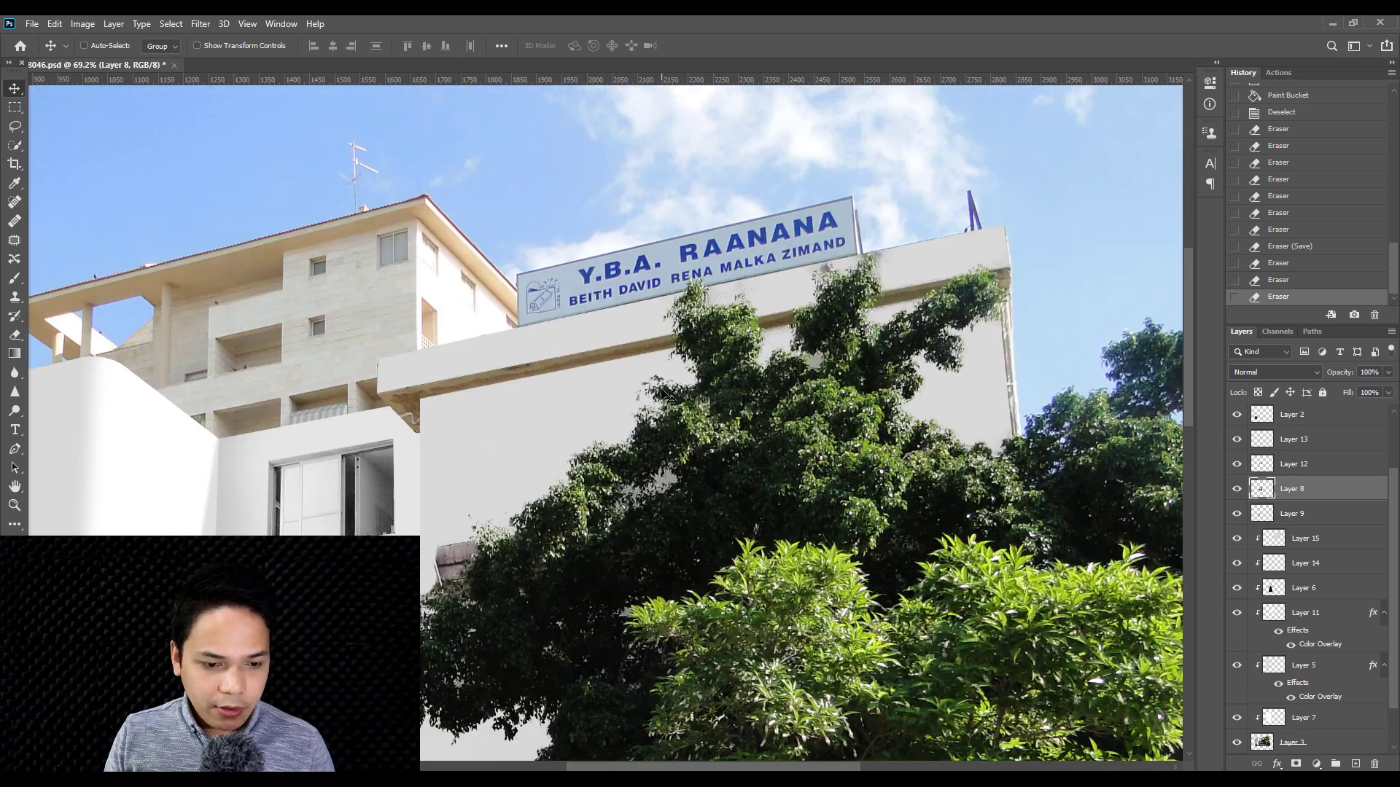
scroll(664, 397, "down", 4)
scroll(595, 422, "up", 1)
left_click_drag(667, 324, 707, 291)
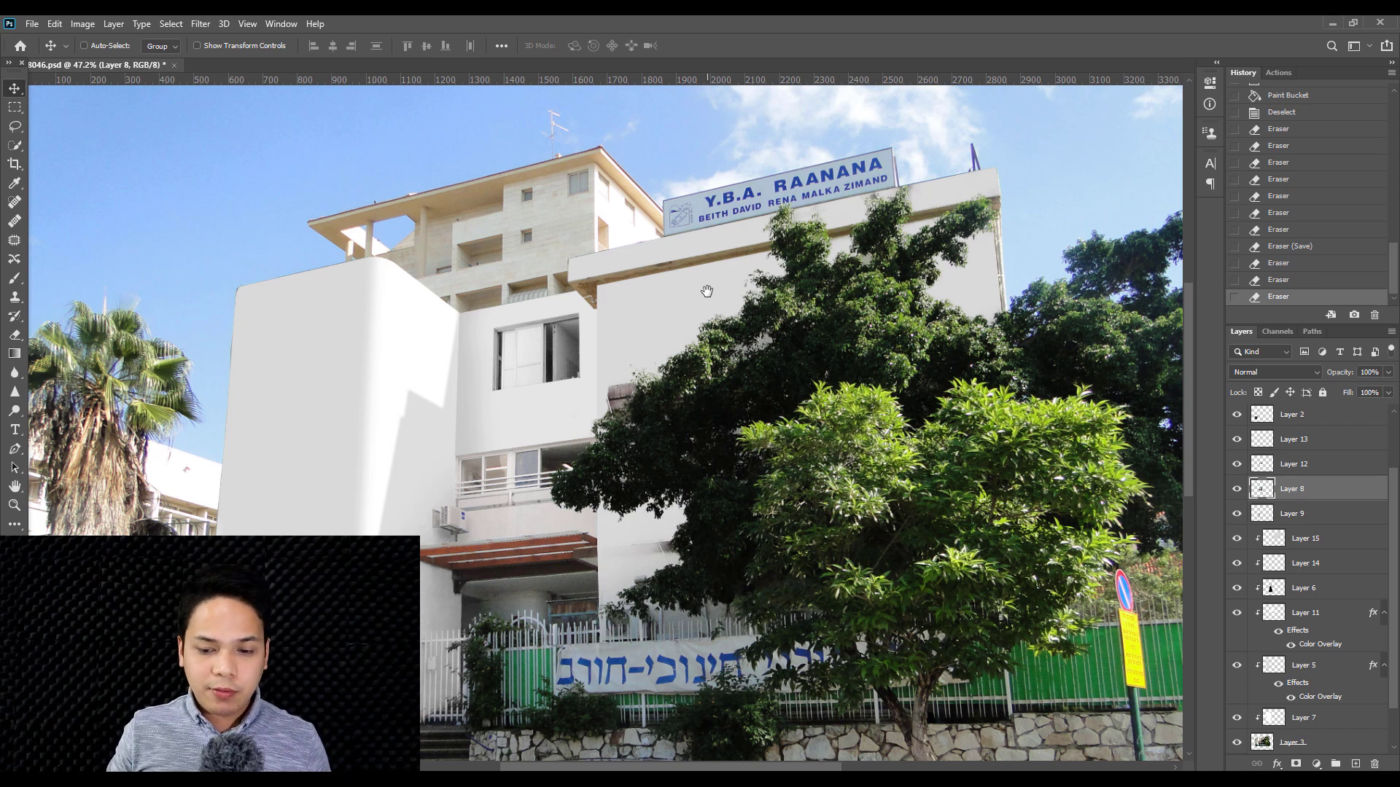
scroll(679, 674, "up", 5)
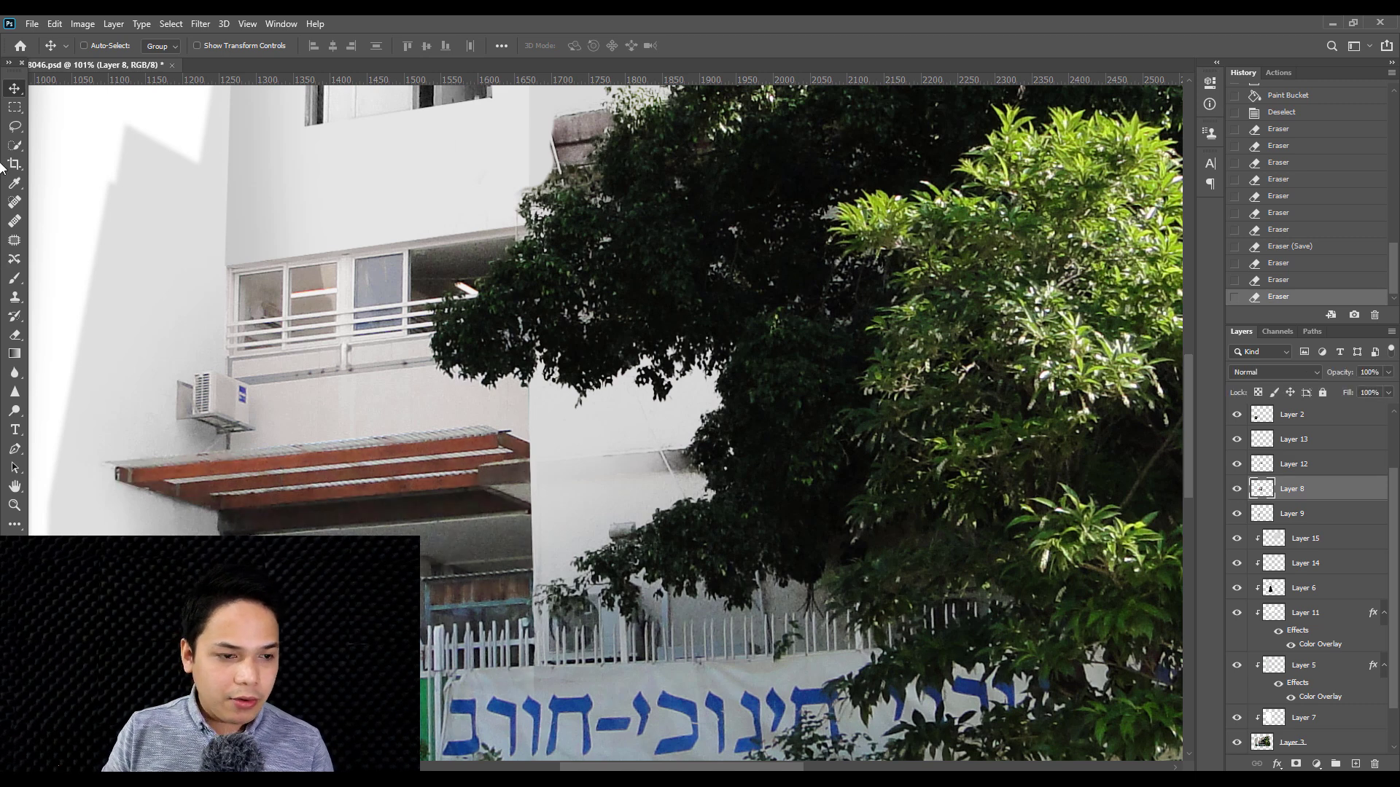
- Toggle Layer 15 to compare the white wall, then make the Background copy layer visible
left_click(1237, 538)
left_click(1237, 538)
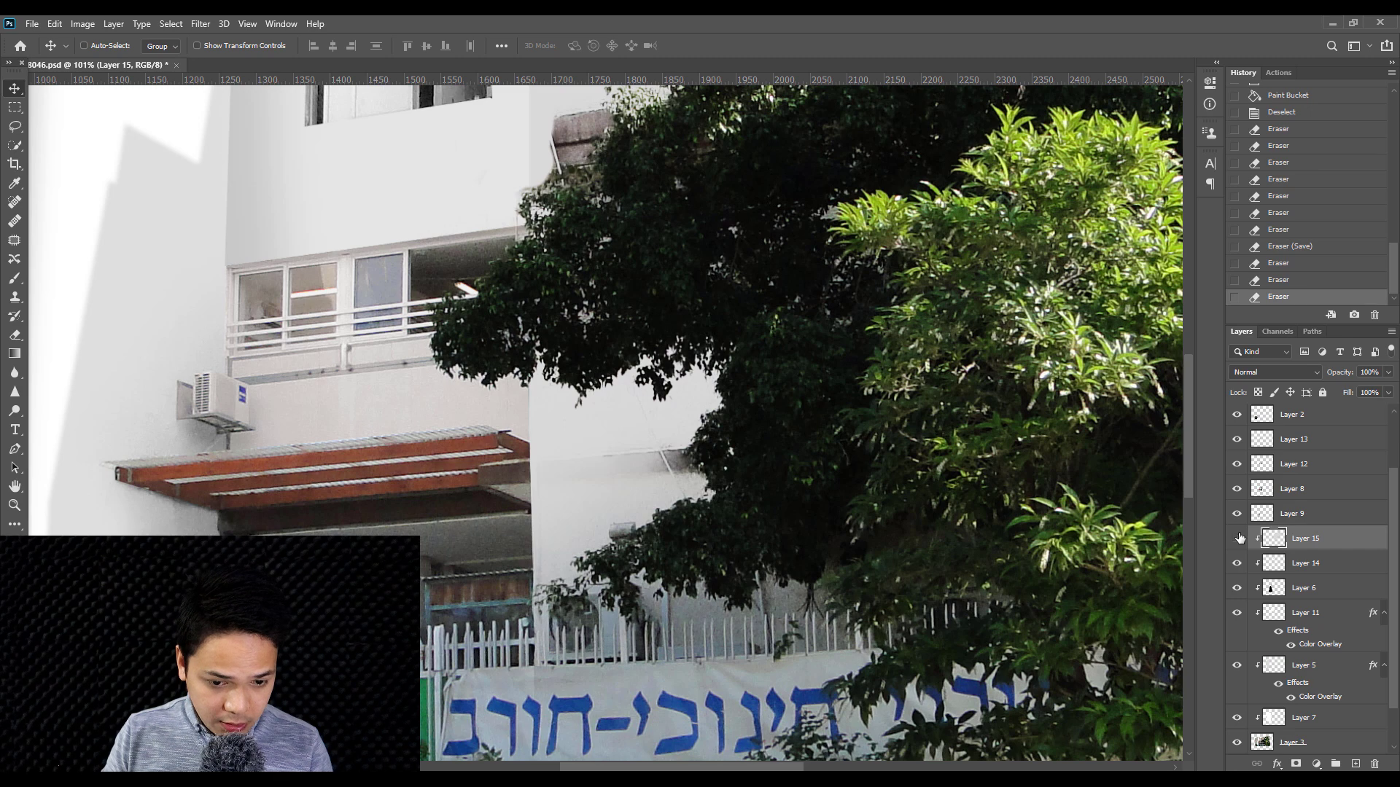
left_click(1237, 538)
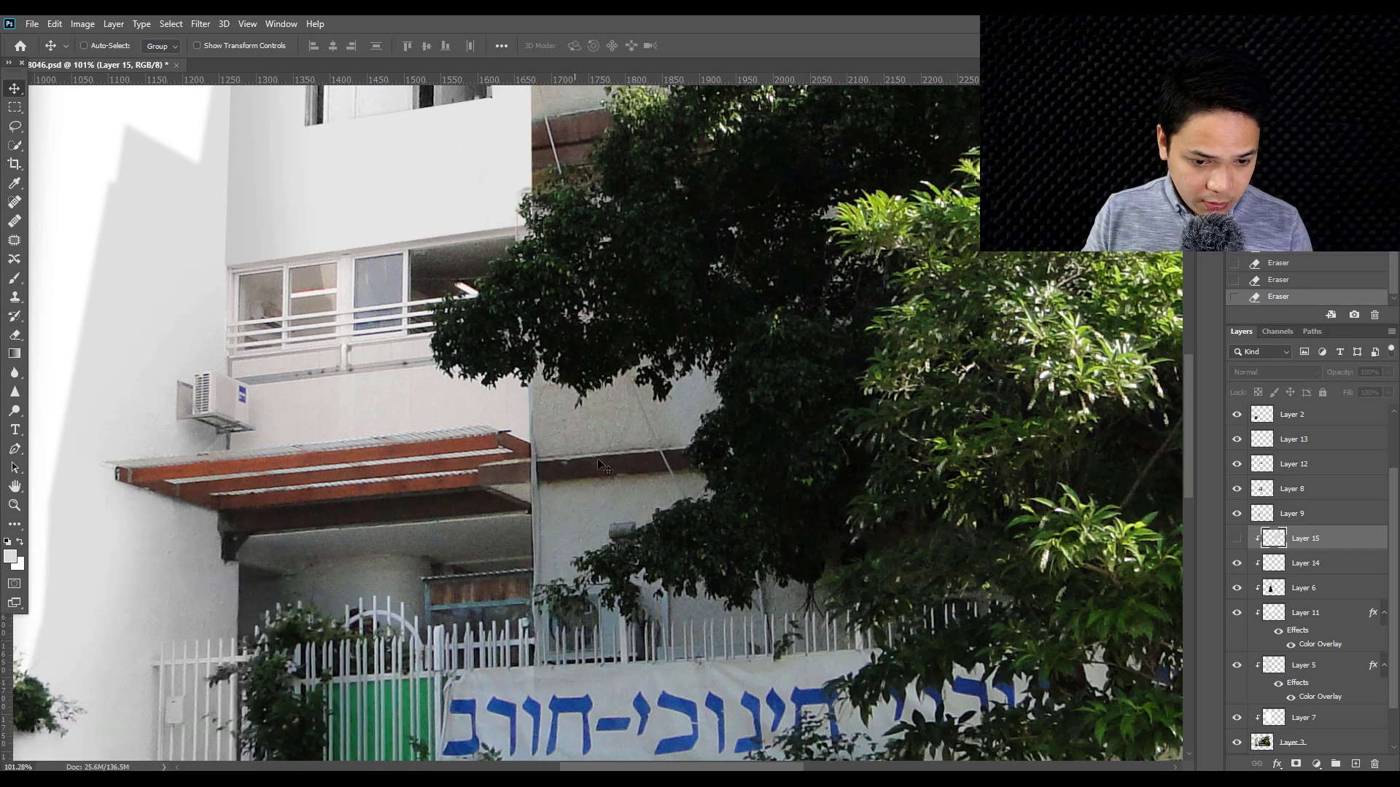
scroll(642, 480, "up", 1)
scroll(631, 460, "up", 1)
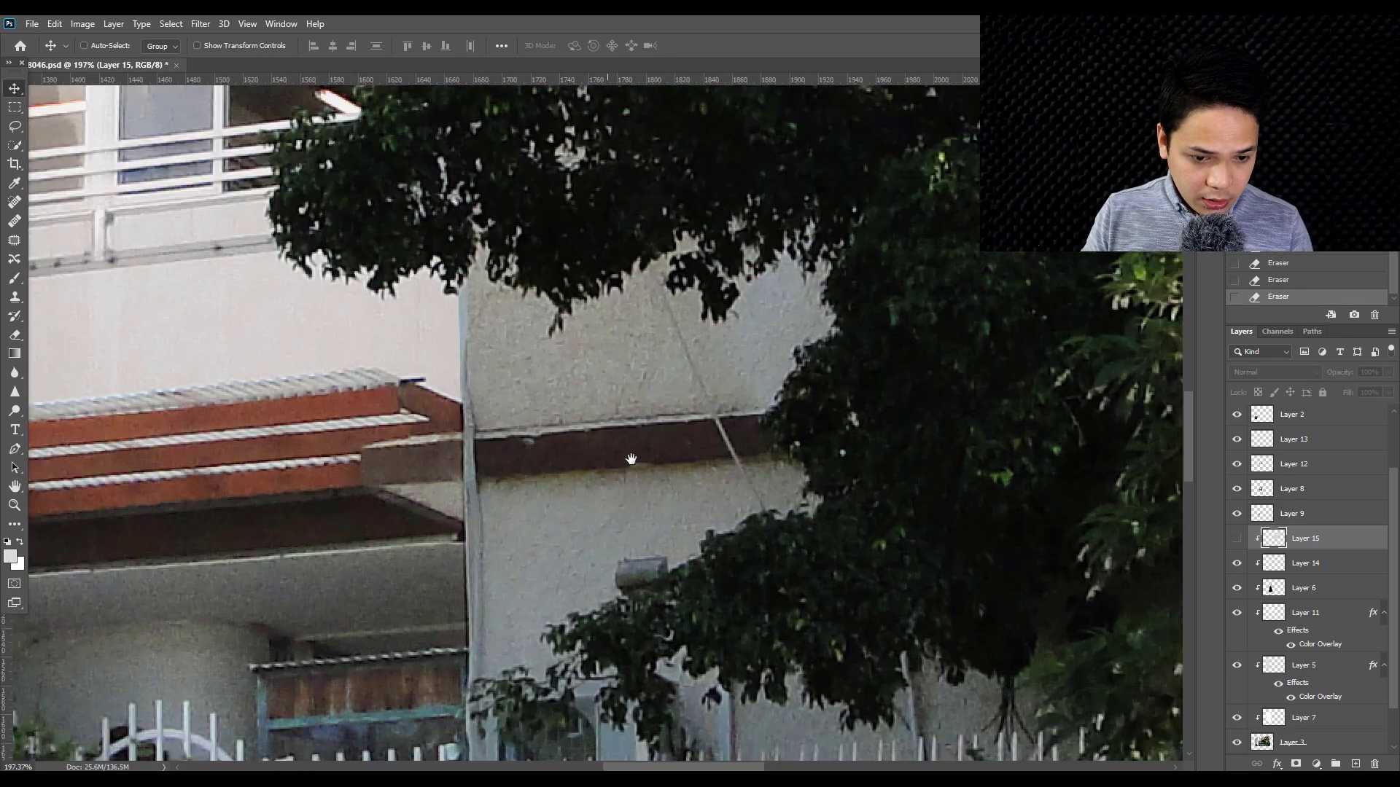
scroll(657, 461, "up", 1)
right_click(695, 462)
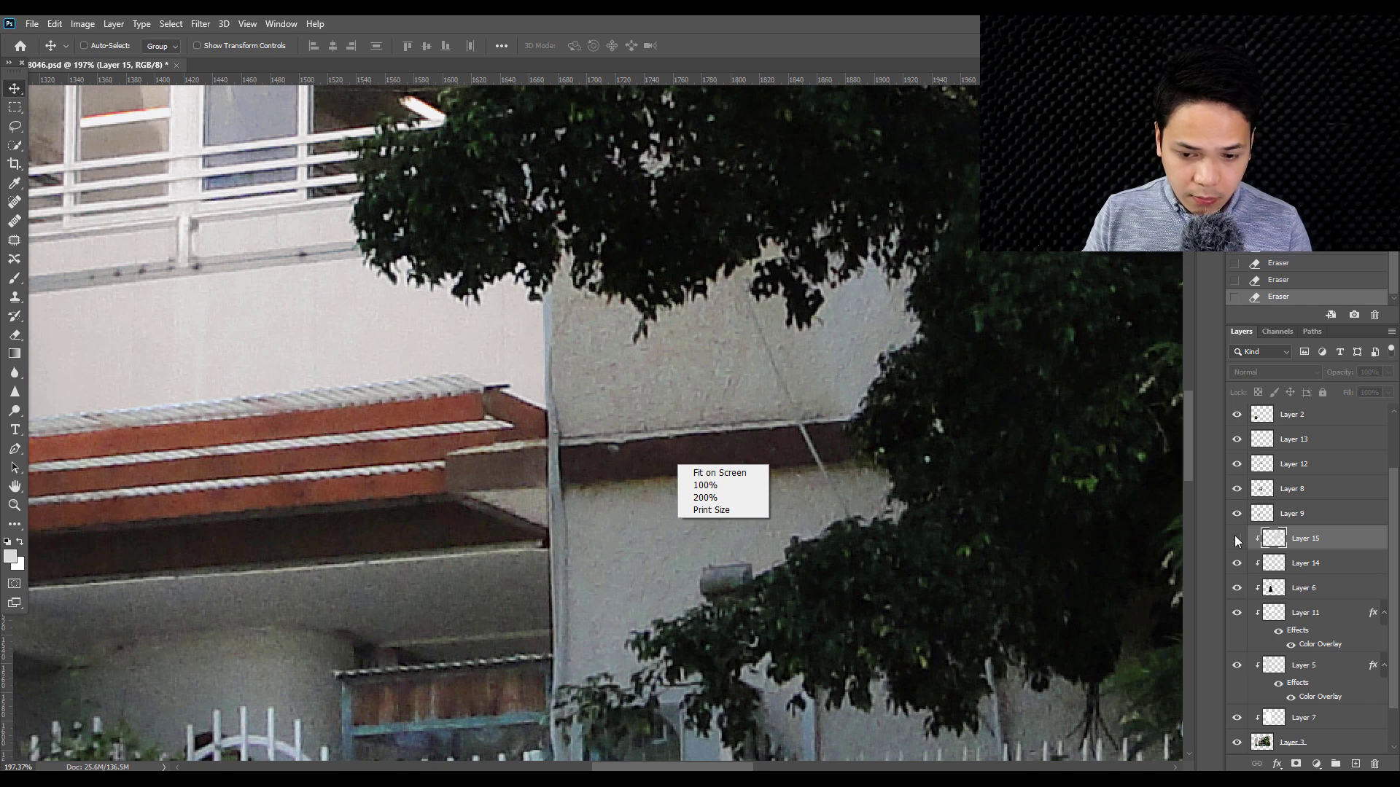
left_click(1235, 538)
left_click(1235, 538)
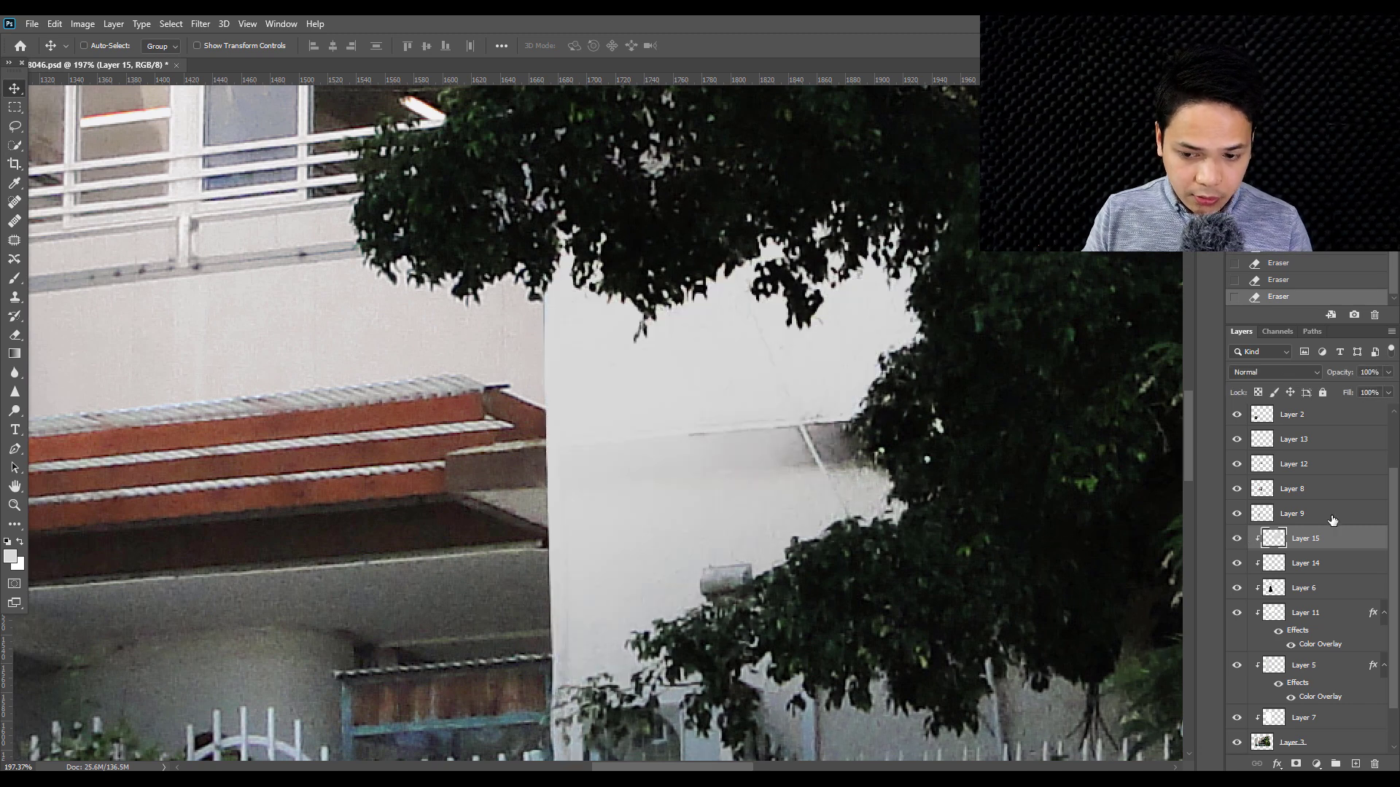
scroll(1239, 474, "up", 3)
left_click(1237, 417)
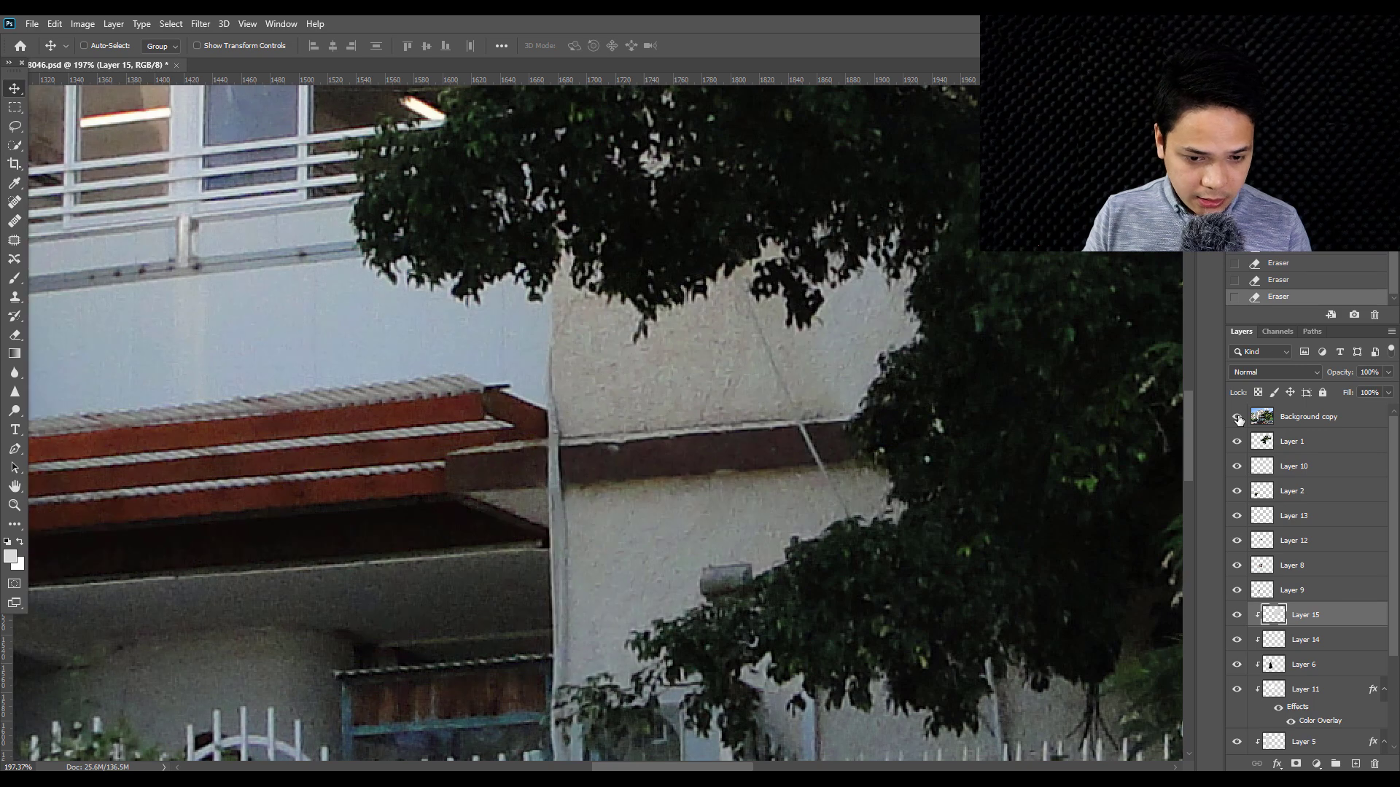
- Trace a Pen path around the brown ledge behind the tree
key("p")
scroll(866, 474, "up", 3)
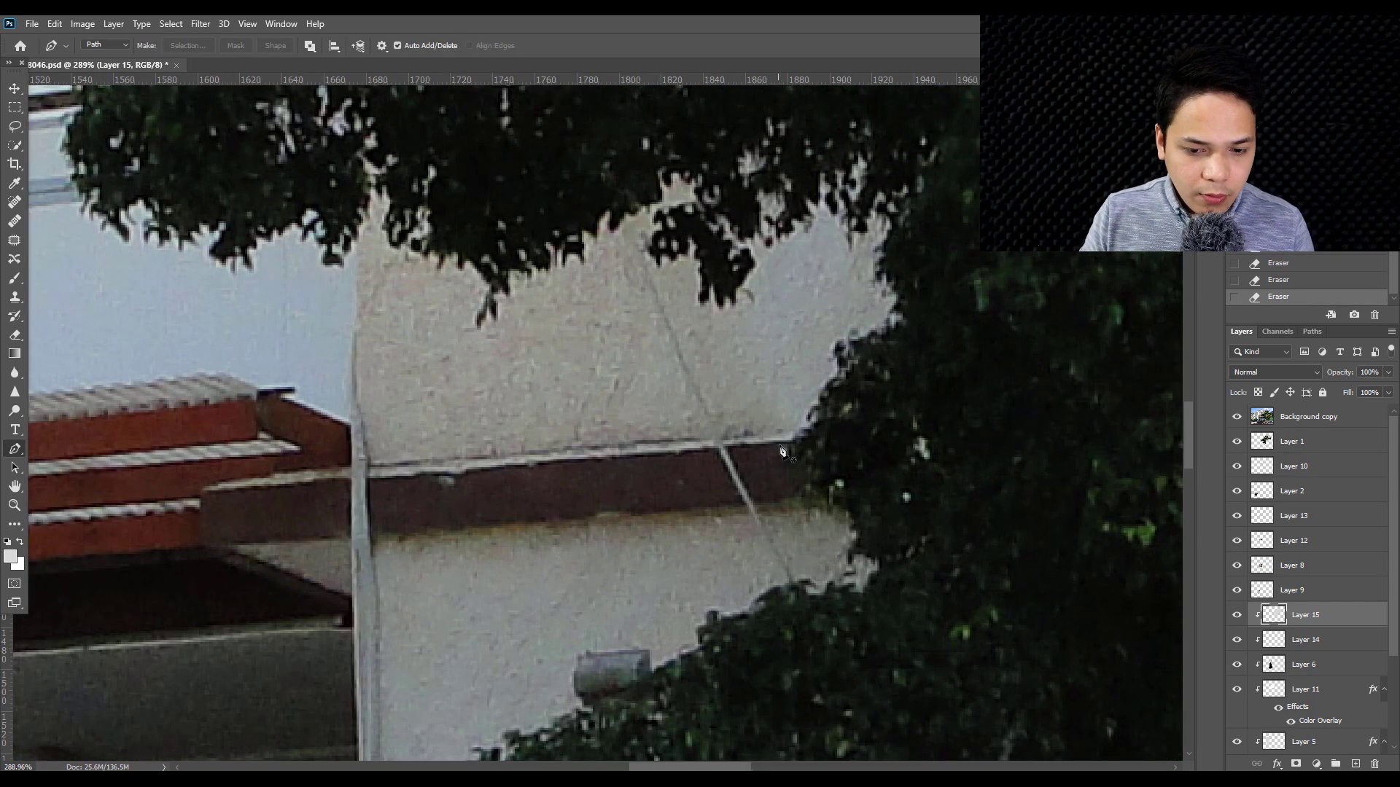
left_click(787, 438)
left_click(200, 493)
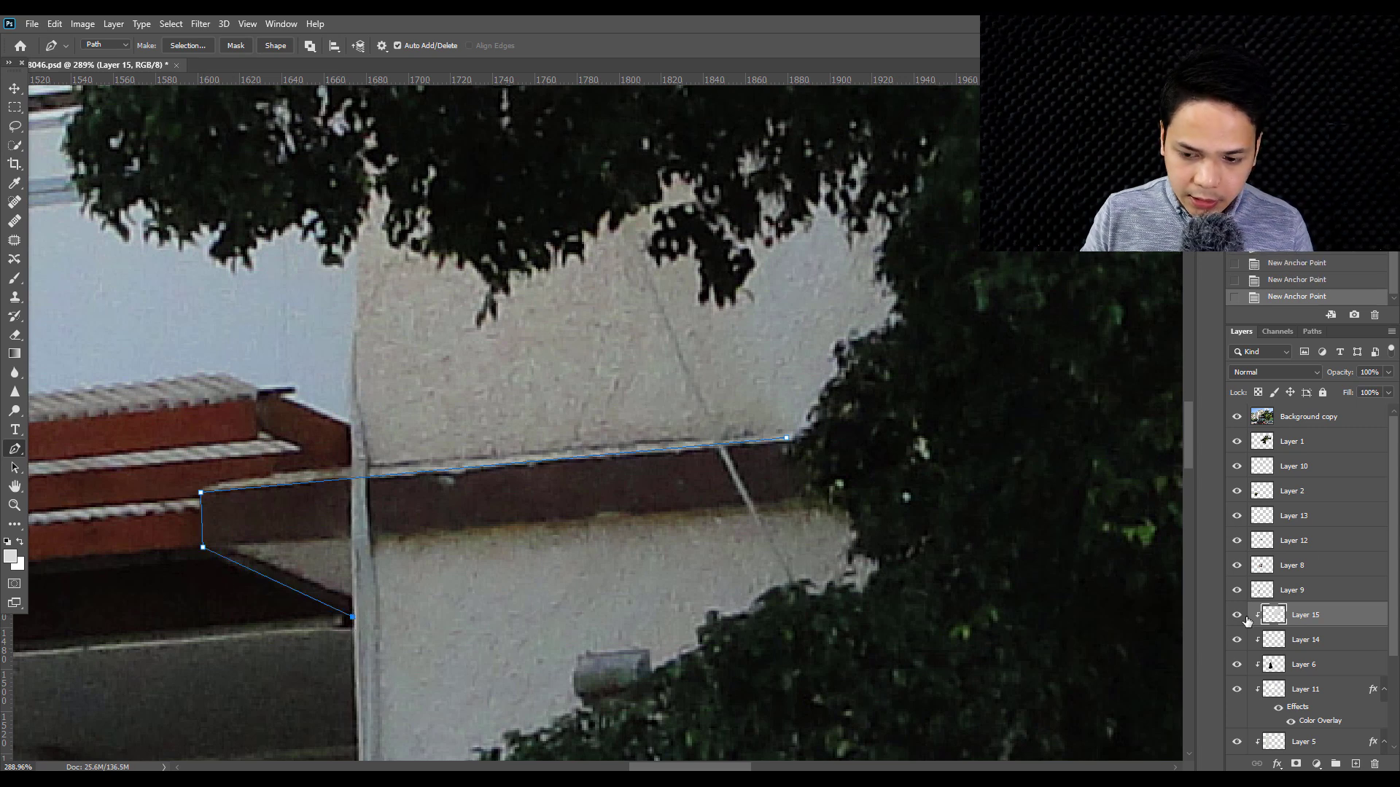
left_click(1237, 419)
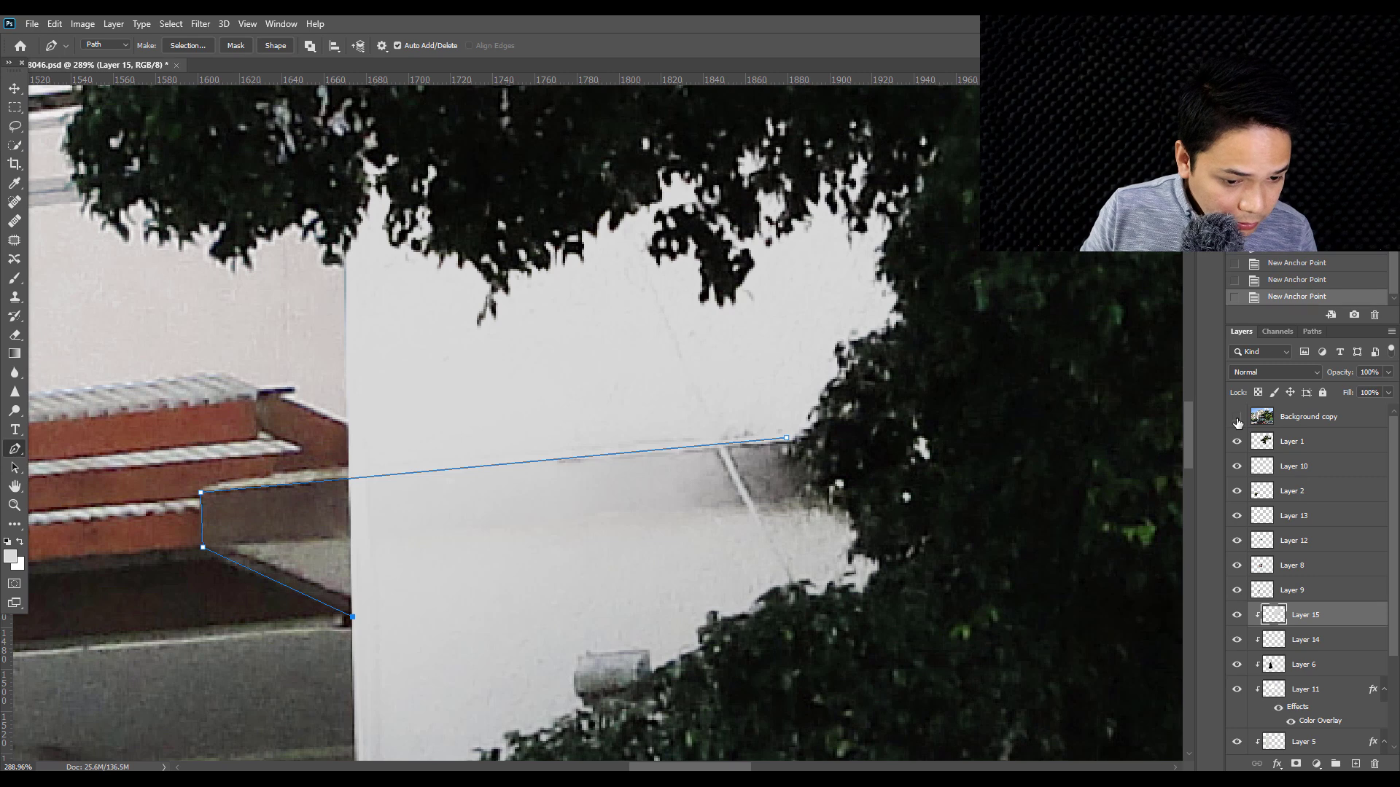
key("ctrl+z")
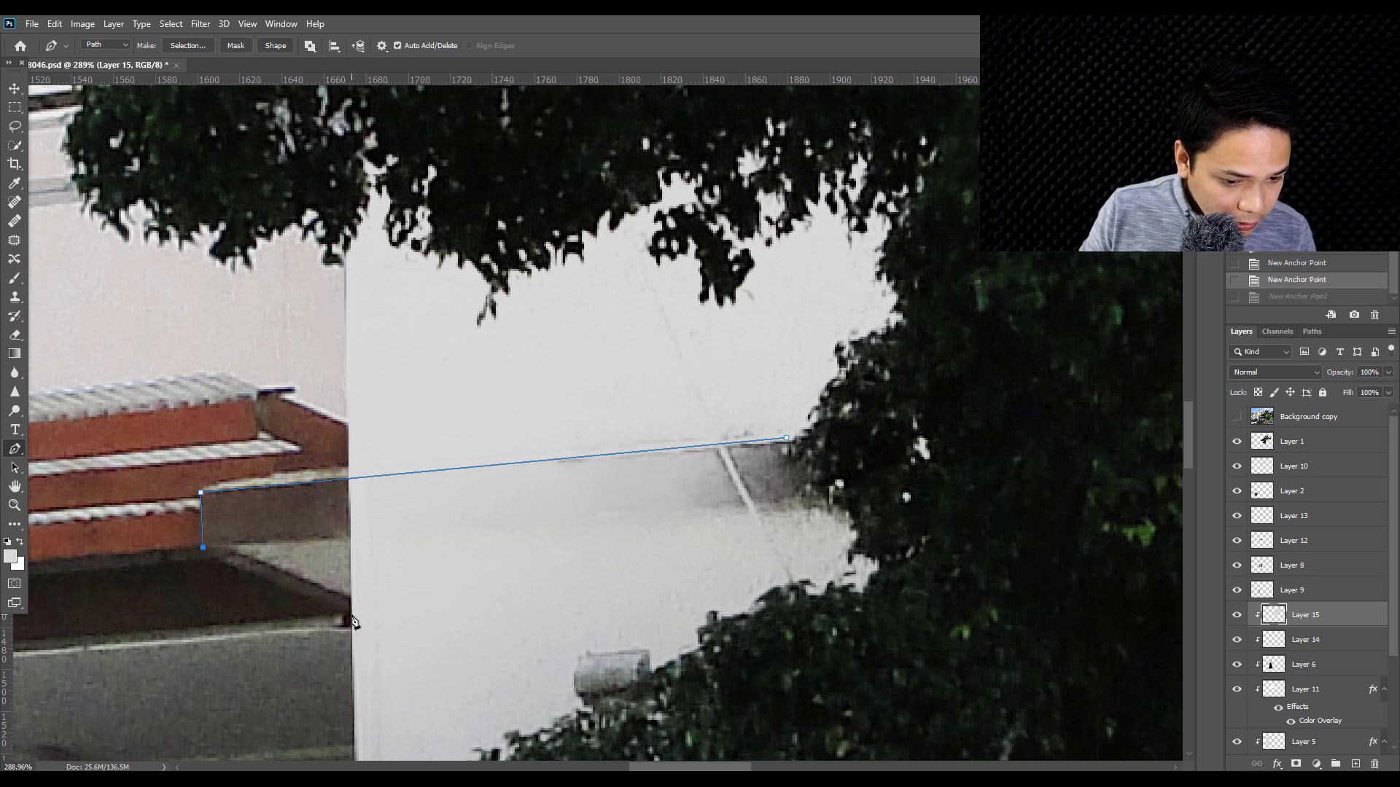
left_click(352, 618)
scroll(352, 618, "up", 1)
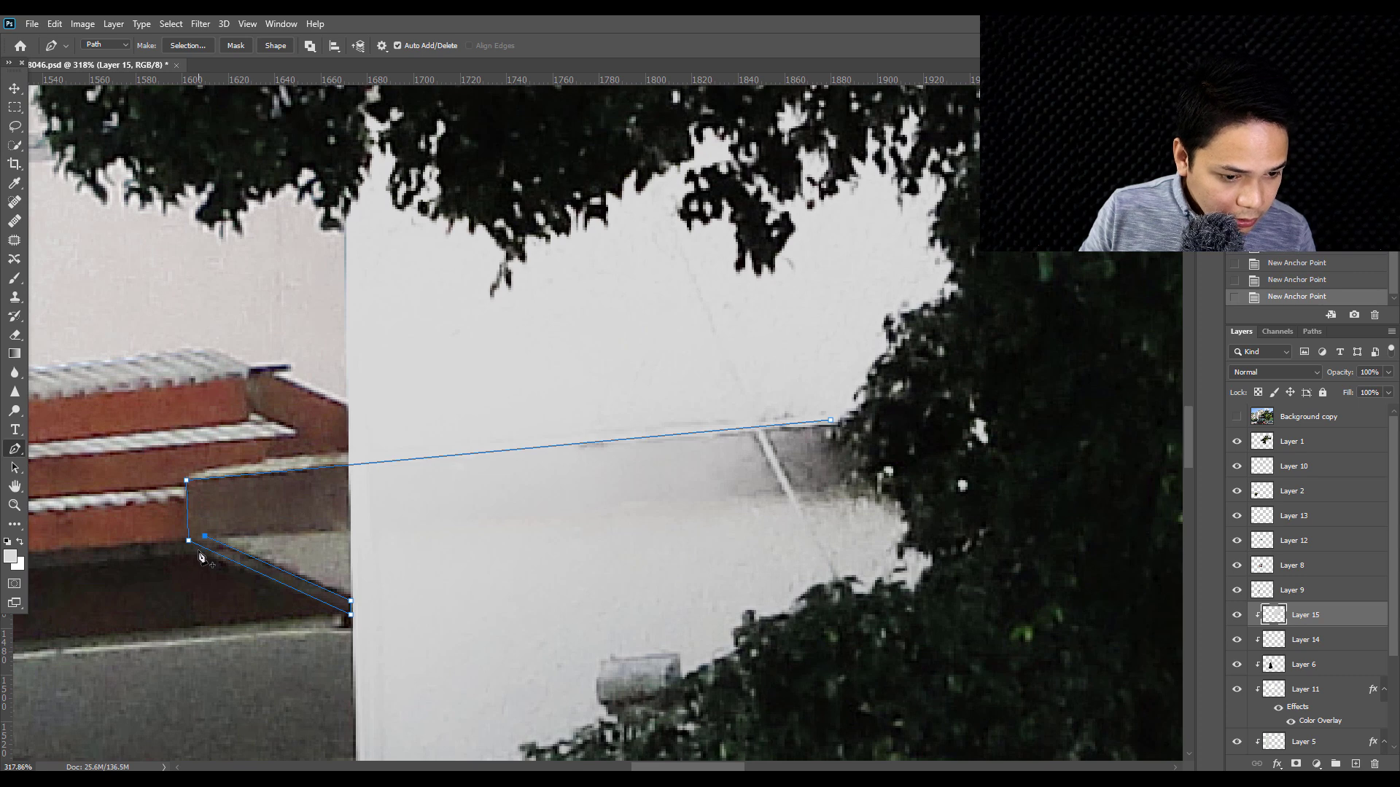
left_click(882, 495)
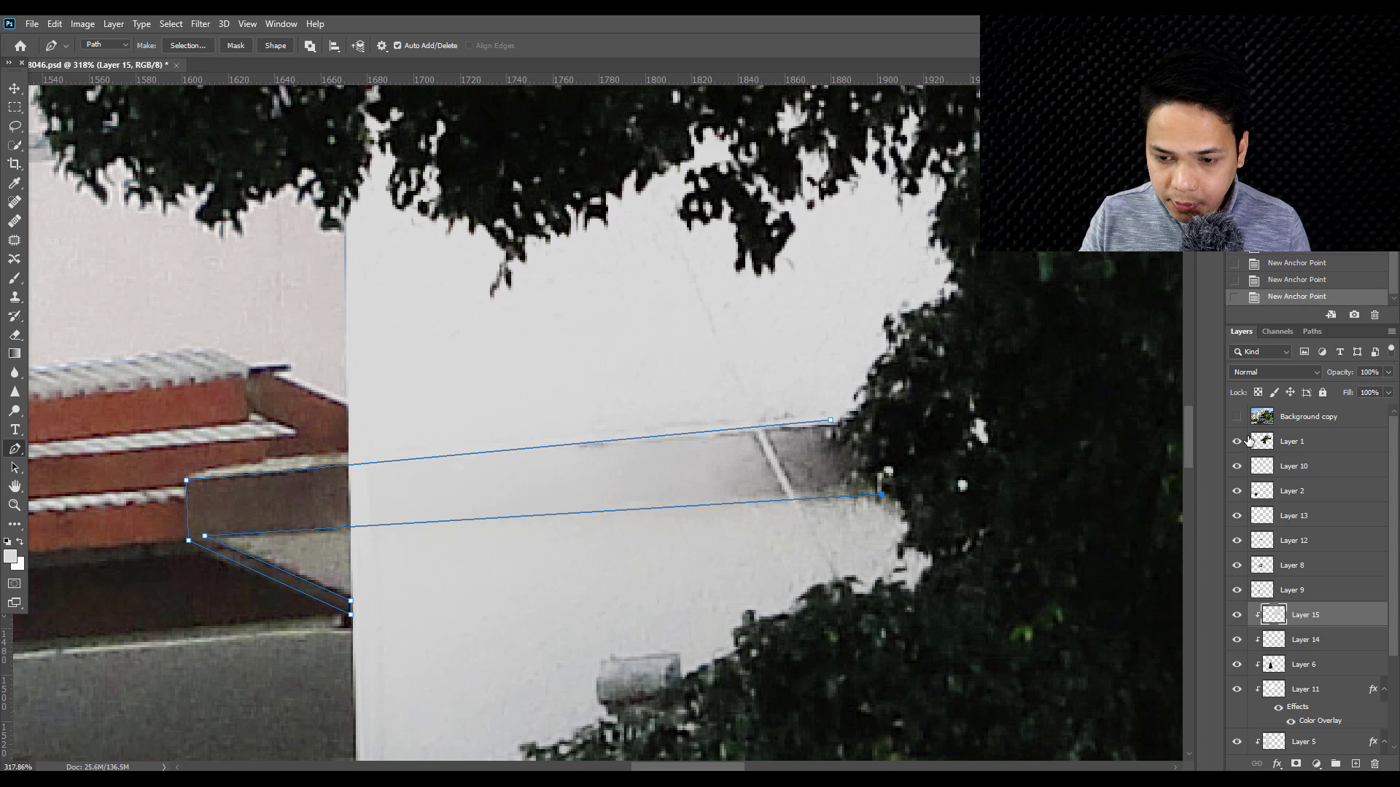
left_click(1237, 417)
key("ctrl+z")
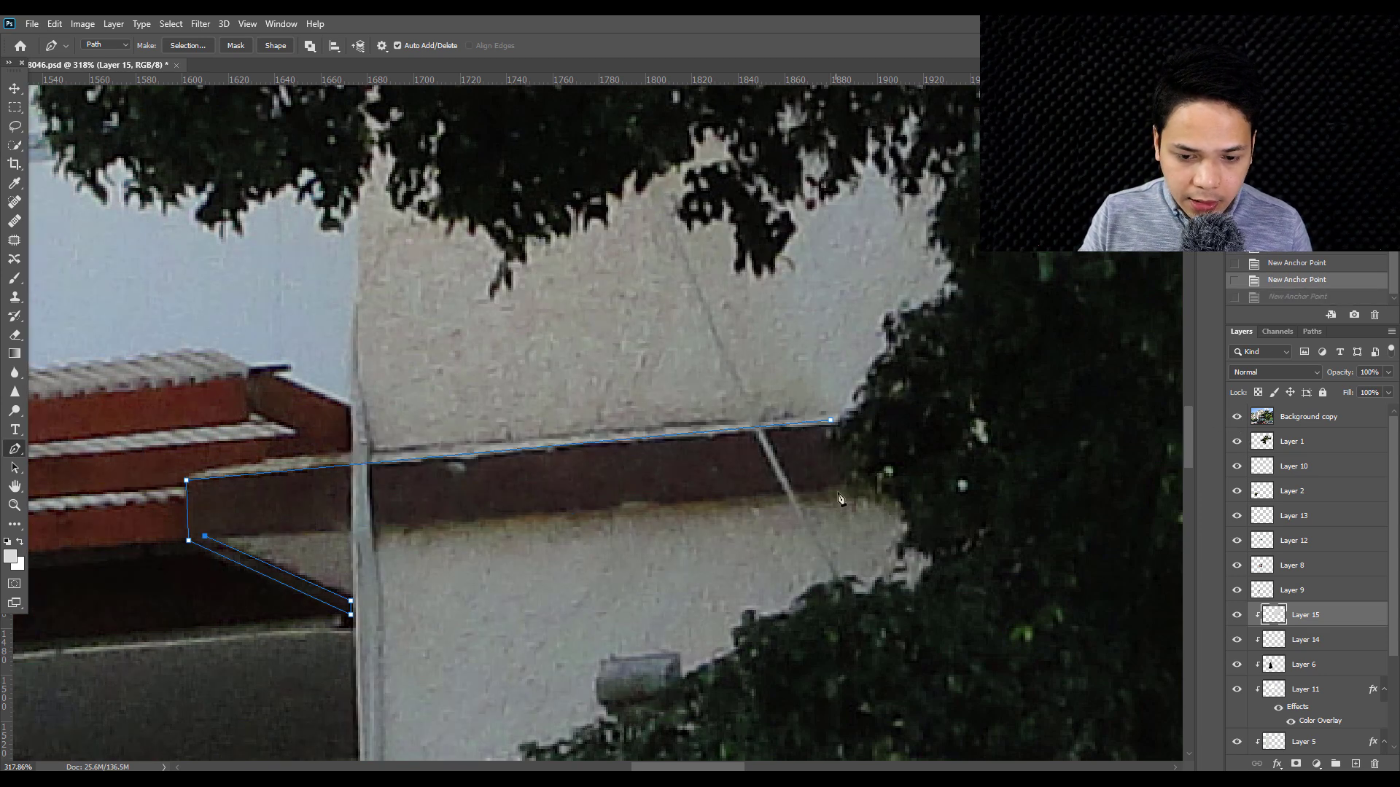
left_click(886, 485)
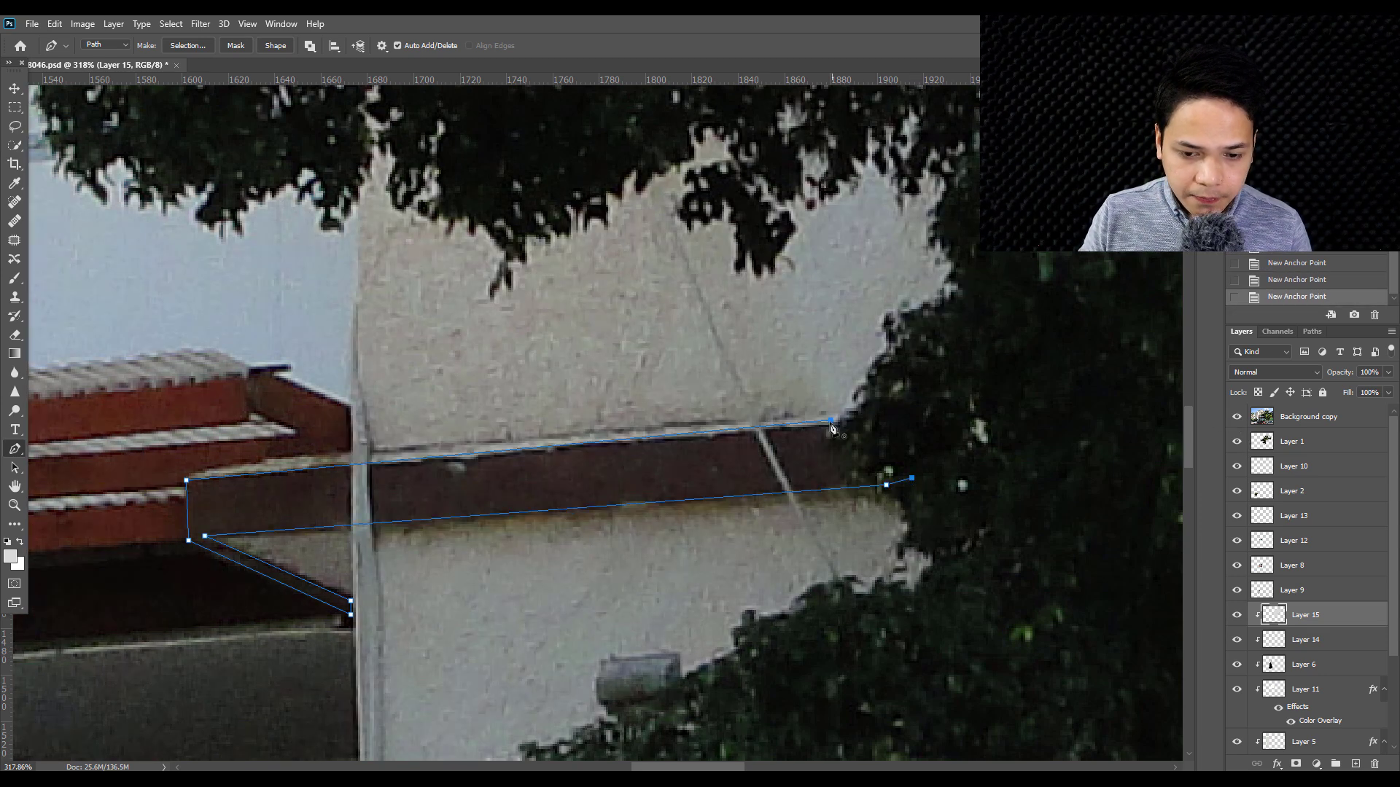
- Convert the ledge path into a selection and add a new Layer 16
right_click(733, 374)
left_click(754, 423)
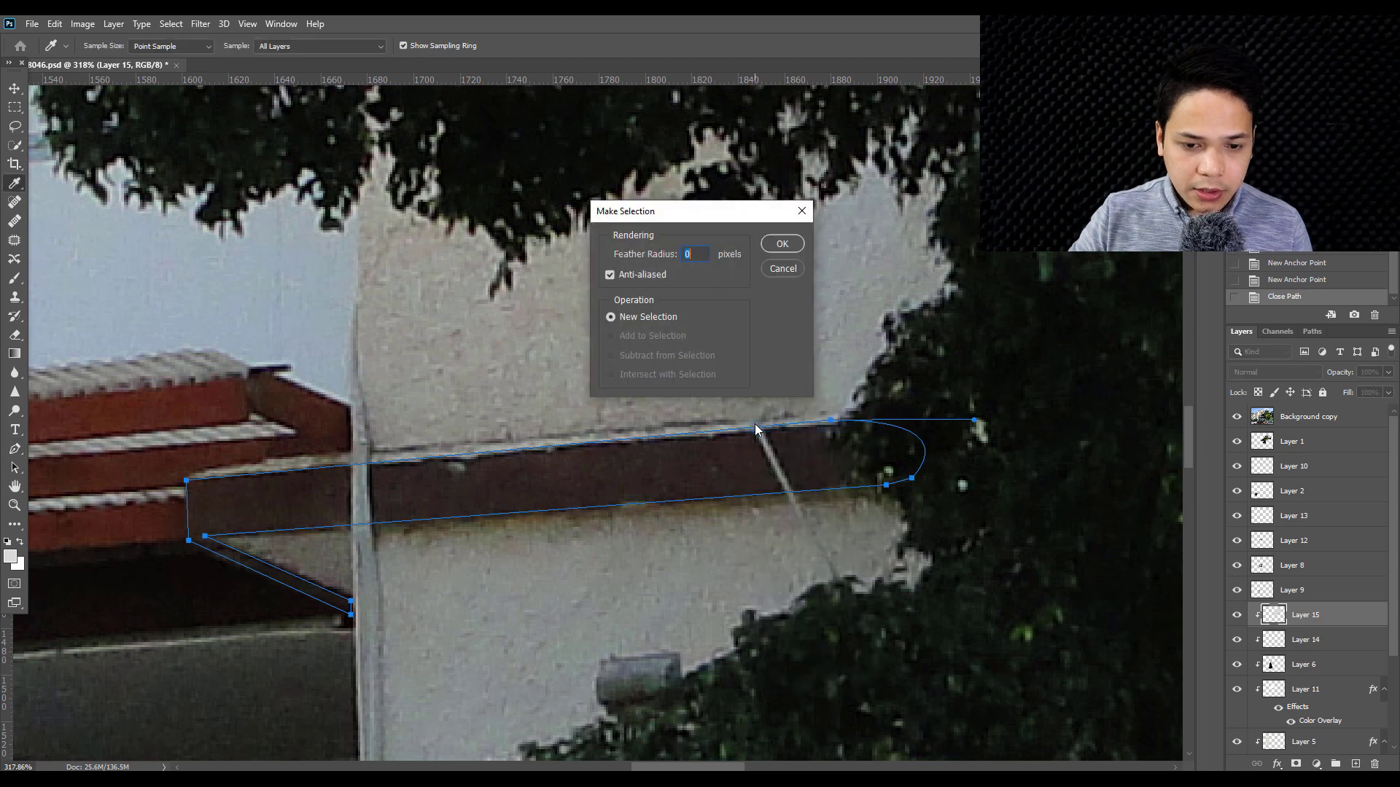
key("Return")
left_click(1355, 763)
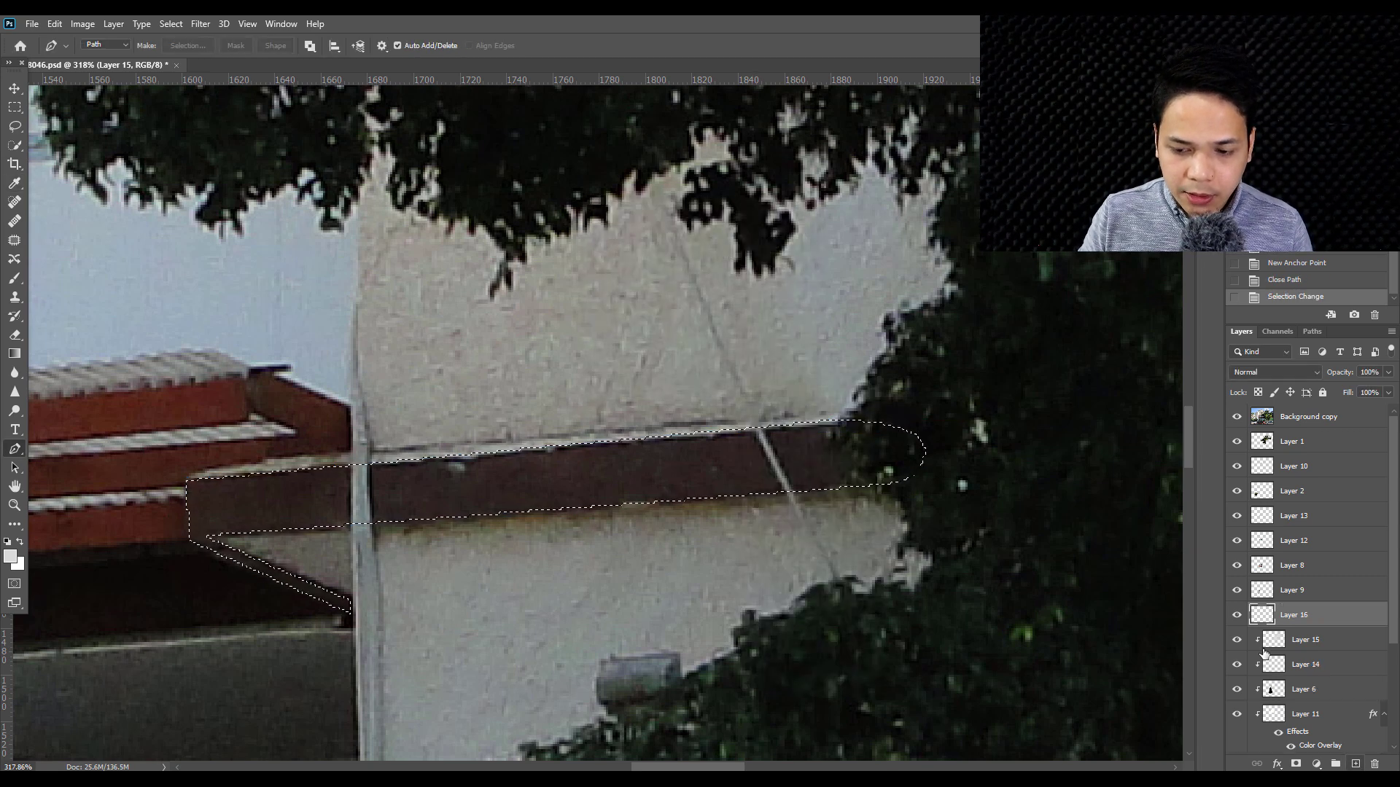
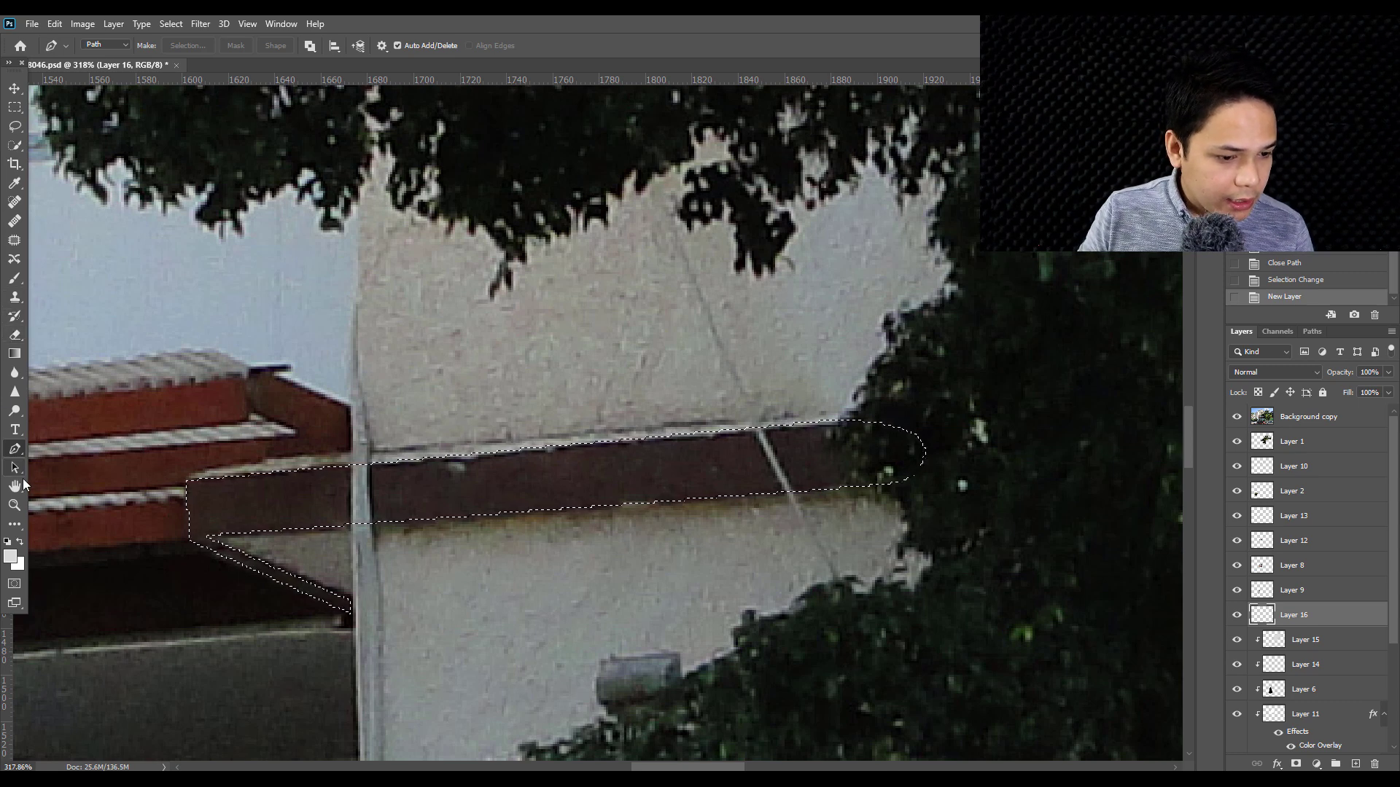
- Fill the balcony beam selection with dark colour using Paint Bucket, then deselect
key("g")
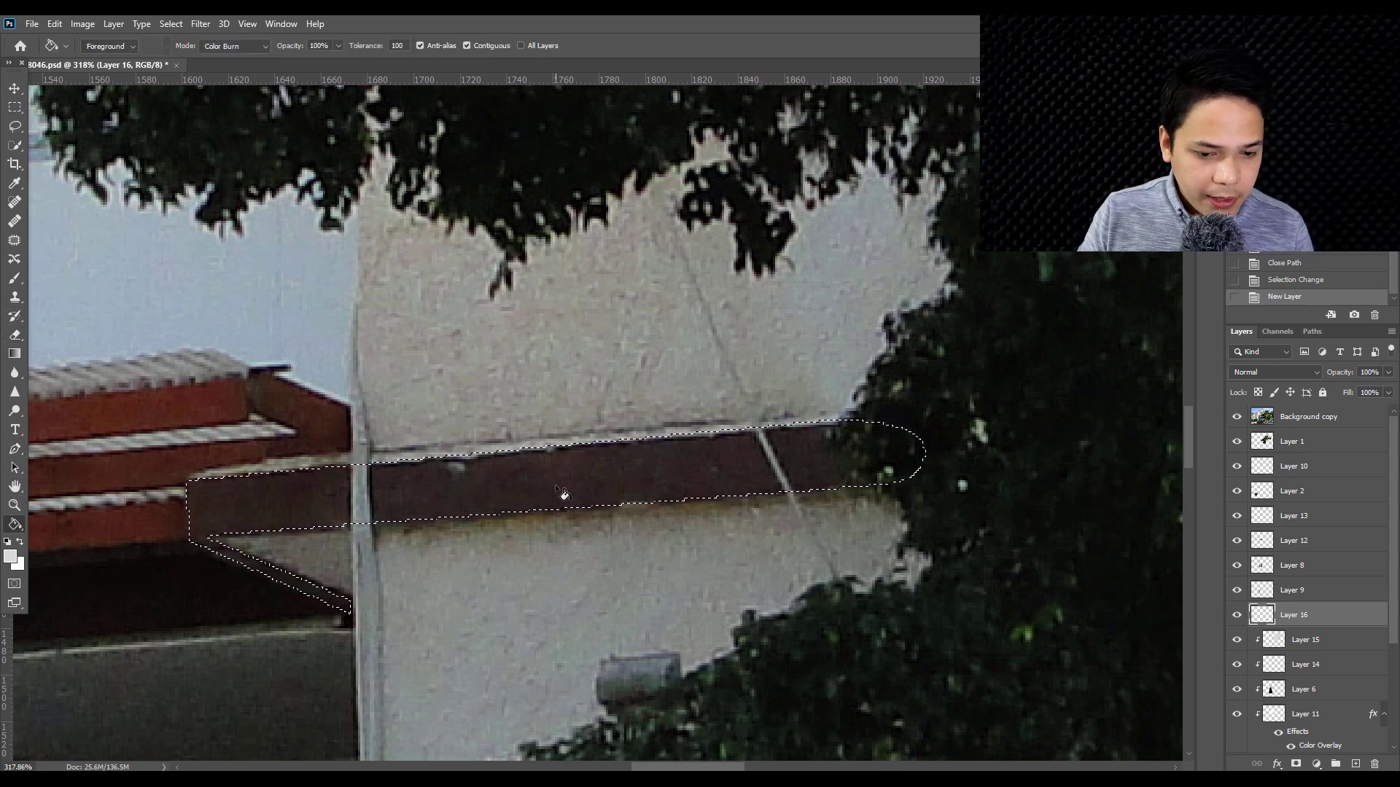
key("d")
left_click(589, 481)
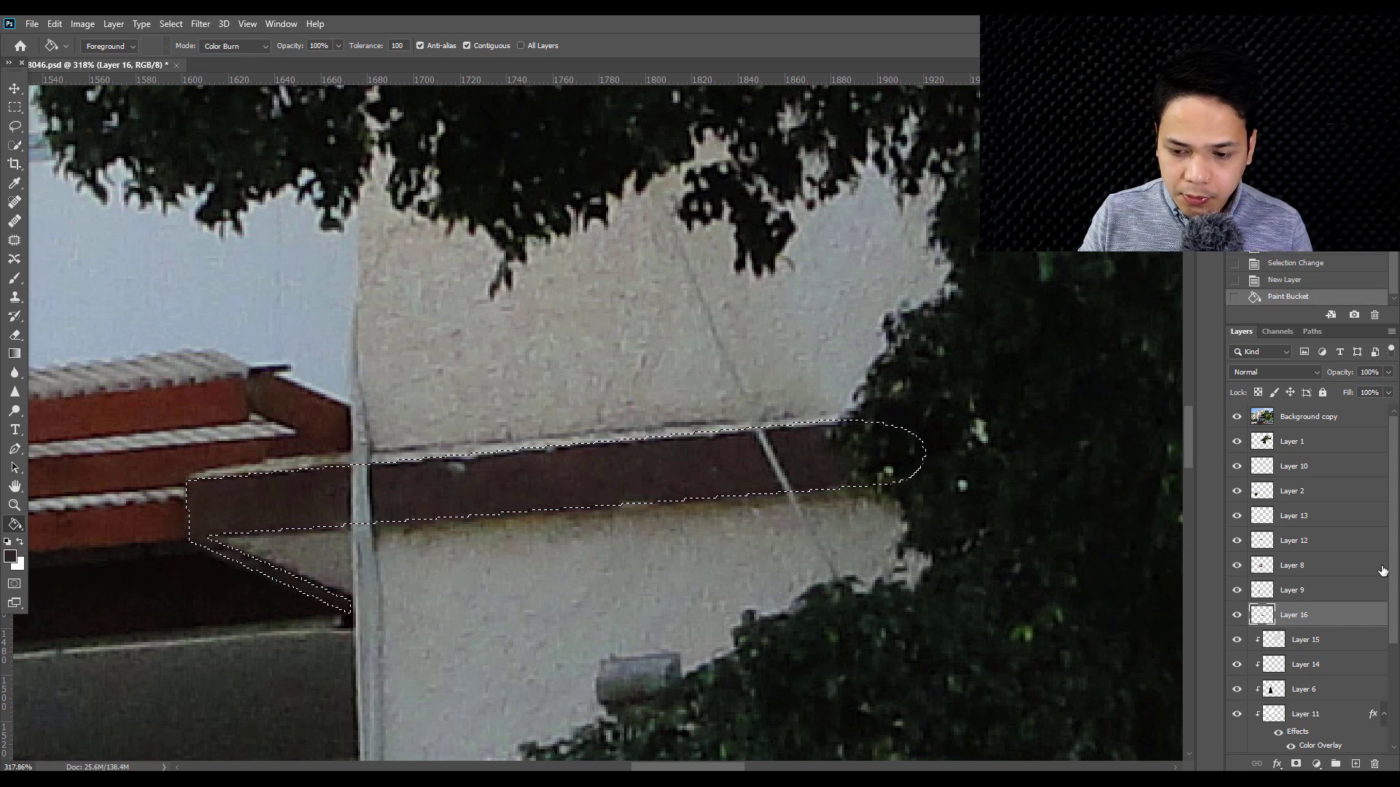
key("ctrl+d")
- Hide Background copy and stack Layer 1 above Layer 16 so foliage covers the beam
left_click(1238, 417)
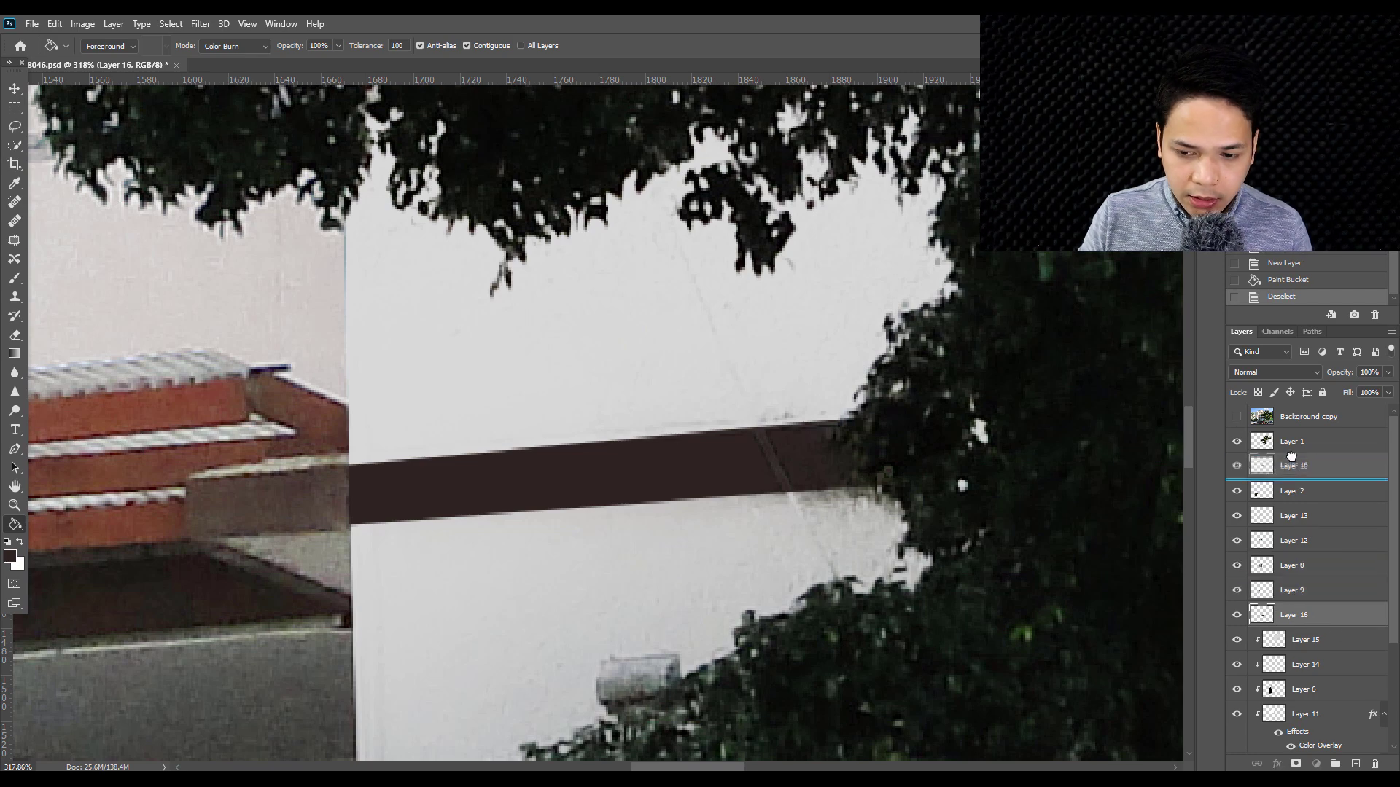
left_click_drag(1309, 587, 1305, 430)
scroll(641, 451, "down", 3)
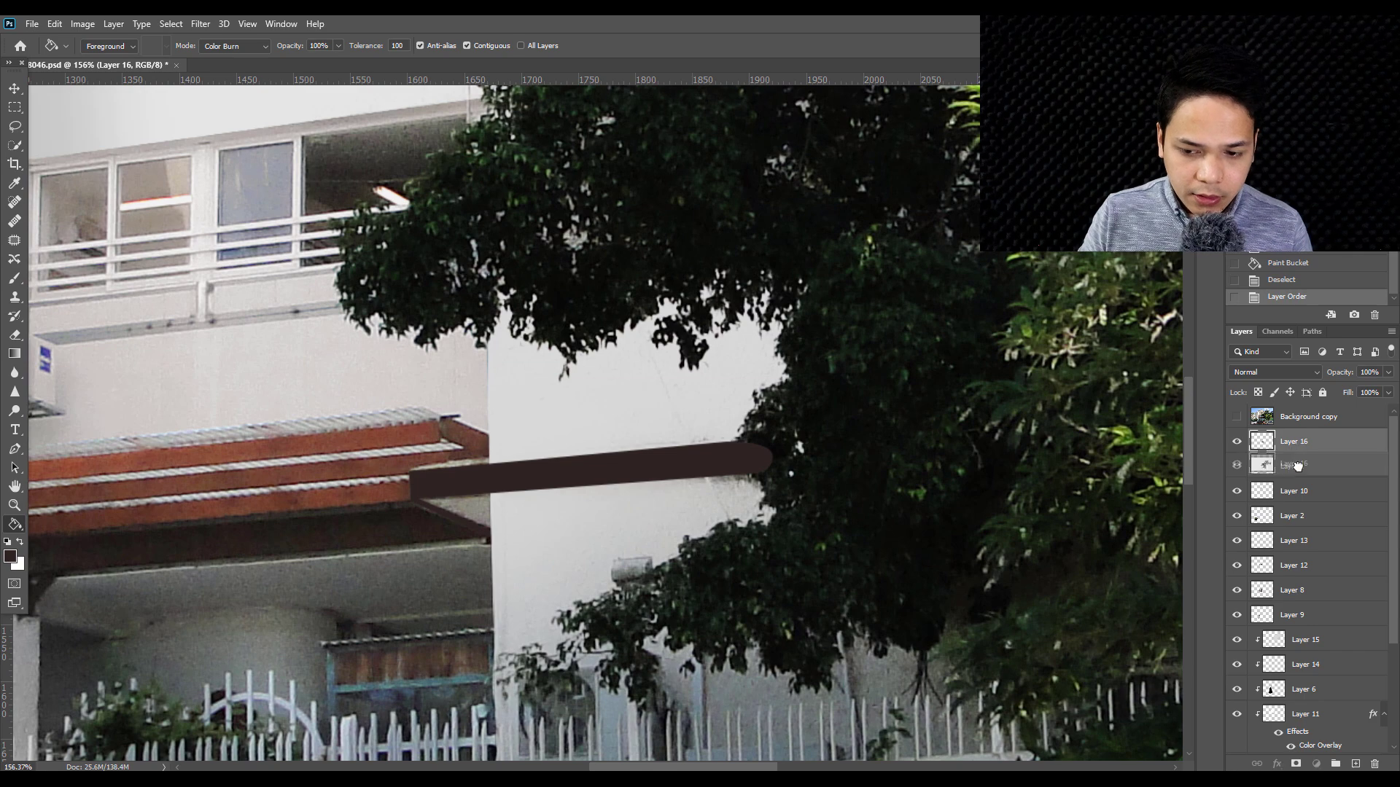
left_click_drag(1265, 464, 1268, 436)
scroll(797, 477, "down", 2)
scroll(797, 478, "down", 2)
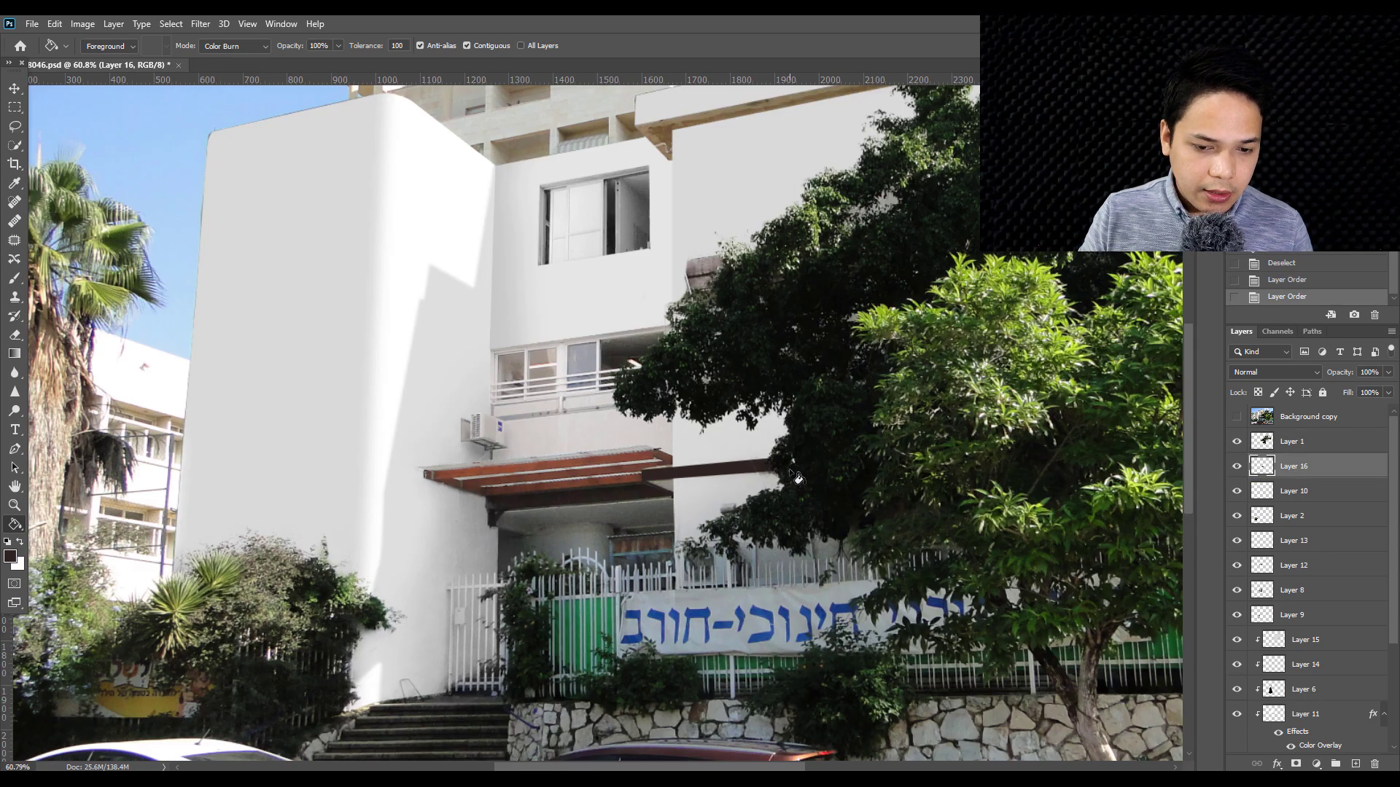
scroll(797, 478, "up", 2)
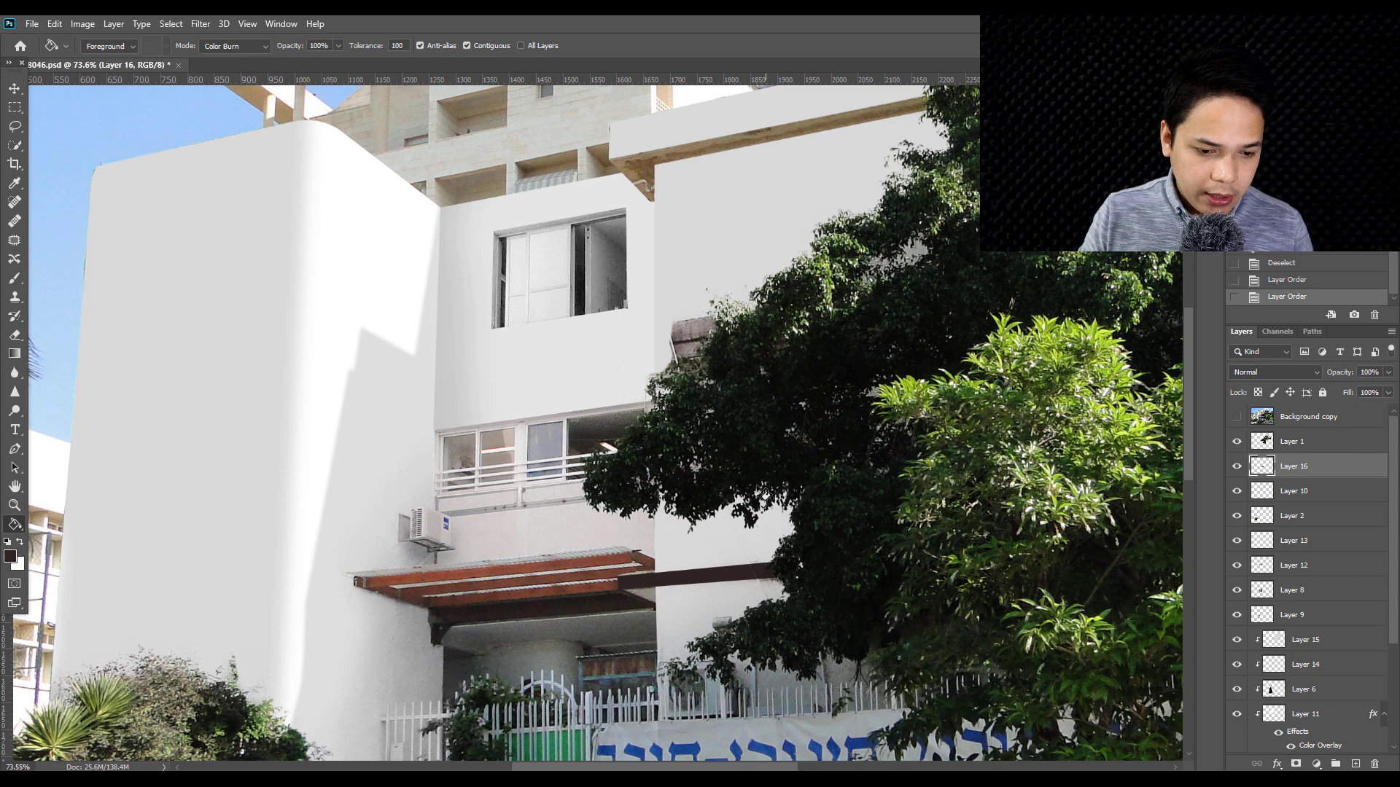
scroll(765, 494, "up", 1)
left_click_drag(758, 387, 792, 340)
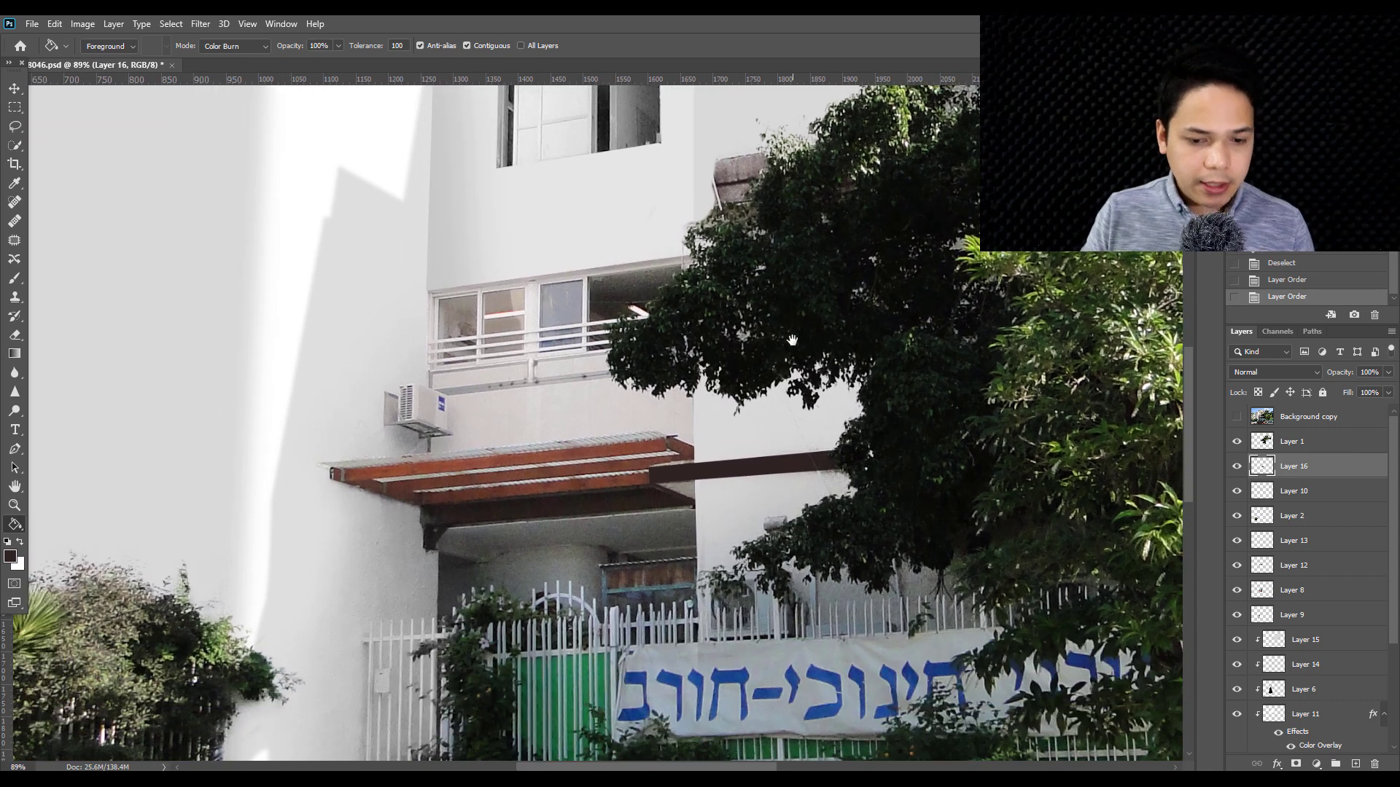
scroll(711, 455, "up", 5)
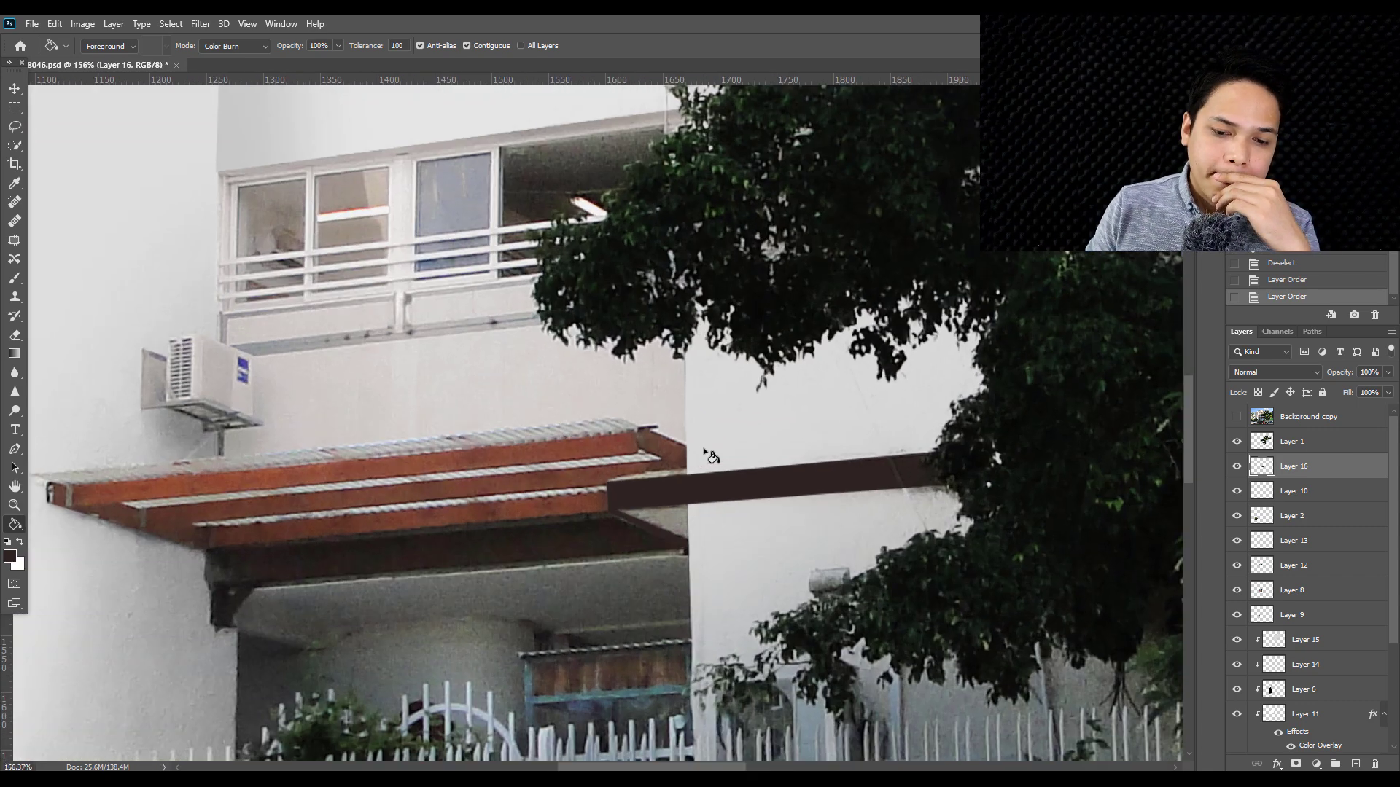
scroll(711, 456, "down", 3)
scroll(729, 430, "down", 2)
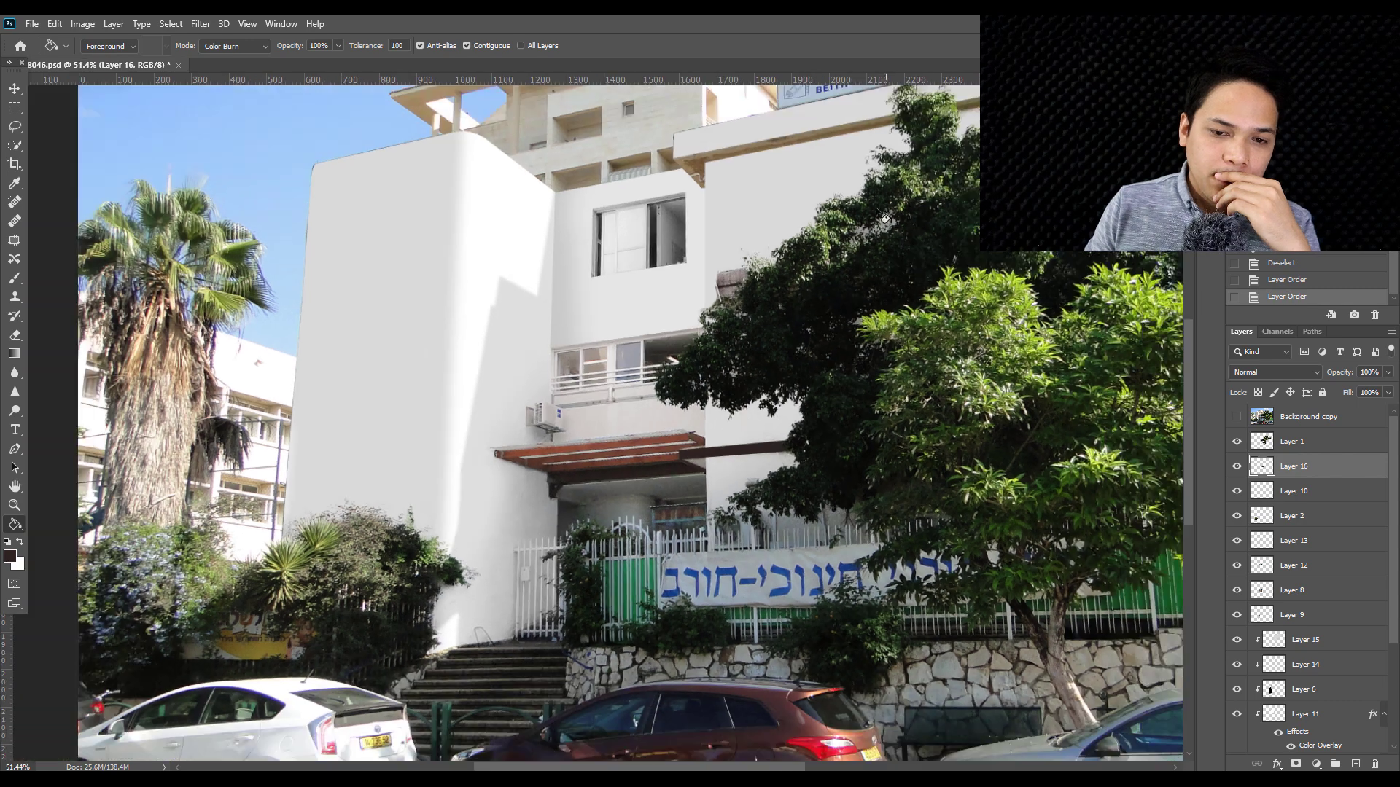
scroll(823, 248, "up", 1)
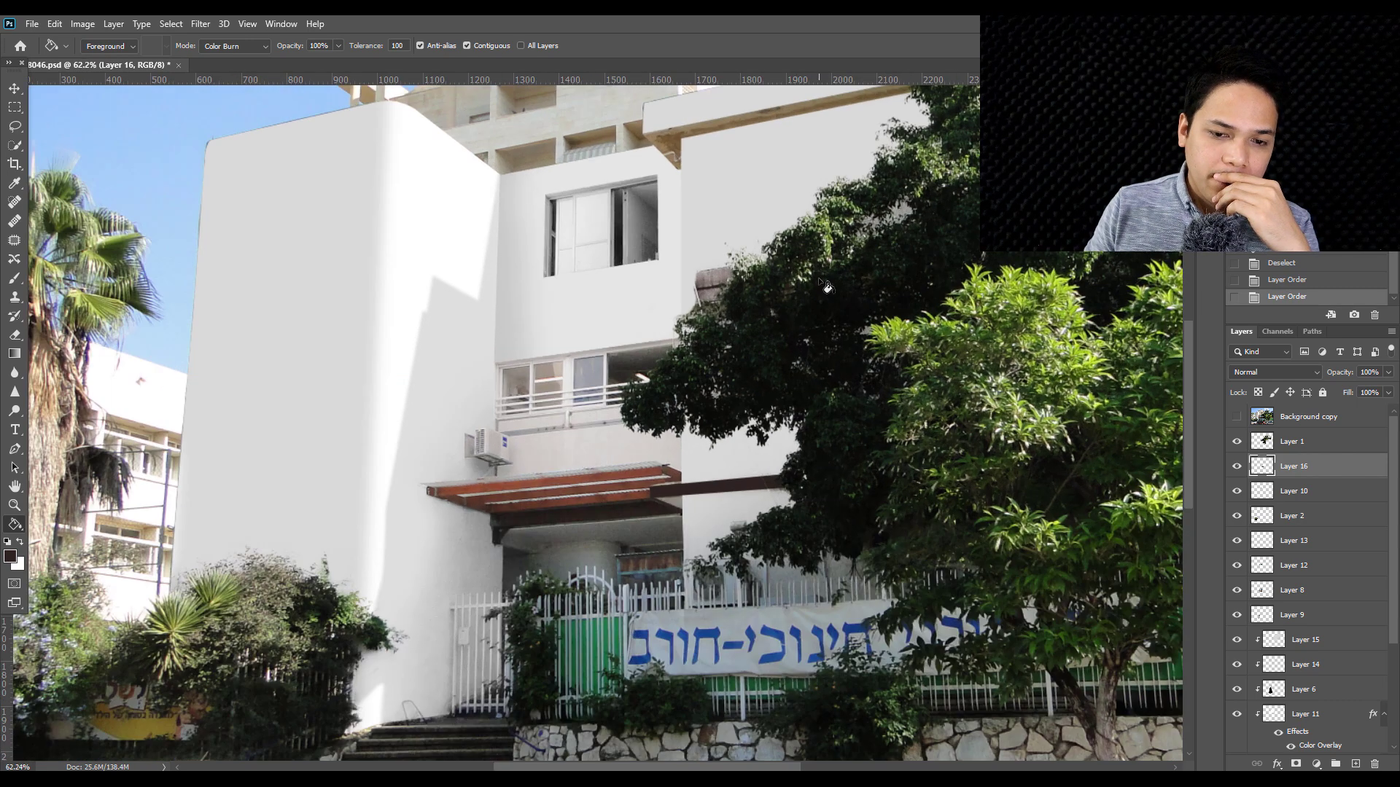
scroll(802, 372, "down", 1)
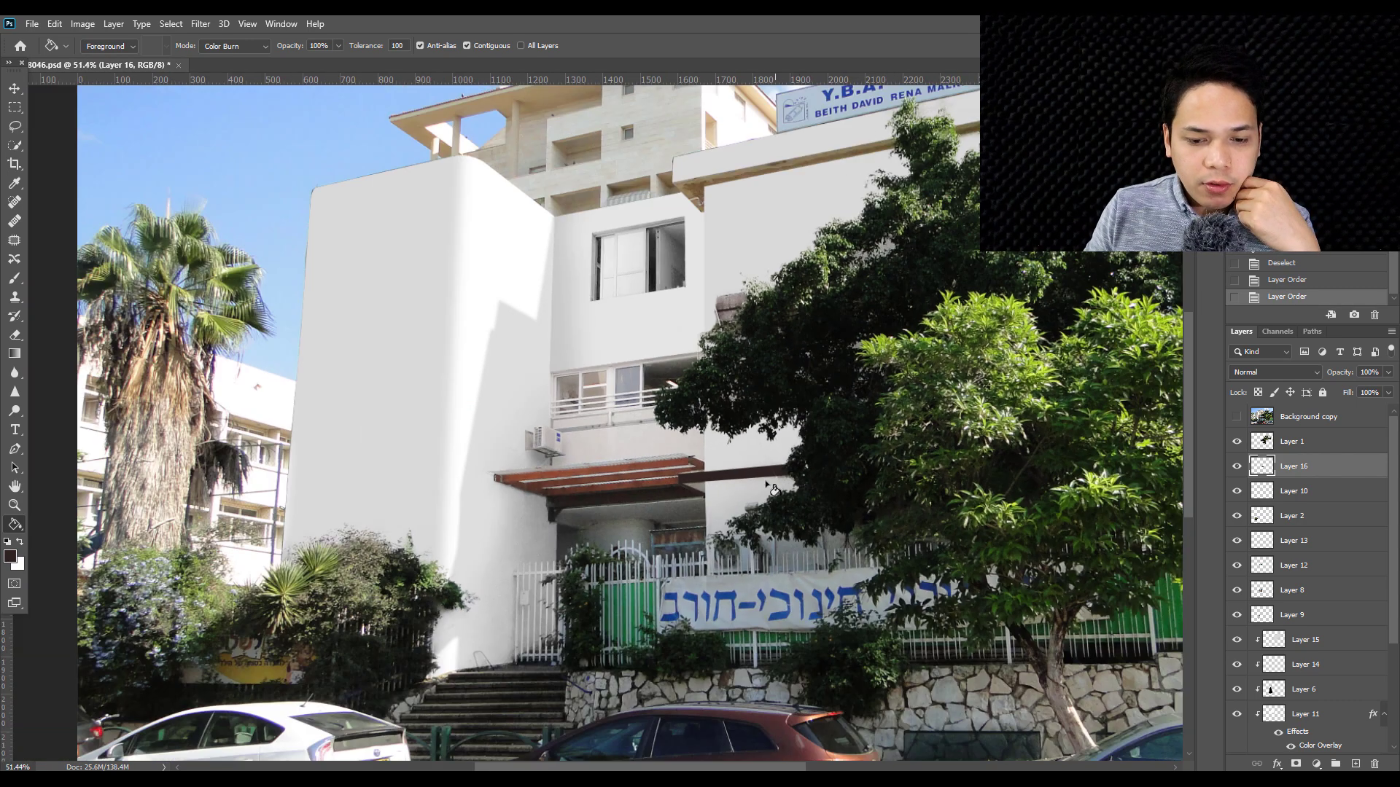
scroll(731, 472, "up", 1)
scroll(843, 498, "up", 2)
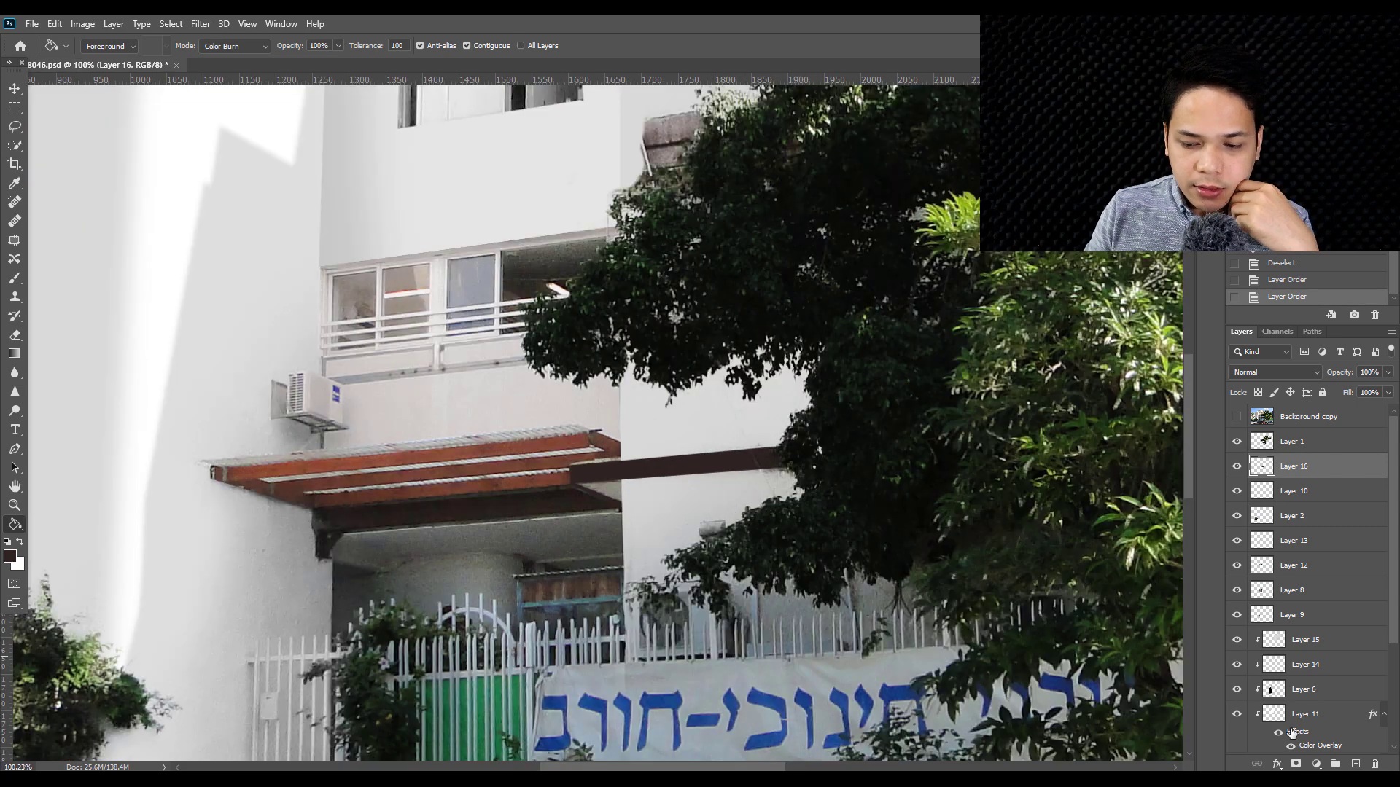
- Give Layer 16 a Color Overlay using the red-brown sampled from the canopy
left_click(1277, 764)
left_click(1282, 701)
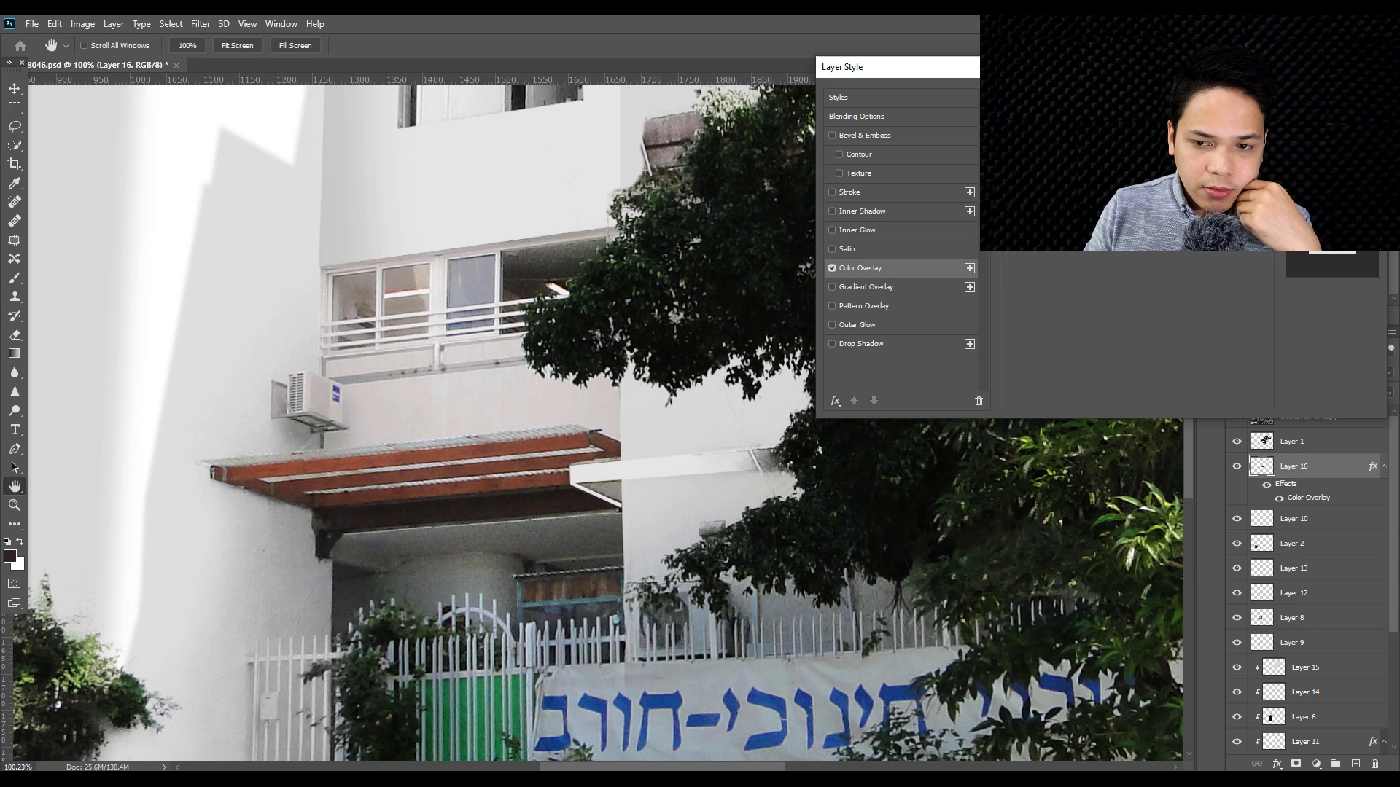
left_click(1156, 128)
left_click(691, 507)
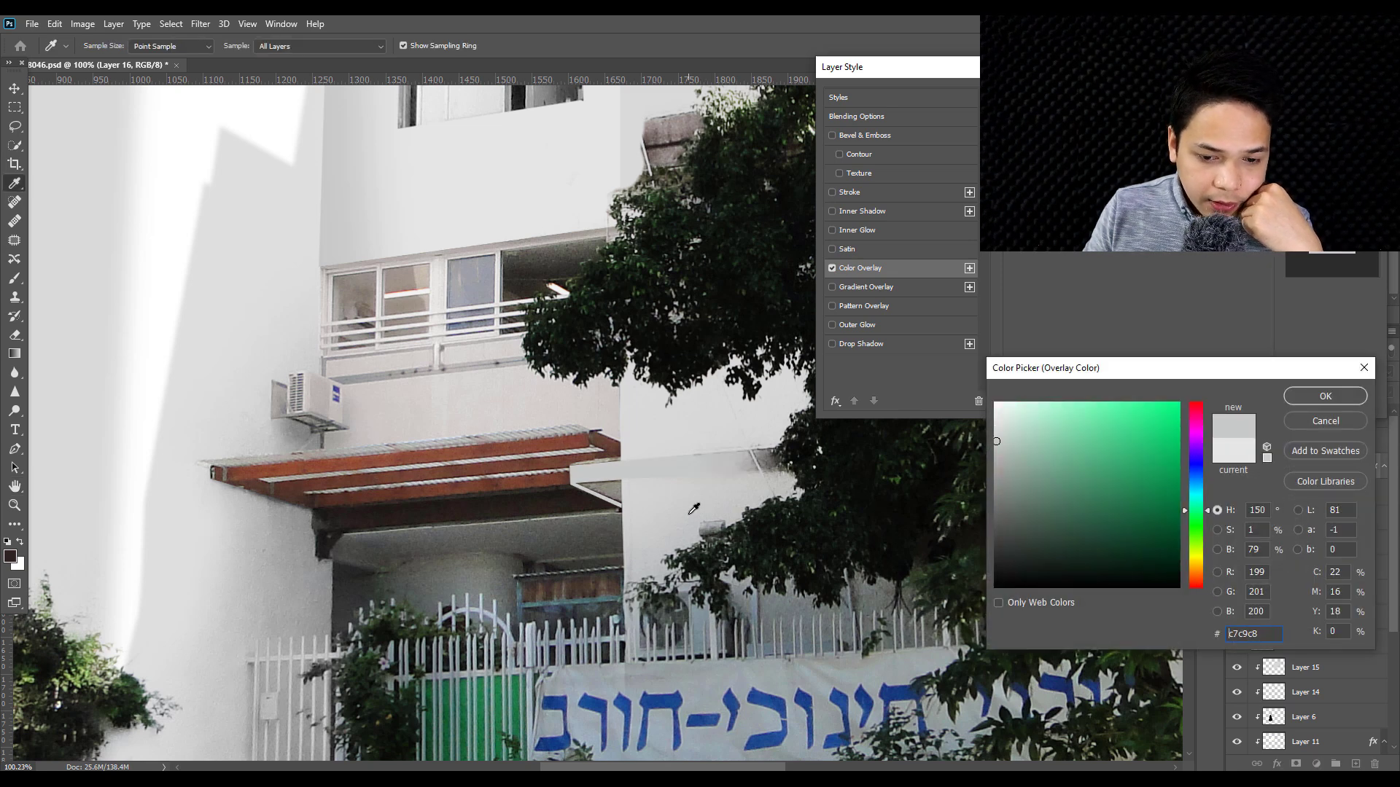
left_click(996, 469)
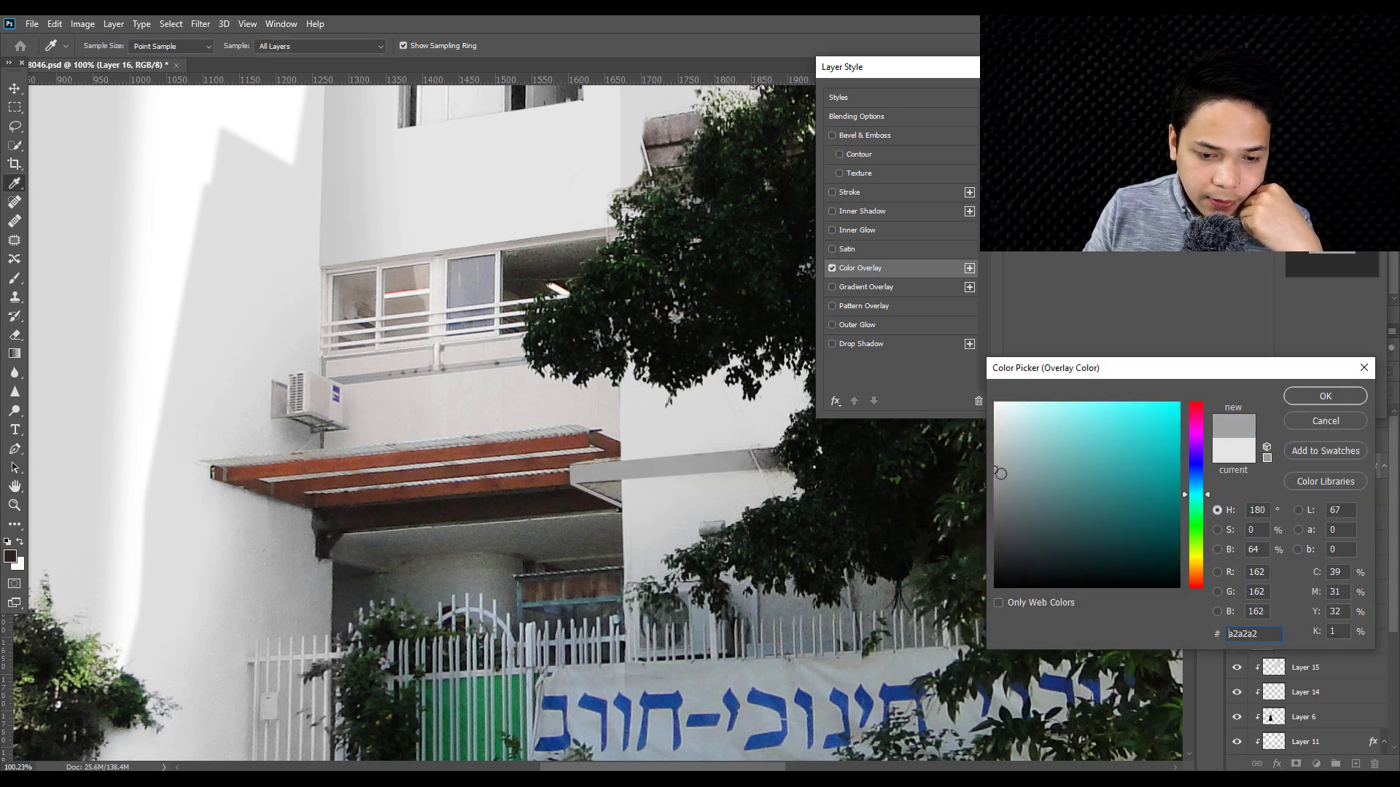
left_click(194, 403)
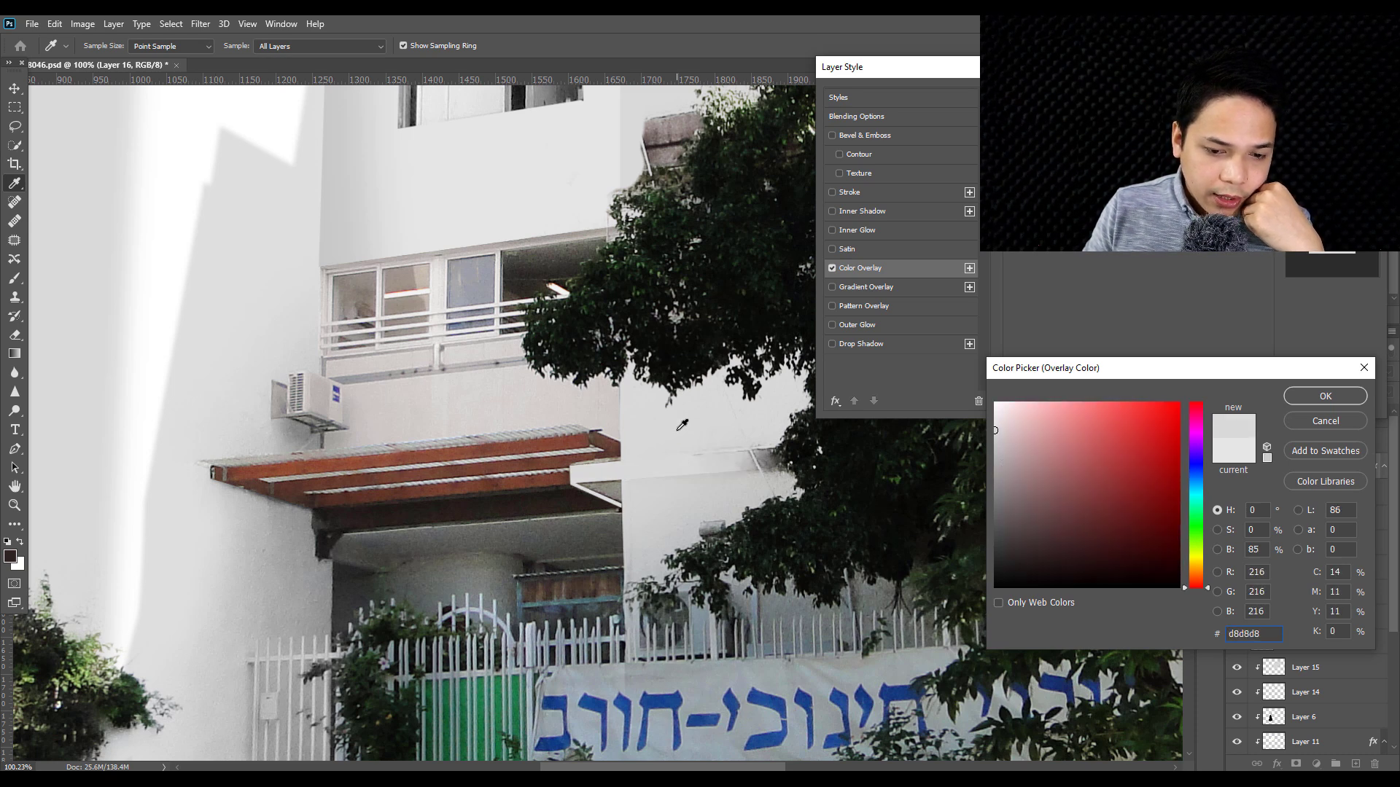
left_click(680, 508)
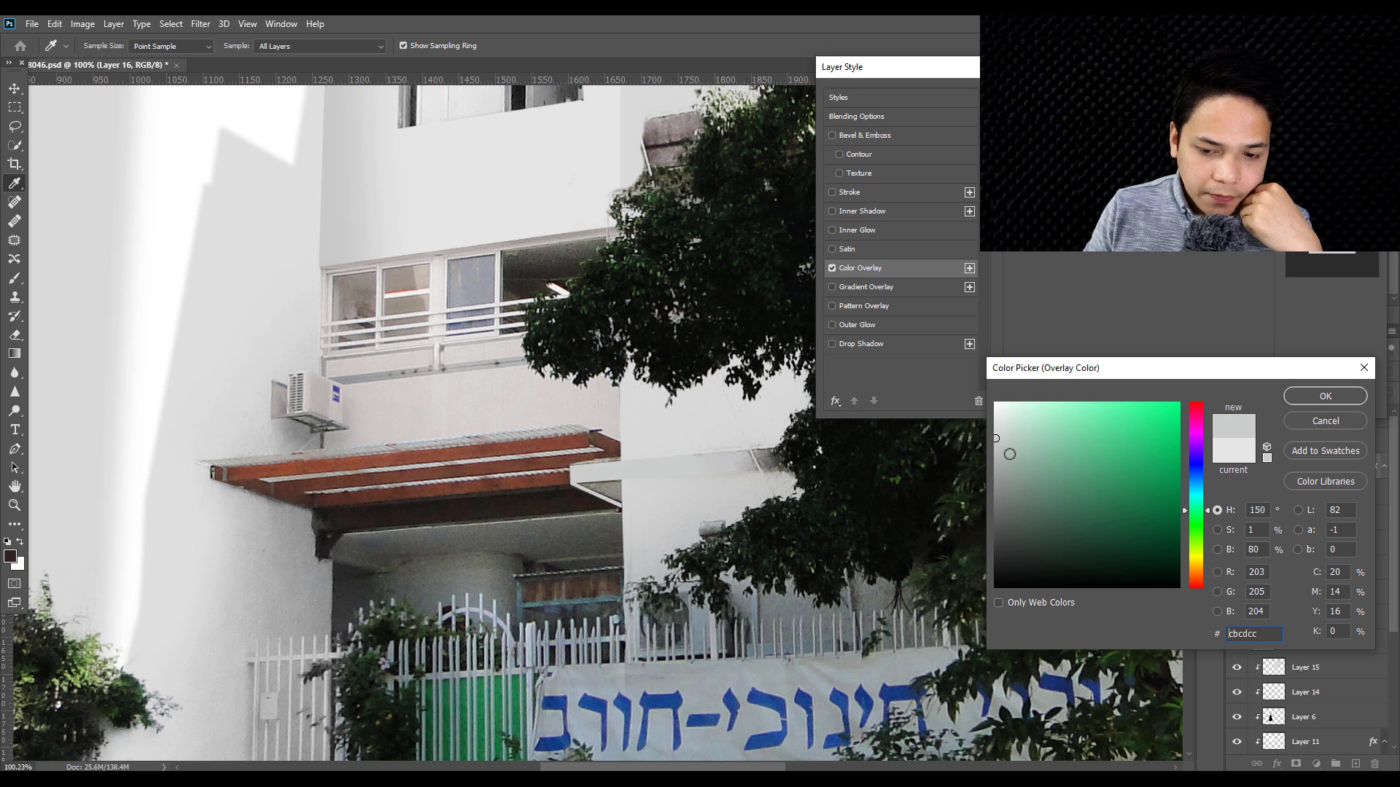
left_click(995, 456)
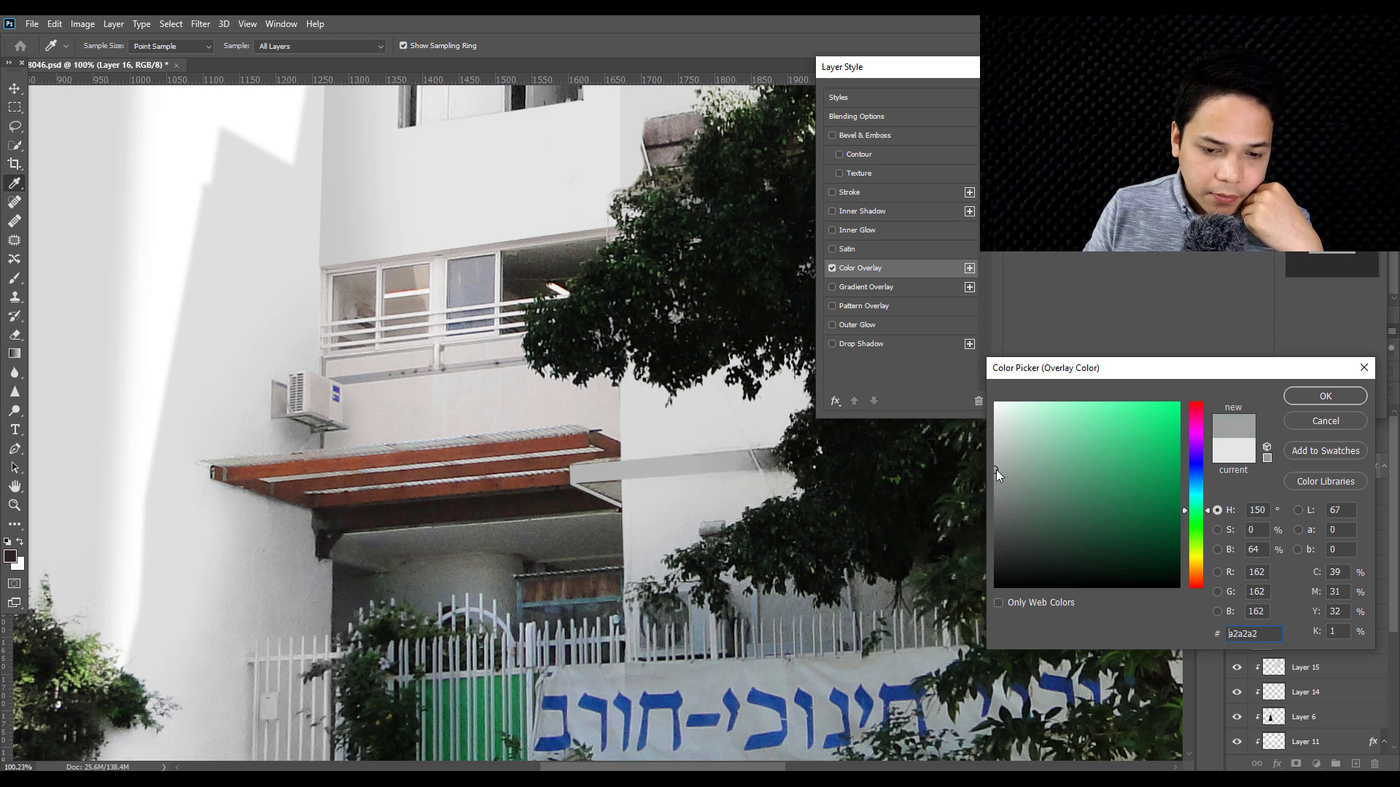
left_click(1346, 400)
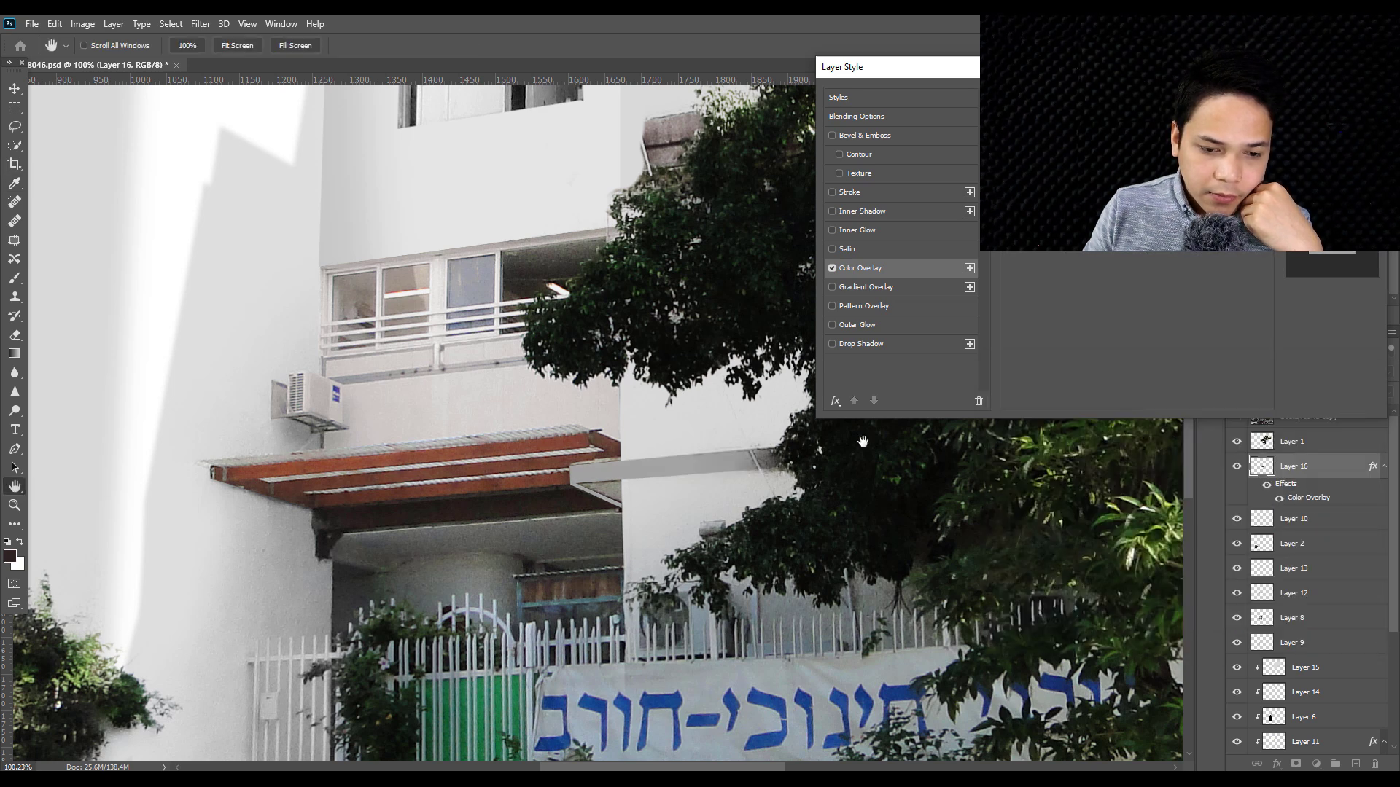
left_click(925, 262)
left_click(479, 450)
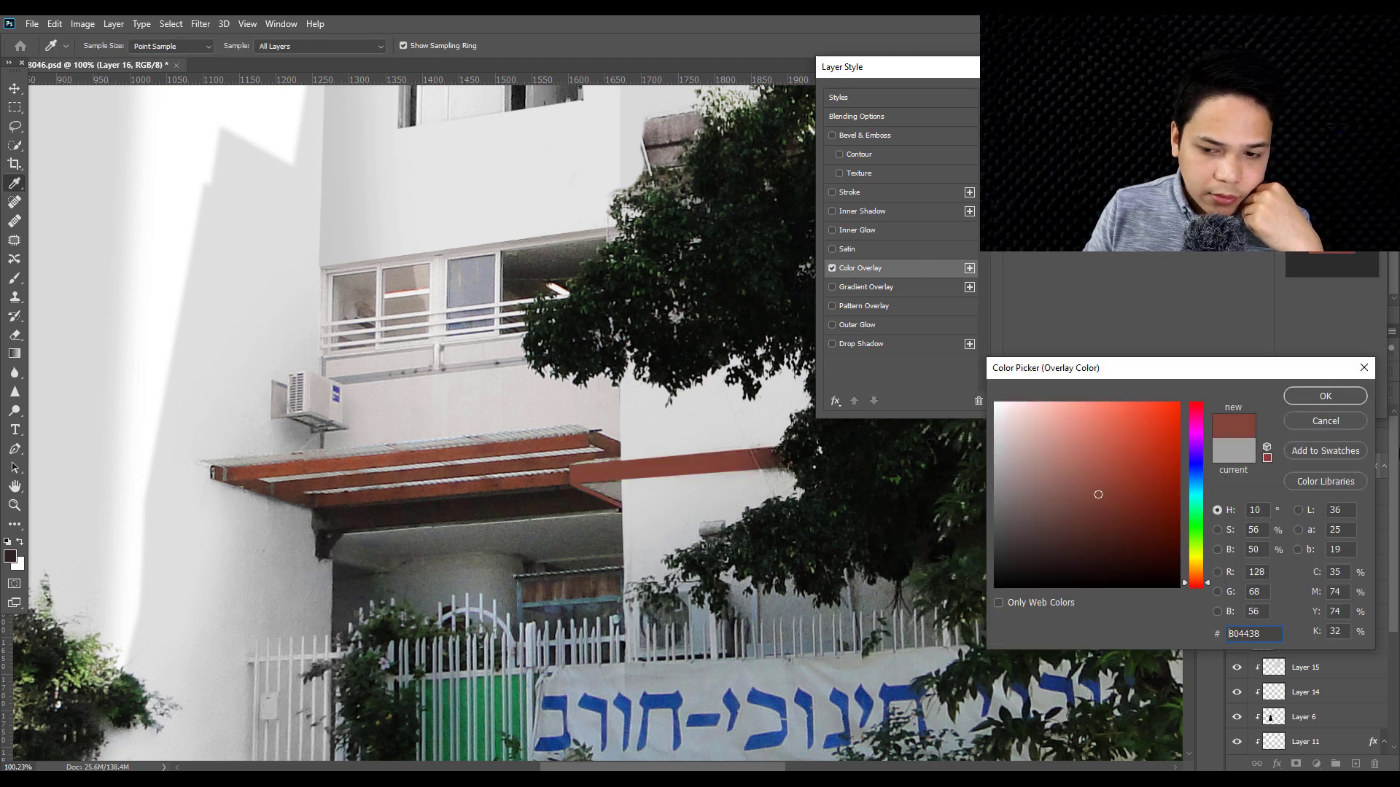
left_click(1325, 398)
key("g")
key("Return")
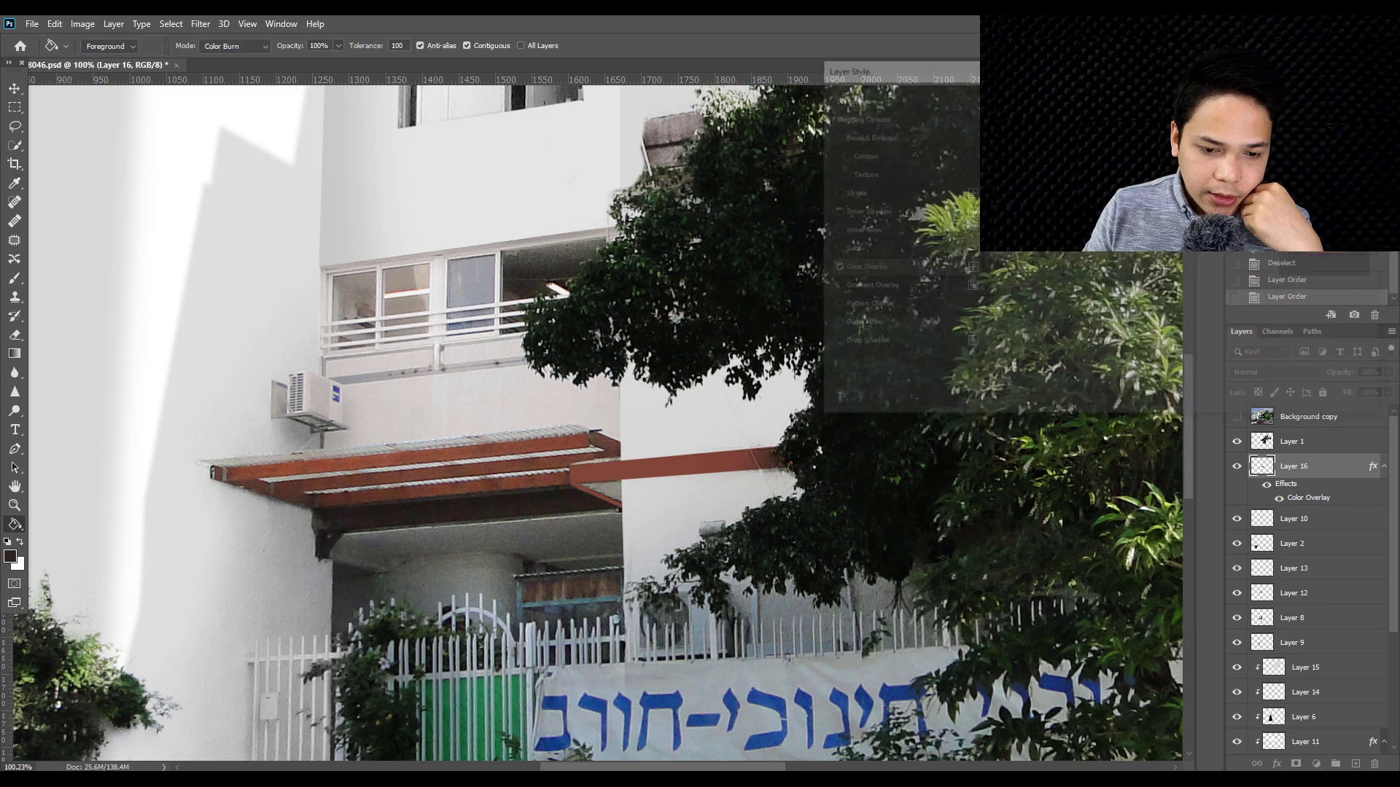
scroll(628, 482, "down", 3)
scroll(628, 482, "down", 3)
scroll(658, 289, "up", 2)
scroll(658, 289, "up", 1)
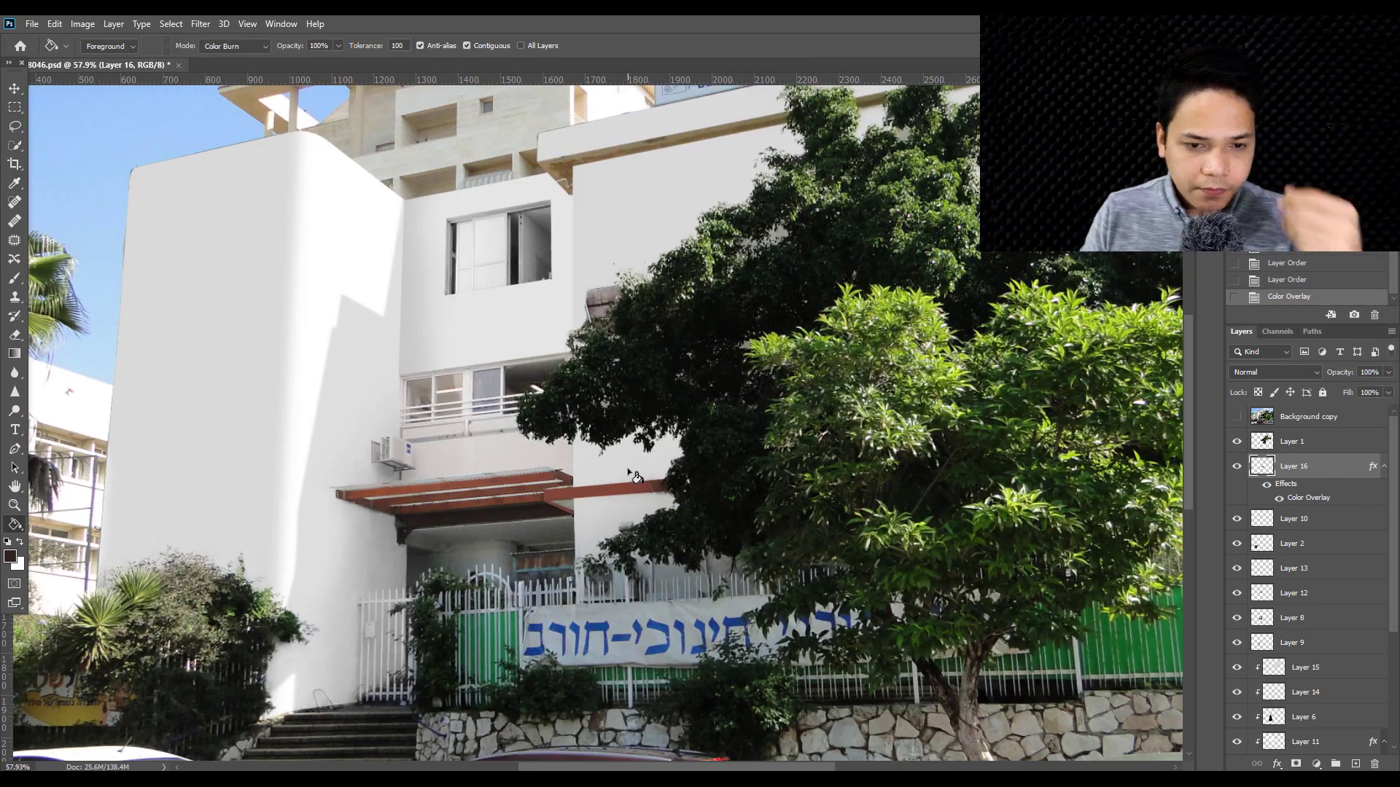
scroll(659, 289, "up", 2)
left_click_drag(619, 197, 618, 347)
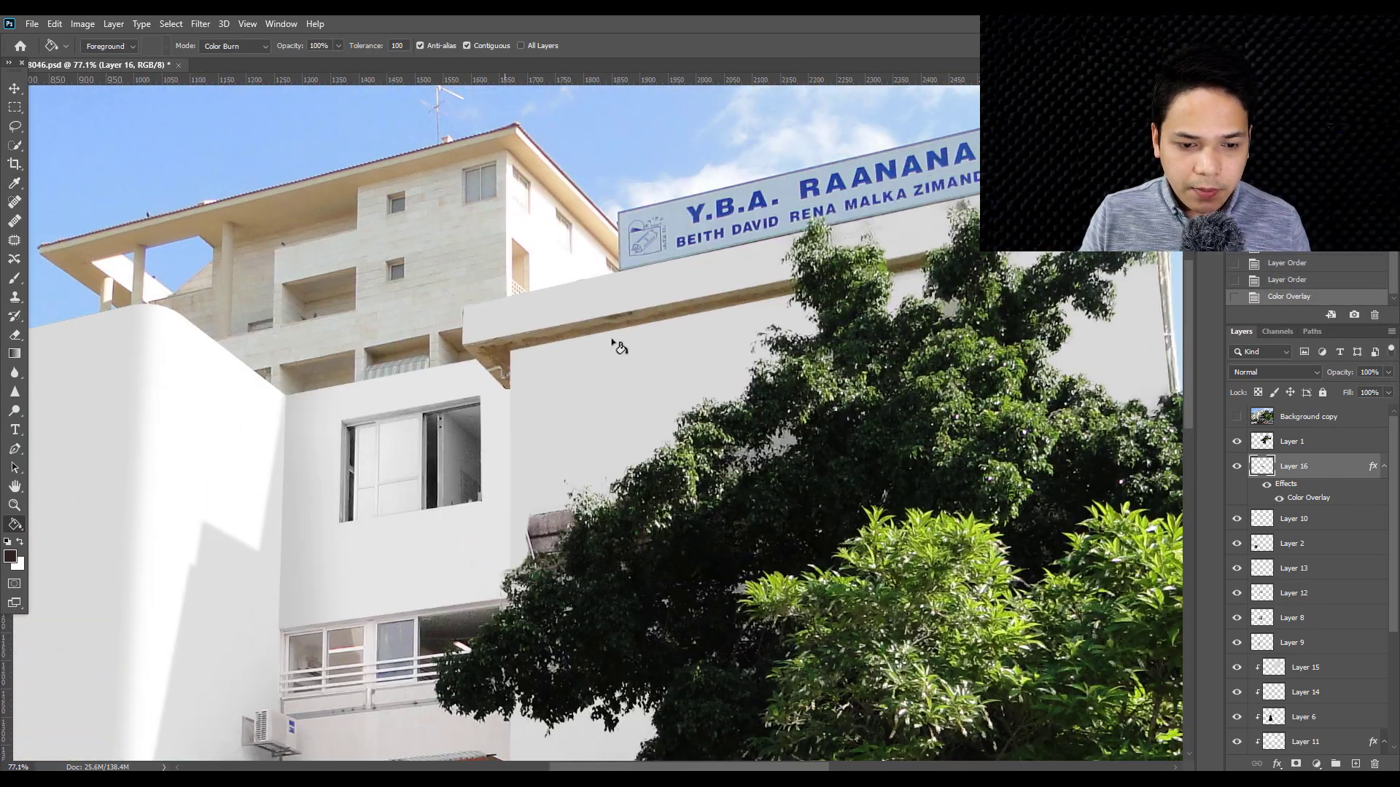
left_click_drag(525, 558, 525, 267)
scroll(649, 550, "up", 3)
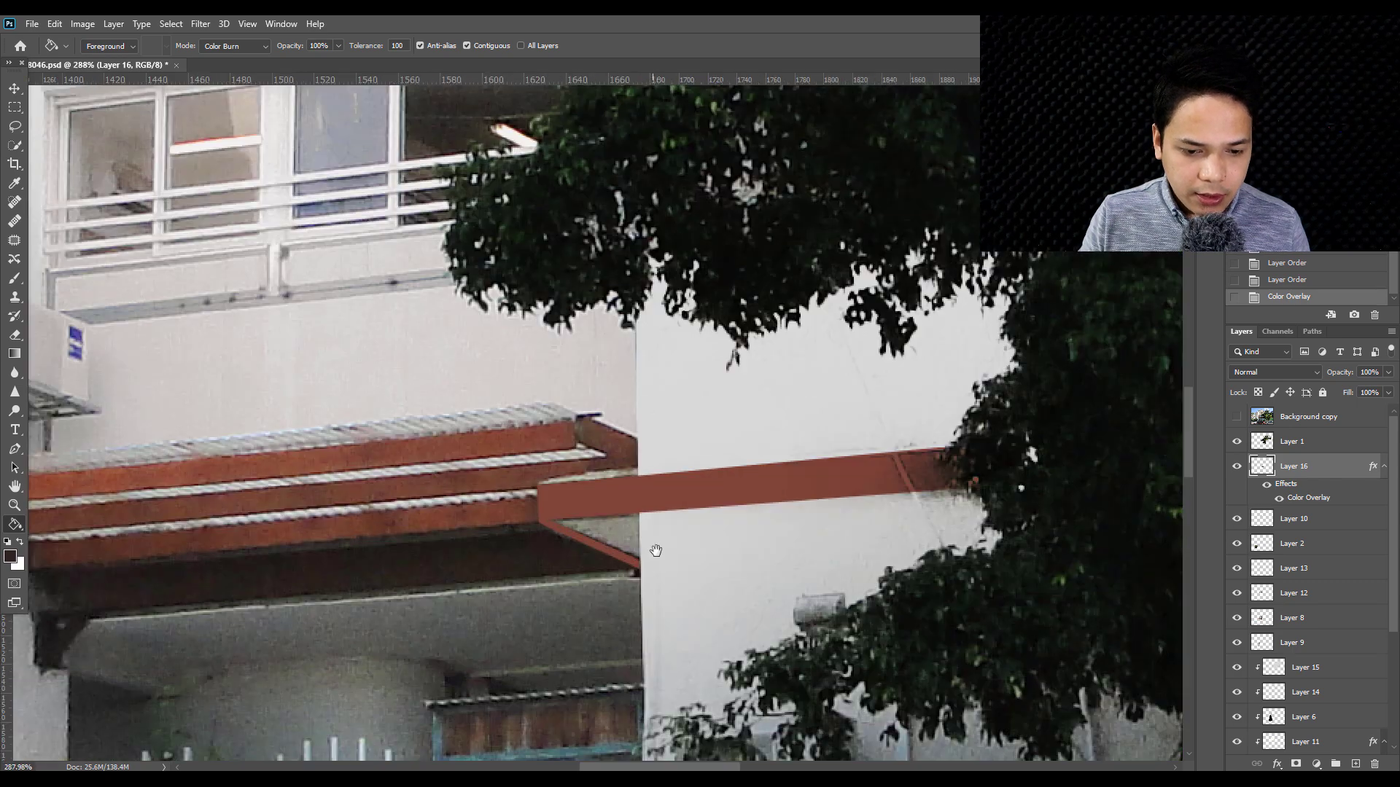
left_click_drag(649, 550, 646, 440)
key("p")
scroll(633, 454, "up", 2)
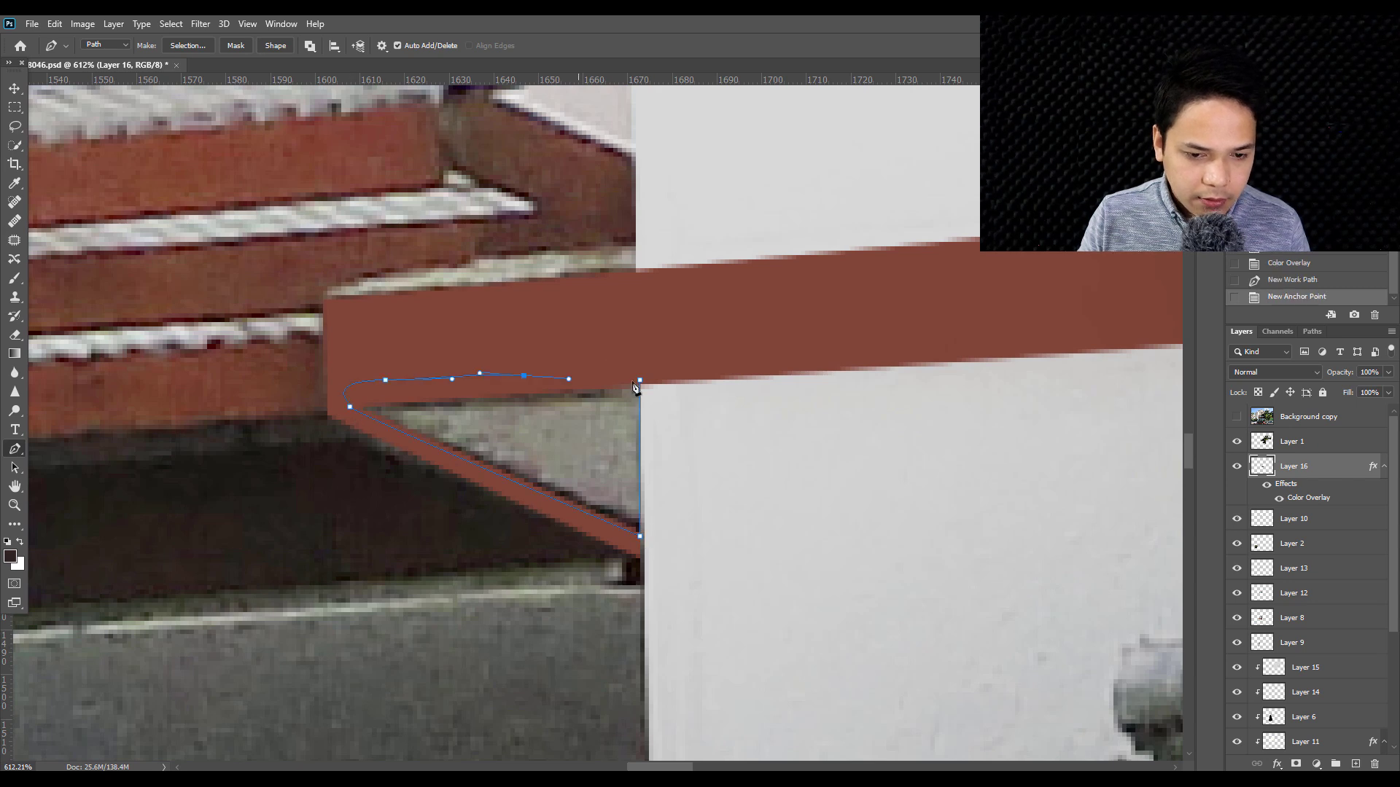
right_click(724, 349)
left_click(789, 402)
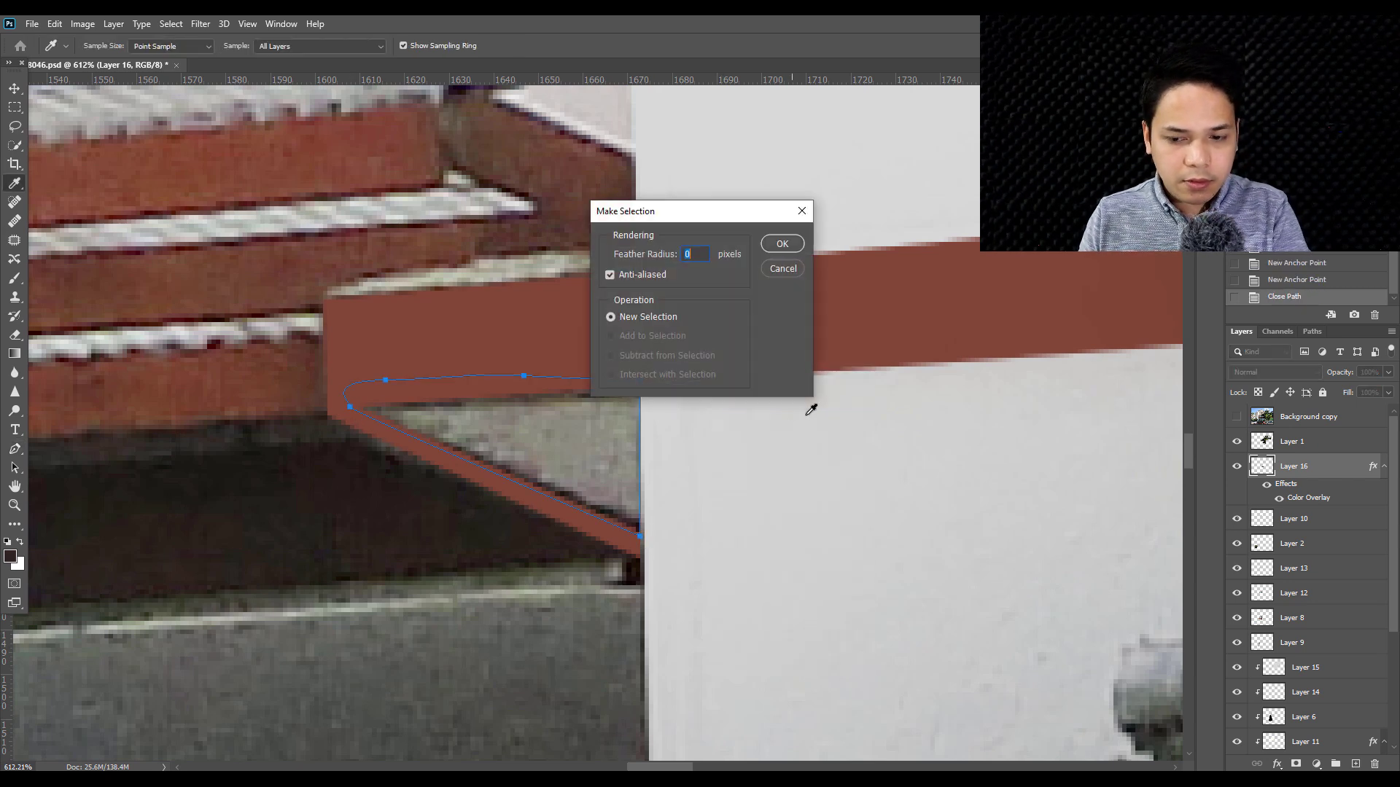
key("Return")
left_click(1311, 520)
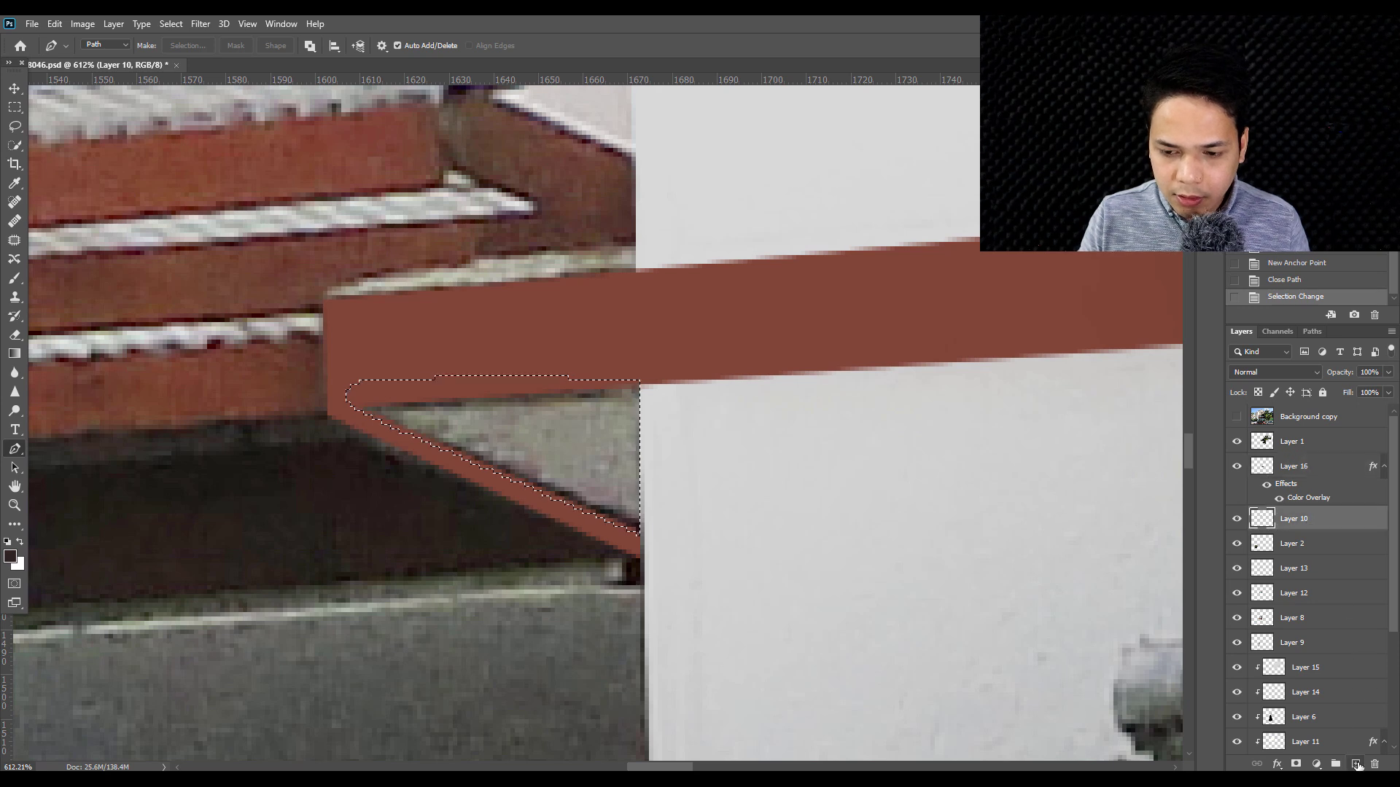
left_click(1355, 763)
left_click(15, 299)
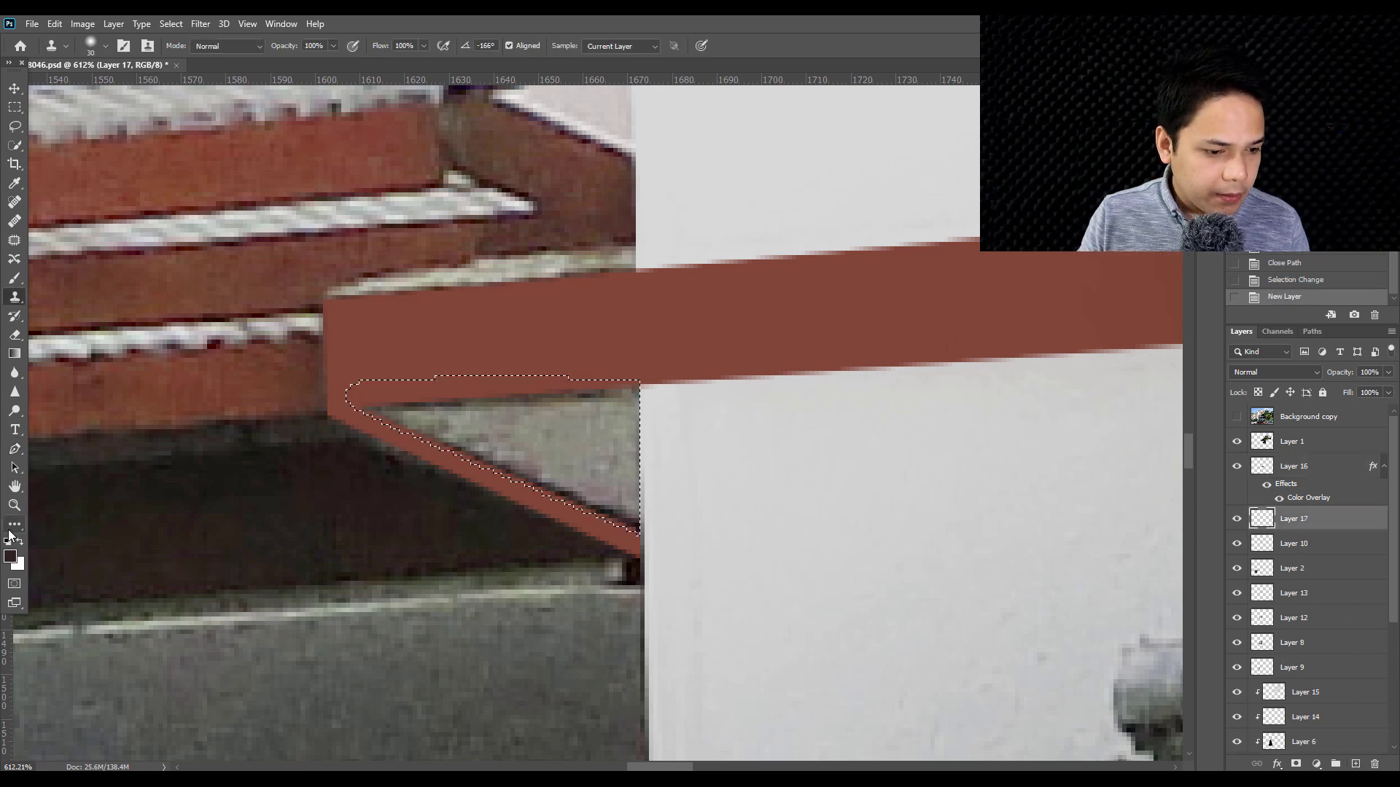
key("g")
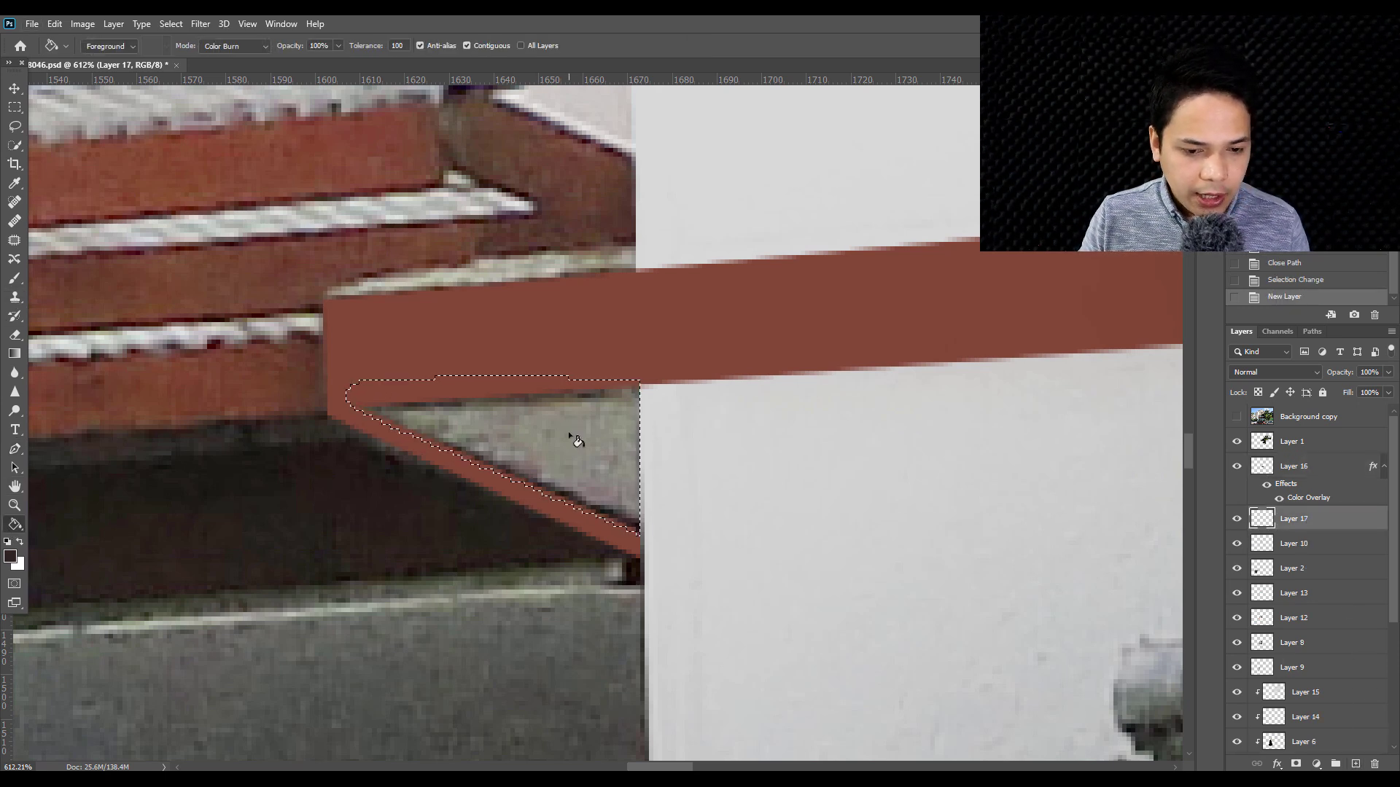
left_click(574, 427, "alt")
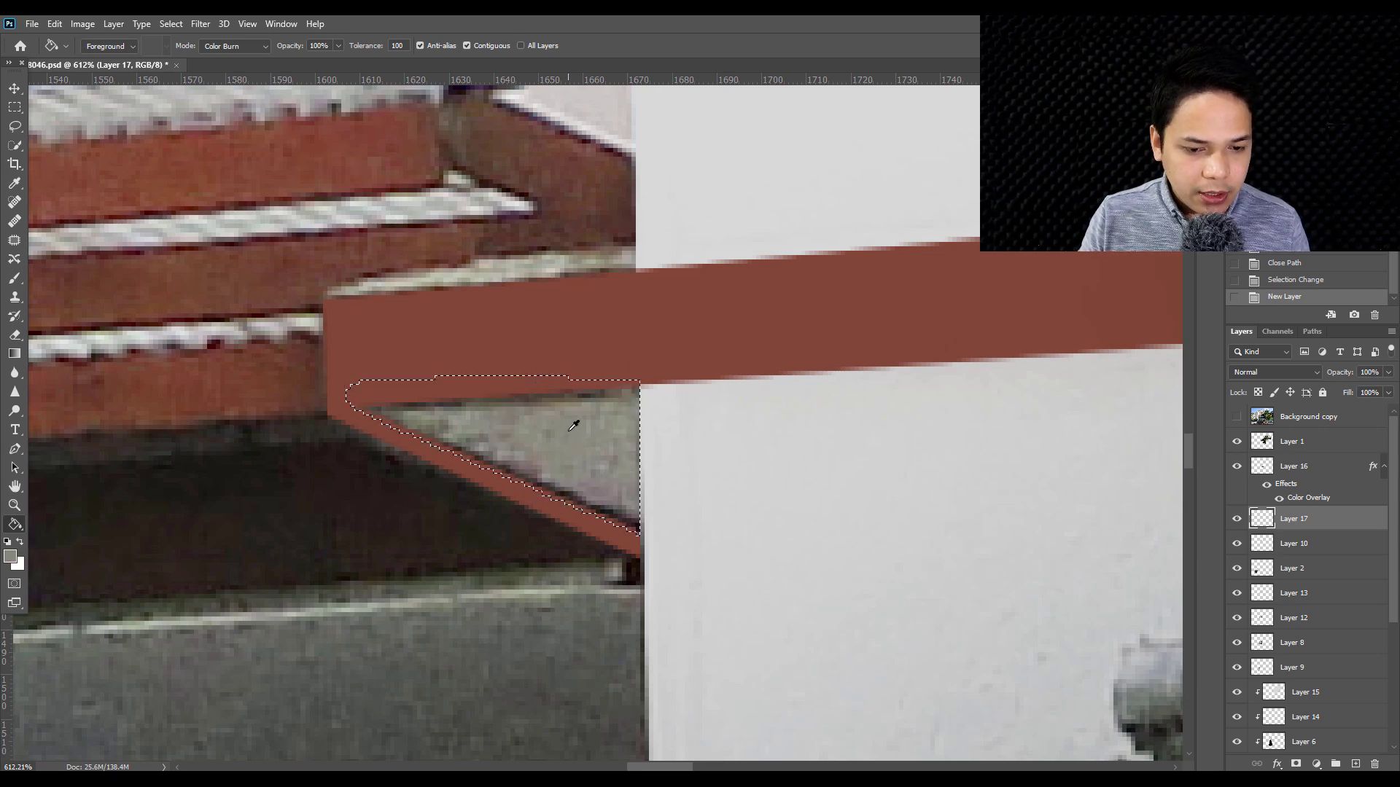
left_click(574, 427)
key("ctrl+d")
scroll(584, 441, "down", 5)
scroll(680, 388, "down", 5)
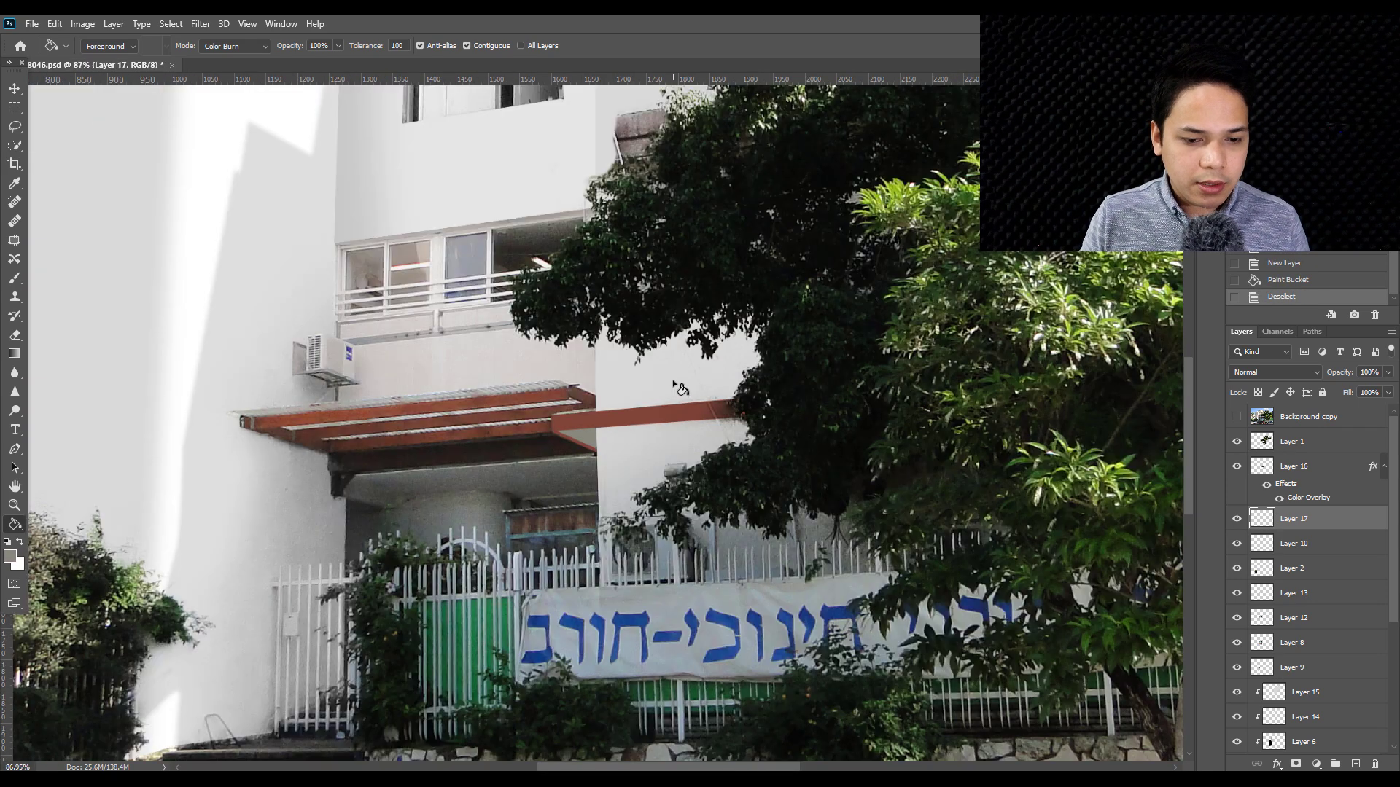
scroll(680, 387, "up", 2)
scroll(669, 388, "up", 2)
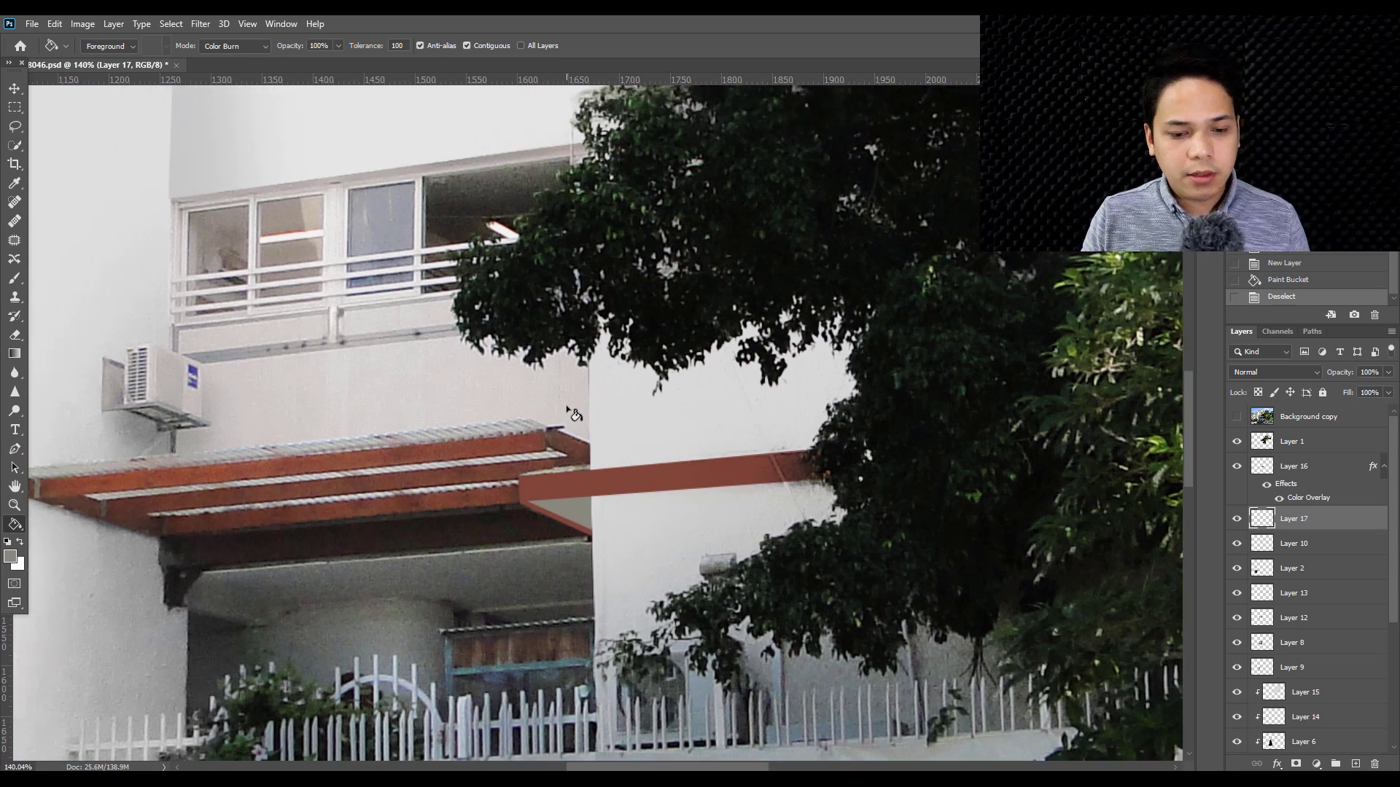
left_click(1235, 519)
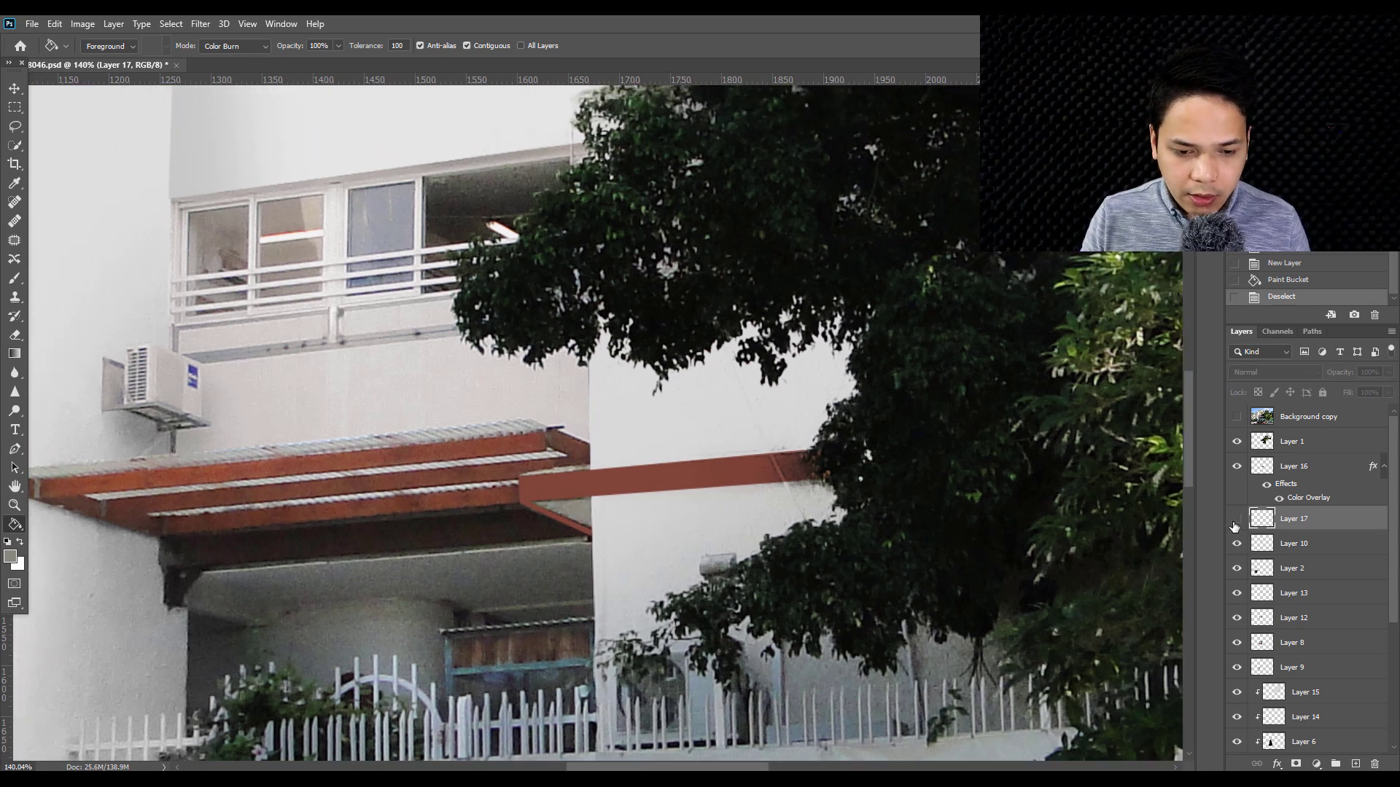
left_click(1235, 468)
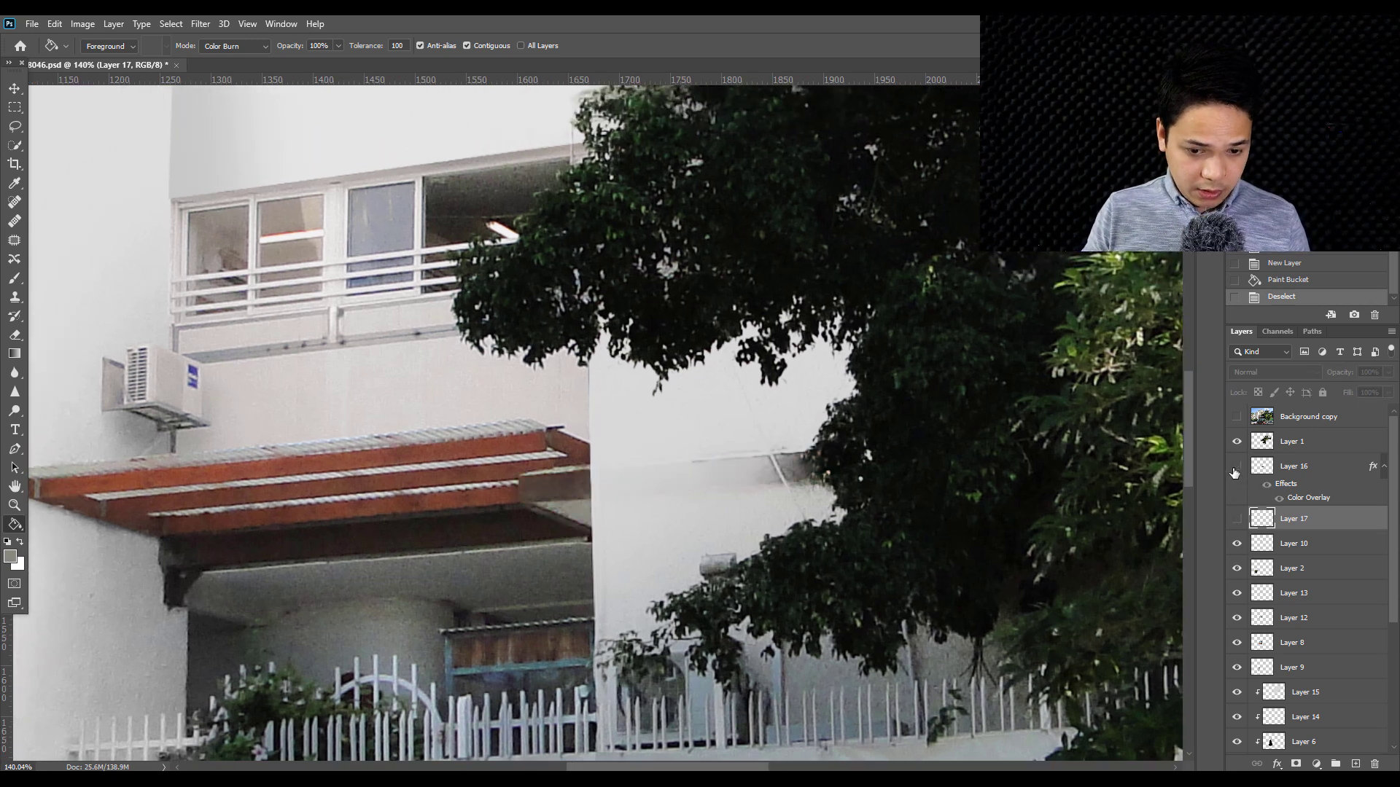
left_click(1235, 467)
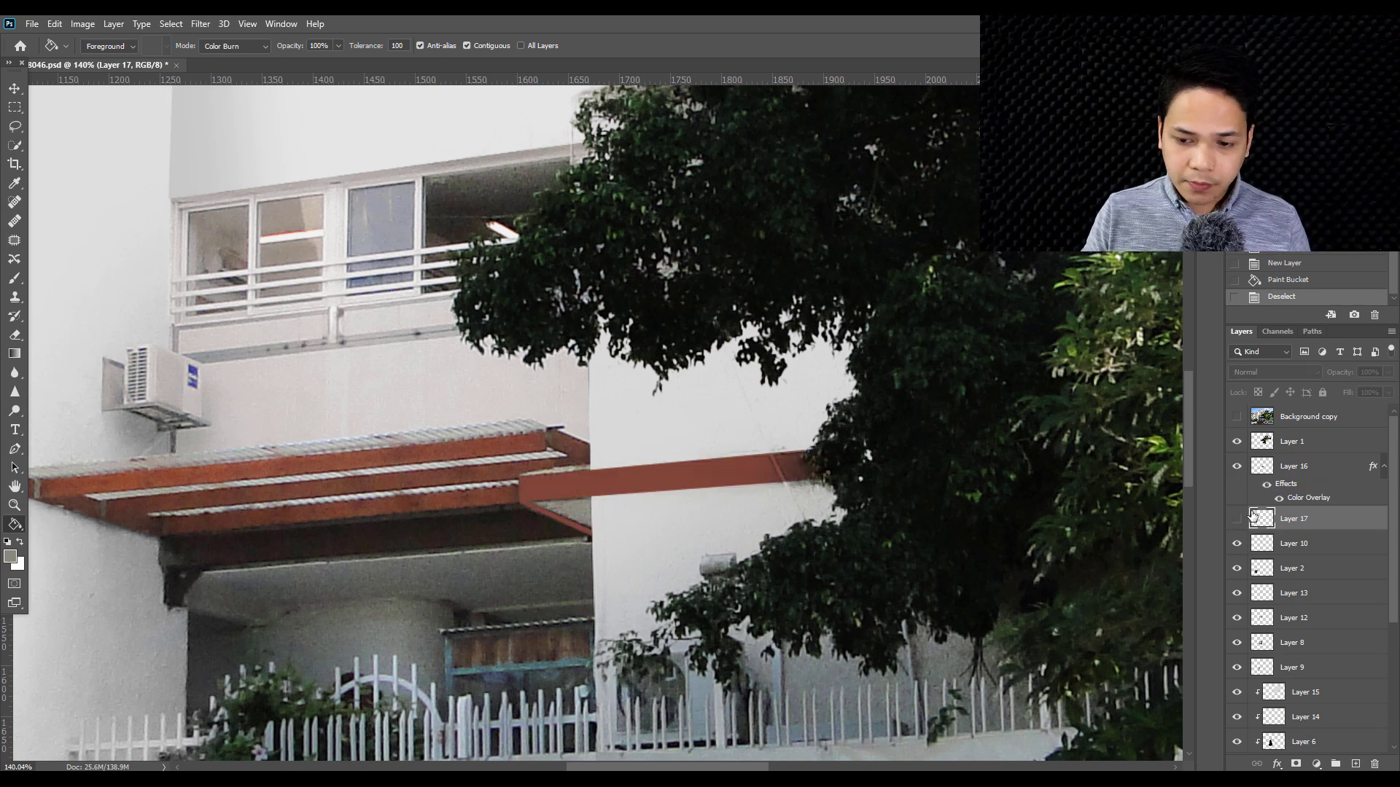
left_click(1236, 519)
- Select the tree layer and erase tree pixels around the beam end with a soft eraser
left_click(14, 88)
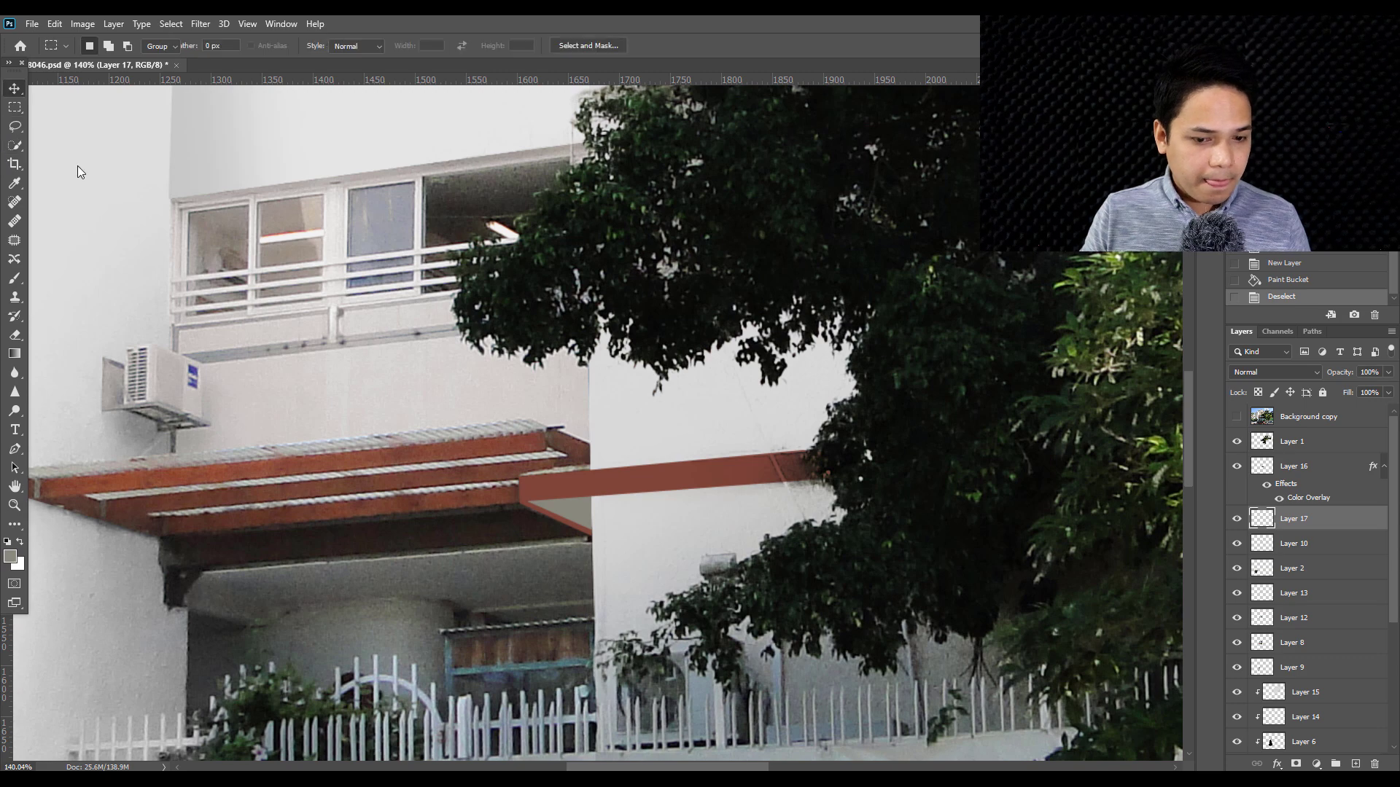
scroll(838, 437, "up", 2)
scroll(802, 430, "up", 2)
right_click(754, 423)
left_click(759, 416)
key("e")
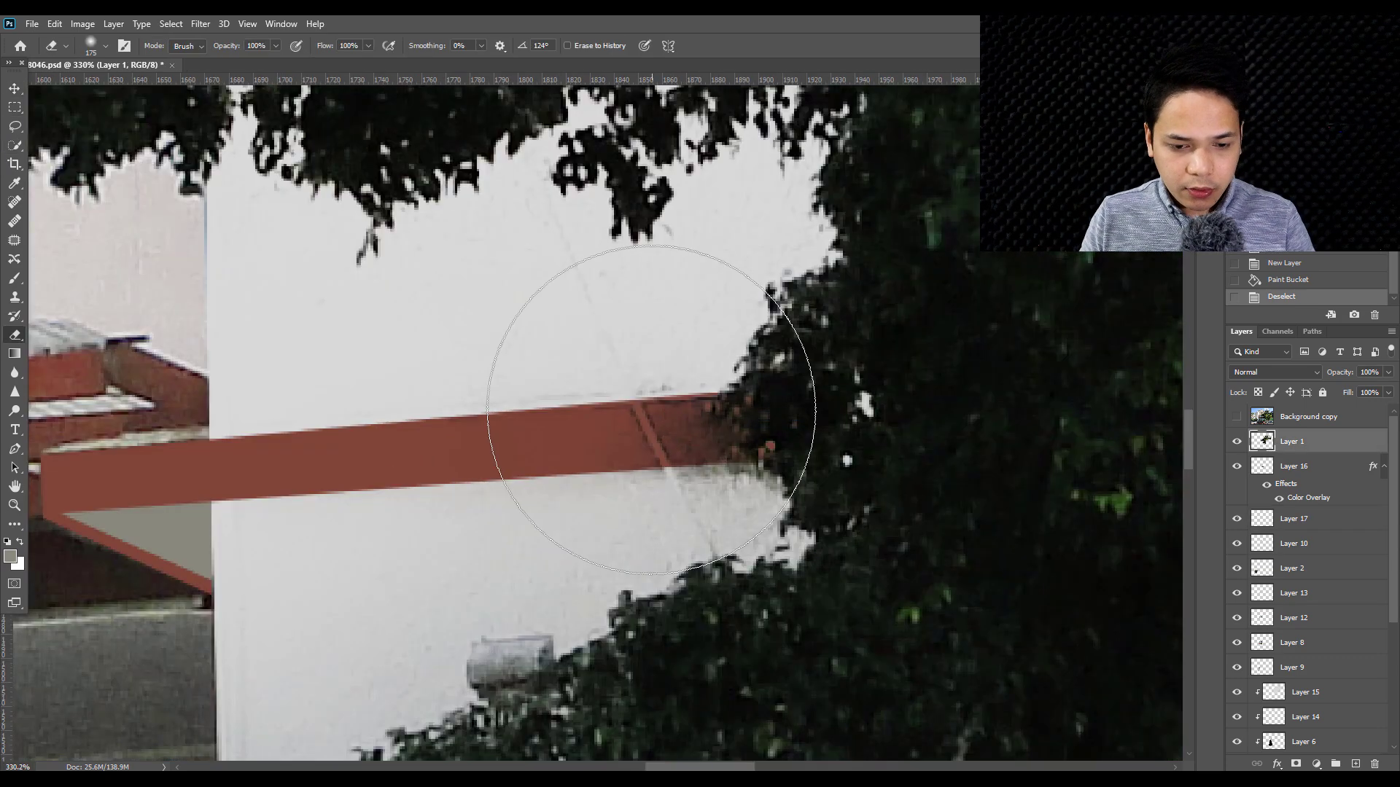
right_click(586, 352)
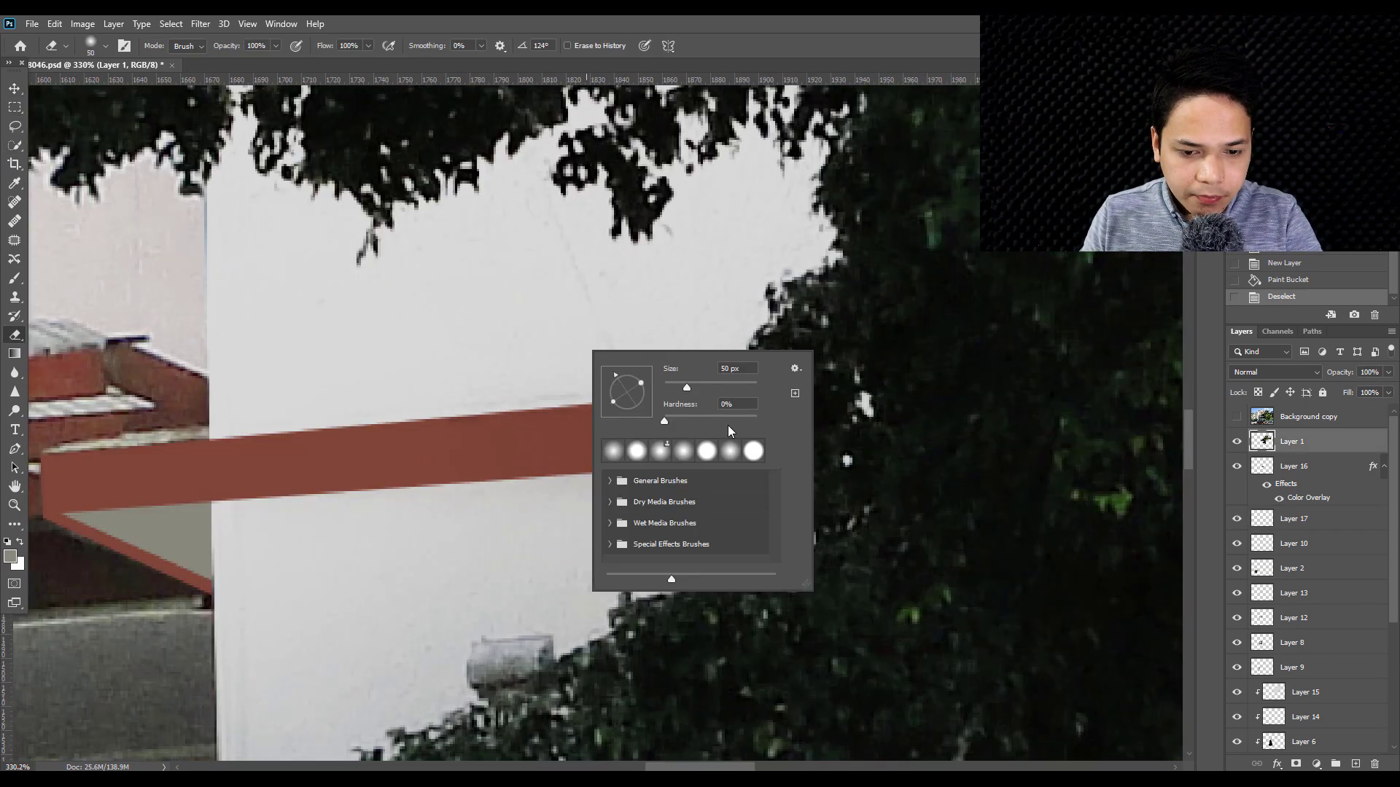
key("Return")
mouse_move(562, 297)
left_mouse_down()
mouse_move(640, 468)
mouse_move(637, 381)
left_mouse_up()
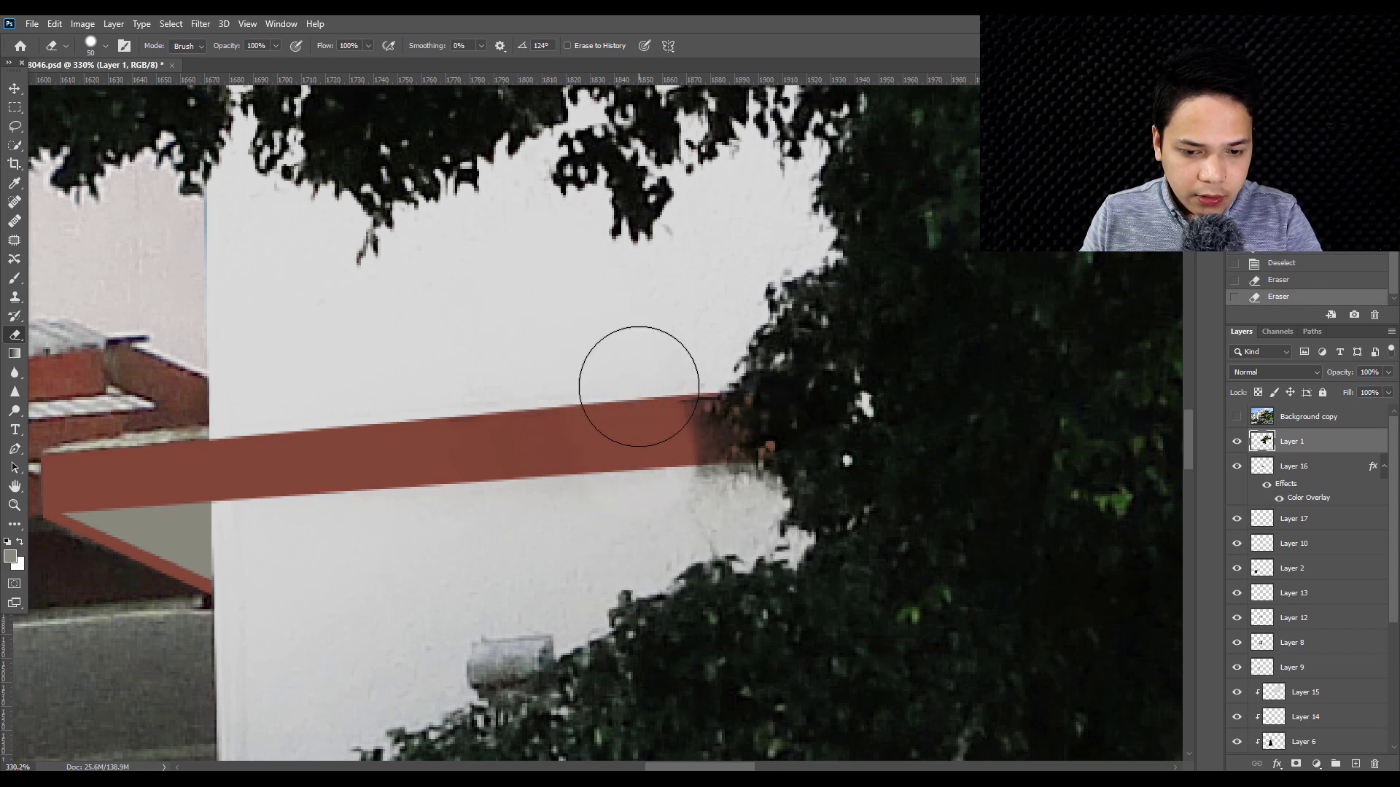
- Erase around the red beam's right end with a smaller brush, then undo the strokes
right_click(638, 387)
key("Return")
key("bracketleft")
left_click_drag(658, 433, 711, 490)
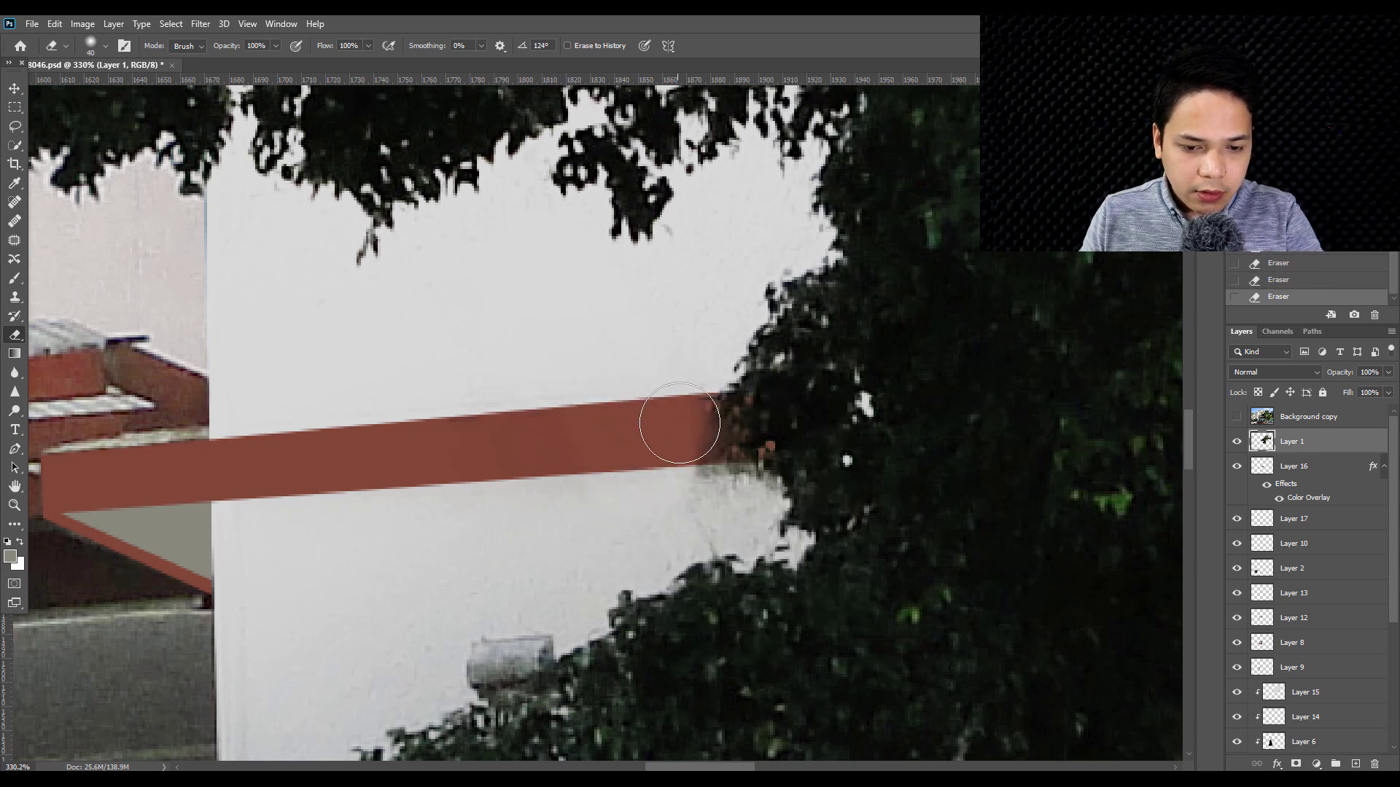
key("bracketleft")
key("bracketleft")
key("bracketleft")
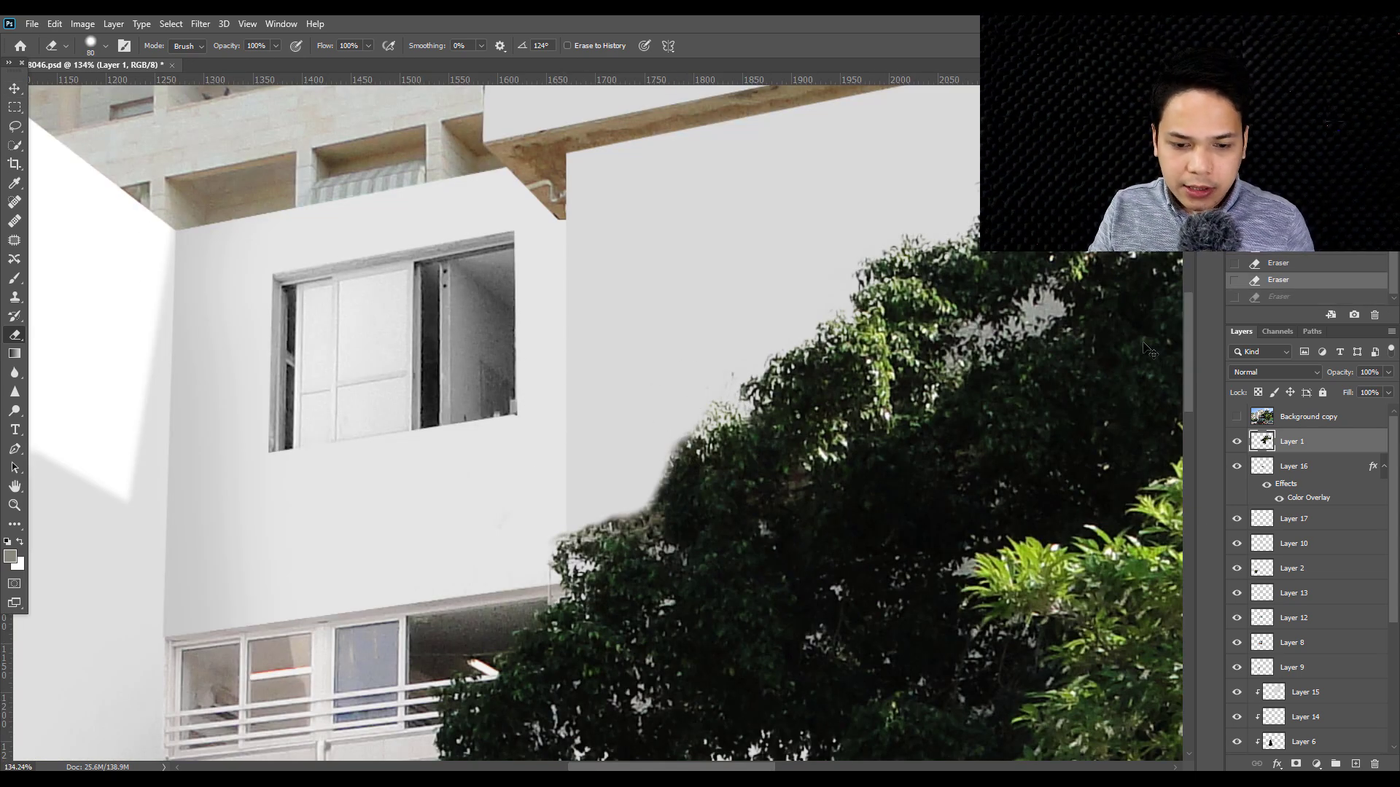
key("ctrl+z")
key("ctrl+z")
key("ctrl+z")
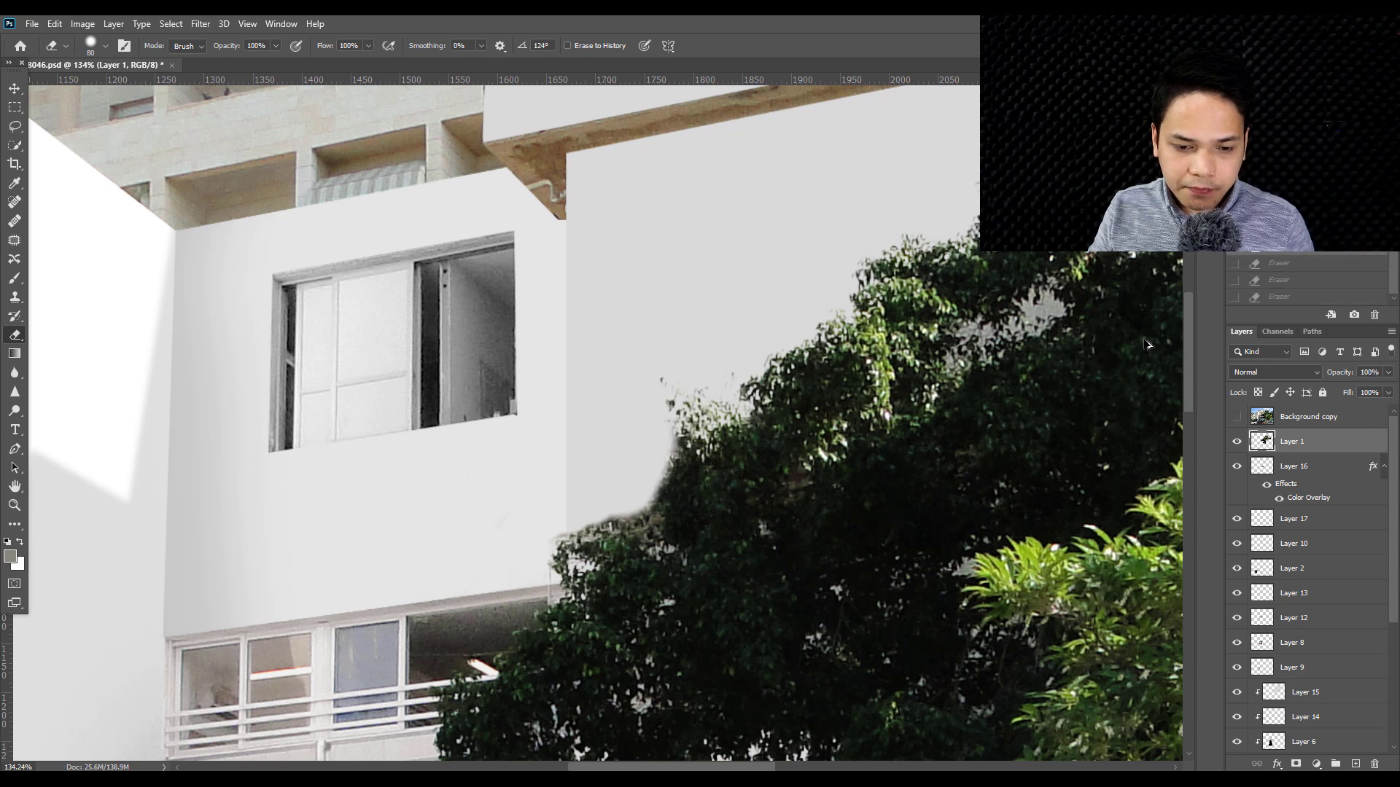
key("ctrl+z")
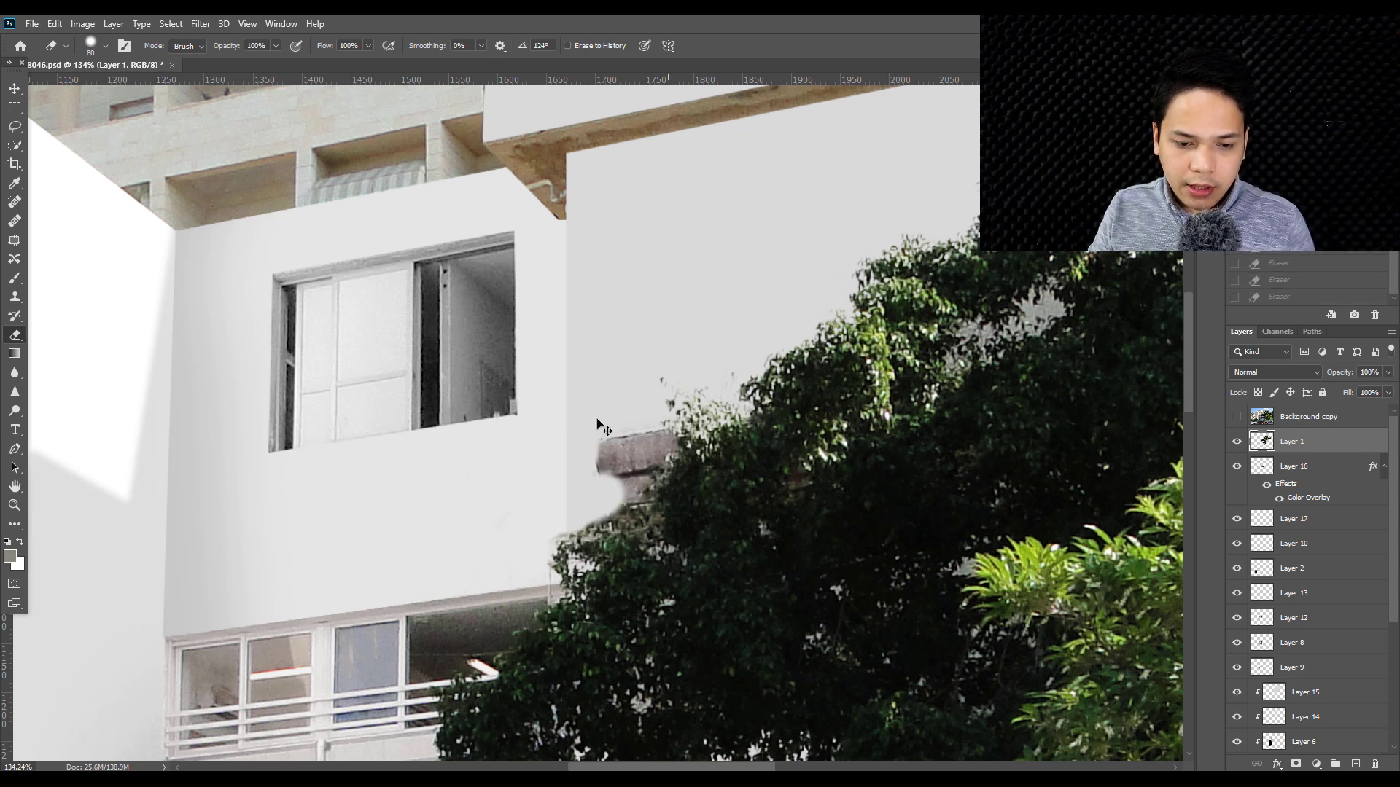
- Erase the stone chunk beside the tree to white, checking against Background copy
left_click(593, 462)
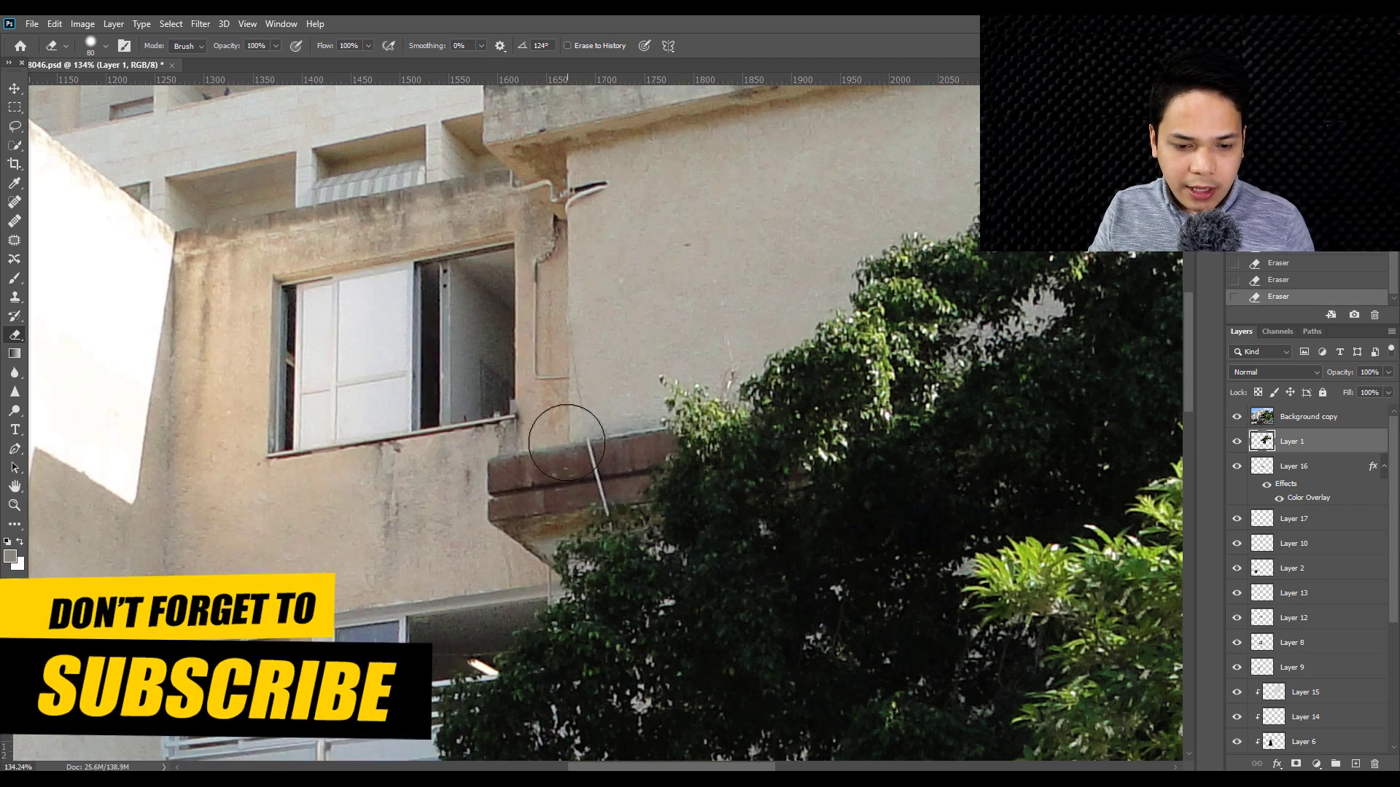
left_click(1237, 417)
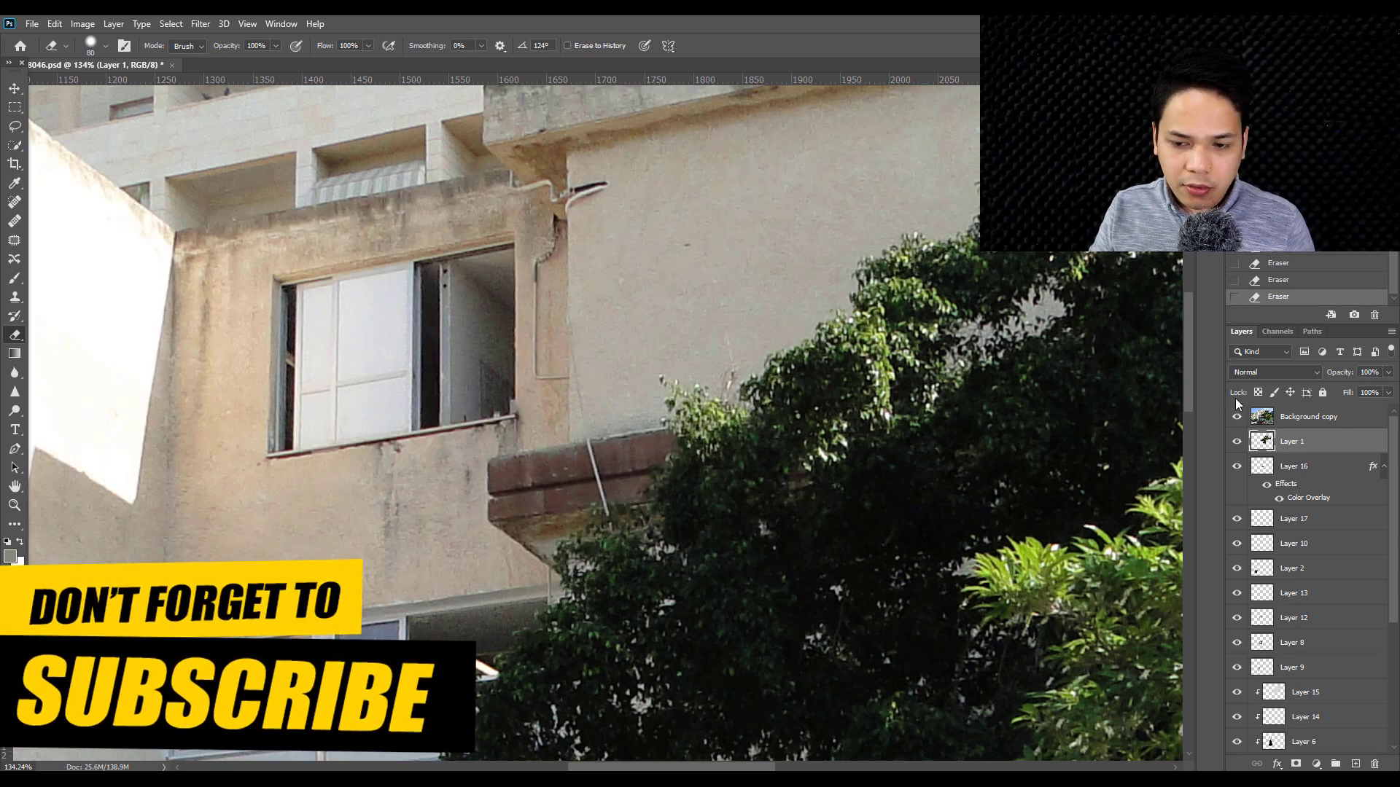
left_click(1236, 416)
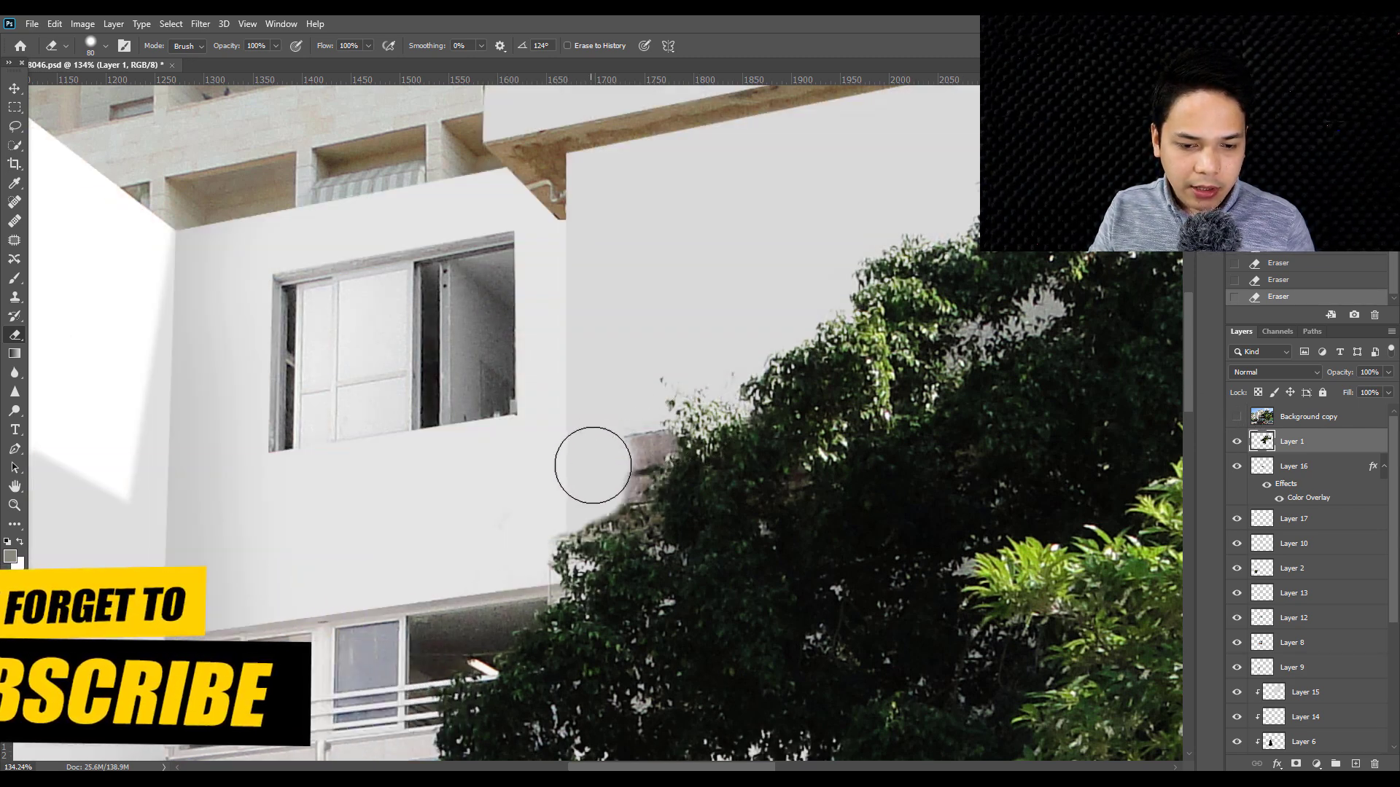
left_click_drag(591, 469, 625, 459)
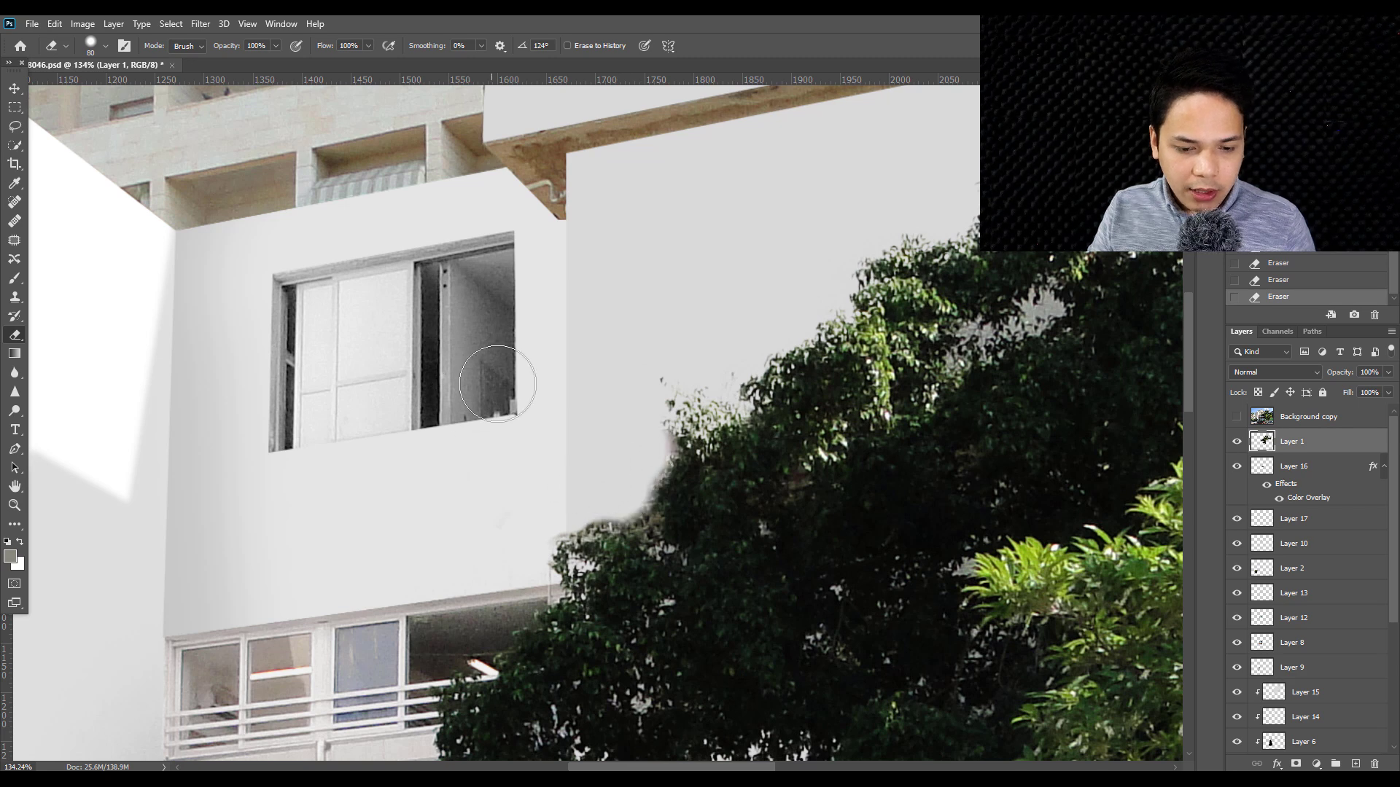
- Patch foliage near the upper wall, copy it to a new layer and move it into place
key("j")
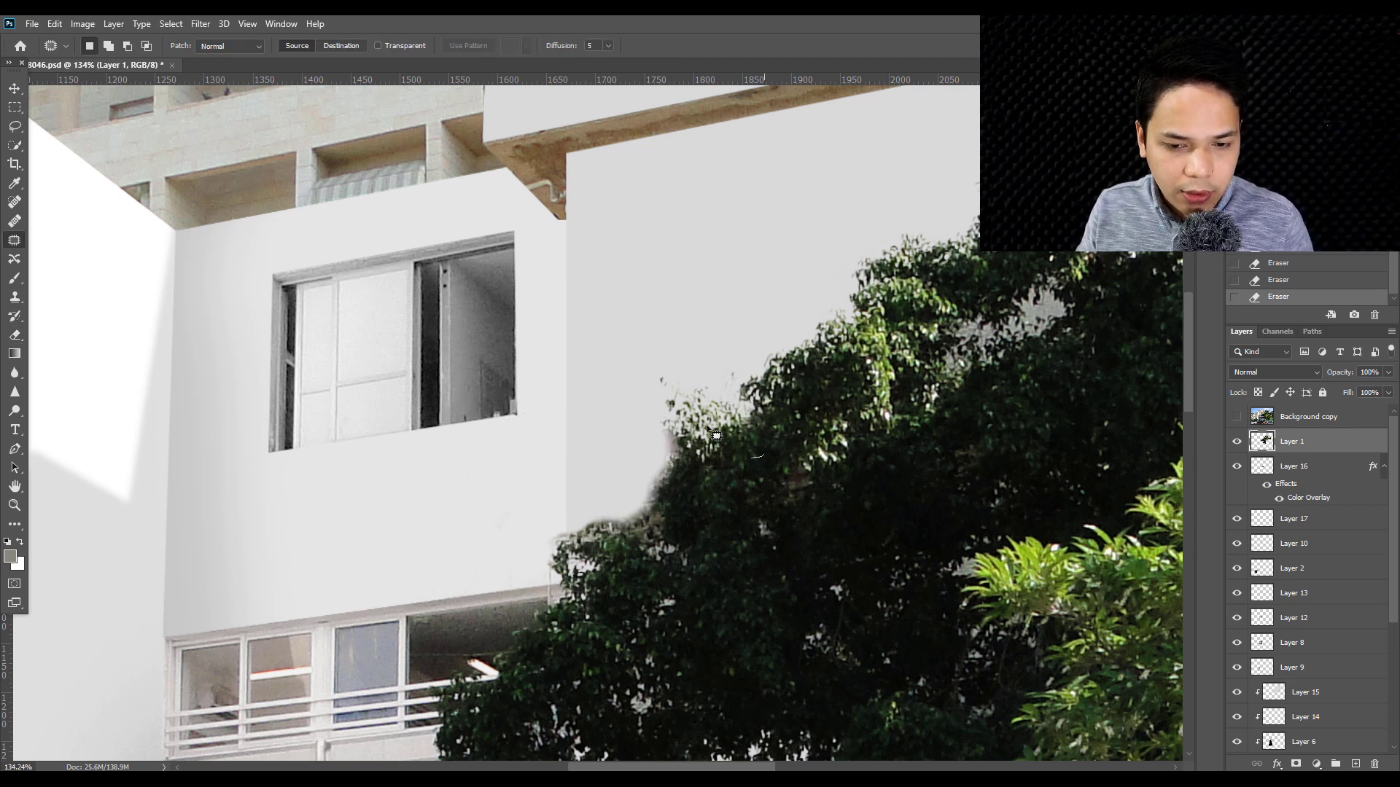
left_click_drag(824, 456, 822, 454)
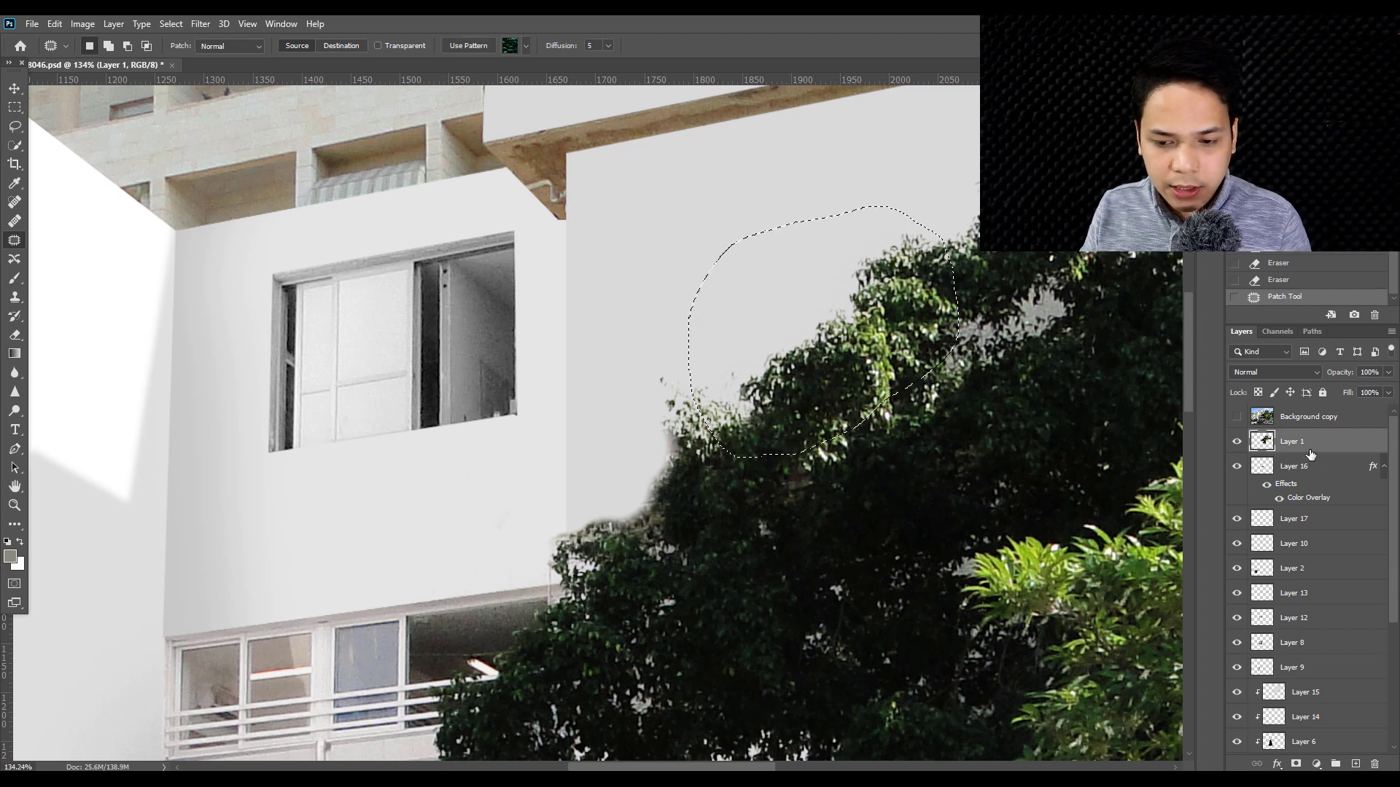
key("ctrl+j")
left_click(6, 89)
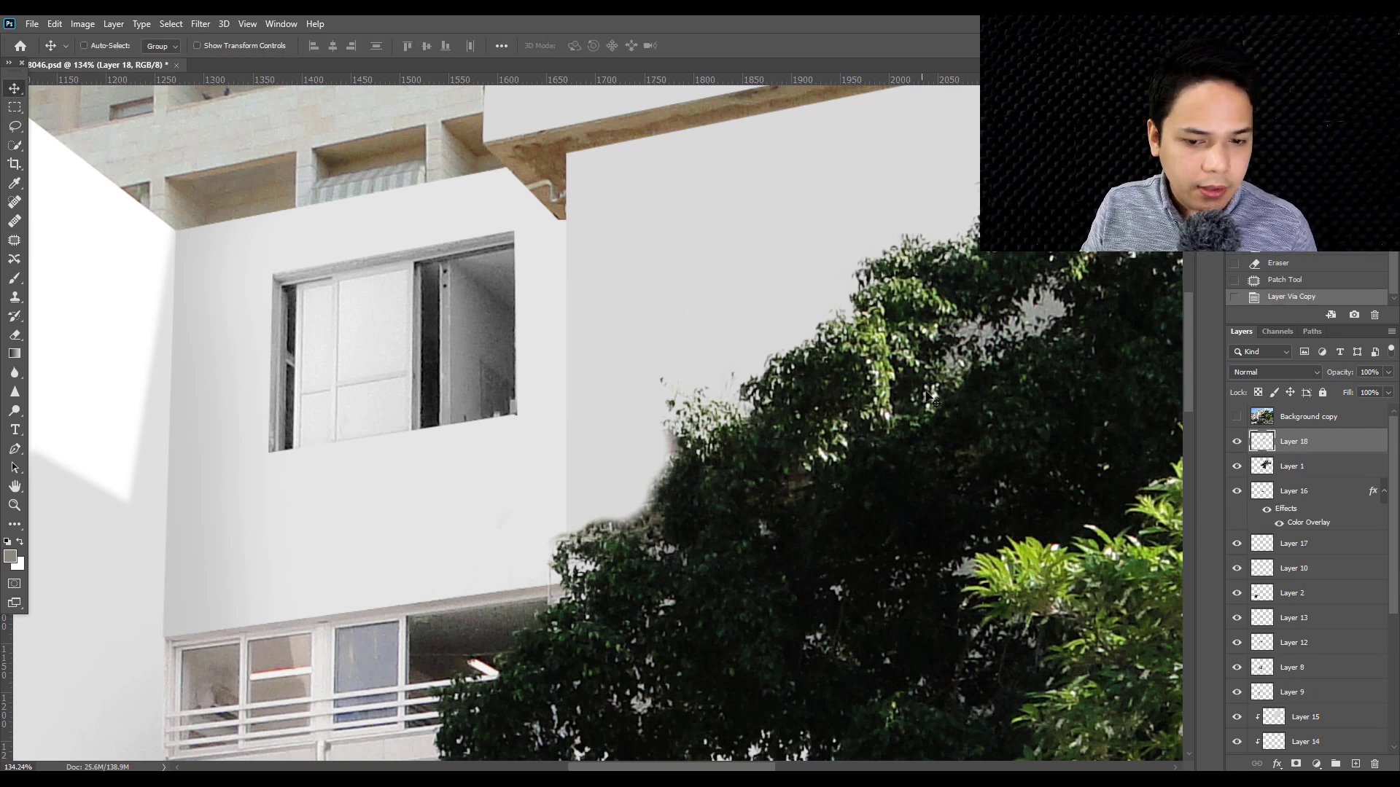
mouse_move(874, 416)
left_mouse_down()
mouse_move(745, 578)
mouse_move(730, 557)
mouse_move(640, 615)
mouse_move(650, 593)
left_mouse_up()
- Erase the foliage patch's edge along the wall and save the document
key("e")
left_click_drag(475, 578, 505, 594)
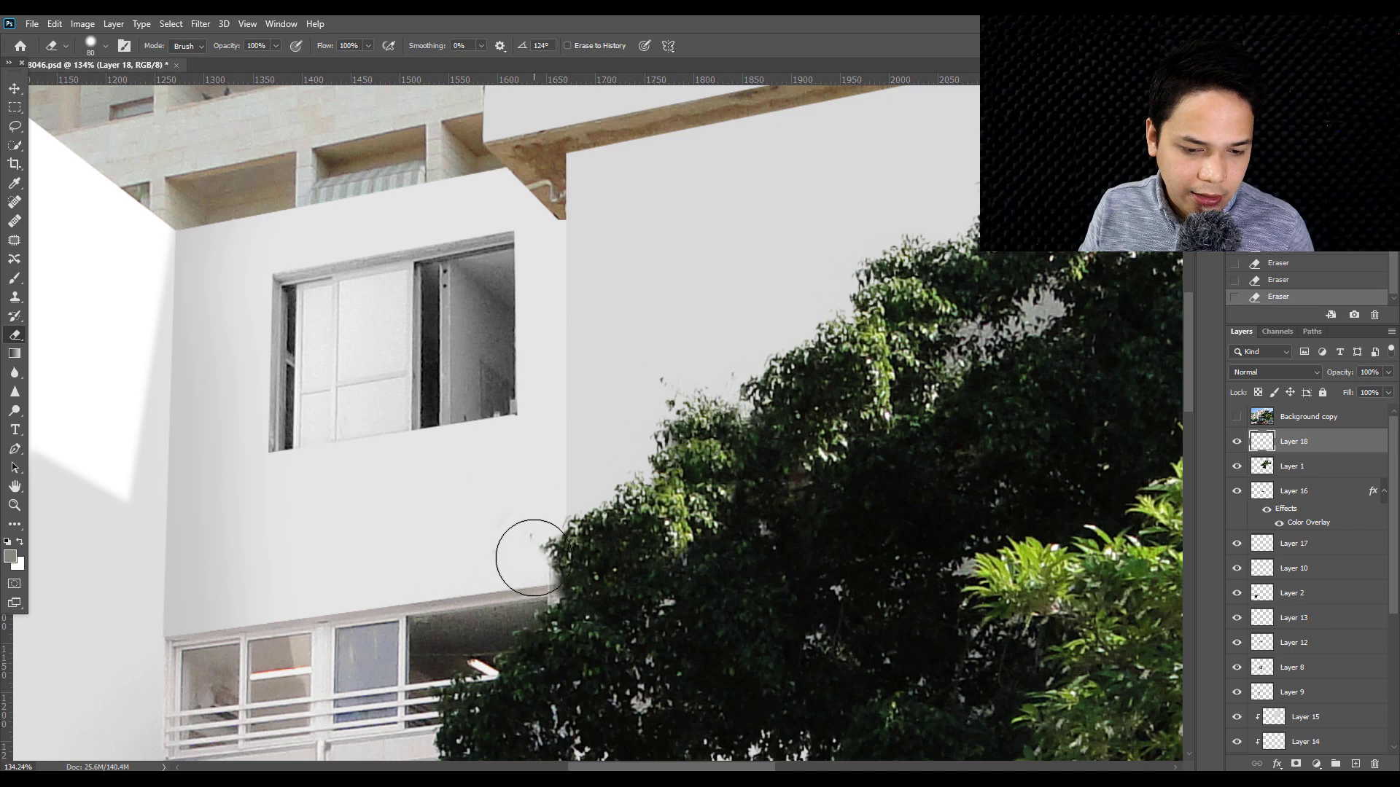
scroll(525, 583, "down", 2)
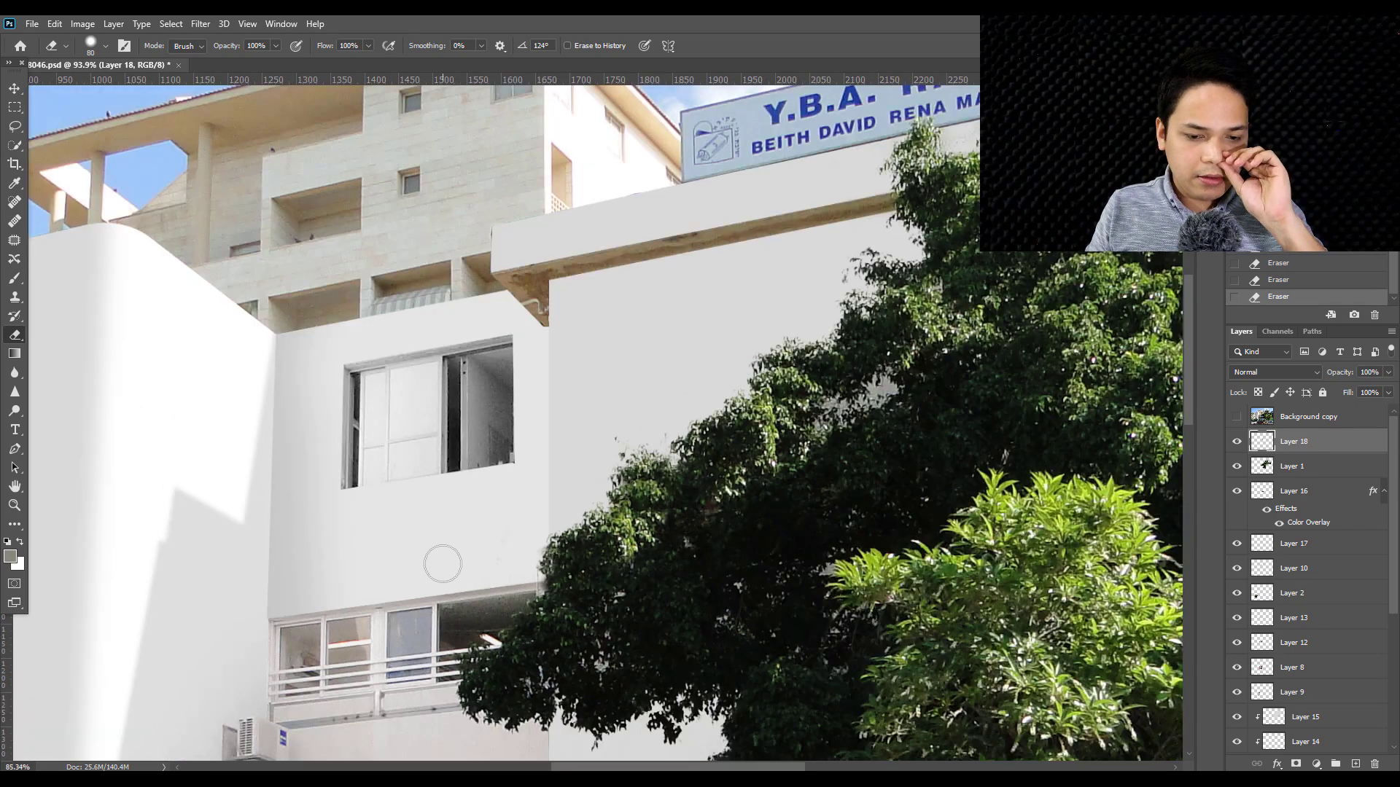
scroll(441, 562, "down", 2)
scroll(445, 554, "down", 2)
key("ctrl+s")
scroll(620, 437, "up", 1)
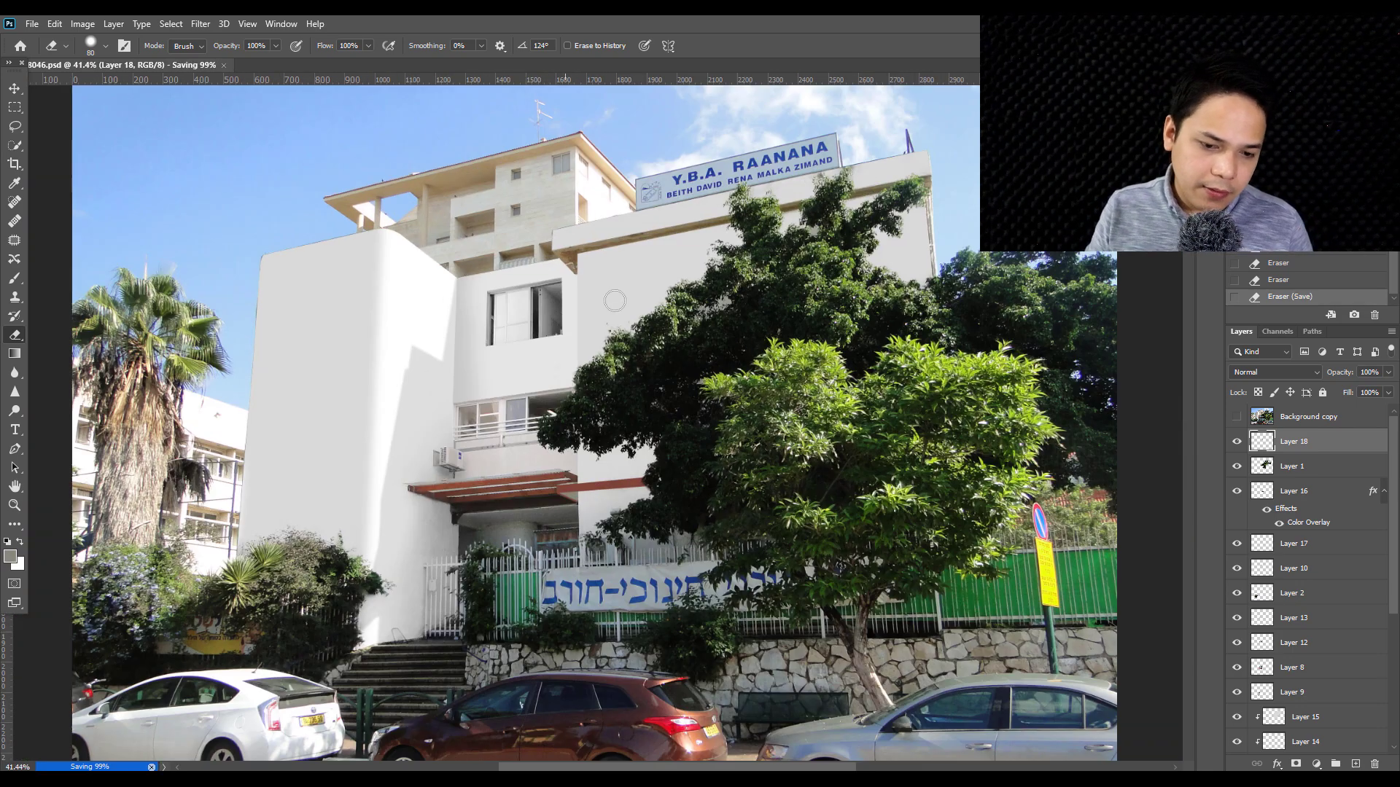
scroll(751, 270, "up", 1)
scroll(751, 270, "up", 1)
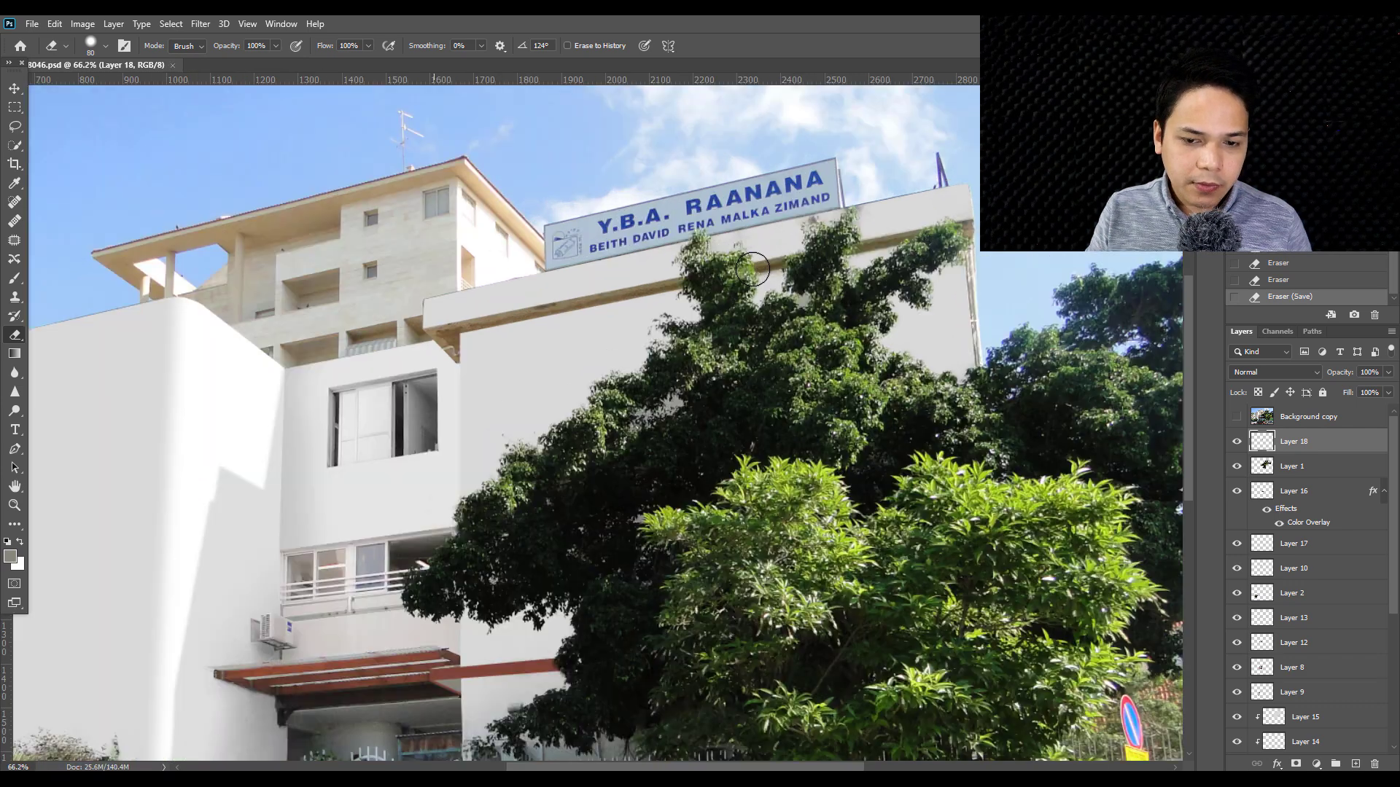
scroll(729, 275, "up", 1)
scroll(682, 283, "up", 1)
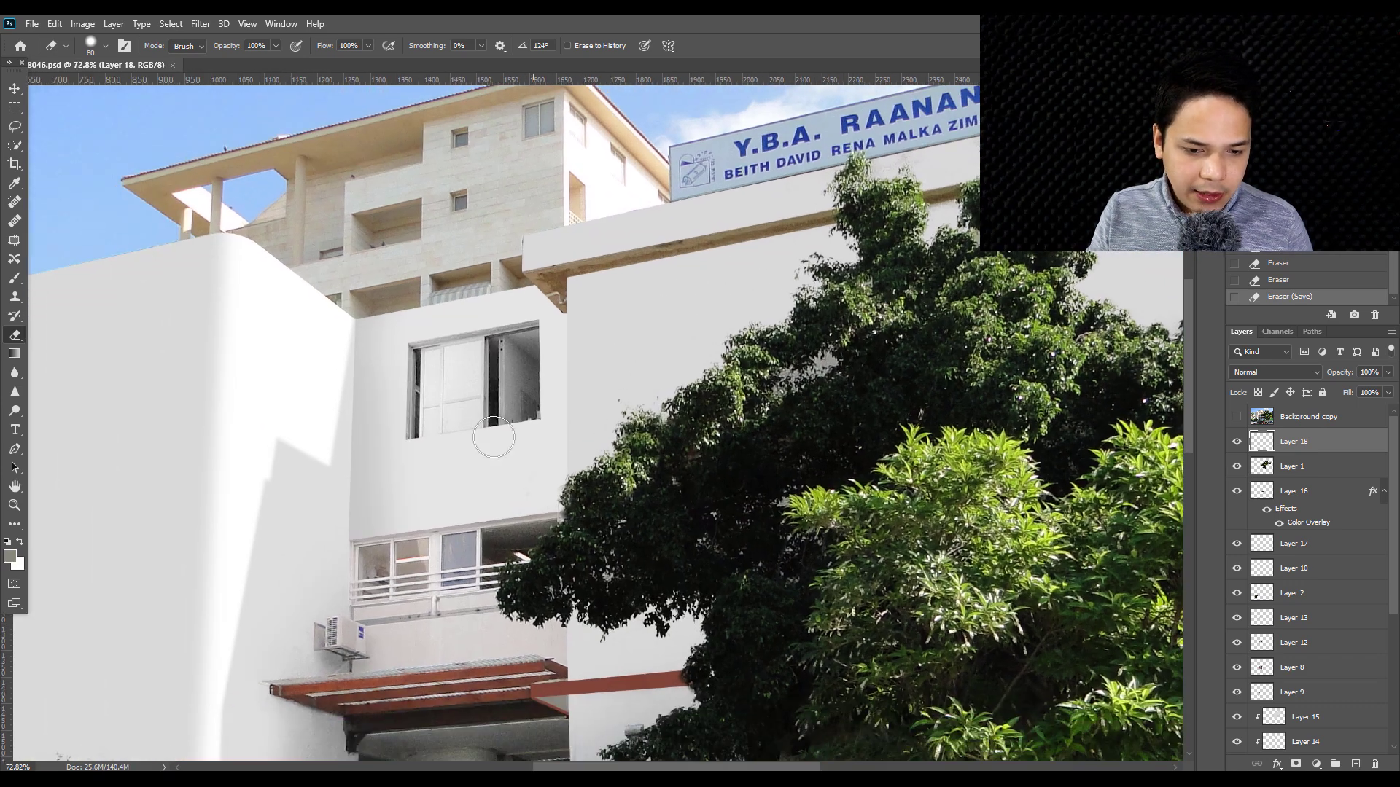
scroll(641, 240, "up", 4)
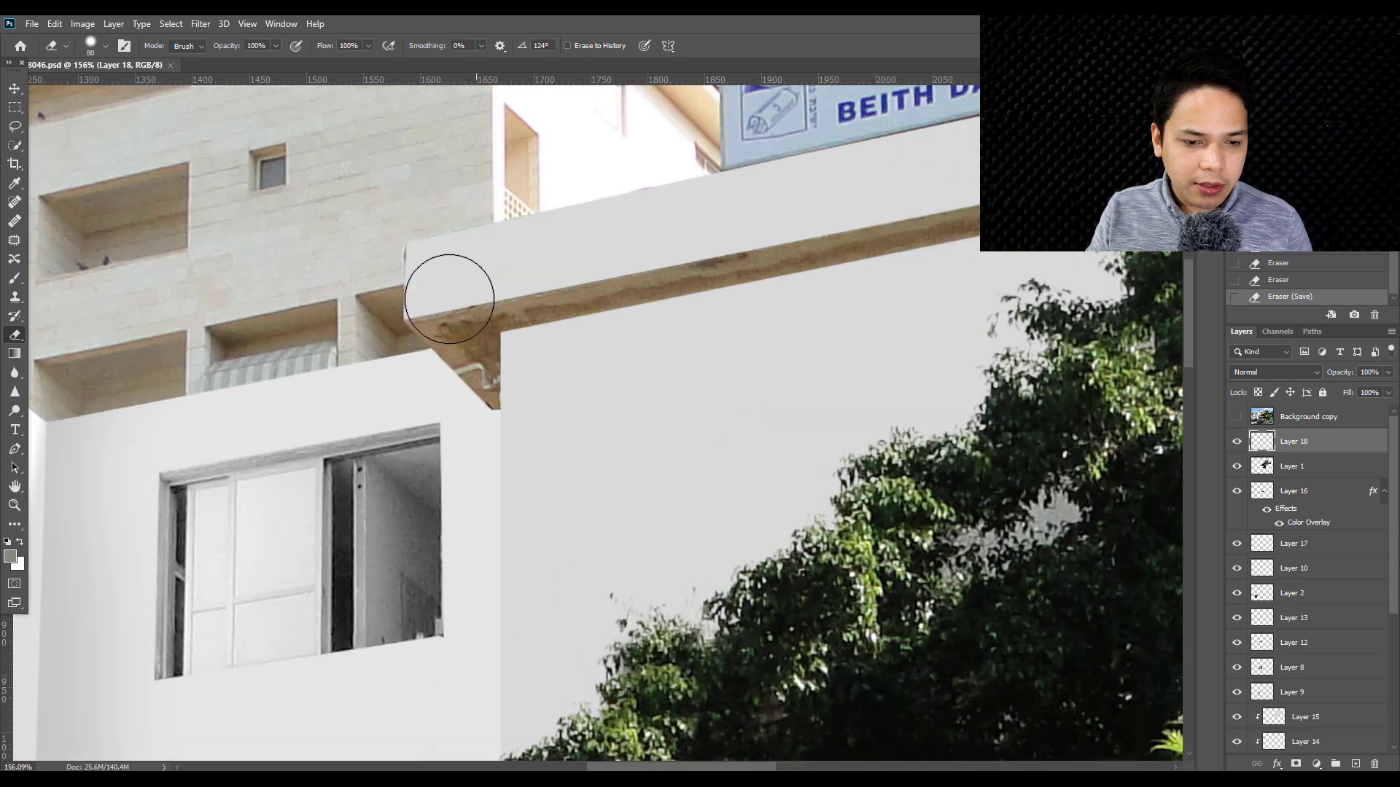
key("v")
scroll(459, 320, "up", 3)
- Make Layer 3 active and start a Pen path along the roof ledge's underside
right_click(469, 308)
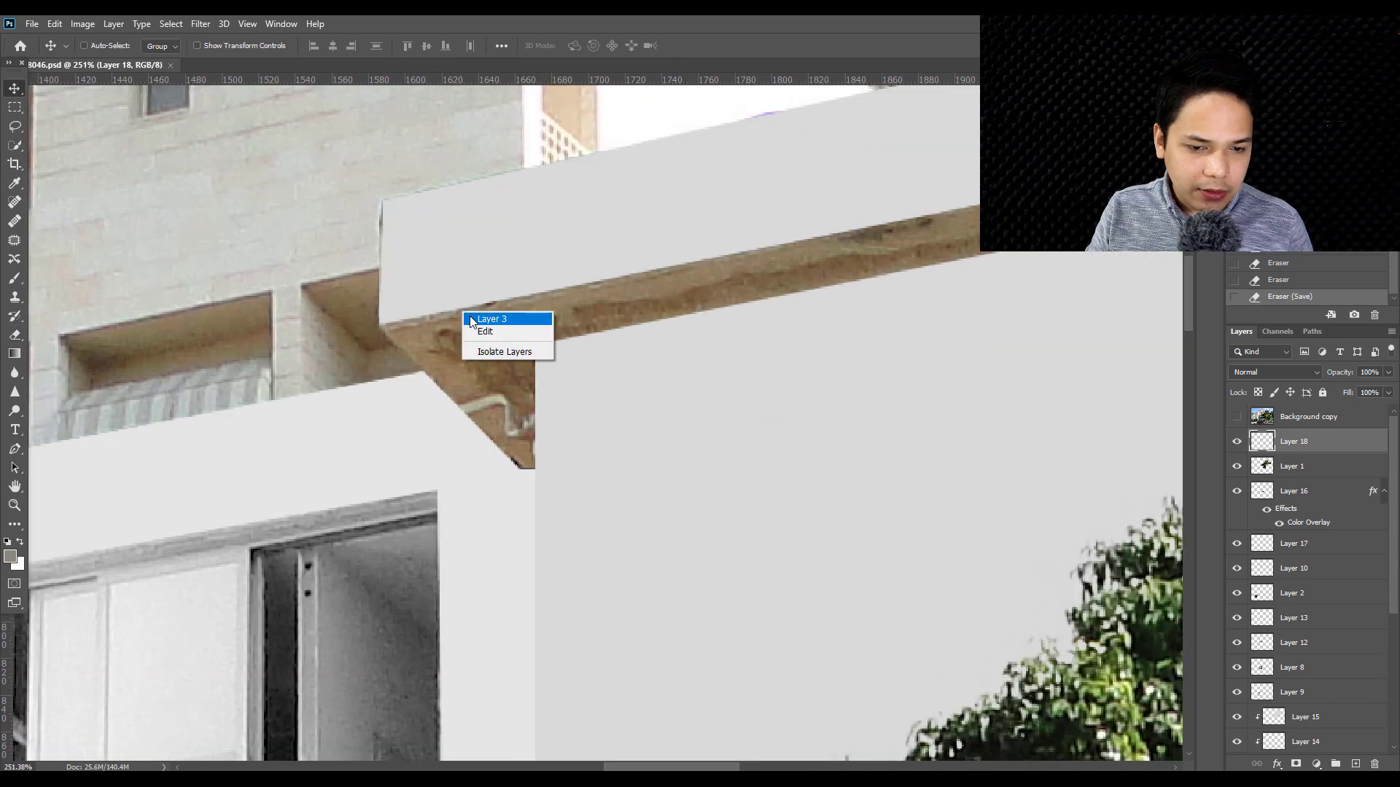
left_click(474, 316)
key("p")
scroll(532, 458, "up", 1)
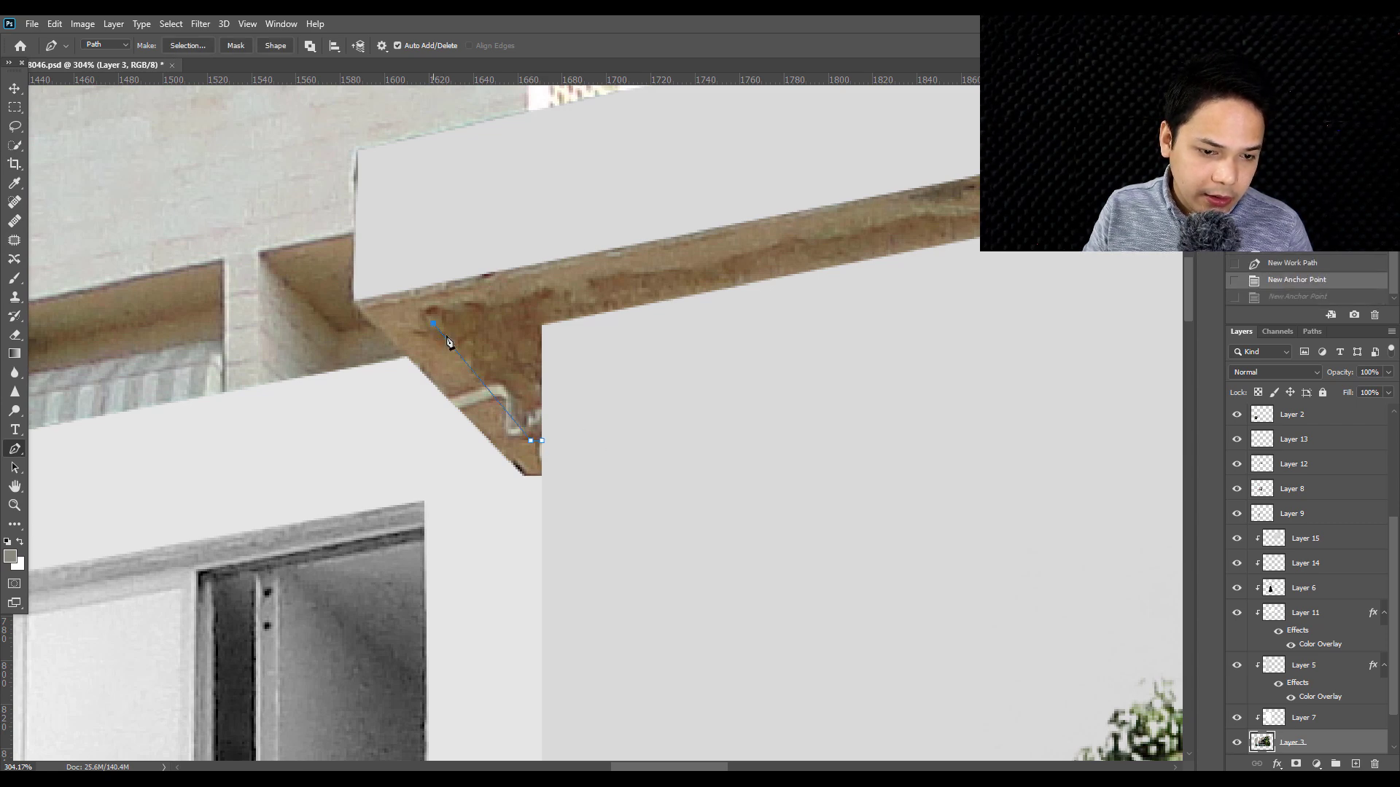
scroll(584, 403, "down", 2)
left_click_drag(813, 303, 535, 355)
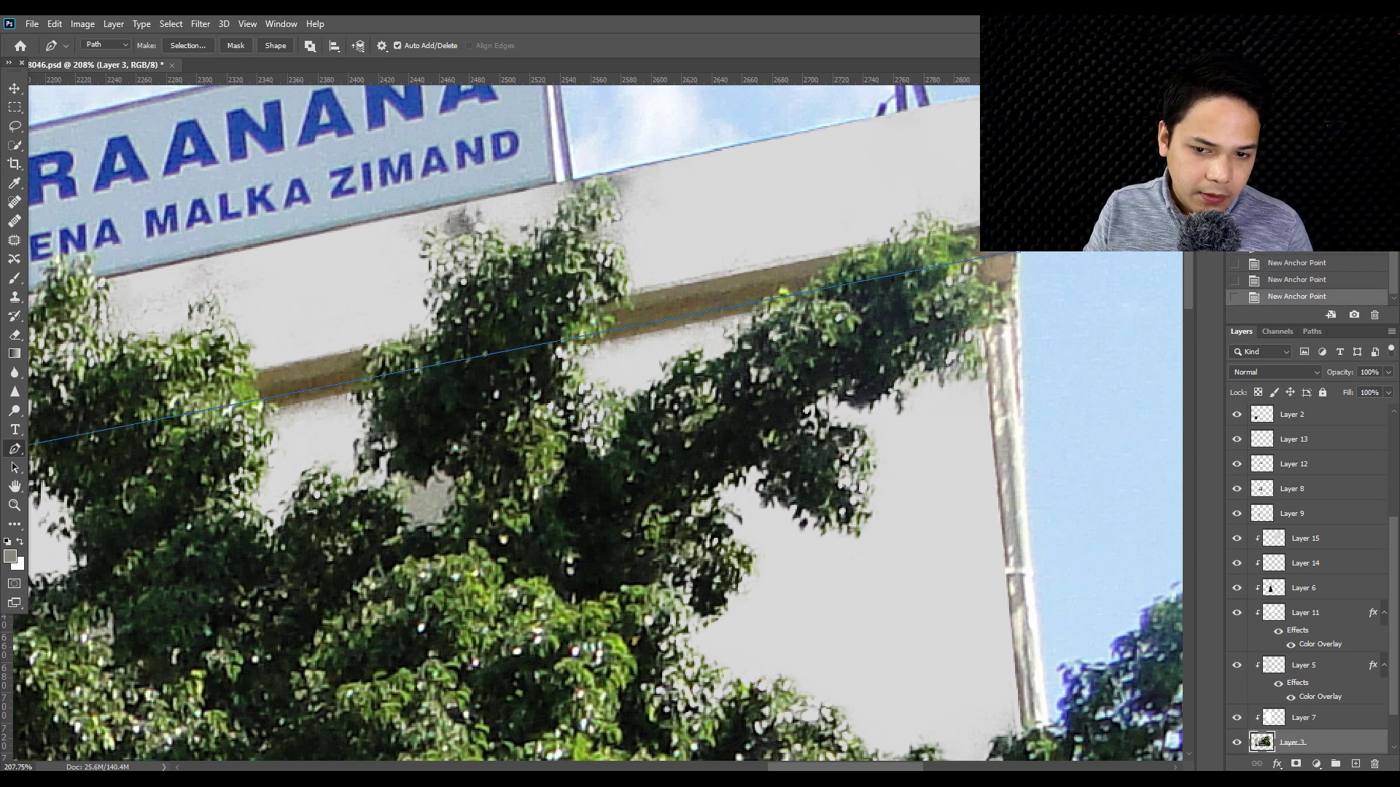
- Close the ledge-underside path at the corner and convert it into a selection
right_click(1018, 255)
key("Escape")
left_click_drag(400, 273, 778, 272)
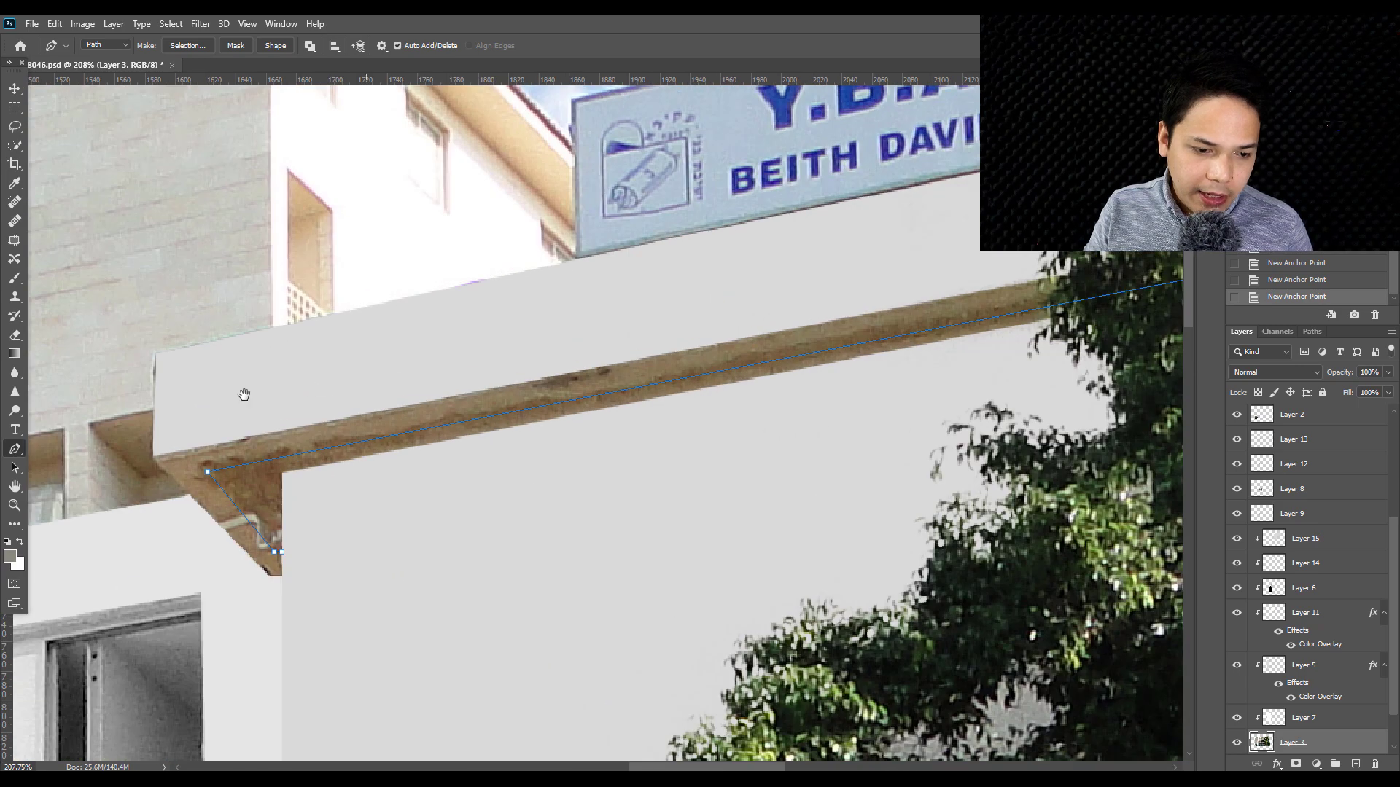
left_click_drag(241, 393, 347, 350)
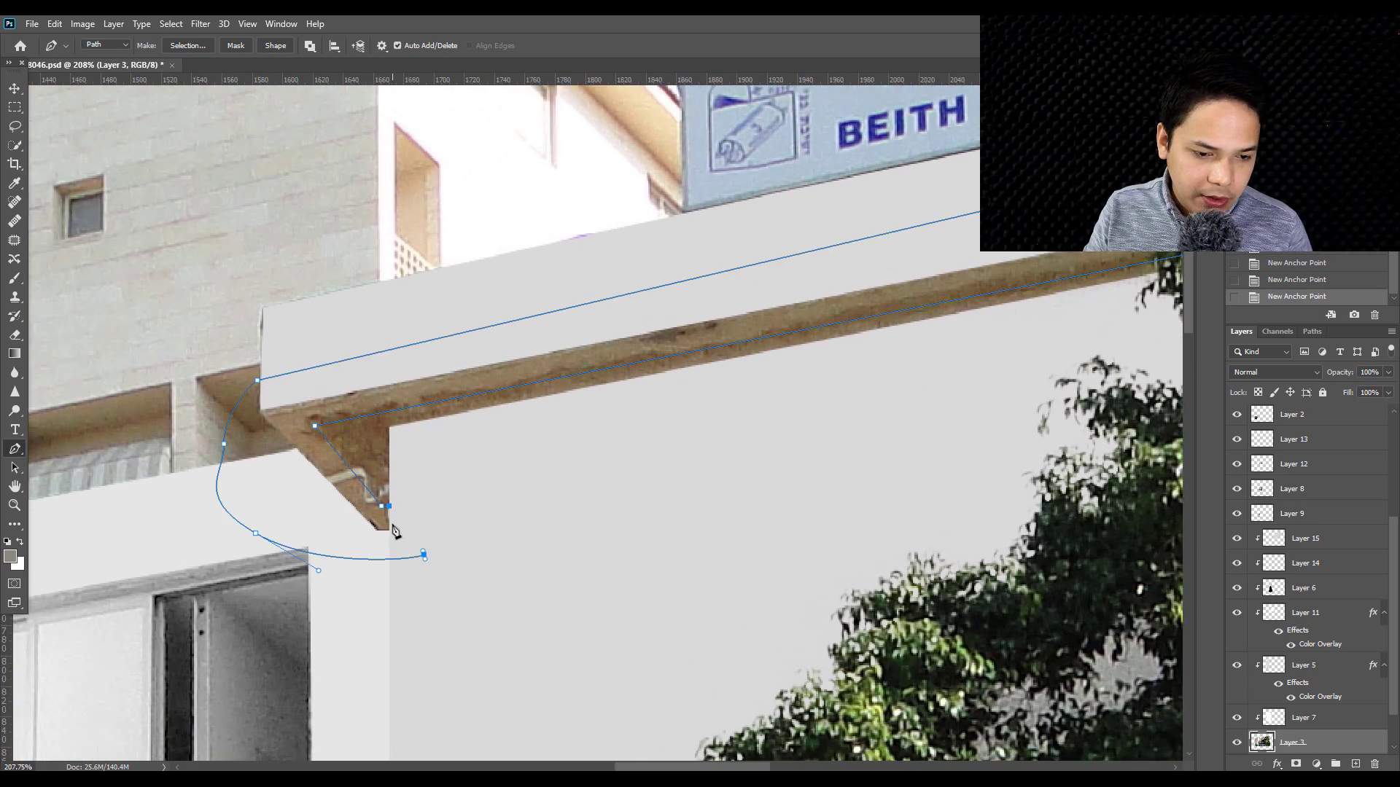
scroll(388, 545, "up", 3)
key("ctrl+z")
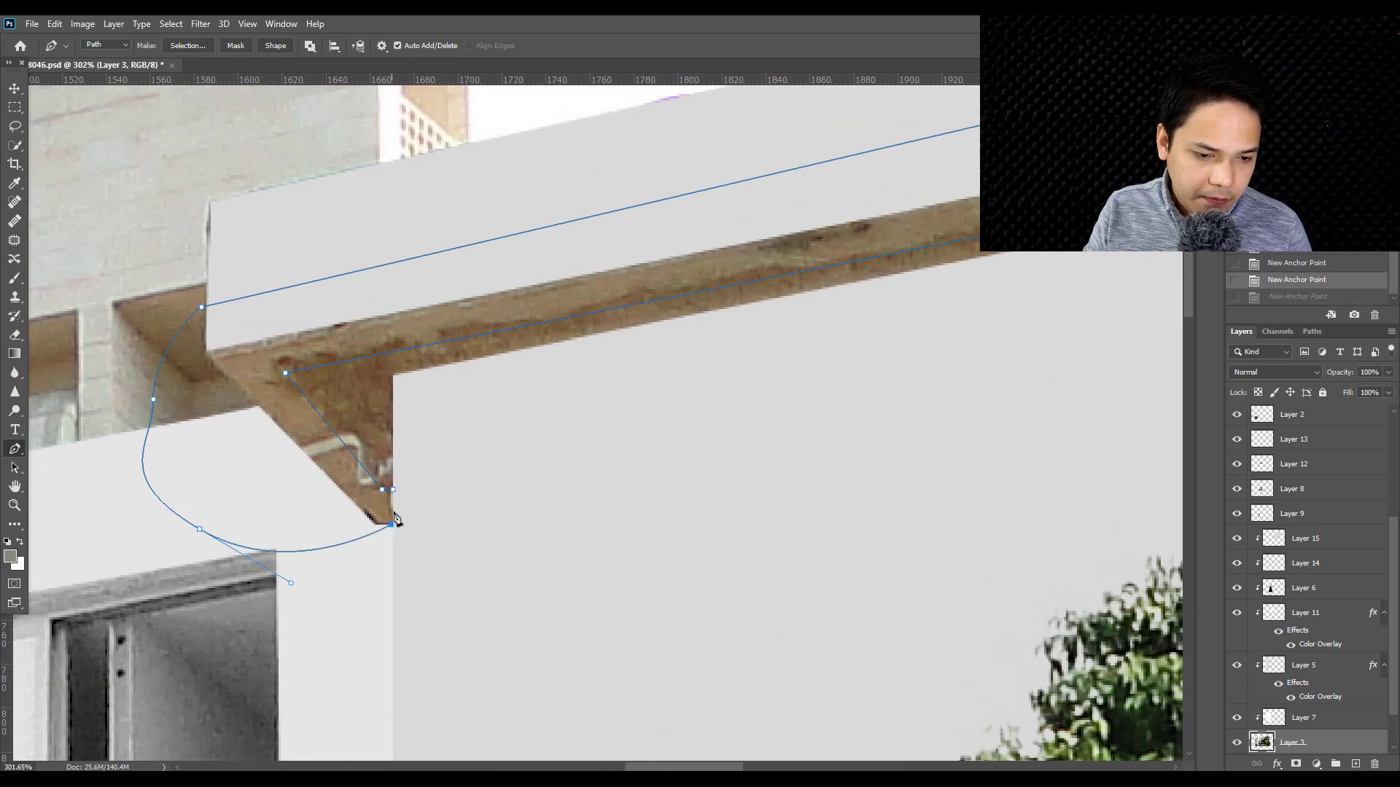
left_click(393, 523)
right_click(484, 444)
left_click(516, 500)
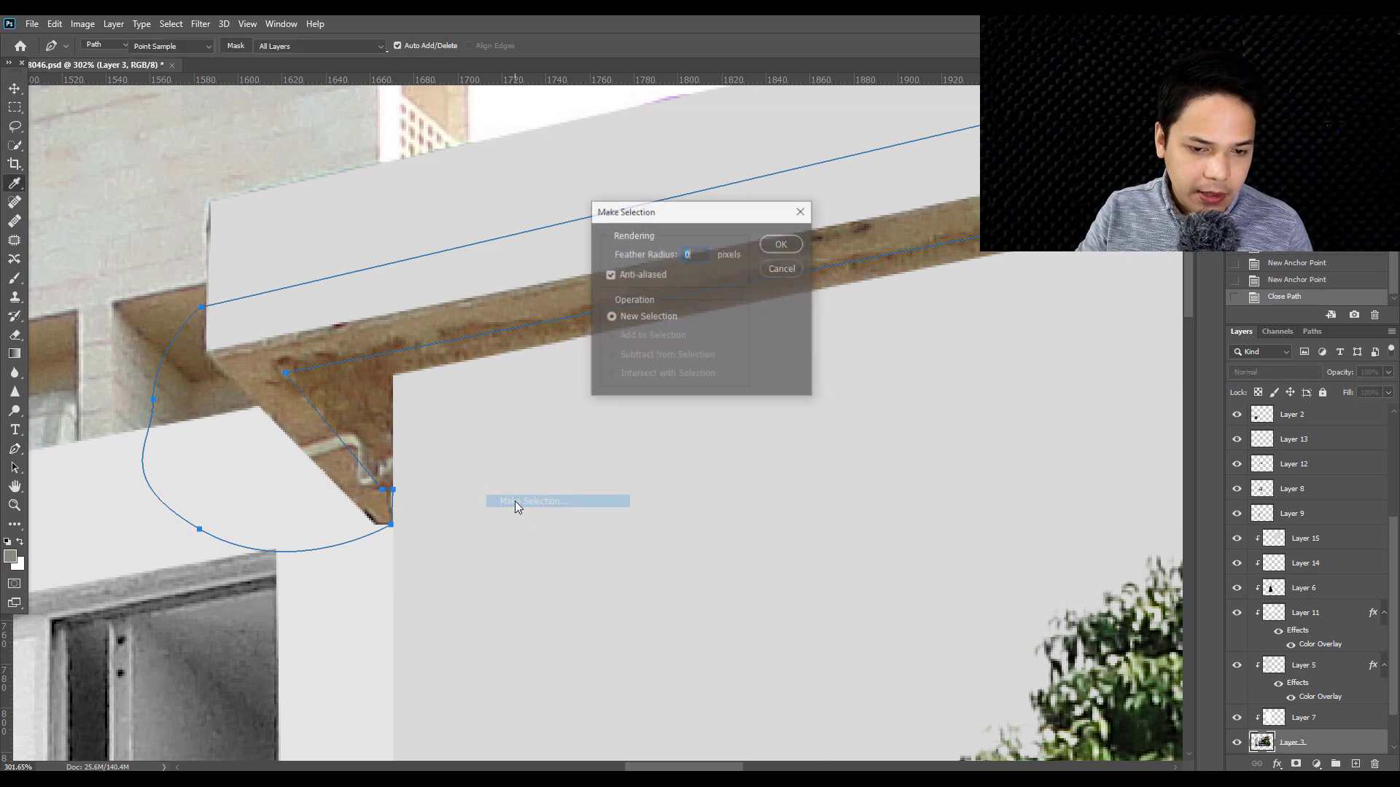
key("Return")
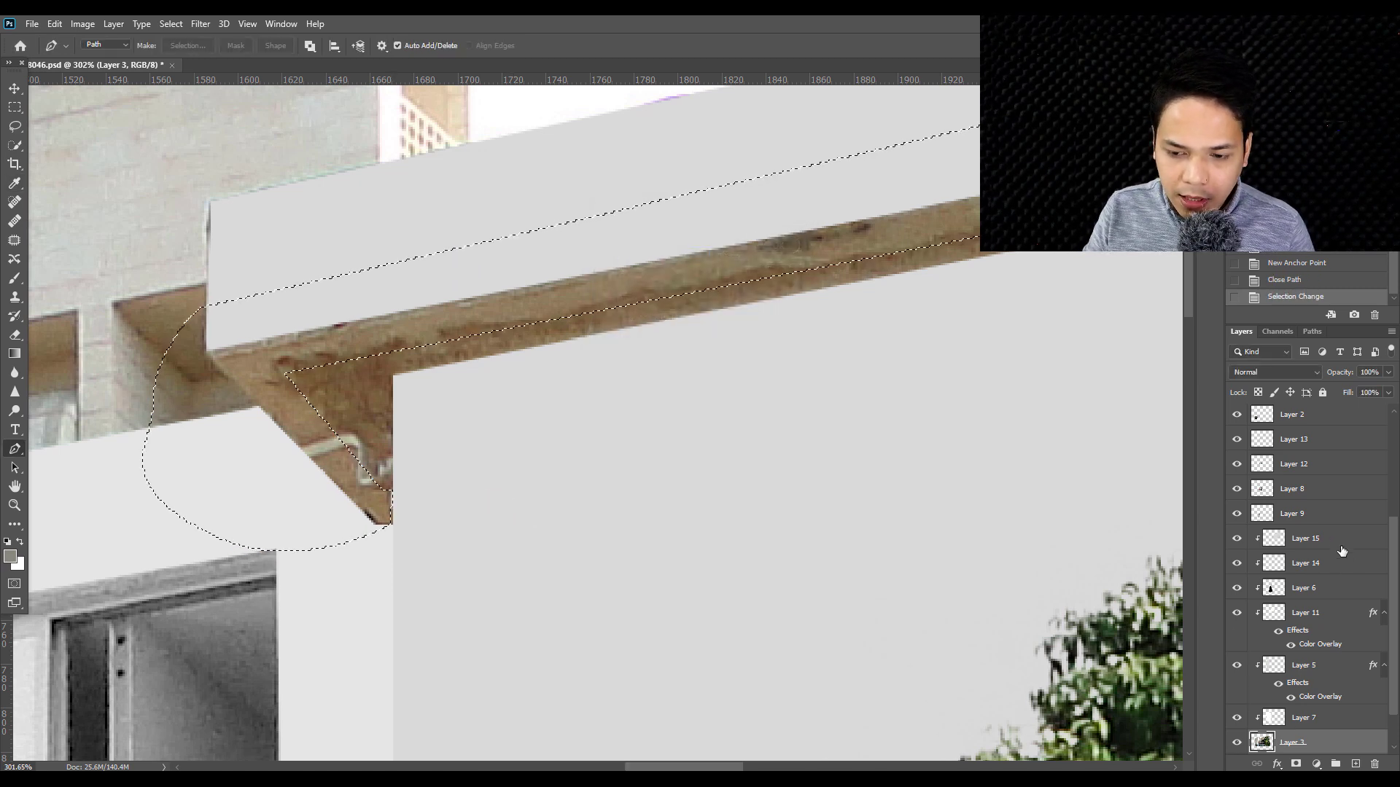
- Add a new layer above Layer 15 and clip it to the layer below
left_click(1327, 543)
left_click(1355, 763)
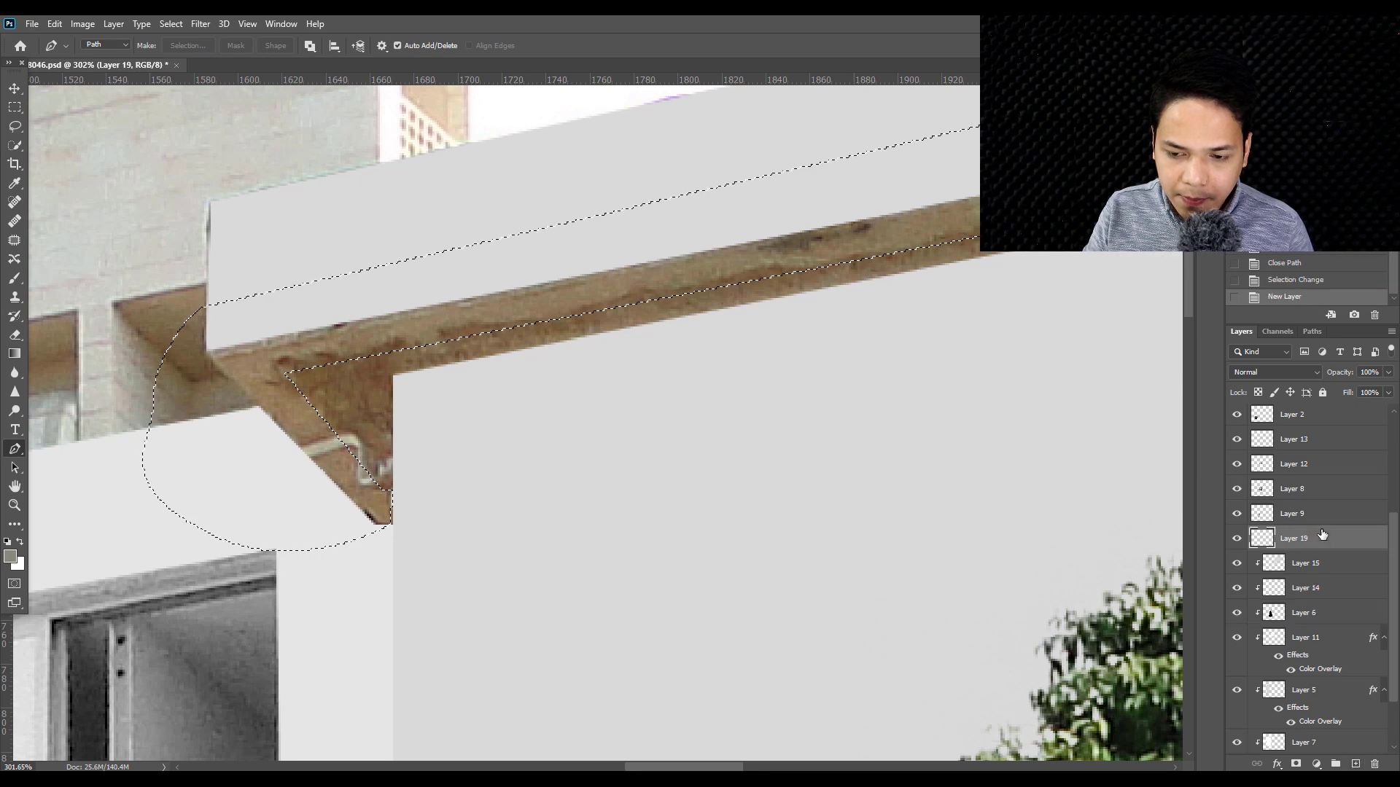
right_click(1324, 538)
left_click(1188, 437)
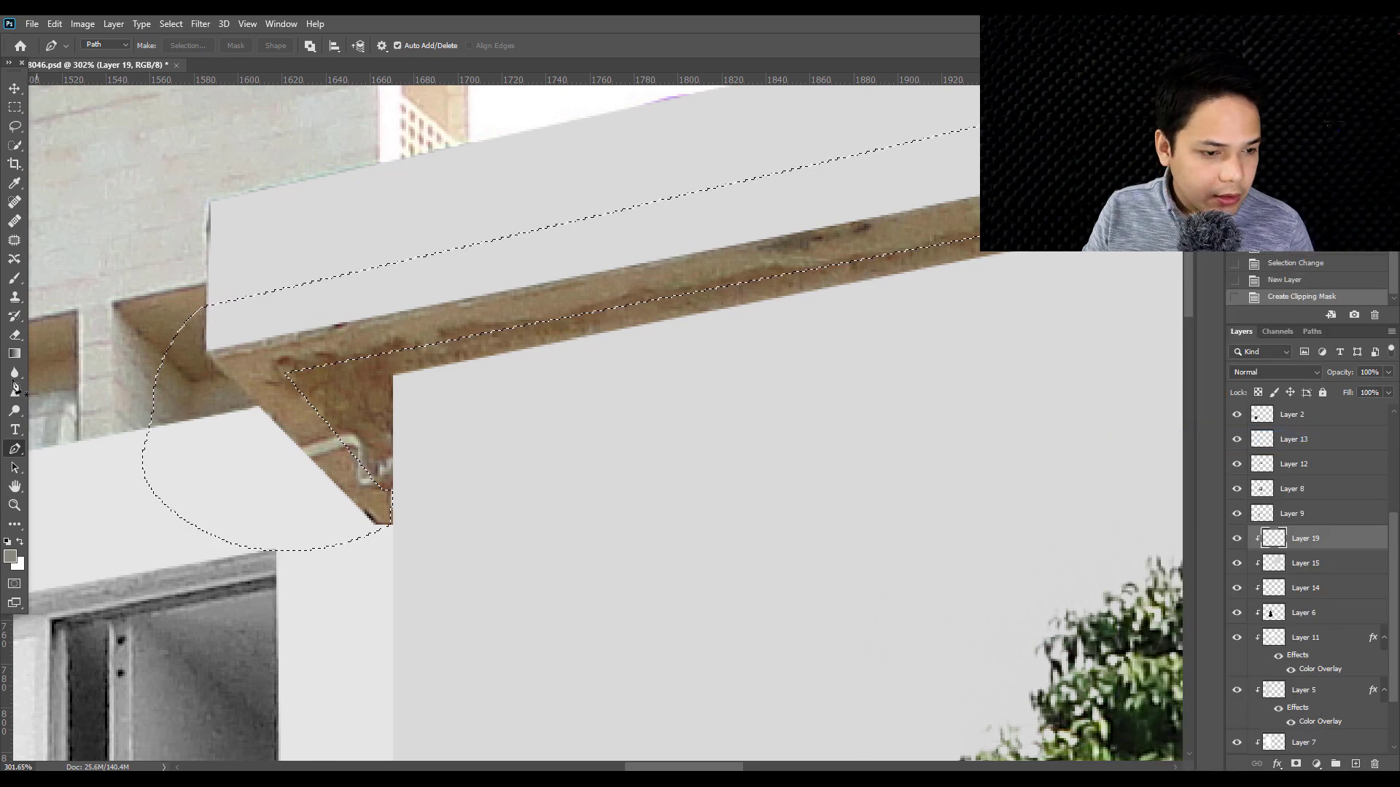
- Fill the ledge underside selection with a light grey sampled from the wall, then deselect
key("g")
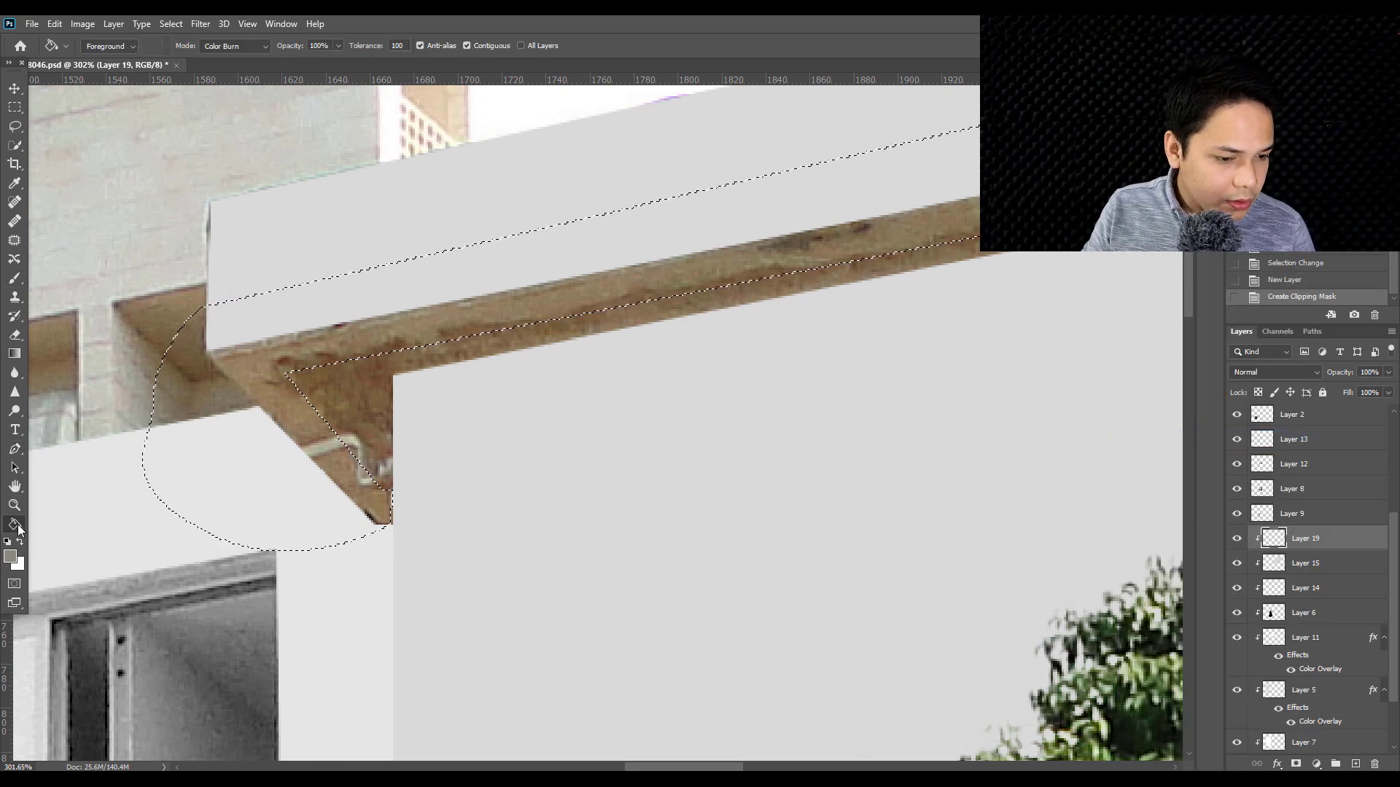
scroll(290, 425, "down", 2)
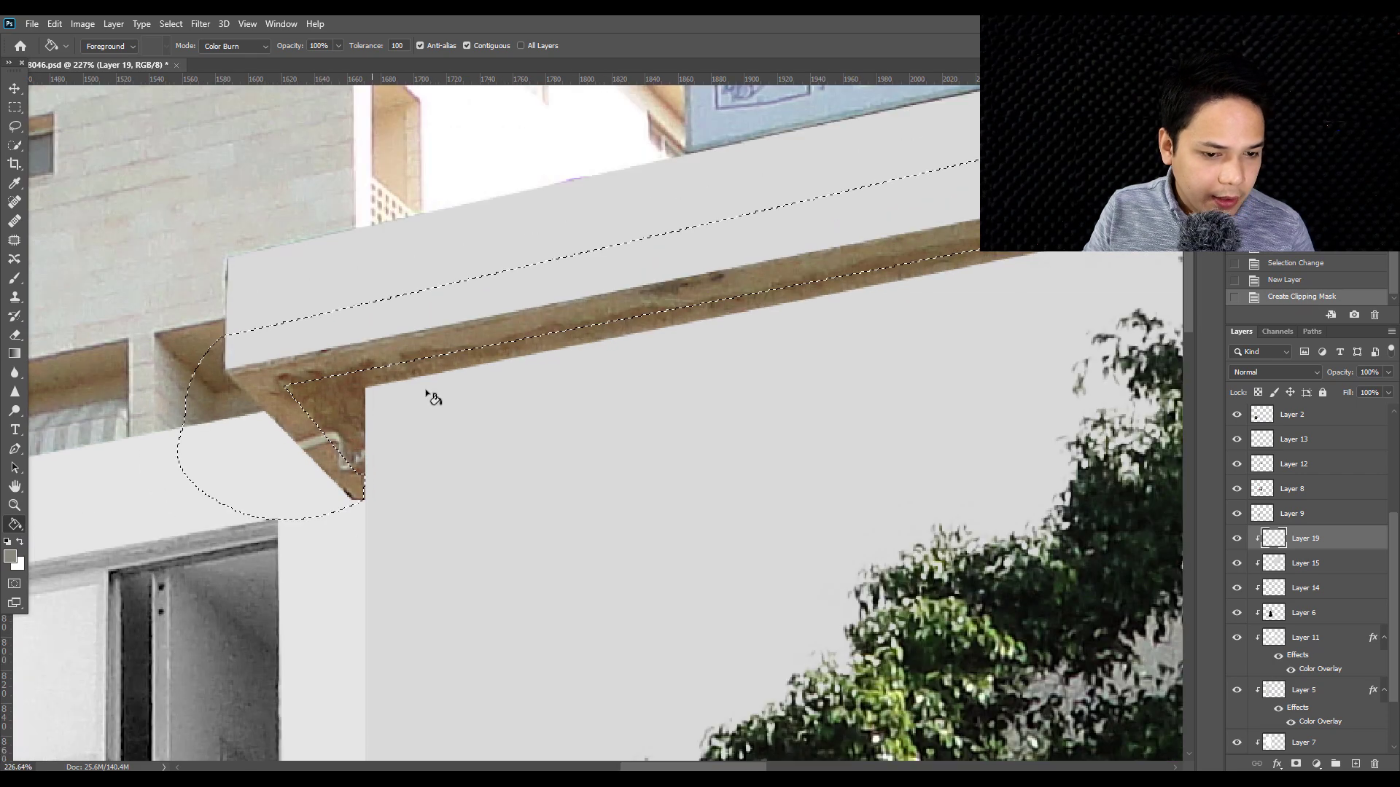
left_click(461, 253, "alt")
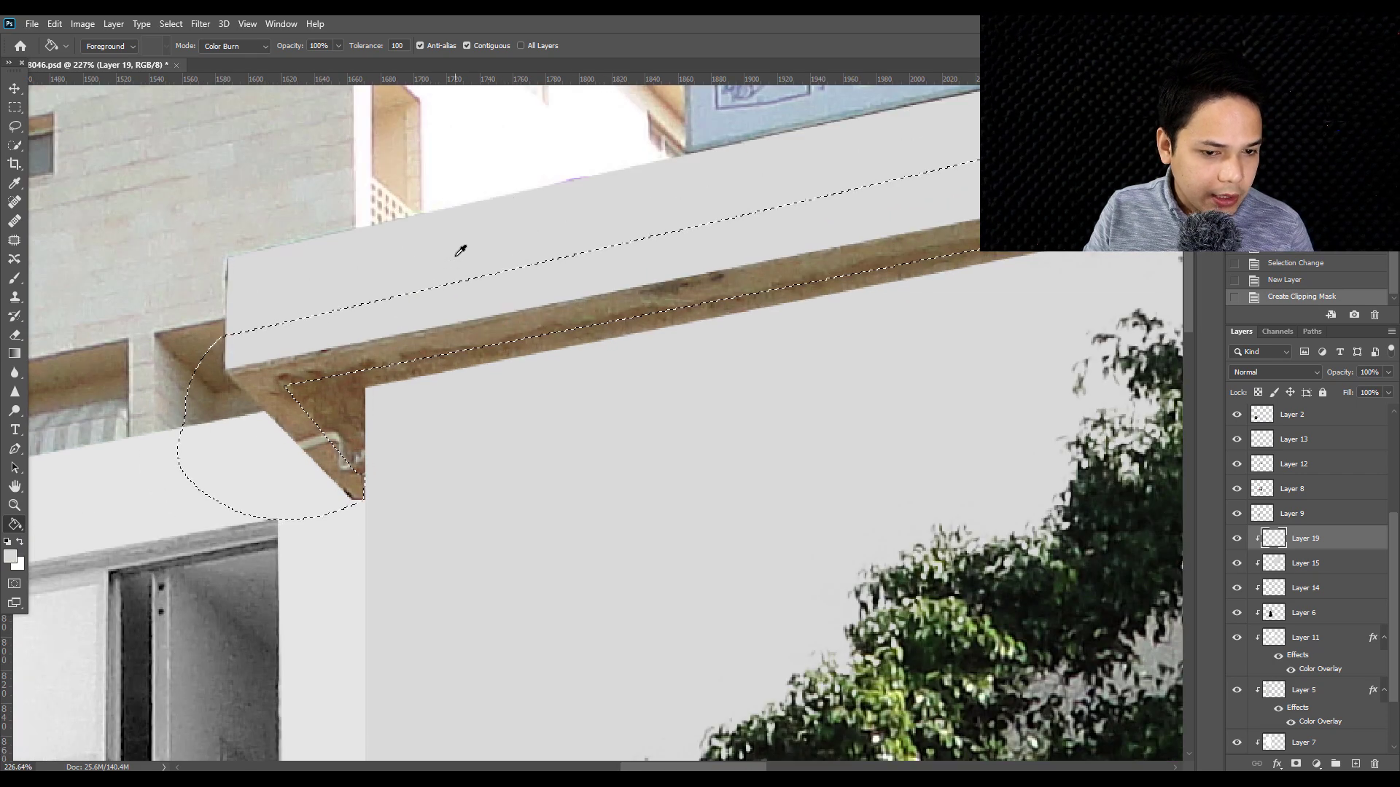
left_click(10, 556)
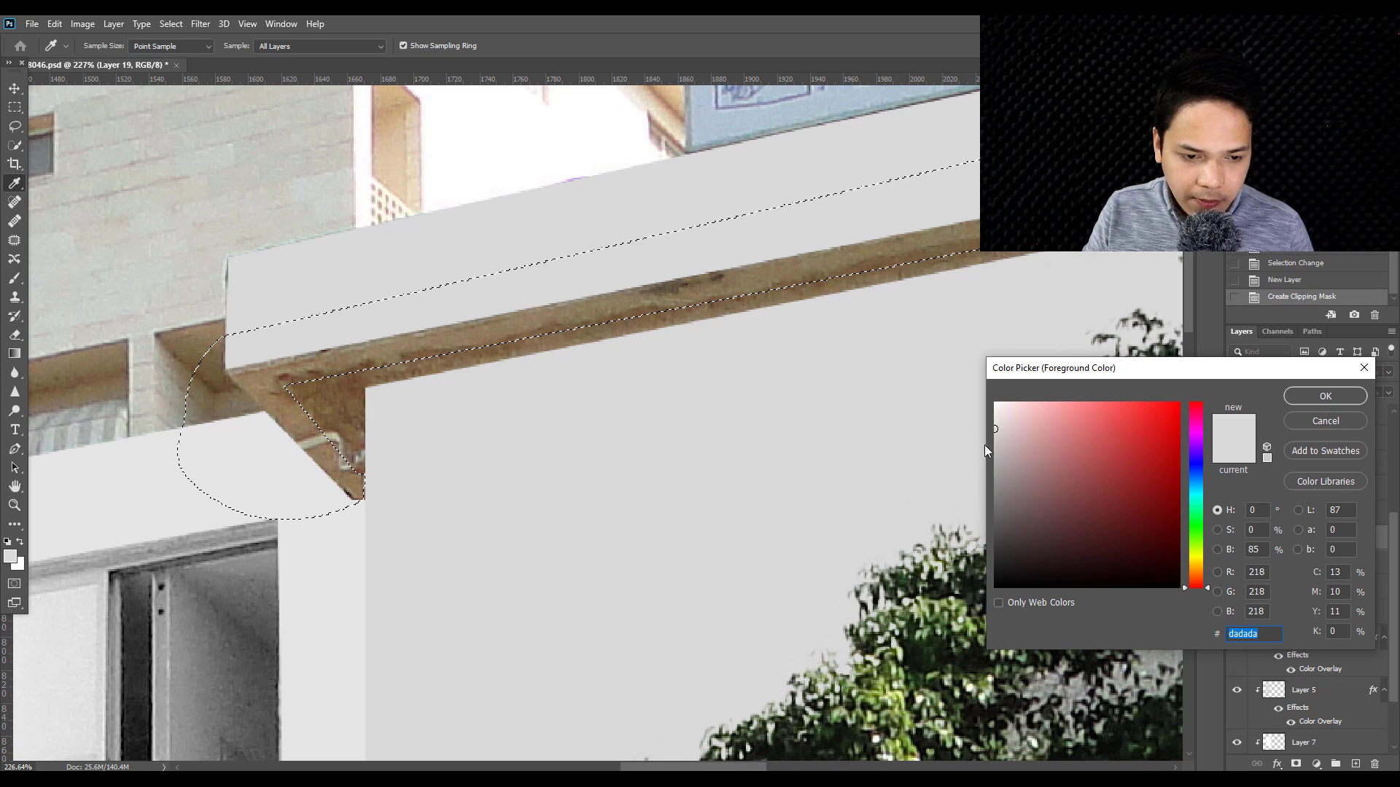
left_click(991, 440)
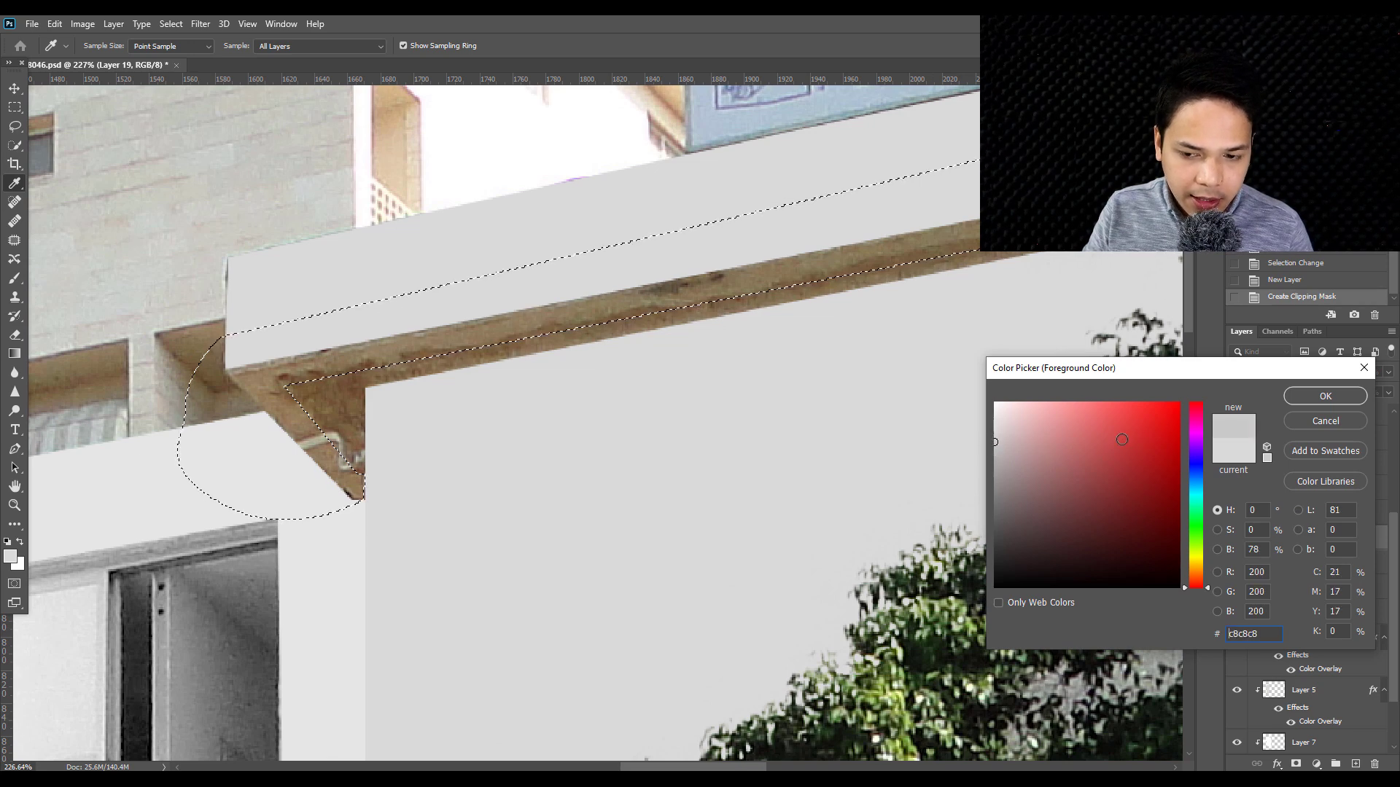
key("Return")
key("g")
left_click(515, 341)
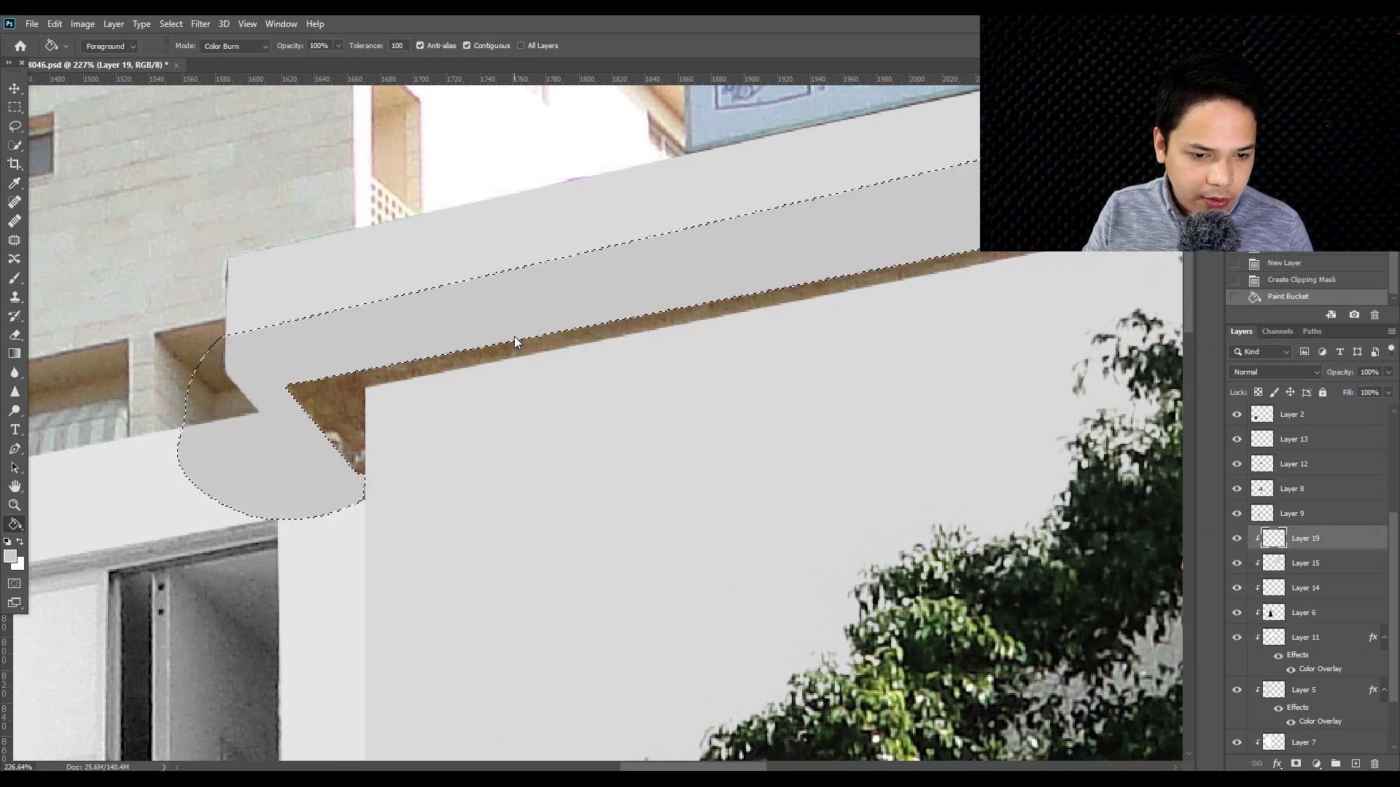
key("ctrl+d")
- Move Layer 19 down to sit between Layer 11 and Layer 5
left_click_drag(1305, 541, 1308, 597)
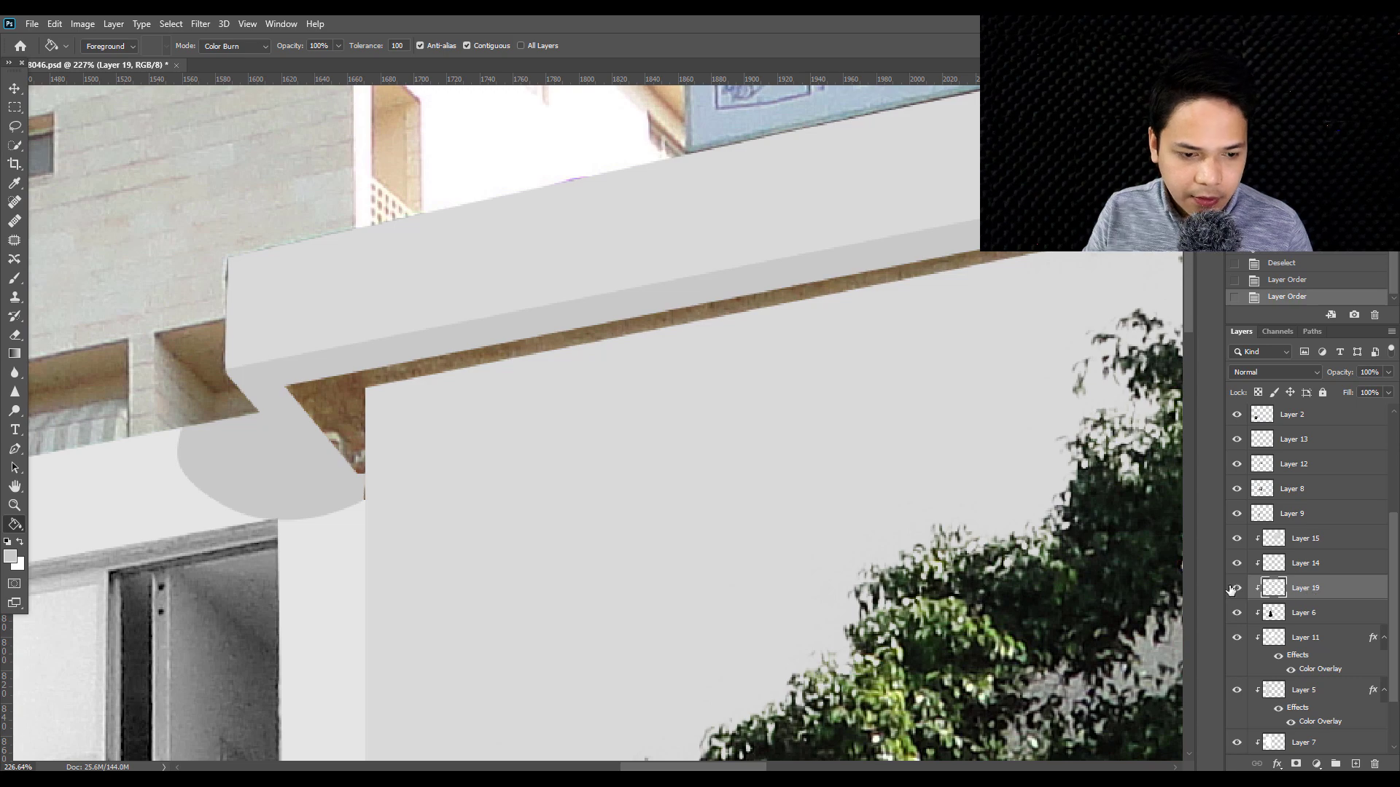
scroll(713, 531, "down", 5)
mouse_move(725, 478)
left_mouse_down()
mouse_move(571, 479)
mouse_move(707, 469)
left_mouse_up()
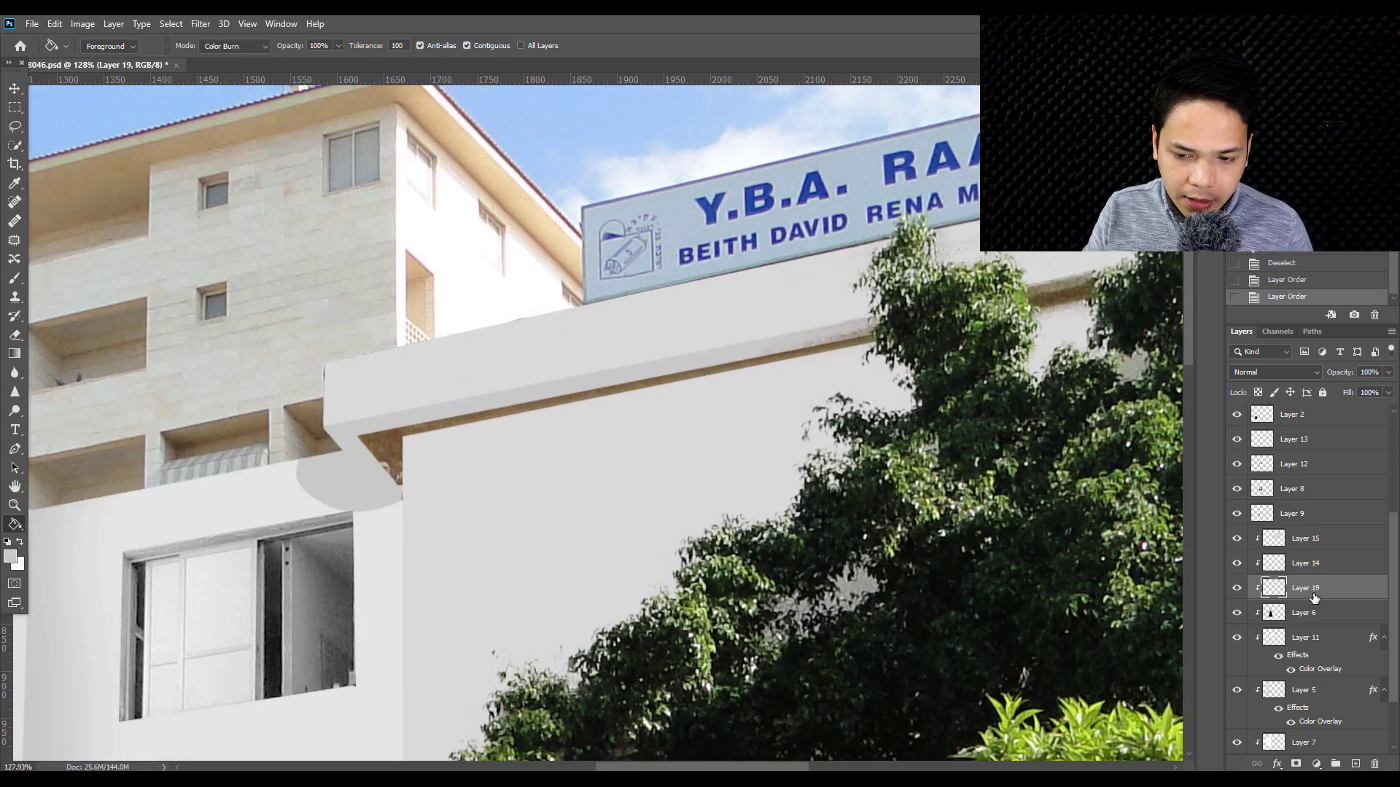
left_click_drag(1314, 598, 1311, 669)
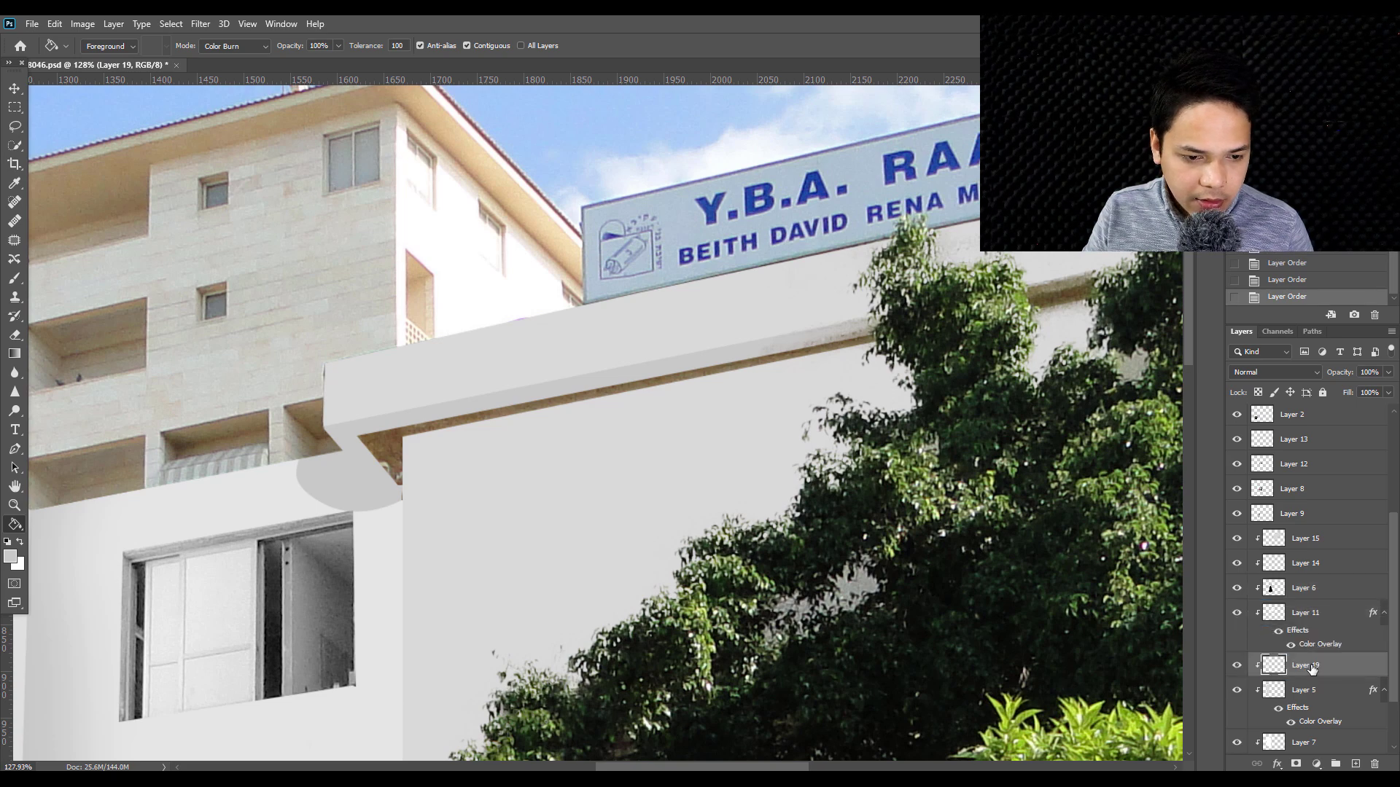
scroll(397, 456, "up", 2)
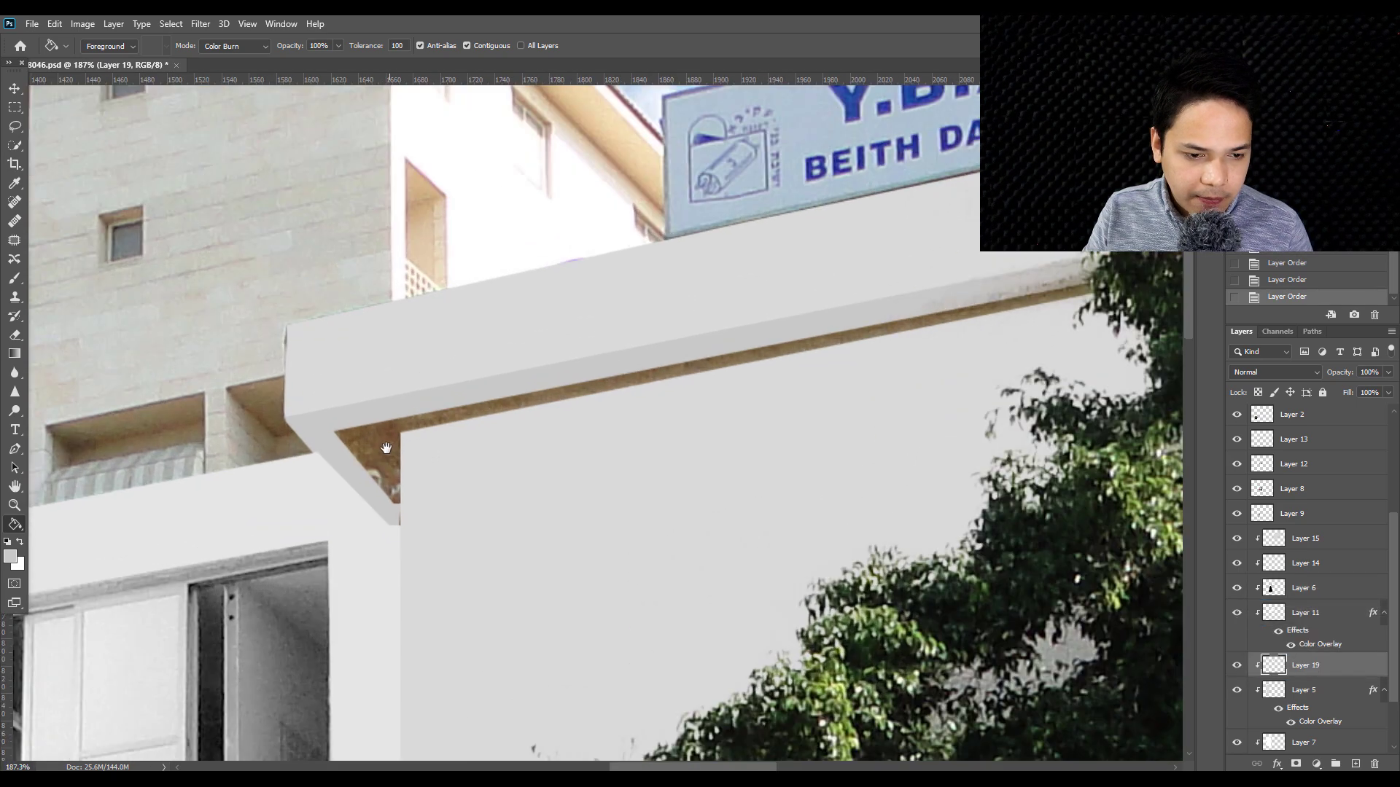
scroll(387, 451, "down", 5)
scroll(385, 448, "up", 1)
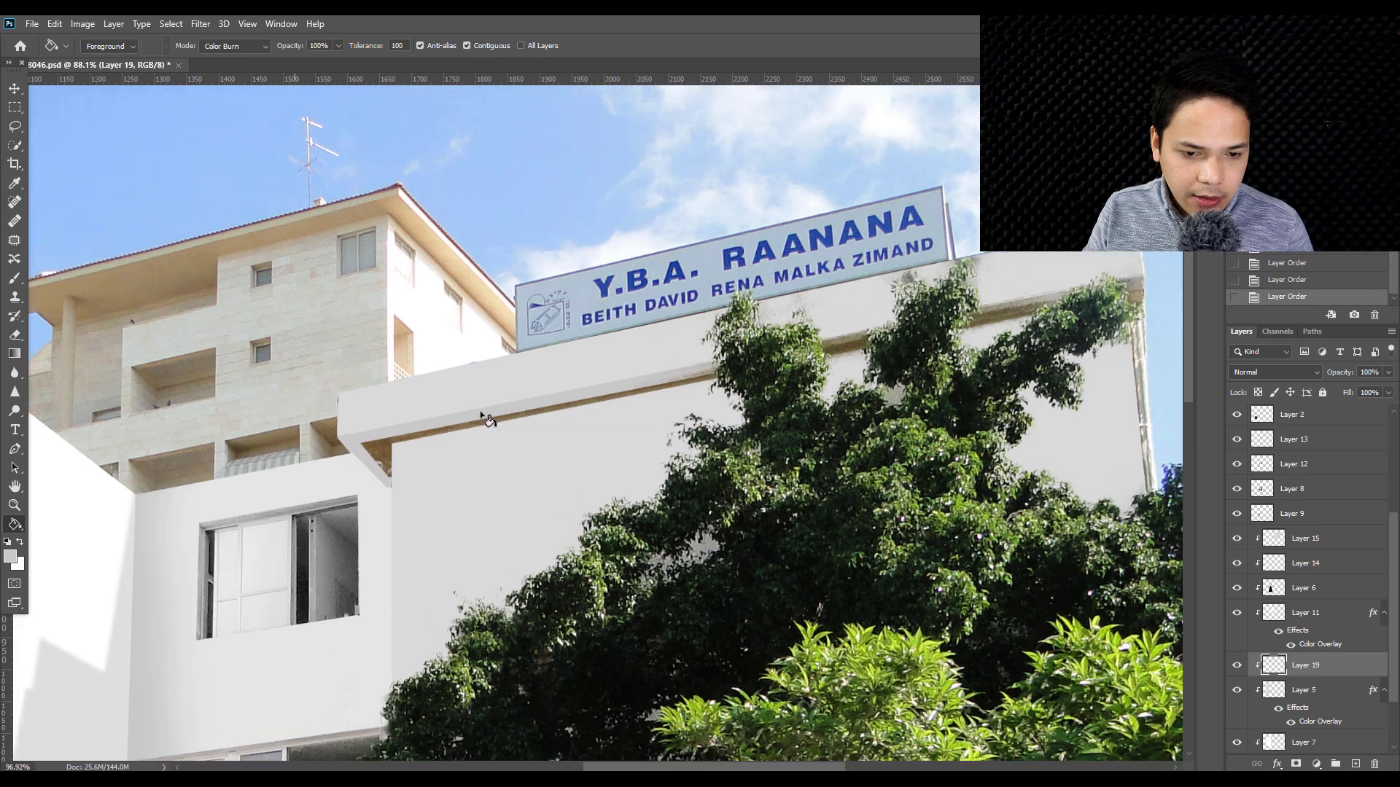
scroll(485, 416, "up", 2)
scroll(583, 408, "up", 1)
scroll(636, 404, "up", 2)
scroll(627, 419, "up", 1)
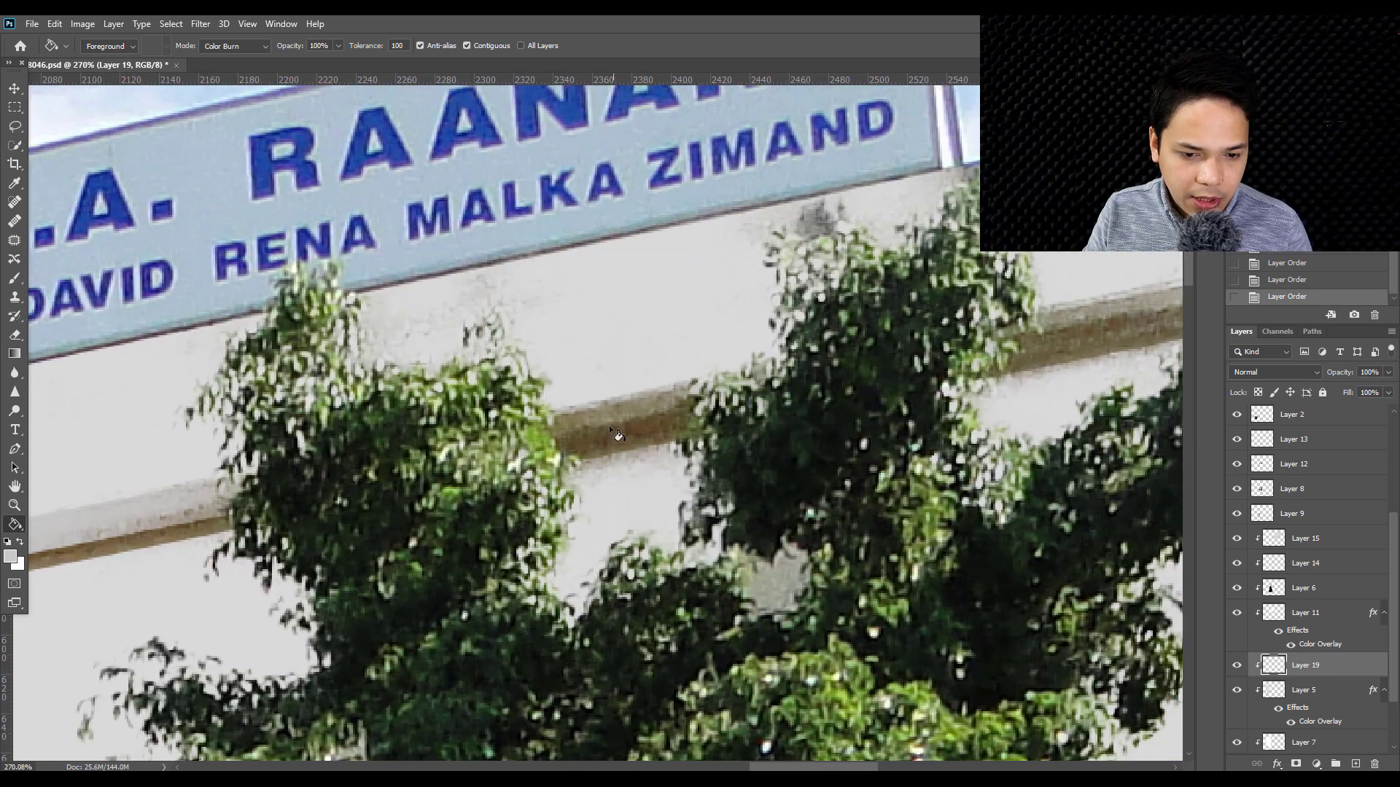
- Erase the brown ledge stripe above the left tree with the Eraser
key("v")
key("ctrl+v")
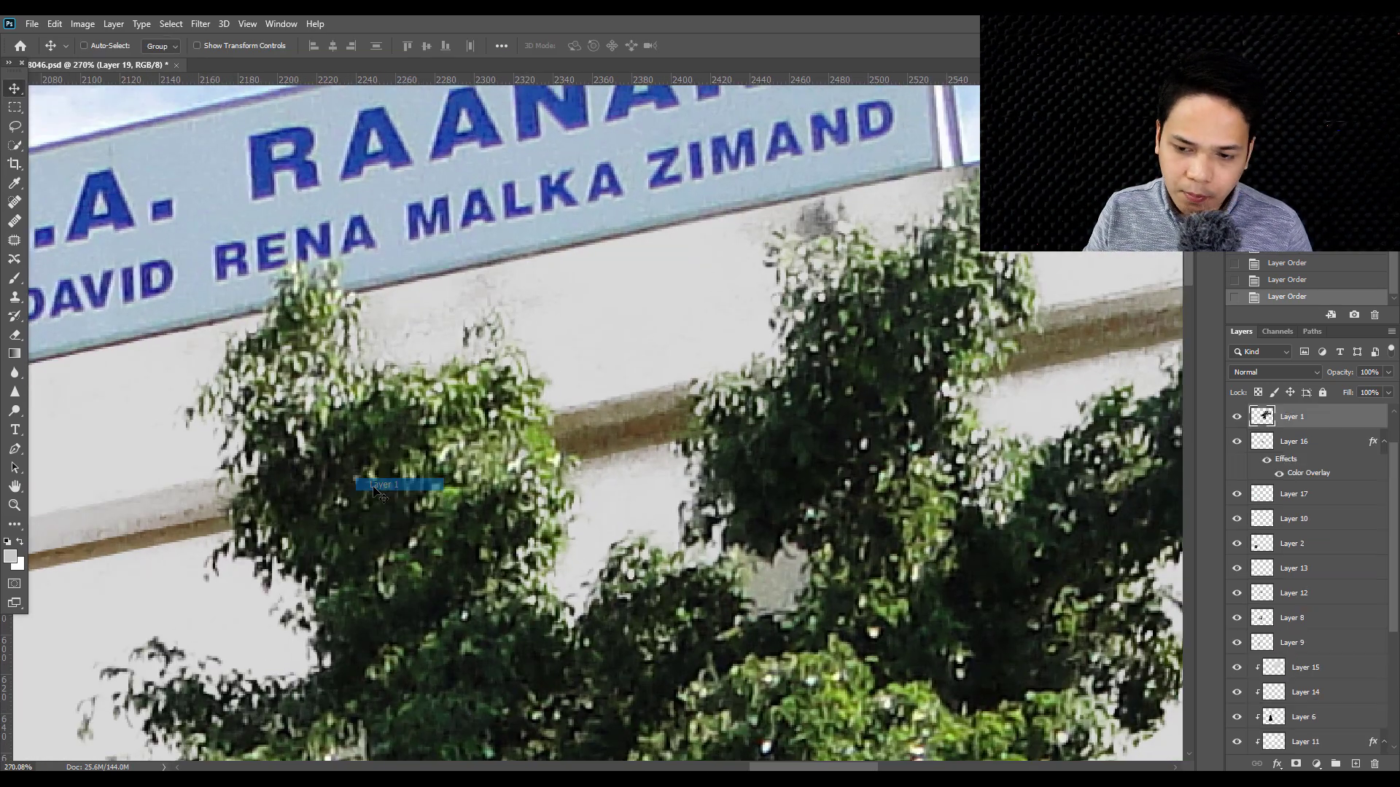
key("e")
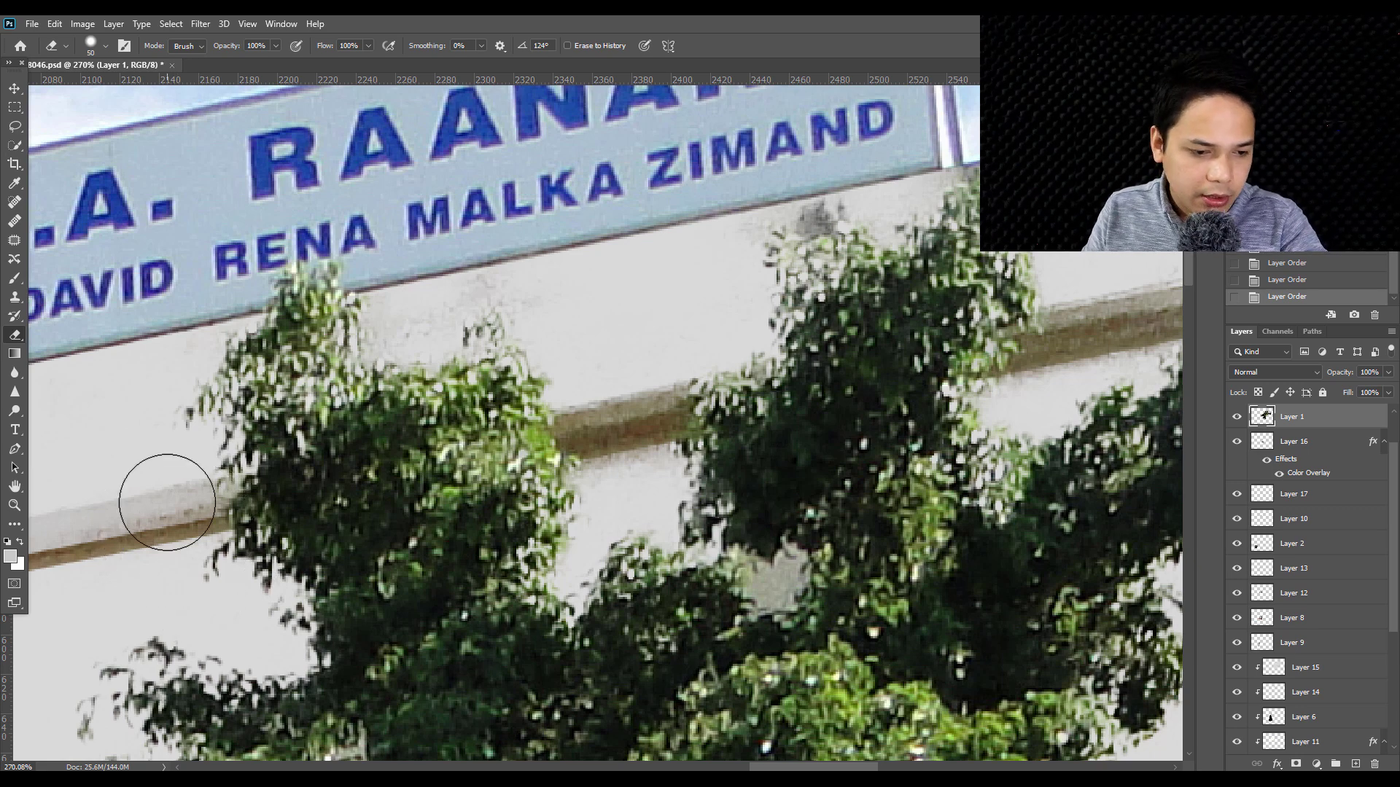
right_click(170, 501)
key("Return")
mouse_move(125, 515)
left_mouse_down()
mouse_move(162, 515)
mouse_move(156, 493)
mouse_move(104, 562)
left_mouse_up()
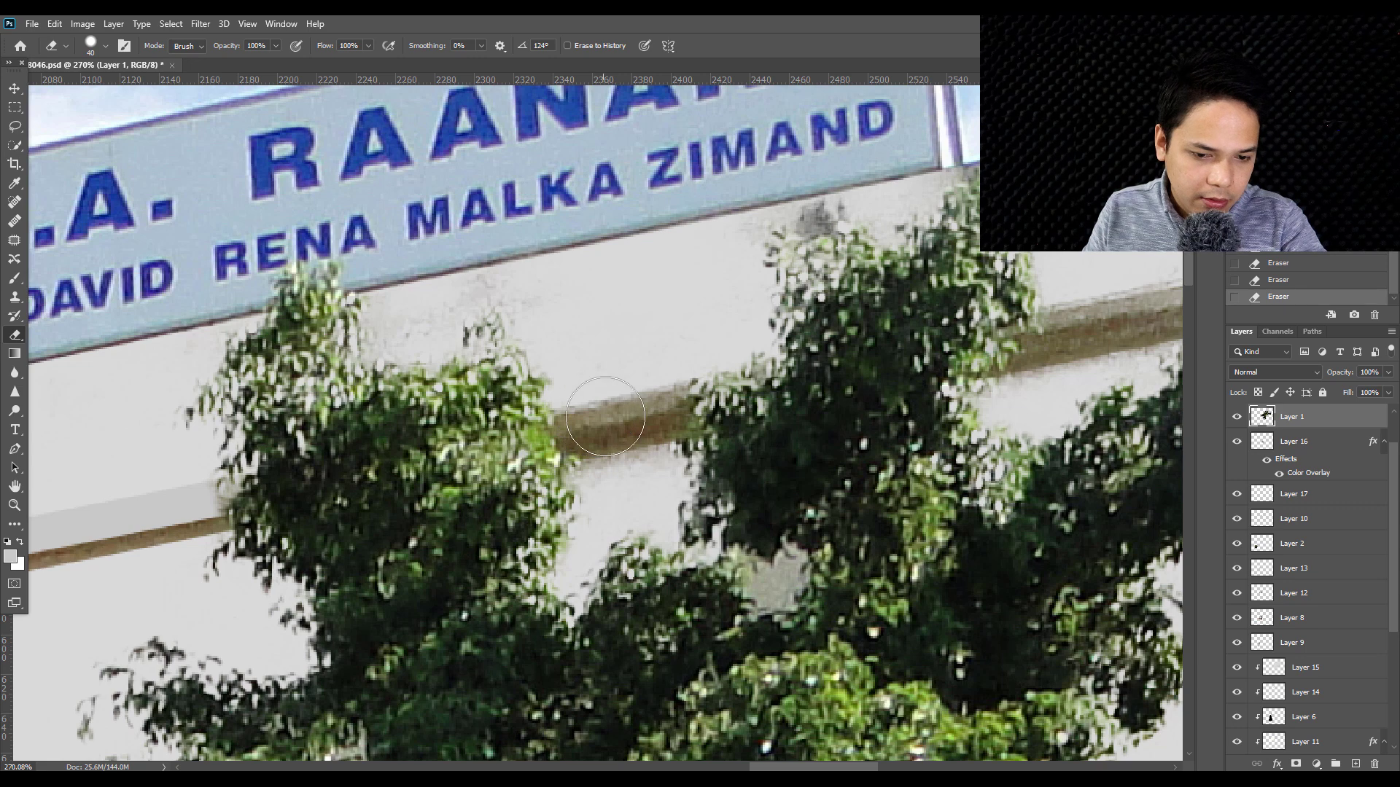
- Erase the brown ledge between the two trees and further right with a smaller eraser
right_click(606, 410)
key("Return")
mouse_move(600, 374)
left_mouse_down()
mouse_move(600, 437)
mouse_move(578, 409)
mouse_move(644, 409)
mouse_move(655, 387)
mouse_move(646, 422)
mouse_move(641, 371)
mouse_move(649, 431)
mouse_move(601, 423)
left_mouse_up()
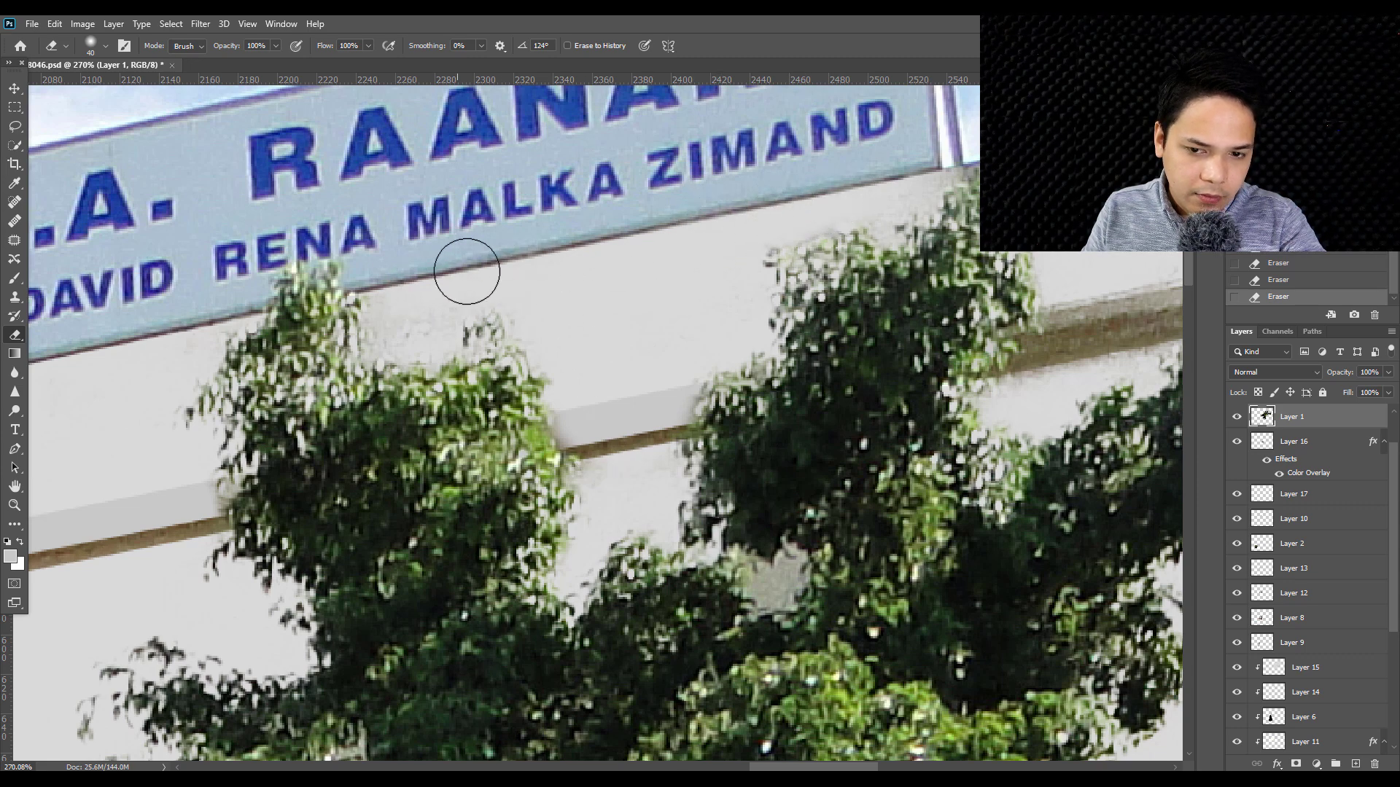
scroll(466, 270, "down", 3)
scroll(863, 212, "up", 2)
key("bracketright")
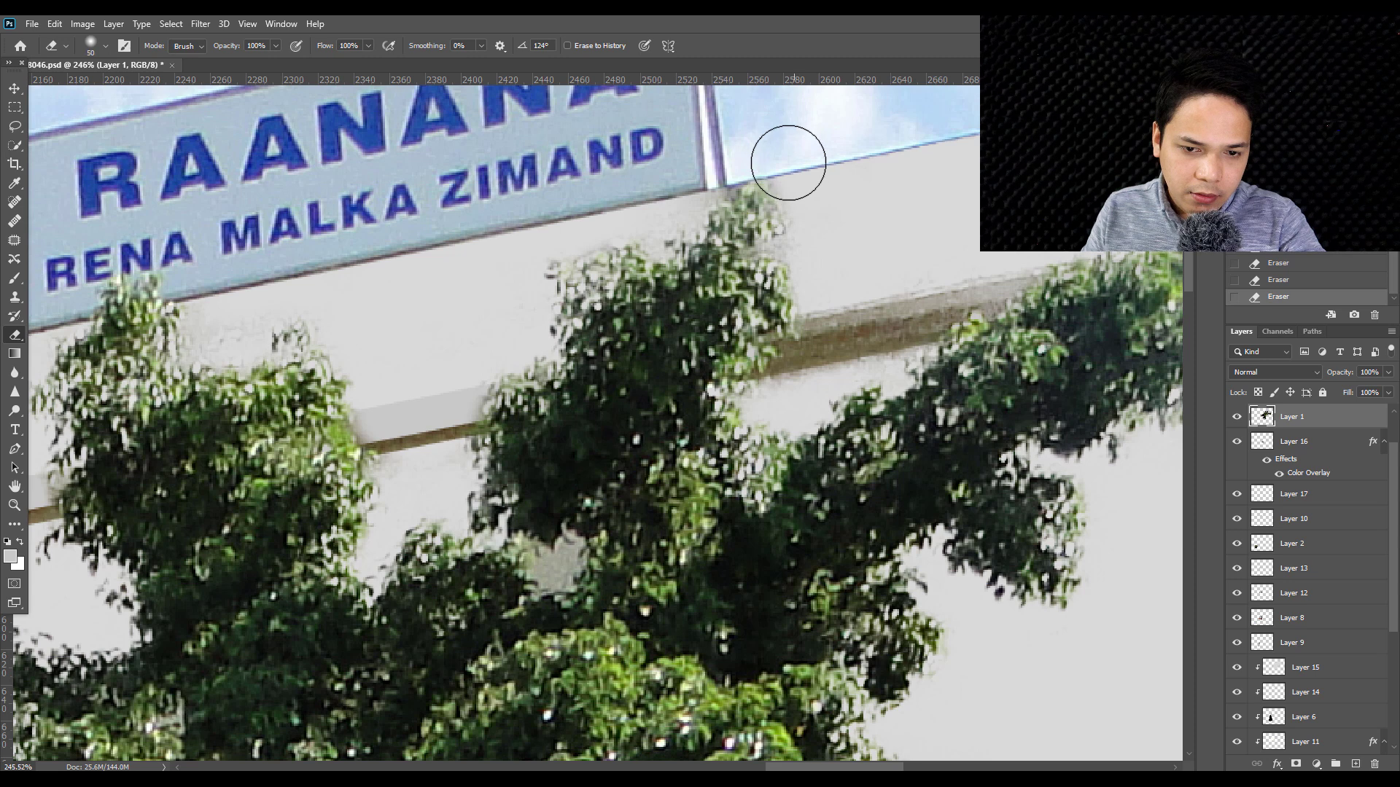
key("bracketleft")
mouse_move(875, 329)
left_mouse_down()
mouse_move(834, 349)
mouse_move(889, 339)
mouse_move(987, 281)
mouse_move(981, 299)
mouse_move(891, 281)
left_mouse_up()
key("bracketleft")
key("bracketleft")
key("bracketleft")
- Erase the brown ledge at the wall's right corner and save the document
scroll(948, 288, "down", 2)
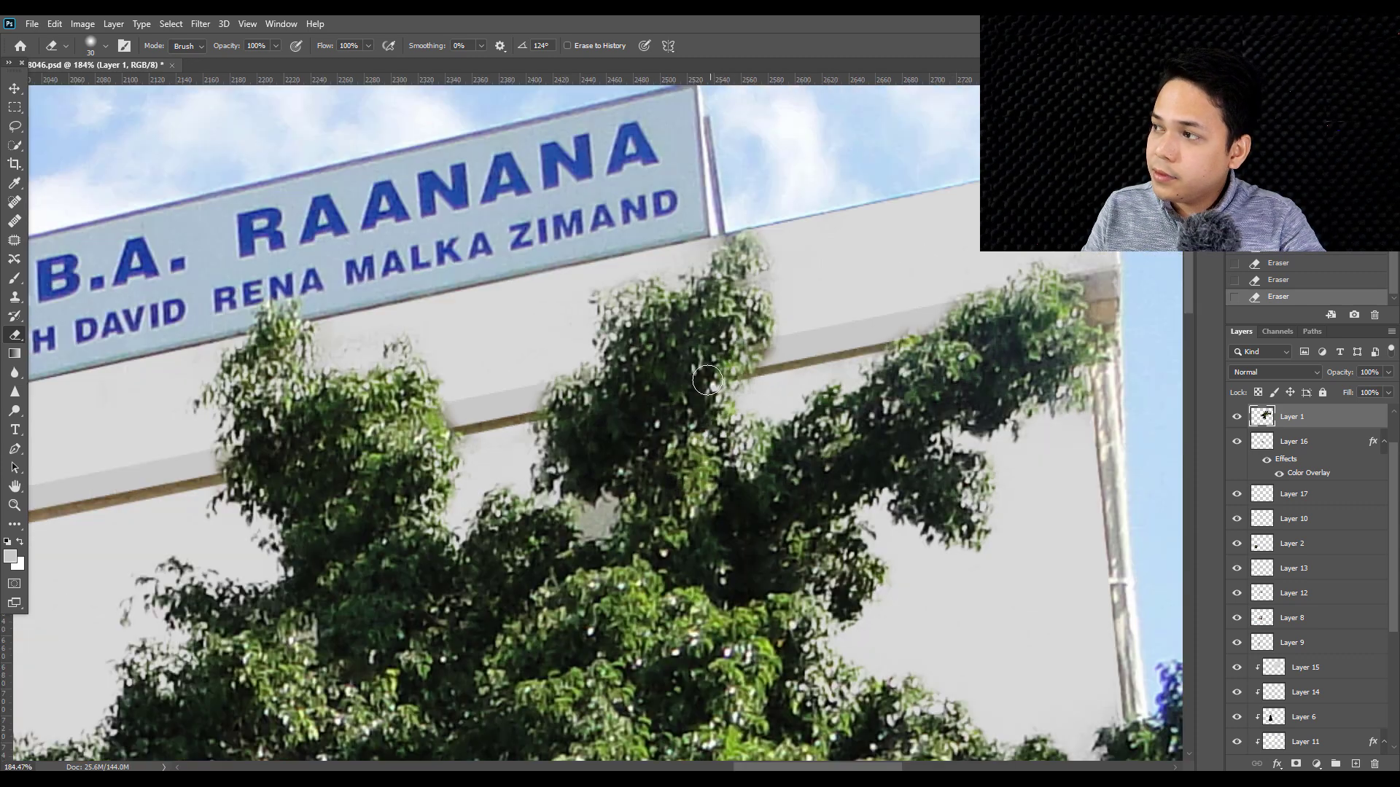
scroll(984, 292, "down", 3)
scroll(1018, 295, "up", 2)
left_click_drag(995, 290, 1001, 323)
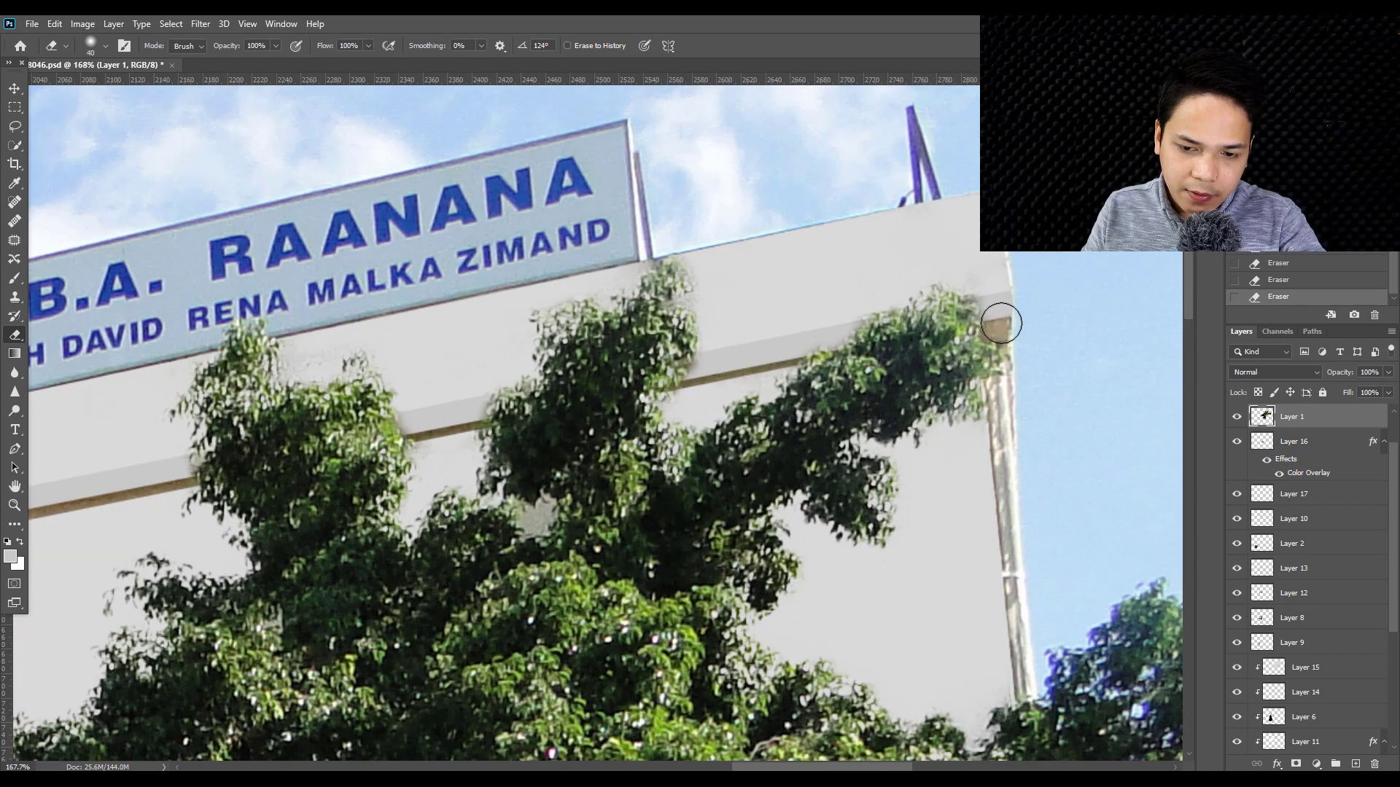
scroll(1065, 357, "down", 2)
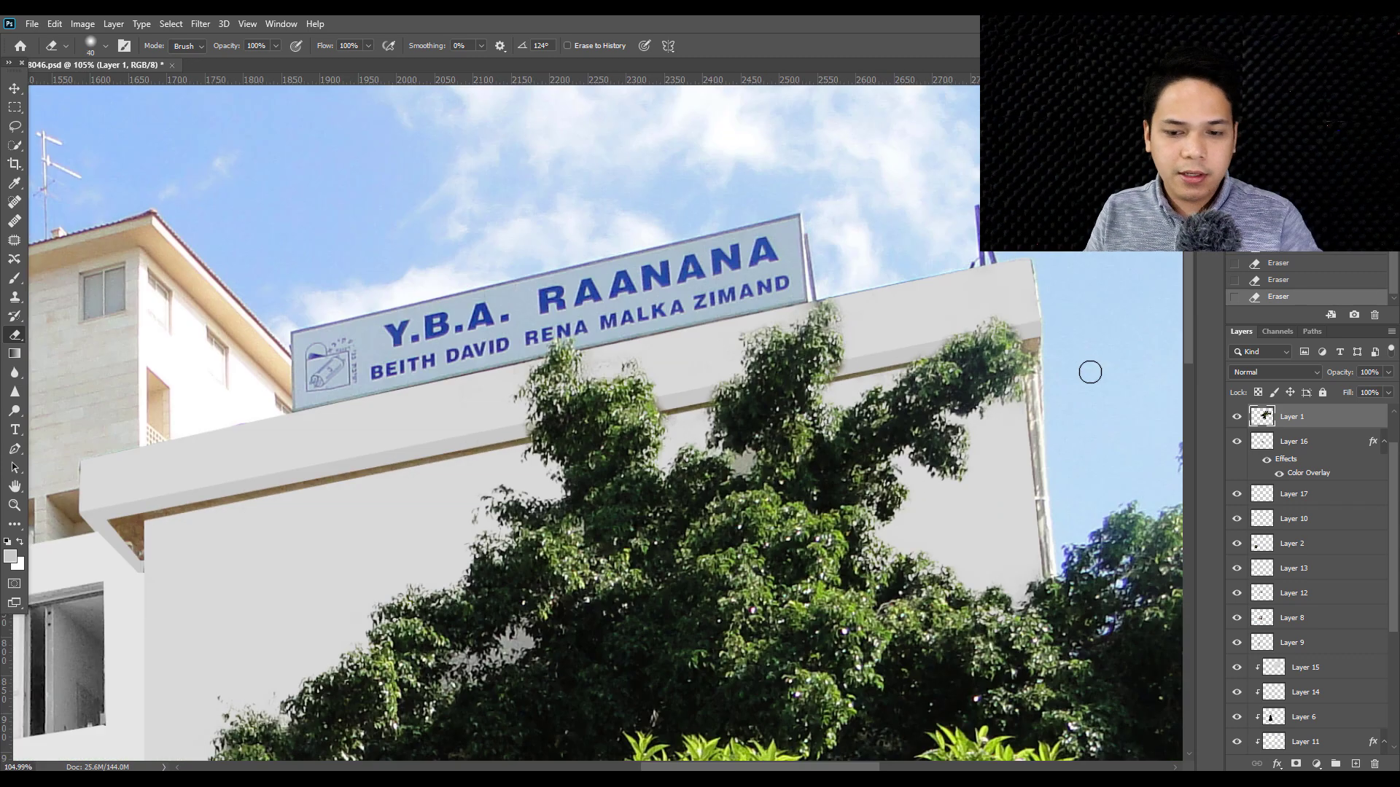
scroll(1086, 372, "down", 2)
key("ctrl+s")
scroll(503, 459, "up", 2)
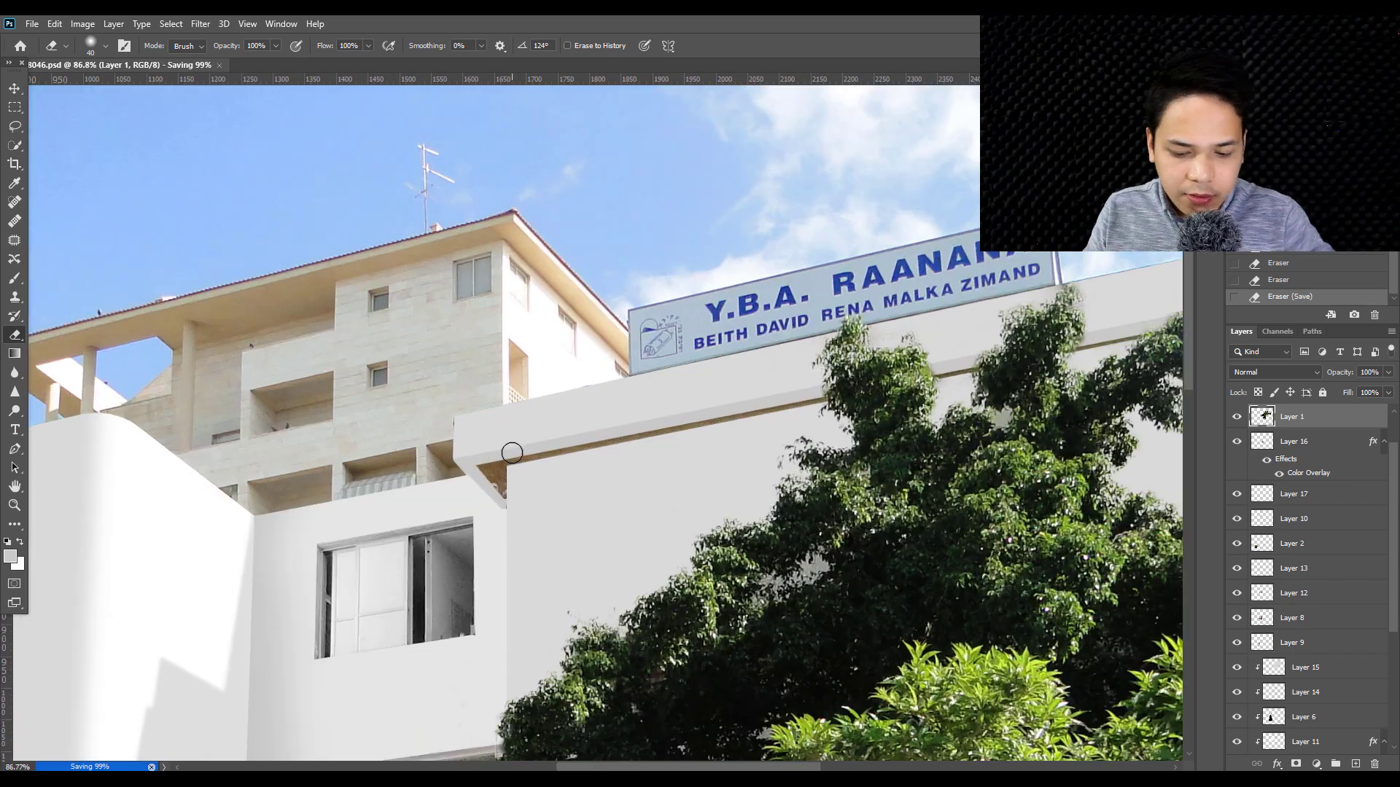
key("p")
scroll(510, 481, "up", 1)
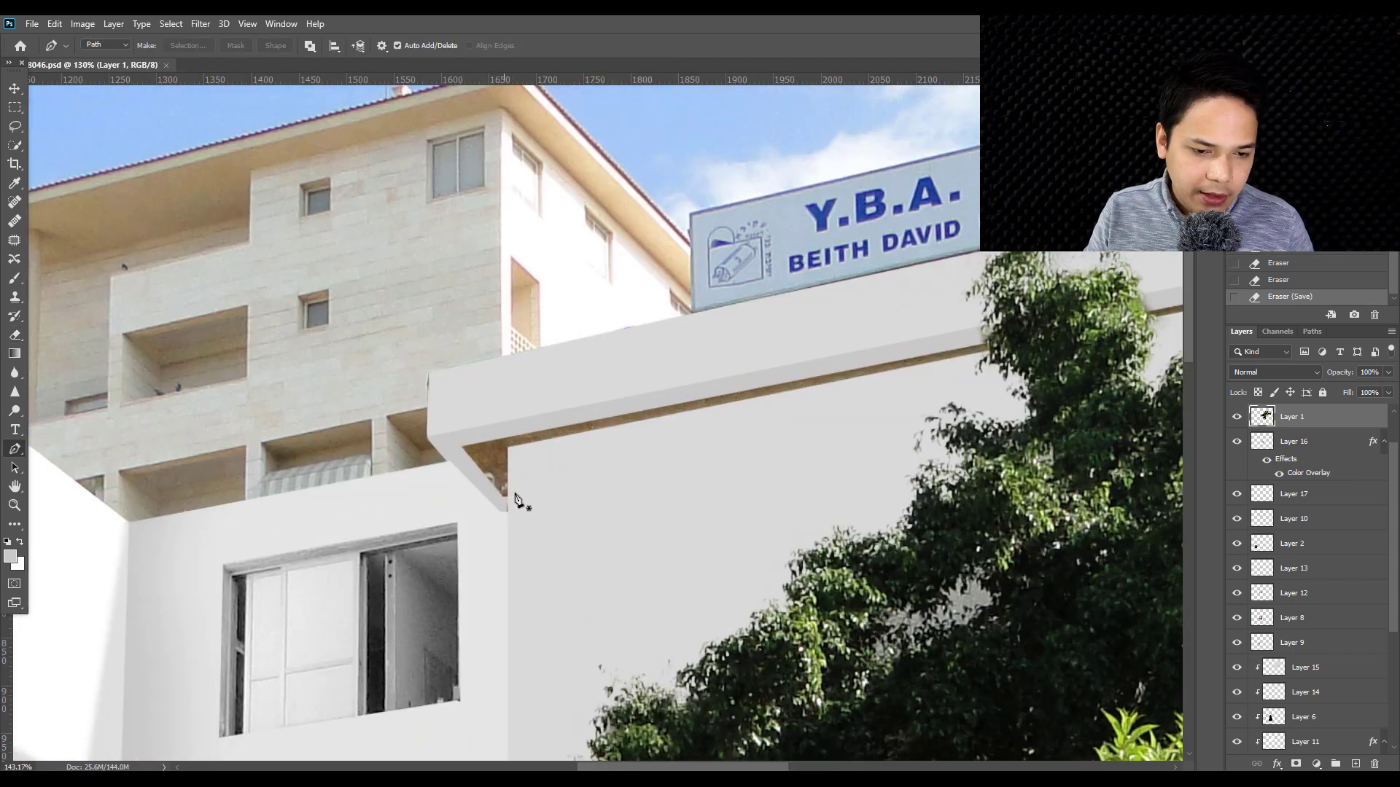
- Undo the stray path point and make Layer 19 the active layer
scroll(515, 501, "up", 3)
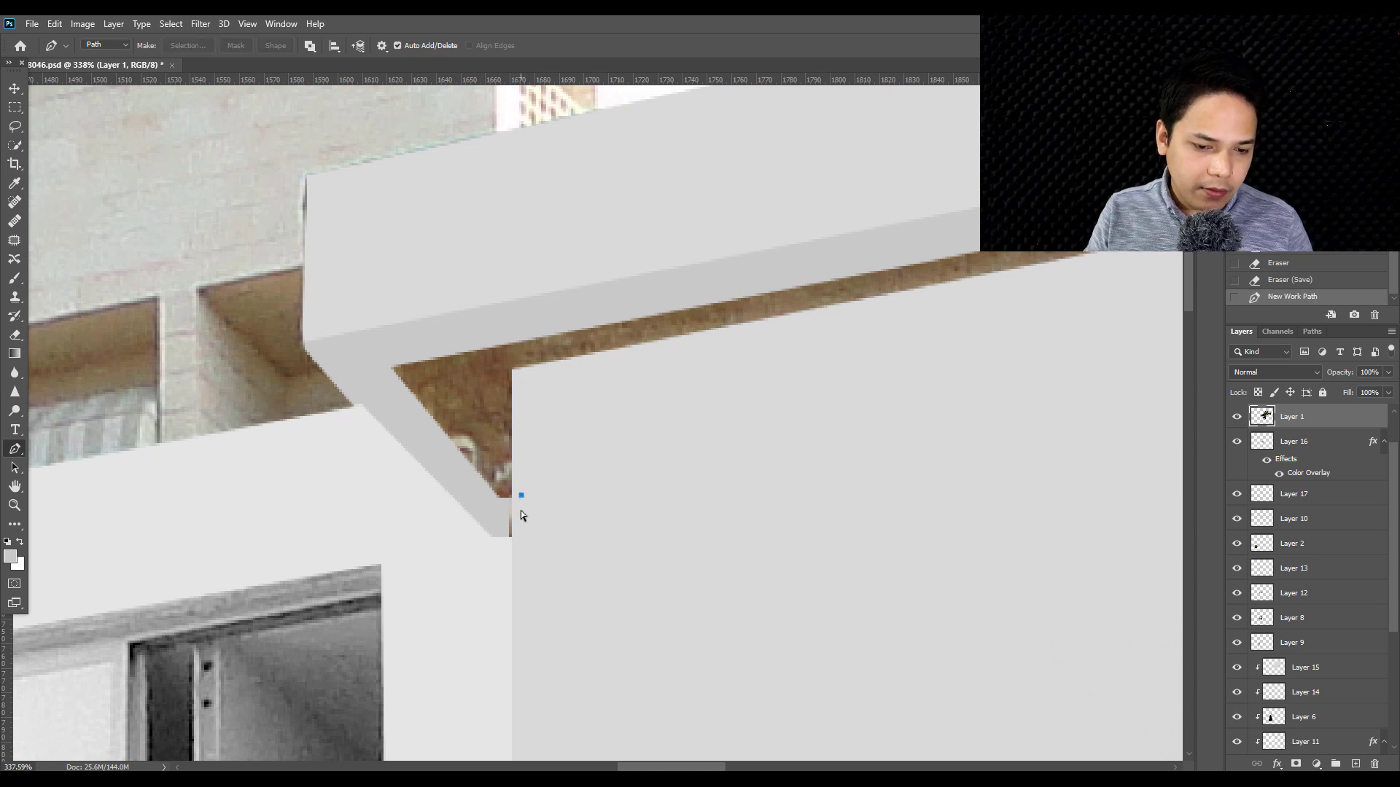
key("ctrl+z")
scroll(445, 535, "up", 5)
key("v")
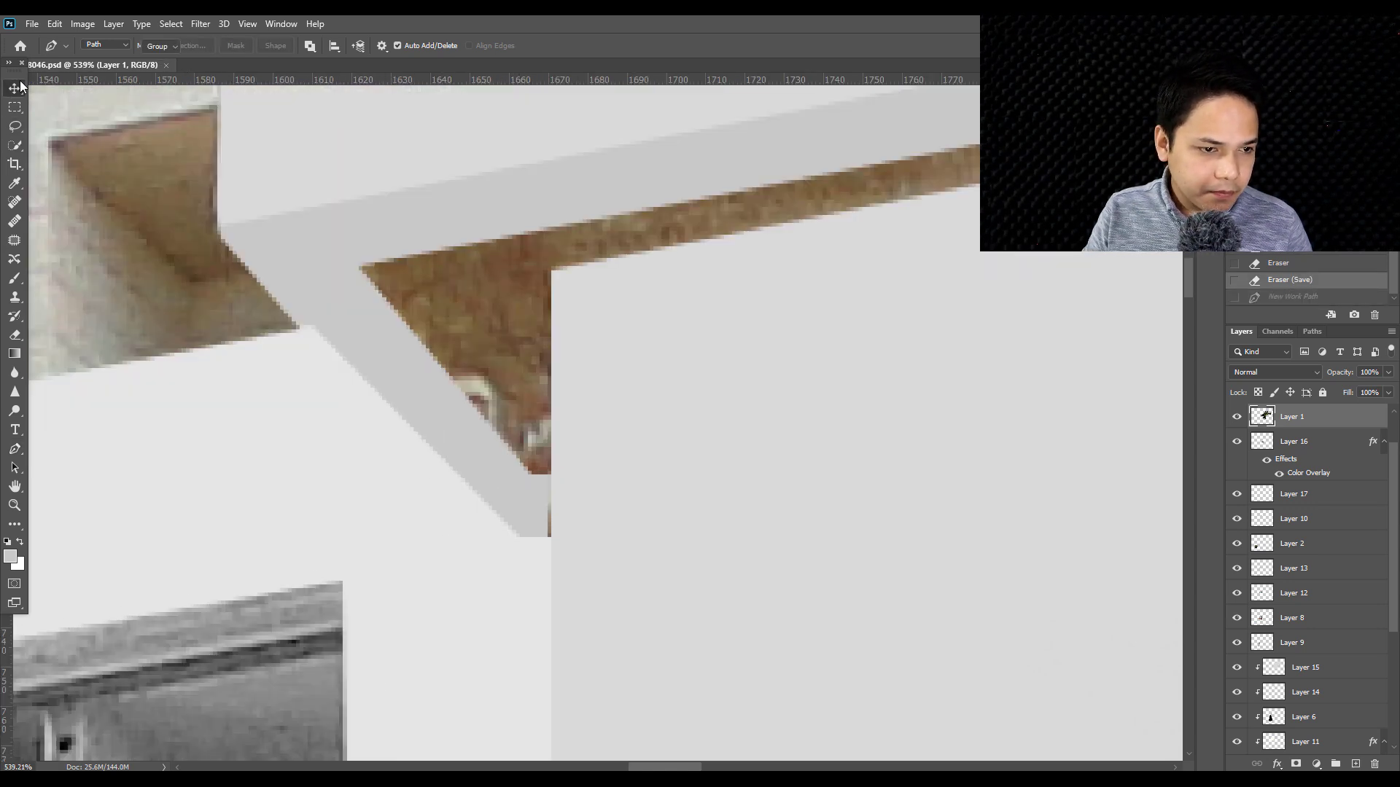
right_click(544, 500)
left_click(566, 501)
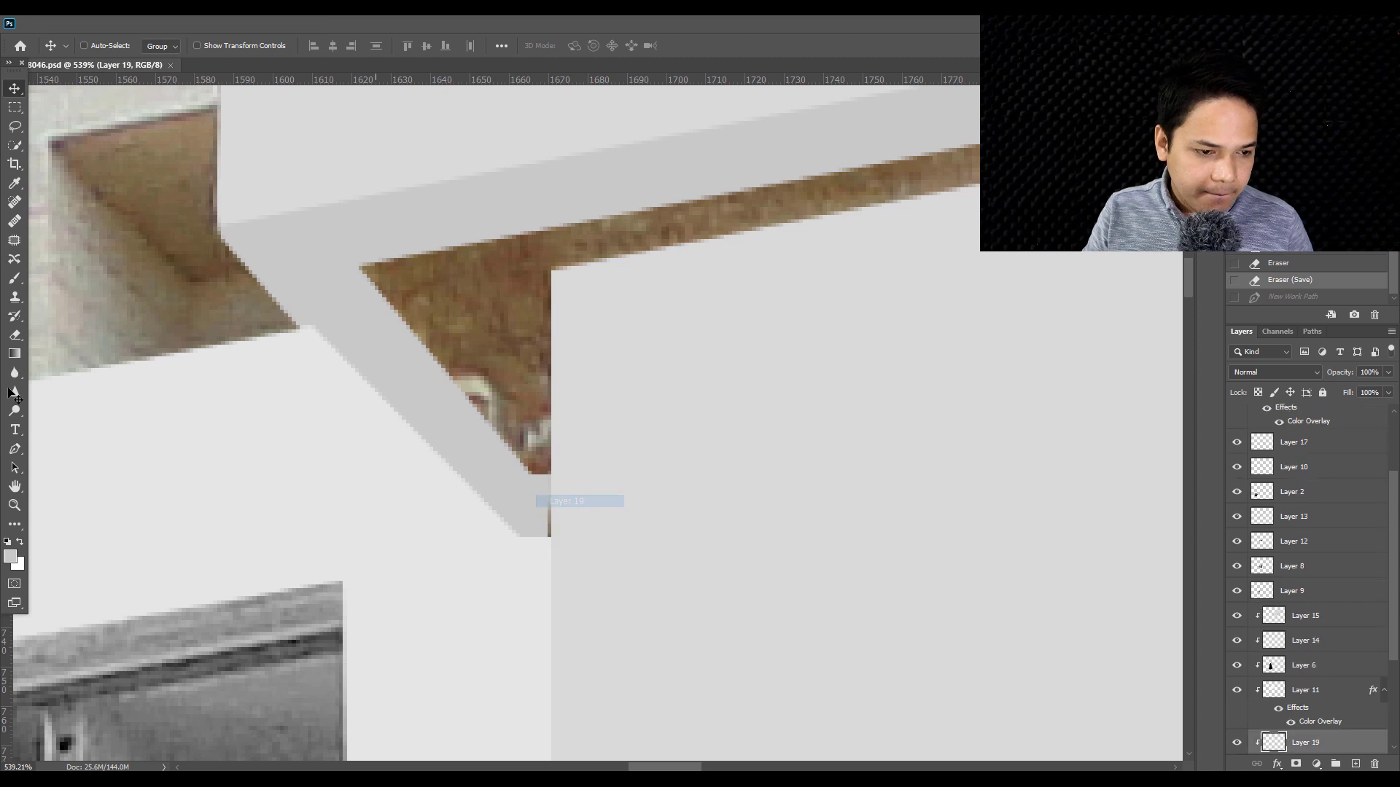
- Clone grey over the brown sliver at the overhang's lower corner
scroll(455, 430, "up", 2)
left_click(15, 297)
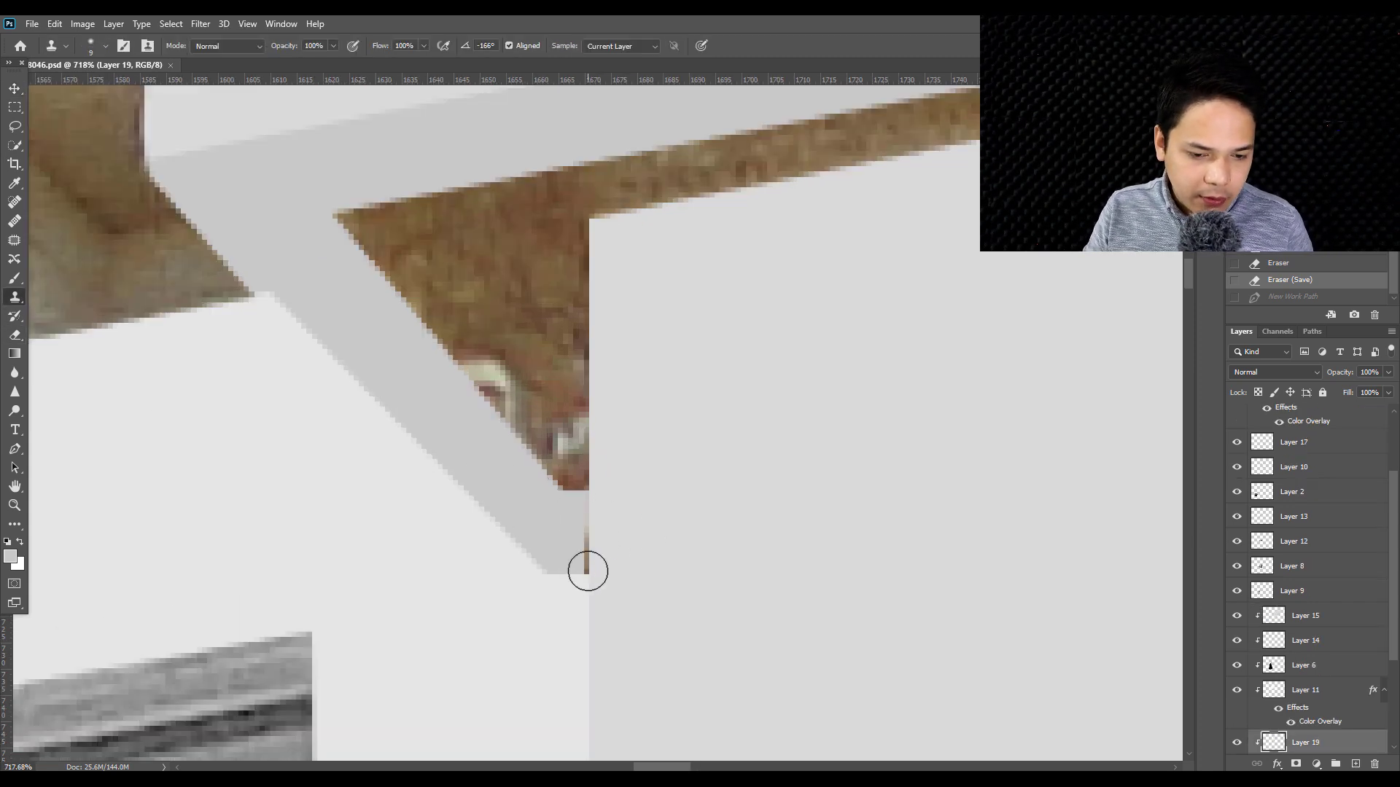
left_click_drag(587, 571, 577, 537)
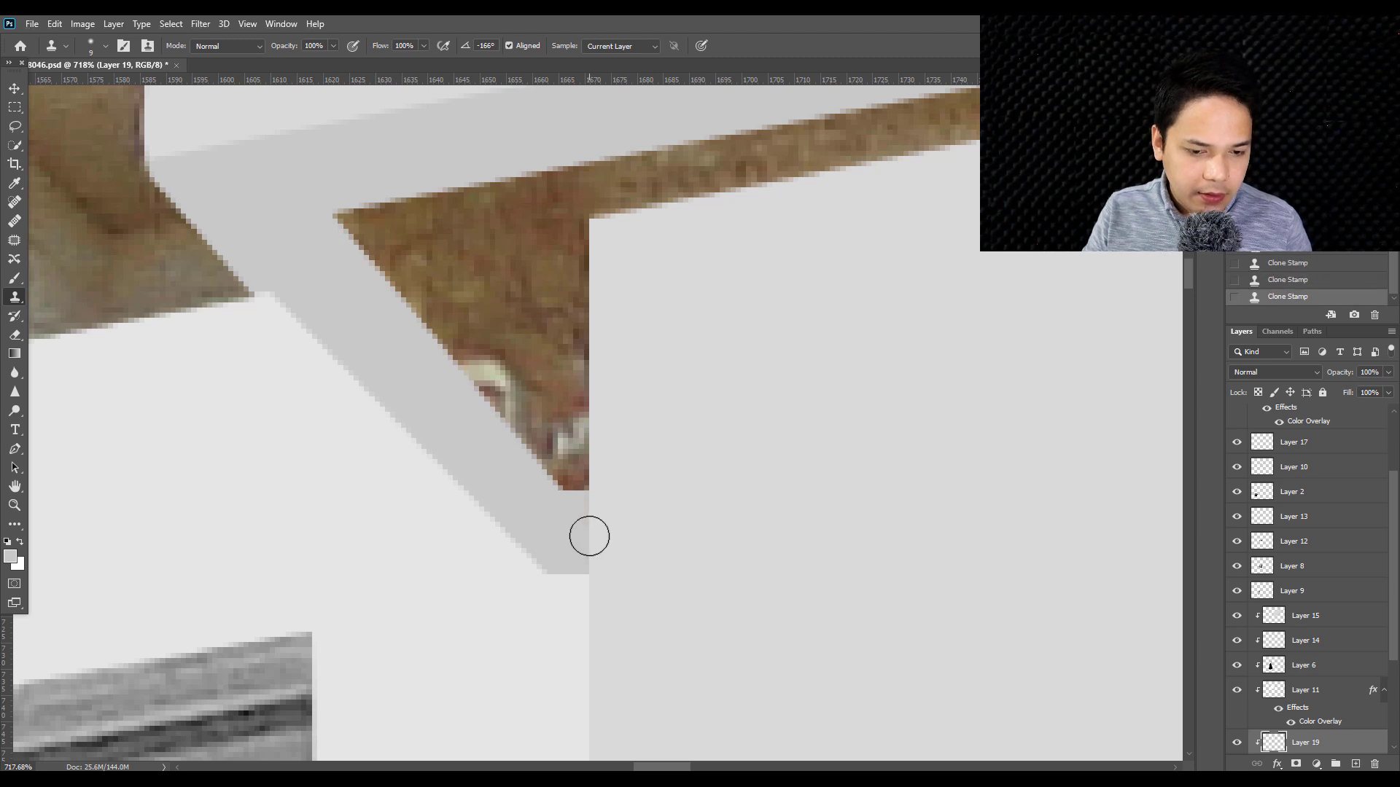
- Trace a Pen path around the brown underside of the upper overhang
key("p")
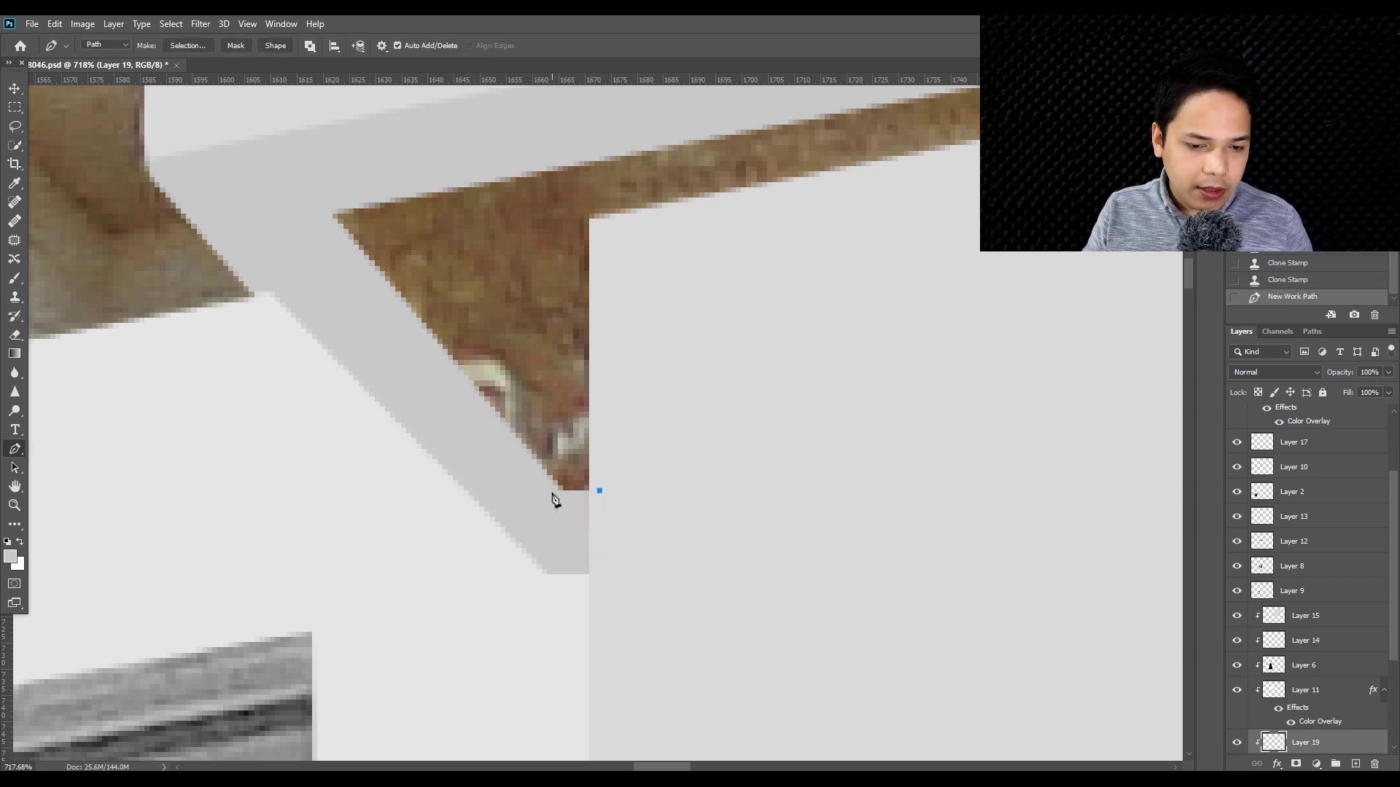
left_click(332, 219)
scroll(376, 324, "down", 3)
scroll(379, 332, "down", 2)
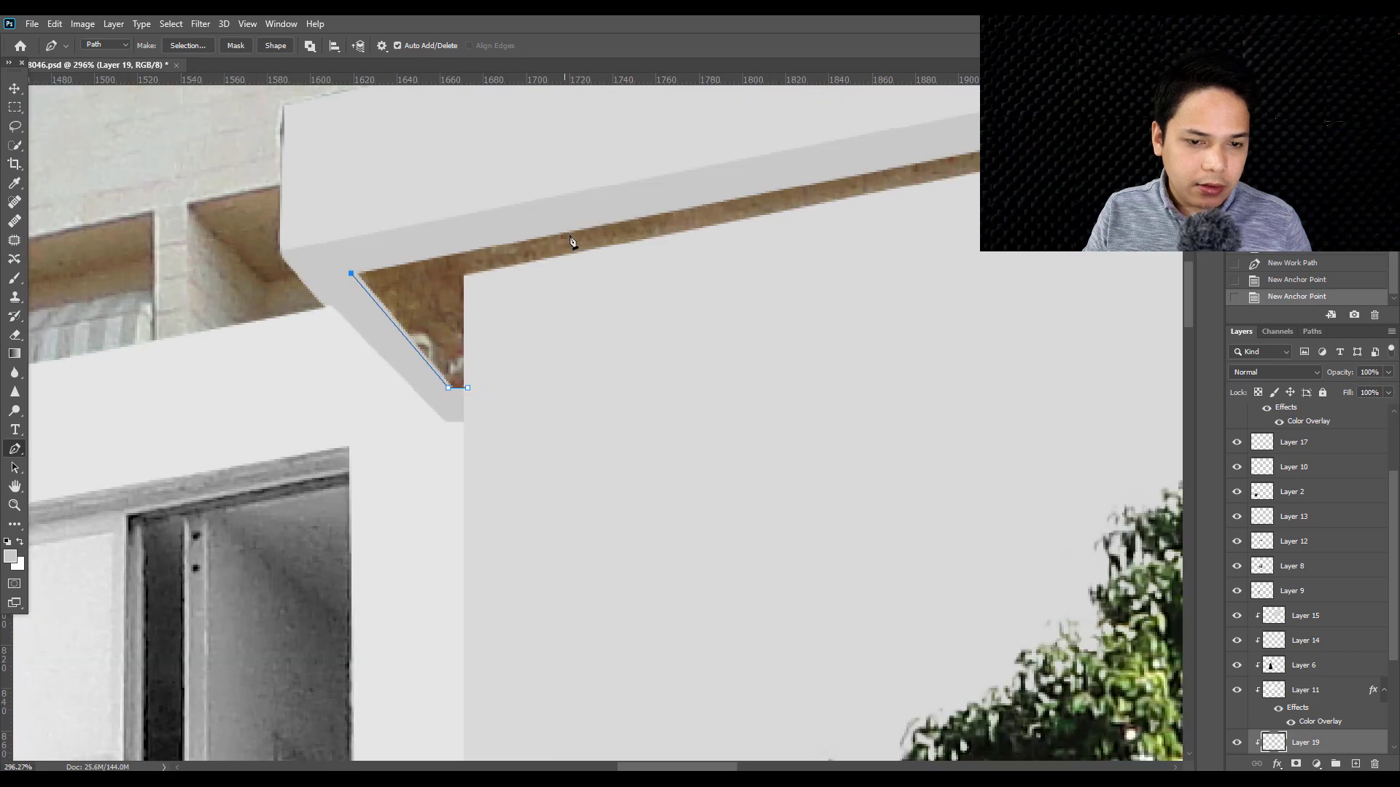
left_click_drag(550, 238, 331, 282)
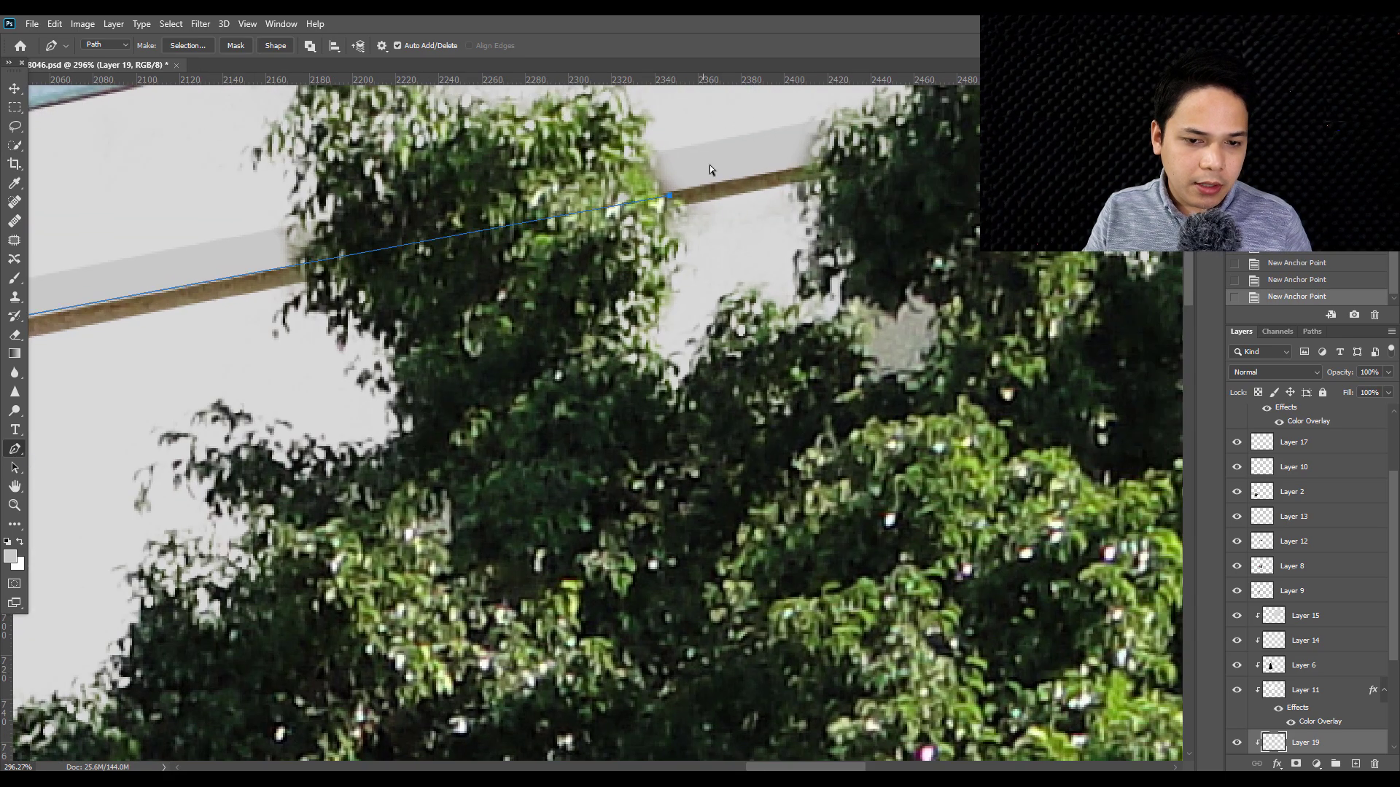
left_click(738, 162)
left_click_drag(714, 195, 59, 375)
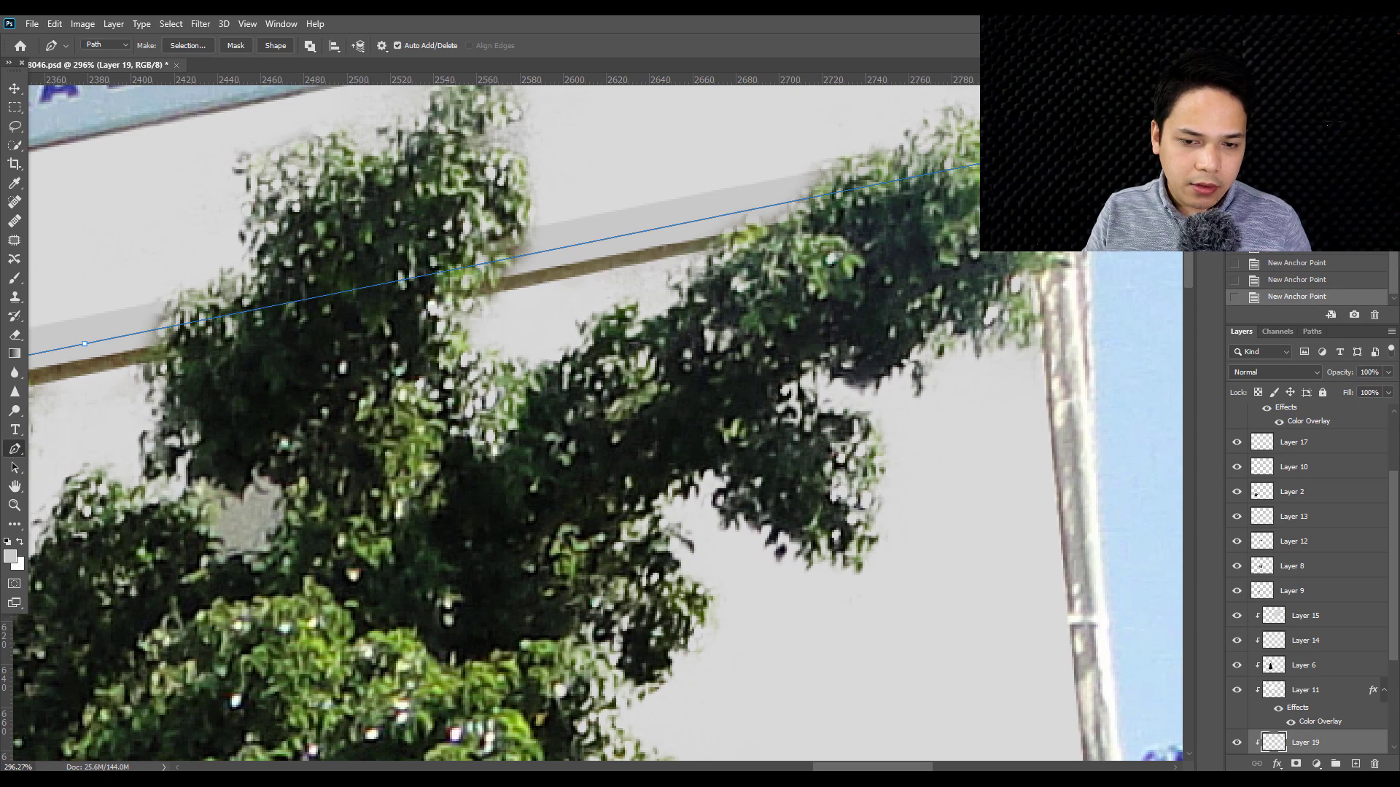
scroll(522, 318, "left", 3)
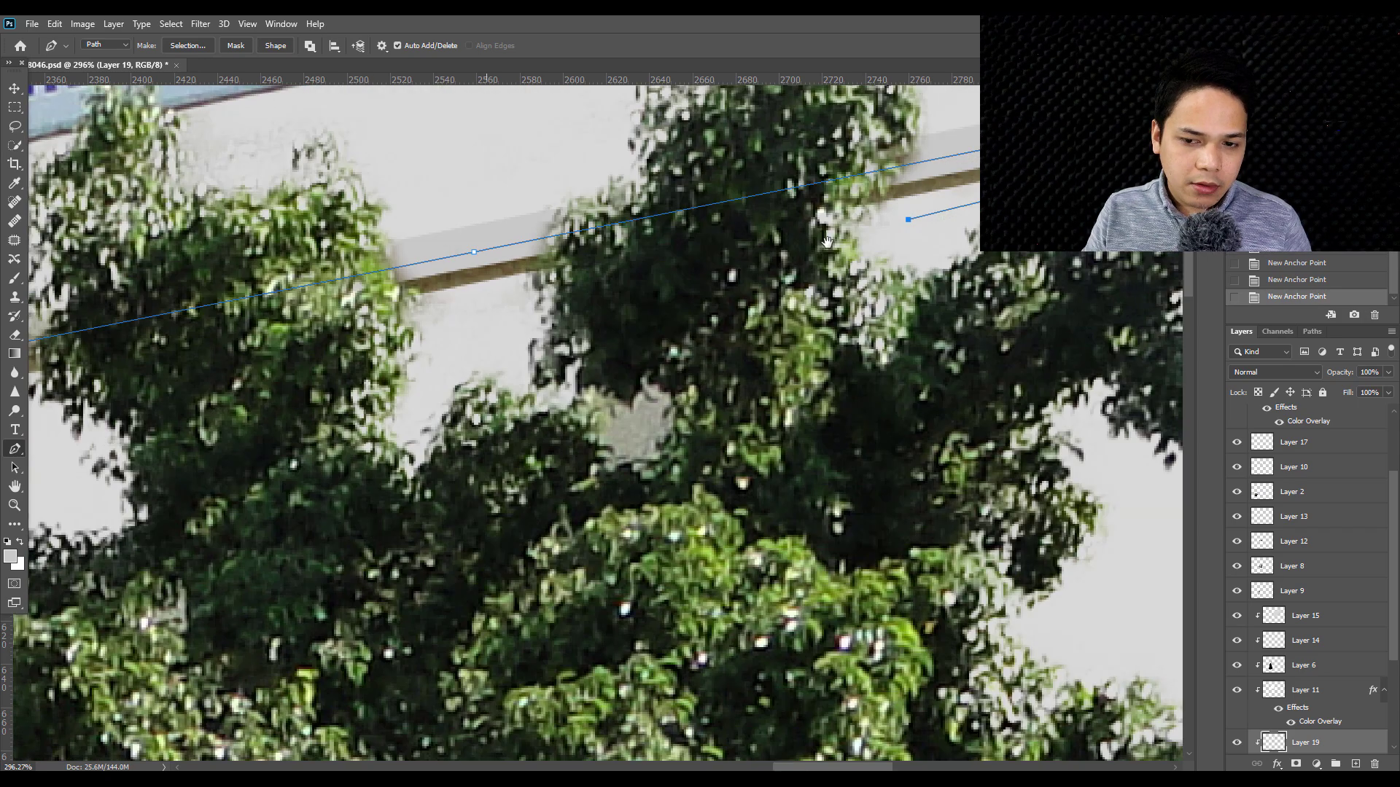
scroll(517, 307, "left", 3)
scroll(517, 293, "left", 3)
scroll(583, 328, "left", 2)
left_click(699, 348)
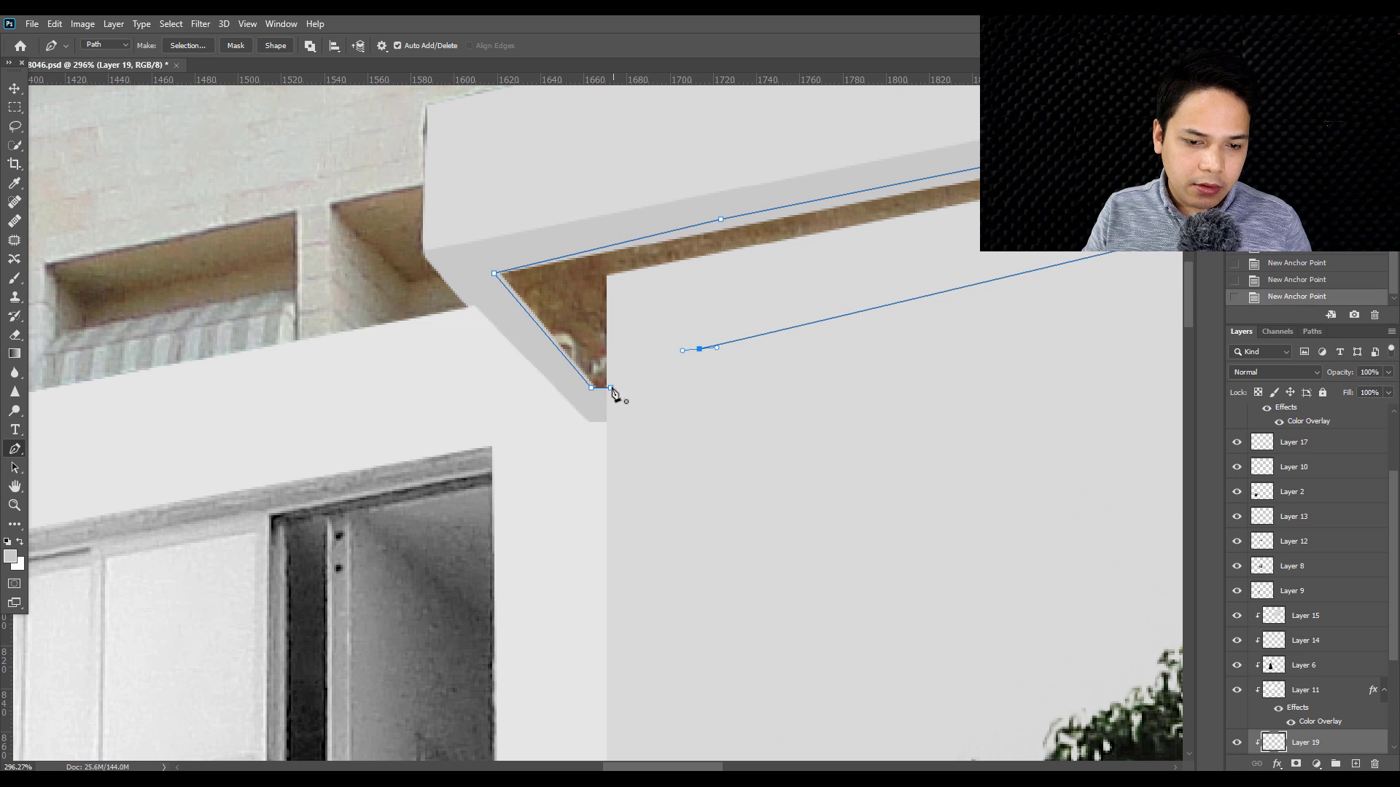
- Turn the path into a selection and add a new clipped layer above Layer 5
right_click(762, 251)
left_click(782, 305)
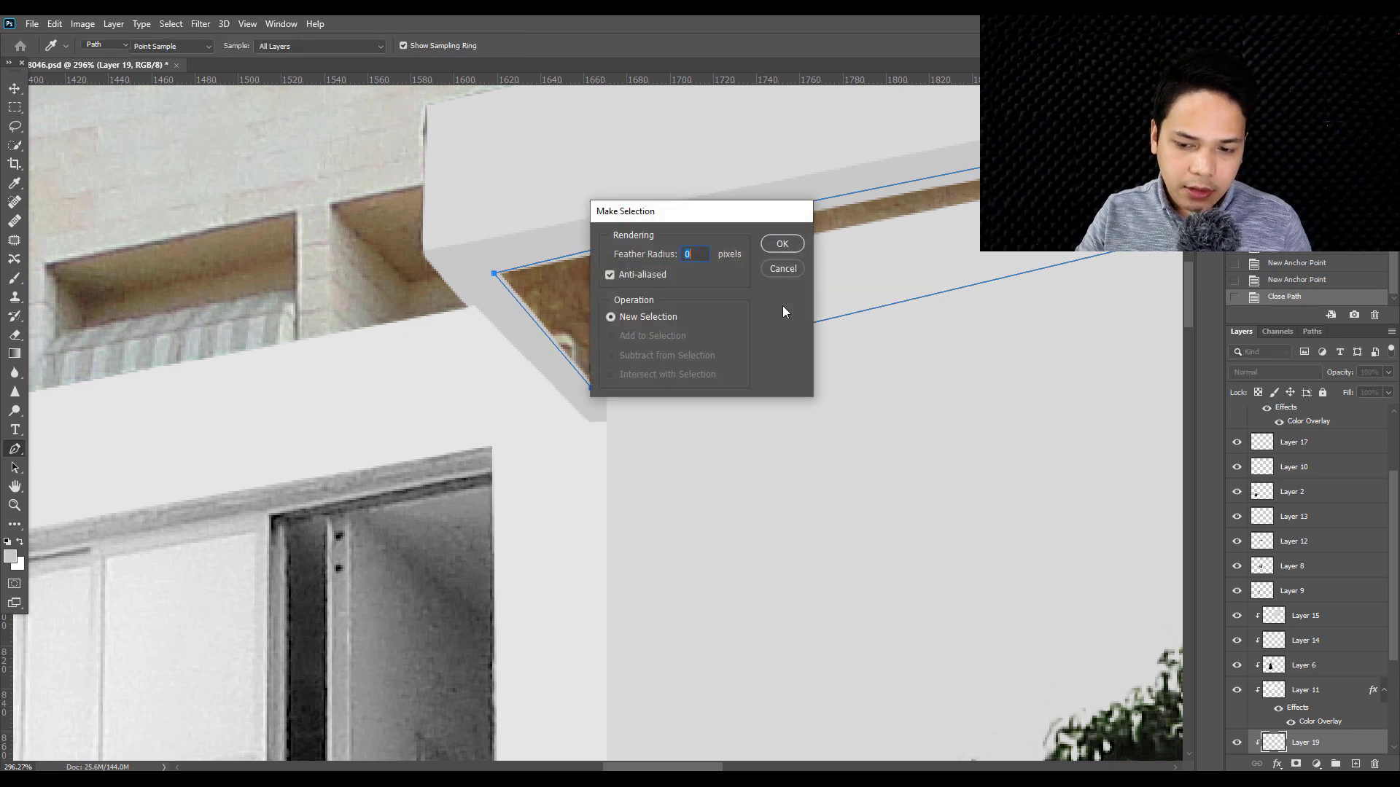
key("Return")
scroll(1352, 606, "down", 3)
left_click(1304, 717)
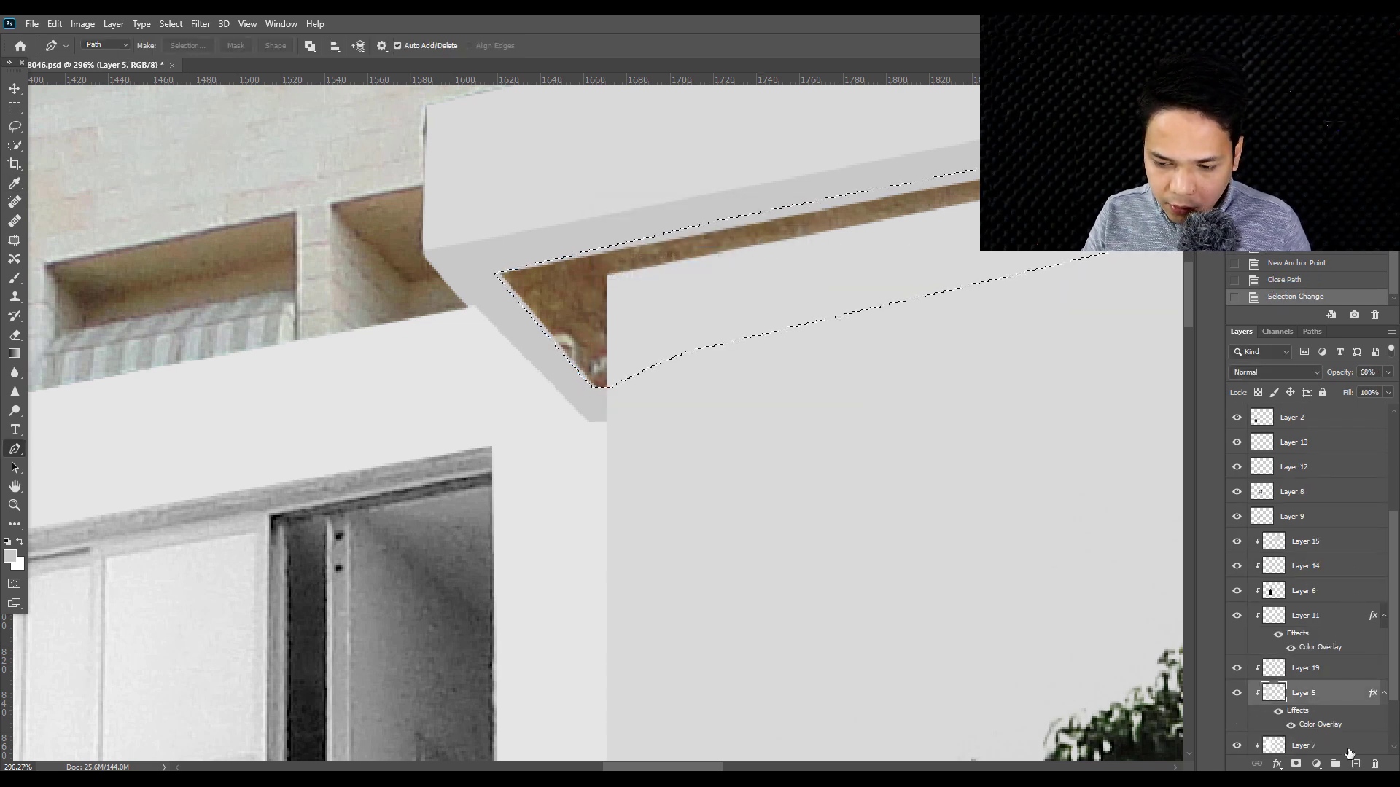
key("ctrl+shift+alt+n")
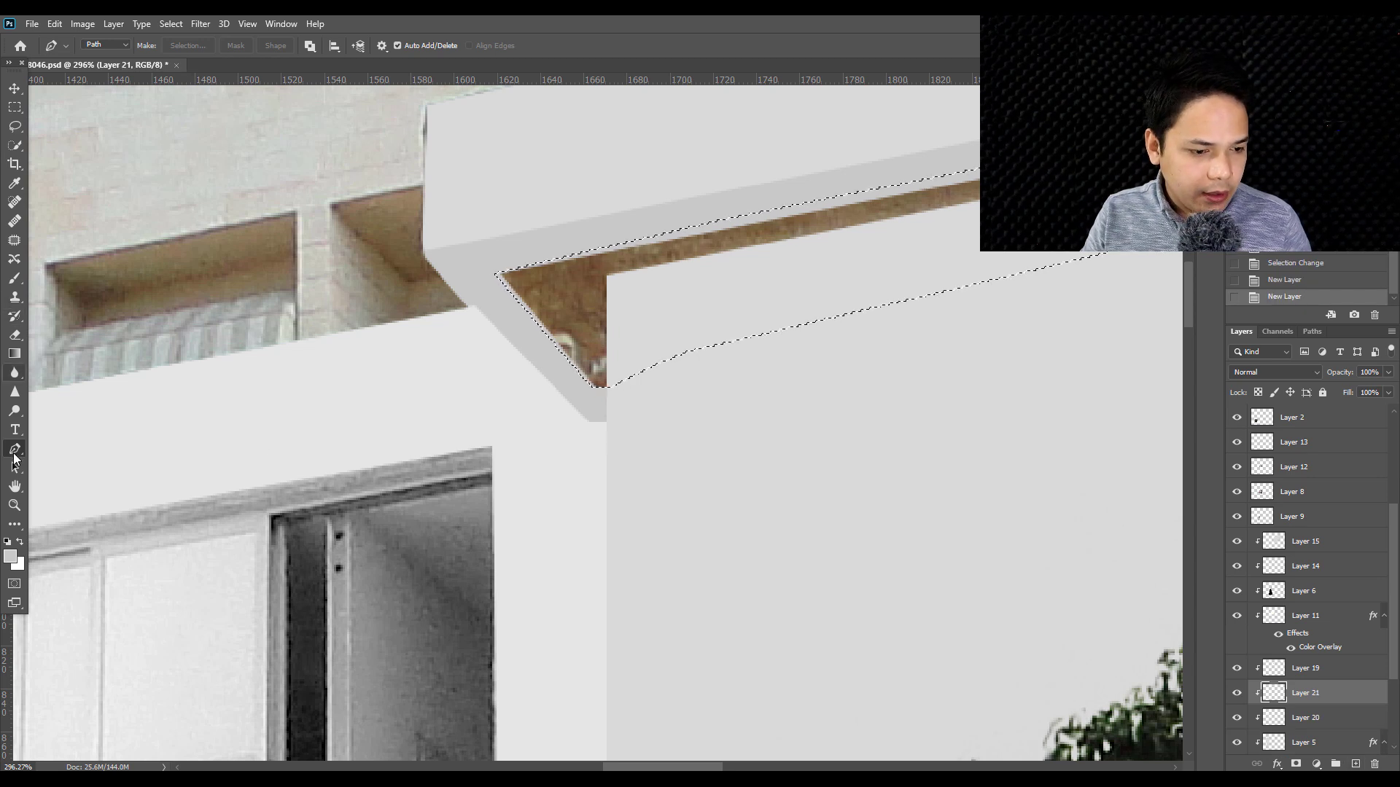
- Fill the selected underside with flat grey using the Paint Bucket, then deselect
key("g")
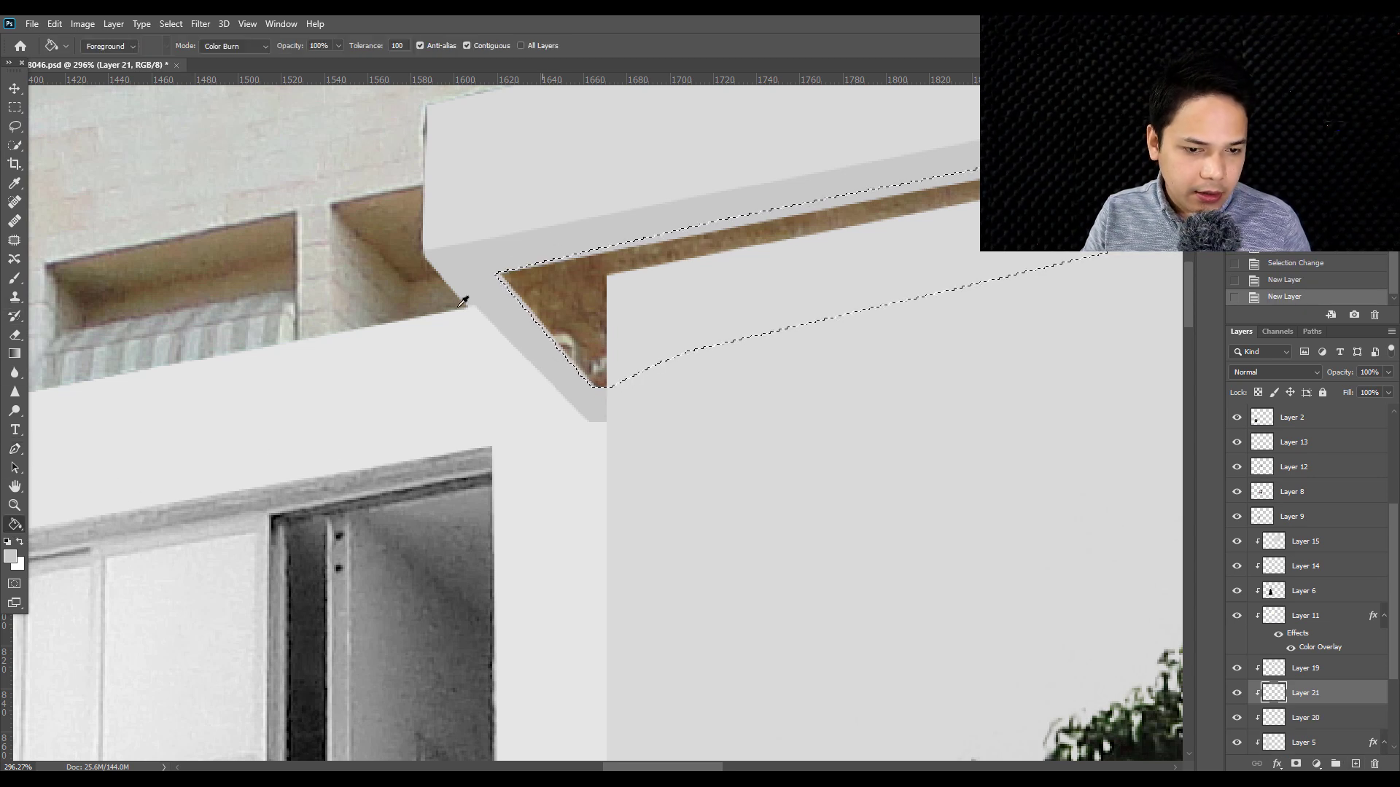
left_click(10, 557)
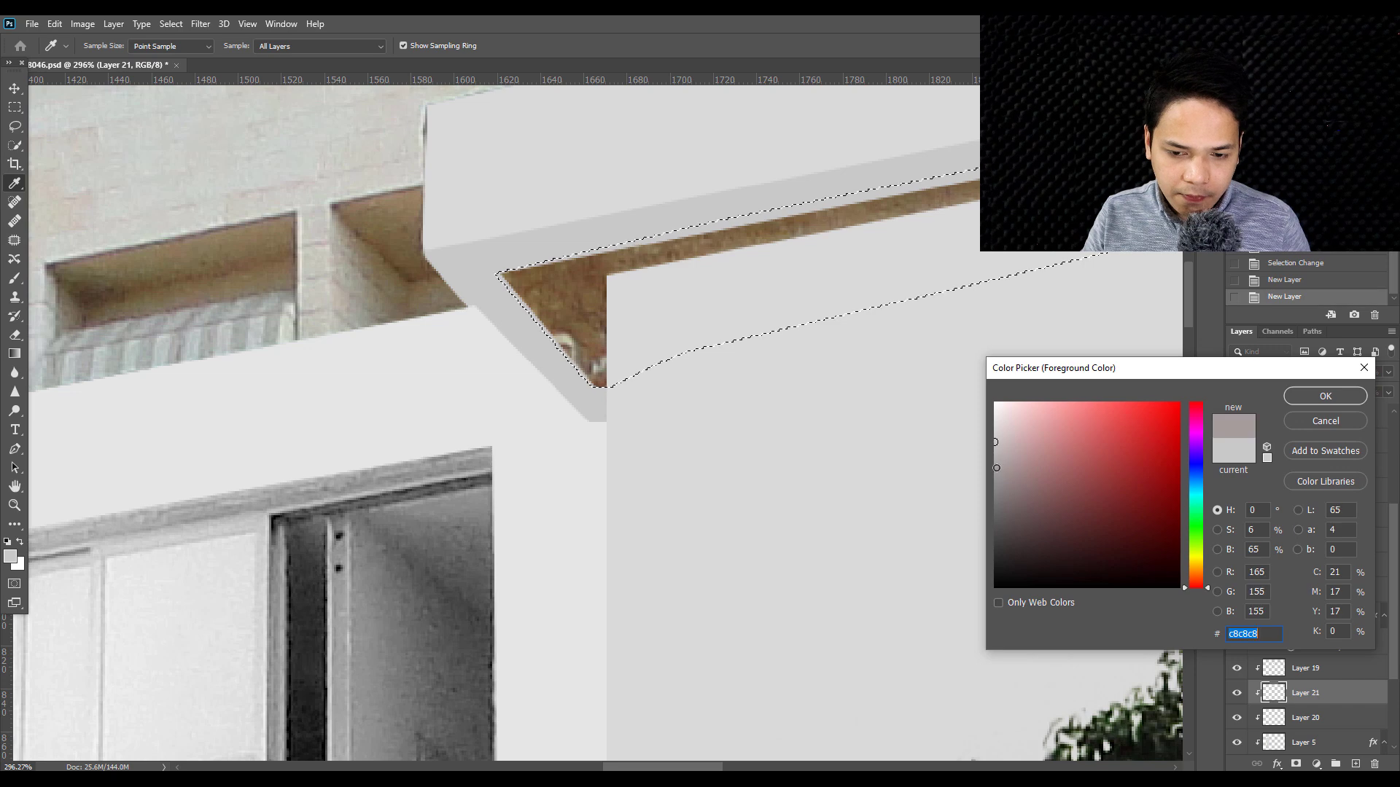
left_click(1288, 398)
left_click(794, 291)
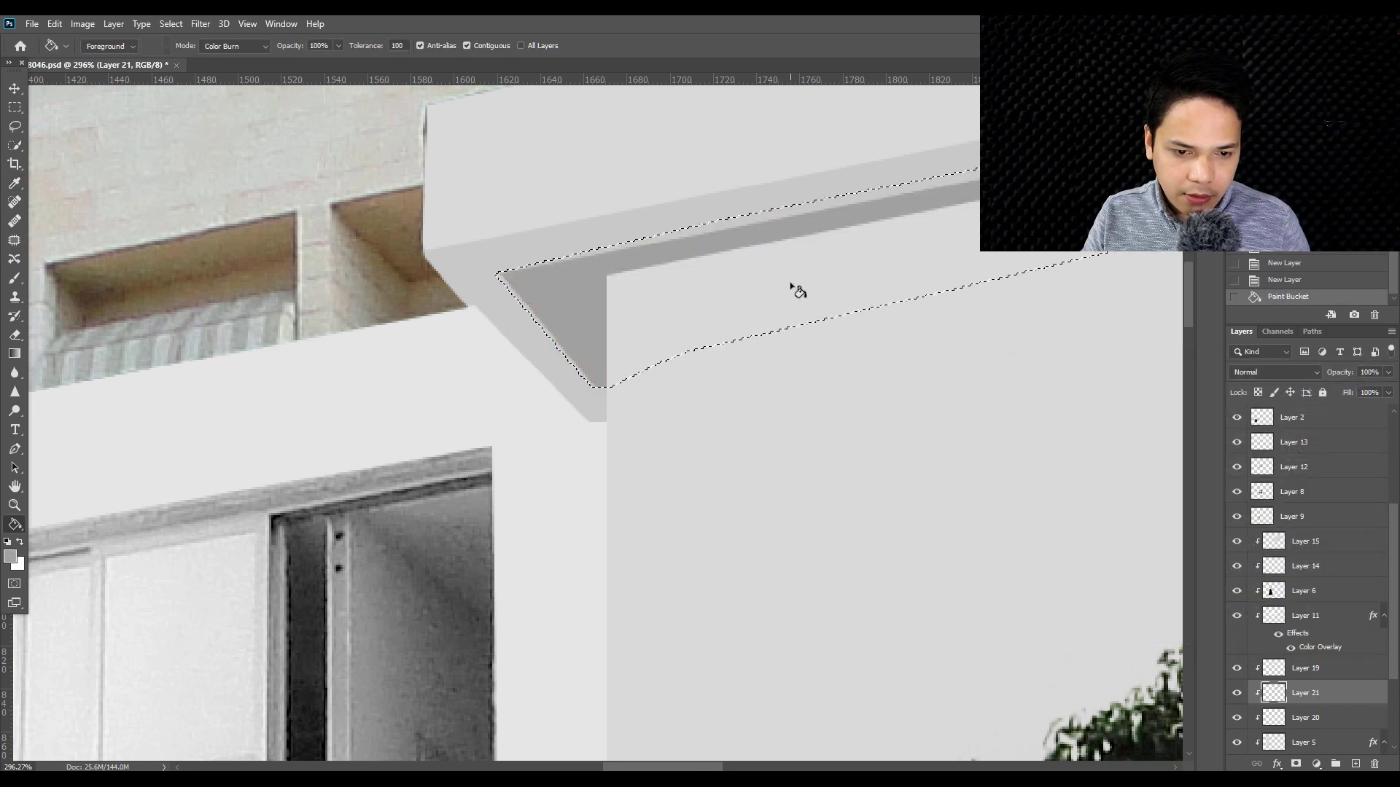
key("ctrl+d")
scroll(733, 347, "down", 5)
scroll(733, 348, "down", 4)
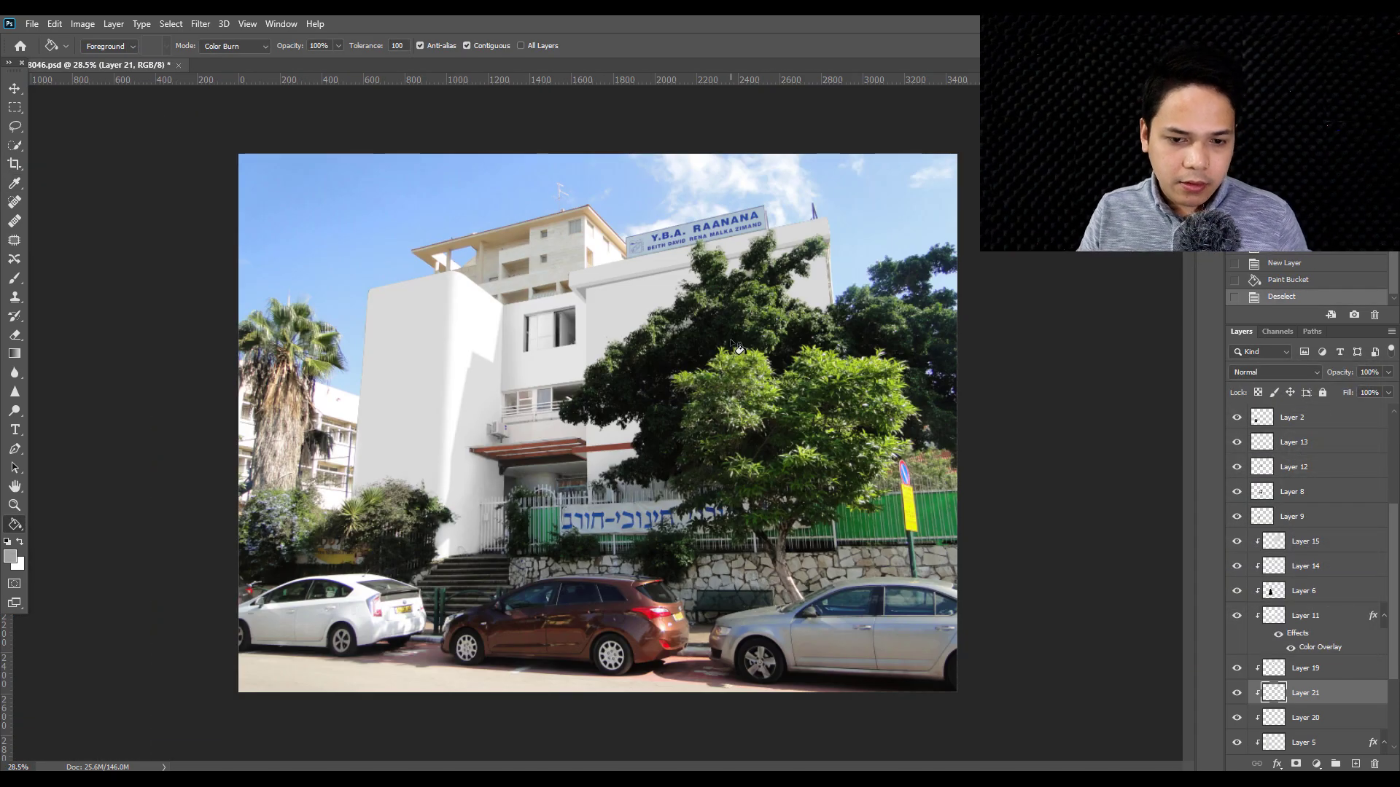
- Darken the grey underside fill with Levels, midtone slider at 0.89
scroll(720, 312, "up", 2)
scroll(720, 312, "up", 2)
scroll(719, 312, "up", 1)
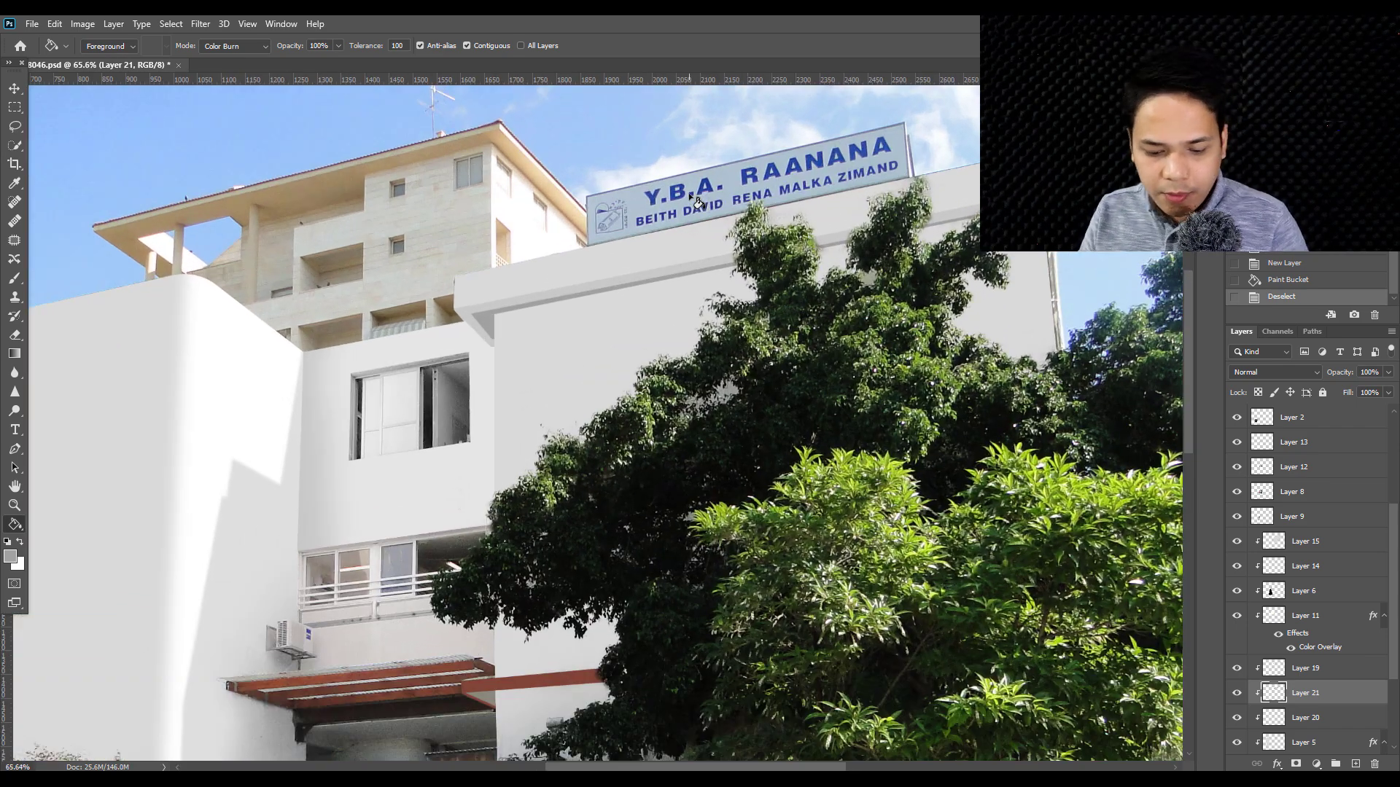
key("ctrl+l")
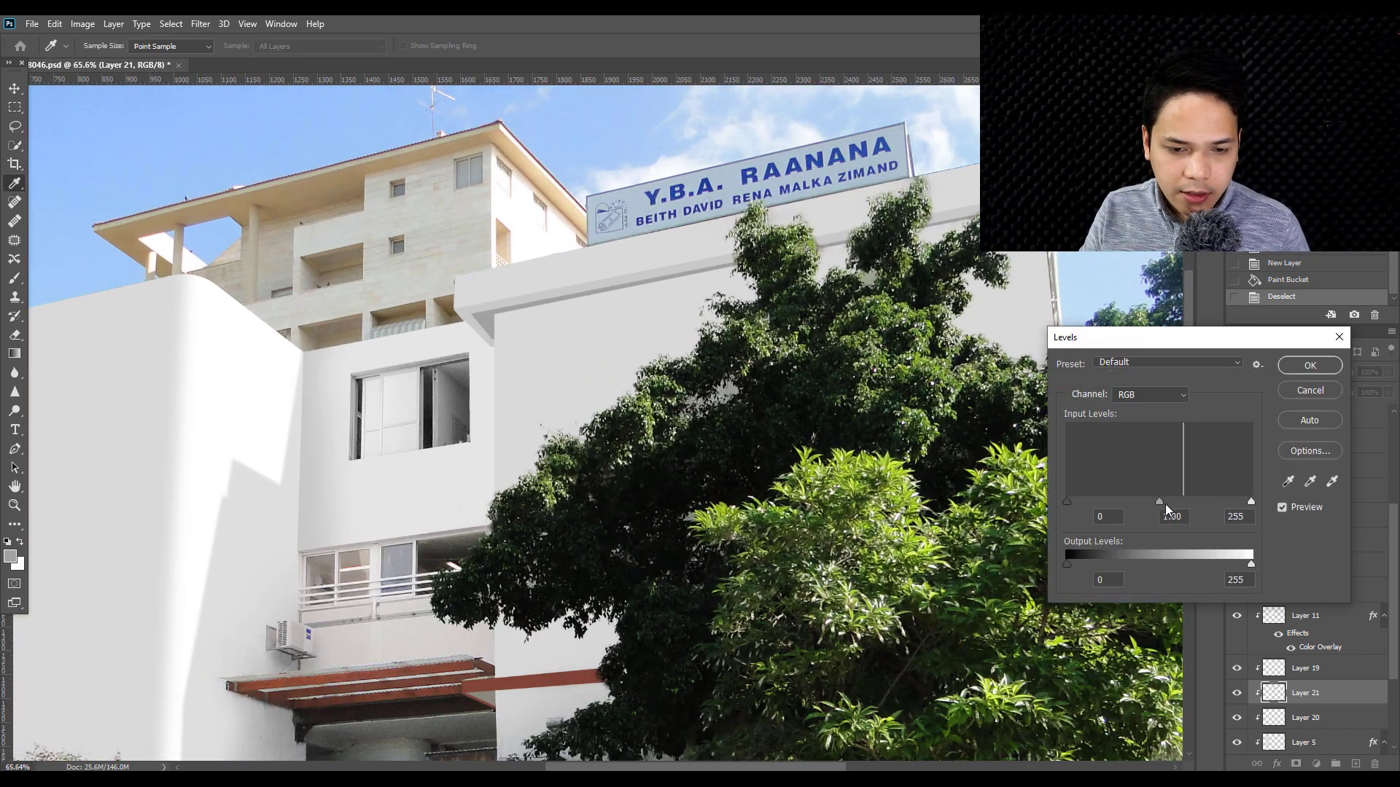
left_click_drag(1165, 505, 1165, 505)
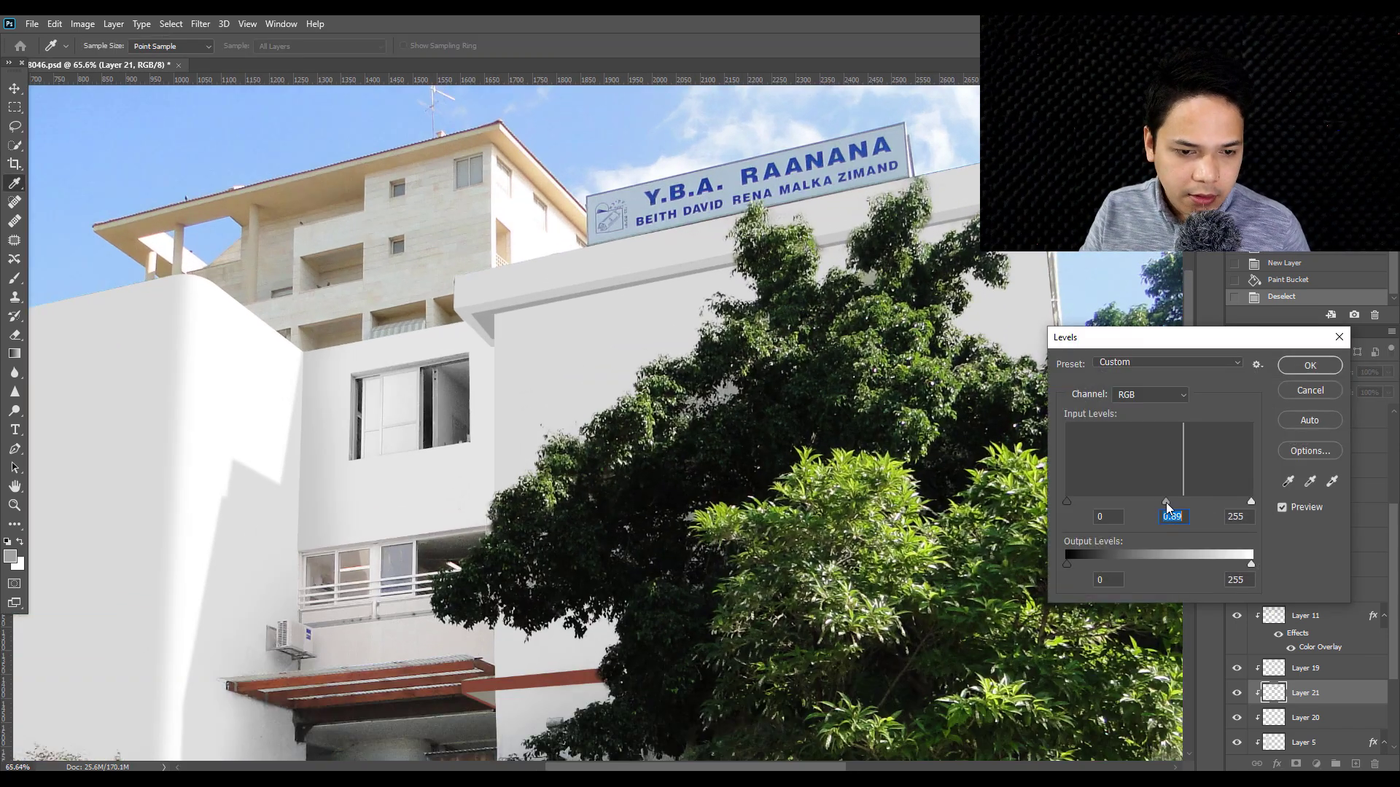
left_click(1310, 364)
- Save the document
scroll(762, 196, "down", 1)
scroll(754, 194, "down", 2)
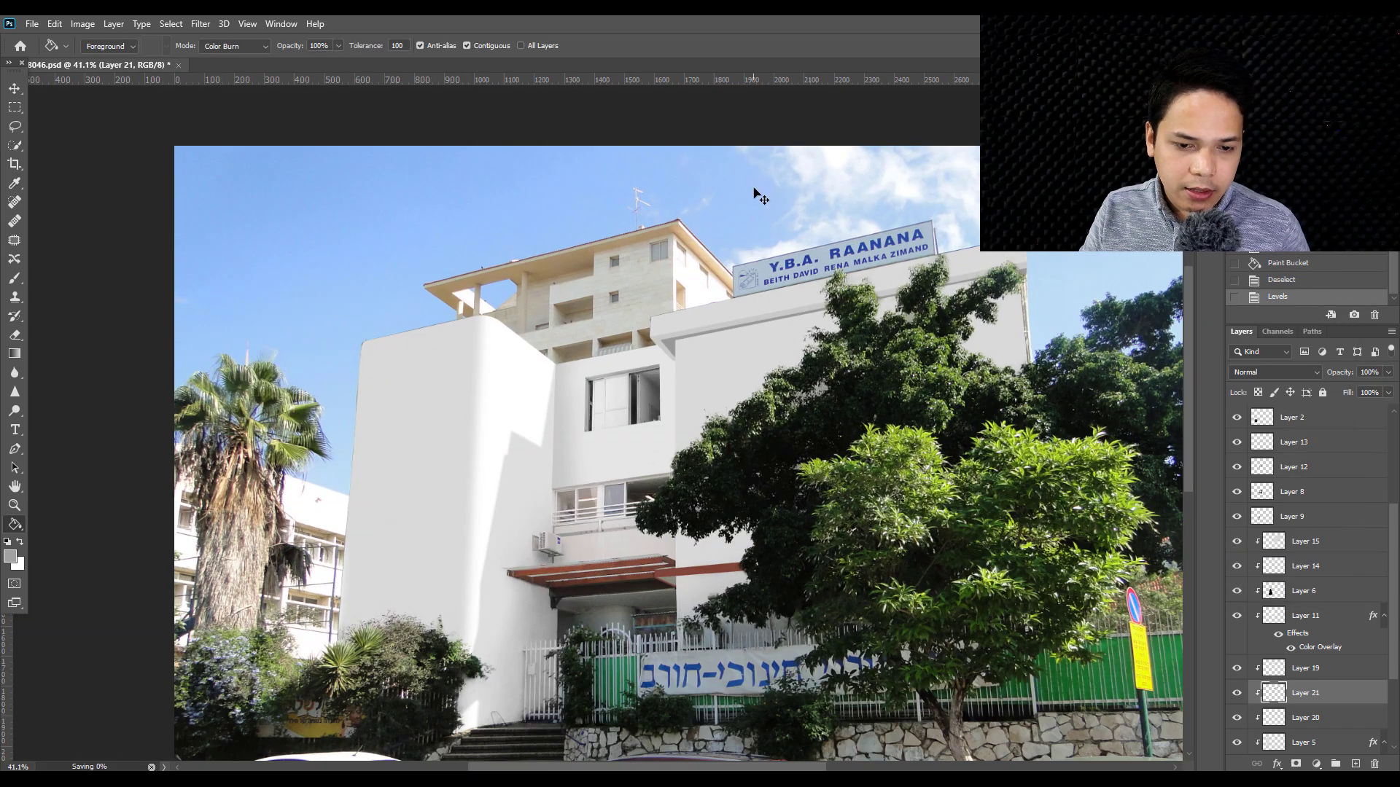
key("ctrl+s")
scroll(683, 274, "up", 2)
scroll(656, 287, "up", 2)
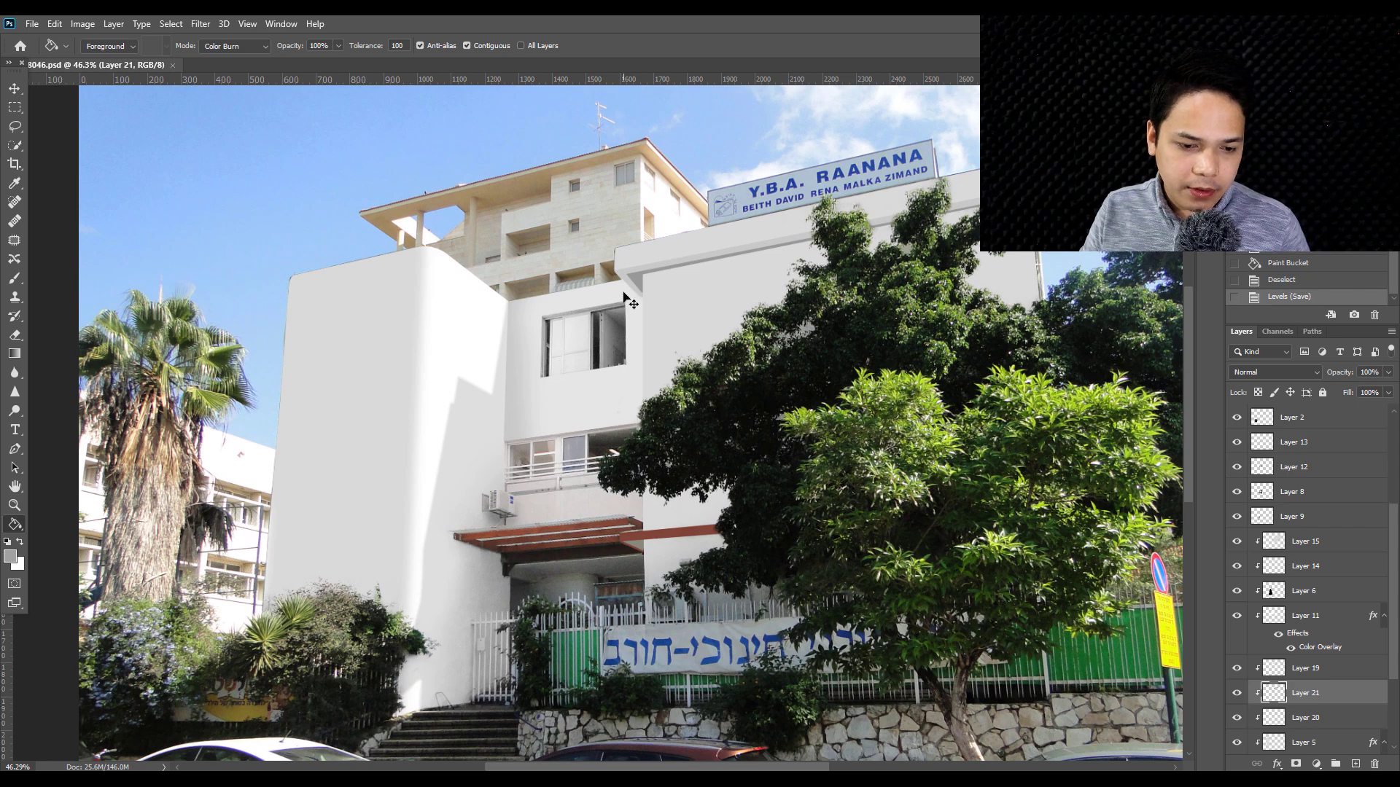
scroll(625, 295, "down", 2)
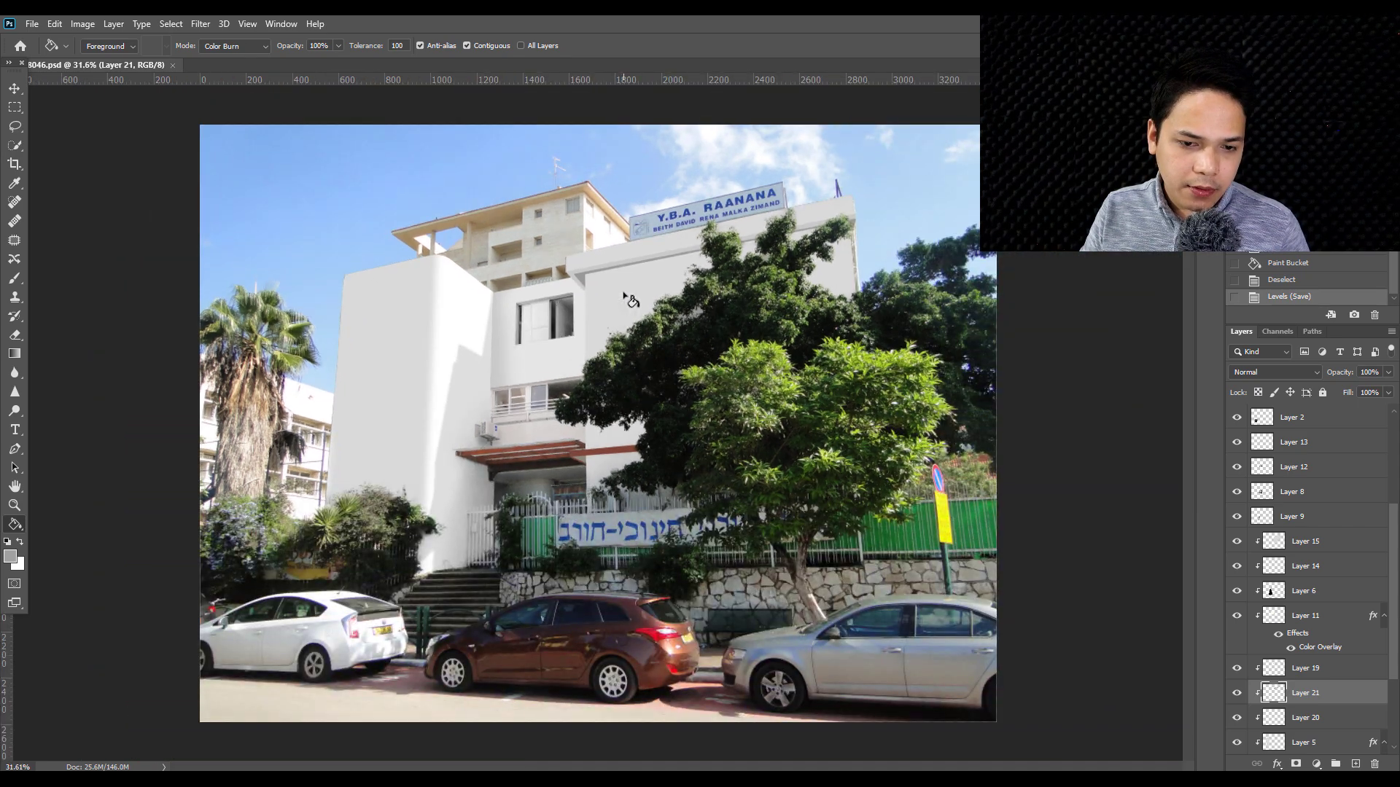
scroll(627, 298, "up", 5)
scroll(597, 292, "up", 1)
scroll(554, 282, "up", 4)
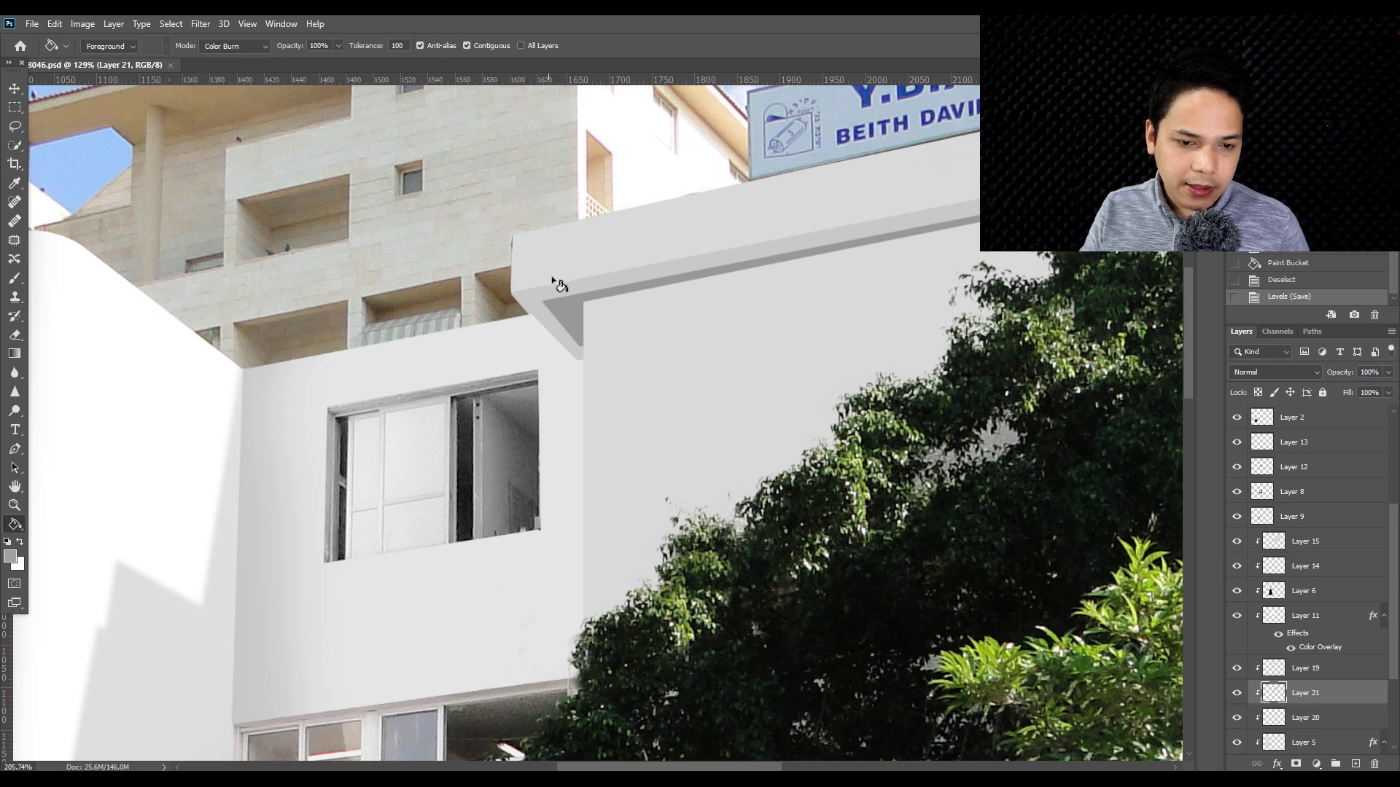
scroll(554, 283, "up", 6)
- Hide Layer 21 and start a Pen path along the fascia under the roof overhang
left_click(14, 88)
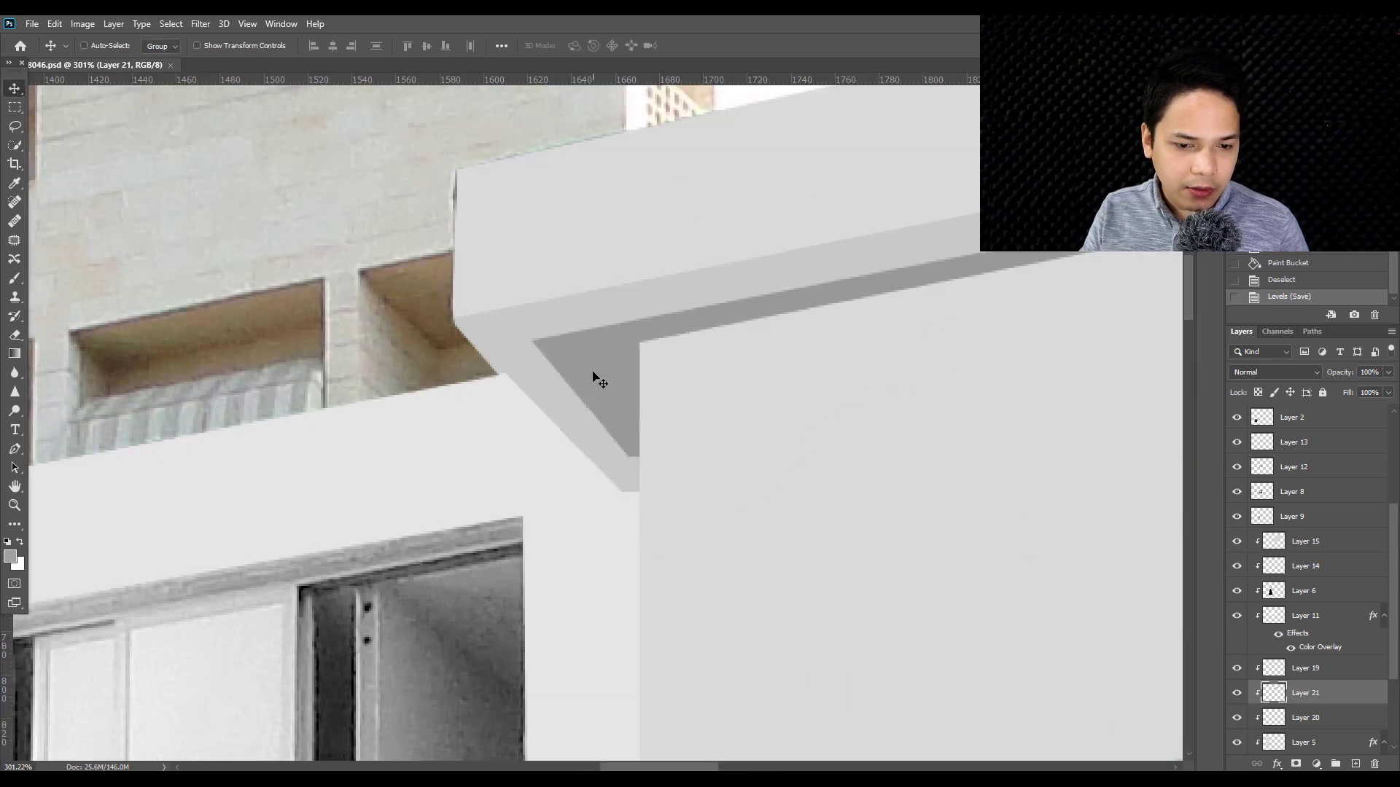
key("o")
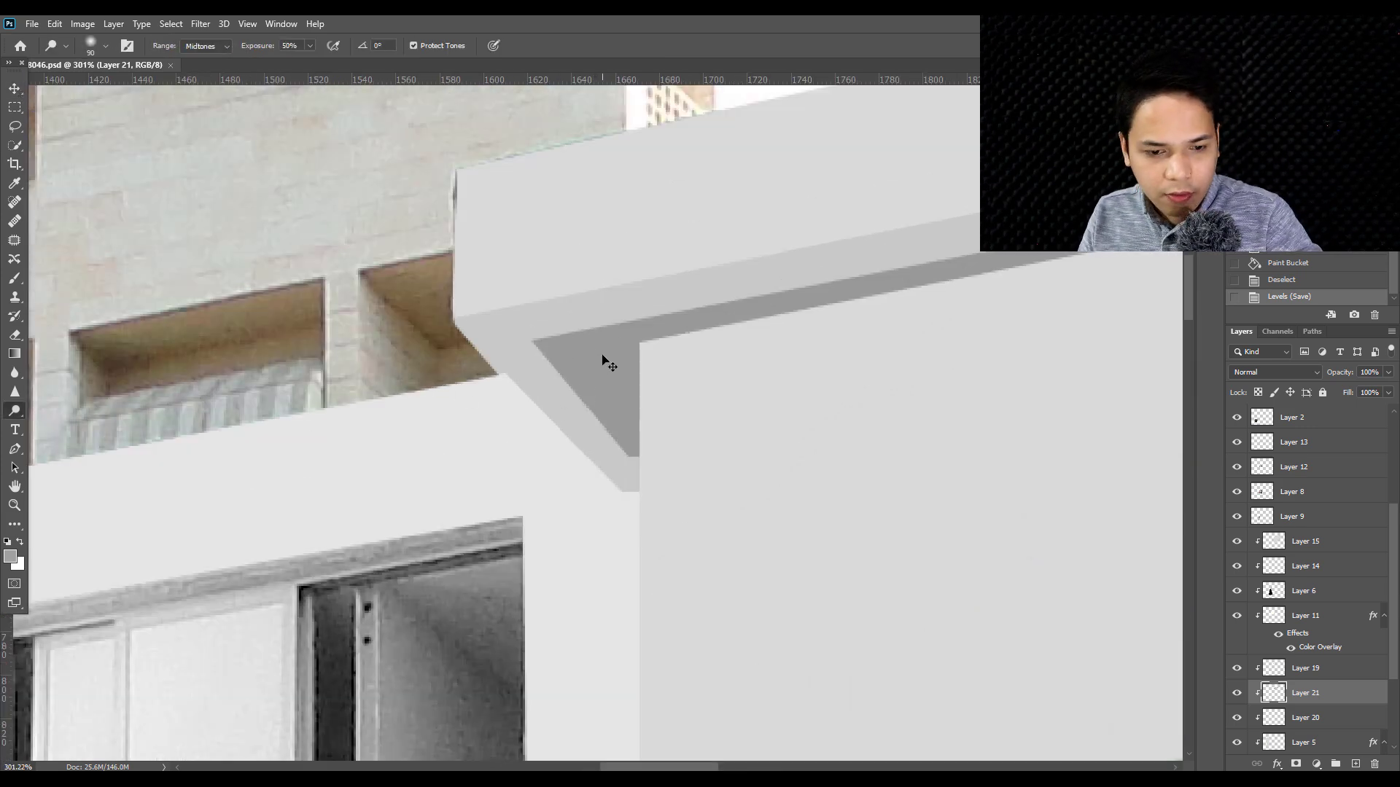
key("p")
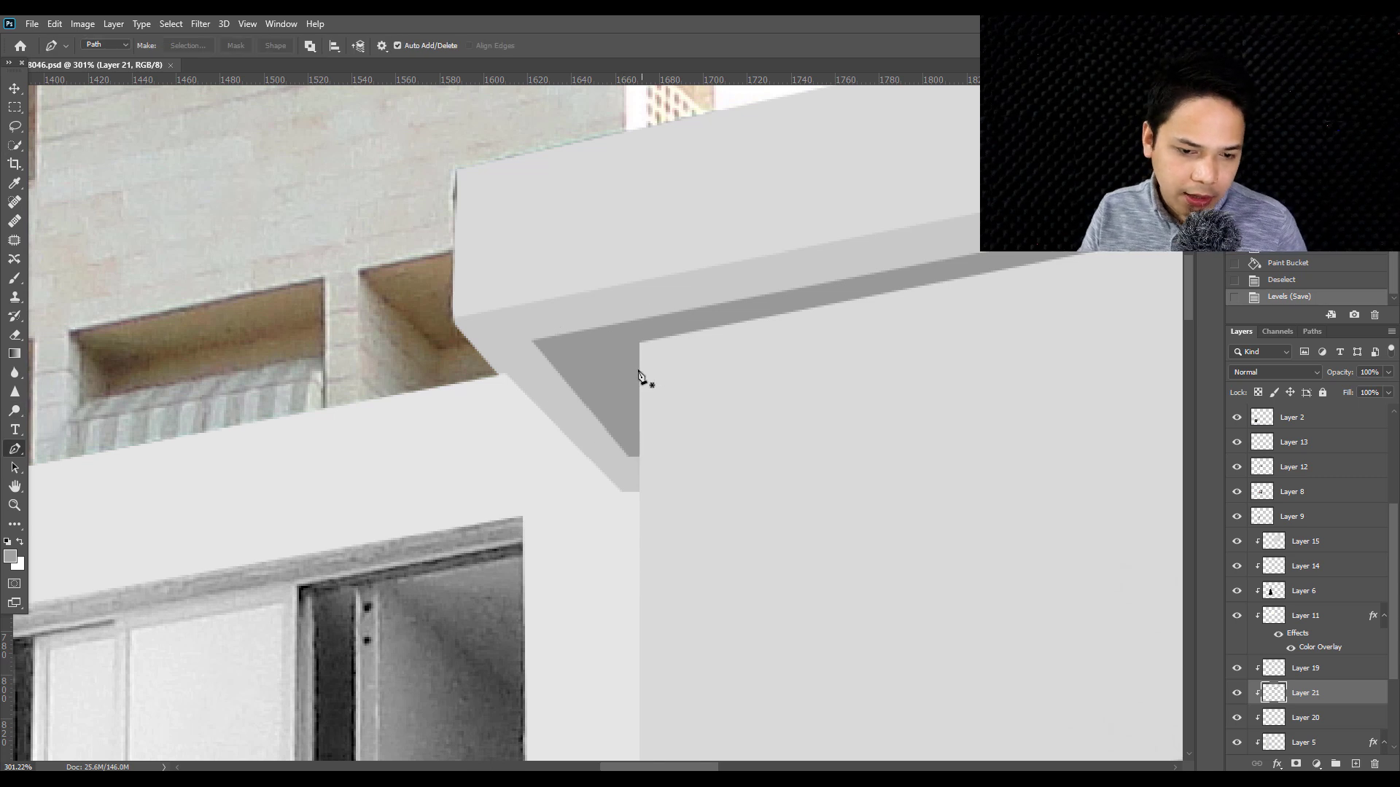
left_click(1237, 693)
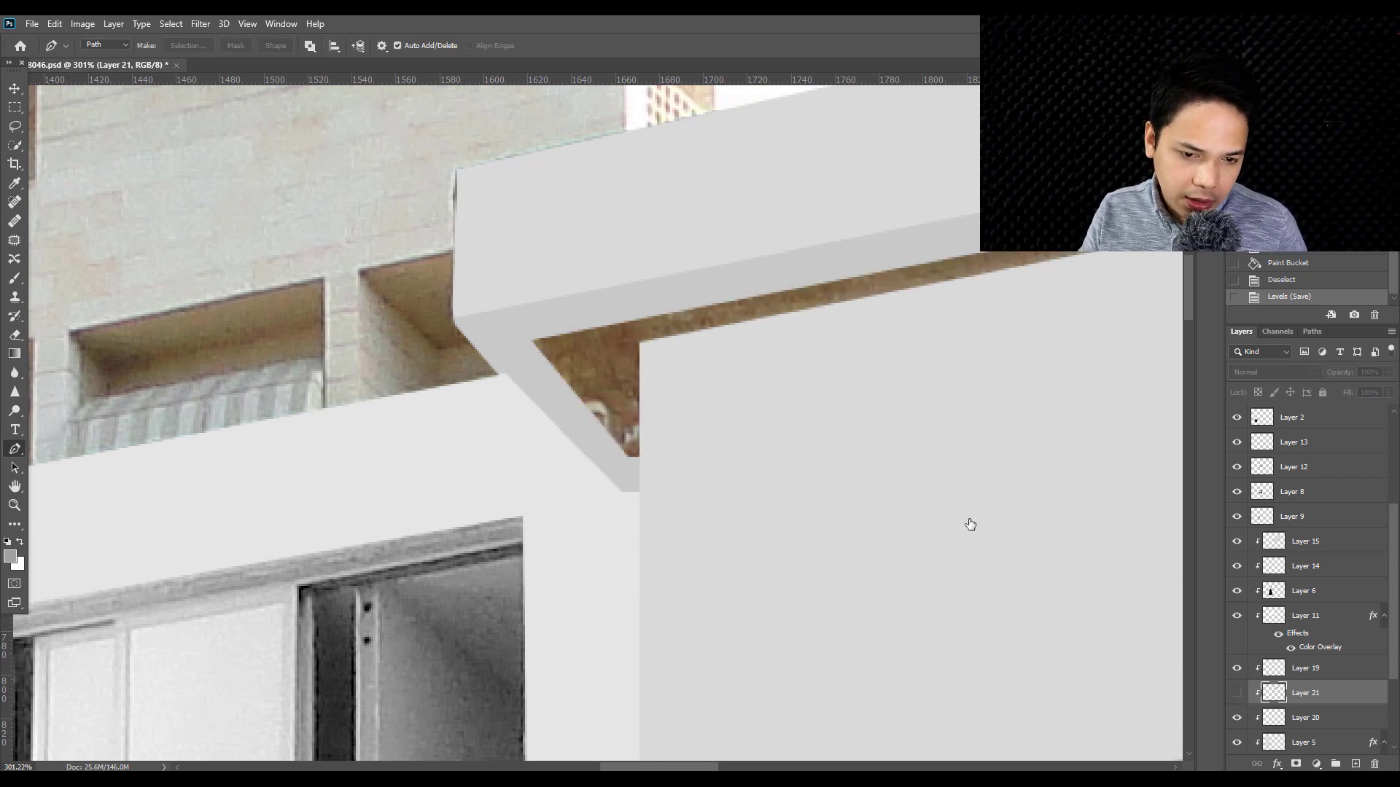
left_click(641, 356)
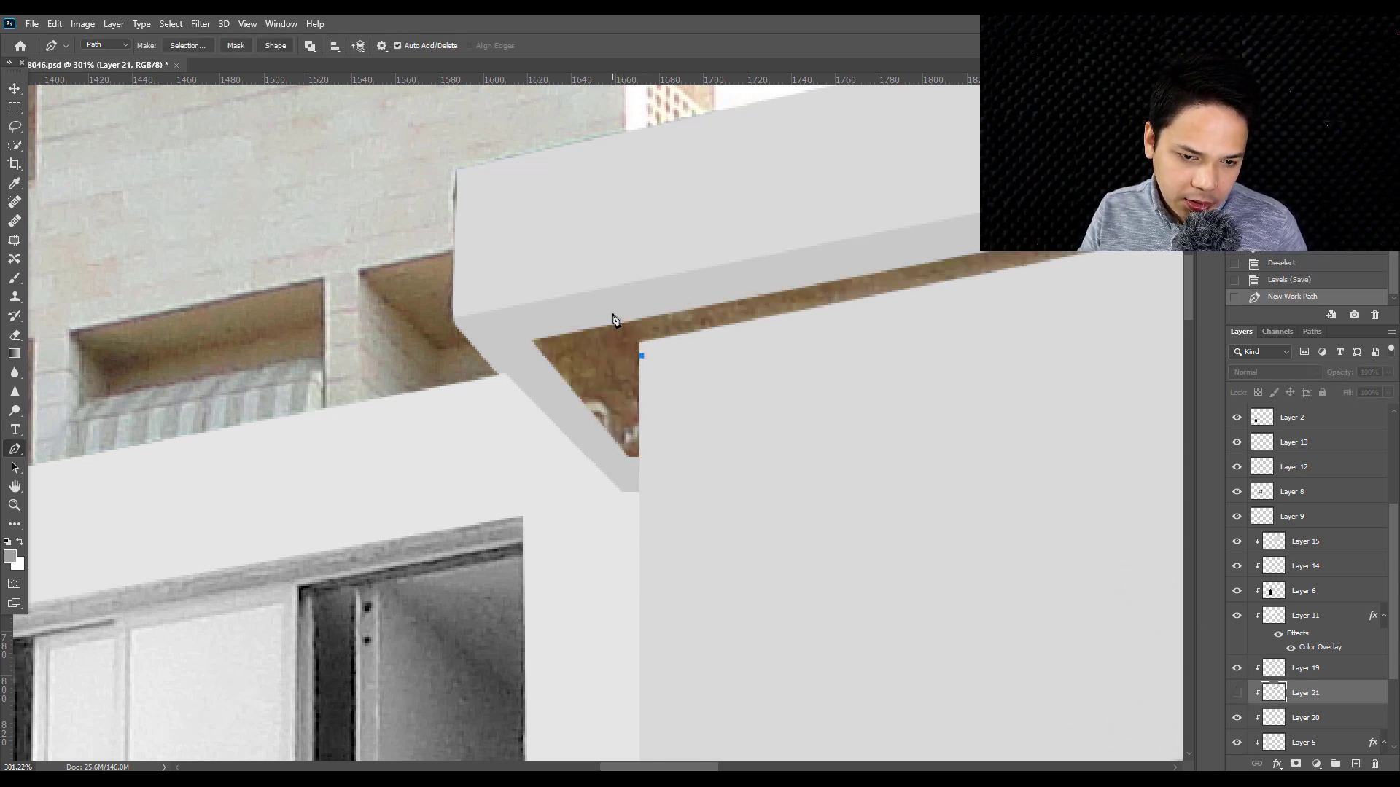
left_click(610, 320)
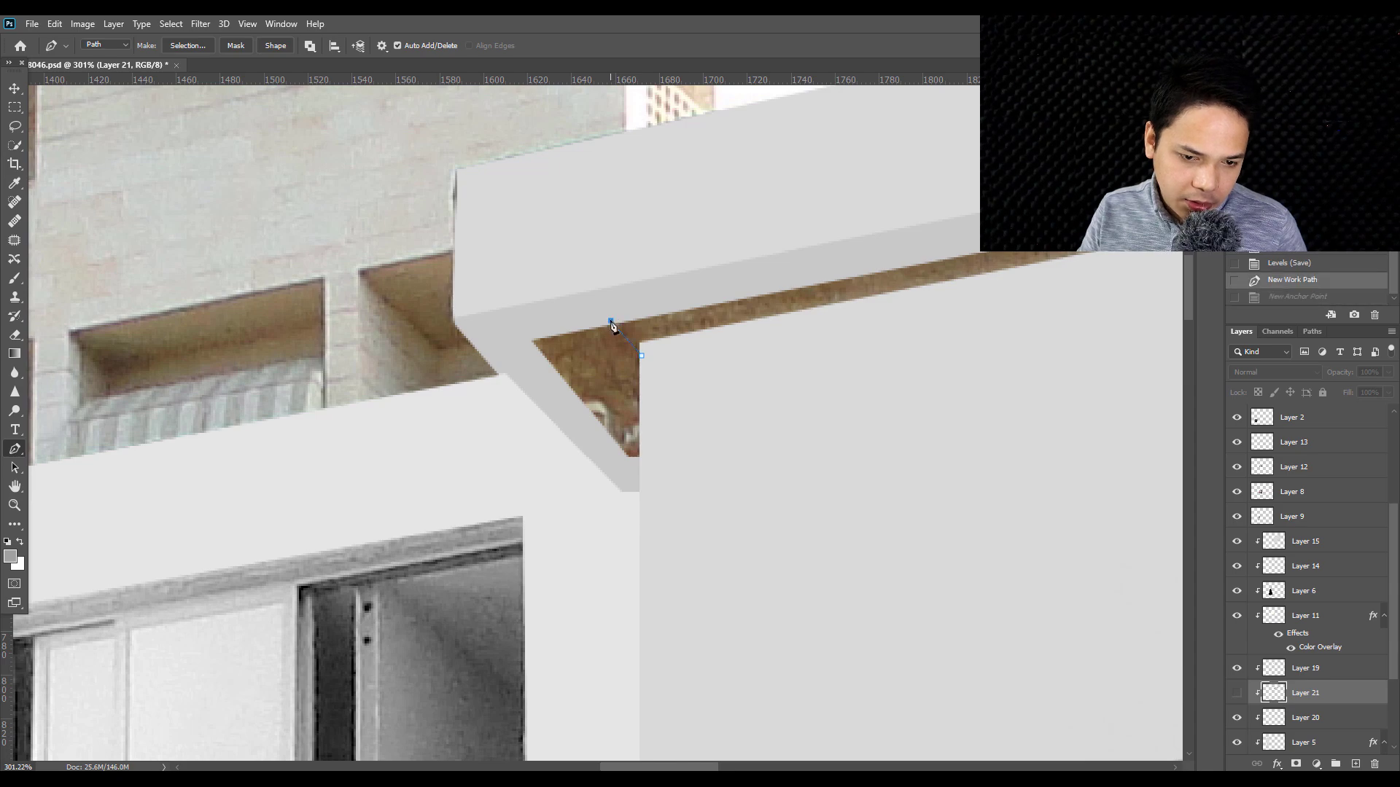
left_click(679, 307)
scroll(674, 302, "down", 5)
scroll(640, 334, "up", 4)
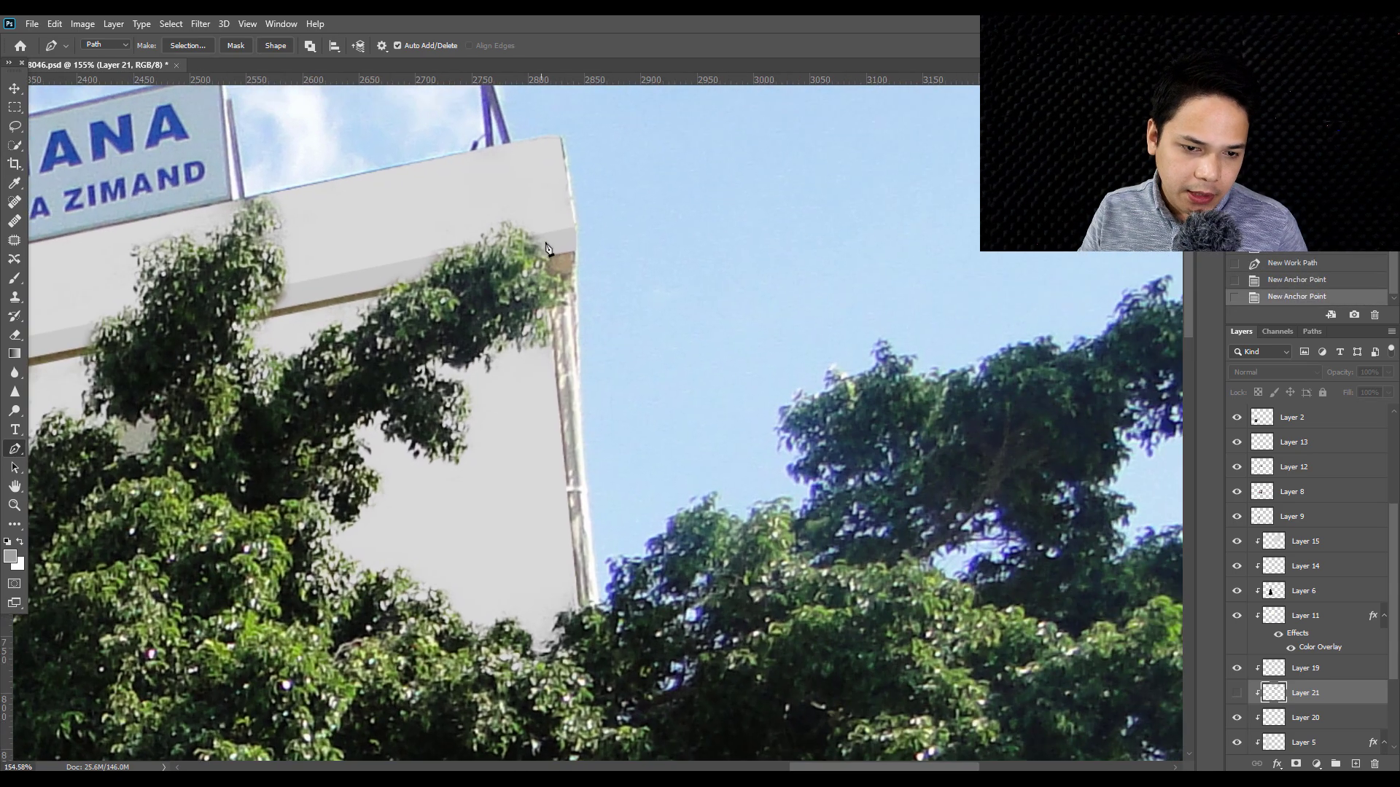
left_click(555, 243)
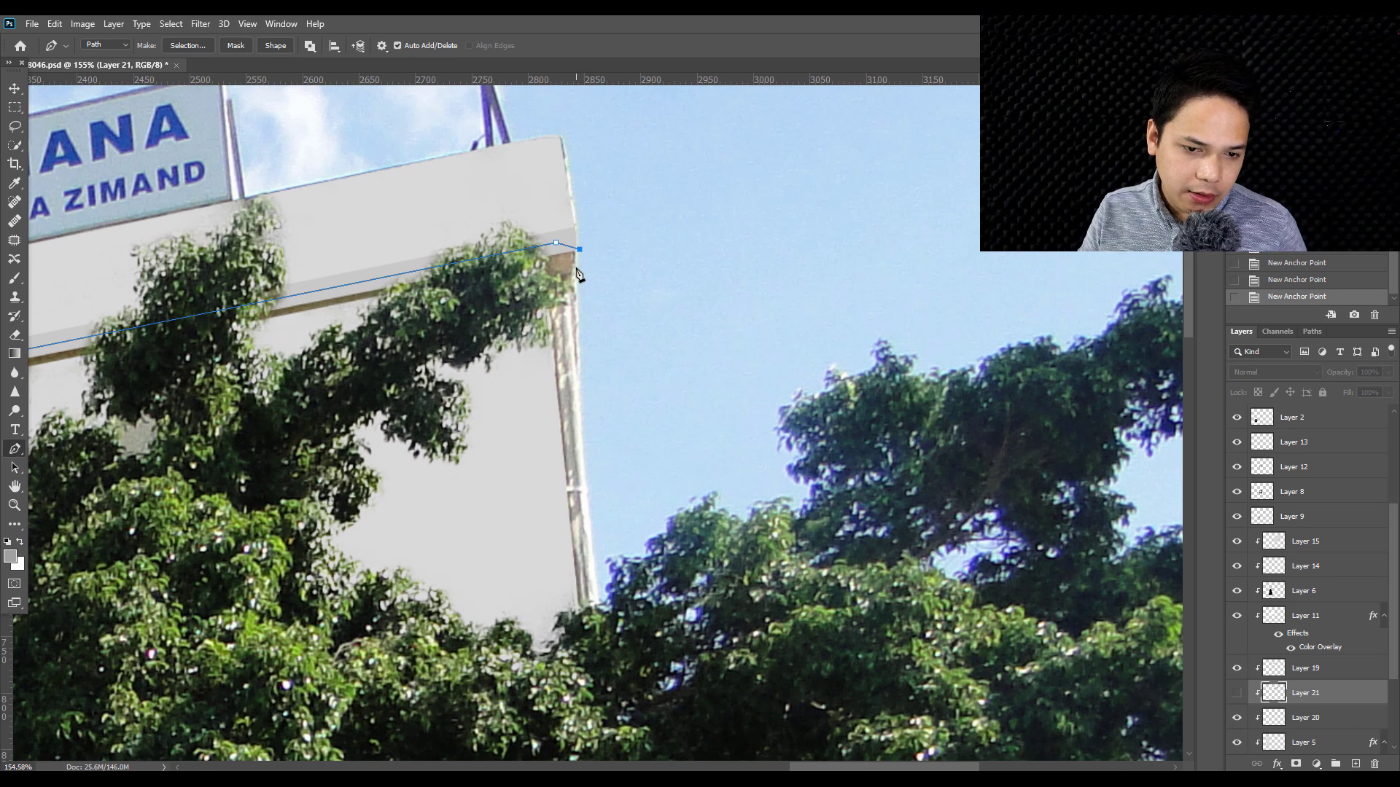
- Close the fascia path at the overhang corner and convert it into a selection
mouse_move(192, 331)
left_mouse_down()
mouse_move(522, 322)
mouse_move(634, 510)
left_mouse_up()
mouse_move(292, 510)
left_mouse_down()
mouse_move(759, 516)
mouse_move(155, 460)
left_mouse_up()
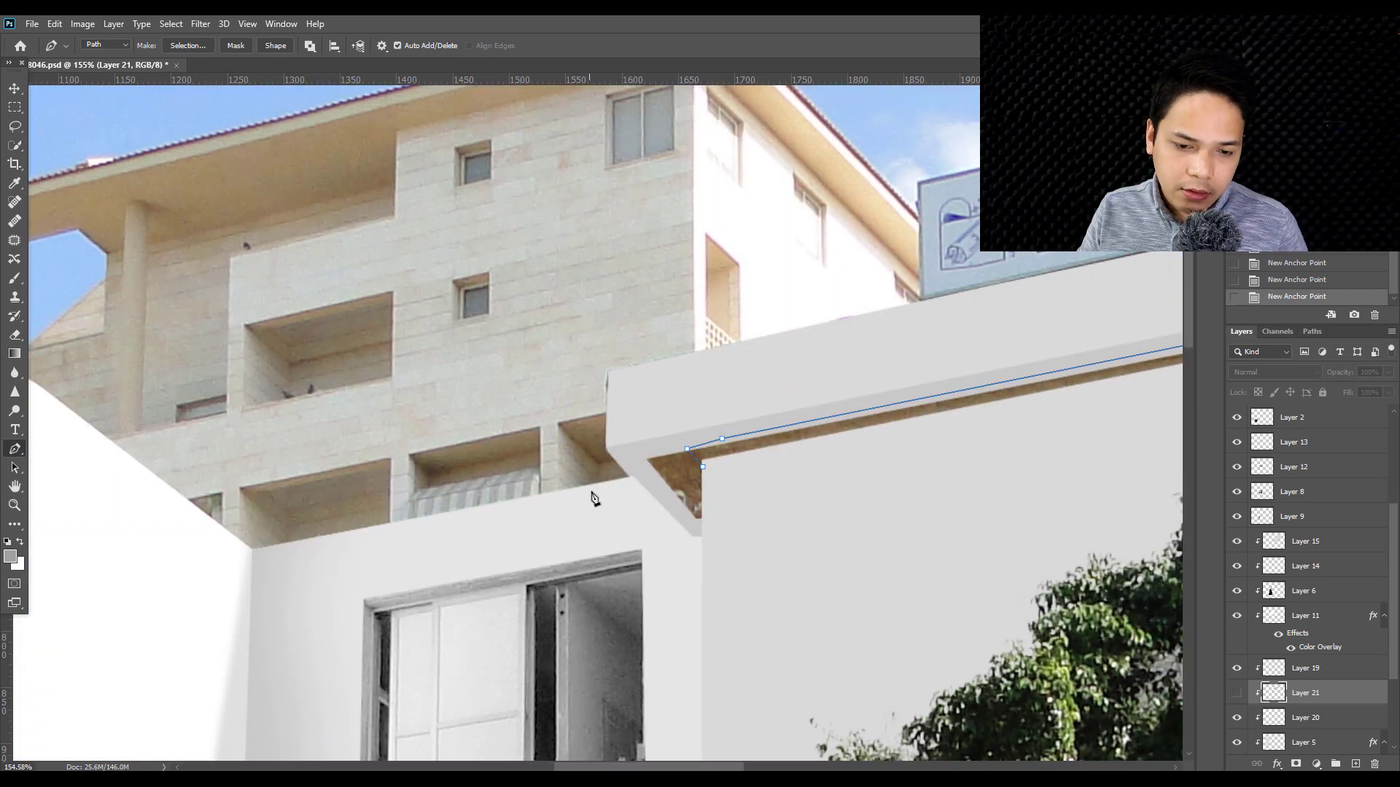
left_click(718, 489)
left_click(703, 467)
right_click(788, 347)
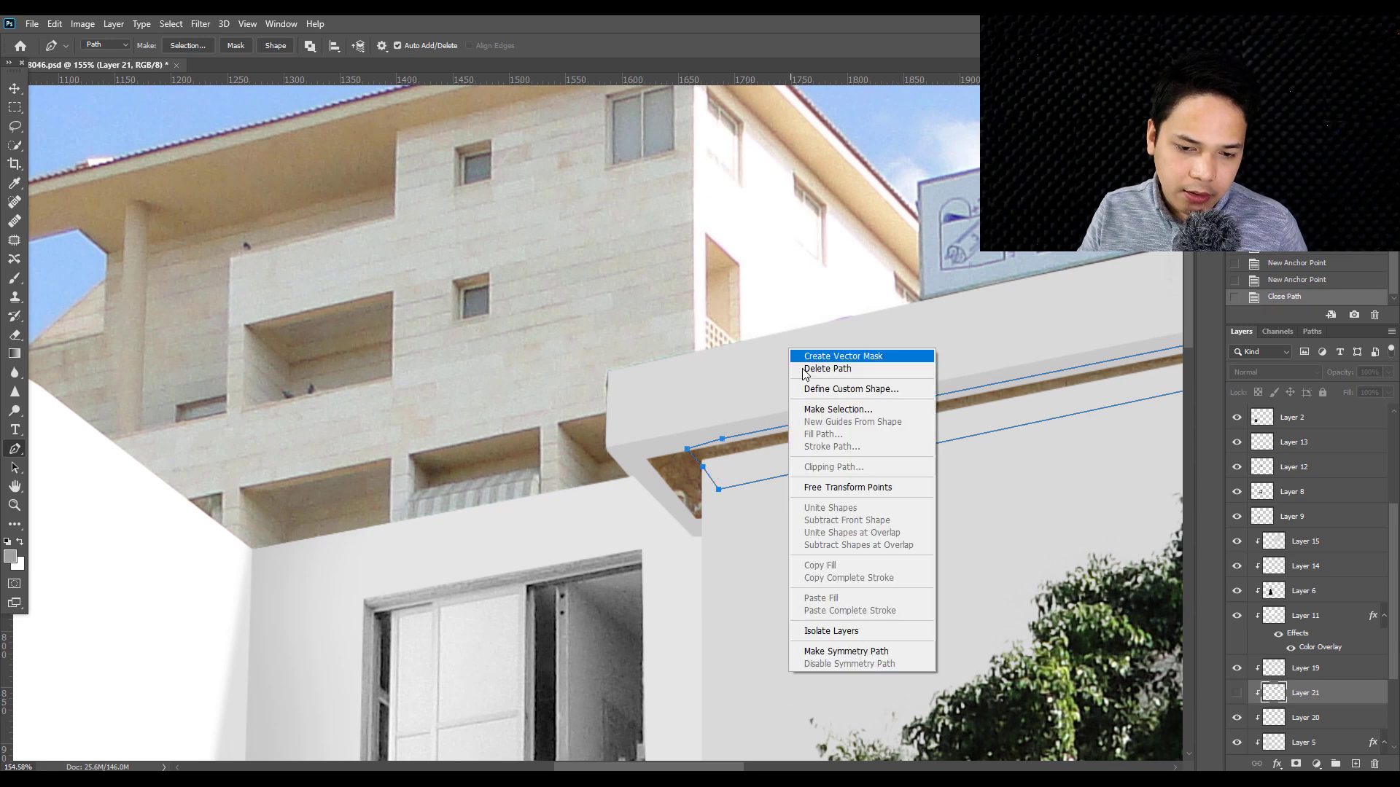
left_click(798, 406)
key("Return")
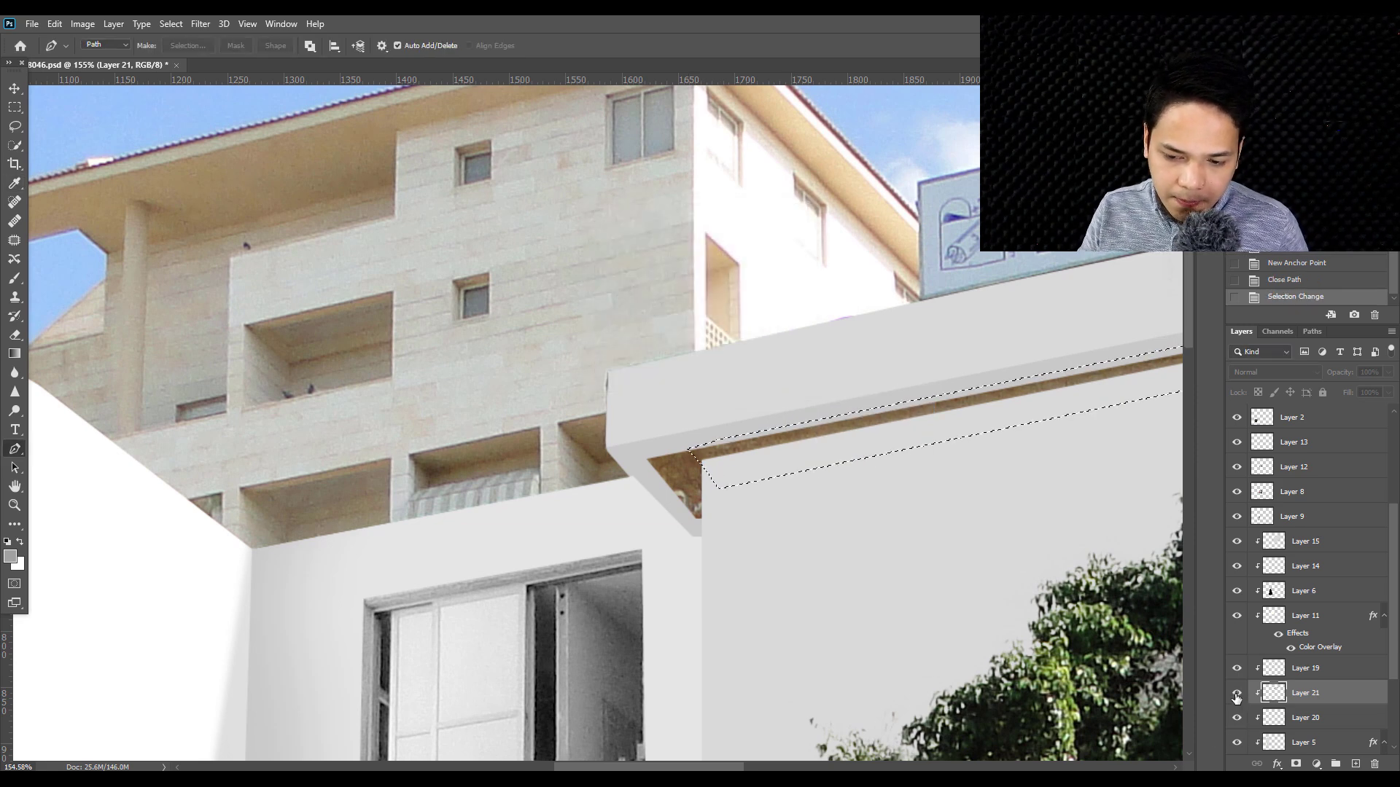
- Show Layer 21, move Layer 22 above it, and sample a dark grey foreground
left_click(1237, 695)
left_click(1312, 718)
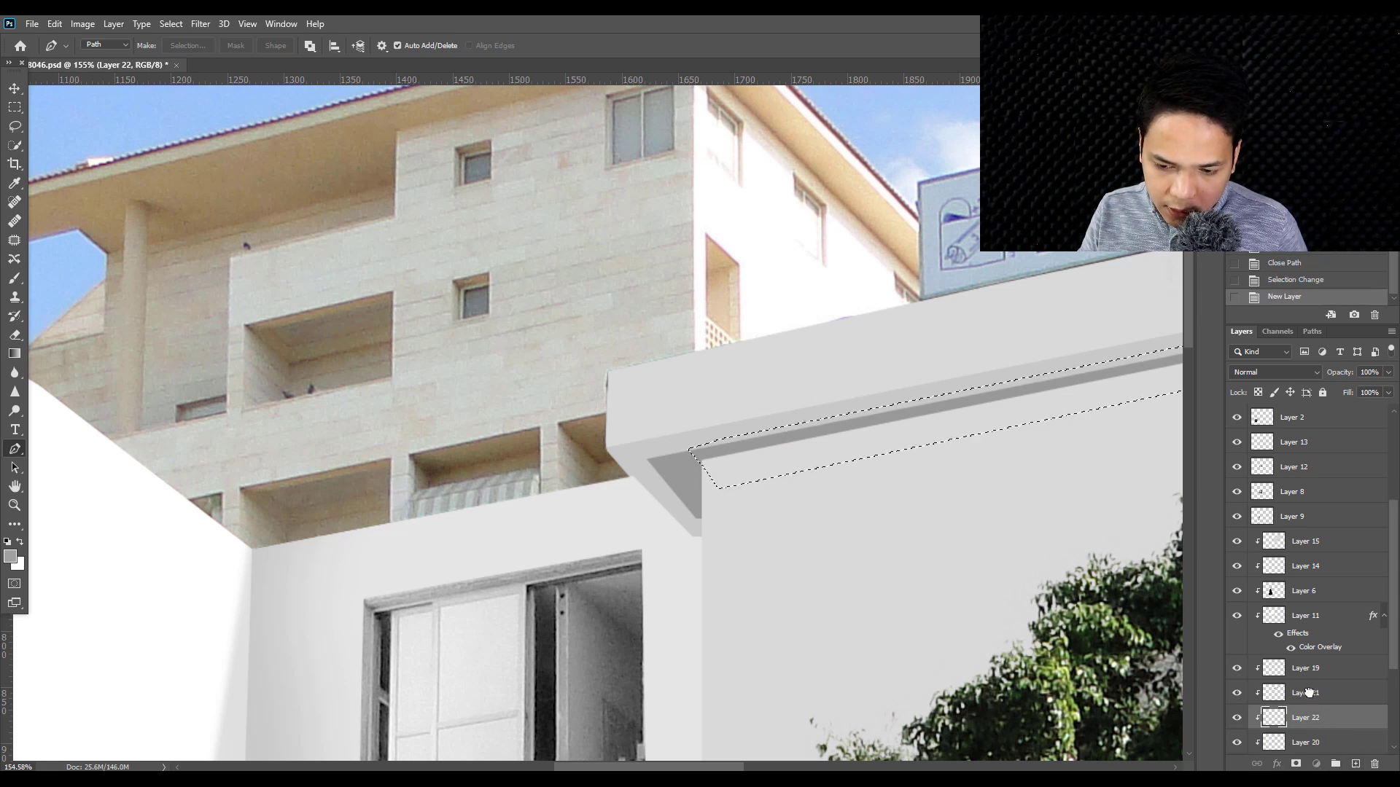
left_click_drag(1318, 708, 1313, 681)
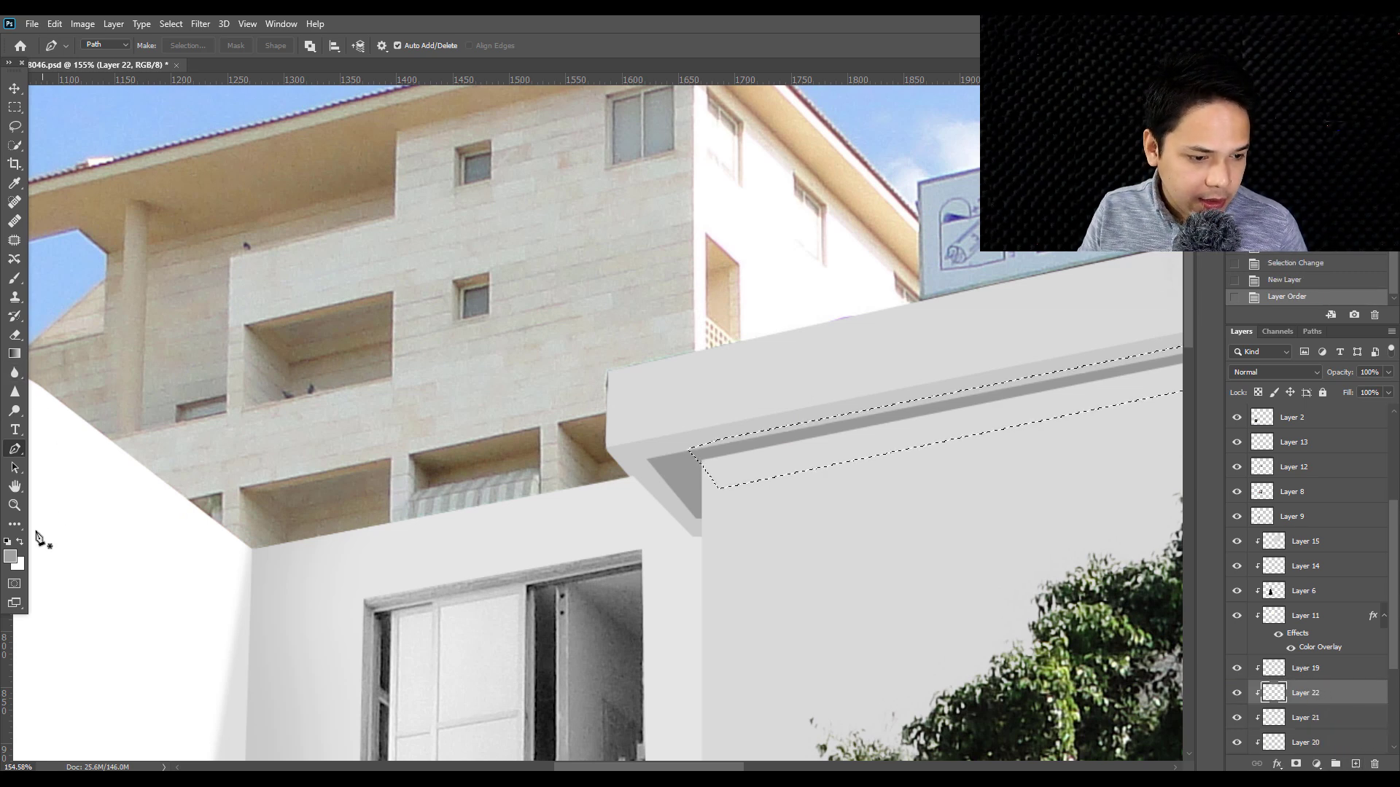
left_click(10, 557)
left_click(683, 476)
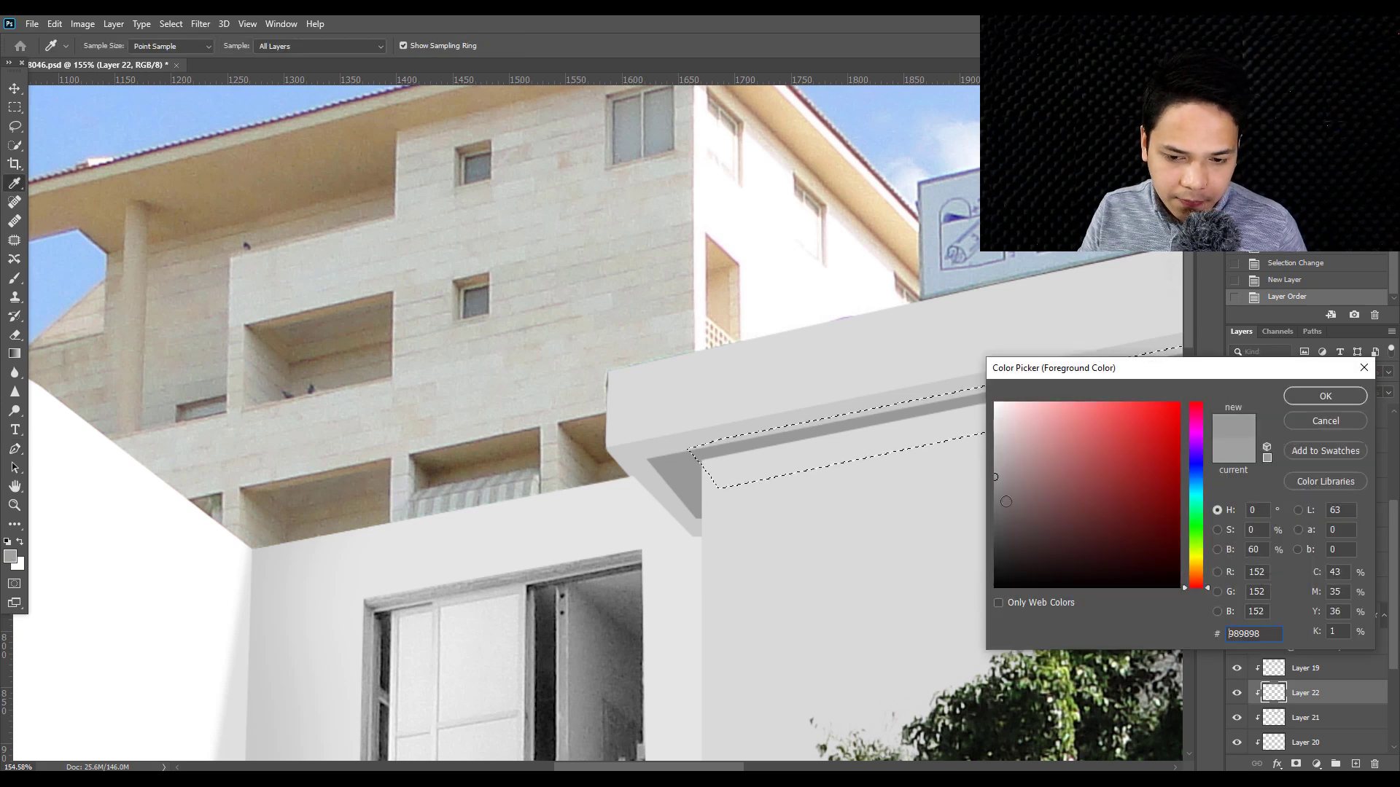
left_click(970, 522)
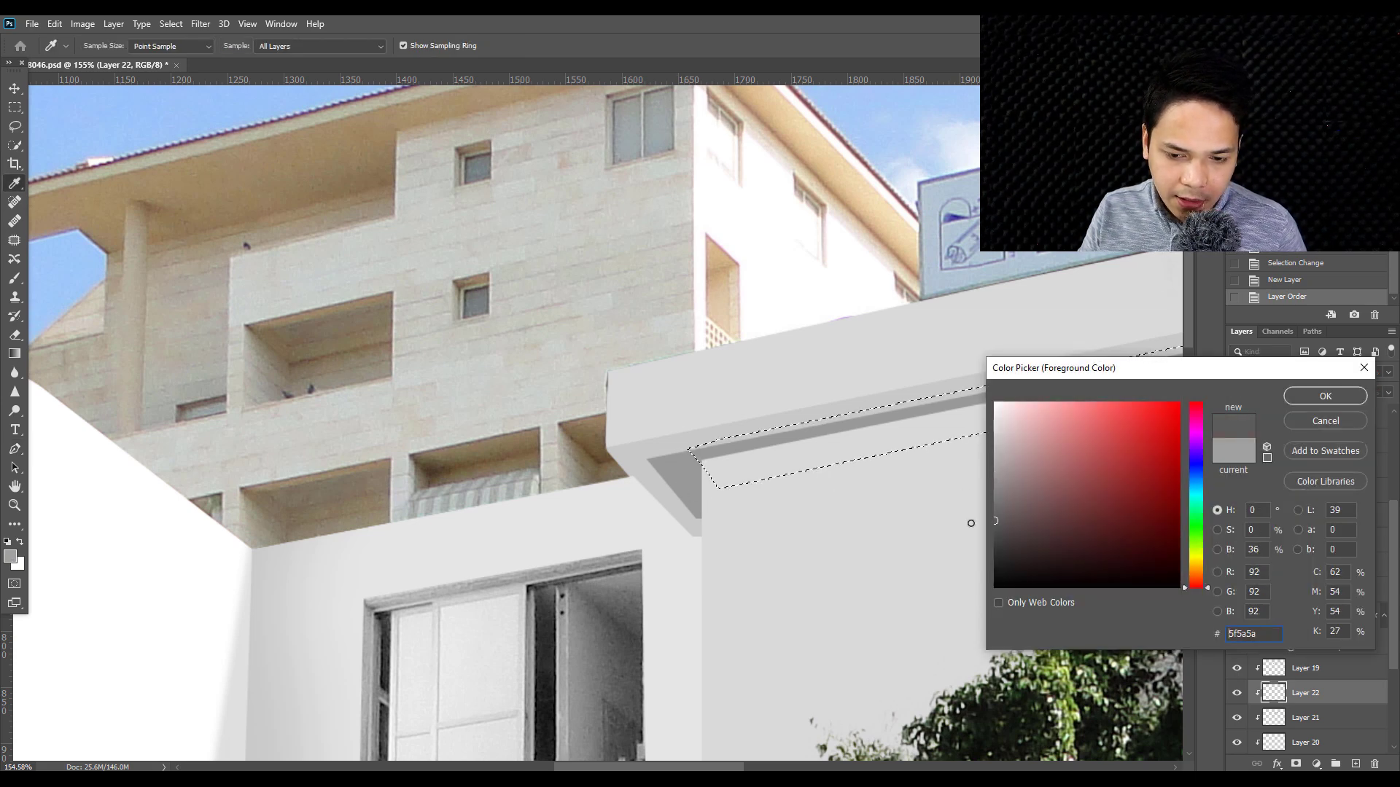
left_click(1324, 396)
- Fill the strip under the overhang with the dark grey, then deselect
key("p")
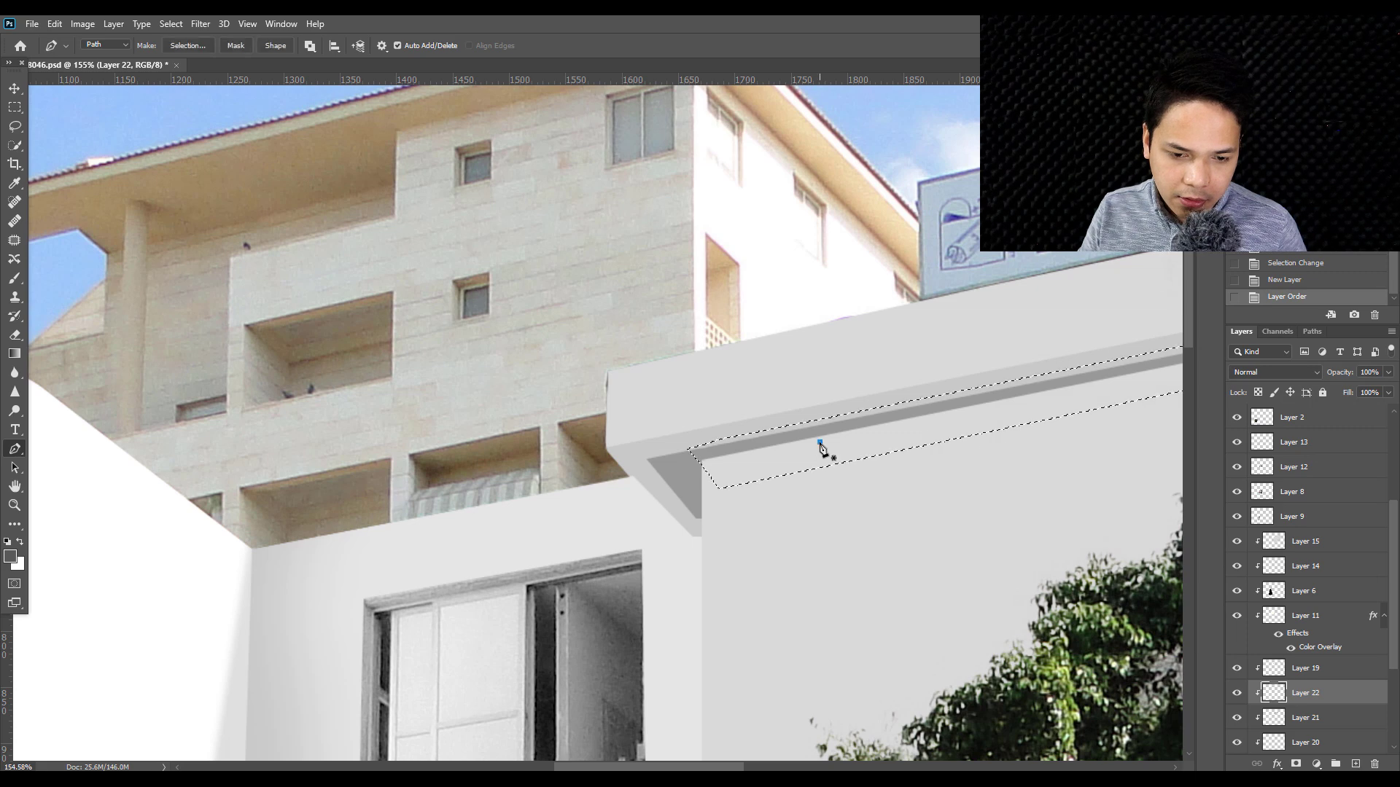
left_click(820, 441)
key("ctrl+z")
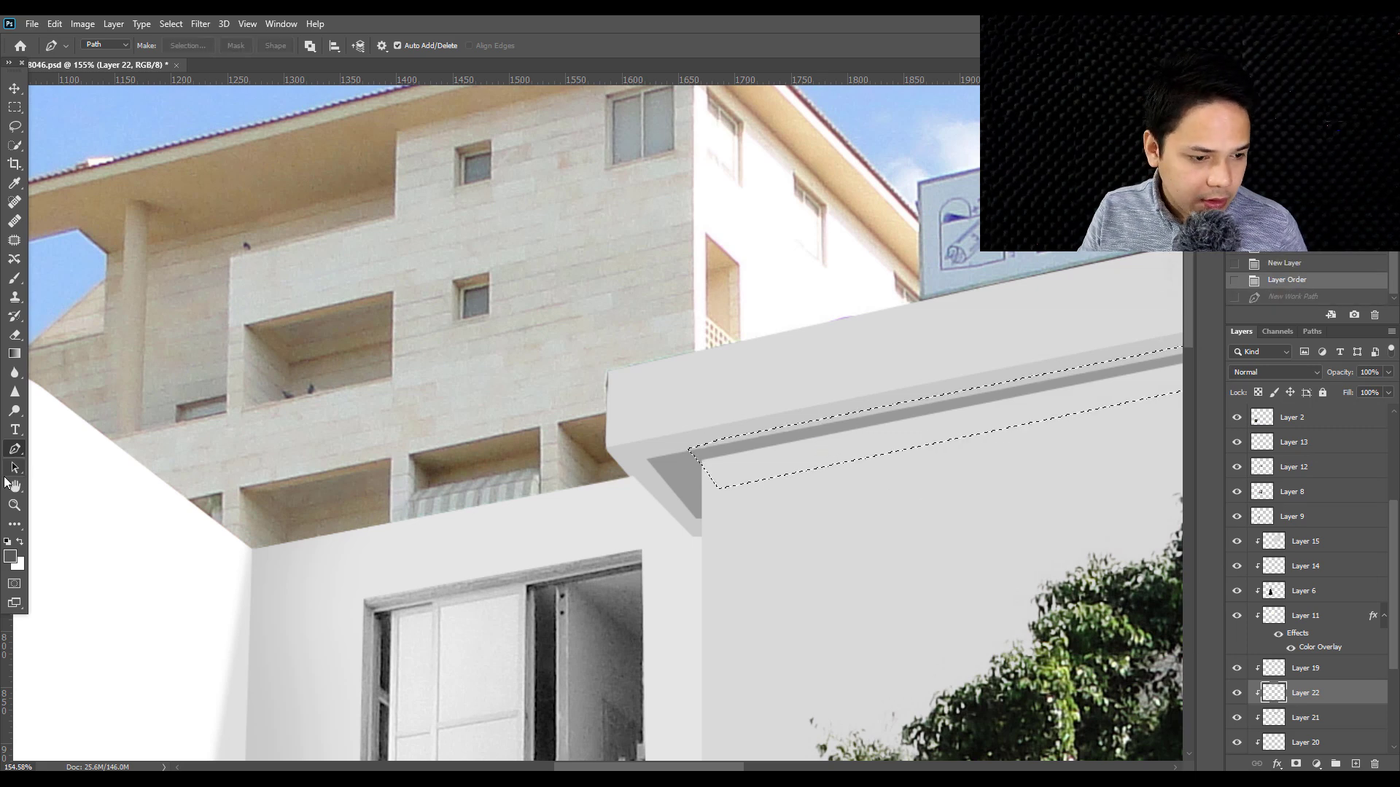
key("g")
left_click(765, 472)
key("ctrl+d")
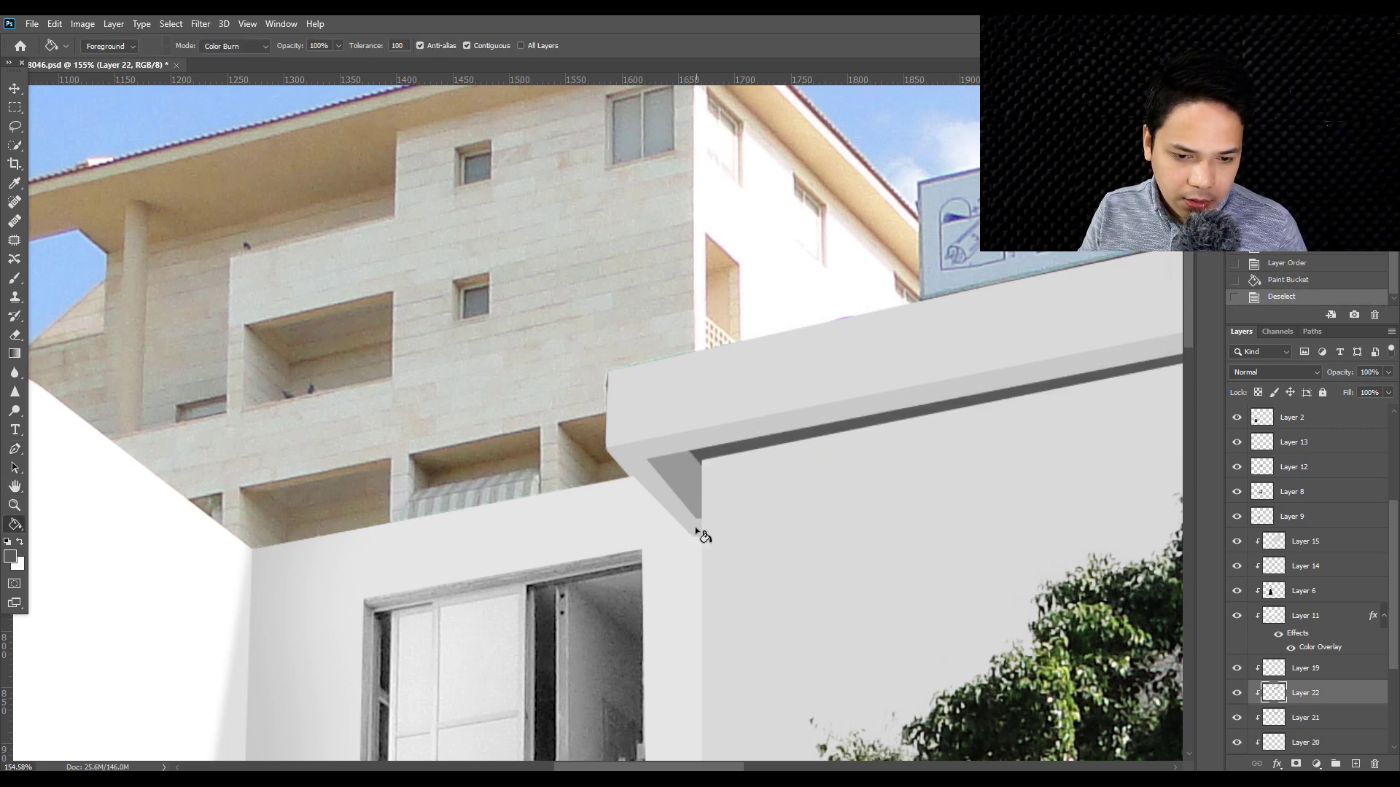
scroll(700, 530, "down", 5)
scroll(701, 535, "down", 2)
- Lower Layer 22's opacity to 27% to soften the dark strip
scroll(701, 535, "up", 2)
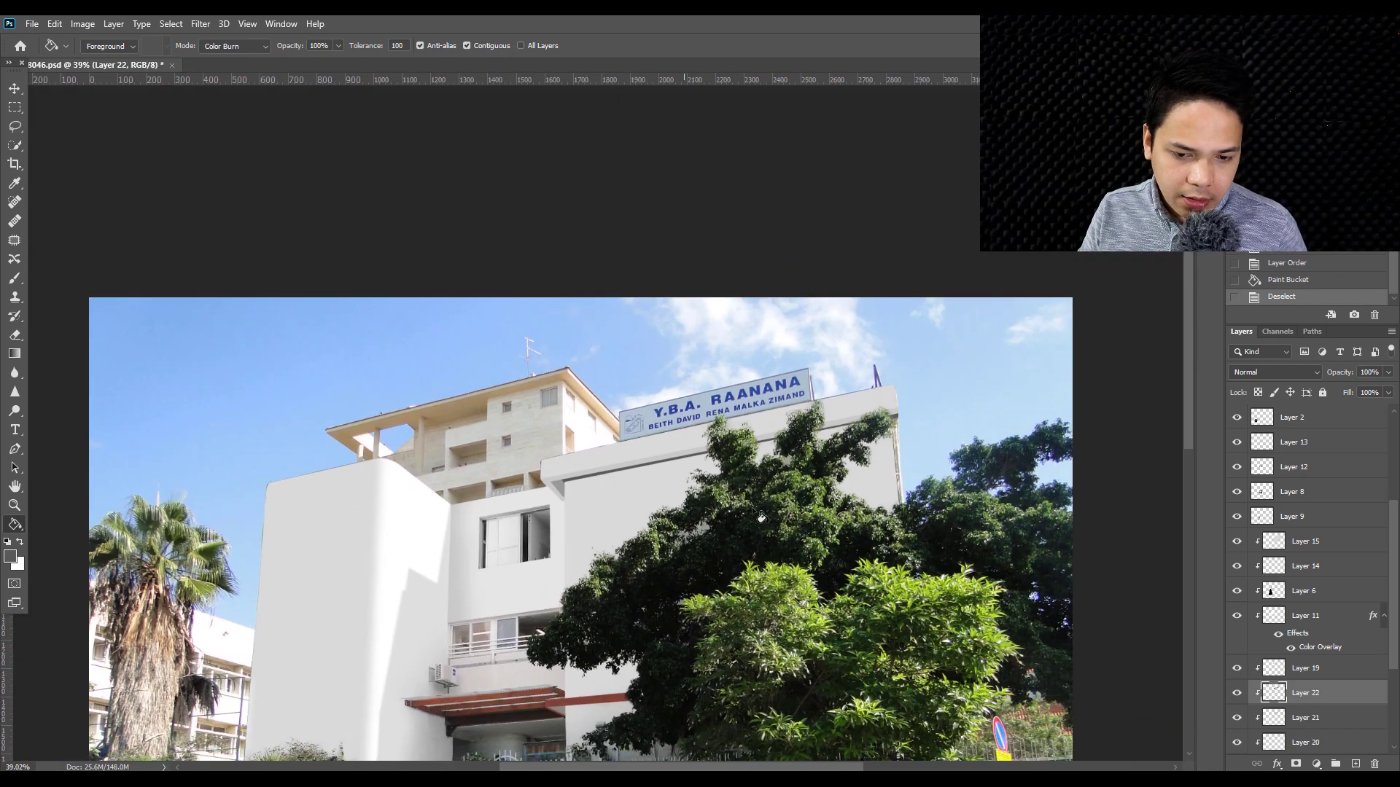
scroll(700, 496, "up", 3)
scroll(656, 452, "up", 2)
left_click_drag(607, 441, 662, 427)
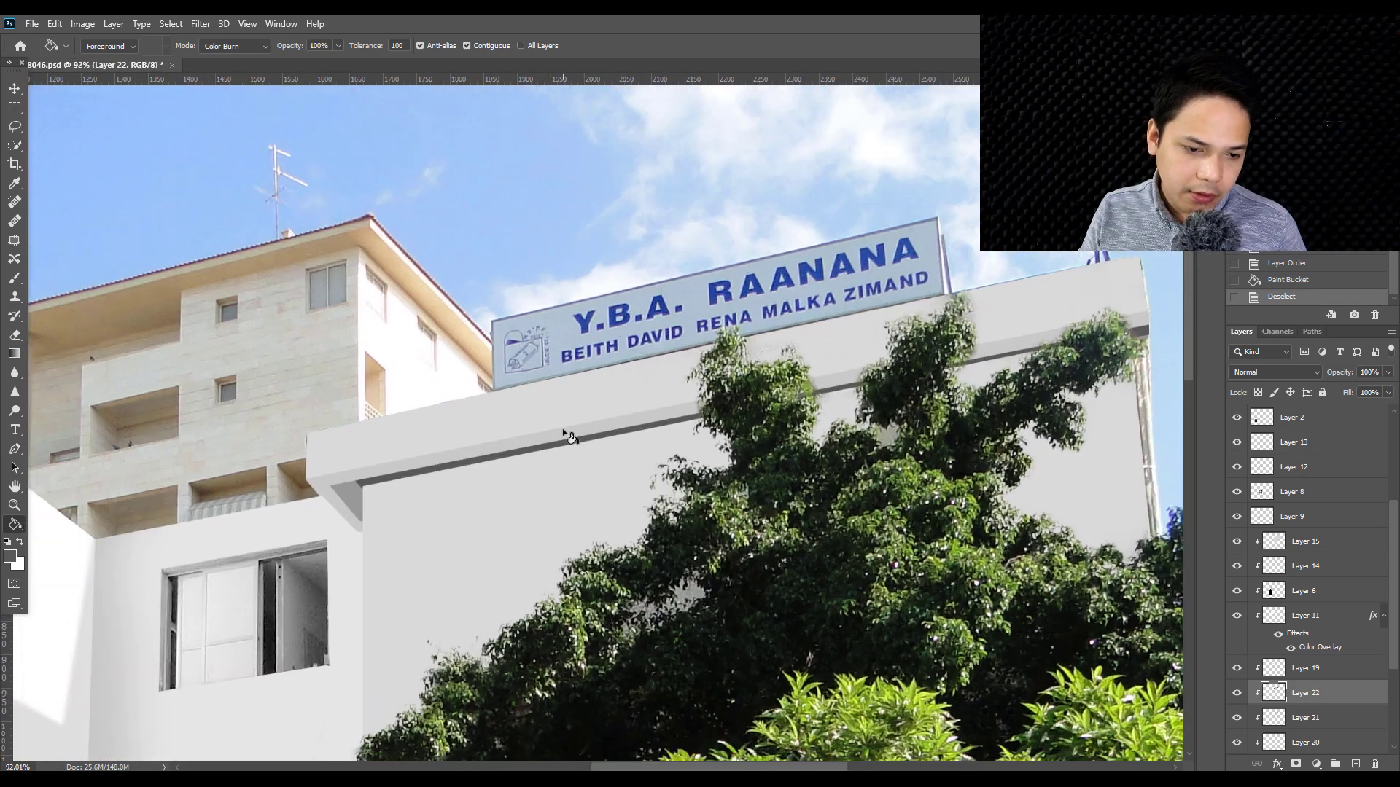
scroll(392, 475, "up", 2)
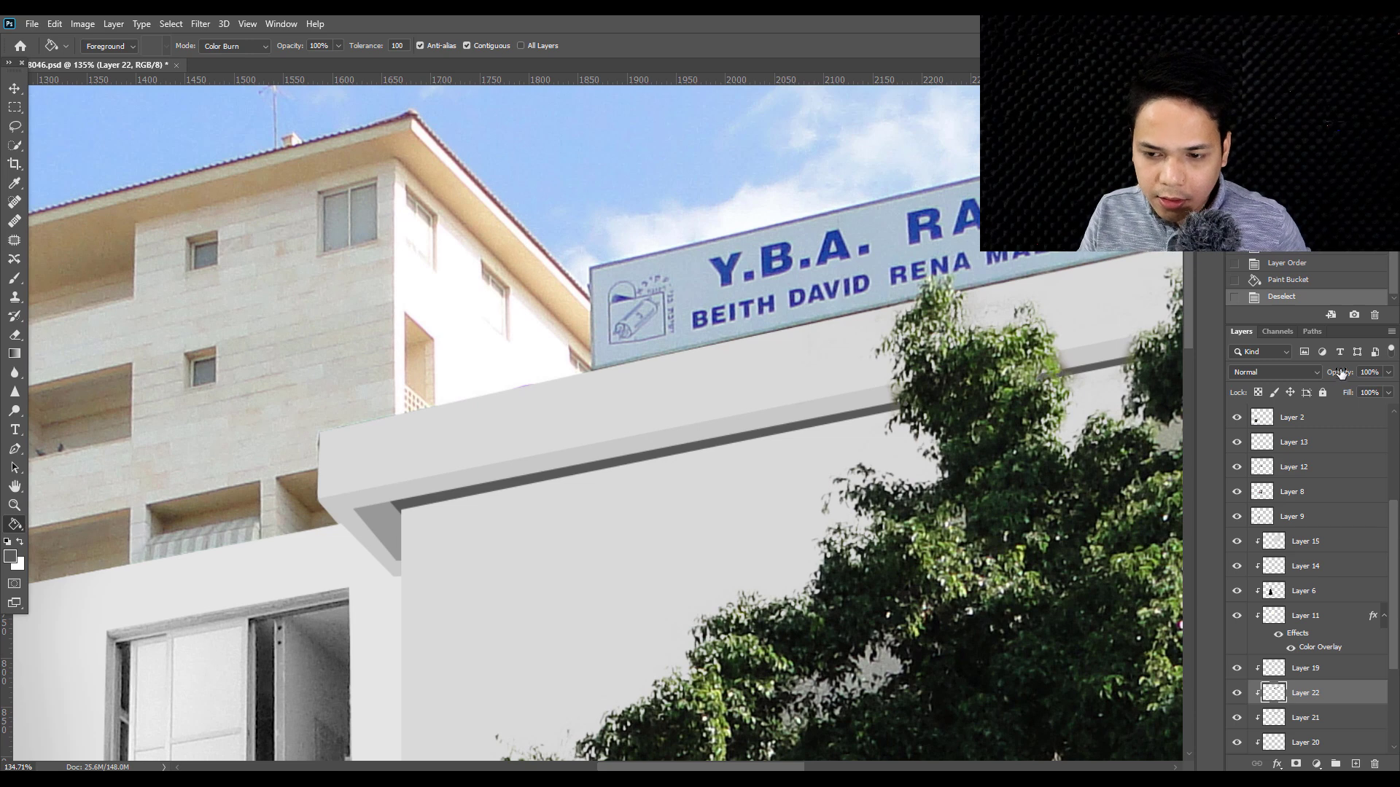
left_click(1389, 372)
left_click_drag(1349, 388, 1350, 387)
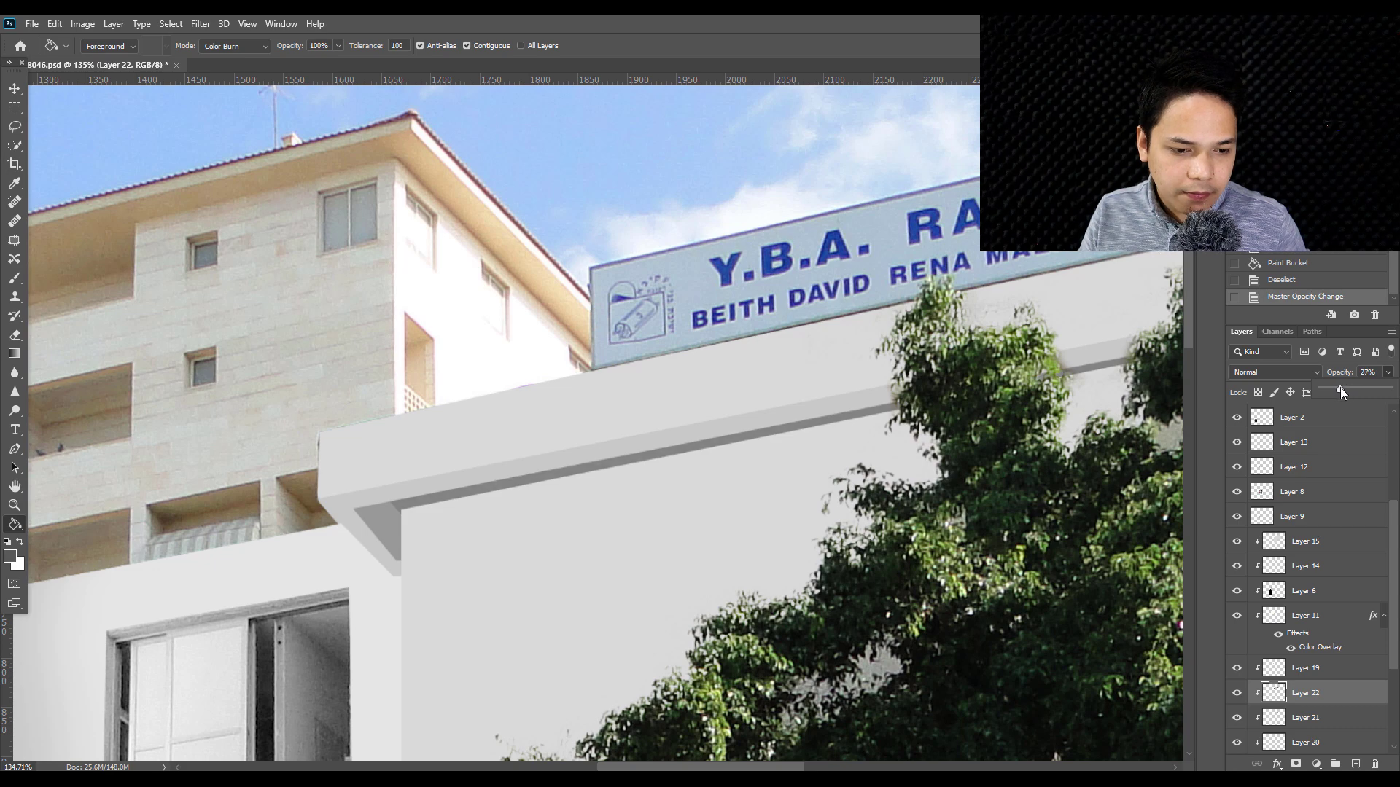
- Save the document
scroll(634, 541, "down", 1)
scroll(620, 538, "down", 1)
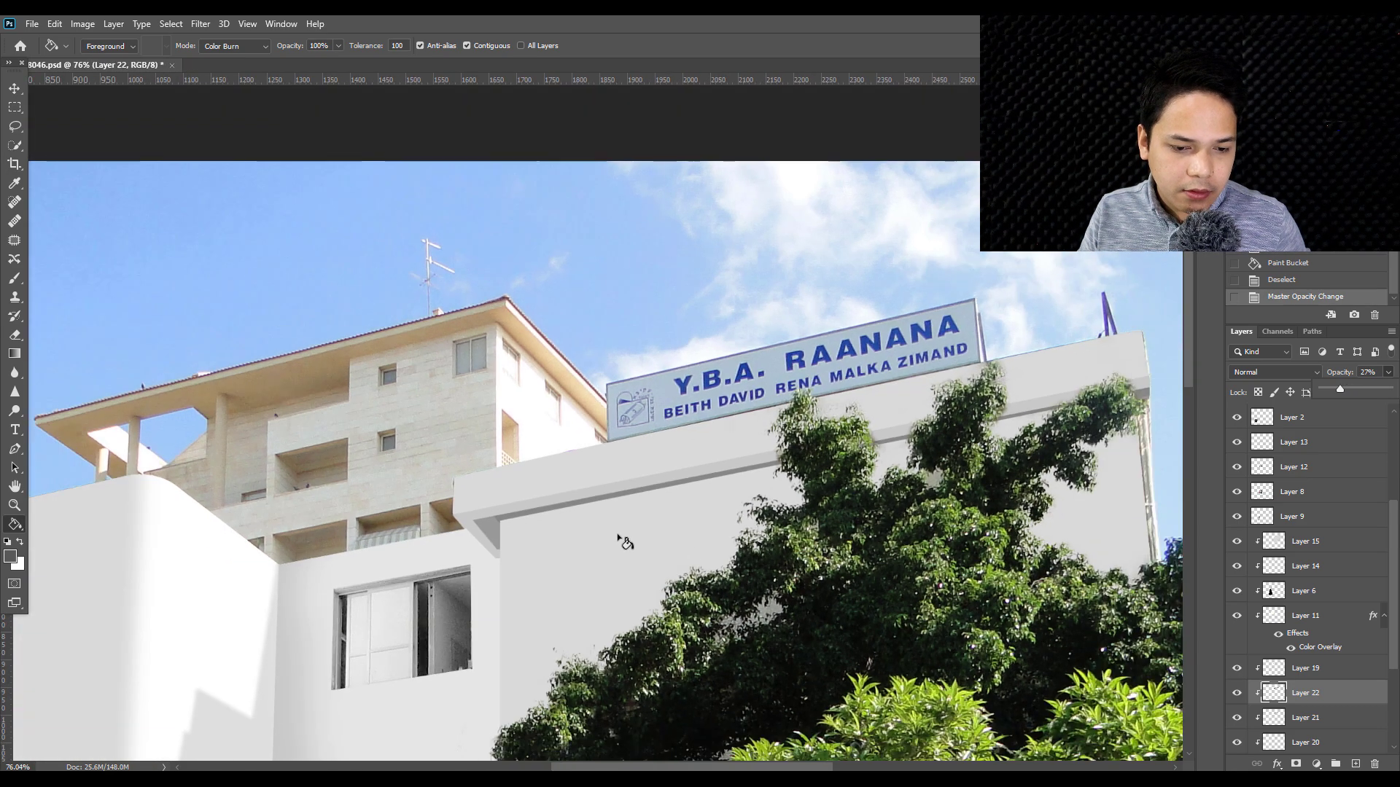
scroll(620, 539, "down", 1)
scroll(619, 539, "down", 1)
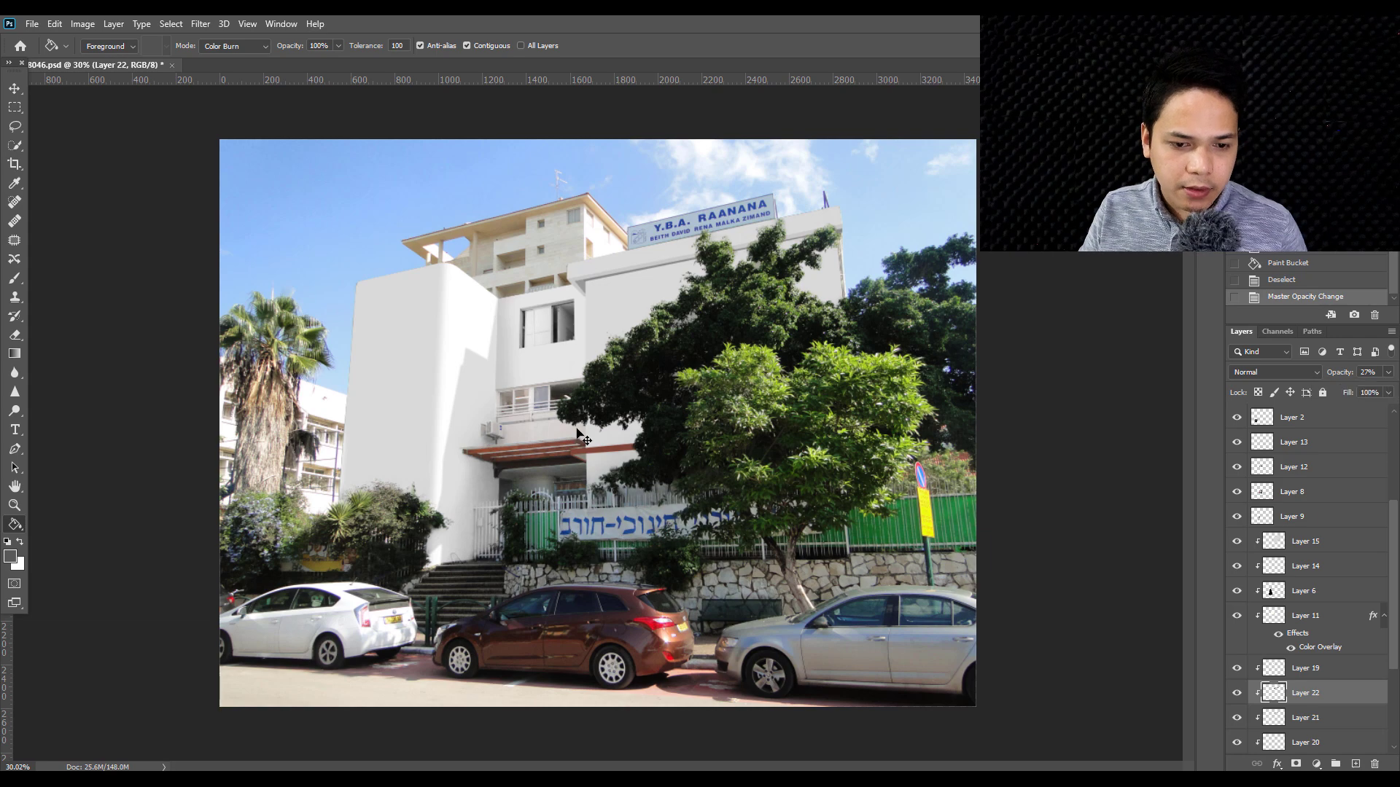
key("ctrl+s")
scroll(547, 403, "up", 1)
scroll(540, 336, "up", 1)
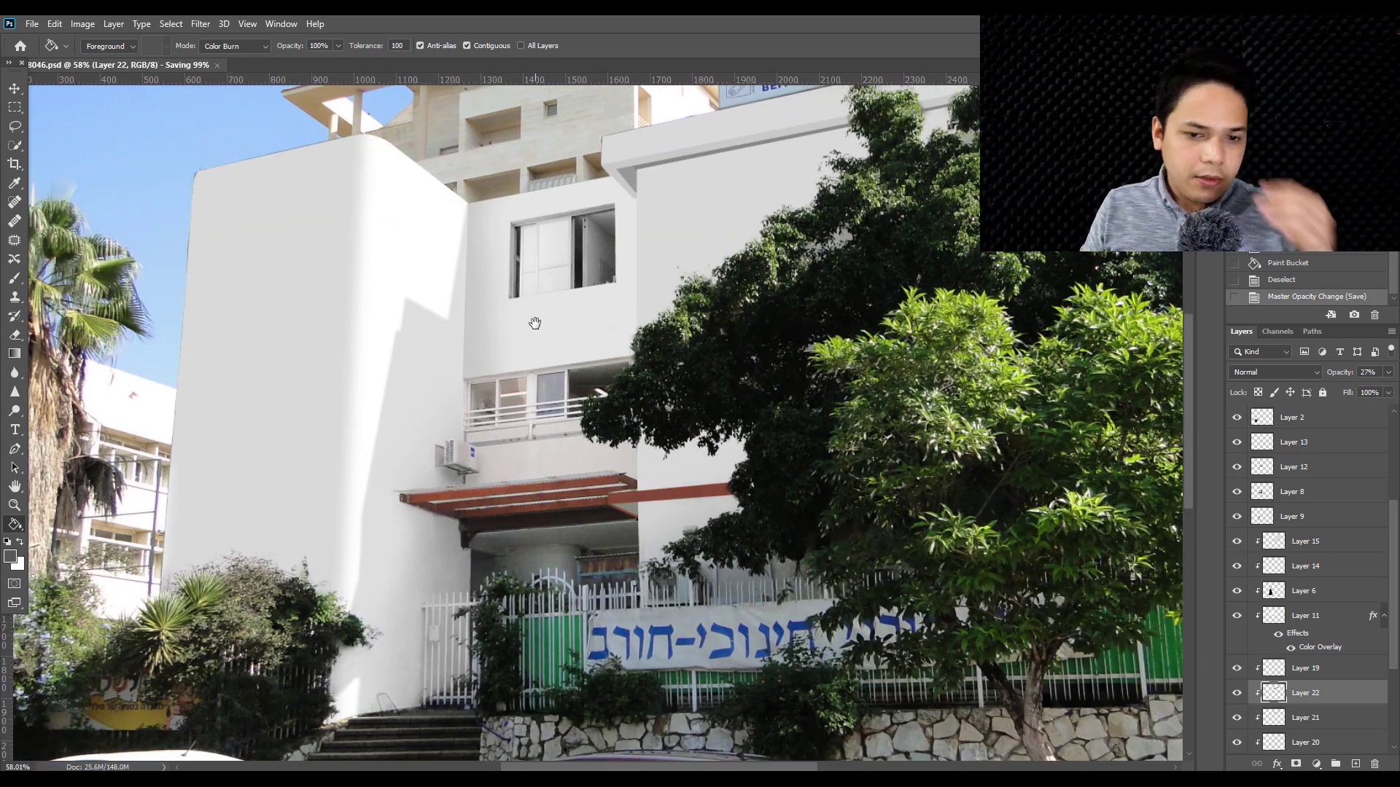
scroll(536, 330, "down", 1)
scroll(652, 293, "up", 2)
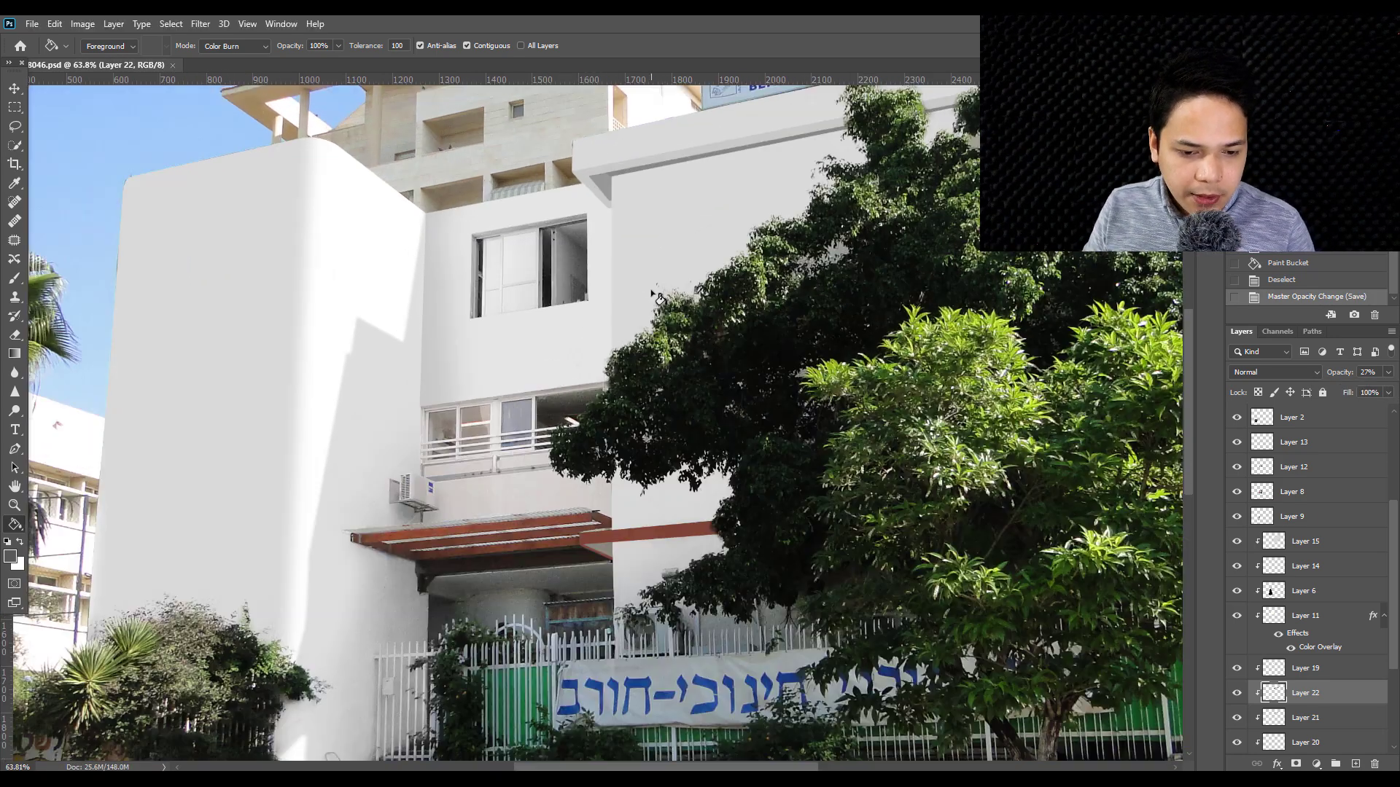
scroll(652, 304, "up", 3)
scroll(576, 365, "up", 3)
scroll(437, 372, "up", 3)
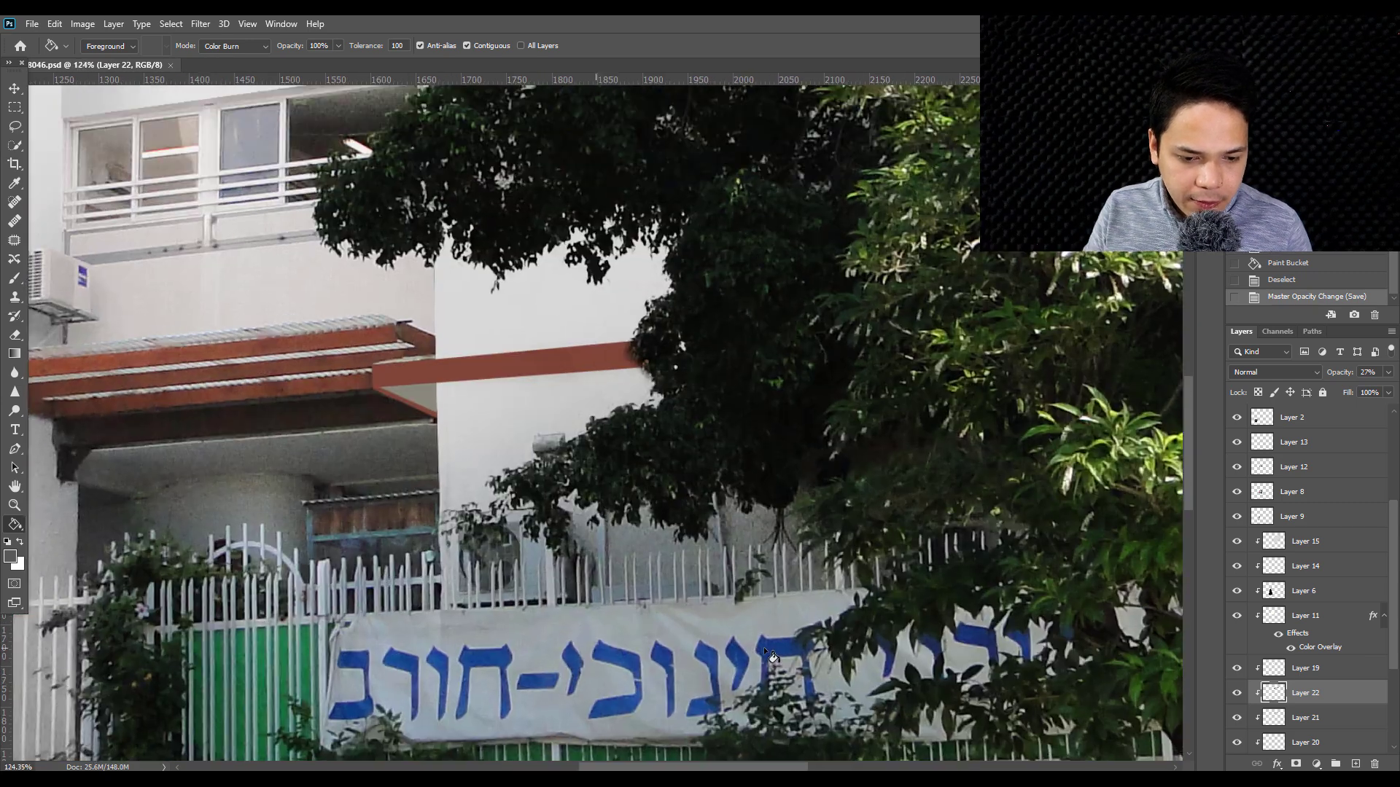
scroll(229, 385, "up", 2)
left_click(13, 93)
- Make a trial patch copy from Layer 1, then delete the unwanted copied layer
right_click(578, 489)
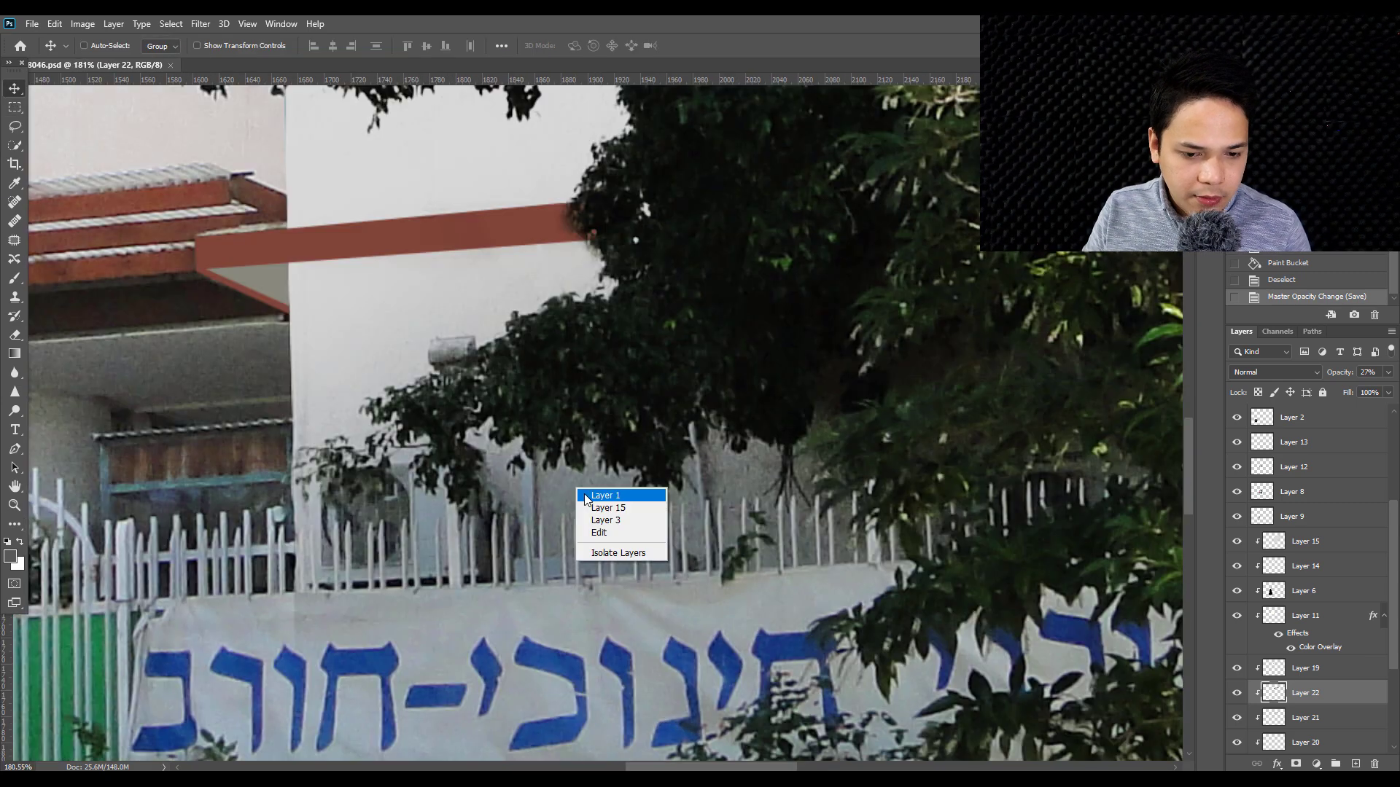
left_click(585, 496)
key("j")
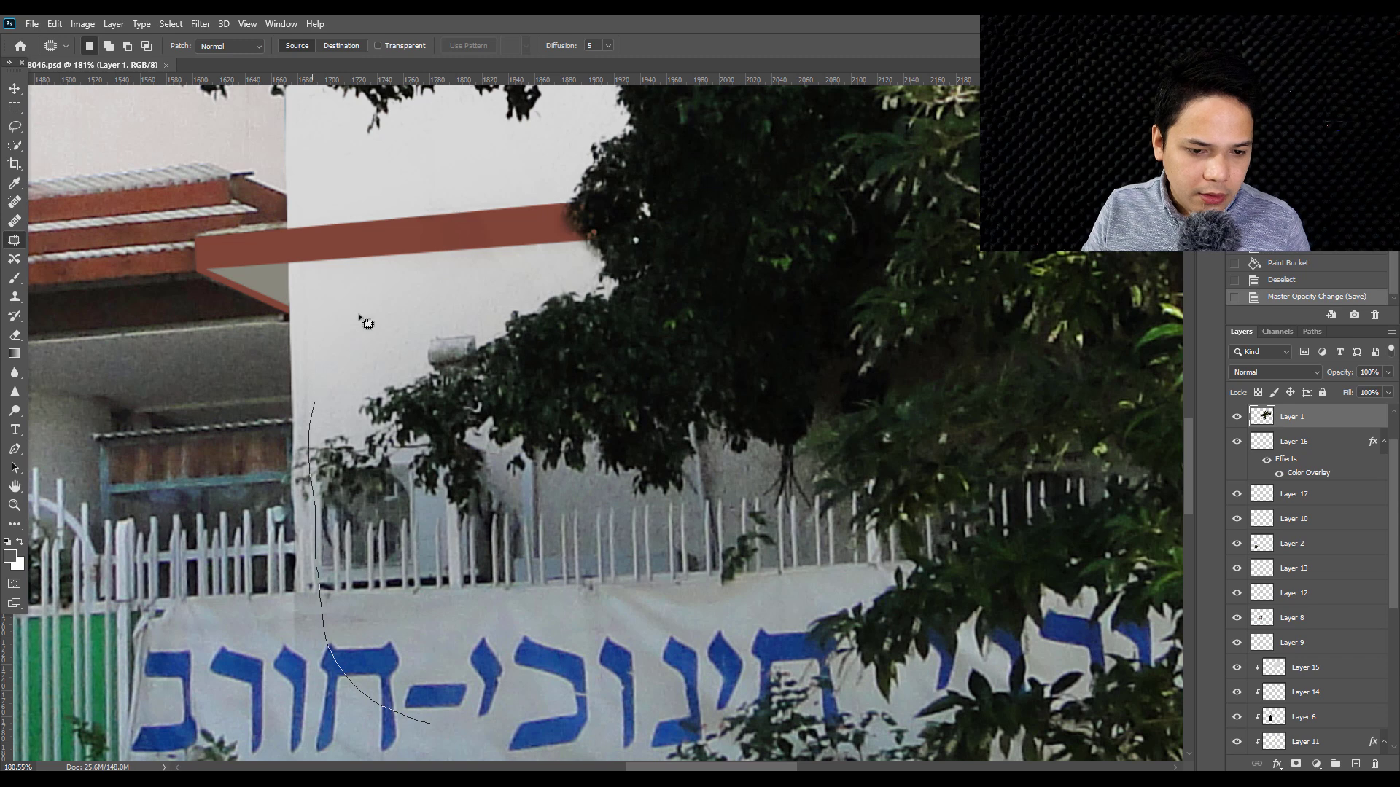
left_click_drag(806, 713, 365, 700)
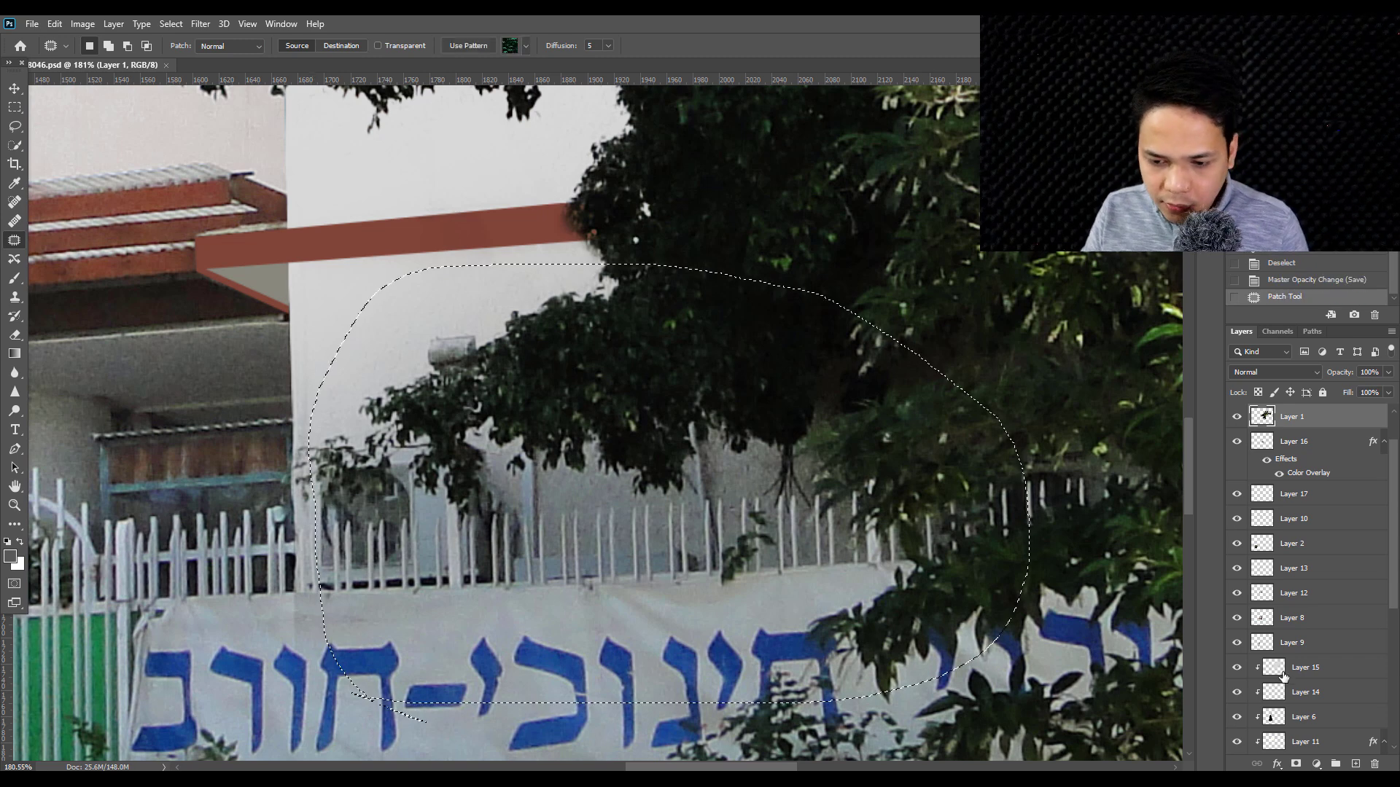
scroll(1298, 718, "down", 3)
scroll(1297, 718, "down", 2)
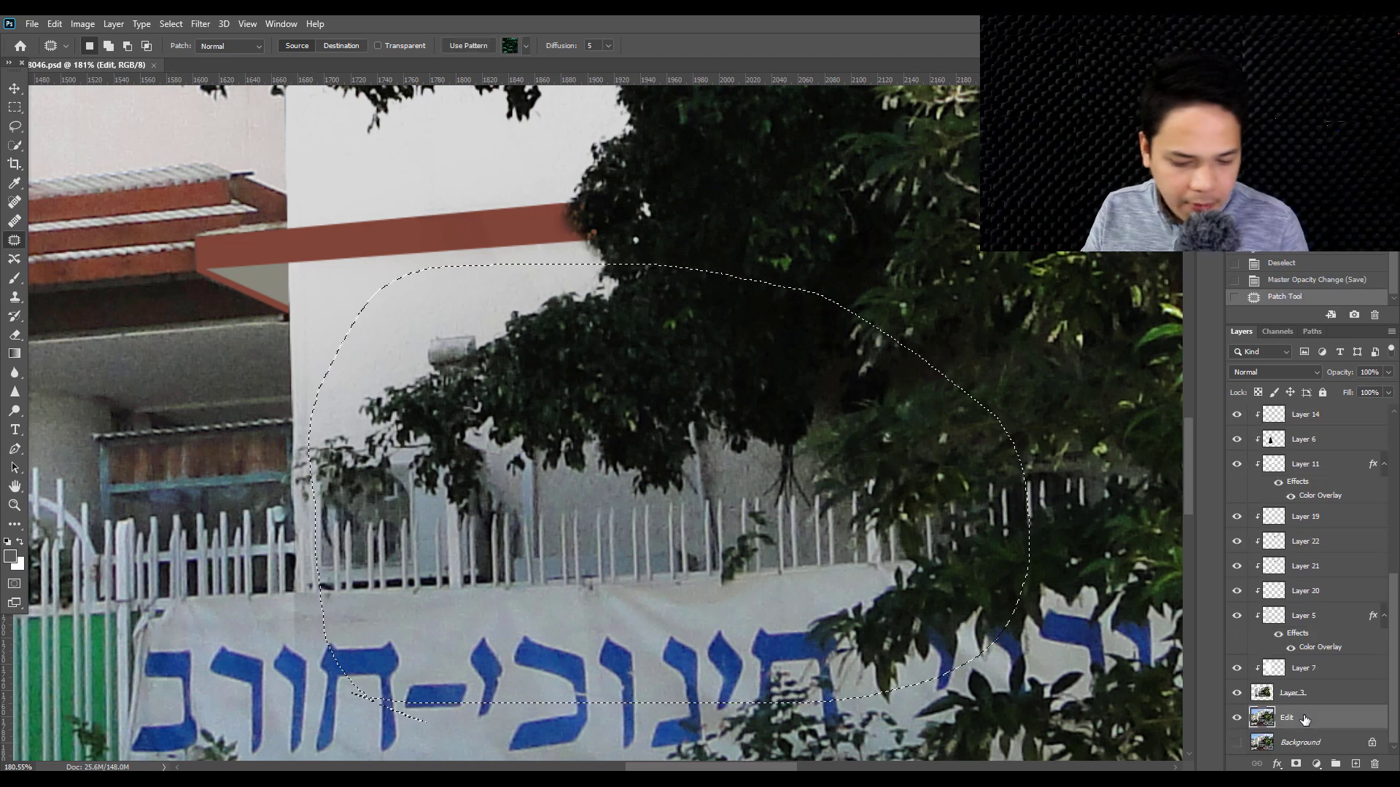
key("ctrl+j")
left_click(14, 88)
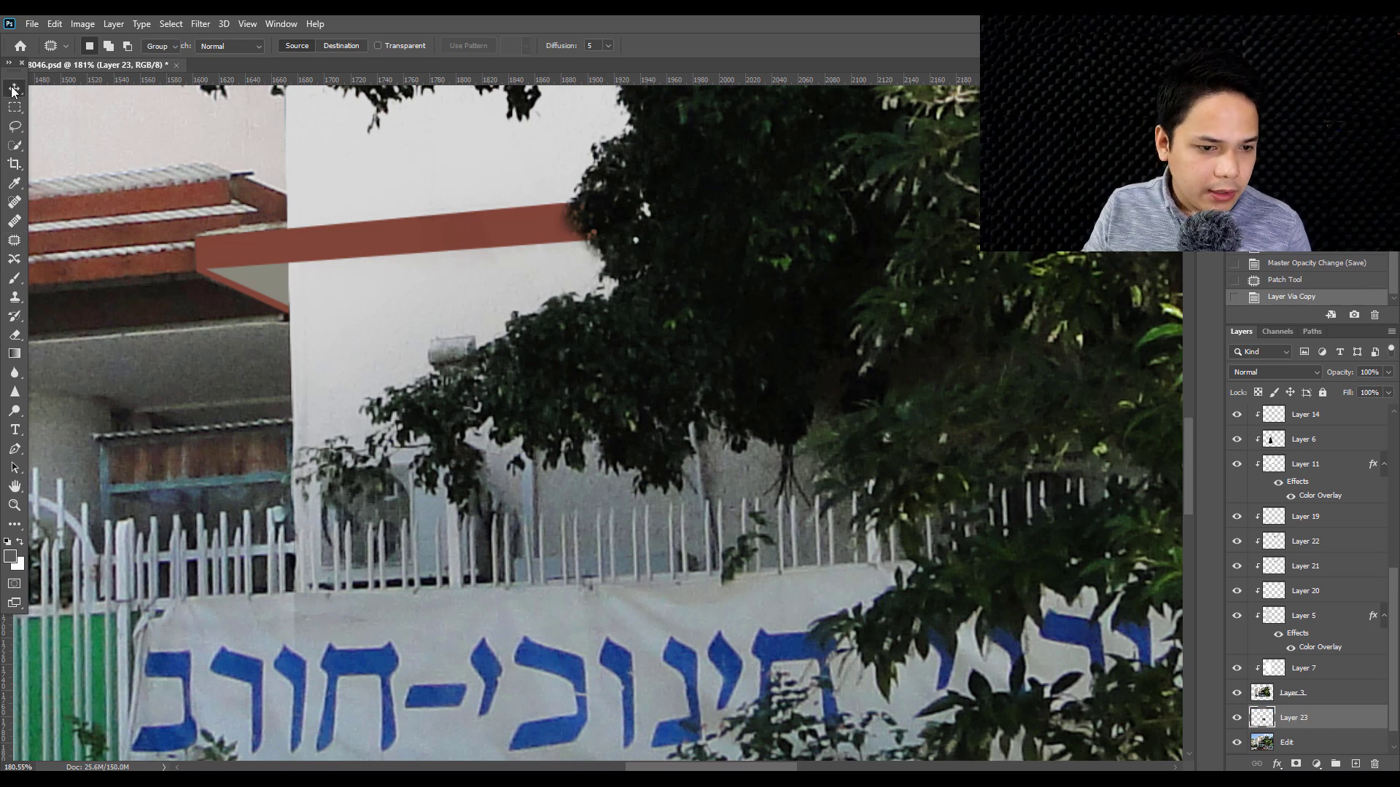
left_click_drag(1043, 625, 1273, 701)
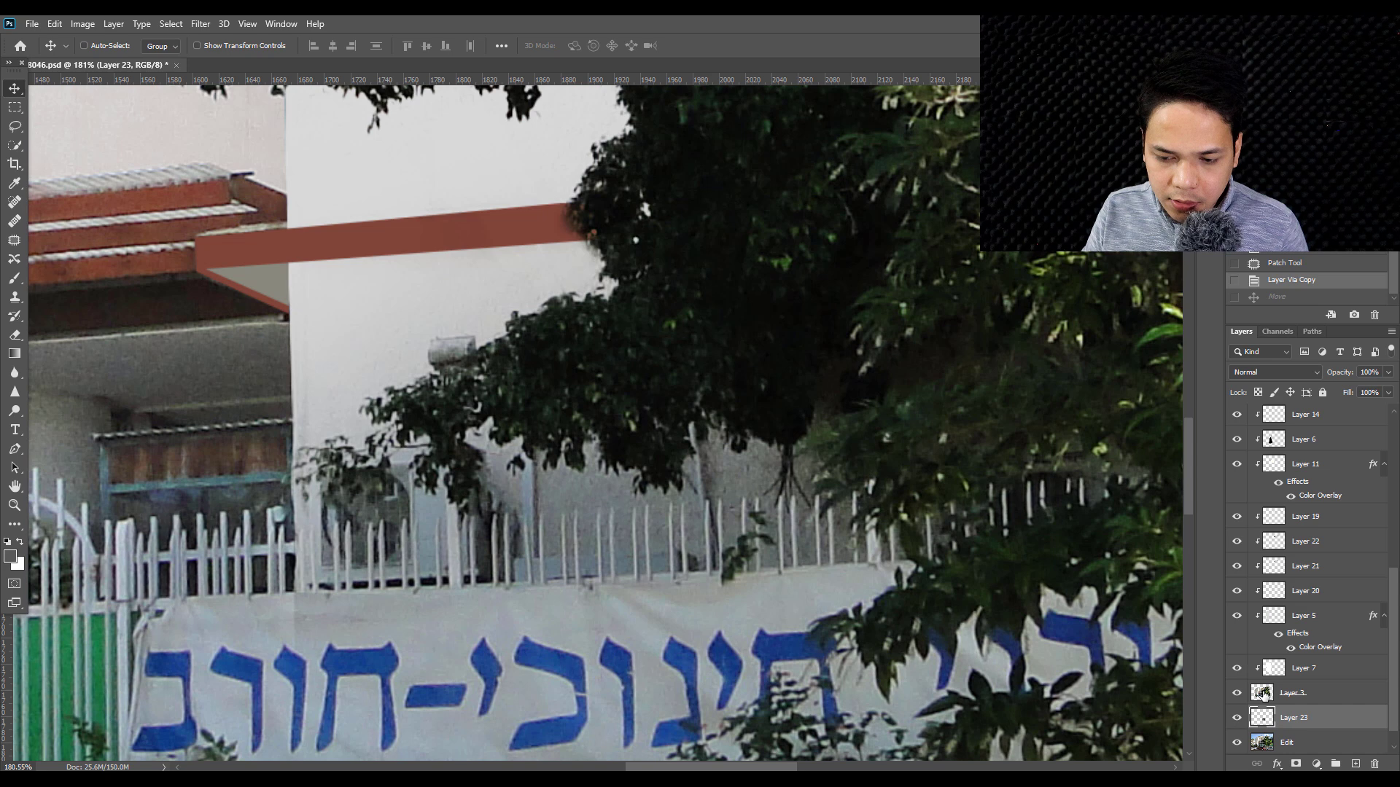
left_click(1264, 697)
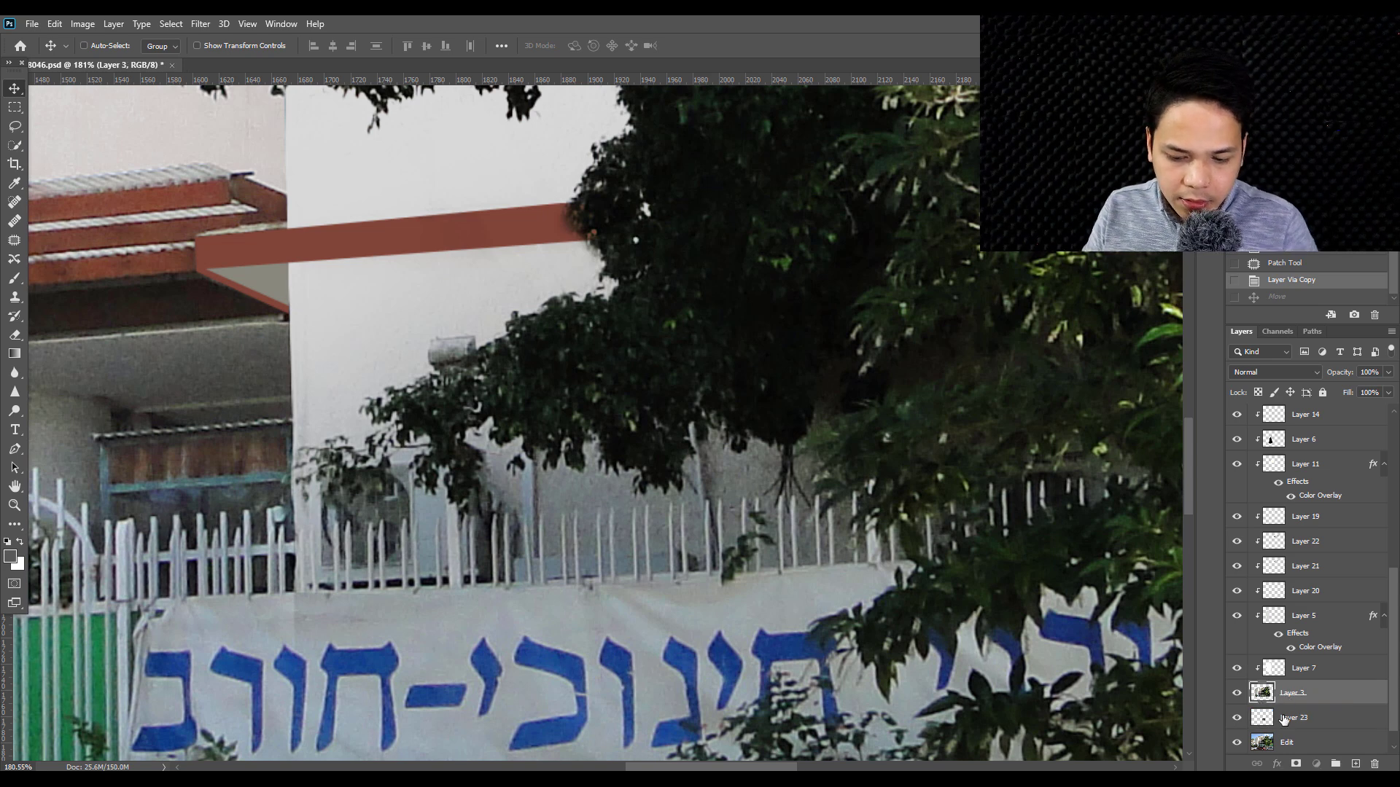
left_click(1284, 719)
key("Delete")
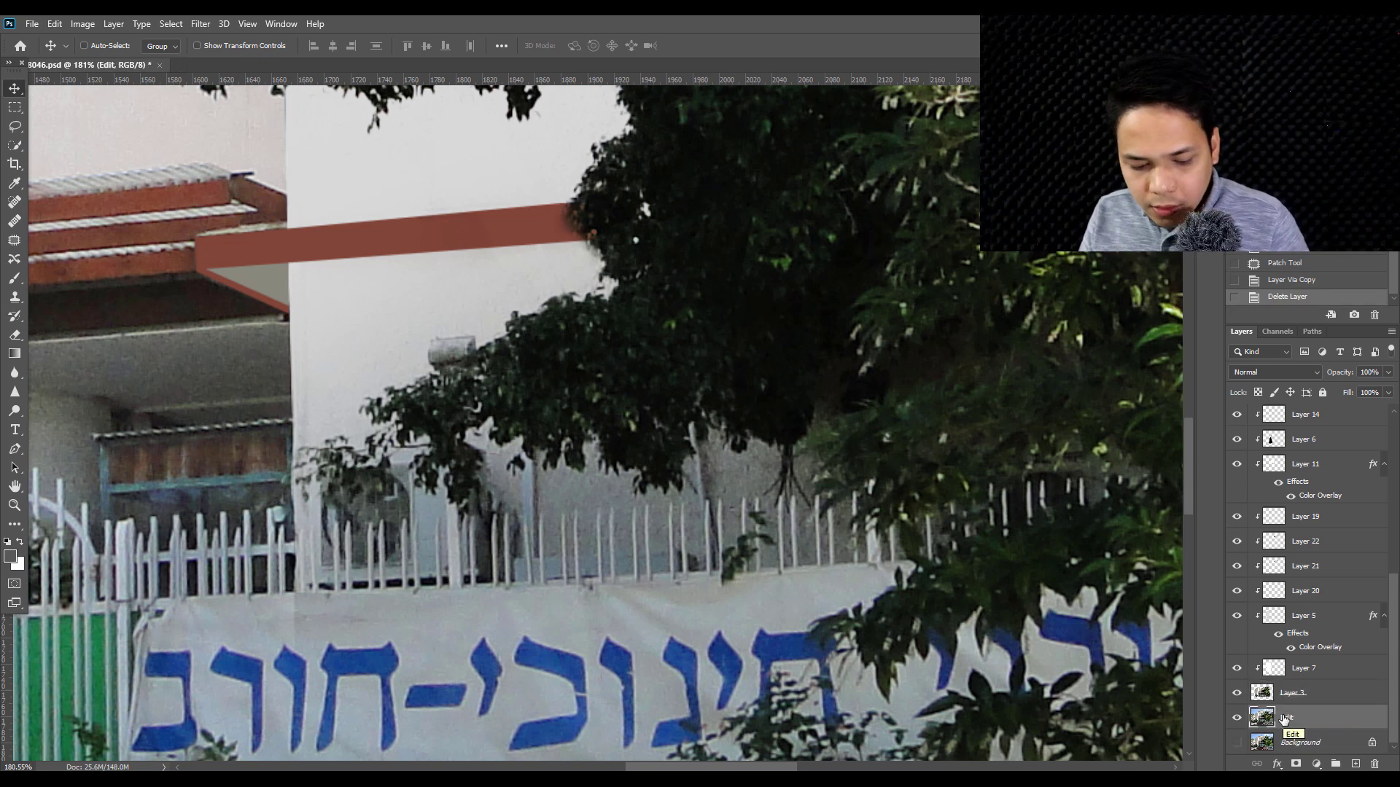
- Copy Layer 3's wall area around the trees to Layer 23, clipped to the layer below
key("j")
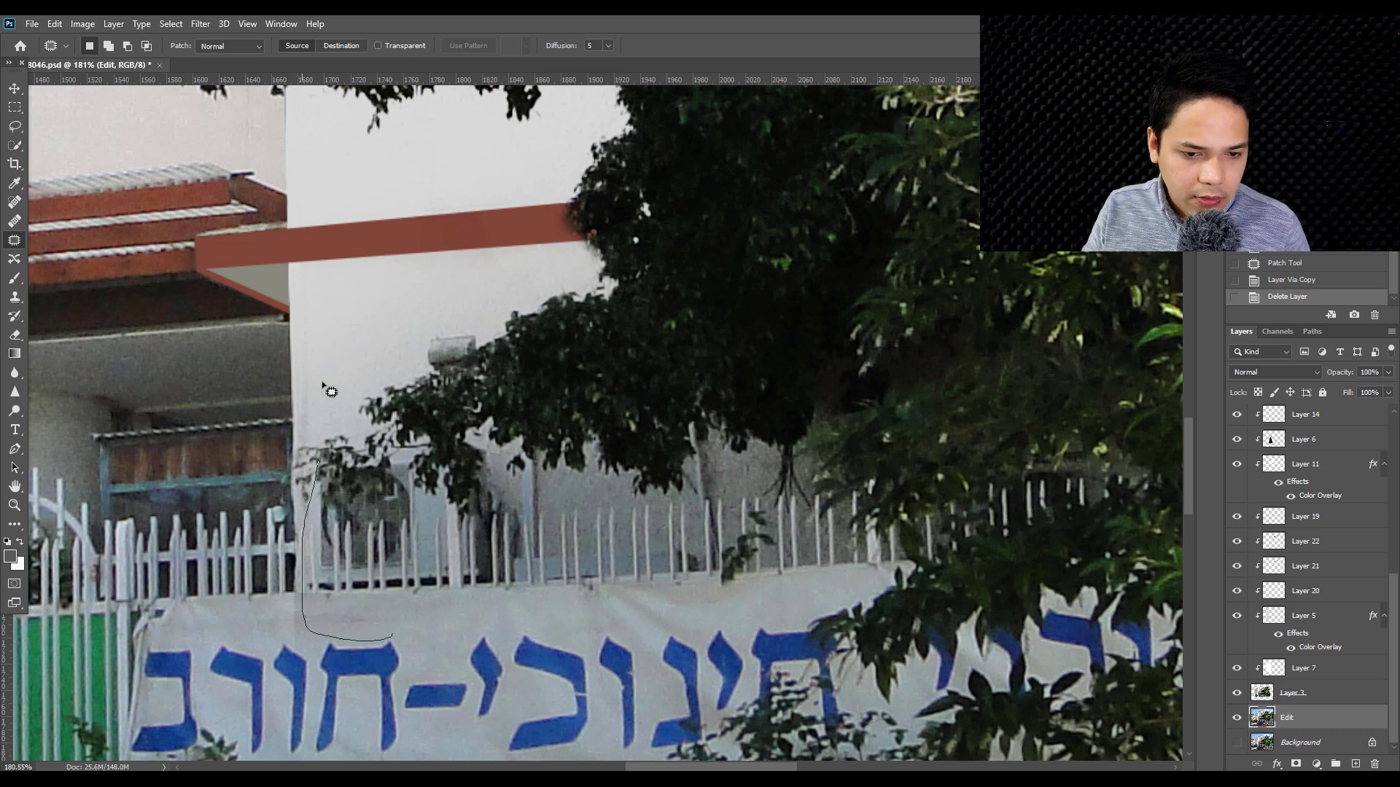
left_click_drag(328, 391, 707, 648)
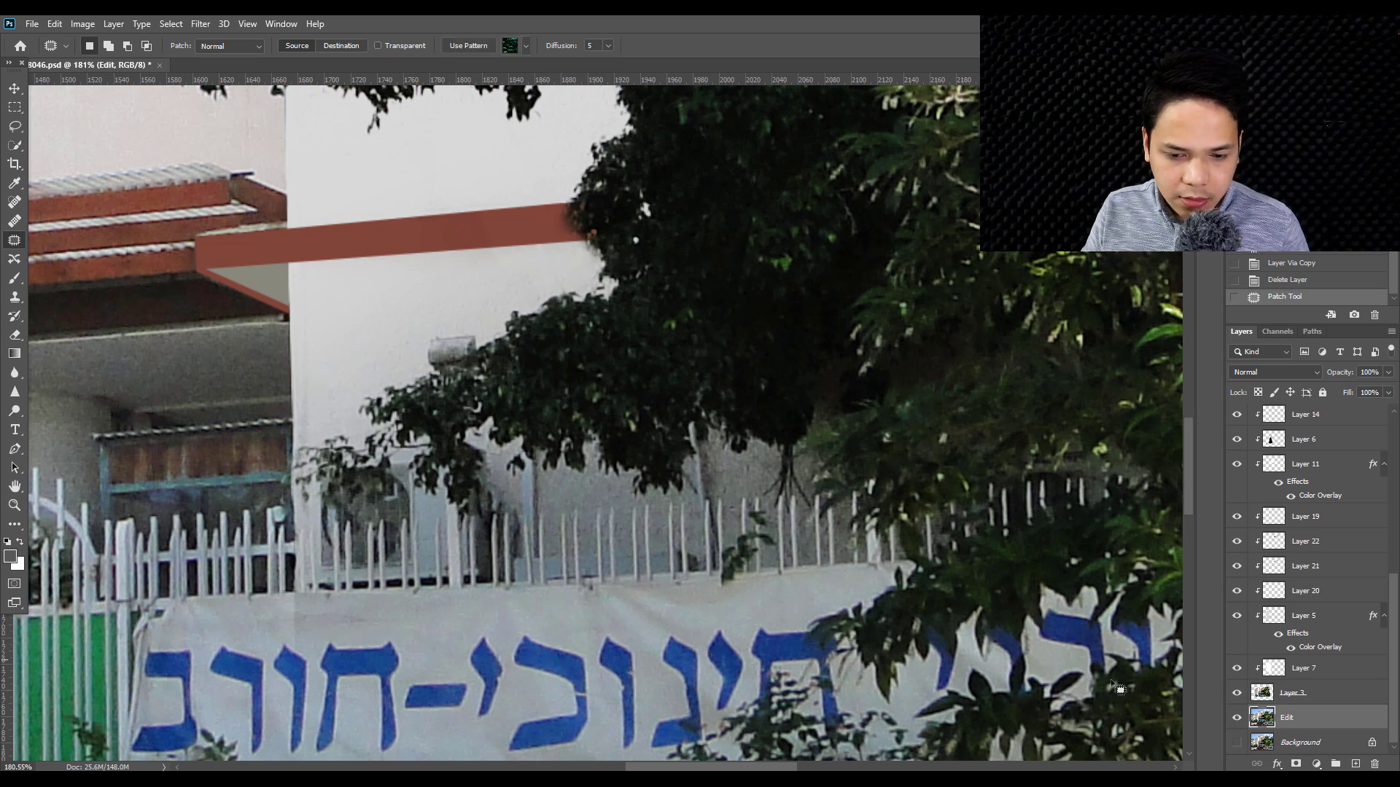
left_click(1304, 696)
key("ctrl+j")
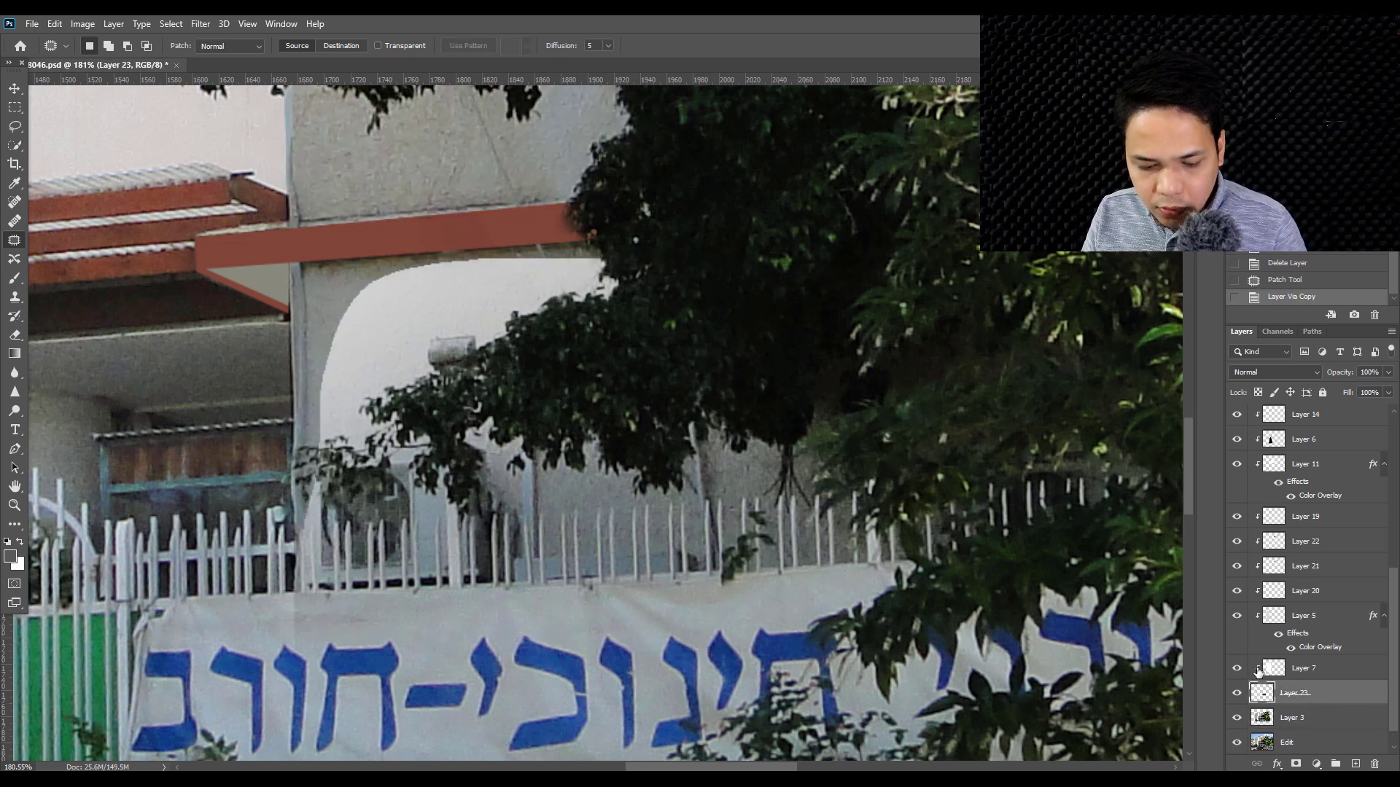
right_click(1310, 690)
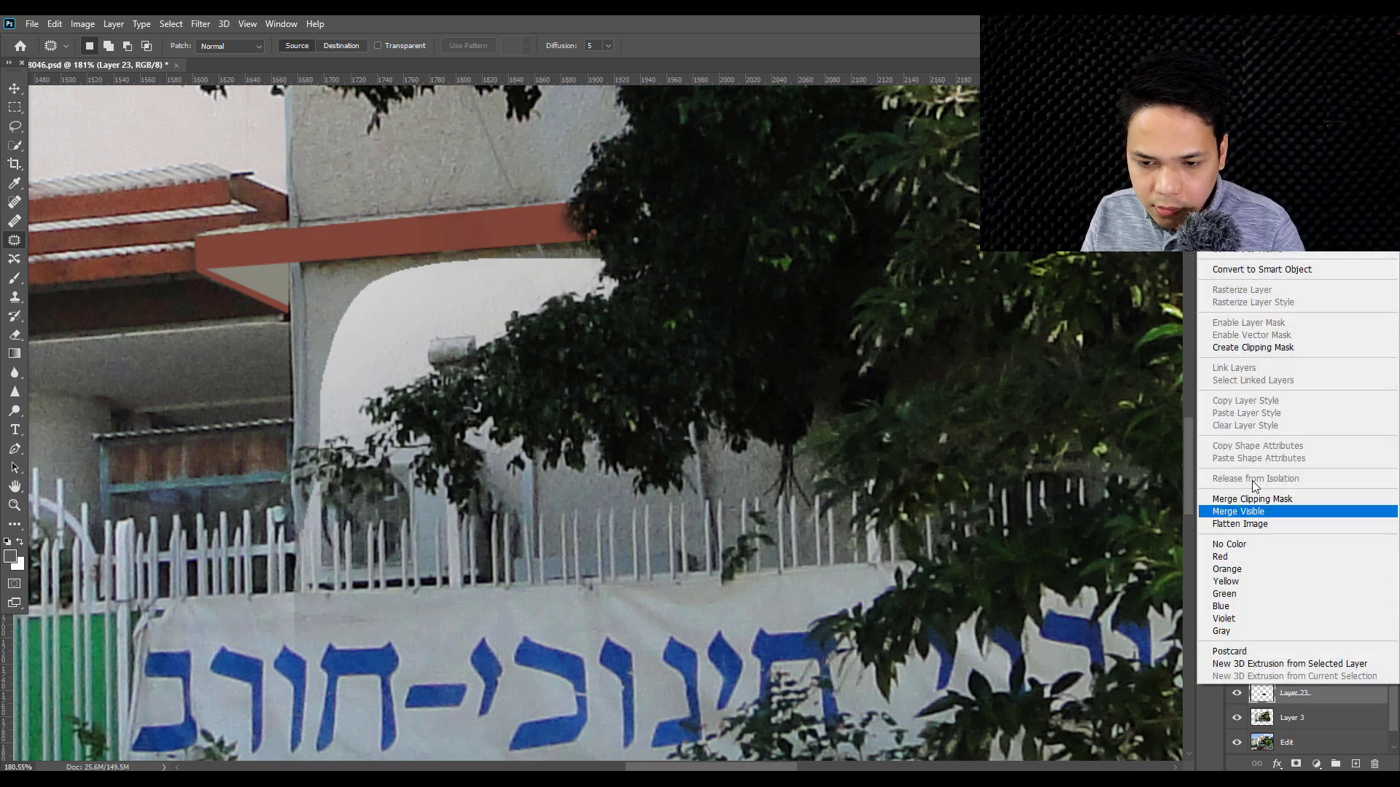
left_click(1283, 349)
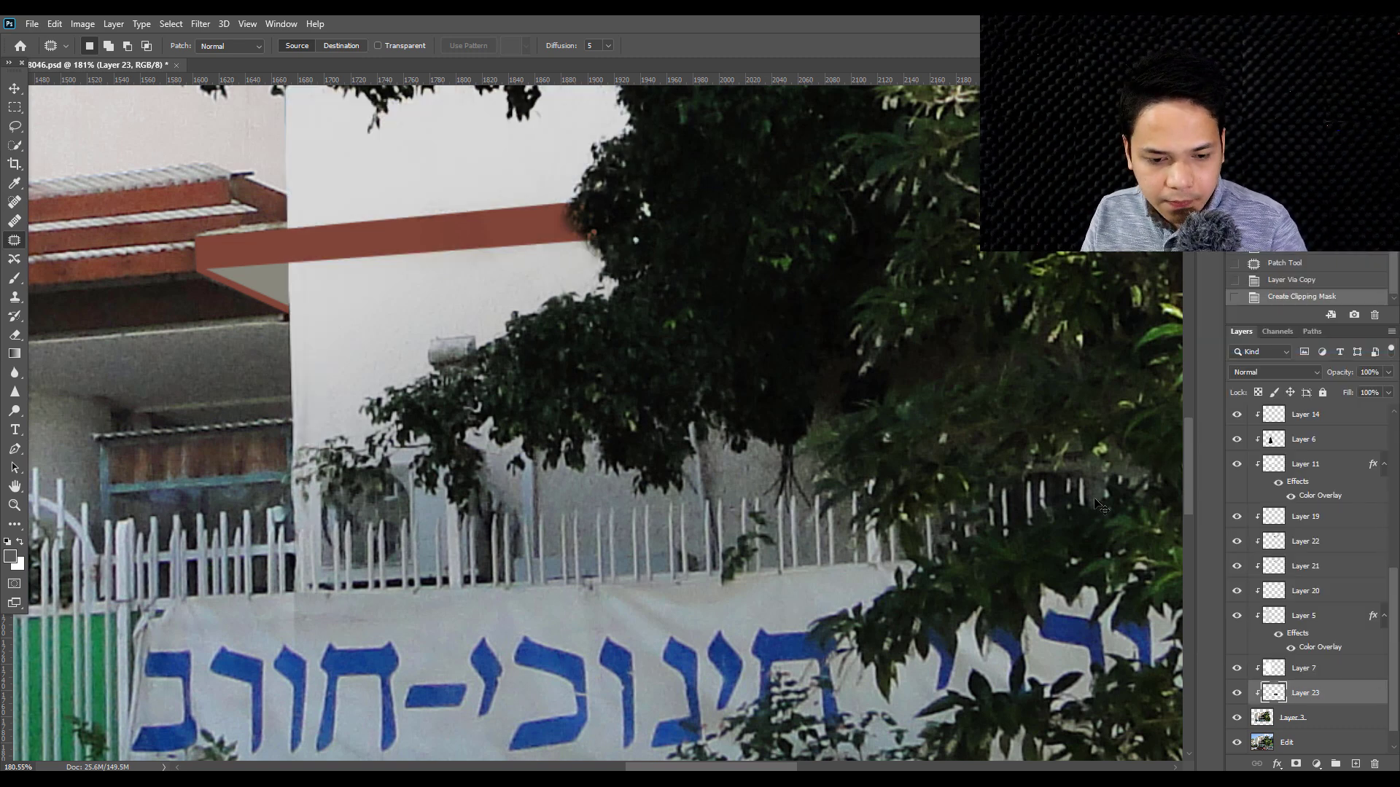
- Select the wall colour behind the trees using Color Range
key("ctrl+l")
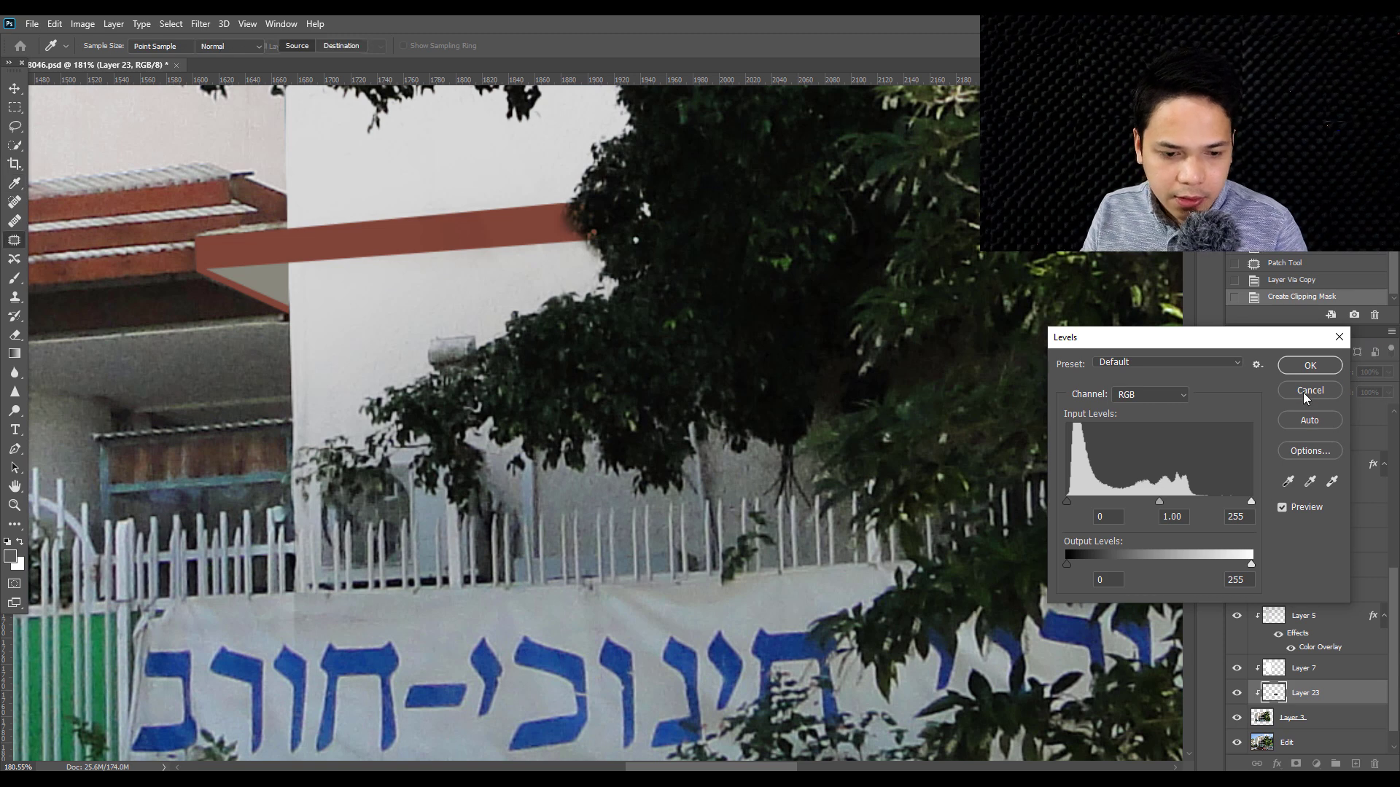
key("Escape")
left_click(171, 24)
left_click(191, 163)
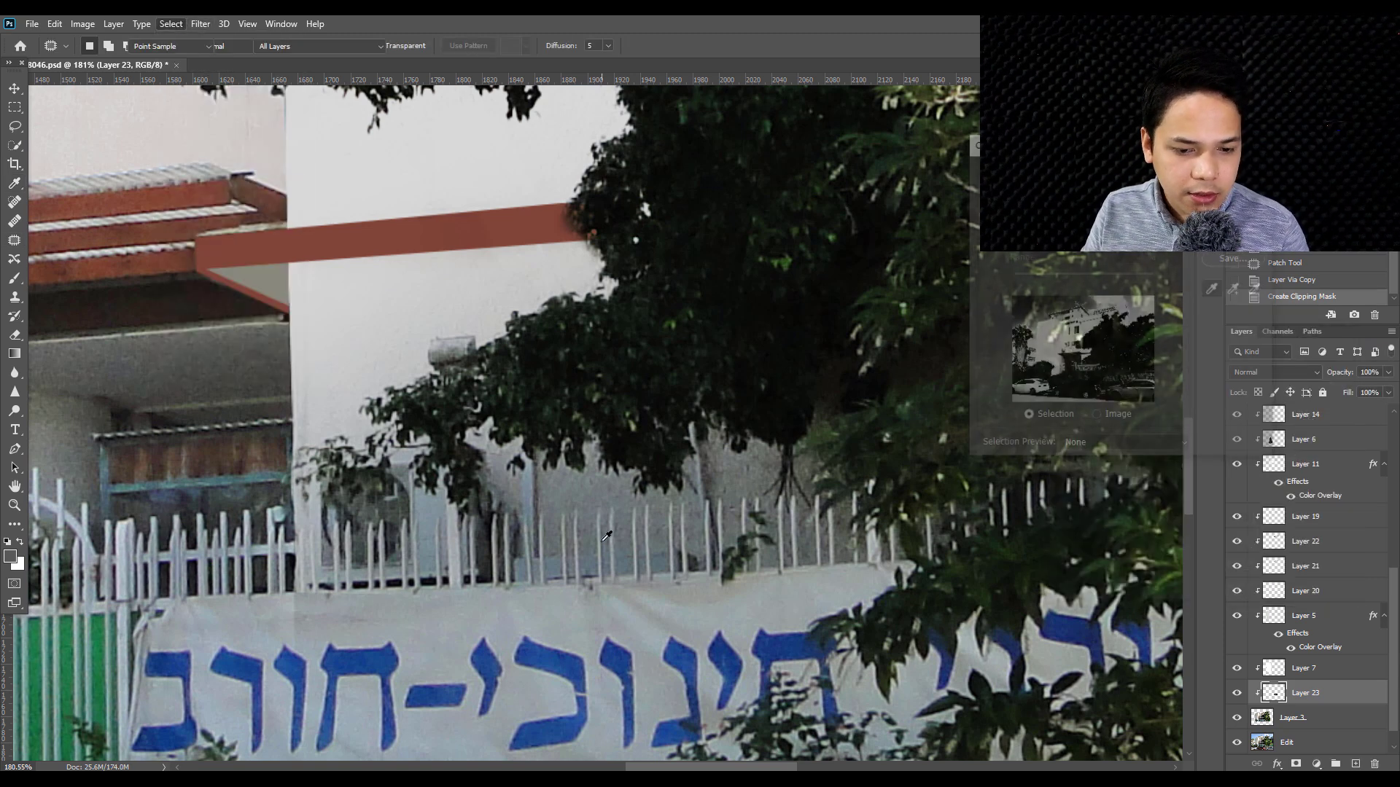
left_click(587, 488)
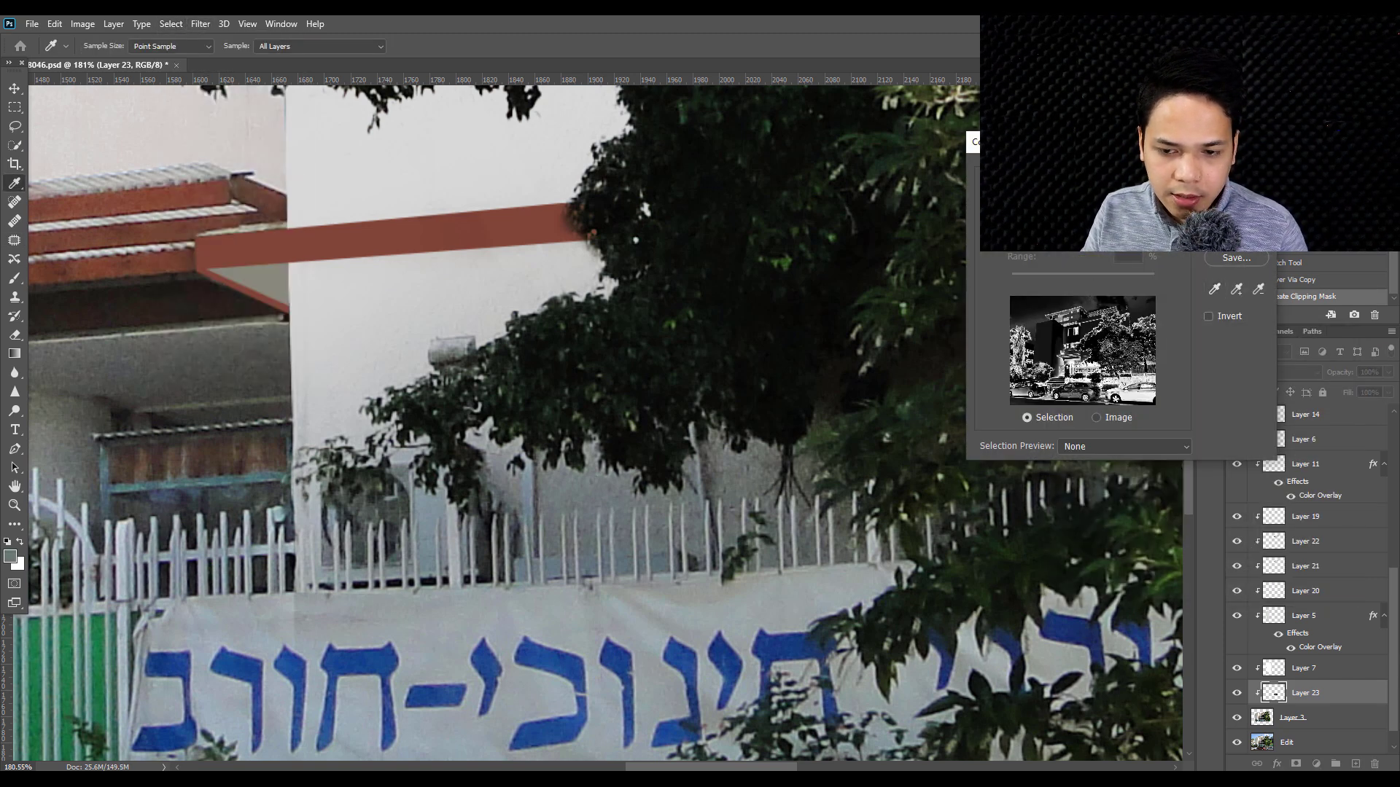
key("Return")
- Copy the selection to clipped Layer 24 and brighten it with Levels (midtone 1.90, white 179)
key("j")
key("ctrl+j")
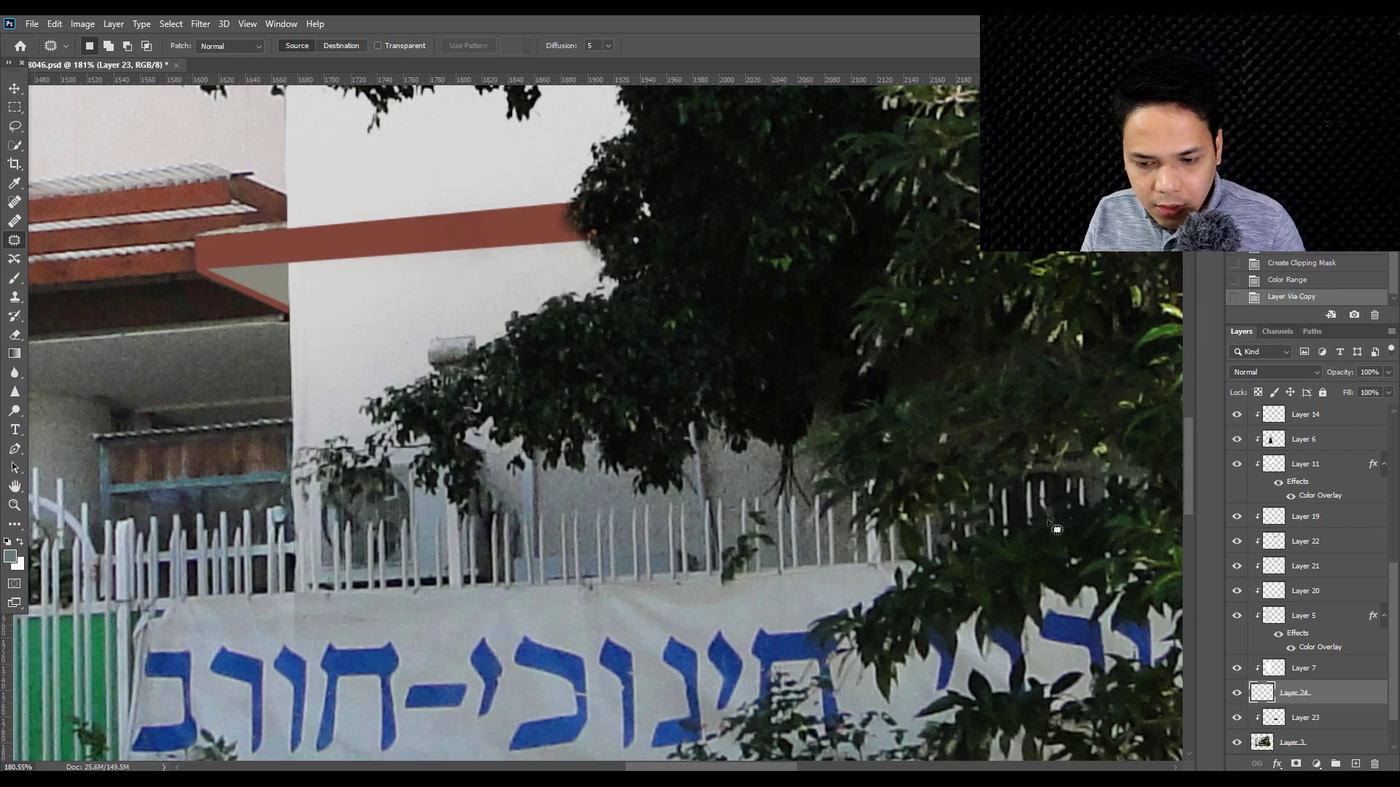
right_click(1305, 692)
left_click(1253, 359)
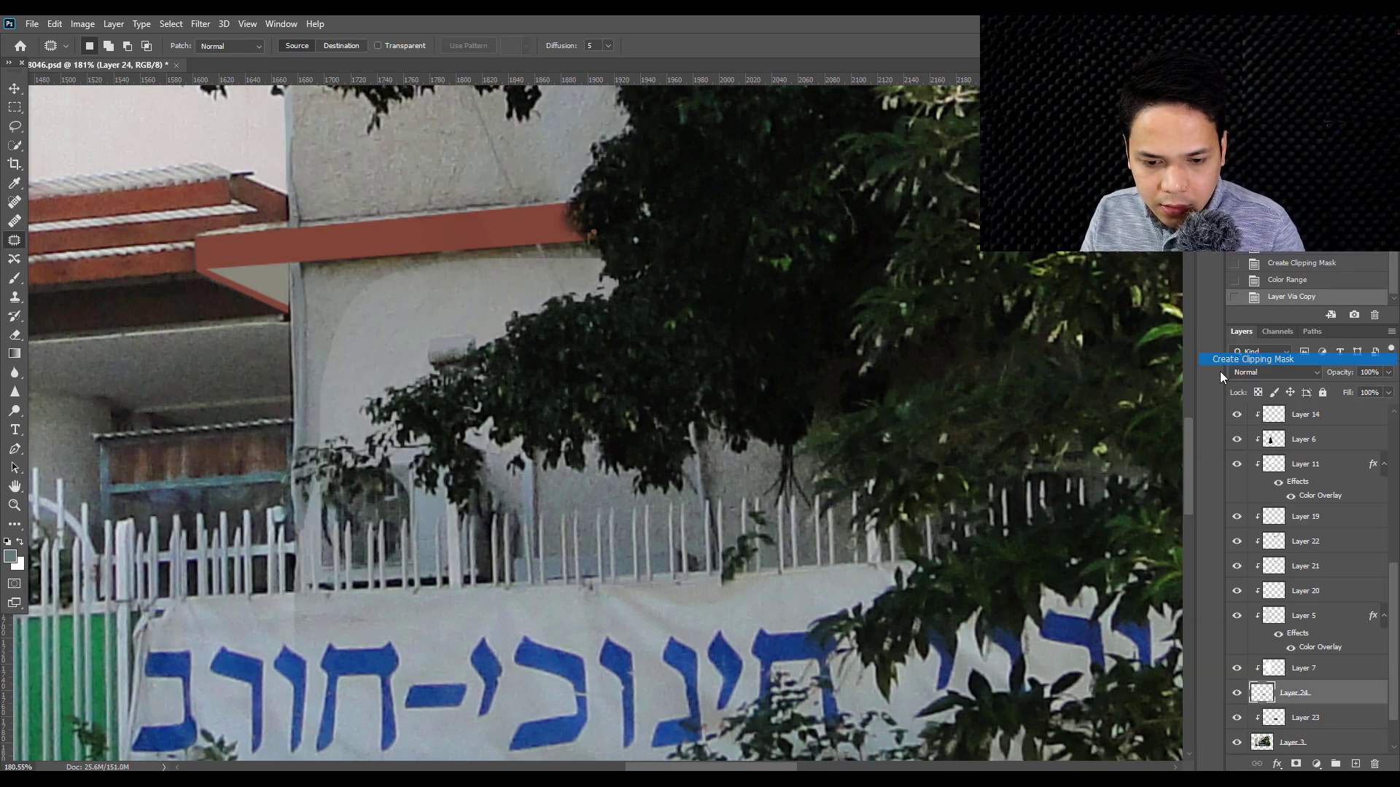
key("ctrl+l")
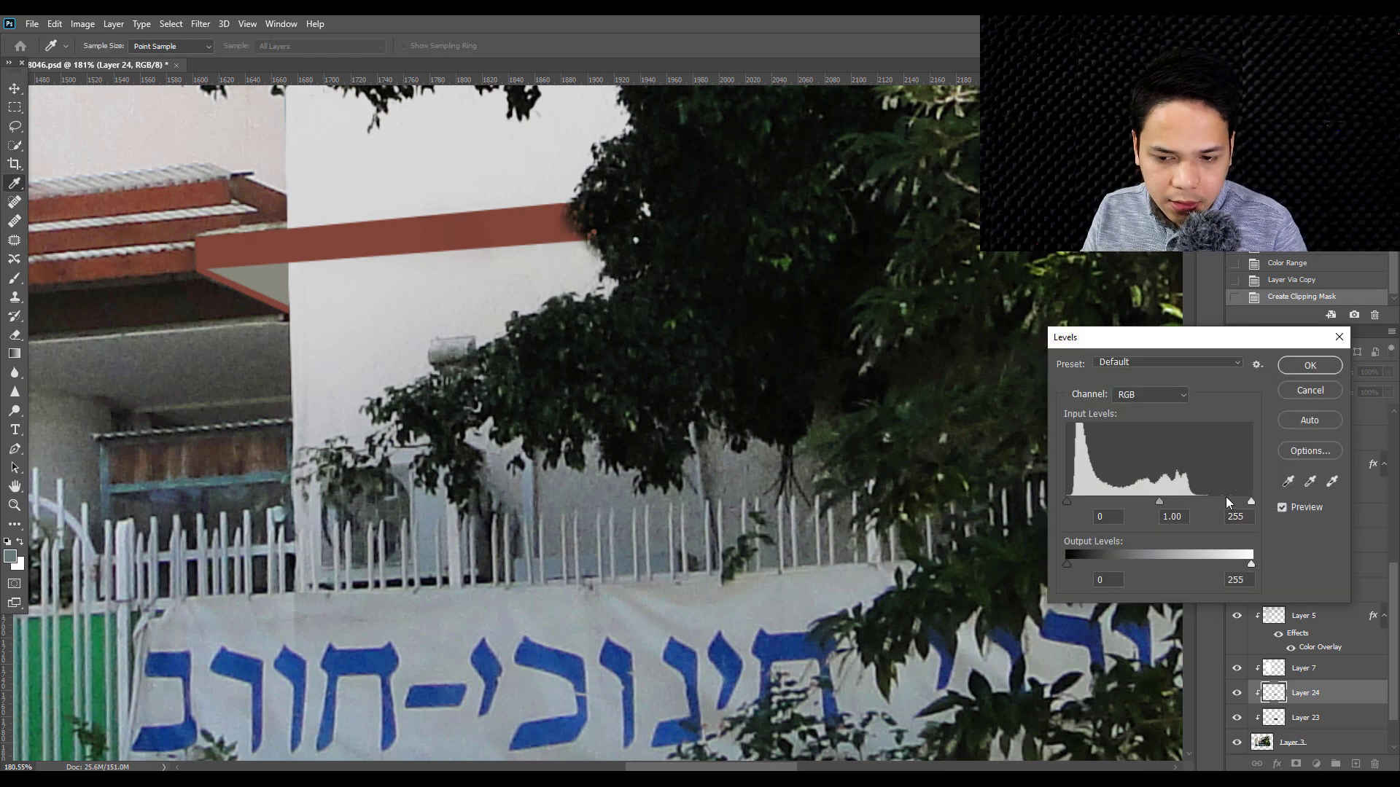
left_click_drag(1250, 501, 1101, 500)
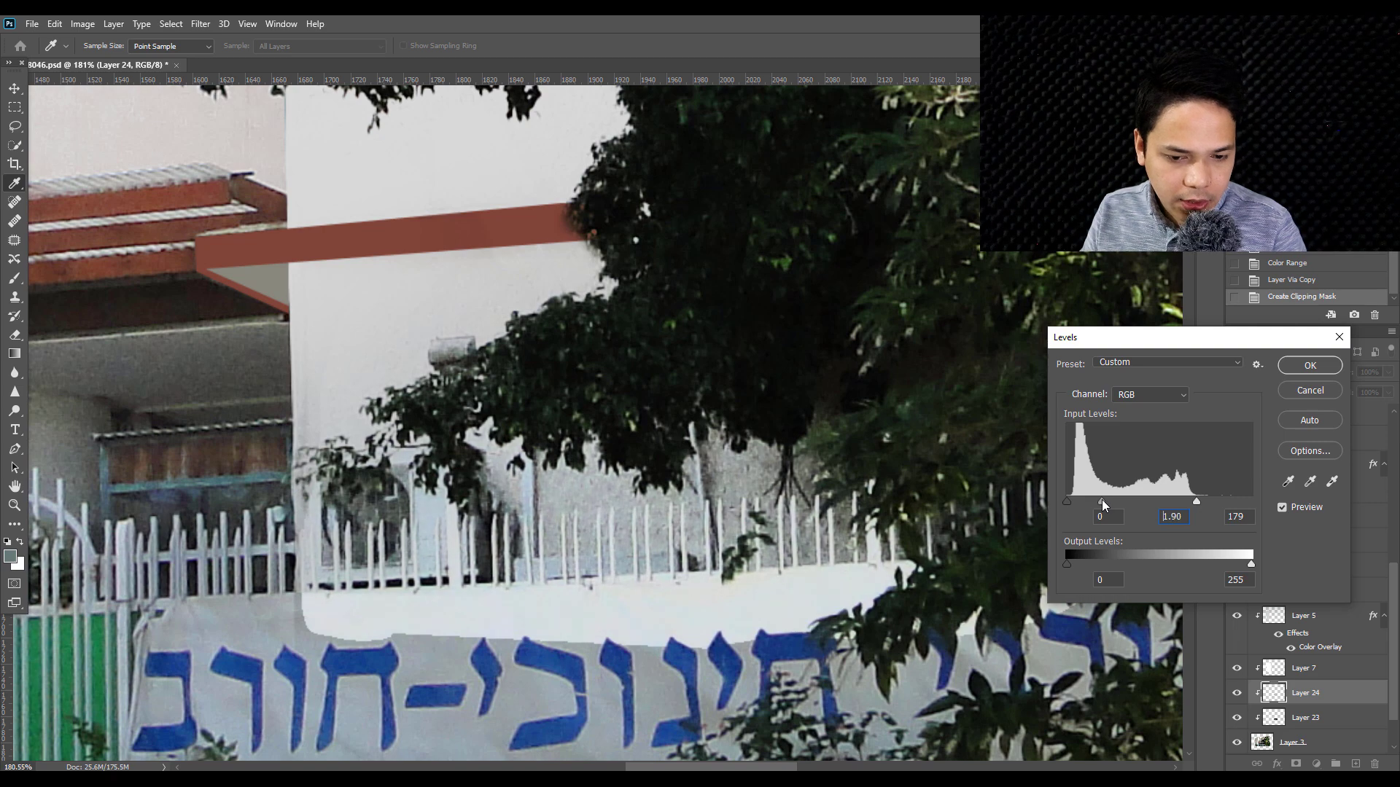
left_click(1287, 367)
- Erase Layer 24's white patch over the fence pickets with an enlarged Eraser brush
key("e")
scroll(897, 579, "down", 3)
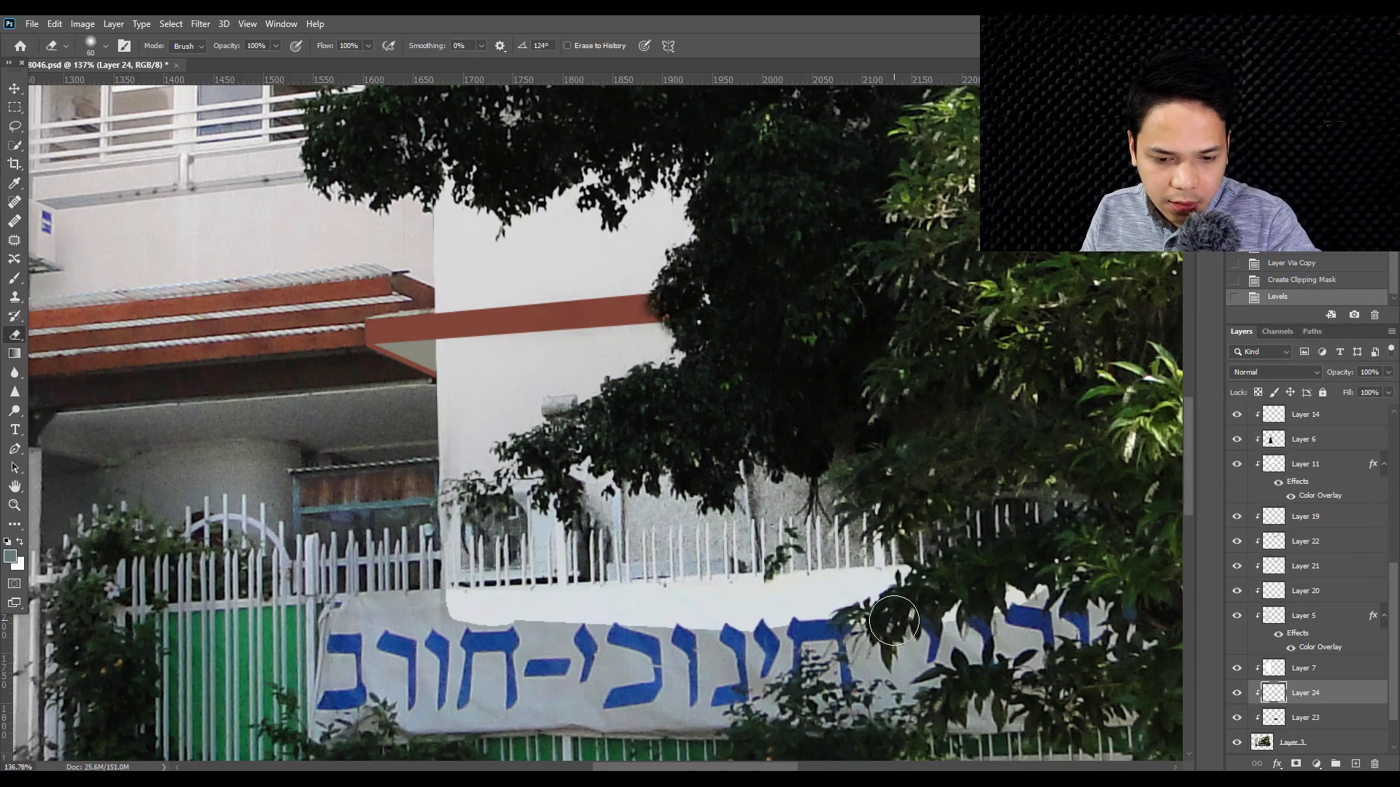
right_click(904, 576)
key("Escape")
key("bracketright")
key("bracketright")
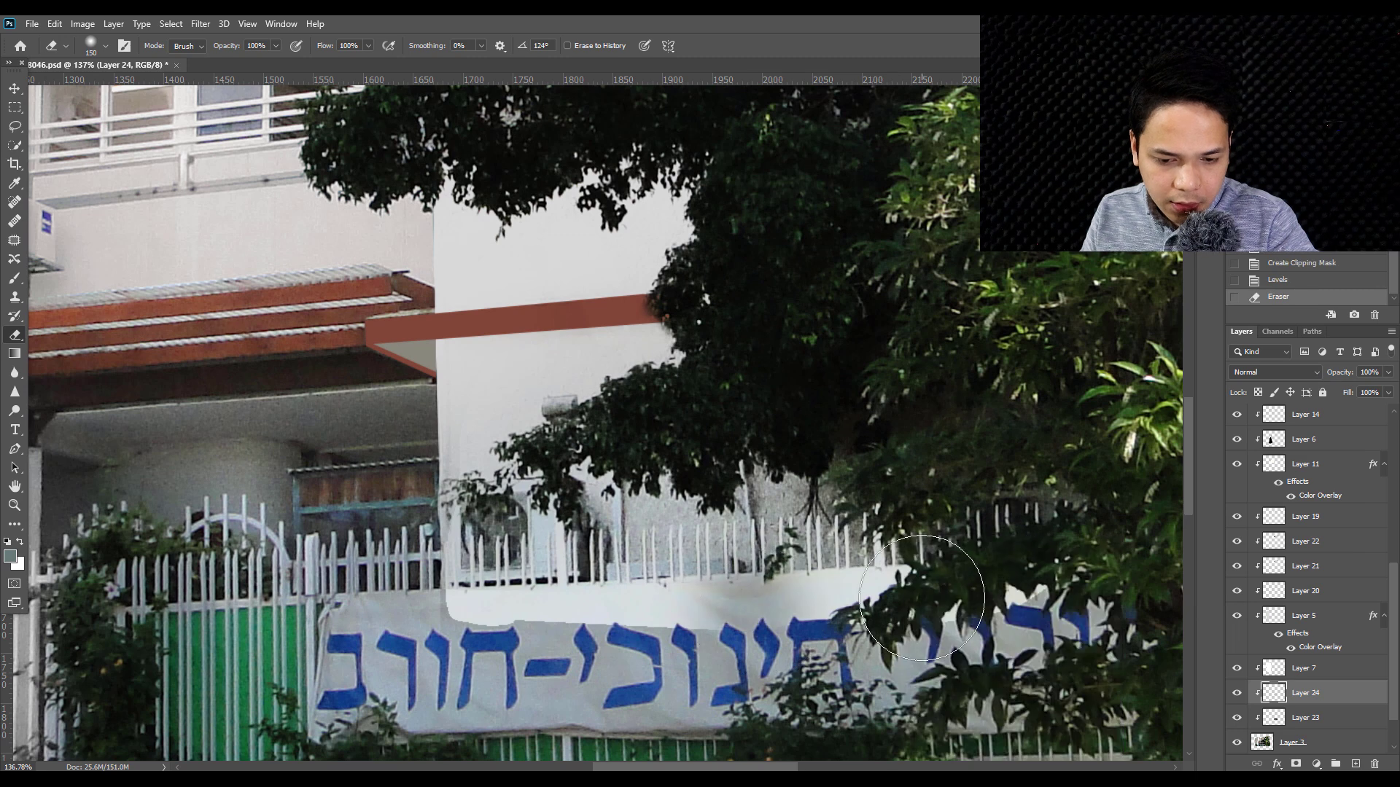
left_click_drag(947, 583, 620, 583)
left_click_drag(729, 583, 449, 570)
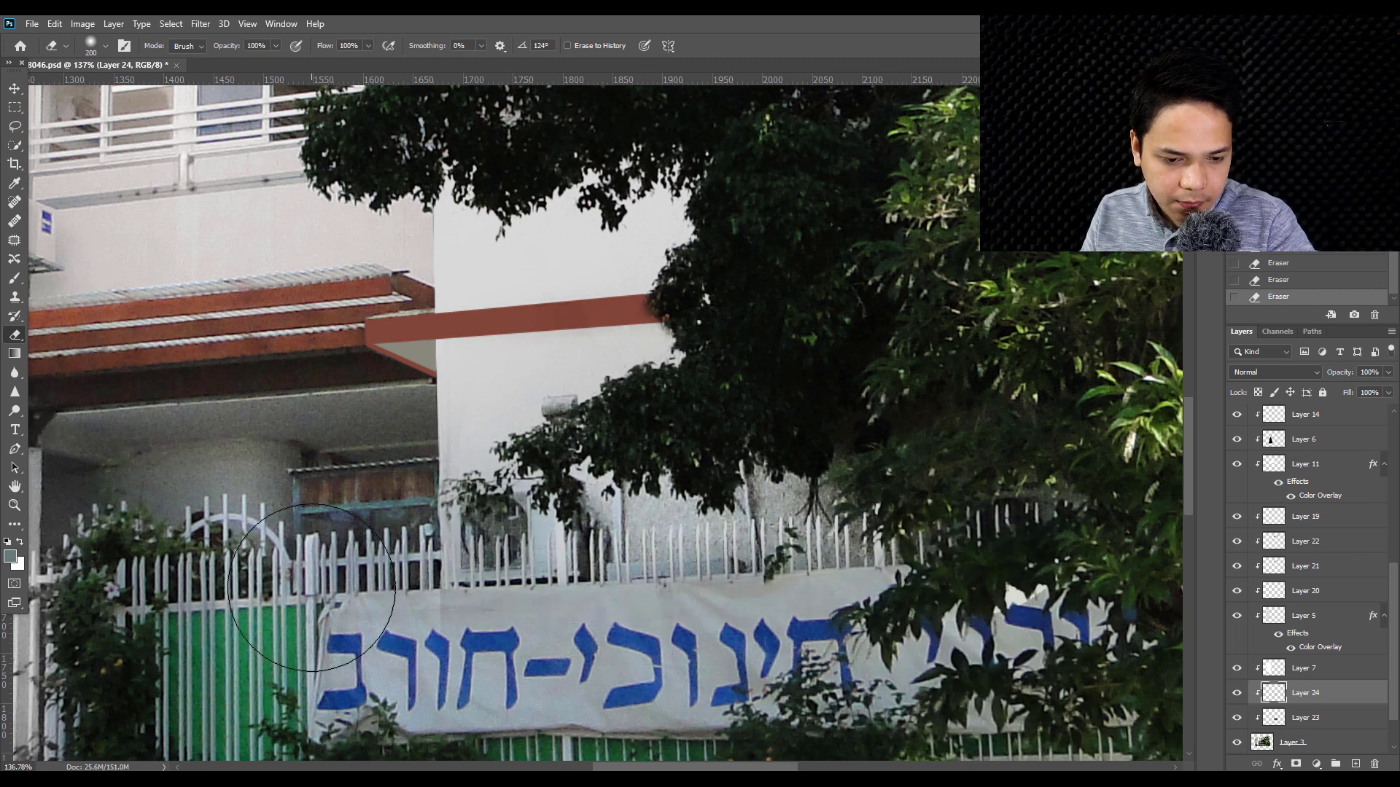
- Toggle Layer 24 to compare, shrink the eraser, and undo the last eraser stroke
left_click(1233, 693)
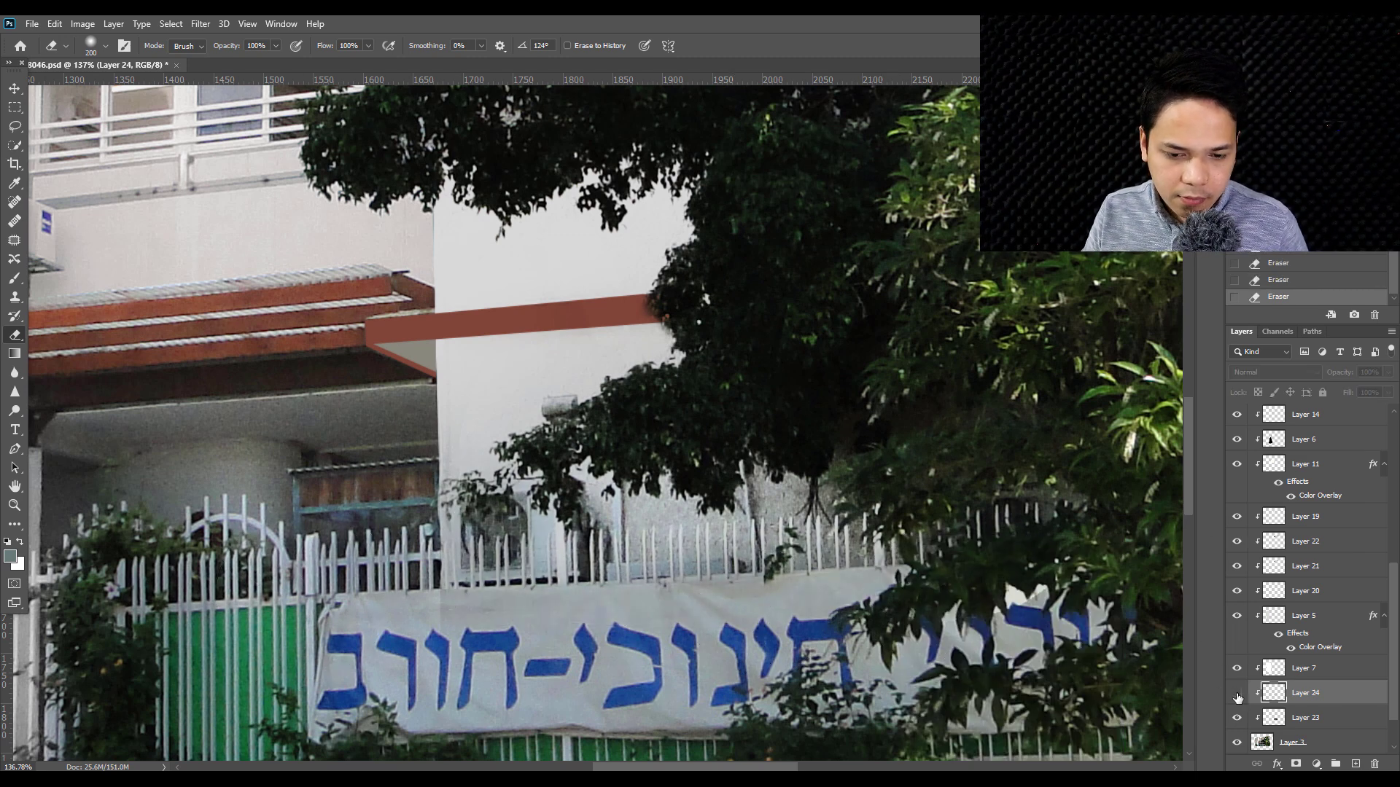
left_click(1236, 694)
left_click(1237, 696)
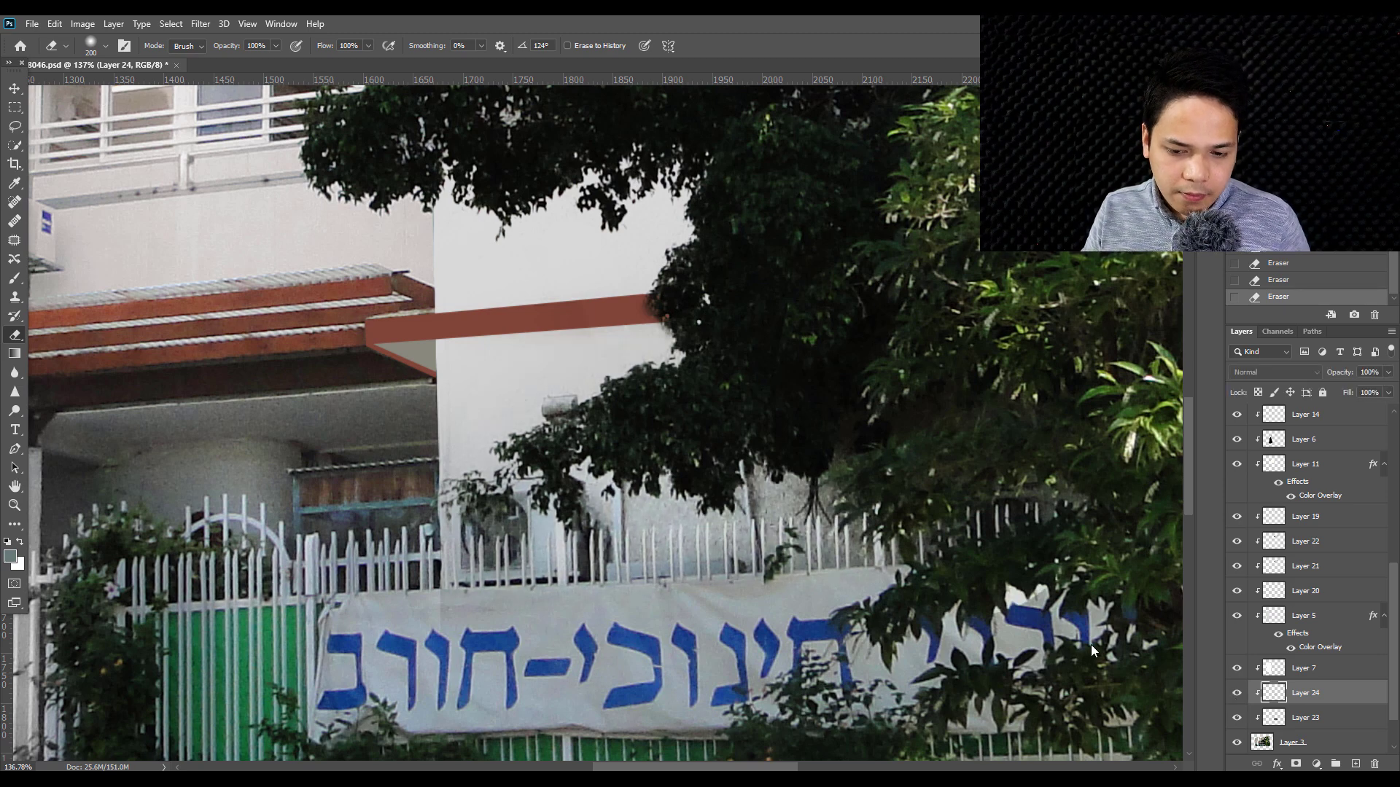
scroll(991, 539, "down", 3)
key("bracketleft")
key("bracketleft")
key("bracketleft")
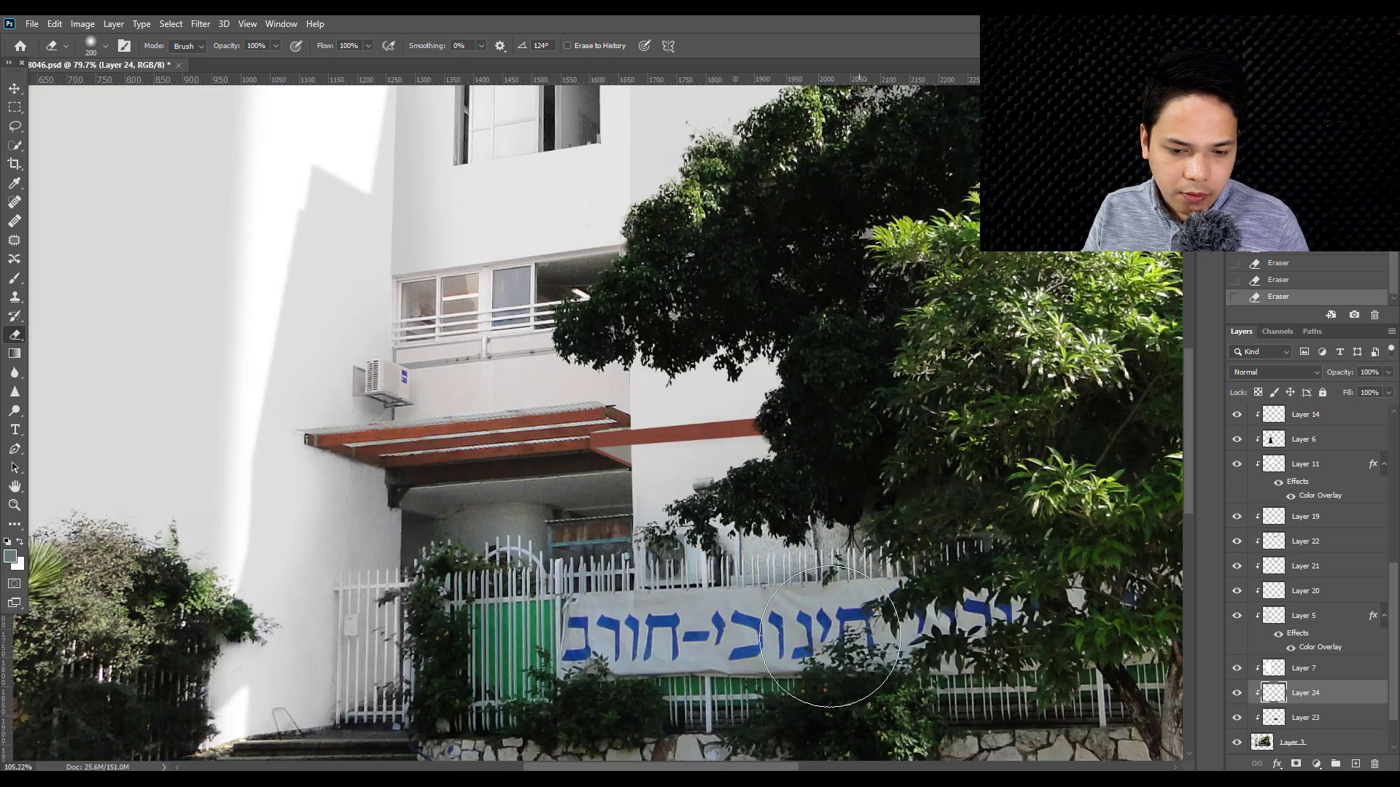
scroll(990, 538, "up", 2)
scroll(802, 597, "up", 3)
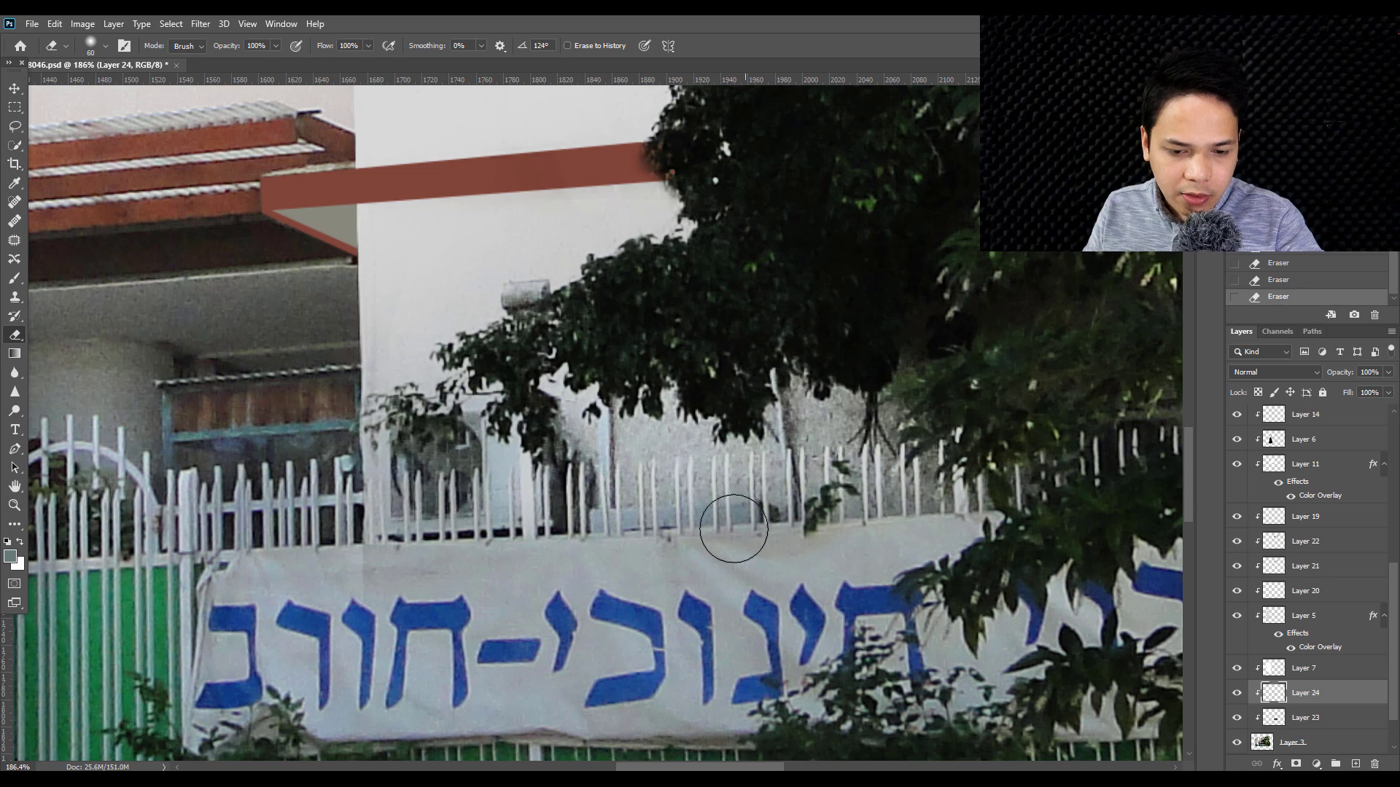
key("ctrl+z")
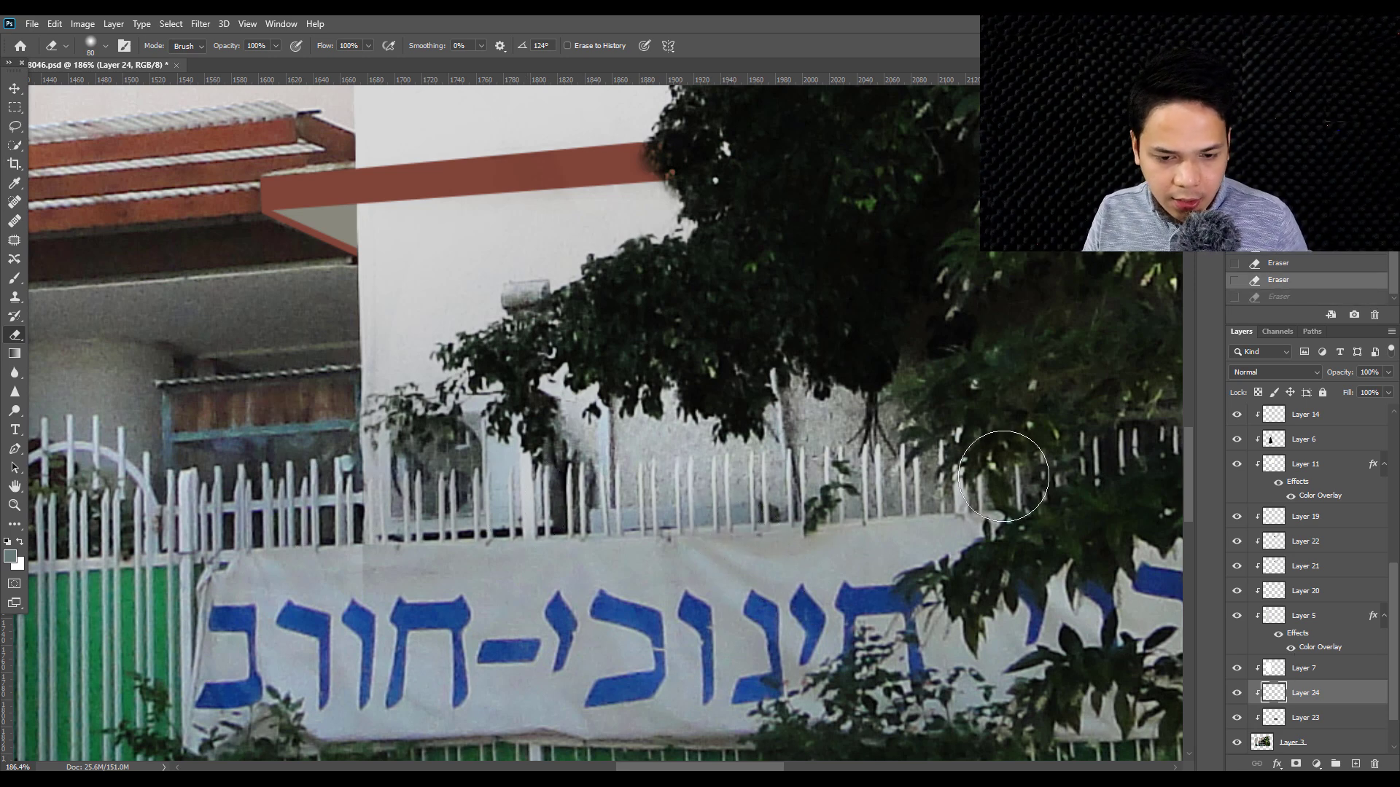
scroll(630, 448, "up", 2)
scroll(808, 512, "down", 3)
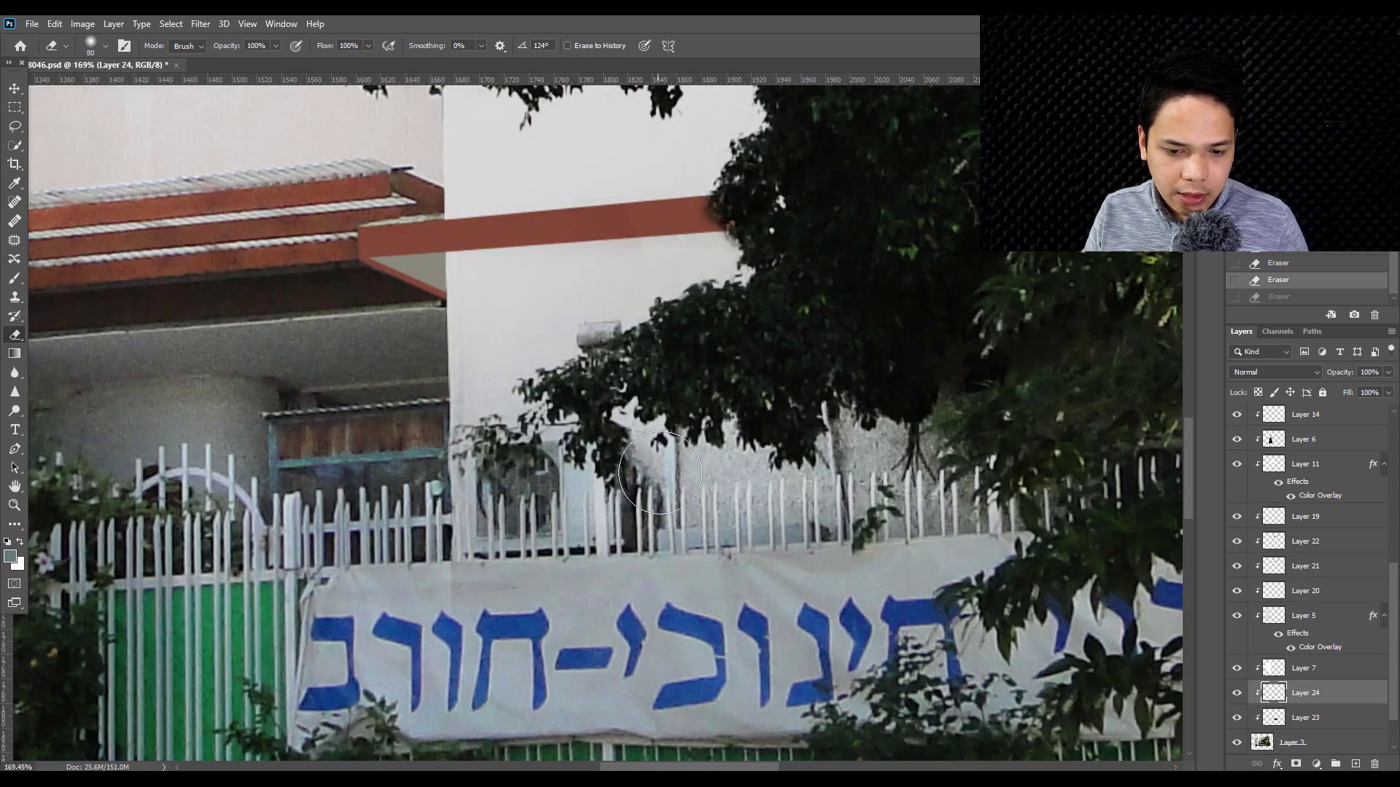
scroll(519, 306, "down", 2)
- Pan across the building and toggle Layer 24 off and on to check the fence patch
left_click_drag(519, 306, 649, 438)
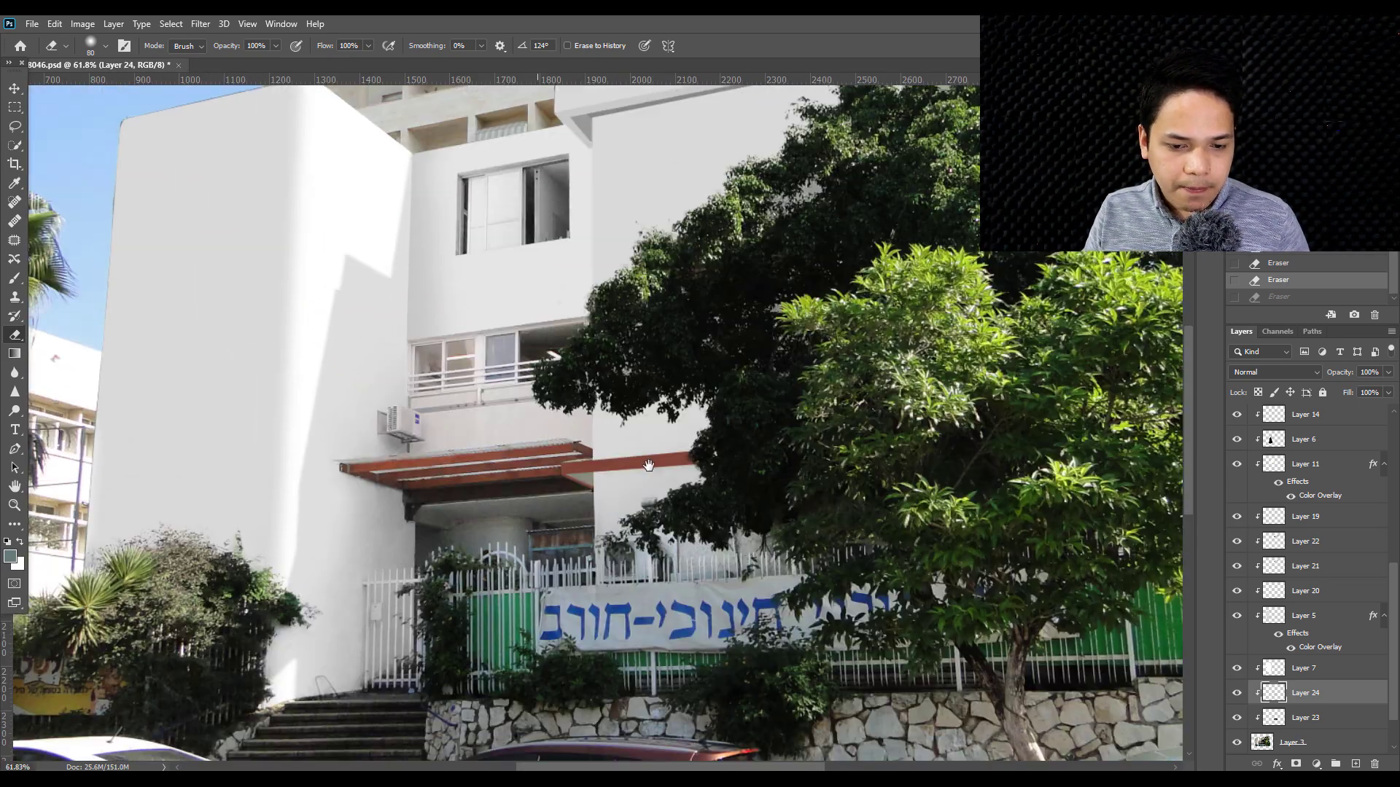
scroll(649, 395, "down", 1)
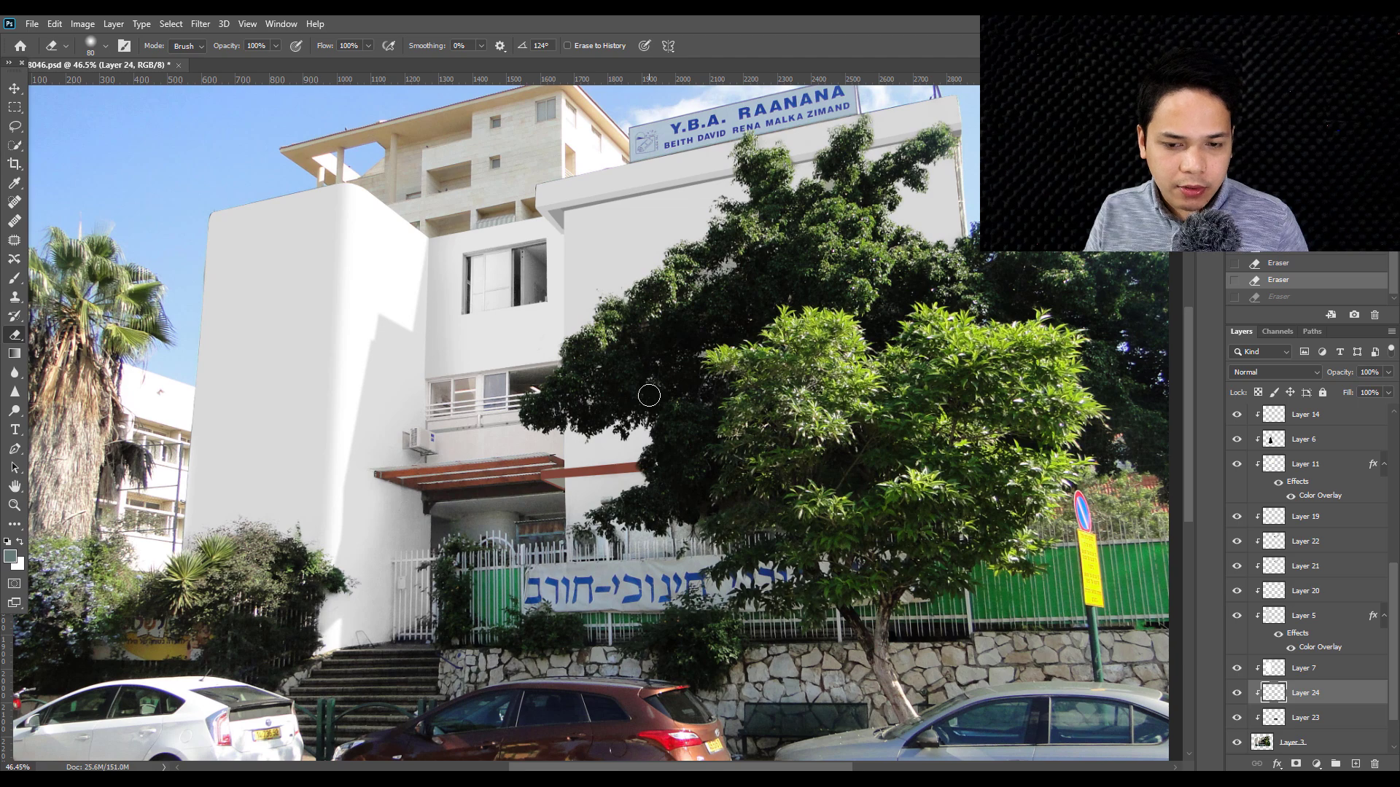
scroll(649, 395, "up", 1)
mouse_move(649, 395)
left_mouse_down()
mouse_move(720, 396)
mouse_move(742, 479)
left_mouse_up()
scroll(663, 313, "up", 3)
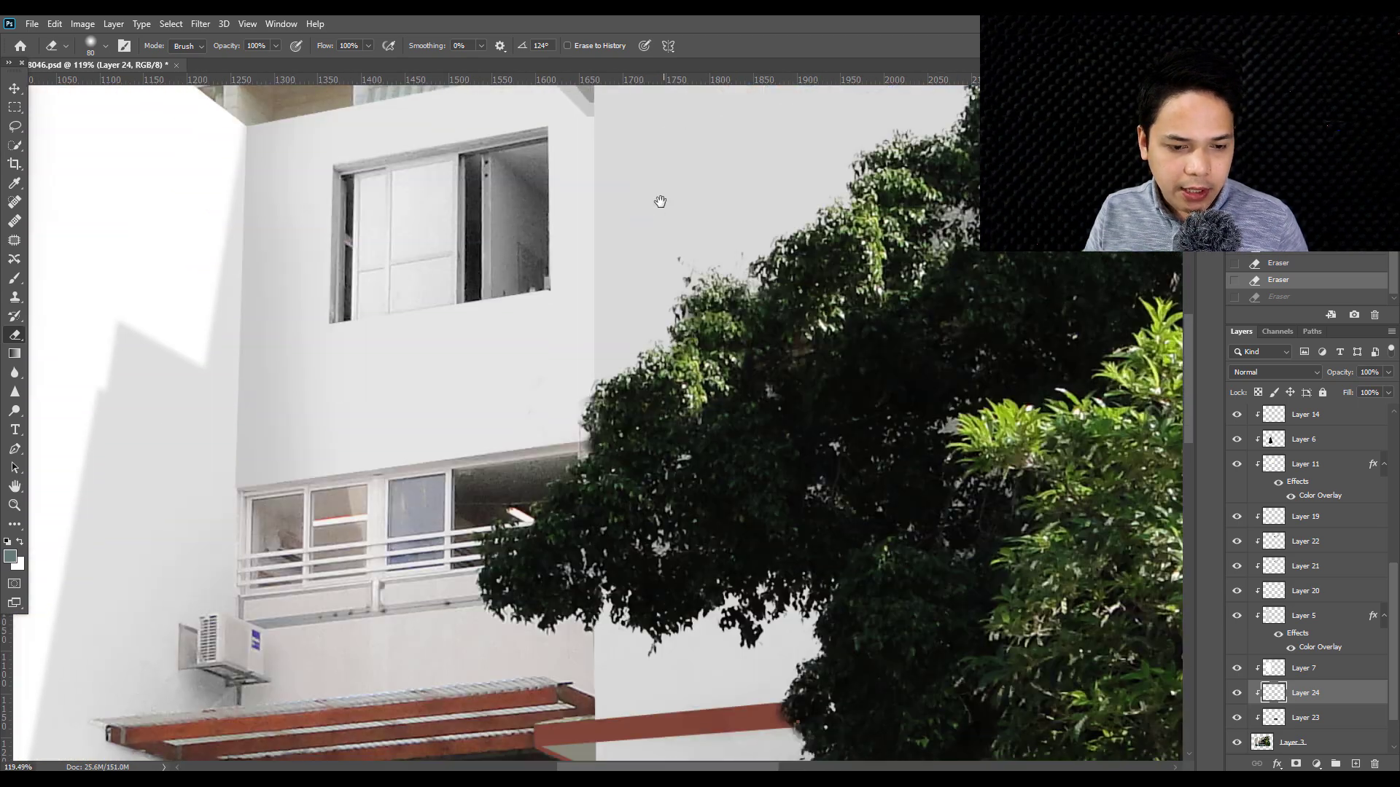
scroll(595, 330, "down", 3)
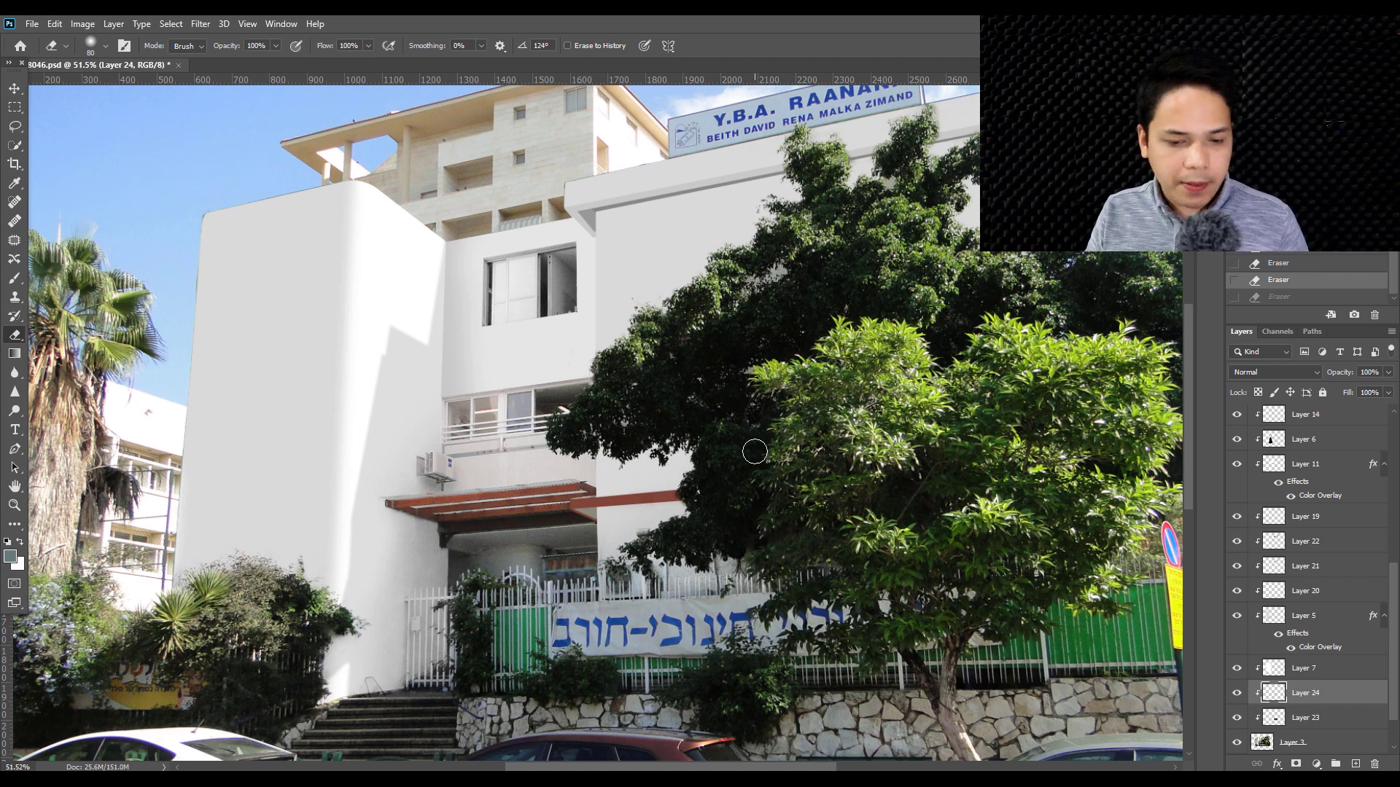
scroll(558, 623, "up", 1)
scroll(558, 623, "up", 1)
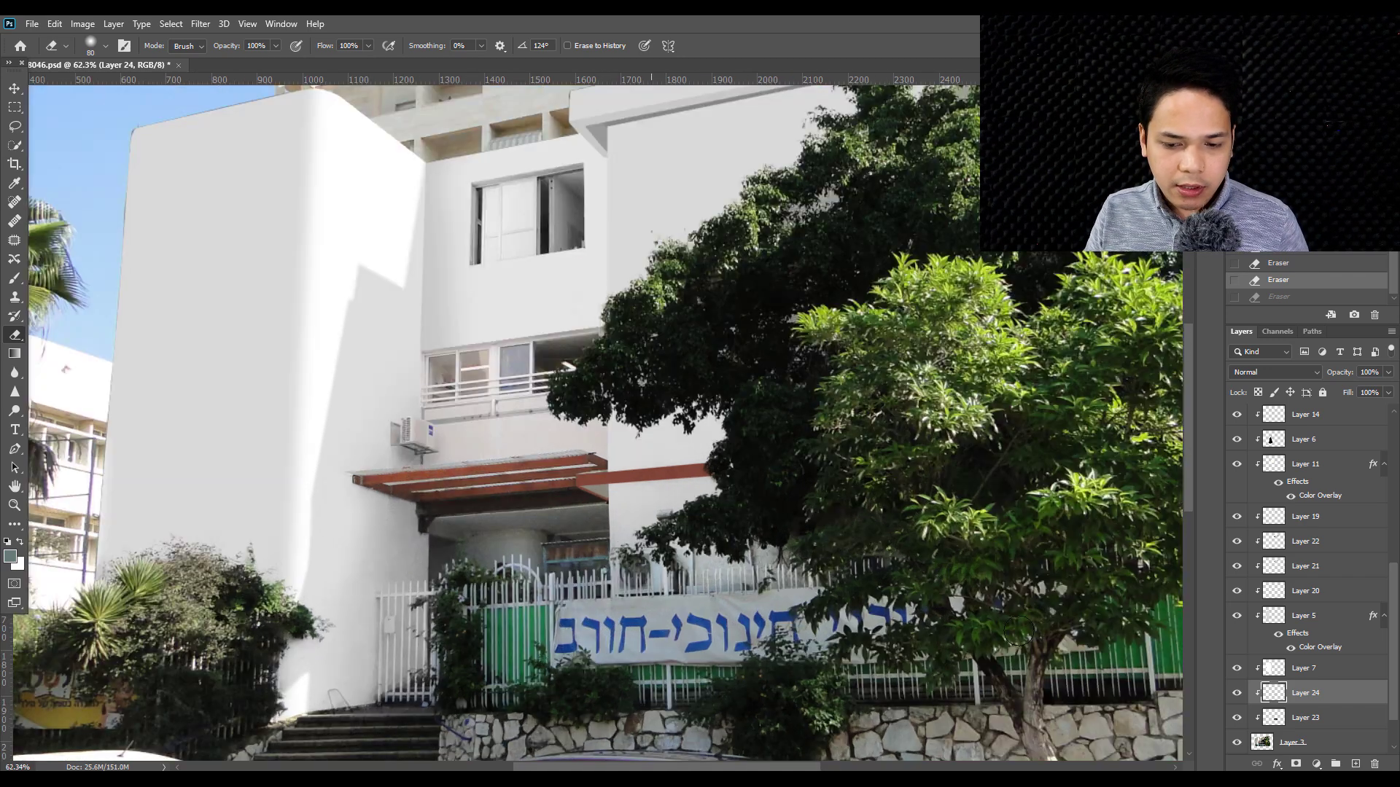
left_click(1237, 694)
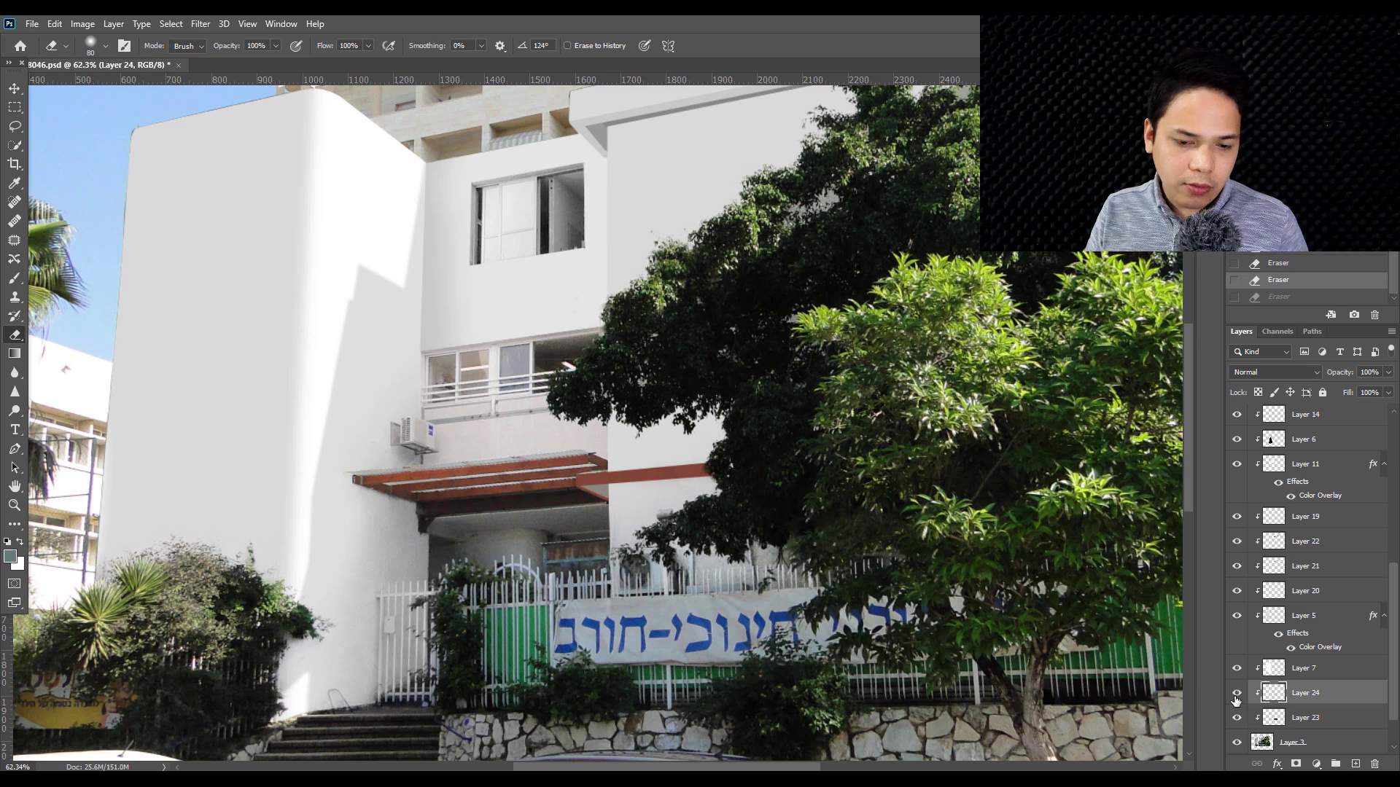
left_click(1235, 696)
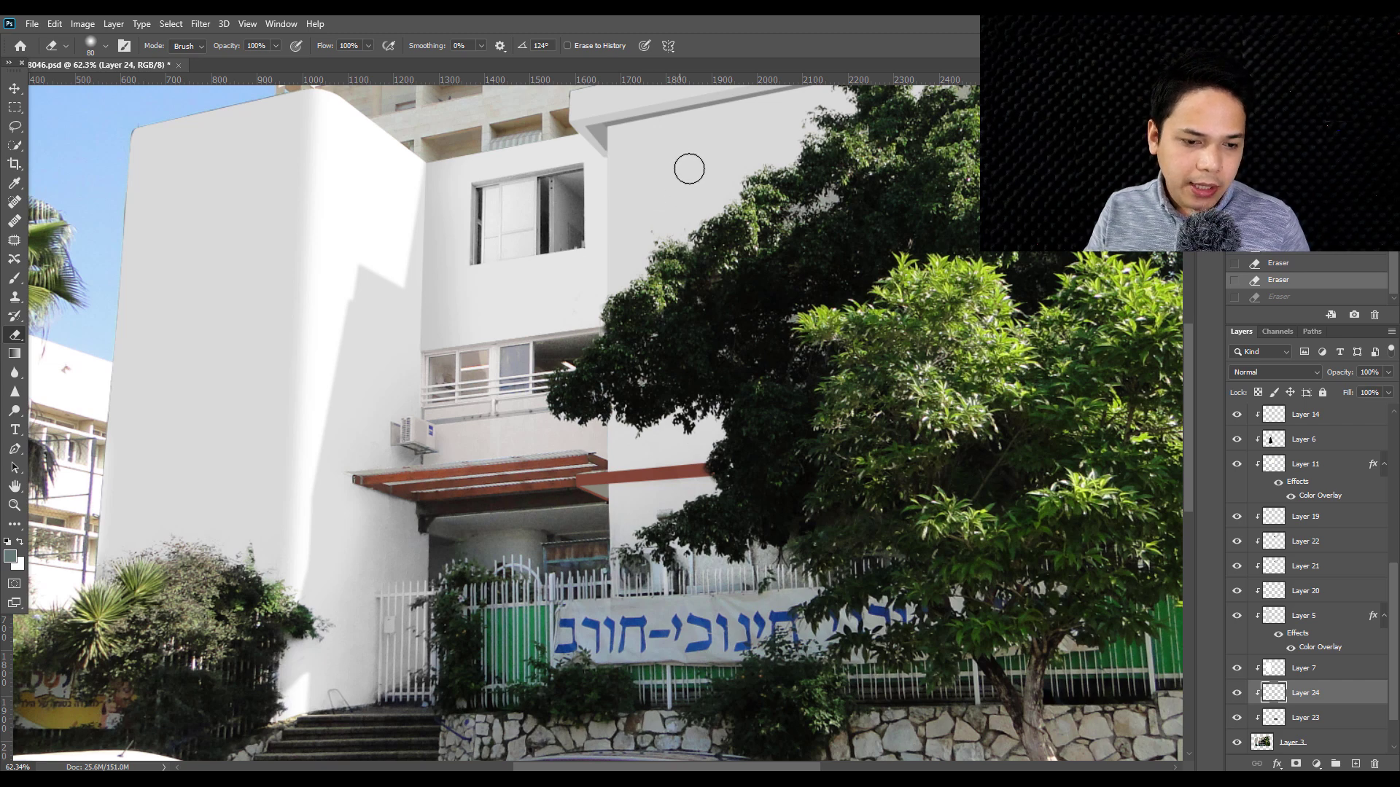
- Save the retouched document with Ctrl+S while reviewing the upper floors
scroll(682, 223, "down", 3)
scroll(680, 281, "down", 3)
key("ctrl+s")
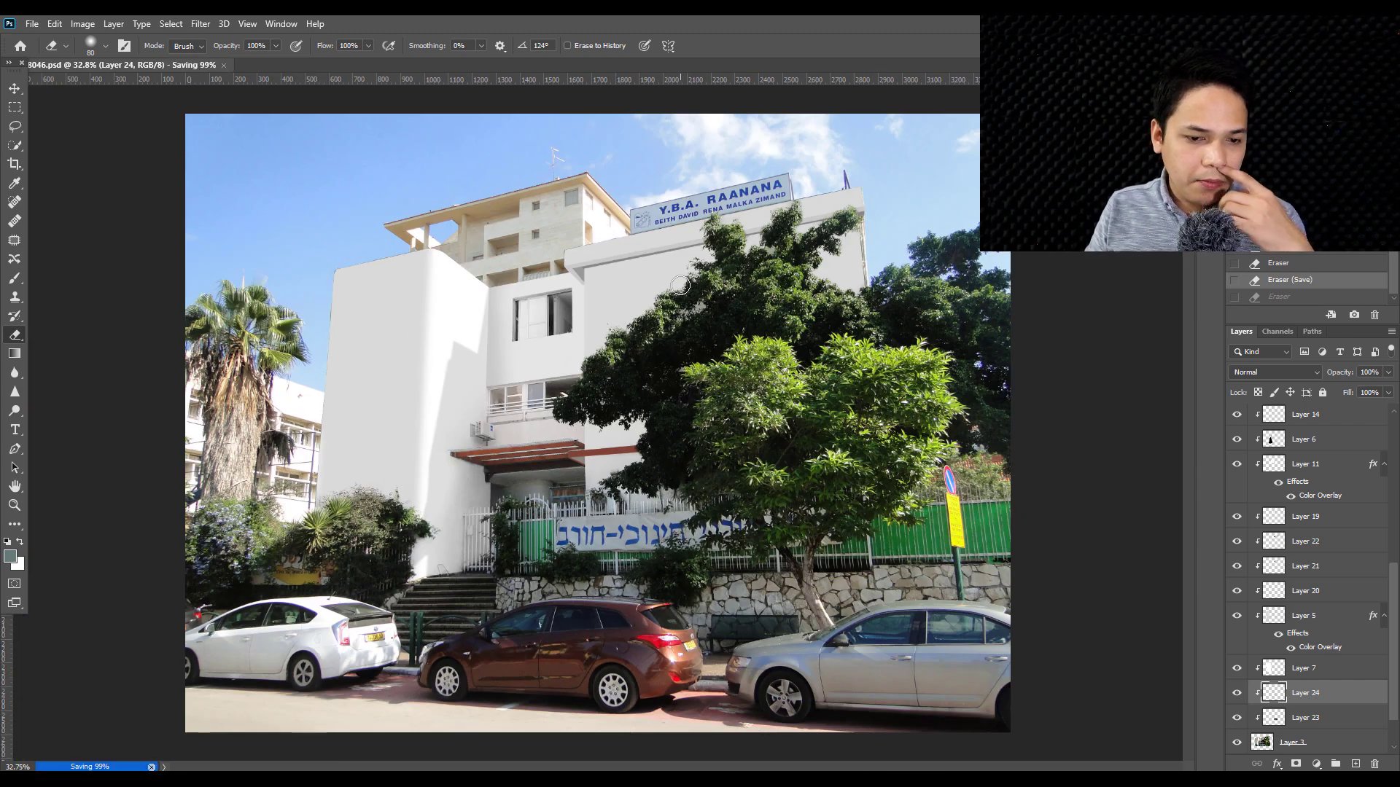
scroll(675, 178, "up", 2)
scroll(672, 184, "up", 2)
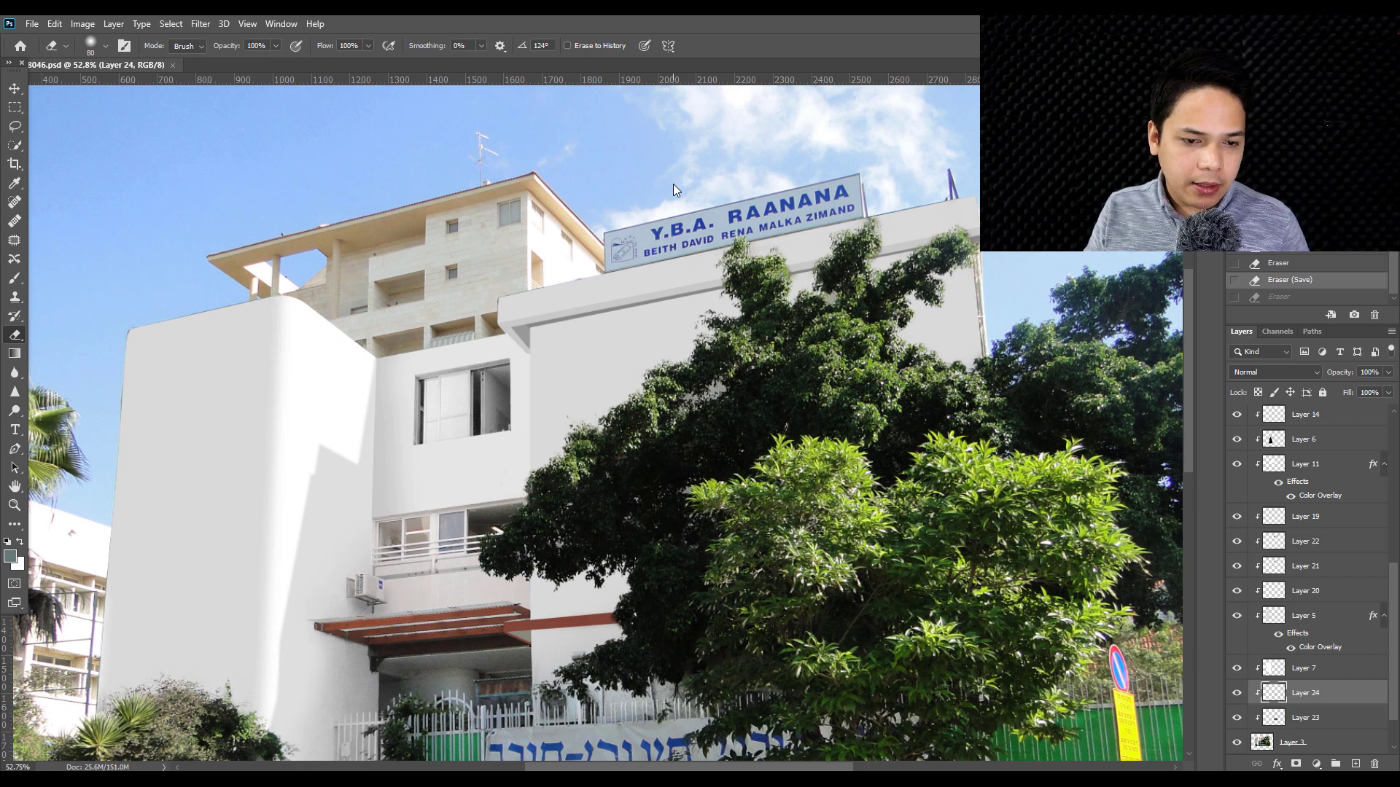
scroll(672, 184, "down", 2)
scroll(677, 306, "up", 3)
scroll(677, 307, "up", 2)
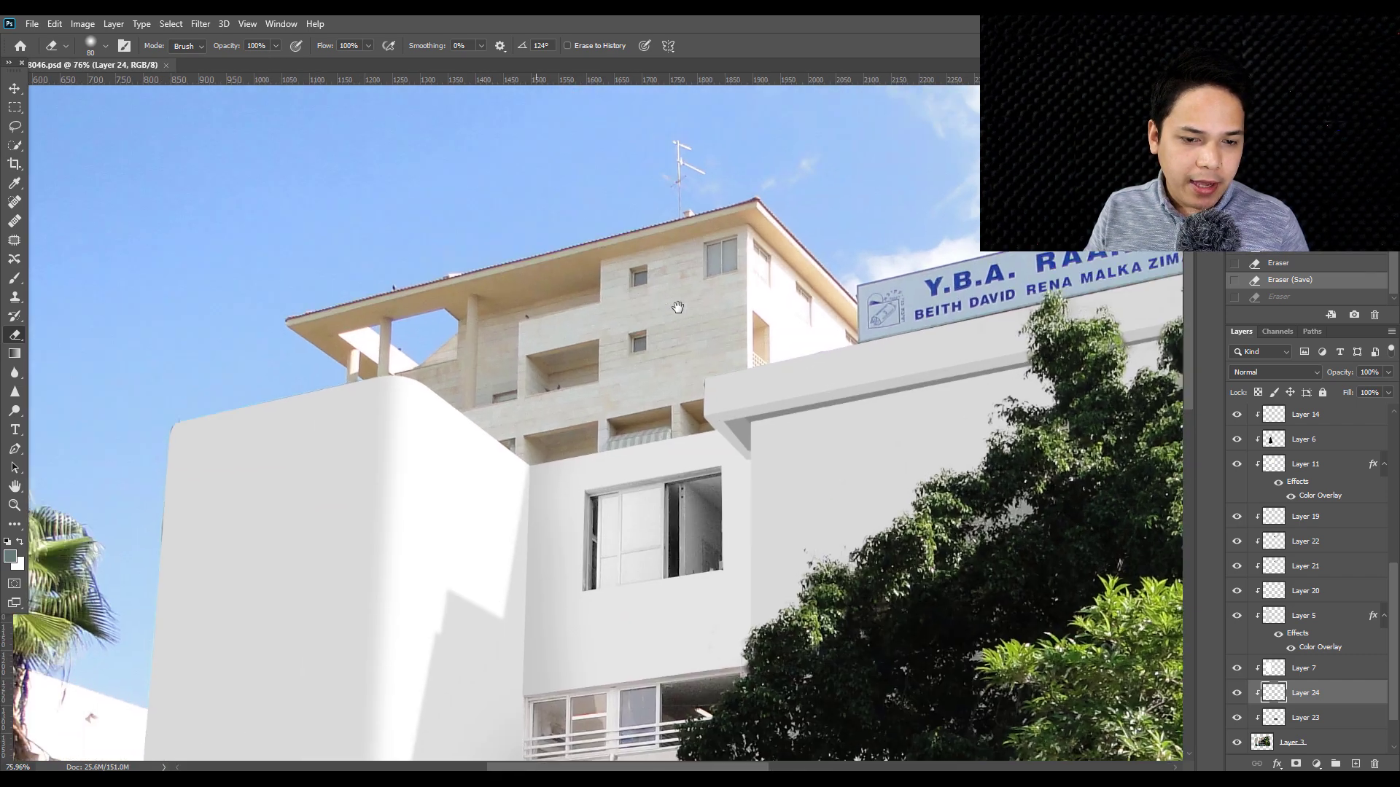
left_click_drag(678, 307, 695, 318)
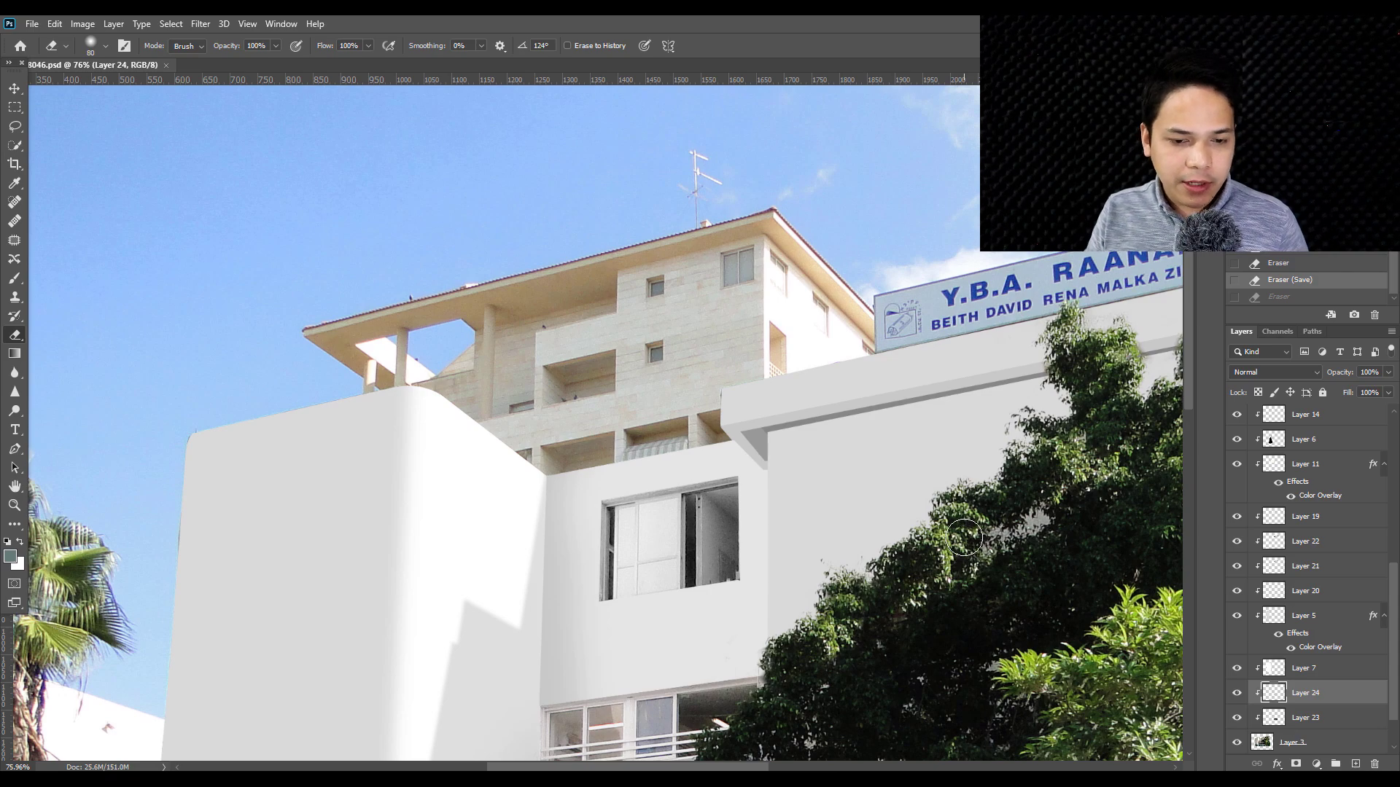
scroll(964, 538, "down", 1)
scroll(801, 438, "down", 2)
scroll(572, 379, "up", 2)
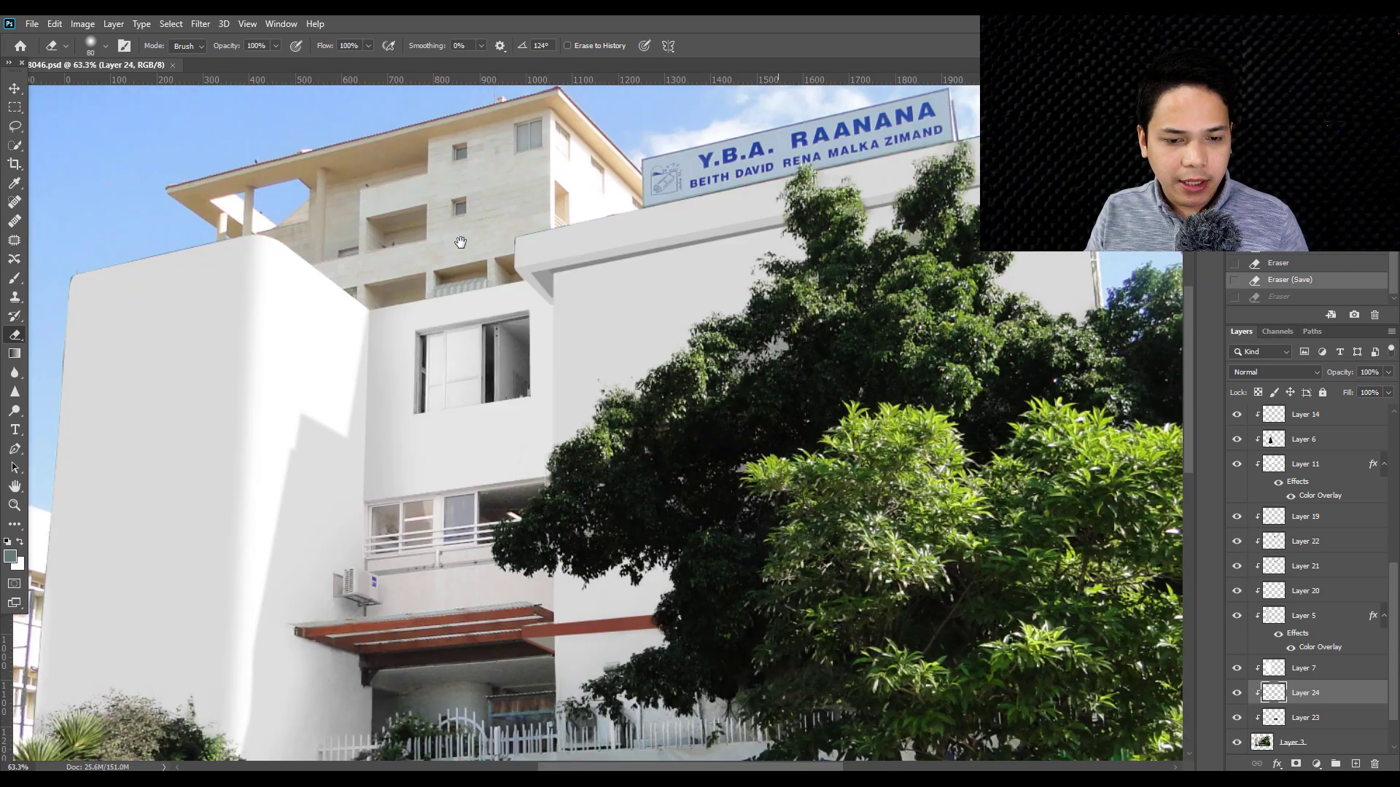
- Inspect the upper floors, sign and the wall beside the upper window
left_click_drag(573, 379, 537, 364)
scroll(537, 364, "down", 1)
scroll(538, 364, "down", 1)
scroll(537, 364, "down", 1)
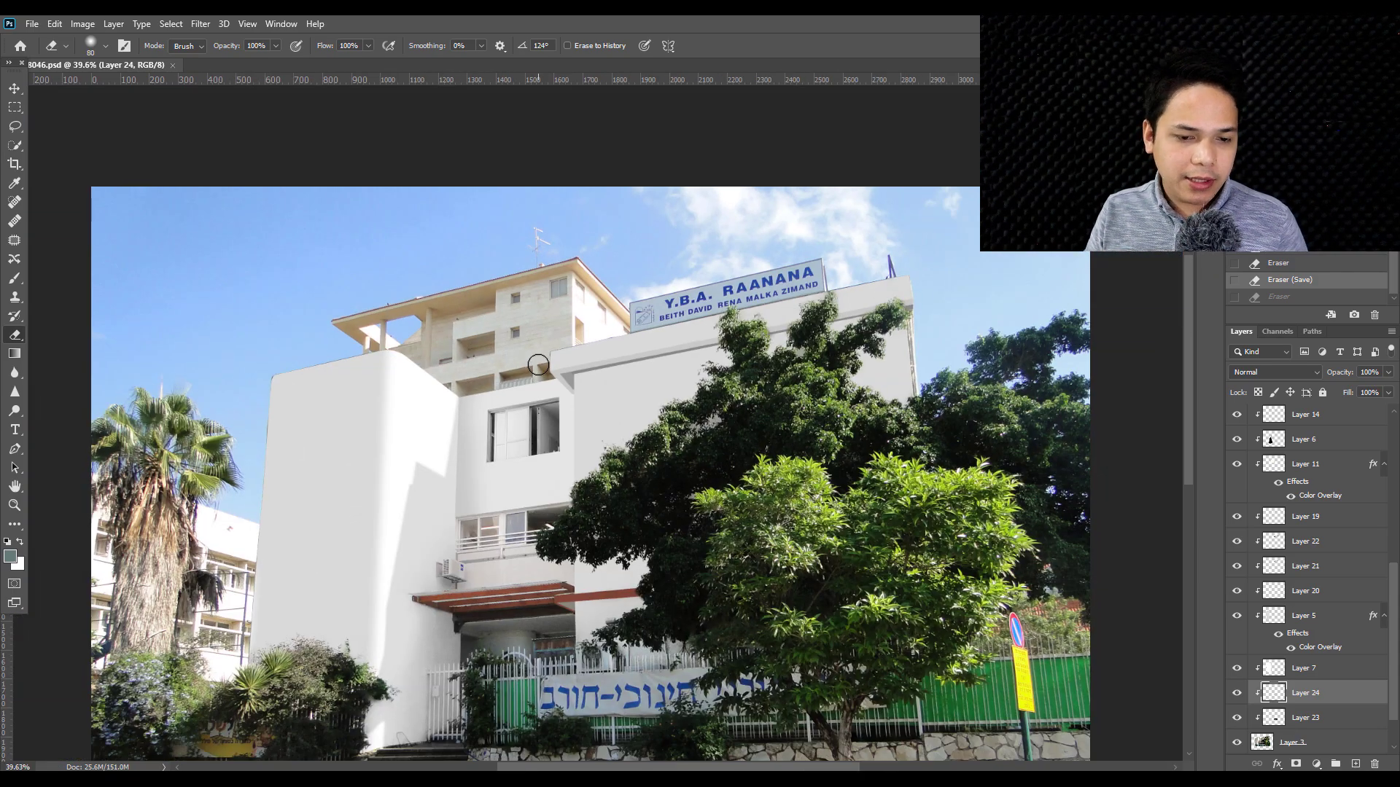
scroll(537, 363, "down", 2)
scroll(538, 364, "up", 2)
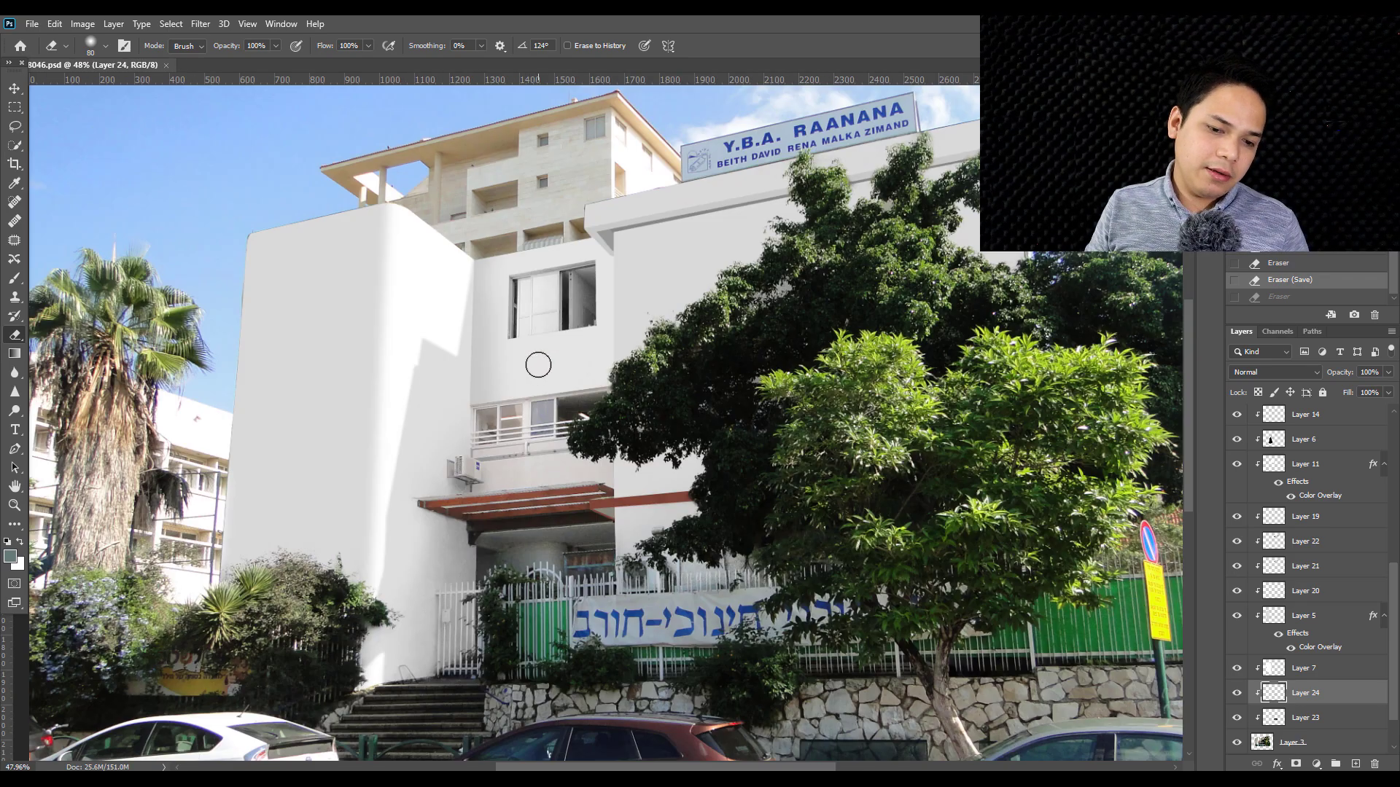
scroll(538, 365, "up", 2)
left_click_drag(601, 299, 689, 423)
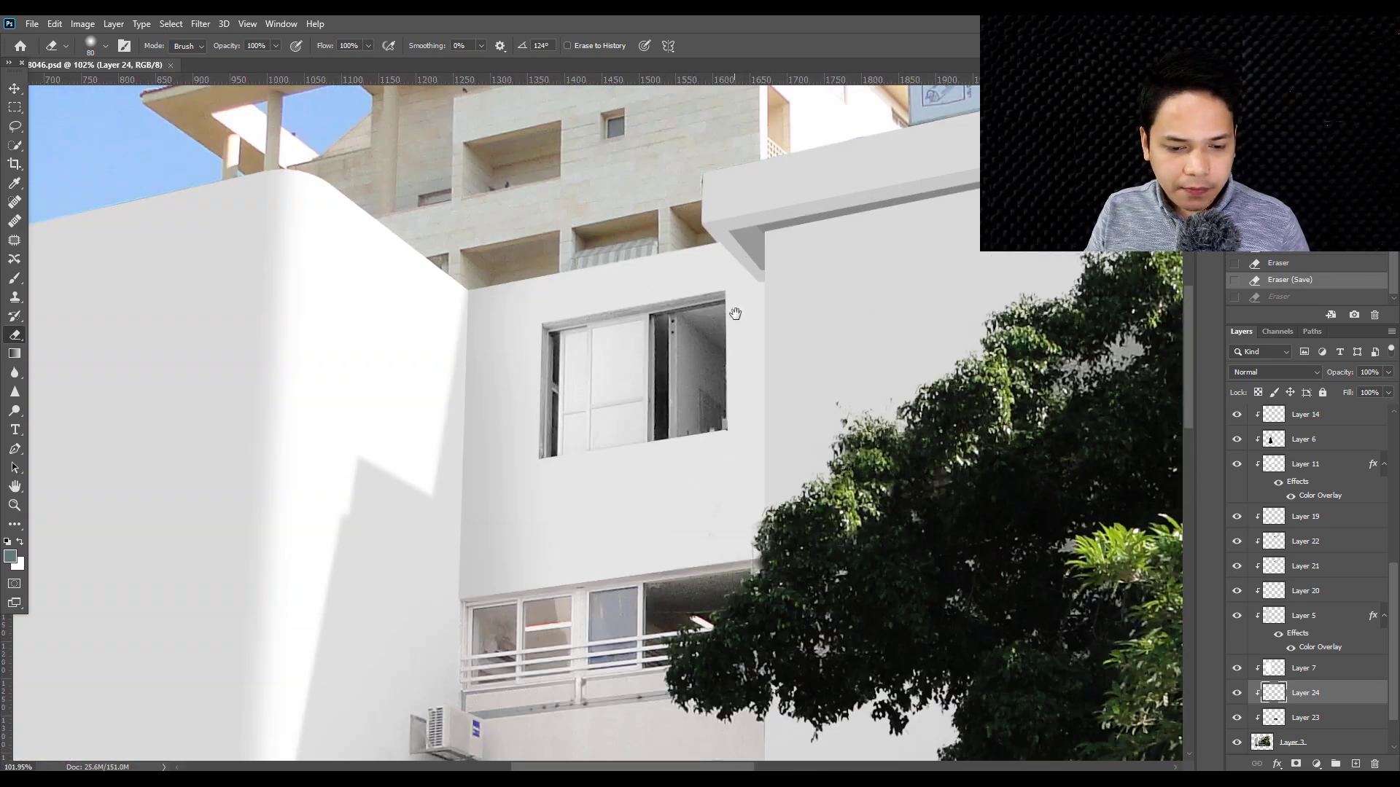
mouse_move(722, 510)
left_mouse_down()
mouse_move(721, 241)
mouse_move(720, 580)
left_mouse_up()
scroll(721, 241, "up", 2)
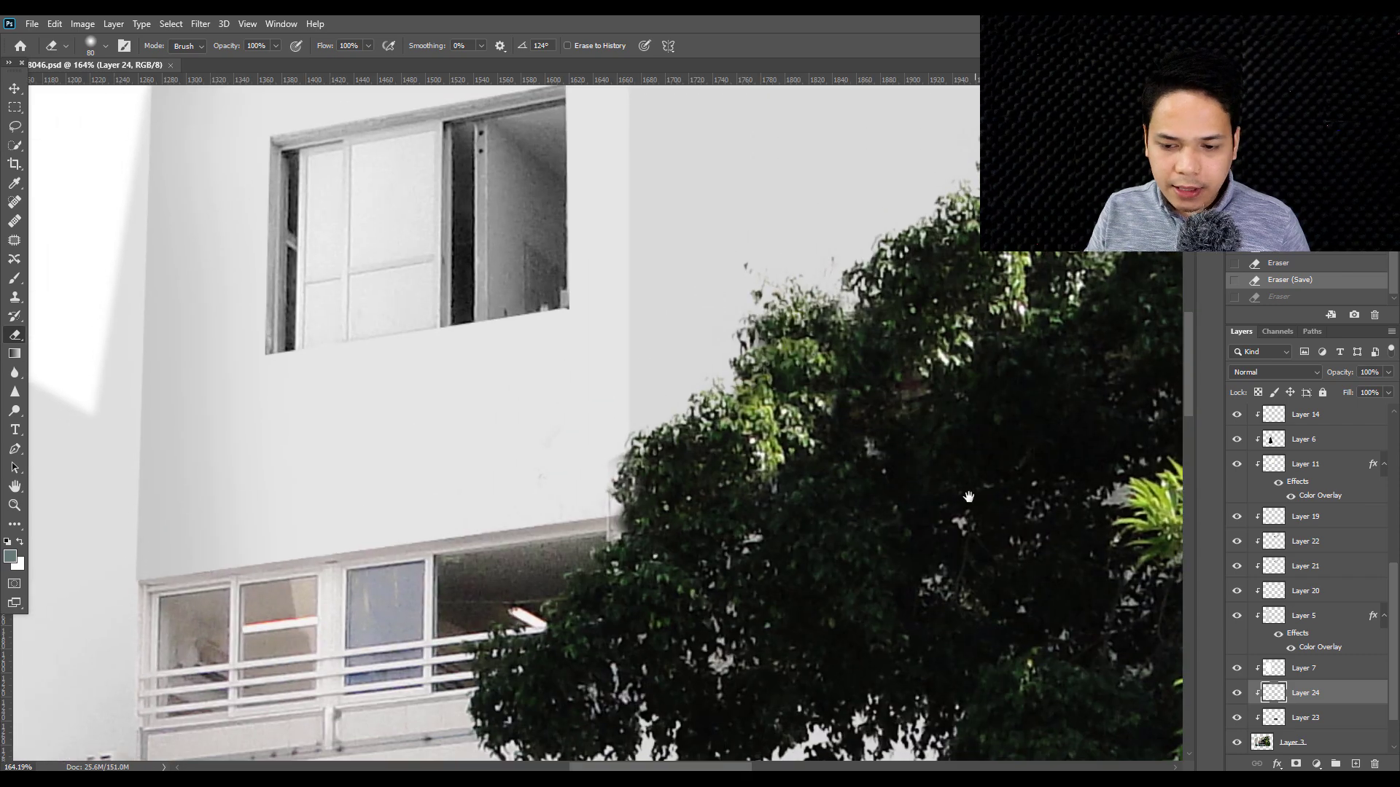
left_click_drag(962, 560, 939, 680)
- Toggle the Background copy layer on, off and on to compare the original beige walls and balcony
scroll(1266, 514, "up", 3)
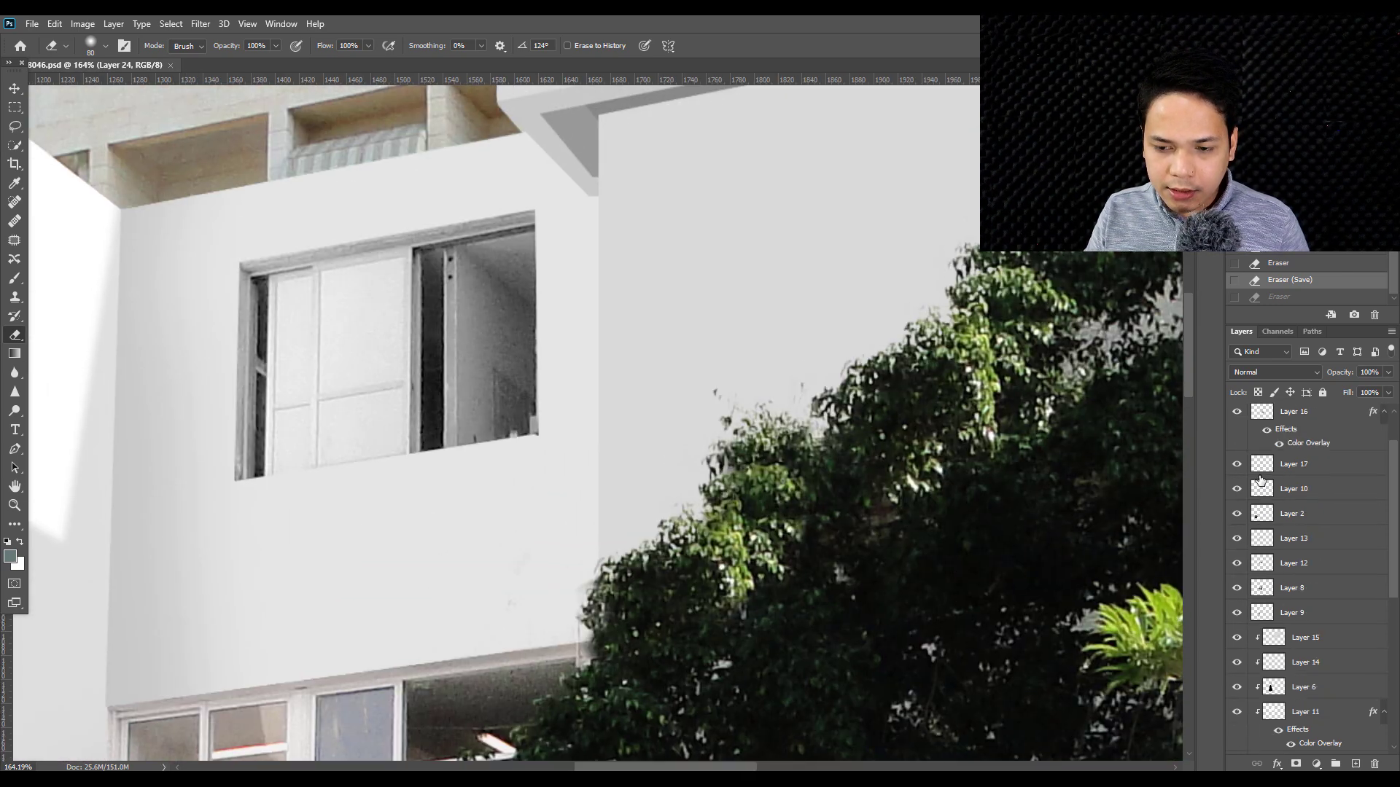
scroll(1267, 515, "up", 3)
left_click(1237, 416)
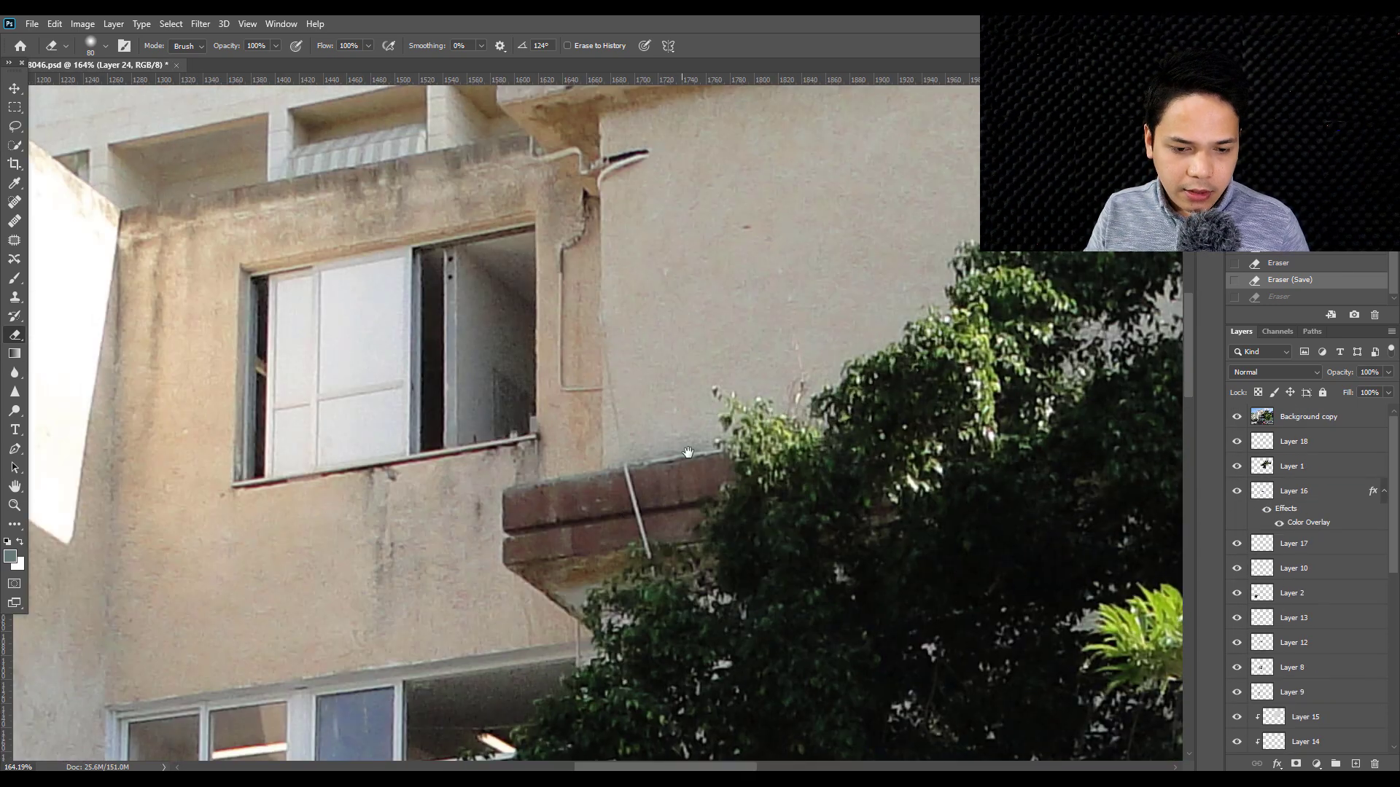
scroll(751, 481, "down", 8)
scroll(722, 470, "down", 1)
scroll(711, 463, "up", 1)
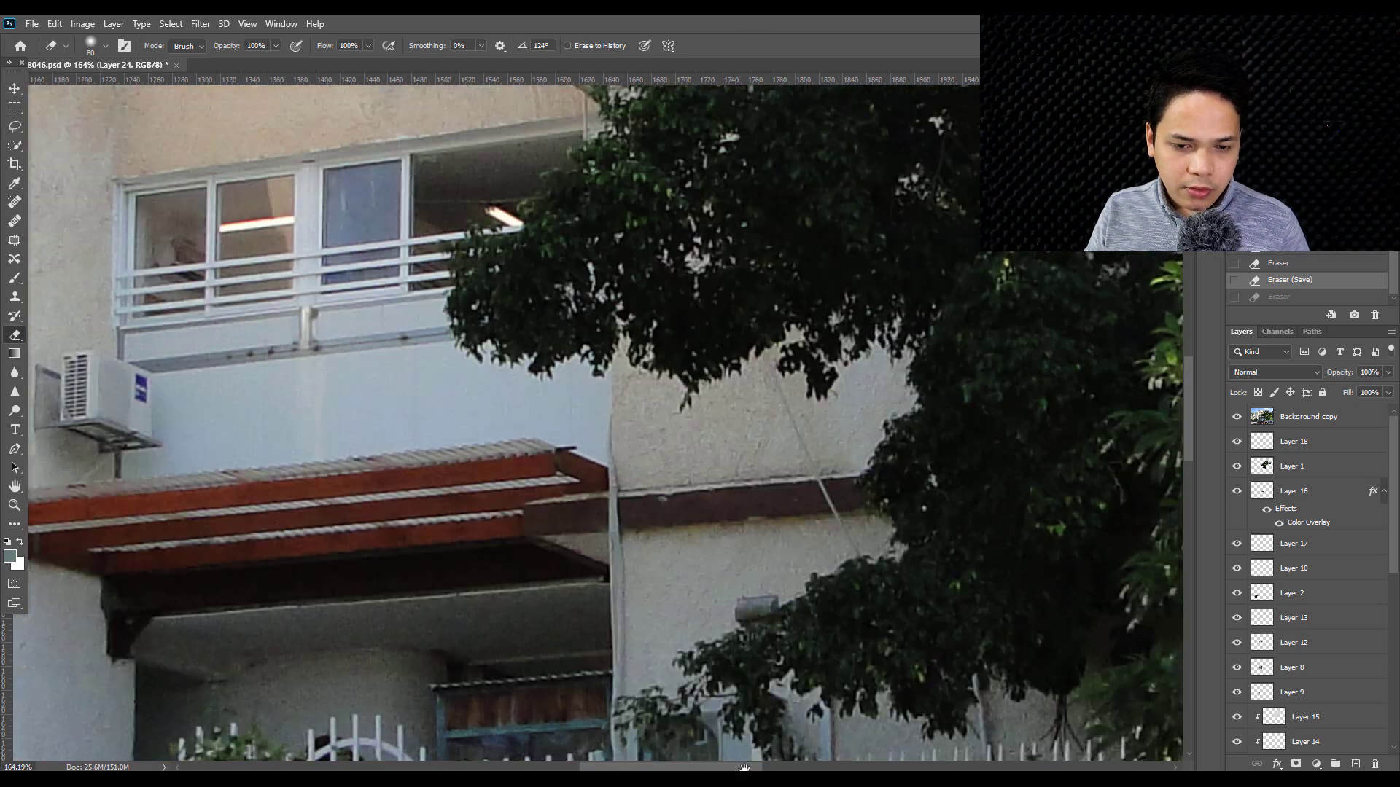
scroll(711, 463, "up", 2)
scroll(711, 463, "up", 1)
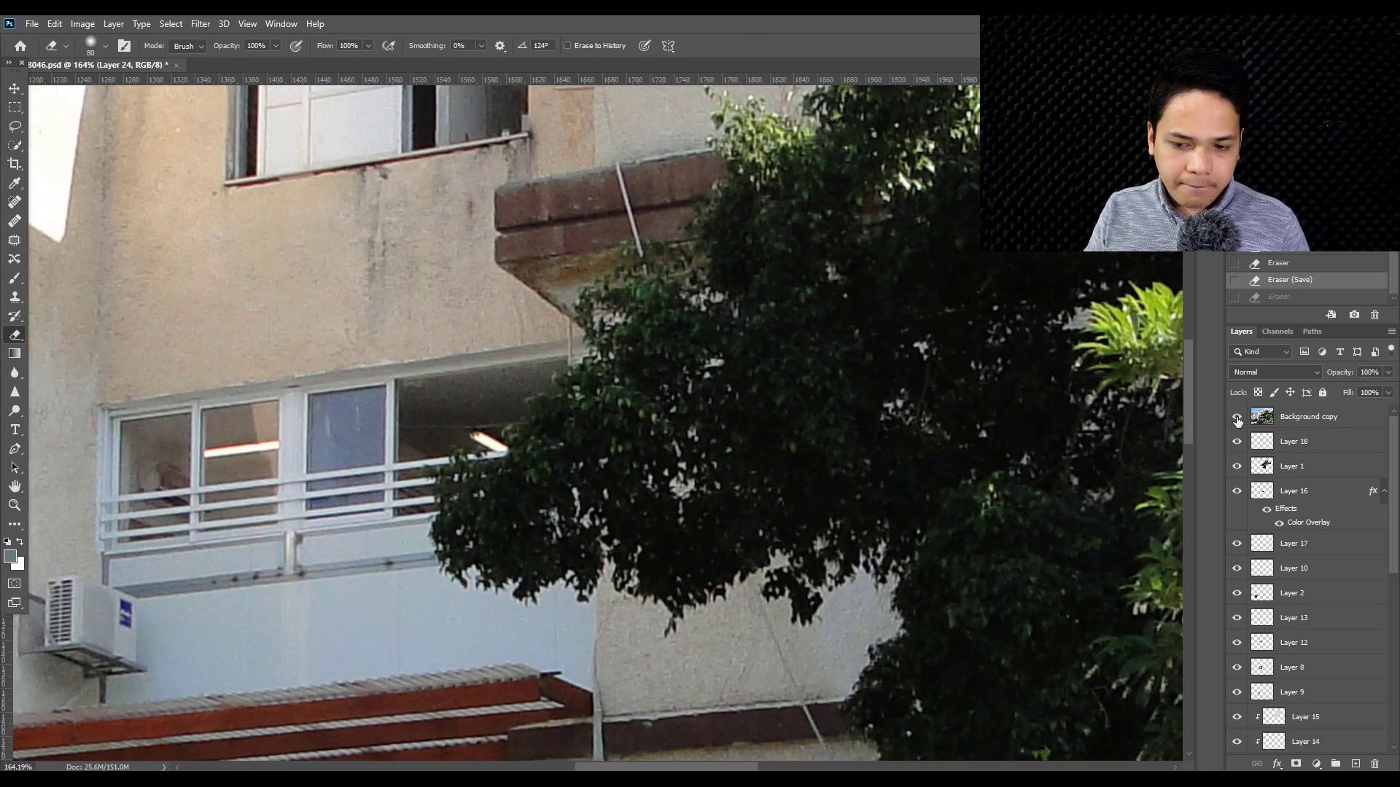
left_click(1236, 417)
scroll(778, 441, "up", 1)
scroll(777, 441, "up", 1)
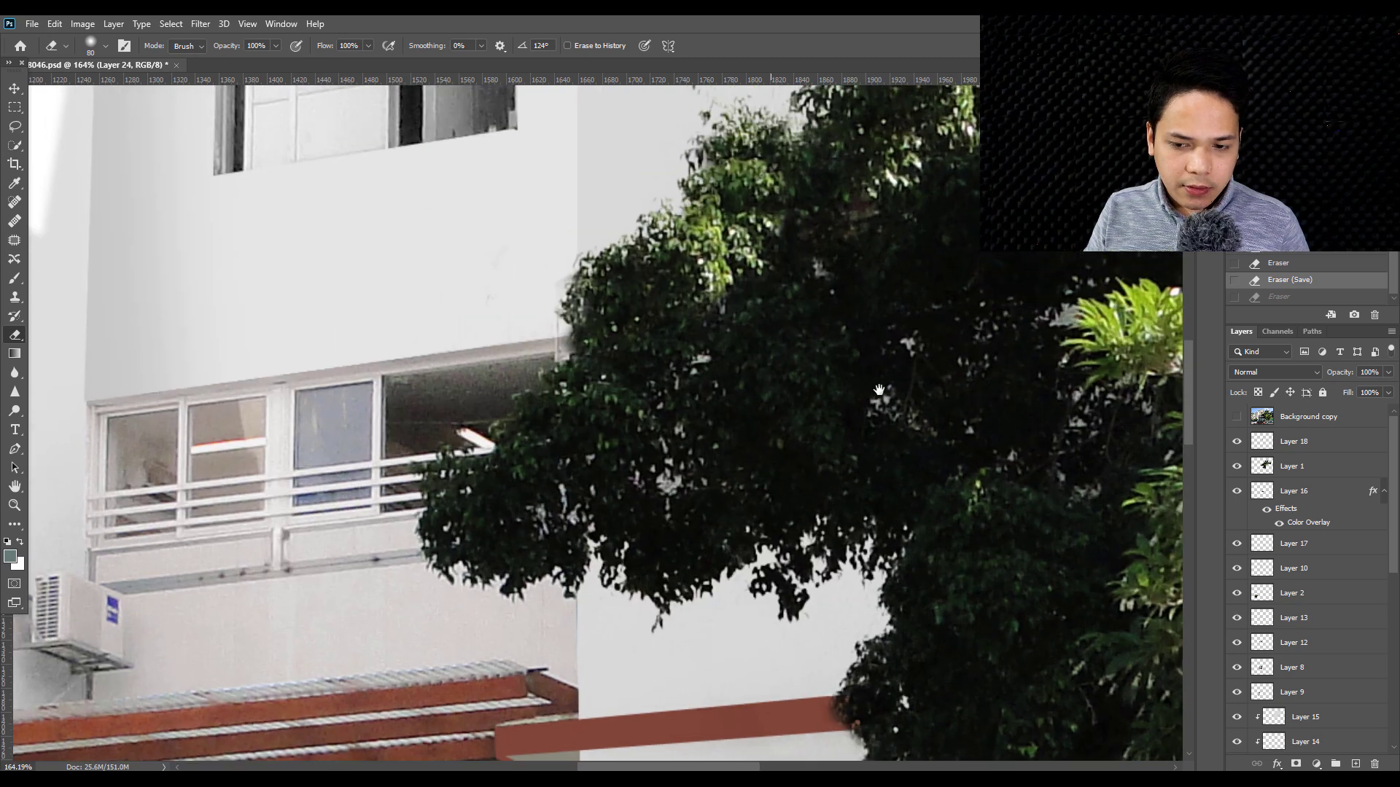
scroll(778, 441, "up", 1)
left_click(1237, 417)
- Outline the balcony's front face with the Pen tool and make it an unfeathered selection
scroll(702, 318, "up", 2, "alt")
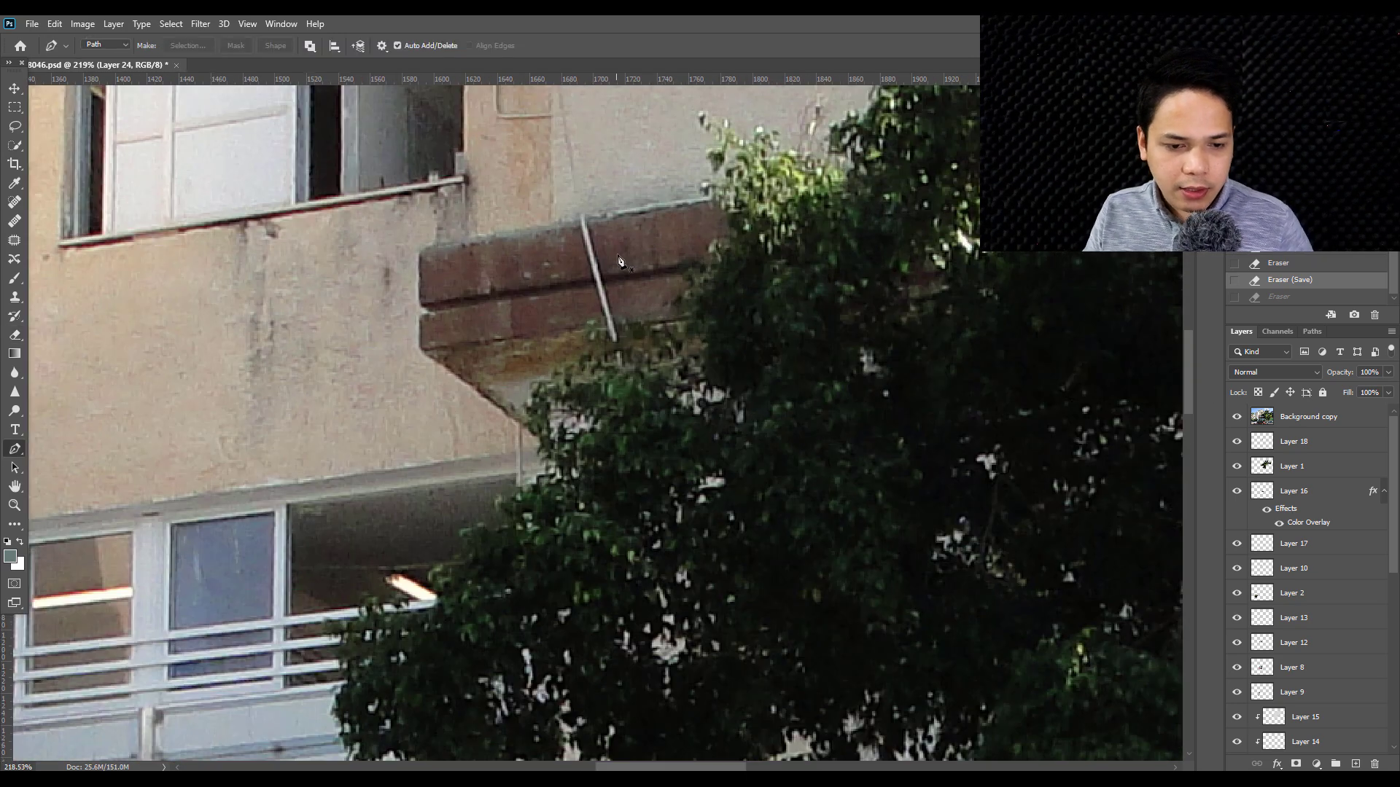
key("p")
left_click(715, 318)
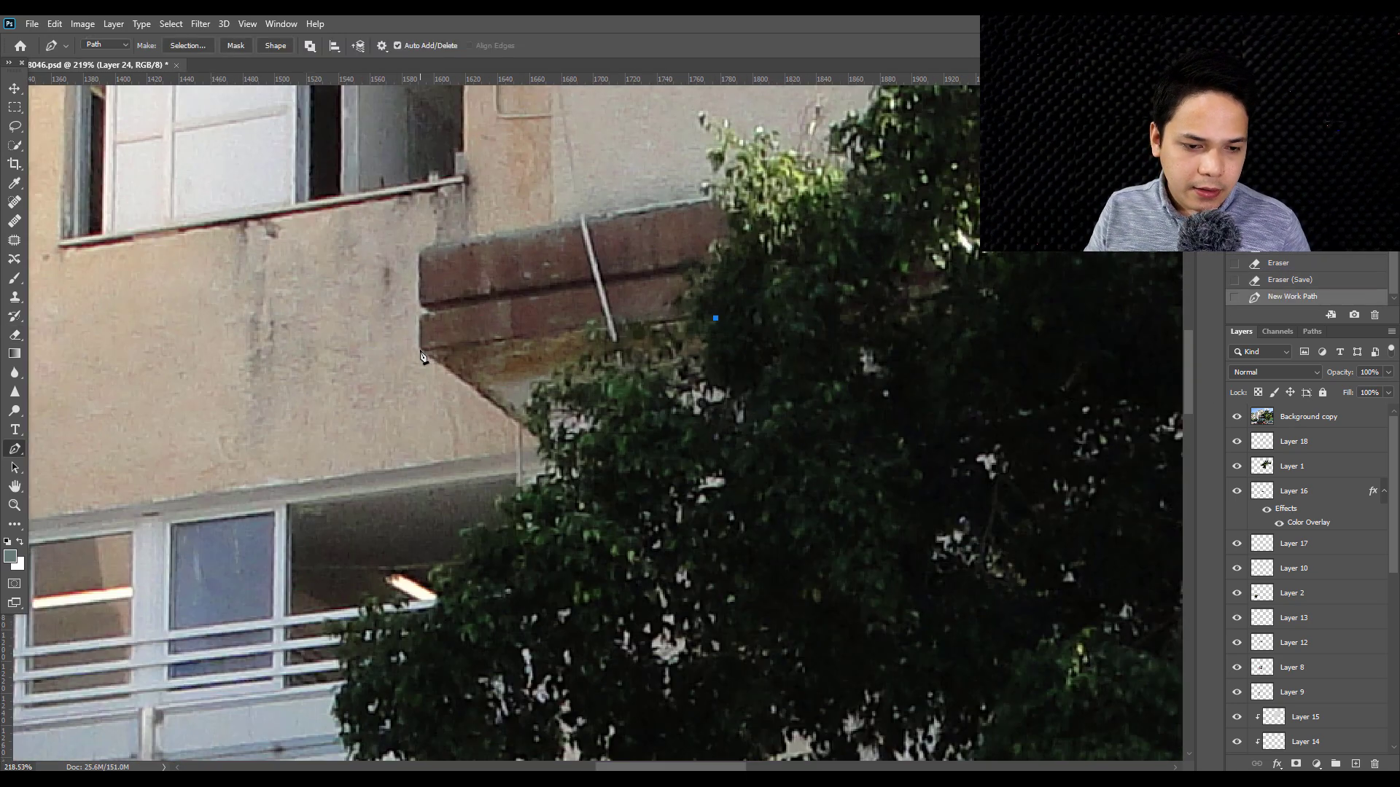
left_click(420, 355)
scroll(419, 357, "up", 2, "alt")
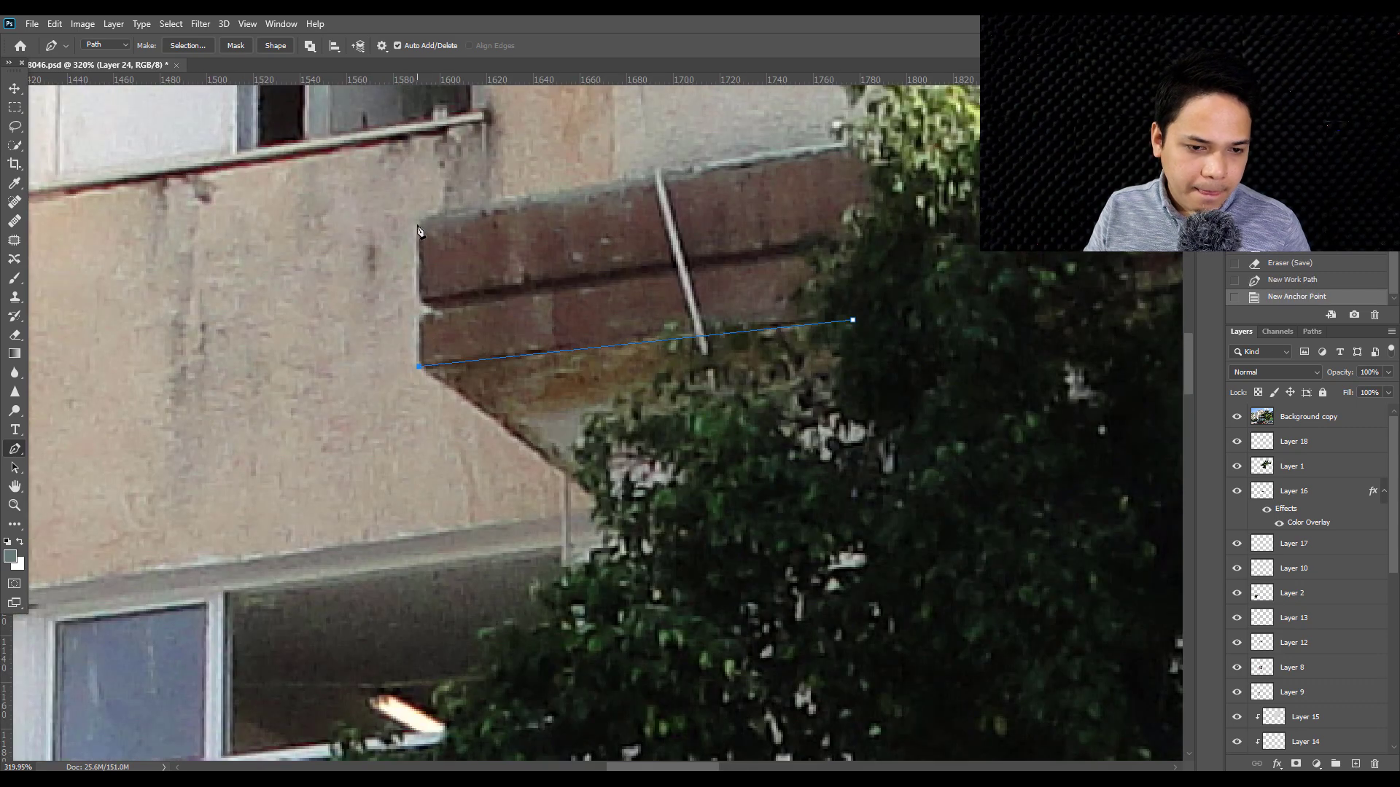
left_click(879, 137)
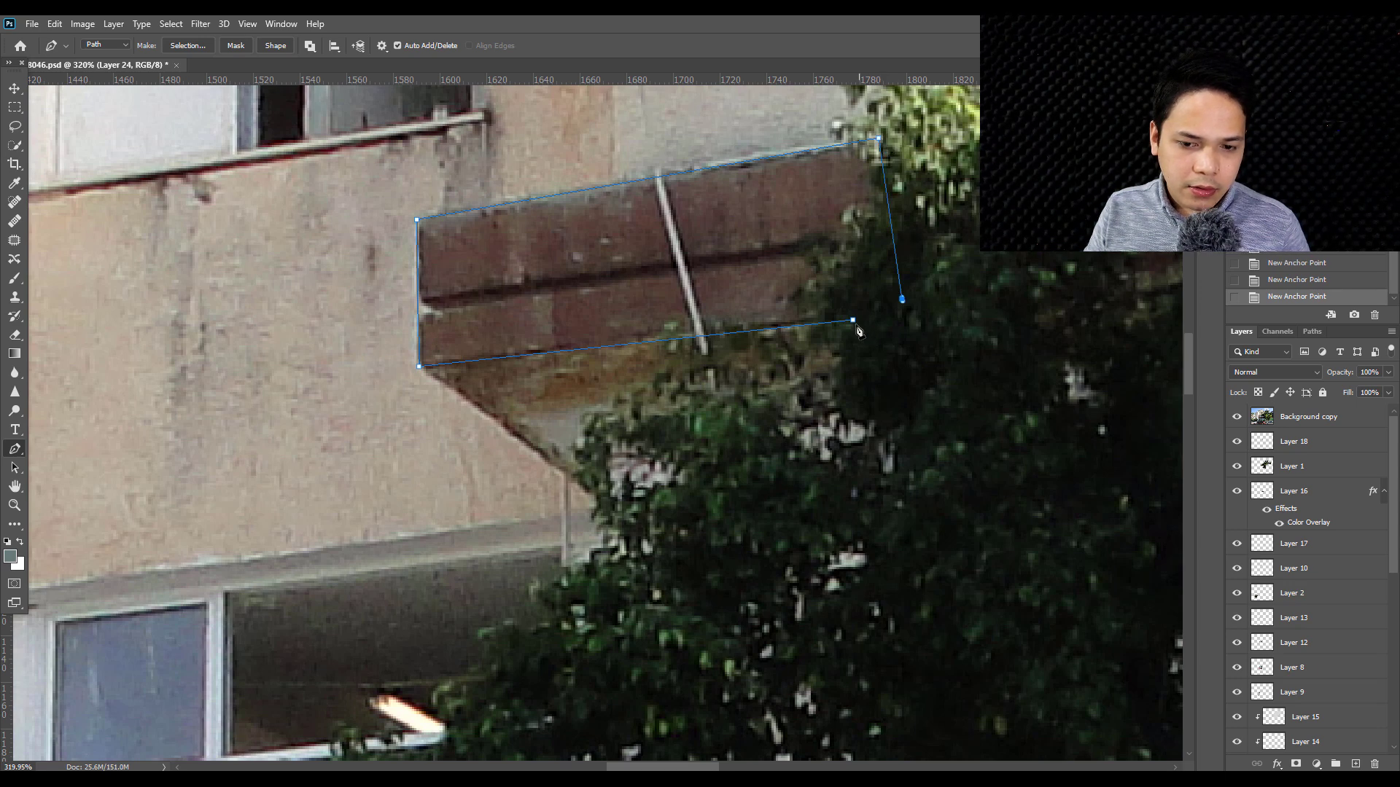
right_click(1028, 250)
left_click(1048, 304)
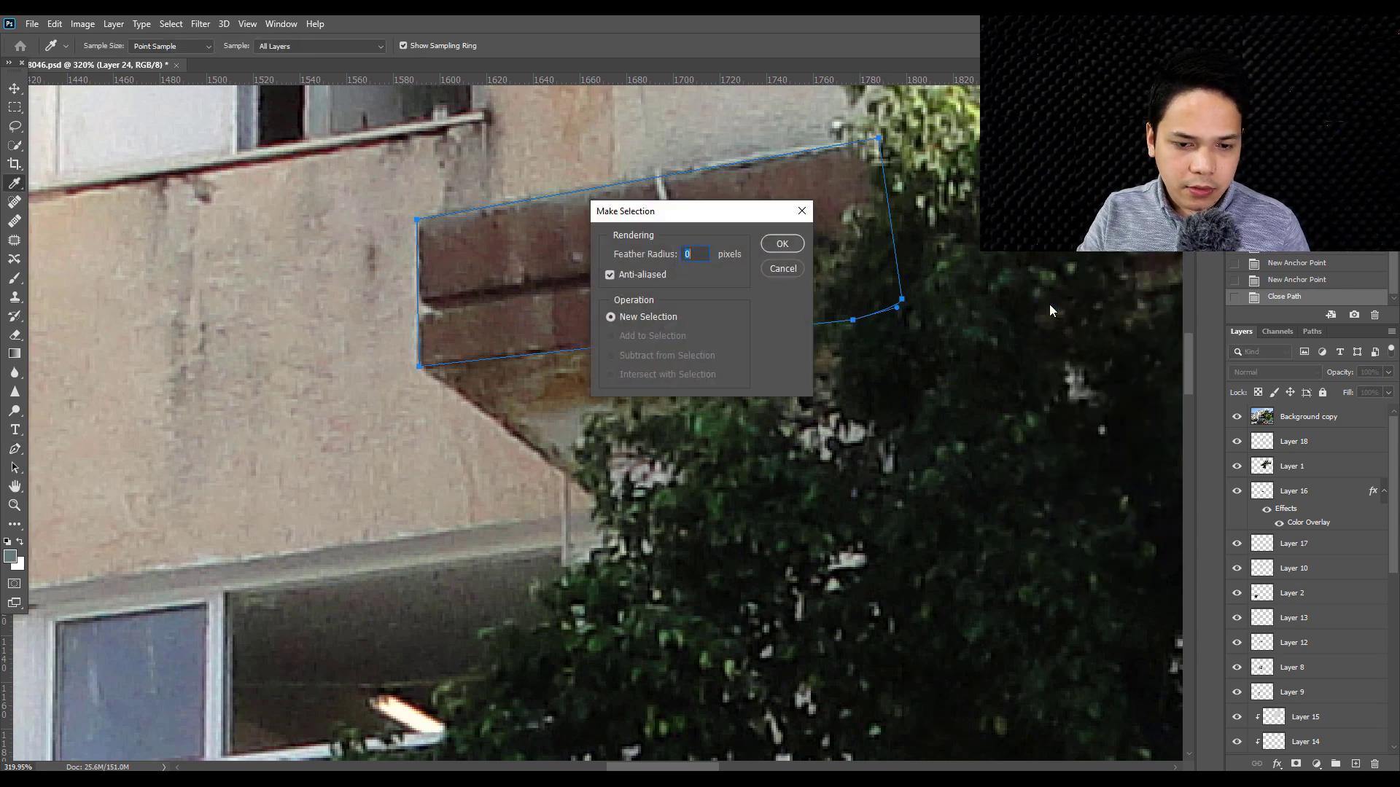
key("Return")
- Fill the selection red-brown on new Layer 25, deselect, and move it below Layer 1
scroll(717, 305, "down", 3)
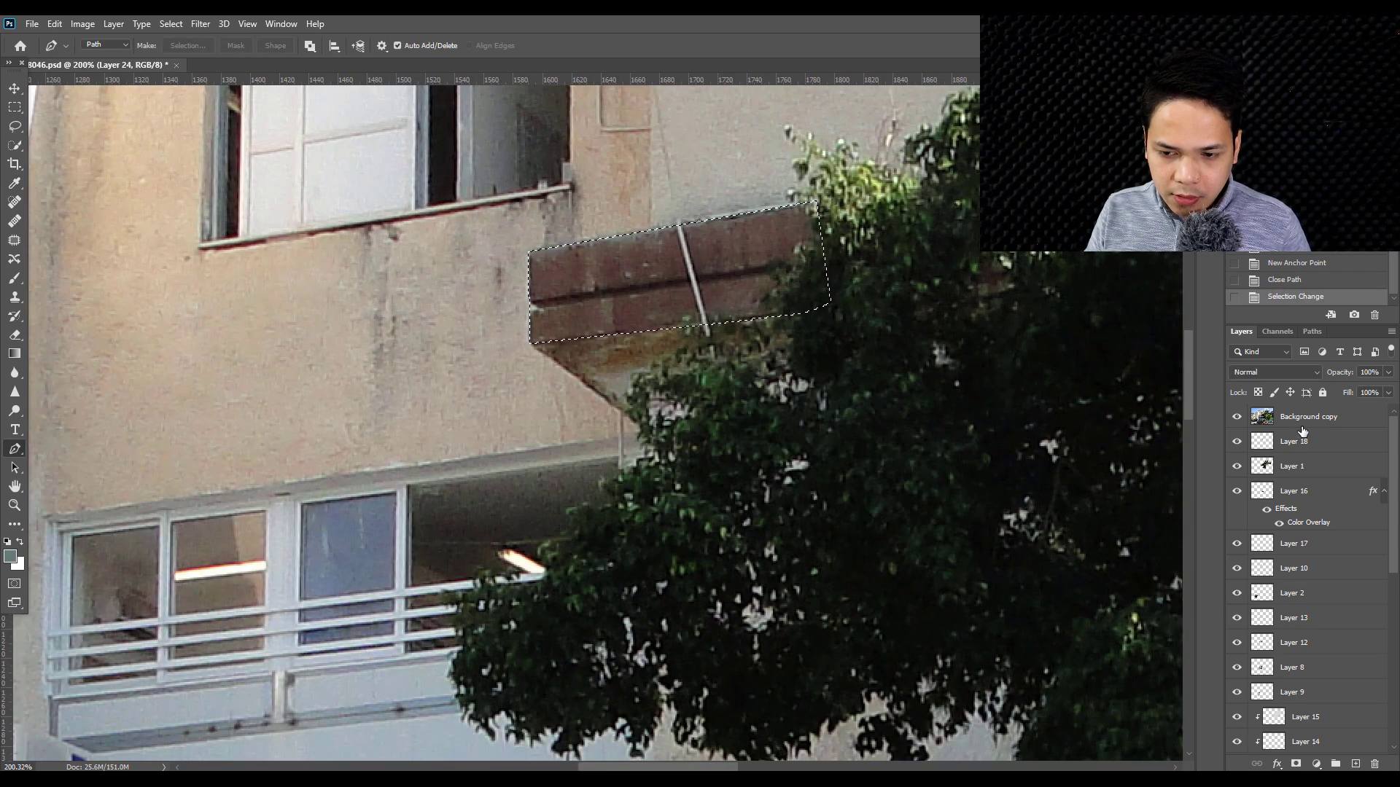
left_click(1309, 417)
left_click(1355, 763)
left_click_drag(755, 442, 785, 122)
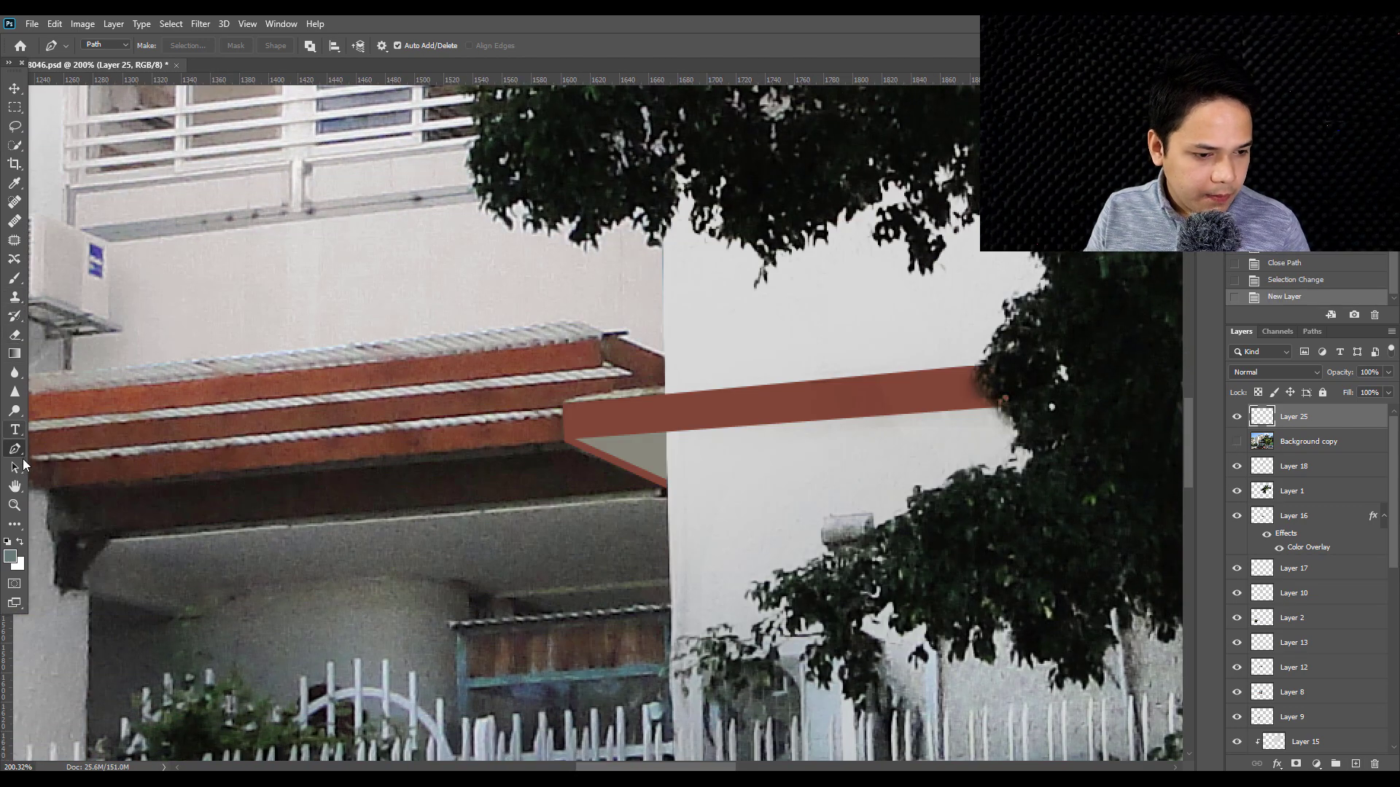
key("g")
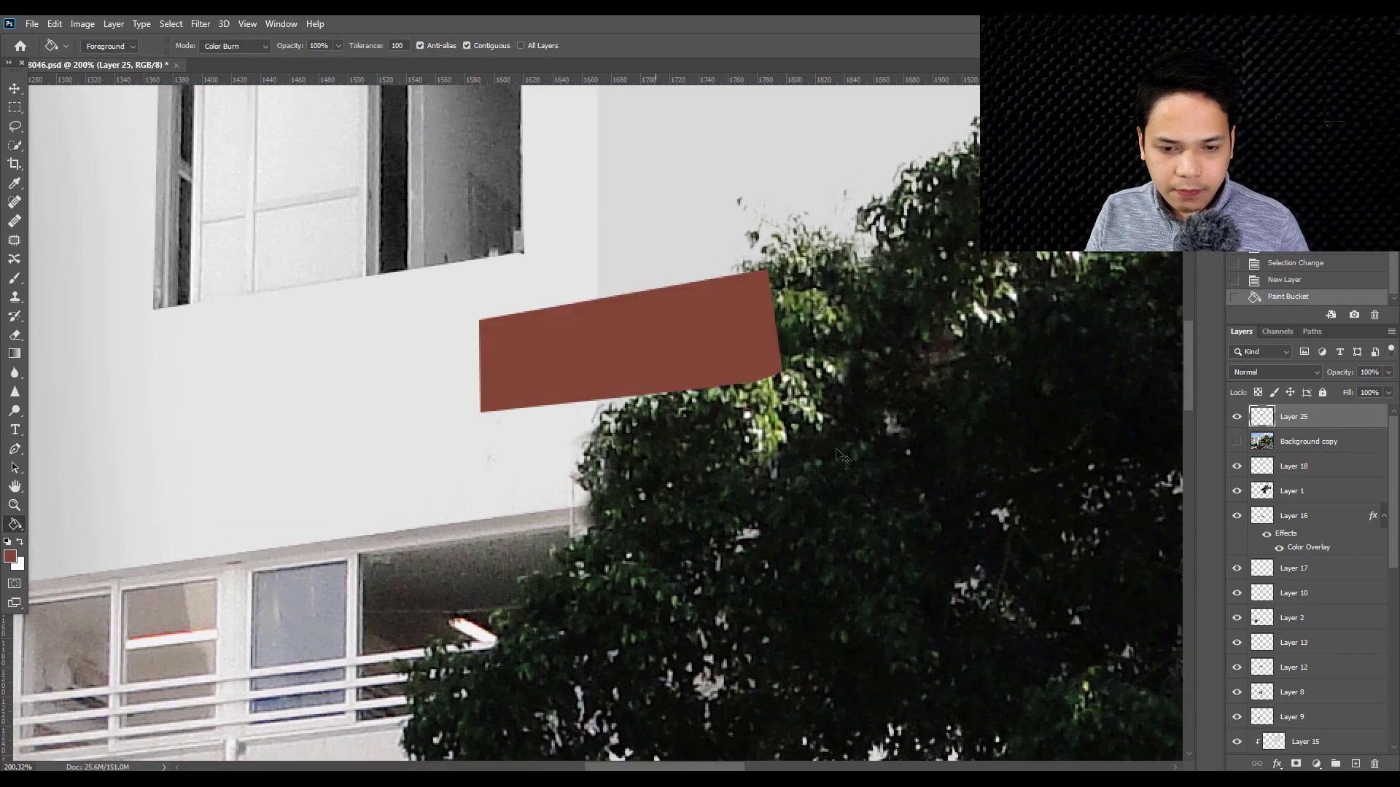
key("ctrl+d")
left_click_drag(1294, 428, 1245, 492)
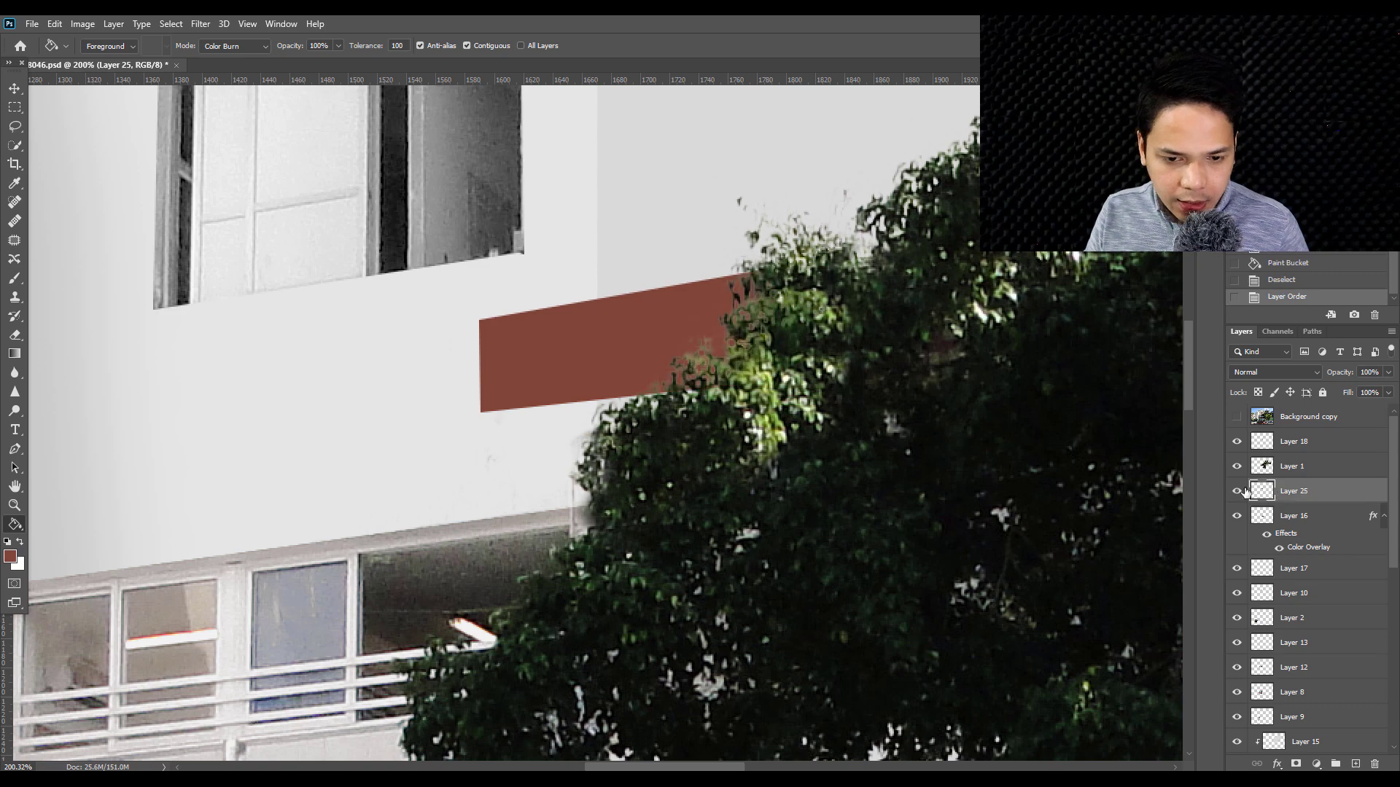
- With Background copy visible, pen-outline the balcony underside and make it an unfeathered selection
scroll(627, 353, "down", 3)
scroll(598, 353, "down", 2)
scroll(566, 353, "up", 5)
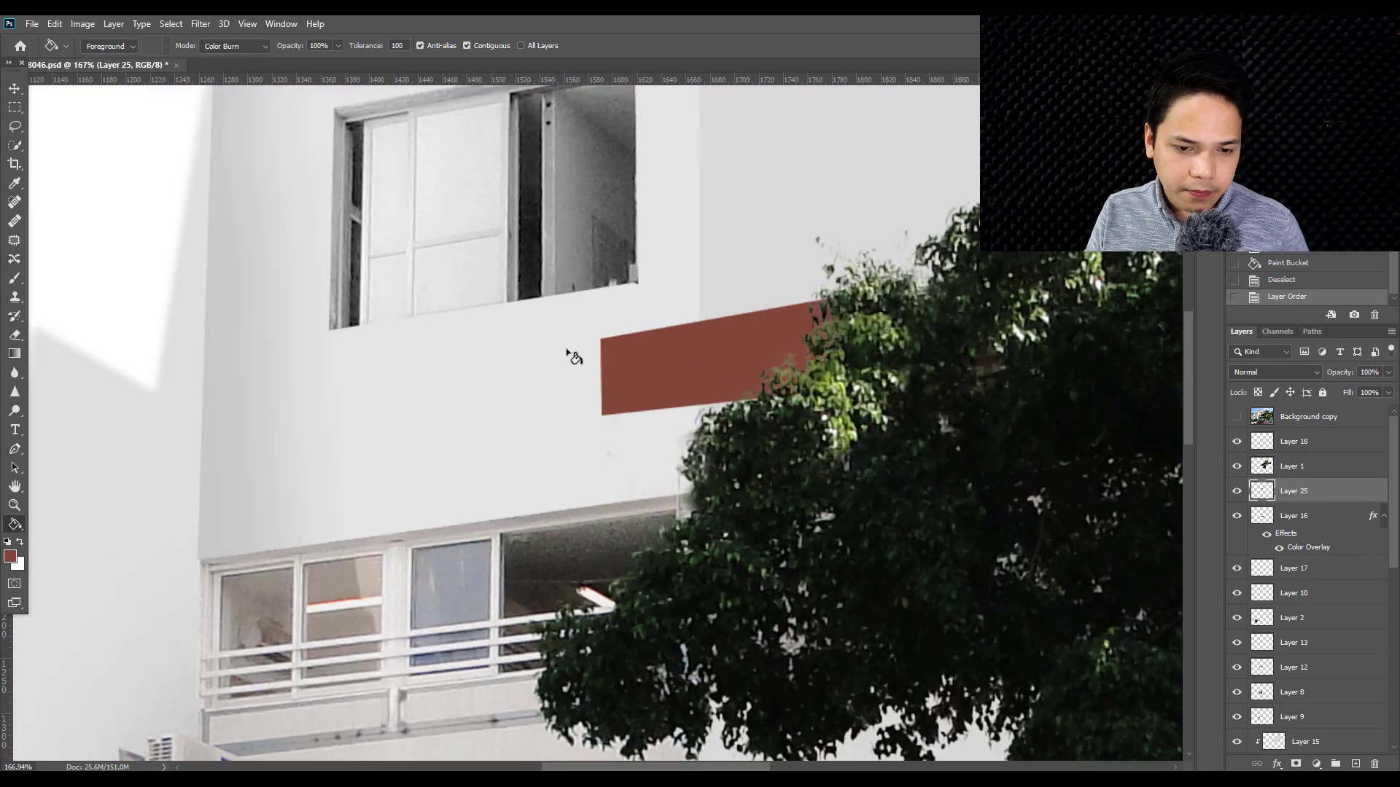
left_click(1235, 417)
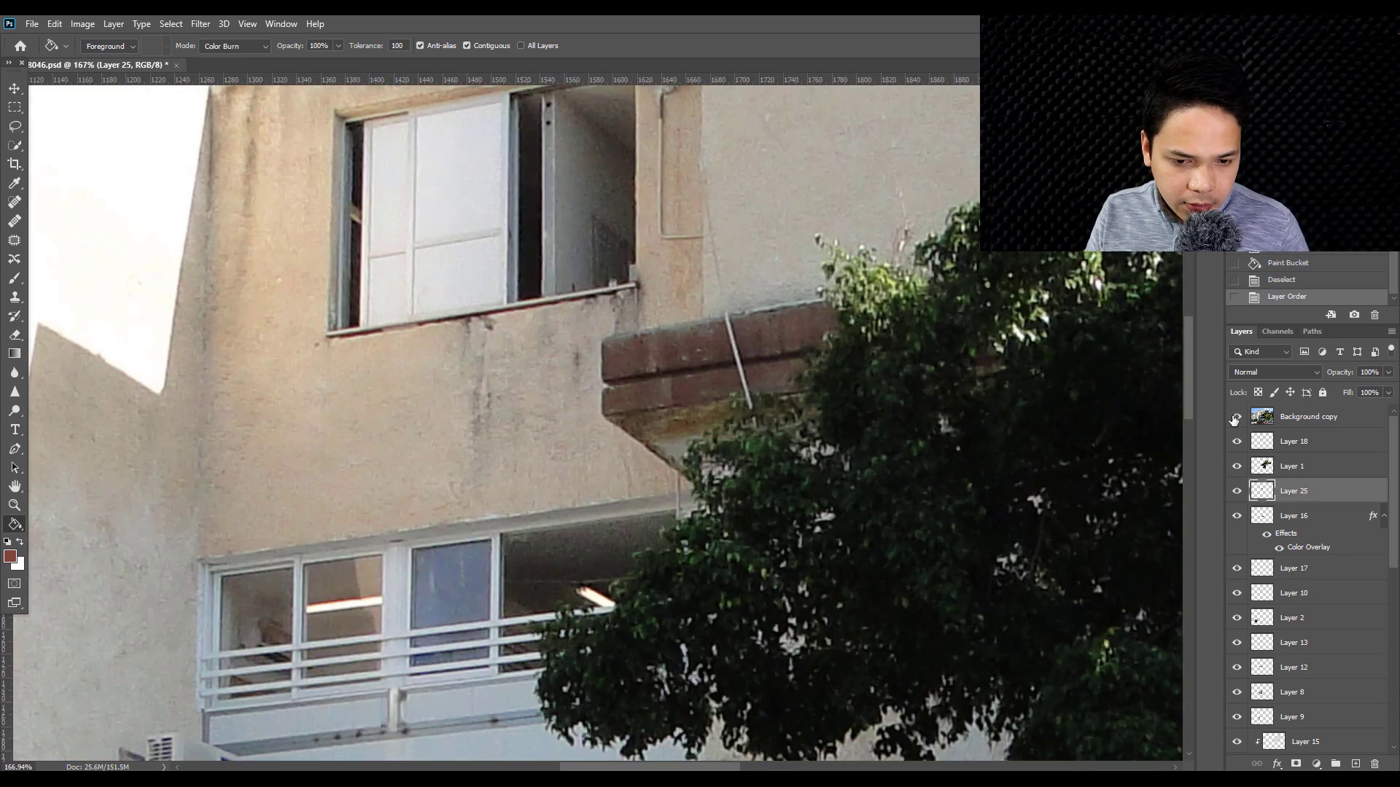
key("p")
scroll(794, 397, "up", 3)
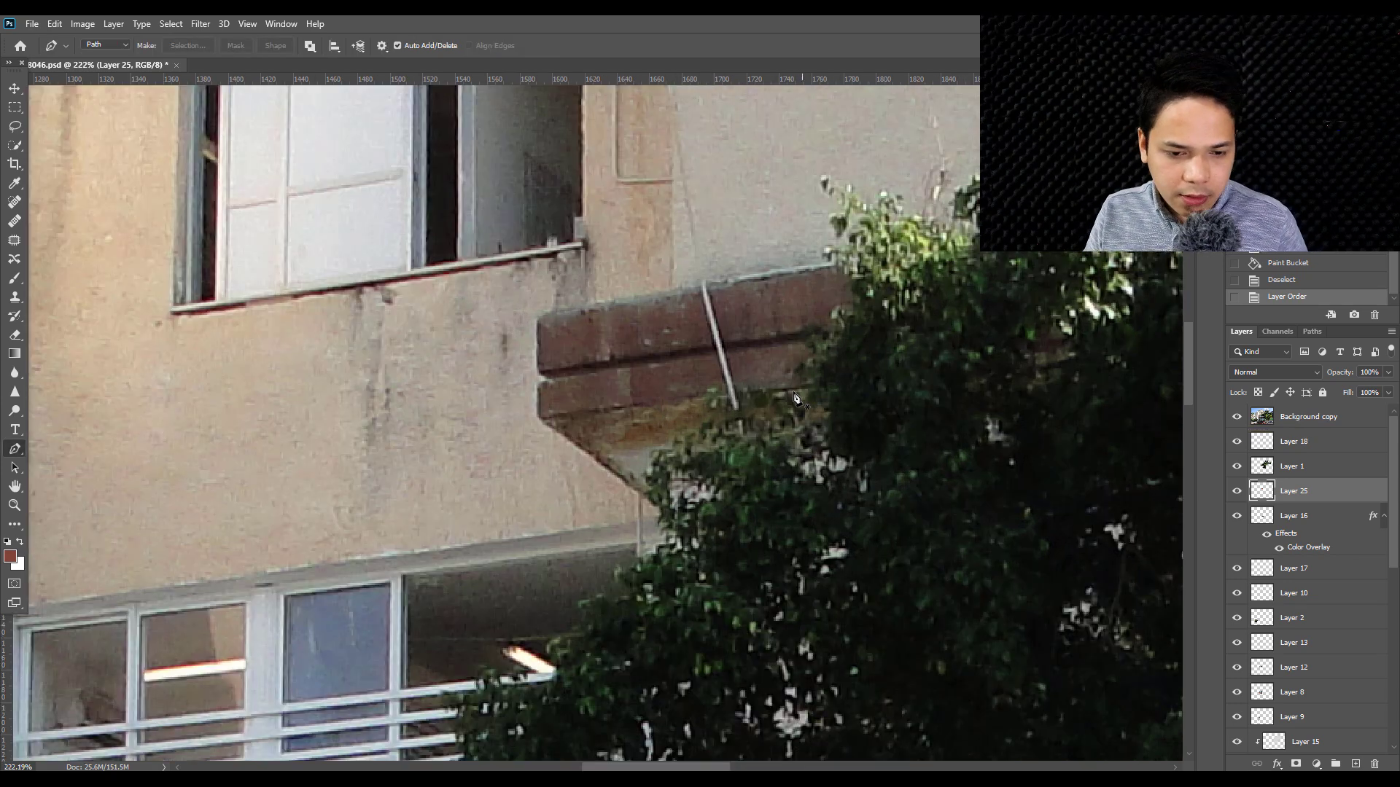
left_click(539, 419)
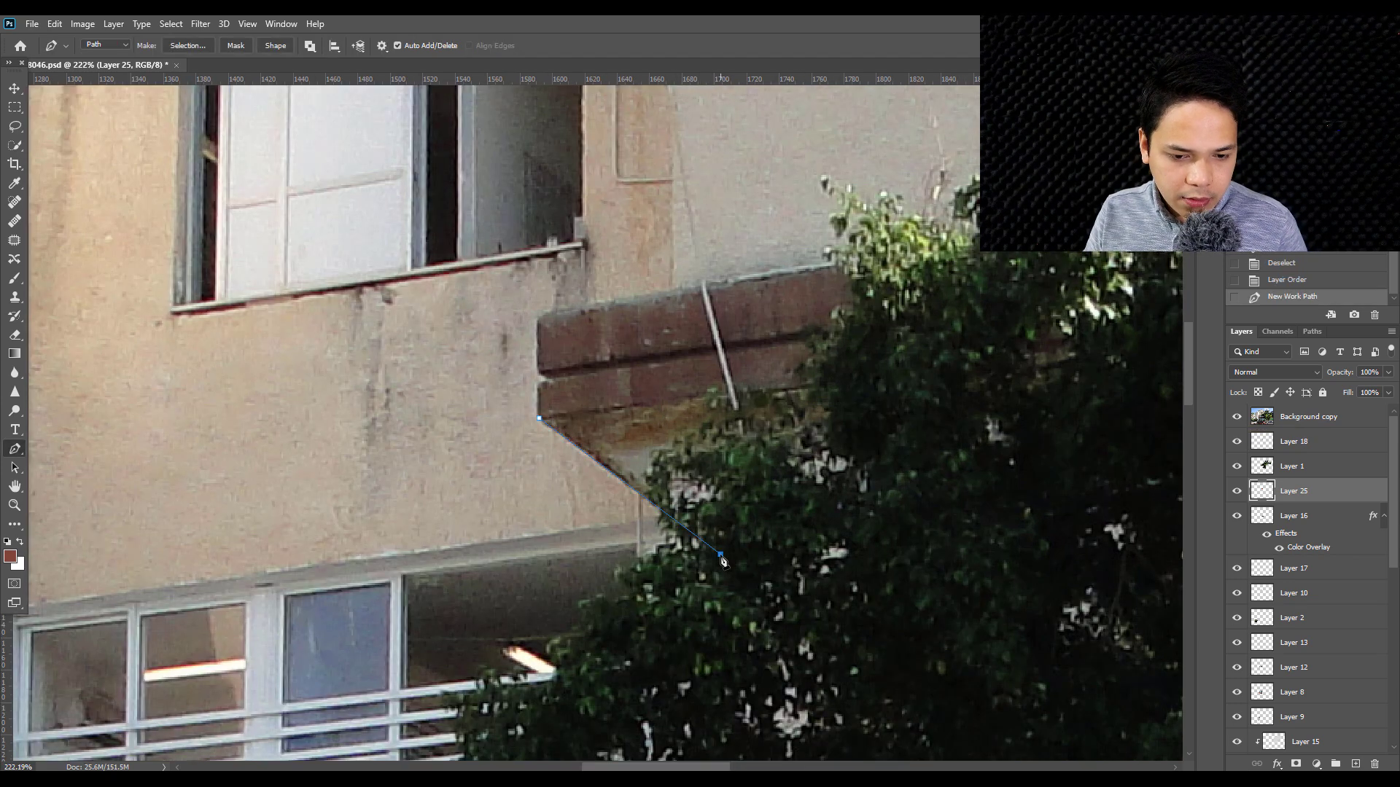
left_click_drag(889, 559, 904, 556)
left_click_drag(982, 452, 984, 395)
left_click_drag(583, 375, 588, 371)
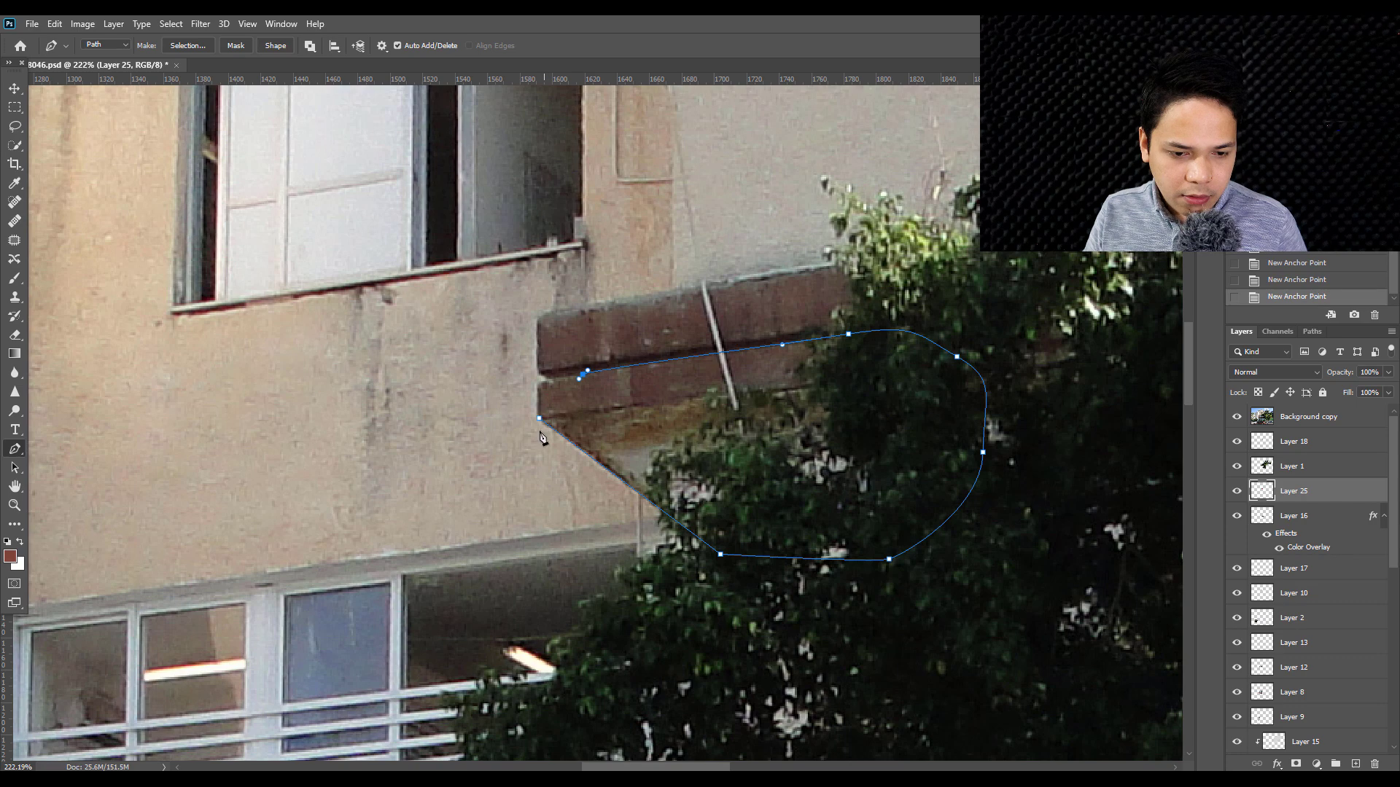
left_click(540, 421)
right_click(693, 294)
left_click(737, 358)
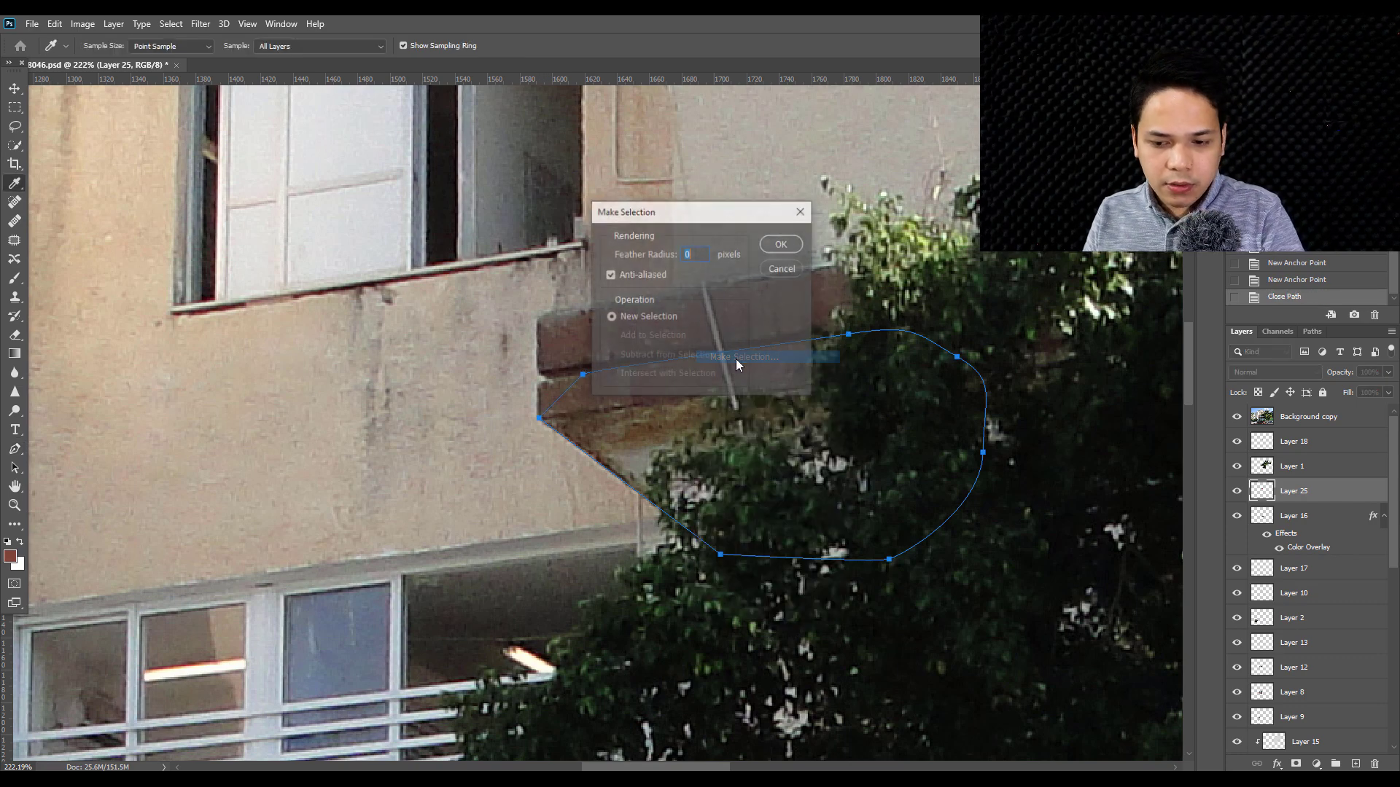
key("Return")
- Hide Background copy and fill the underside grey on a new layer above Layer 16
left_click(1236, 417)
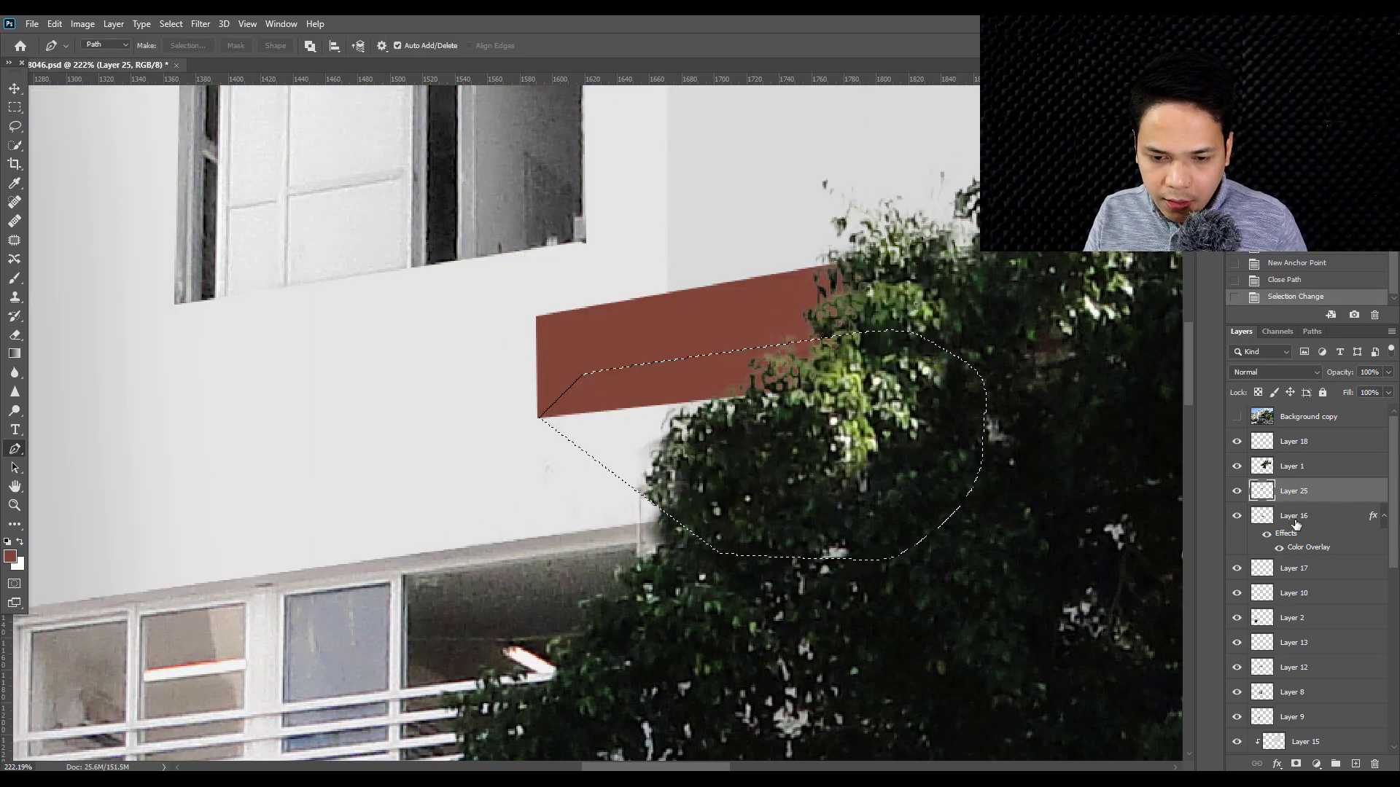
left_click(1296, 522)
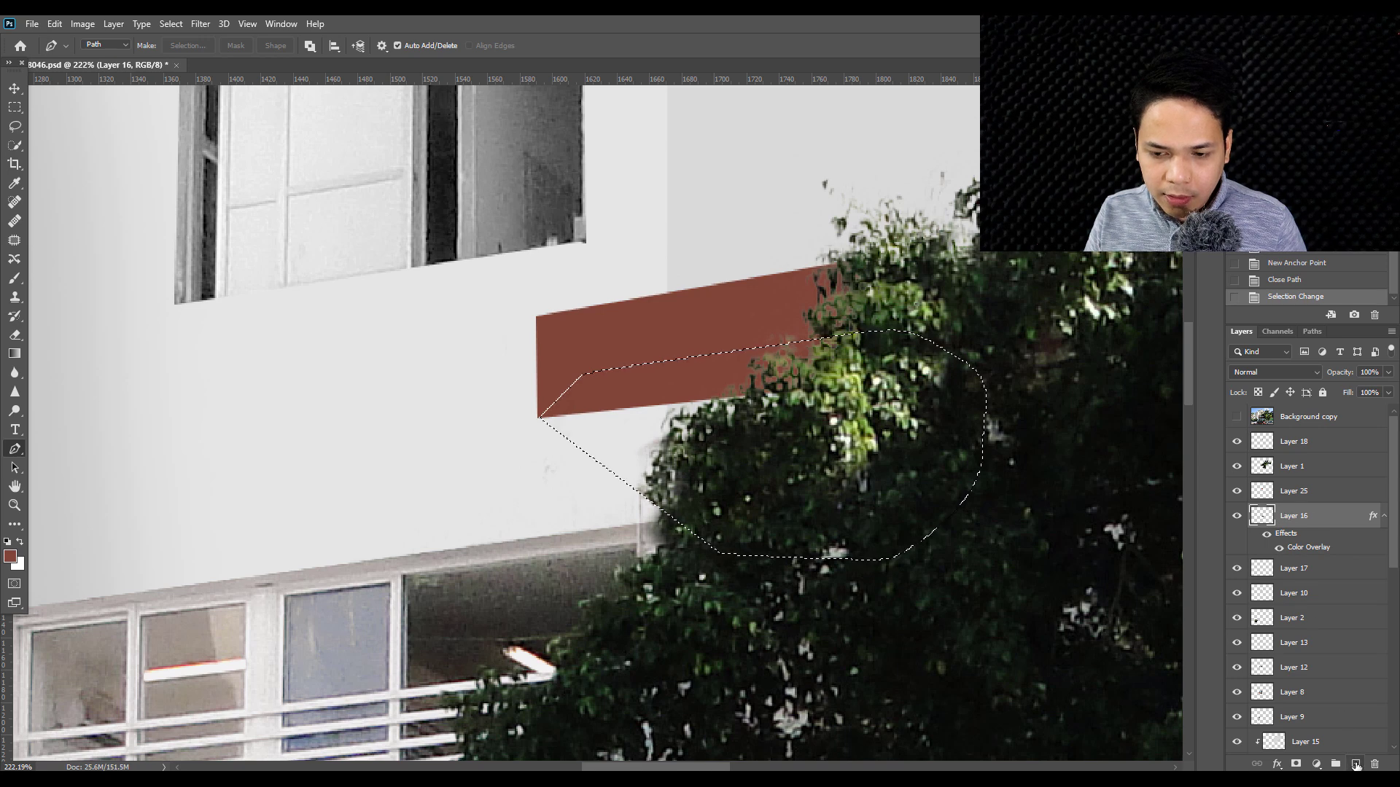
left_click(1355, 764)
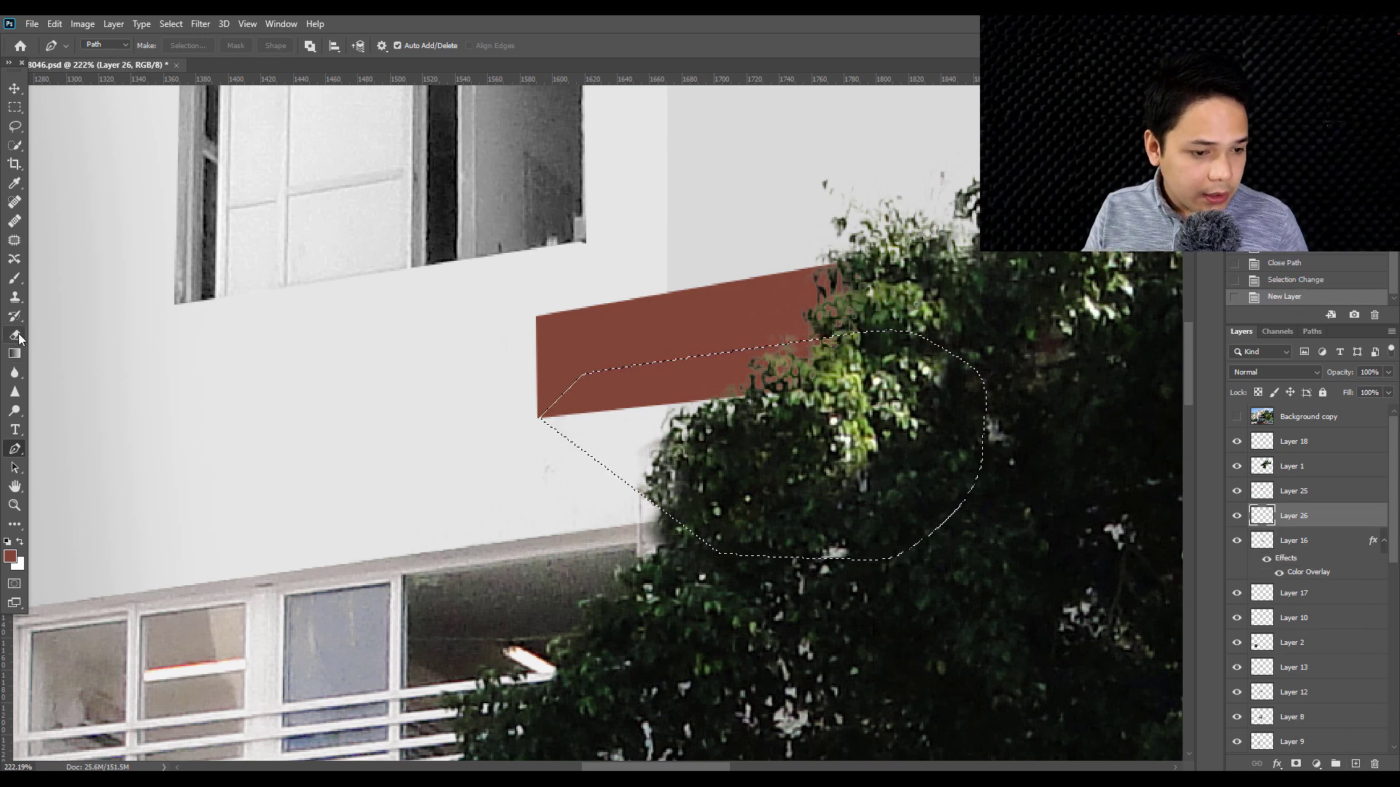
key("g")
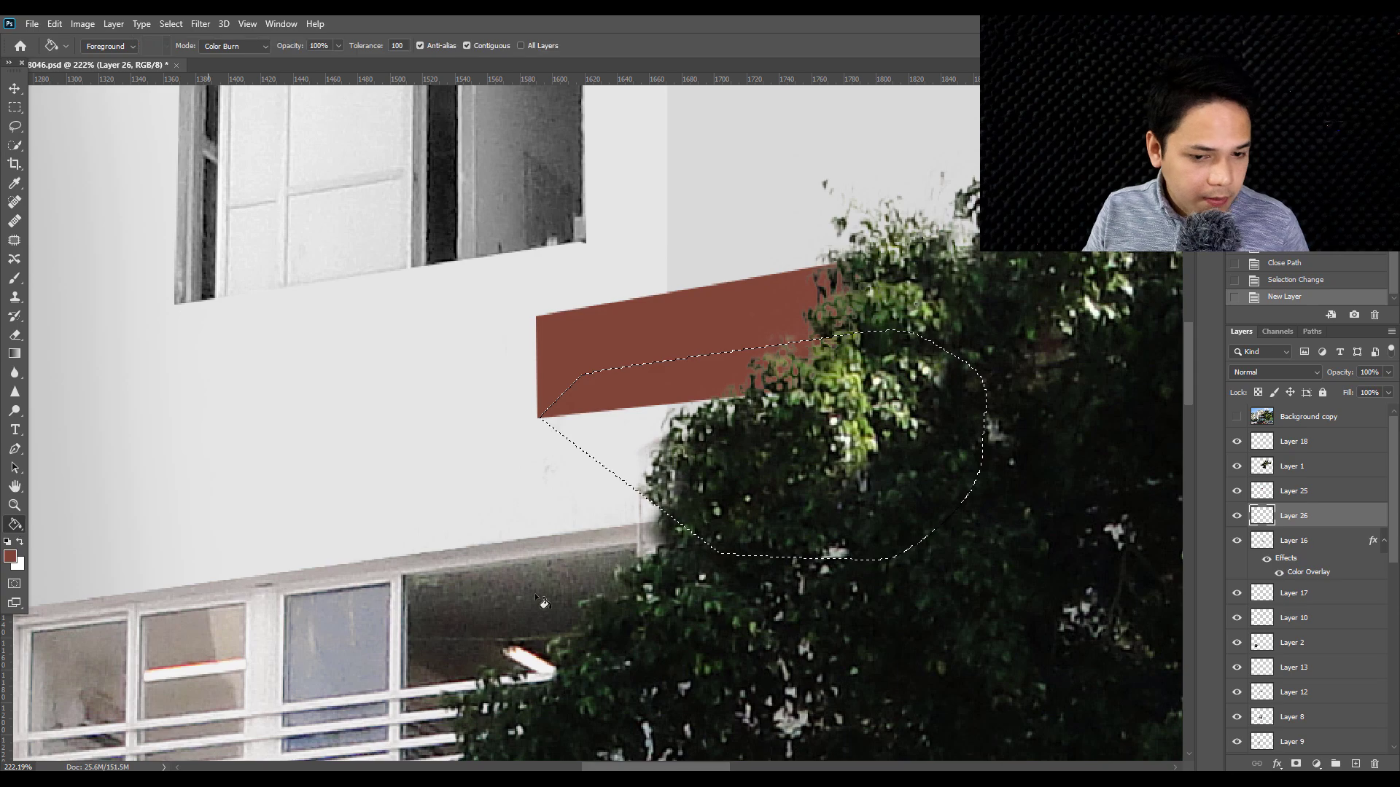
right_click(599, 610)
key("Escape")
scroll(663, 237, "down", 10)
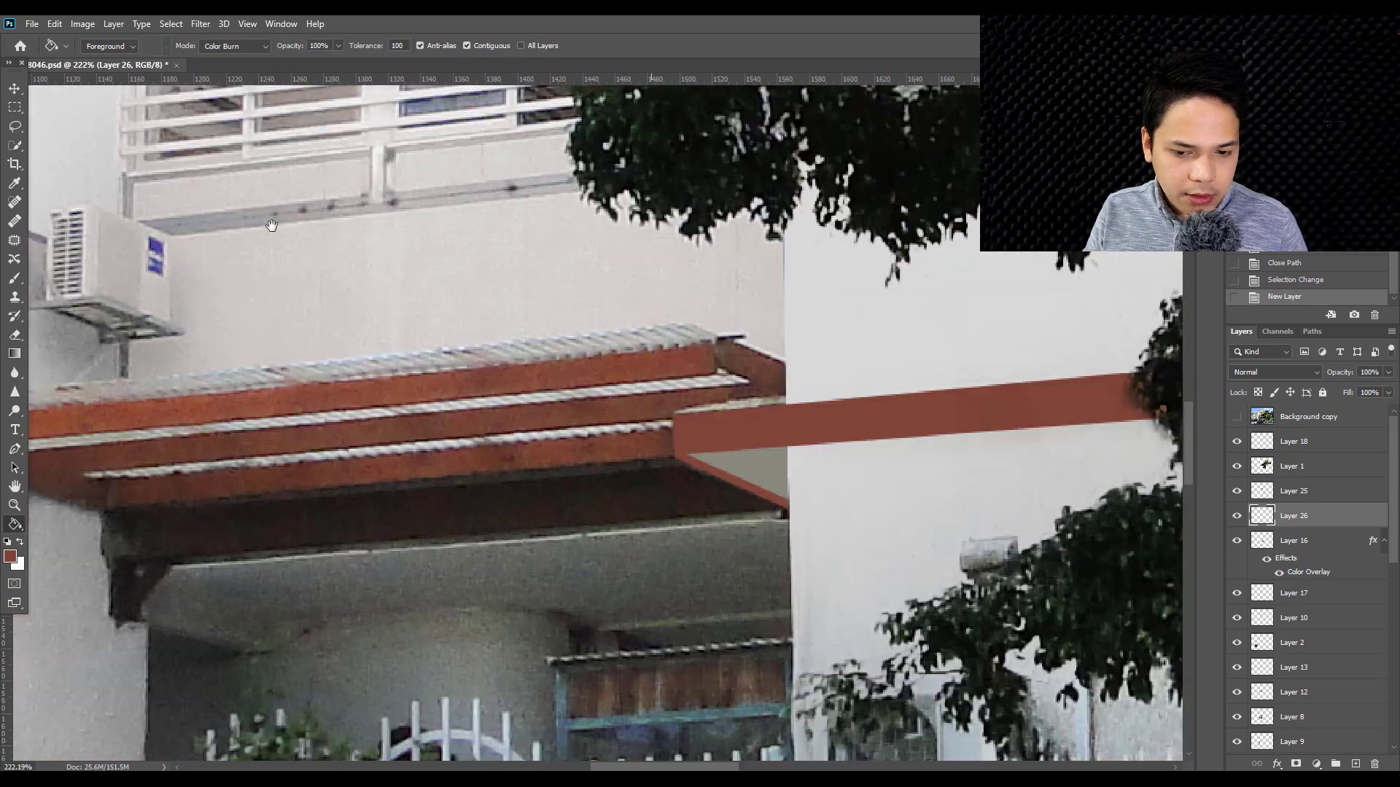
scroll(593, 192, "down", 3)
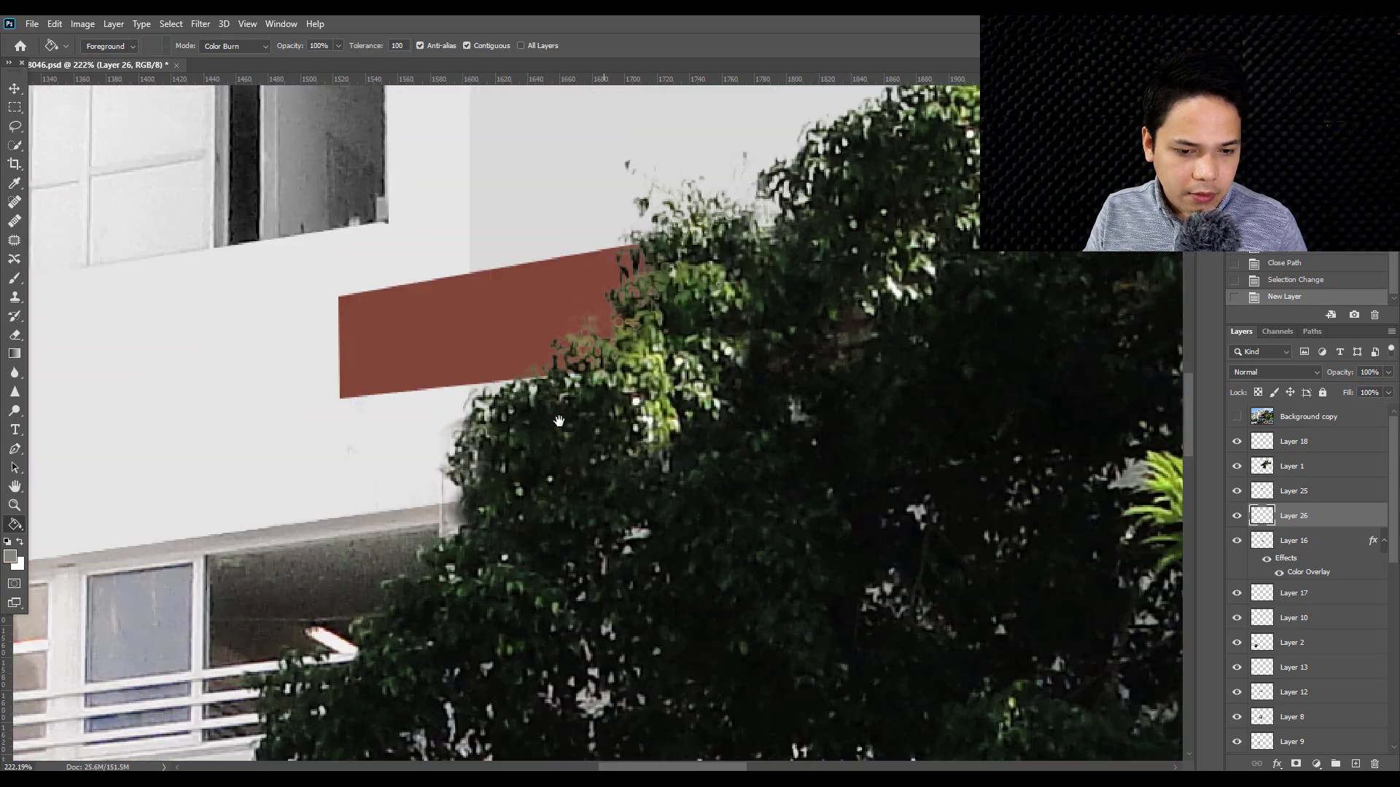
left_click(522, 429)
key("ctrl+d")
- Pan back to the upper balcony with the Pen tool active
scroll(535, 437, "down", 5)
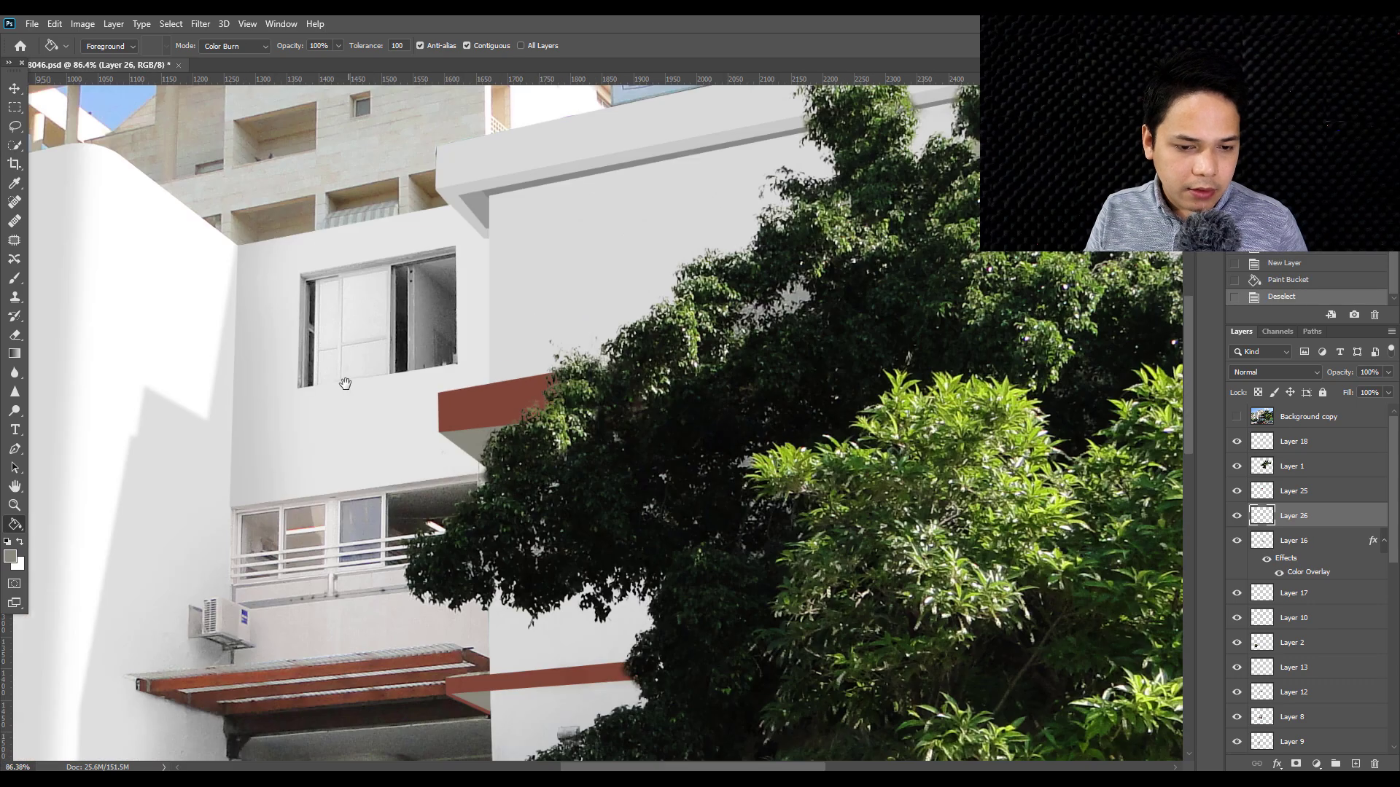
left_click_drag(344, 382, 720, 225)
scroll(610, 406, "up", 4)
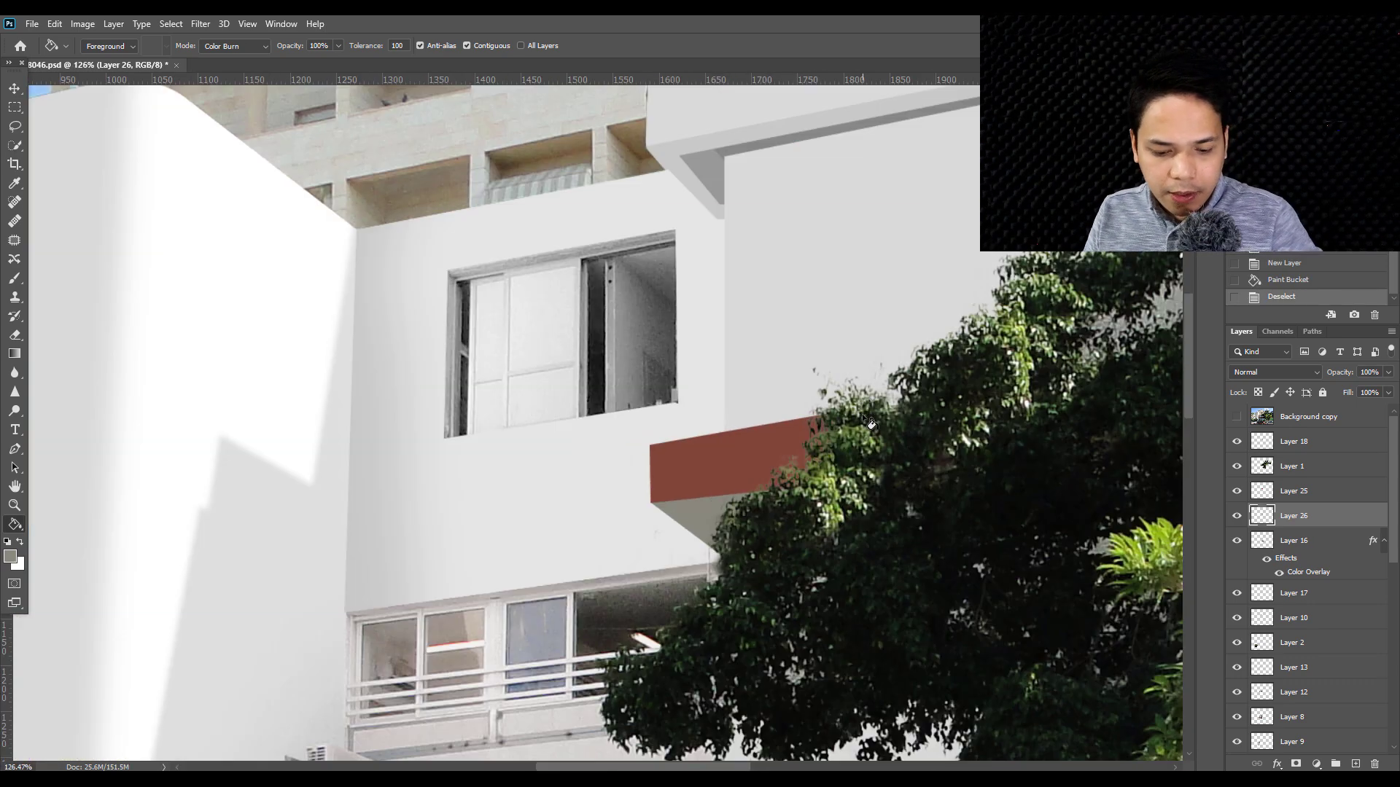
key("p")
scroll(642, 438, "up", 2)
scroll(587, 435, "up", 1)
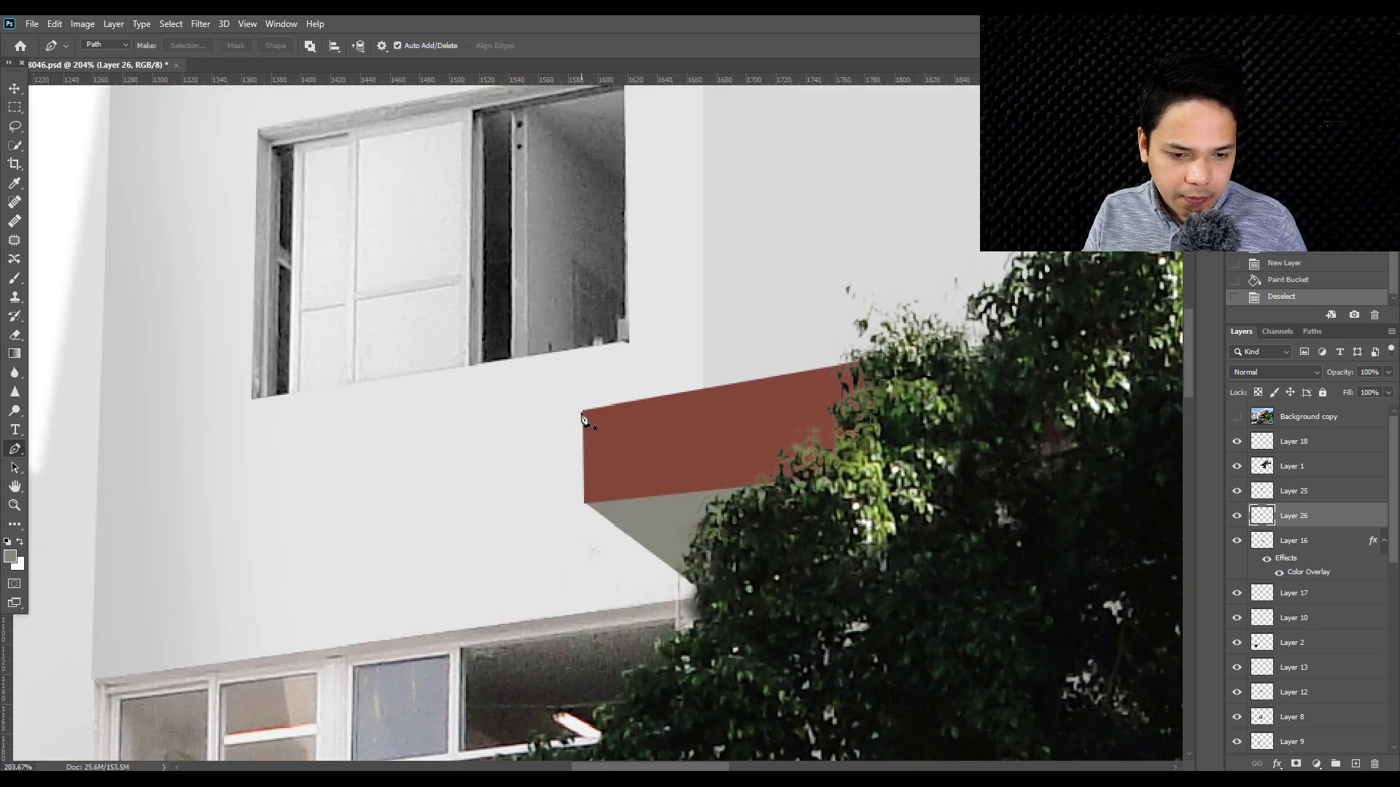
- Pen-outline the area above the red balcony block and make it an unfeathered selection
left_click(581, 412)
scroll(743, 408, "up", 2)
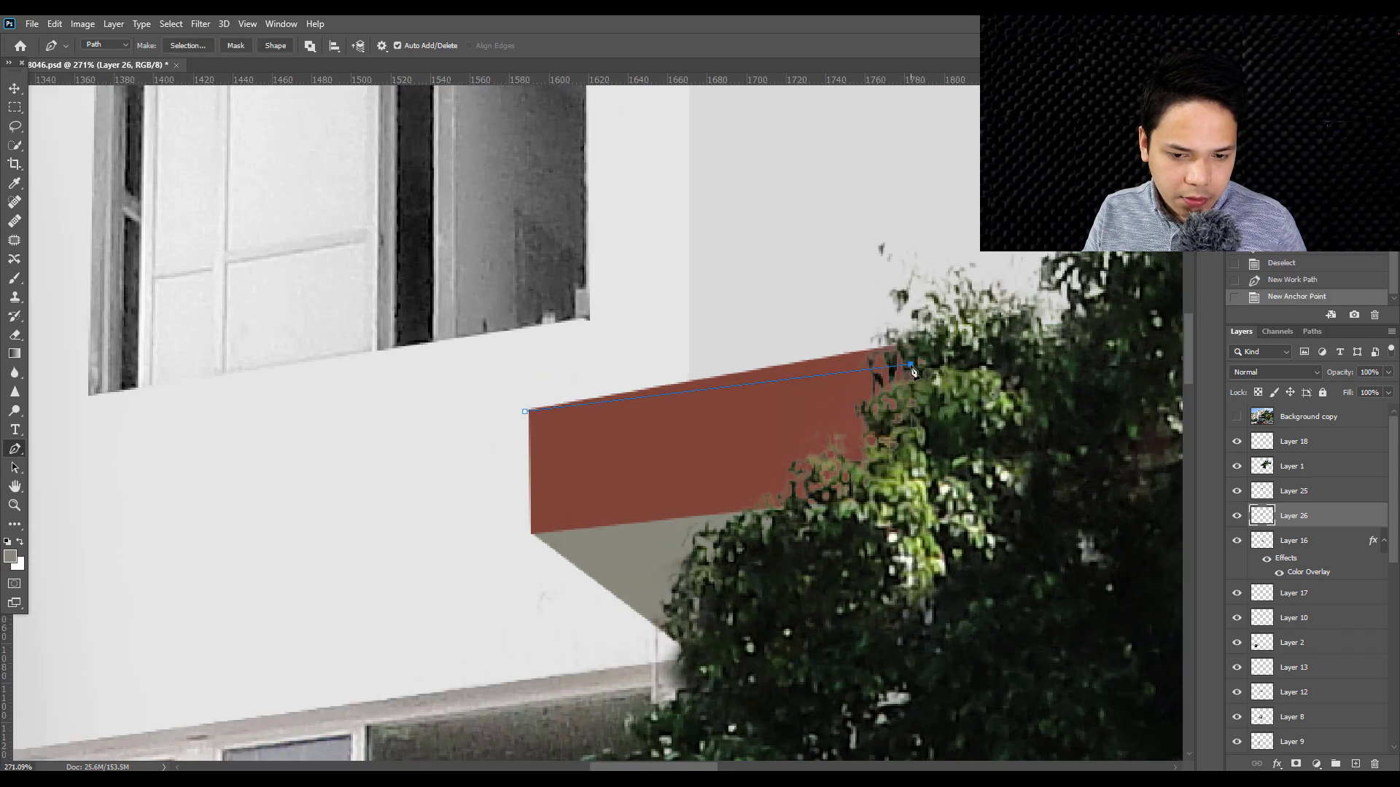
left_click(920, 274)
left_click(762, 270)
left_click_drag(610, 280, 532, 302)
left_click(525, 413)
right_click(713, 361)
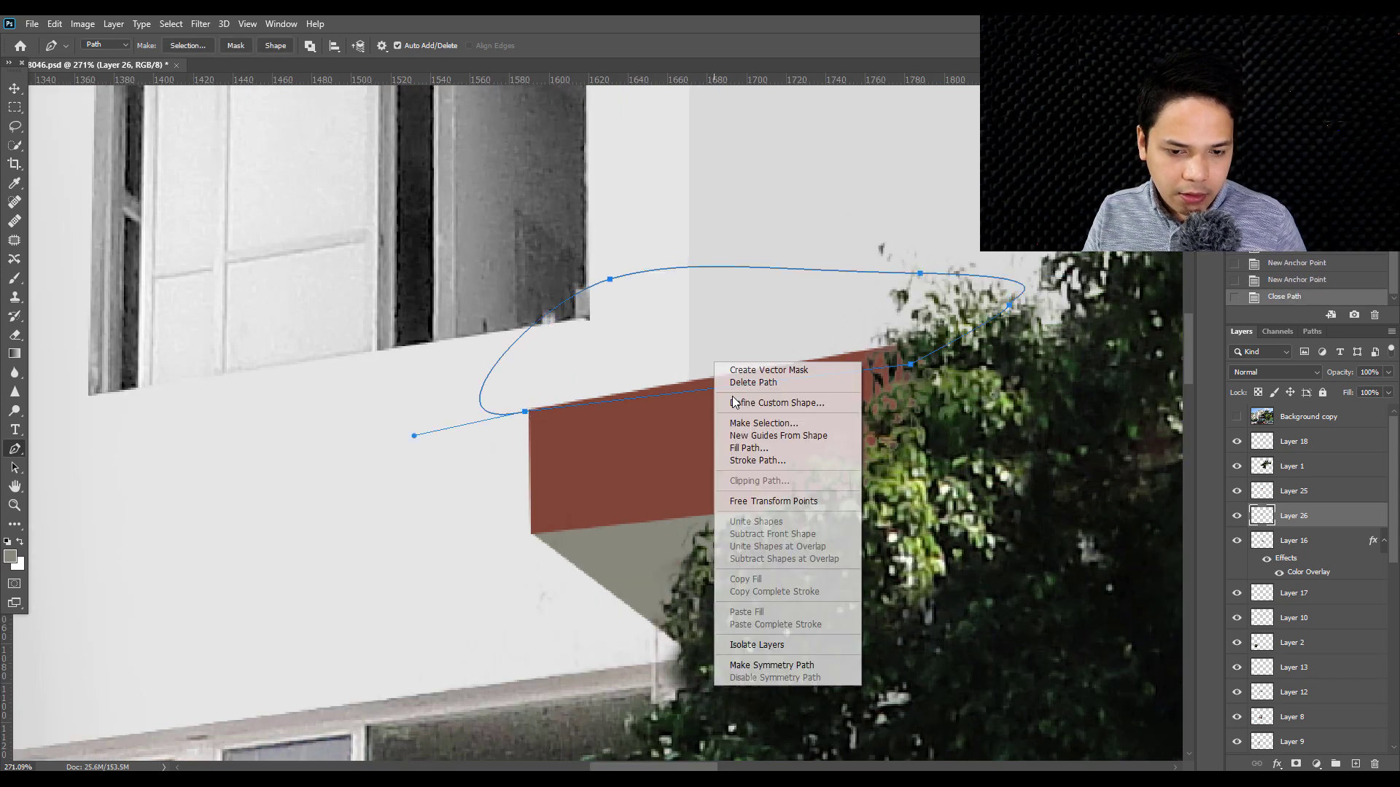
left_click(738, 420)
key("Return")
- Delete the selected fill on Layers 26, 16 and 25, then deselect
key("Delete")
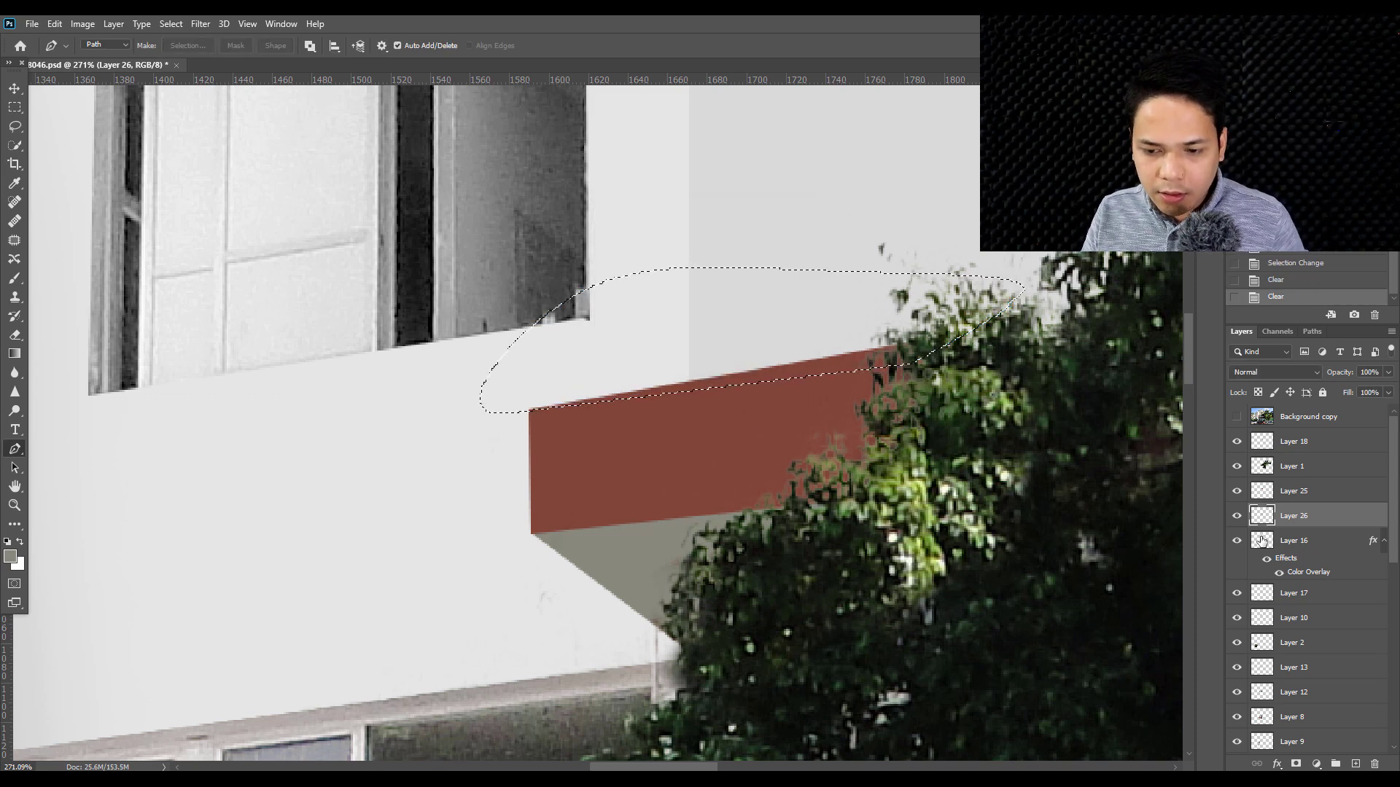
key("Delete")
key("ctrl+z")
left_click(1236, 517)
left_click(1236, 515)
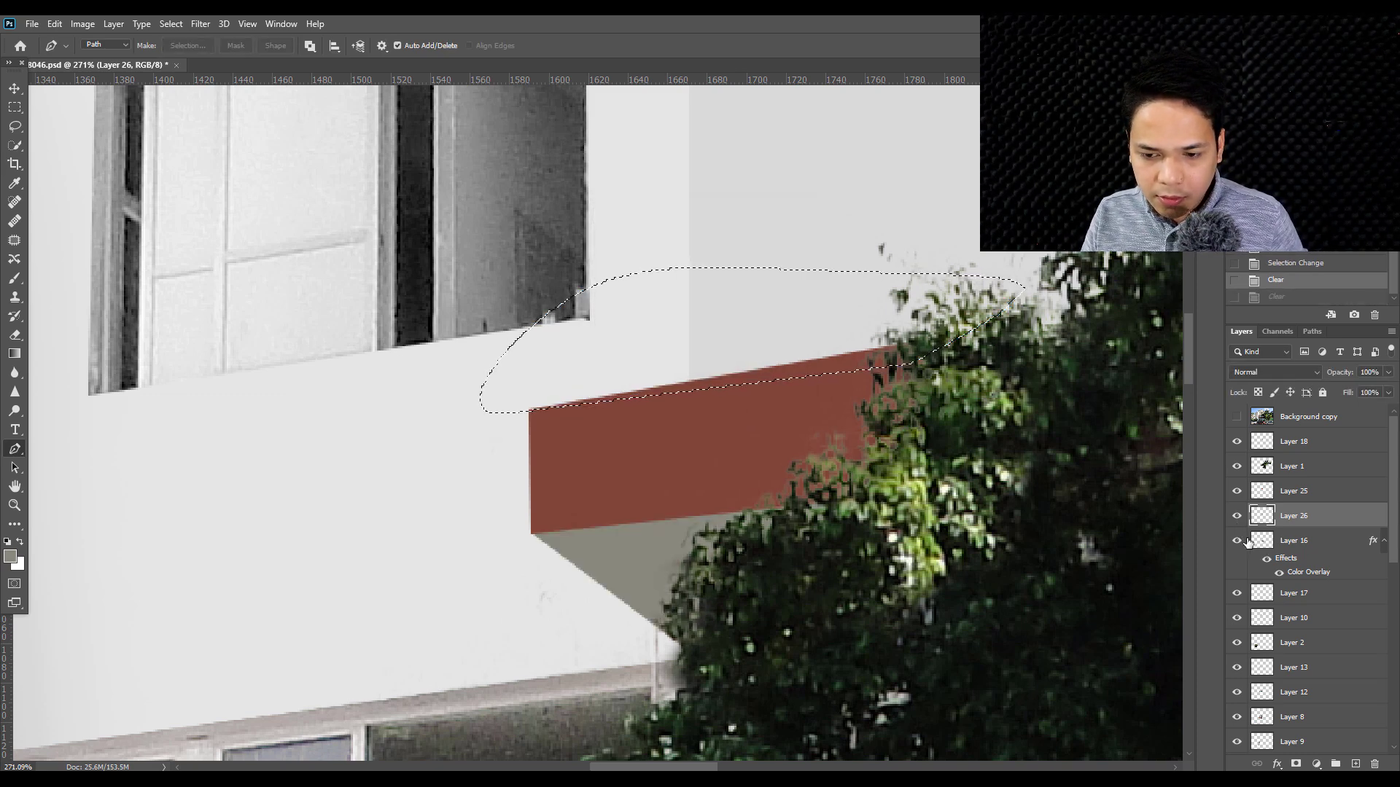
left_click(1273, 543)
left_click(1237, 491)
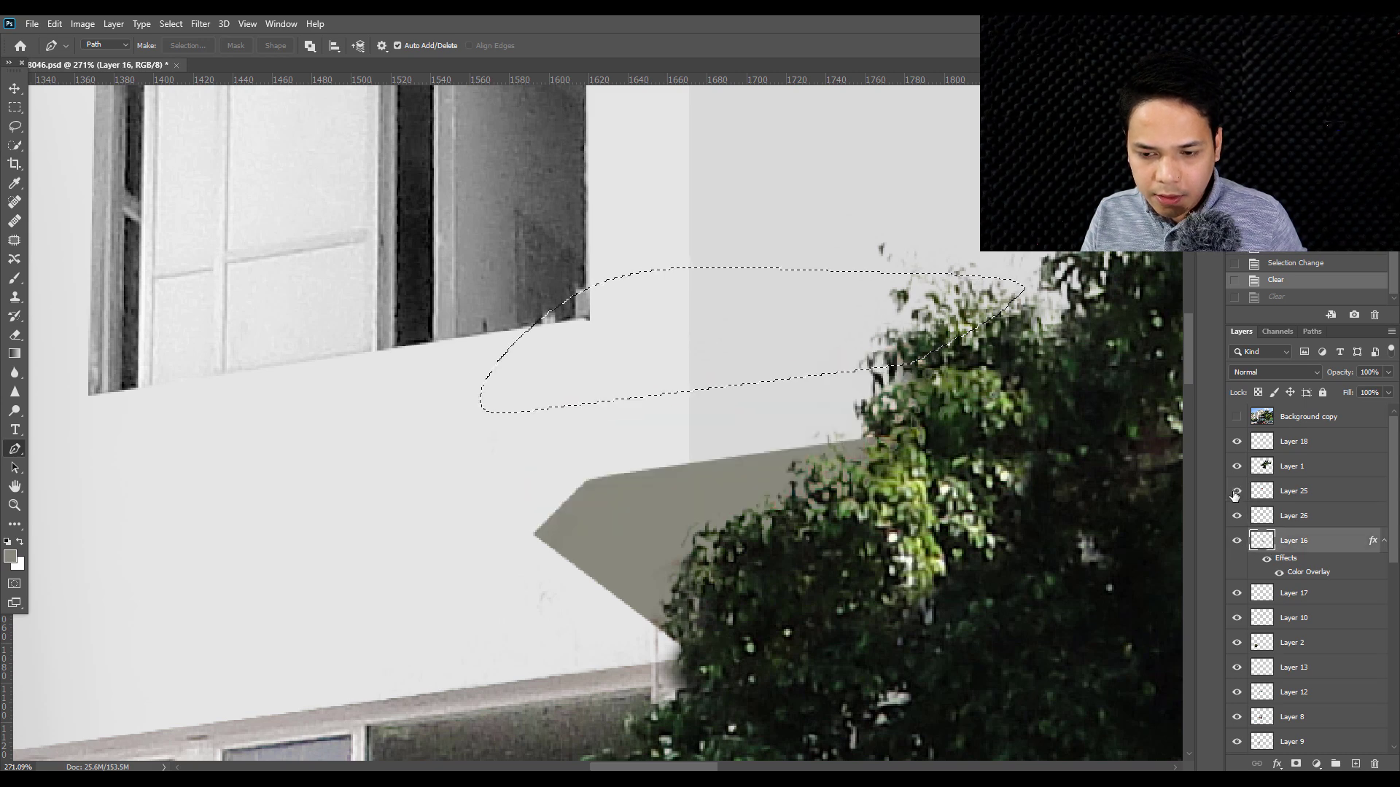
left_click(1305, 496)
key("Delete")
key("ctrl+d")
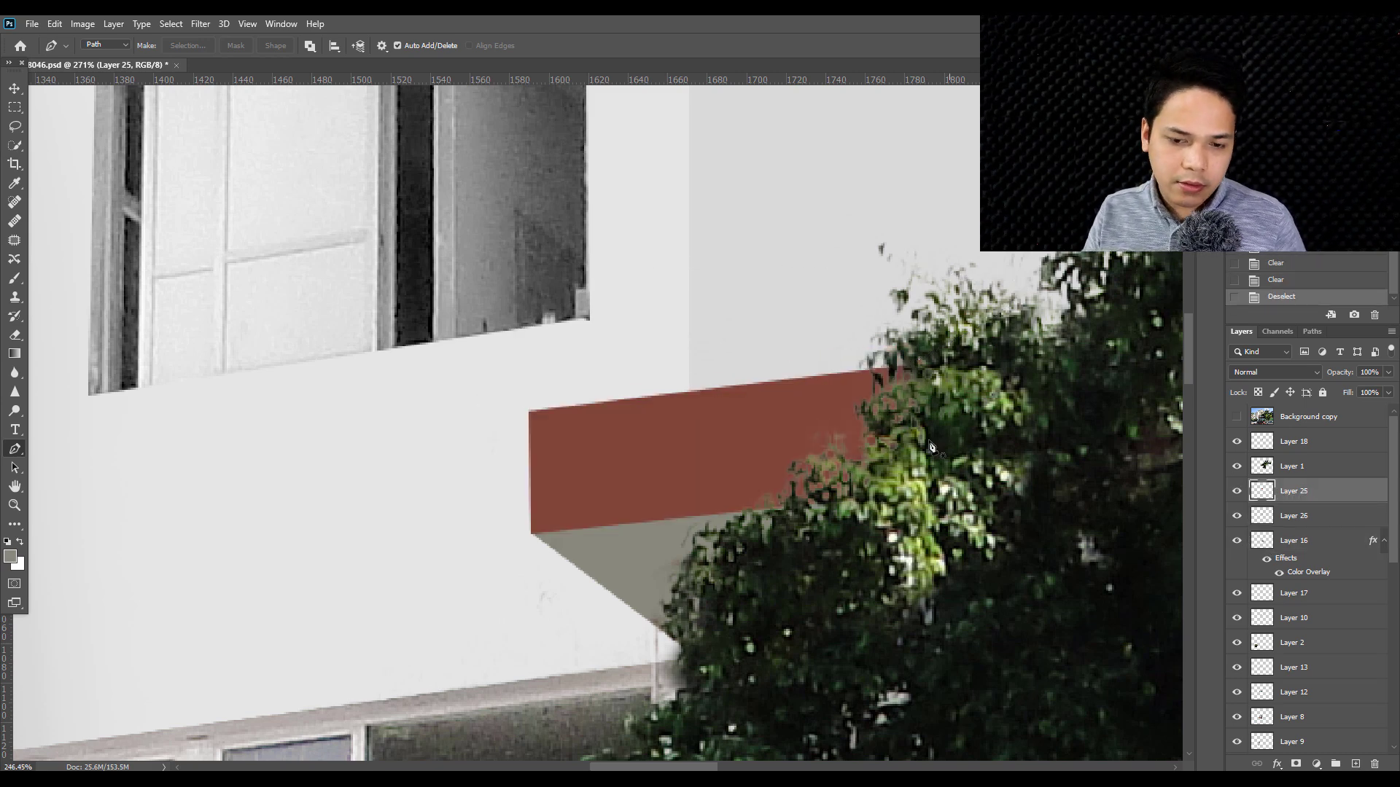
scroll(884, 401, "down", 5)
- Zoom and pan around the cleaned white building to inspect the retouched walls
scroll(884, 401, "down", 2)
scroll(849, 371, "down", 2)
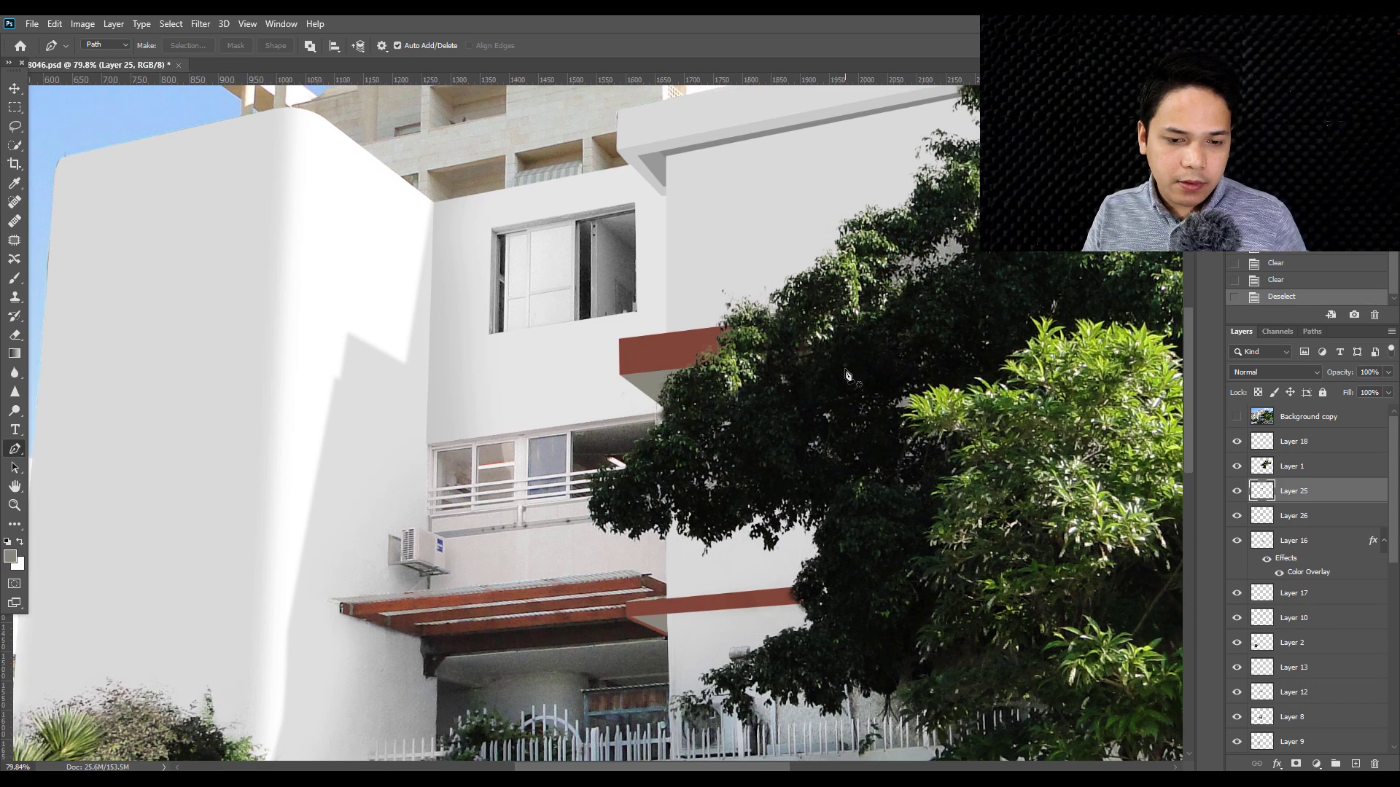
scroll(846, 367, "up", 1)
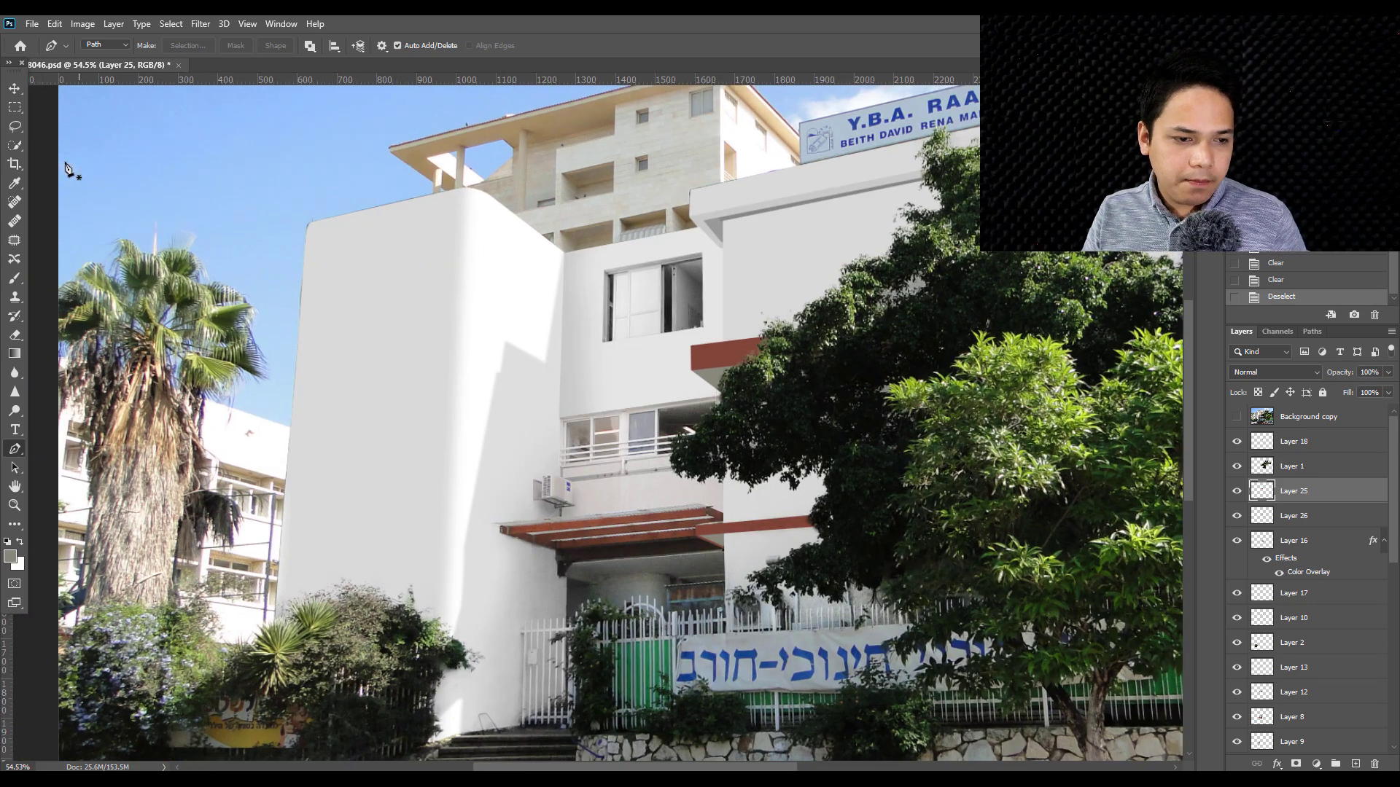
left_click(15, 88)
scroll(569, 281, "down", 2)
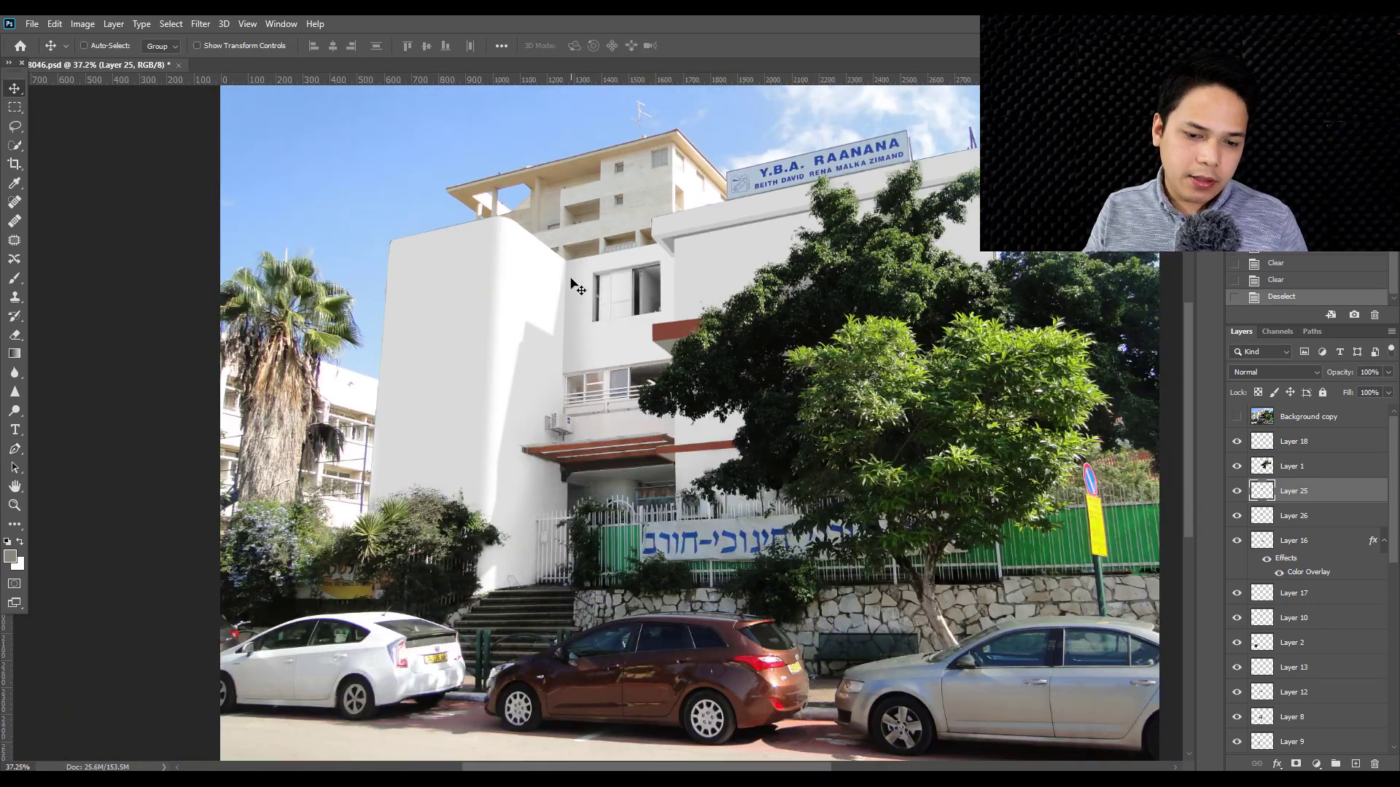
scroll(583, 292, "up", 2)
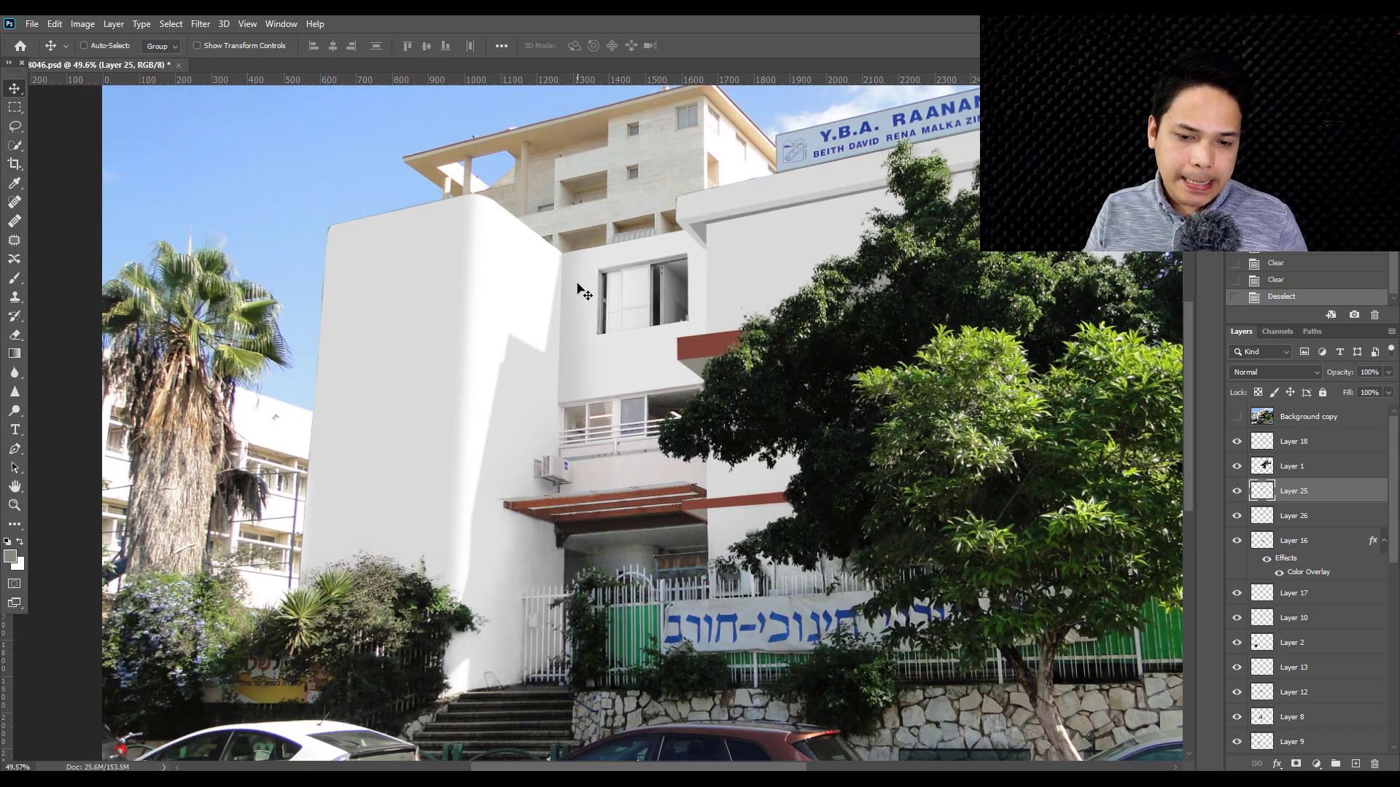
scroll(584, 291, "down", 2)
scroll(583, 291, "up", 2)
scroll(590, 306, "up", 1)
mouse_move(614, 491)
left_mouse_down()
mouse_move(692, 470)
mouse_move(700, 532)
mouse_move(836, 233)
mouse_move(550, 249)
left_mouse_up()
scroll(472, 358, "down", 3)
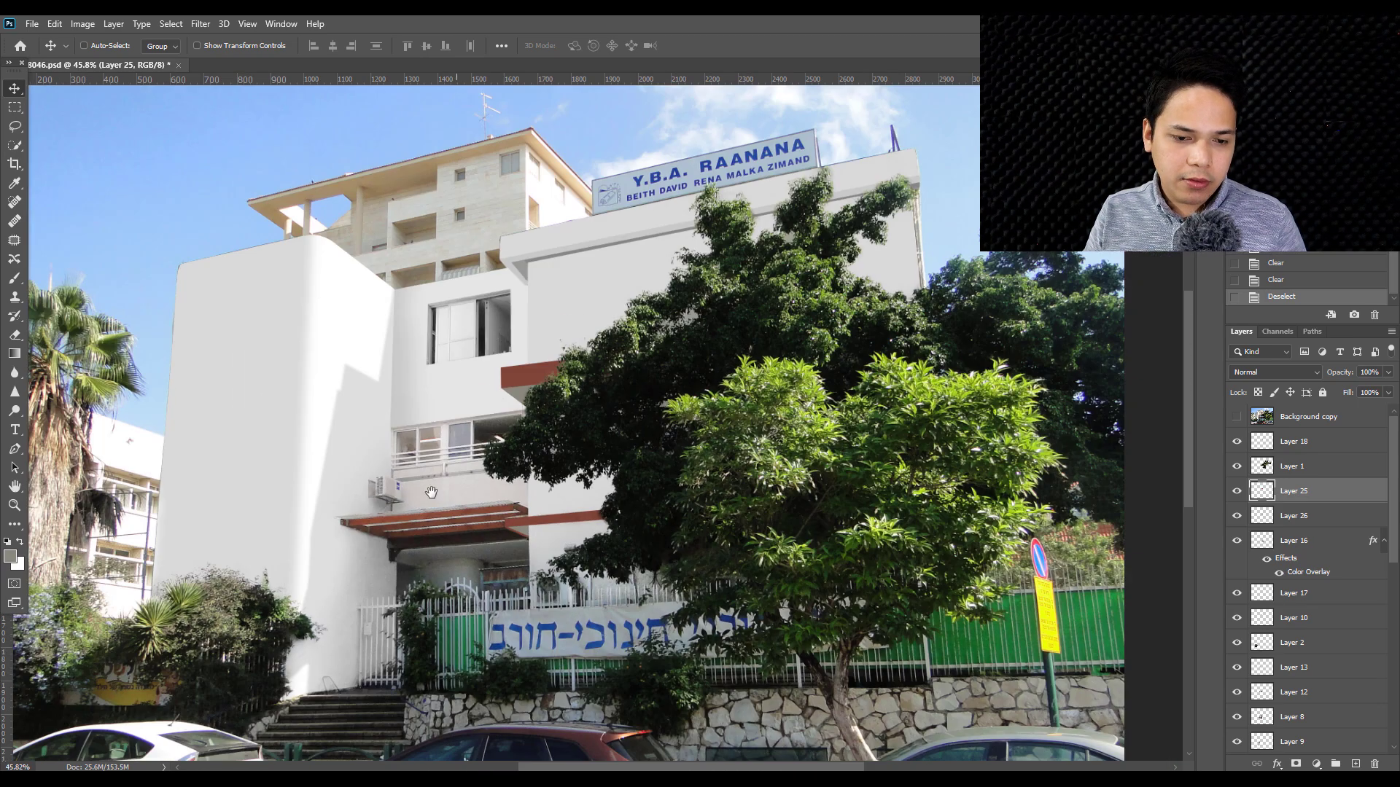
scroll(472, 357, "down", 1)
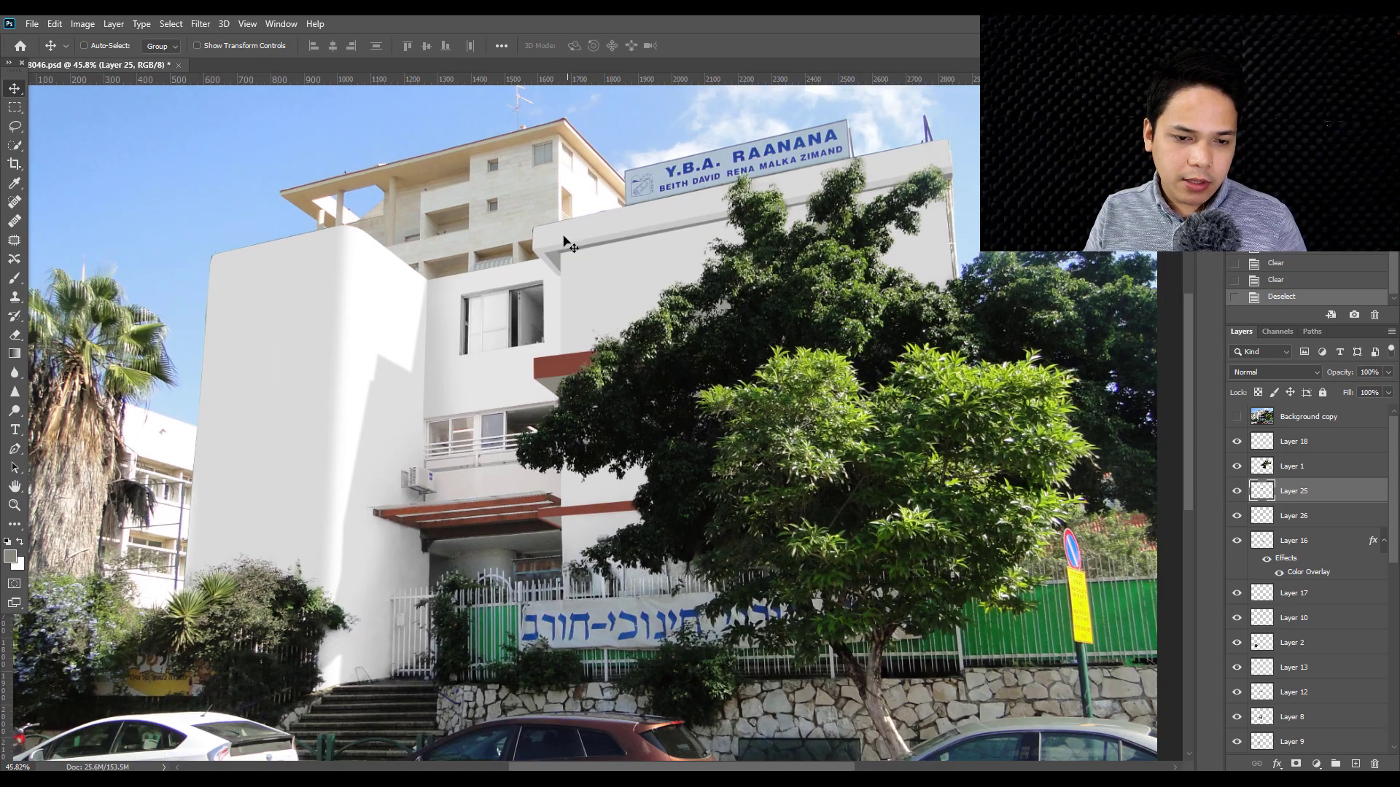
scroll(621, 319, "down", 1)
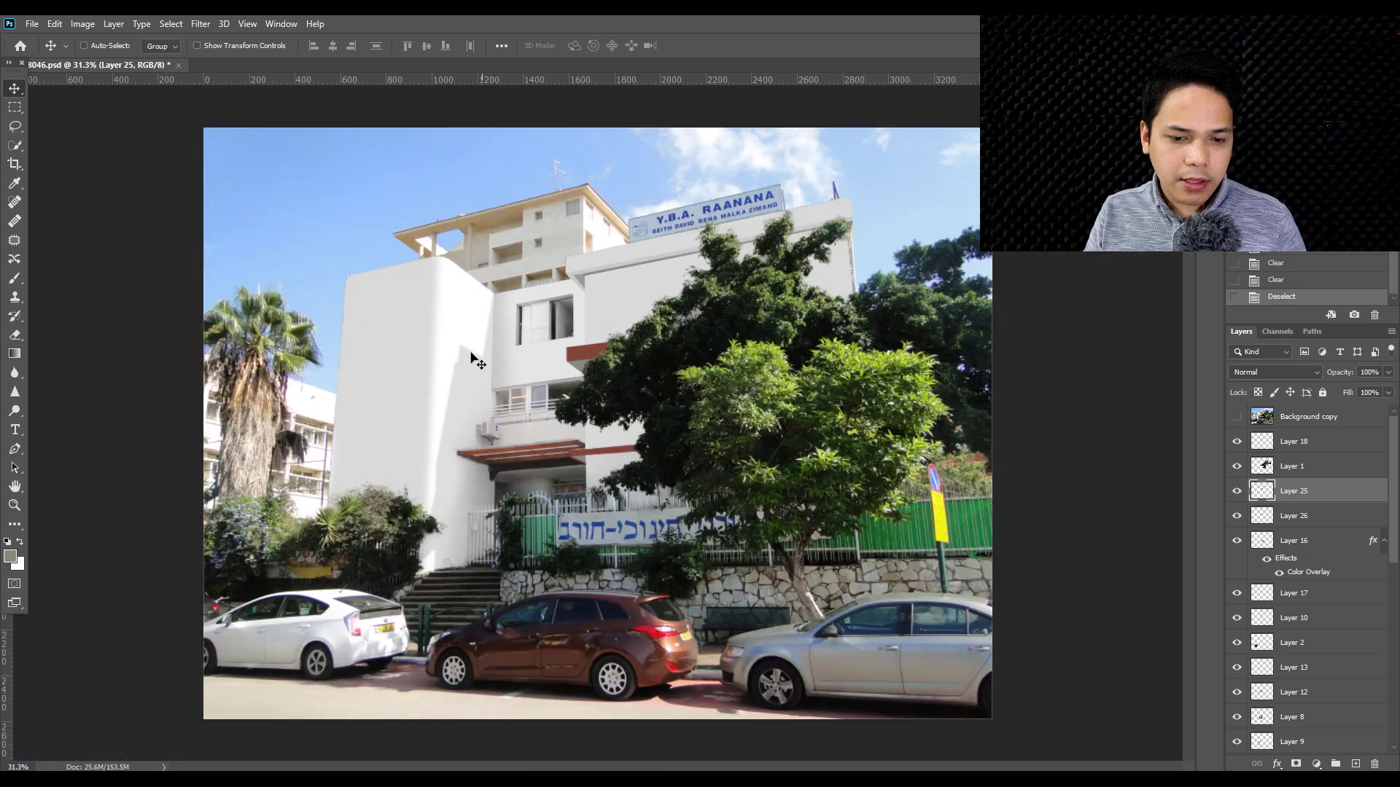
scroll(619, 335, "up", 2)
scroll(583, 347, "up", 1)
scroll(616, 367, "up", 2)
scroll(619, 372, "up", 1)
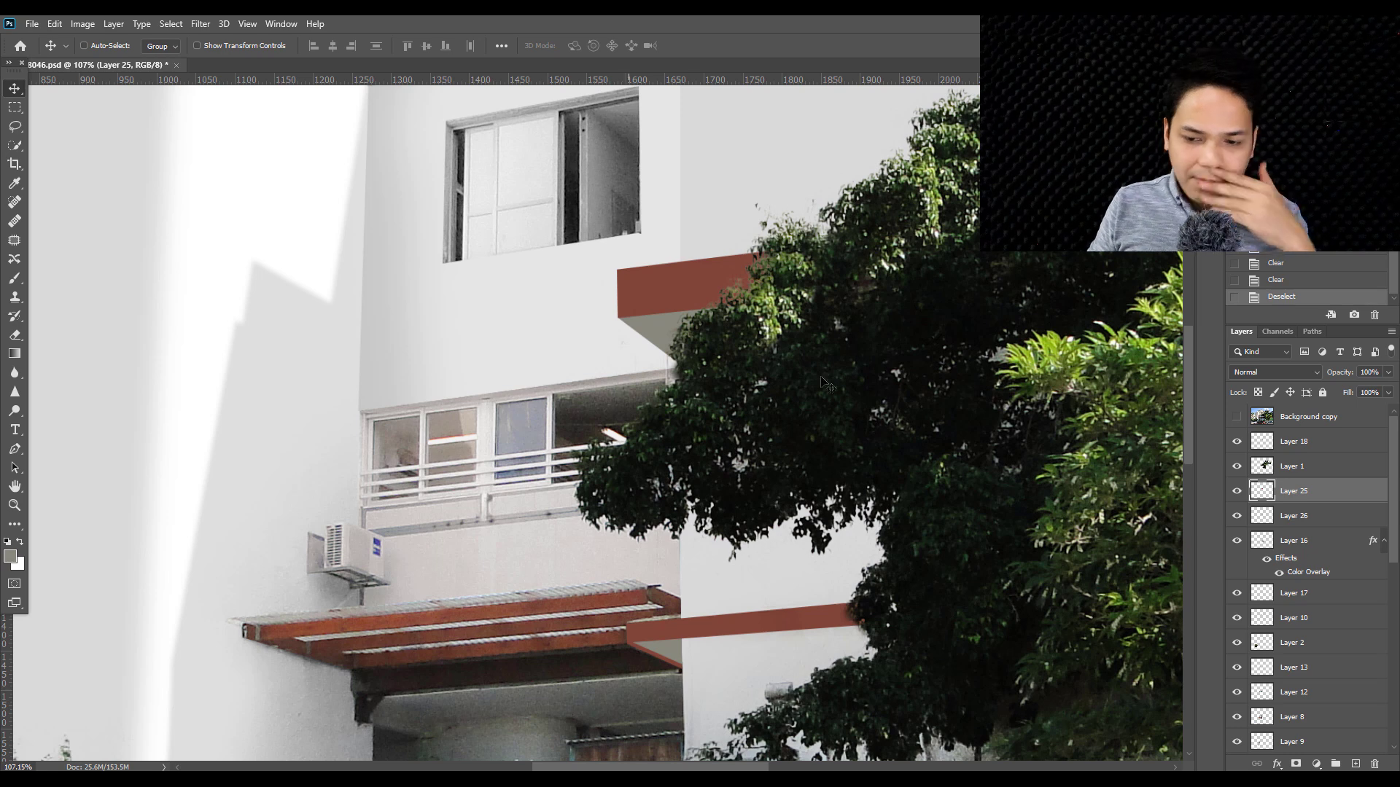
- Toggle the Background copy layer's visibility to compare the cleaned building with the weathered original
left_click(1237, 417)
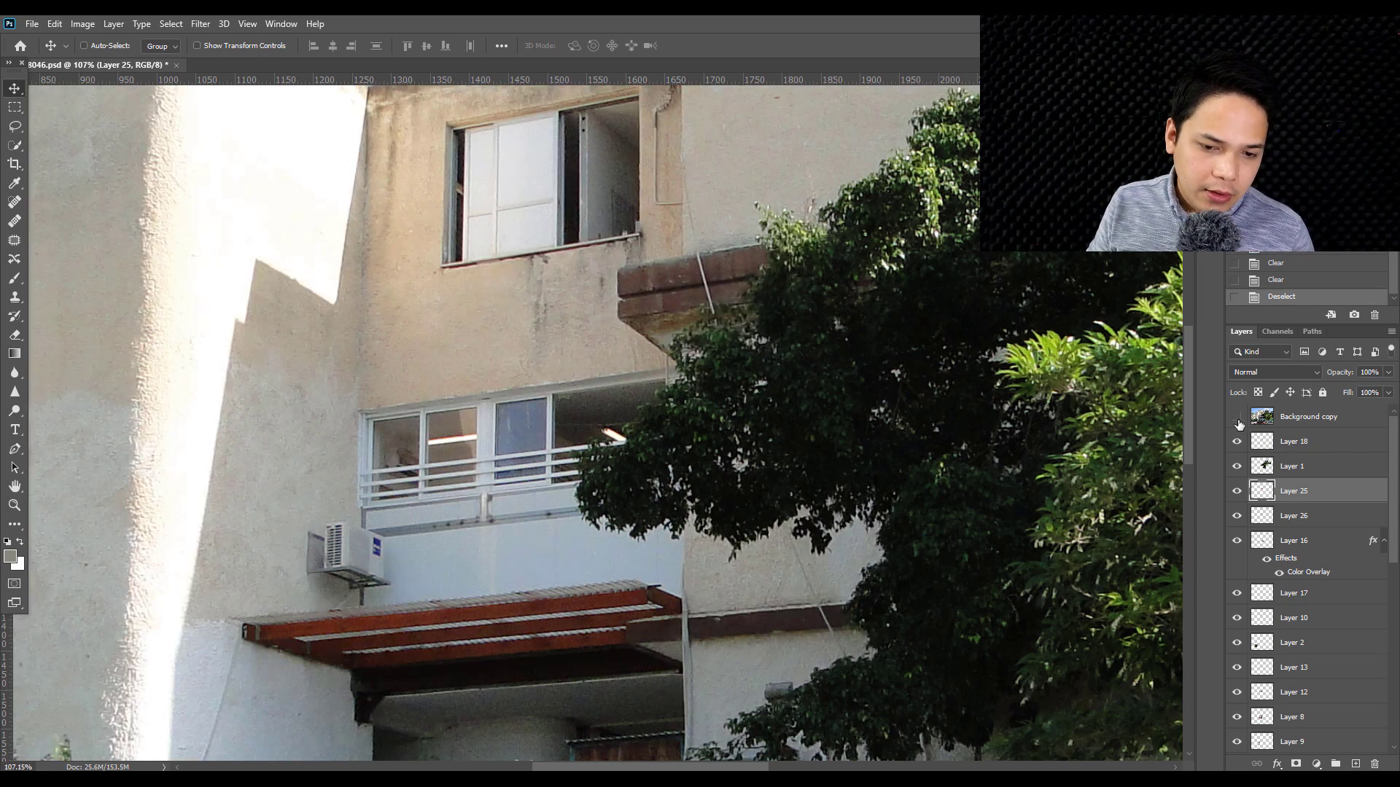
left_click(1238, 417)
left_click(1237, 418)
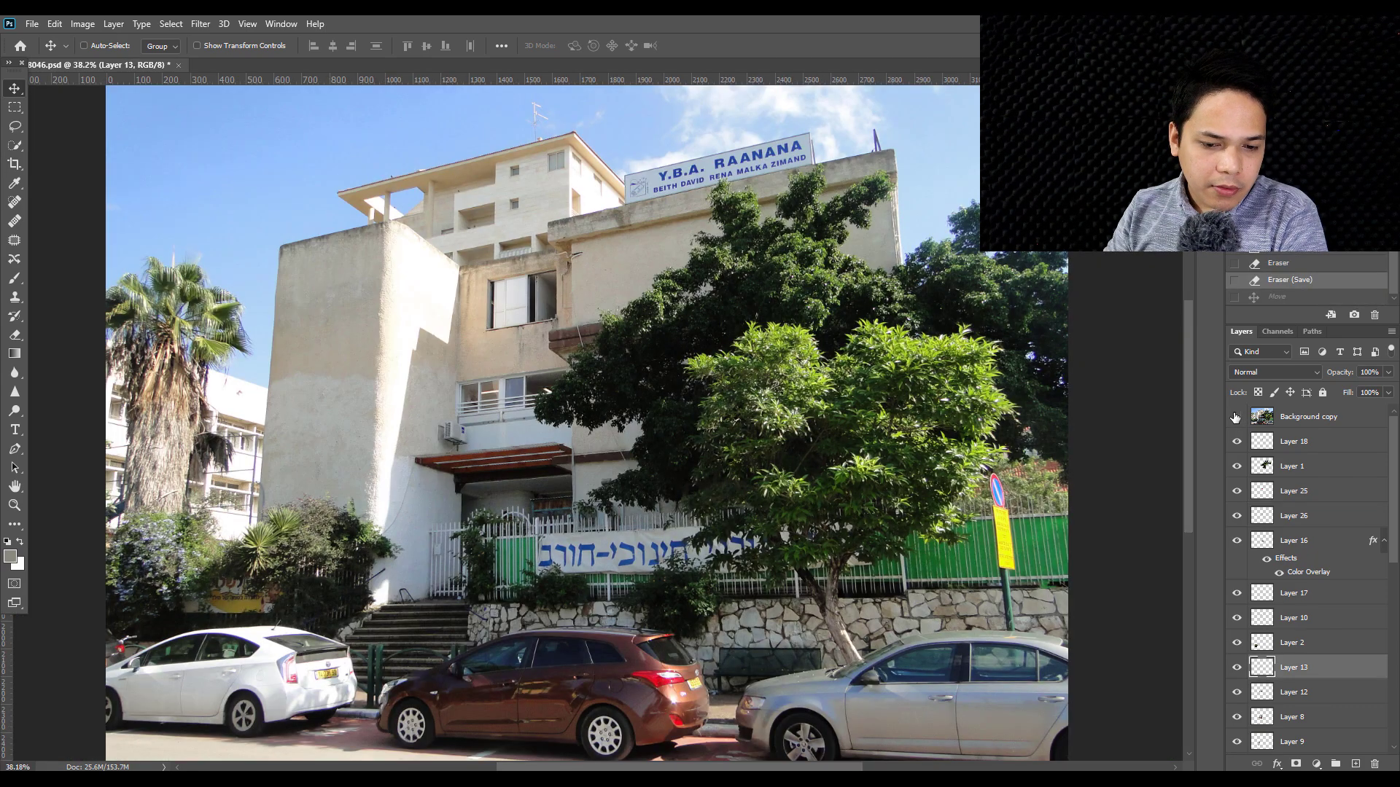
left_click(1236, 417)
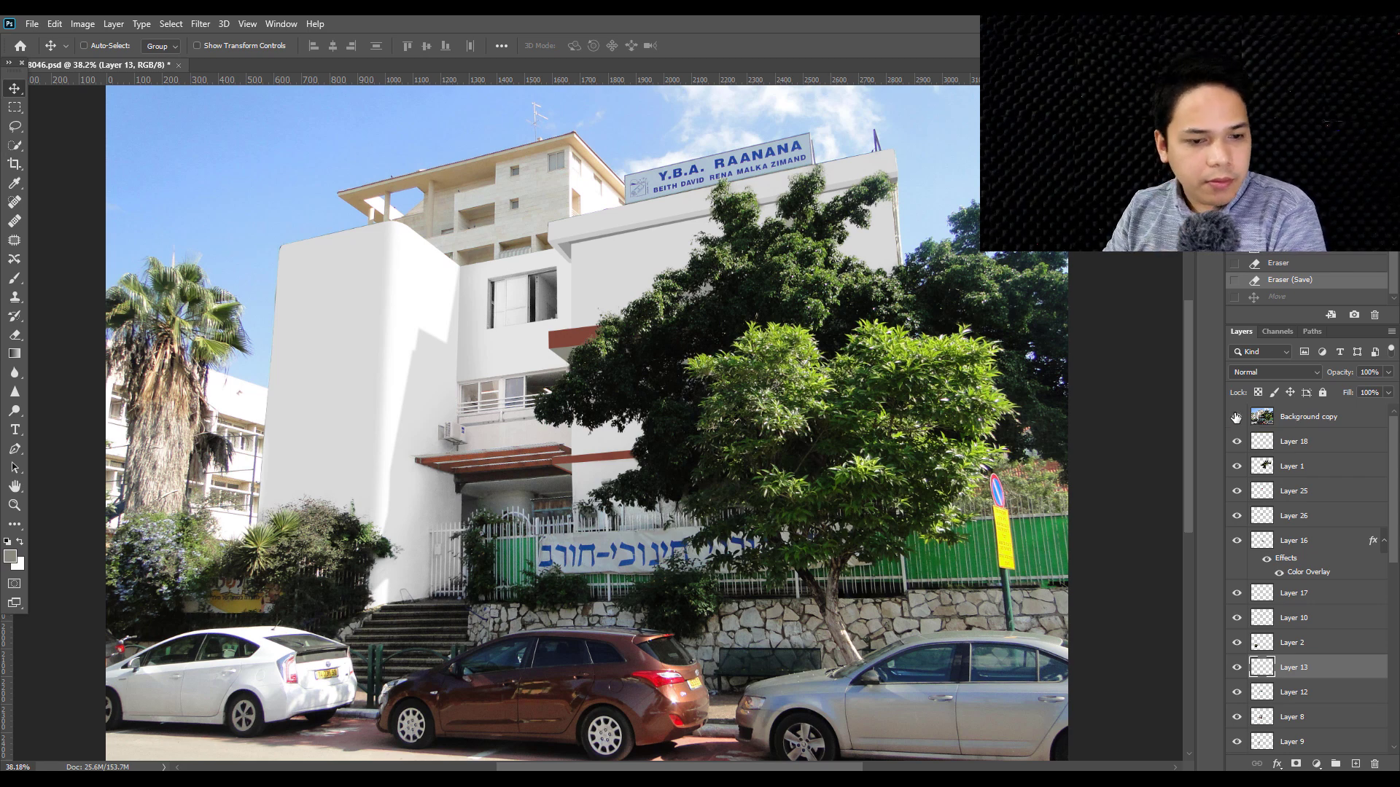
left_click(1236, 417)
scroll(262, 445, "up", 3)
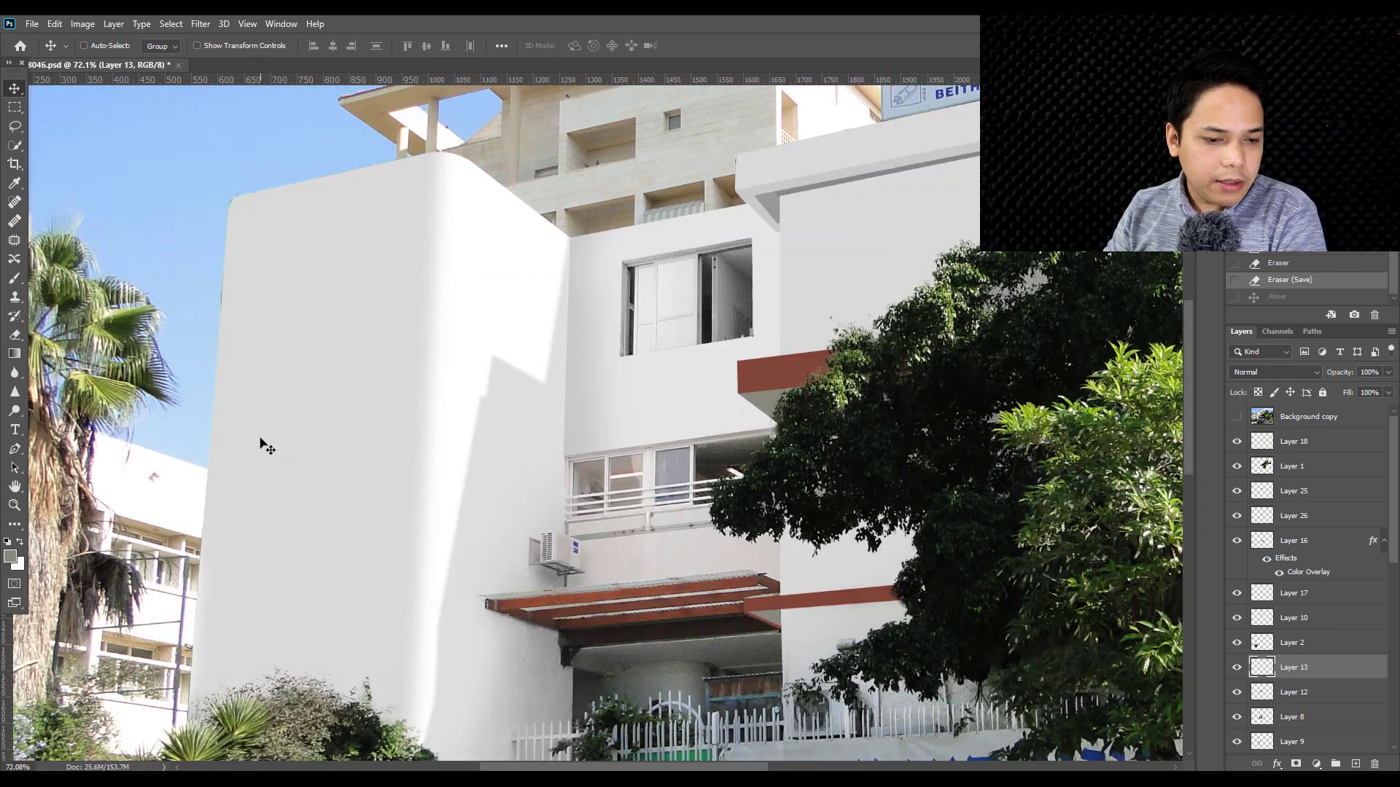
scroll(259, 452, "up", 2)
scroll(259, 459, "down", 4)
left_click_drag(225, 437, 516, 338)
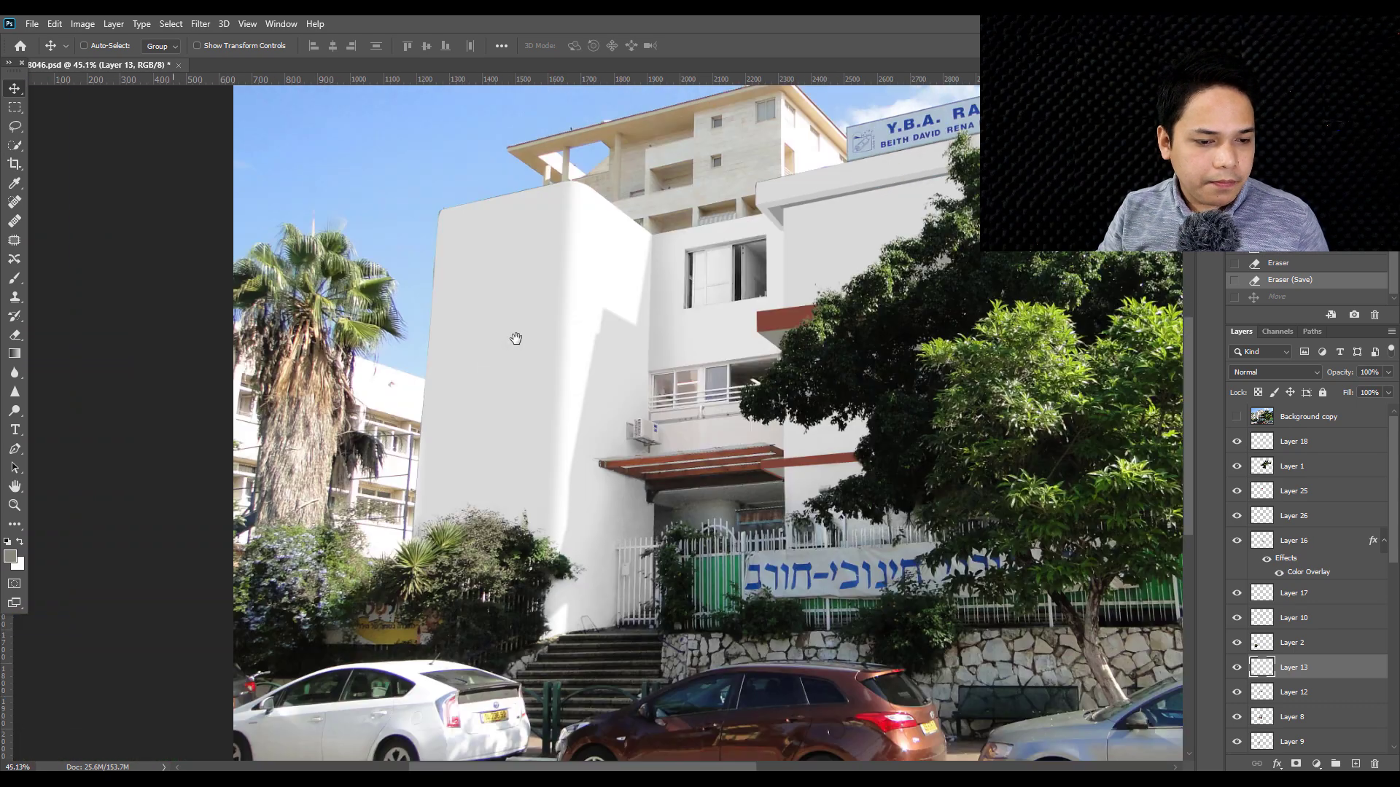
scroll(523, 342, "down", 2)
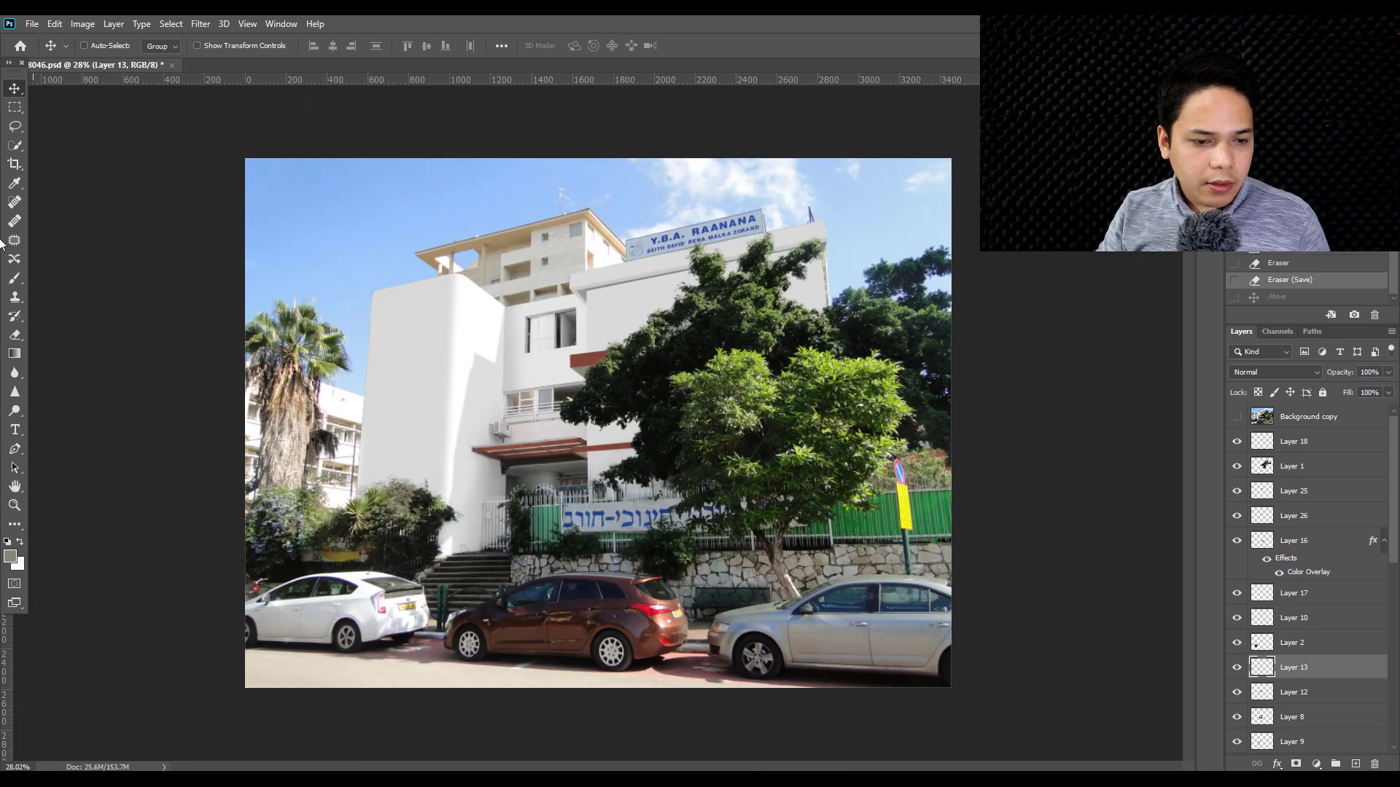
left_click(14, 109)
- Select the narrow left strip and copy it from the Edit layer onto a new layer
left_click_drag(245, 158, 391, 725)
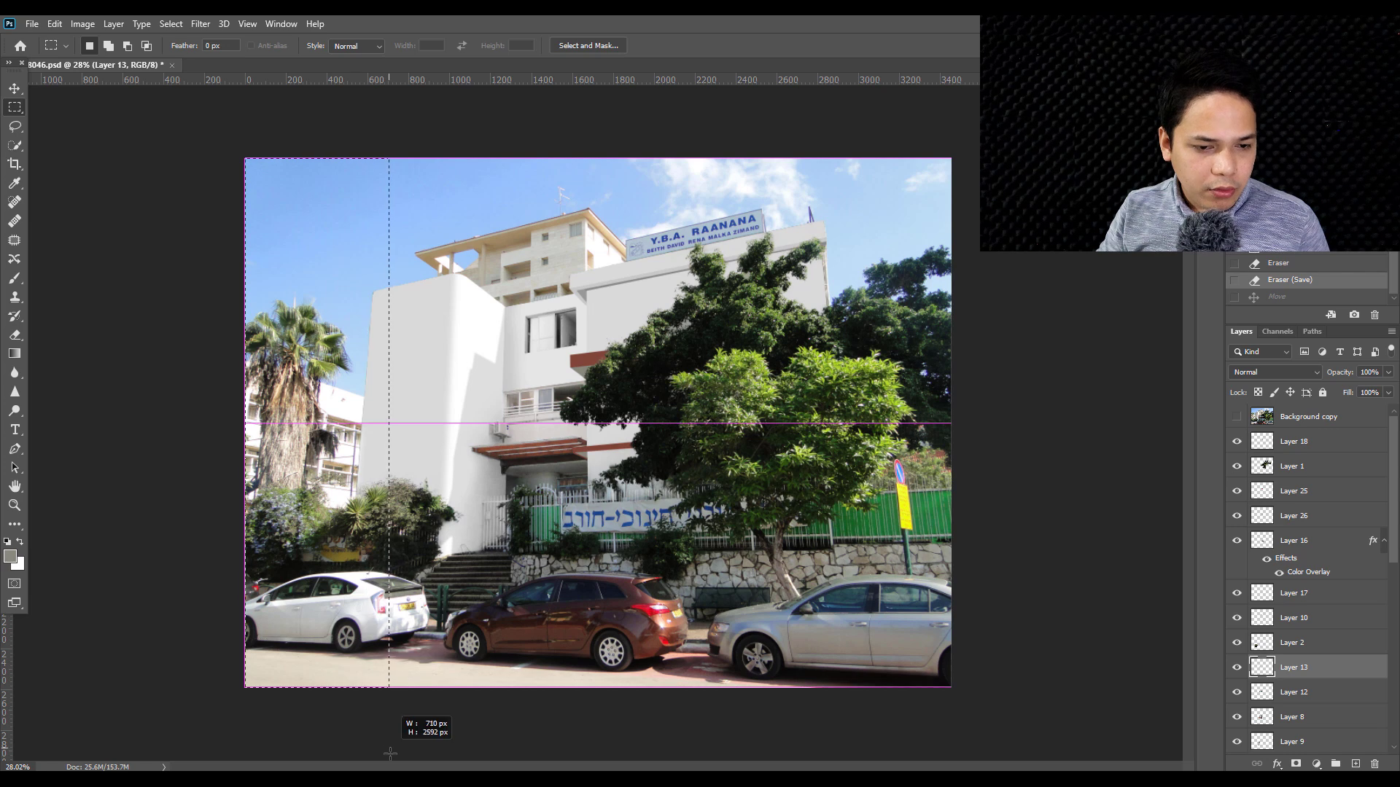
scroll(1300, 729, "down", 5)
scroll(1300, 729, "down", 3)
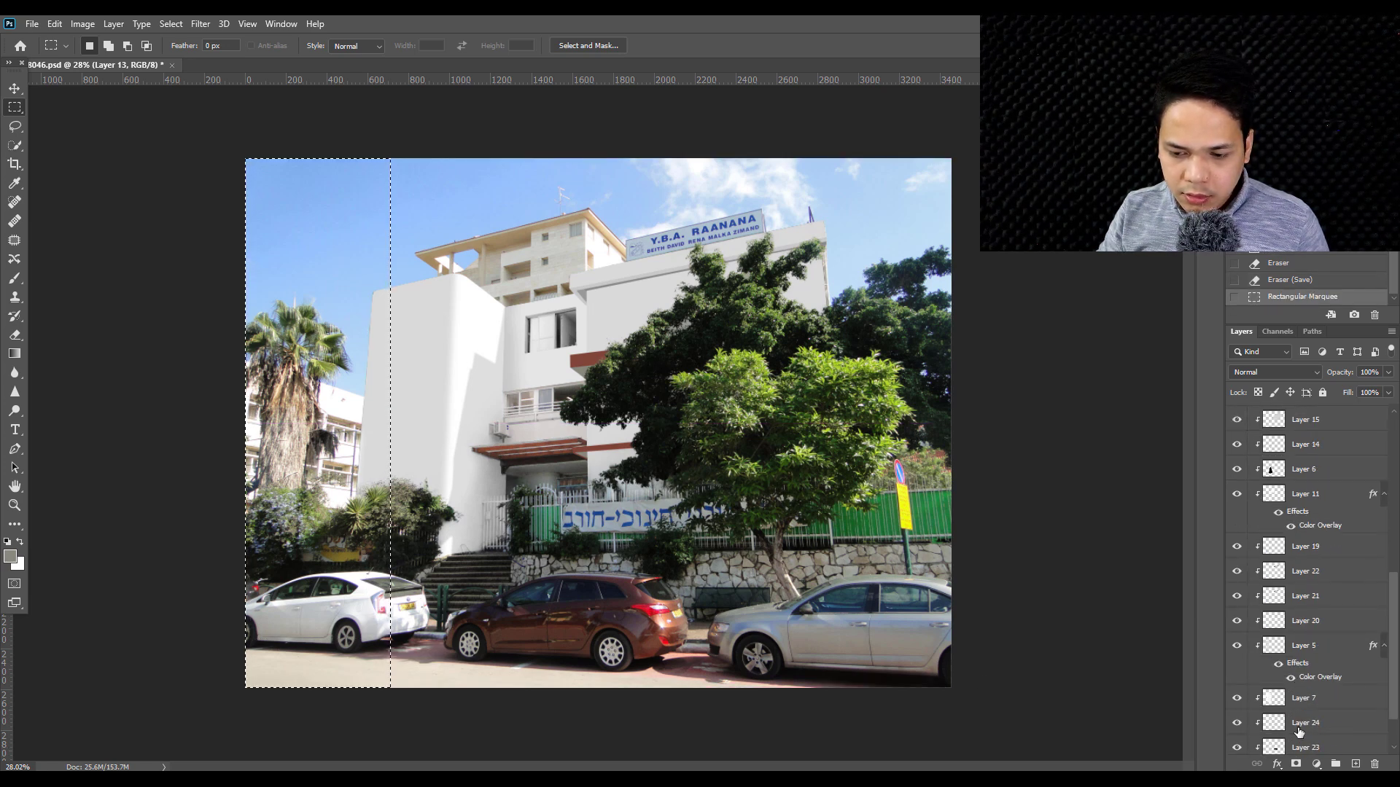
scroll(1299, 726, "down", 2)
left_click(1298, 719)
key("ctrl+j")
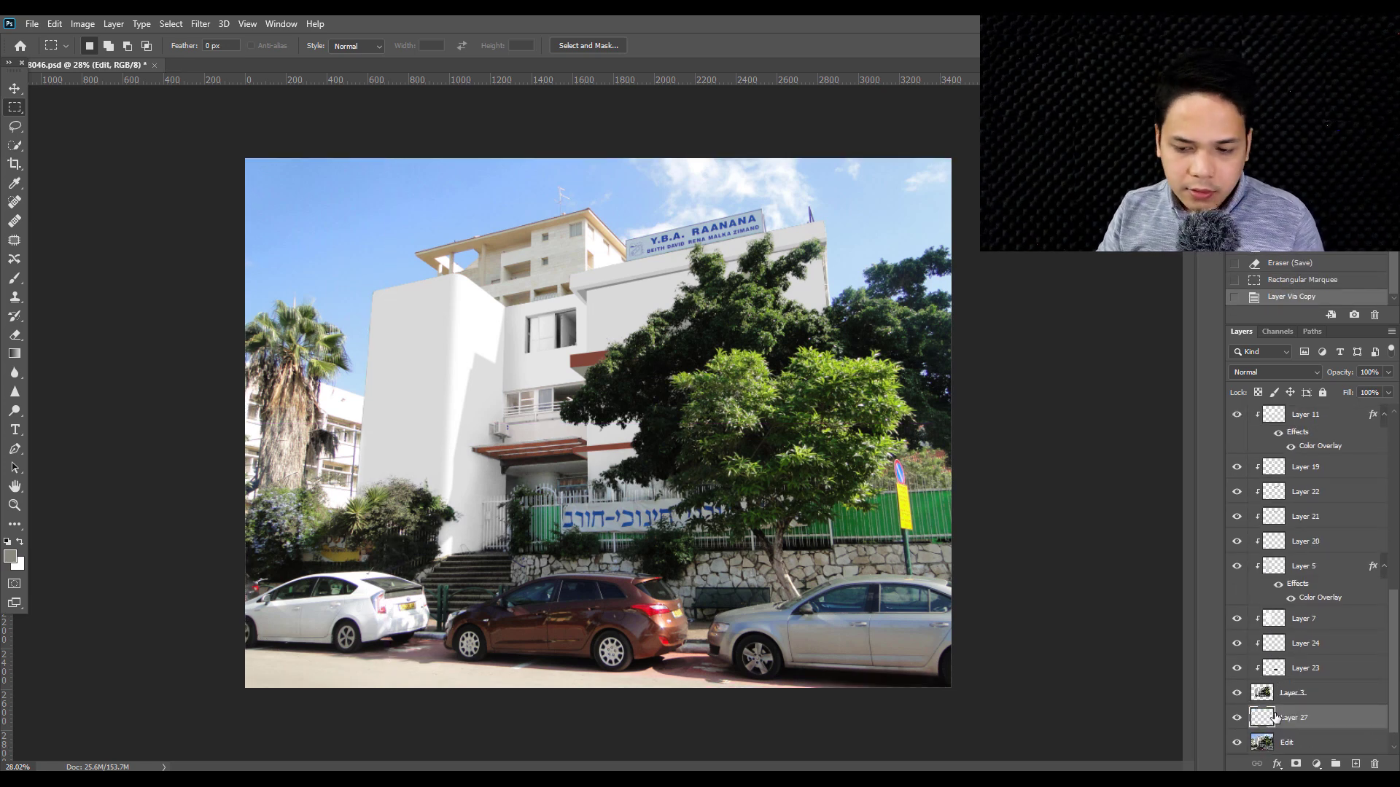
- Shift the copied strip into position and stretch it slightly wider
left_click(12, 91)
scroll(296, 408, "up", 3)
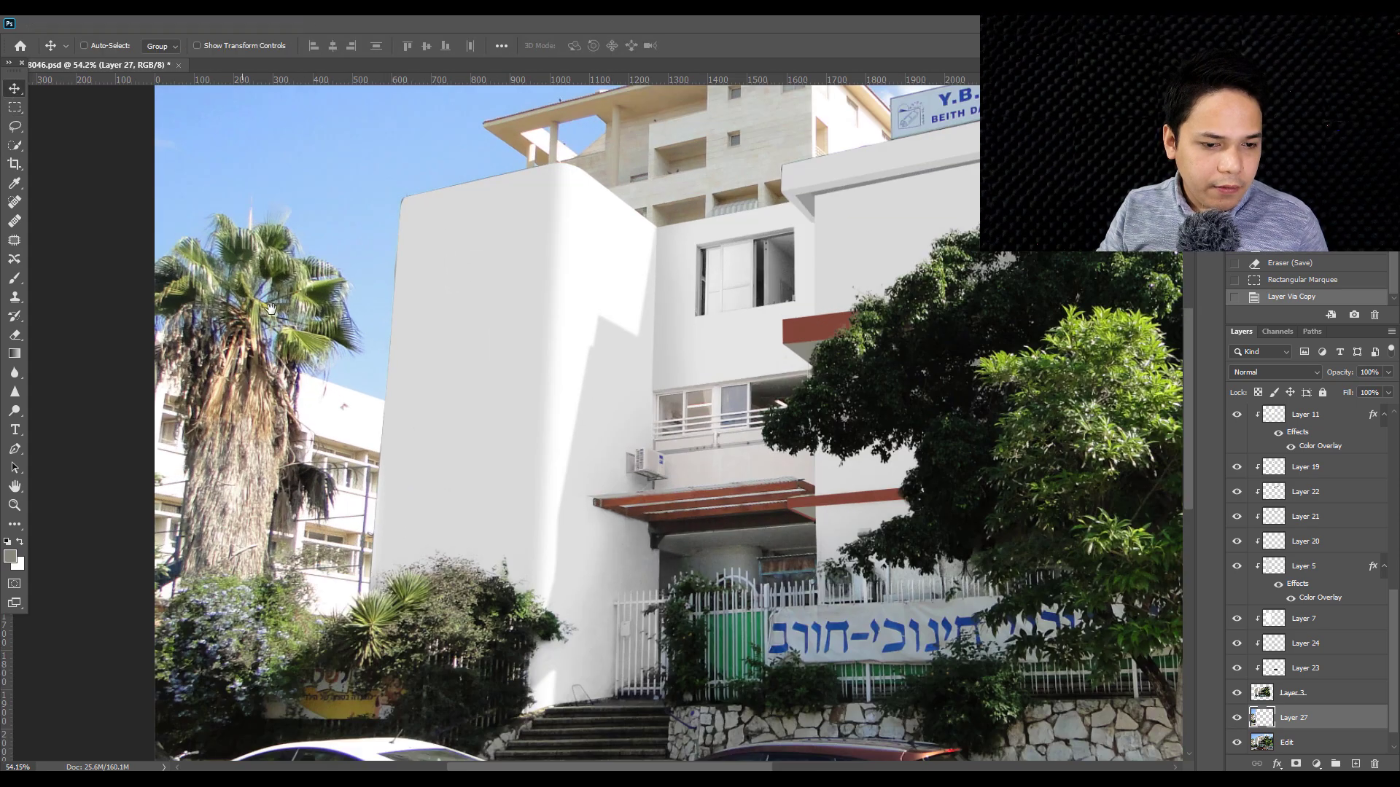
left_click_drag(345, 422, 421, 419)
key("ctrl+t")
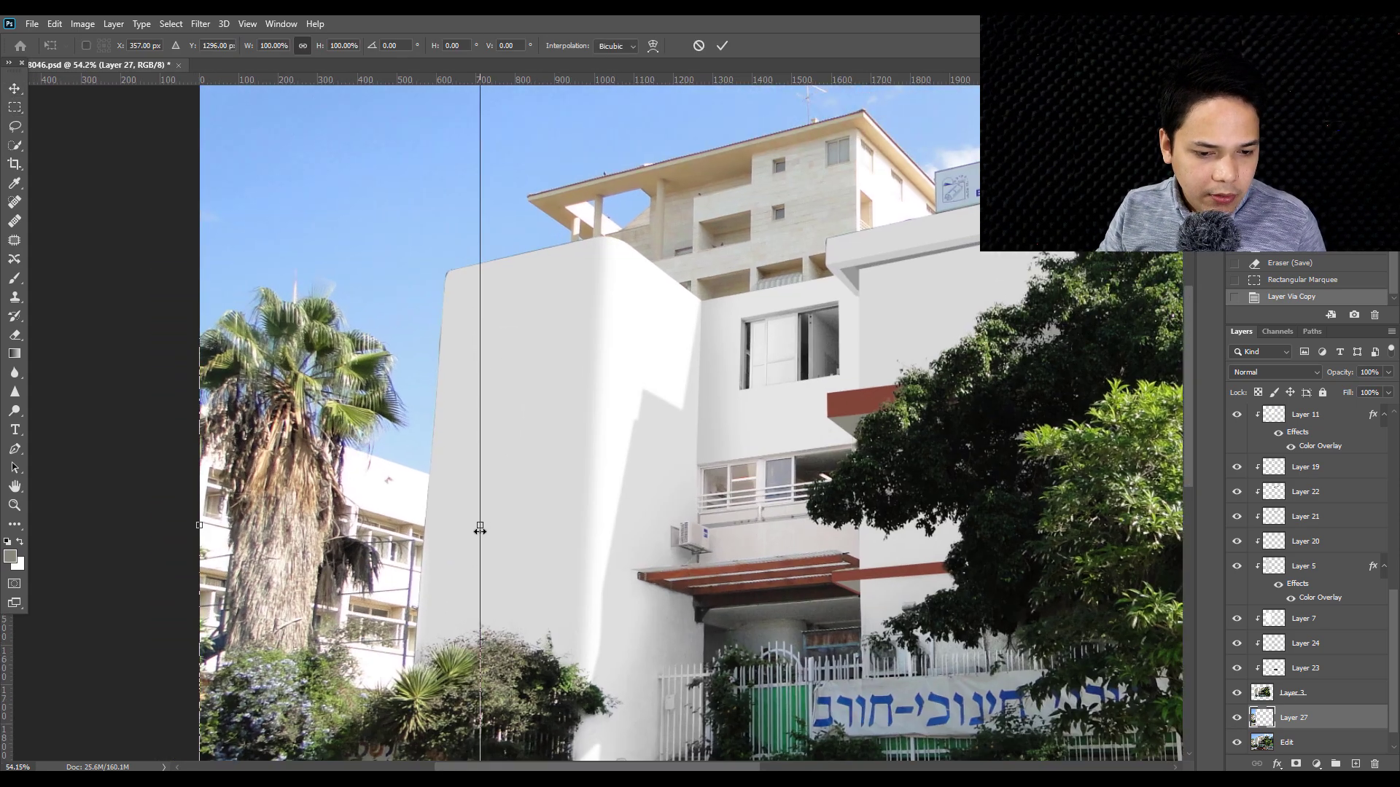
left_click_drag(481, 525, 485, 525)
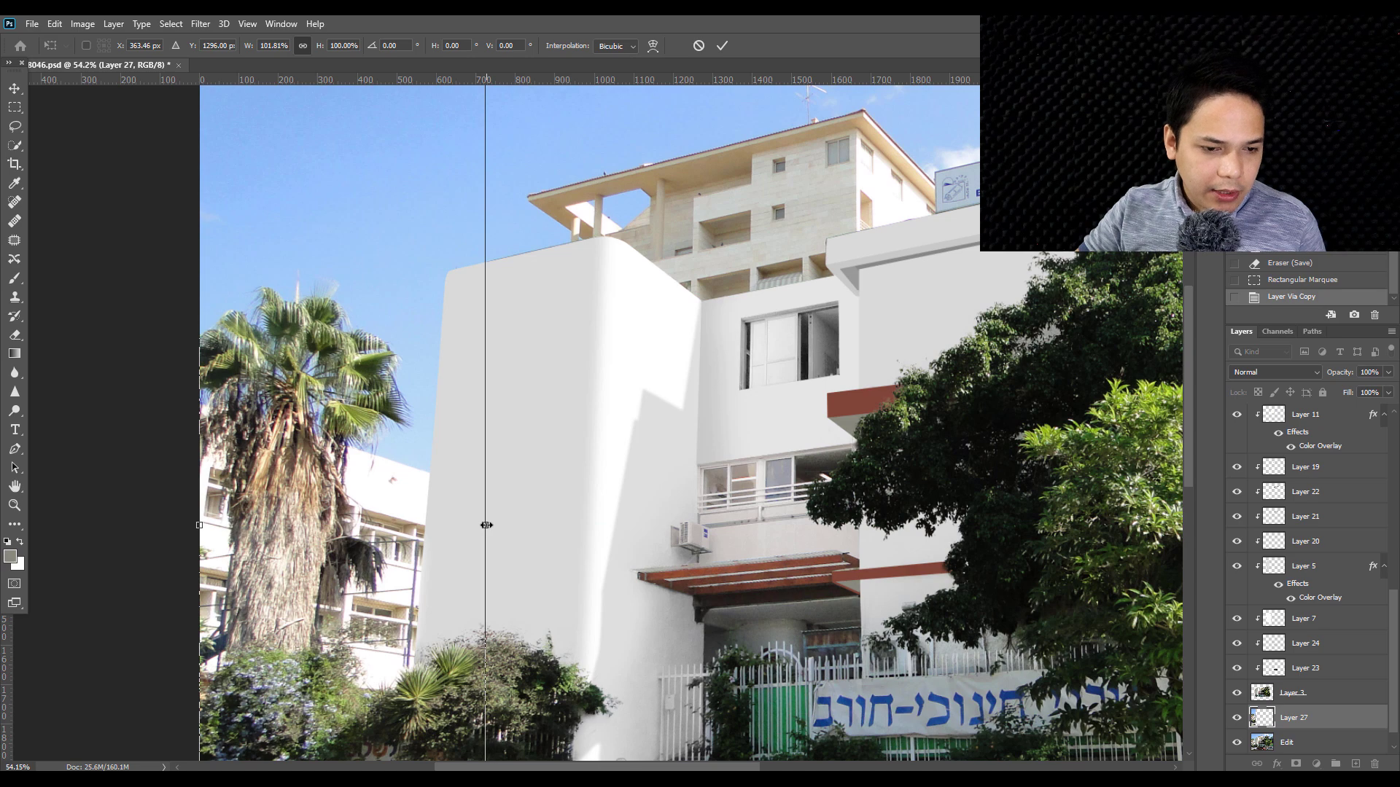
key("Return")
- Undo and redo the selection, copy and stretch to check the result
scroll(423, 364, "up", 2)
scroll(437, 343, "up", 2)
key("ctrl+z")
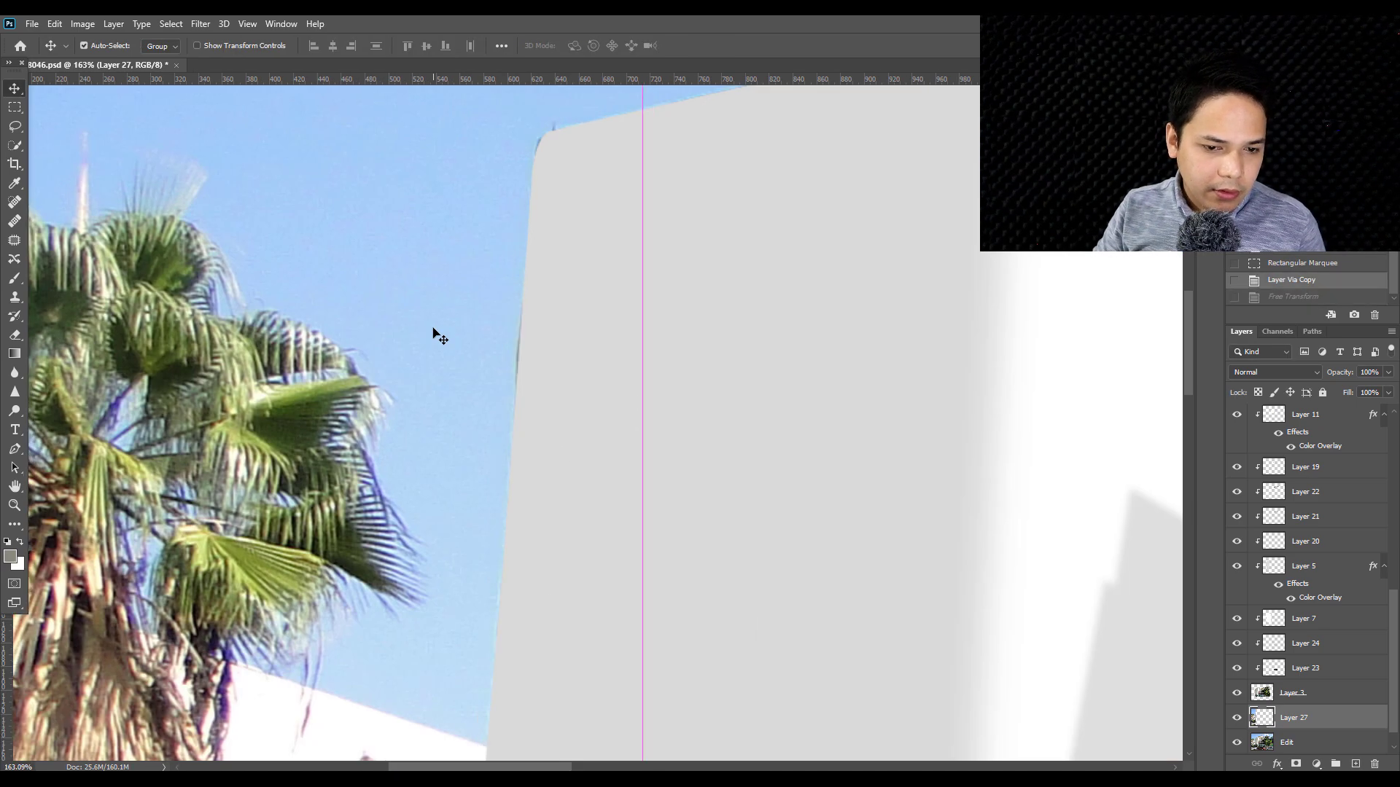
key("ctrl+z")
scroll(432, 334, "down", 2)
key("ctrl+z")
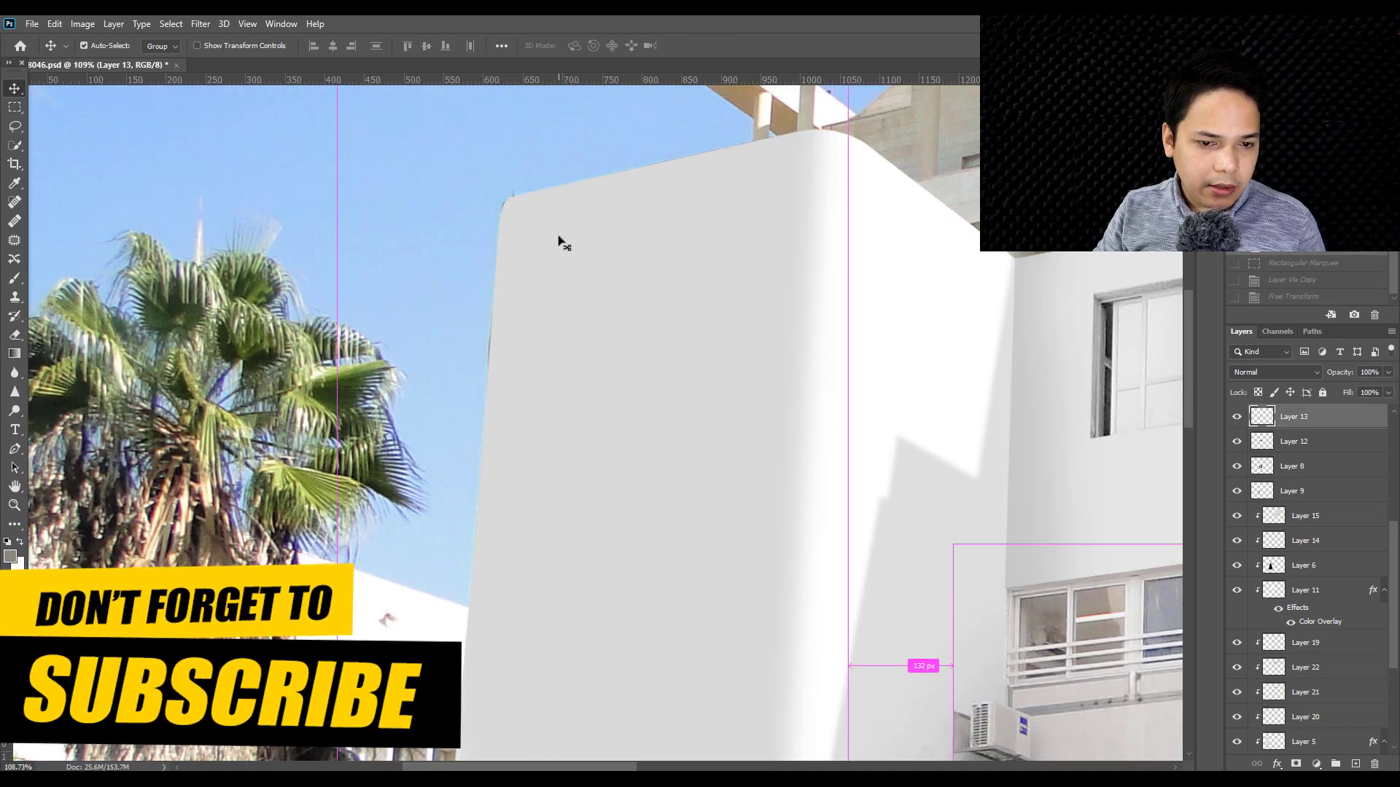
key("ctrl+shift+z")
key("ctrl+shift+z")
key("ctrl+shift+z")
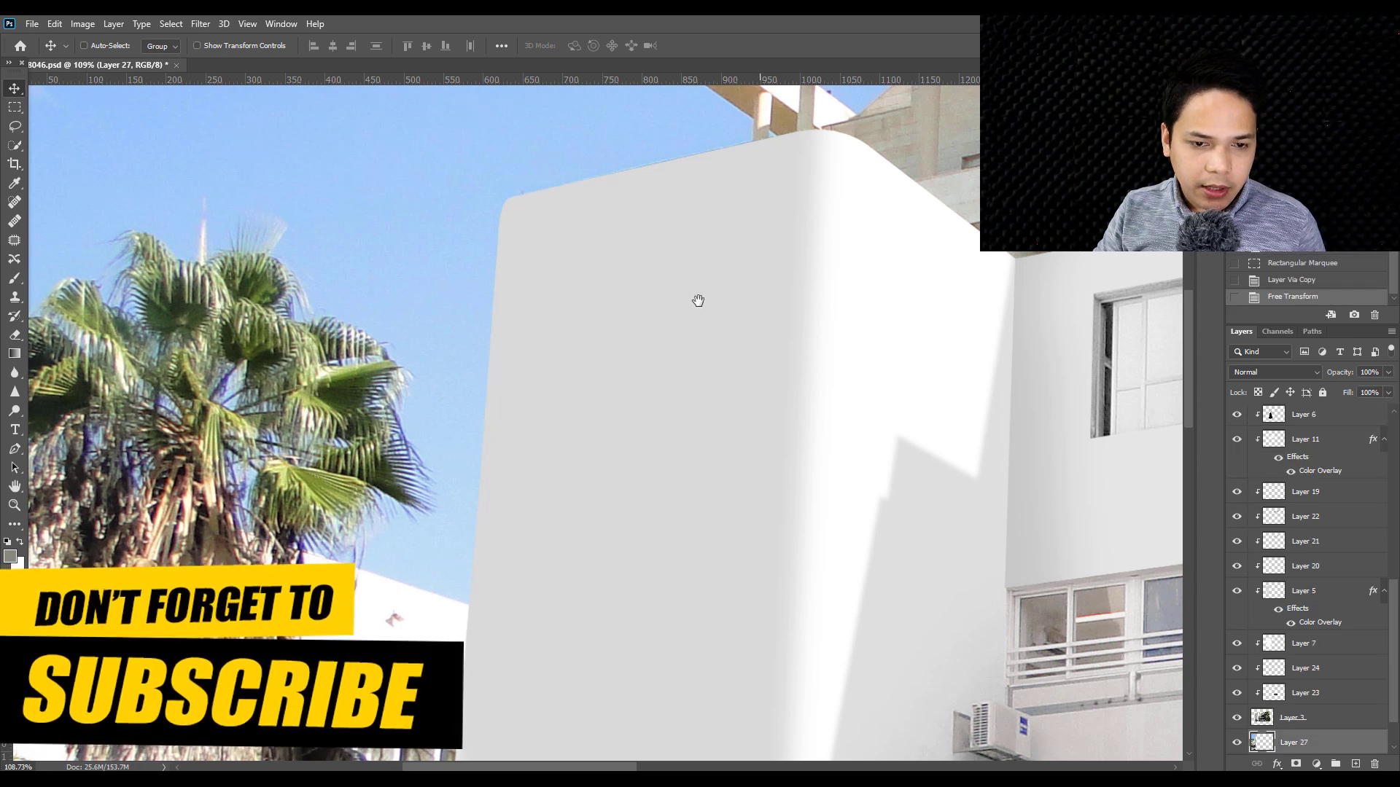
- Pan the view across the upper floors, the sign and the left building
mouse_move(697, 300)
left_mouse_down()
mouse_move(563, 521)
mouse_move(528, 510)
left_mouse_up()
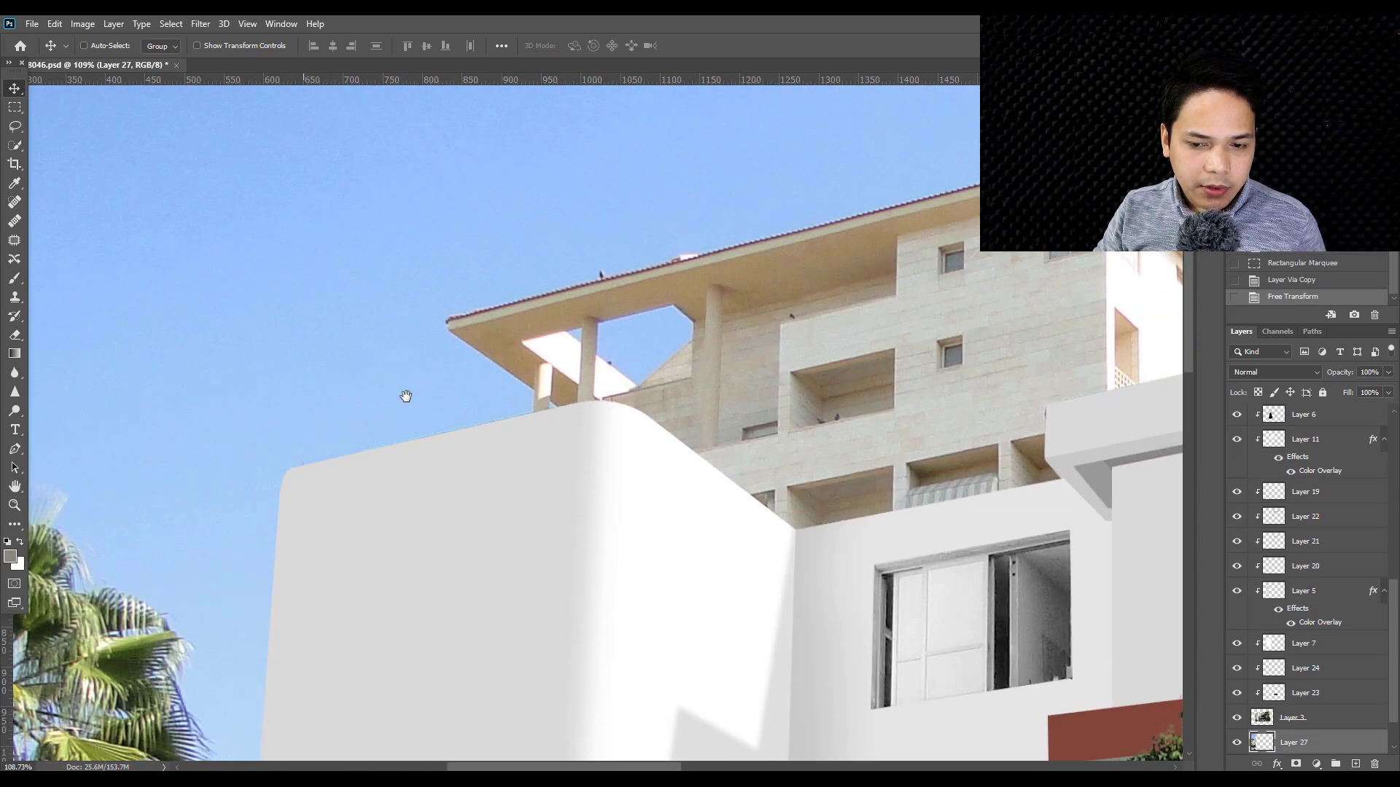
scroll(1018, 472, "down", 2)
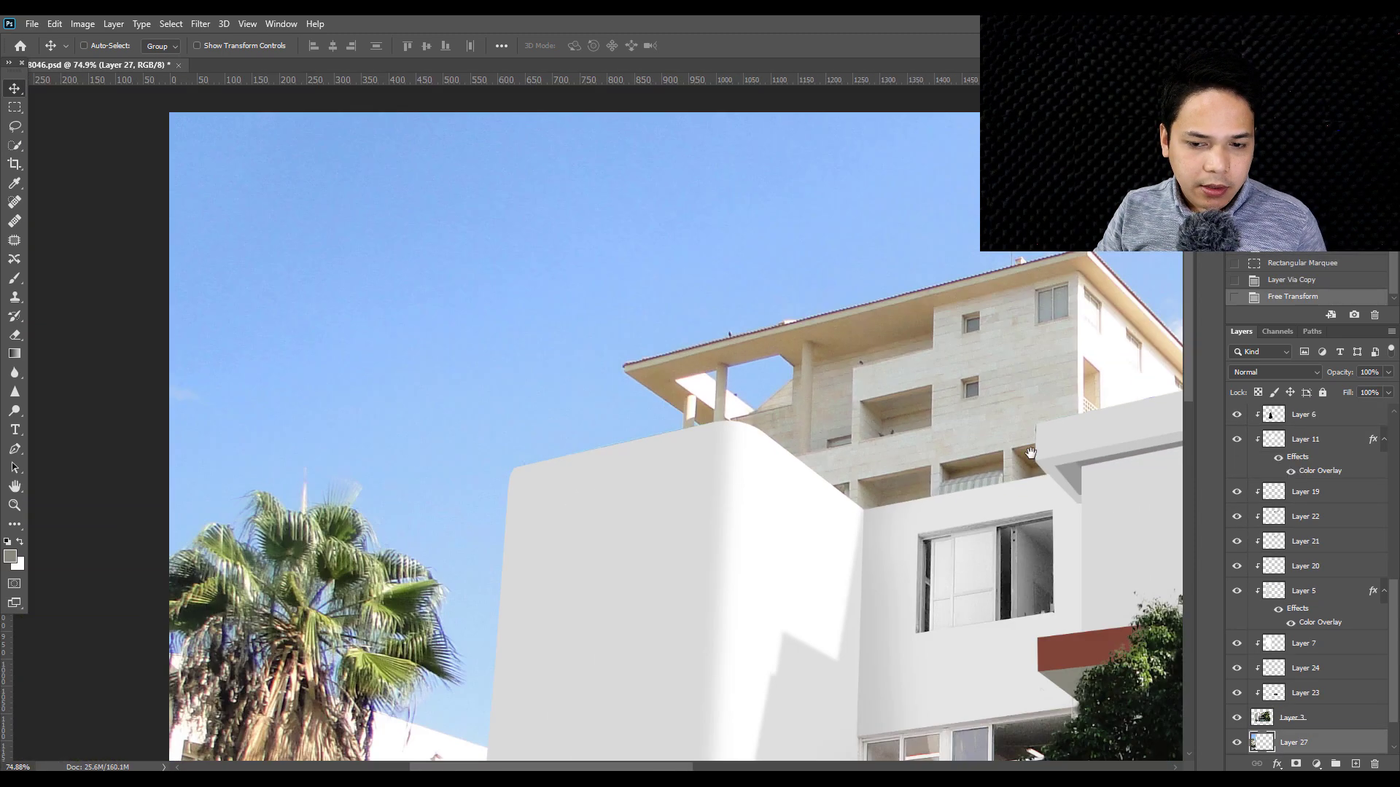
left_click_drag(1019, 472, 530, 451)
scroll(474, 405, "up", 1)
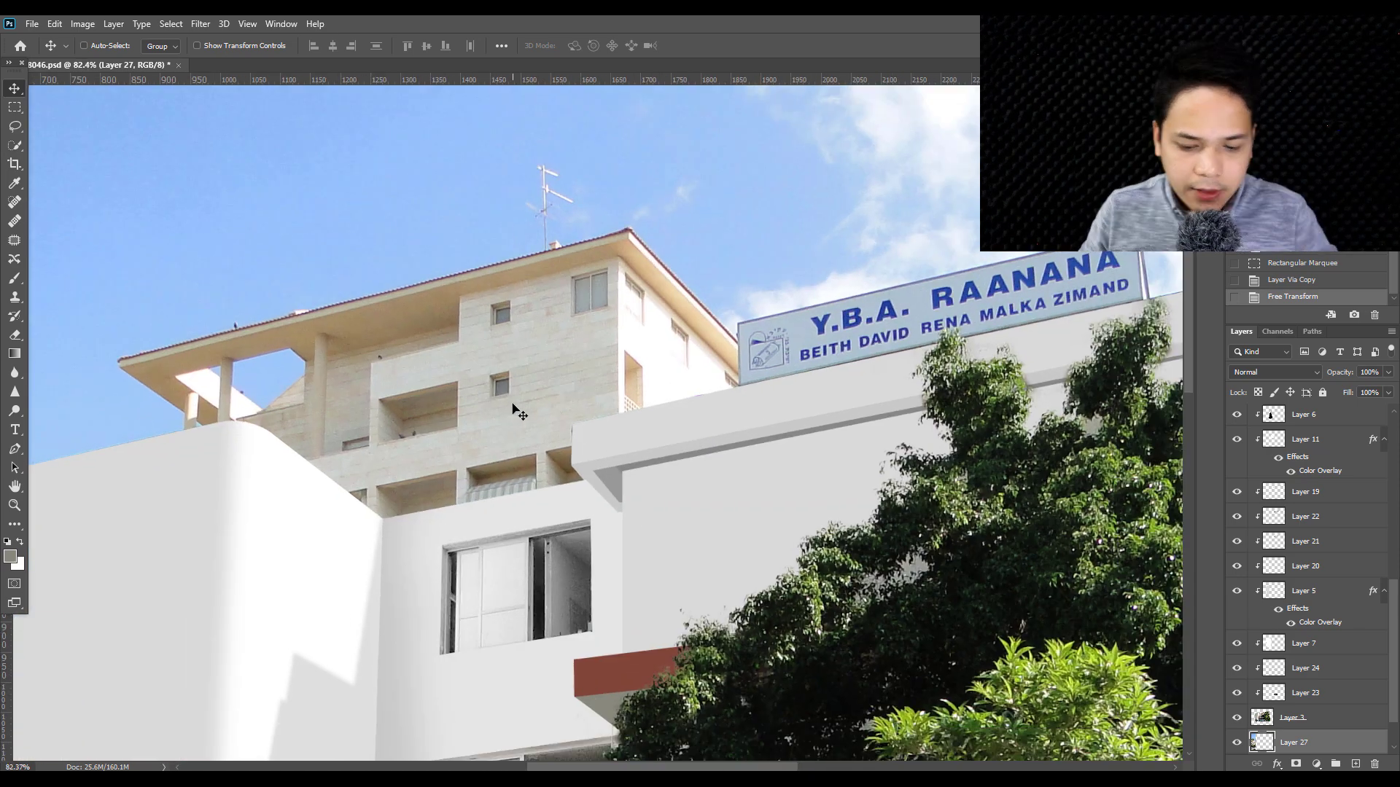
scroll(513, 408, "down", 1)
mouse_move(868, 398)
left_mouse_down()
mouse_move(386, 410)
mouse_move(824, 408)
left_mouse_up()
scroll(422, 406, "up", 1)
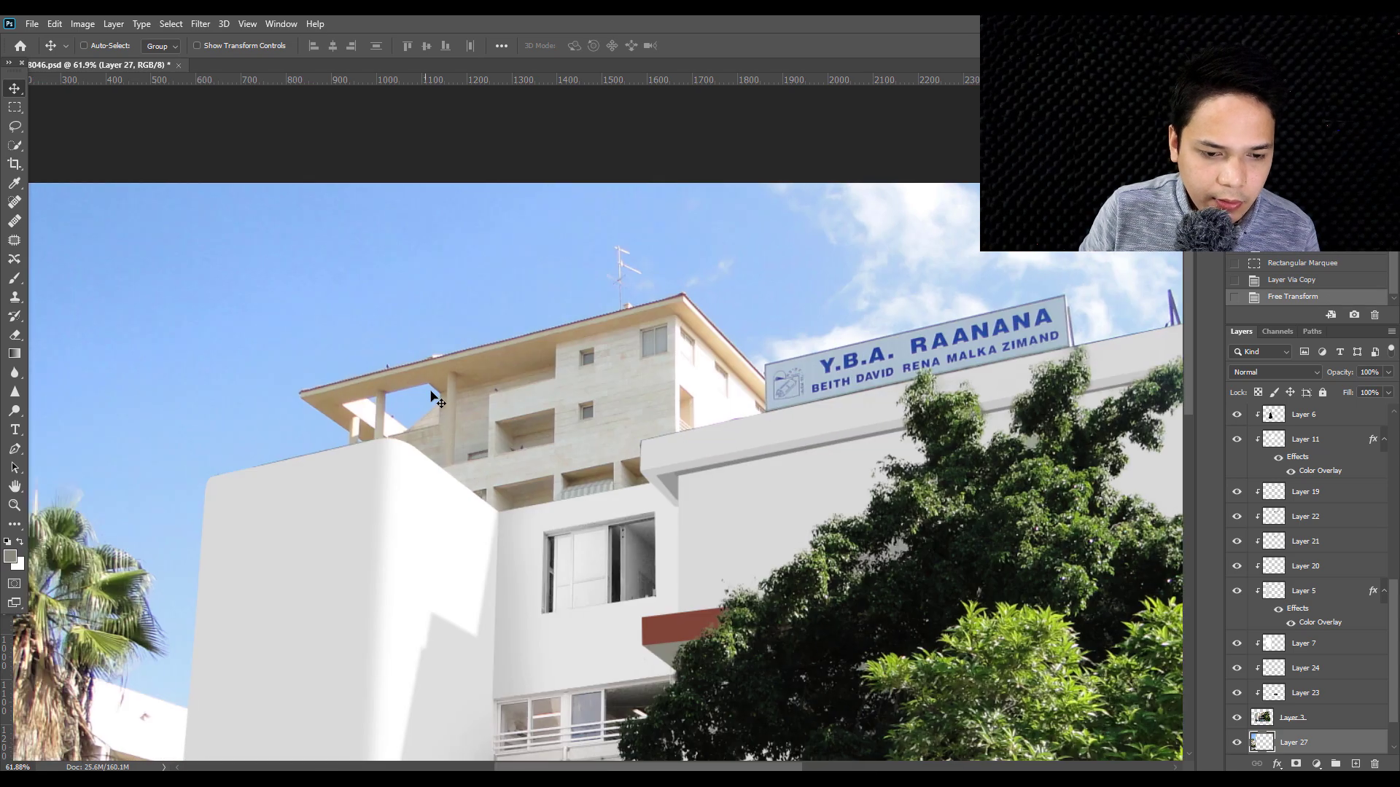
scroll(422, 406, "up", 1)
scroll(442, 400, "up", 1)
- Trace the beige upper floors with a Pen path and turn it into a selection
key("p")
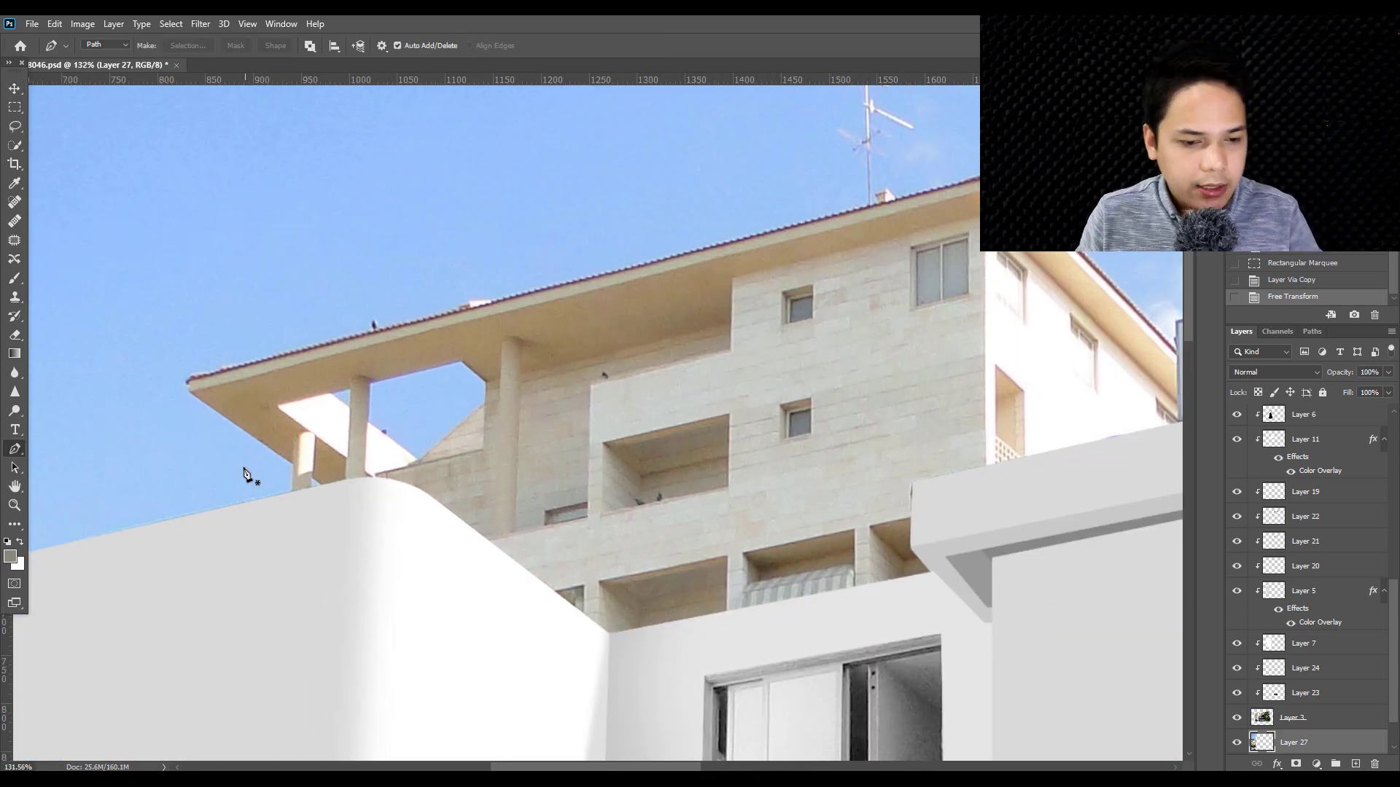
scroll(255, 475, "up", 2)
left_click(332, 518)
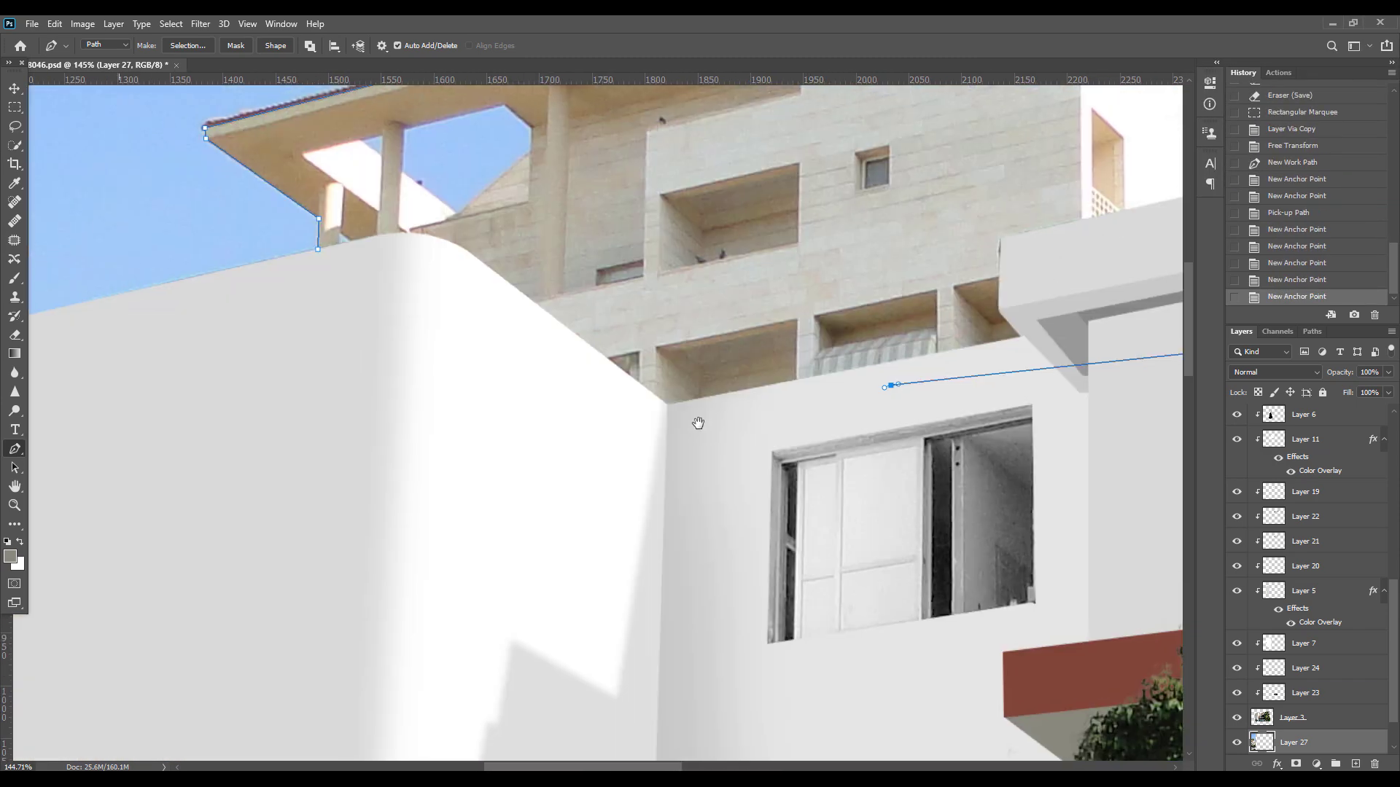
right_click(691, 188)
left_click(723, 253)
key("Return")
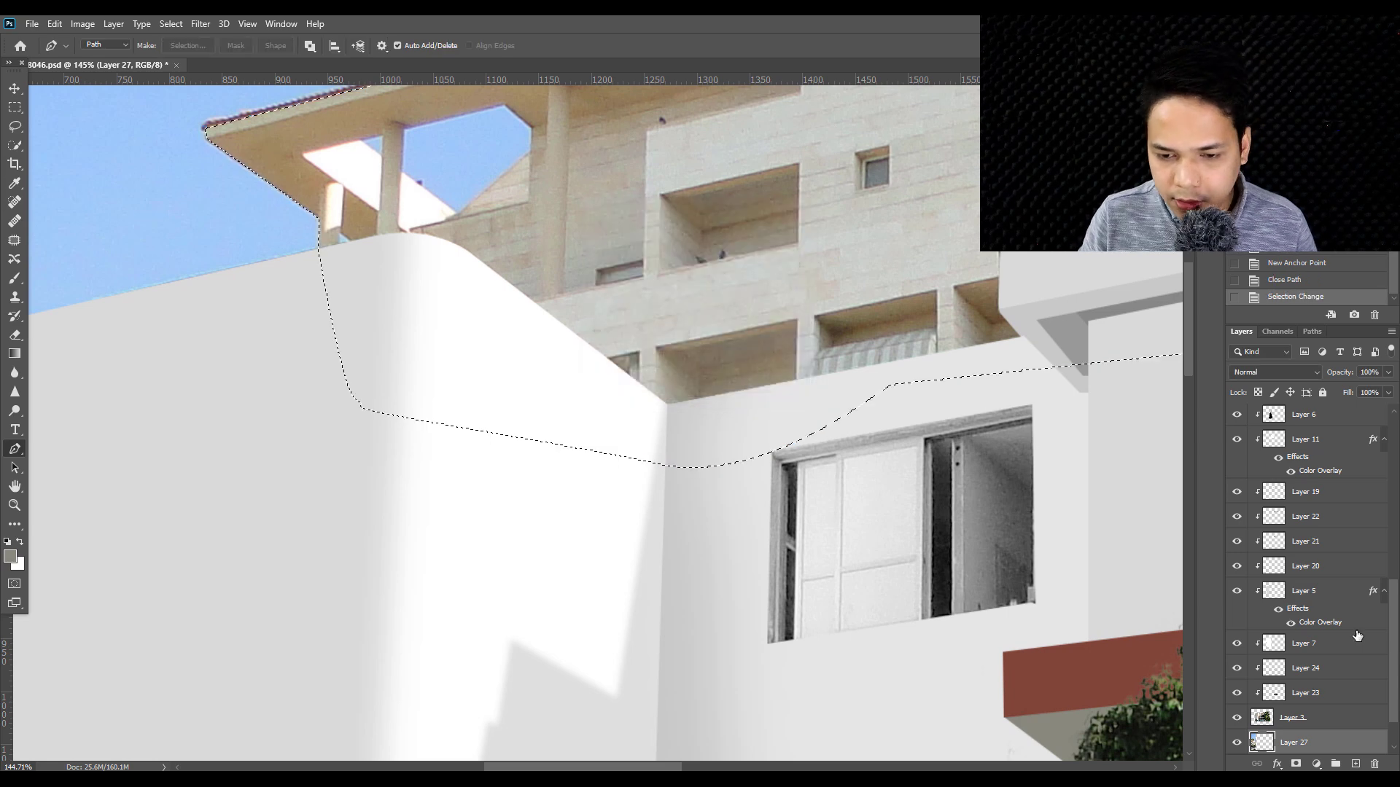
- Copy the selected upper floors from the Edit layer onto new Layer 28
scroll(1285, 719, "down", 2)
left_click(1286, 718)
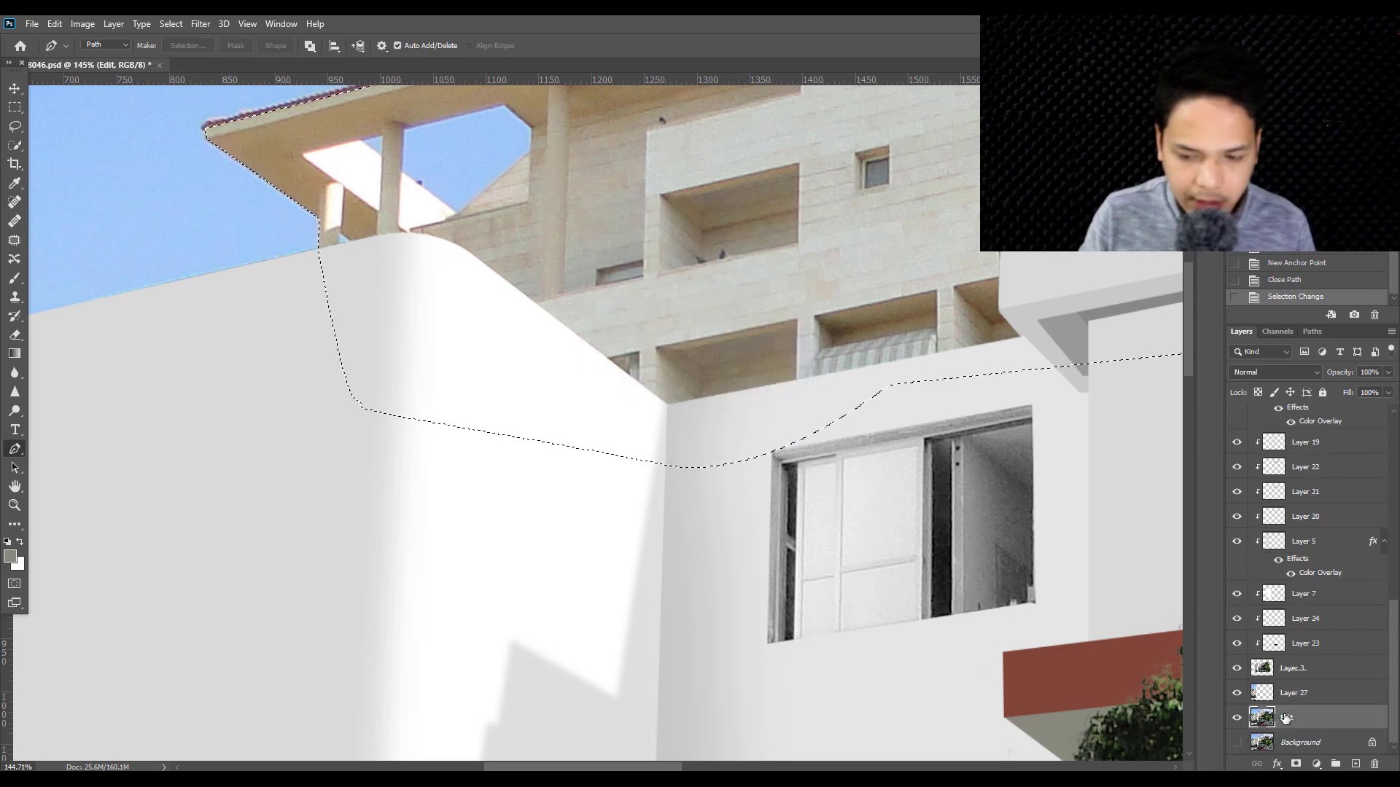
key("ctrl+j")
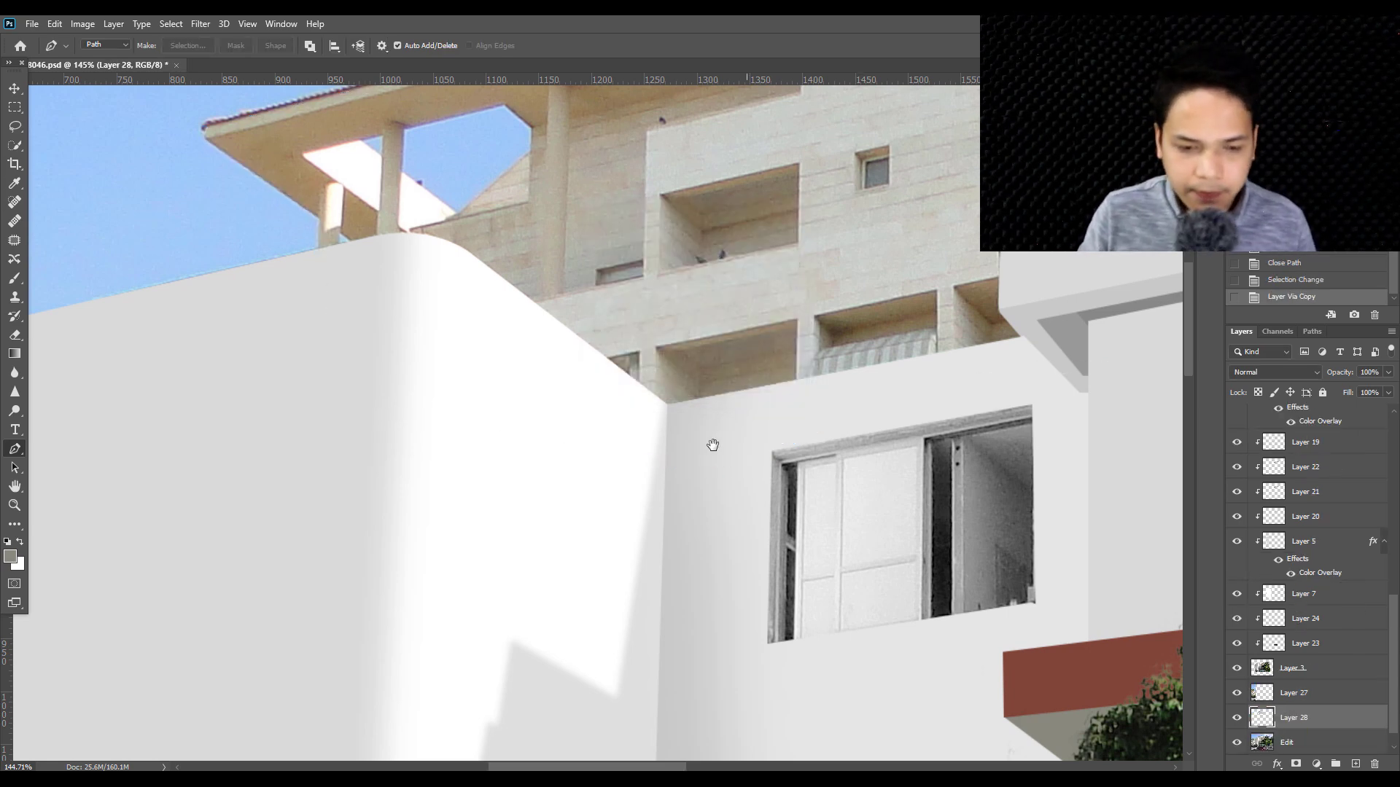
left_click_drag(712, 443, 603, 570)
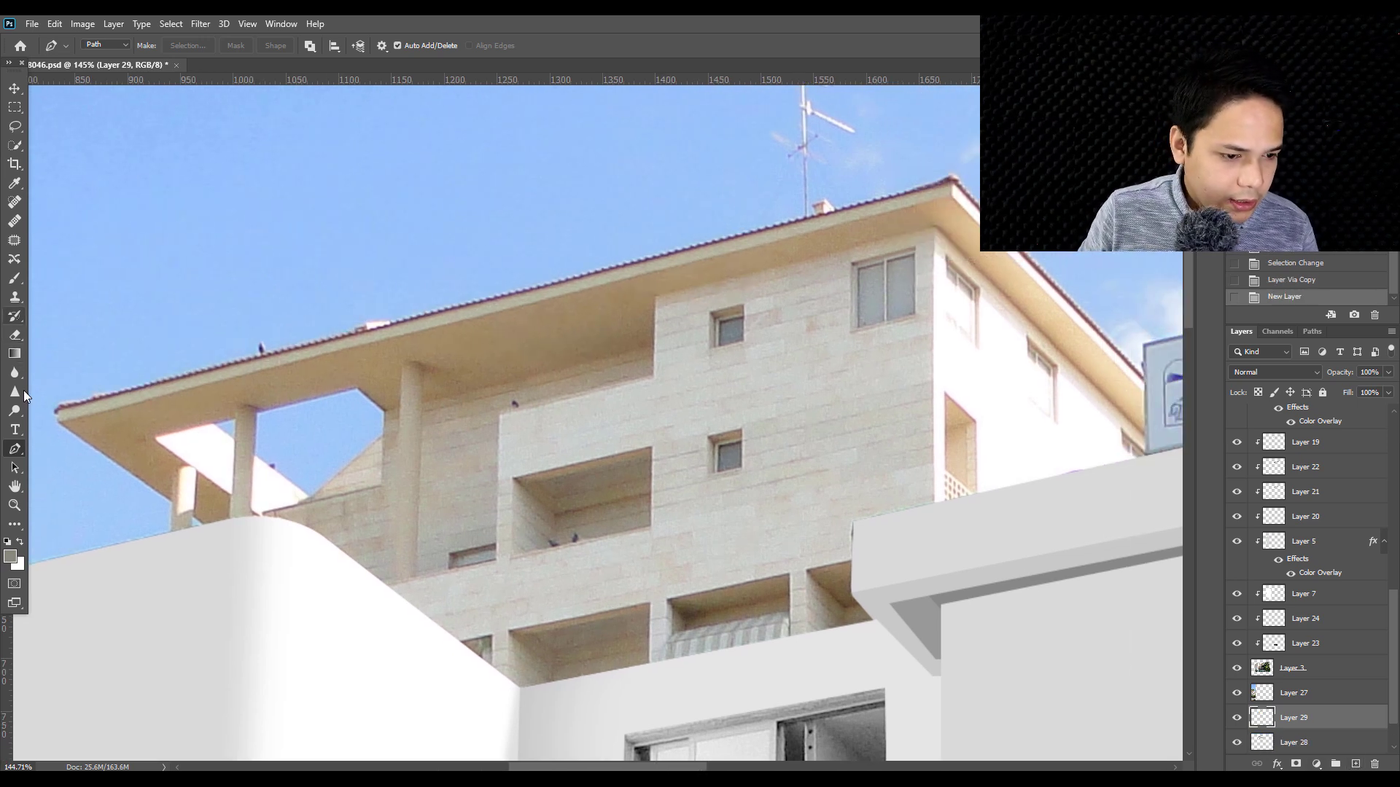
key("g")
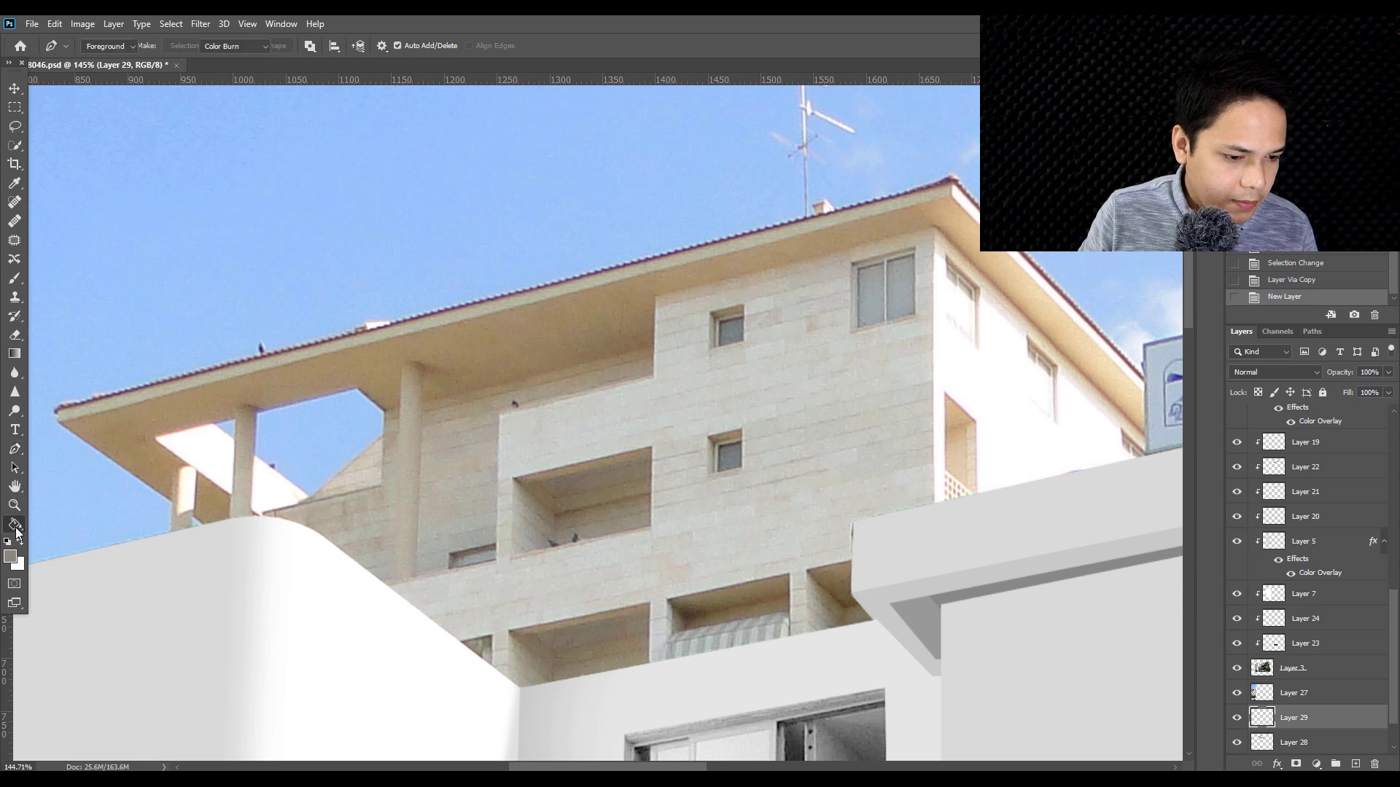
- Fill Layer 29 with wall white, clip it to the penthouse floors, and set 42% opacity
left_click(339, 616, "alt")
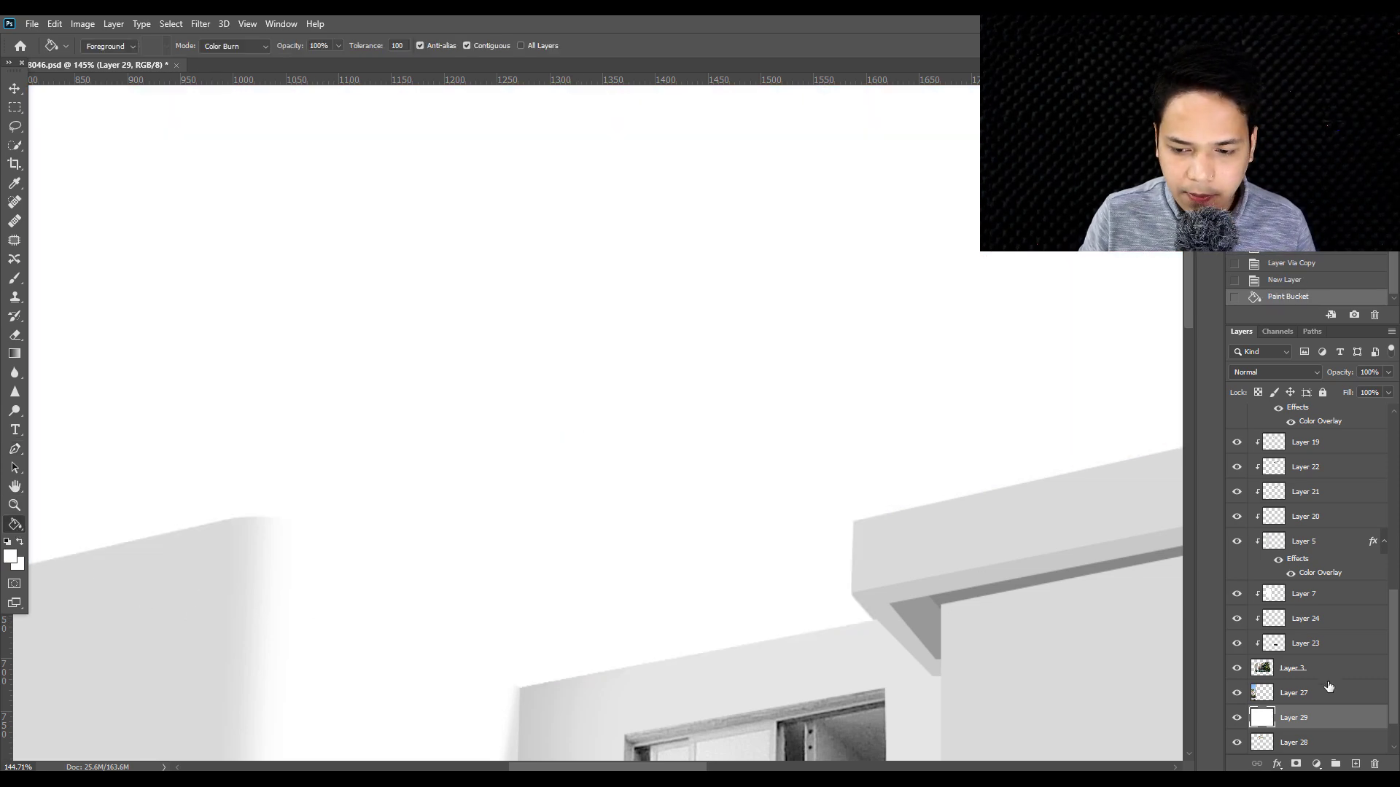
right_click(1315, 711)
left_click(1268, 365)
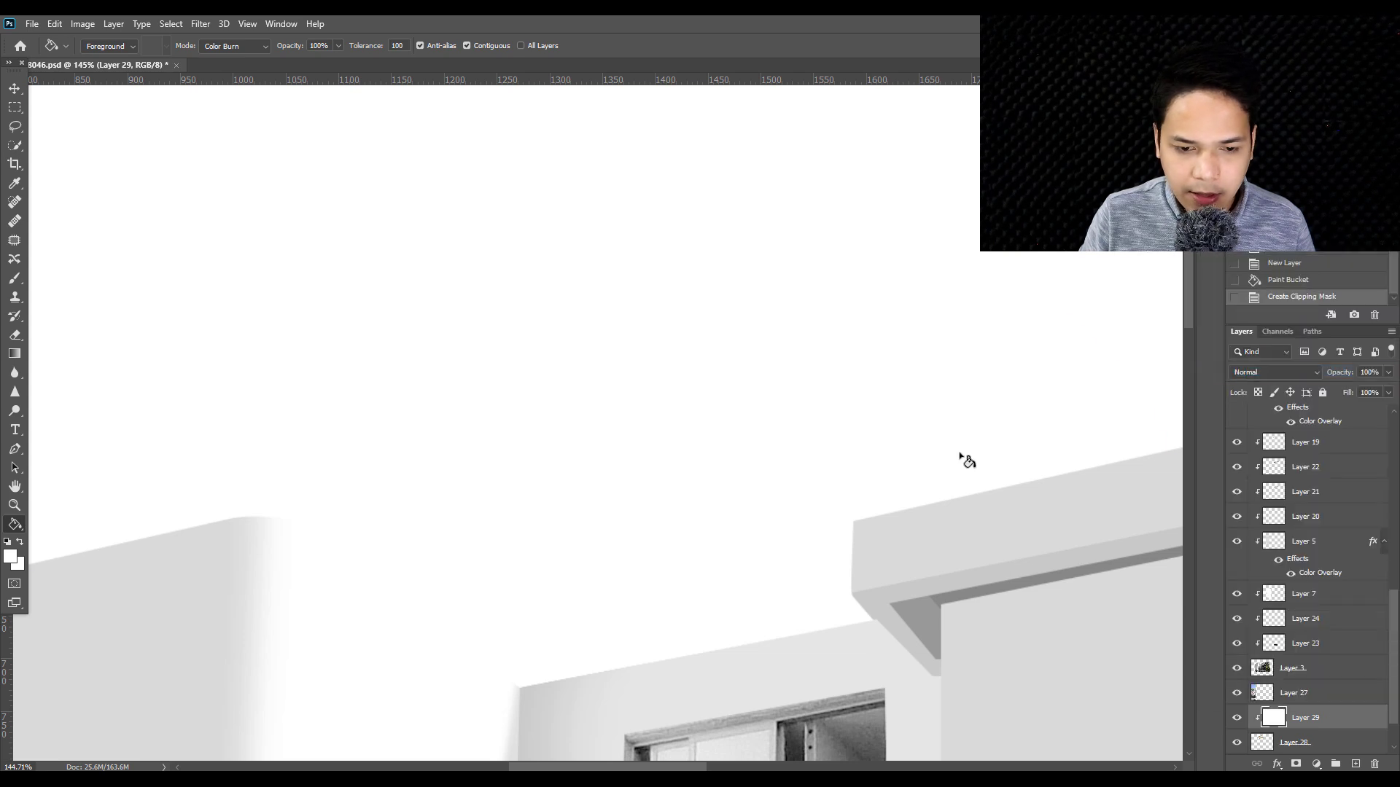
scroll(1016, 566, "down", 2)
scroll(738, 394, "down", 1)
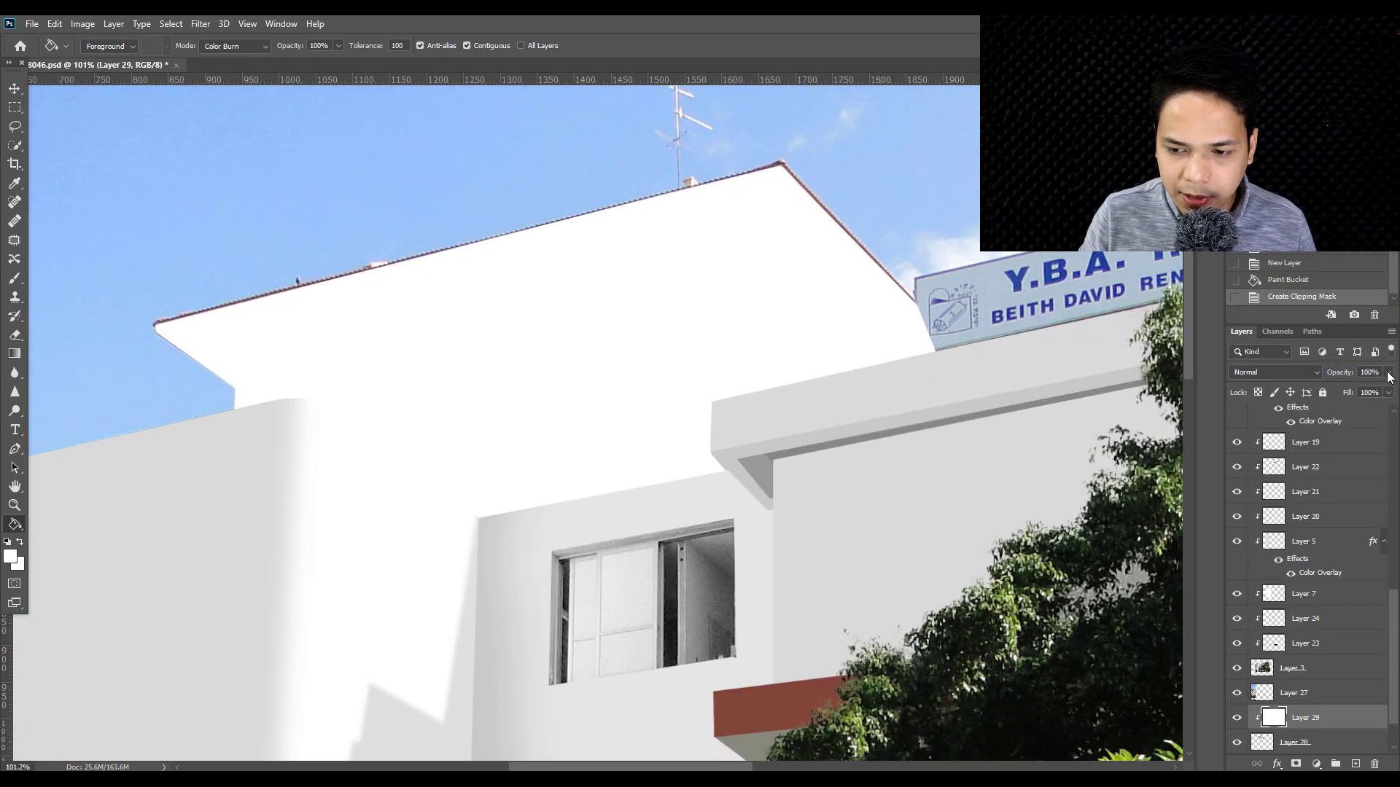
left_click(1343, 391)
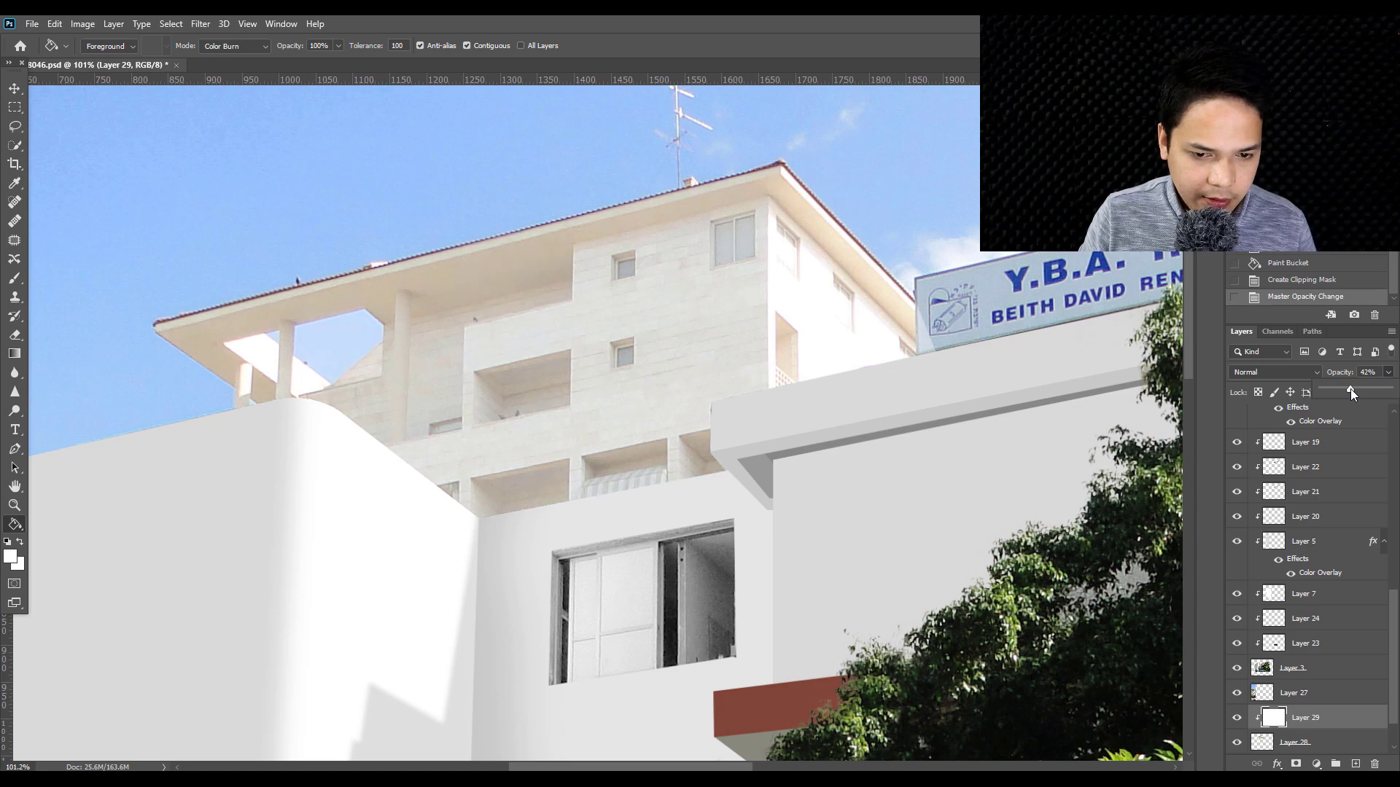
- Hide and reshow the white fill layer to compare the lightened floors with the original
scroll(728, 397, "down", 2)
scroll(726, 398, "down", 2)
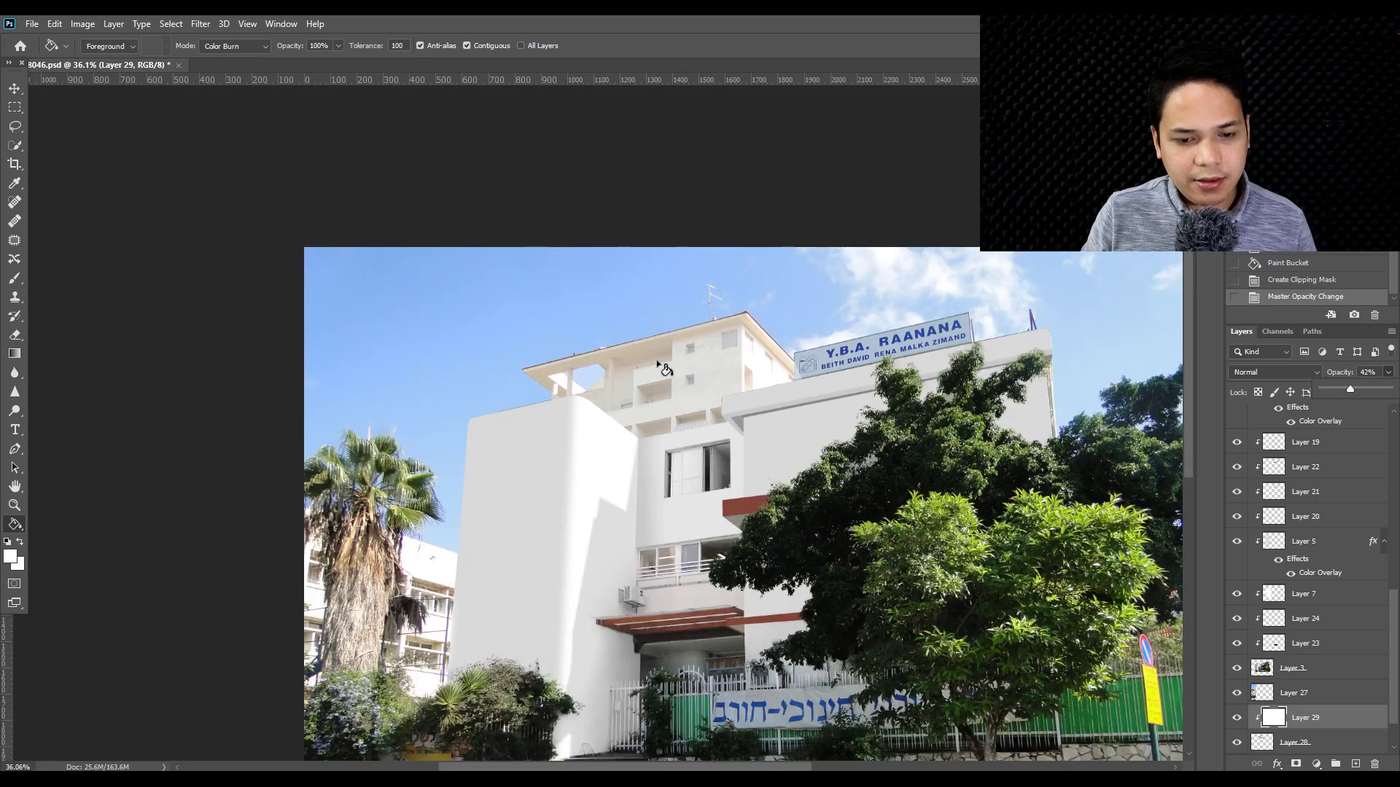
scroll(662, 348, "up", 3)
right_click(1235, 721)
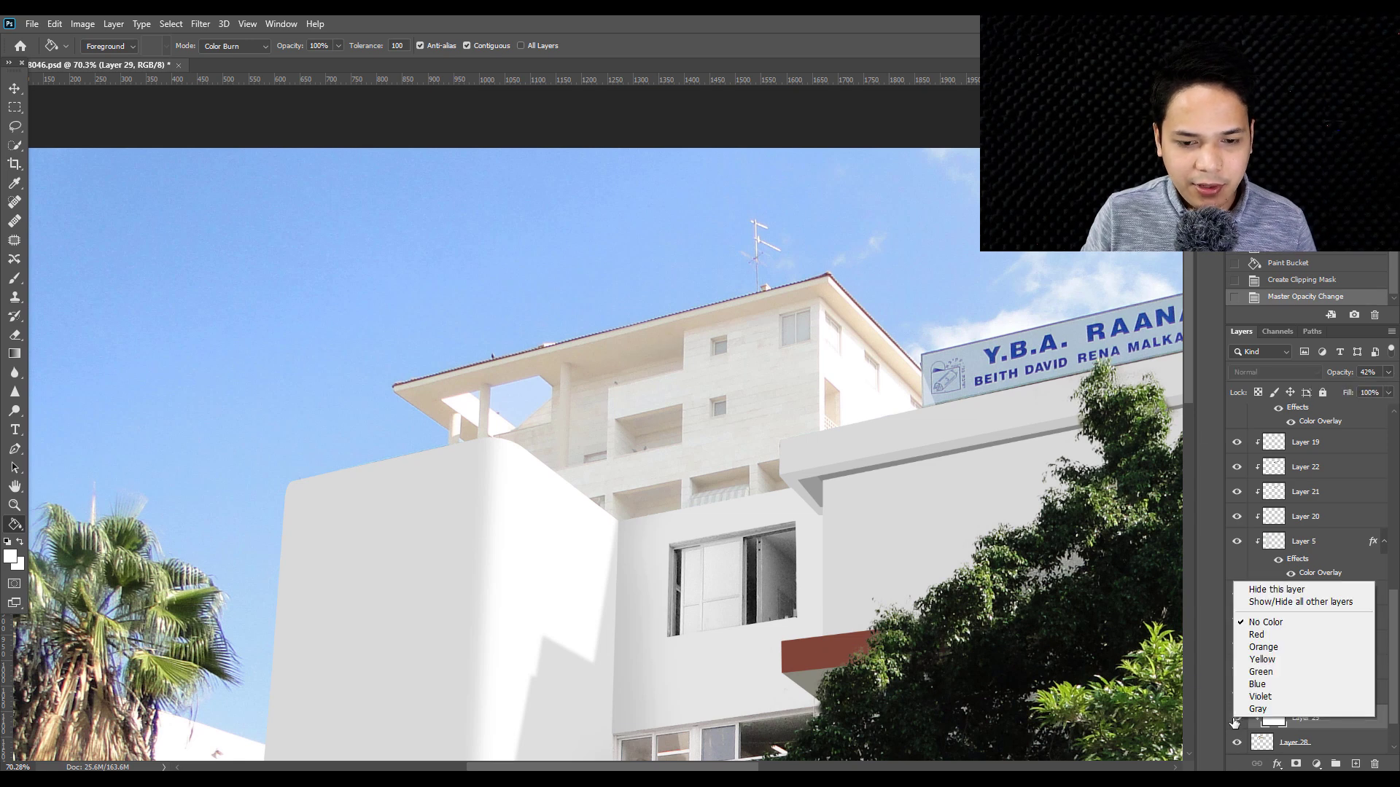
left_click(1244, 731)
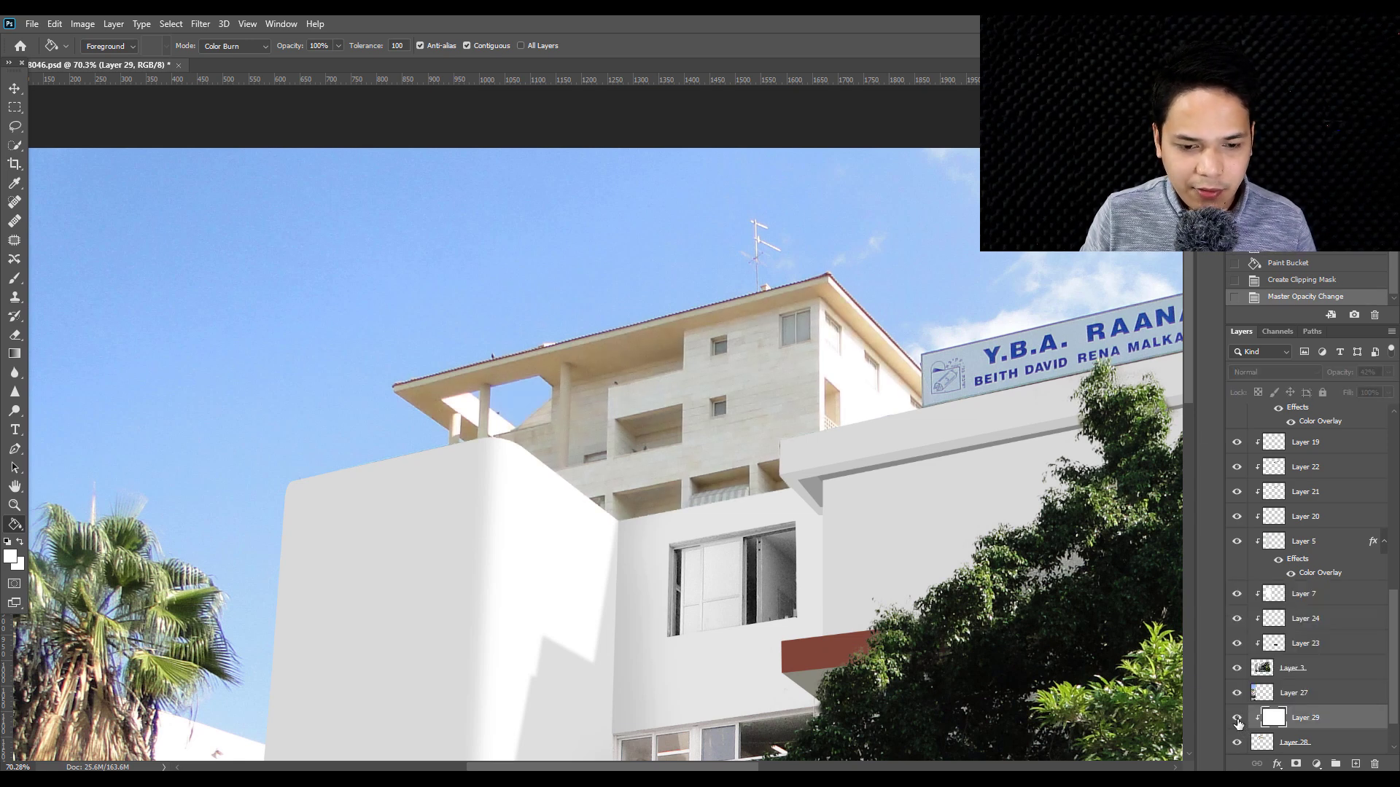
left_click(1237, 721)
scroll(519, 378, "up", 2)
scroll(388, 353, "up", 2)
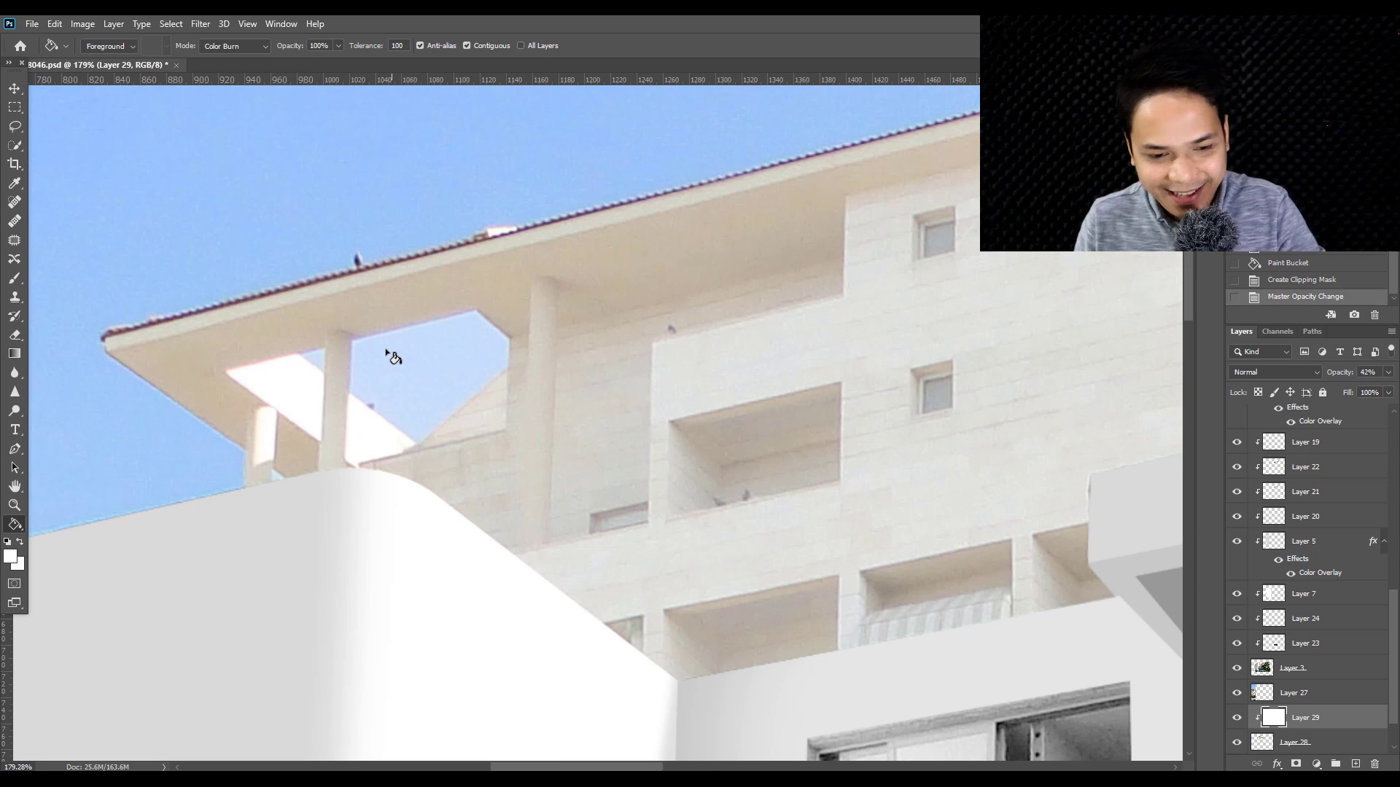
- Outline the sky gap between the penthouse roof pillars with a Pen path
key("p")
scroll(328, 360, "up", 1)
scroll(328, 360, "up", 1)
scroll(326, 365, "up", 1)
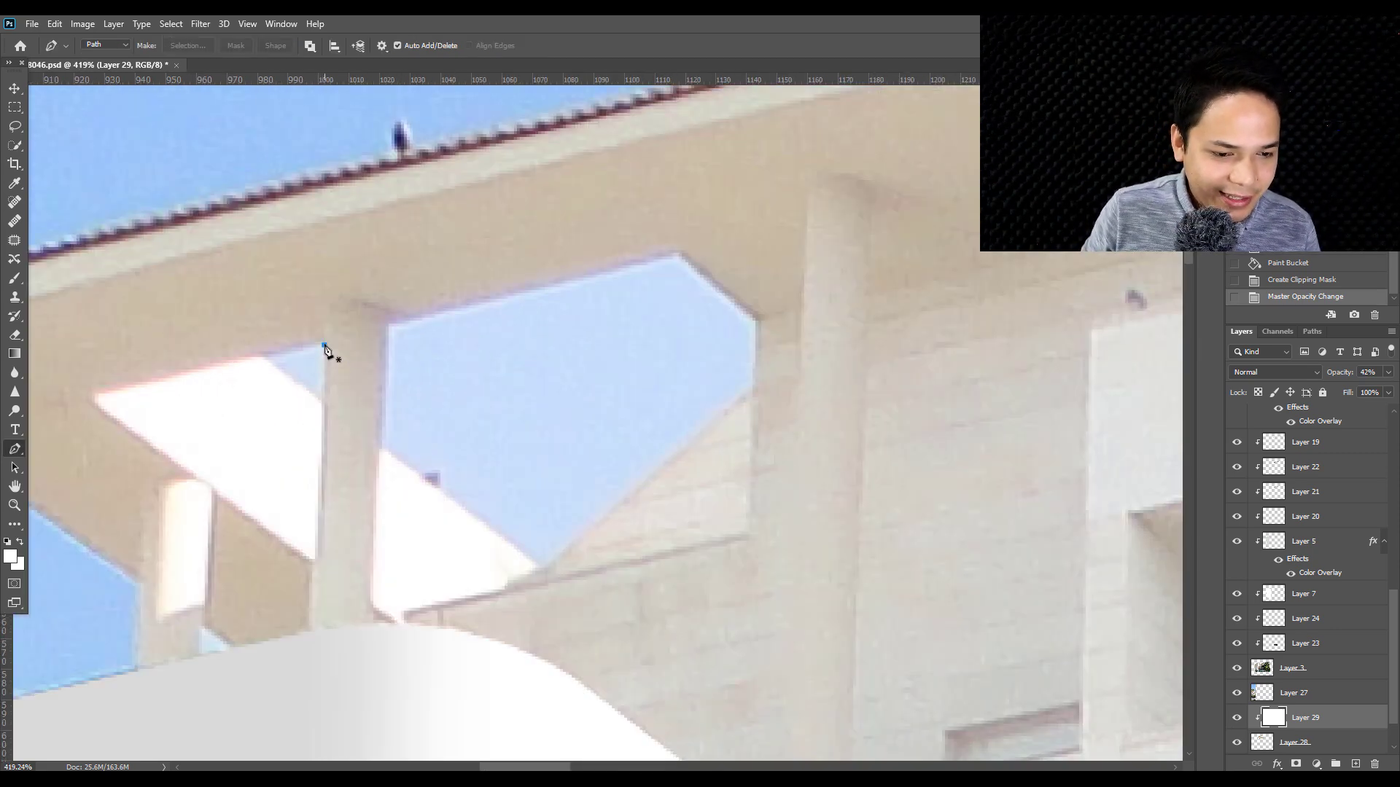
left_click(324, 345)
left_click(322, 403)
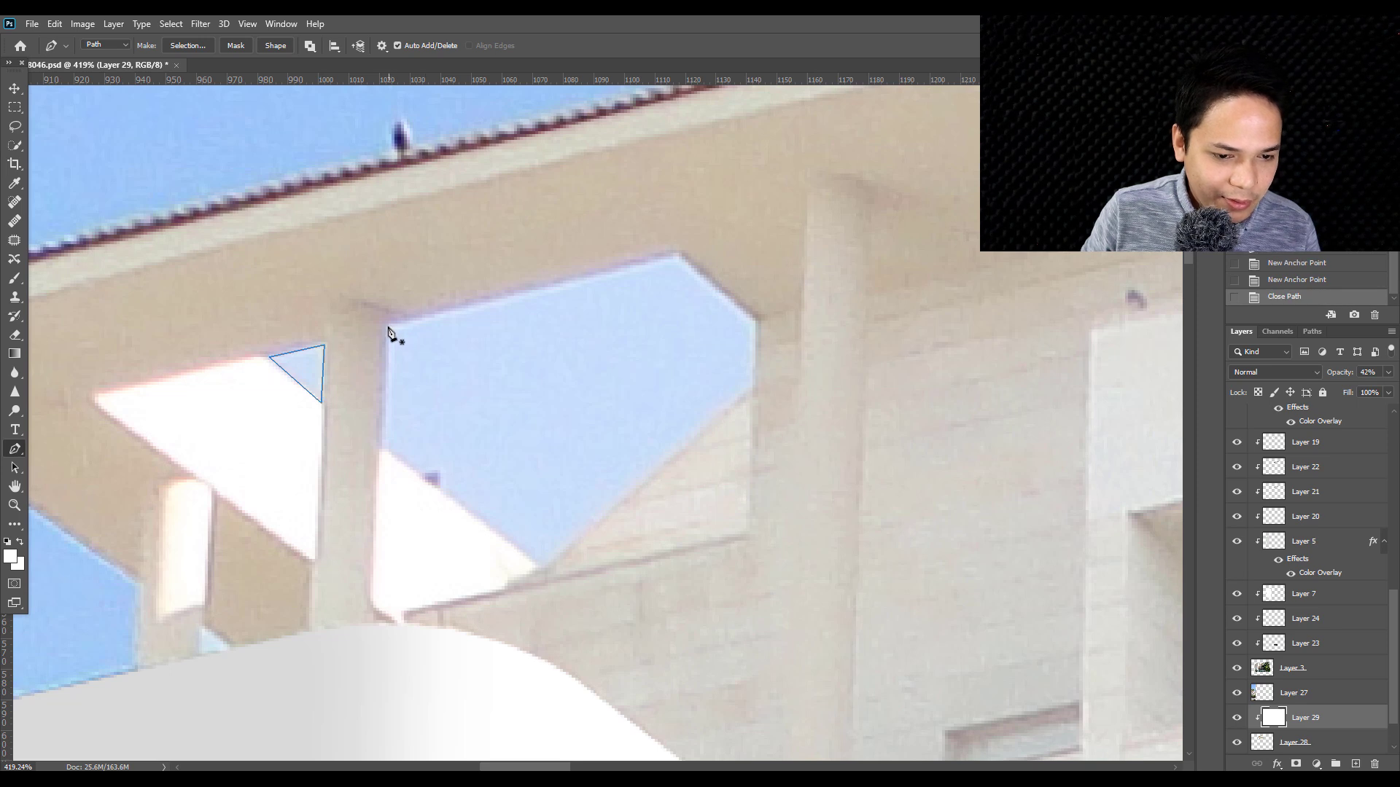
left_click(379, 446)
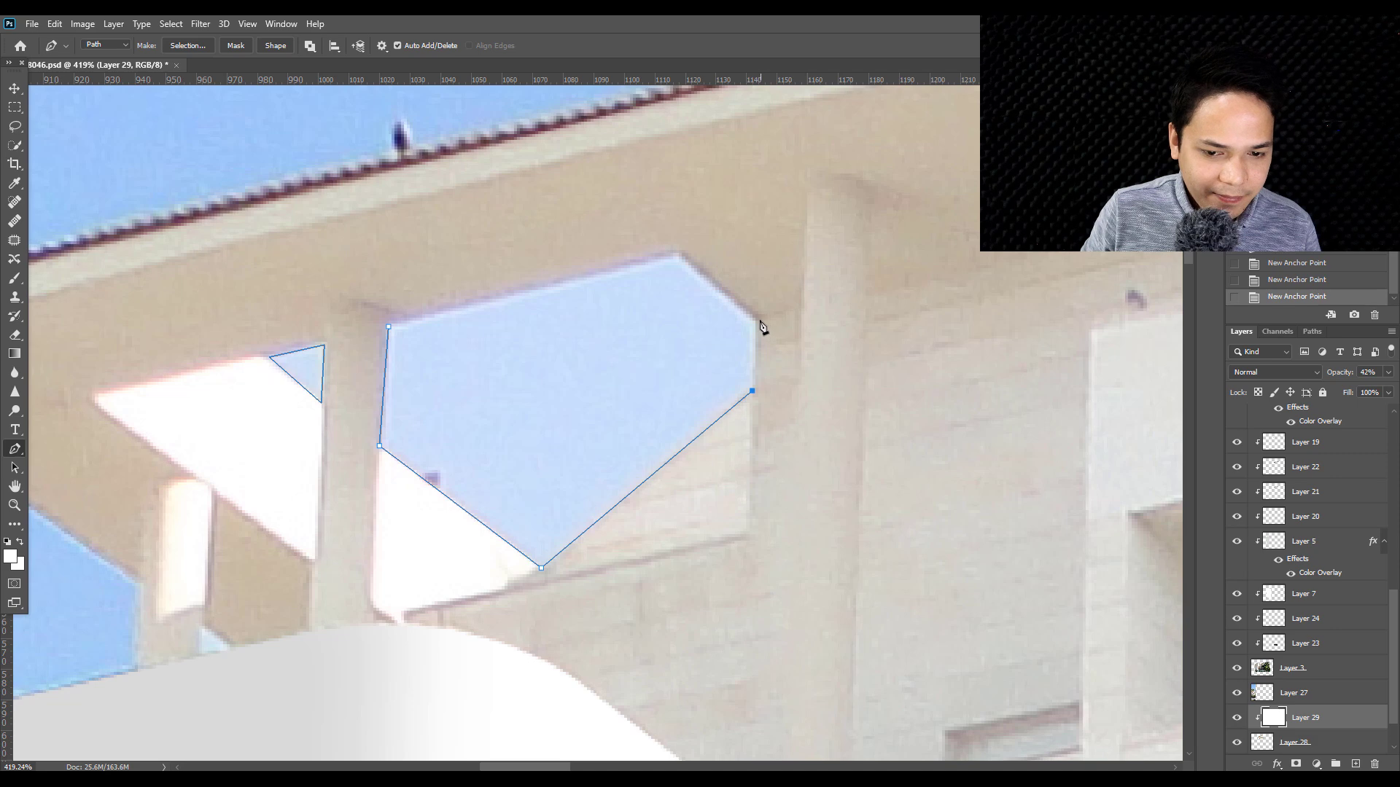
left_click(678, 252)
scroll(467, 423, "down", 5)
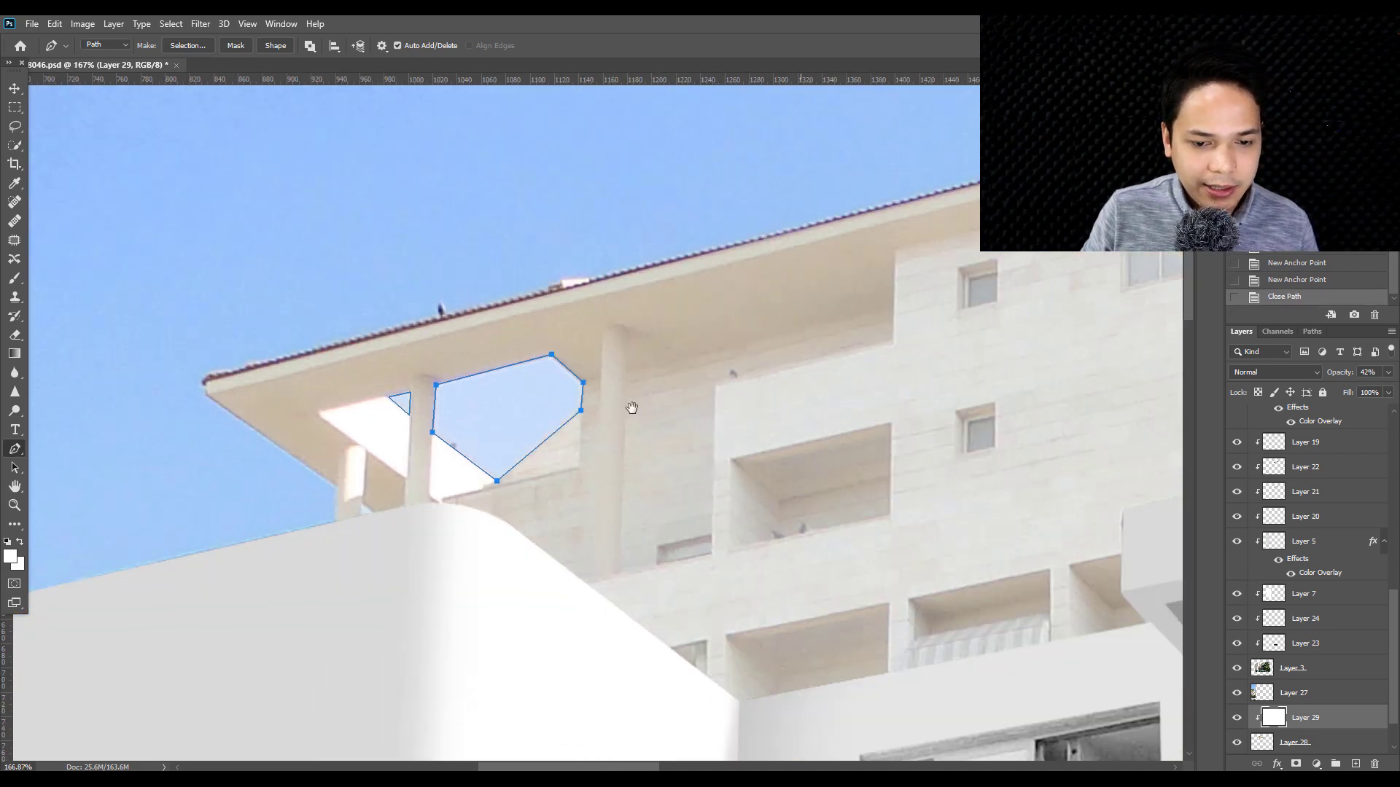
- Convert the outline to a selection and delete it from Layer 28 to reveal blue sky
right_click(500, 279)
left_click(542, 335)
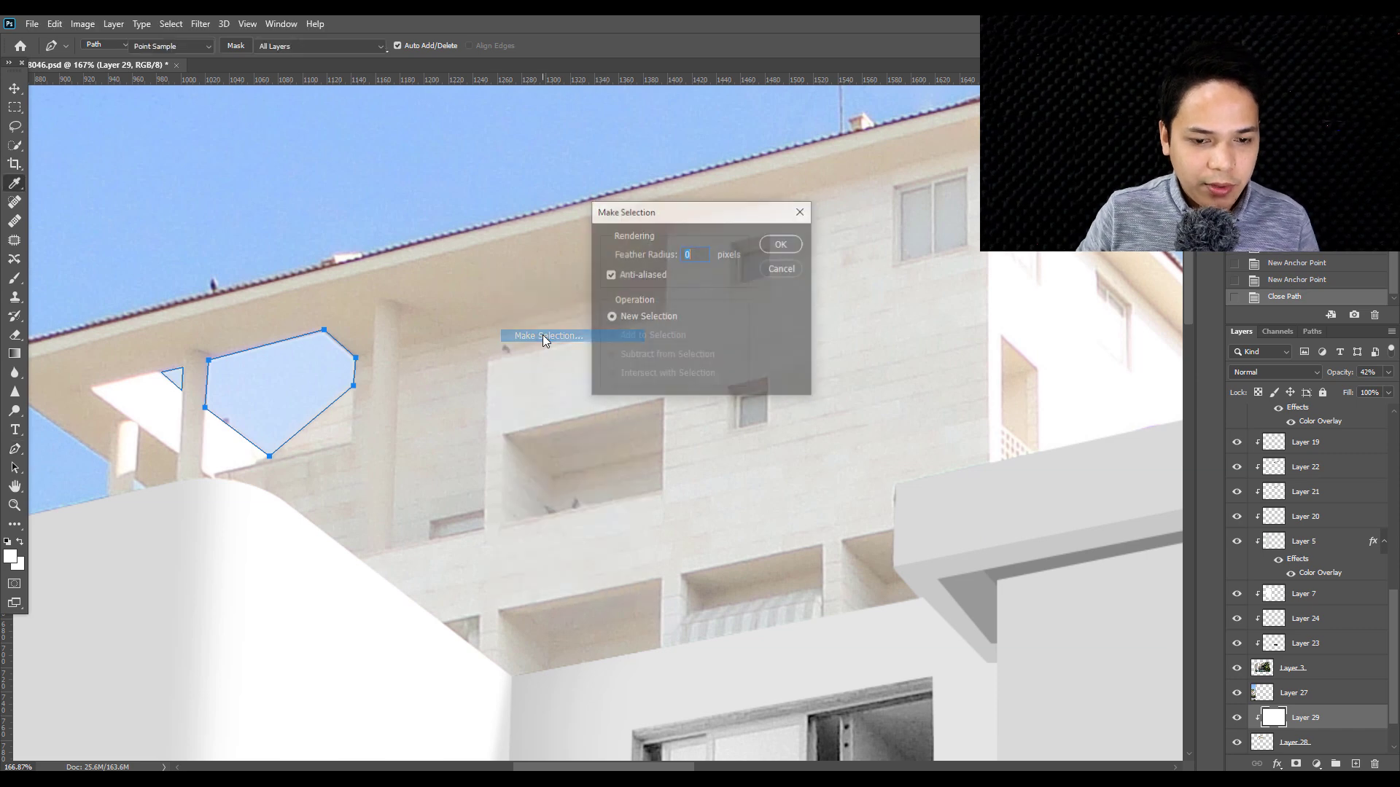
key("Return")
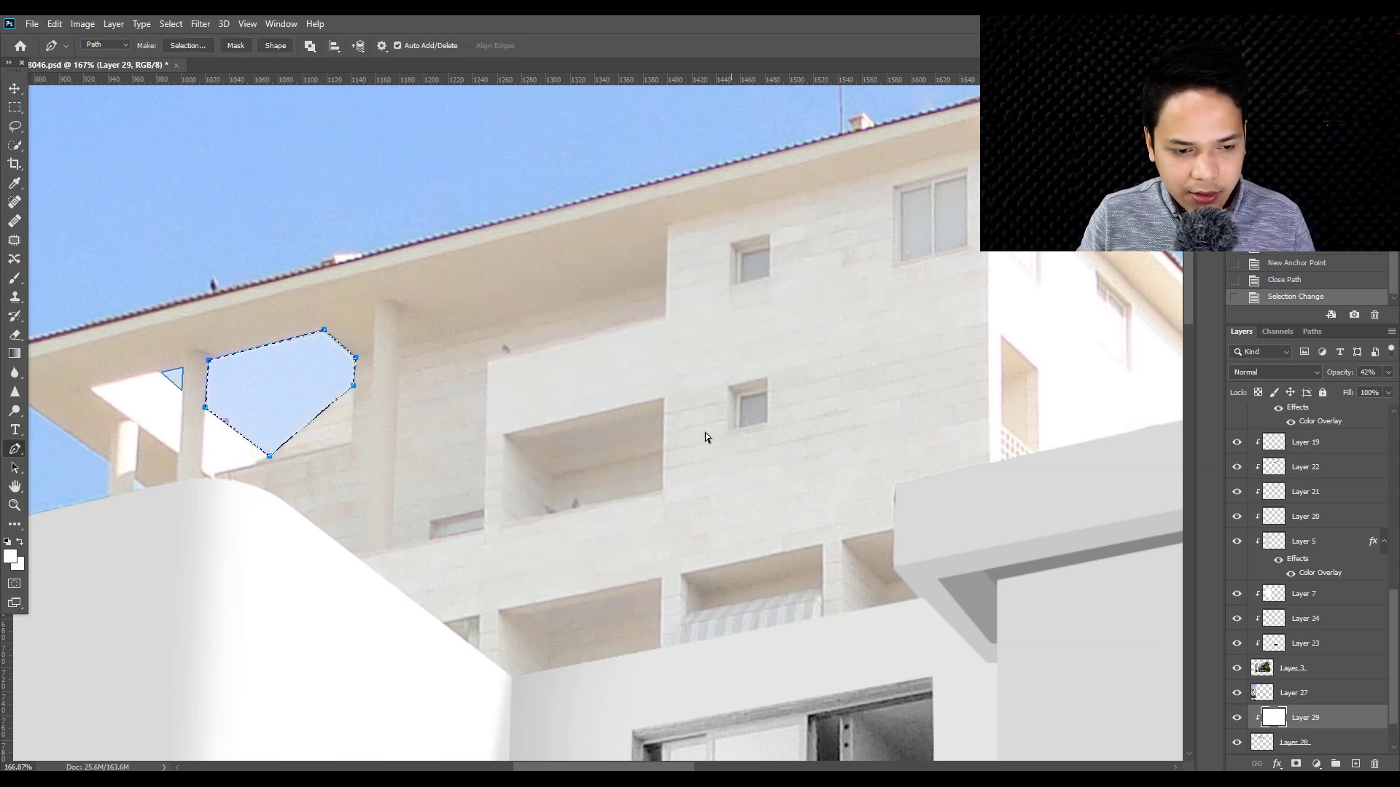
key("ctrl+z")
right_click(553, 296)
key("Escape")
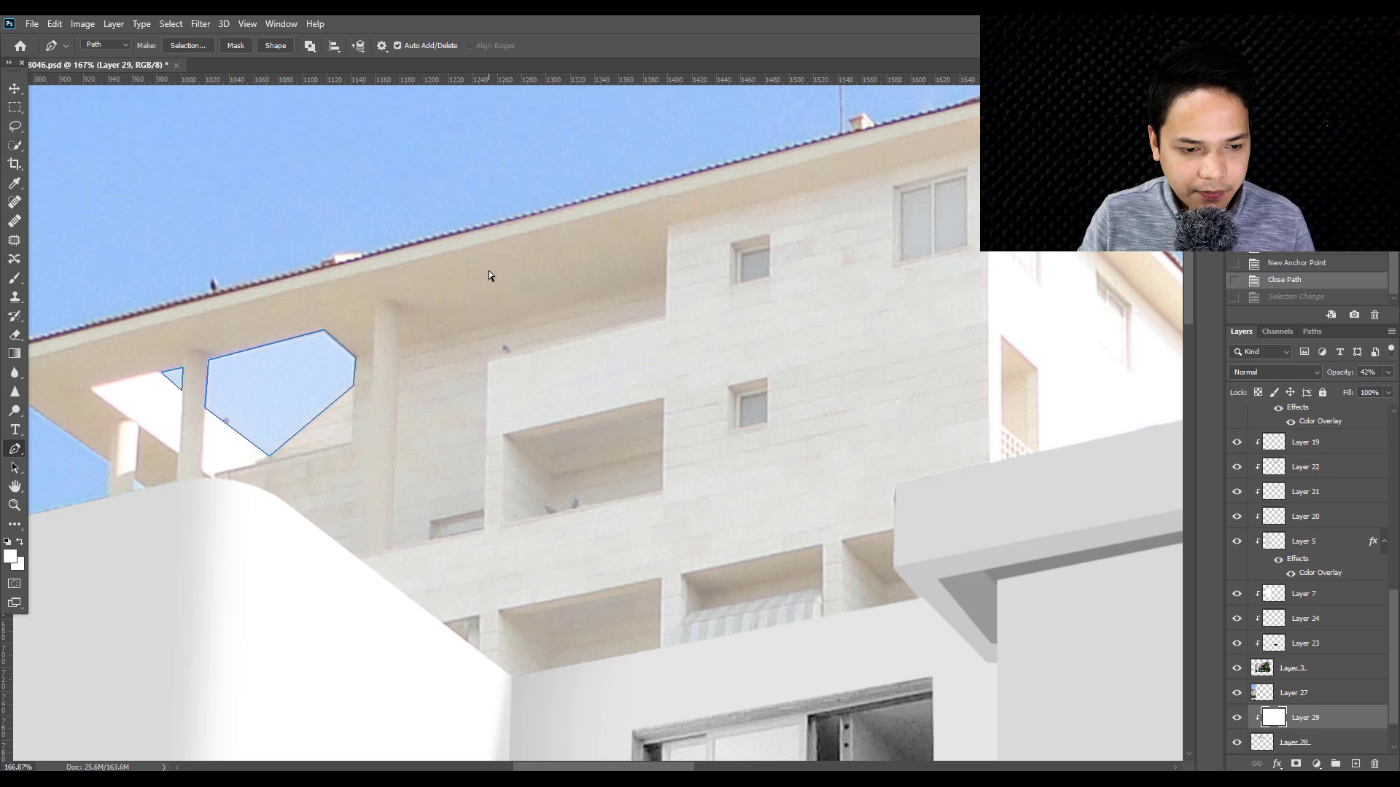
right_click(488, 275)
left_click(515, 335)
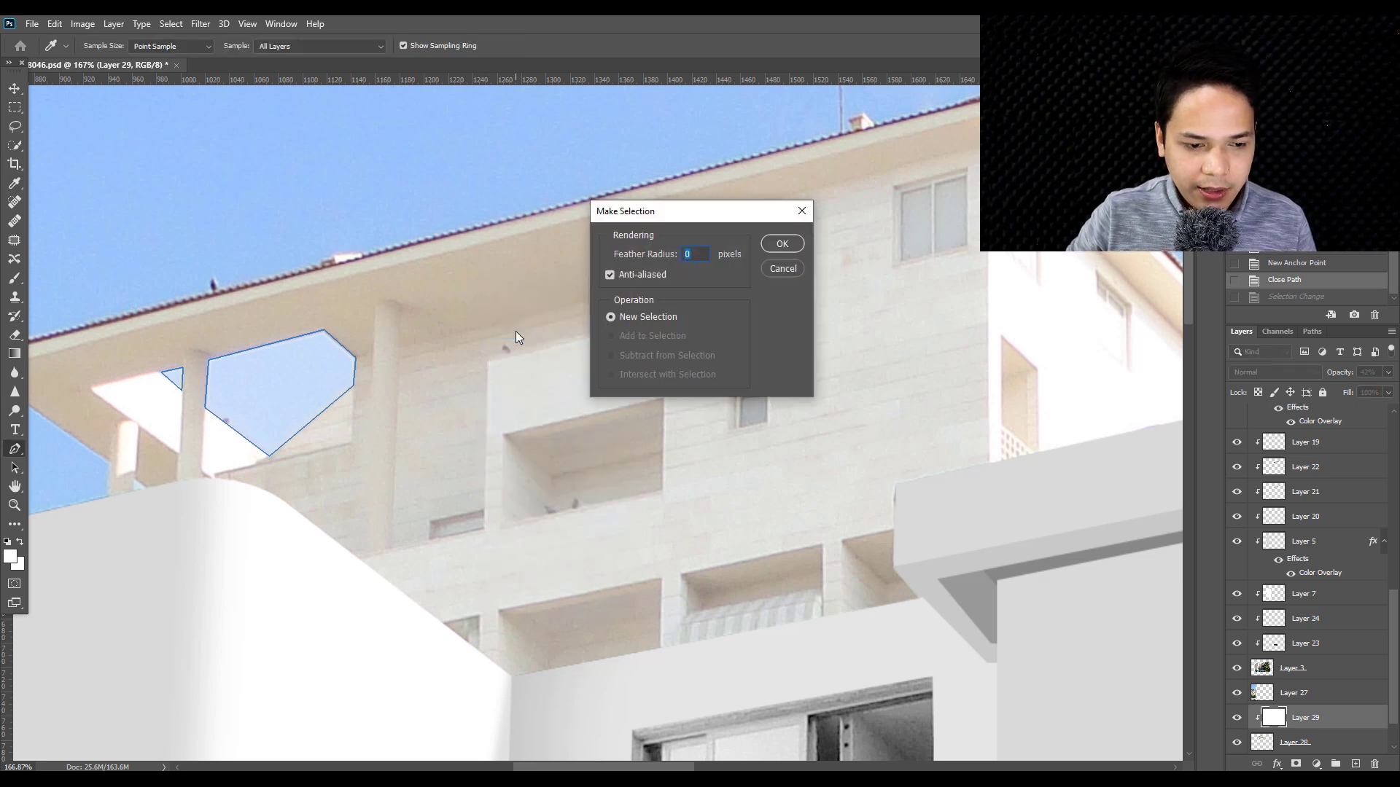
key("Return")
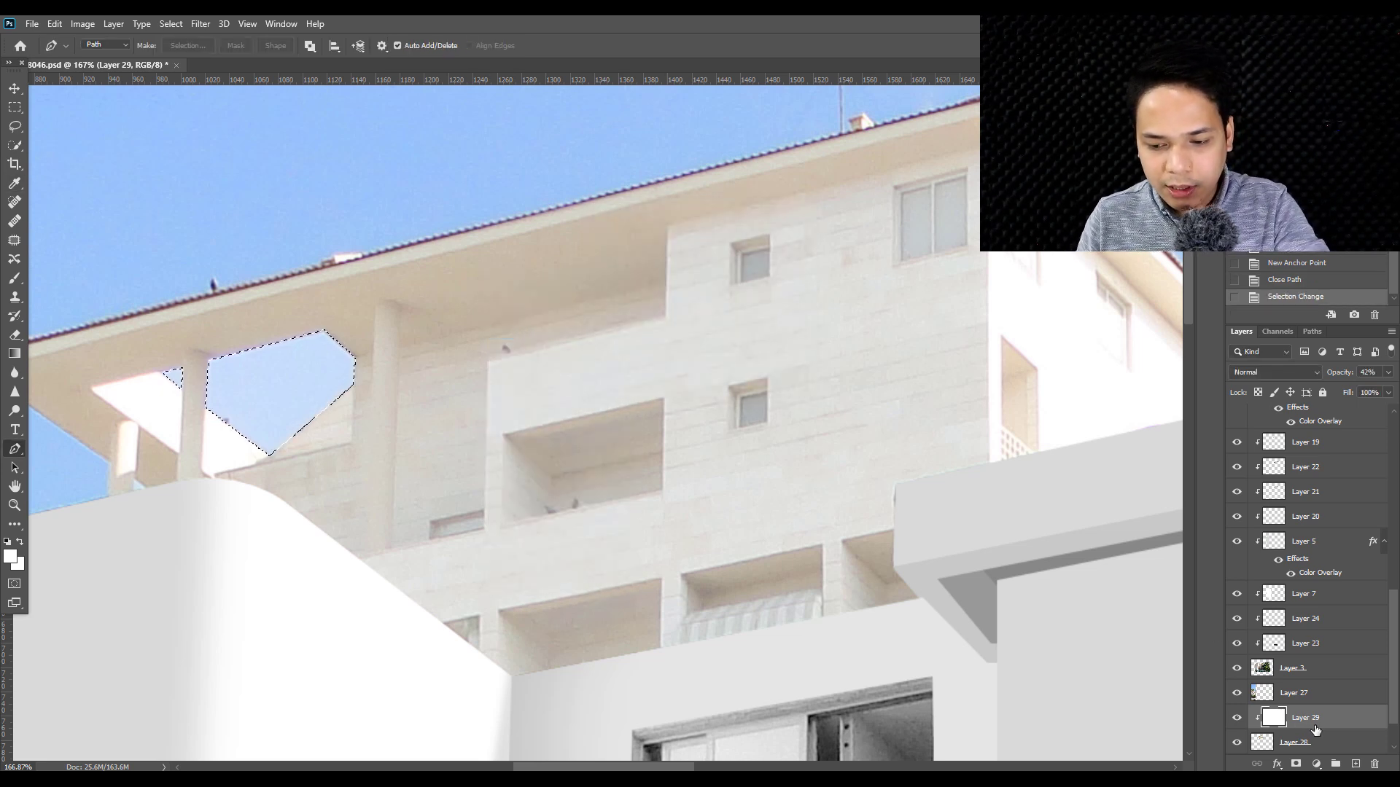
left_click(1327, 743)
key("Delete")
- Deselect and toggle Layer 29's white fill to compare the penthouse floors before and after
key("ctrl+d")
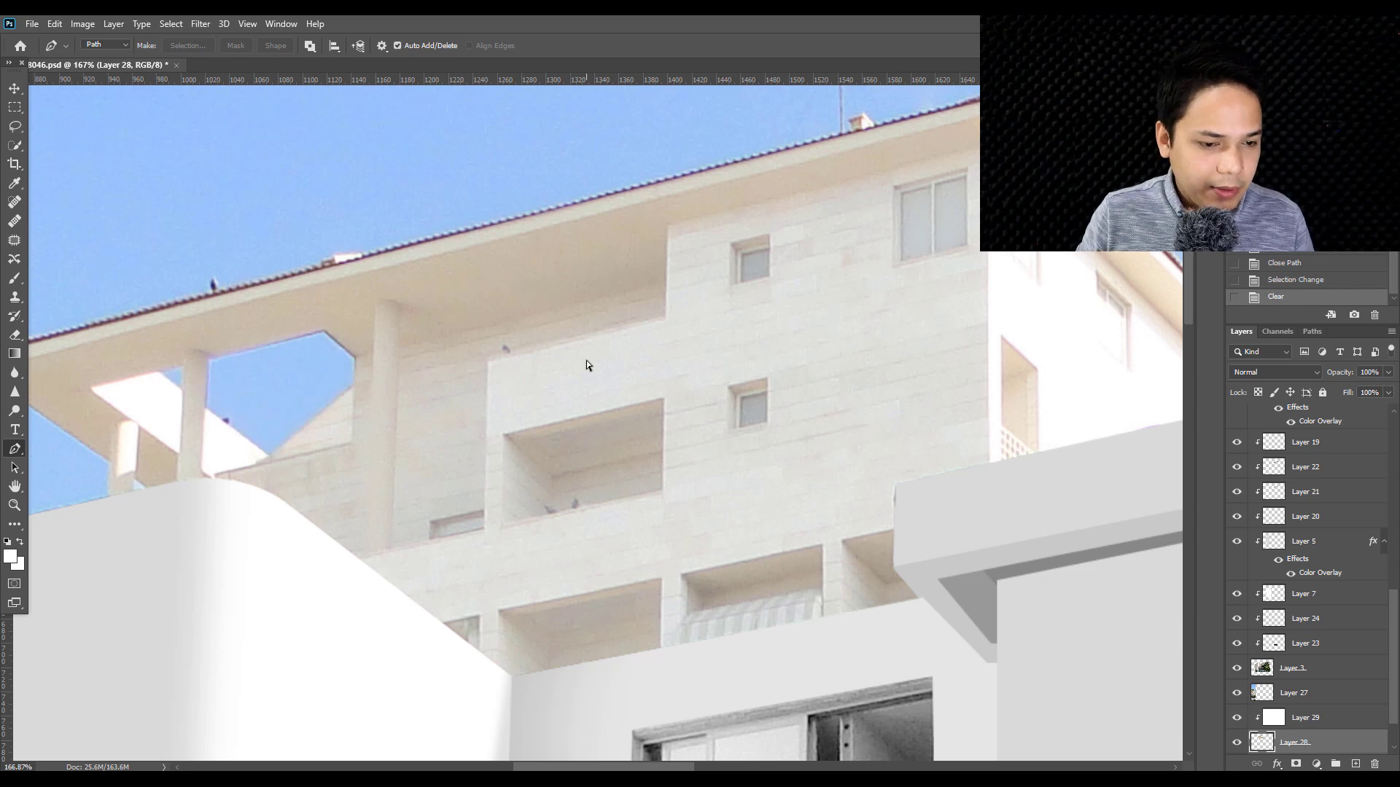
scroll(587, 360, "down", 3)
scroll(585, 369, "down", 3)
scroll(616, 325, "up", 4)
scroll(731, 339, "up", 2)
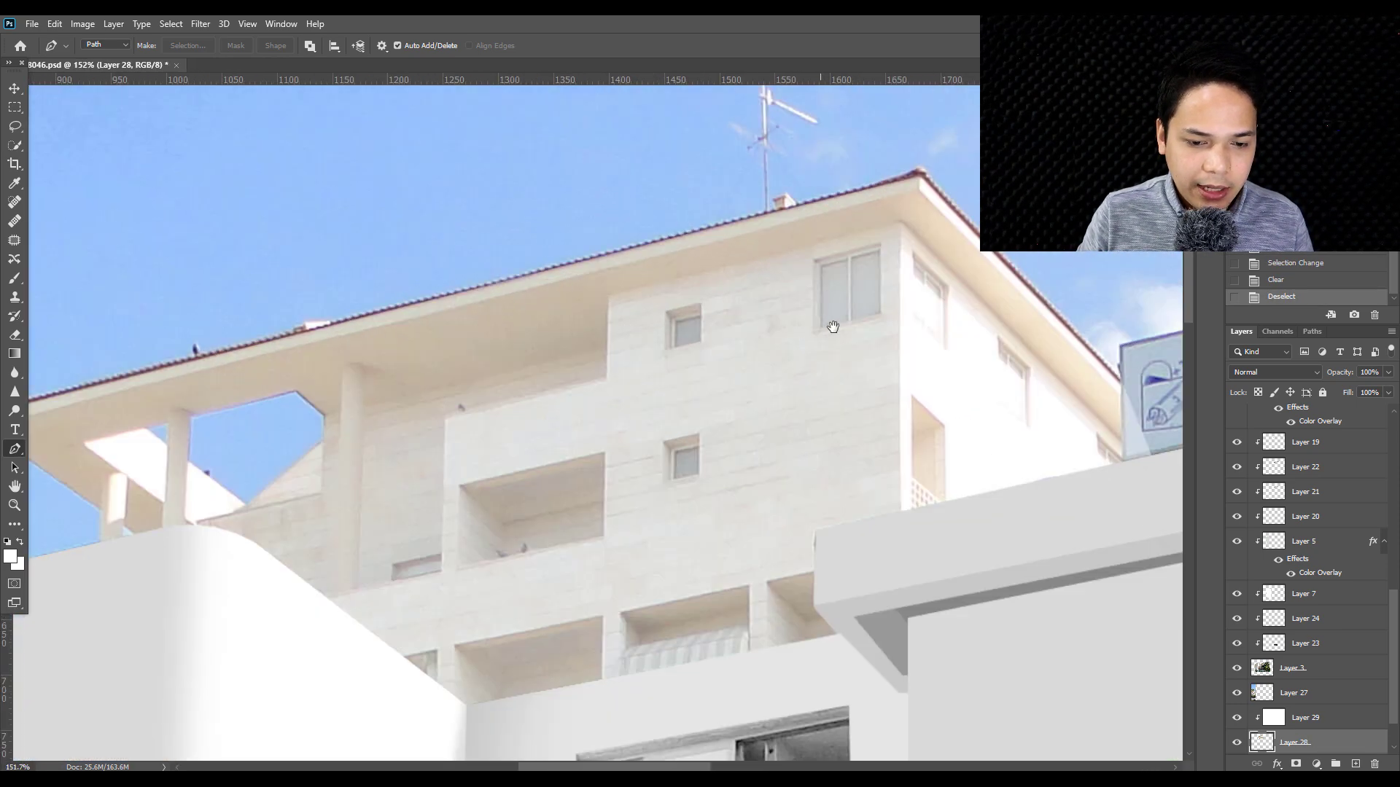
scroll(836, 302, "up", 2)
scroll(892, 321, "up", 2)
left_click_drag(958, 312, 759, 367)
scroll(759, 366, "down", 3)
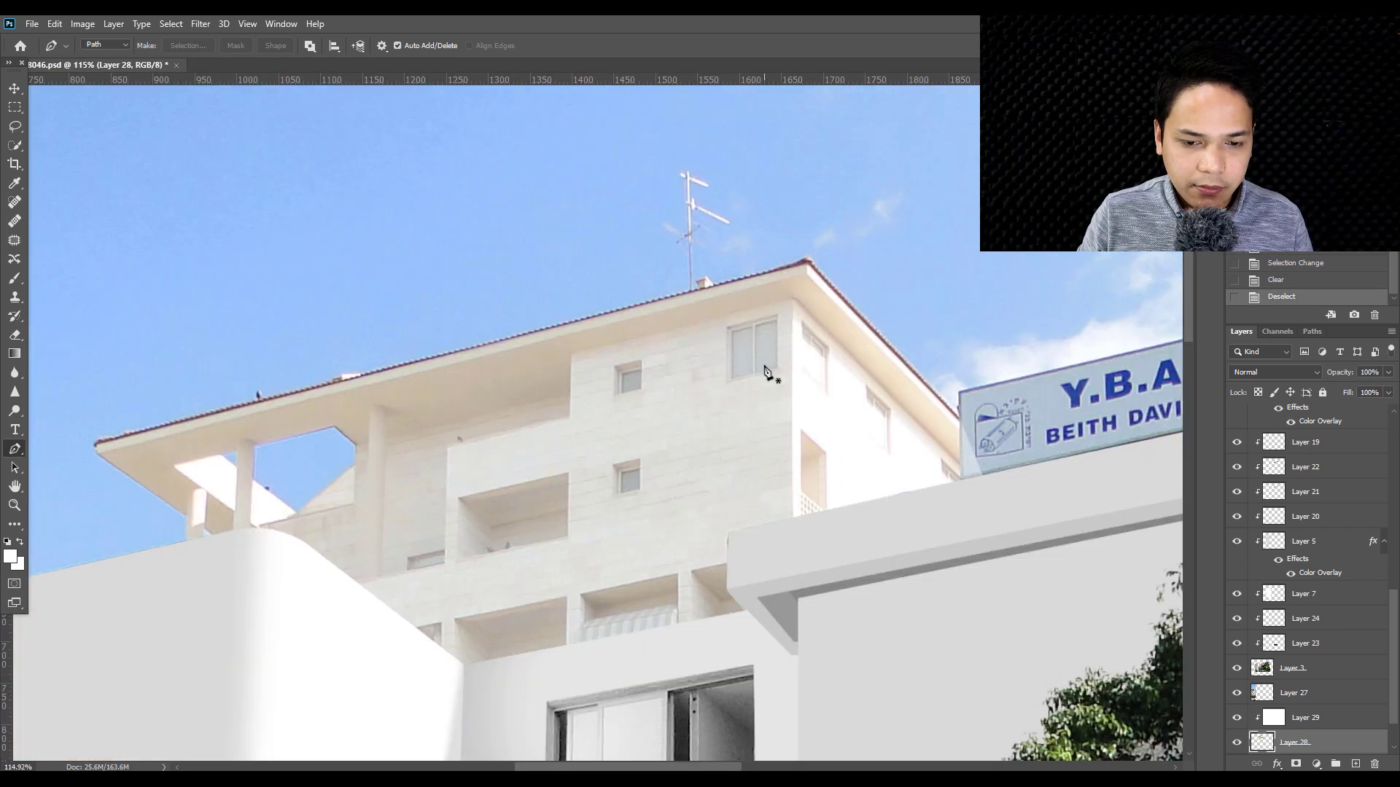
scroll(765, 372, "down", 2)
scroll(1043, 598, "up", 1)
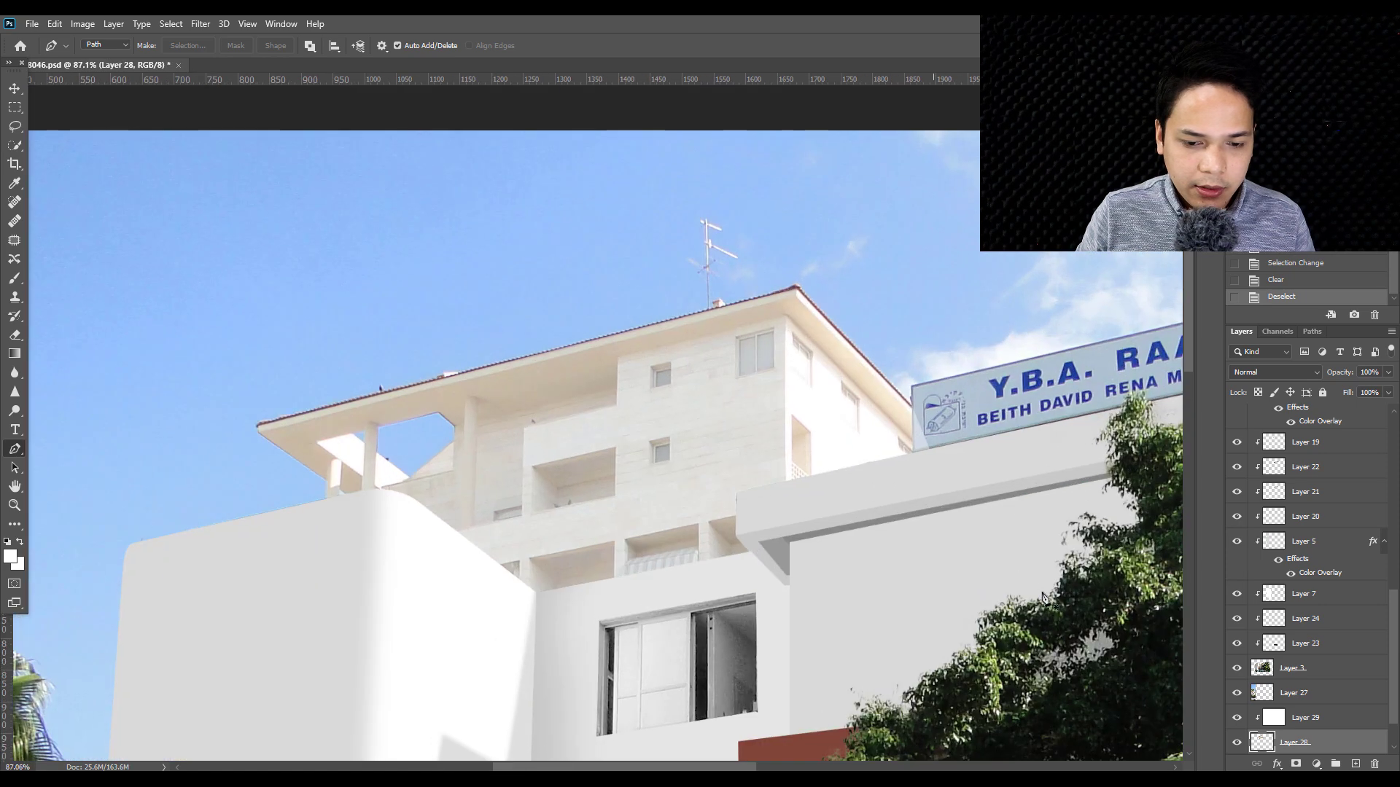
left_click(1237, 719)
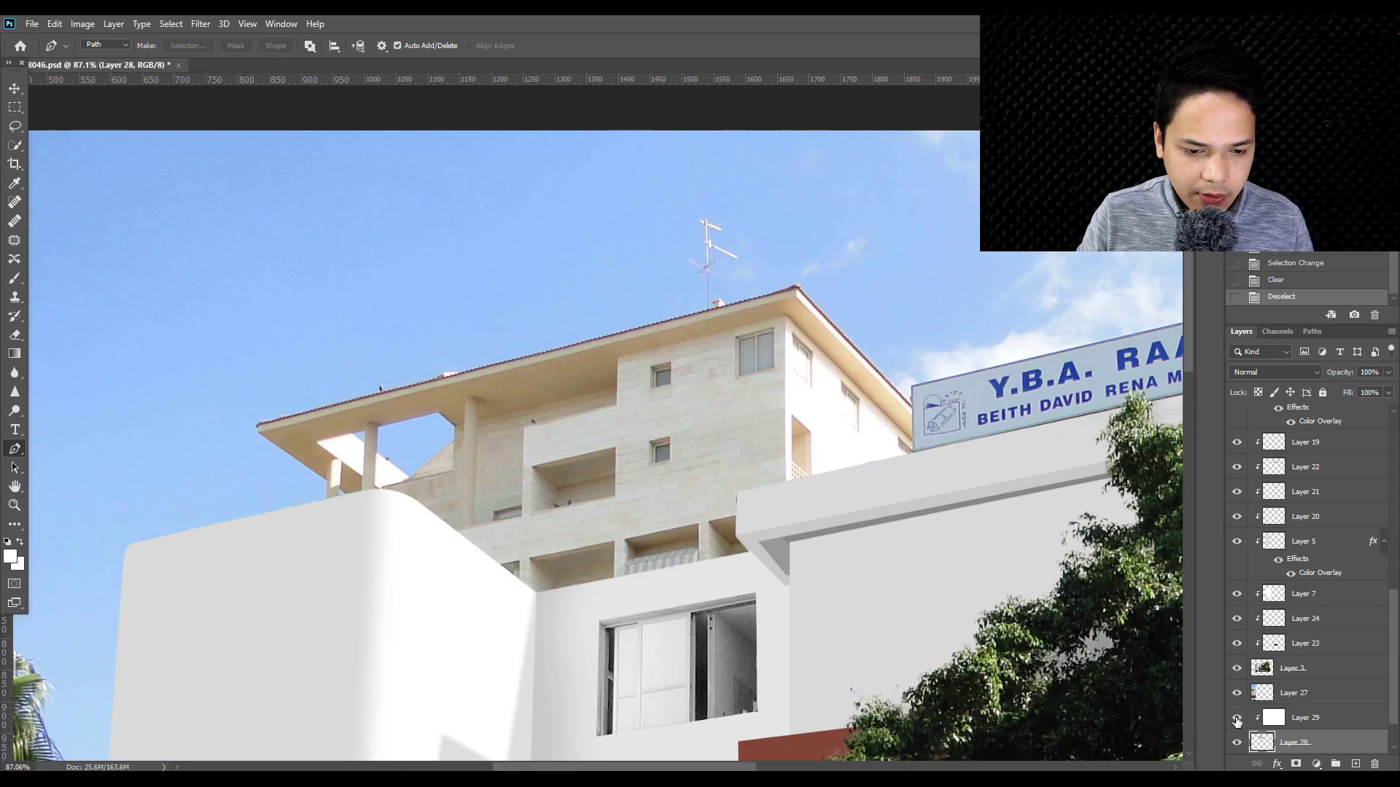
left_click(1237, 719)
left_click(1237, 719)
- Save the retouched document with Ctrl+S
scroll(920, 548, "down", 2)
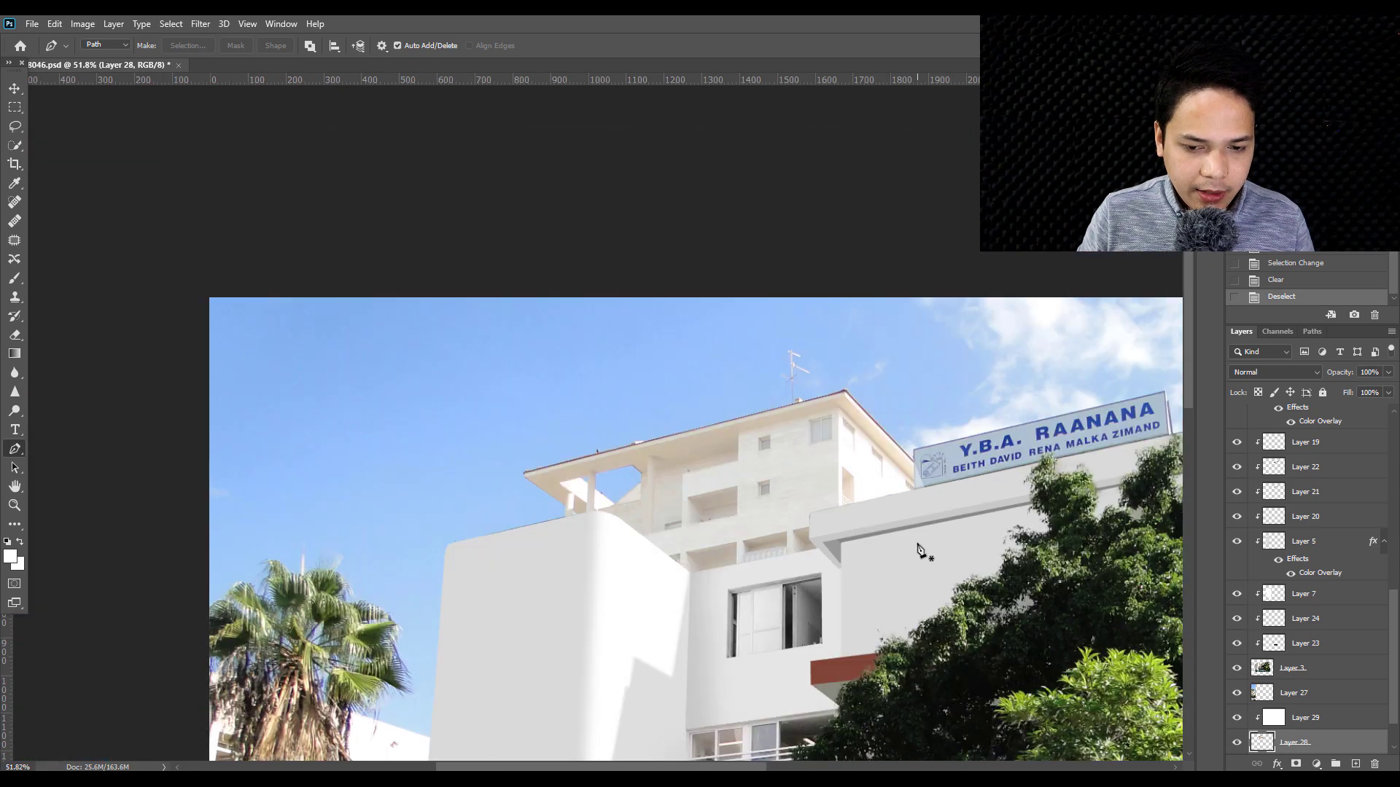
scroll(918, 548, "down", 1)
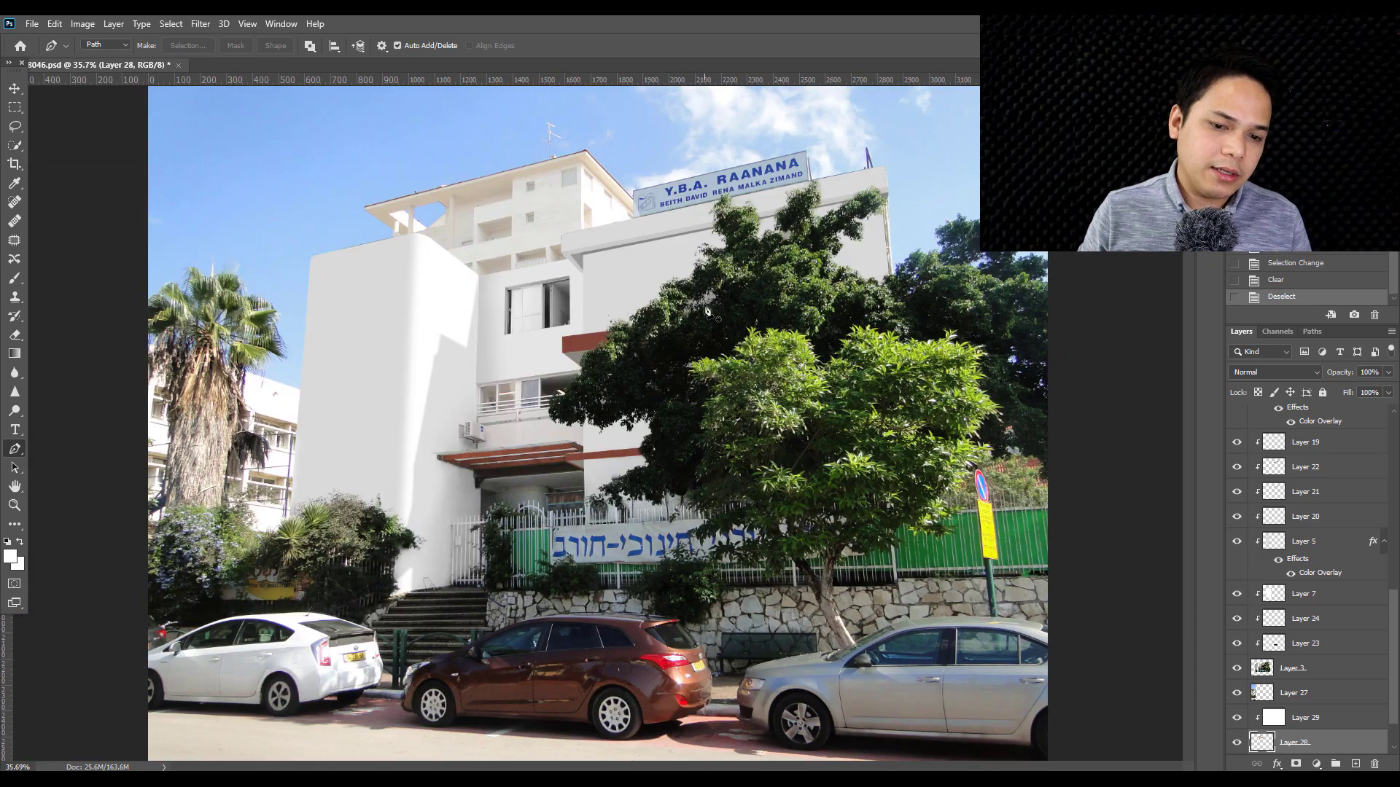
key("ctrl+s")
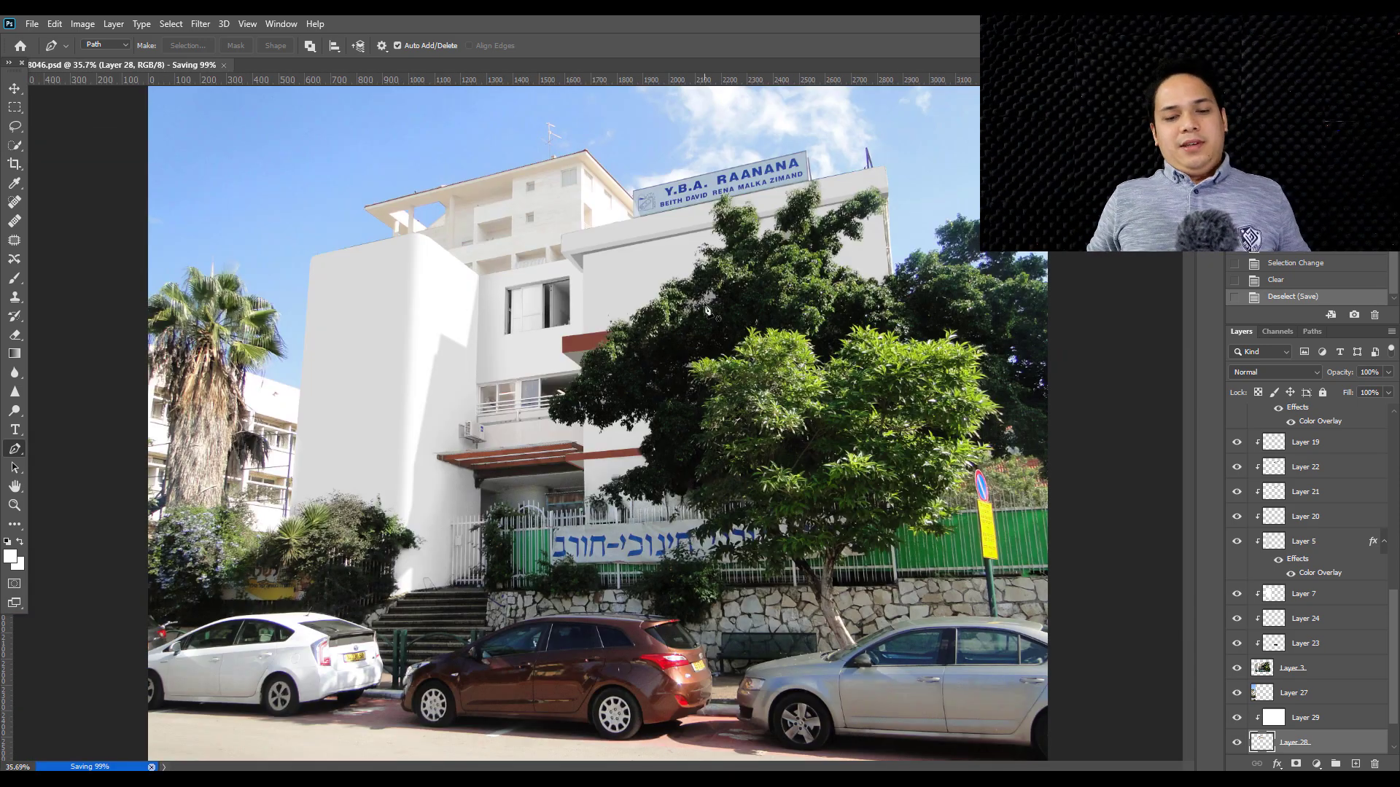
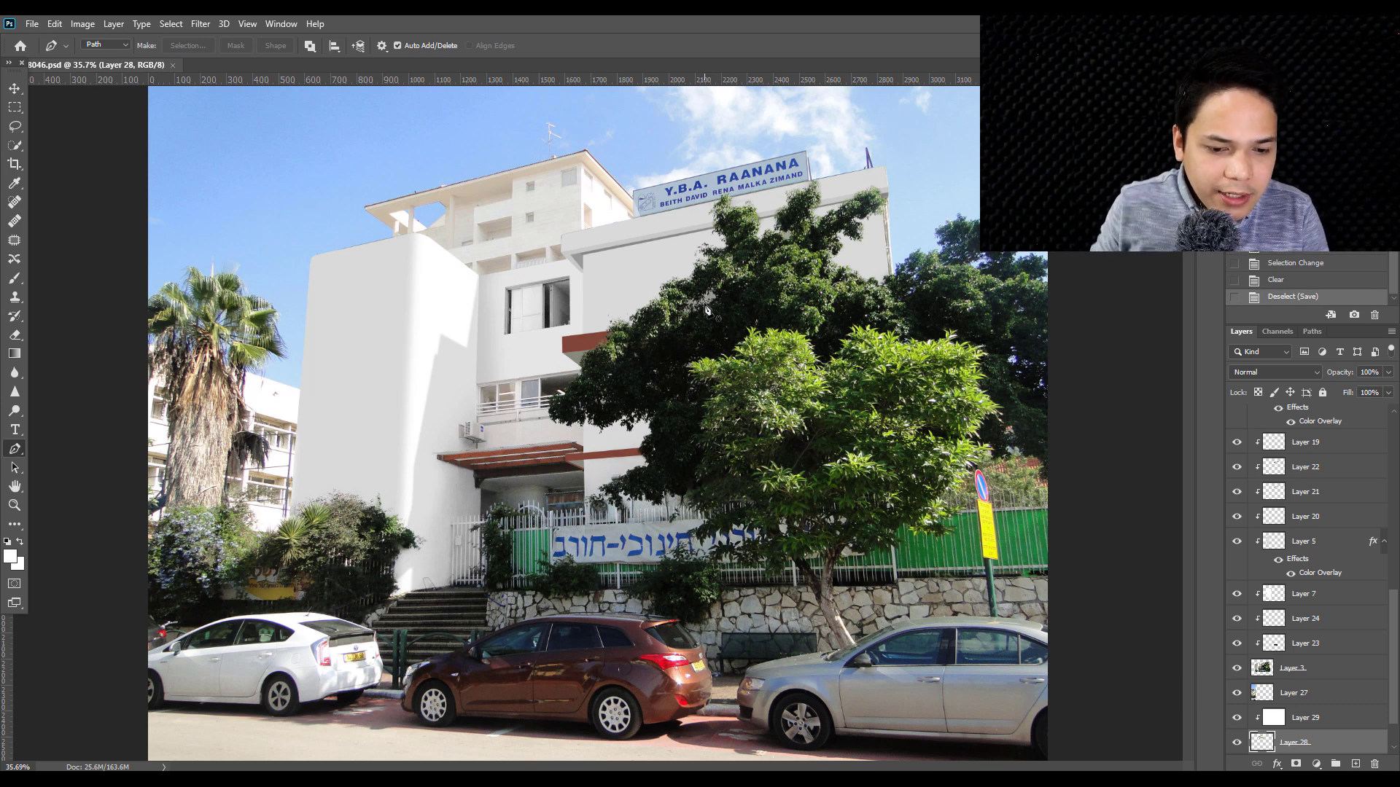
- Zoom around the facade and hide the Background copy to see the retouched building
scroll(447, 223, "up", 2)
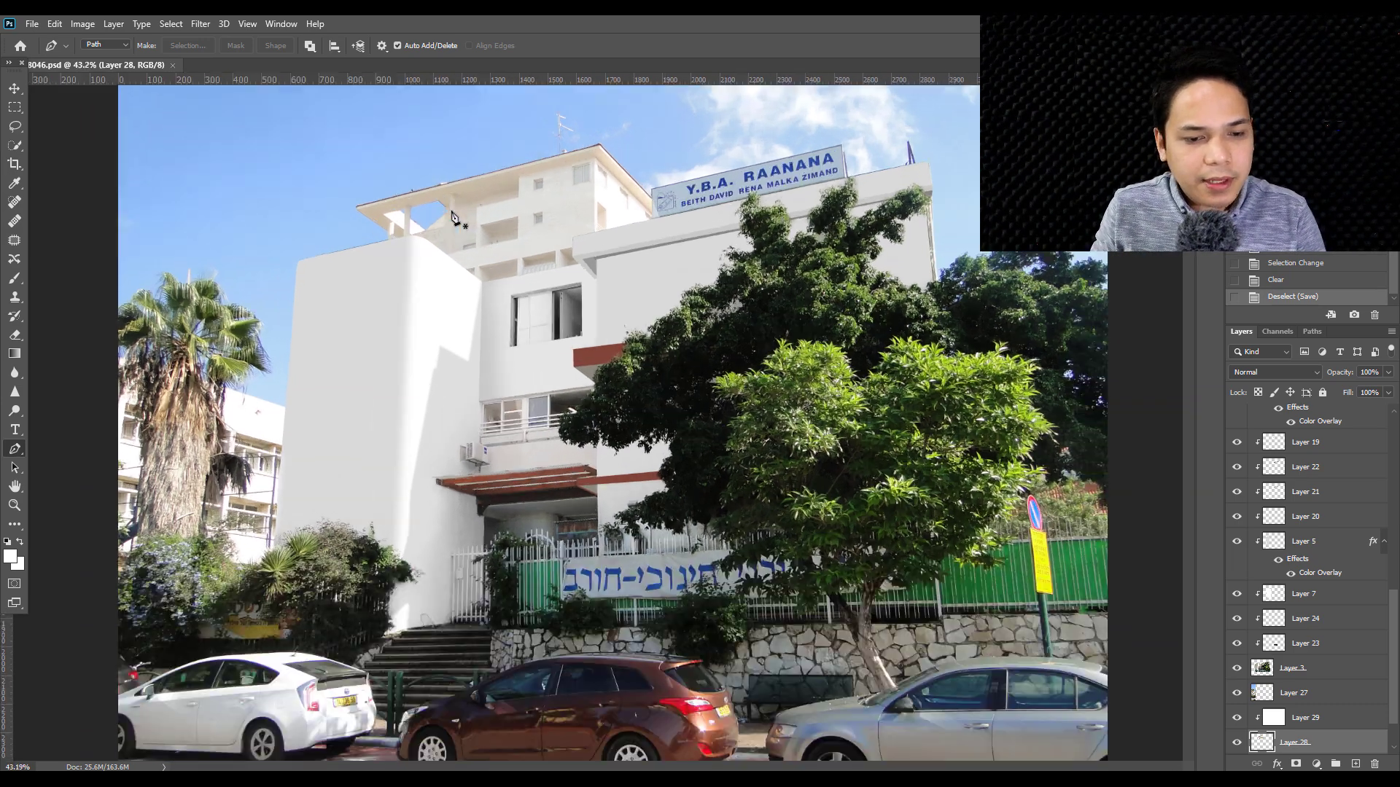
scroll(245, 208, "up", 1)
scroll(246, 208, "up", 2)
scroll(246, 208, "up", 1)
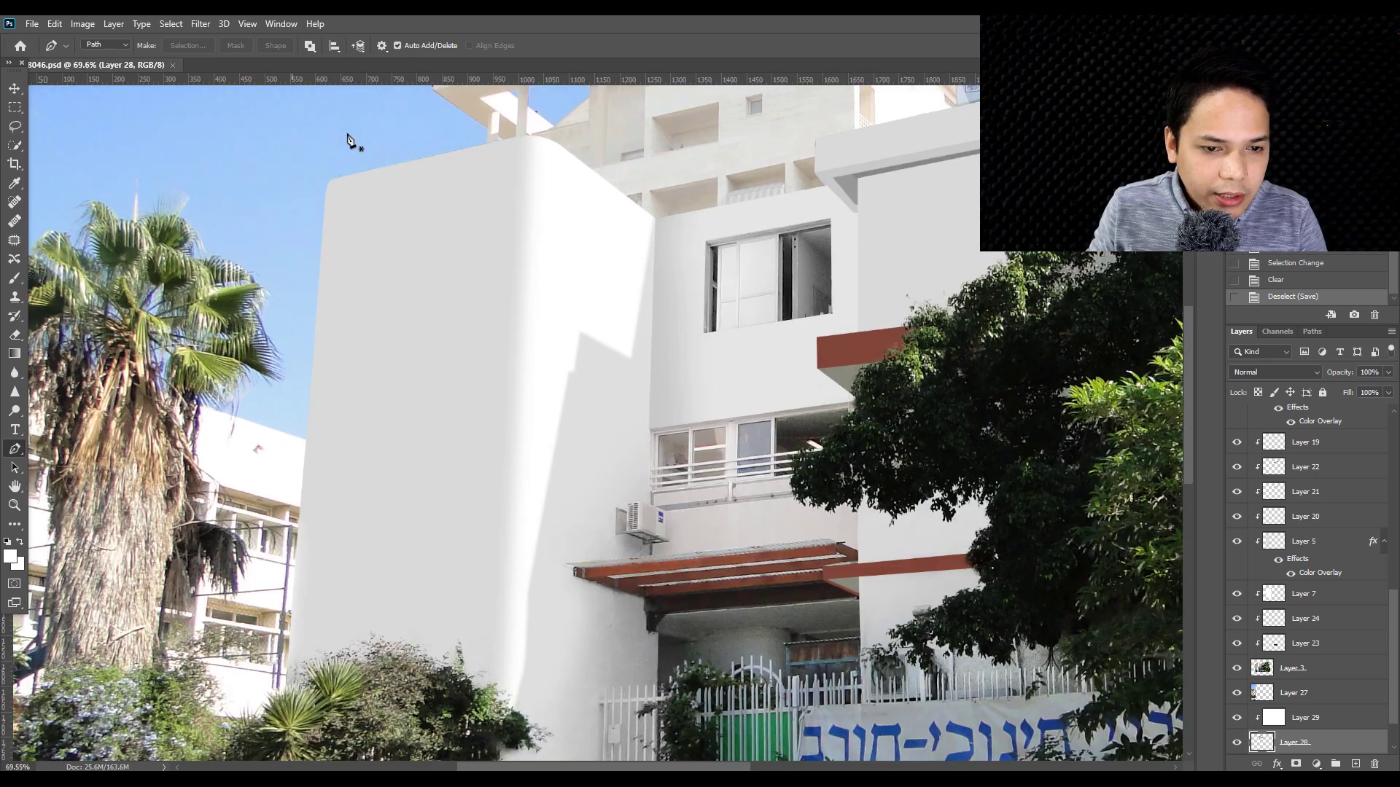
scroll(364, 127, "up", 2)
scroll(372, 120, "up", 3)
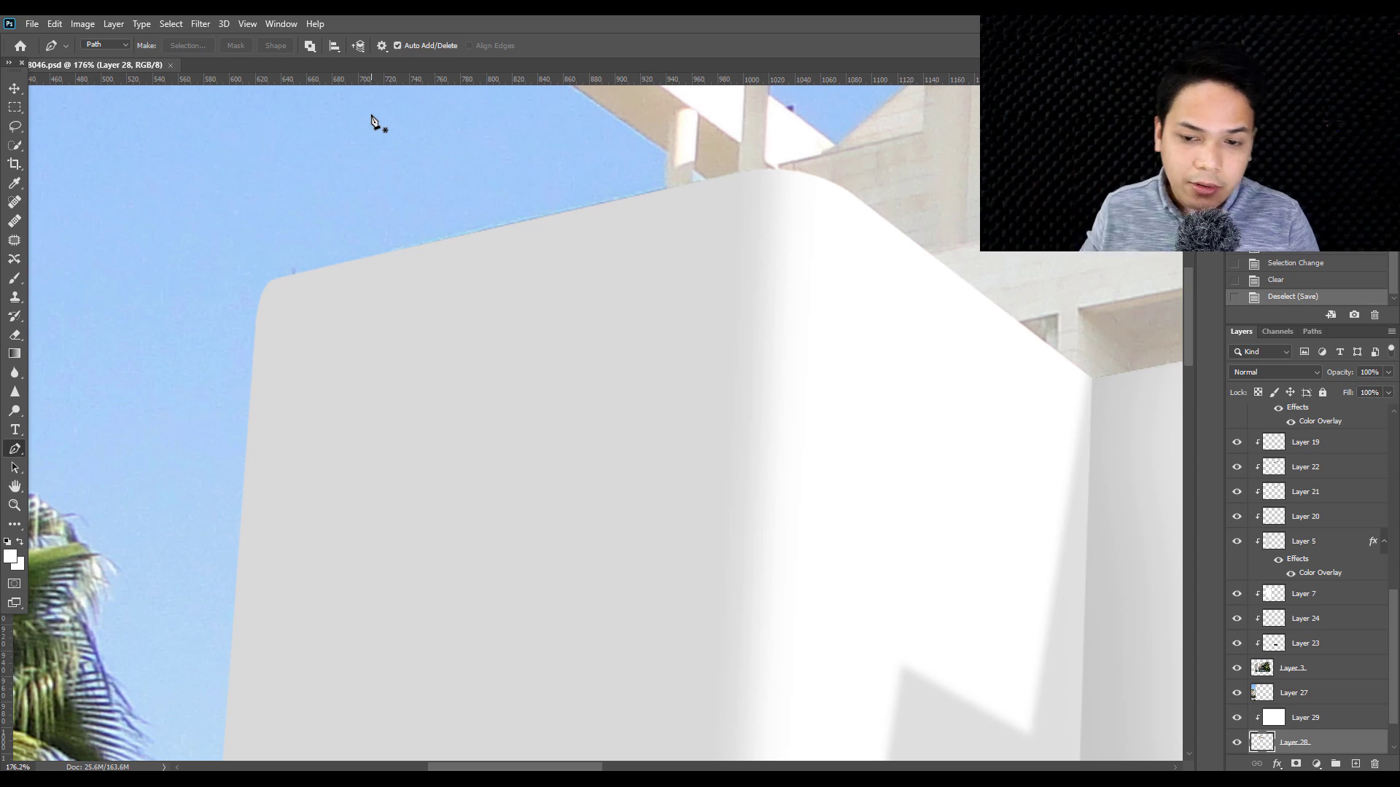
scroll(376, 426, "down", 2)
scroll(379, 426, "down", 1)
scroll(379, 426, "down", 2)
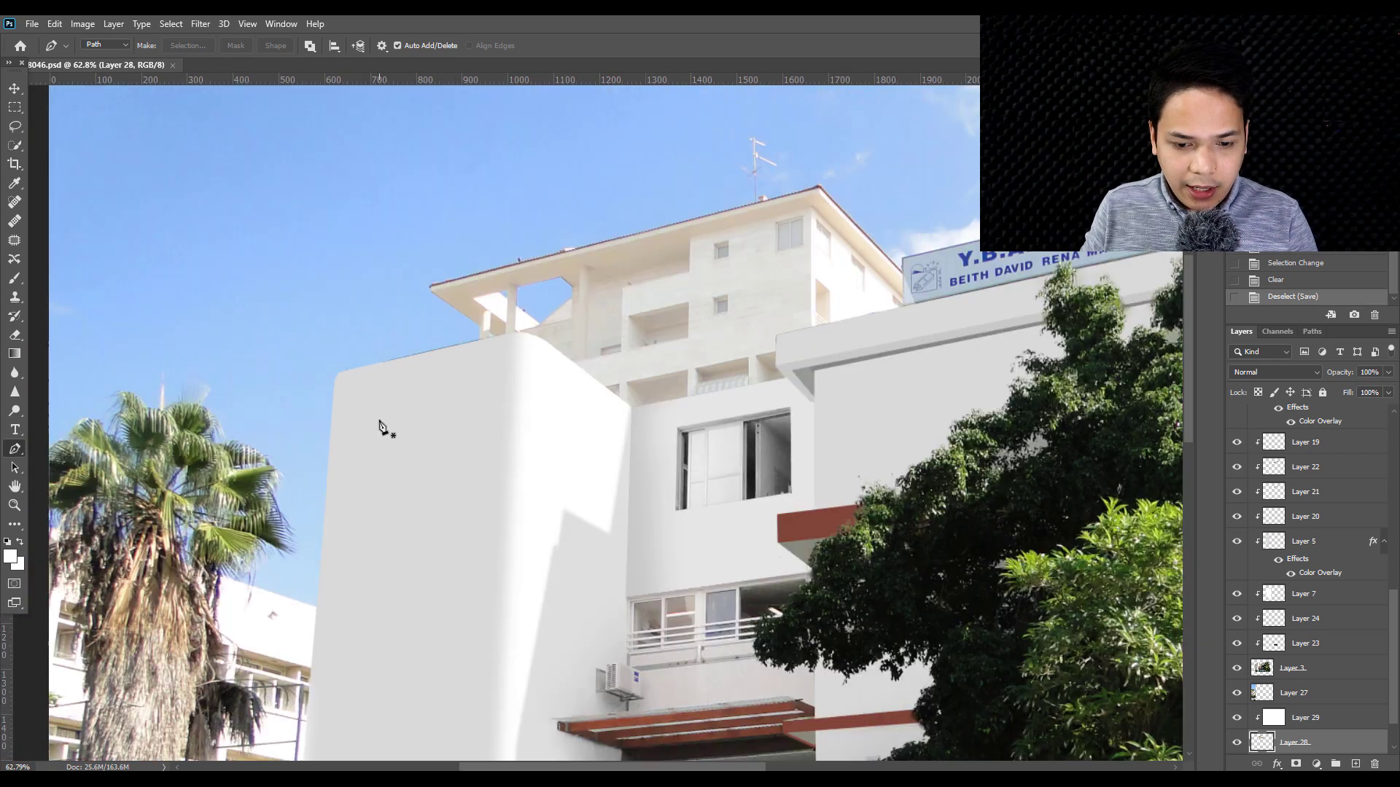
scroll(381, 425, "down", 1)
scroll(387, 421, "down", 1)
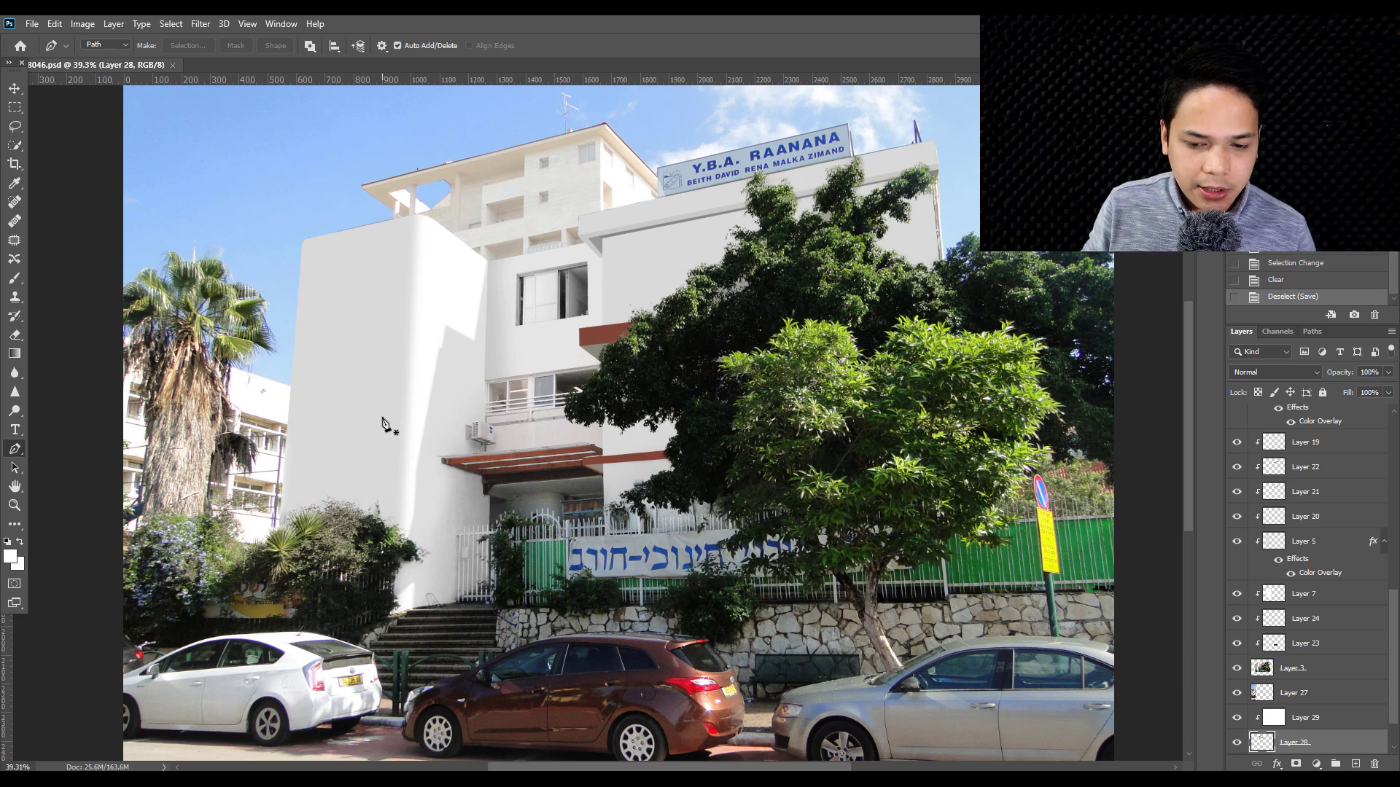
scroll(385, 425, "down", 2)
scroll(381, 417, "up", 2)
scroll(357, 419, "up", 1)
scroll(1318, 500, "up", 3)
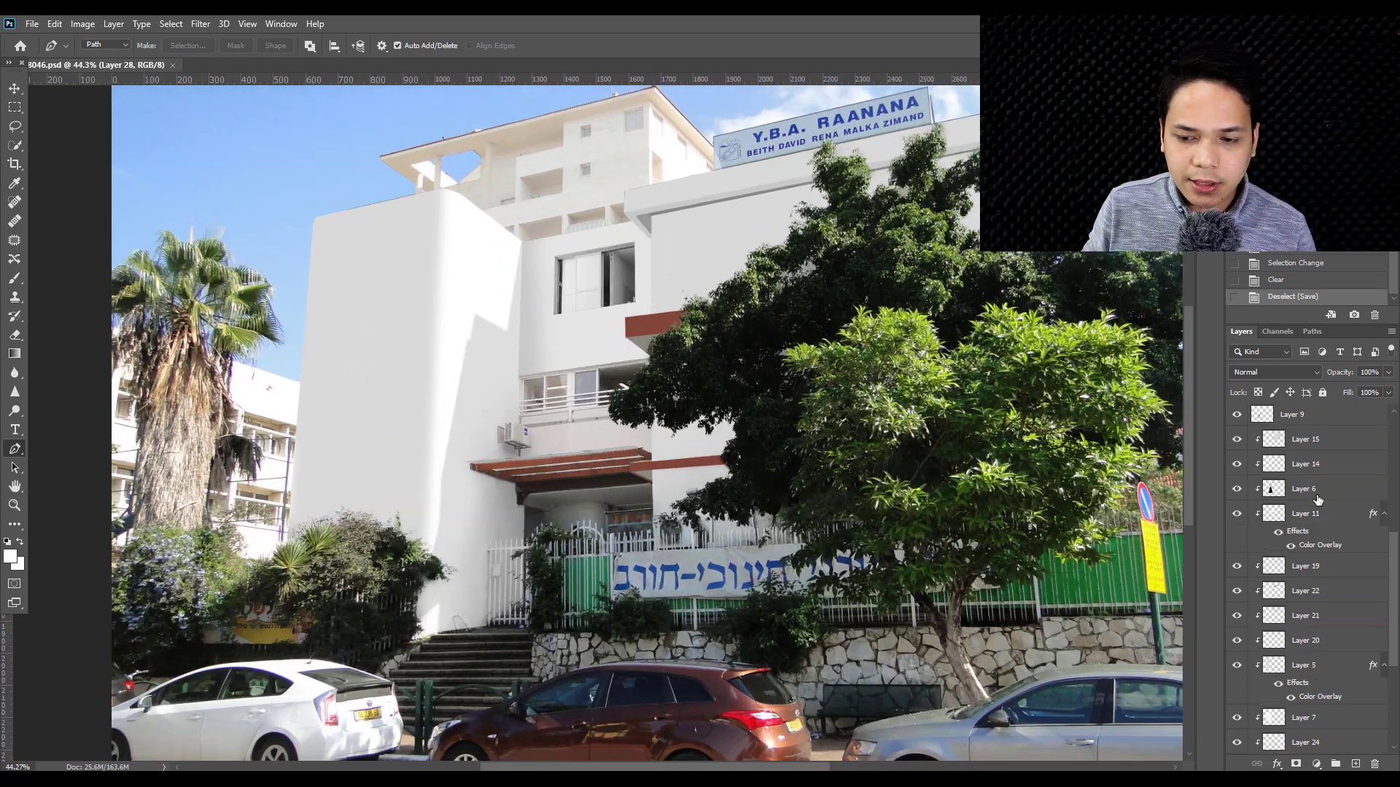
scroll(1315, 492, "up", 3)
scroll(1305, 459, "up", 3)
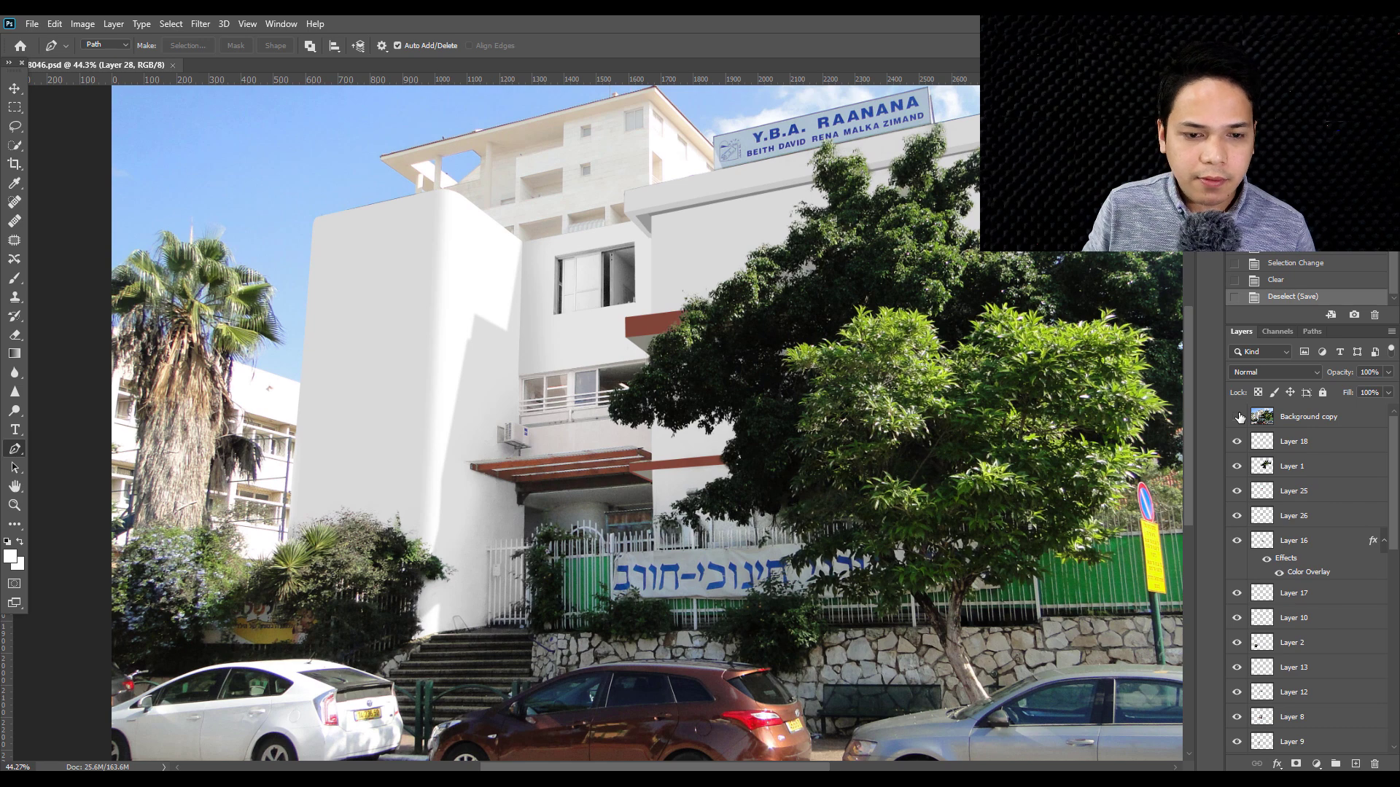
left_click(1236, 416)
scroll(372, 243, "down", 1)
scroll(372, 243, "up", 1)
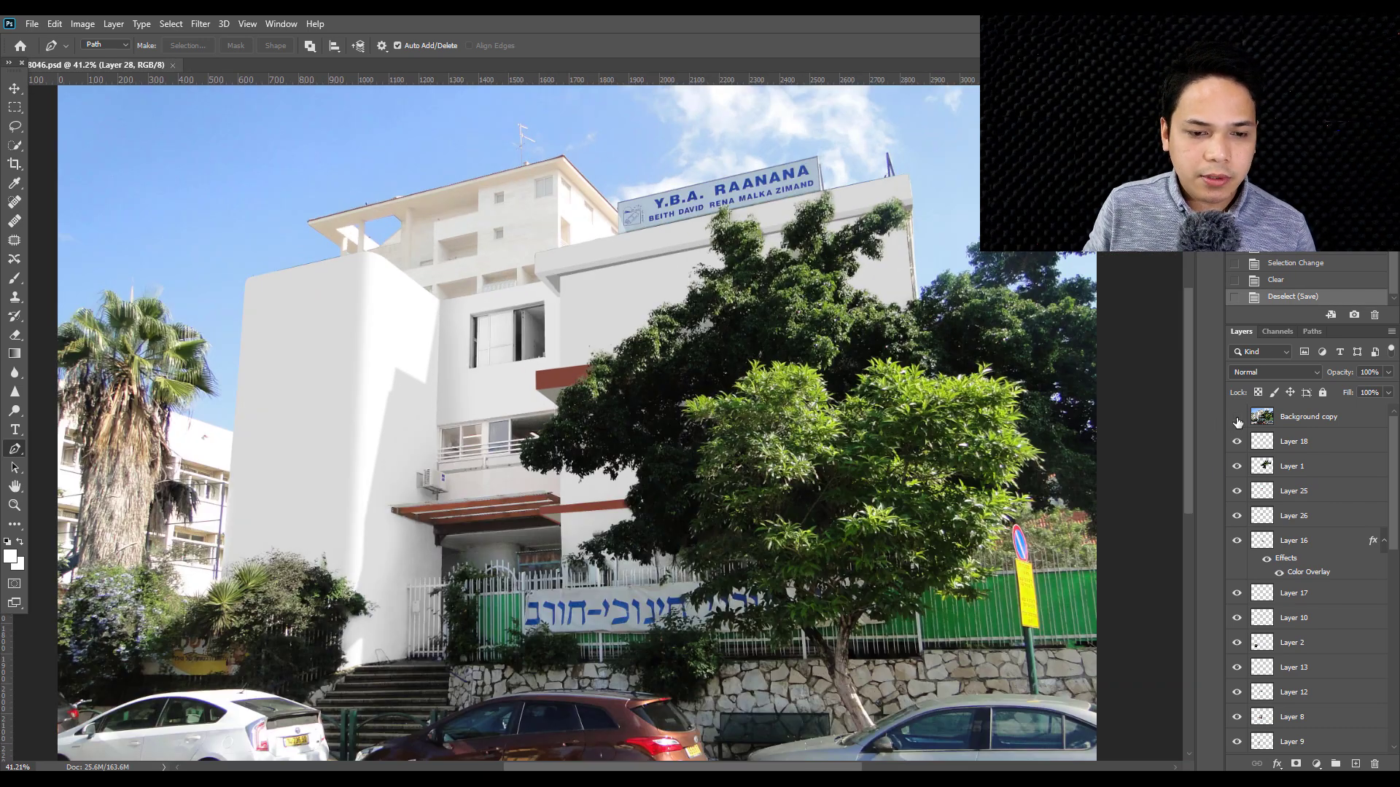
- Flick Background copy on and off to compare, leaving the original weathered photo visible
left_click(1237, 418)
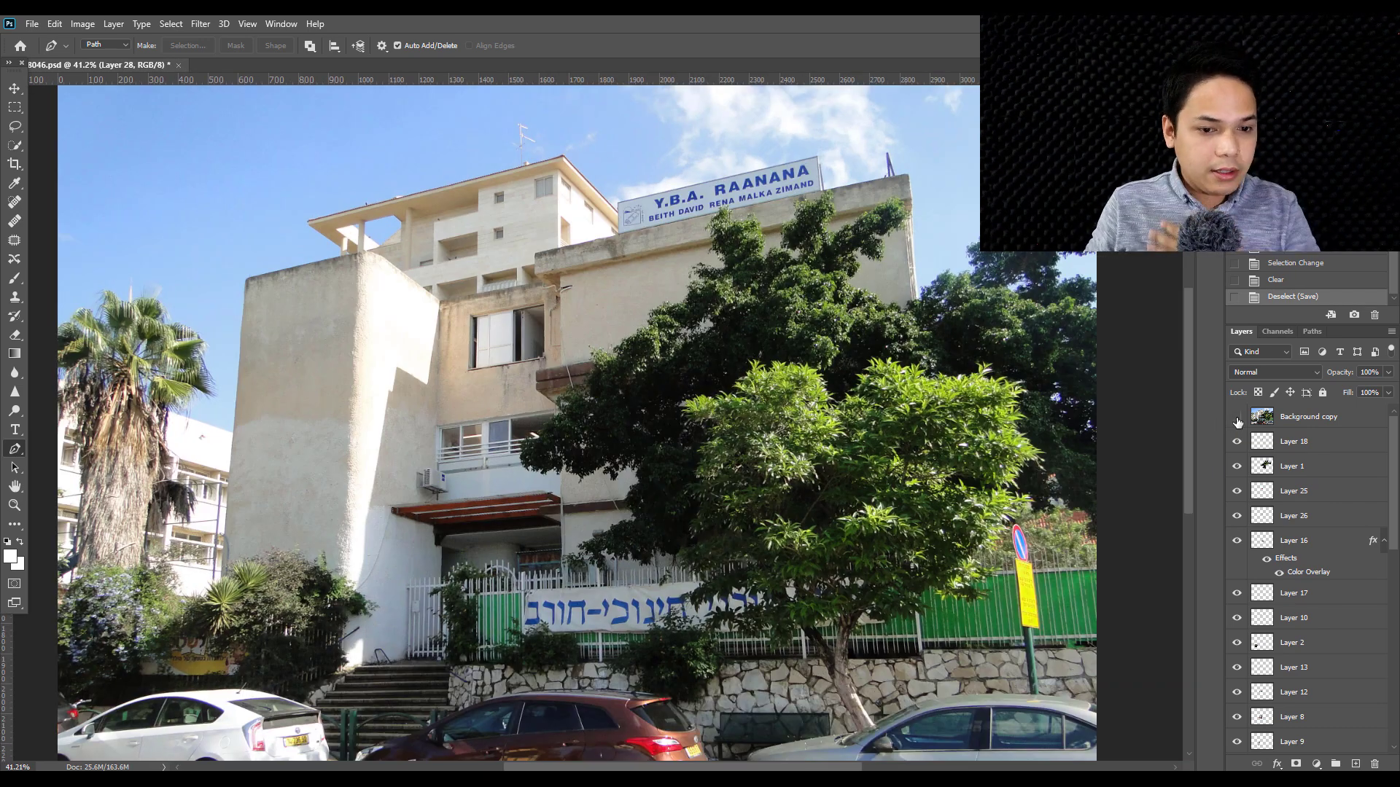
left_click(1237, 418)
left_click(1237, 418)
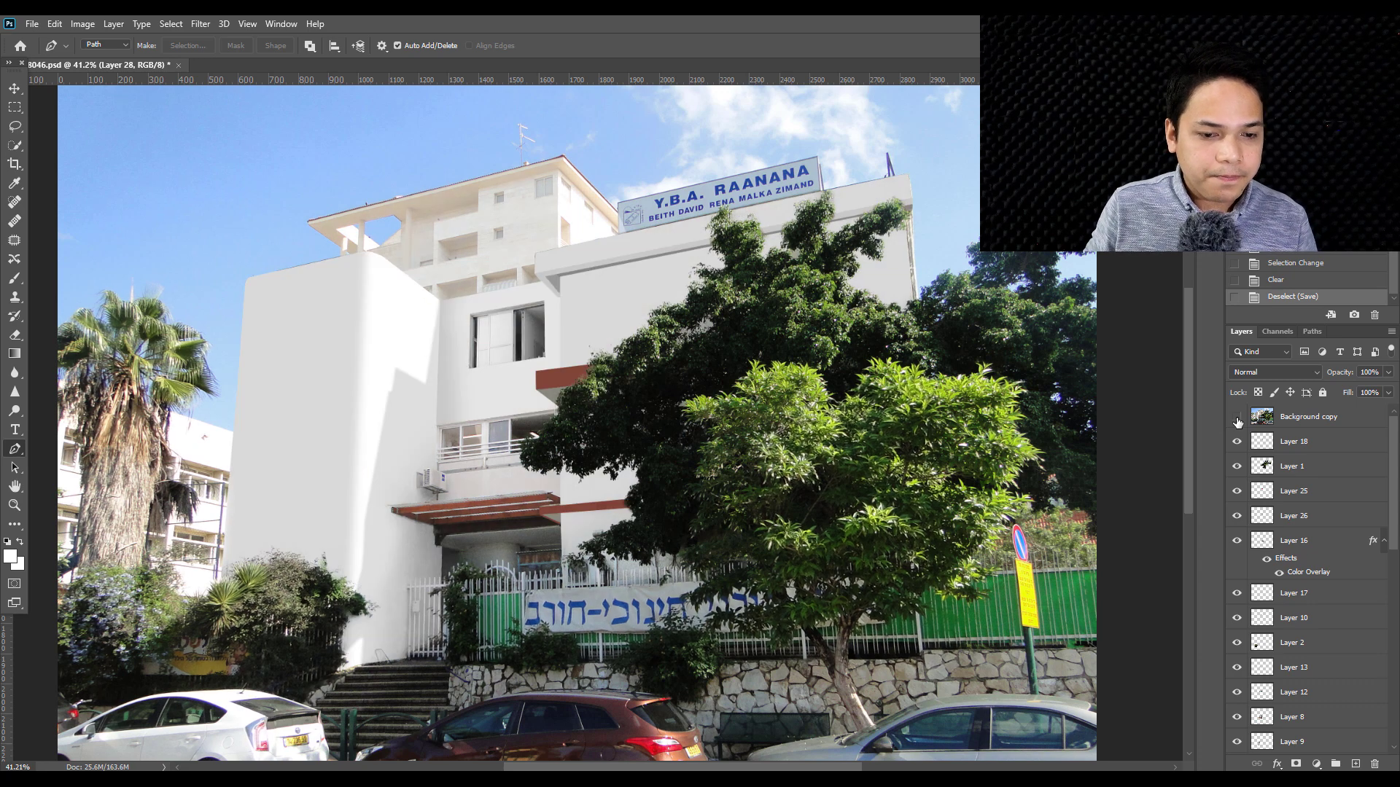
left_click(1237, 418)
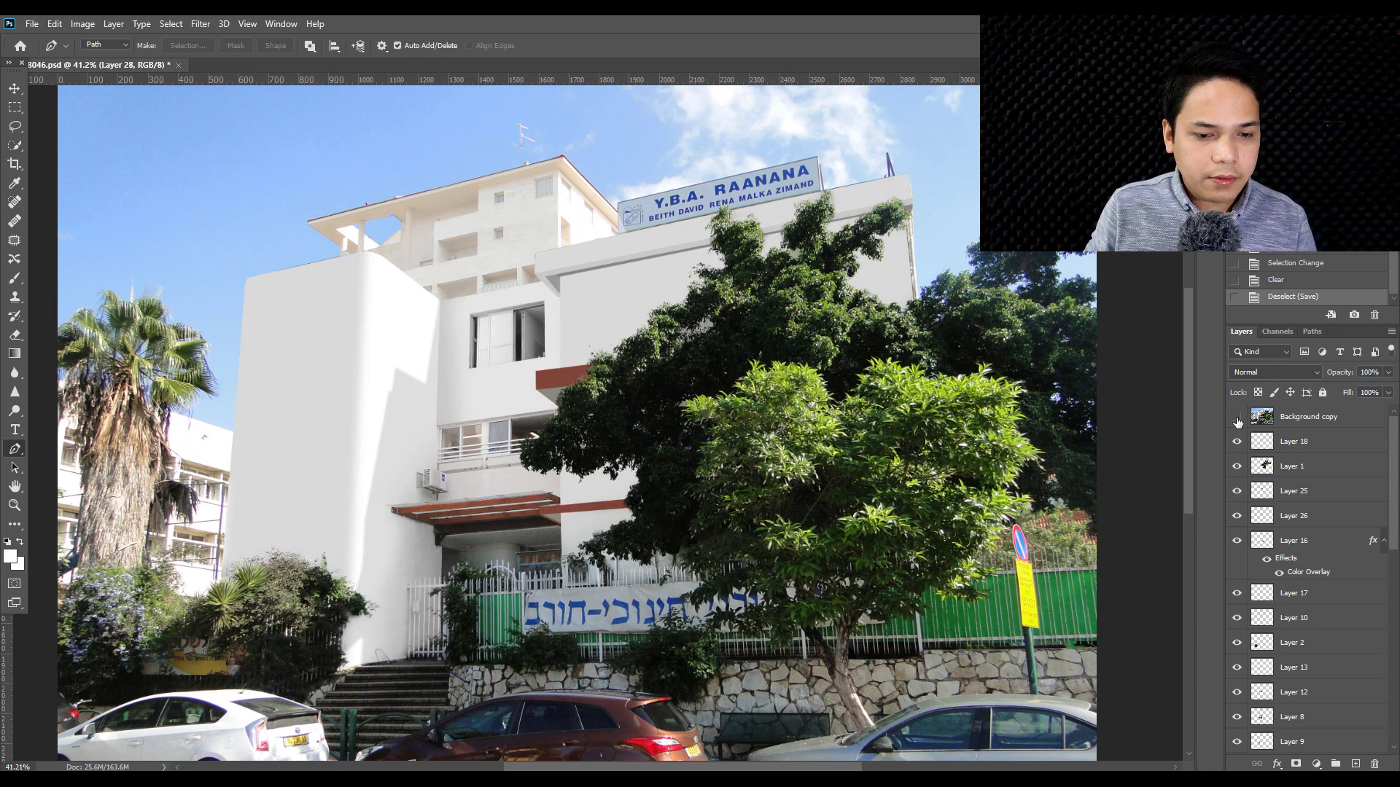
left_click(1237, 418)
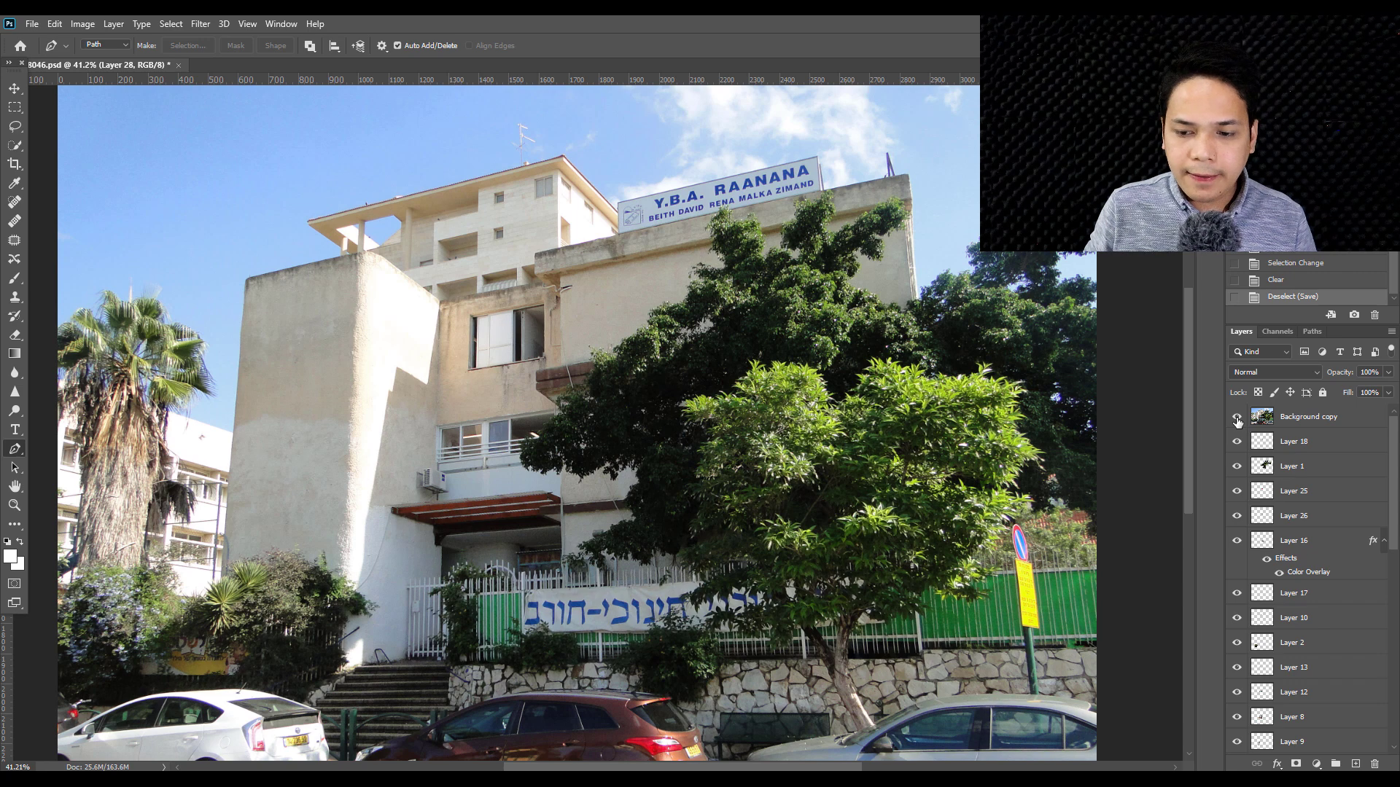
- Zoom in and pan over to the roof corner of the upper facade
scroll(333, 216, "up", 2)
scroll(350, 172, "up", 2)
scroll(350, 172, "up", 2)
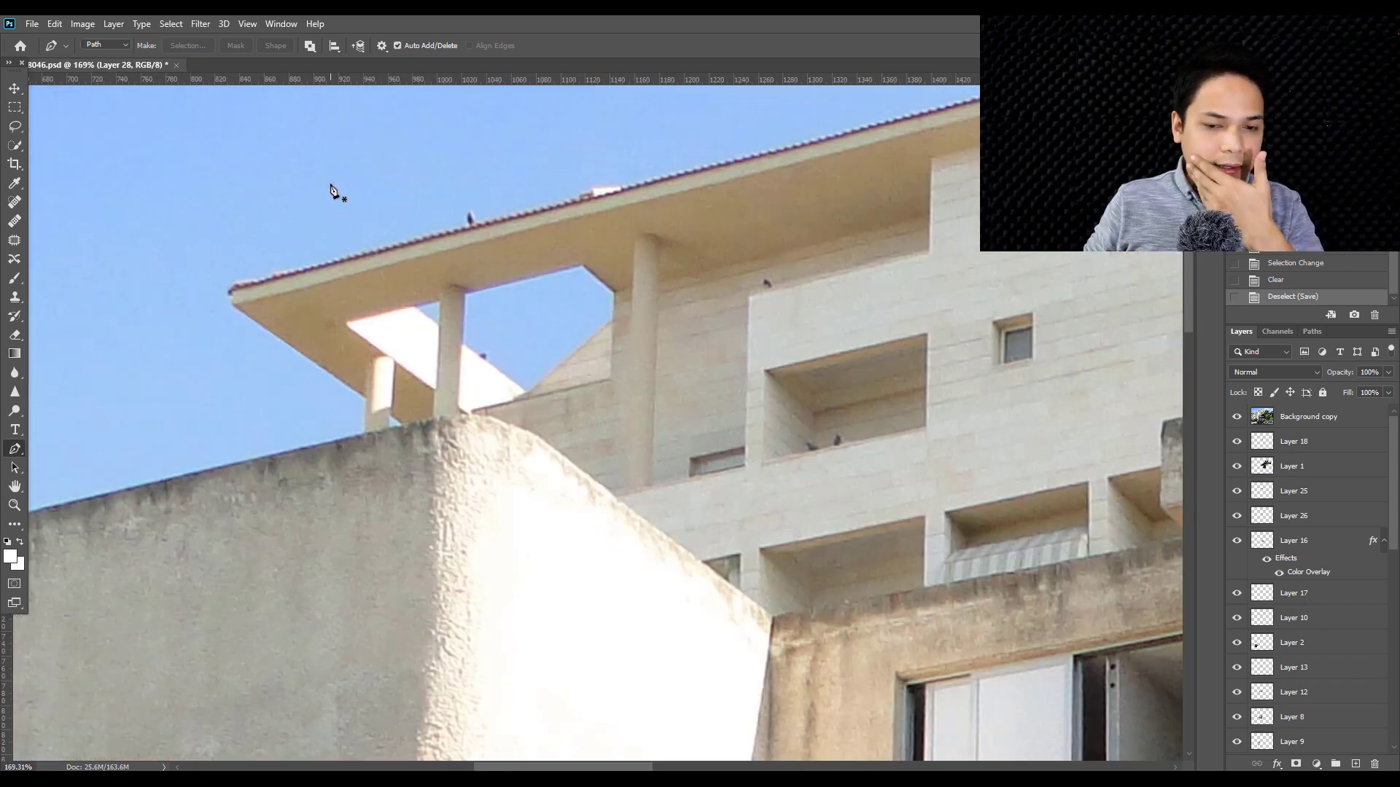
scroll(335, 194, "up", 2)
left_click_drag(493, 210, 77, 277)
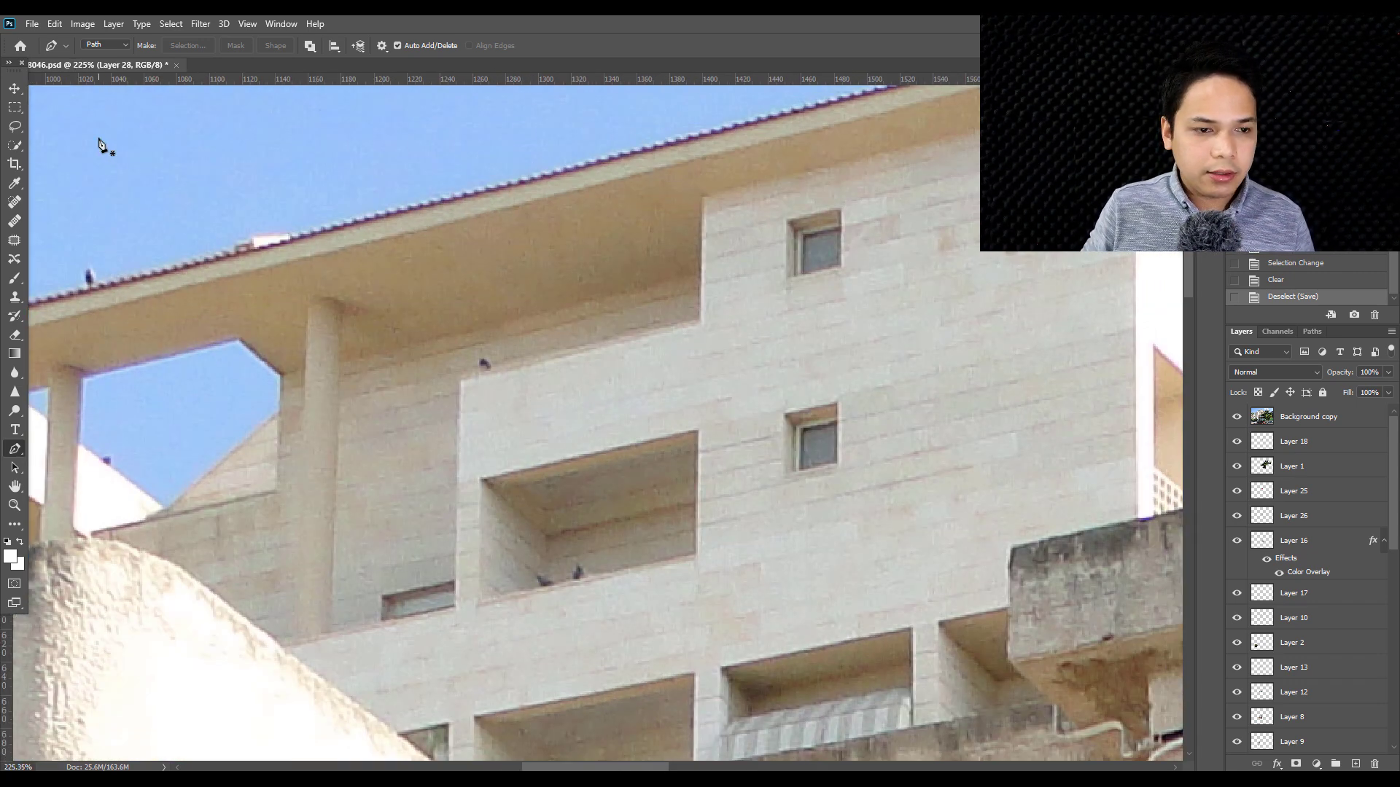
scroll(100, 141, "down", 3)
- Select the beige wall tones with Select > Color Range
left_click(164, 25)
left_click(176, 164)
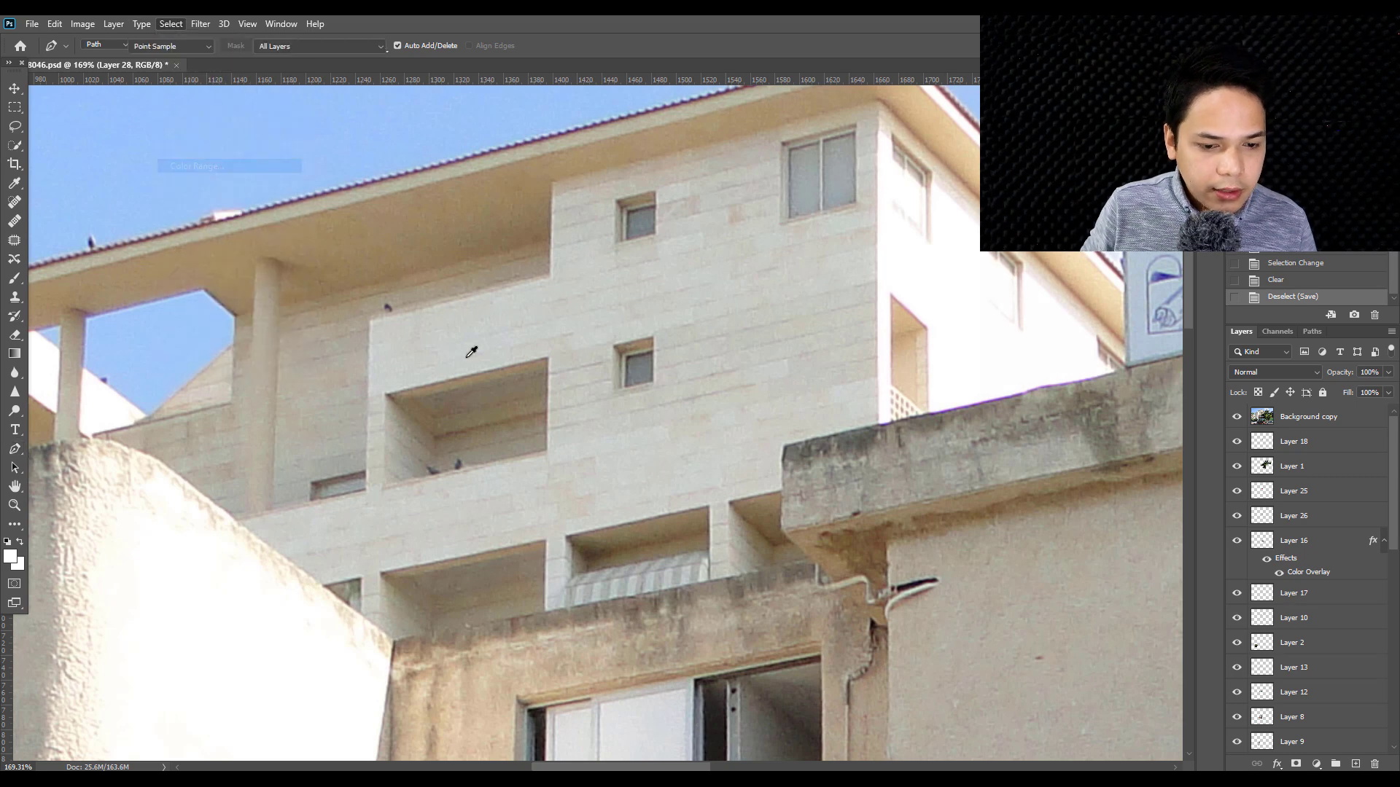
left_click(593, 553)
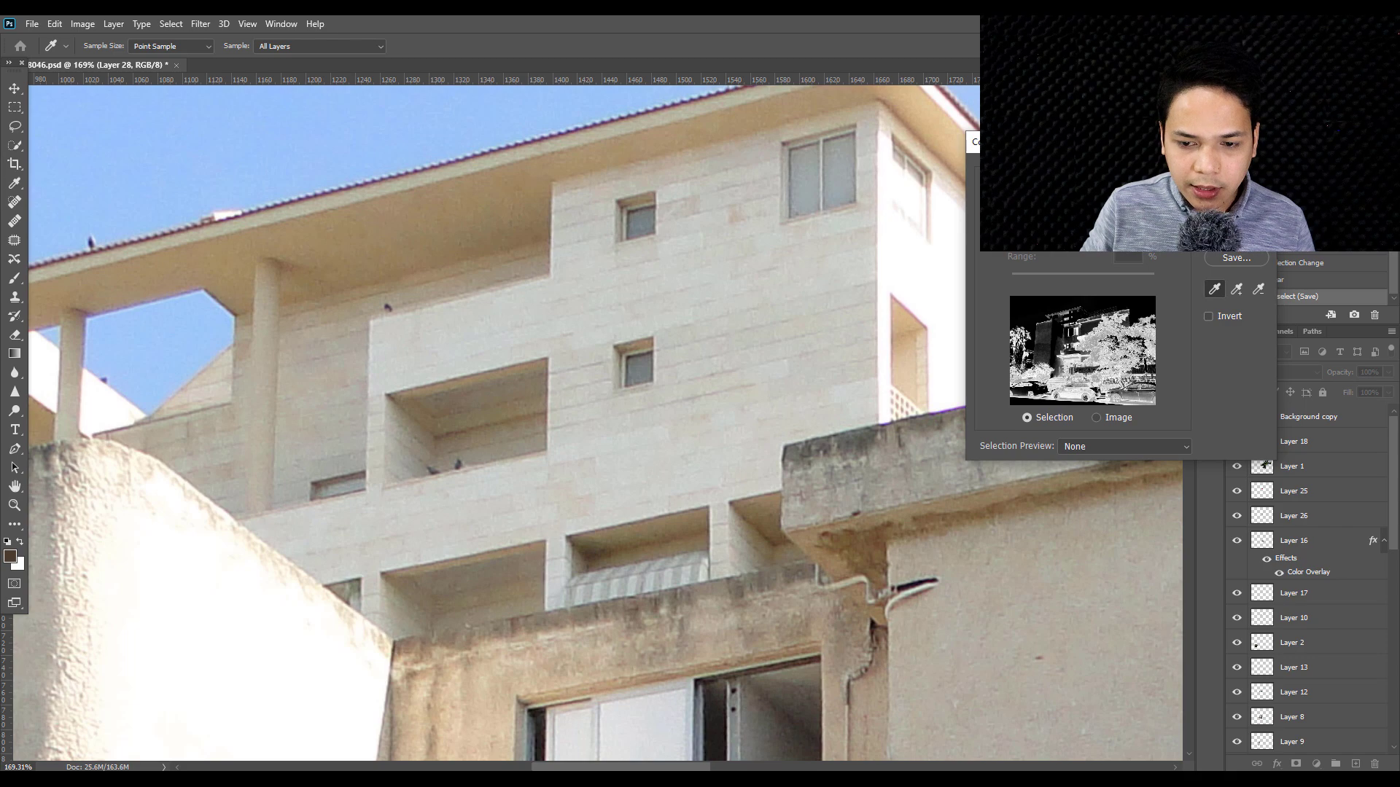
key("Return")
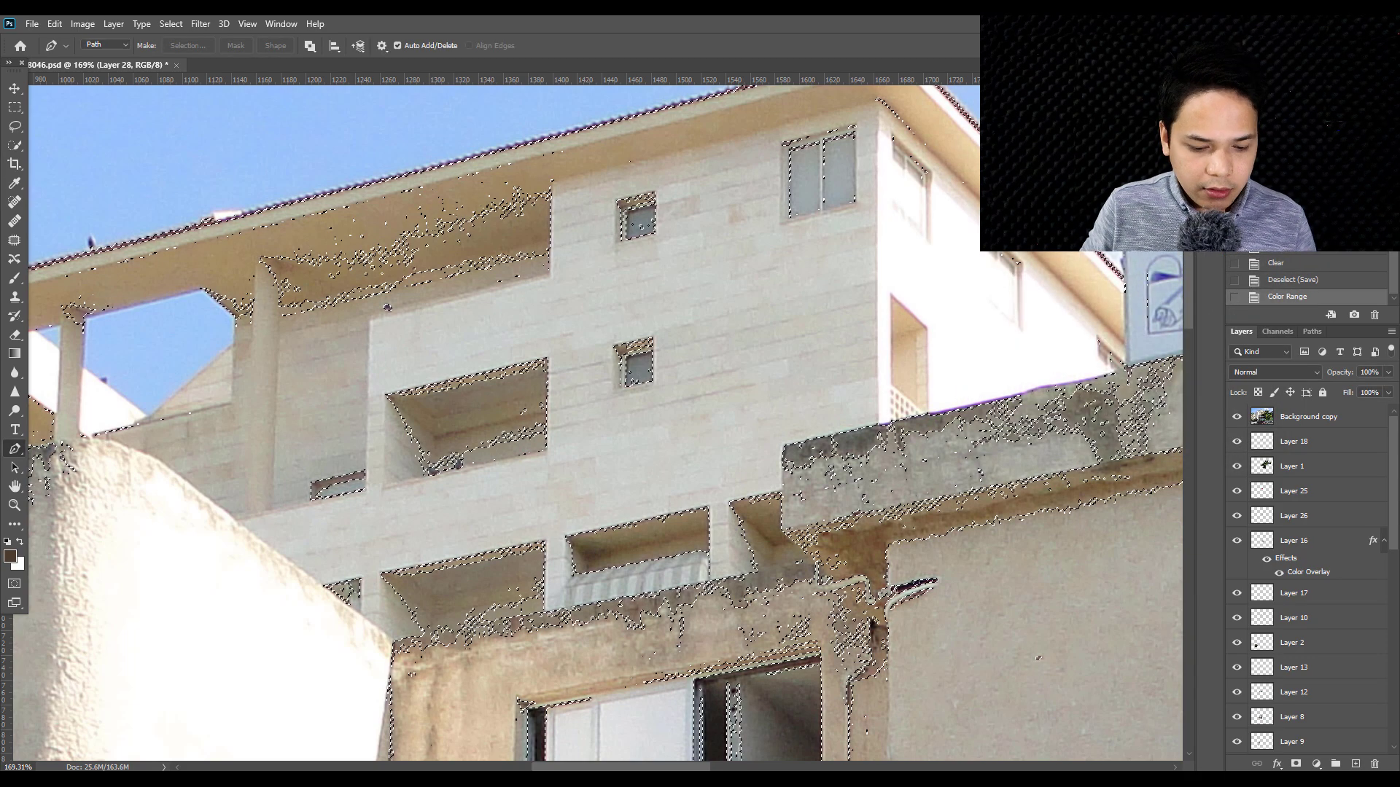
- Copy the selection from Background copy onto new Layer 30, then hide Background copy
key("ctrl+j")
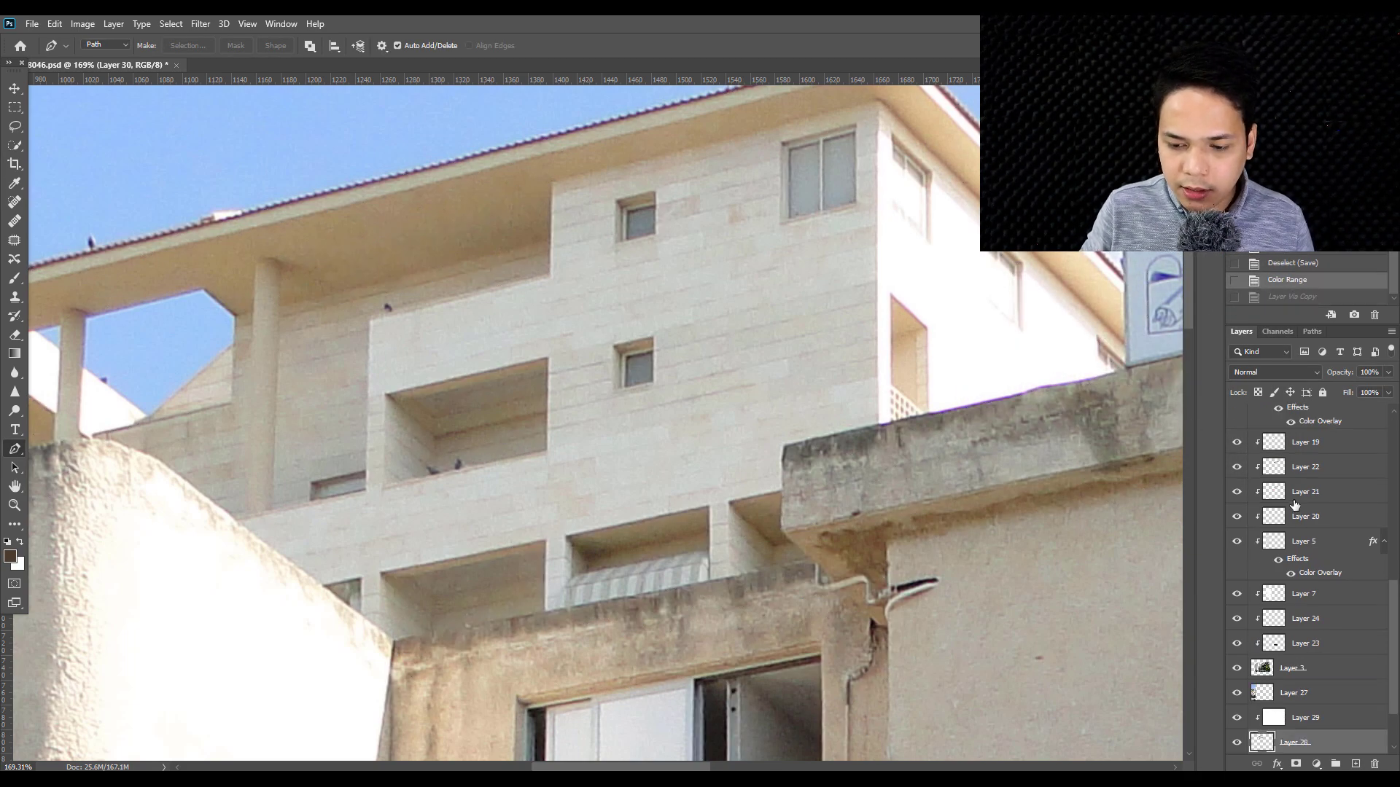
scroll(1312, 547, "up", 3)
scroll(1305, 474, "up", 3)
key("ctrl+z")
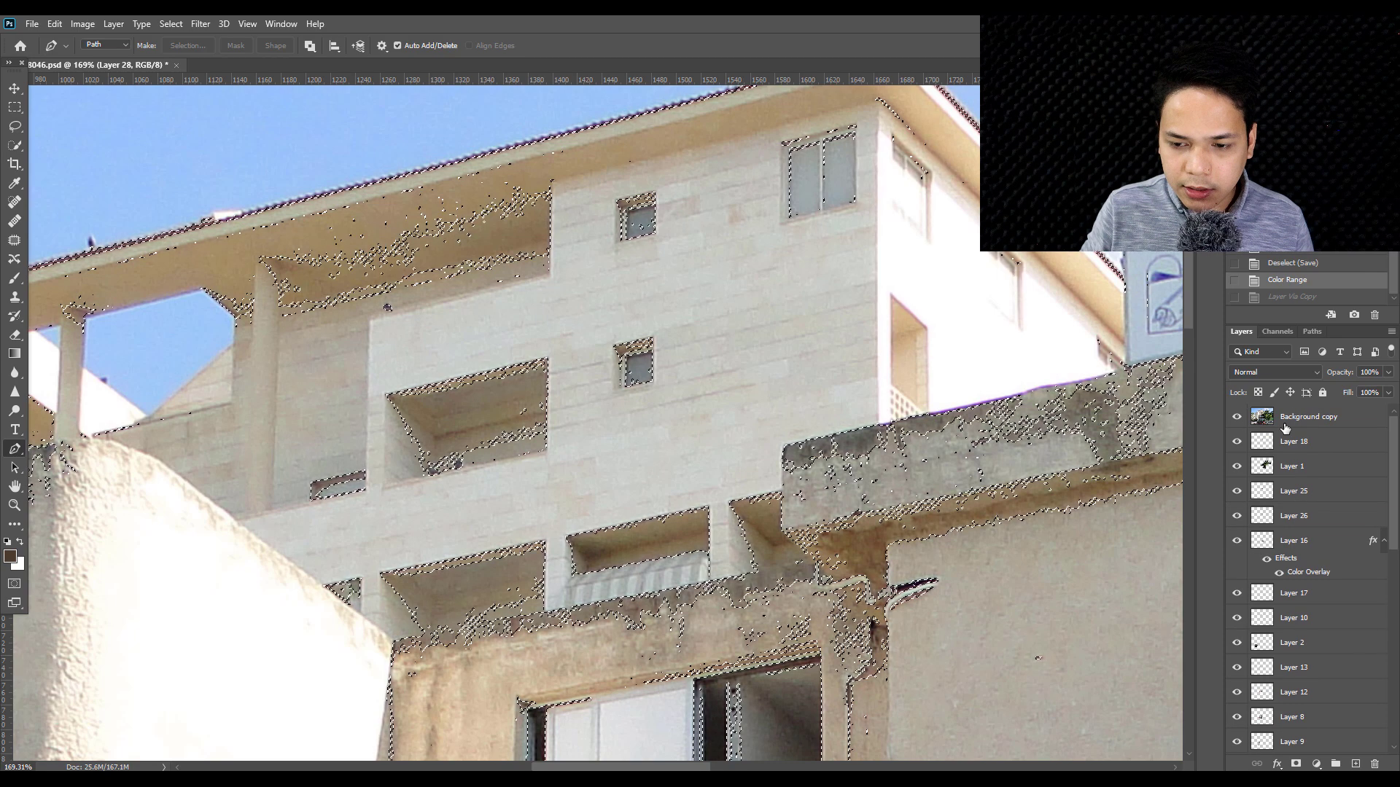
left_click(1297, 421)
key("ctrl+j")
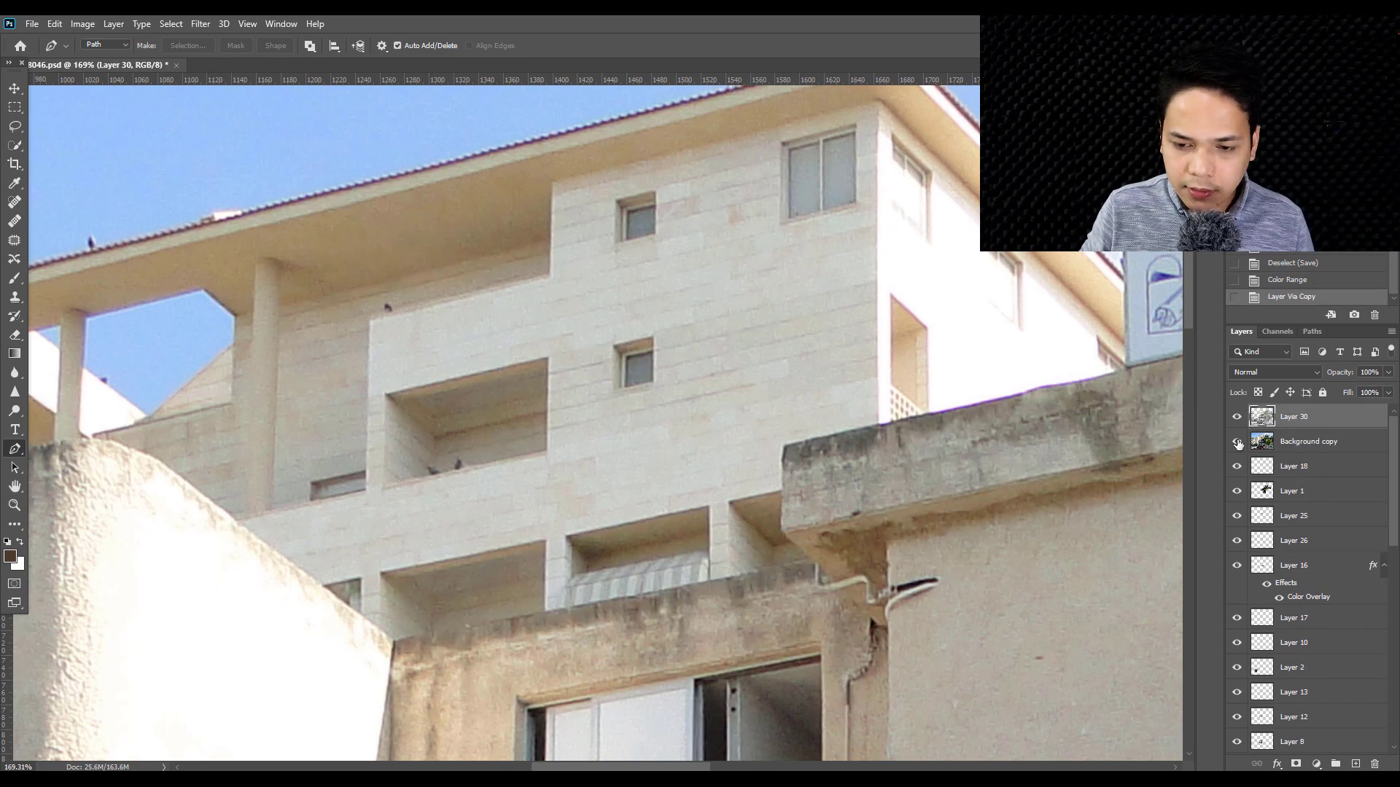
left_click(1237, 441)
- Toggle Layer 30 to compare the walls with and without the copied tones
scroll(776, 427, "down", 3)
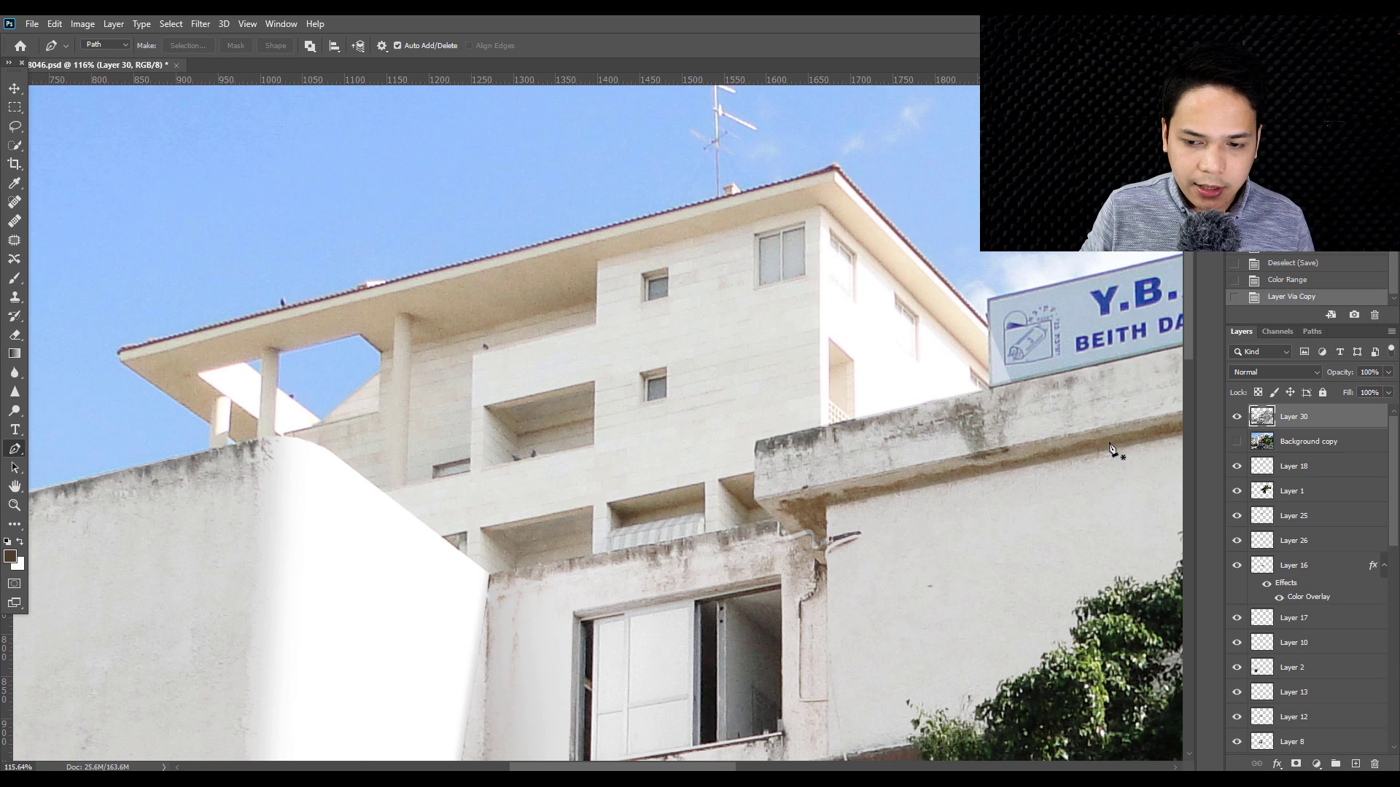
scroll(1111, 448, "up", 1)
left_click(1236, 418)
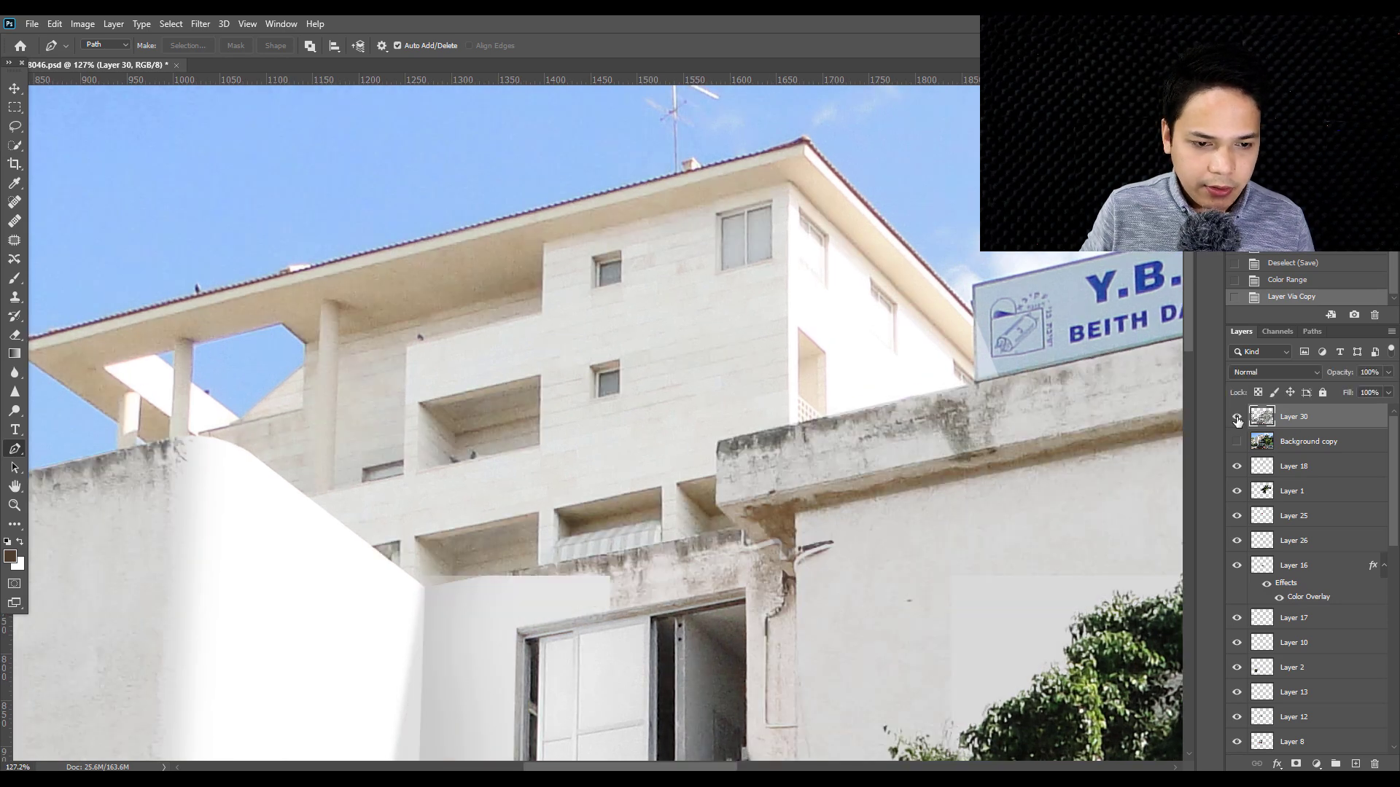
left_click(1236, 418)
scroll(788, 470, "down", 3)
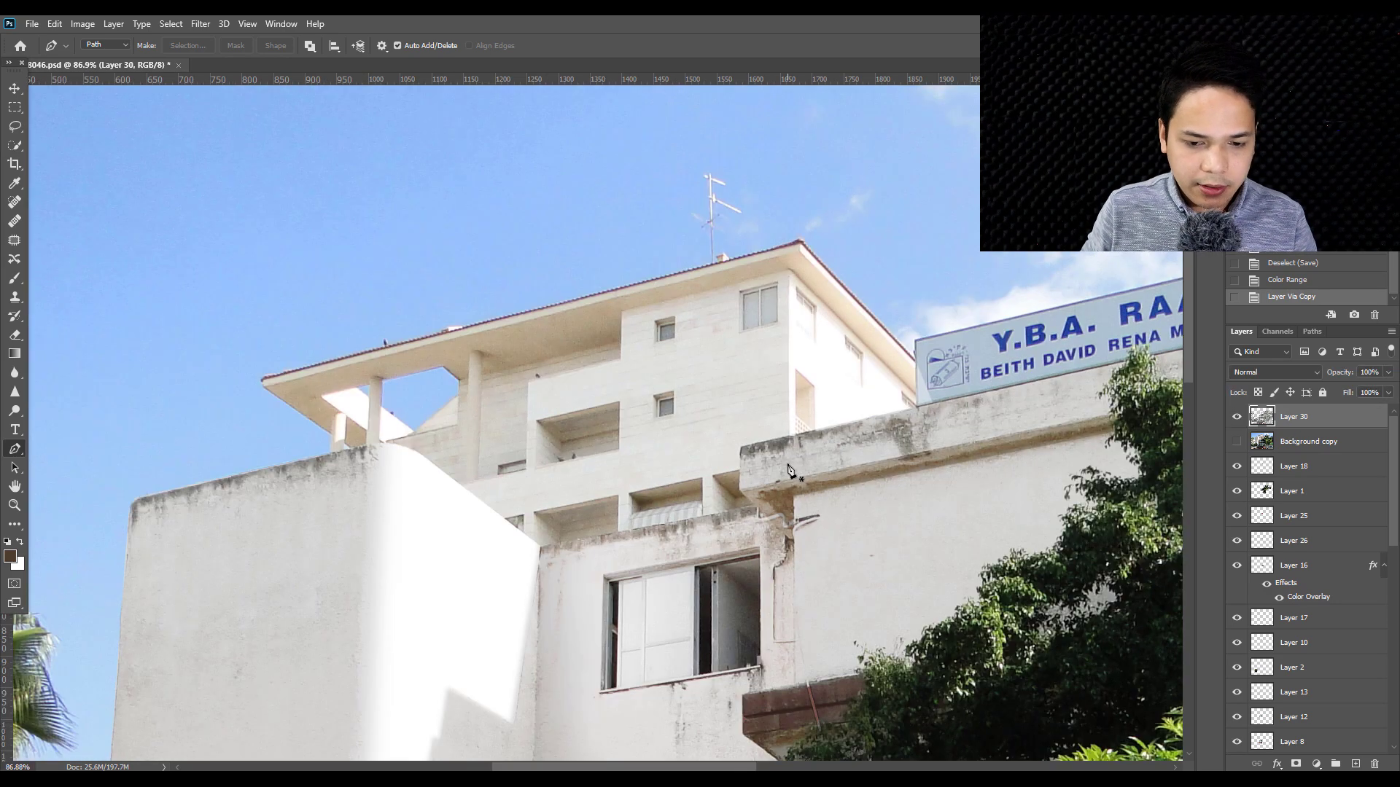
- Erase the stained texture along the ledge and the left wall's top edge
key("e")
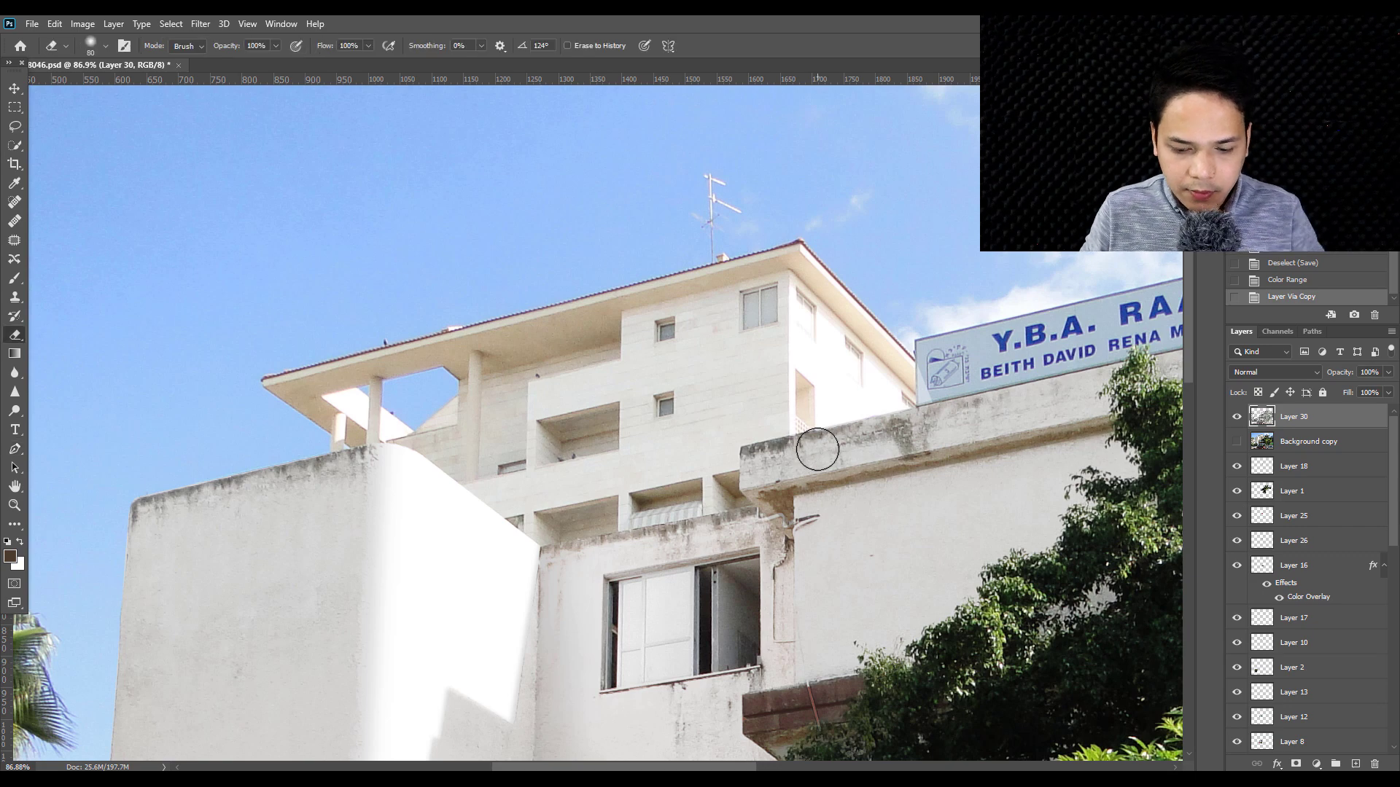
right_click(802, 472)
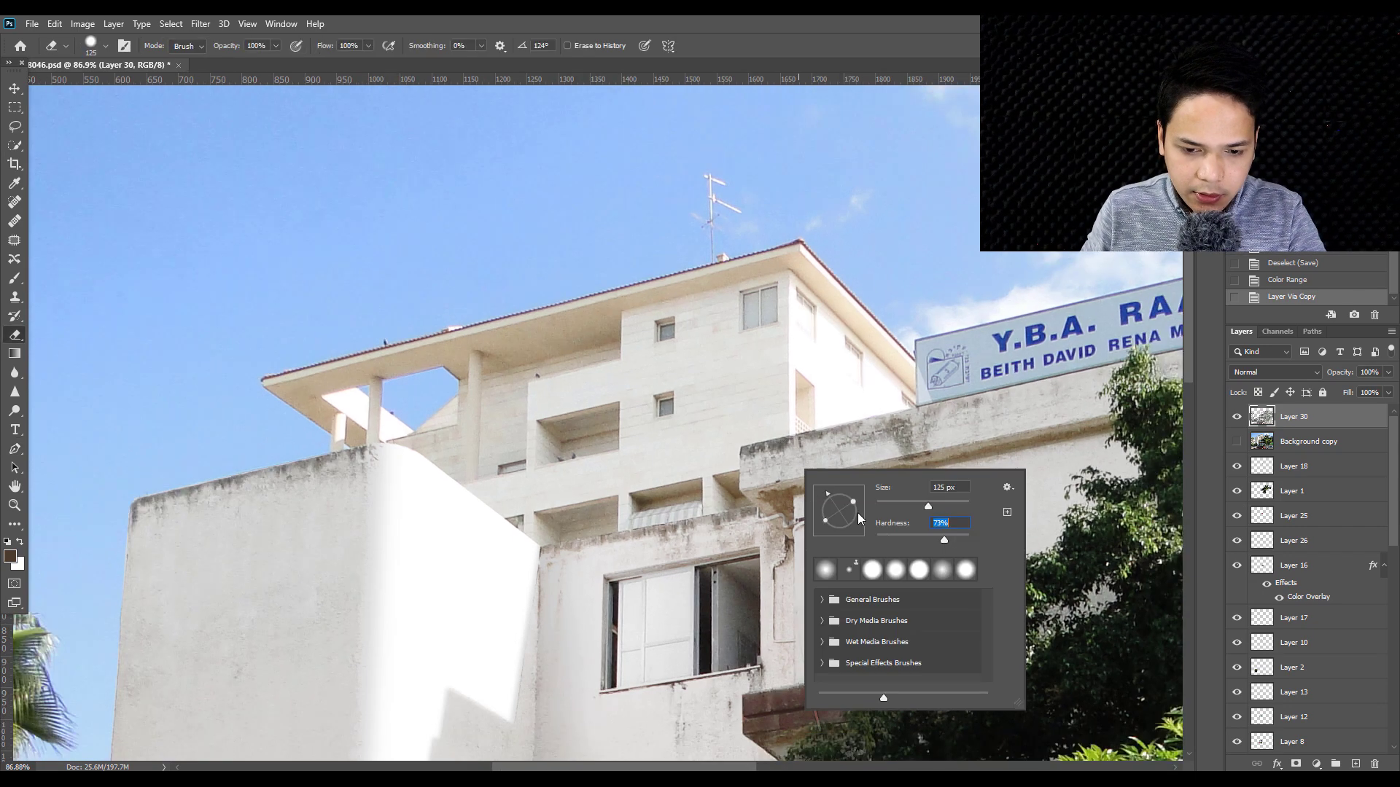
key("Return")
mouse_move(772, 462)
left_mouse_down()
mouse_move(994, 422)
mouse_move(891, 456)
mouse_move(766, 557)
mouse_move(556, 587)
left_mouse_up()
key("bracketright")
key("bracketright")
key("bracketright")
key("bracketright")
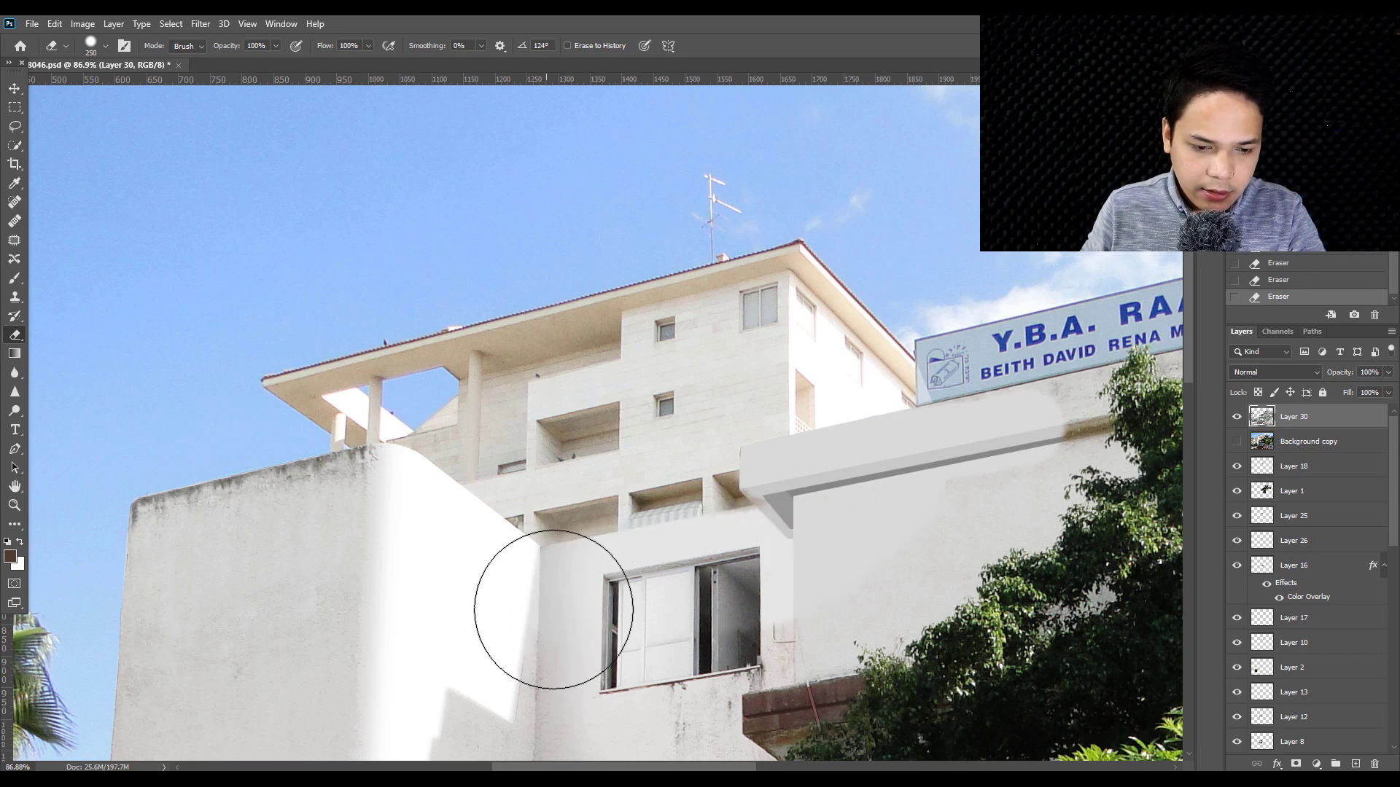
right_click(553, 610)
key("Return")
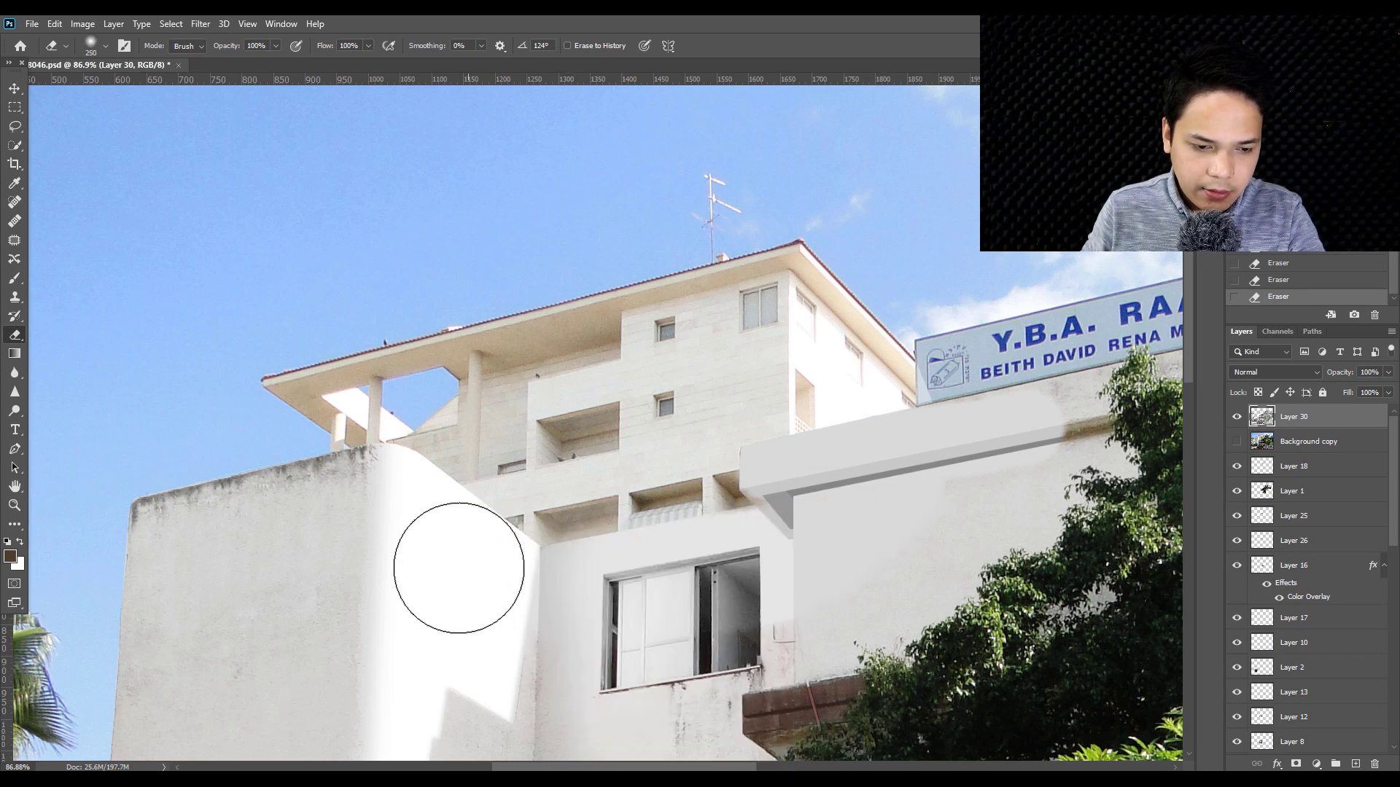
mouse_move(459, 563)
left_mouse_down()
mouse_move(297, 506)
mouse_move(183, 542)
left_mouse_up()
- Enlarge the eraser and toggle Layer 30 to compare before and after
scroll(257, 531, "down", 3)
key("bracketright")
key("bracketright")
key("bracketright")
key("bracketright")
key("bracketright")
key("bracketright")
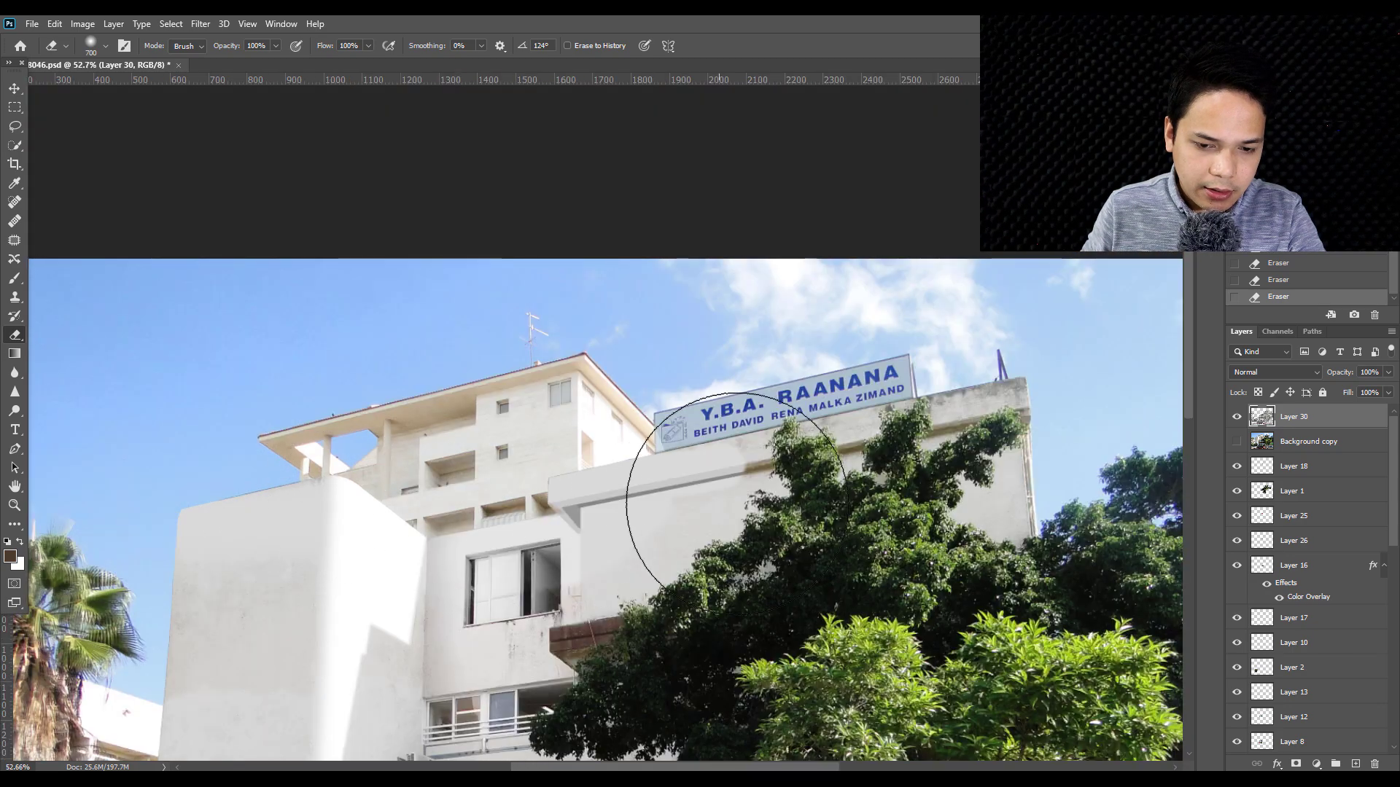
scroll(936, 518, "down", 2)
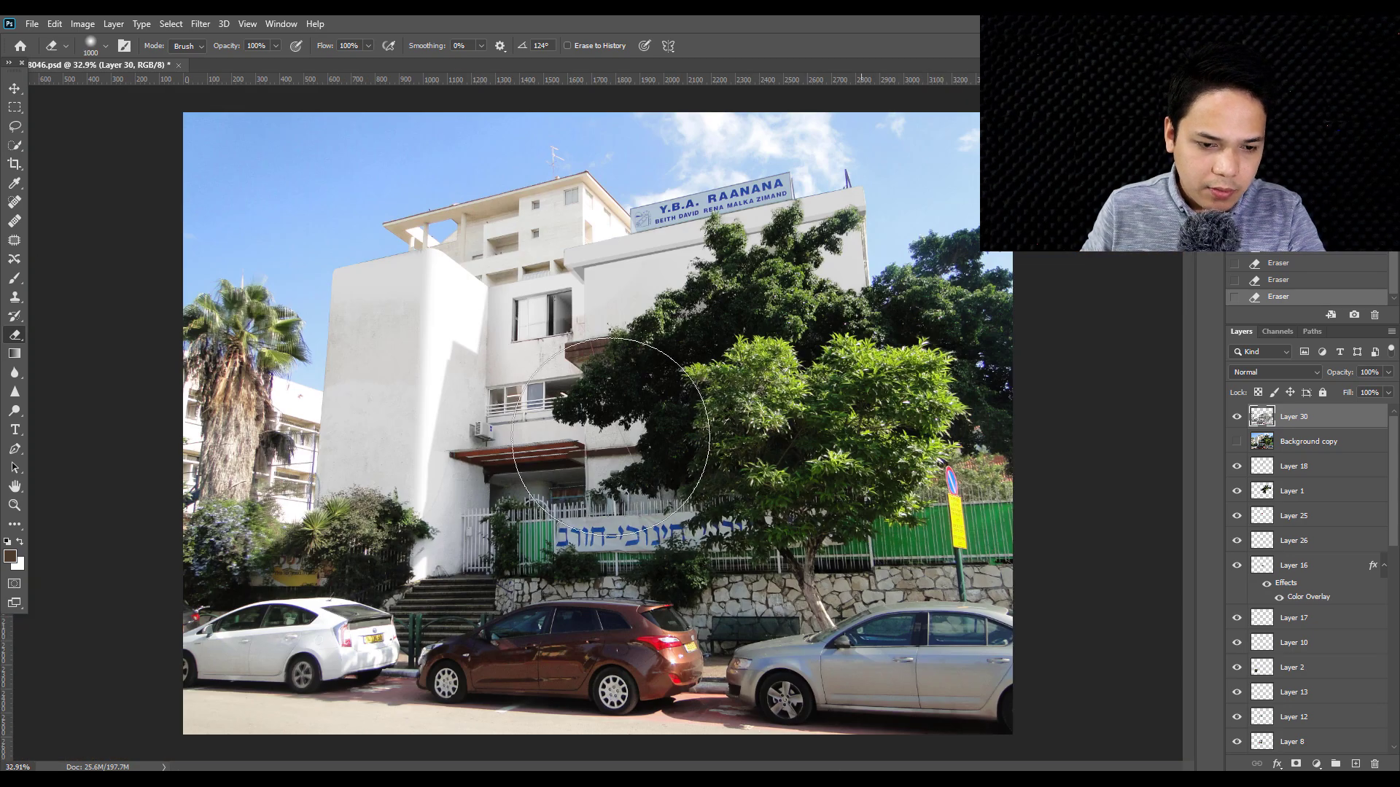
key("bracketright")
key("bracketright")
key("bracketright")
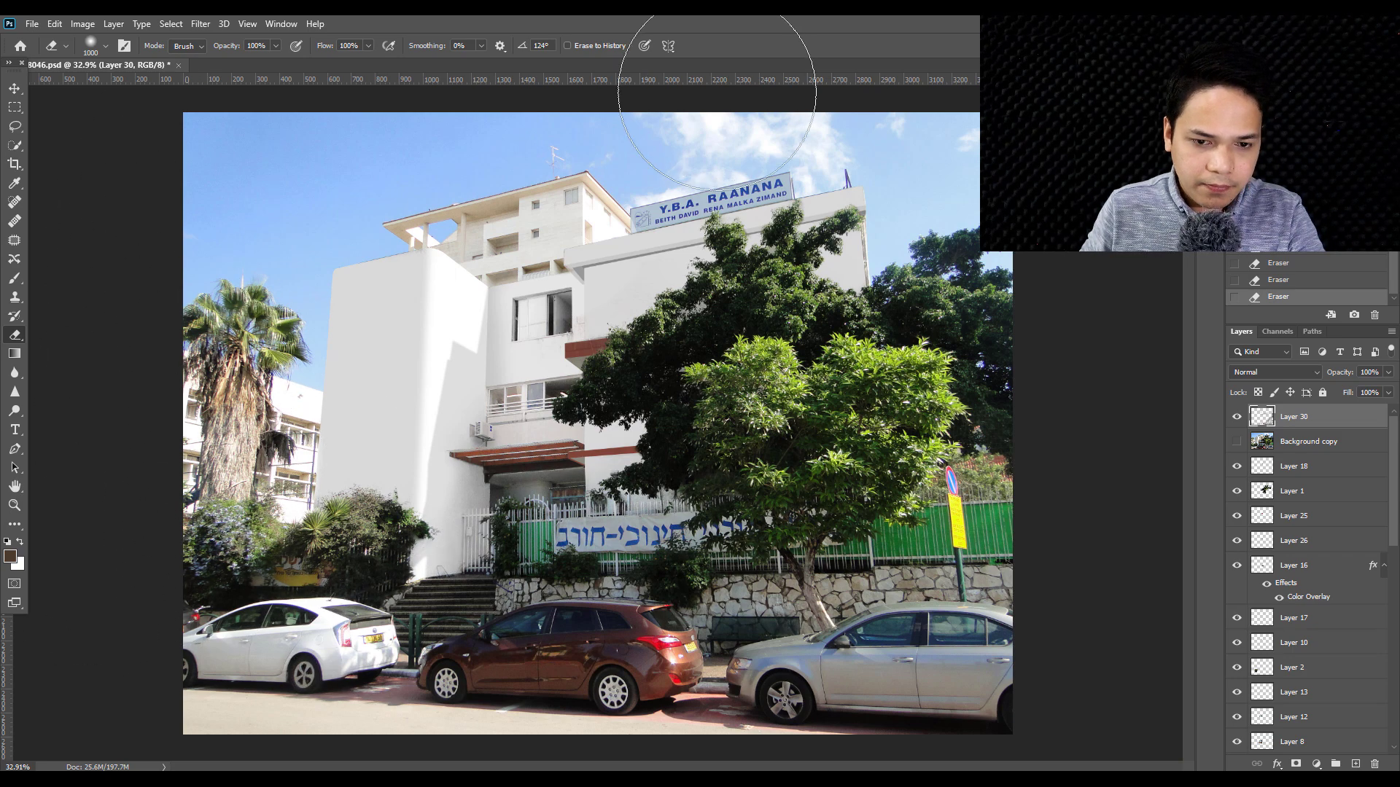
scroll(406, 93, "up", 1)
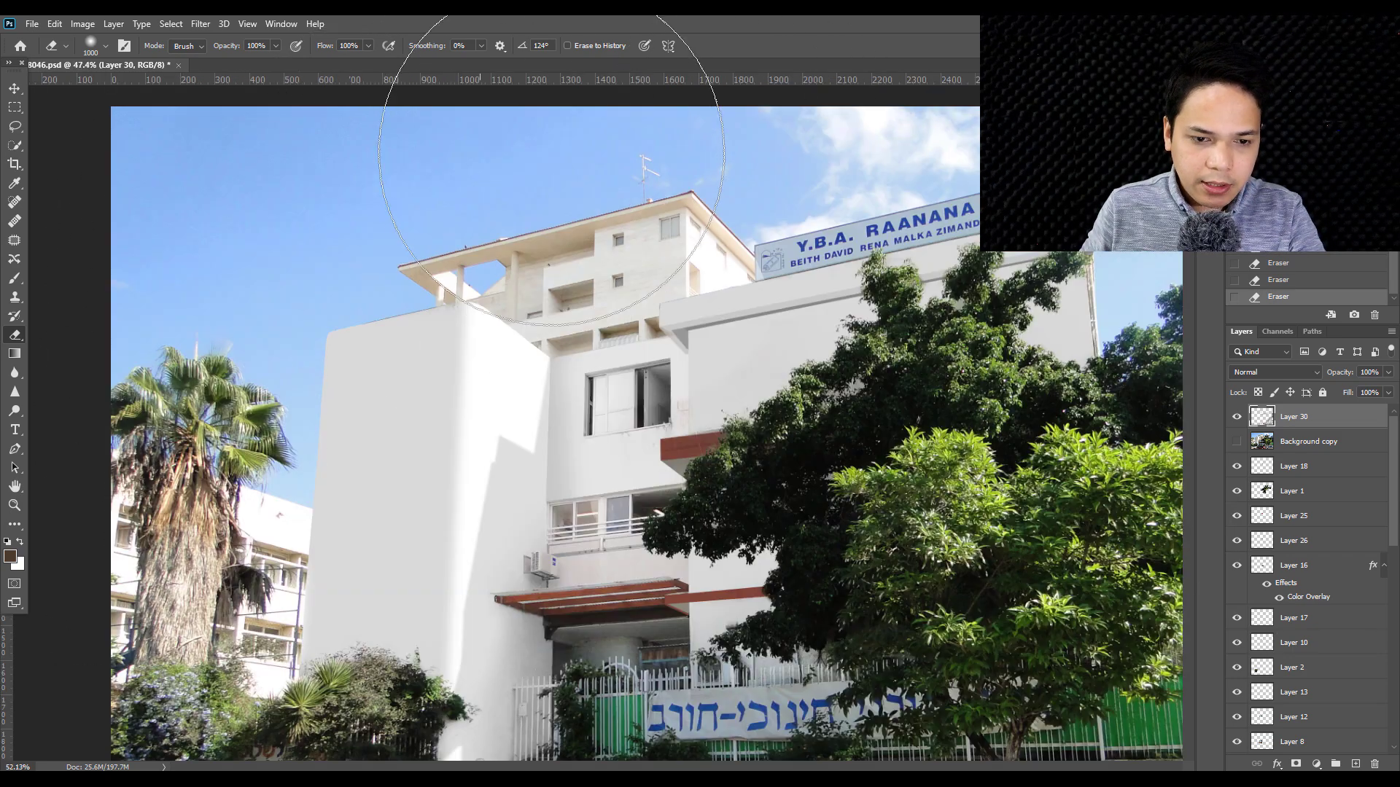
scroll(546, 93, "up", 1)
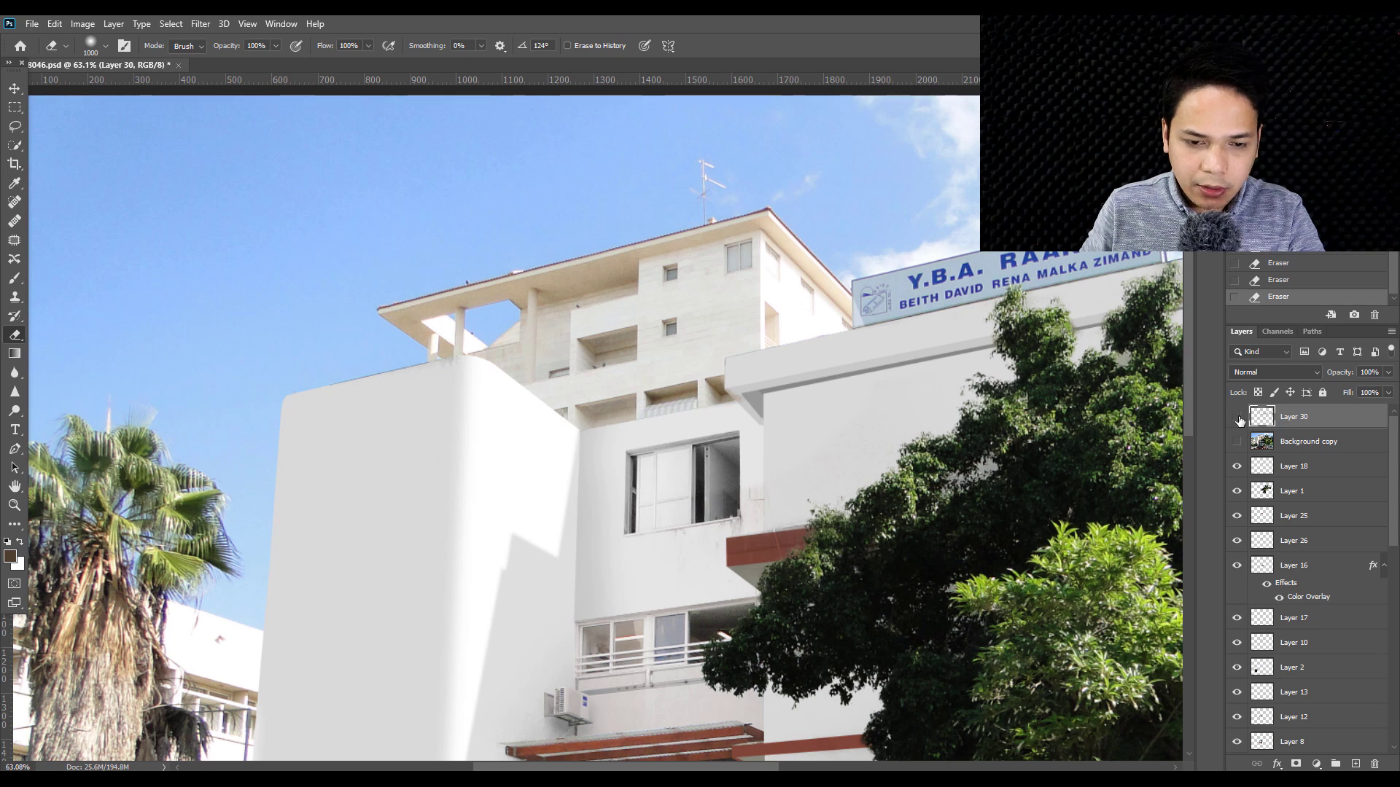
left_click(1237, 417)
left_click(1237, 417)
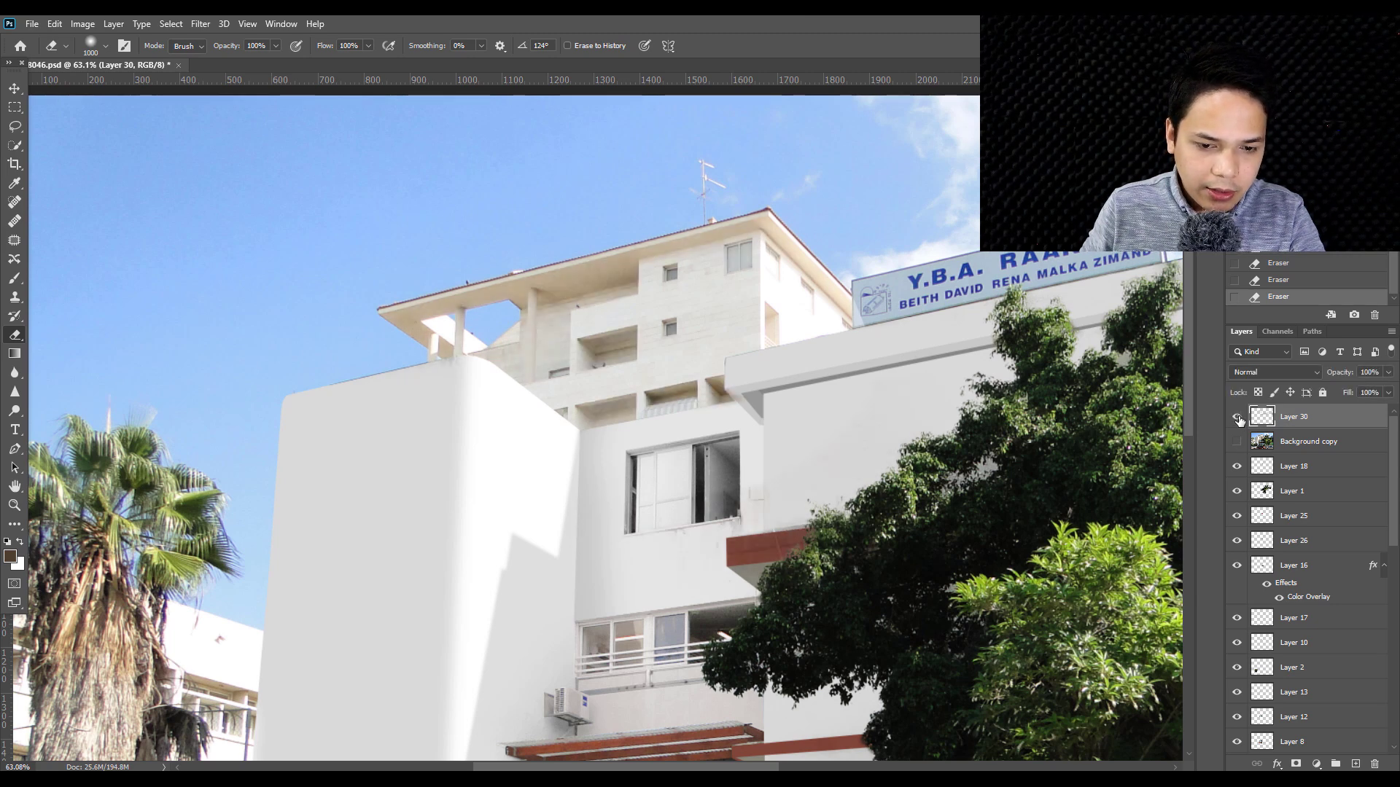
left_click(1237, 417)
- Fine-tune the eraser size for detail work and recheck the cleanup on Layer 30
key("bracketleft")
key("bracketleft")
key("bracketleft")
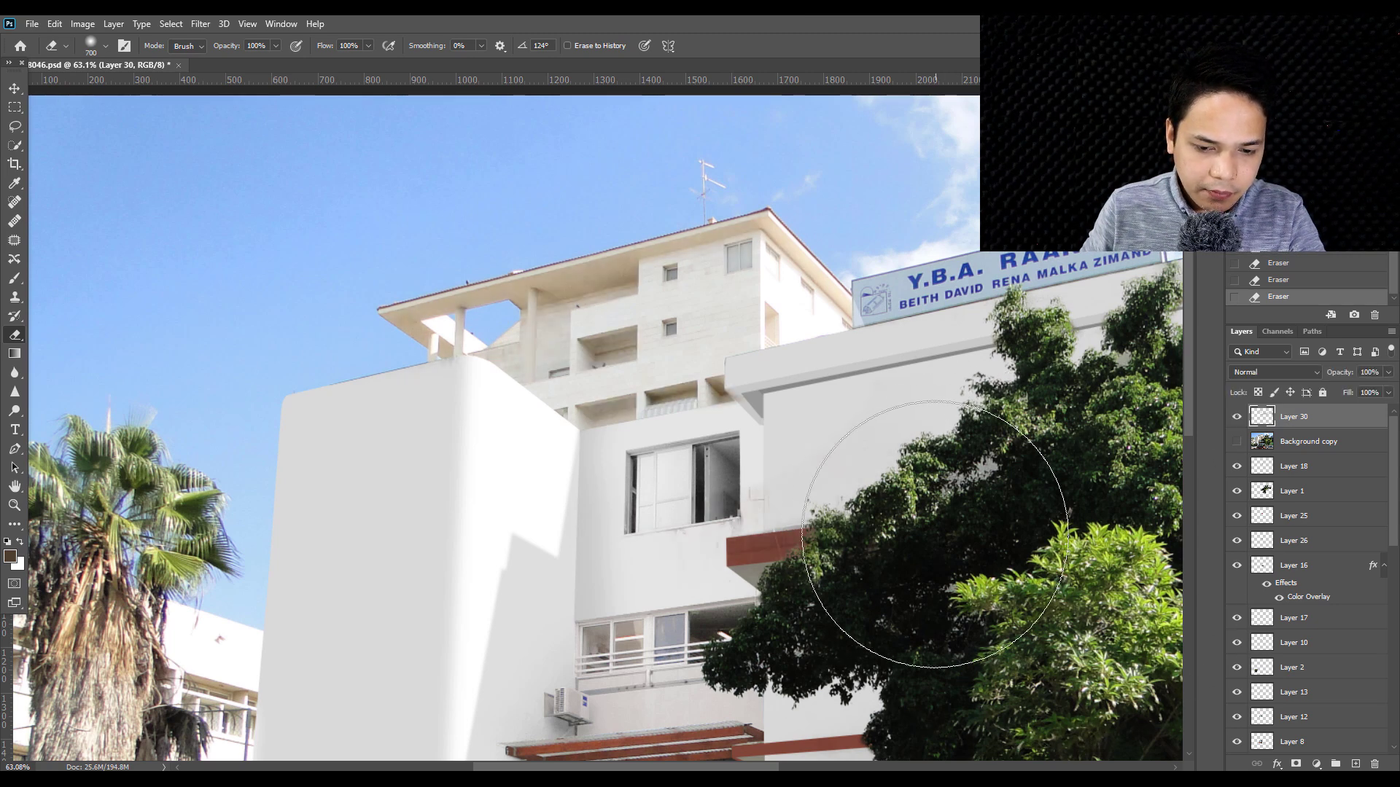
key("bracketleft")
key("bracketleft")
scroll(879, 543, "up", 1)
scroll(839, 546, "up", 1)
key("bracketleft")
key("bracketleft")
key("bracketleft")
key("bracketleft")
key("bracketleft")
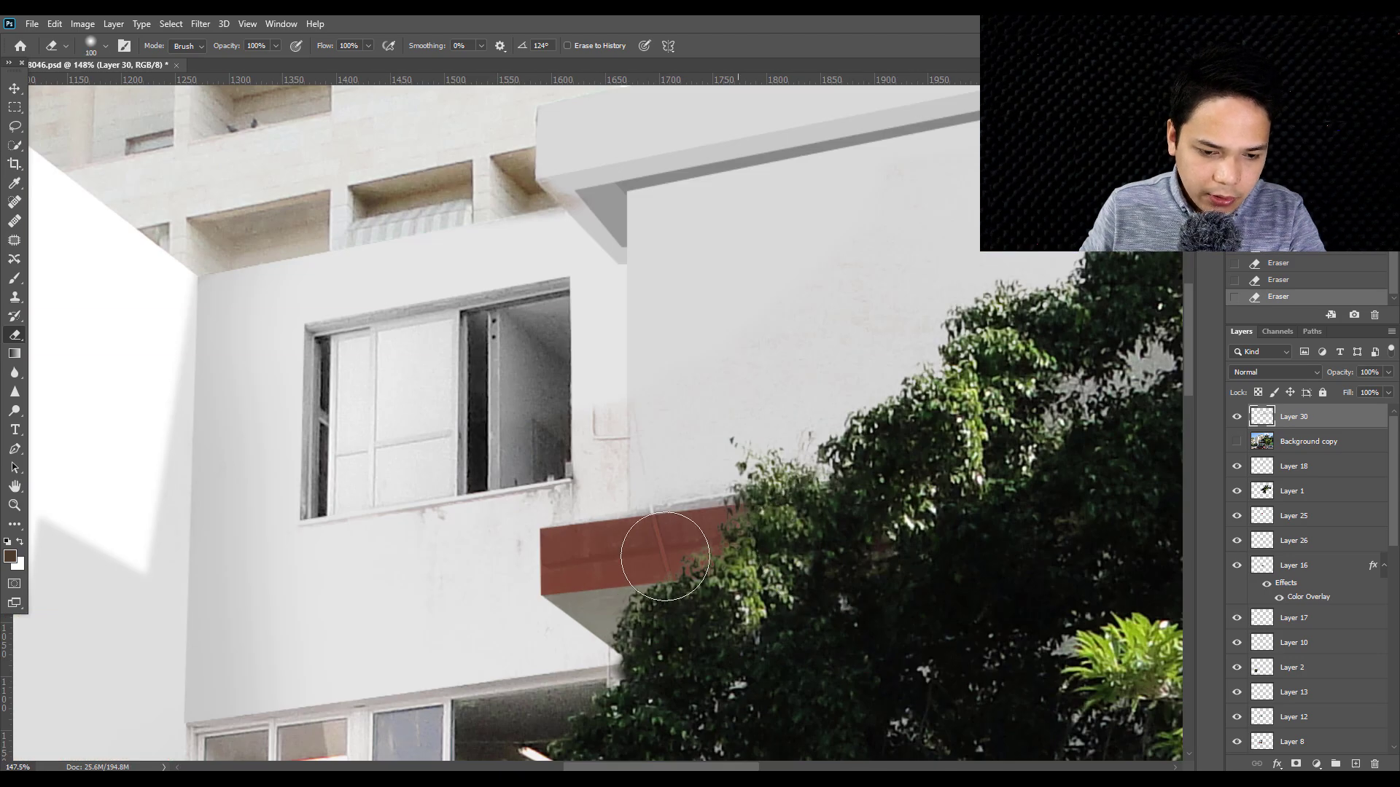
key("bracketleft")
key("bracketright")
key("bracketright")
key("bracketright")
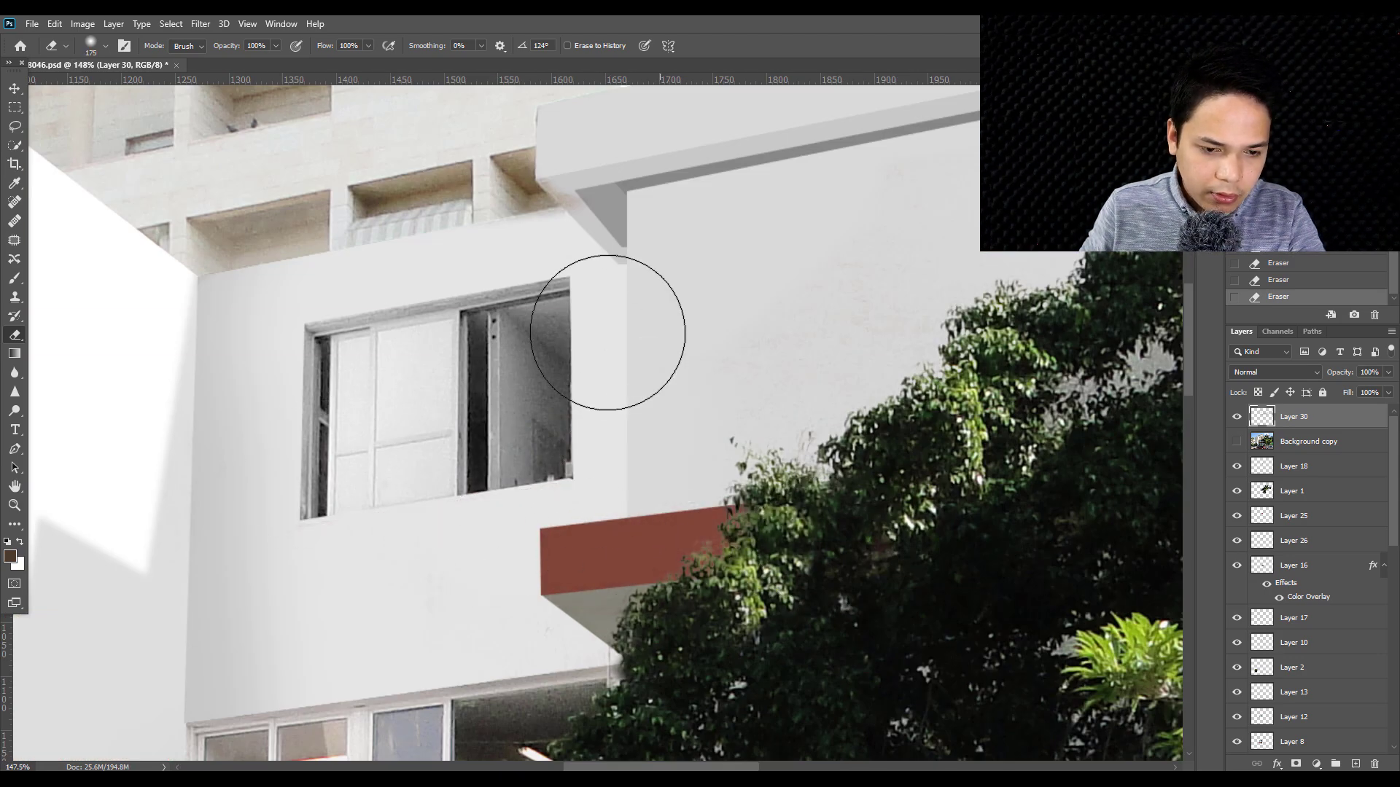
key("bracketright")
scroll(766, 406, "down", 2)
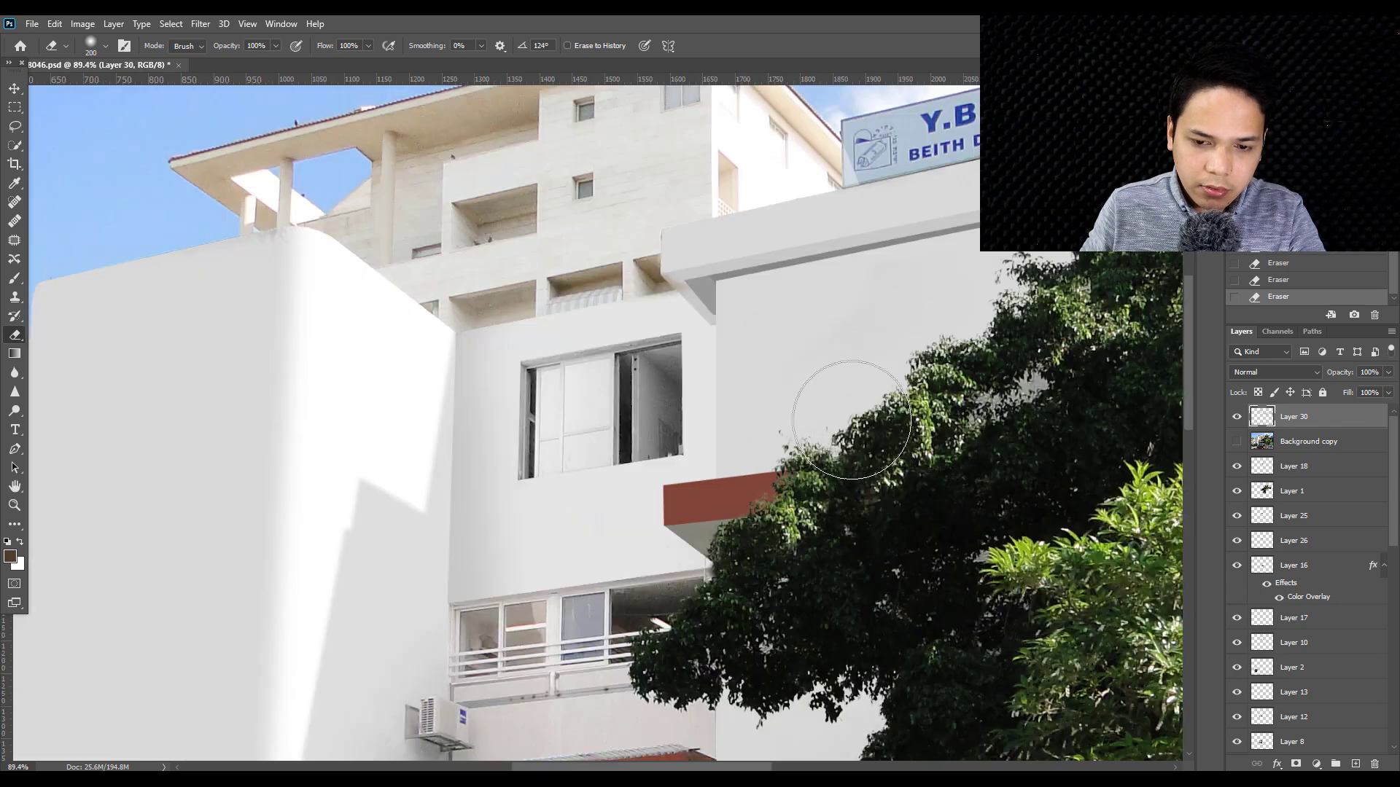
left_click(1237, 417)
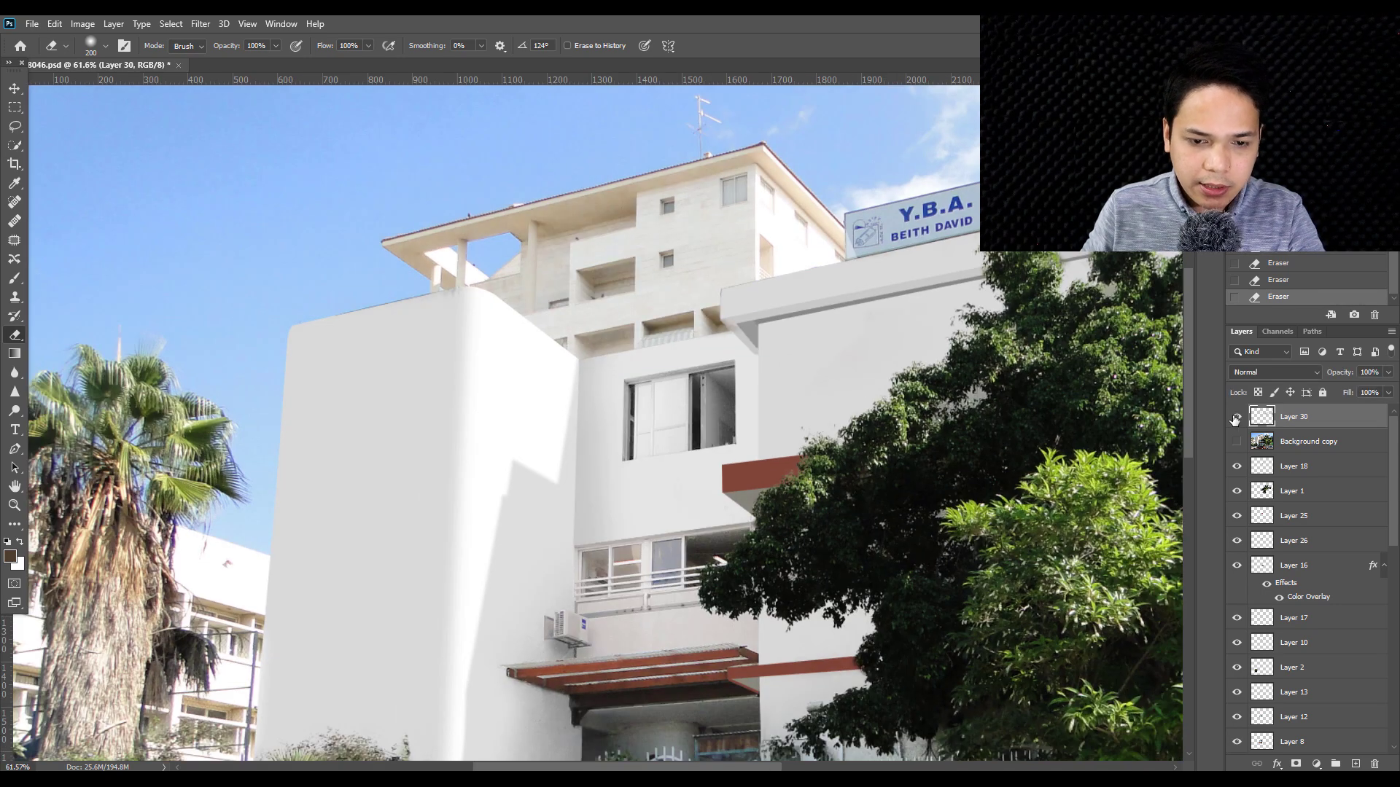
left_click(1236, 417)
scroll(648, 229, "up", 2)
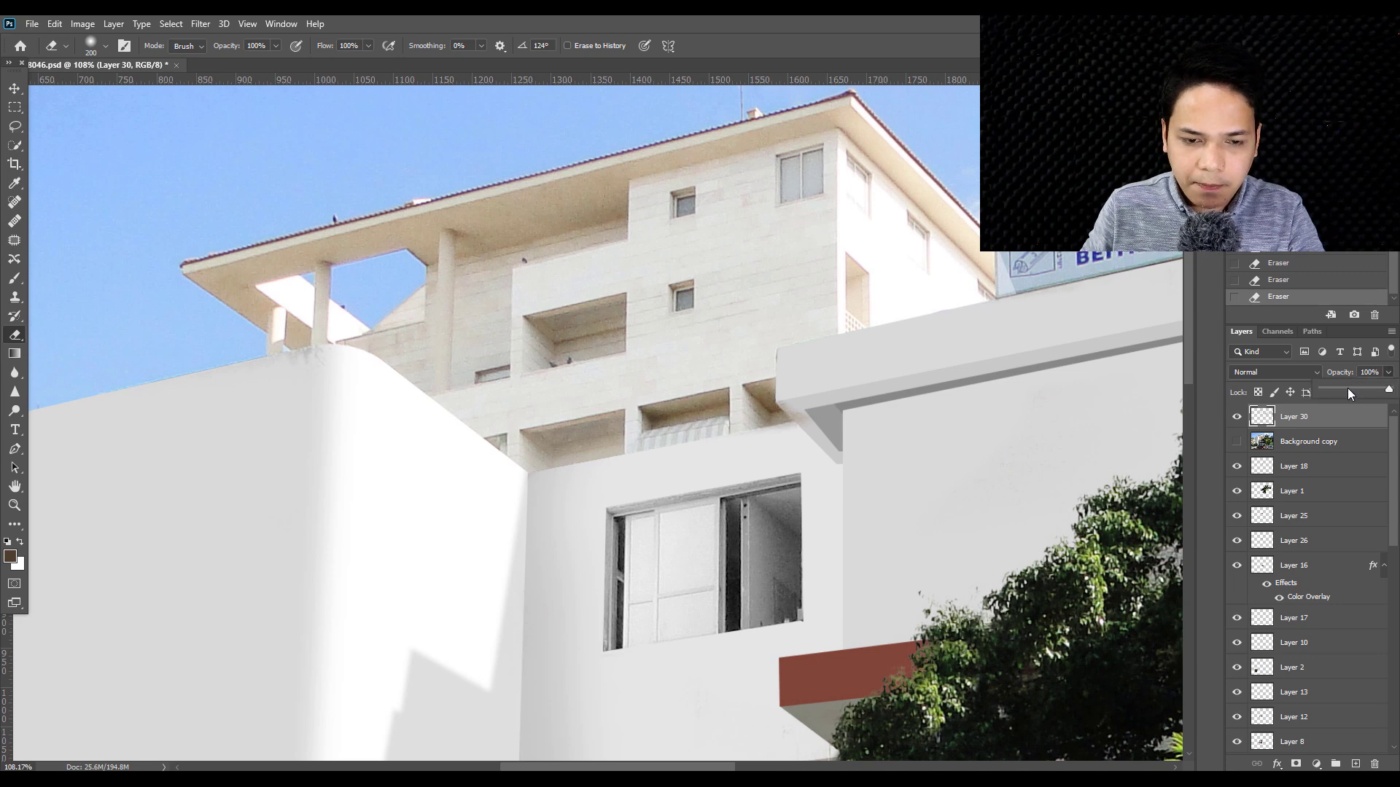
- Adjust Layer 30, toggle its visibility, and save the document
left_click(1347, 390)
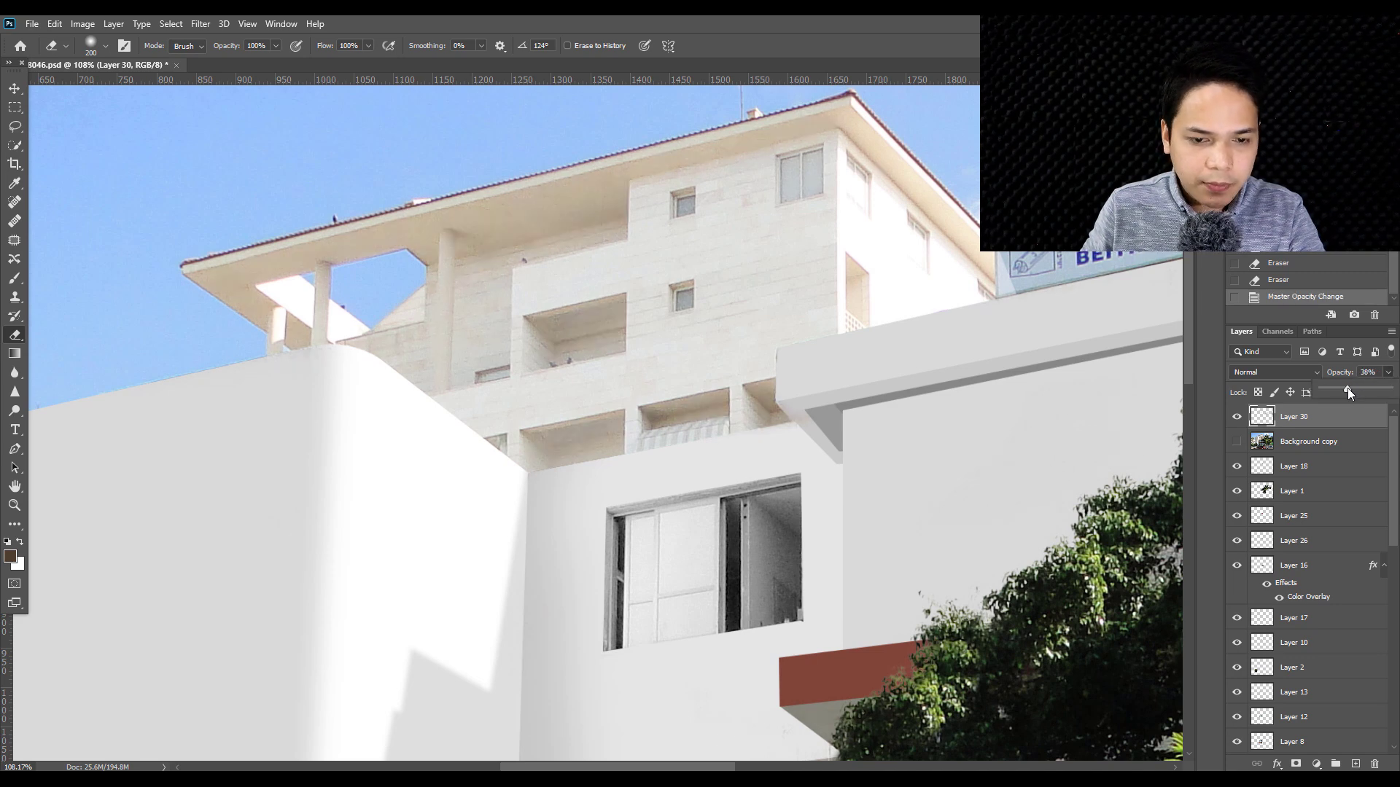
left_click(1237, 418)
scroll(584, 400, "down", 3)
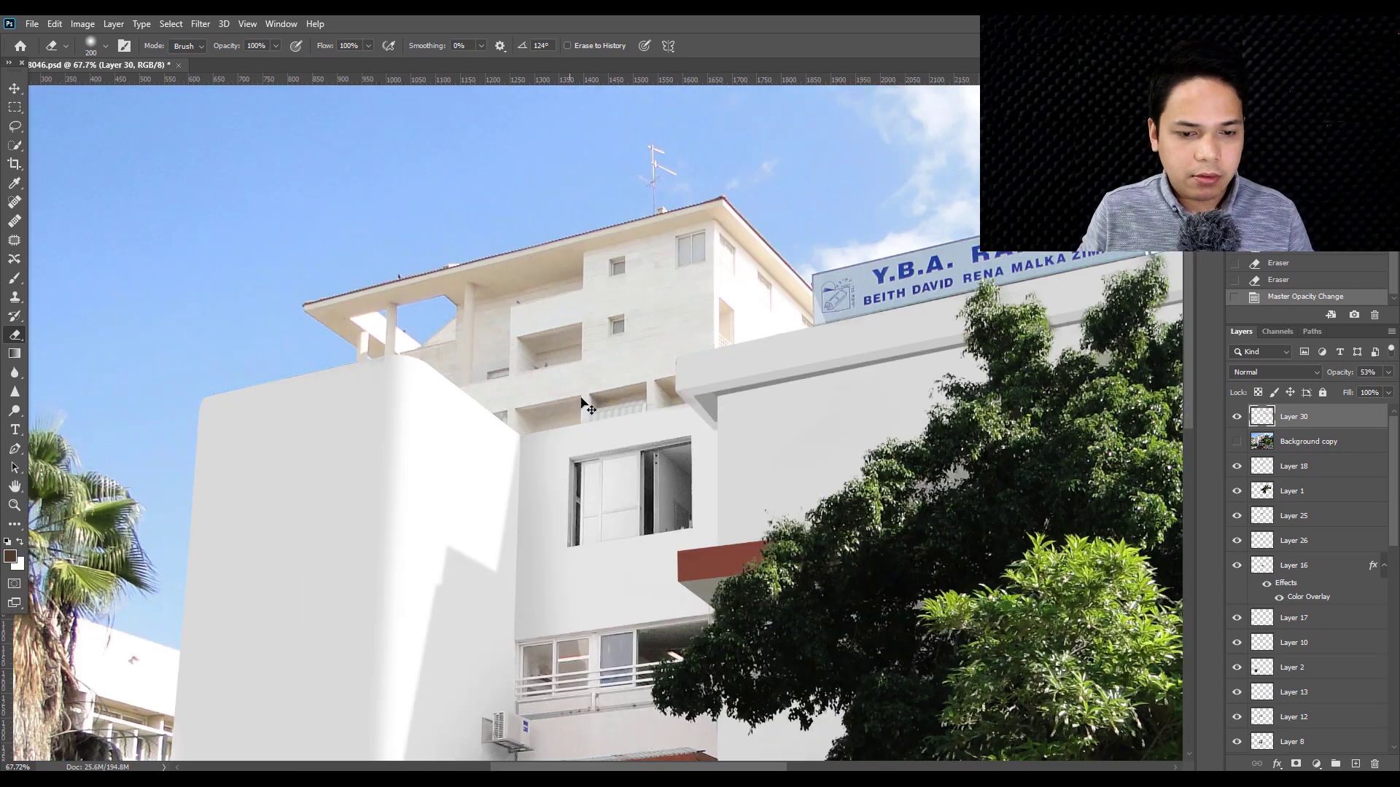
key("ctrl+s")
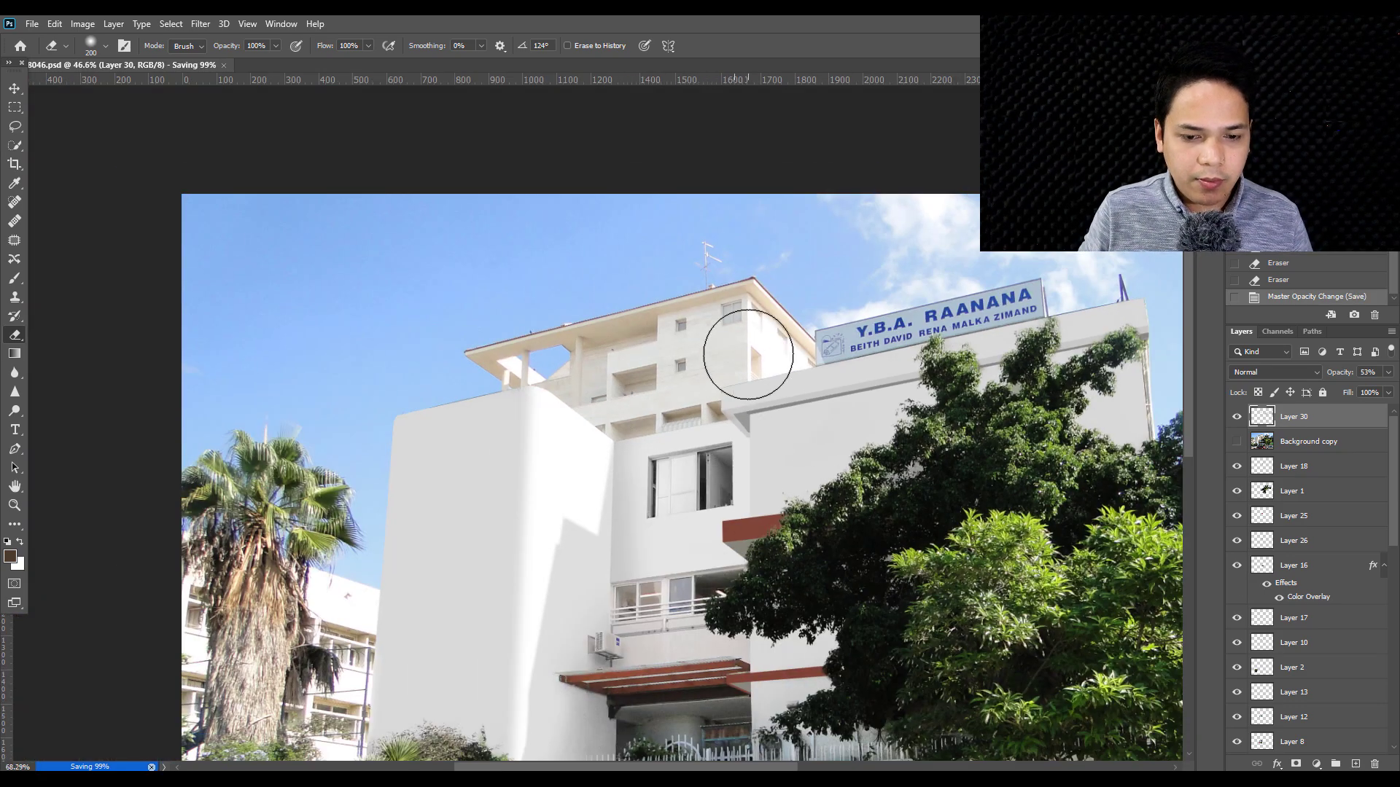
- Zoom around the facade, bringing up and dismissing the zoom presets
scroll(740, 349, "up", 2)
scroll(787, 434, "down", 1)
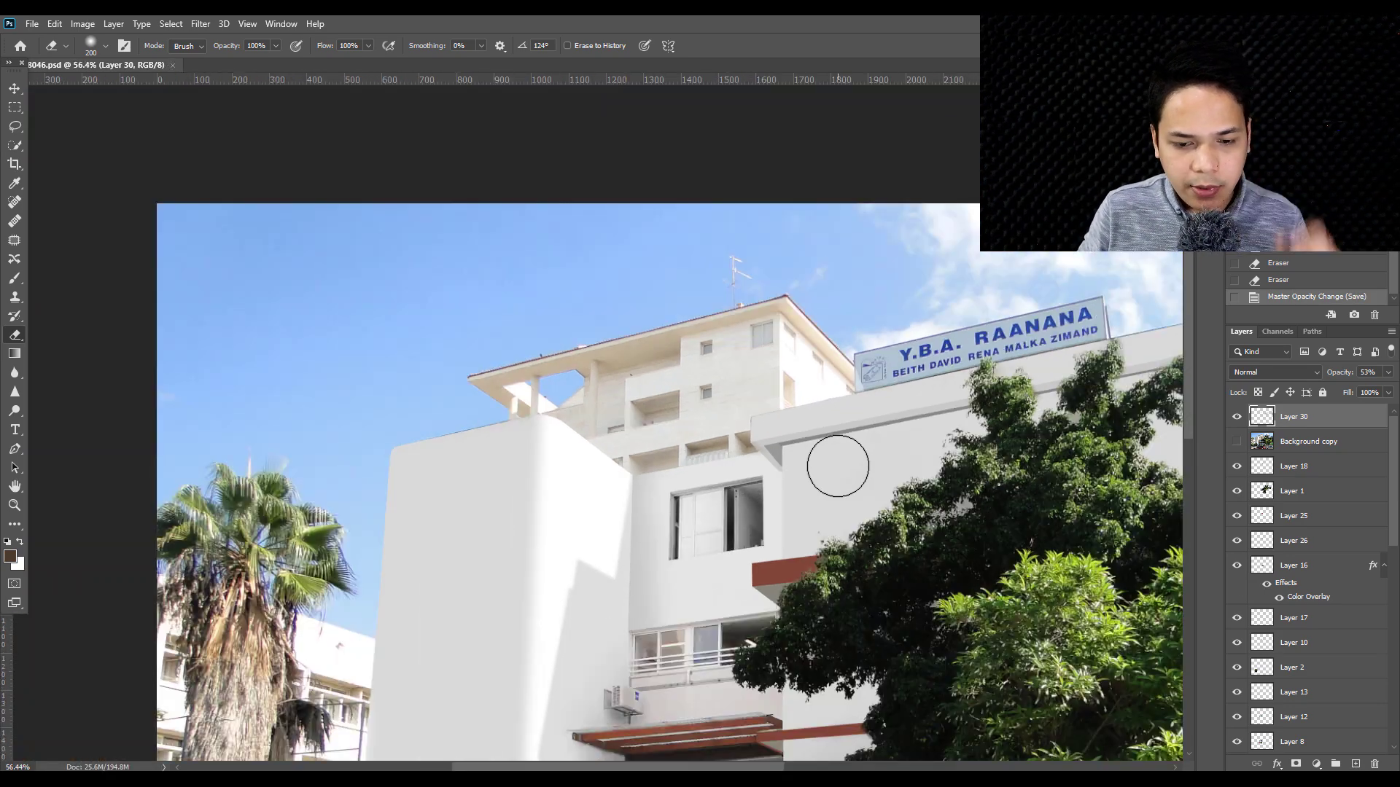
scroll(837, 462, "up", 1)
scroll(890, 491, "up", 1)
right_click(804, 445)
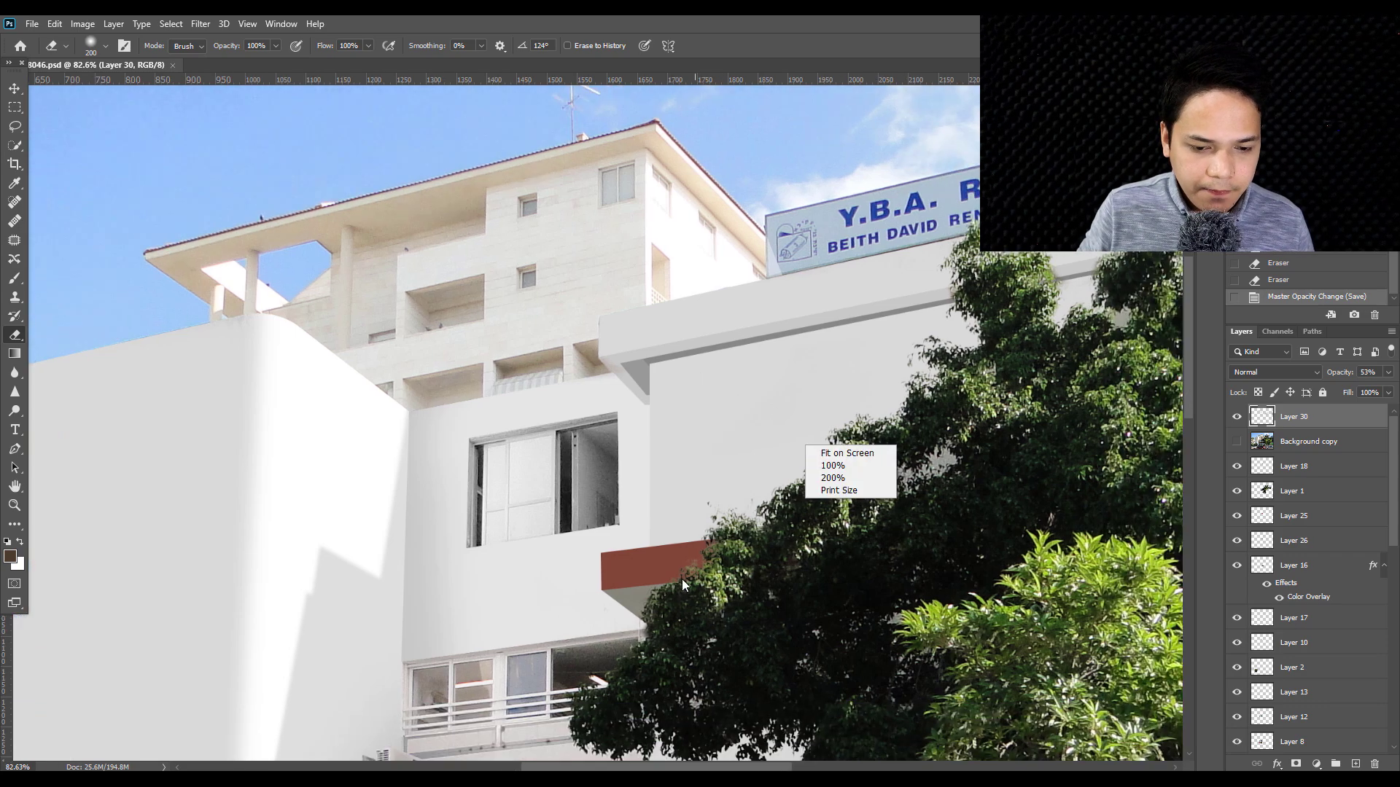
key("Escape")
left_click(15, 88)
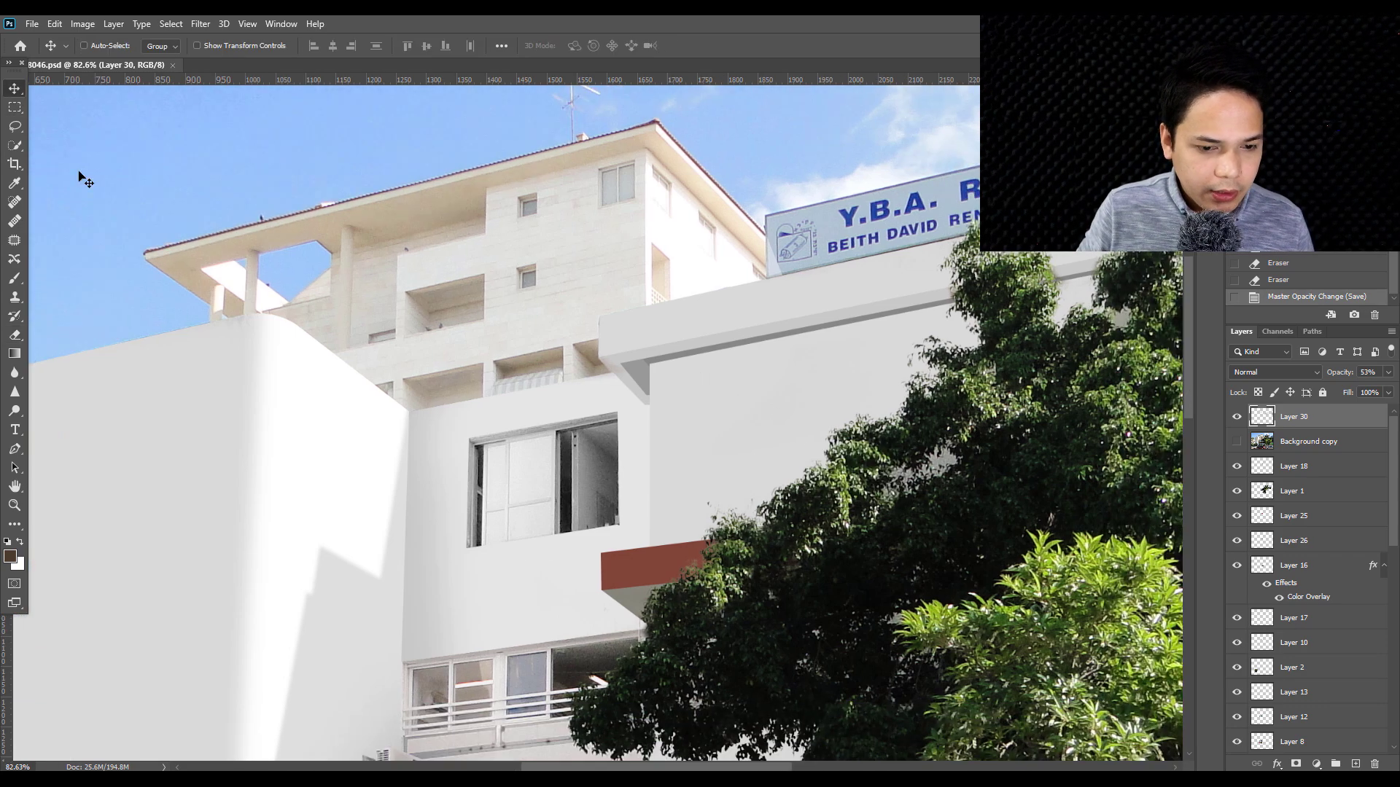
scroll(651, 605, "up", 3)
scroll(651, 605, "up", 2)
scroll(1321, 616, "down", 3)
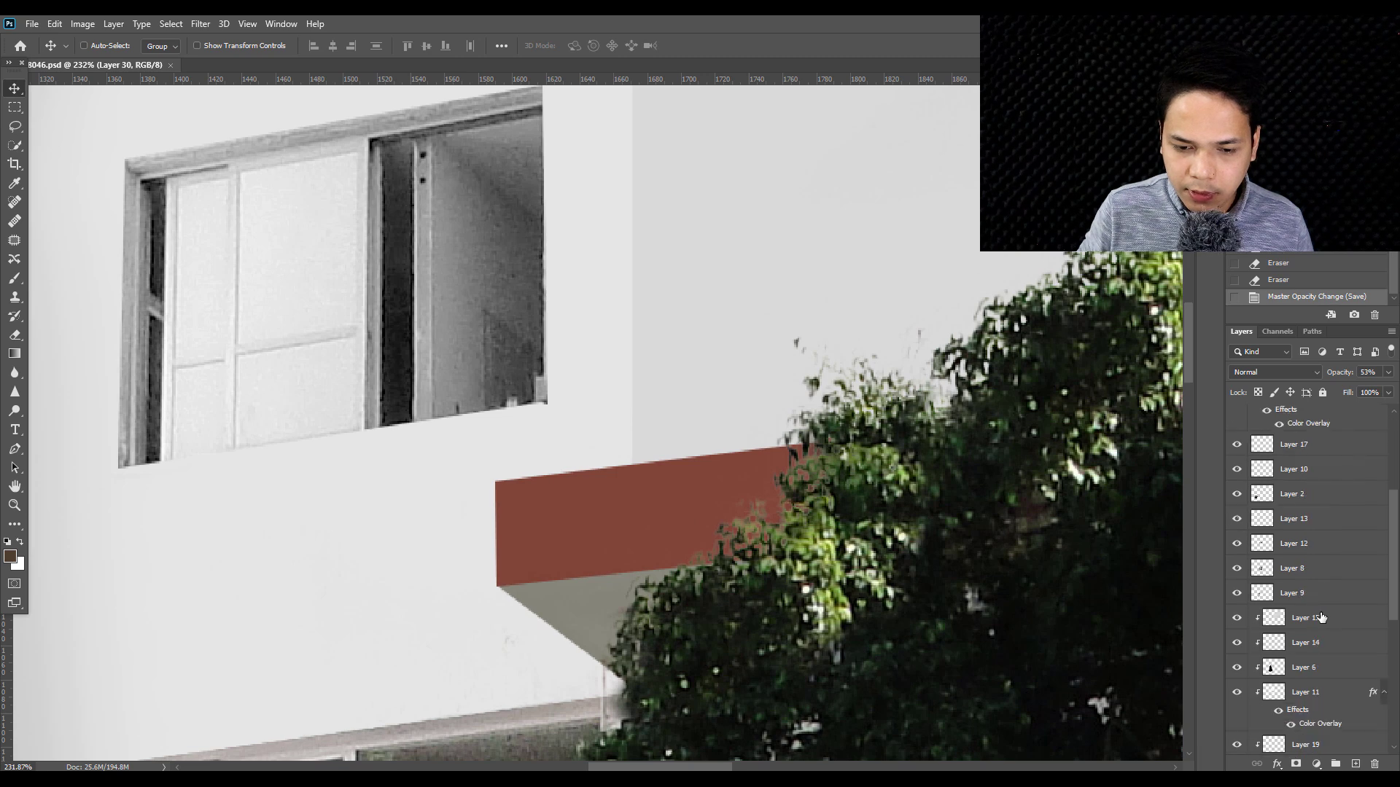
scroll(1322, 616, "down", 3)
scroll(1322, 616, "down", 3)
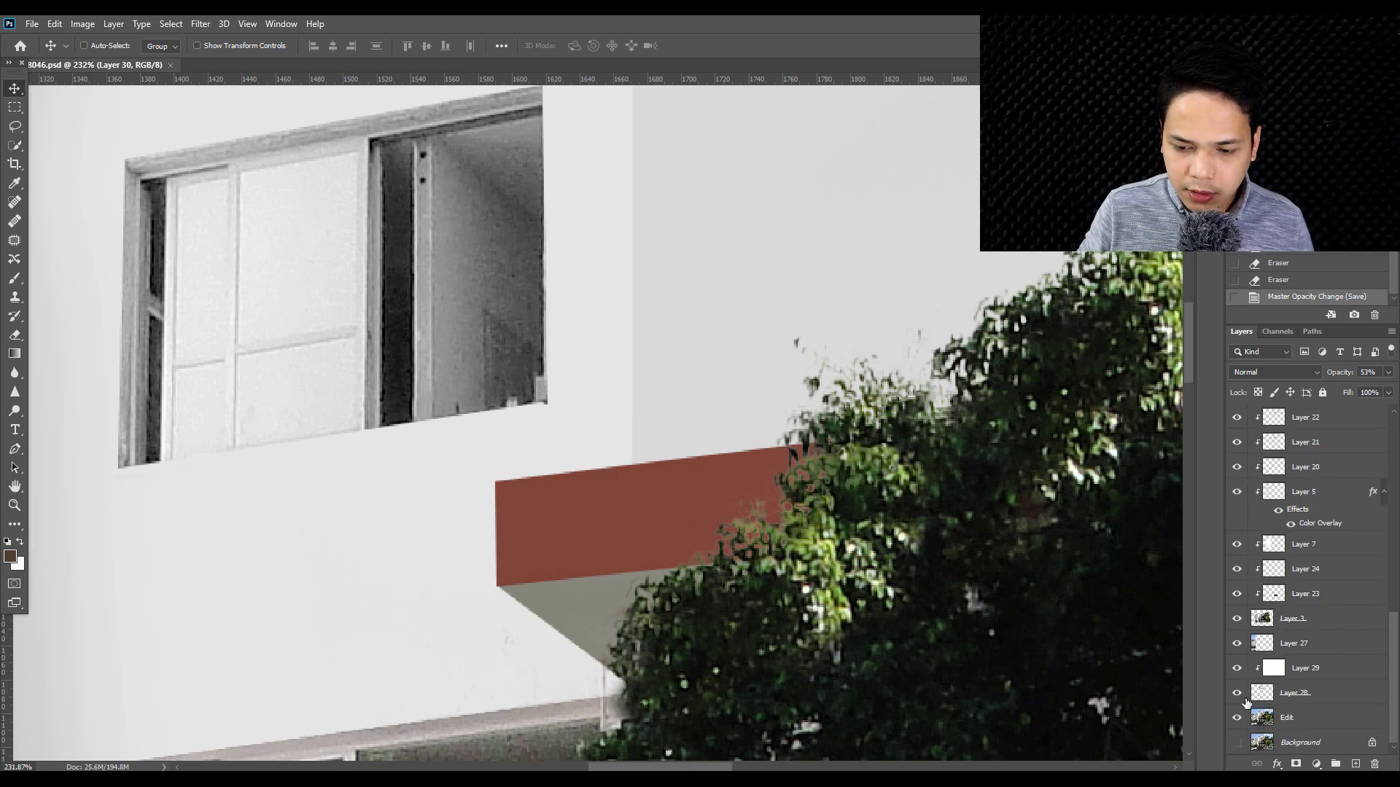
scroll(1339, 562, "up", 3)
scroll(1339, 562, "up", 3)
scroll(1338, 562, "up", 3)
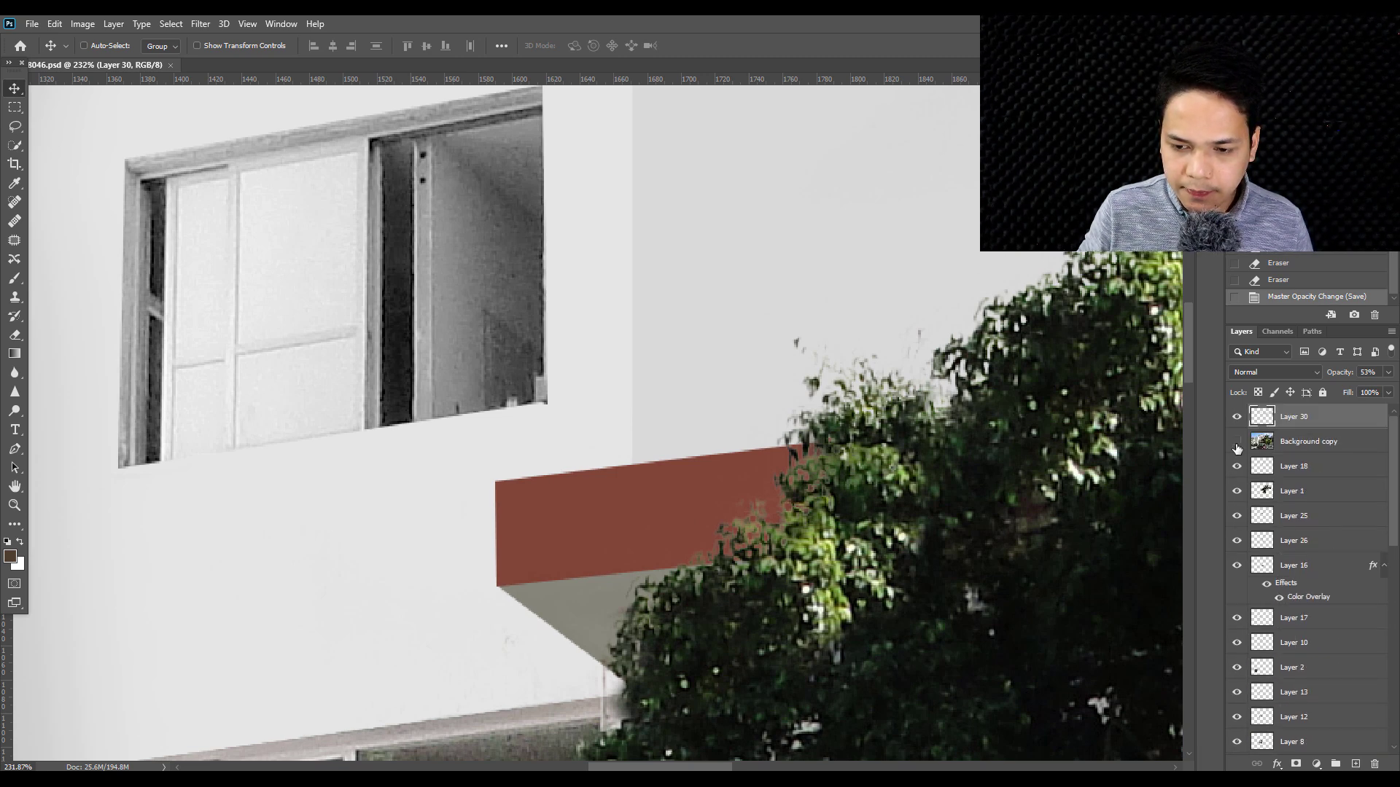
- Show Layer 18, make the red awning's Layer 25 active, and reveal Background copy over it
left_click(1236, 467)
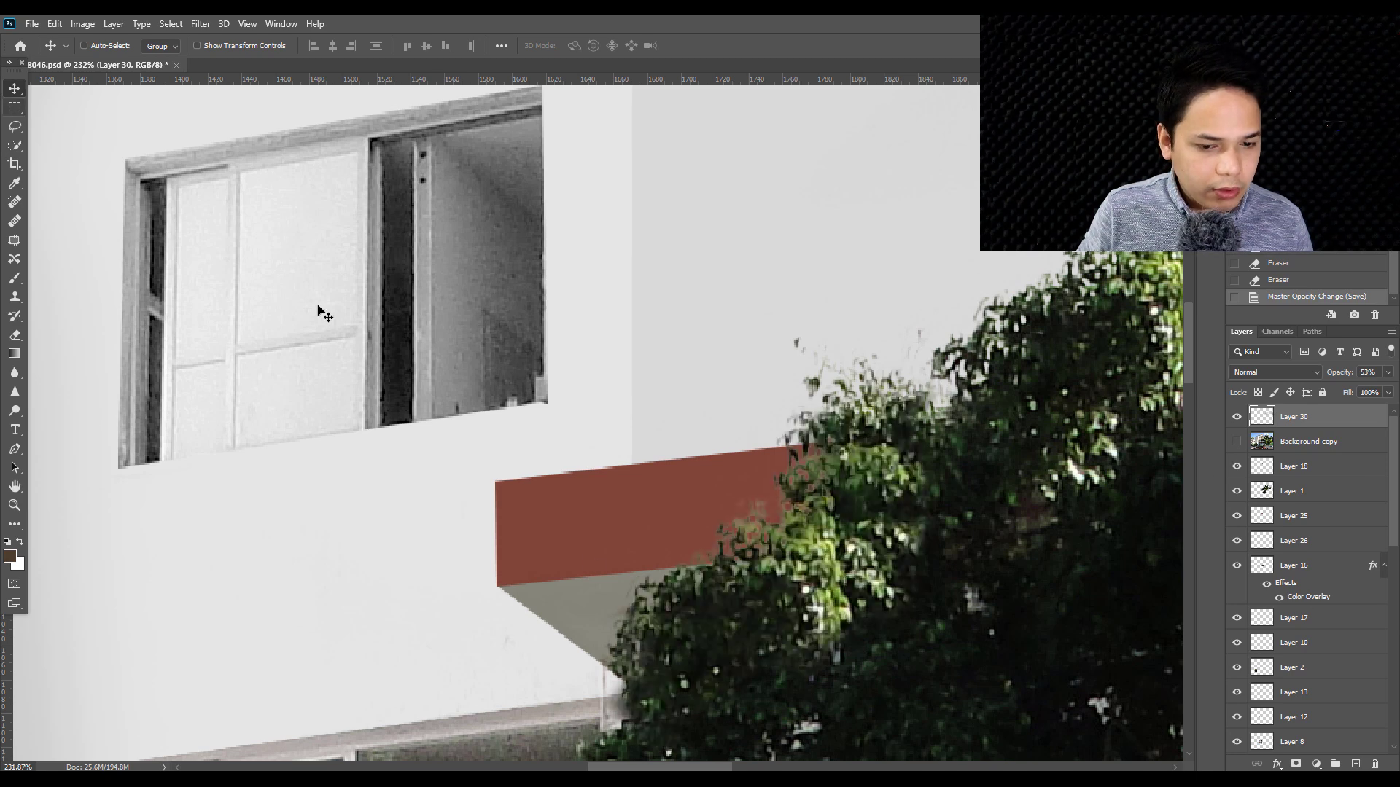
right_click(627, 517)
left_click(653, 527)
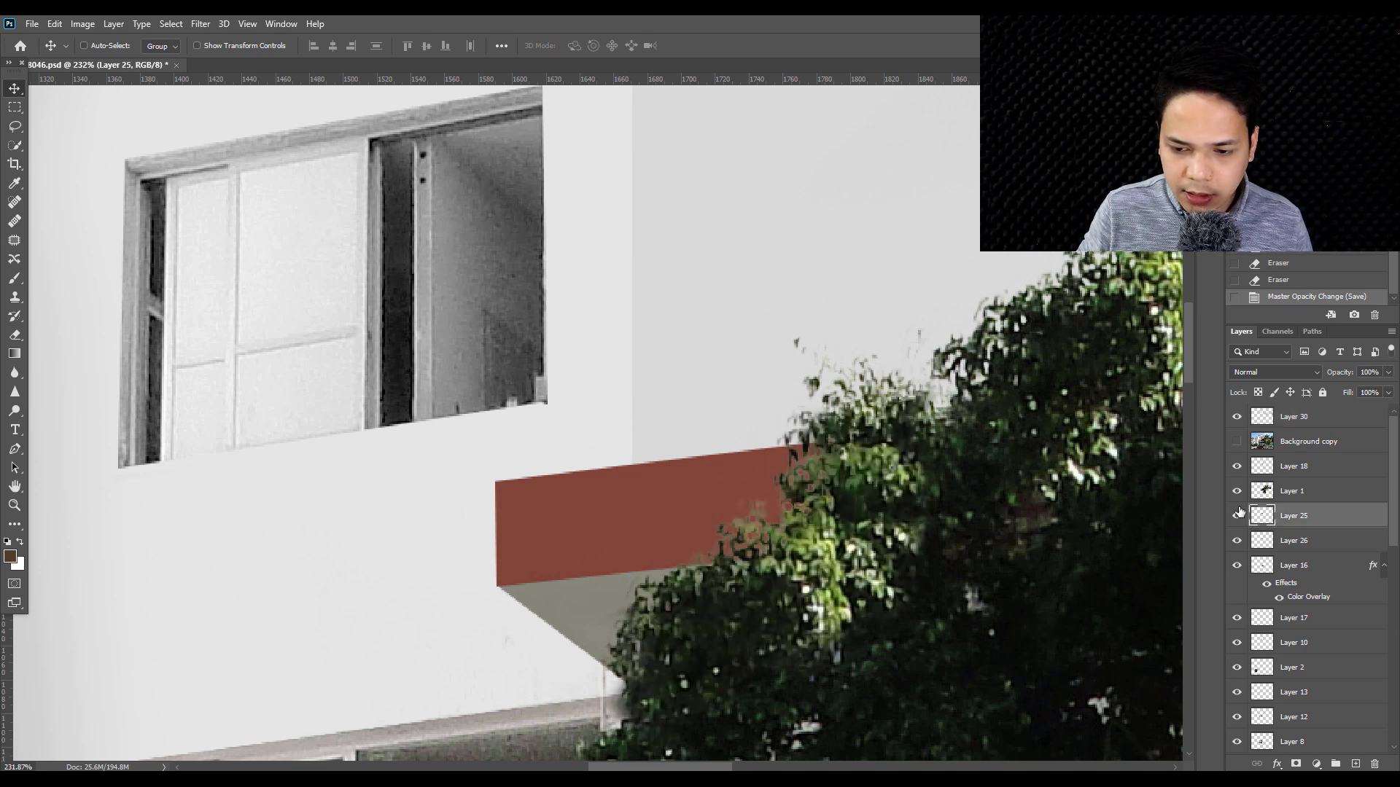
left_click(1236, 515)
left_click(1237, 516)
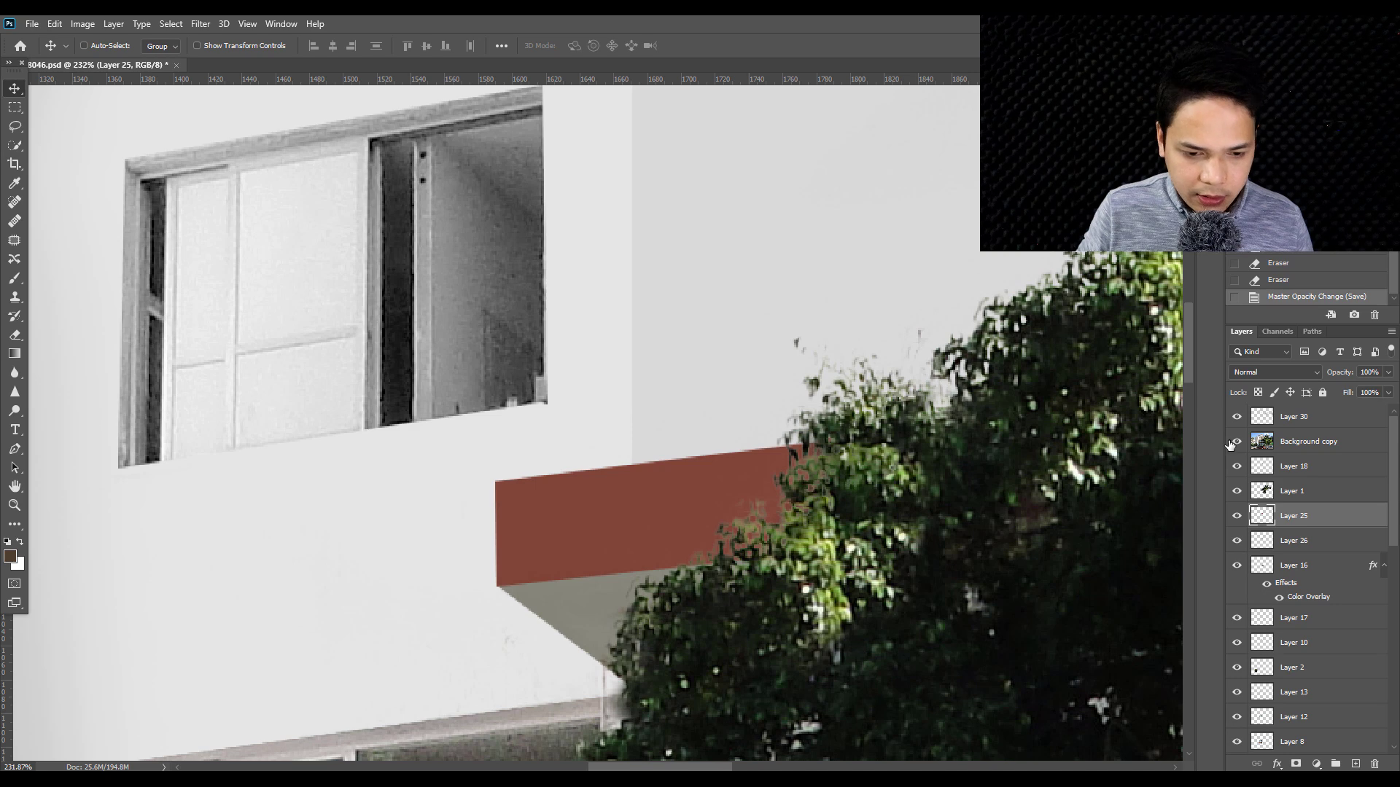
left_click(1237, 441)
- Trace the notch with a Pen path, make it a selection, and delete it from the awning
key("p")
scroll(497, 552, "up", 1)
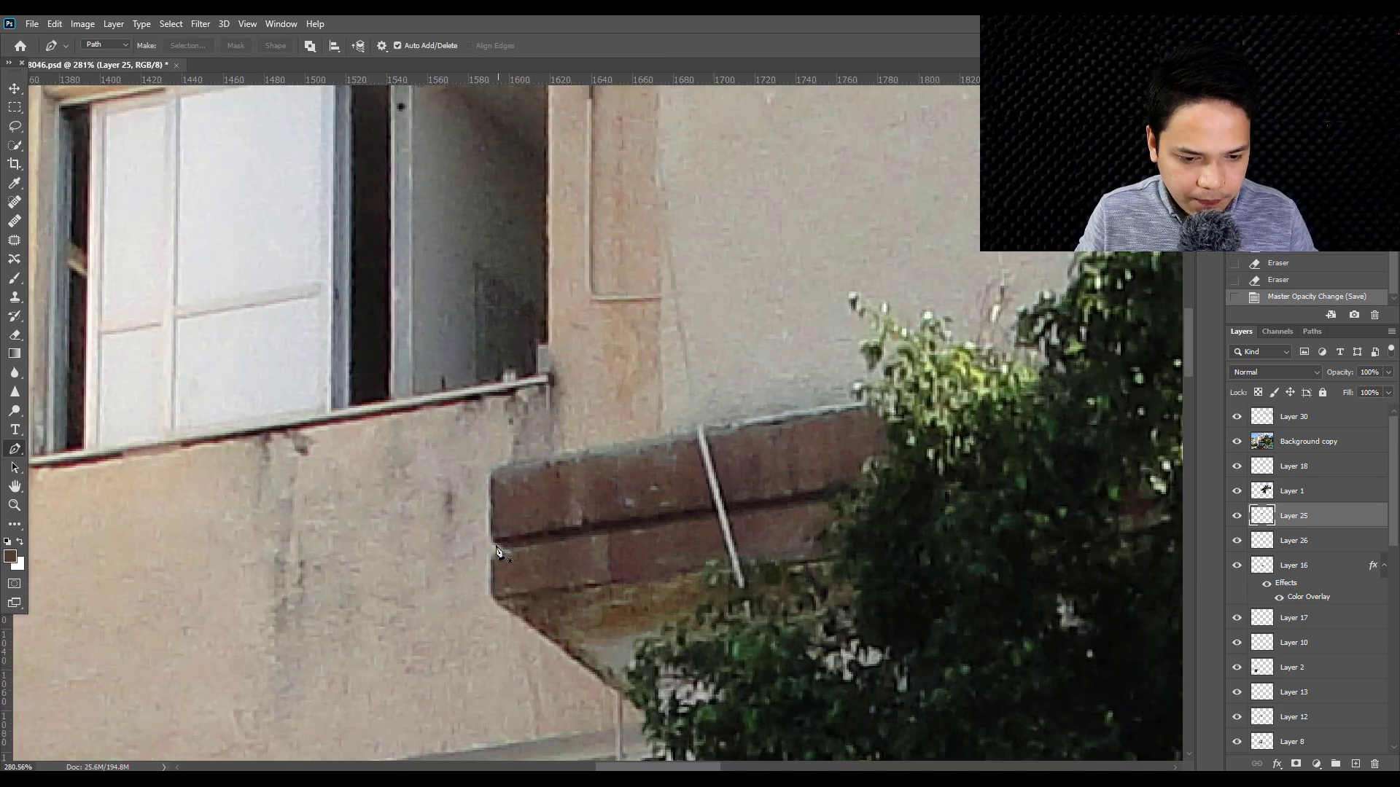
left_click(490, 538)
left_click(504, 551)
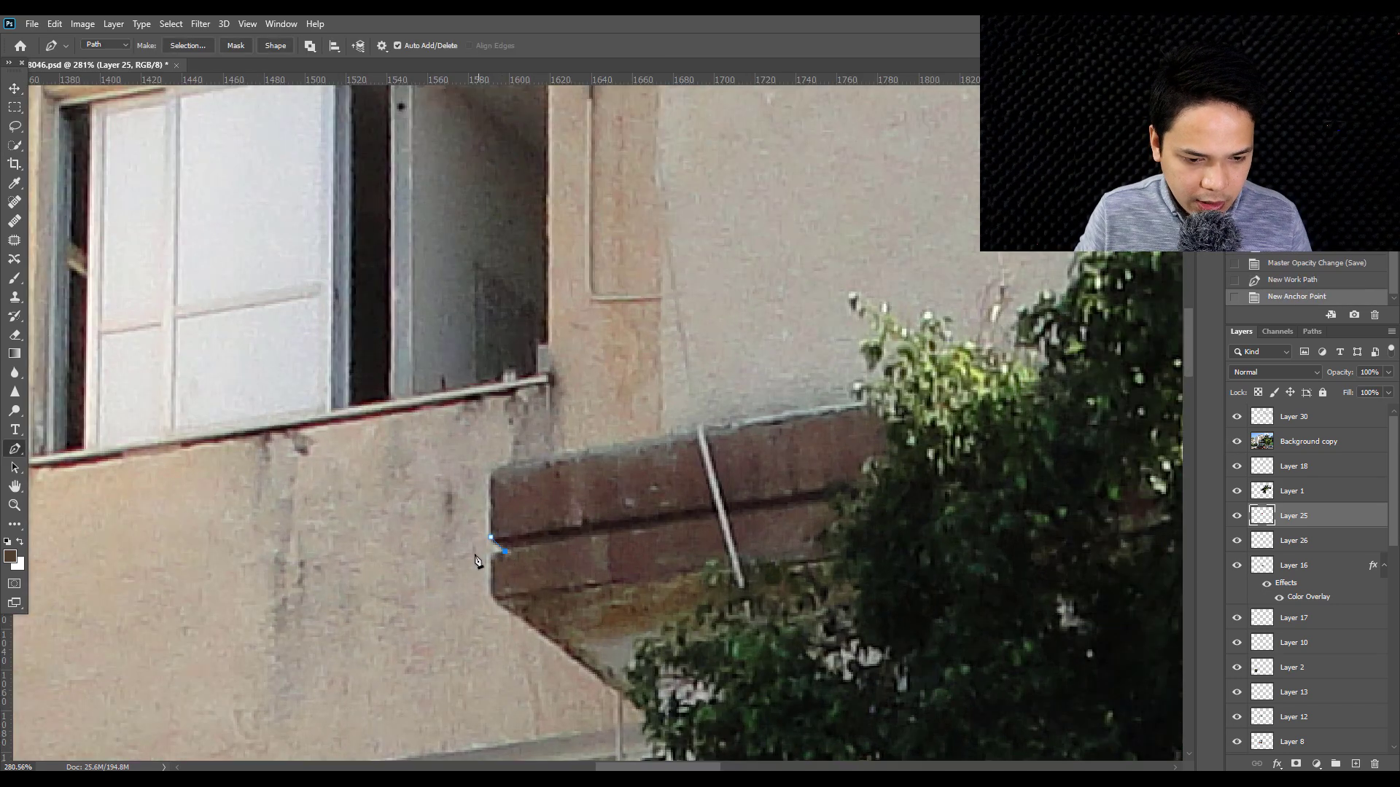
right_click(546, 505)
left_click(612, 225)
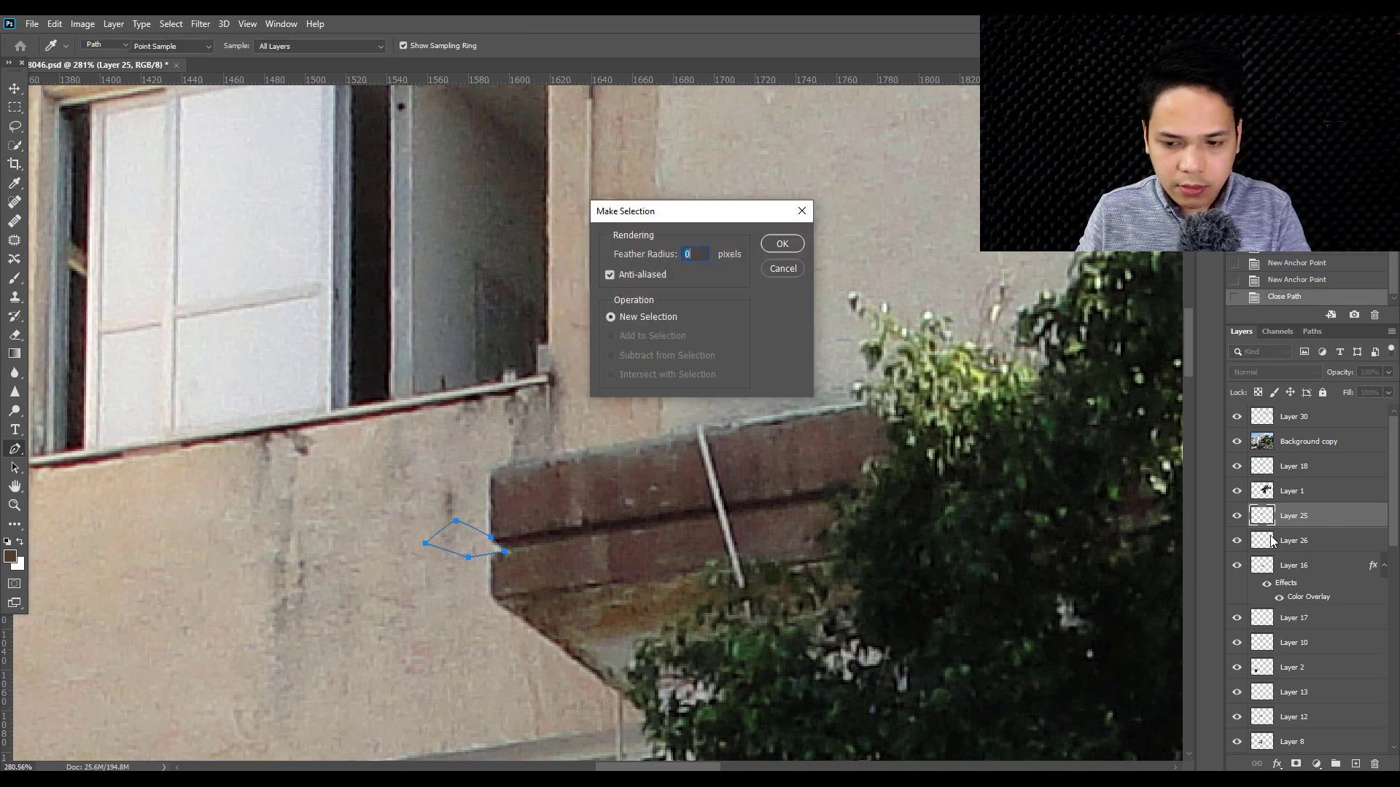
key("Return")
left_click(1236, 442)
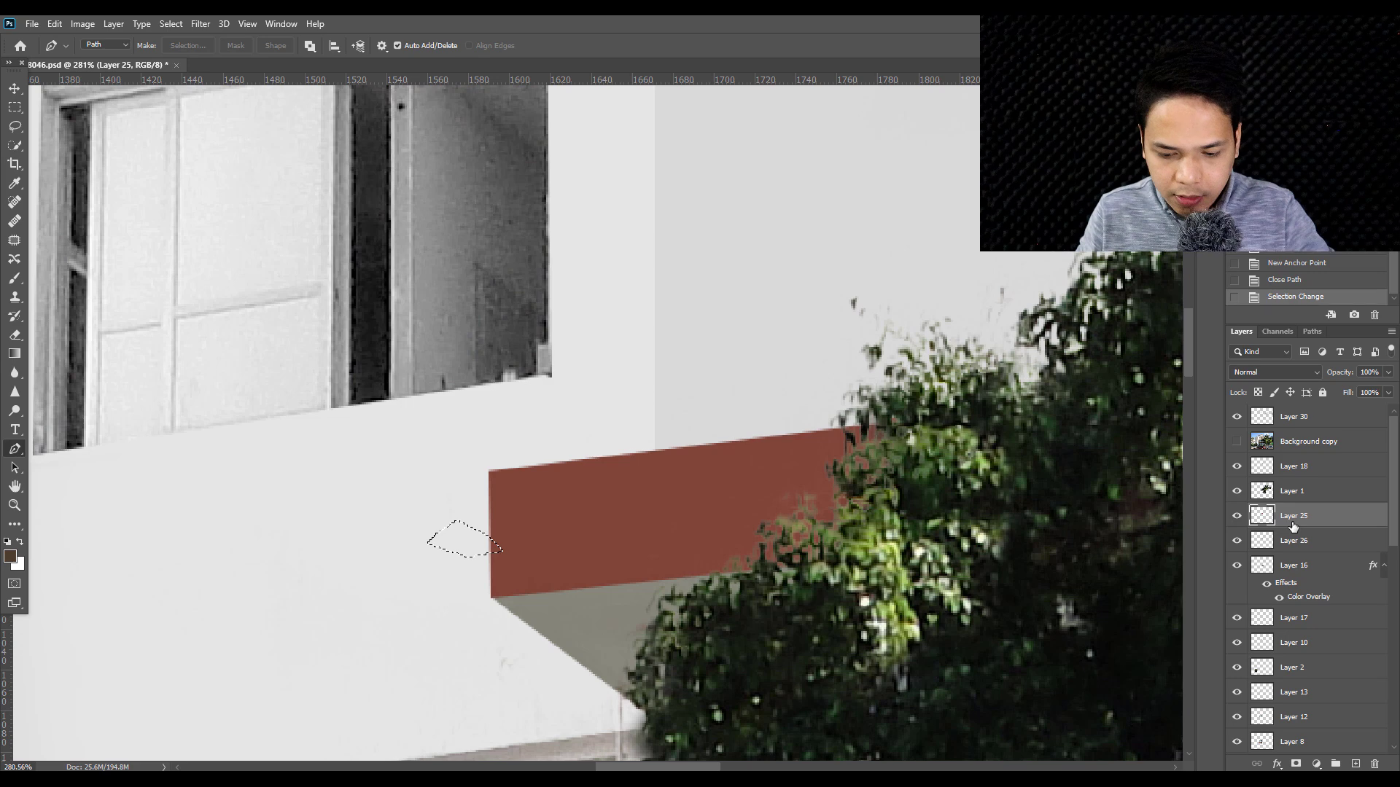
key("Delete")
key("ctrl+d")
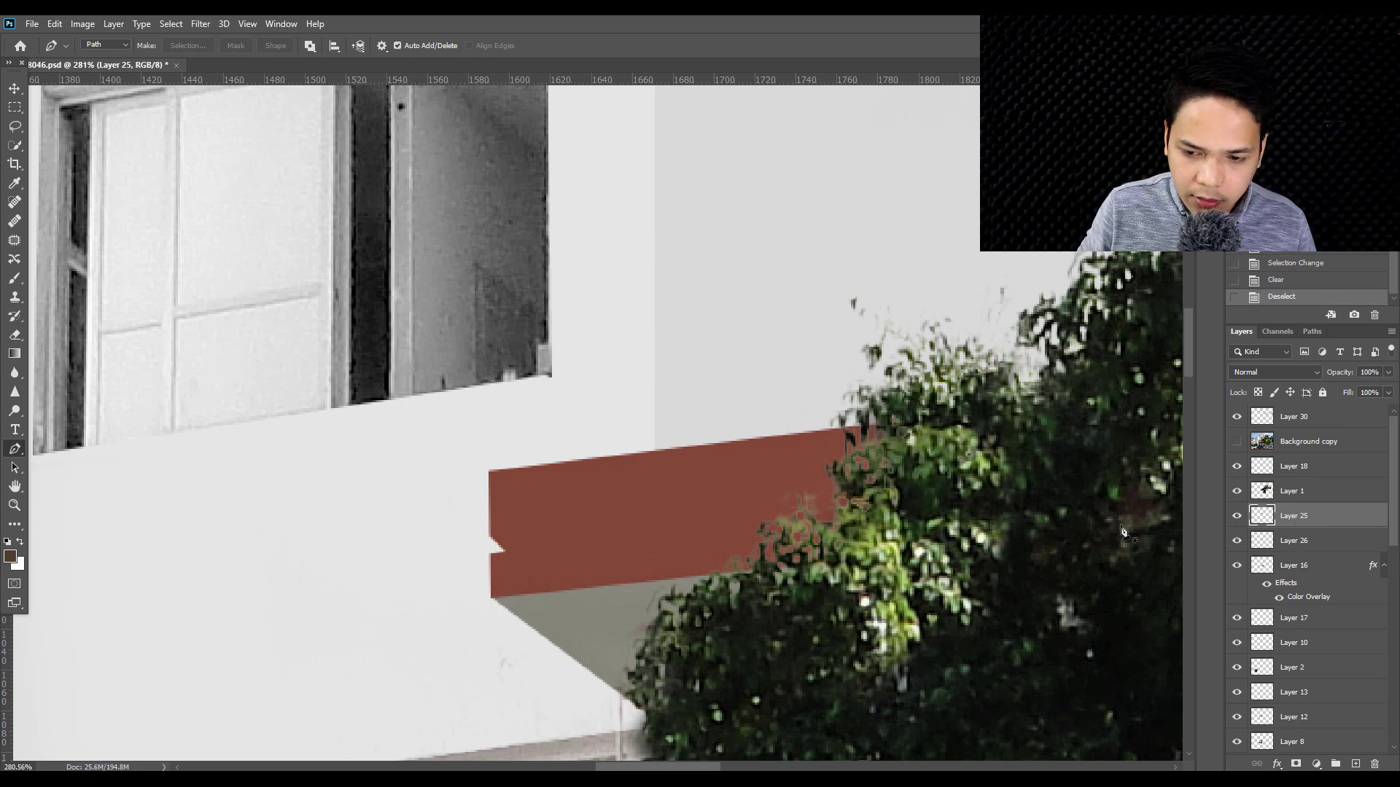
- Trace a closed stripe path along the red awning's crease, correcting misplaced points
left_click(1237, 442)
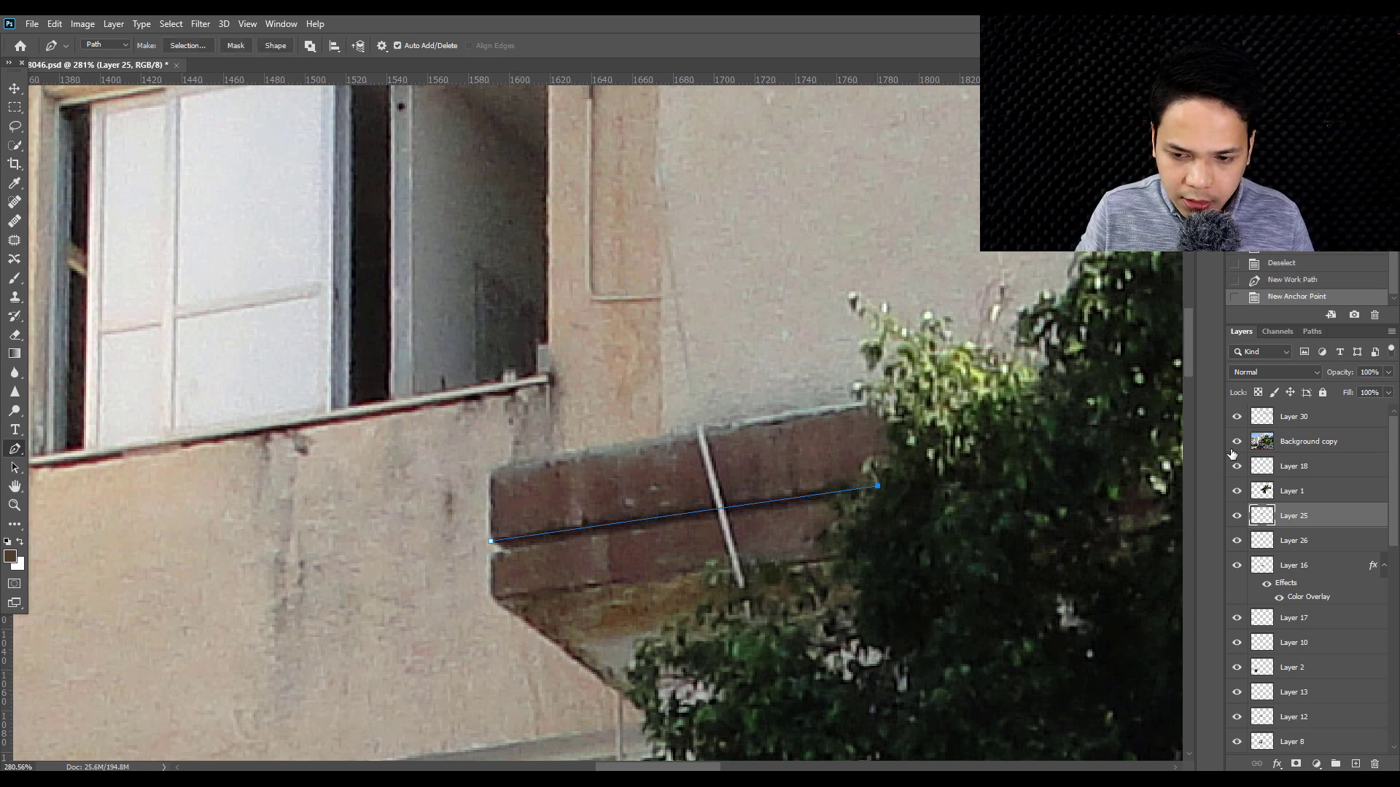
left_click(1236, 443)
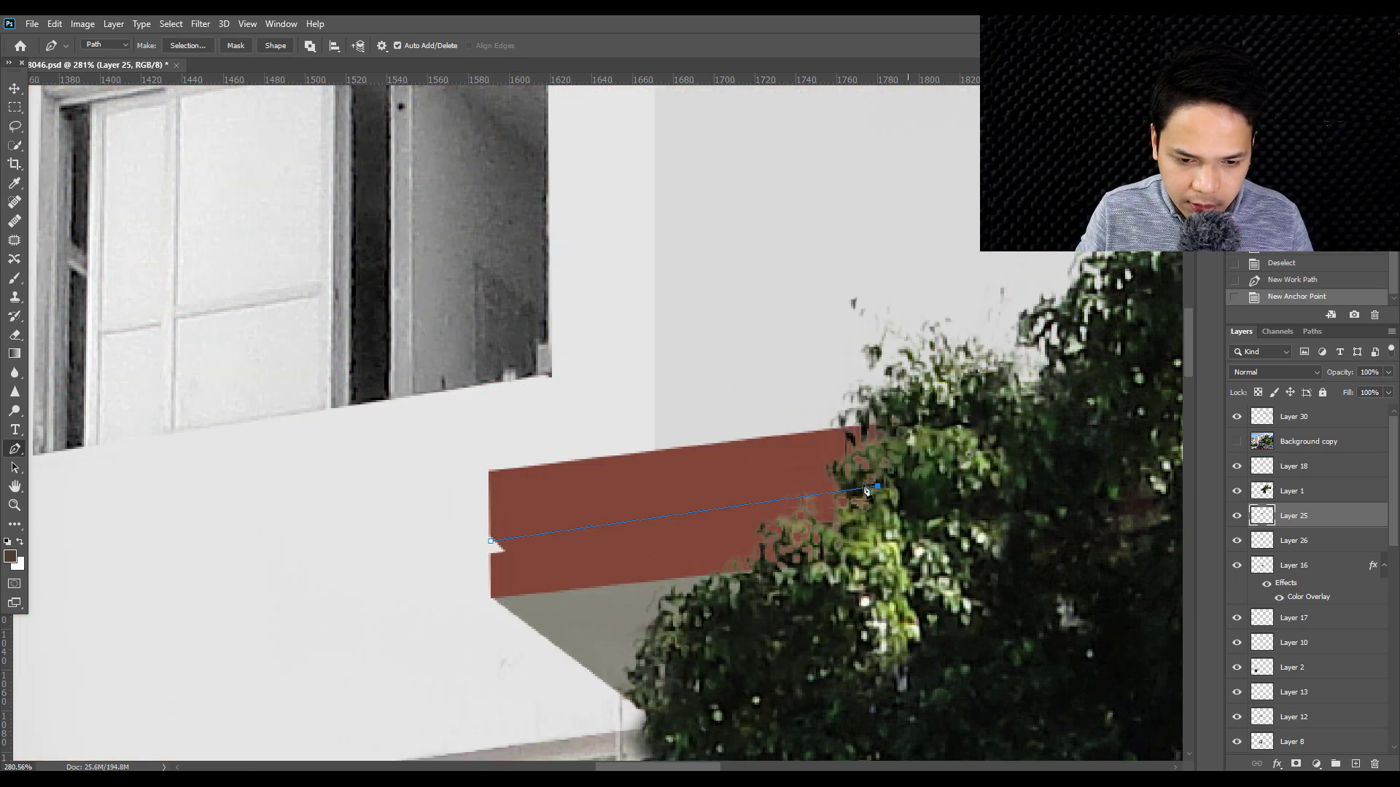
key("ctrl+z")
left_click(880, 502)
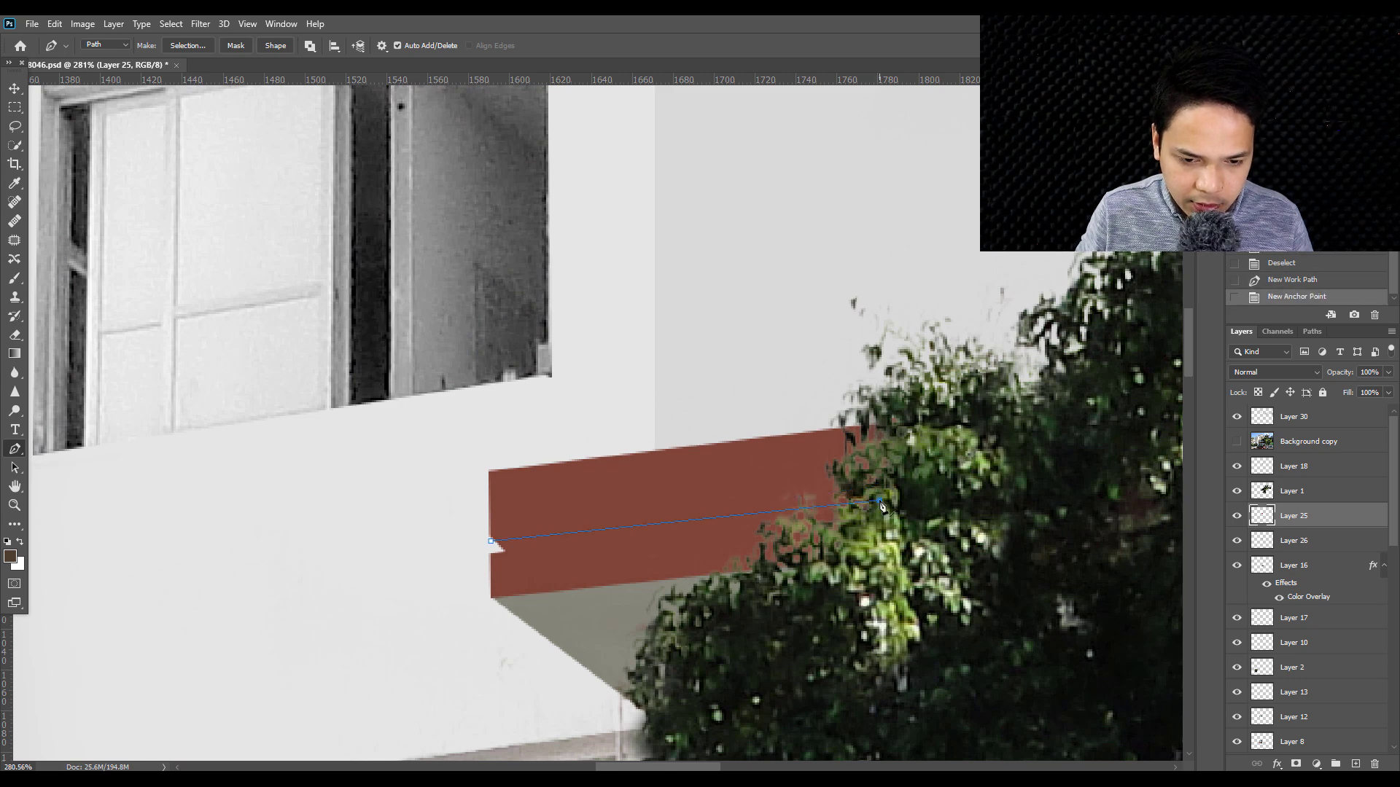
key("ctrl+z")
left_click(883, 498)
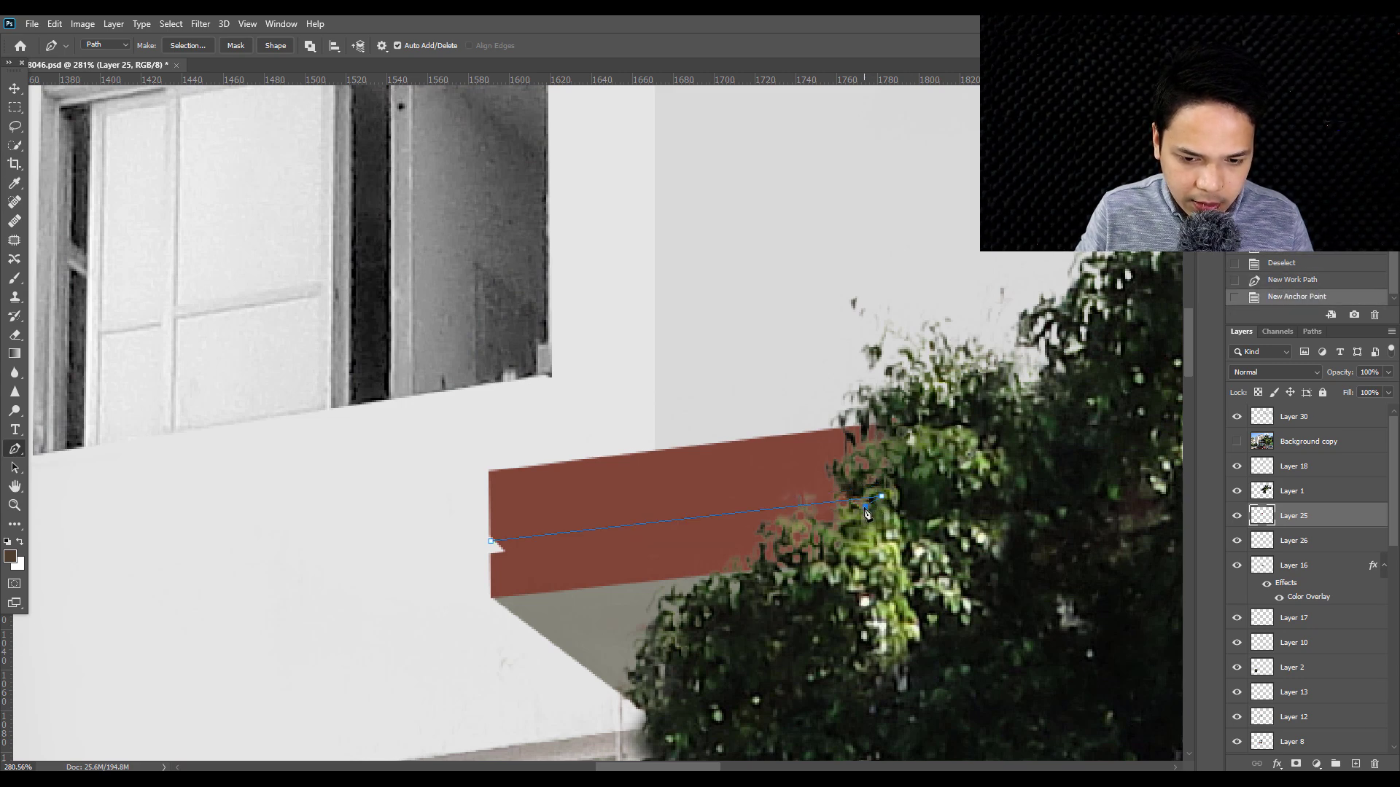
left_click(472, 557)
key("ctrl+z")
left_click(464, 556)
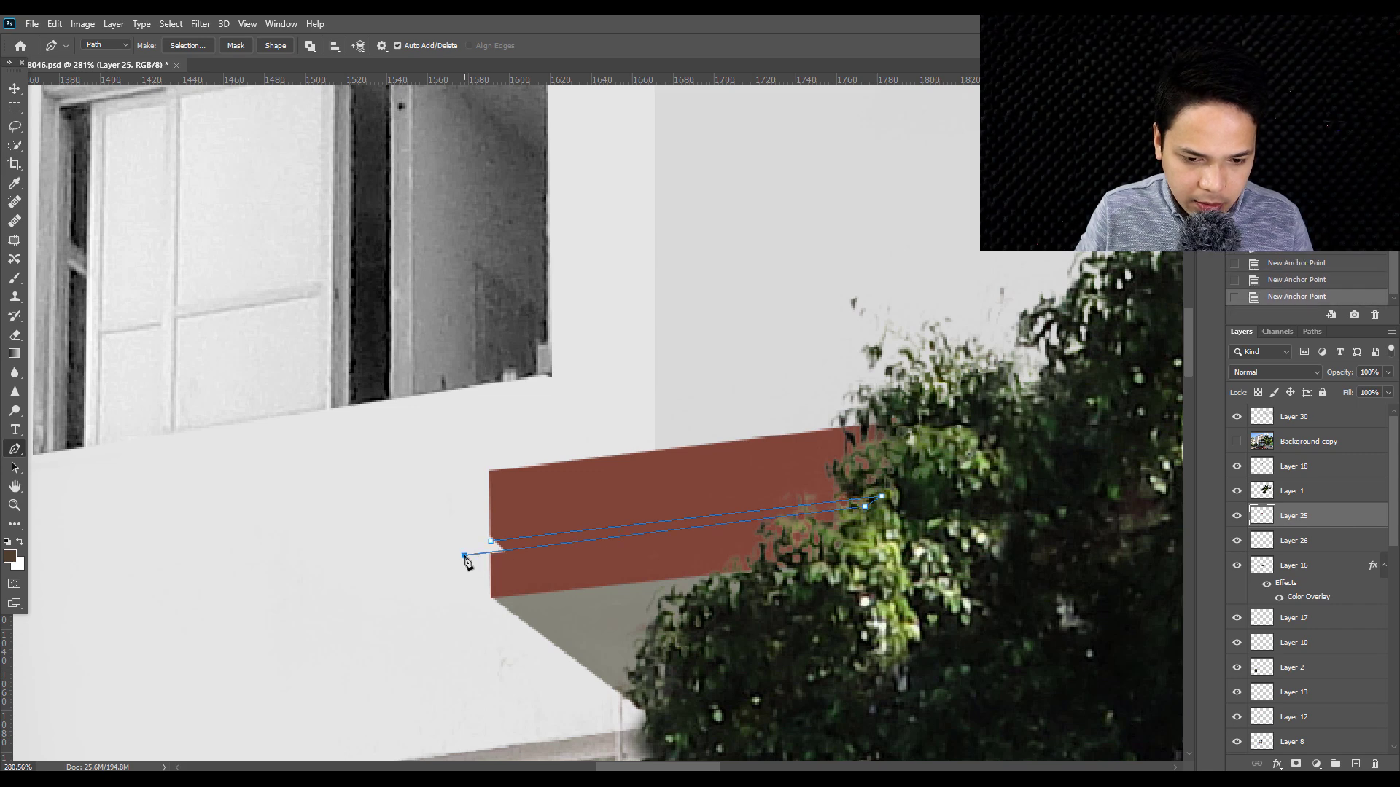
left_click(492, 548)
- Turn the path into a selection and fill it darker brown on a new layer
right_click(492, 548)
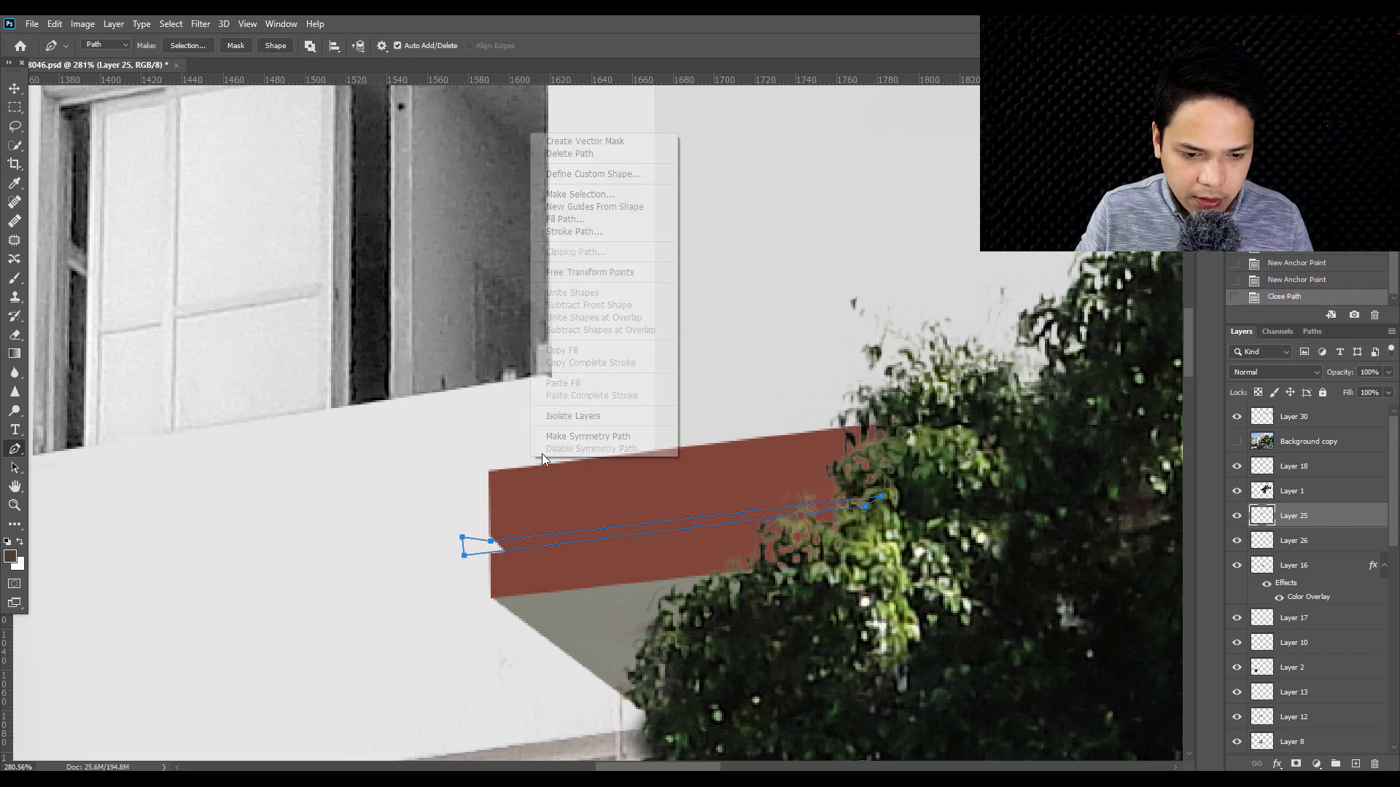
left_click(576, 192)
key("Return")
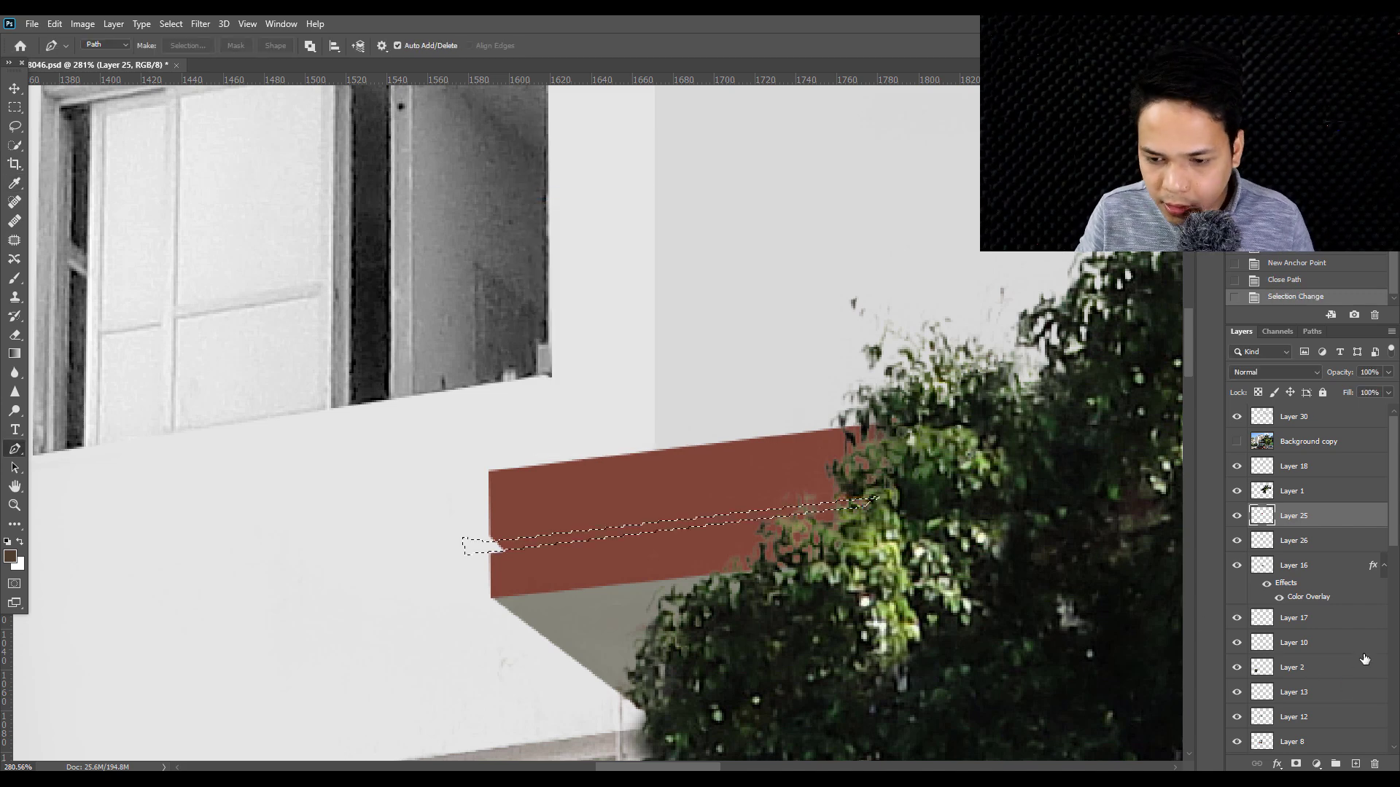
left_click(1356, 764)
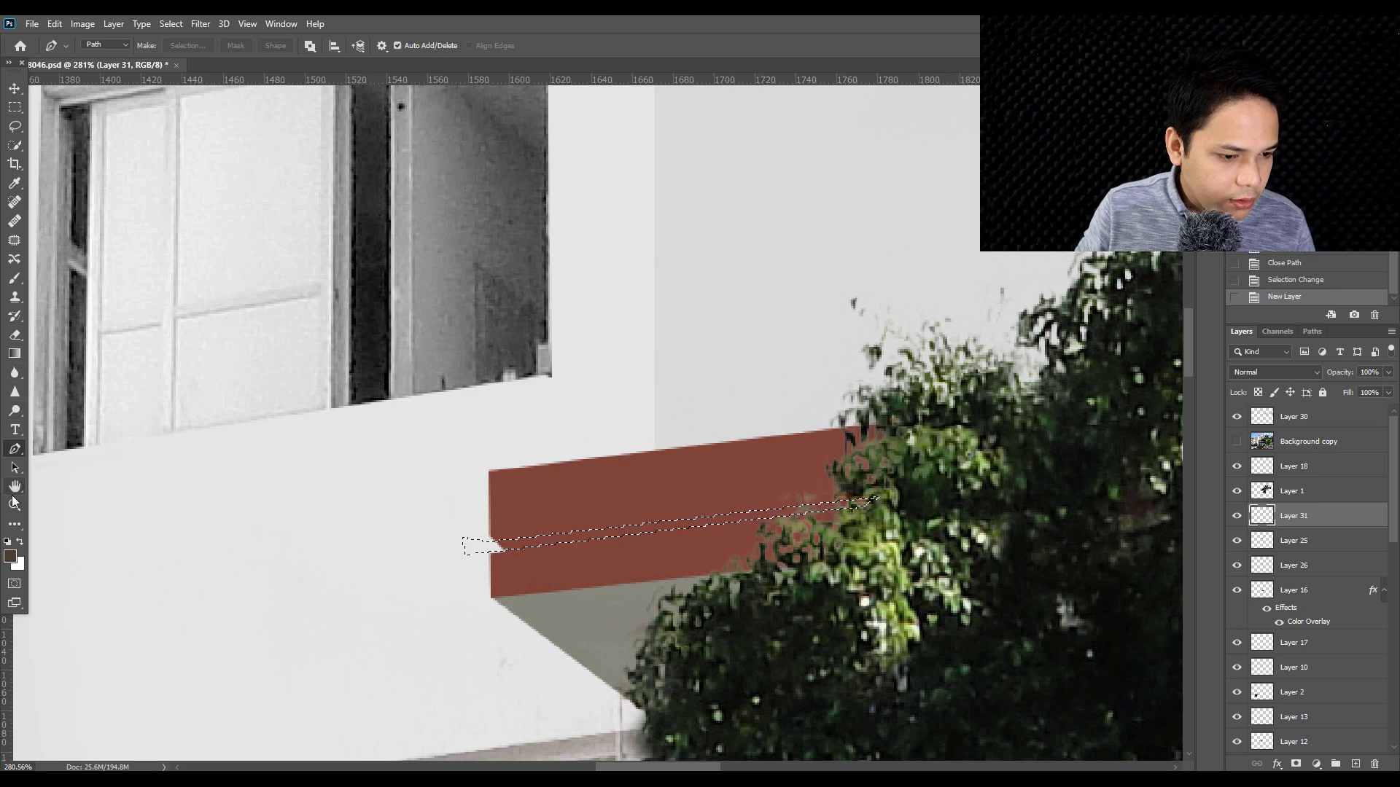
key("g")
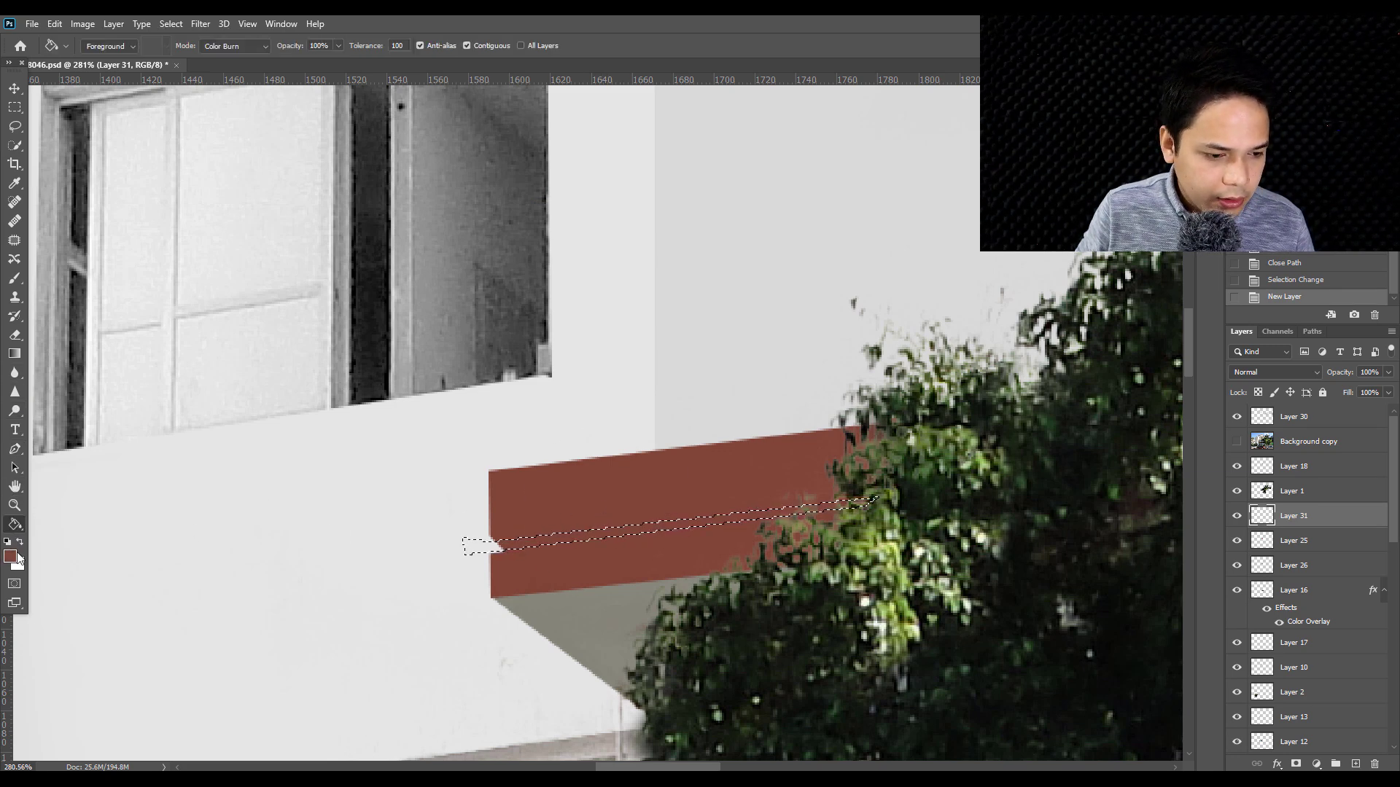
left_click(10, 556)
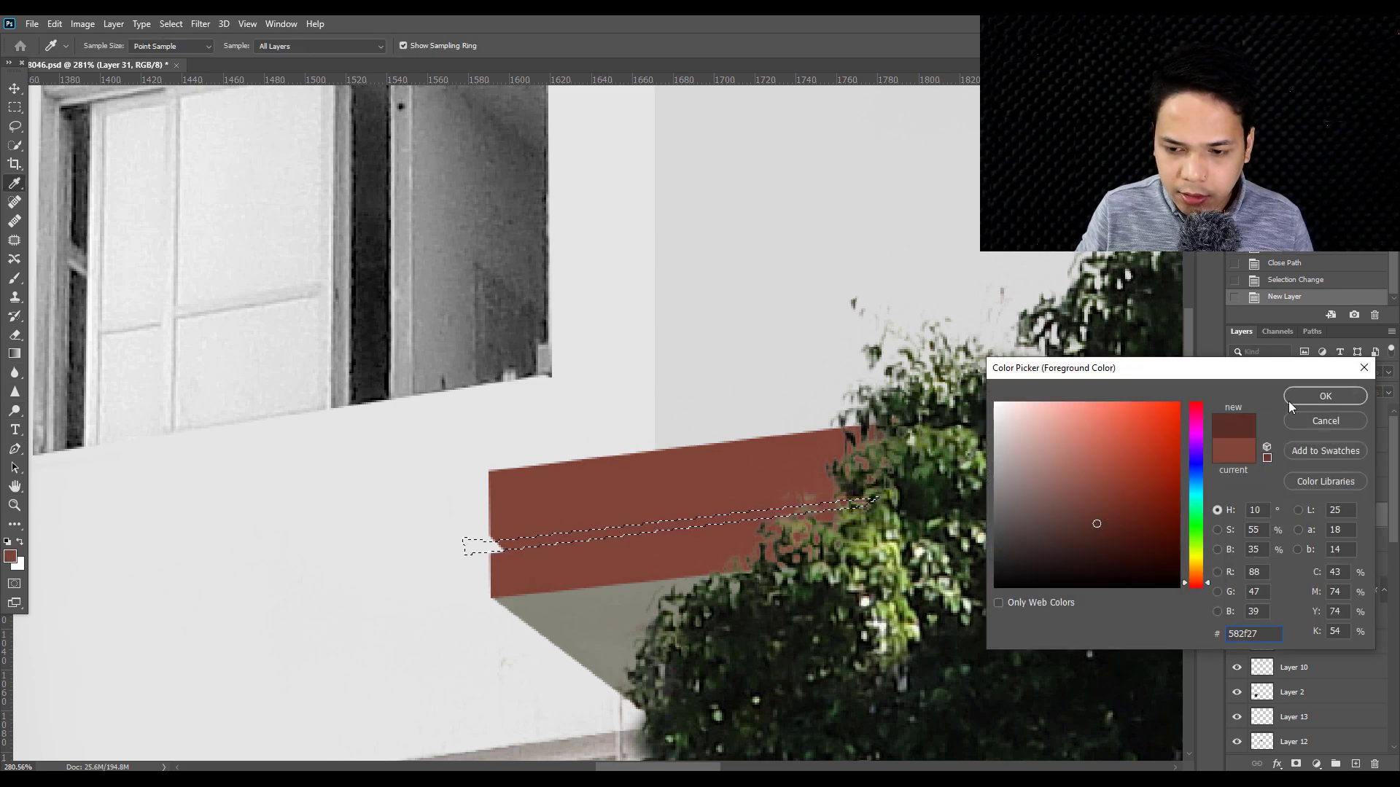
left_click(1325, 395)
left_click(798, 521)
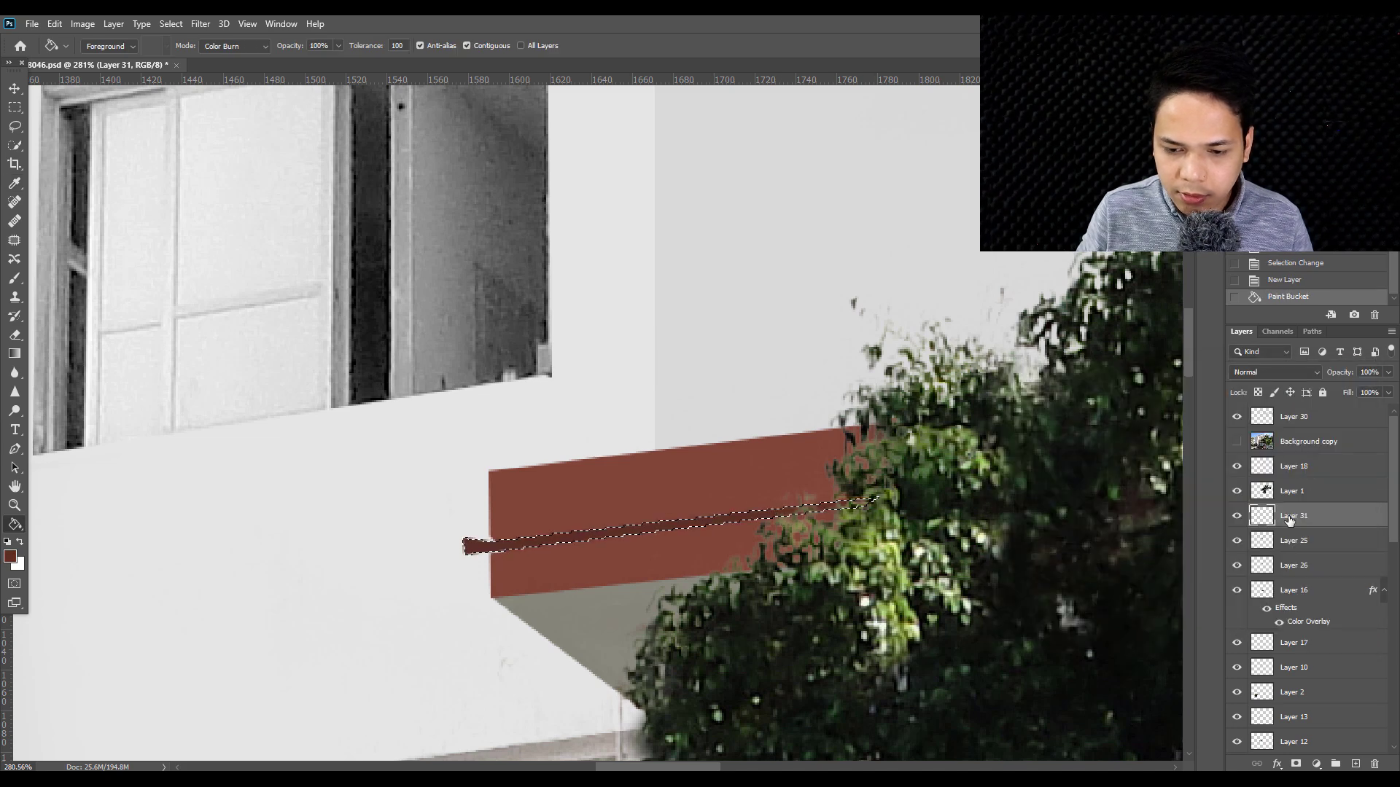
key("ctrl+d")
- Clip the brown stripe layer to the awning and save the file
right_click(1295, 516)
left_click(1152, 436)
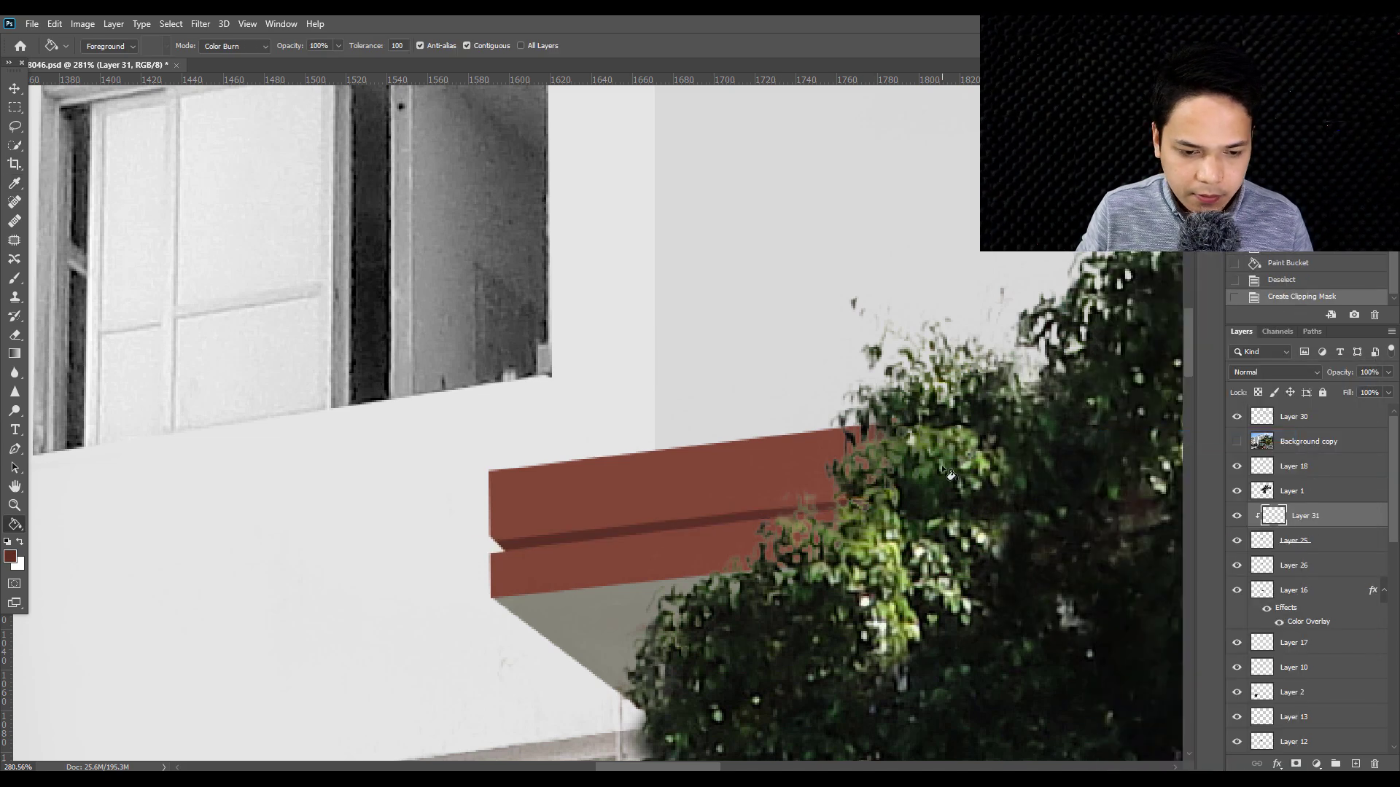
scroll(765, 510, "down", 5)
scroll(889, 456, "down", 3)
key("ctrl+s")
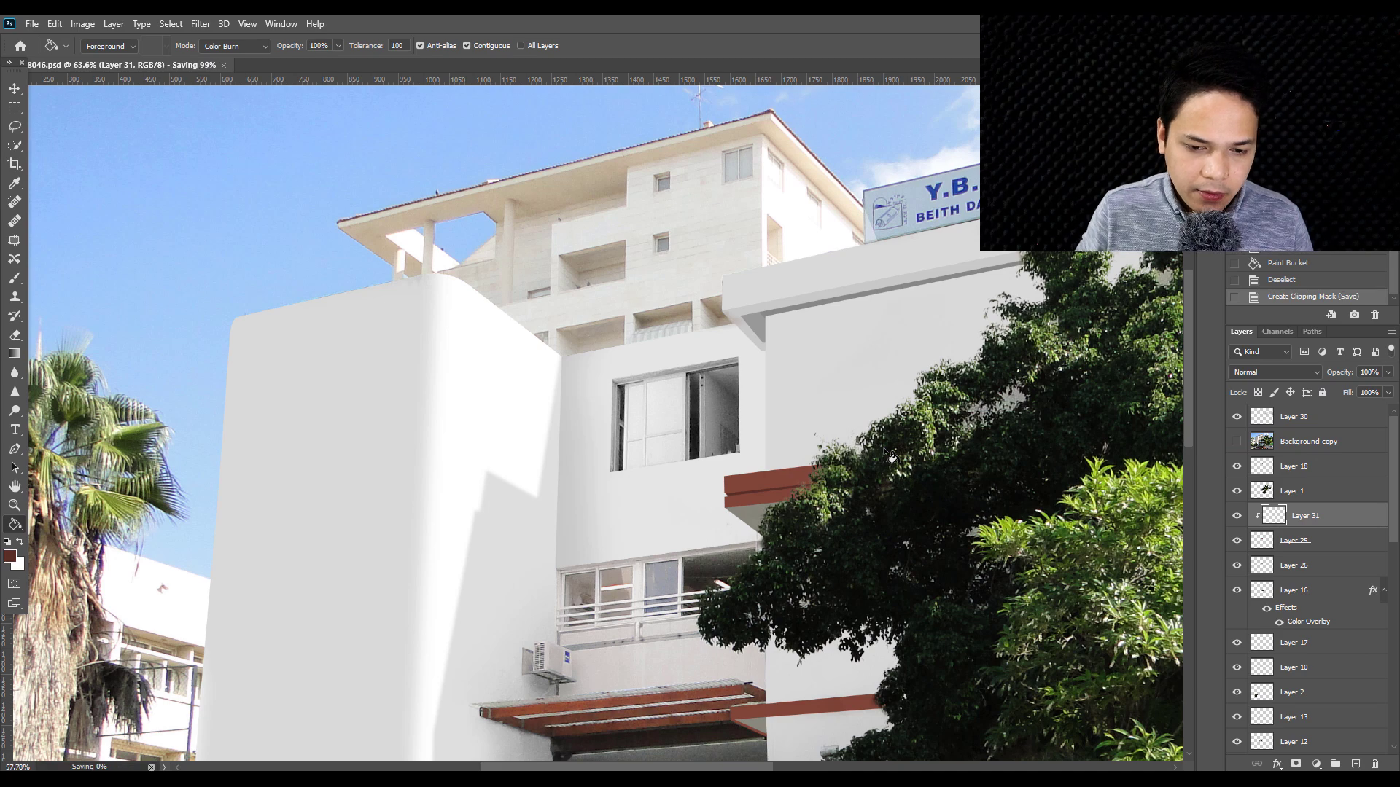
scroll(766, 430, "down", 2)
scroll(747, 419, "down", 2)
scroll(744, 420, "up", 1)
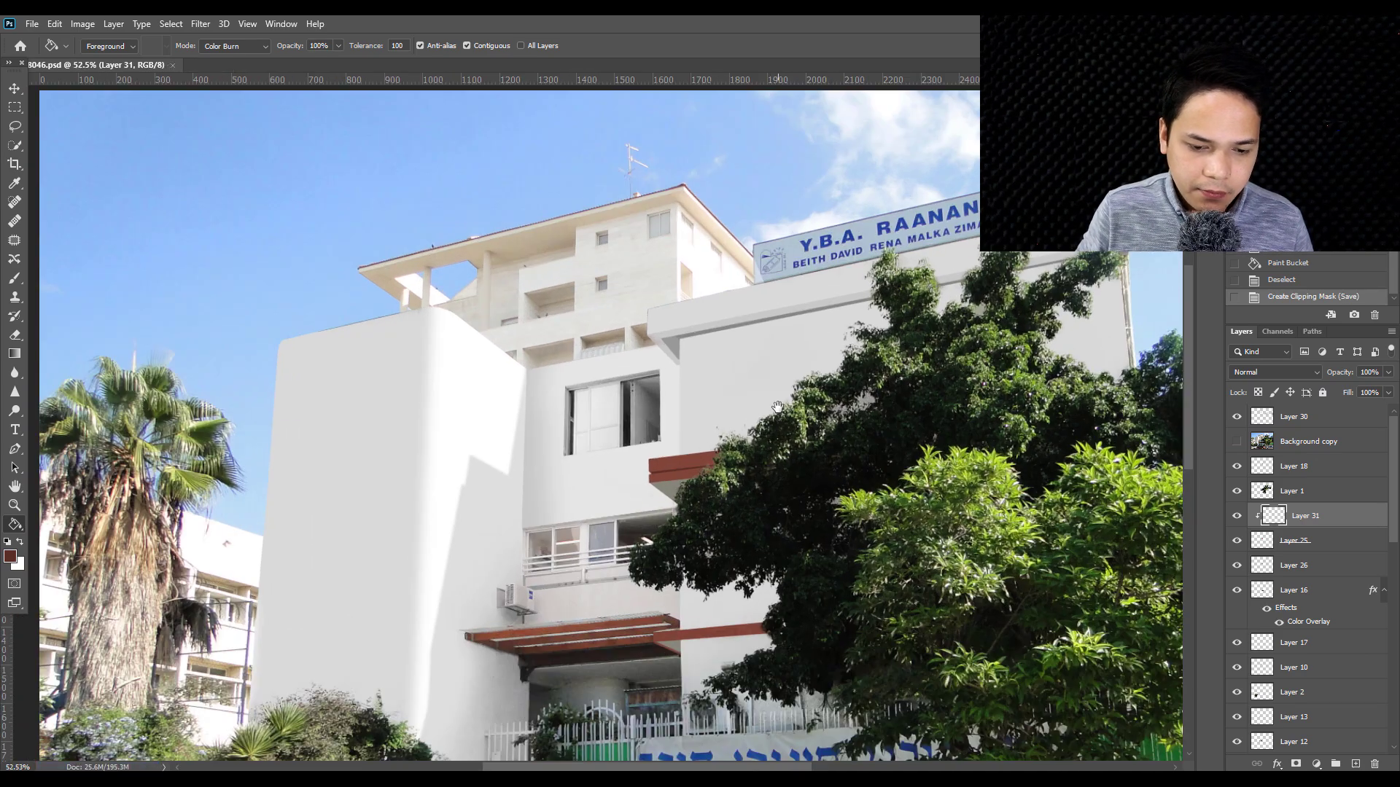
scroll(736, 416, "up", 1)
right_click(735, 413)
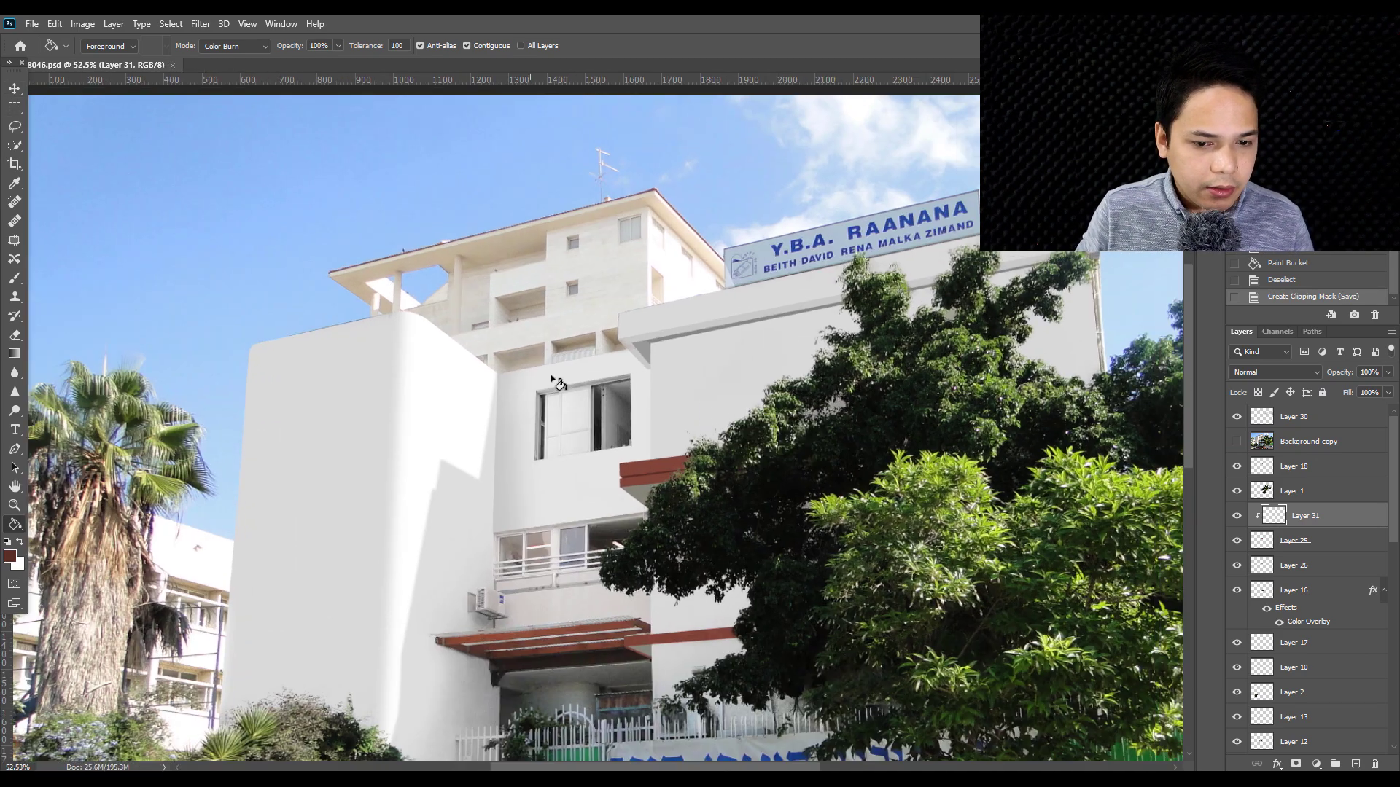
scroll(558, 385, "down", 3)
scroll(558, 385, "up", 1)
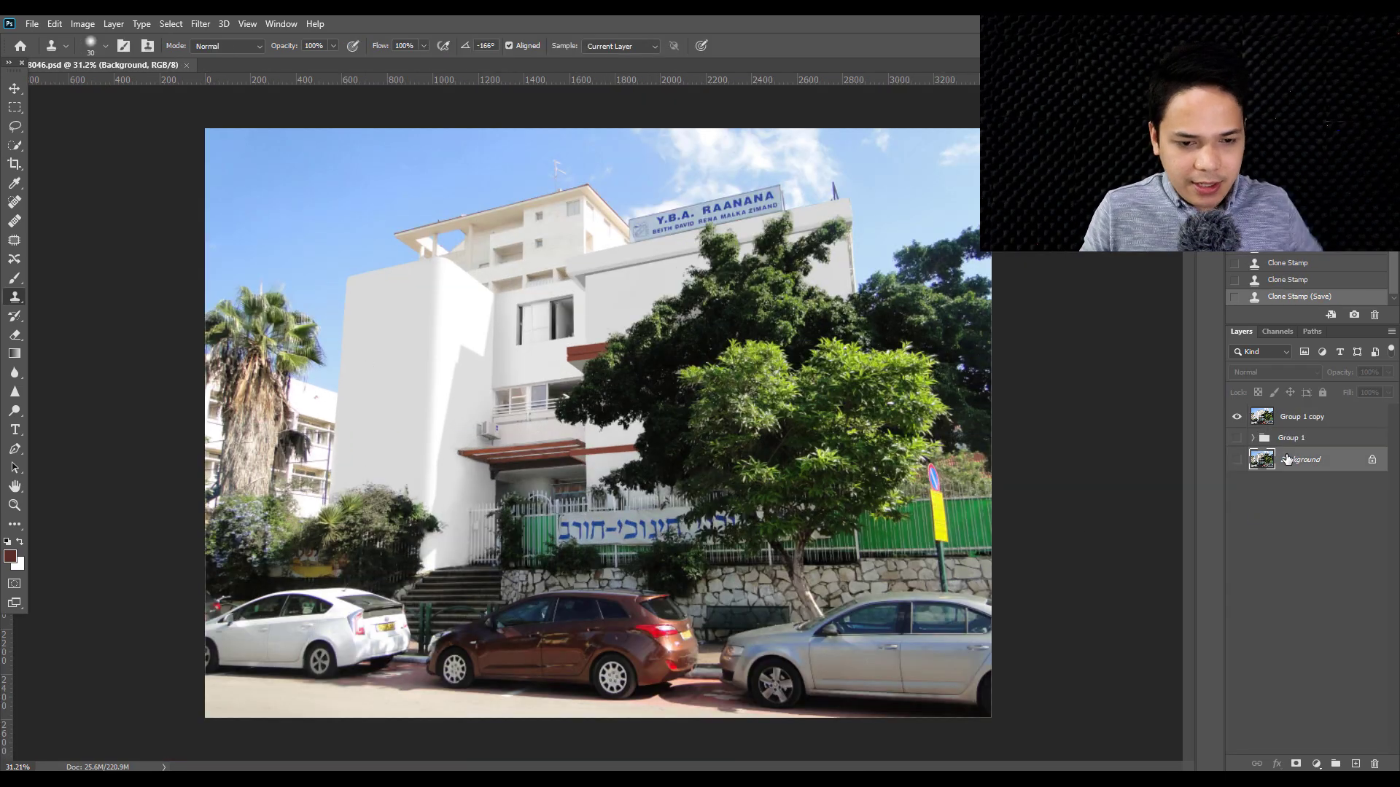
- Put Background copy 2 on top and toggle it to compare, leaving it hidden
key("ctrl+j")
left_click_drag(1286, 460, 1233, 408)
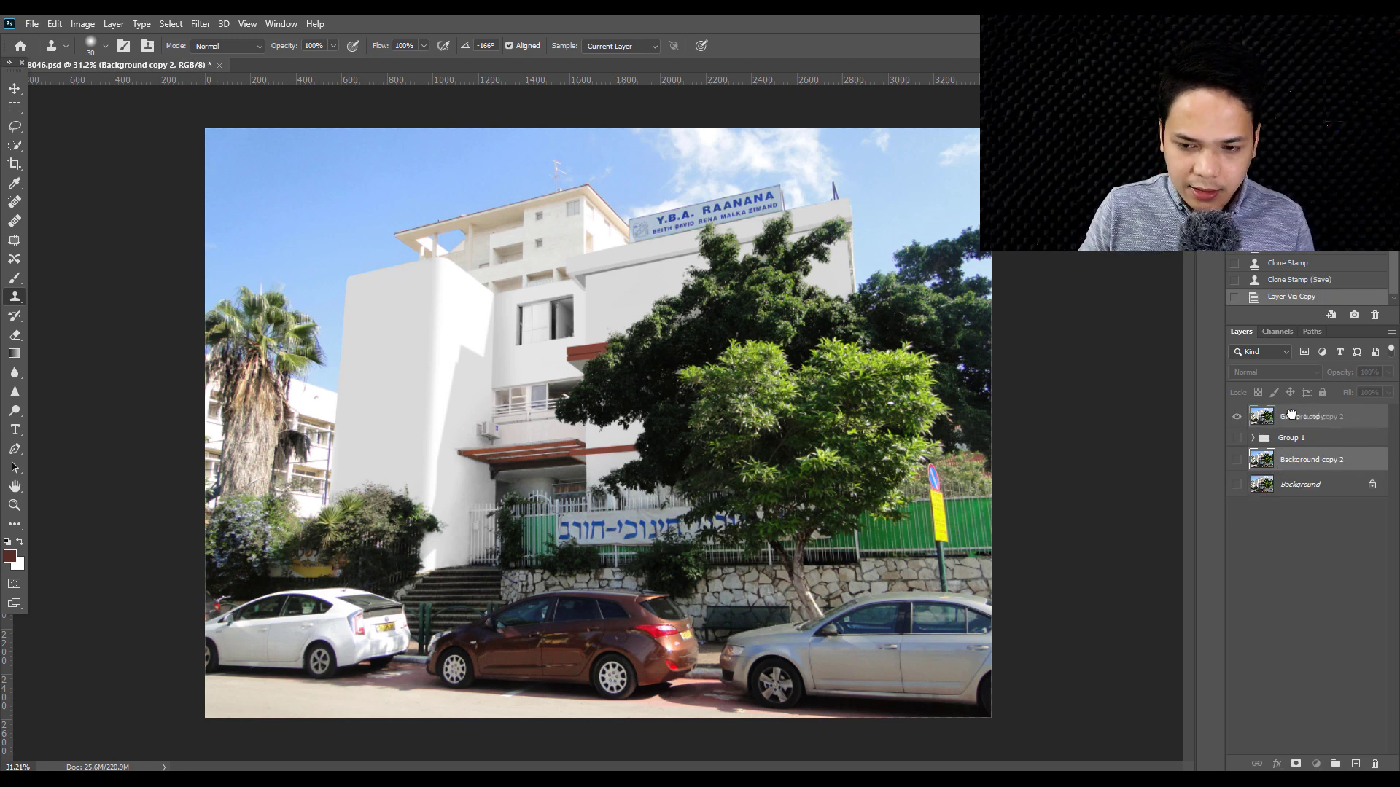
left_click(1232, 419)
left_click(1232, 419)
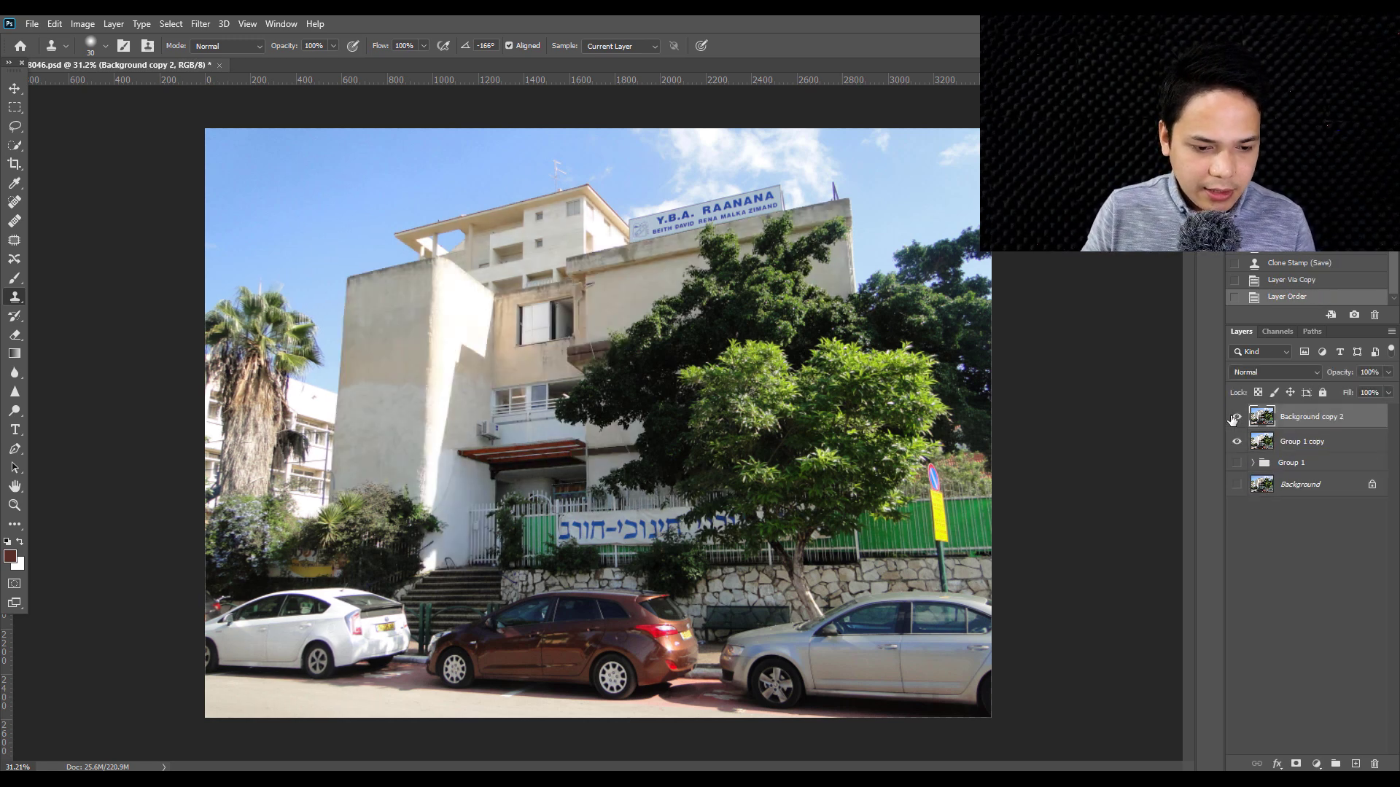
left_click(1232, 420)
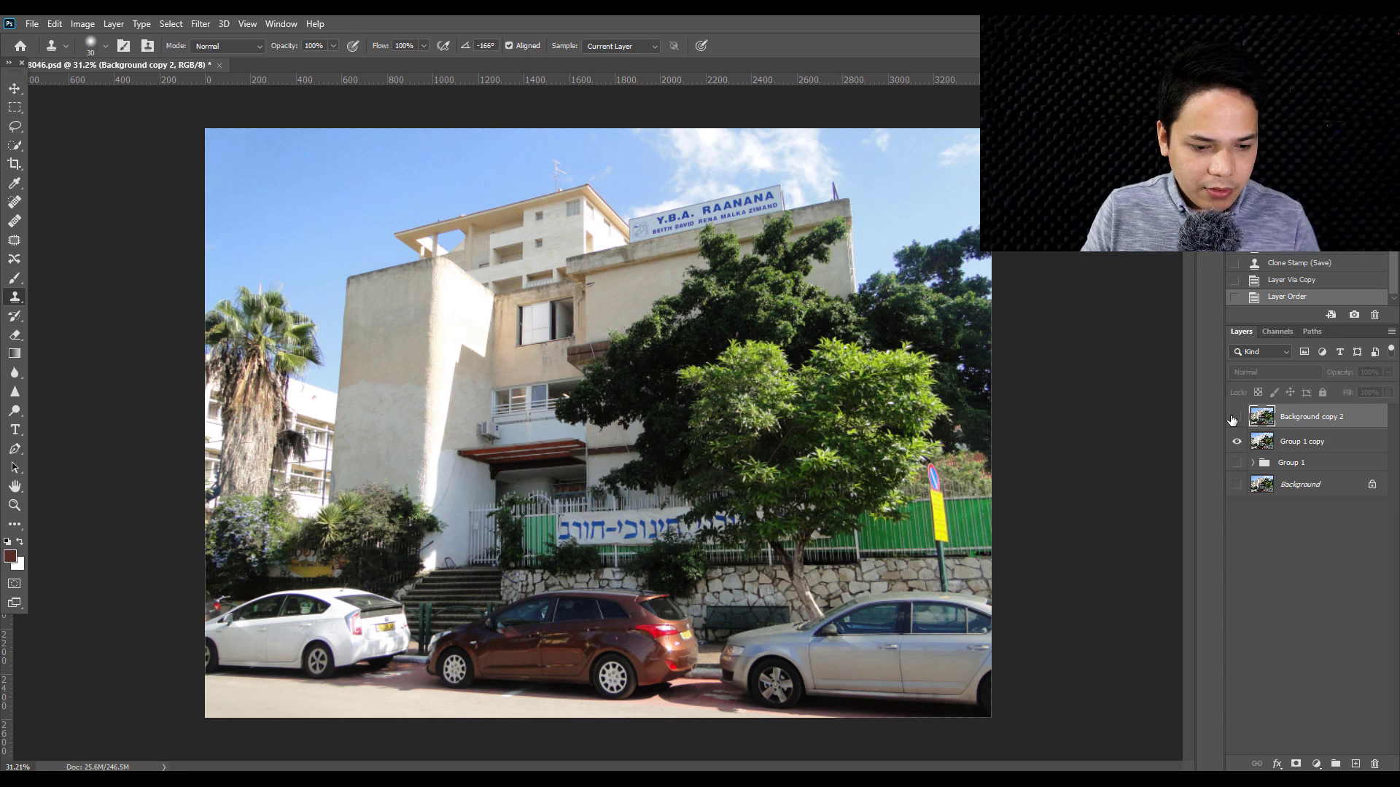
left_click(1232, 420)
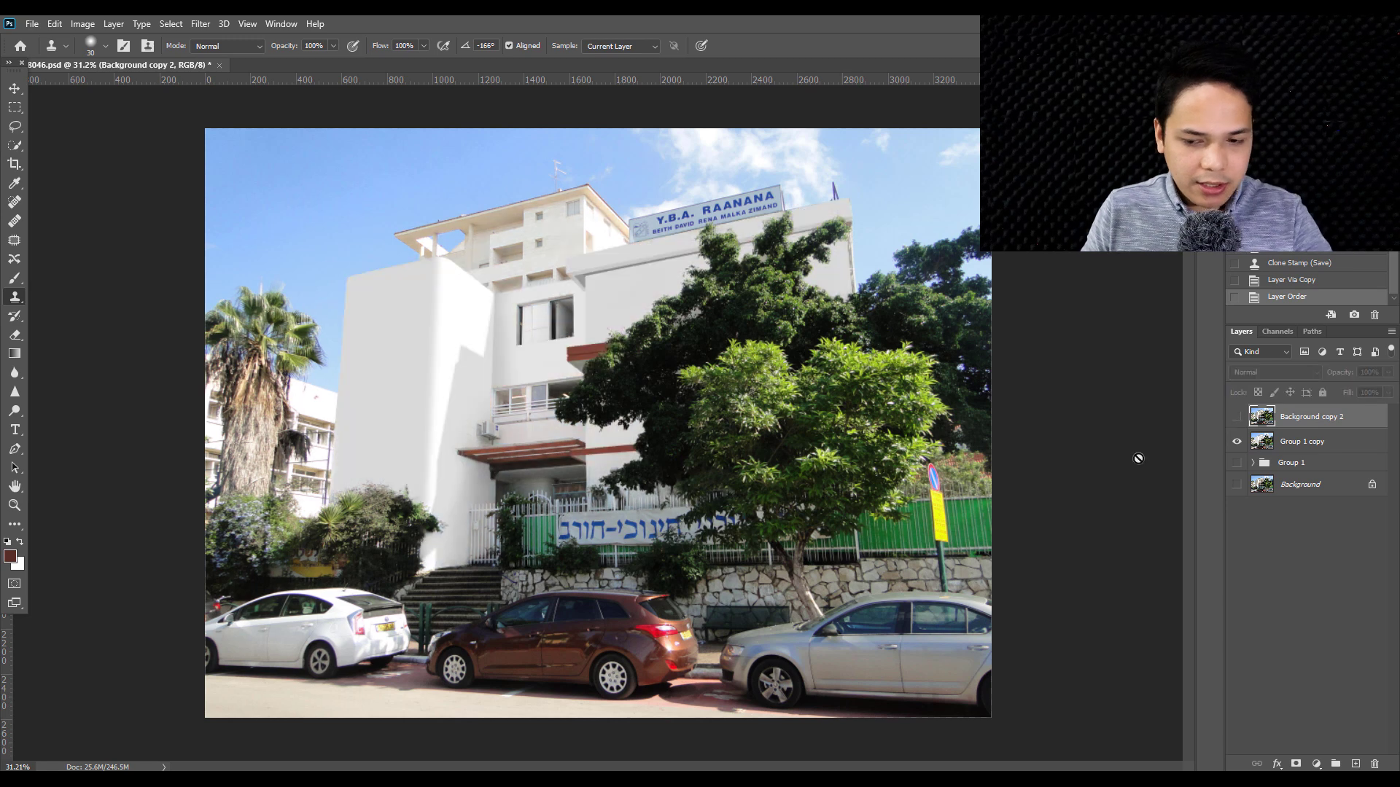
left_click(1237, 418)
left_click(1237, 420)
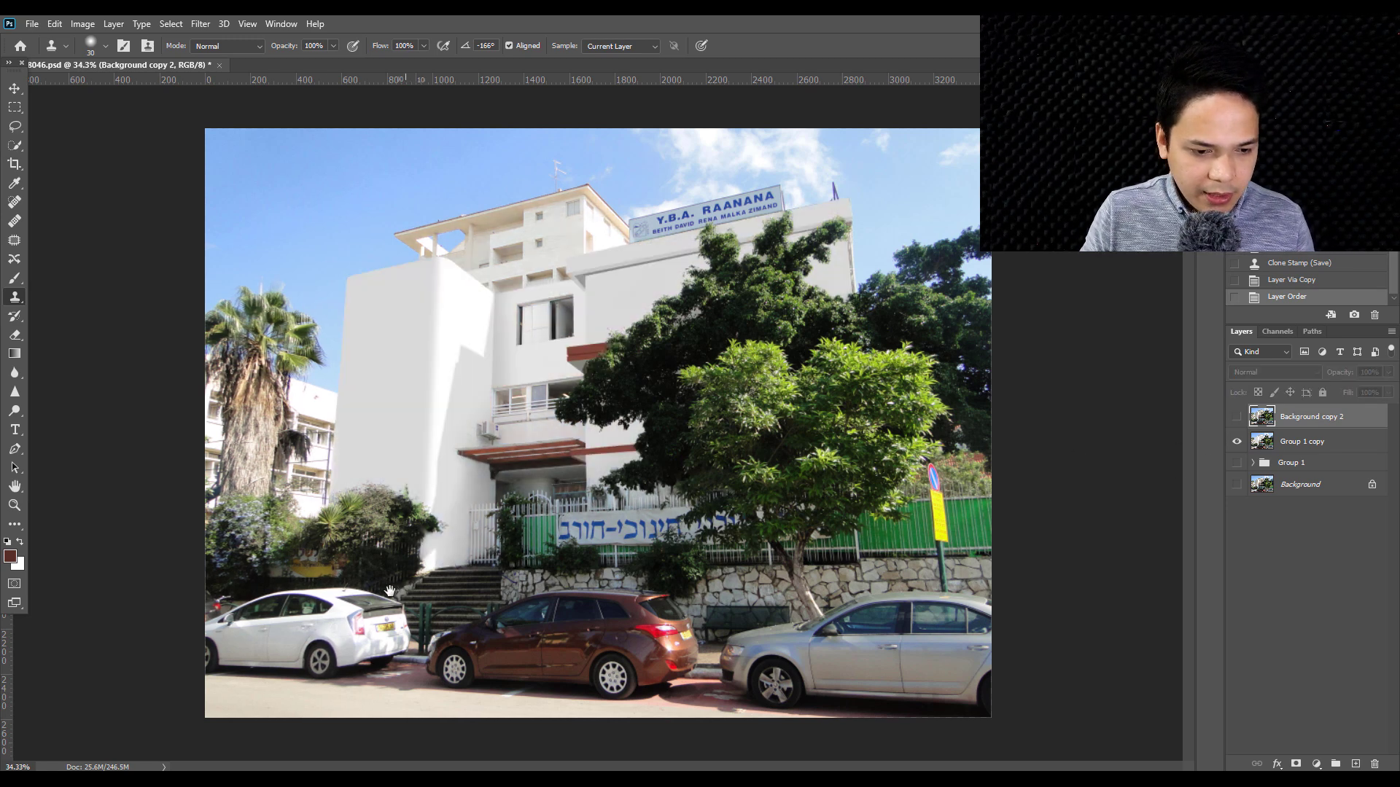
scroll(607, 437, "up", 1)
- Patch the clutter near the white car and copy the patch onto Layer 32
key("j")
scroll(598, 425, "down", 3)
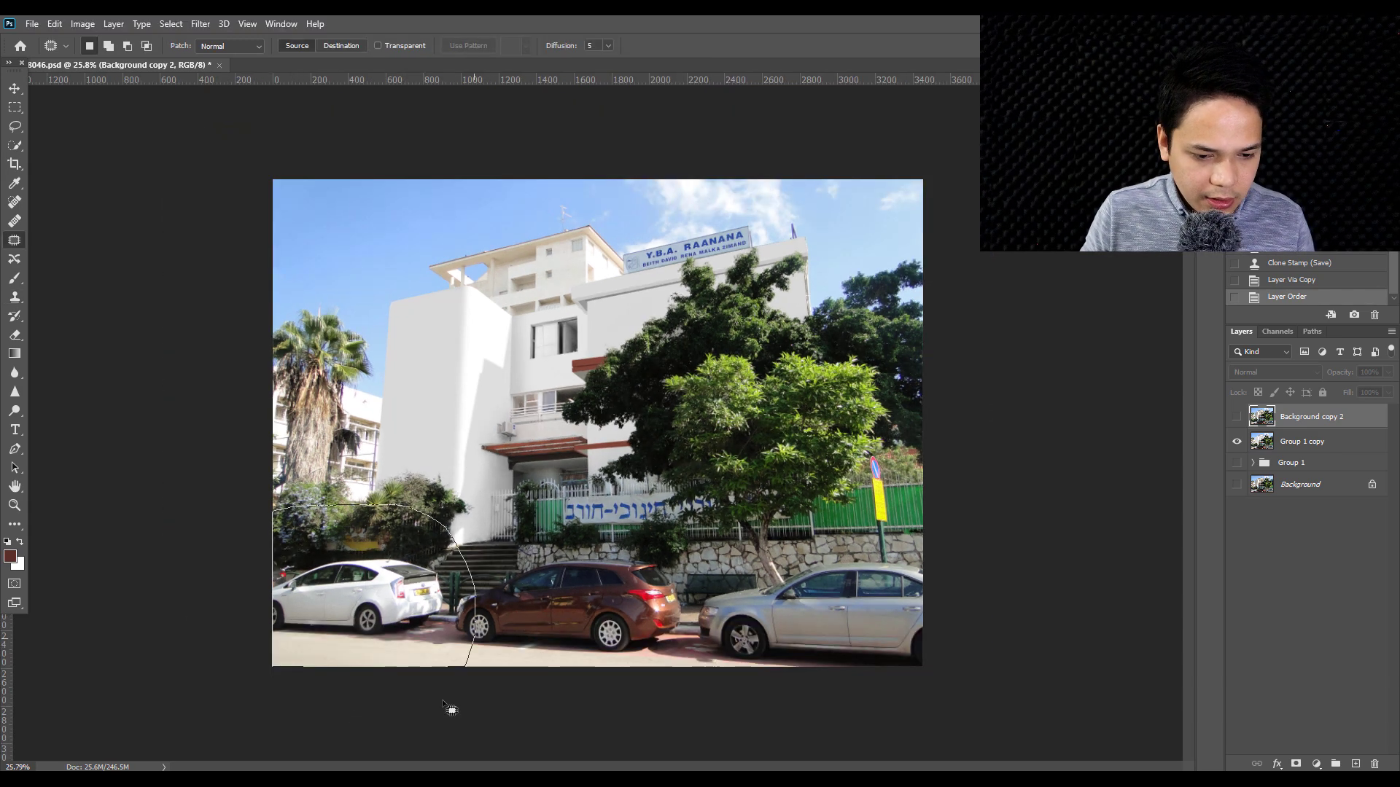
left_click_drag(442, 703, 445, 705)
key("ctrl+j")
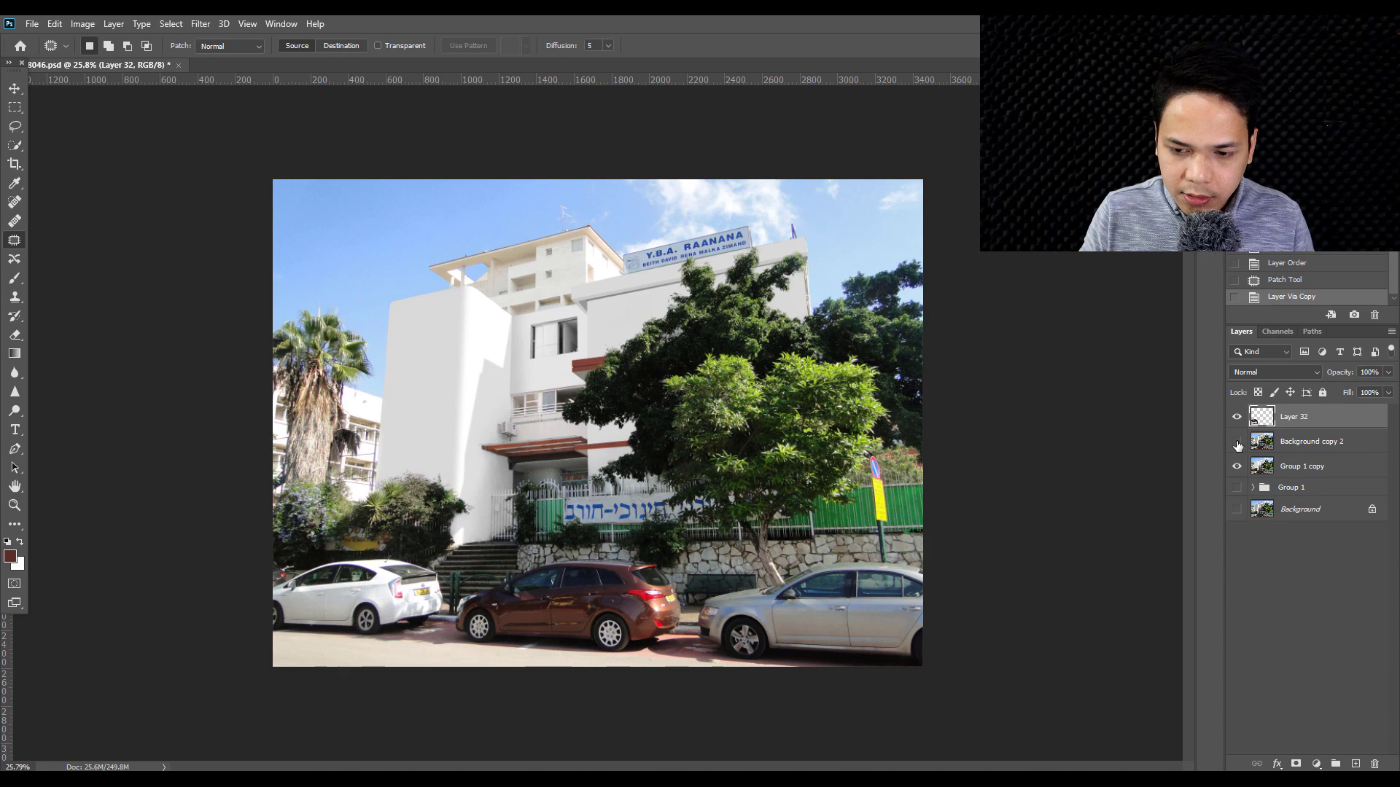
scroll(267, 652, "up", 5)
scroll(283, 648, "up", 3)
left_click_drag(724, 624, 1103, 456)
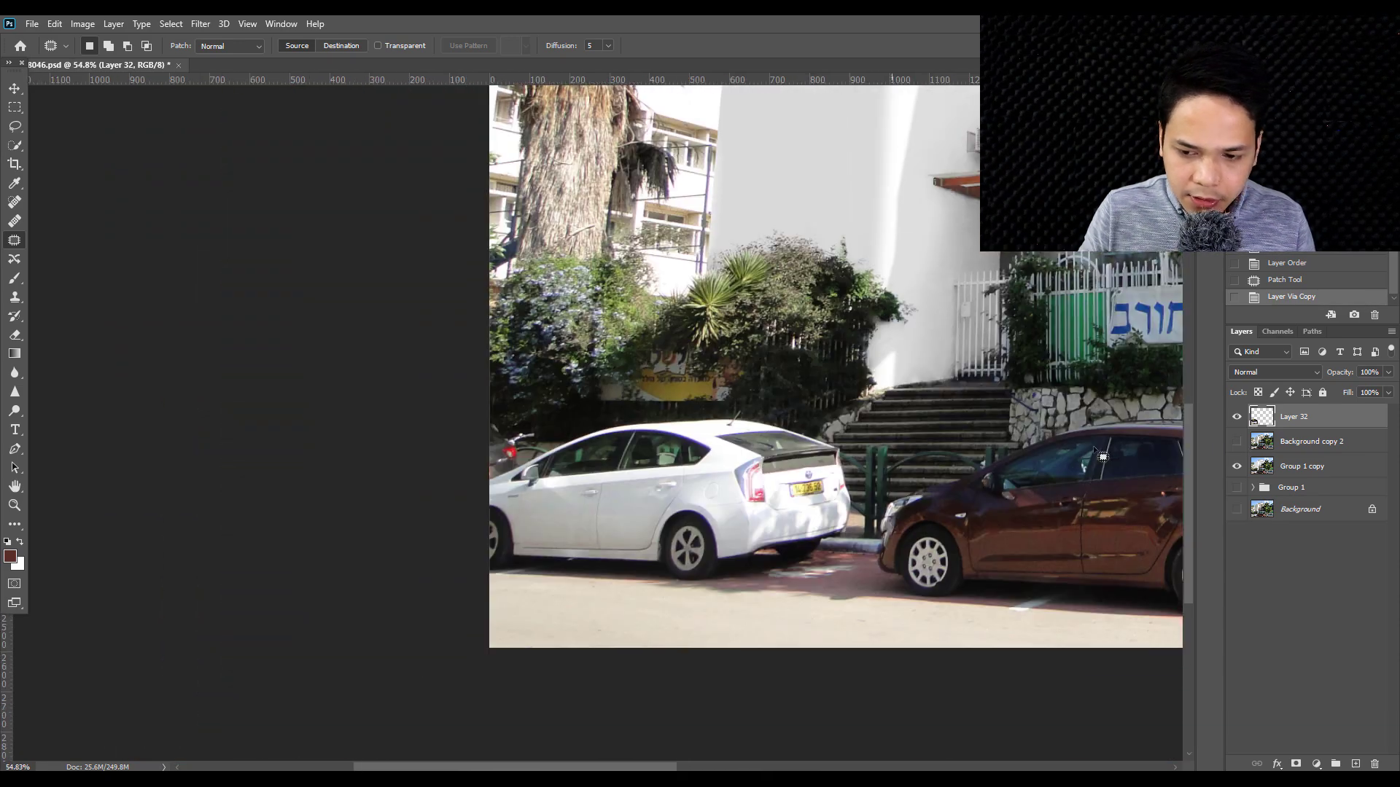
- Toggle Layer 32's visibility to compare the patch against the unpatched photo, selecting the Eraser
right_click(1238, 425)
left_click(1237, 421)
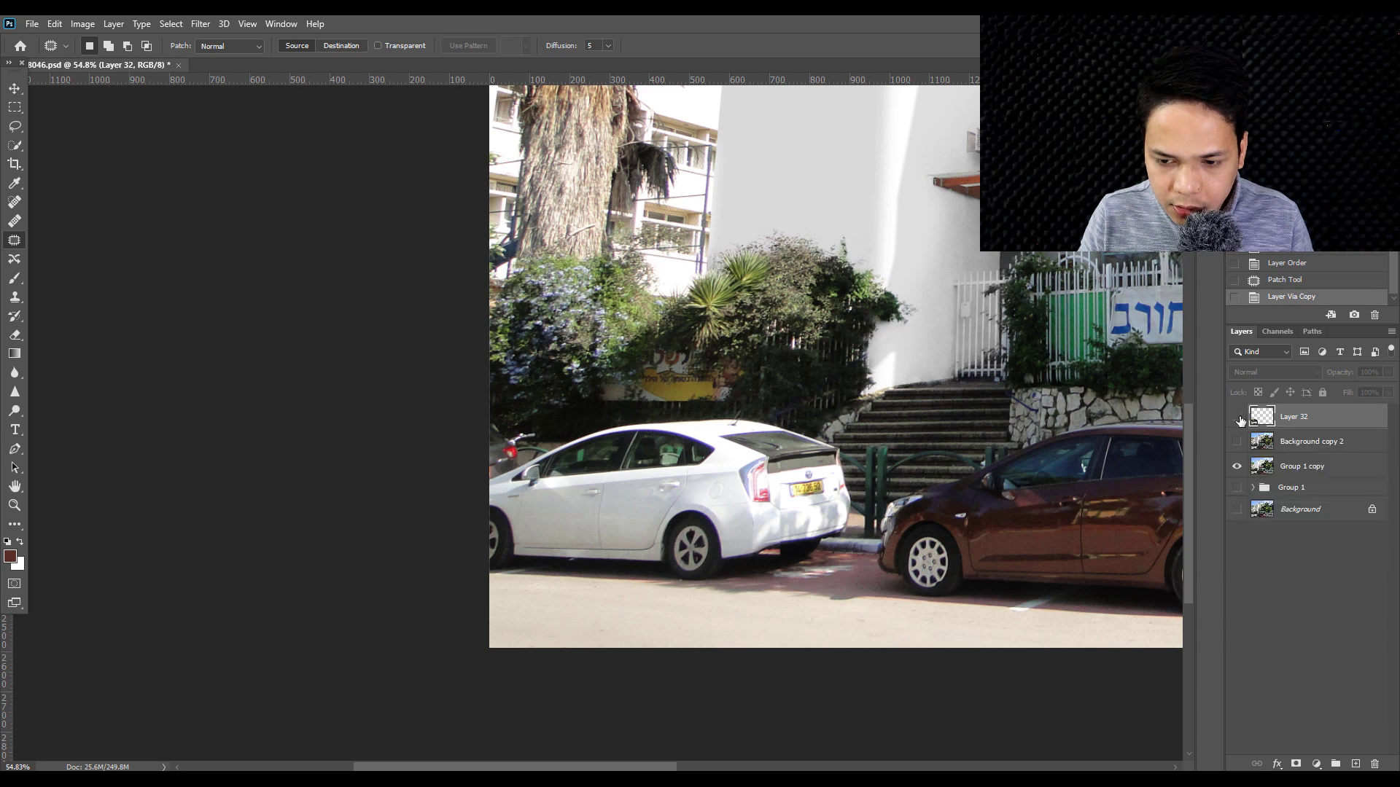
left_click(1237, 418)
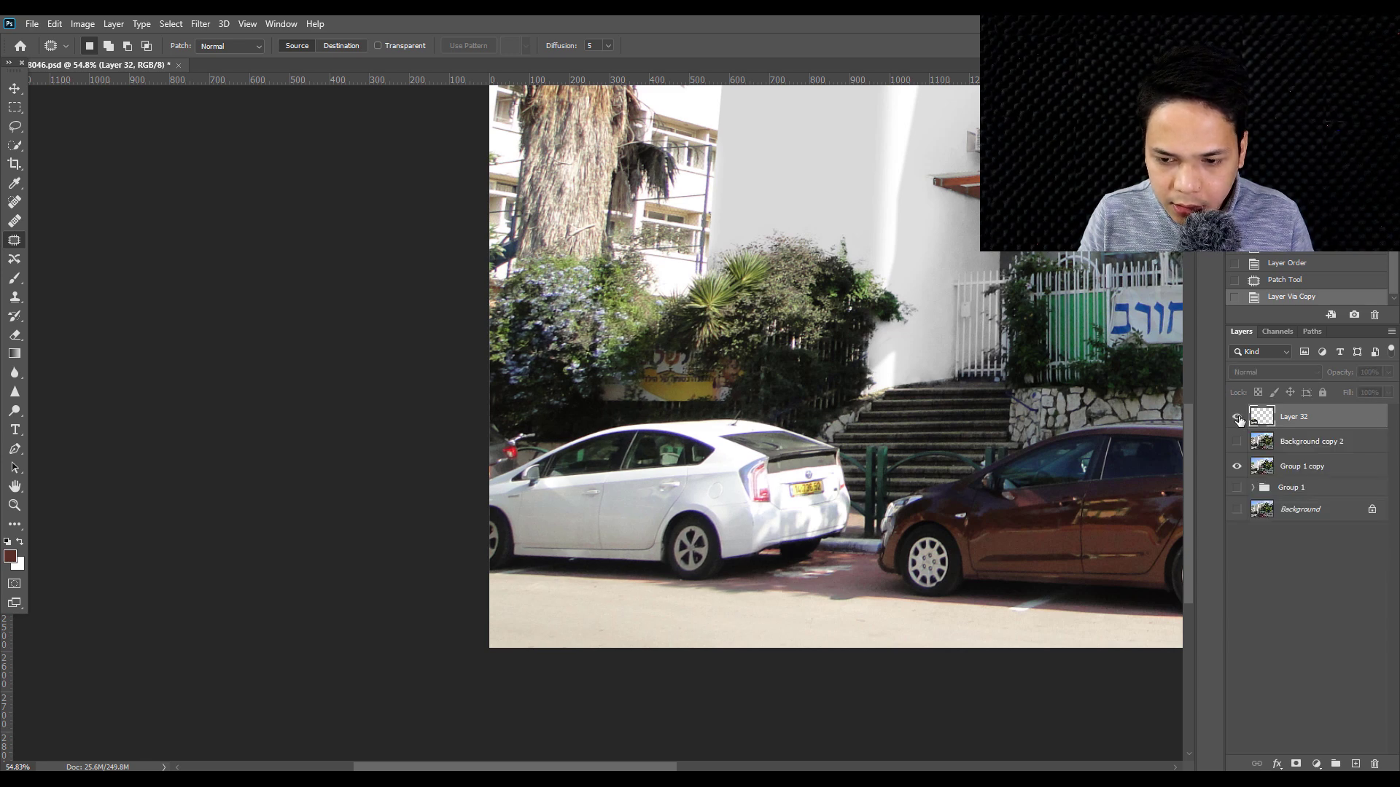
left_click(1237, 418)
key("e")
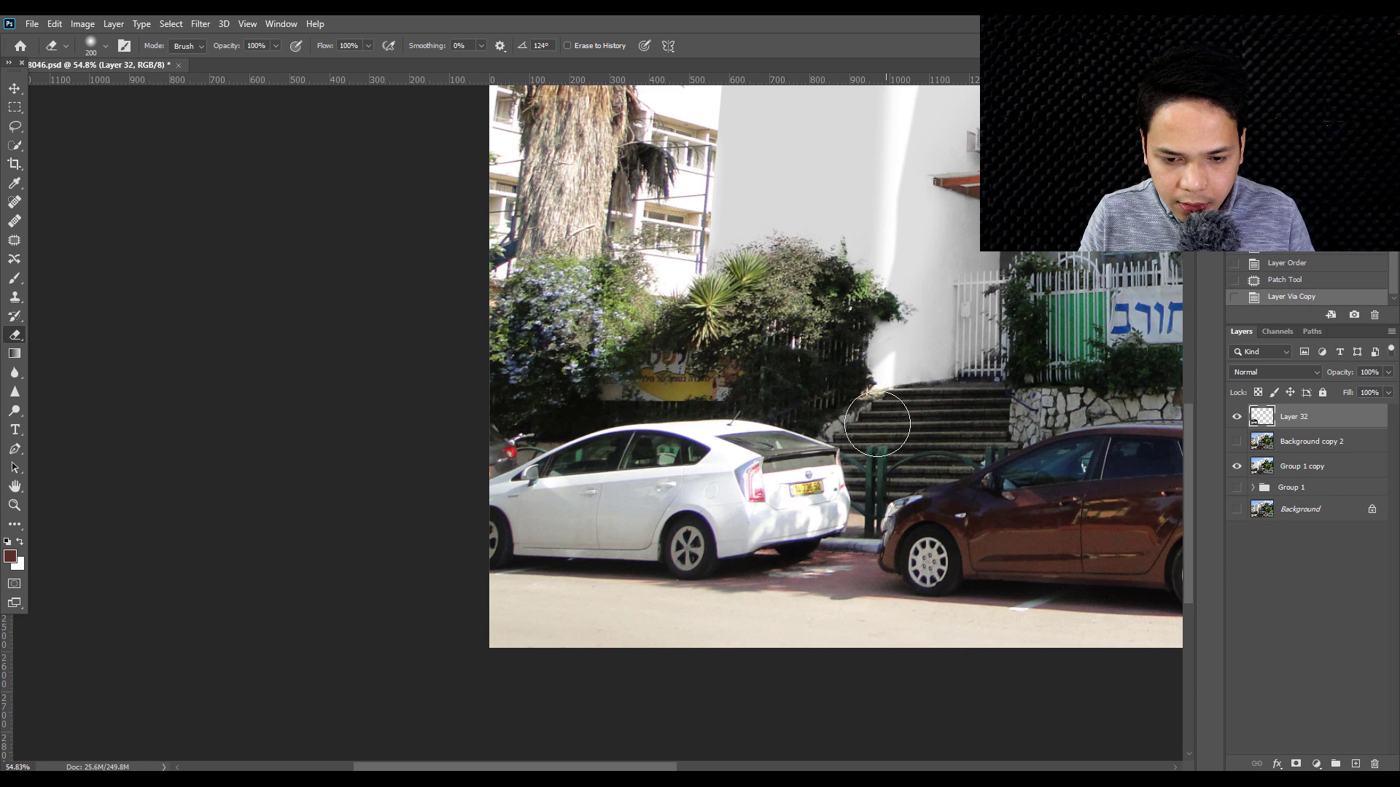
scroll(871, 346, "up", 2)
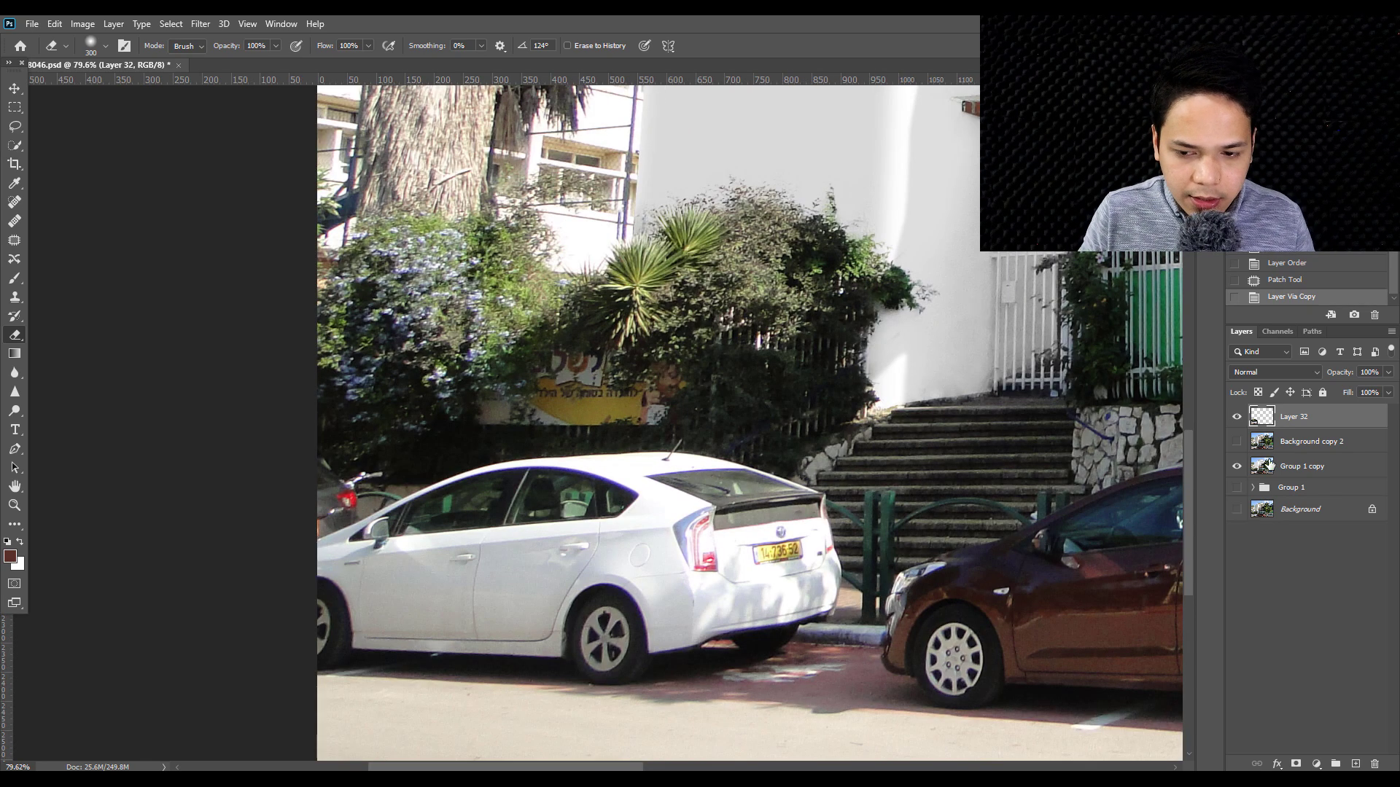
left_click(1236, 419)
right_click(1237, 423)
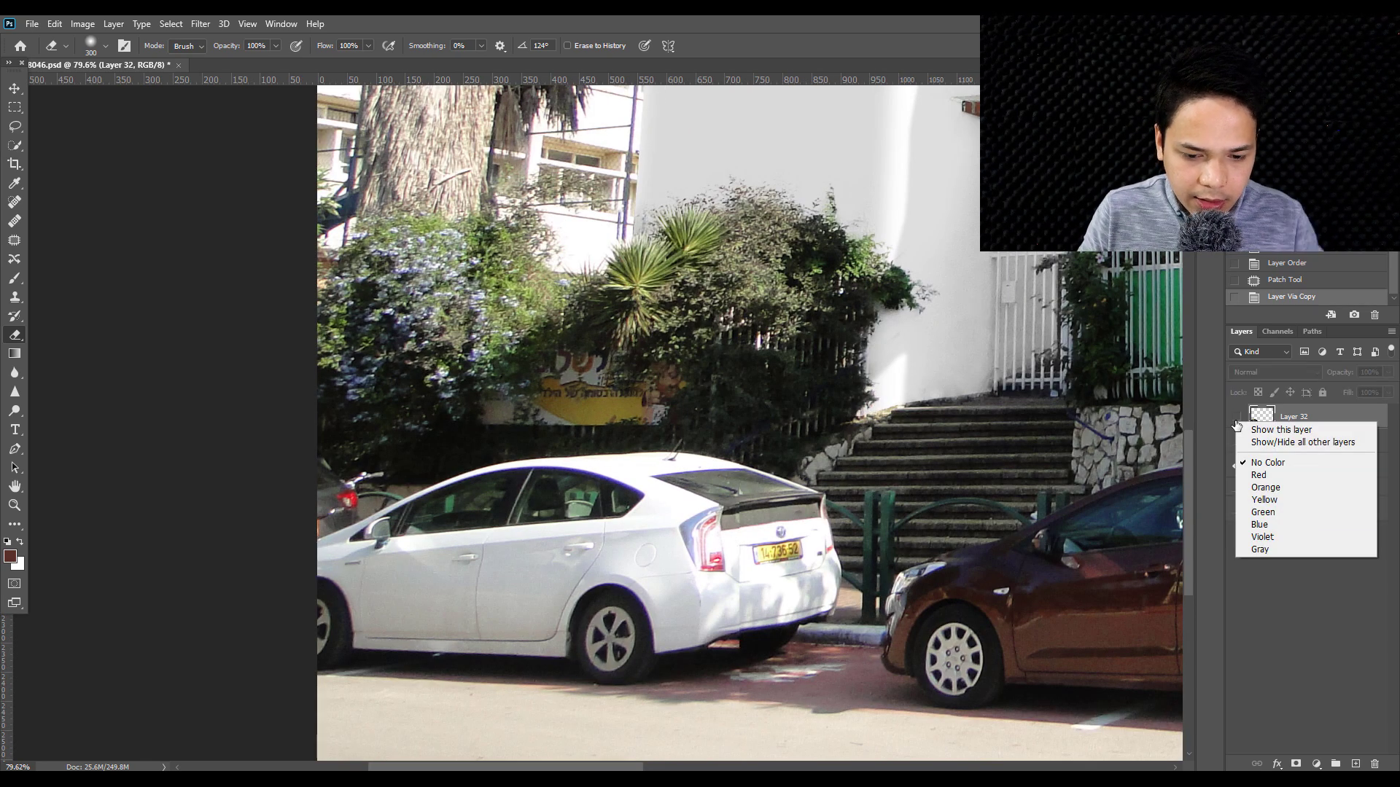
left_click(747, 587)
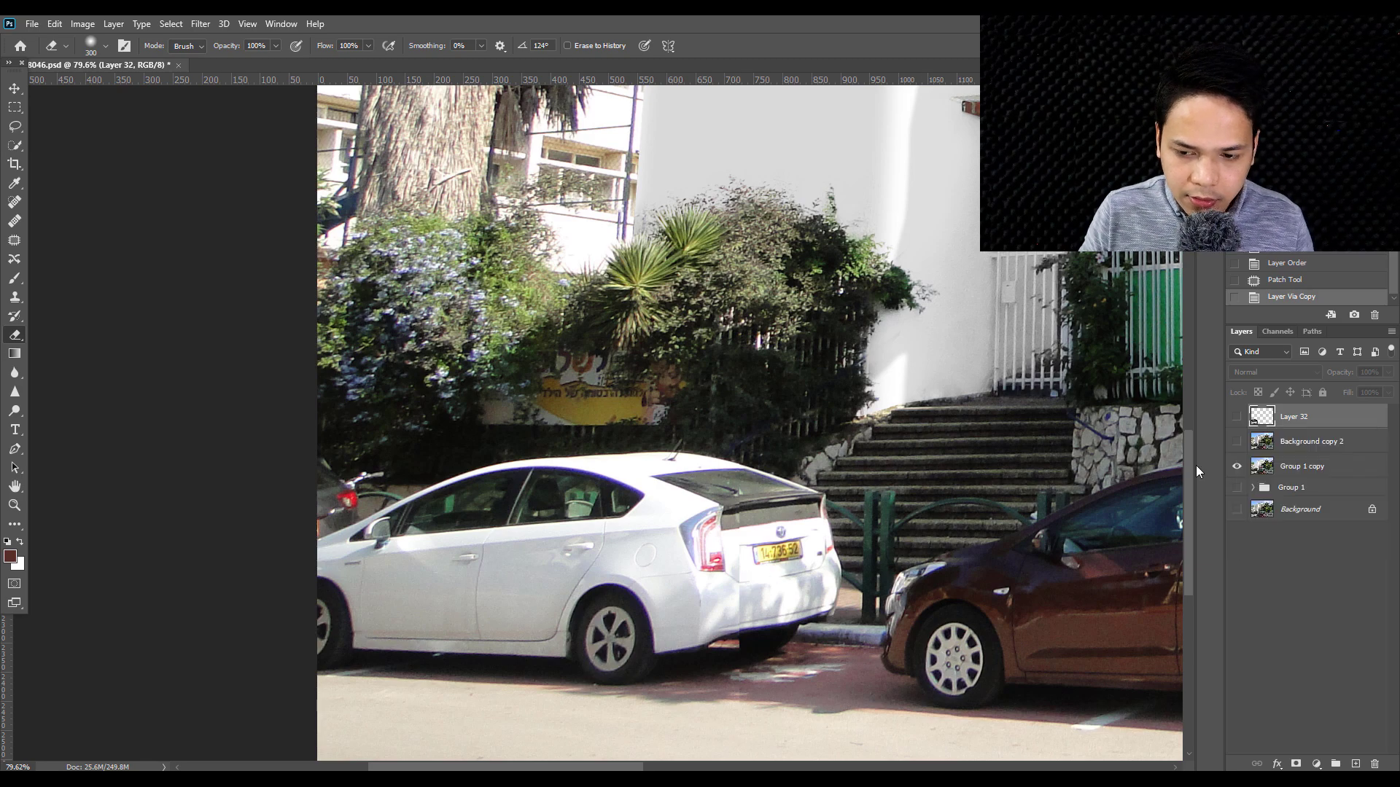
left_click(1237, 416)
- Shrink the Eraser brush and zoom in on the patched area
scroll(427, 638, "down", 3)
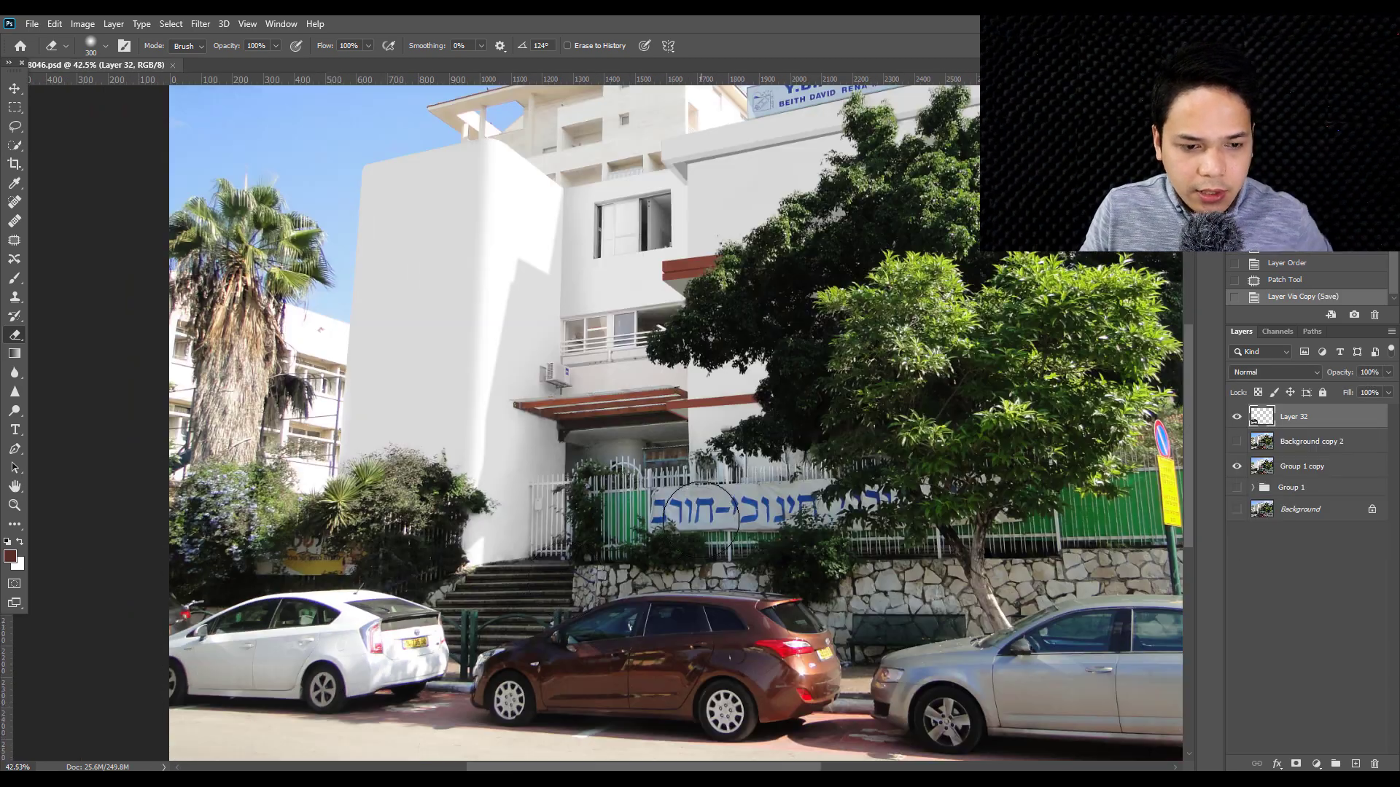
scroll(701, 519, "down", 2)
scroll(484, 566, "up", 3)
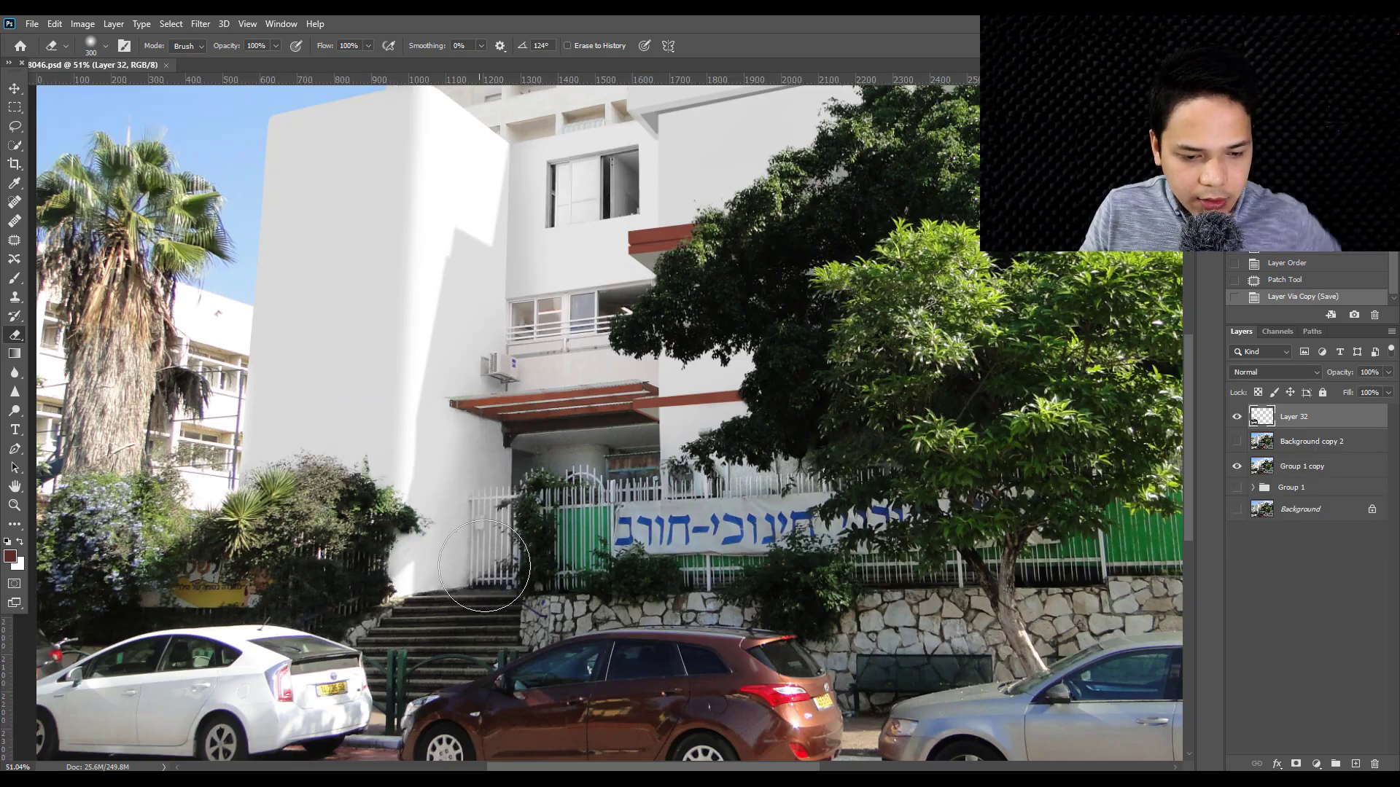
key("bracketleft")
key("bracketleft")
key("bracketleft")
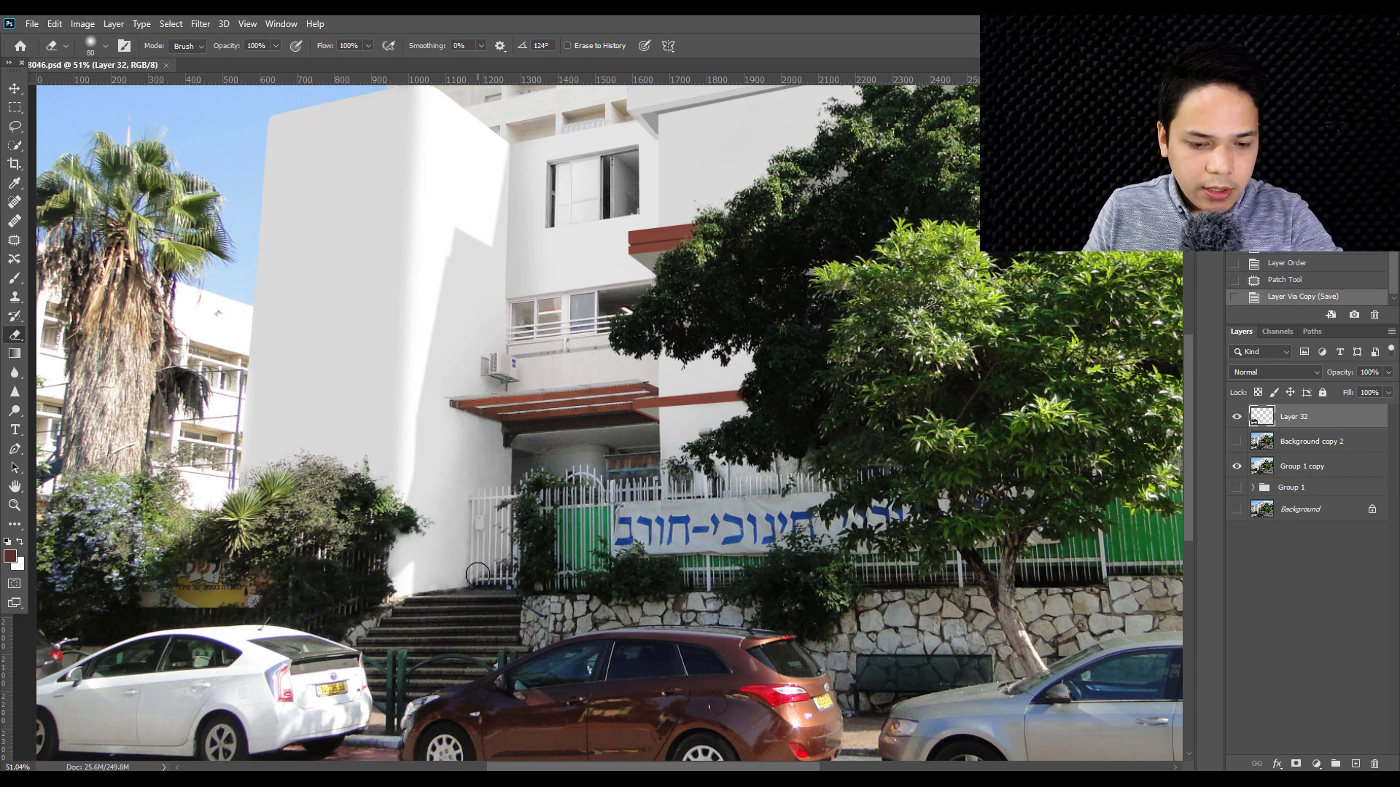
scroll(477, 574, "down", 1)
scroll(607, 278, "up", 2)
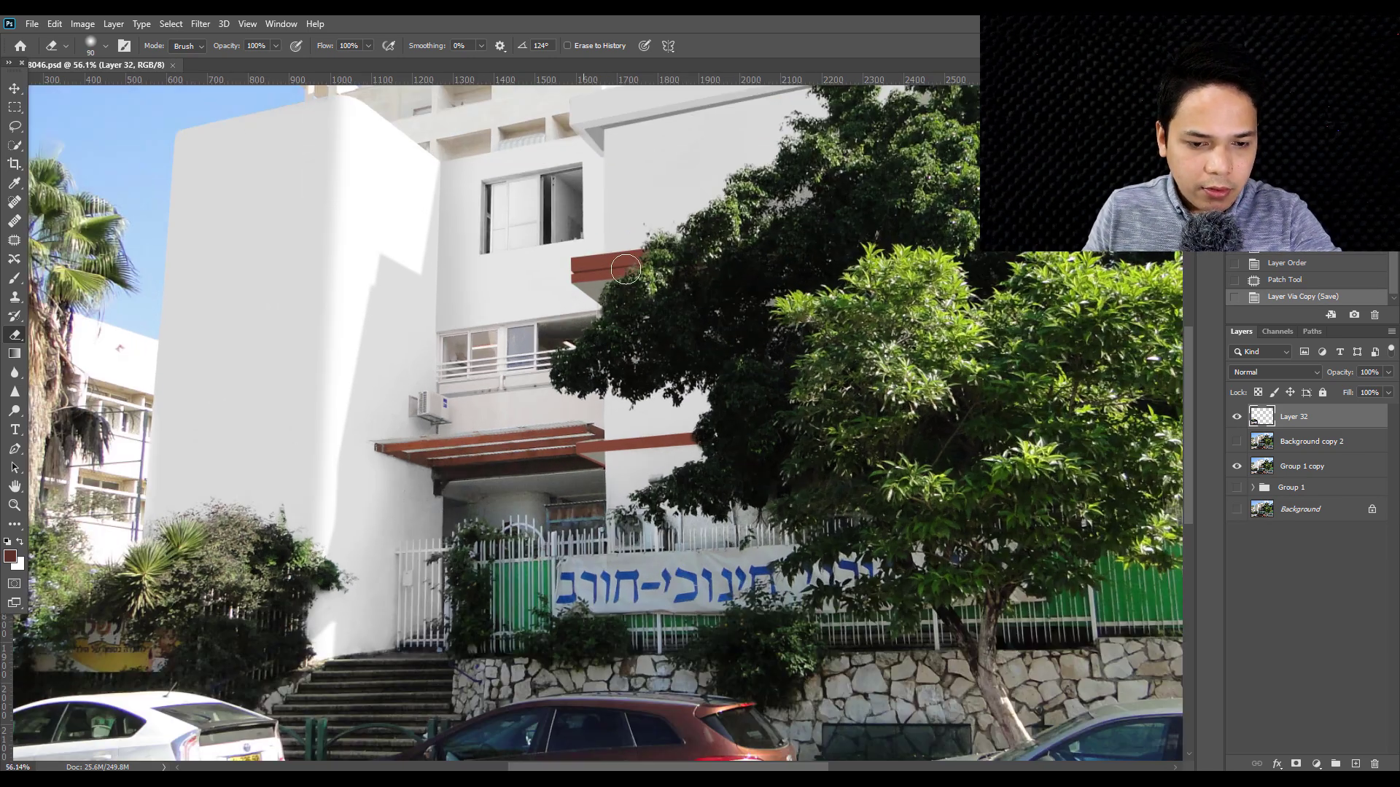
scroll(587, 285, "down", 2)
scroll(836, 218, "up", 1)
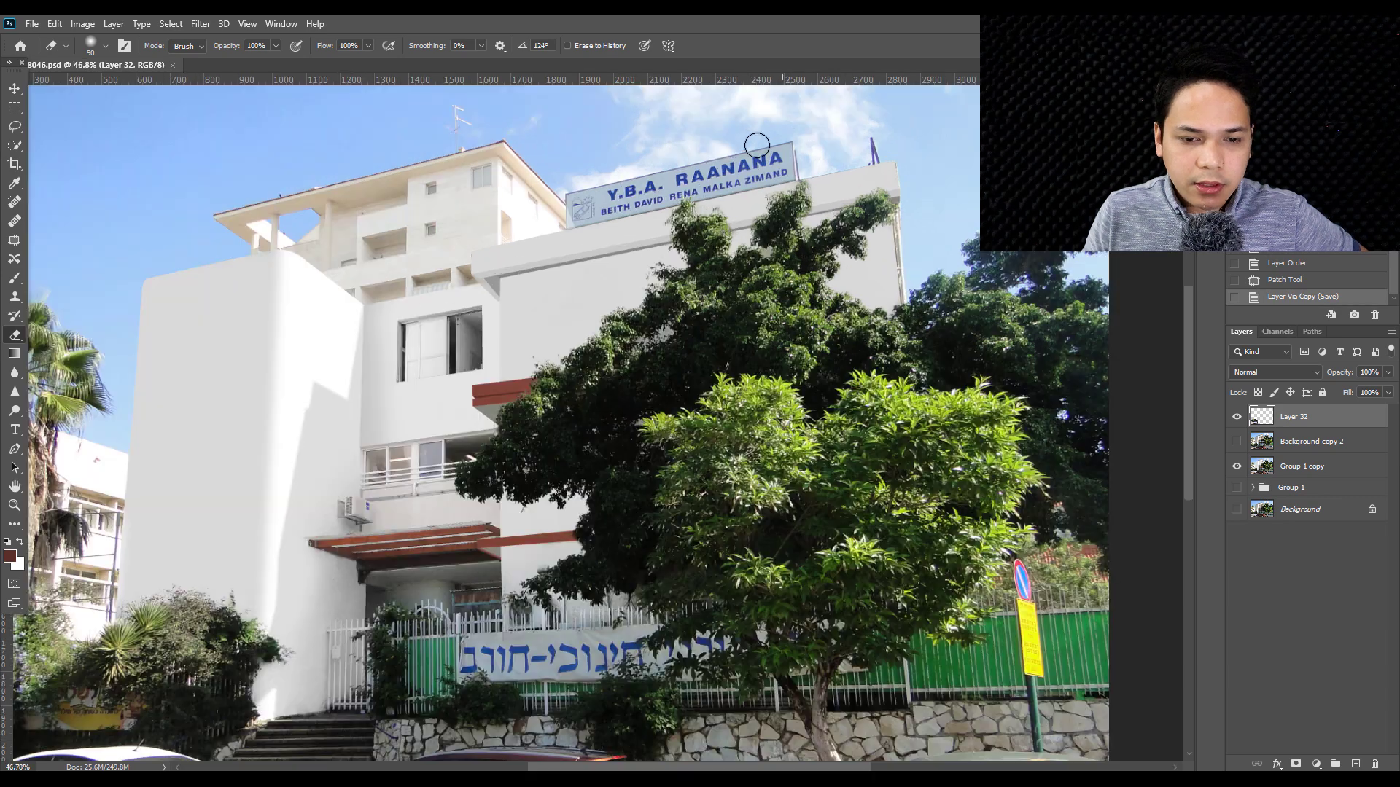
scroll(299, 206, "down", 1)
scroll(295, 207, "down", 1)
scroll(320, 215, "down", 1)
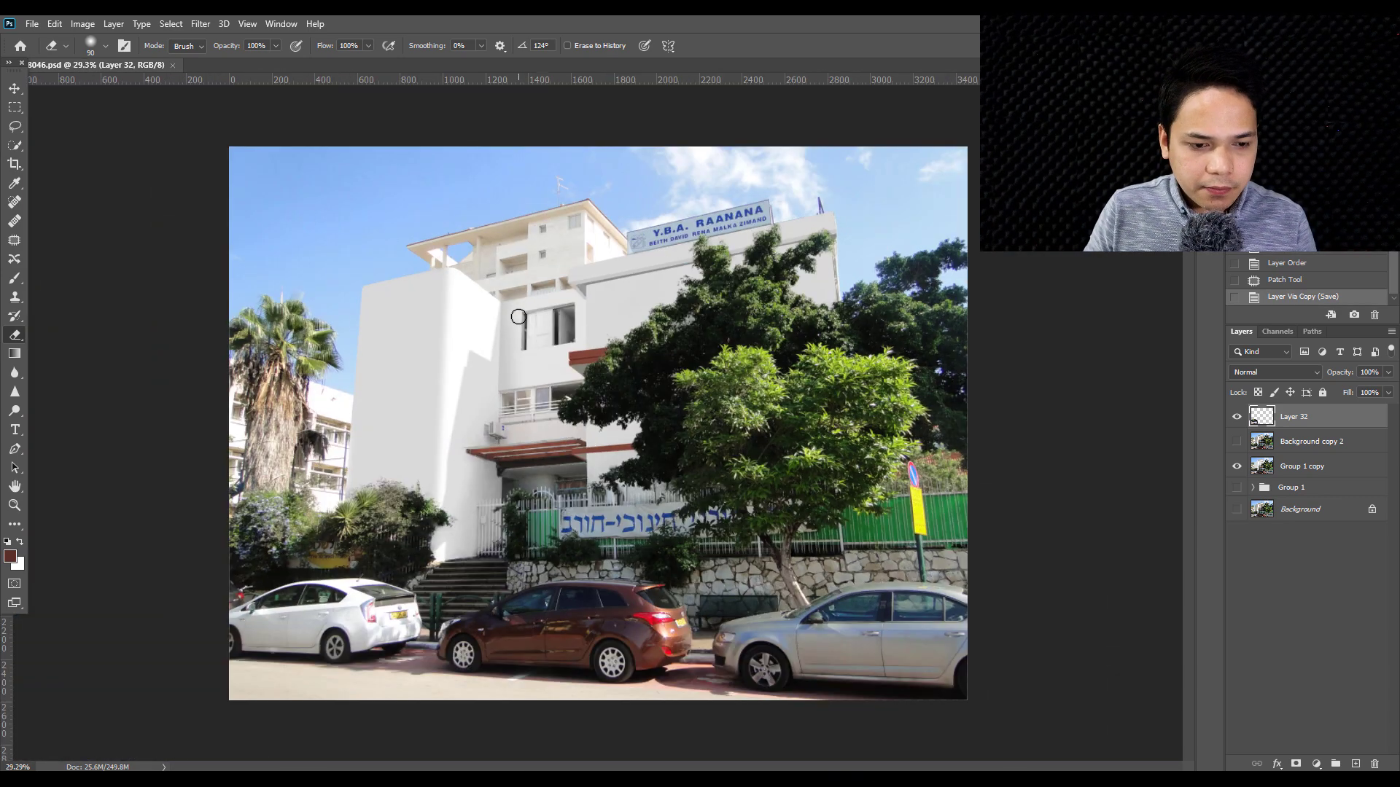
- Duplicate the Background layer as Background copy 3 and move it to the top
key("ctrl+shift+s")
left_click(1022, 696)
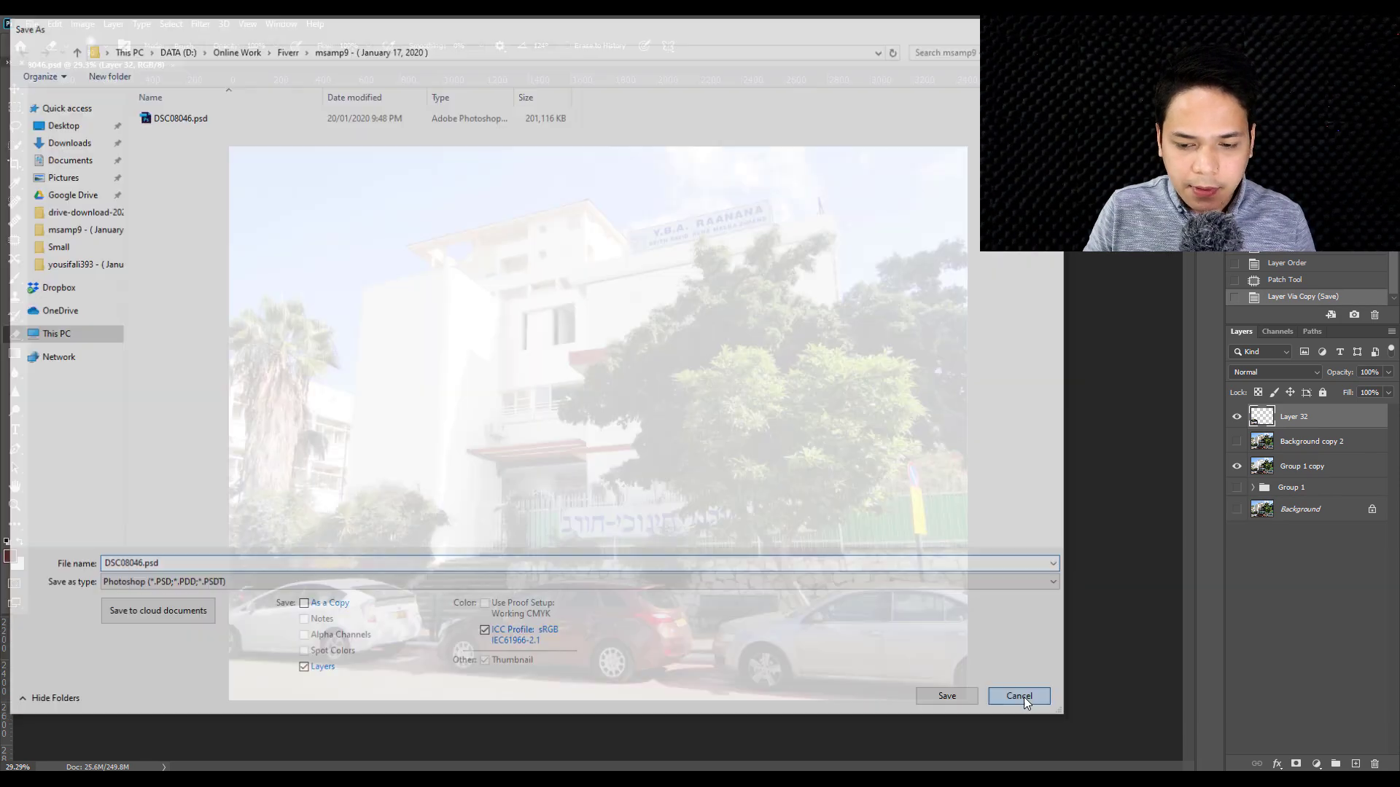
left_click(1286, 514)
key("ctrl+j")
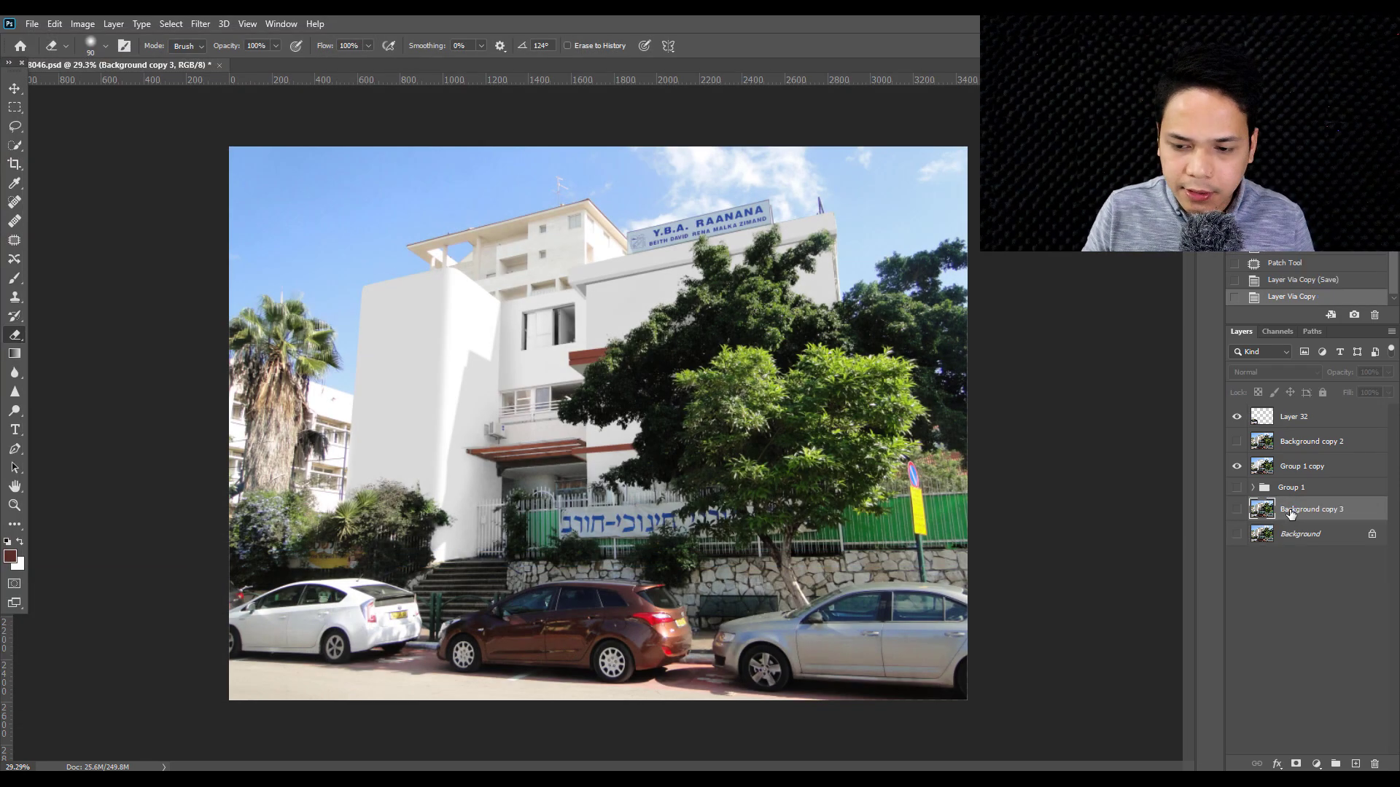
left_click_drag(1286, 511, 1286, 412)
- Toggle Background copy 3 to compare before and after, ending on the retouched building
right_click(1286, 416)
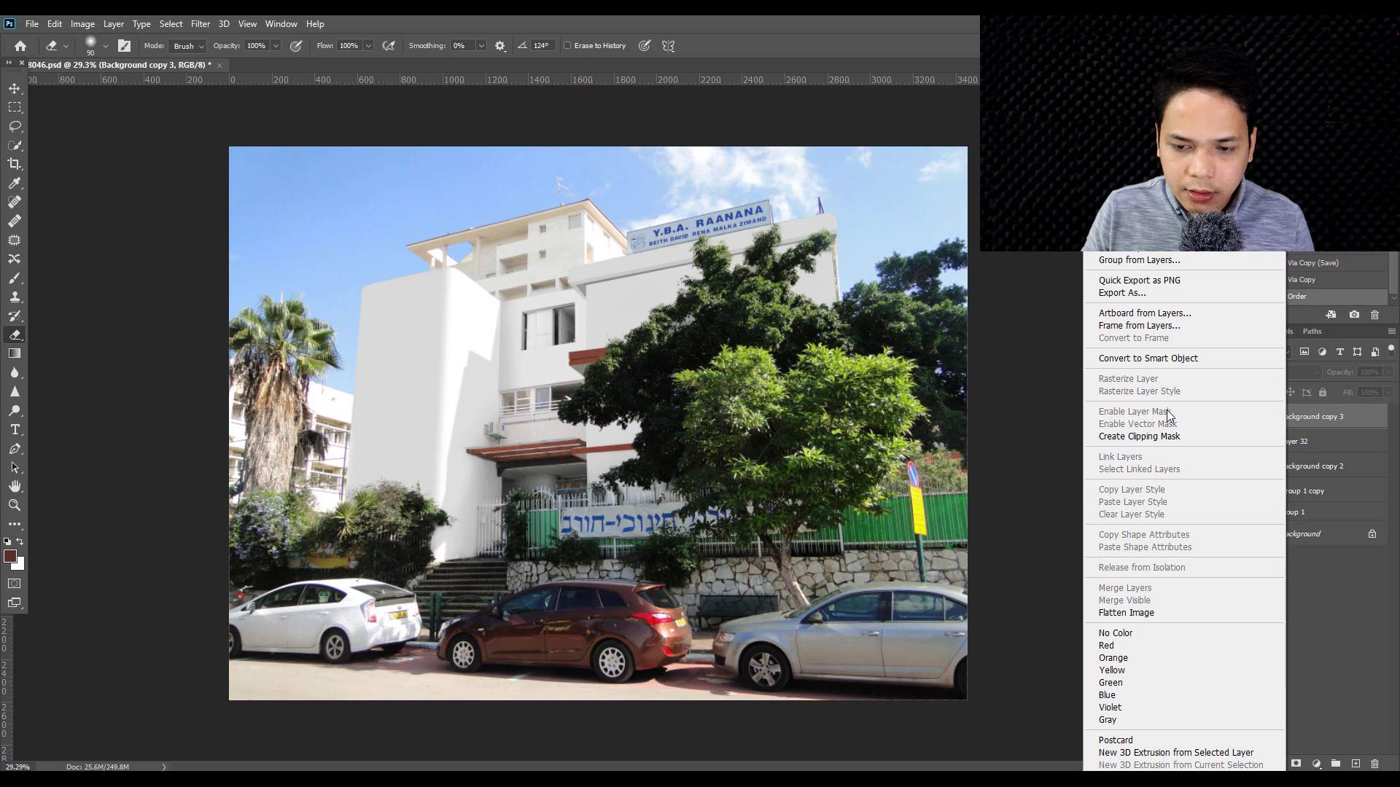
left_click(1001, 396)
left_click(1237, 419)
scroll(600, 431, "up", 1)
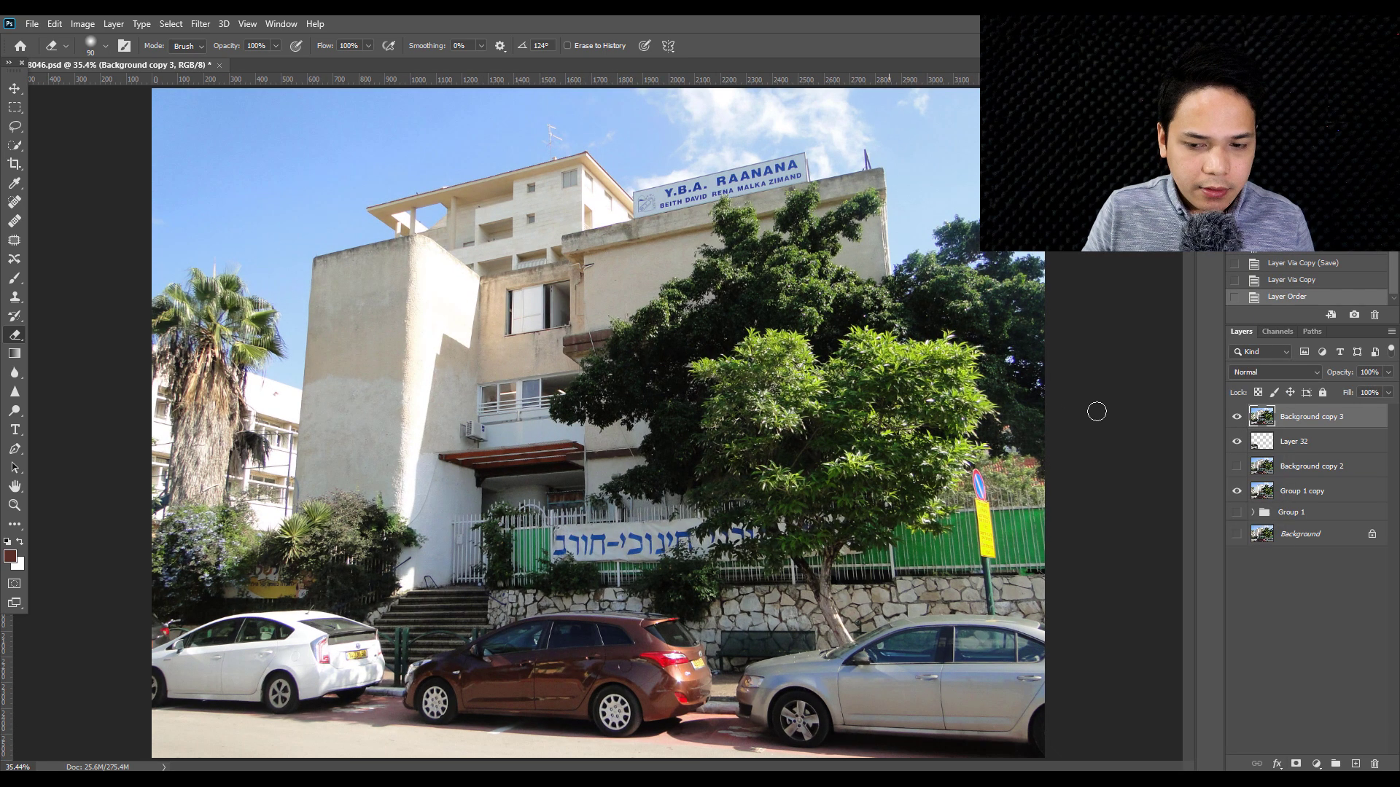
left_click(1236, 420)
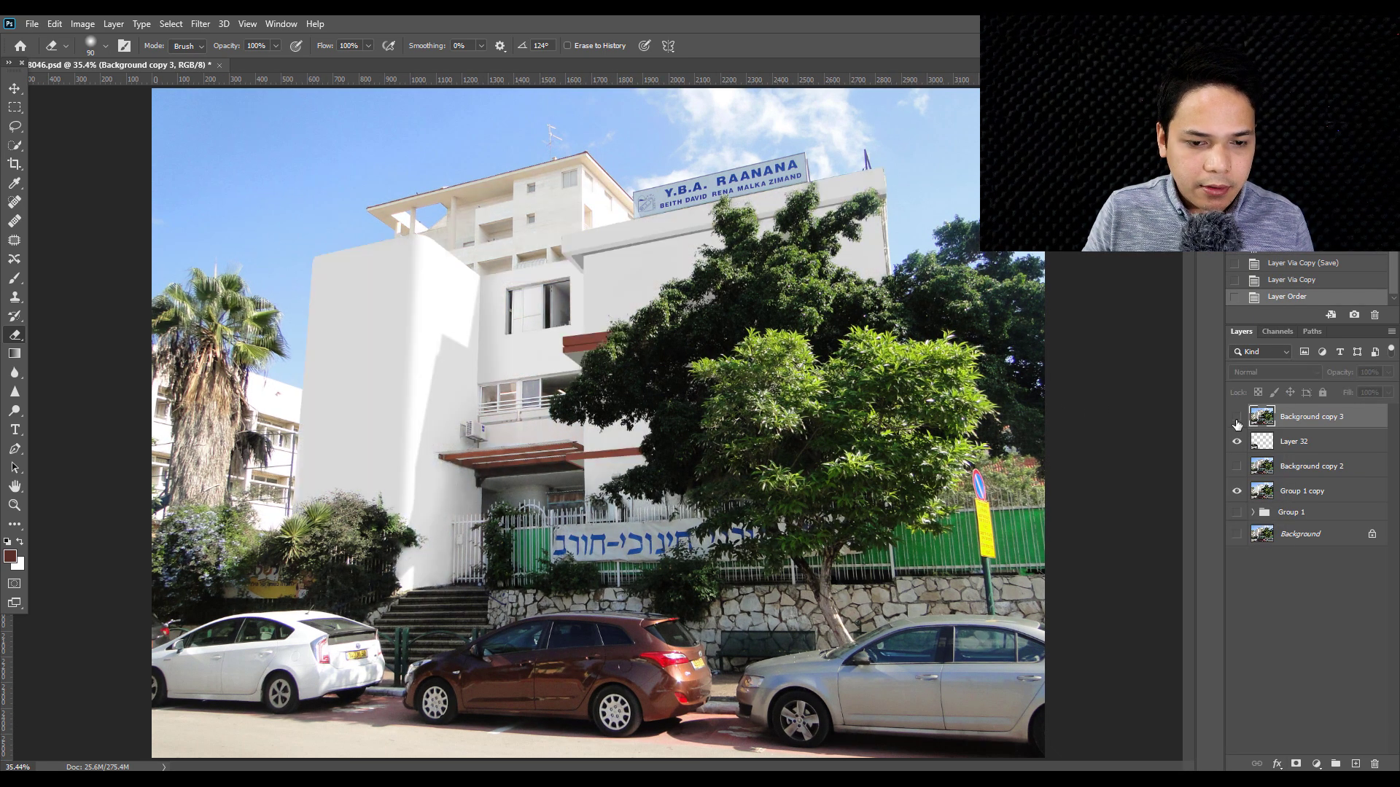
left_click(1236, 421)
left_click(1236, 423)
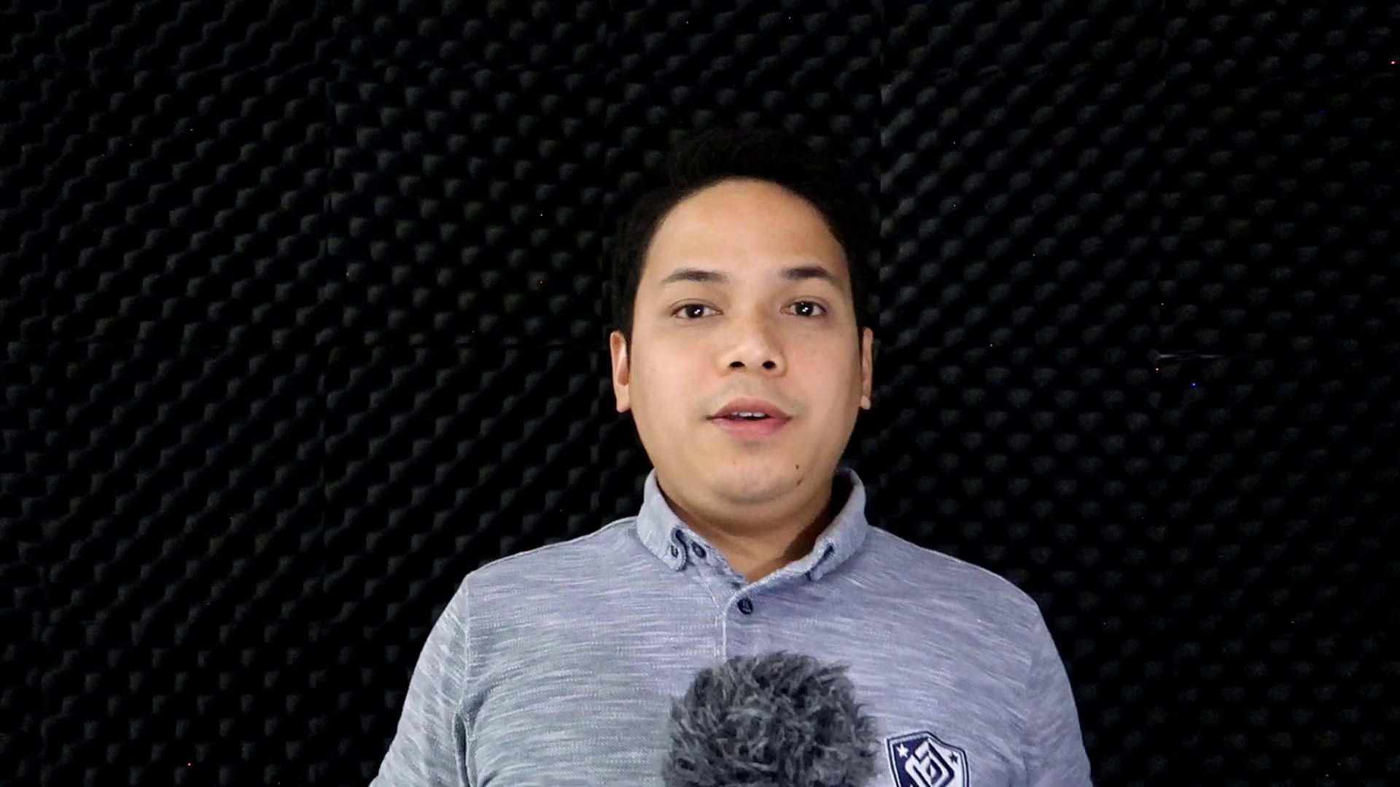